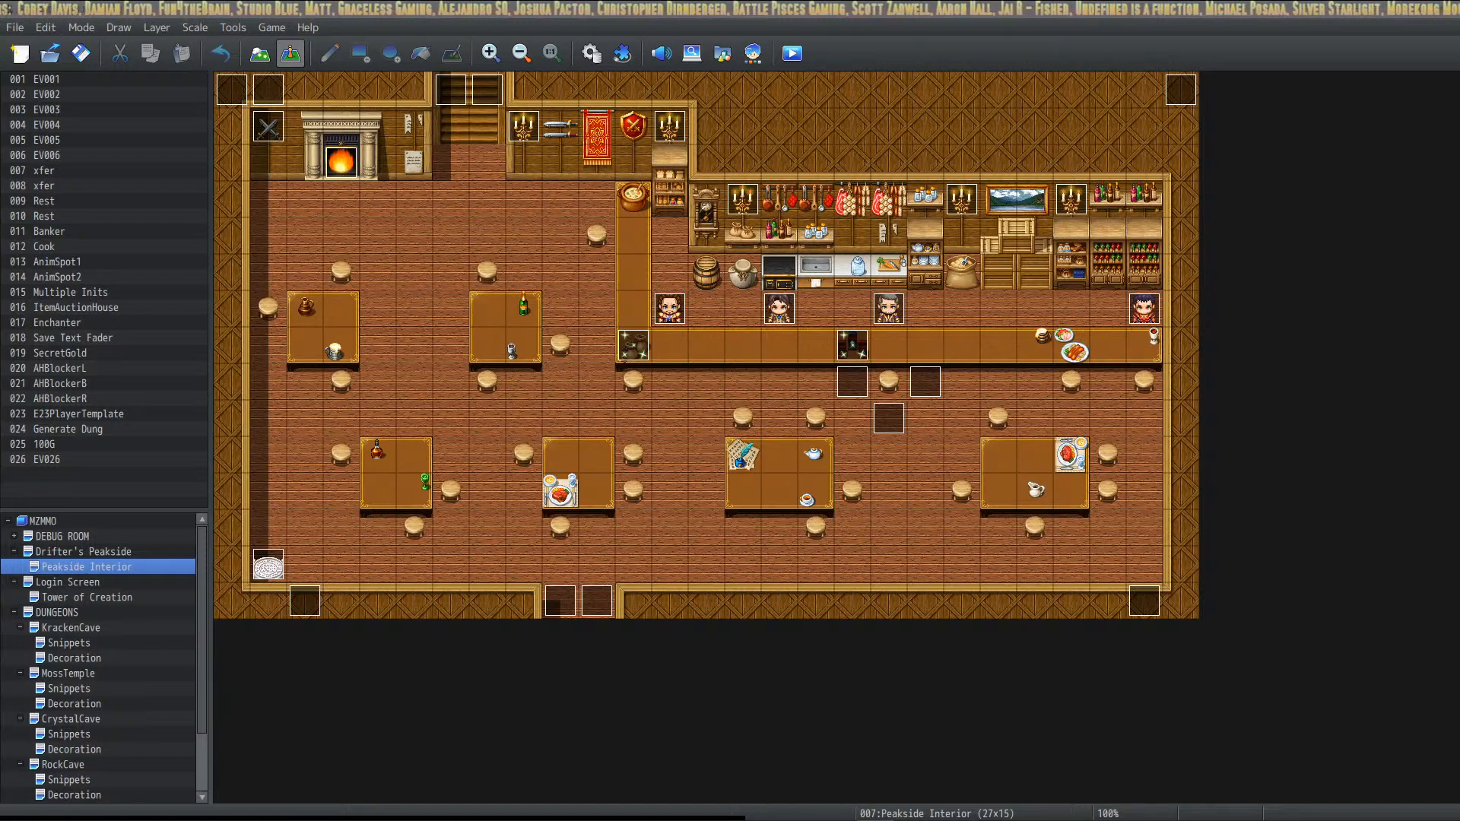
# Start a new project and name it AmalgamationMZ, with the same game title
pyautogui.click(16, 29)
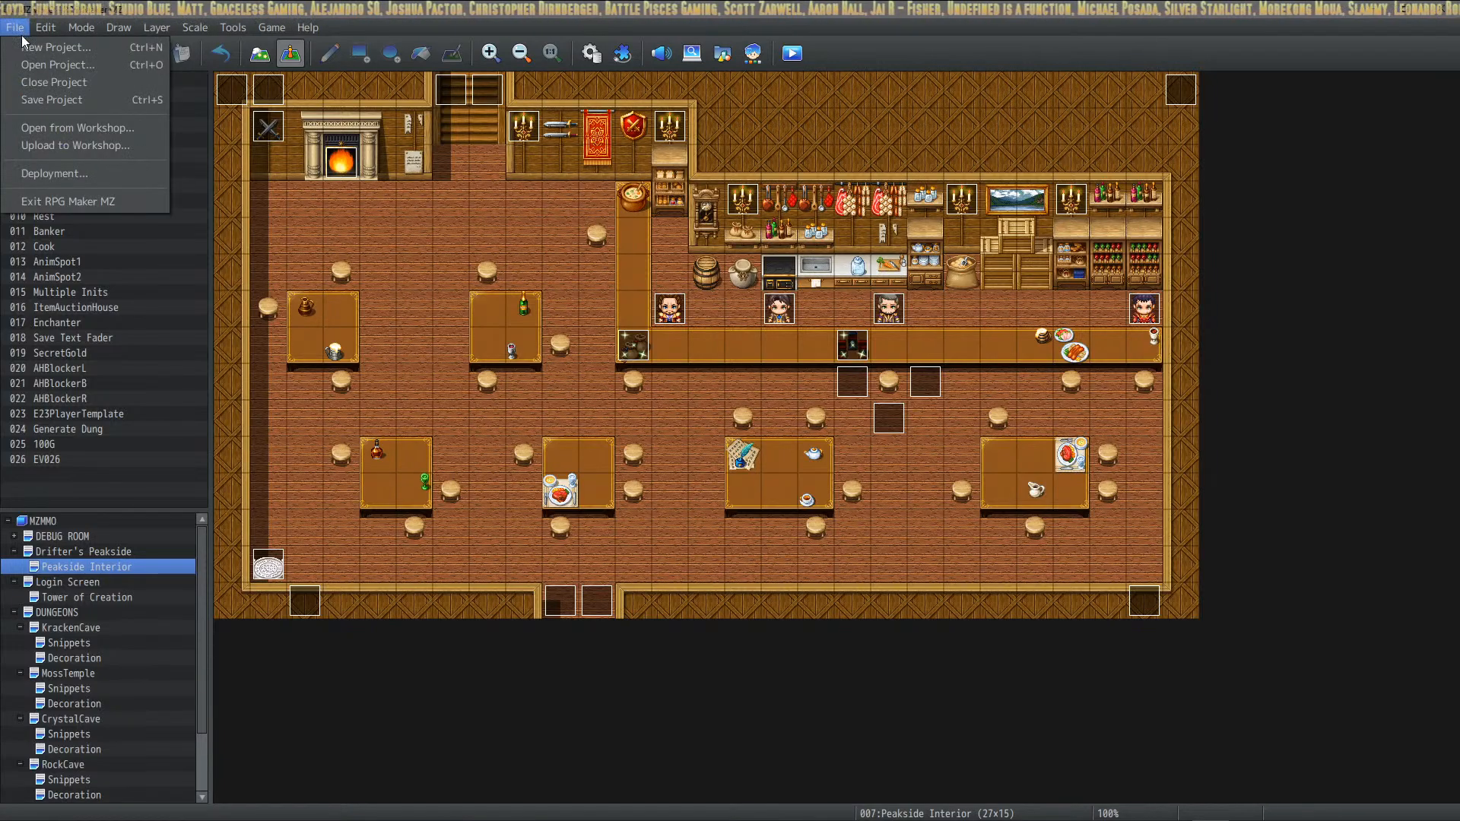
pyautogui.click(53, 47)
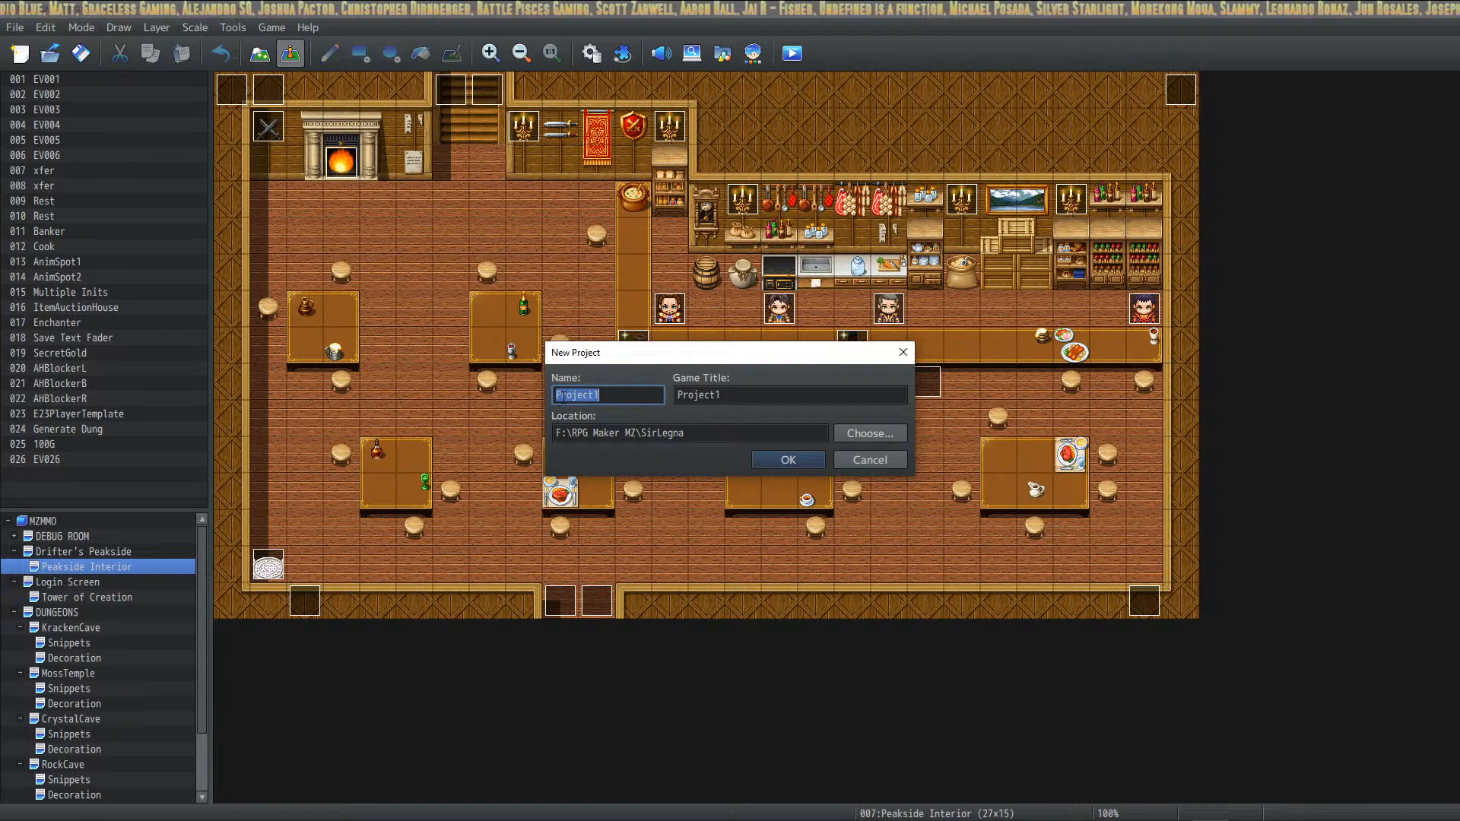
pyautogui.write('Alam')
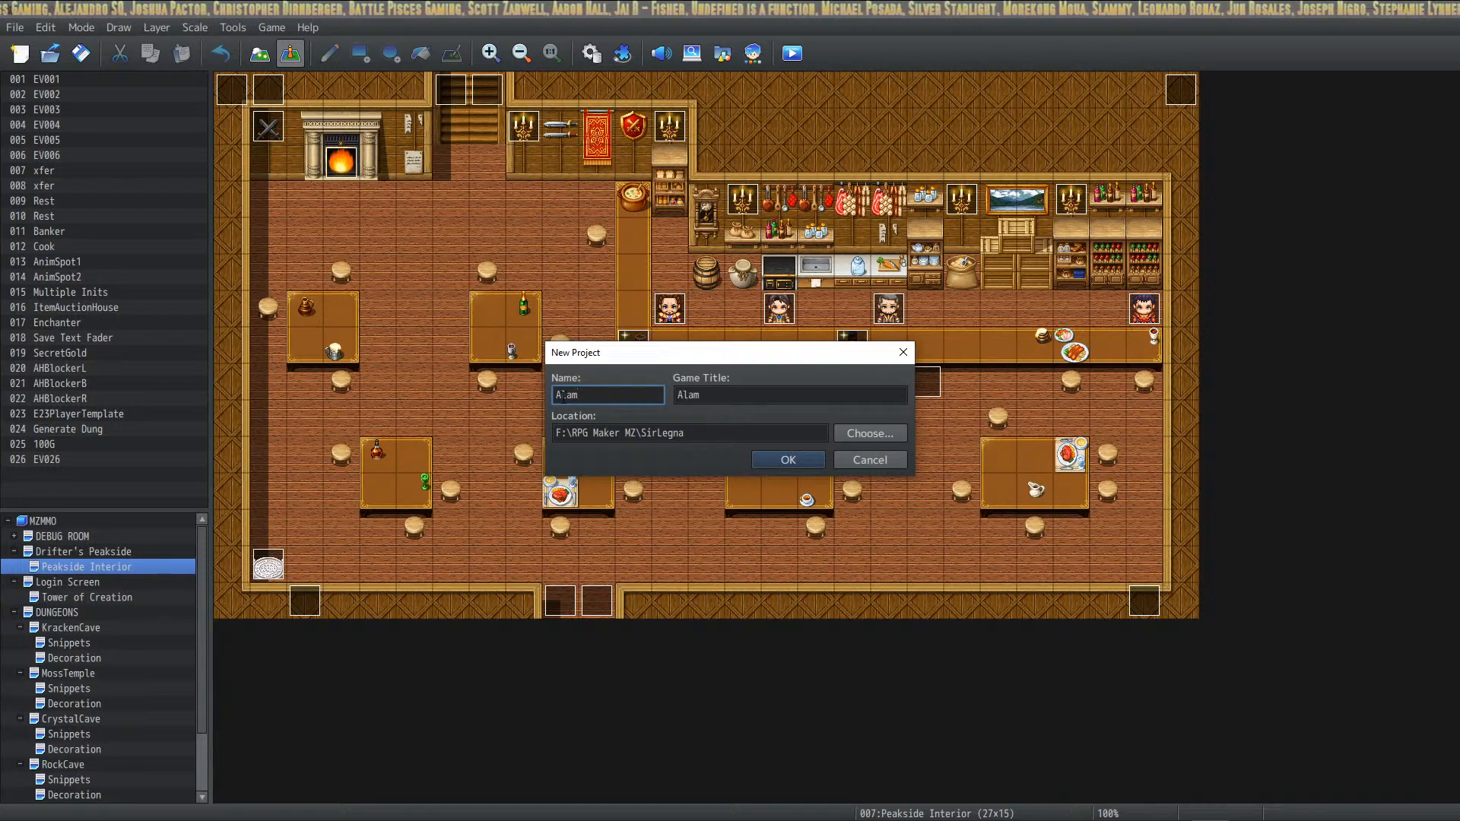
pyautogui.press('BackSpace')
pyautogui.press('BackSpace')
pyautogui.press('BackSpace')
pyautogui.write('malga')
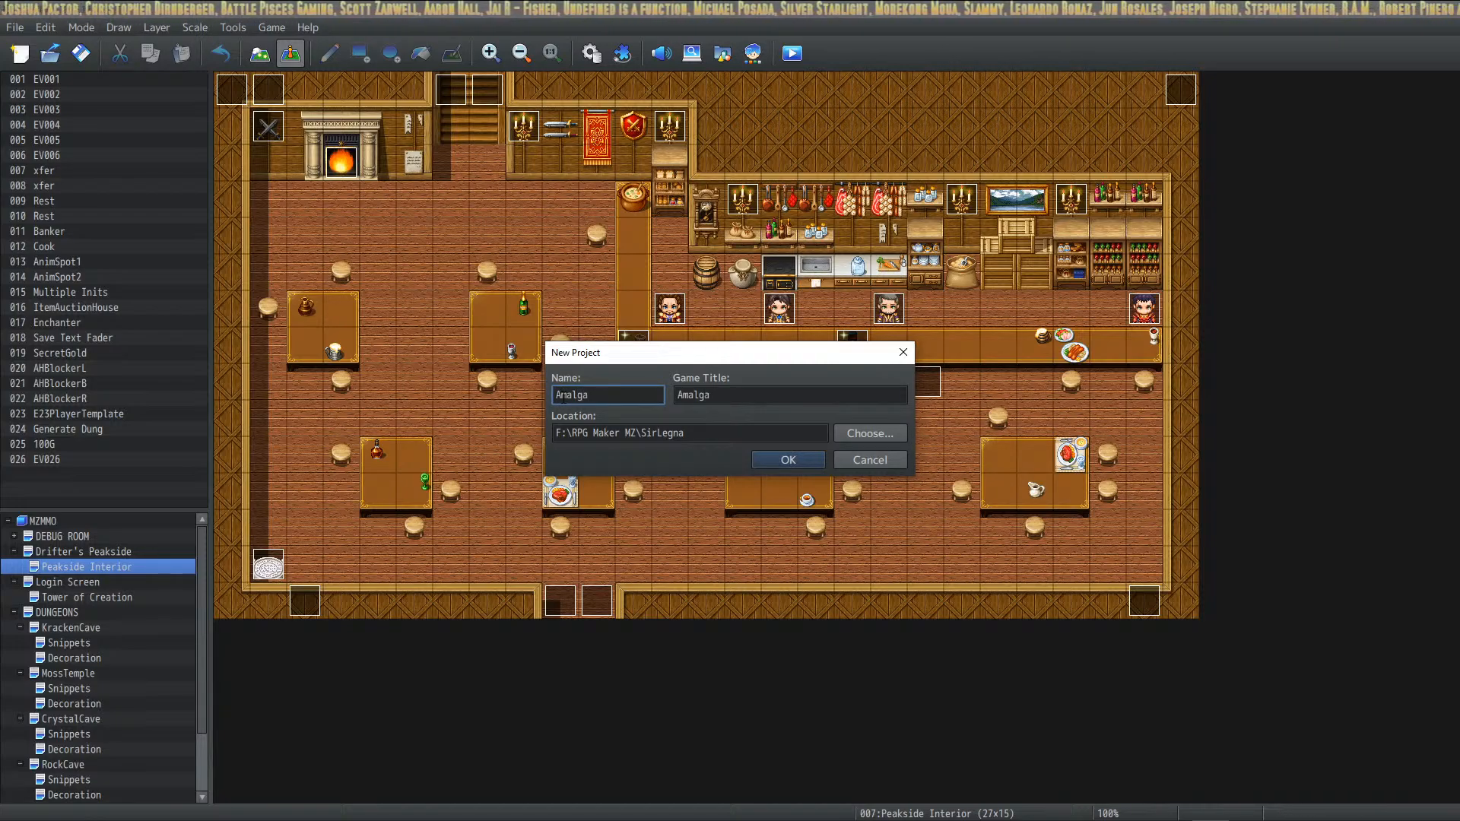
pyautogui.write('mationMZ')
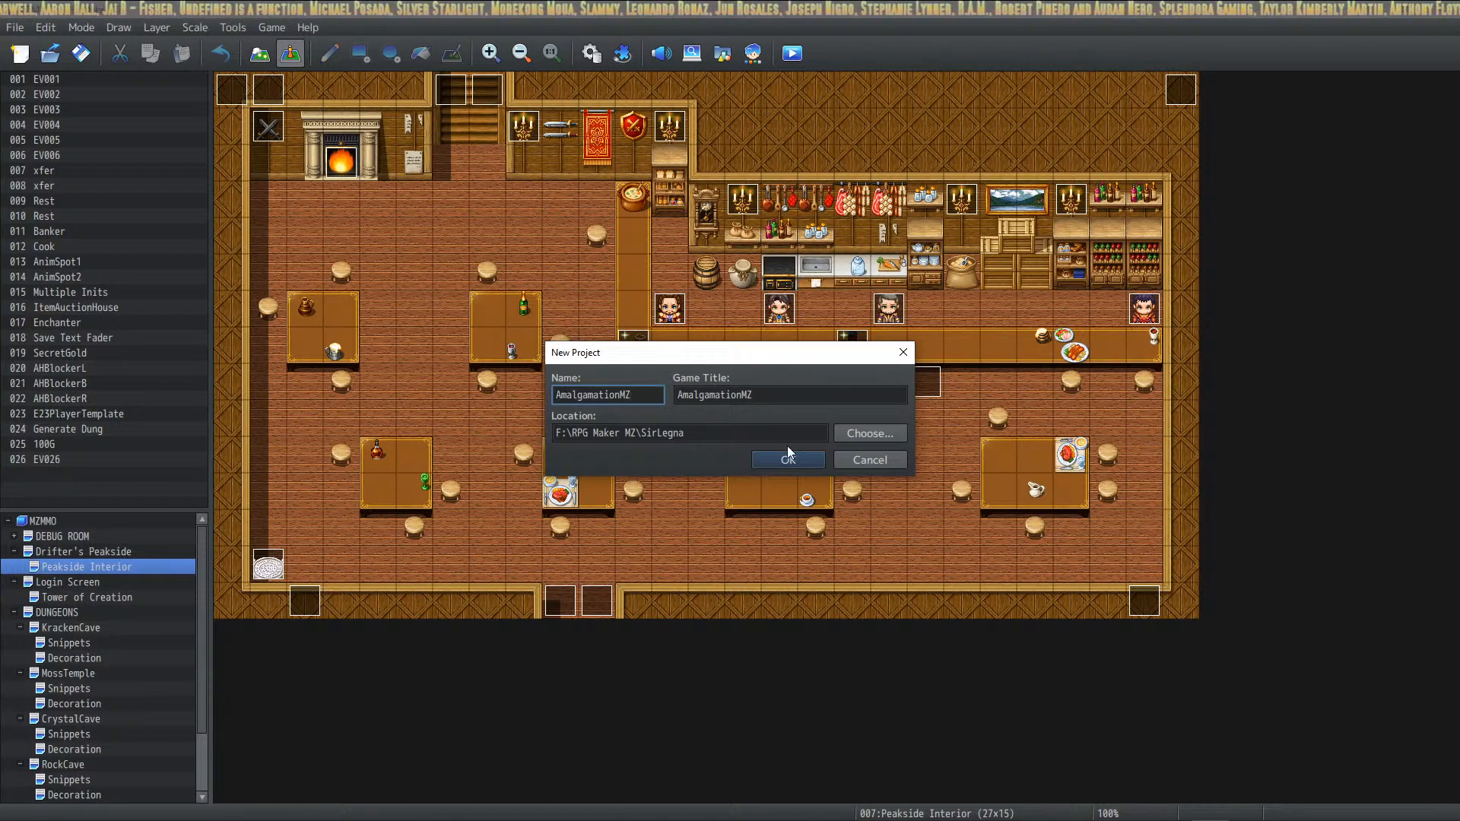
# Set the project location to F:\RPG Maker MZ and create the project
pyautogui.click(863, 432)
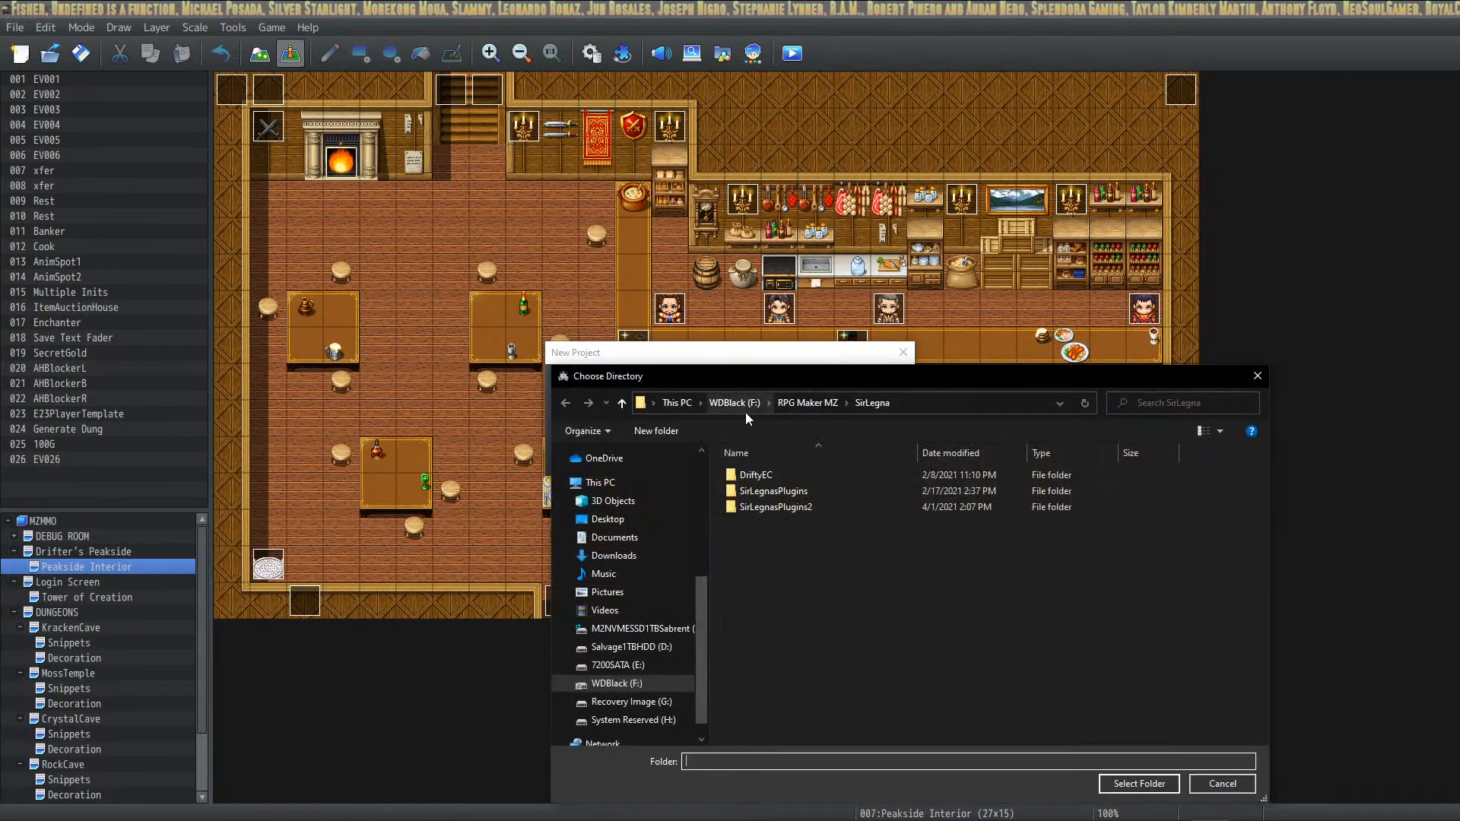
pyautogui.click(805, 403)
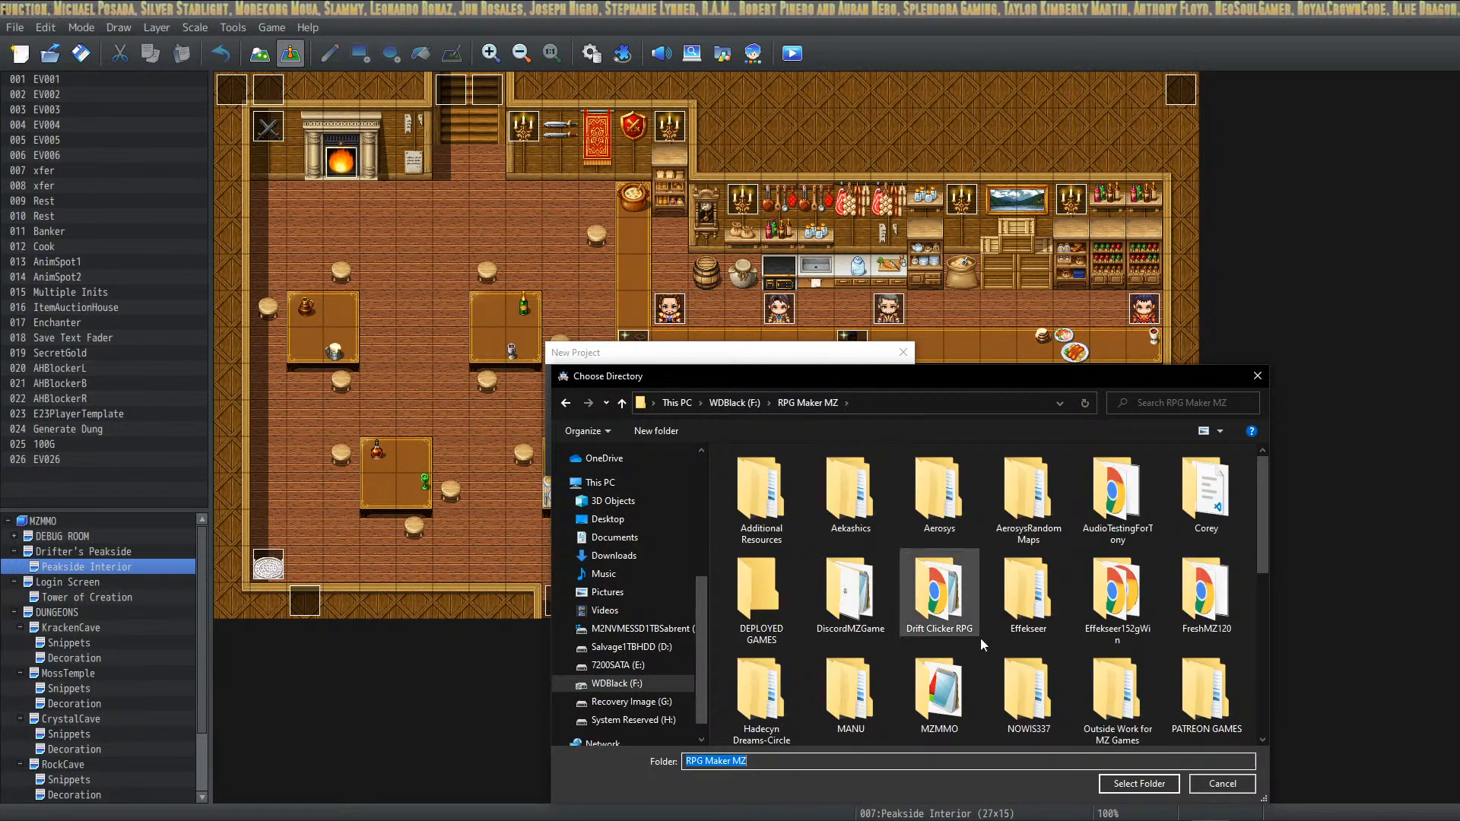
pyautogui.click(1130, 785)
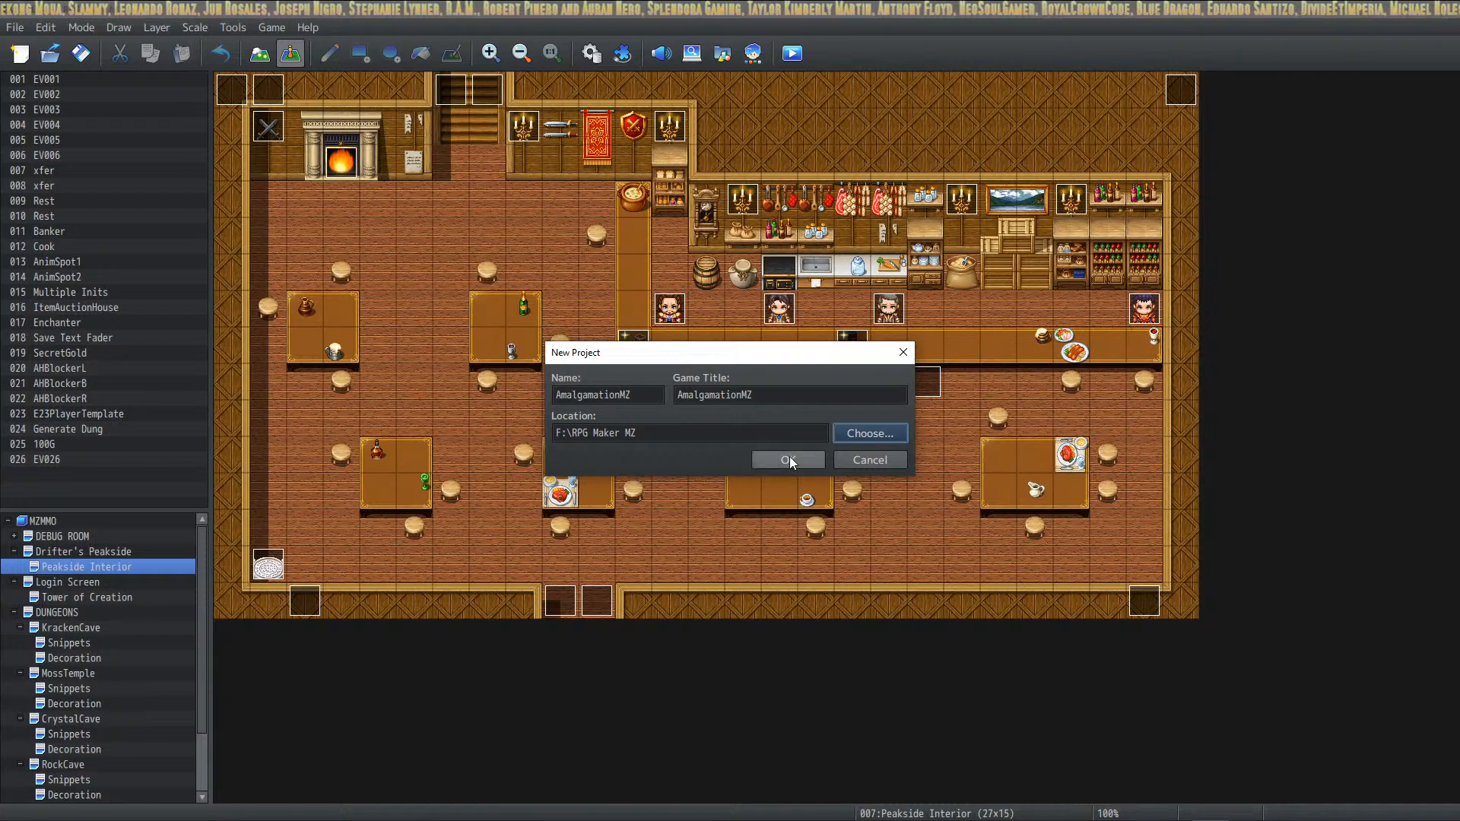
pyautogui.click(783, 460)
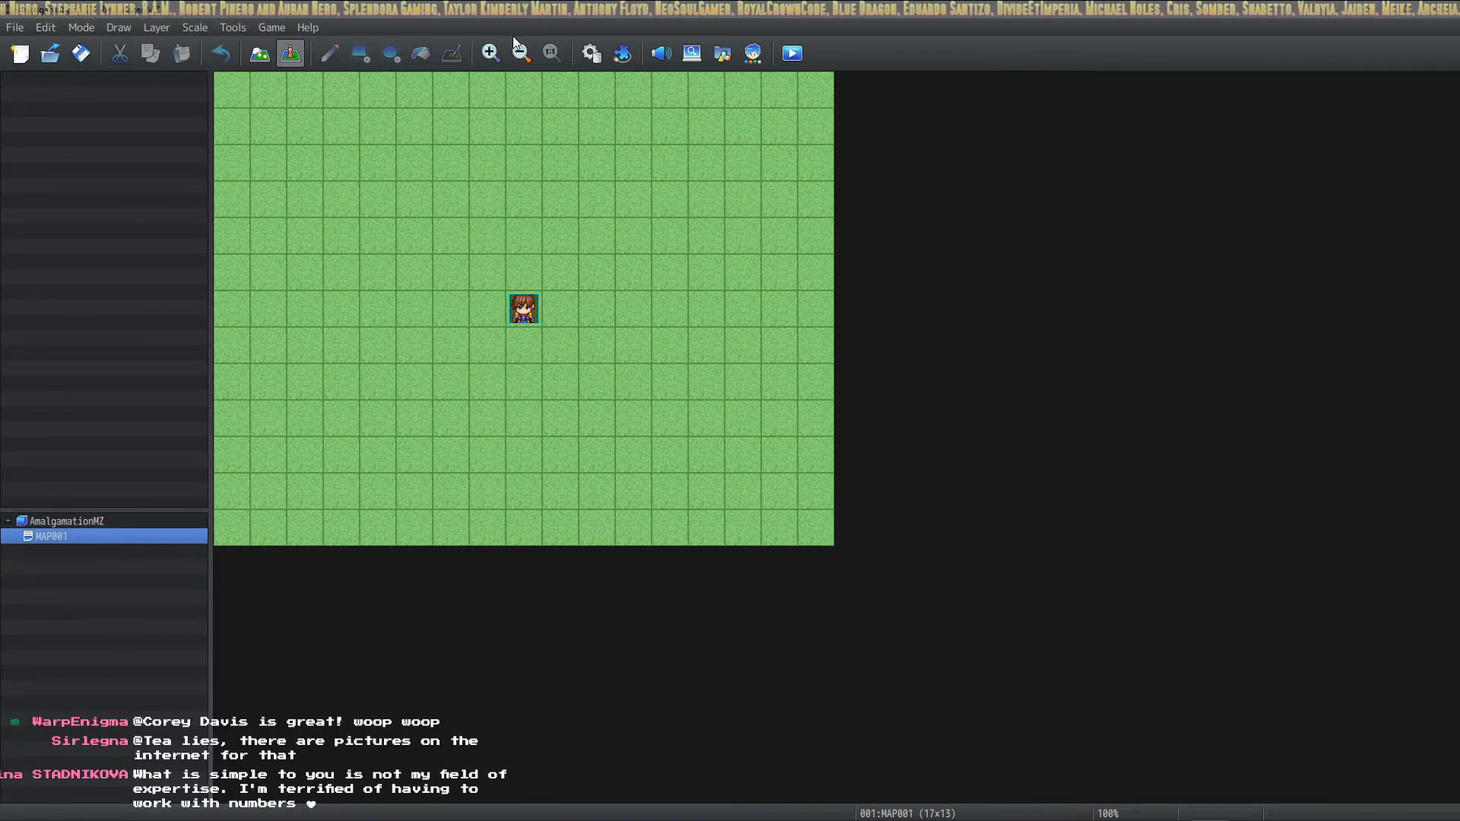
# Open the database and look through the default actor entries
pyautogui.click(590, 55)
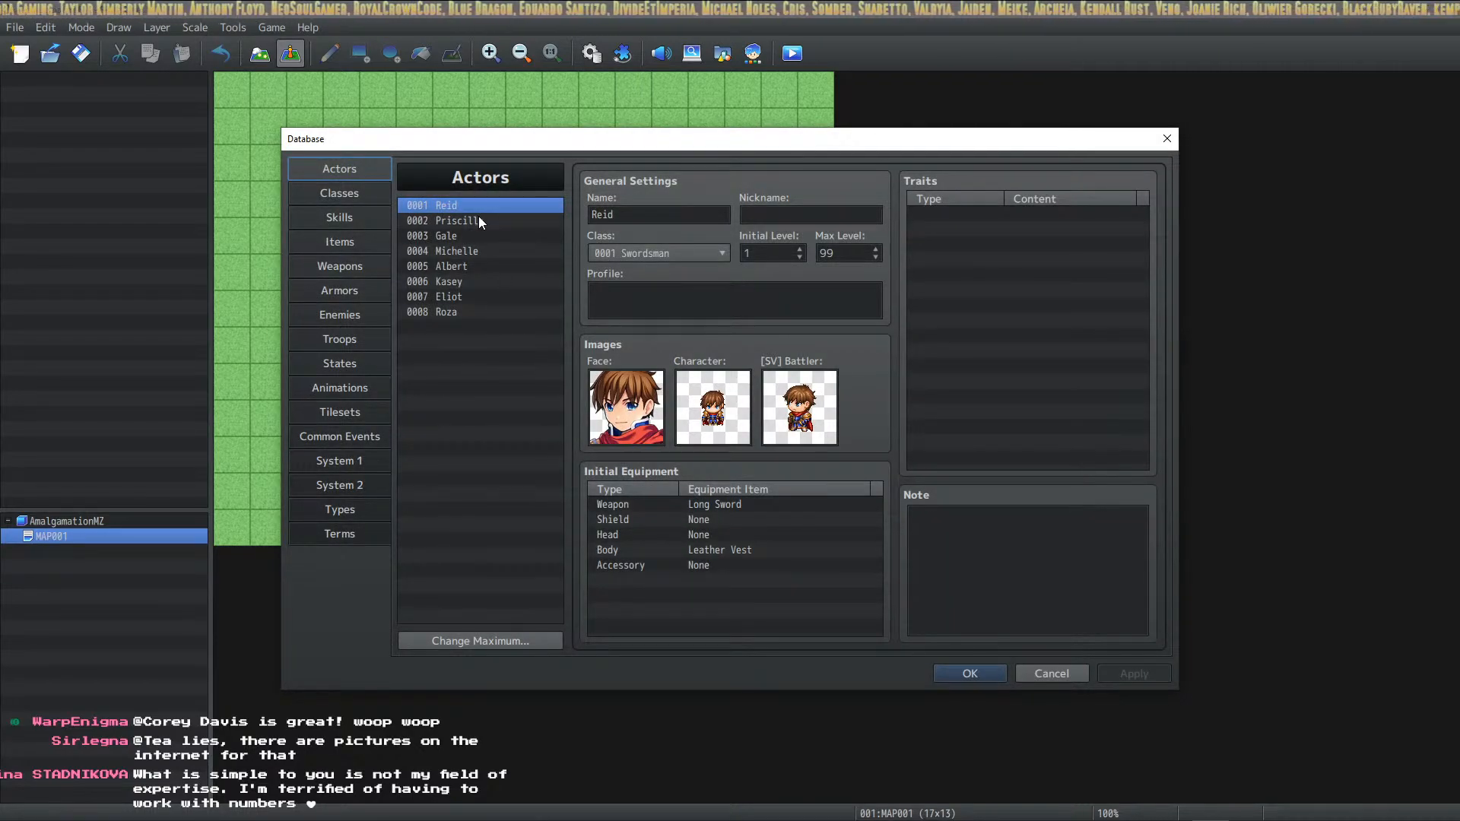
pyautogui.press('Down')
pyautogui.press('Down')
pyautogui.press('Down')
pyautogui.press('Up')
pyautogui.press('Up')
pyautogui.press('Up')
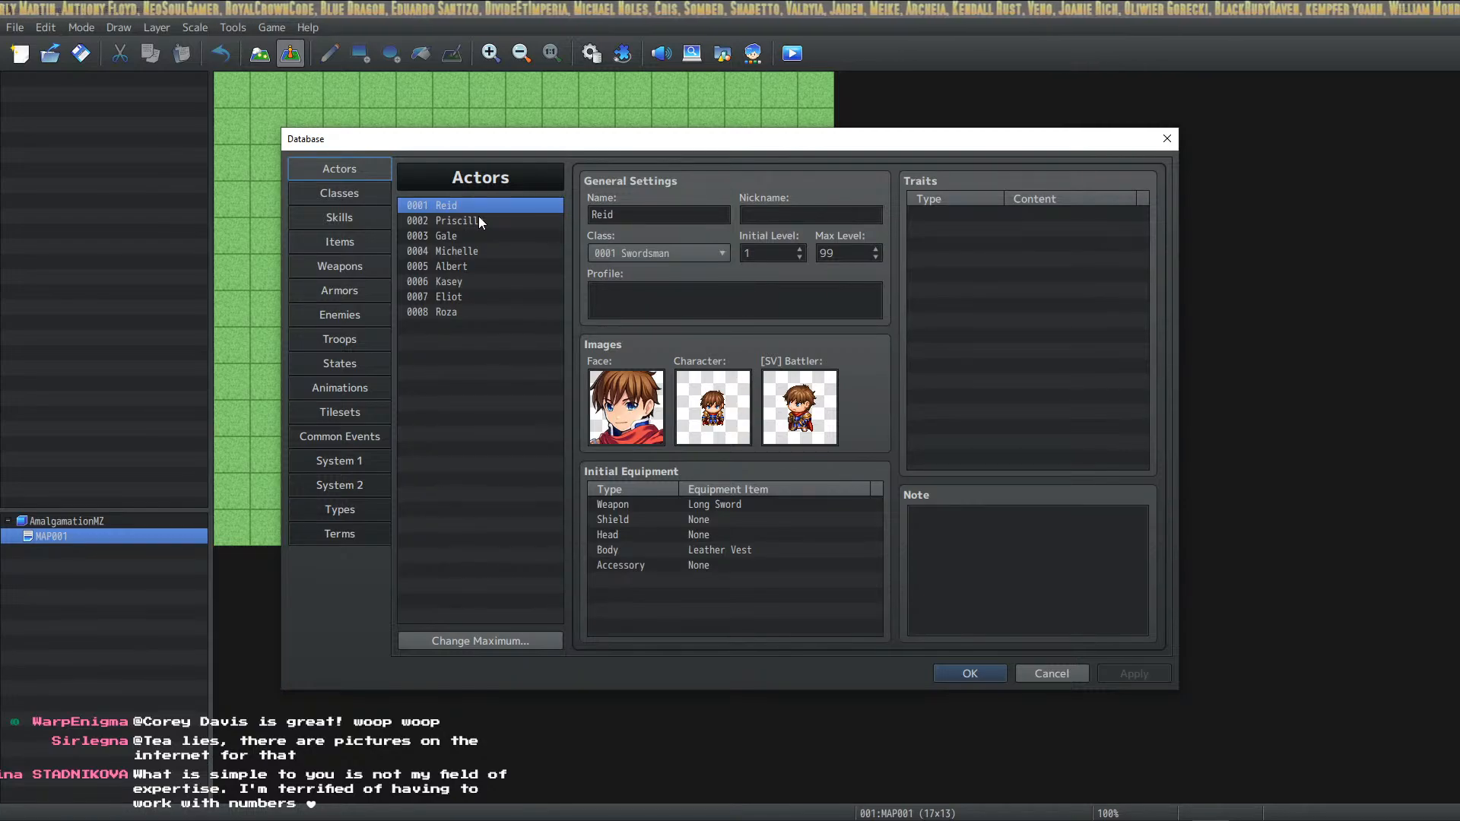
pyautogui.click(480, 221)
pyautogui.click(444, 237)
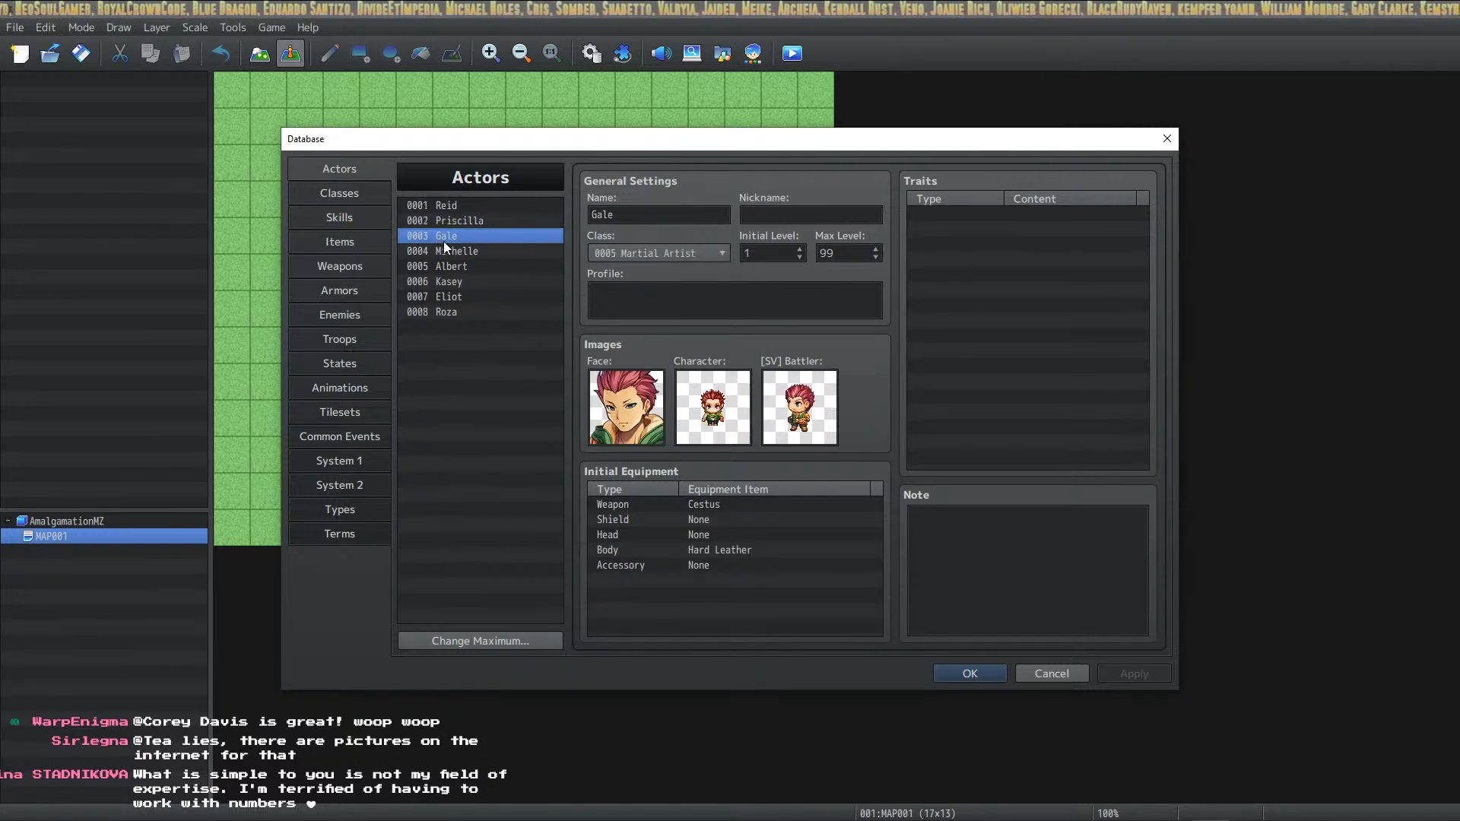
pyautogui.click(485, 313)
# Clear all eight default actor entries, from 0001 to 0008
pyautogui.click(467, 206)
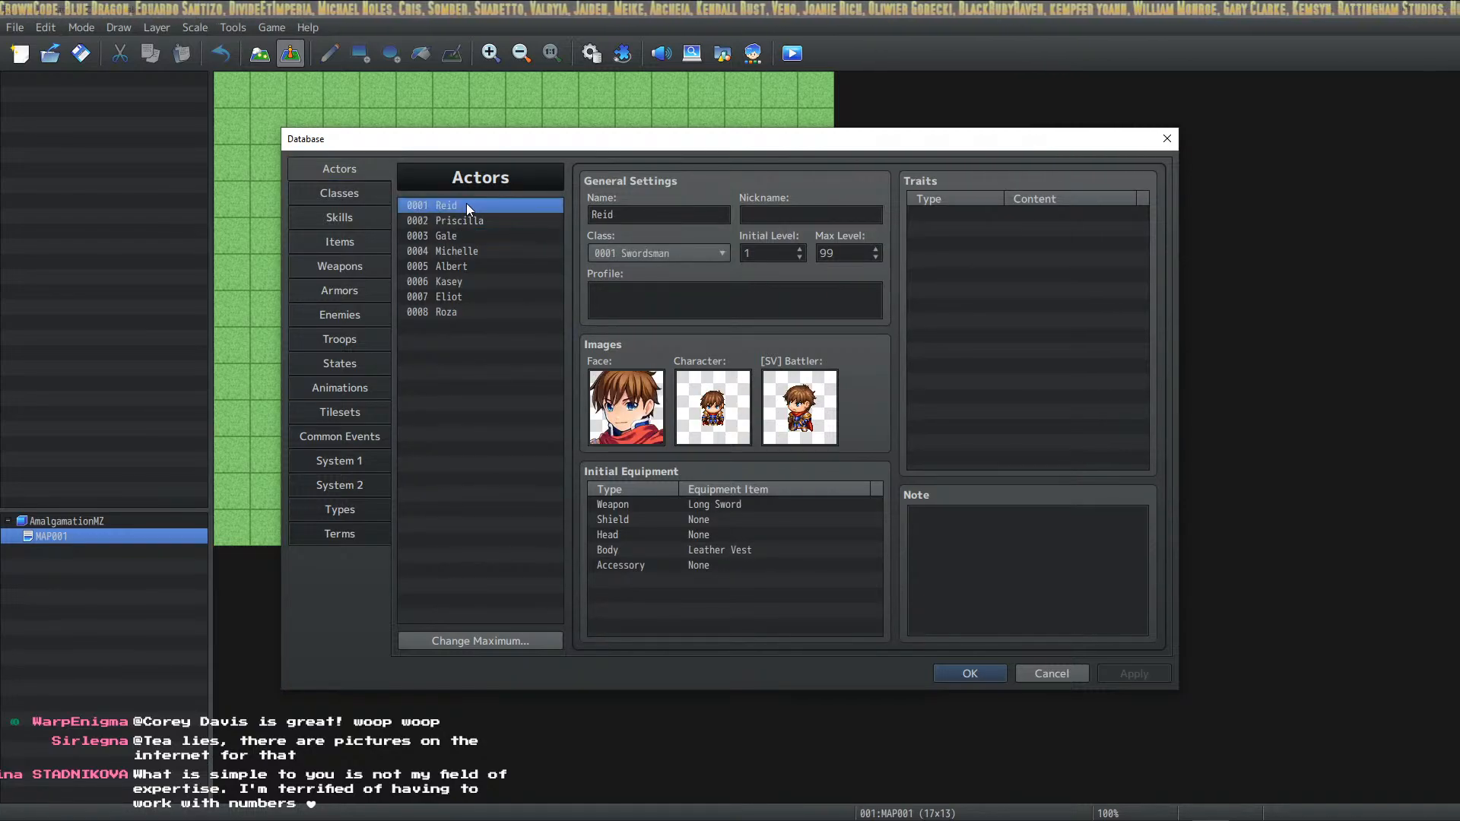
pyautogui.press('Delete')
pyautogui.press('Down')
pyautogui.press('Delete')
pyautogui.press('Down')
pyautogui.press('Delete')
pyautogui.press('Down')
pyautogui.press('Delete')
pyautogui.press('Down')
pyautogui.press('Delete')
pyautogui.press('Down')
pyautogui.press('Delete')
pyautogui.press('Down')
pyautogui.press('Delete')
pyautogui.press('Down')
pyautogui.press('Delete')
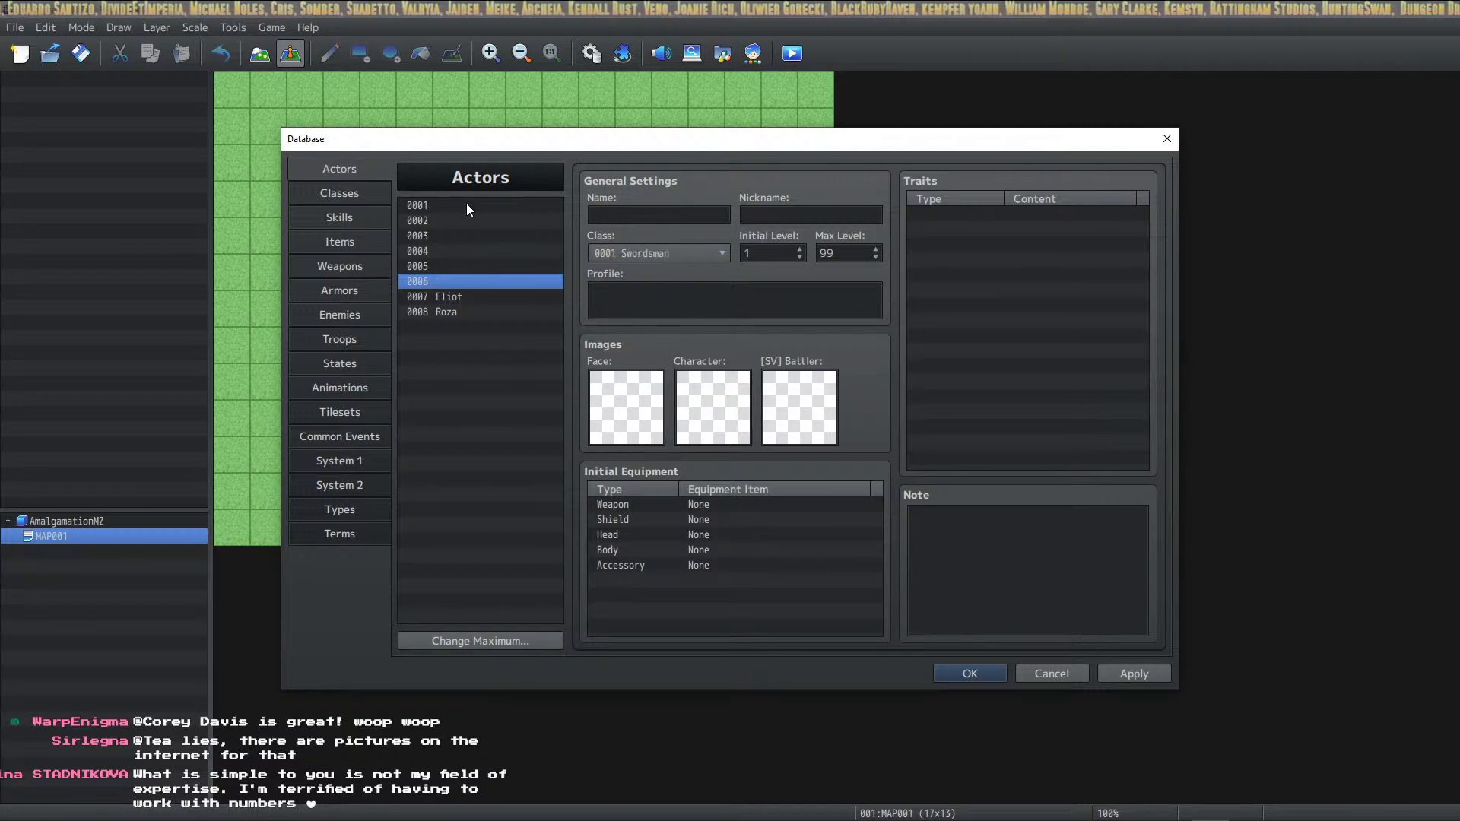
# Set the maximum number of actors to 20 and check the first and last entries
pyautogui.click(459, 641)
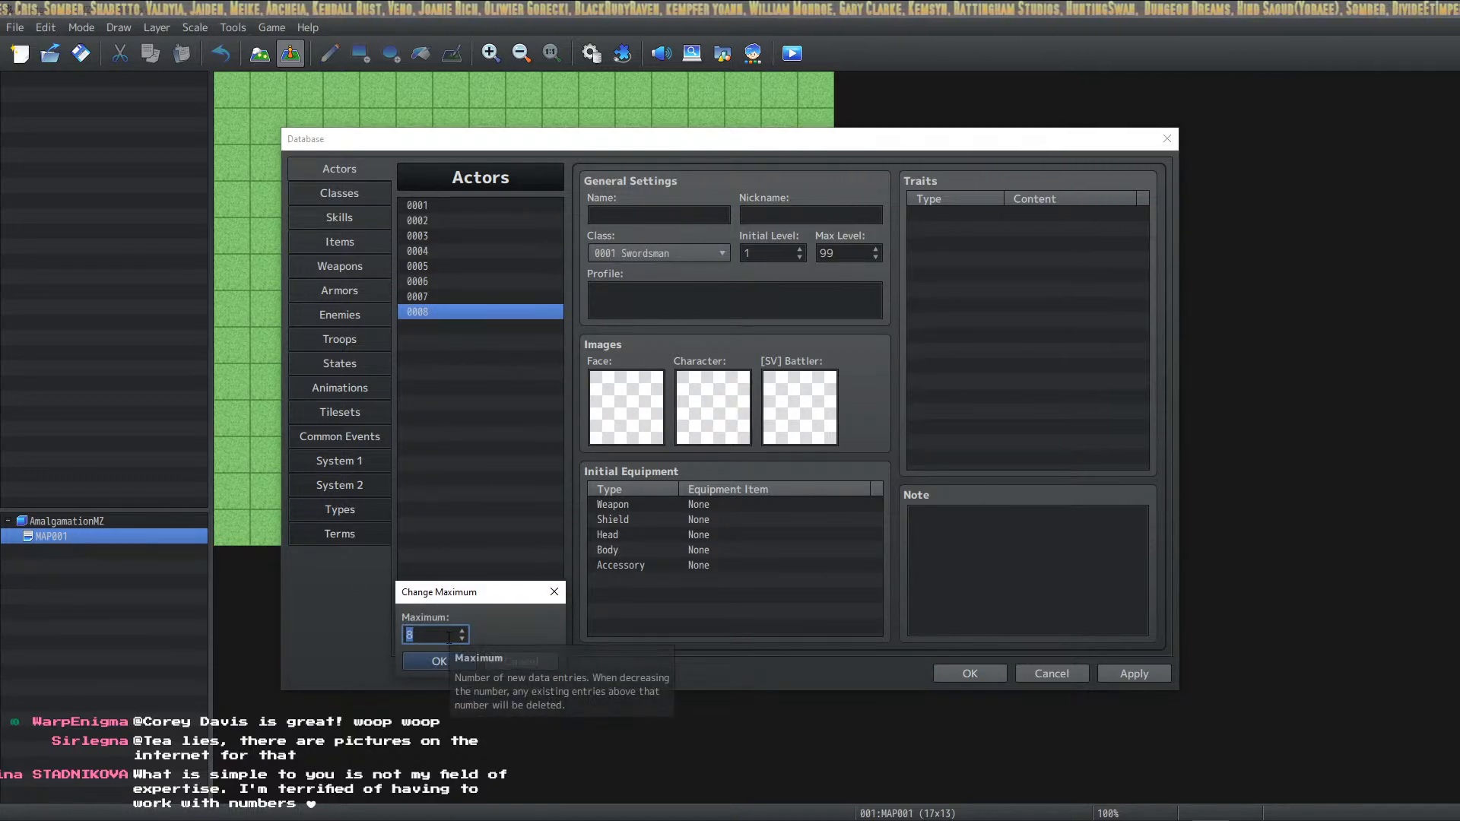
pyautogui.write('20')
pyautogui.press('Return')
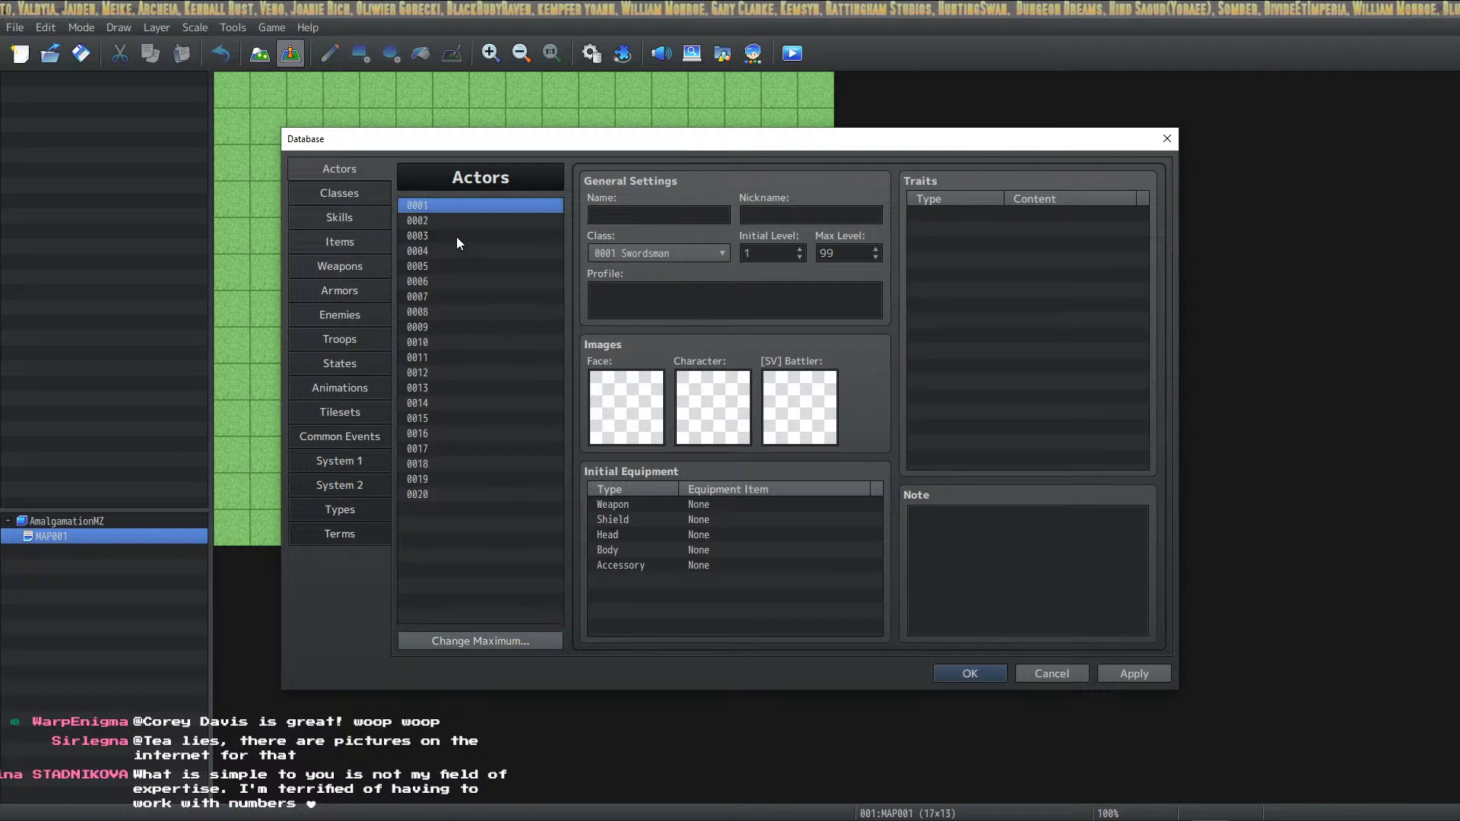
pyautogui.click(450, 496)
pyautogui.click(456, 205)
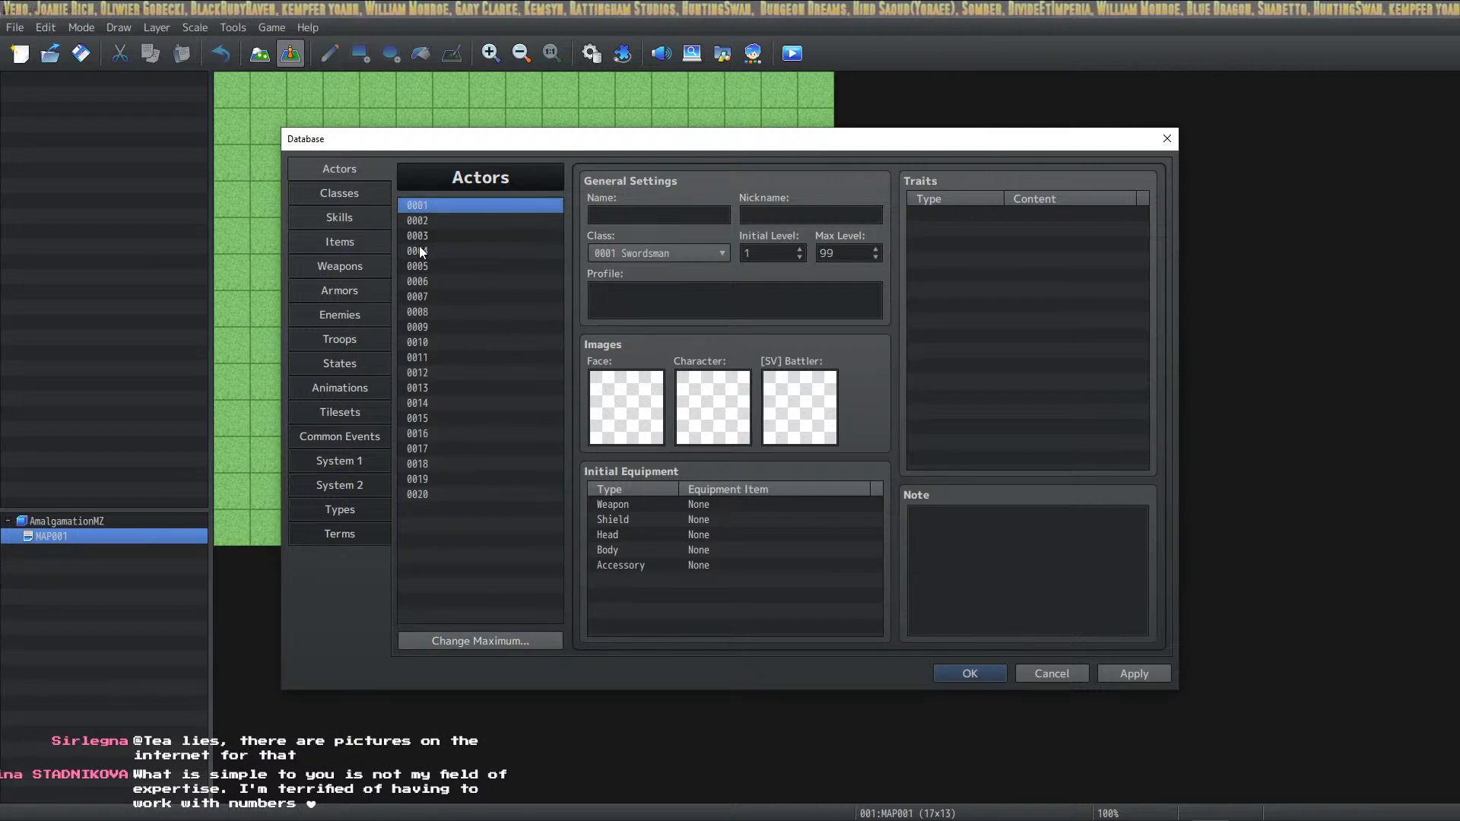
# Clear all the default class entries in the database, from Swordsman to Bandit
pyautogui.click(355, 192)
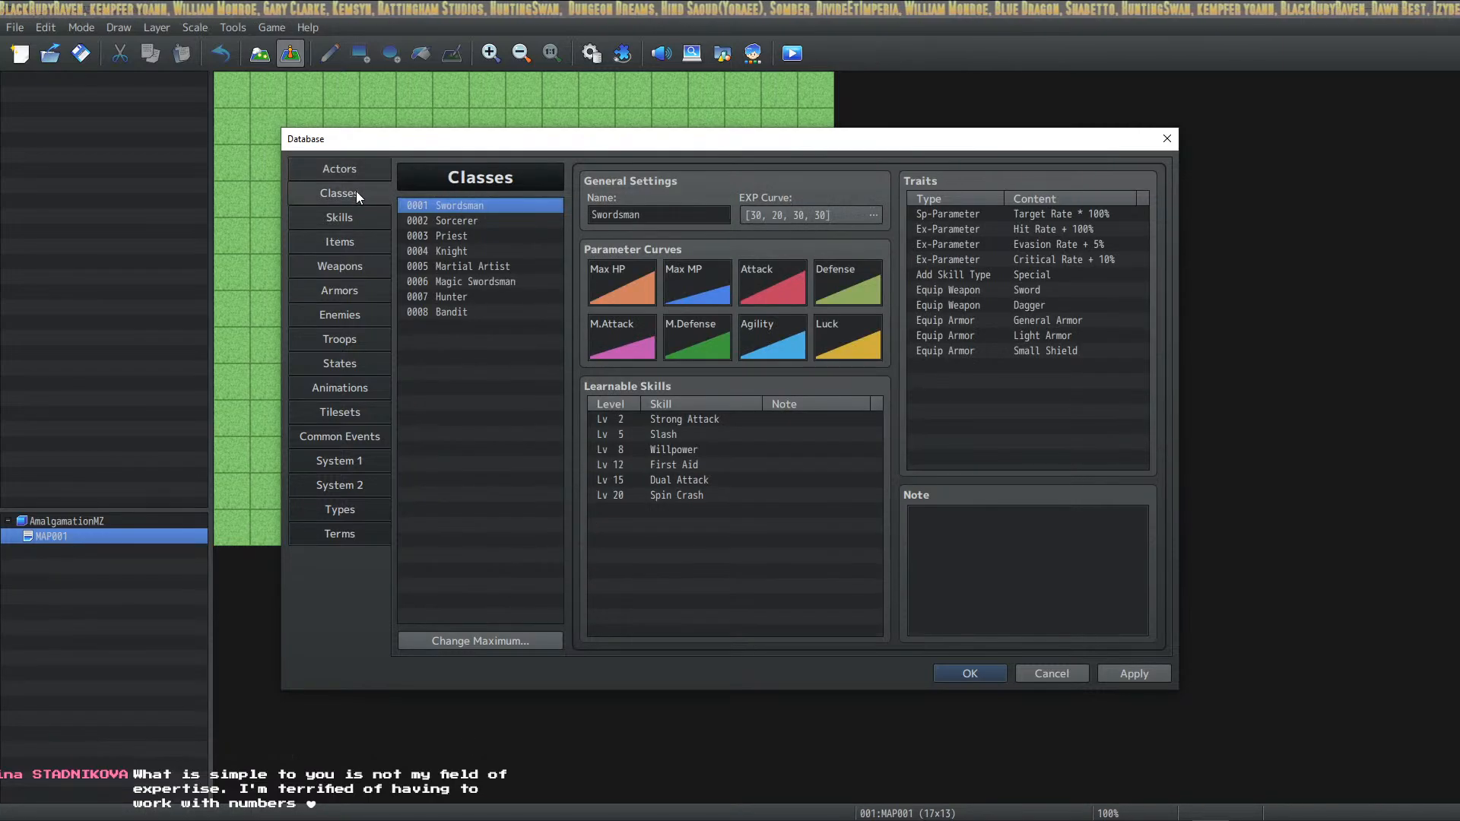
pyautogui.click(489, 221)
pyautogui.click(485, 211)
pyautogui.keyDown('shift'); pyautogui.click(455, 312); pyautogui.keyUp('shift')
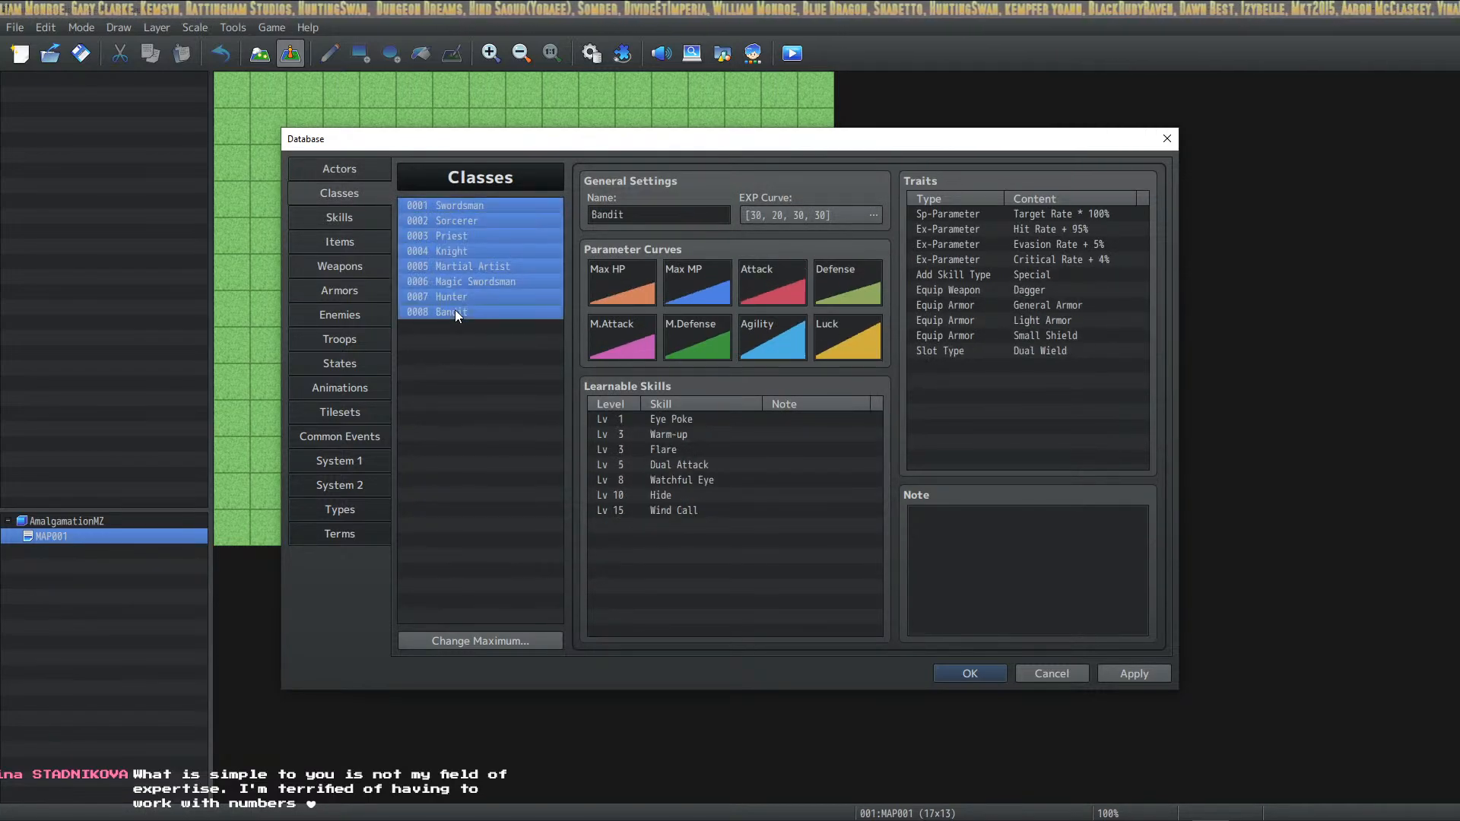
pyautogui.press('Delete')
# Set the maximum number of classes to 10 and select class entry 0002
pyautogui.click(505, 639)
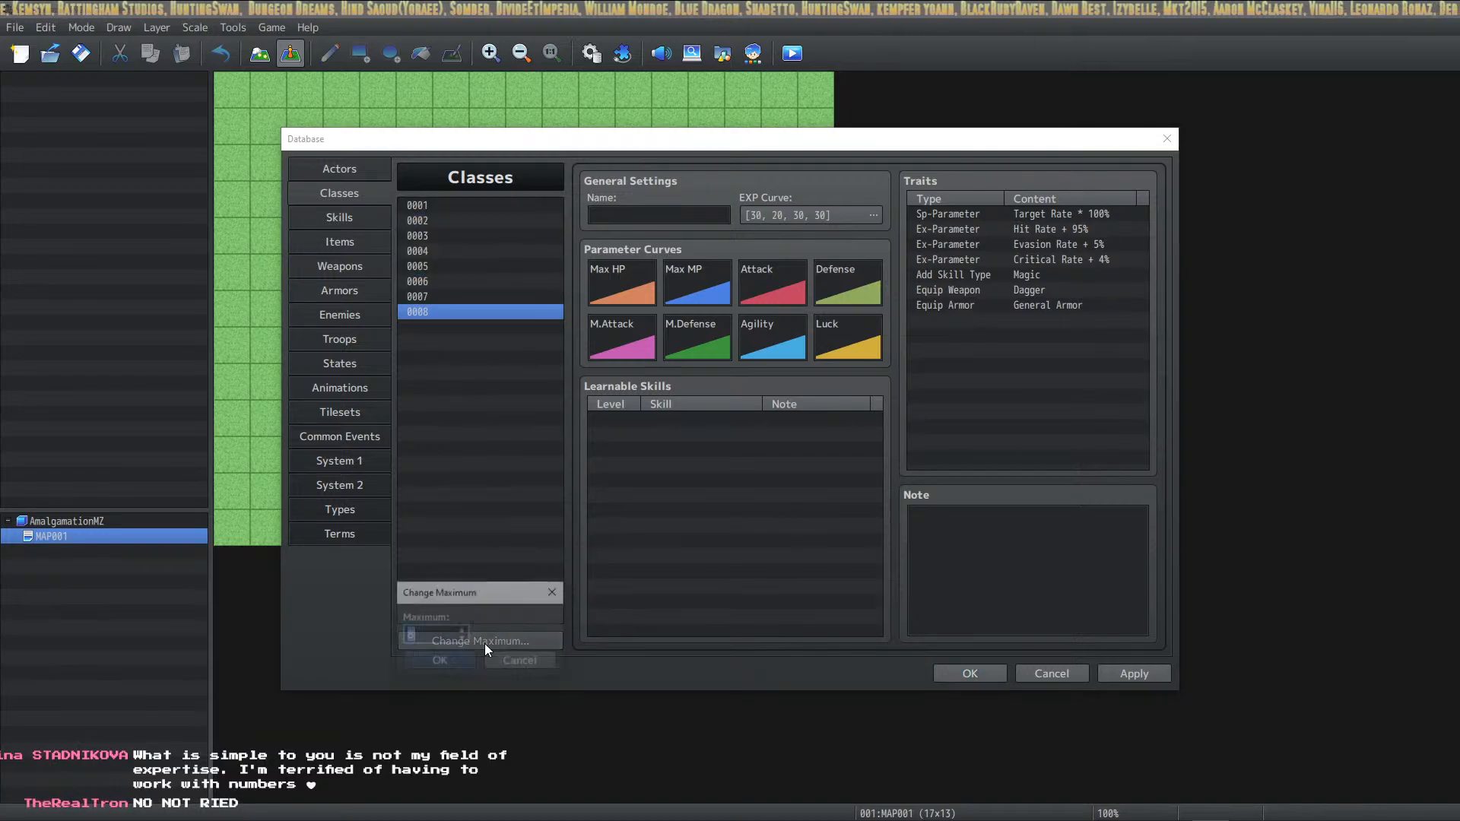
pyautogui.click(437, 666)
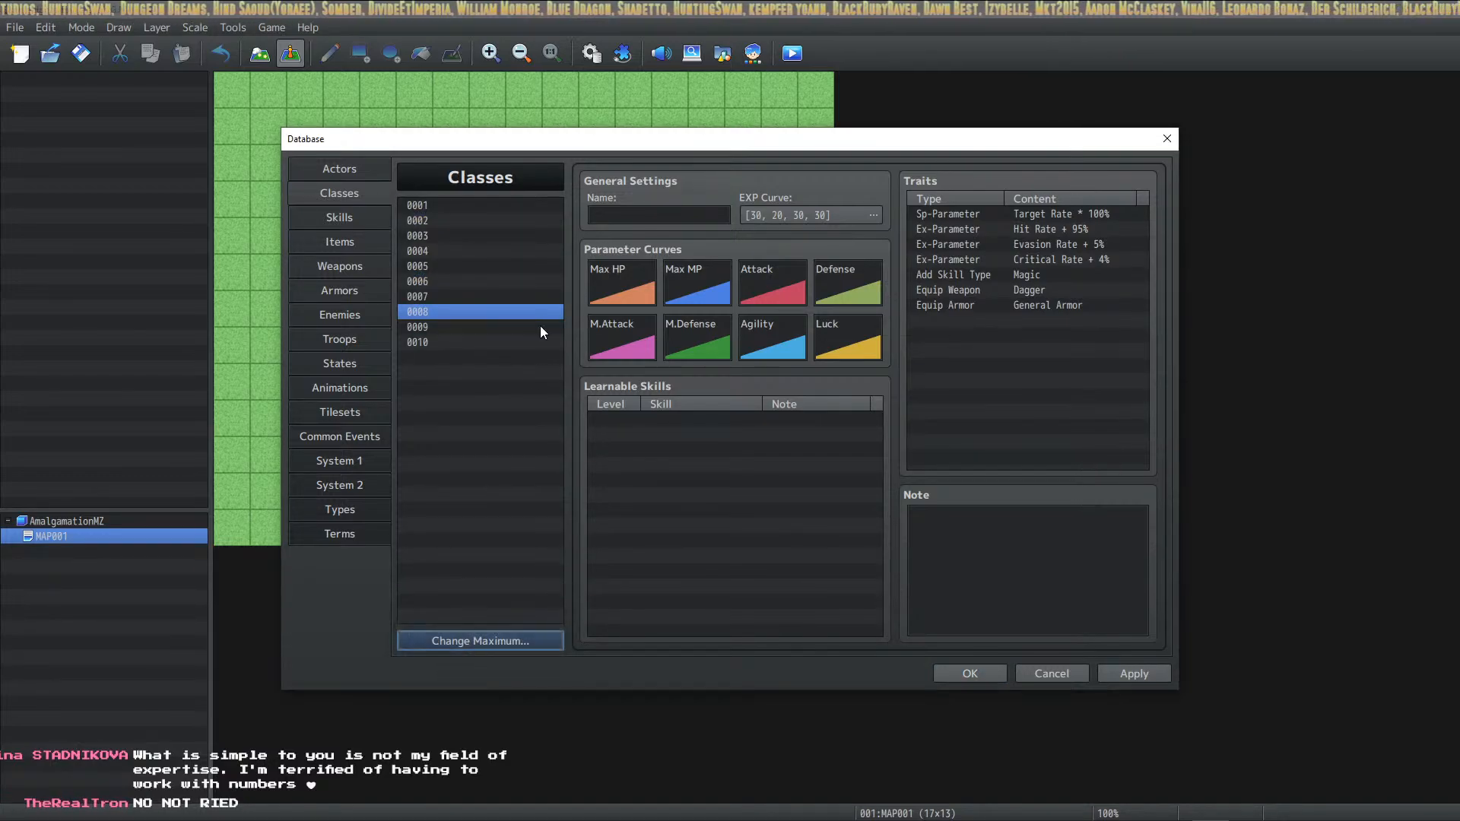
pyautogui.click(454, 221)
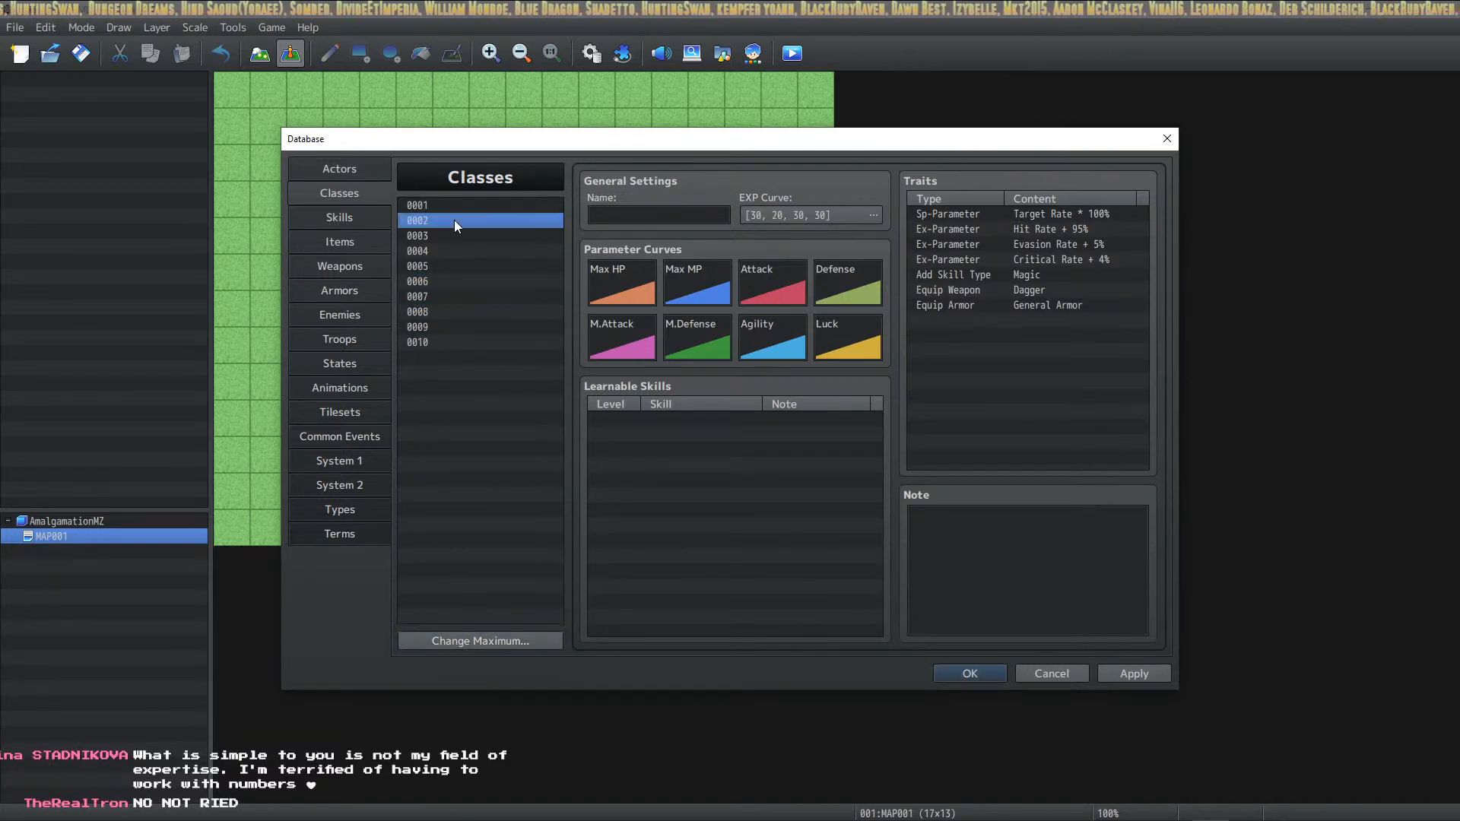
# Examine the default skills in the database, including Attack, Guard, the Reserved section and the enemy skills
pyautogui.click(363, 217)
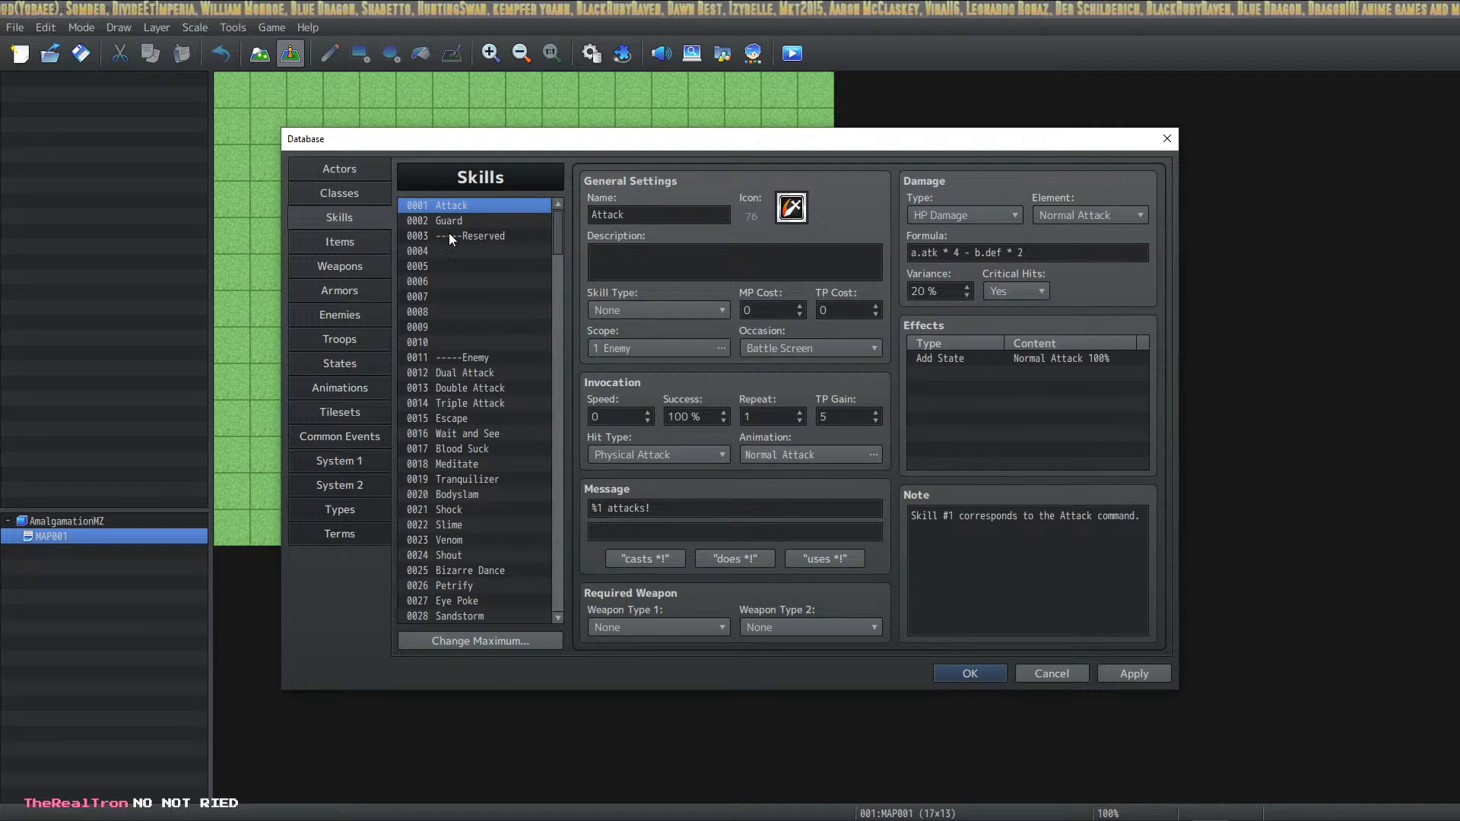
pyautogui.click(489, 222)
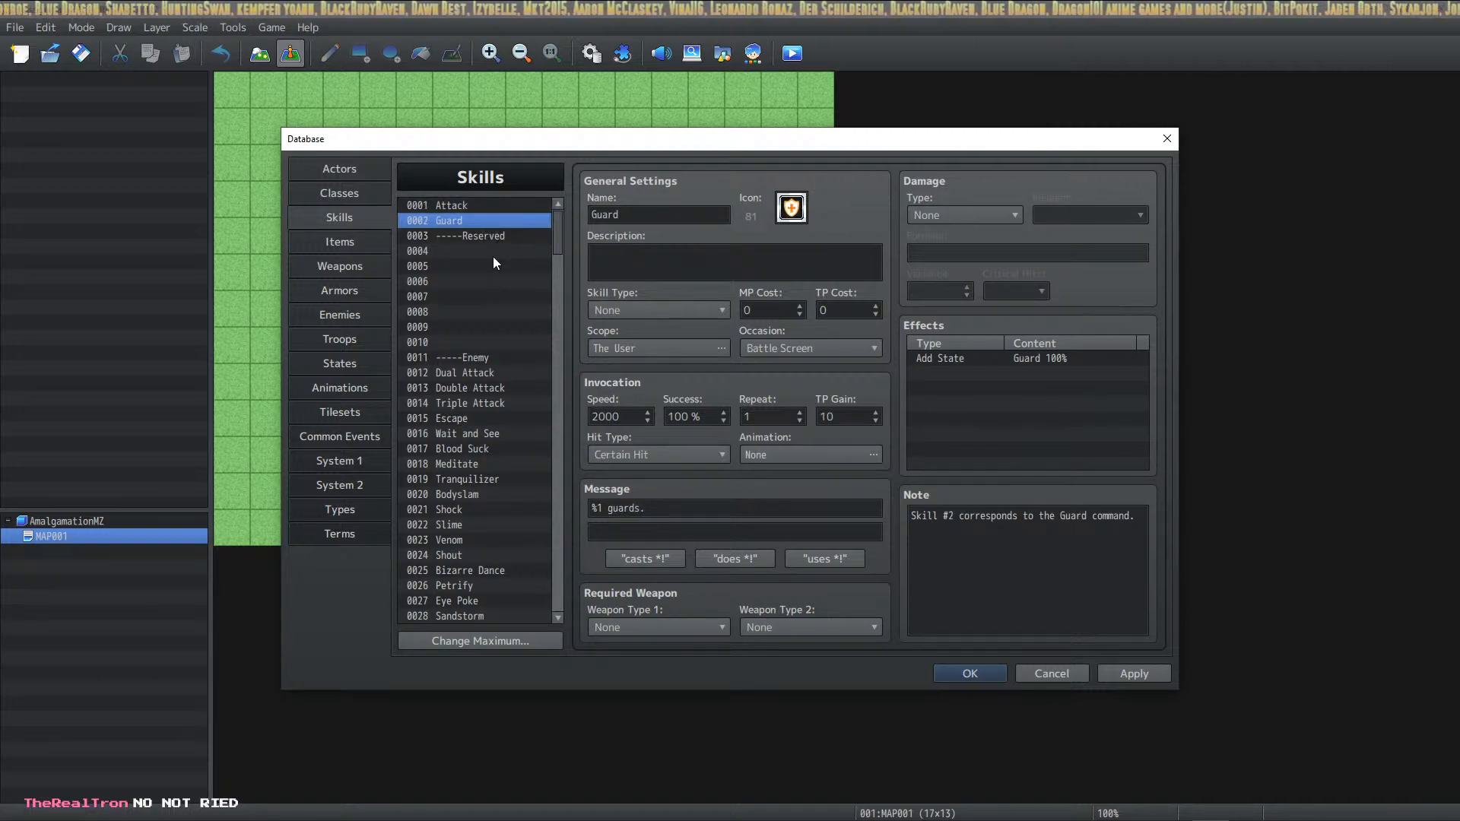
pyautogui.click(485, 205)
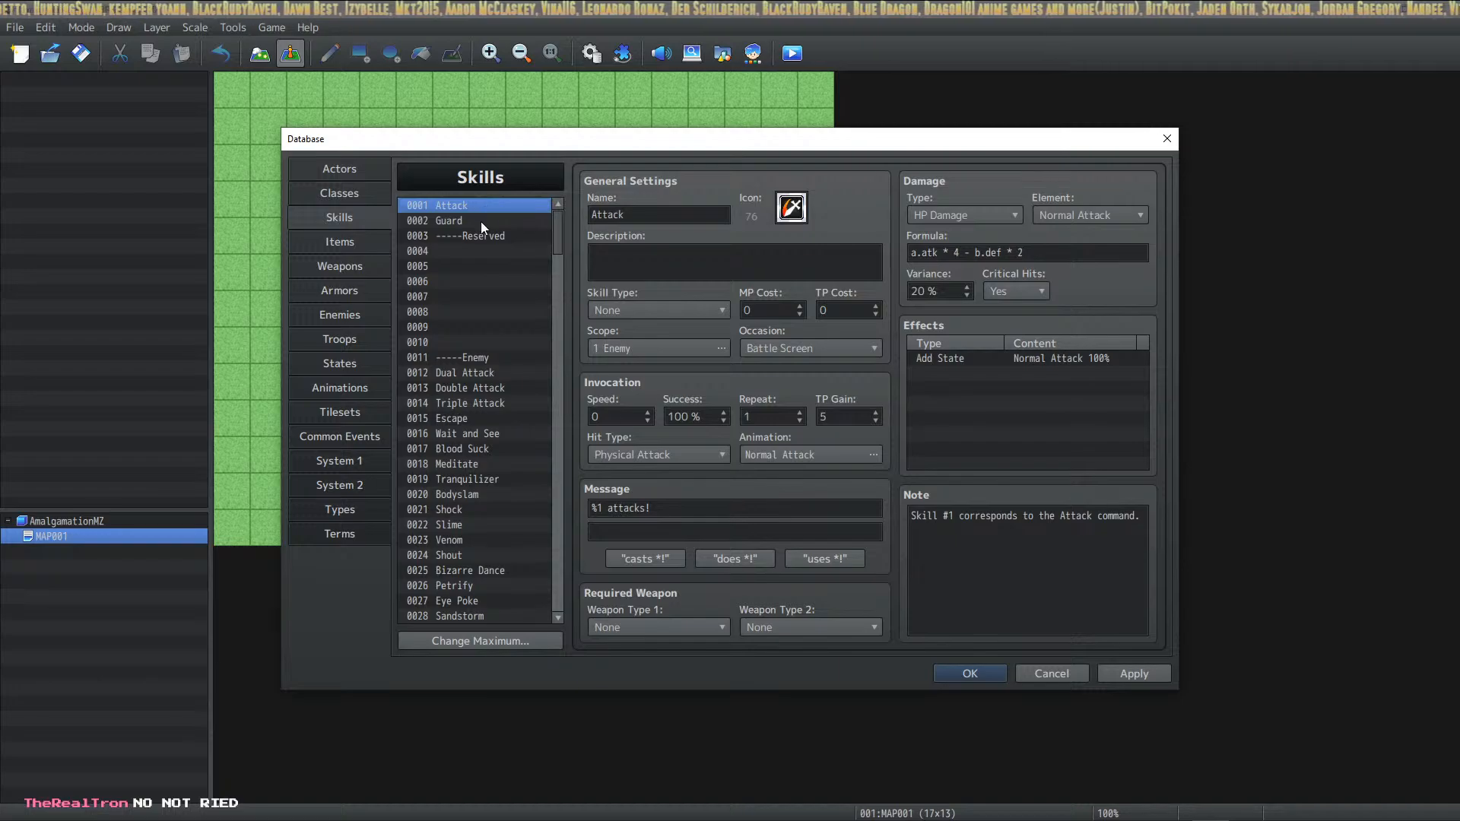
pyautogui.click(481, 221)
pyautogui.scroll(-1, 480, 251)
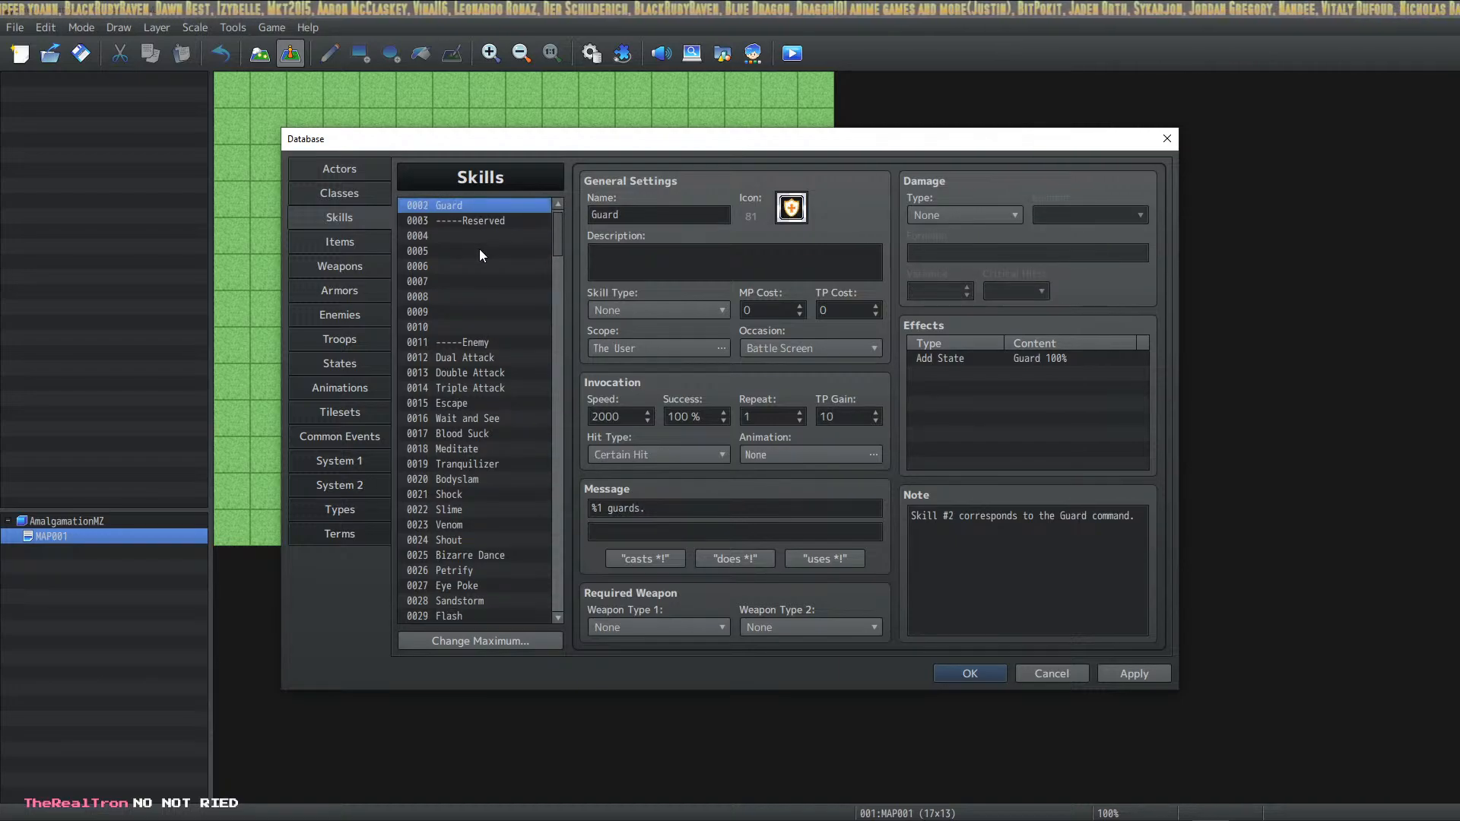
pyautogui.scroll(1, 479, 249)
pyautogui.click(481, 240)
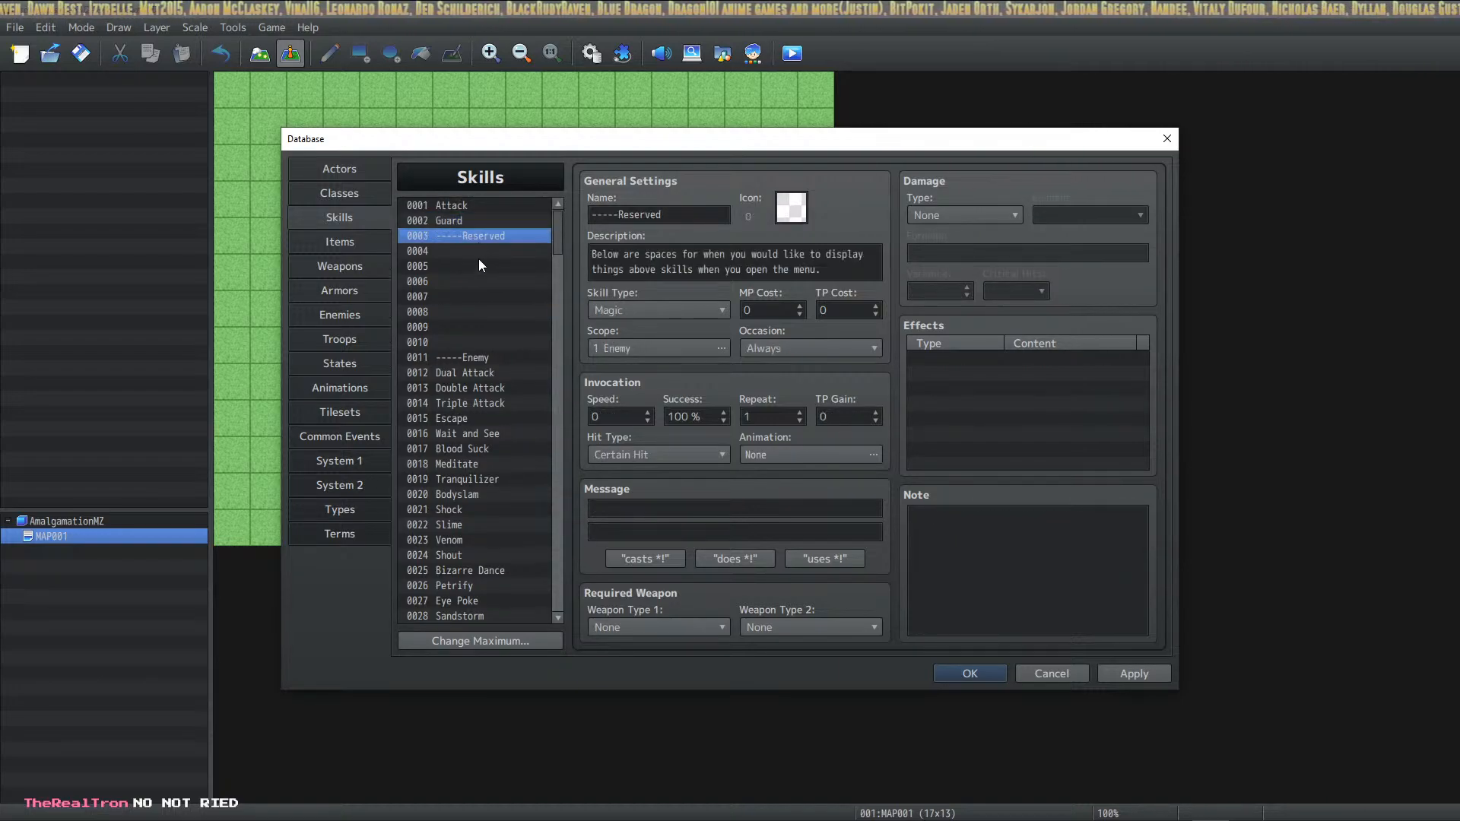
pyautogui.click(479, 257)
pyautogui.scroll(-6, 481, 262)
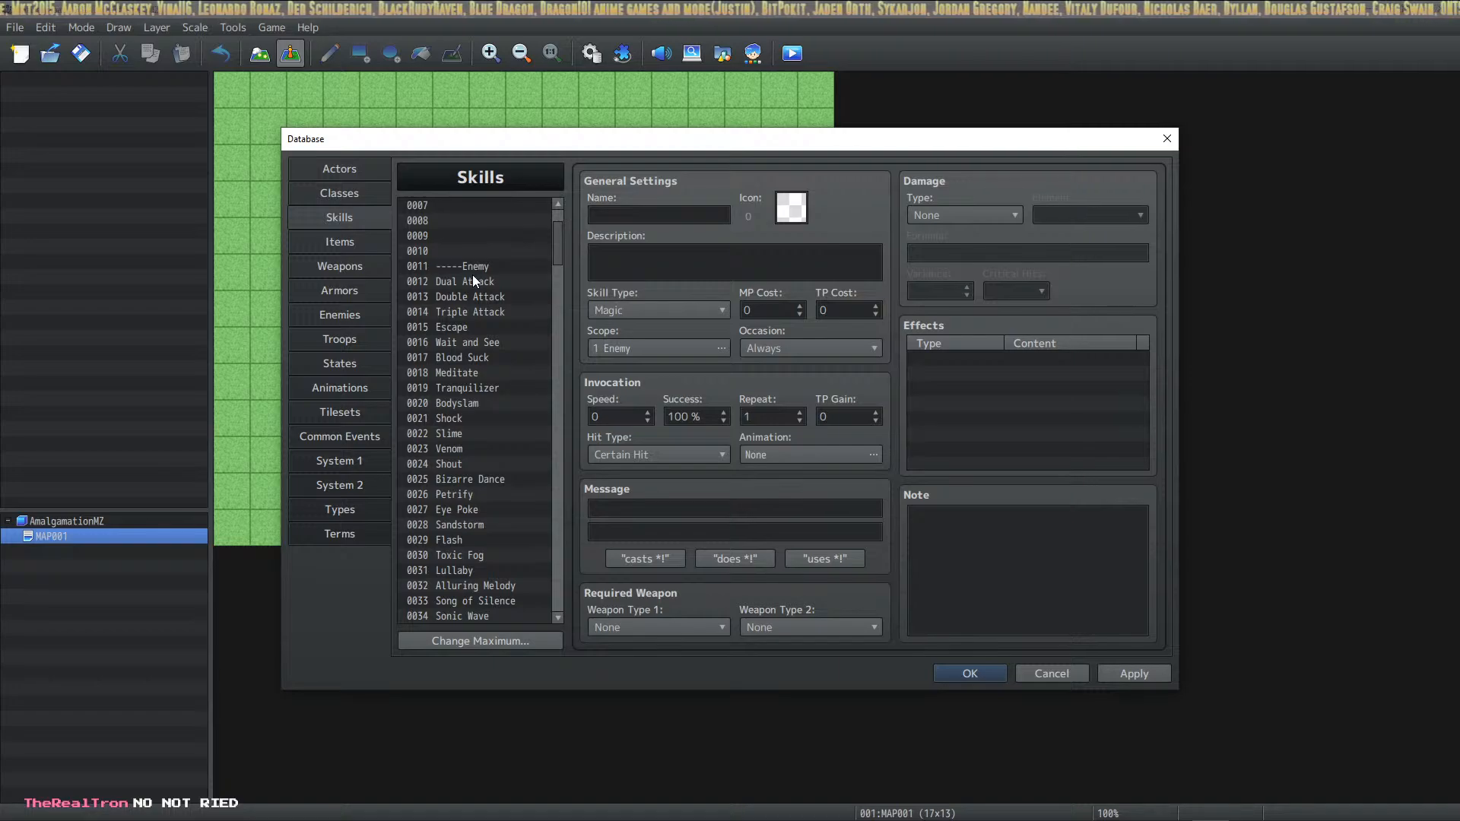
pyautogui.click(472, 276)
pyautogui.scroll(-9, 482, 286)
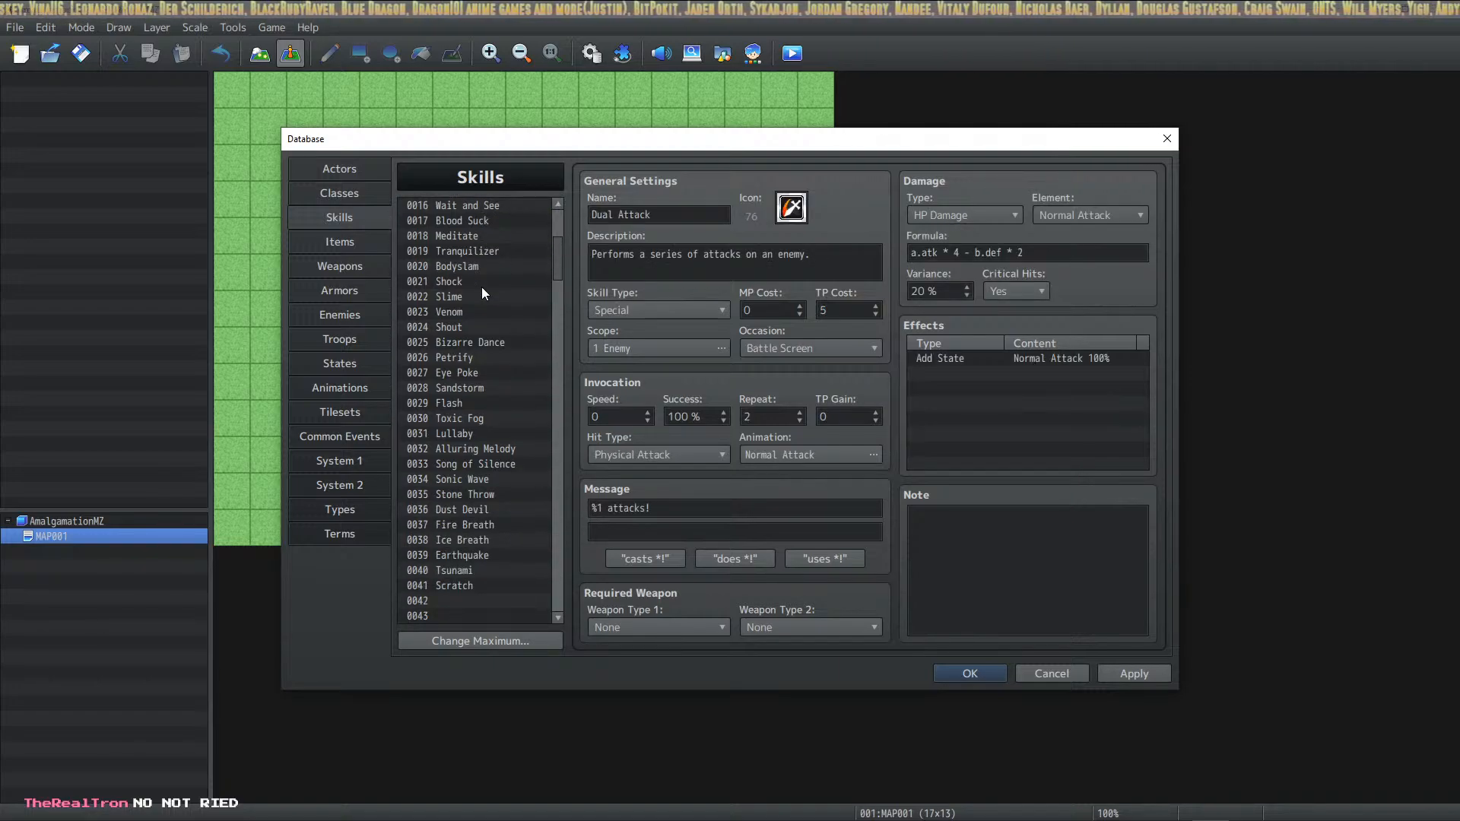
pyautogui.scroll(5, 482, 317)
pyautogui.click(482, 317)
pyautogui.scroll(-13, 481, 316)
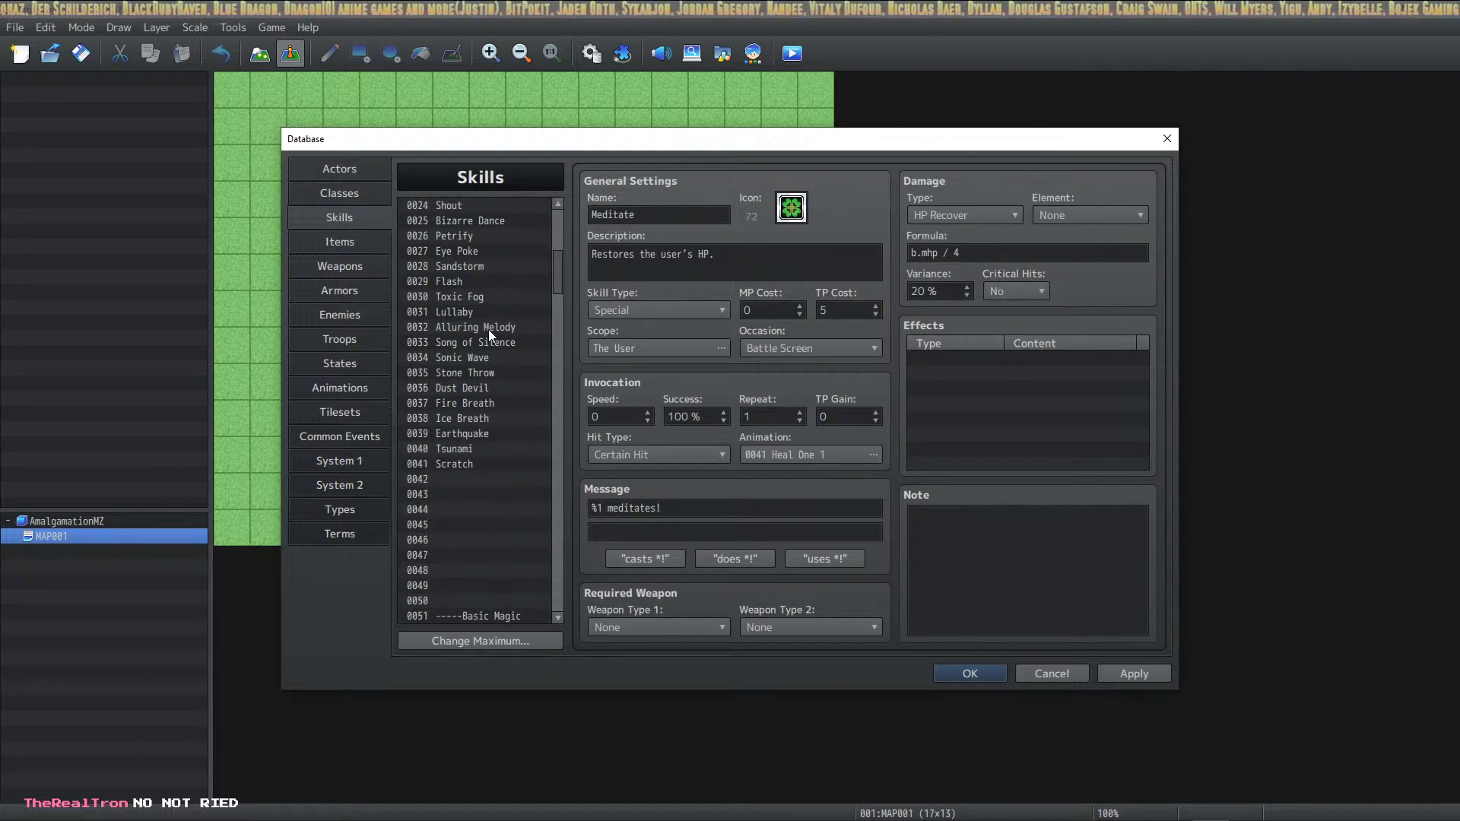
pyautogui.scroll(-8, 502, 319)
pyautogui.moveTo(564, 294); pyautogui.dragTo(574, 175)
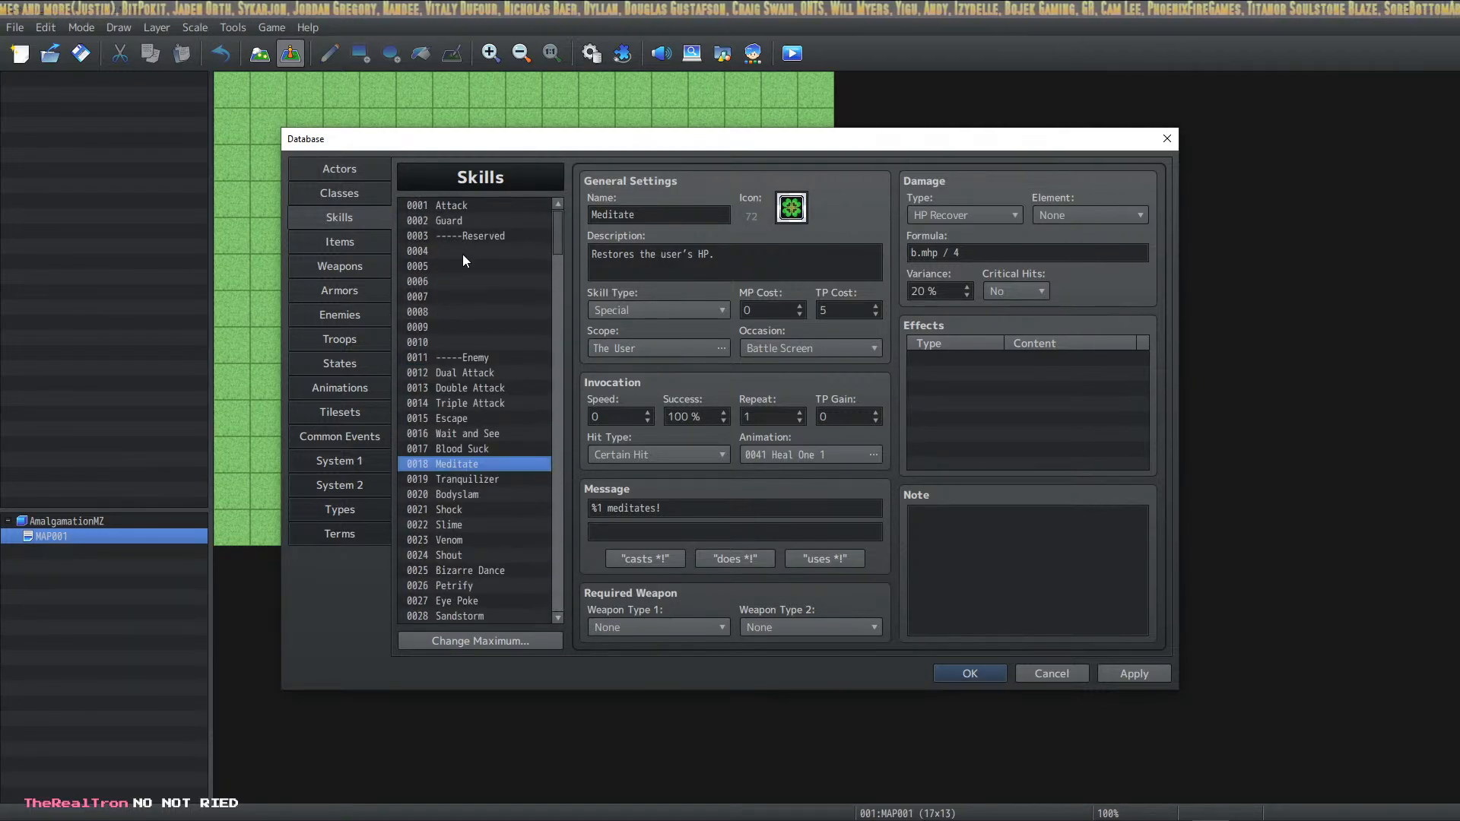
# Clear every skill entry from the Enemy divider at 0011 through 0235
pyautogui.click(469, 361)
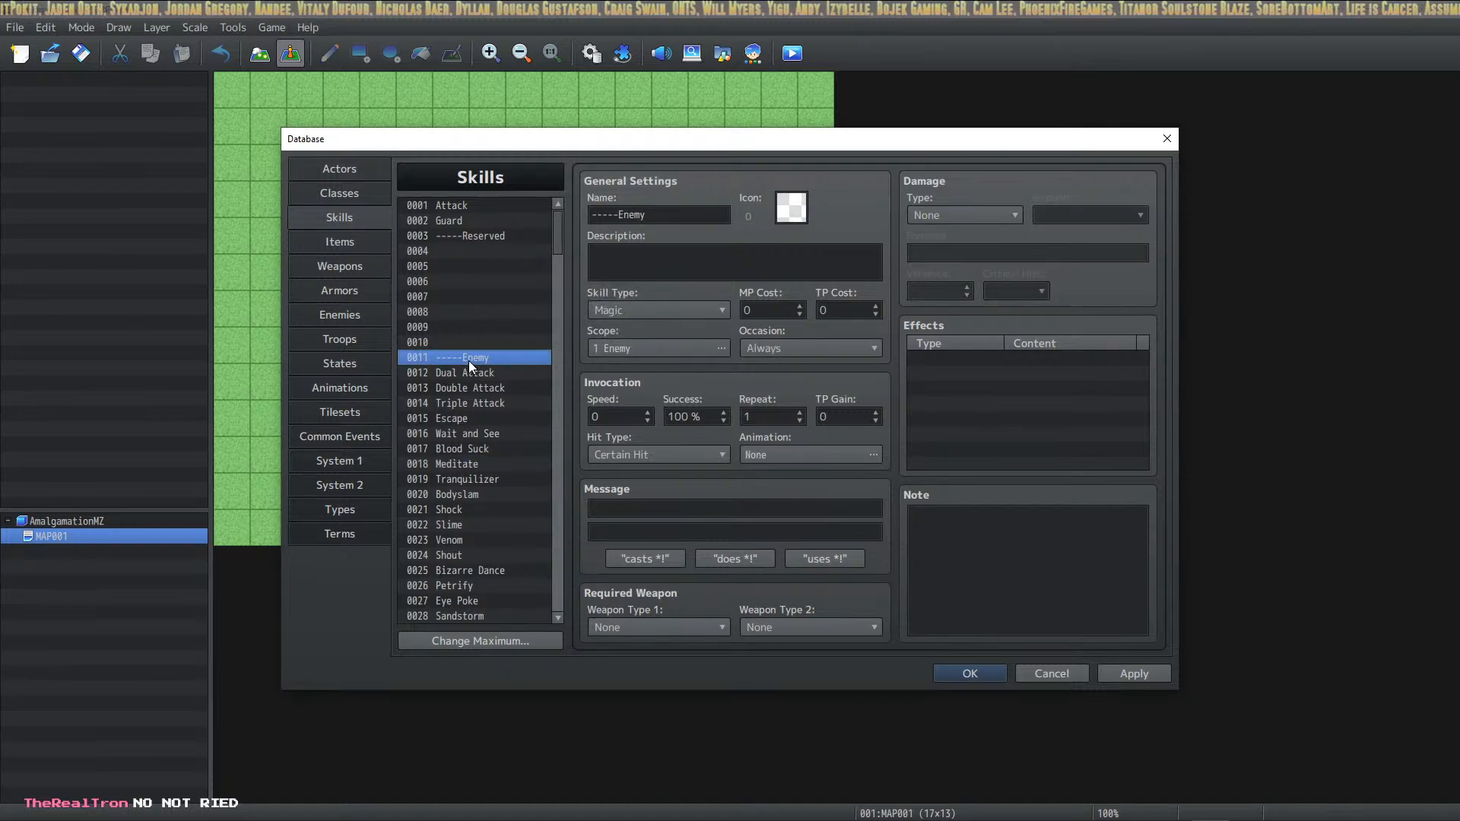
pyautogui.moveTo(559, 232); pyautogui.dragTo(573, 659)
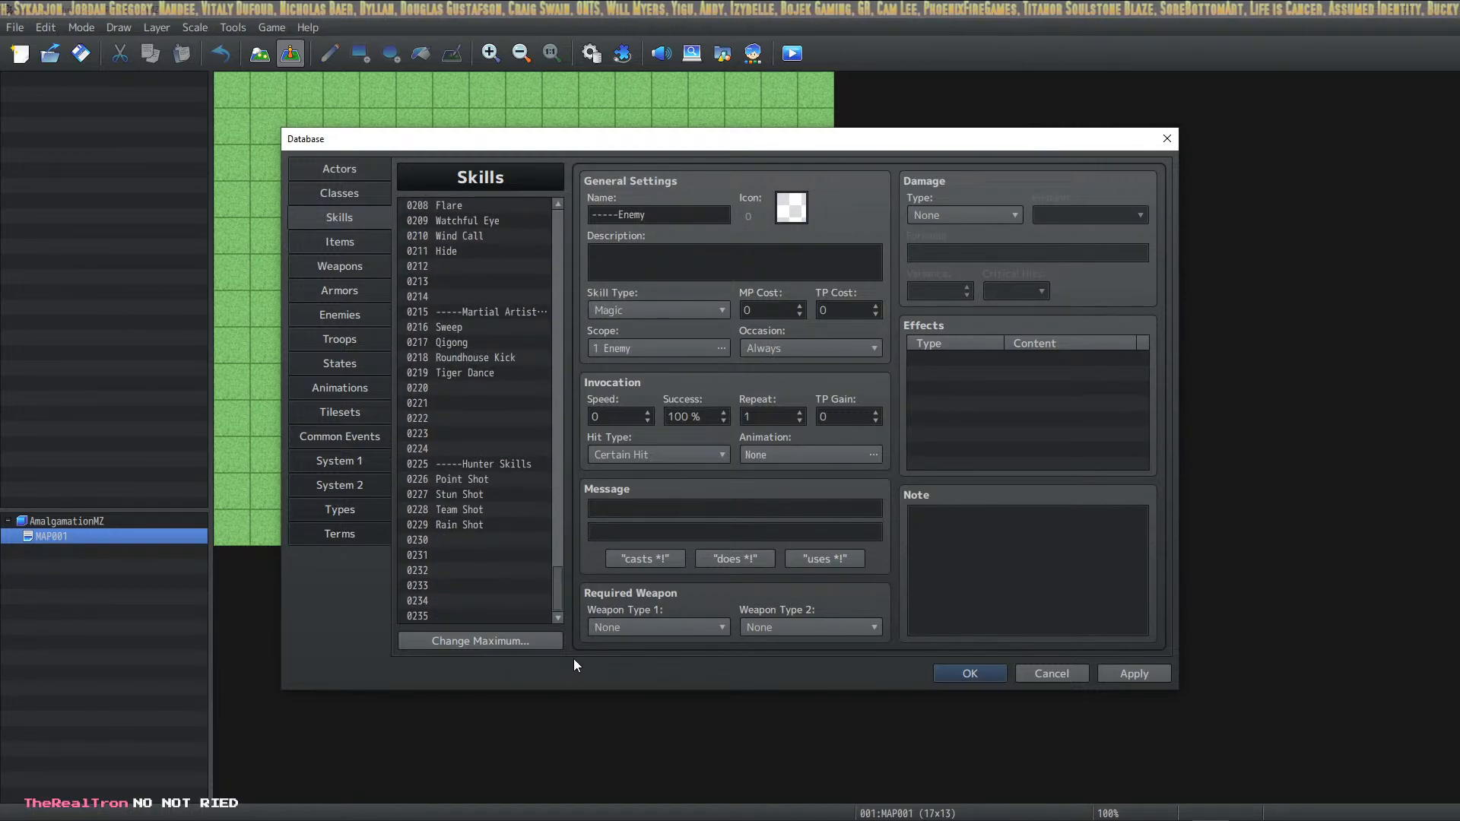
pyautogui.keyDown('shift'); pyautogui.click(491, 613); pyautogui.keyUp('shift')
pyautogui.press('Delete')
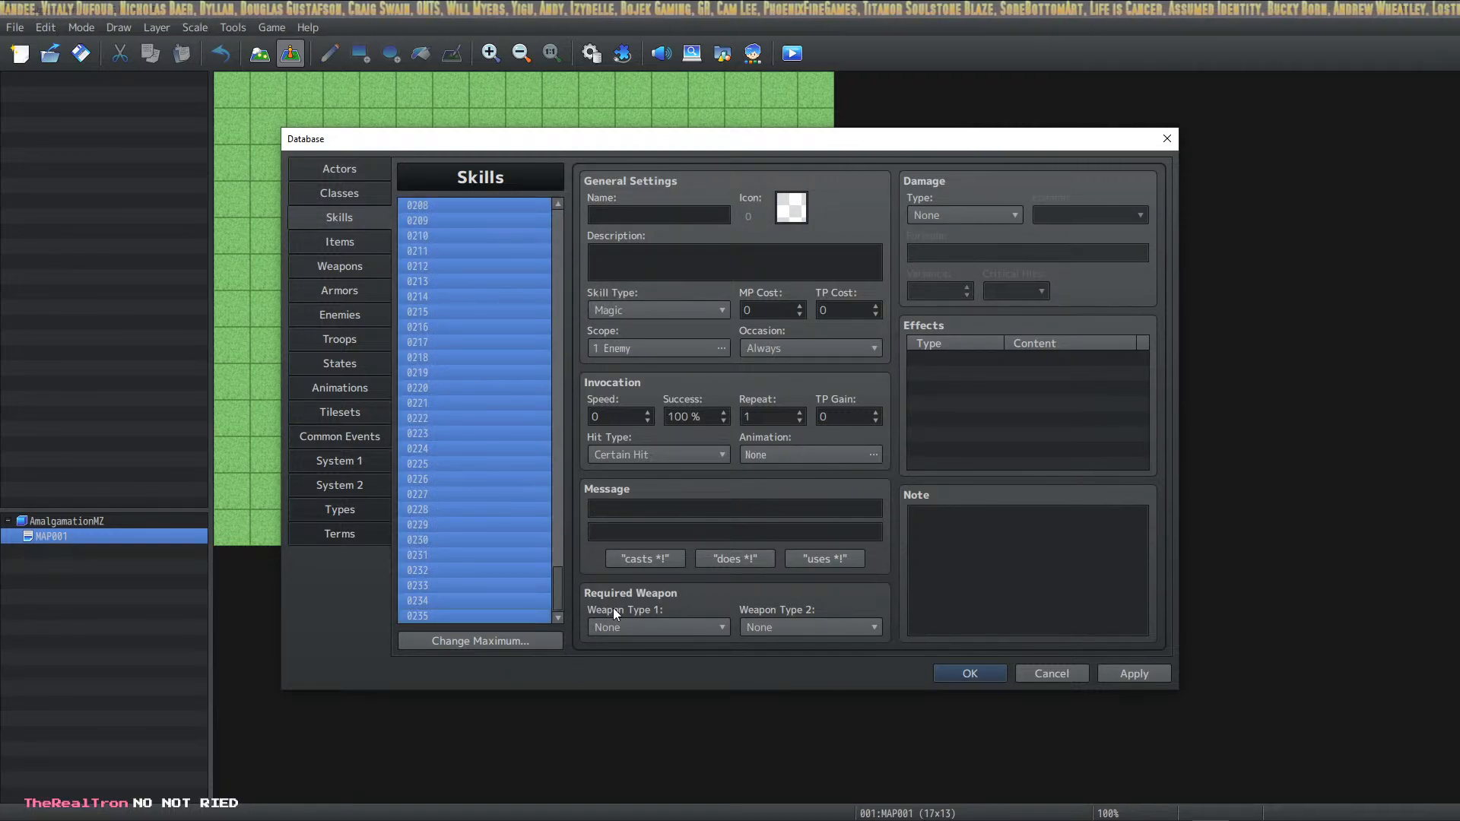
# Set the maximum number of skills to 100 and apply the change to the database
pyautogui.click(468, 509)
pyautogui.moveTo(564, 579); pyautogui.dragTo(555, 641)
pyautogui.click(531, 641)
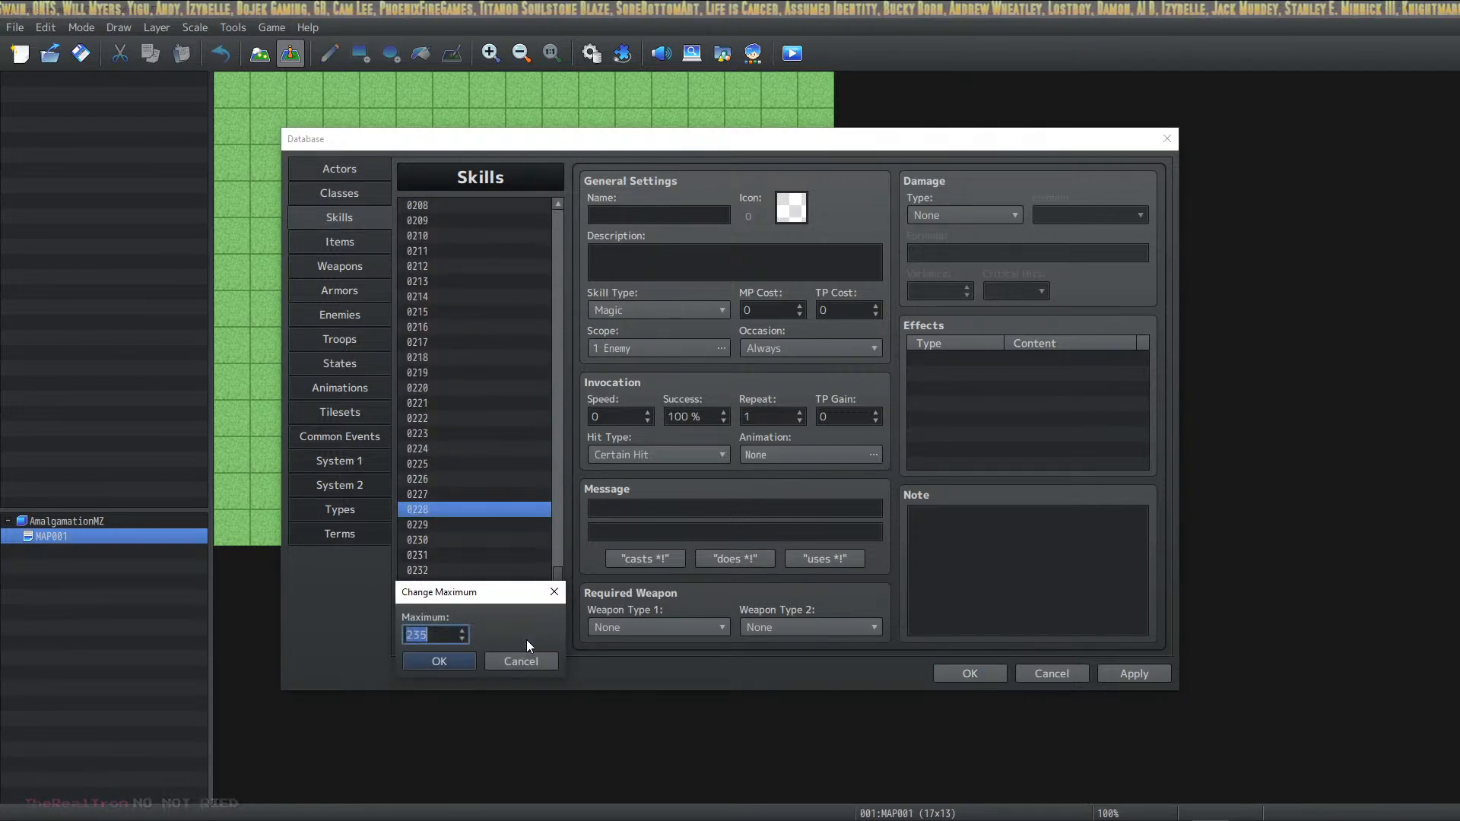
pyautogui.write('100')
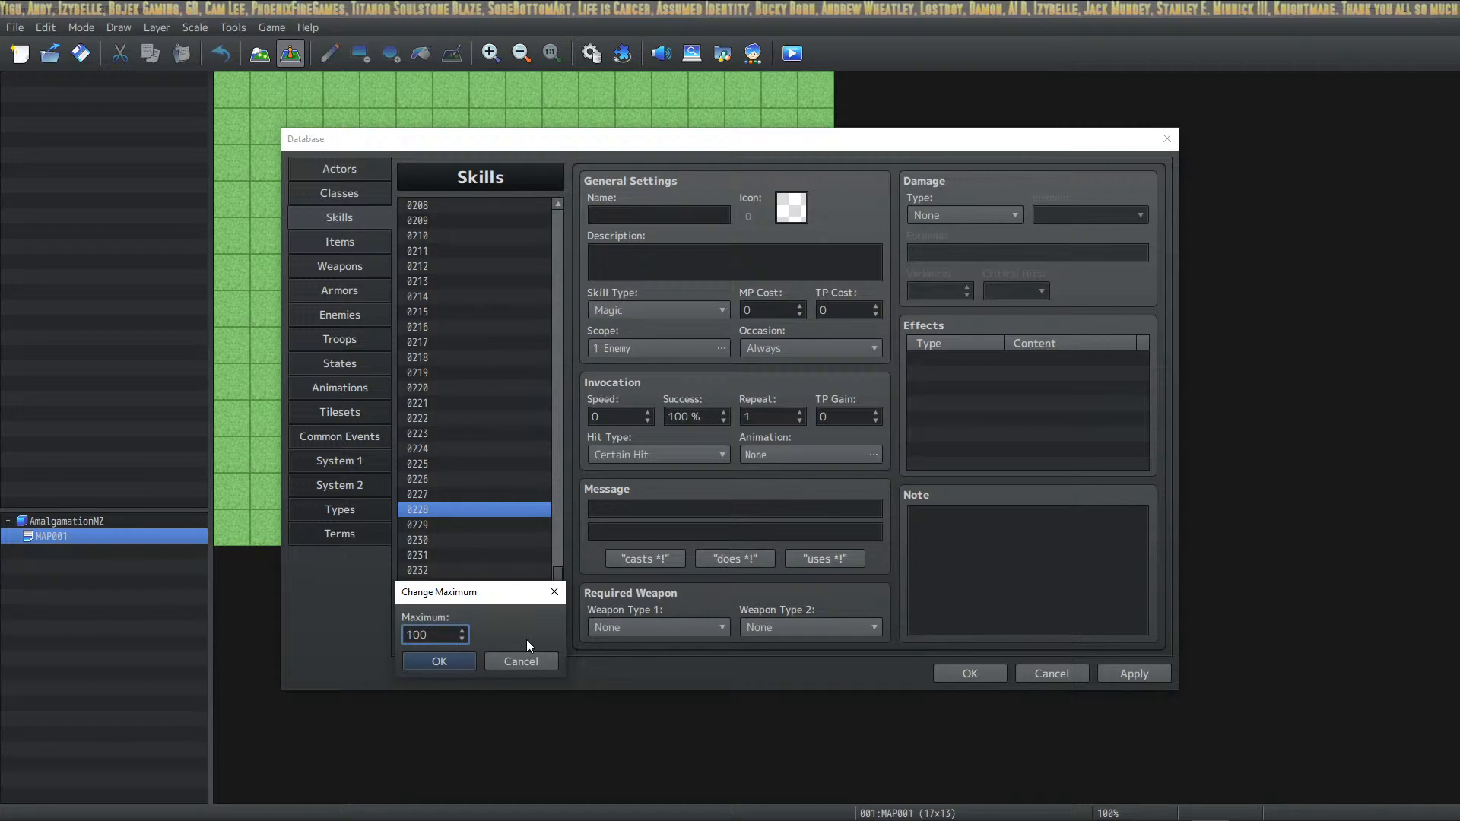
pyautogui.click(439, 662)
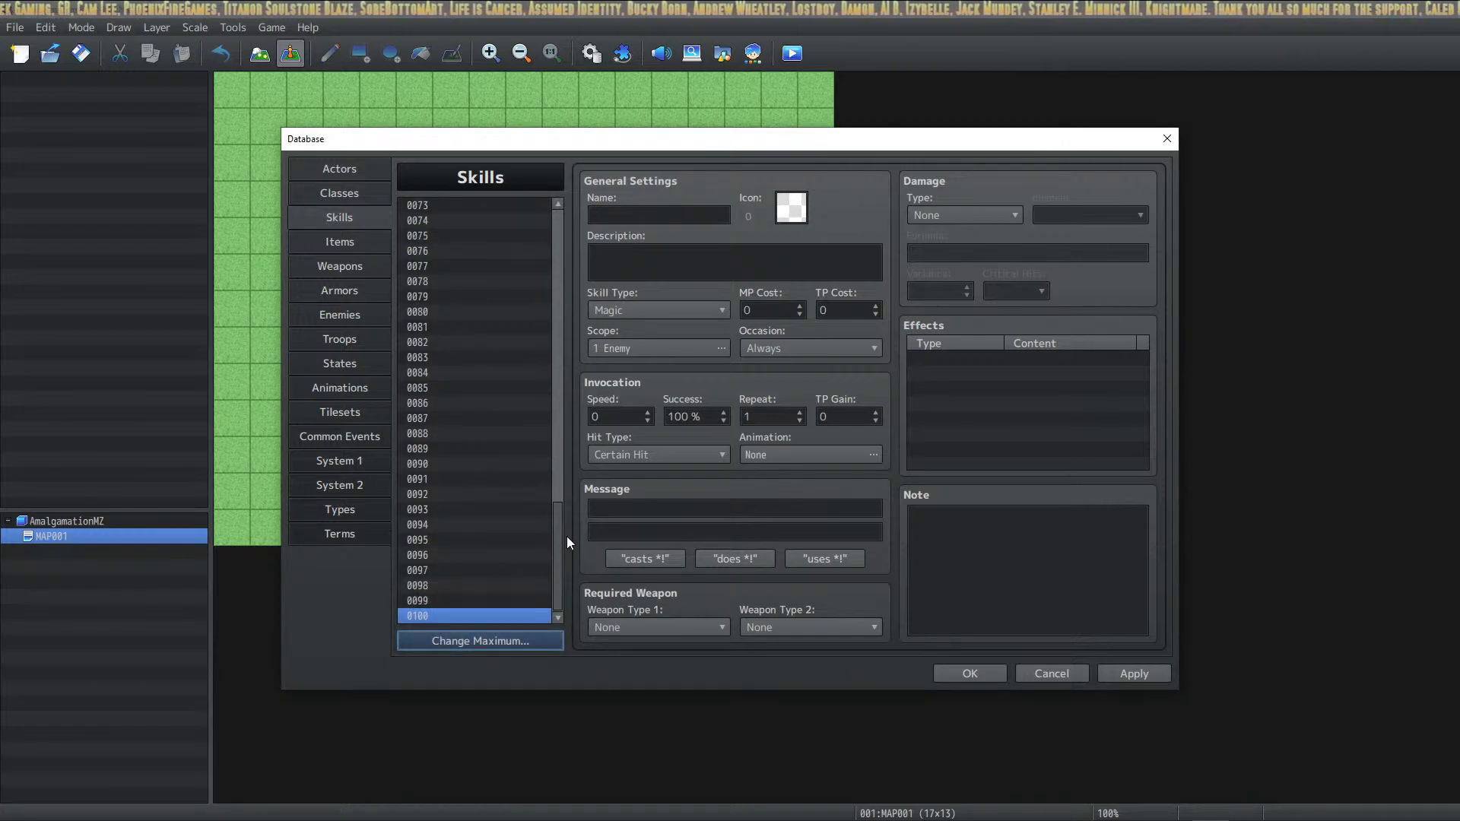
pyautogui.moveTo(559, 537); pyautogui.dragTo(563, 186)
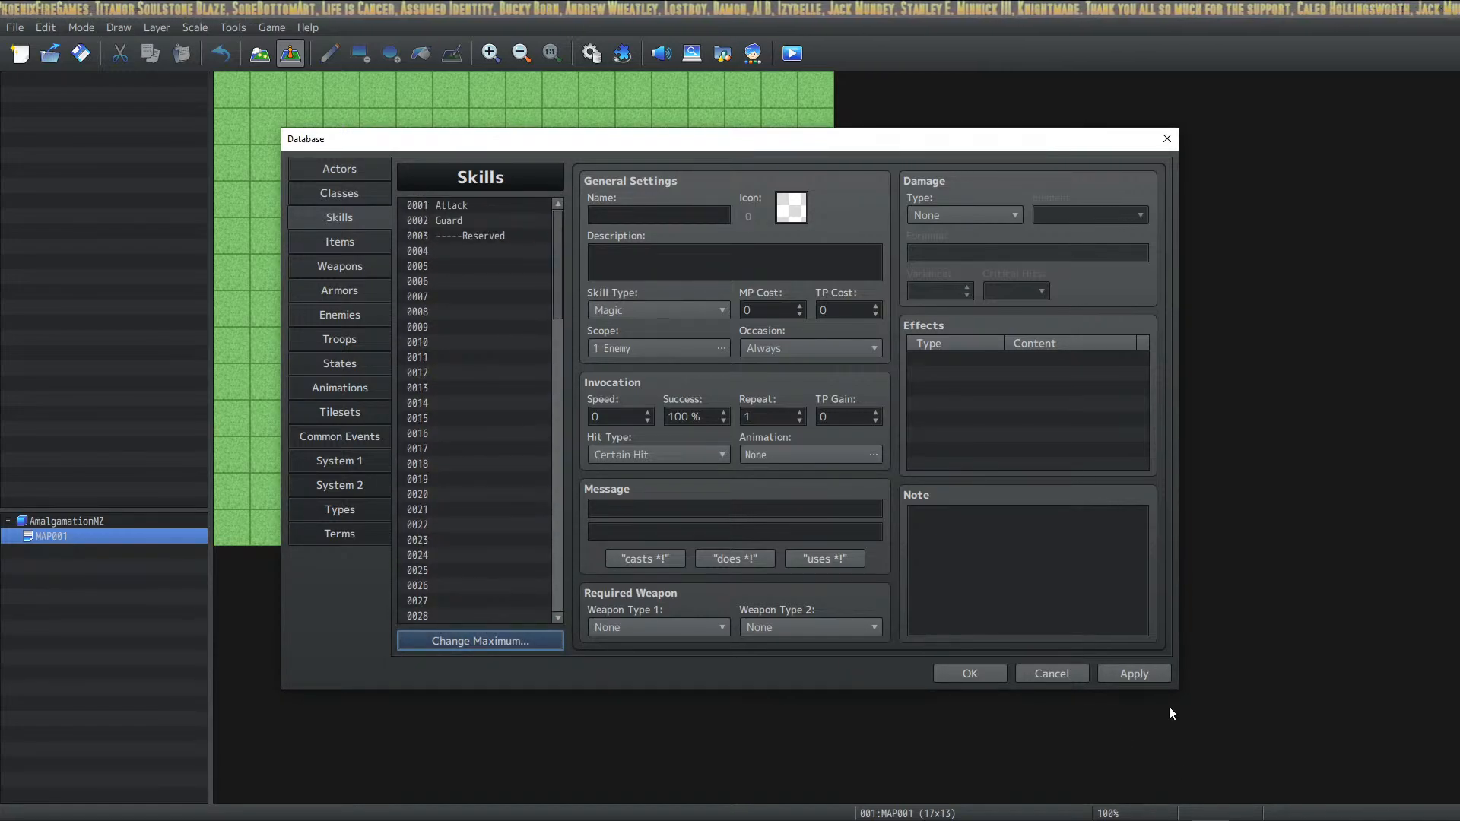
pyautogui.click(1140, 672)
# Clear all the default item entries in the database, from the Reserved divider at 0001 through Luck Increase at 0030
pyautogui.click(340, 241)
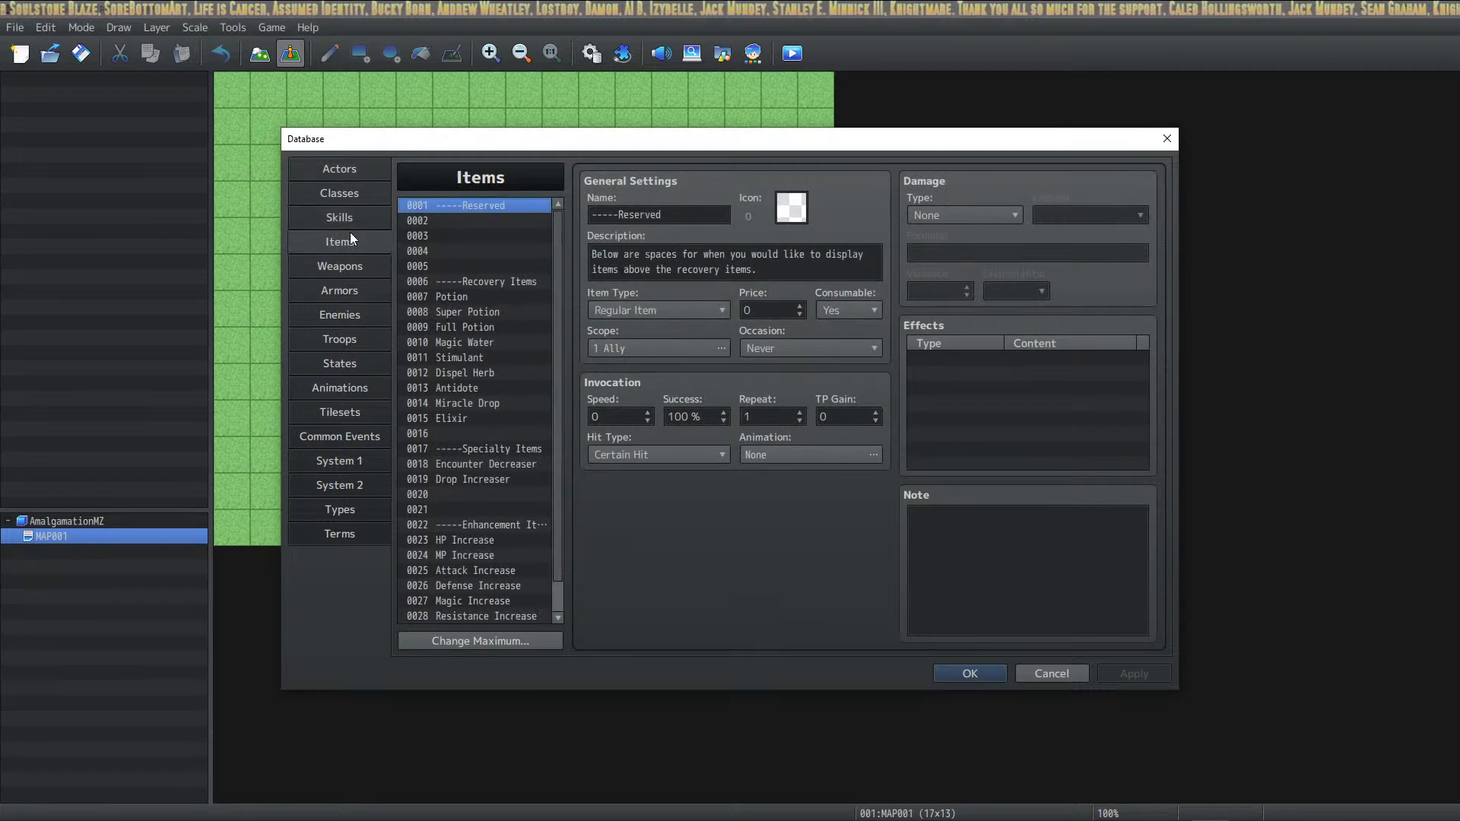
pyautogui.moveTo(556, 268); pyautogui.dragTo(562, 453)
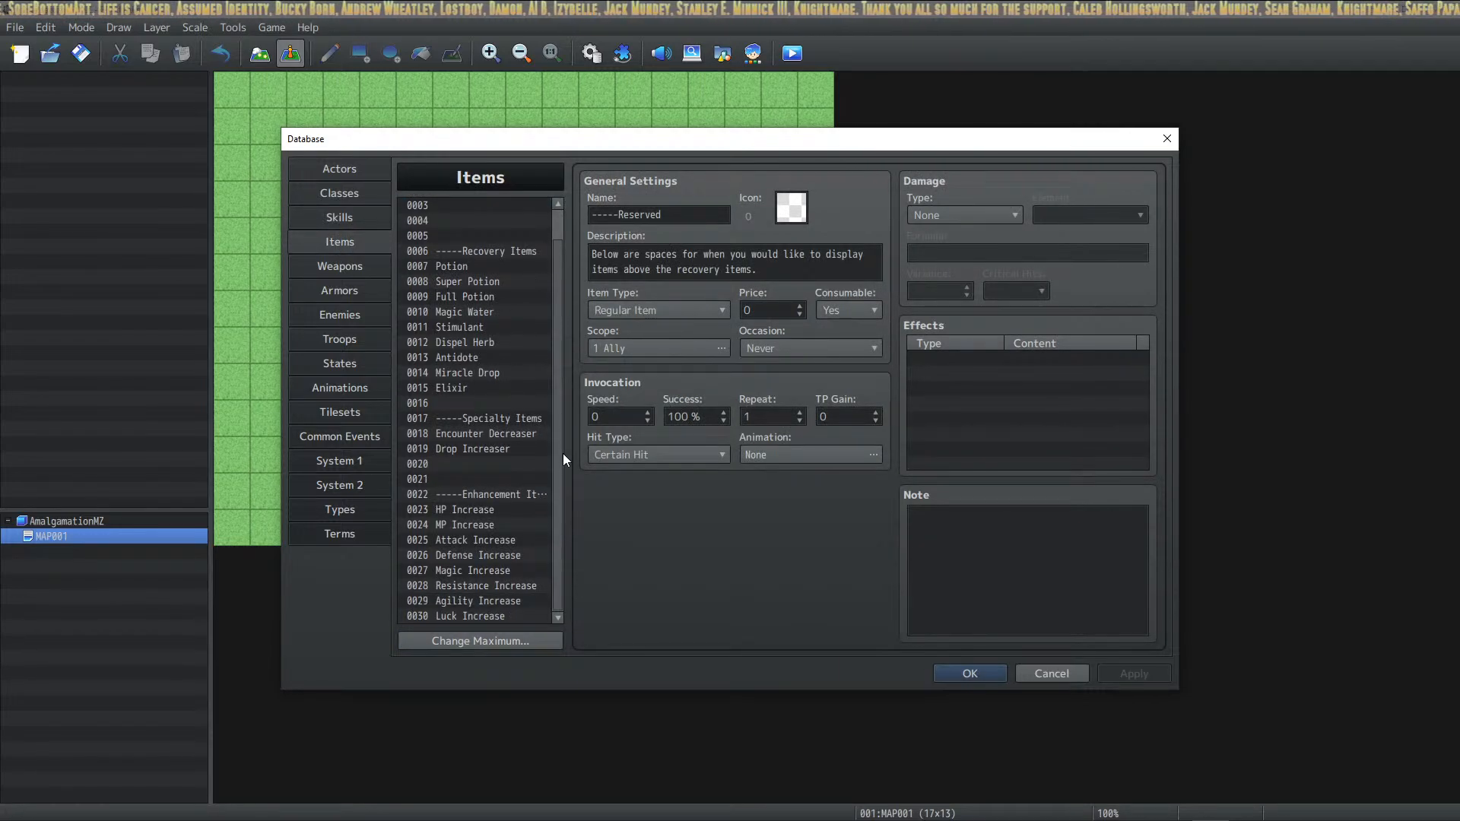
pyautogui.keyDown('shift'); pyautogui.click(499, 616); pyautogui.keyUp('shift')
pyautogui.press('Delete')
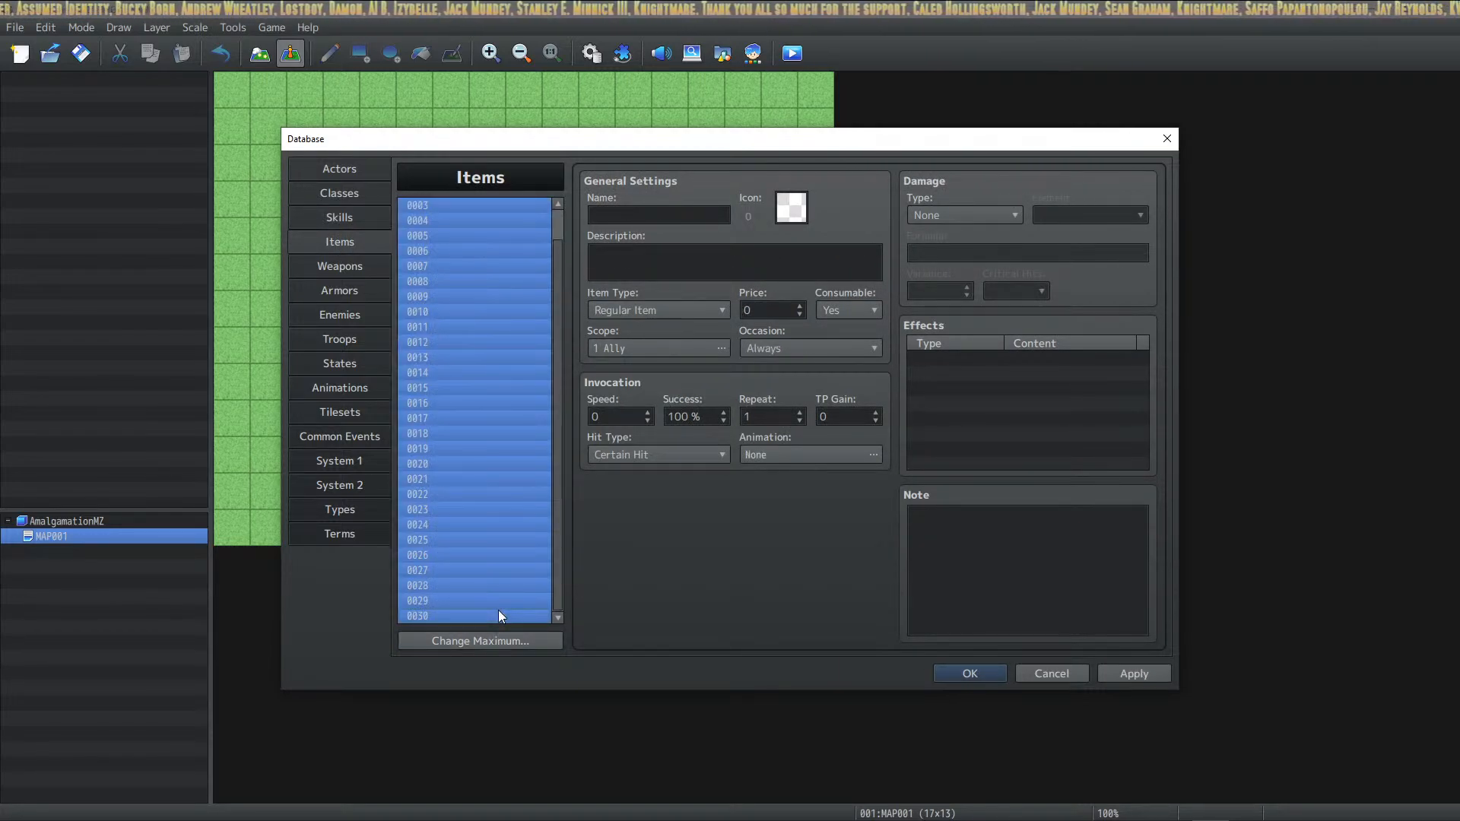
# Set the maximum number of items to 50 and apply the item changes
pyautogui.click(499, 642)
pyautogui.write('50')
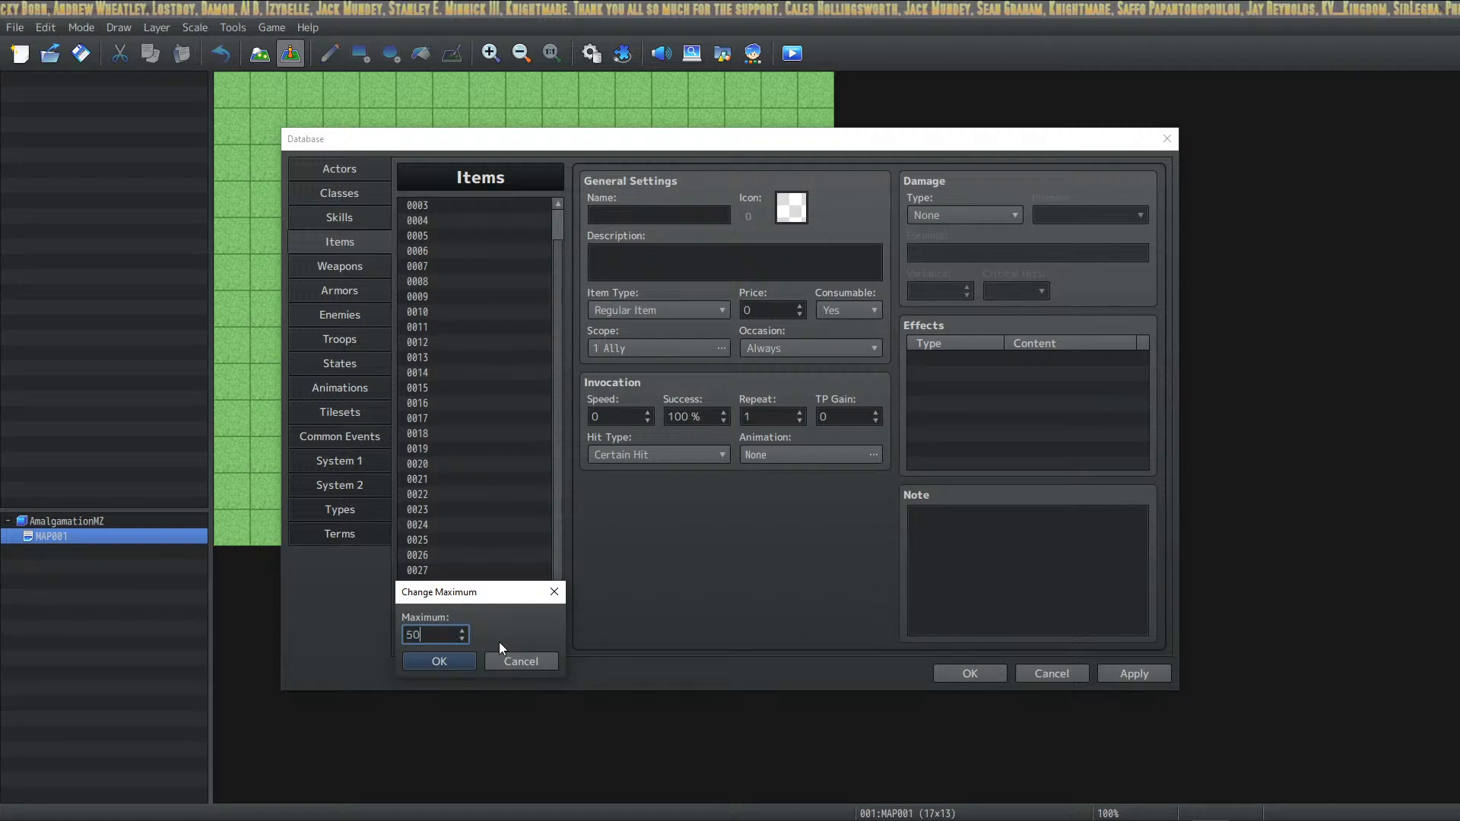
pyautogui.press('Return')
pyautogui.scroll(3, 557, 372)
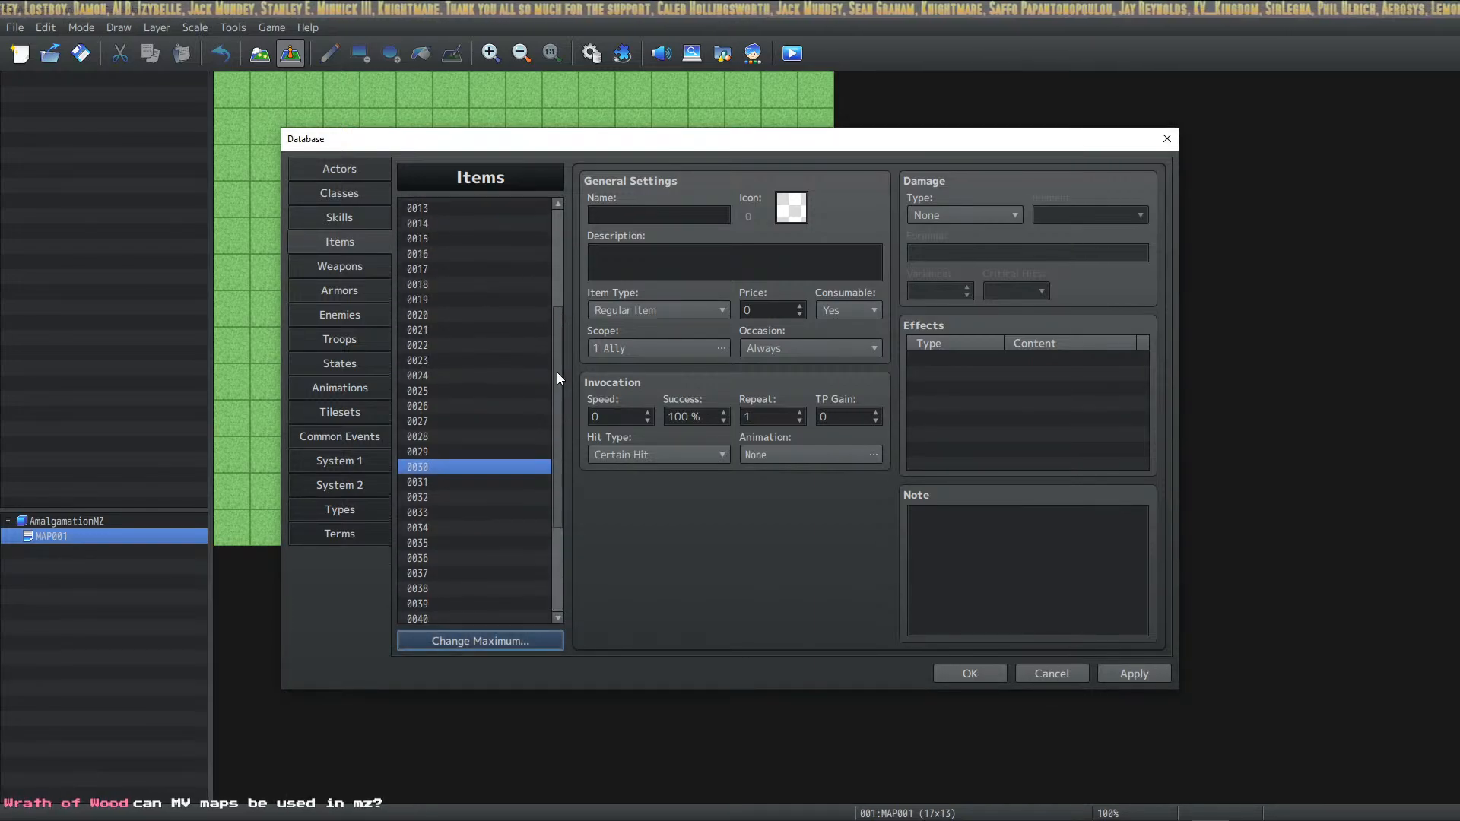
pyautogui.scroll(4, 557, 372)
pyautogui.click(1135, 675)
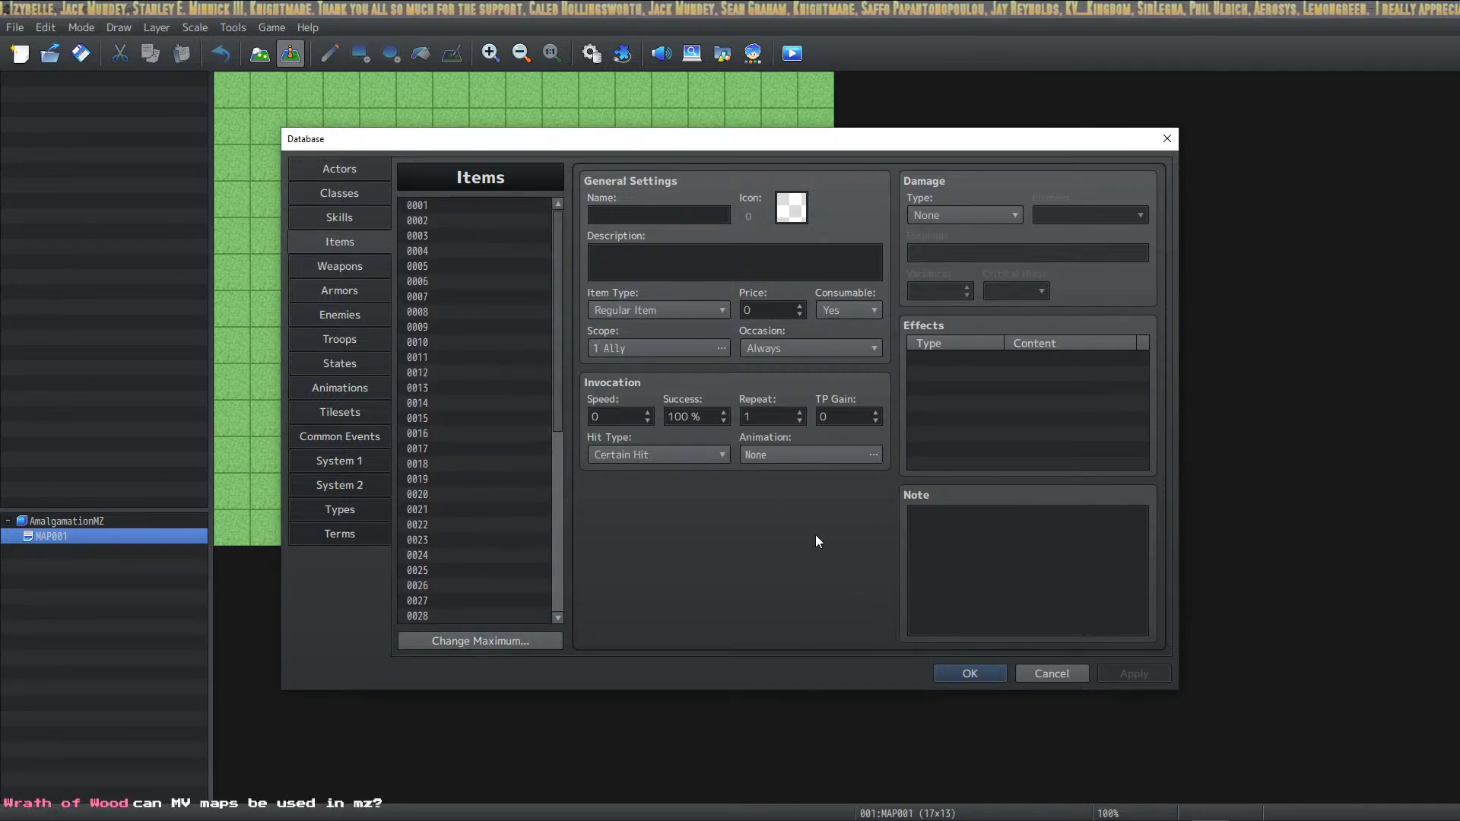
# Clear all the default weapon entries, from Short Sword at 0001 through 0050, and apply the change
pyautogui.click(345, 272)
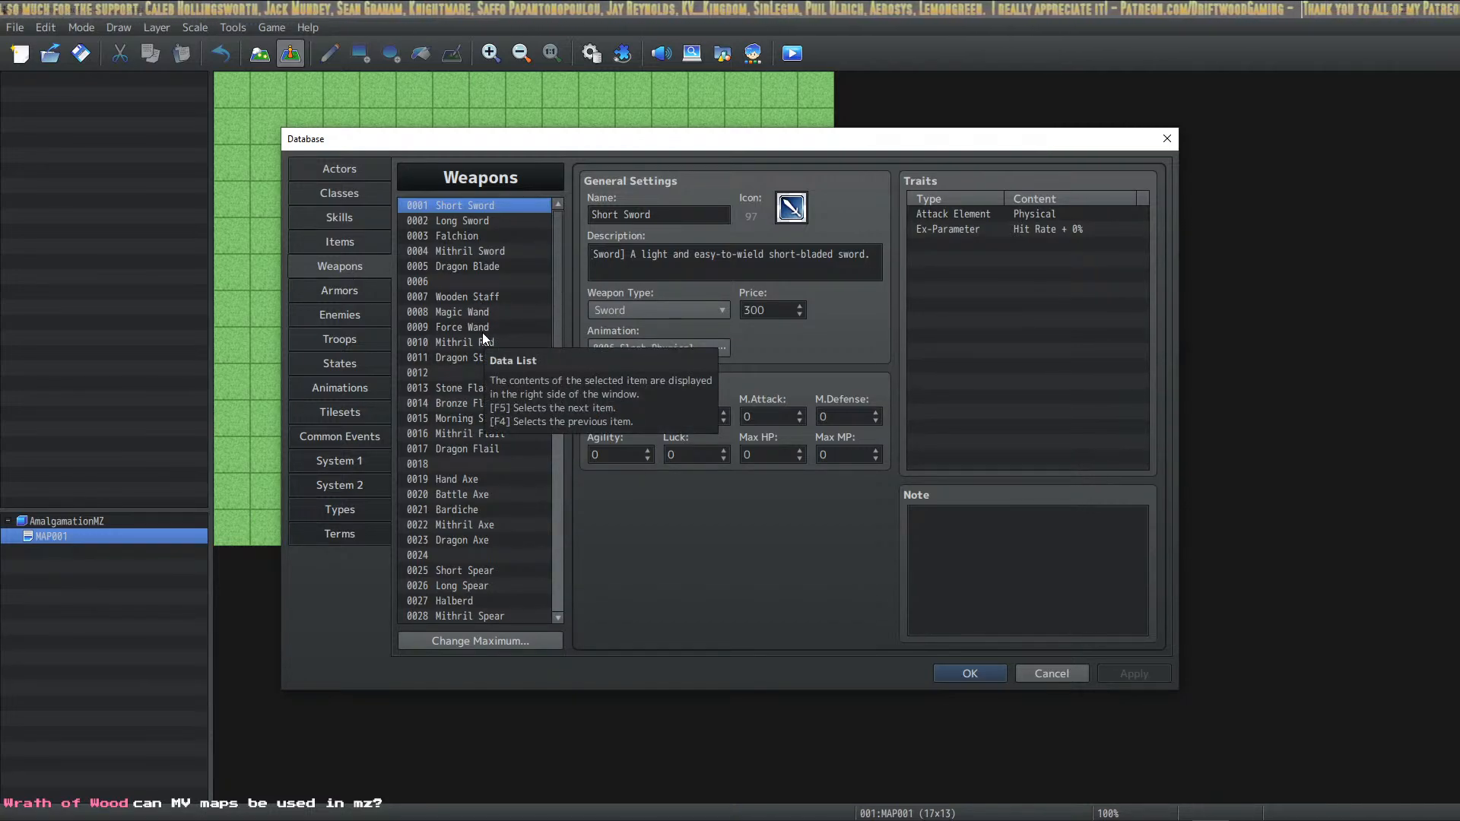
pyautogui.moveTo(559, 248); pyautogui.dragTo(504, 613)
pyautogui.keyDown('shift'); pyautogui.click(499, 616); pyautogui.keyUp('shift')
pyautogui.press('Delete')
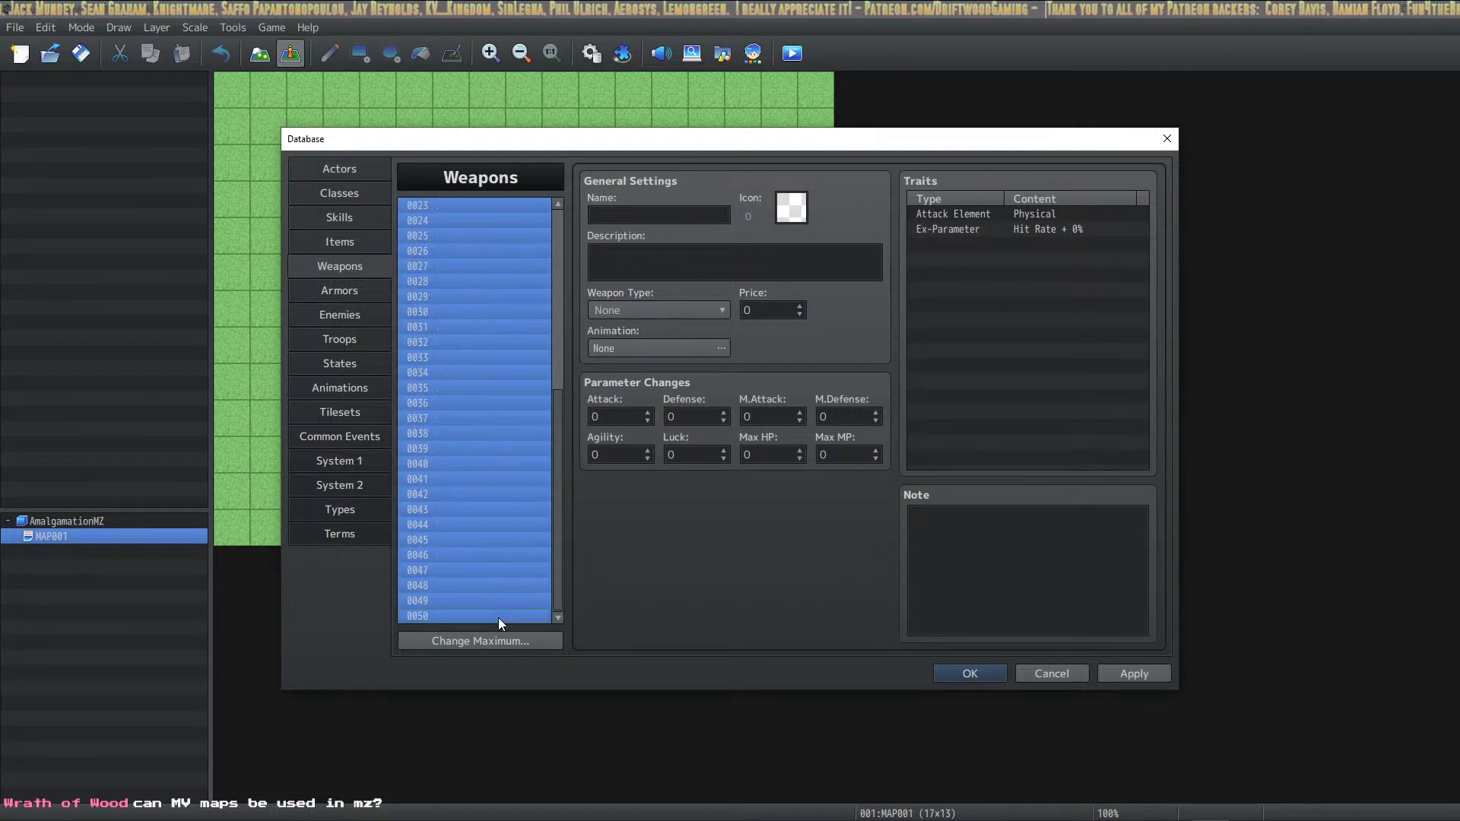
pyautogui.click(1148, 673)
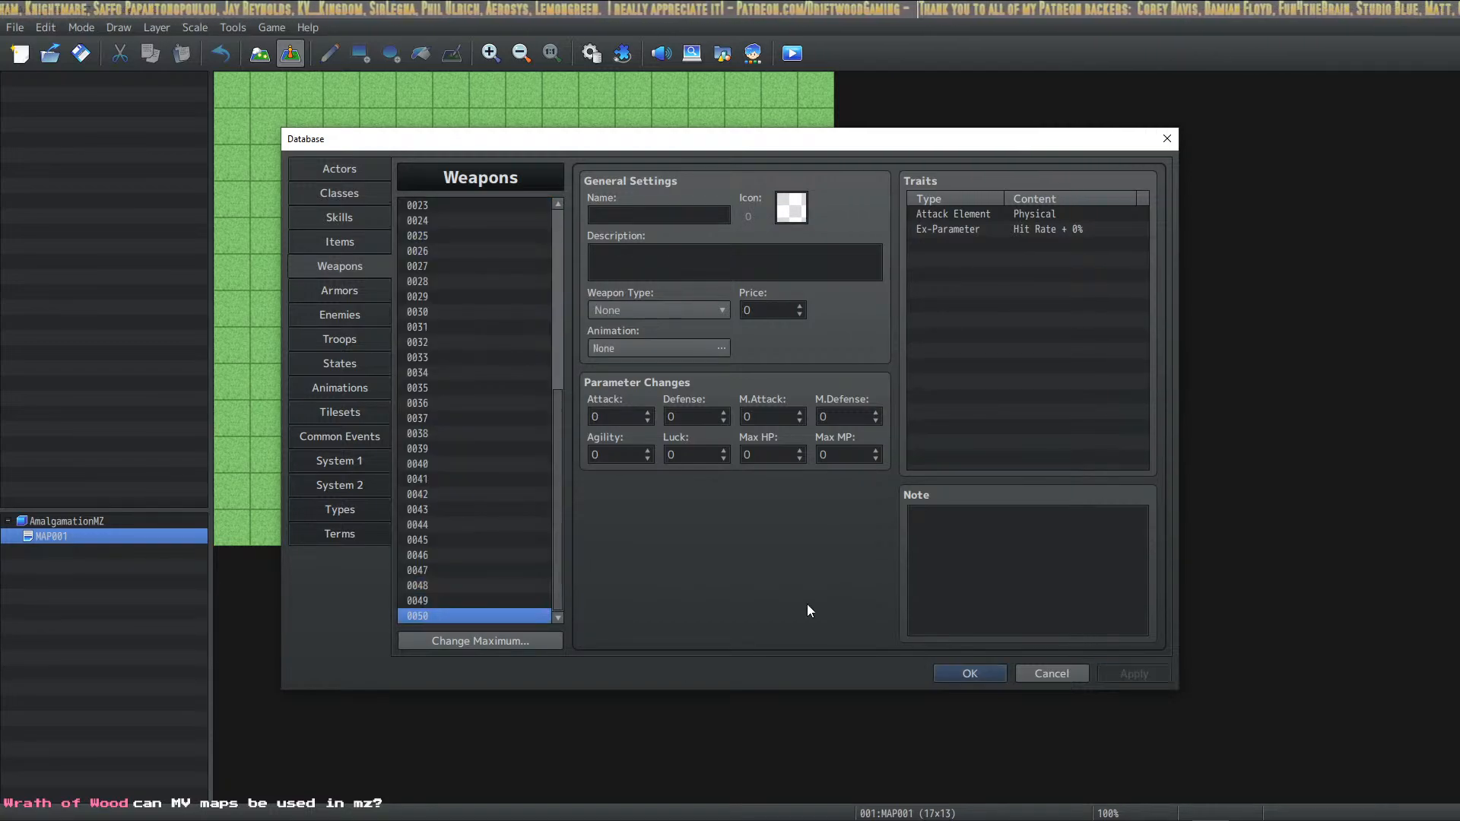
pyautogui.moveTo(560, 536); pyautogui.dragTo(563, 268)
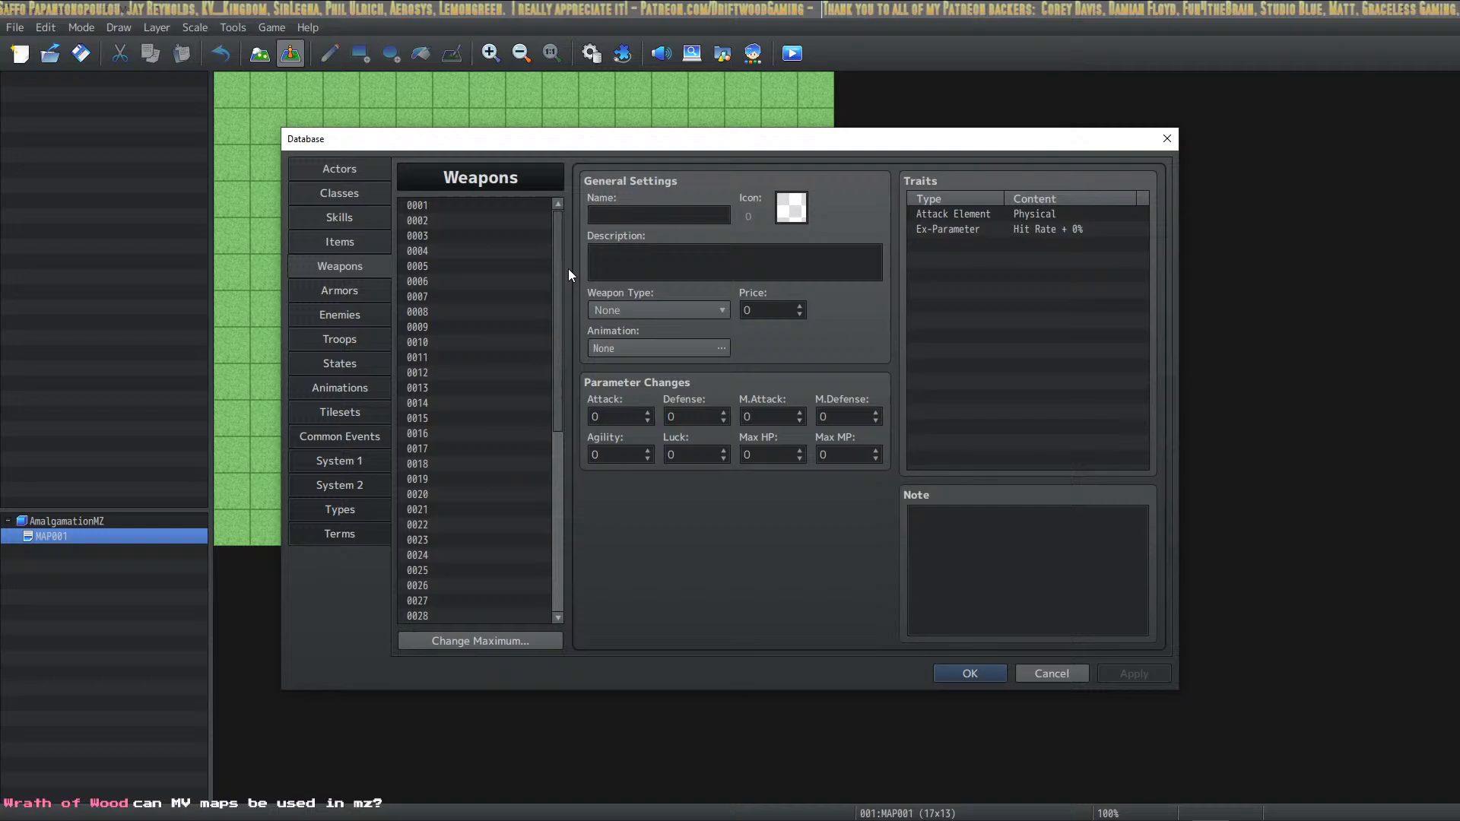
pyautogui.click(449, 208)
pyautogui.click(467, 234)
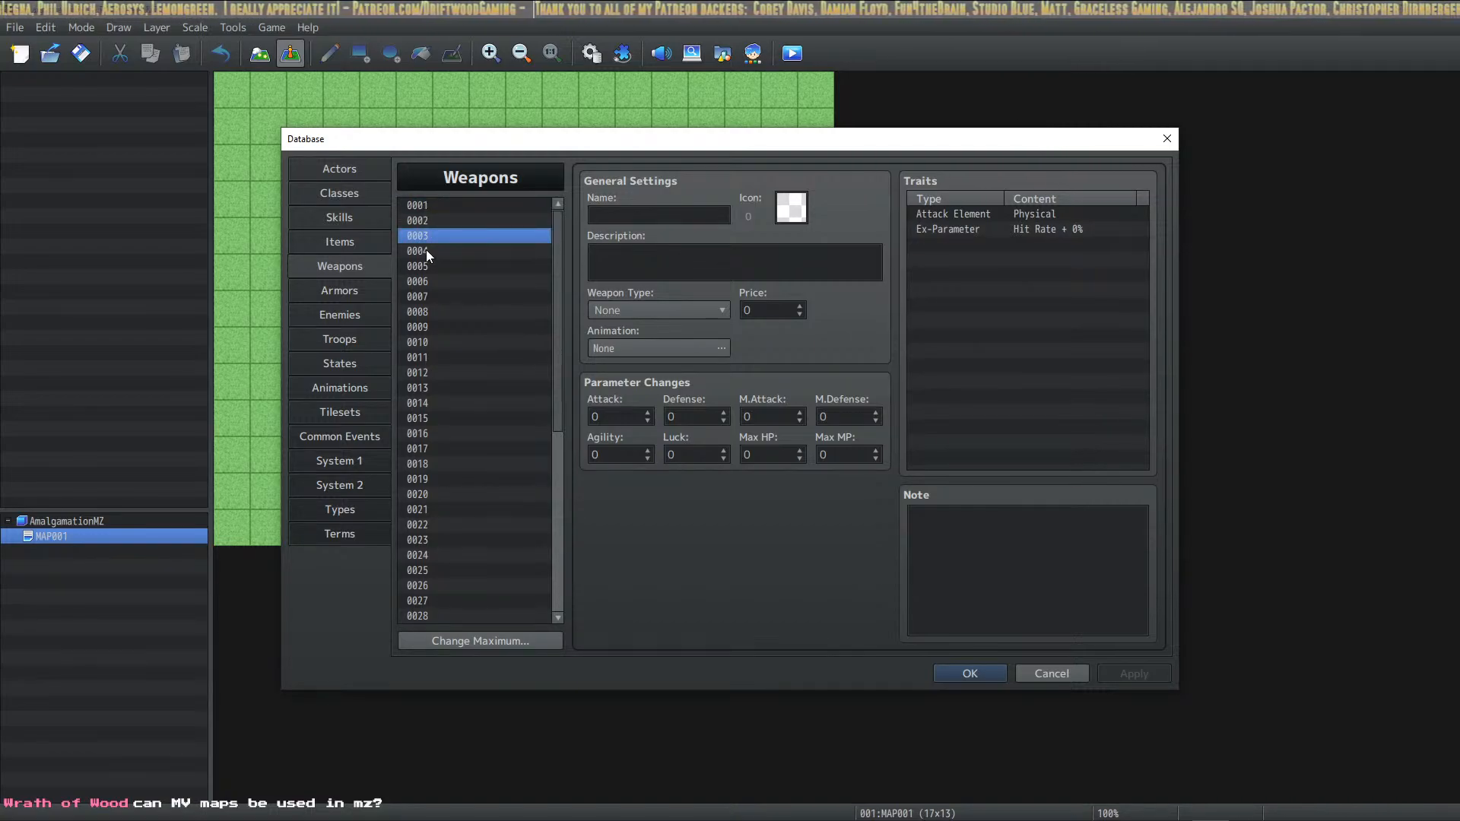
# Clear all the default armor entries, from the Armors divider at 0001 through Spectacles at 0100, and apply the change
pyautogui.click(339, 289)
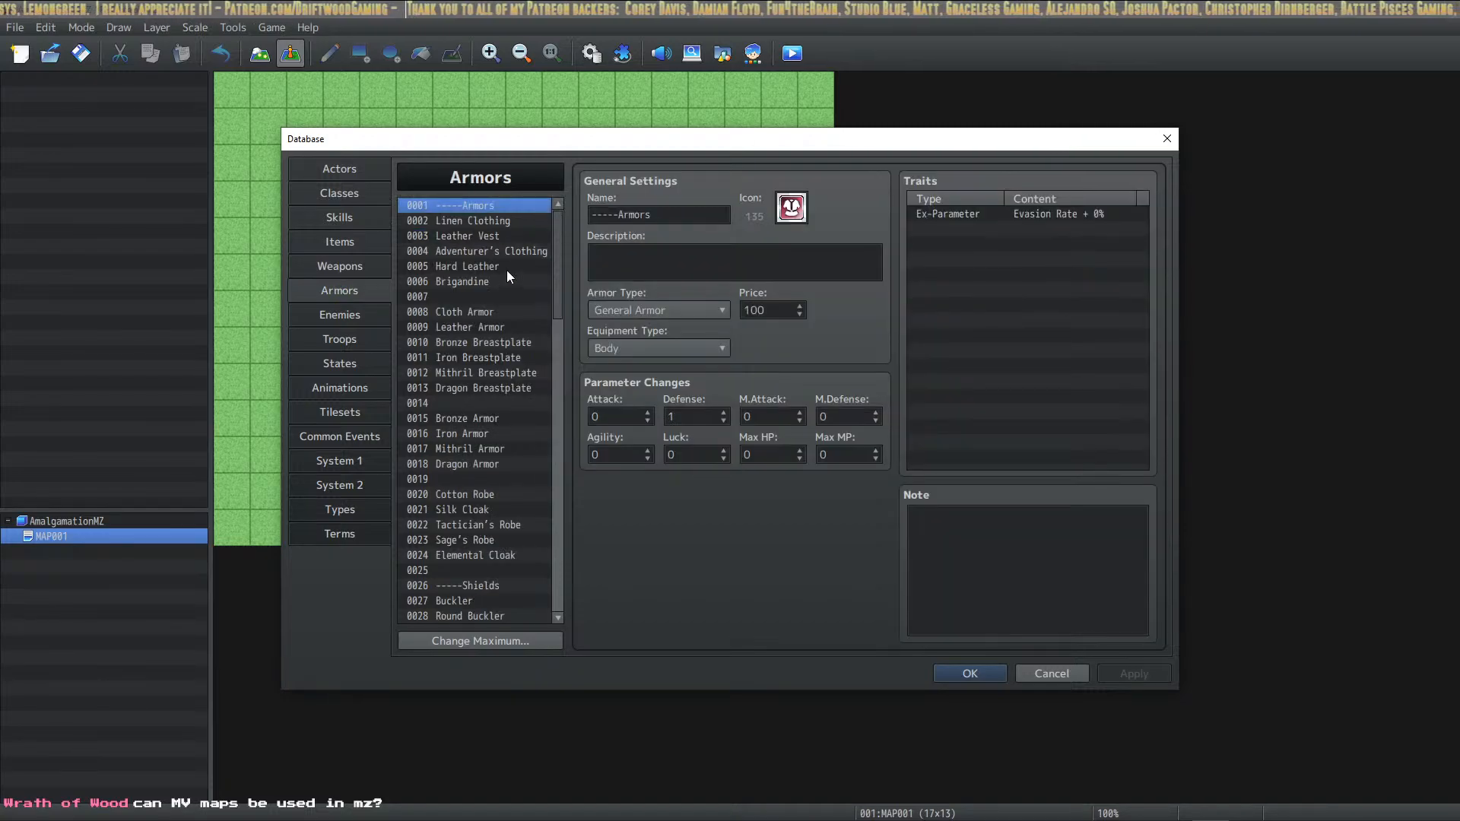
pyautogui.moveTo(553, 230); pyautogui.dragTo(560, 630)
pyautogui.keyDown('shift'); pyautogui.click(502, 616); pyautogui.keyUp('shift')
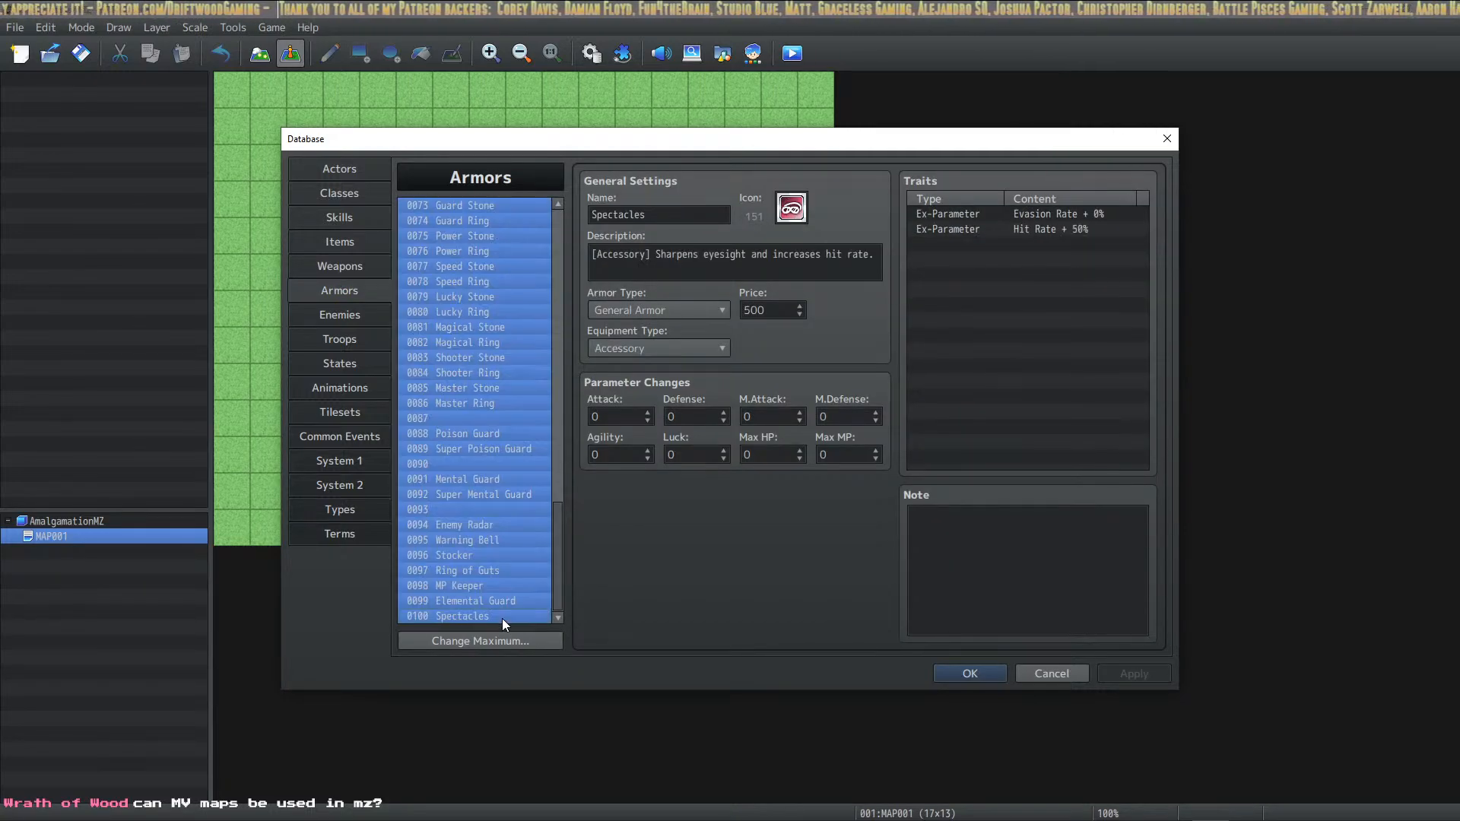
pyautogui.press('Delete')
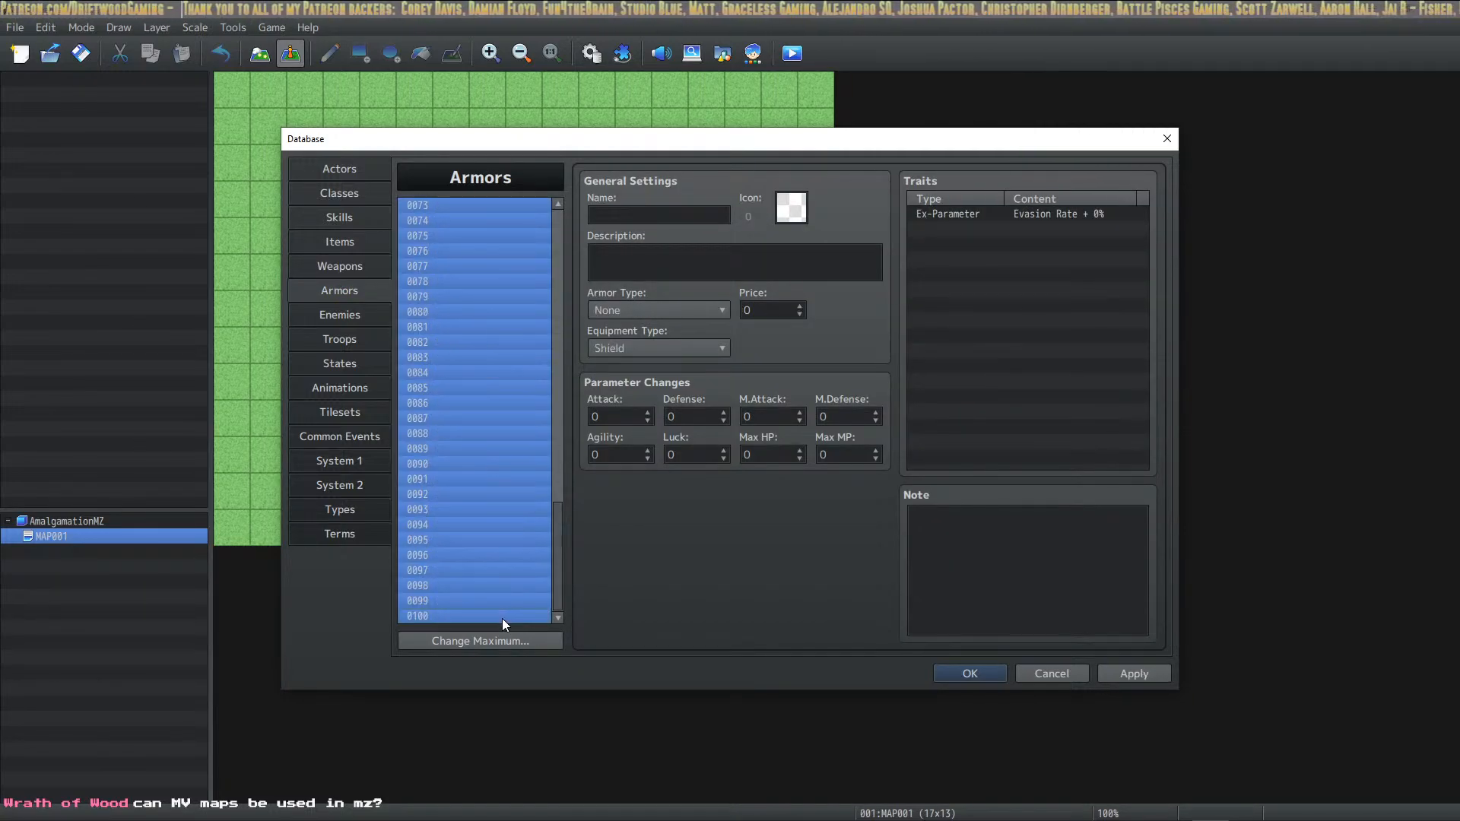
pyautogui.click(1163, 676)
pyautogui.moveTo(553, 541); pyautogui.dragTo(549, 185)
# Set the maximum number of enemies to 20, clear the default enemies from Goblin to Hi_monster, and apply the changes
pyautogui.click(344, 314)
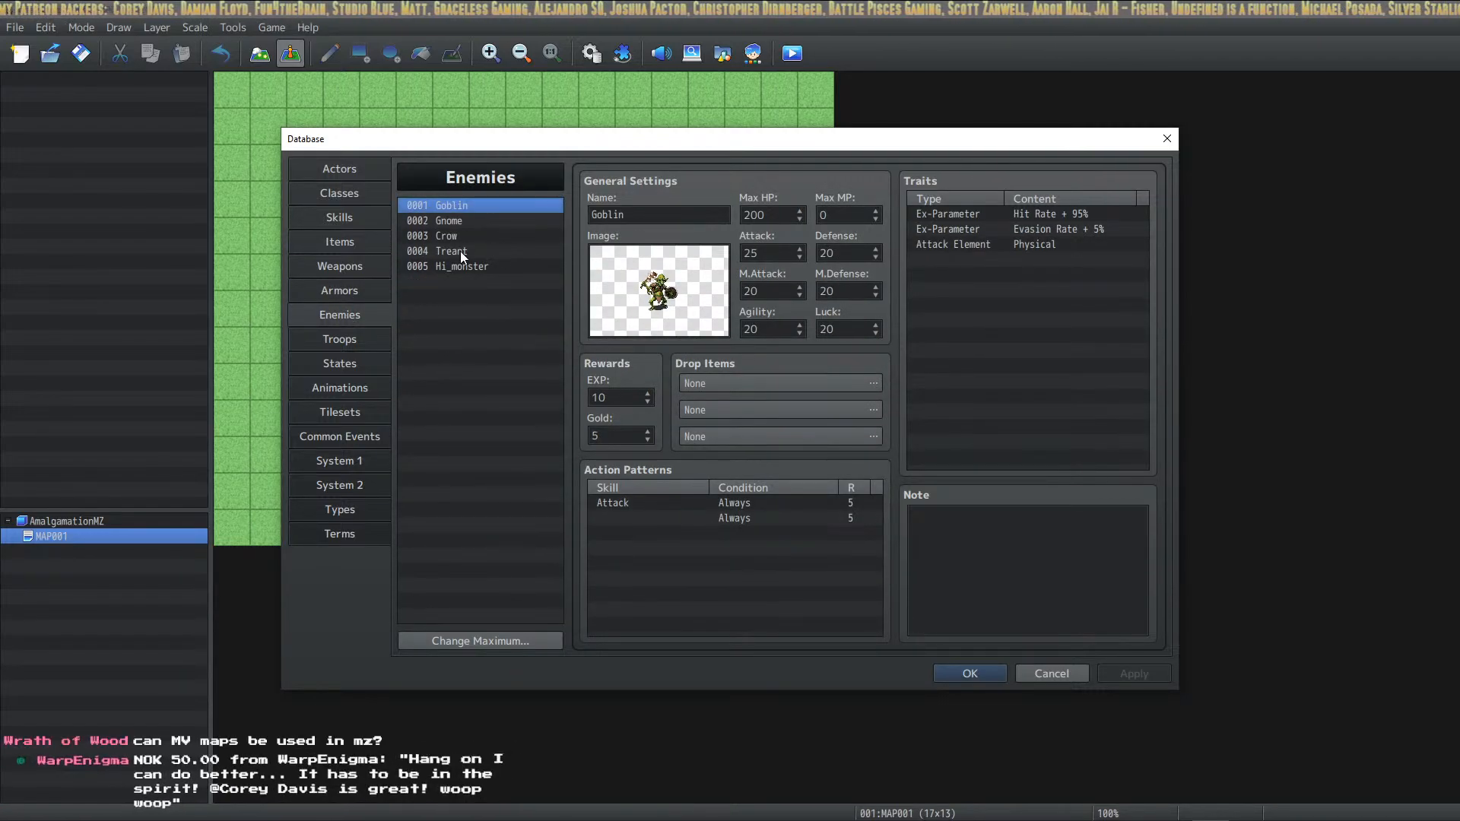
pyautogui.click(506, 641)
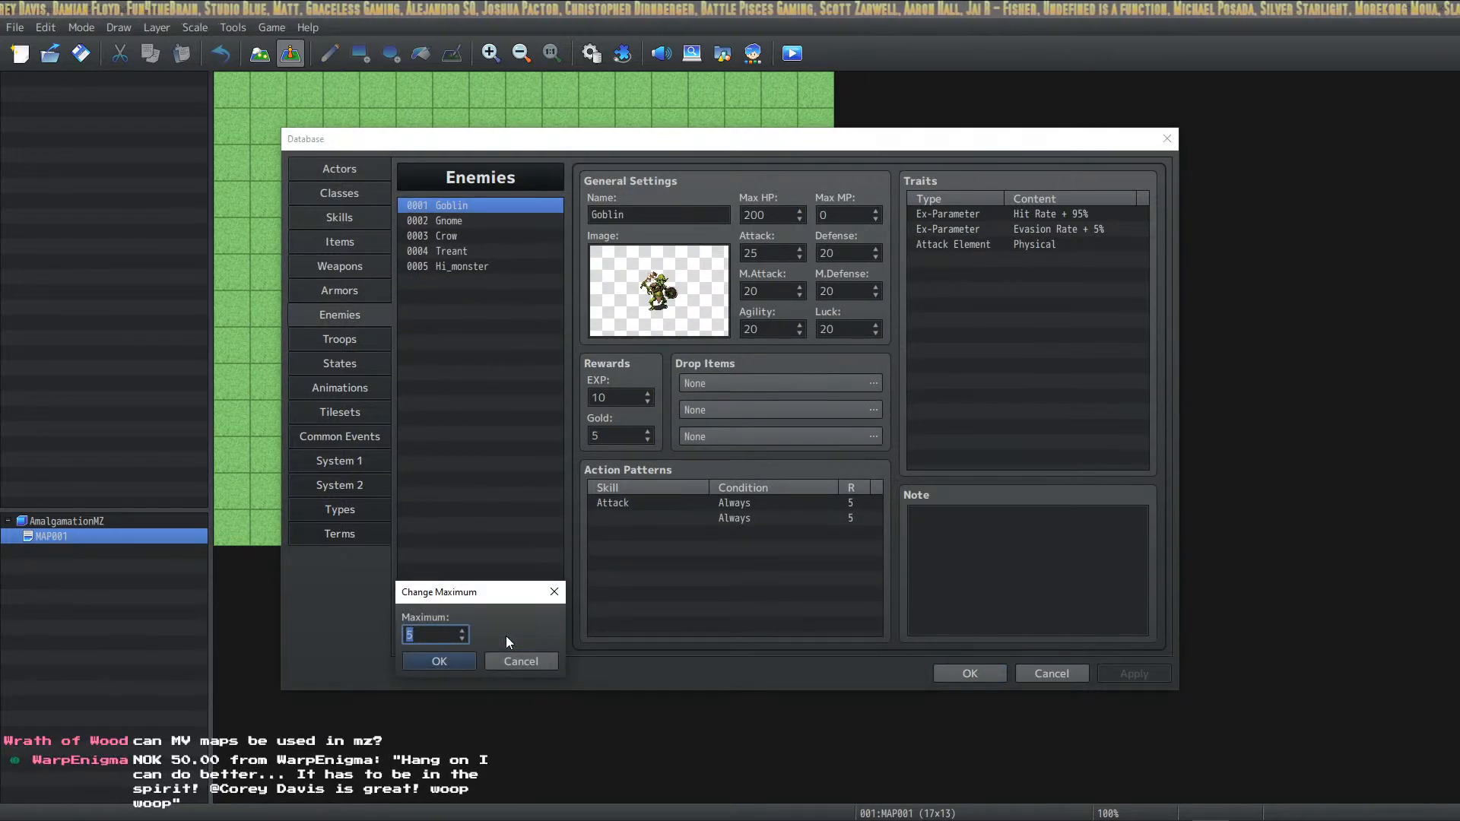
pyautogui.write('20')
pyautogui.press('Return')
pyautogui.keyDown('shift'); pyautogui.click(464, 266); pyautogui.keyUp('shift')
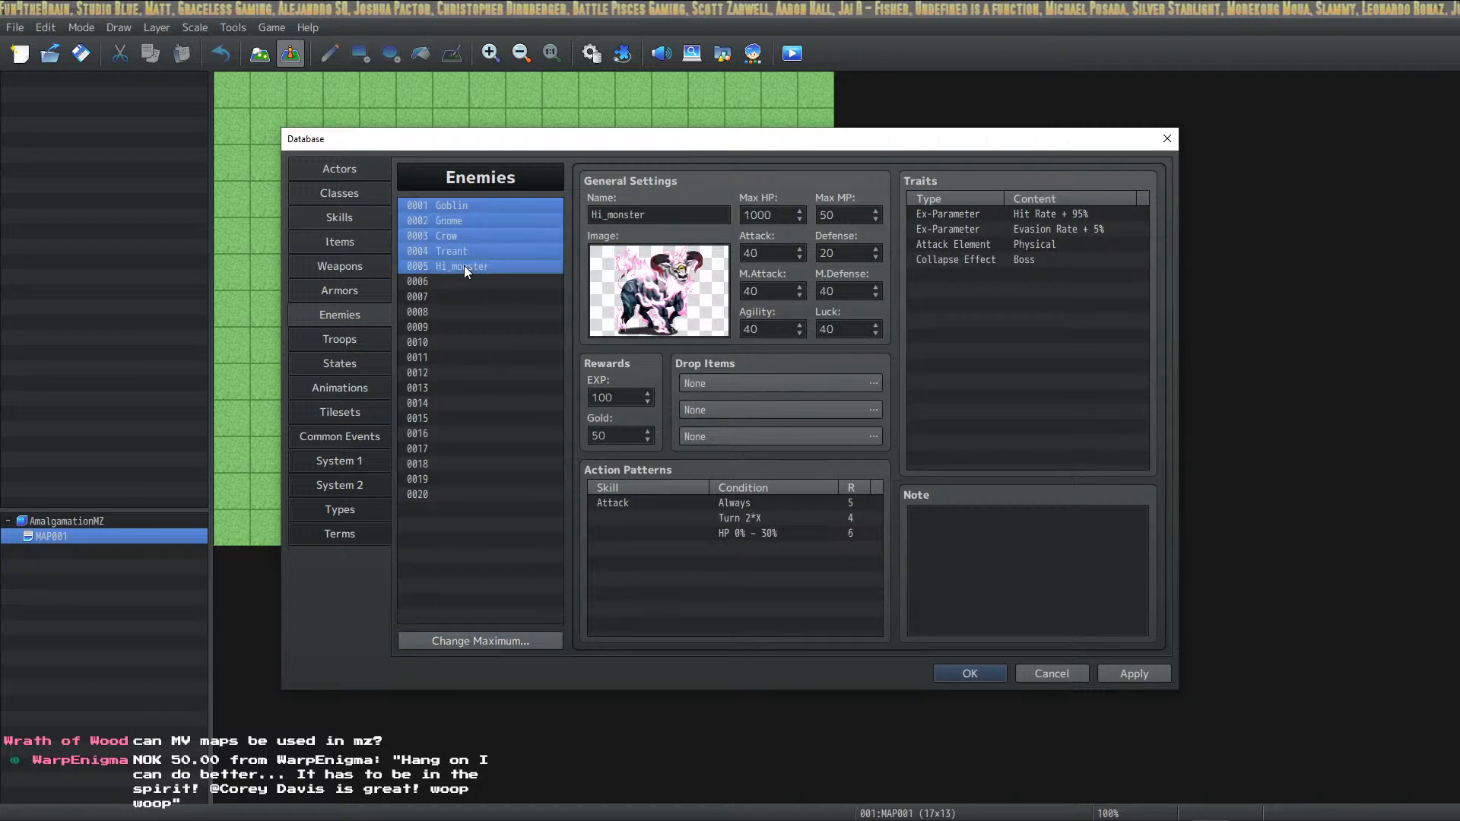
pyautogui.press('Delete')
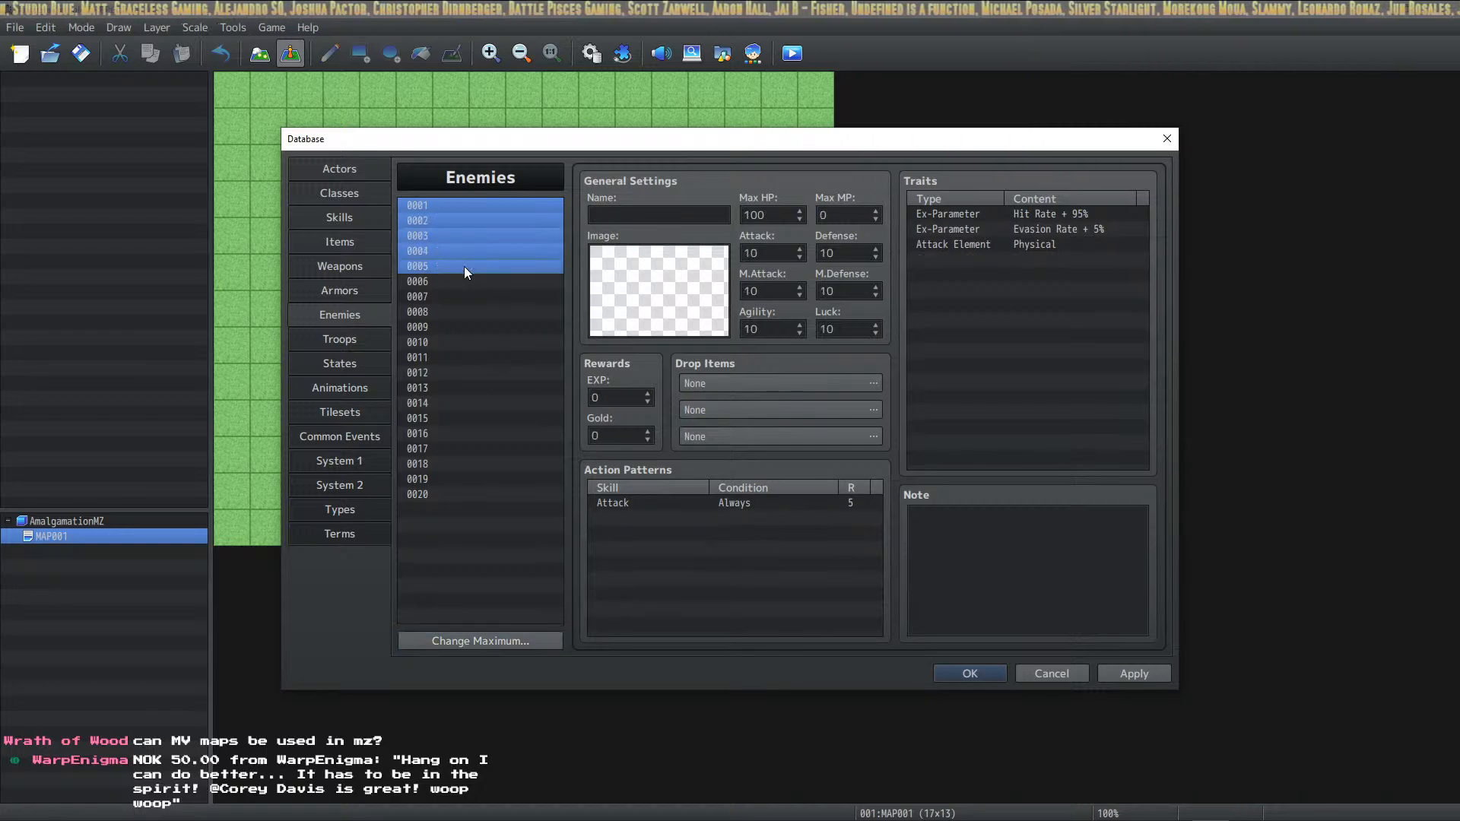
pyautogui.click(1147, 674)
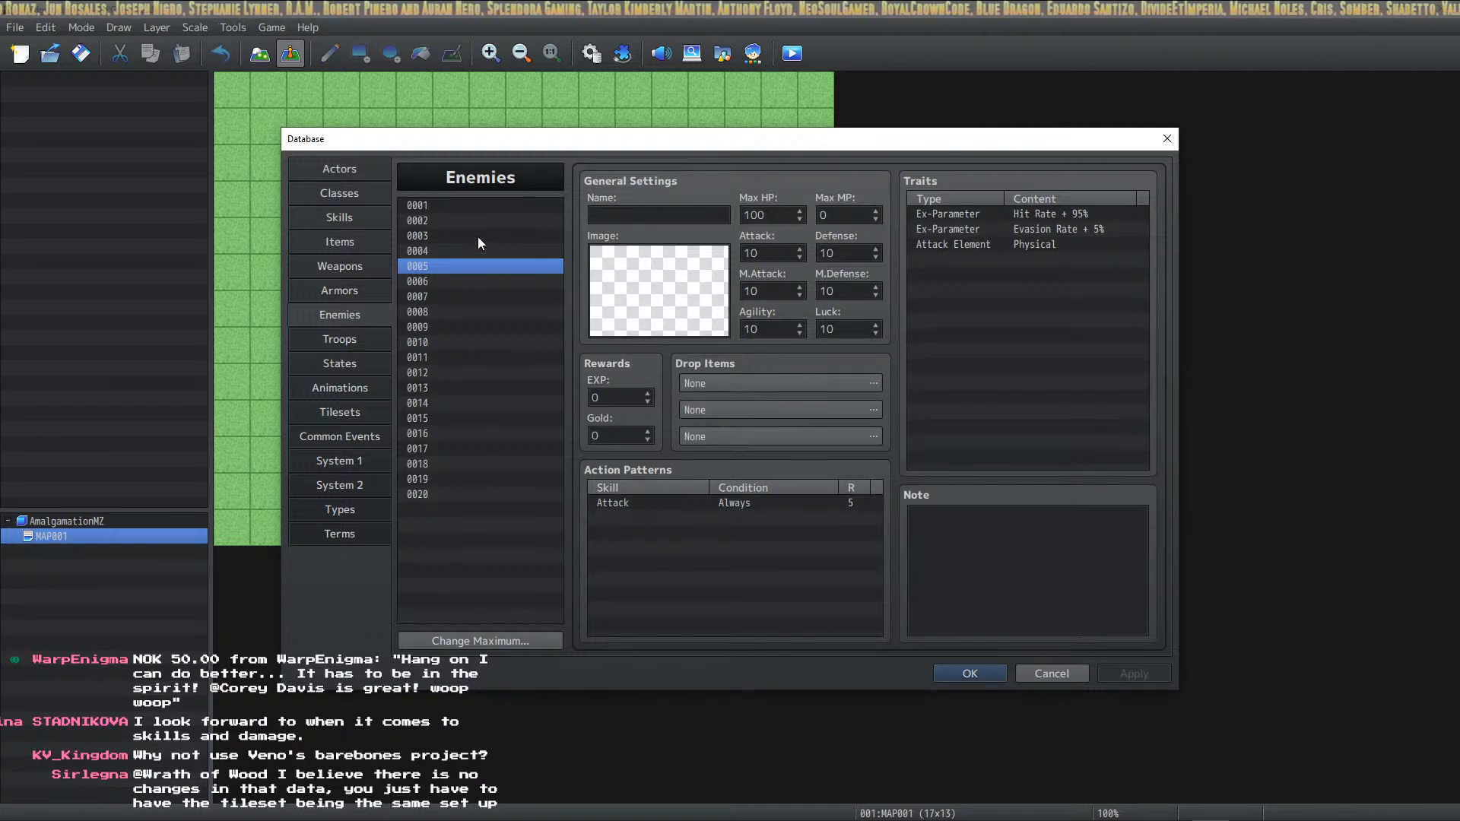
pyautogui.click(484, 207)
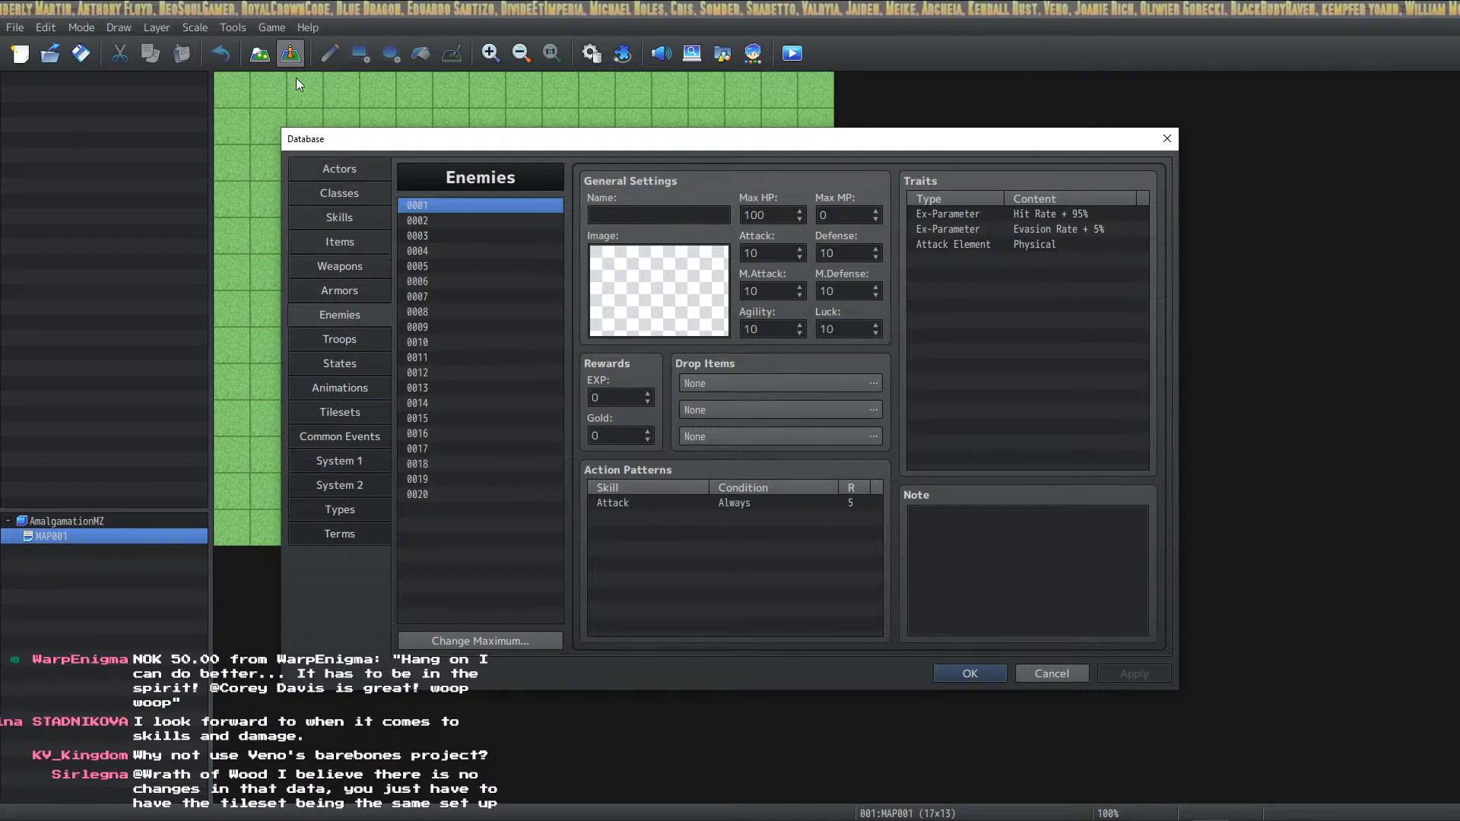
pyautogui.click(475, 236)
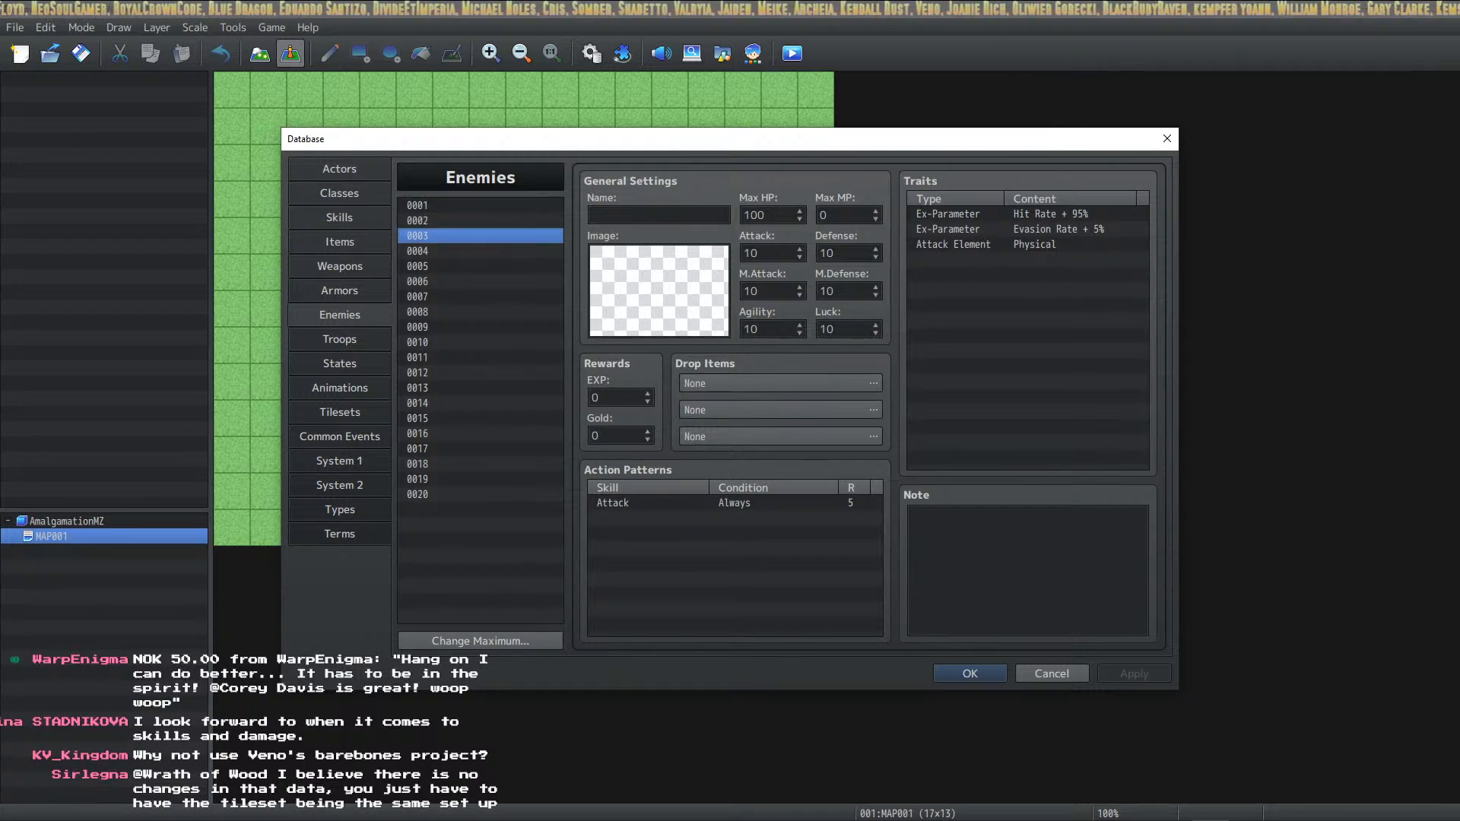
pyautogui.click(456, 204)
pyautogui.moveTo(457, 203); pyautogui.dragTo(473, 414)
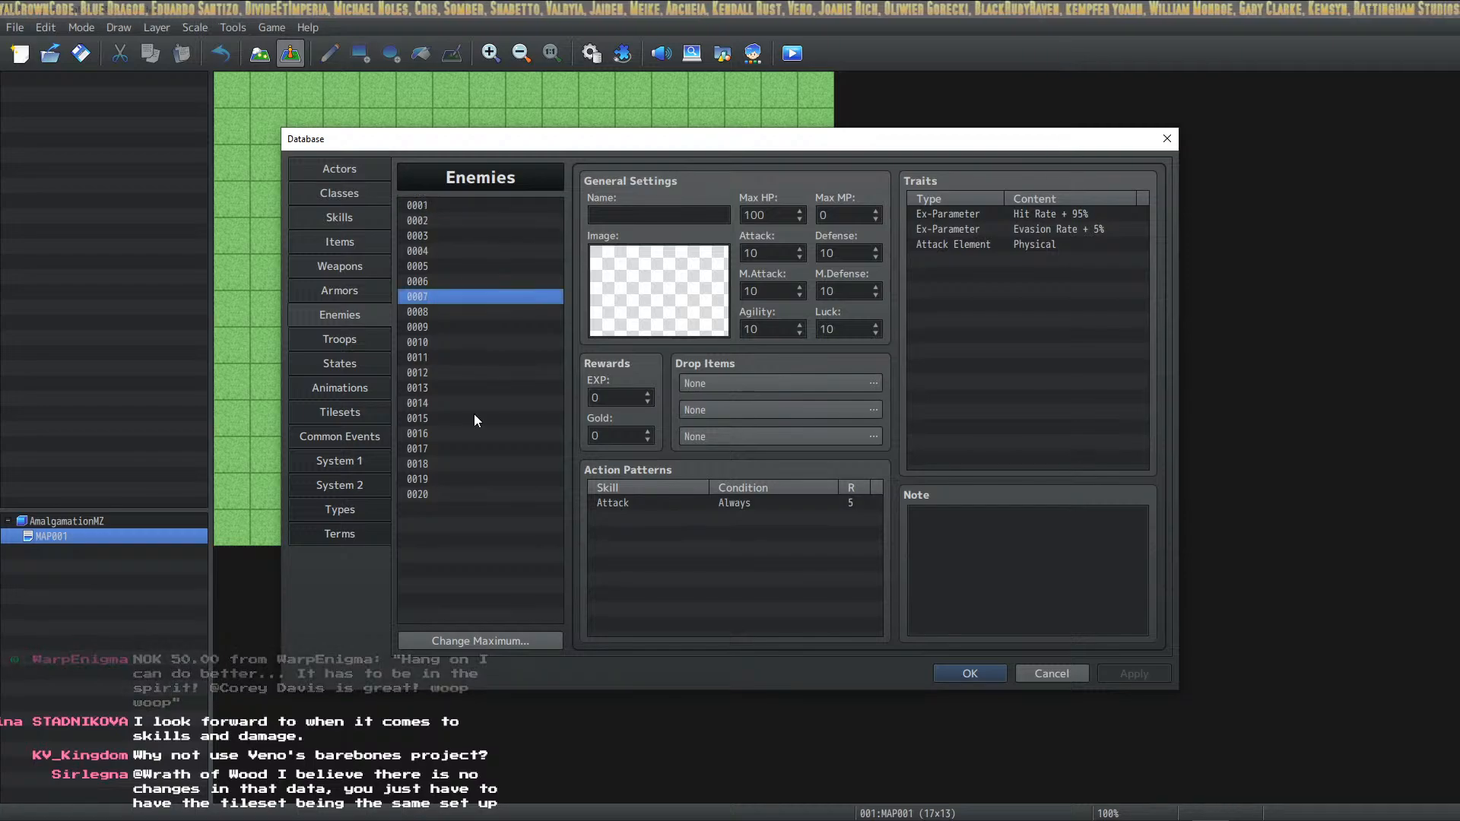
# Set the maximum number of troops to 20, clear the default troops from Goblin*2 to Hi_monster, and apply the changes
pyautogui.click(339, 339)
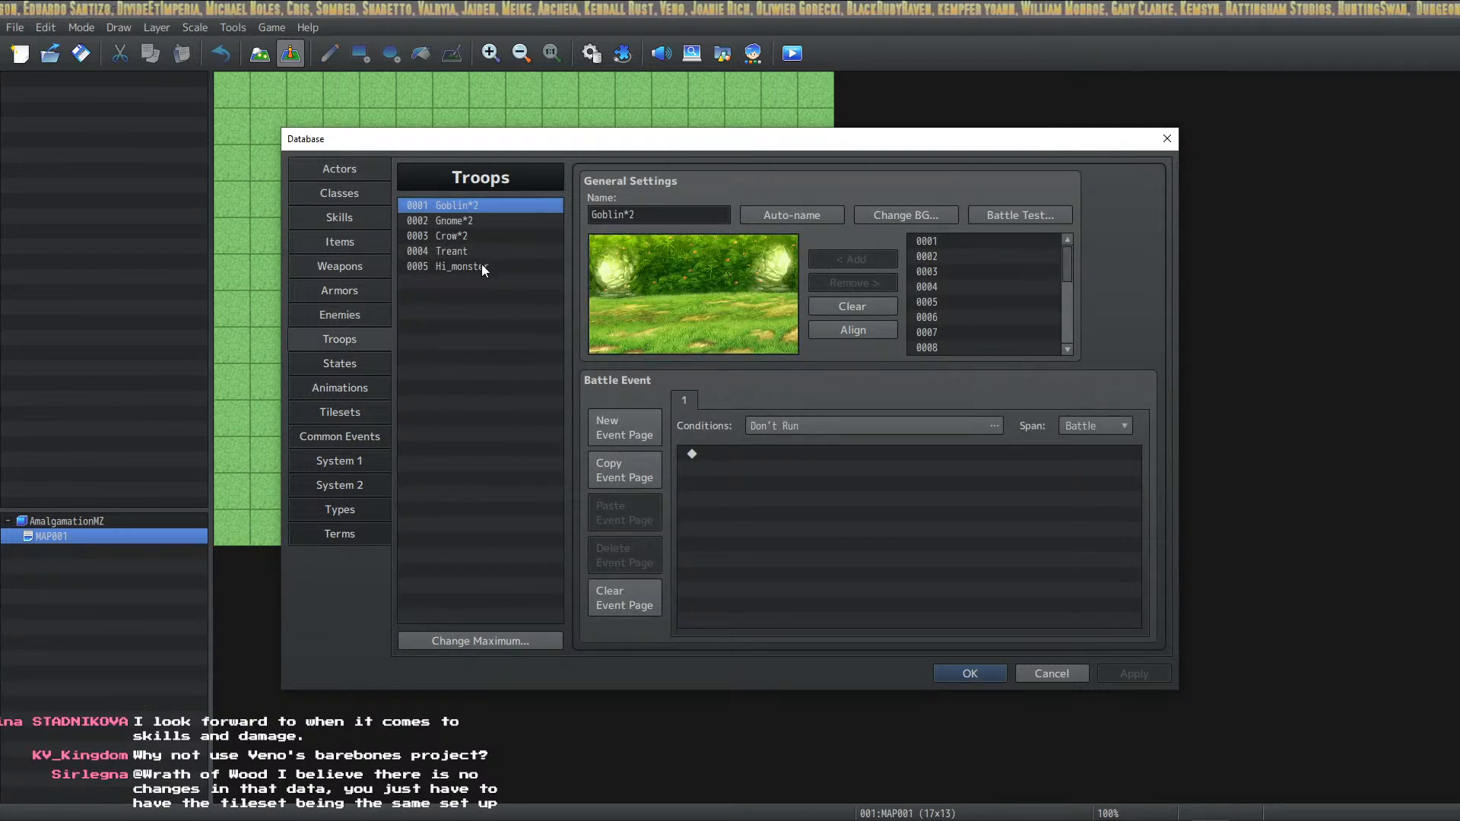
pyautogui.click(486, 642)
pyautogui.write('20')
pyautogui.press('Return')
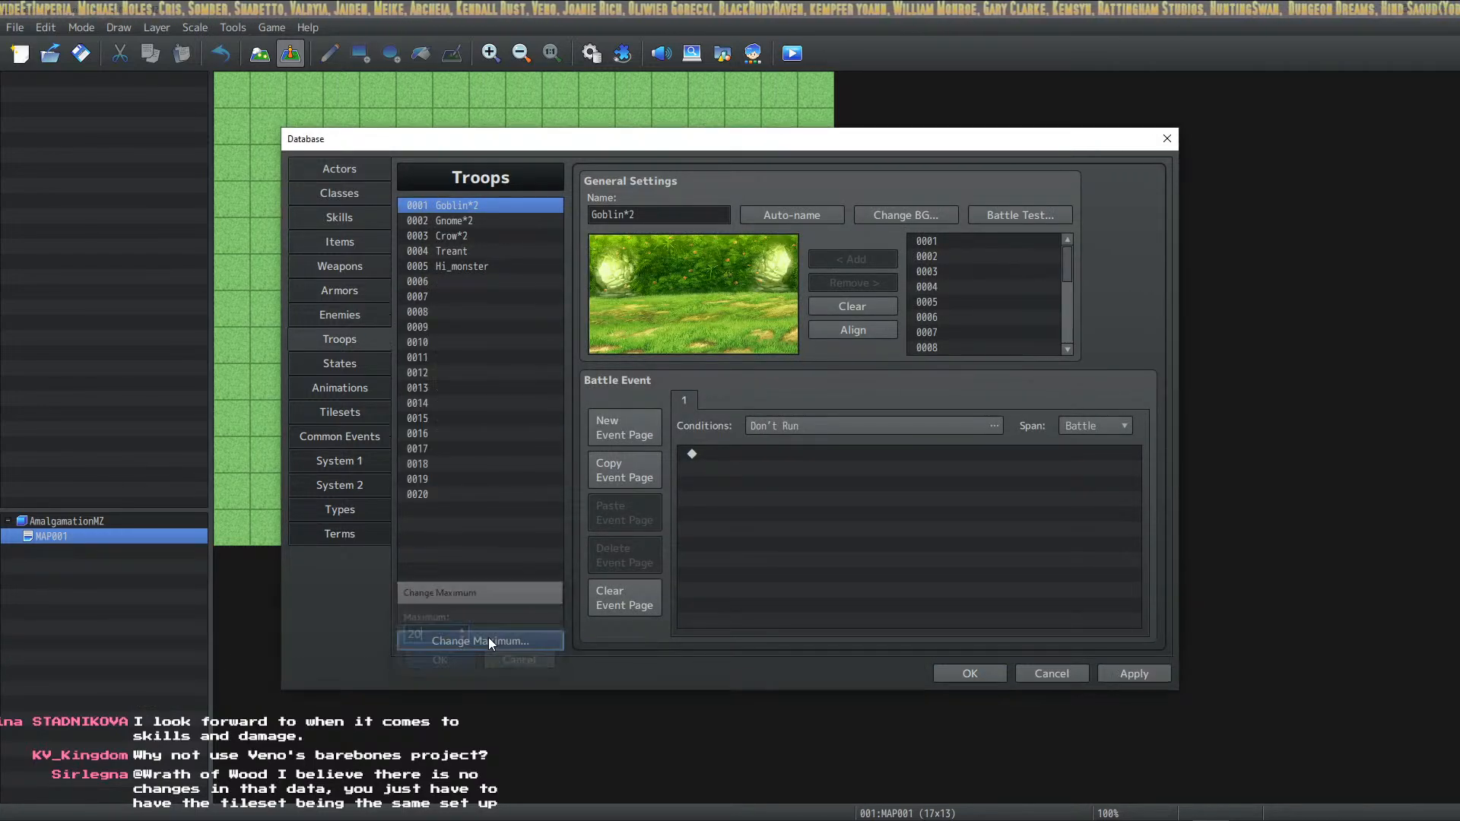
pyautogui.keyDown('shift'); pyautogui.click(467, 266); pyautogui.keyUp('shift')
pyautogui.press('Delete')
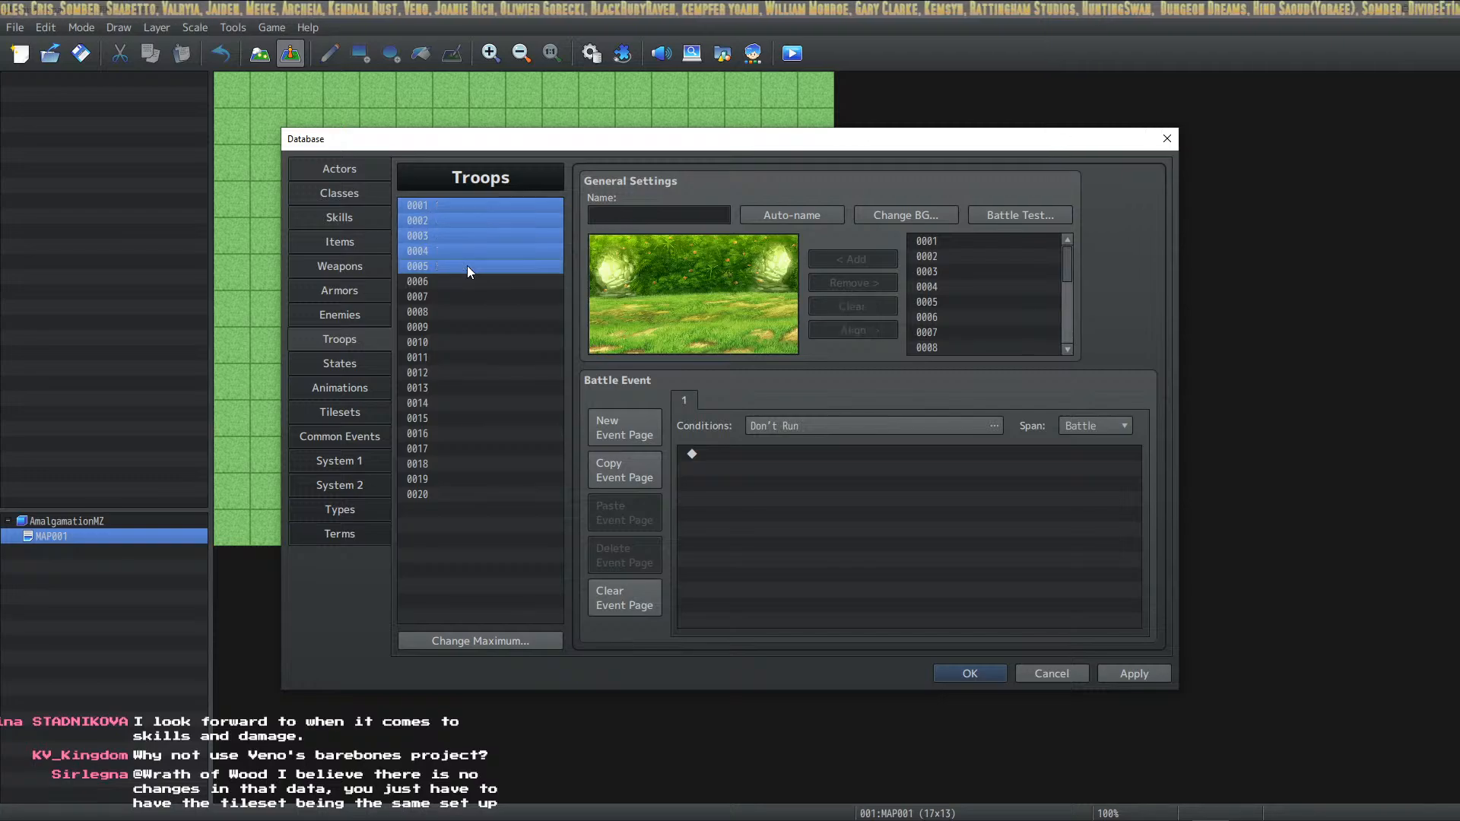
pyautogui.click(486, 338)
pyautogui.click(1135, 674)
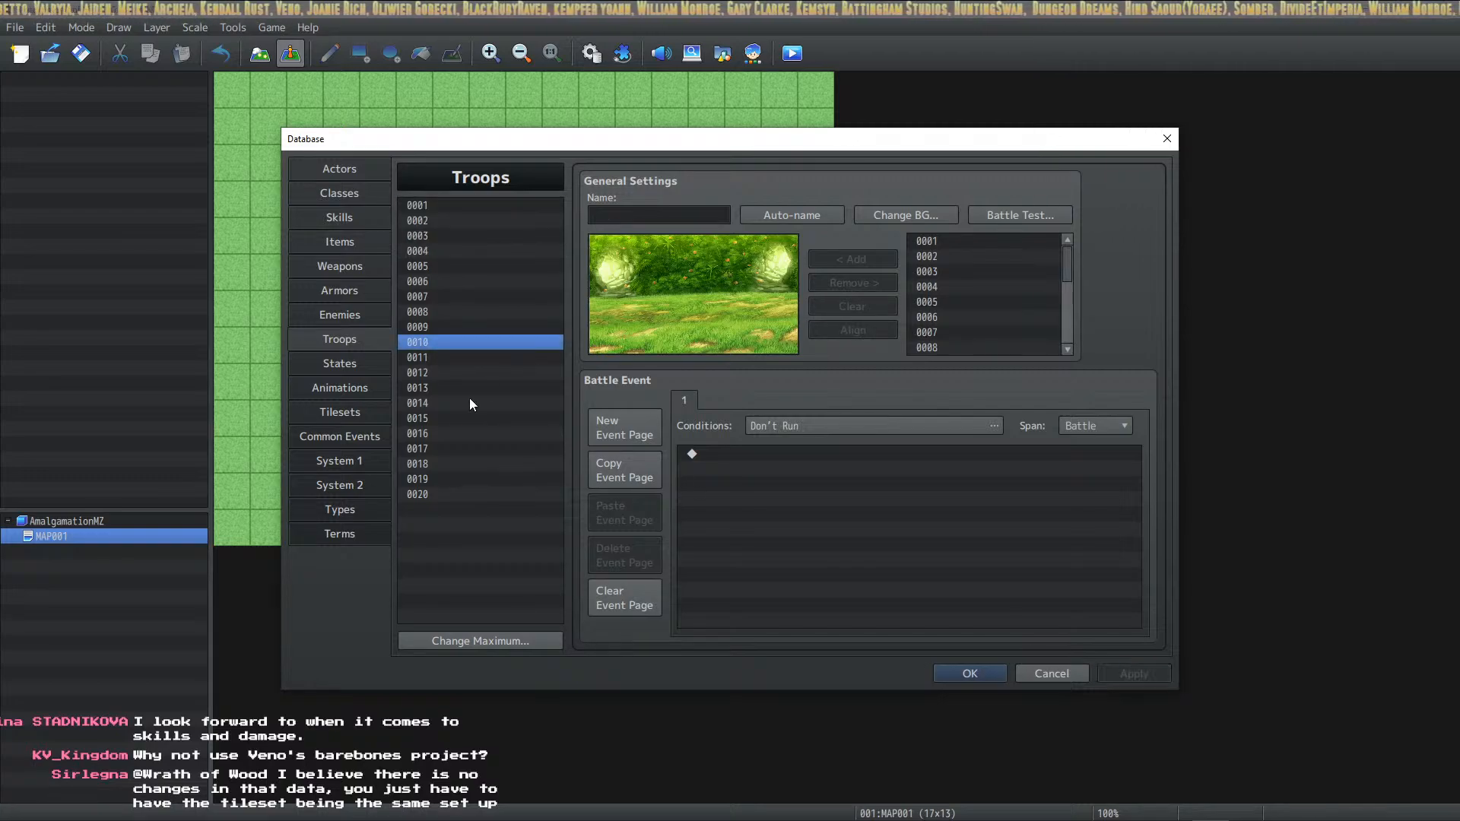
# Examine the default states in the database, including Dead, Guard, Immortal, Blind, Confusion, Charm and Sleep
pyautogui.click(340, 363)
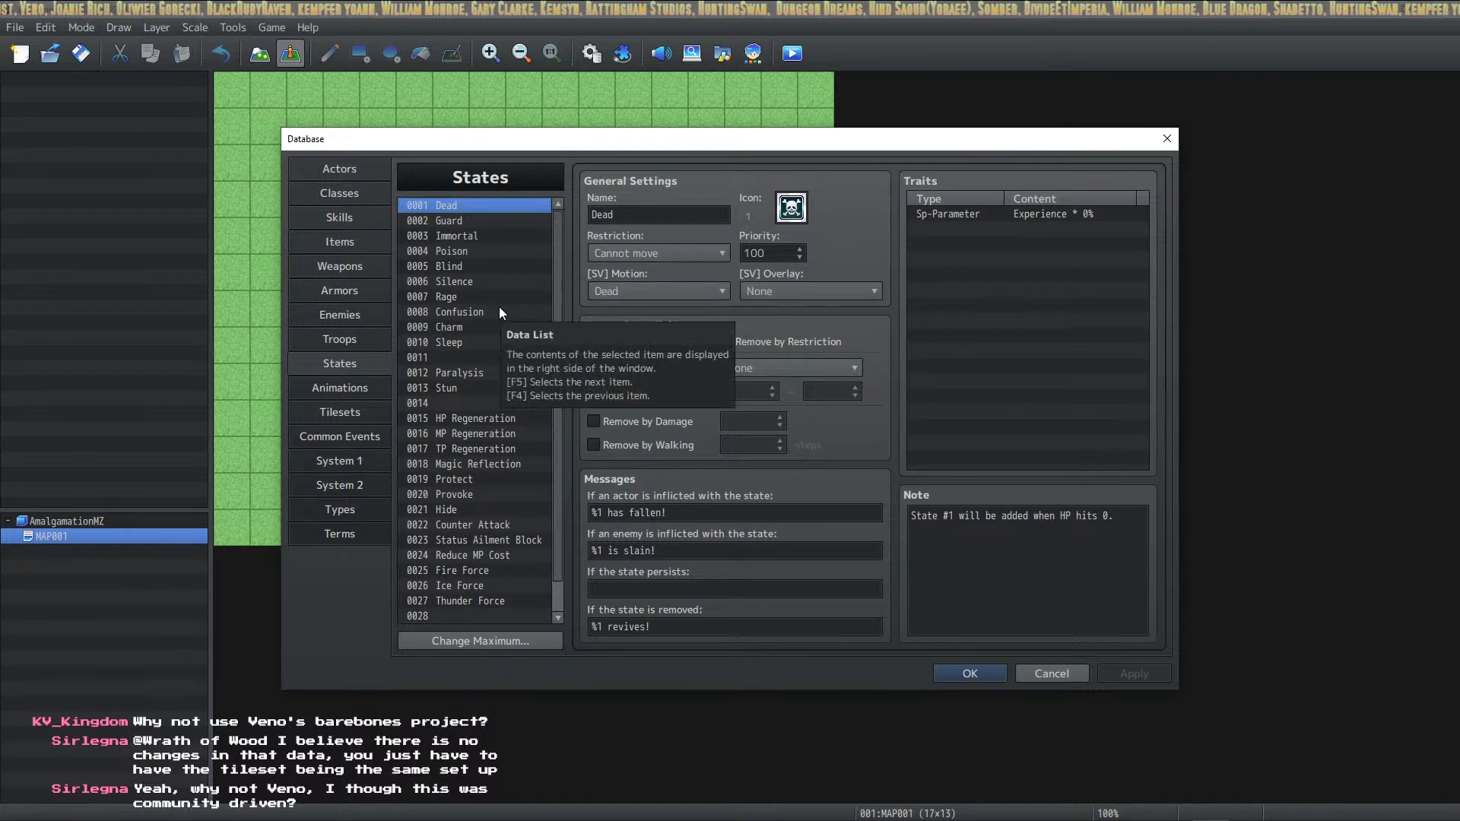
pyautogui.scroll(-2, 512, 353)
pyautogui.scroll(2, 512, 441)
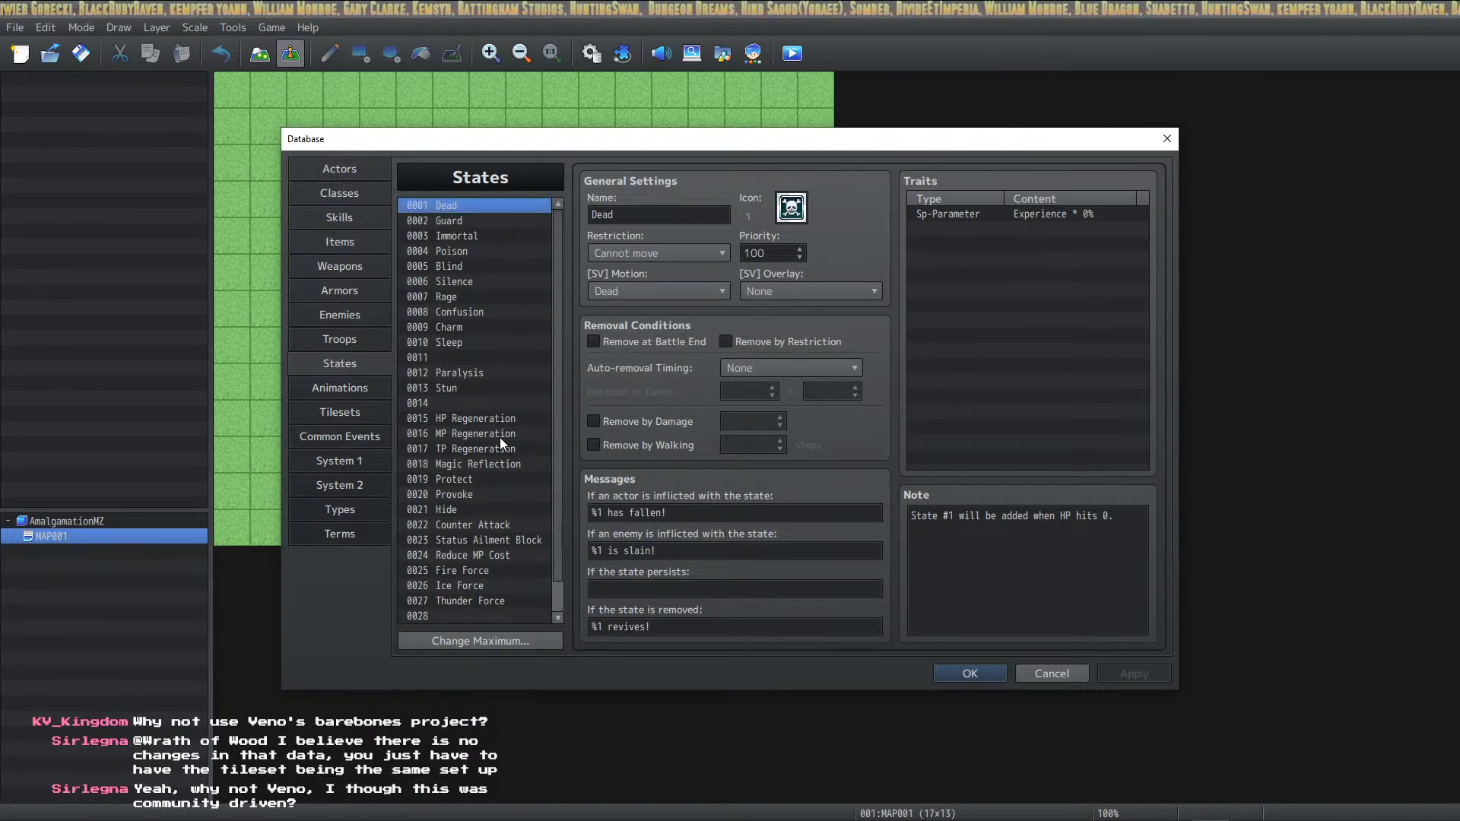
pyautogui.click(503, 237)
pyautogui.click(490, 268)
pyautogui.click(485, 310)
pyautogui.click(485, 327)
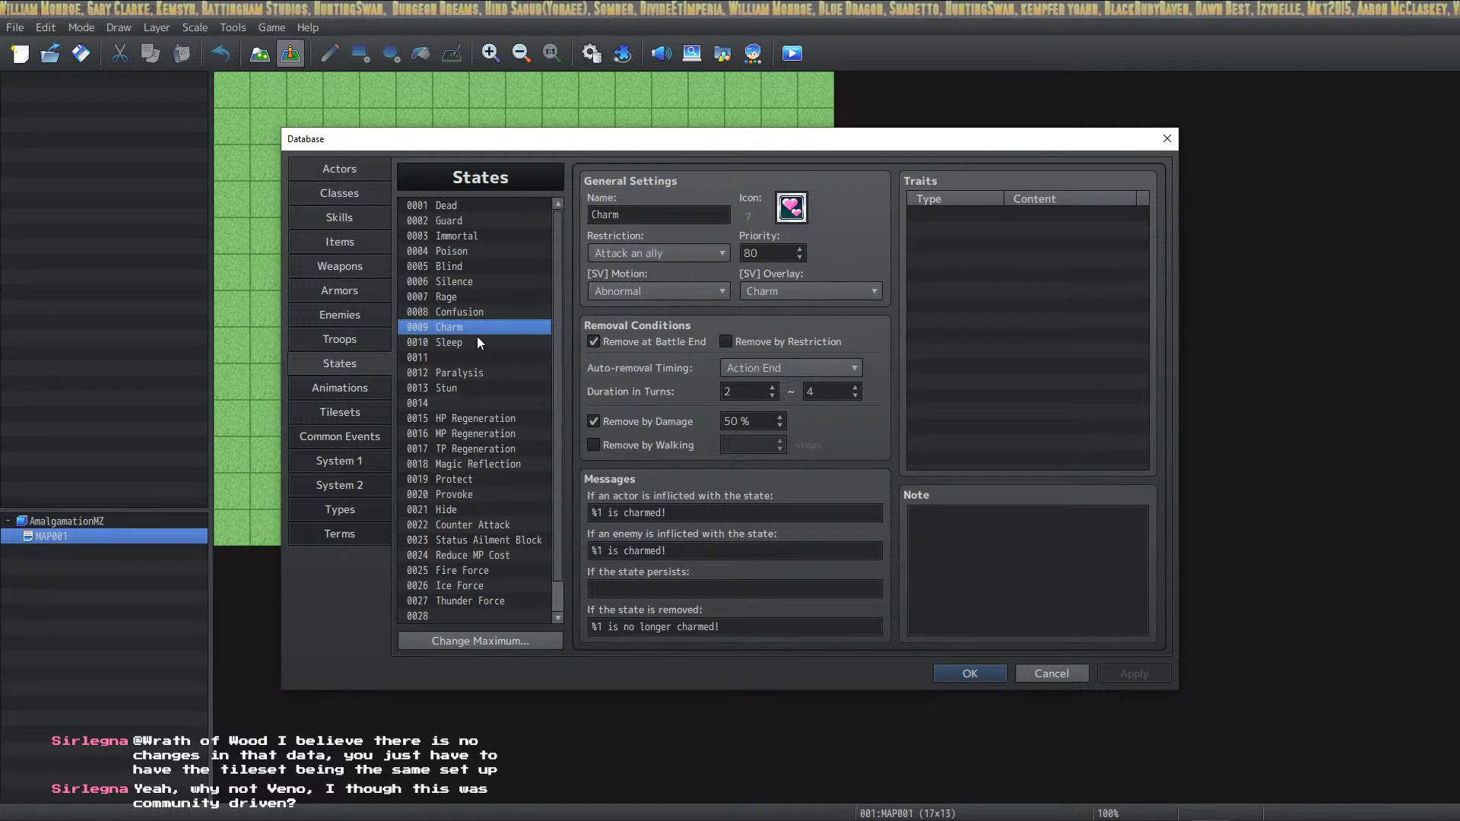
pyautogui.click(477, 341)
pyautogui.click(491, 219)
pyautogui.click(495, 207)
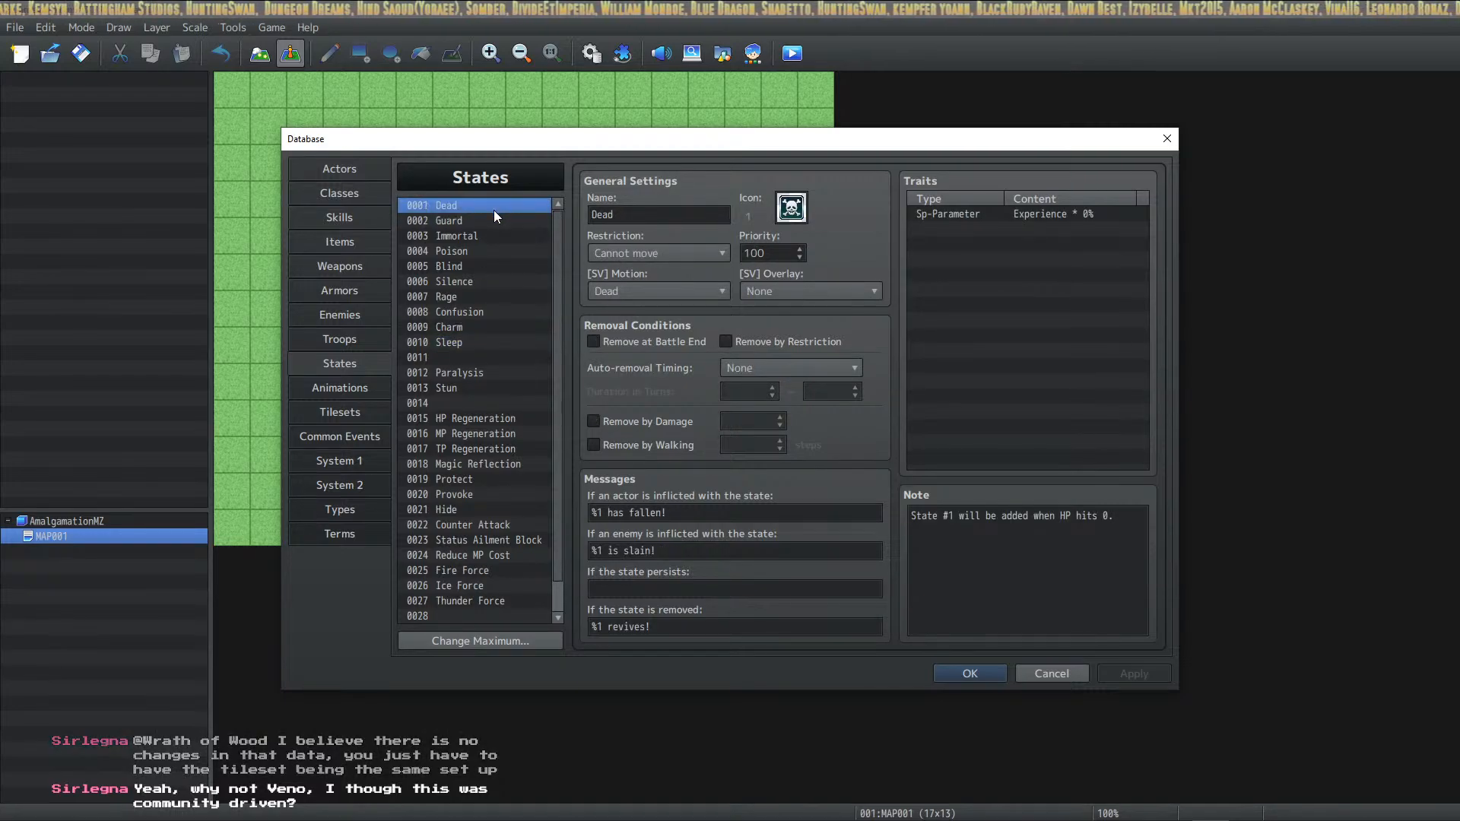
pyautogui.click(488, 220)
pyautogui.click(483, 235)
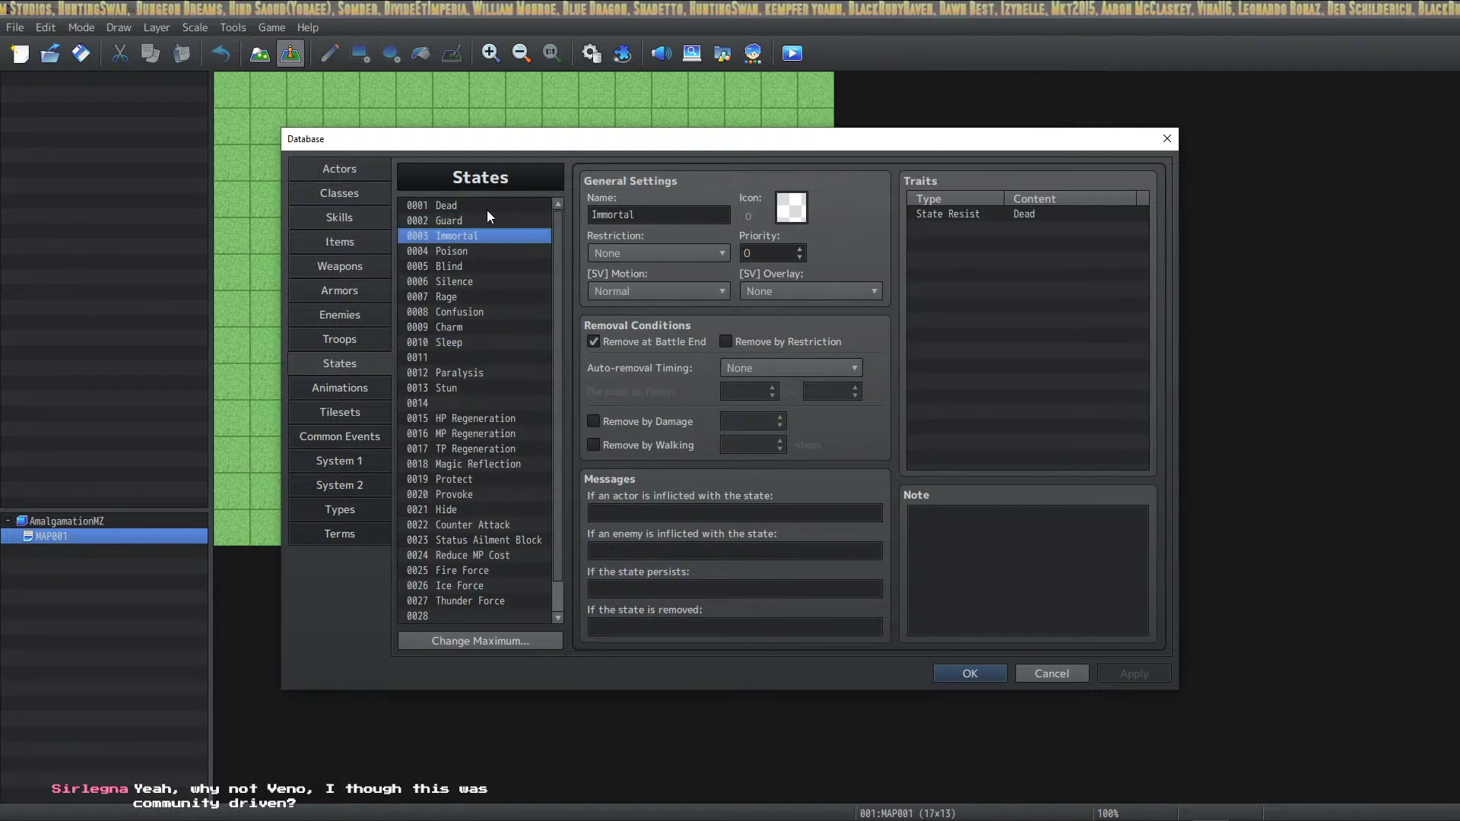
# Examine the settings of the default ailment states, from Poison at 0004 through Stun at 0013
pyautogui.click(466, 252)
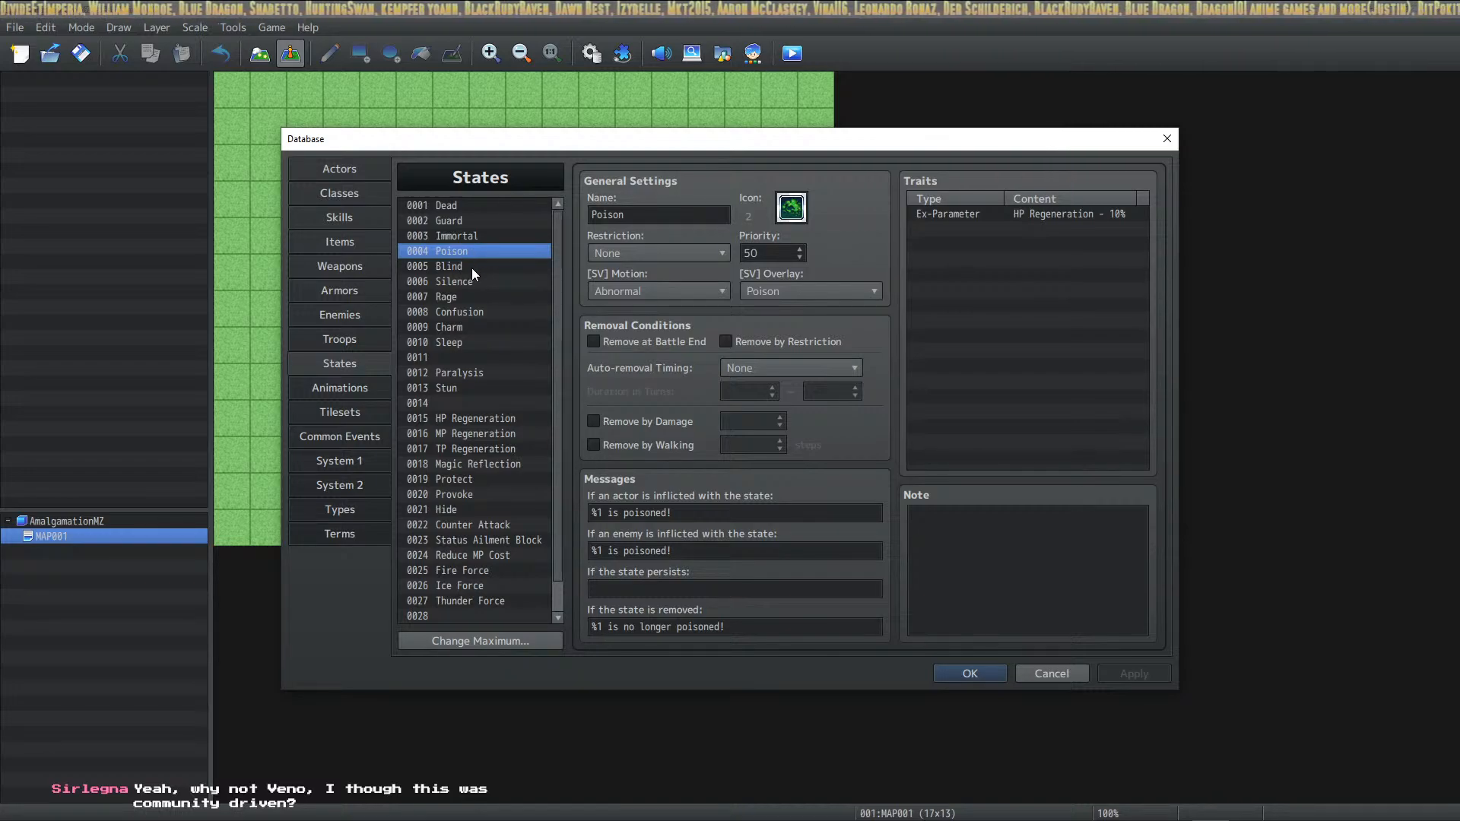
pyautogui.click(472, 267)
pyautogui.click(471, 281)
pyautogui.click(477, 297)
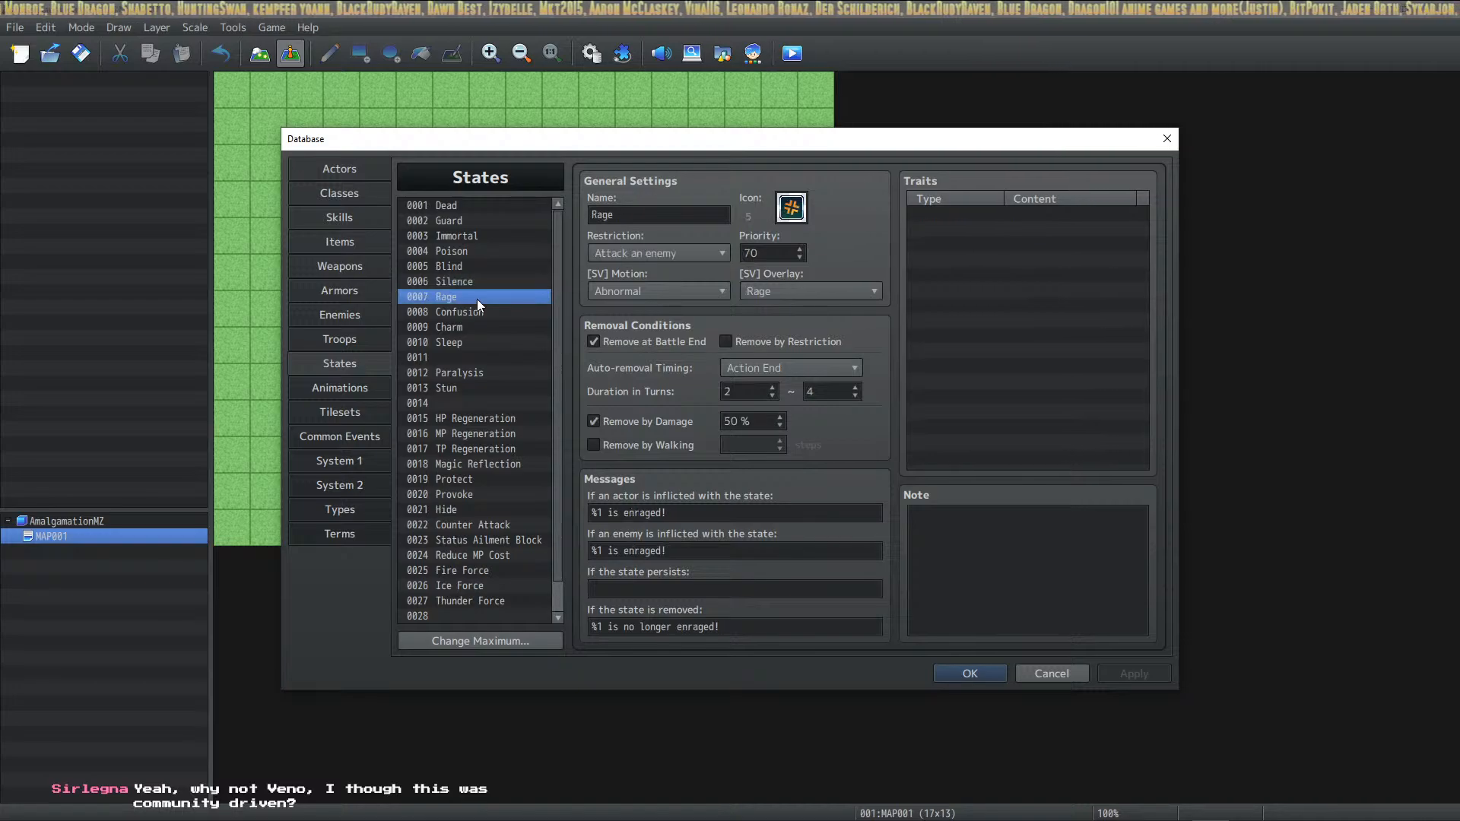
pyautogui.click(479, 311)
pyautogui.click(479, 327)
pyautogui.click(477, 342)
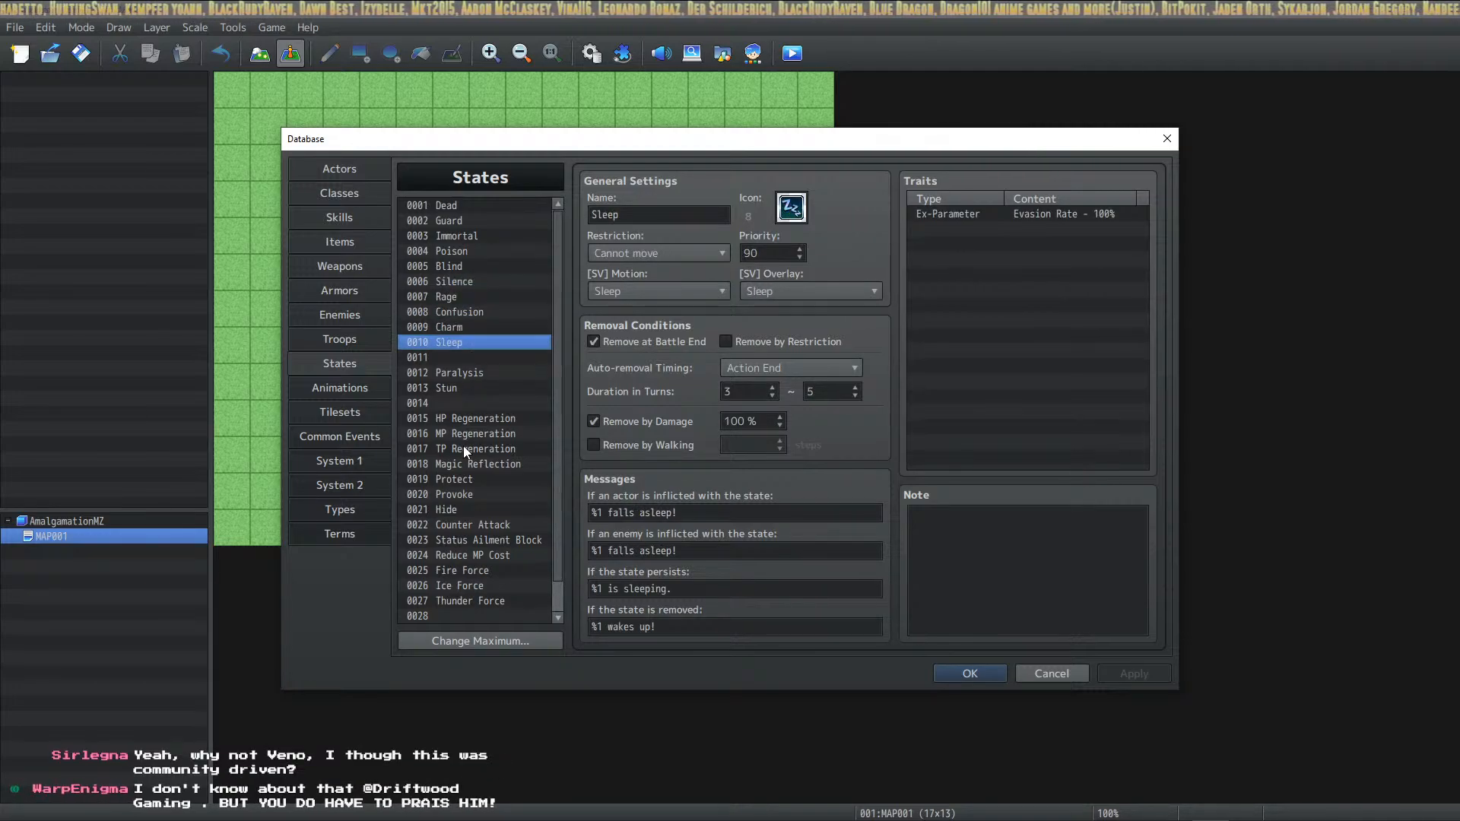
pyautogui.click(500, 327)
pyautogui.click(502, 311)
pyautogui.click(501, 283)
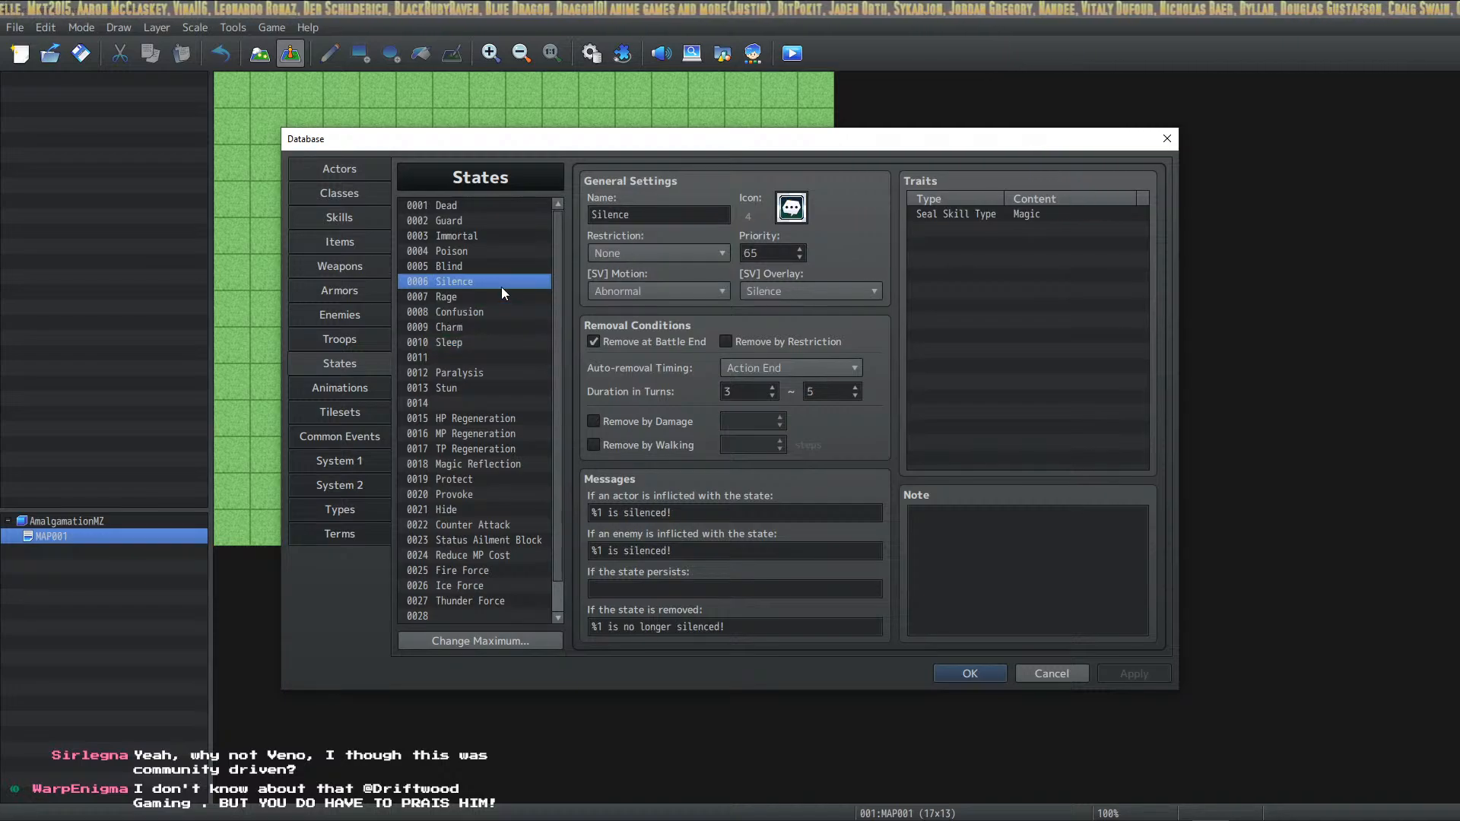
pyautogui.click(495, 237)
pyautogui.click(464, 343)
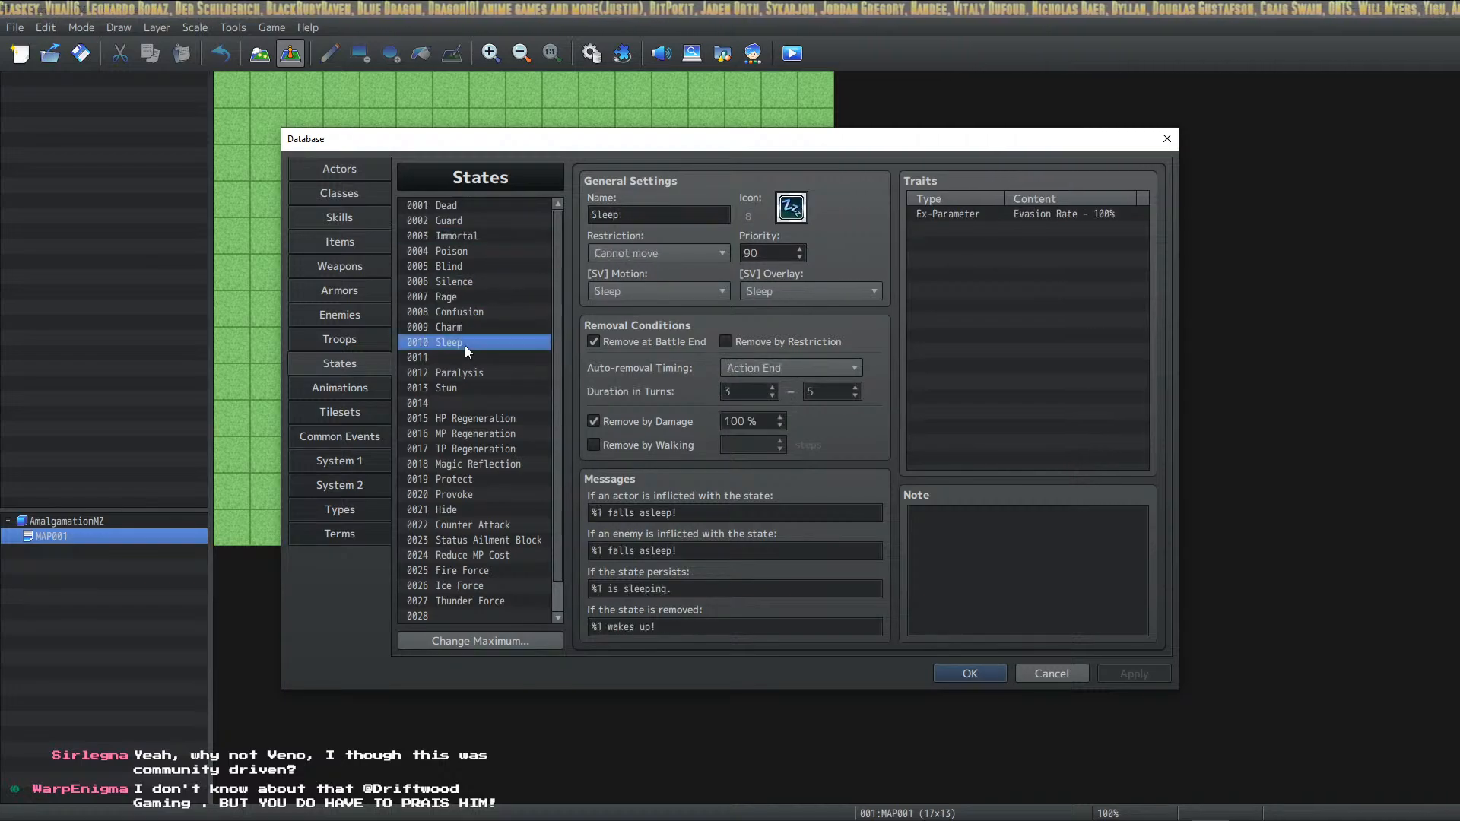
pyautogui.click(472, 371)
pyautogui.click(472, 388)
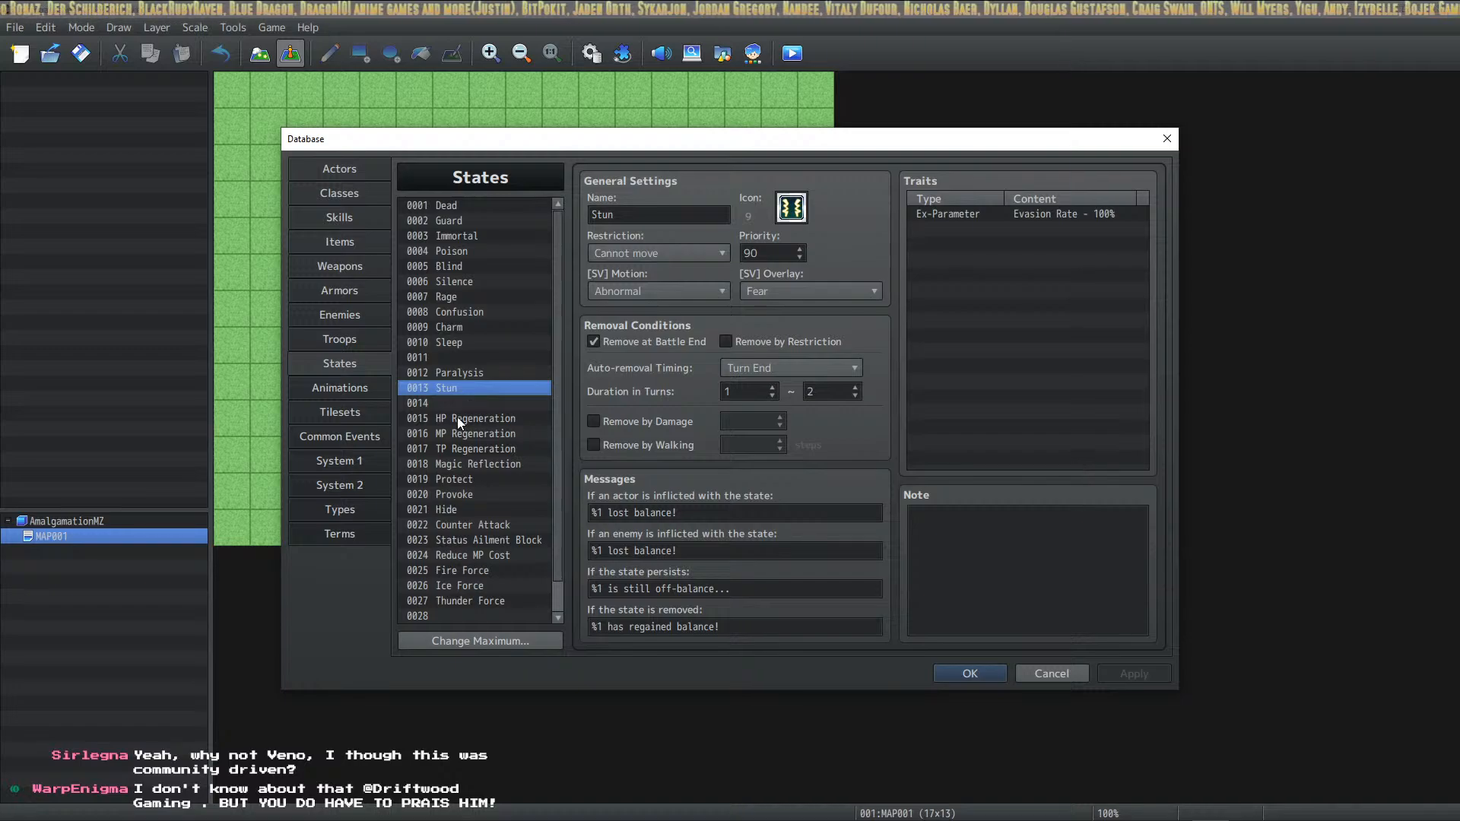
# Clear the default states from HP Regeneration at 0015 through Double Money/Items at 0030, and apply the change
pyautogui.click(458, 416)
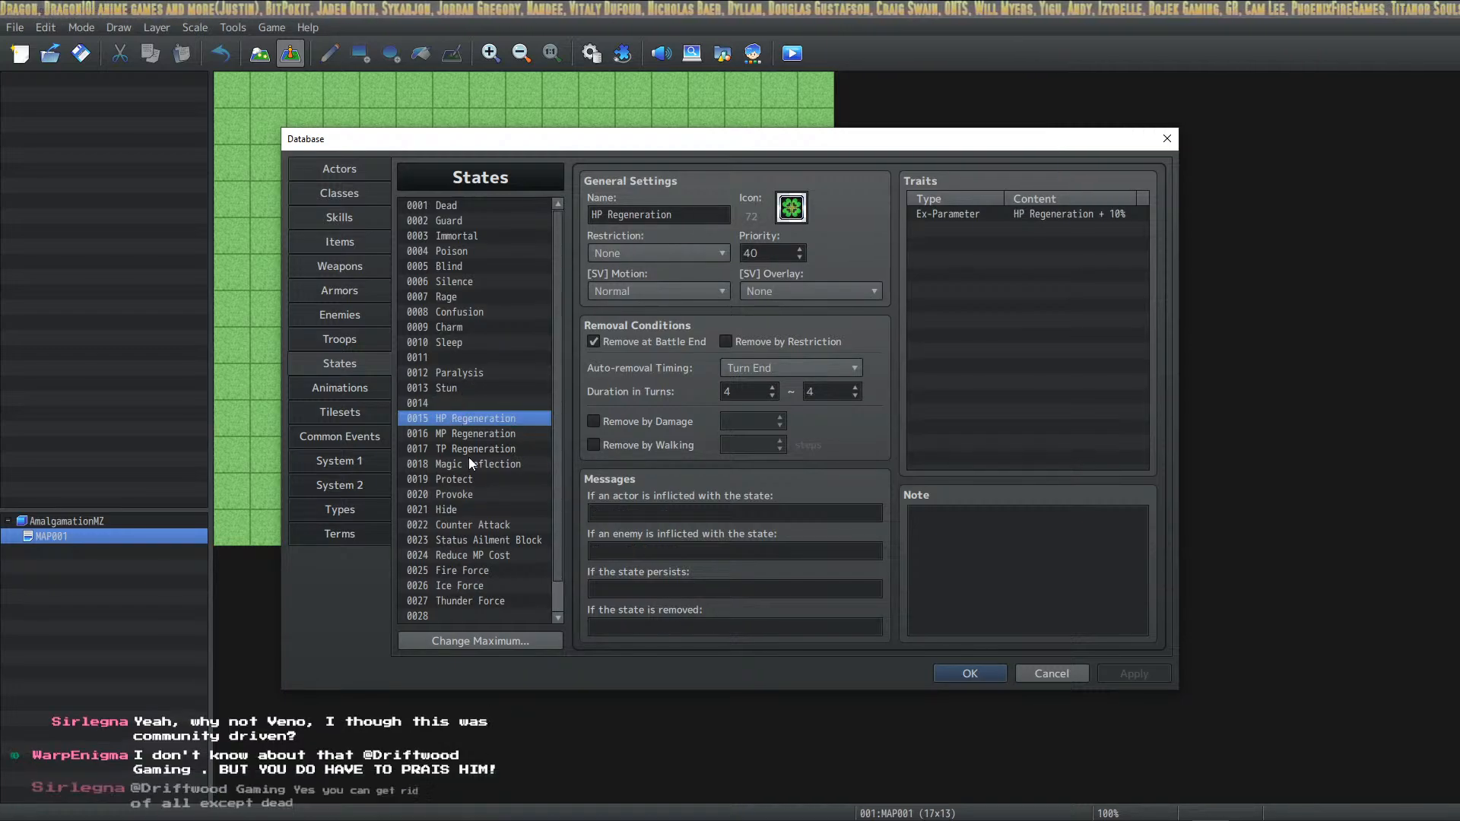
pyautogui.keyDown('shift'); pyautogui.click(464, 600); pyautogui.keyUp('shift')
pyautogui.keyDown('shift'); pyautogui.click(470, 623); pyautogui.keyUp('shift')
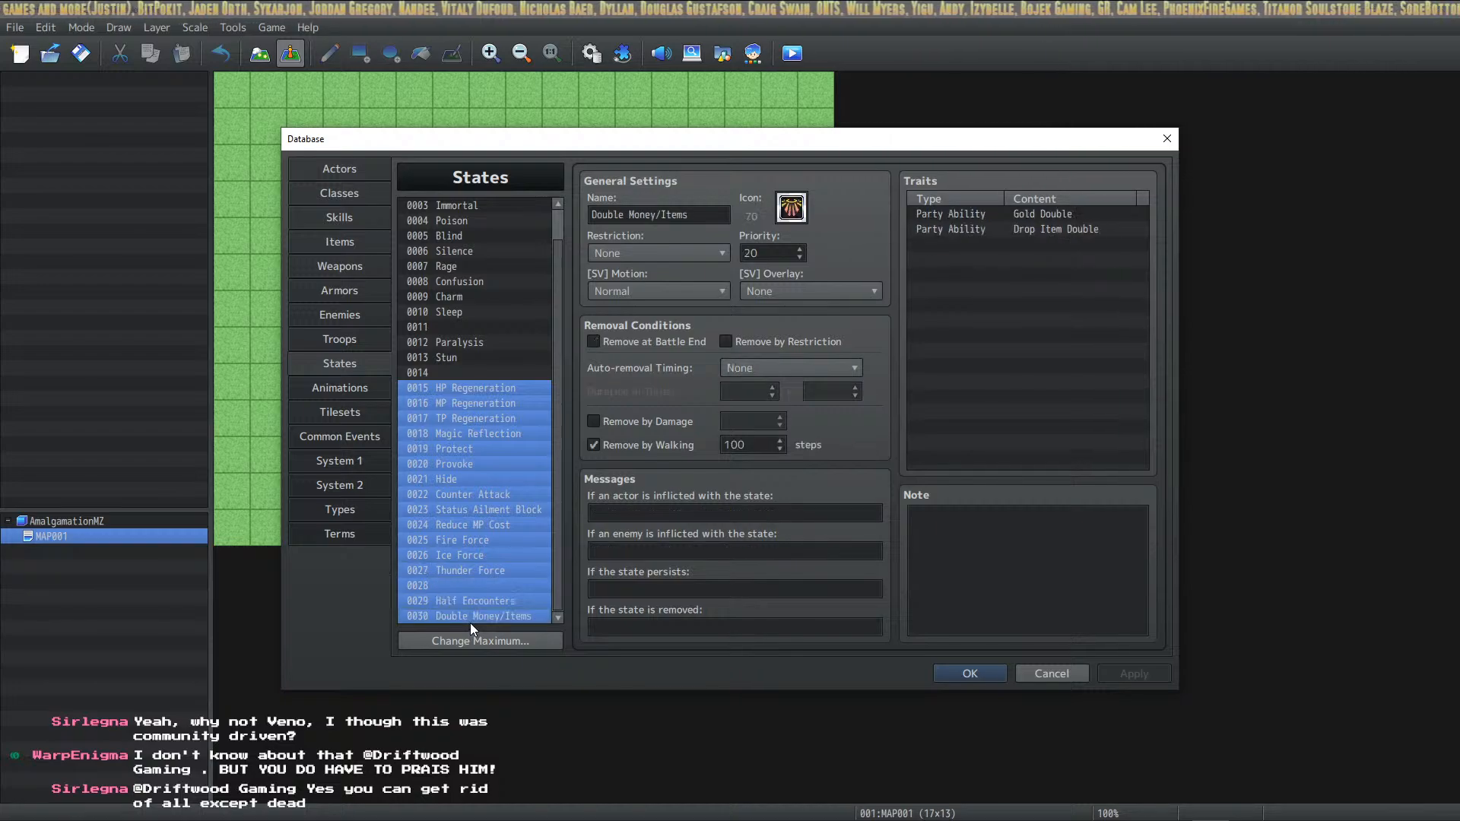
pyautogui.press('Delete')
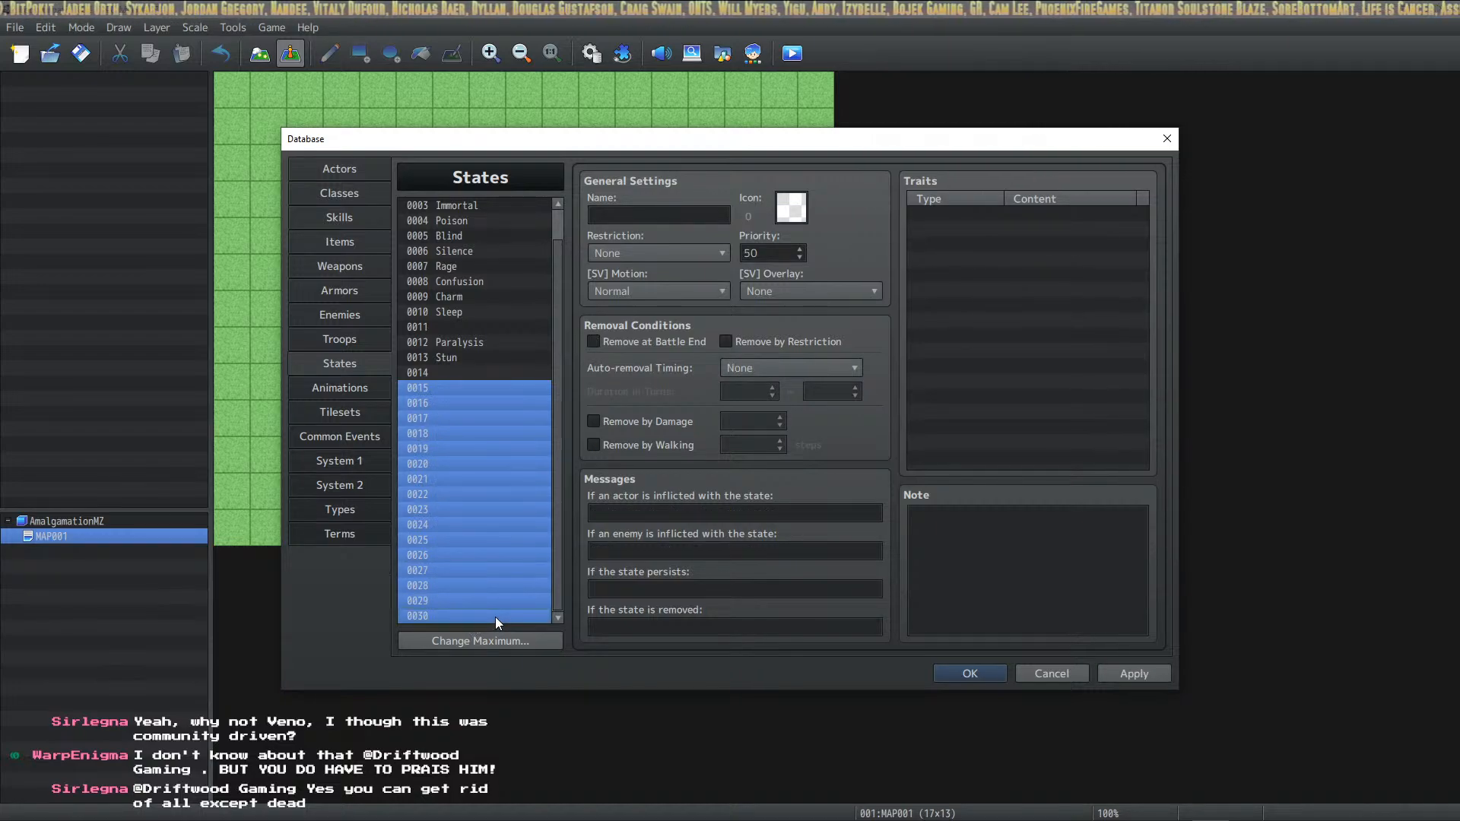
pyautogui.click(1144, 673)
# Review the states kept in the list, from Dead at 0001 through Stun at 0013
pyautogui.click(500, 383)
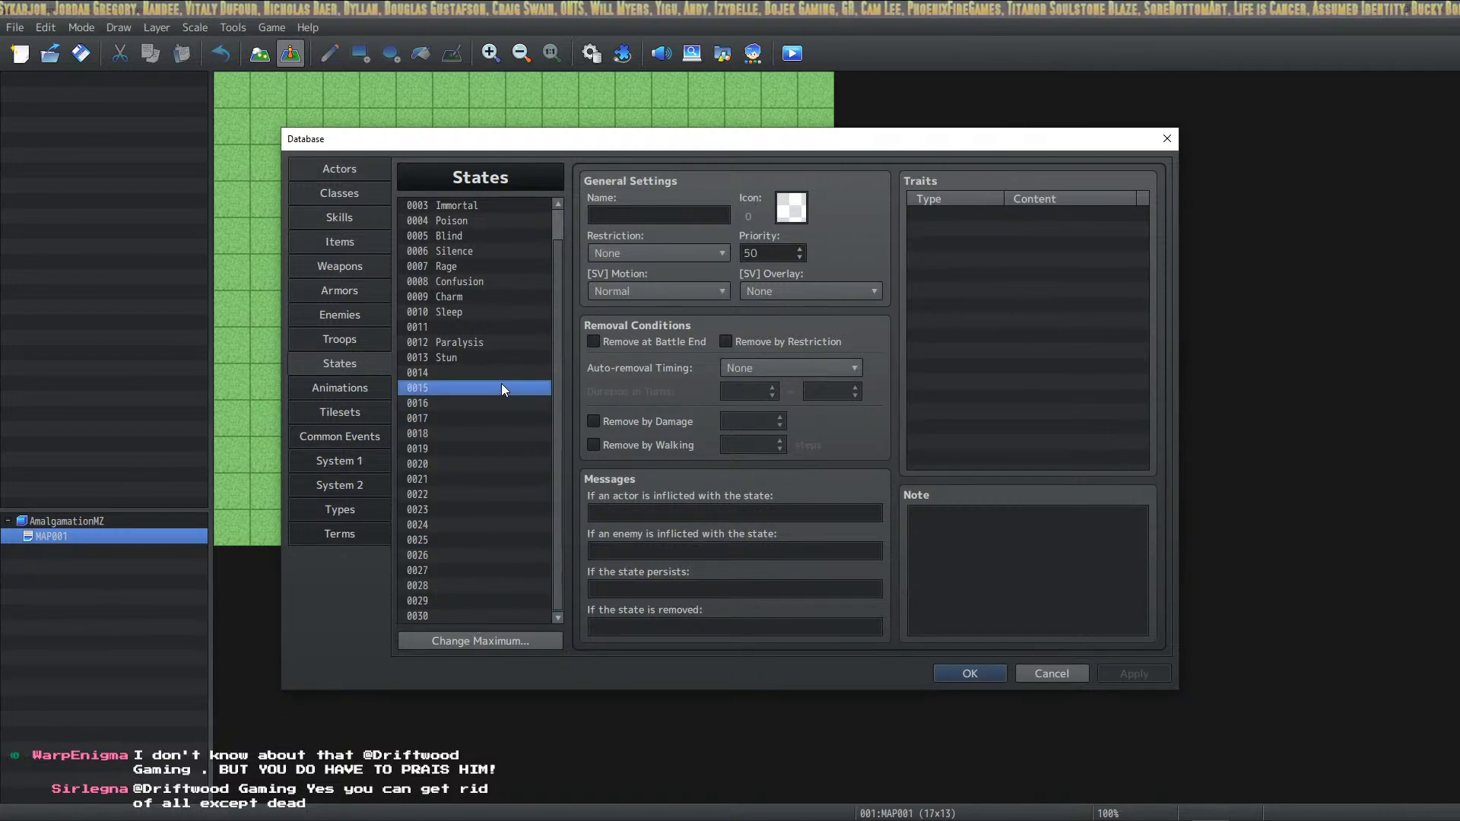
pyautogui.scroll(1, 476, 377)
pyautogui.click(468, 373)
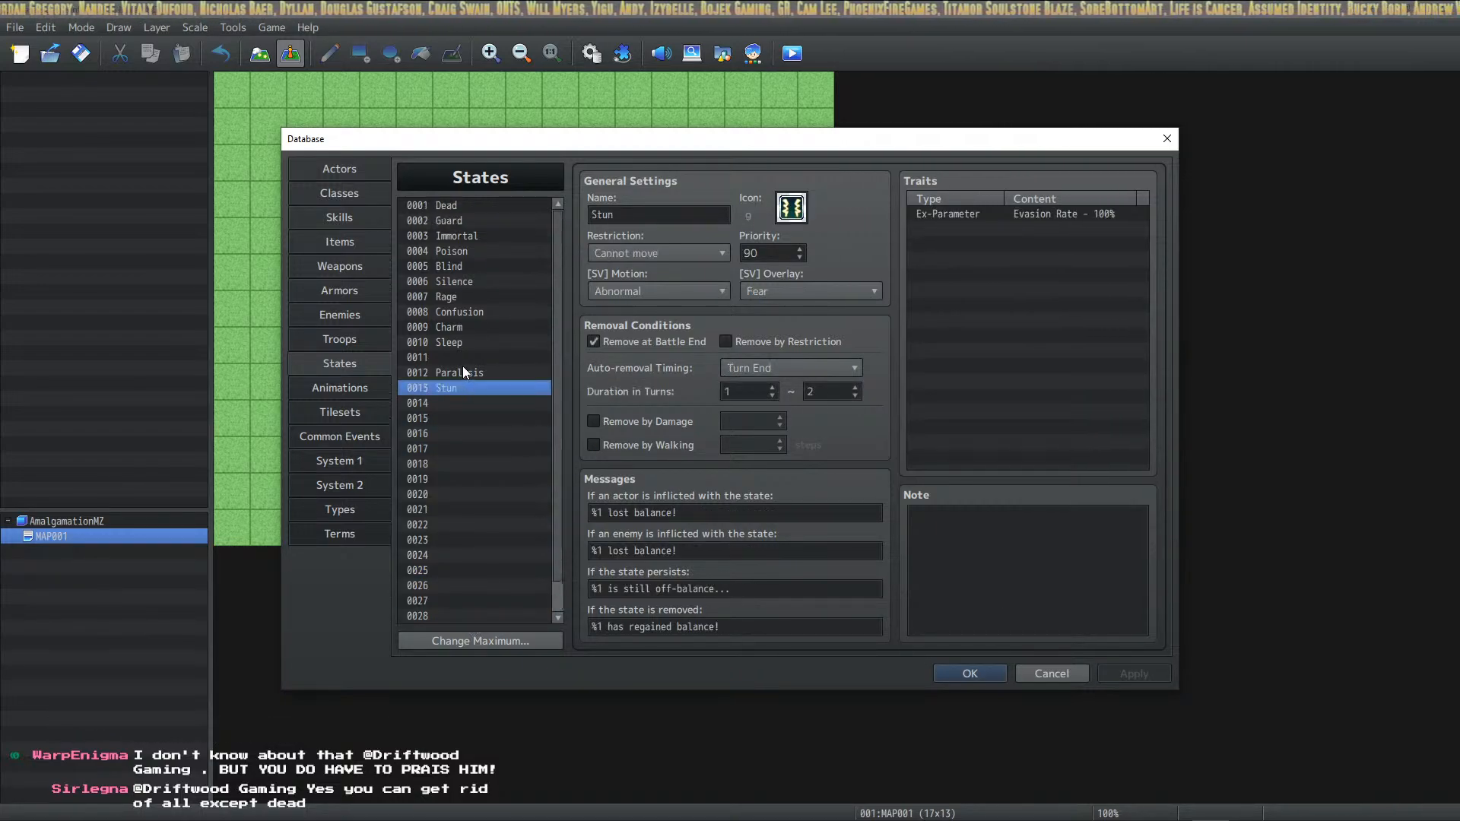
pyautogui.click(471, 207)
pyautogui.click(468, 277)
pyautogui.click(470, 254)
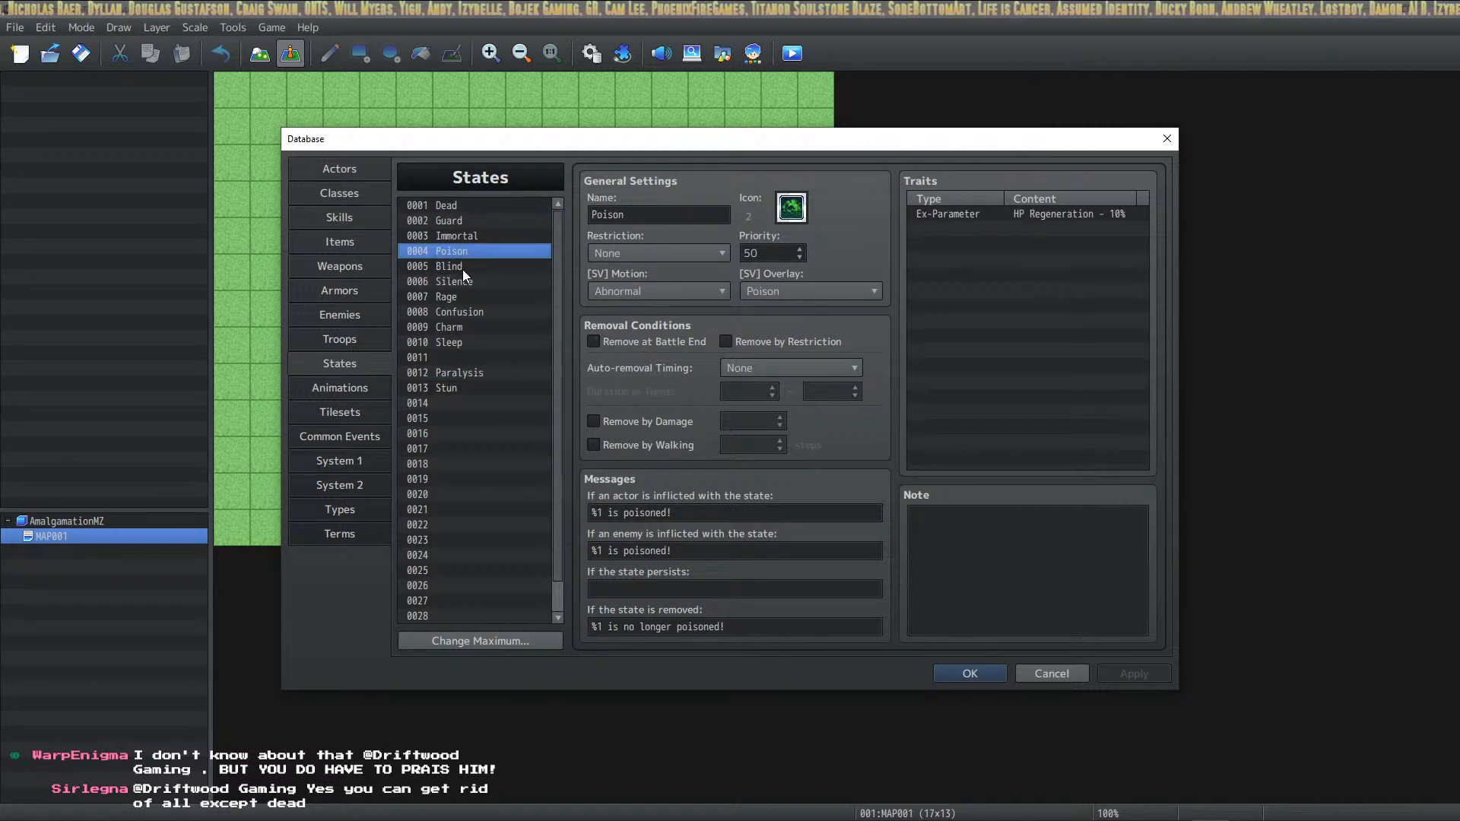
pyautogui.click(462, 270)
pyautogui.click(454, 332)
pyautogui.click(464, 298)
pyautogui.click(461, 270)
pyautogui.click(454, 313)
pyautogui.click(459, 355)
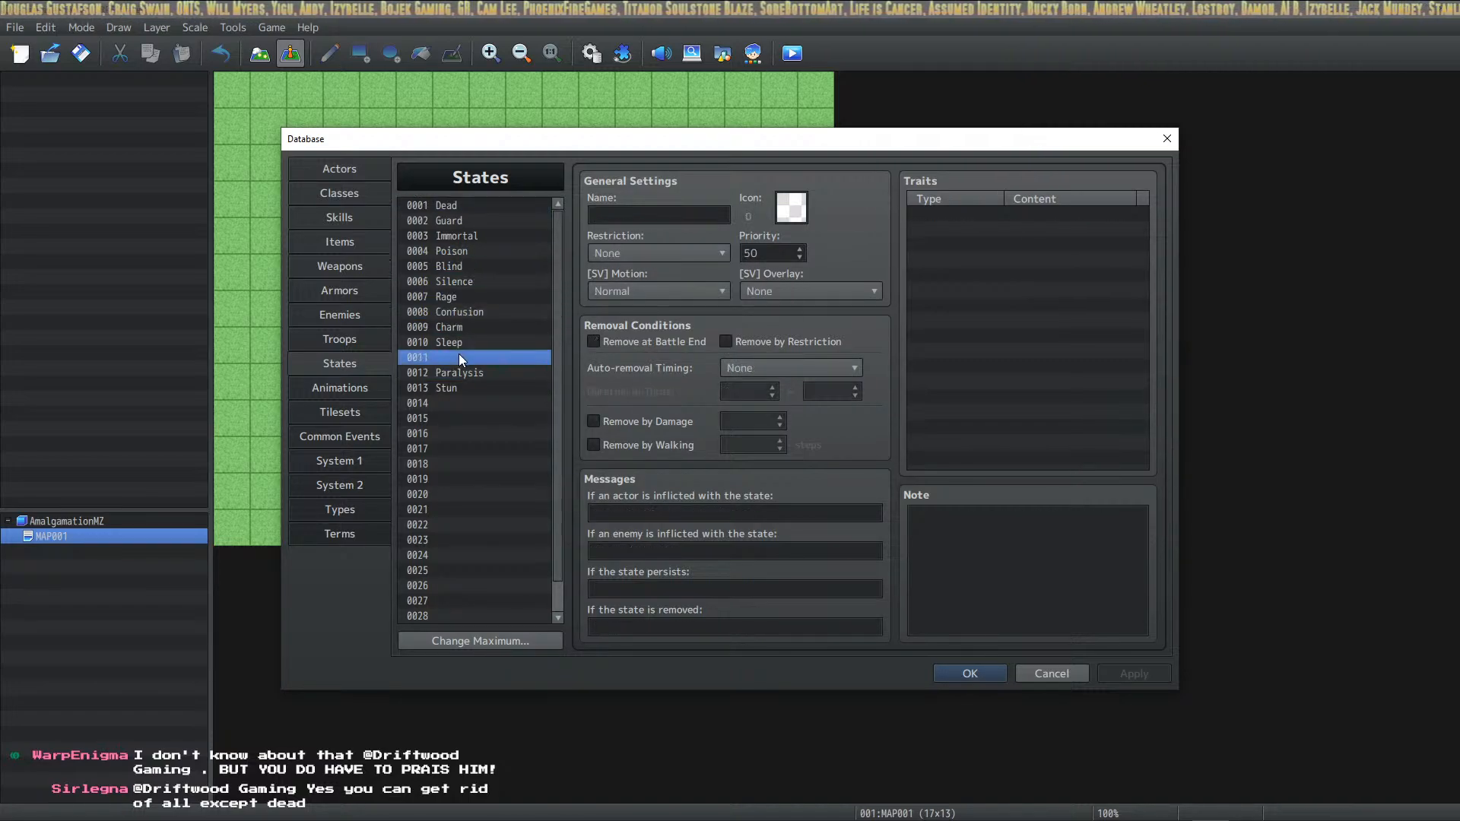
pyautogui.click(463, 373)
pyautogui.click(462, 391)
pyautogui.click(470, 312)
pyautogui.click(478, 268)
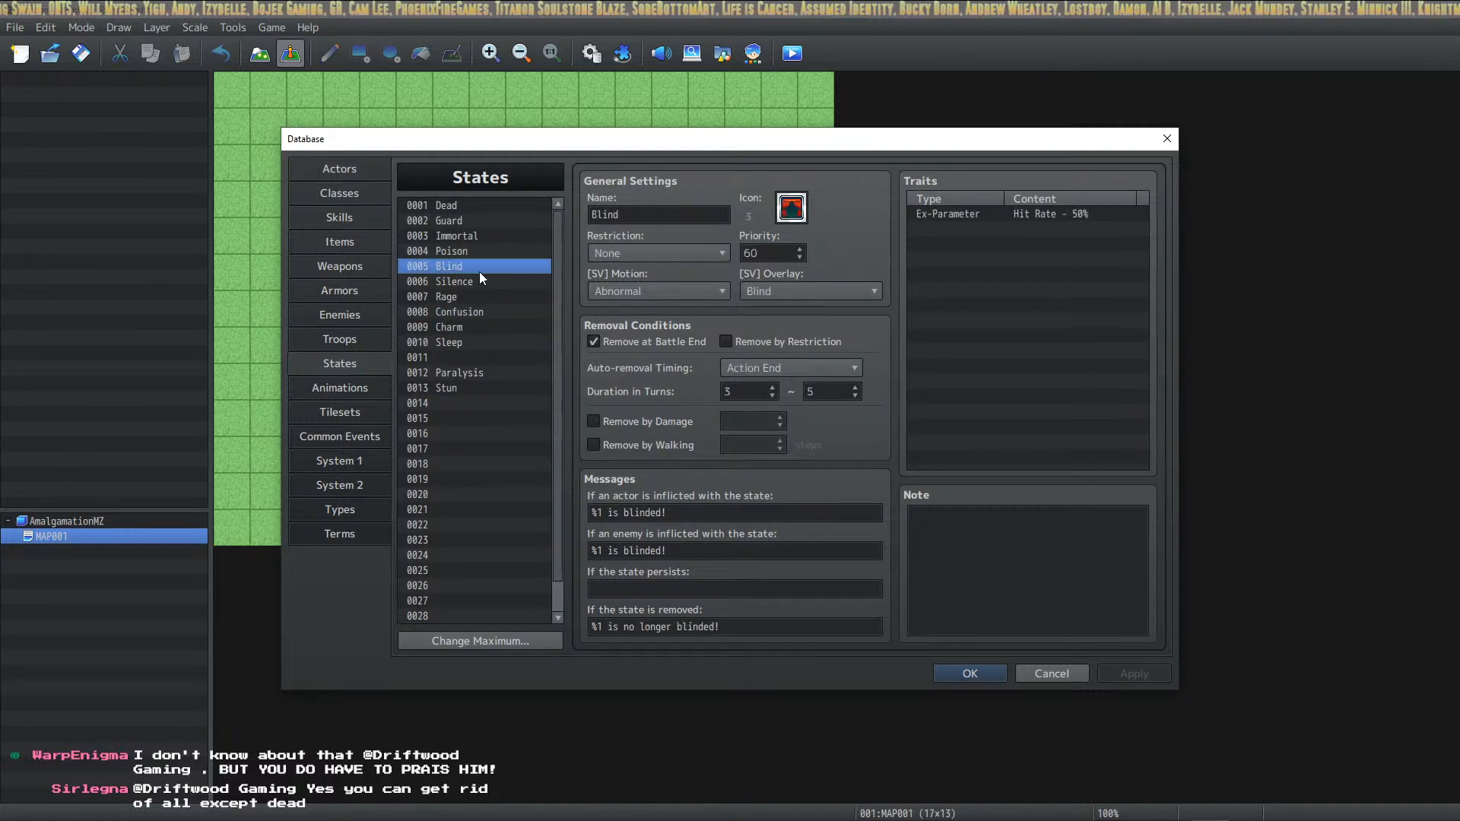
pyautogui.click(480, 253)
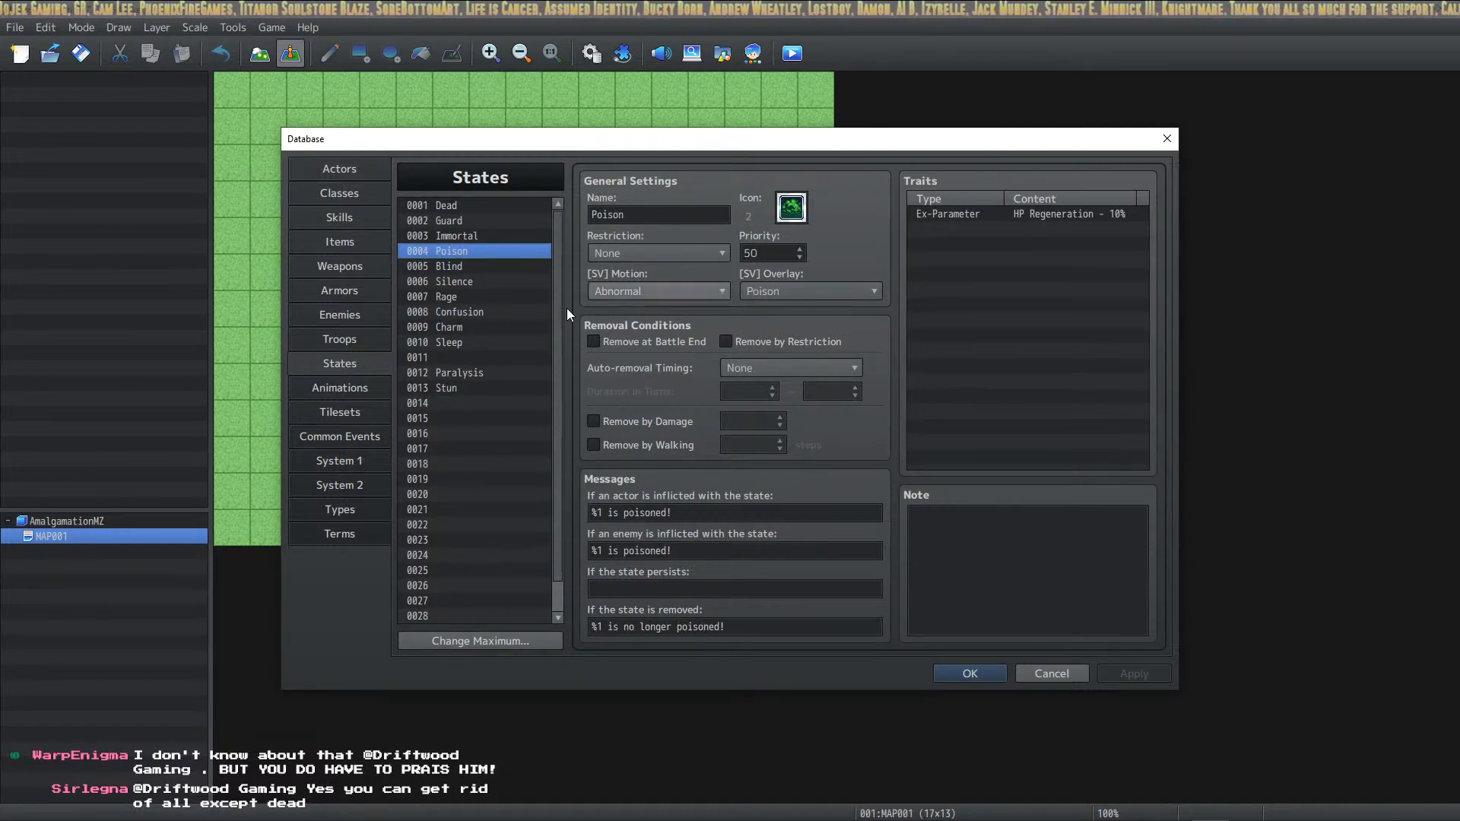
# Browse the icon set available for the Poison state, and leave its icon selection without choosing another one
pyautogui.doubleClick(804, 212)
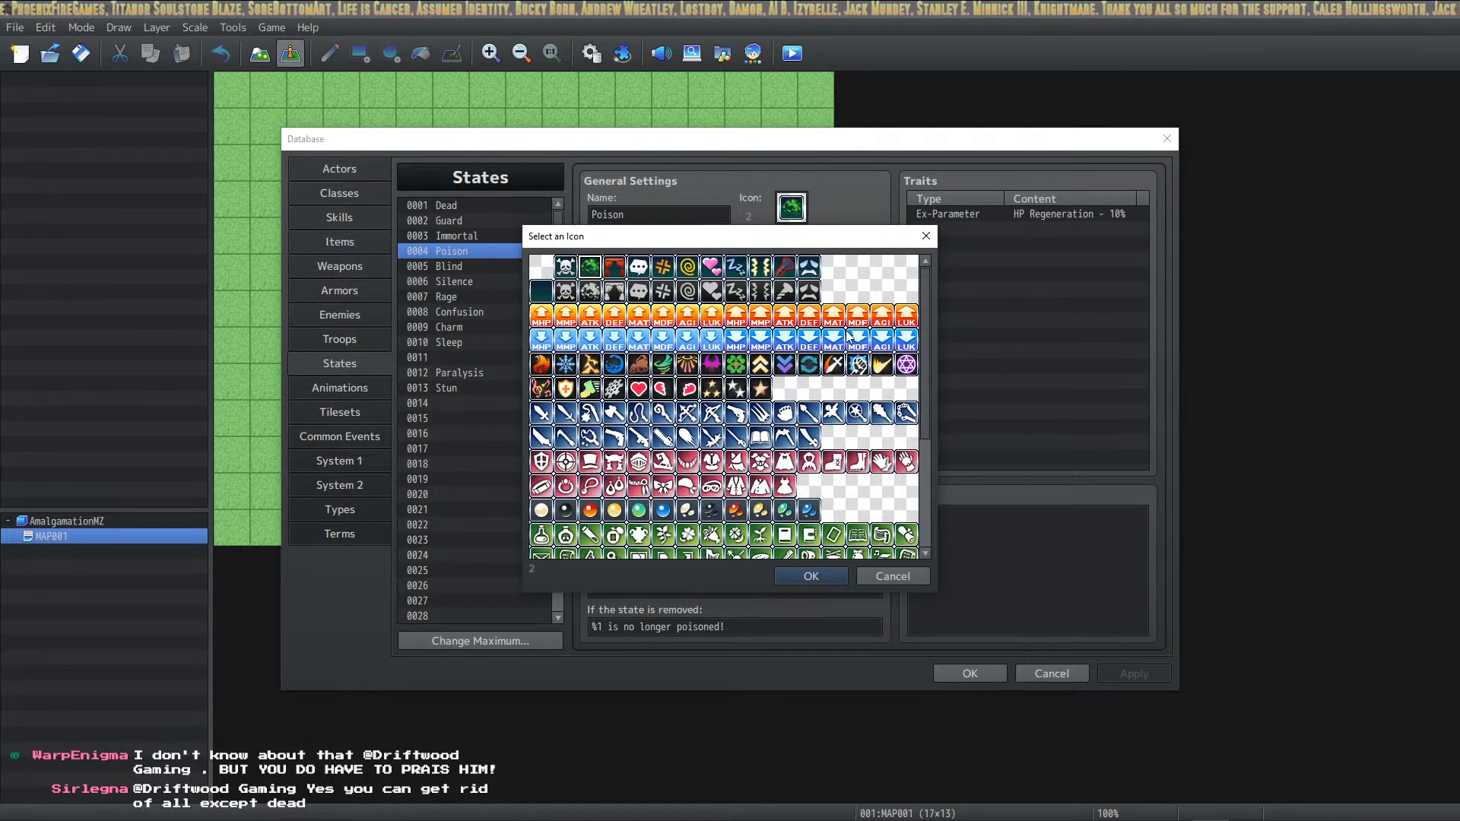
pyautogui.moveTo(926, 307); pyautogui.dragTo(911, 487)
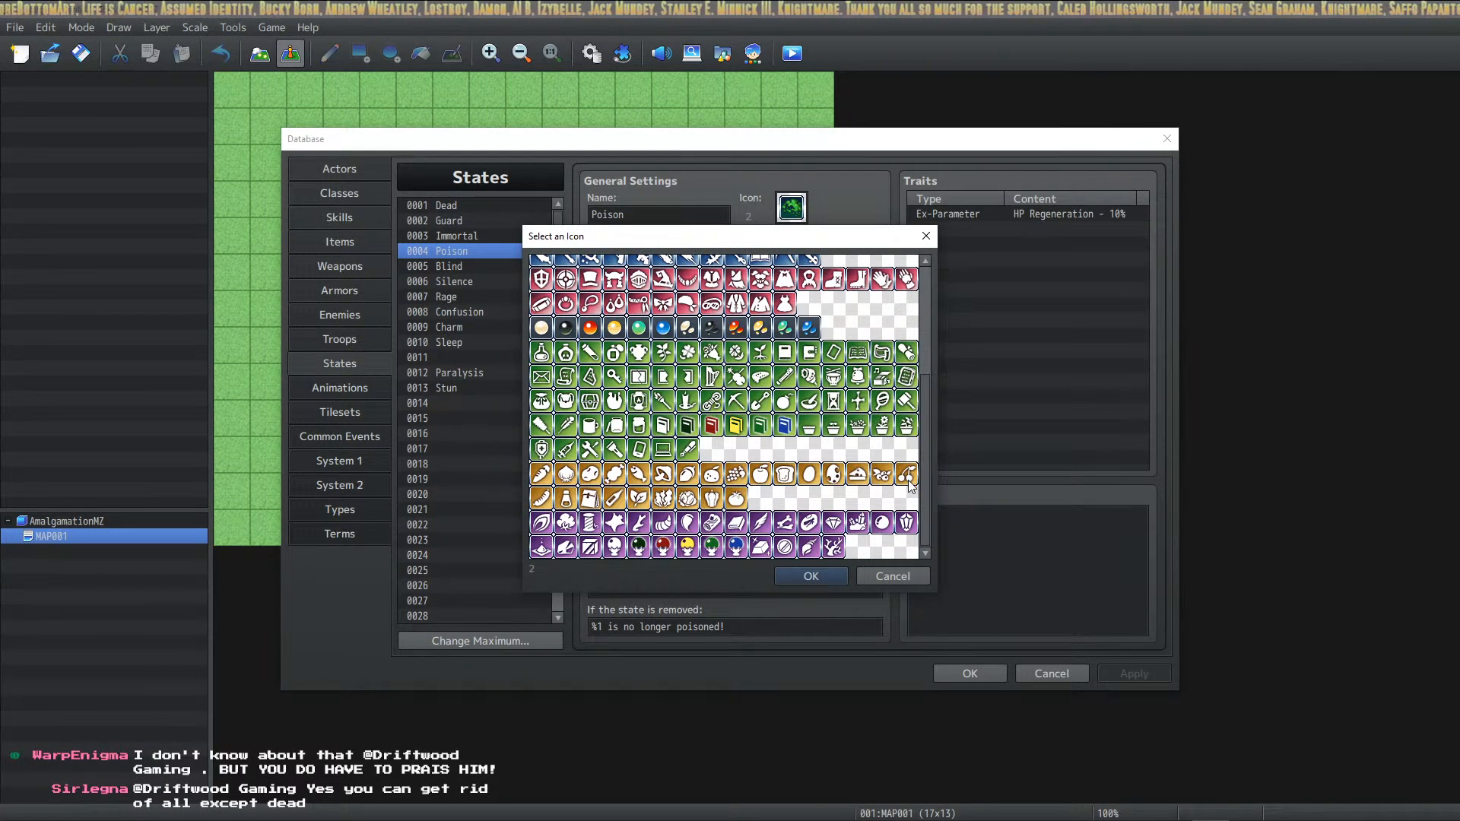
pyautogui.scroll(5, 910, 423)
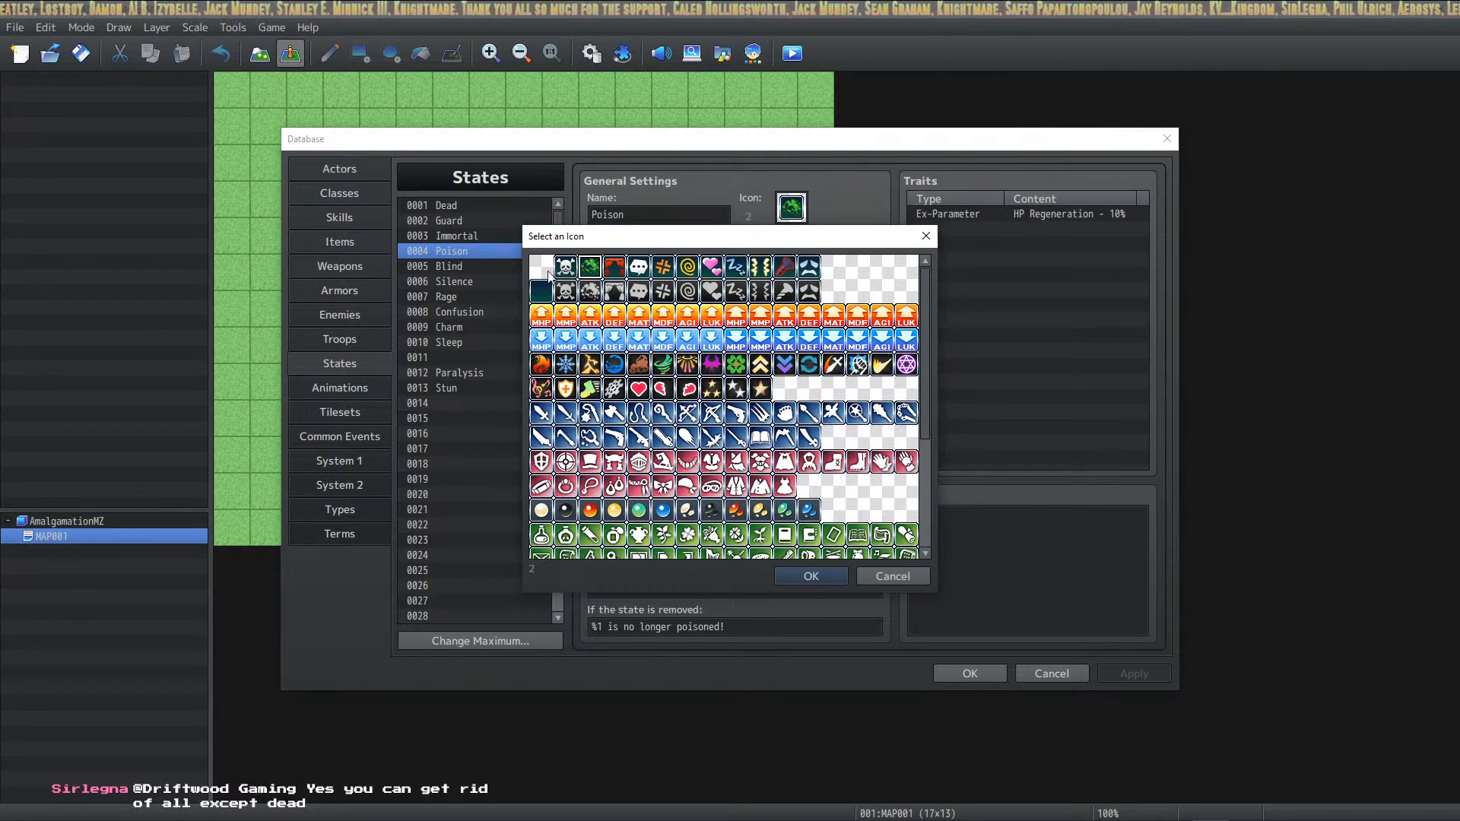
pyautogui.scroll(-2, 713, 326)
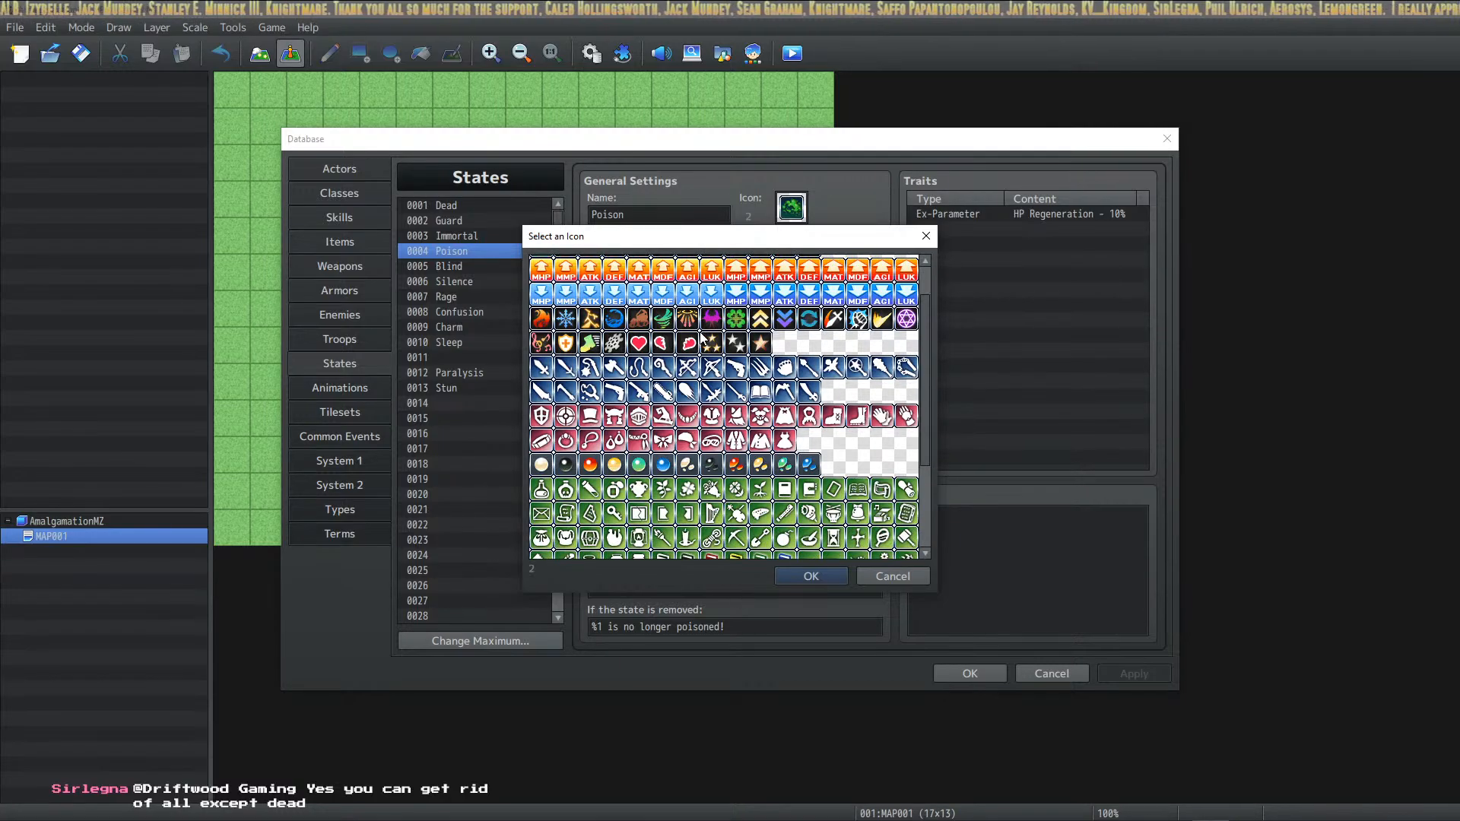
pyautogui.scroll(-3, 648, 395)
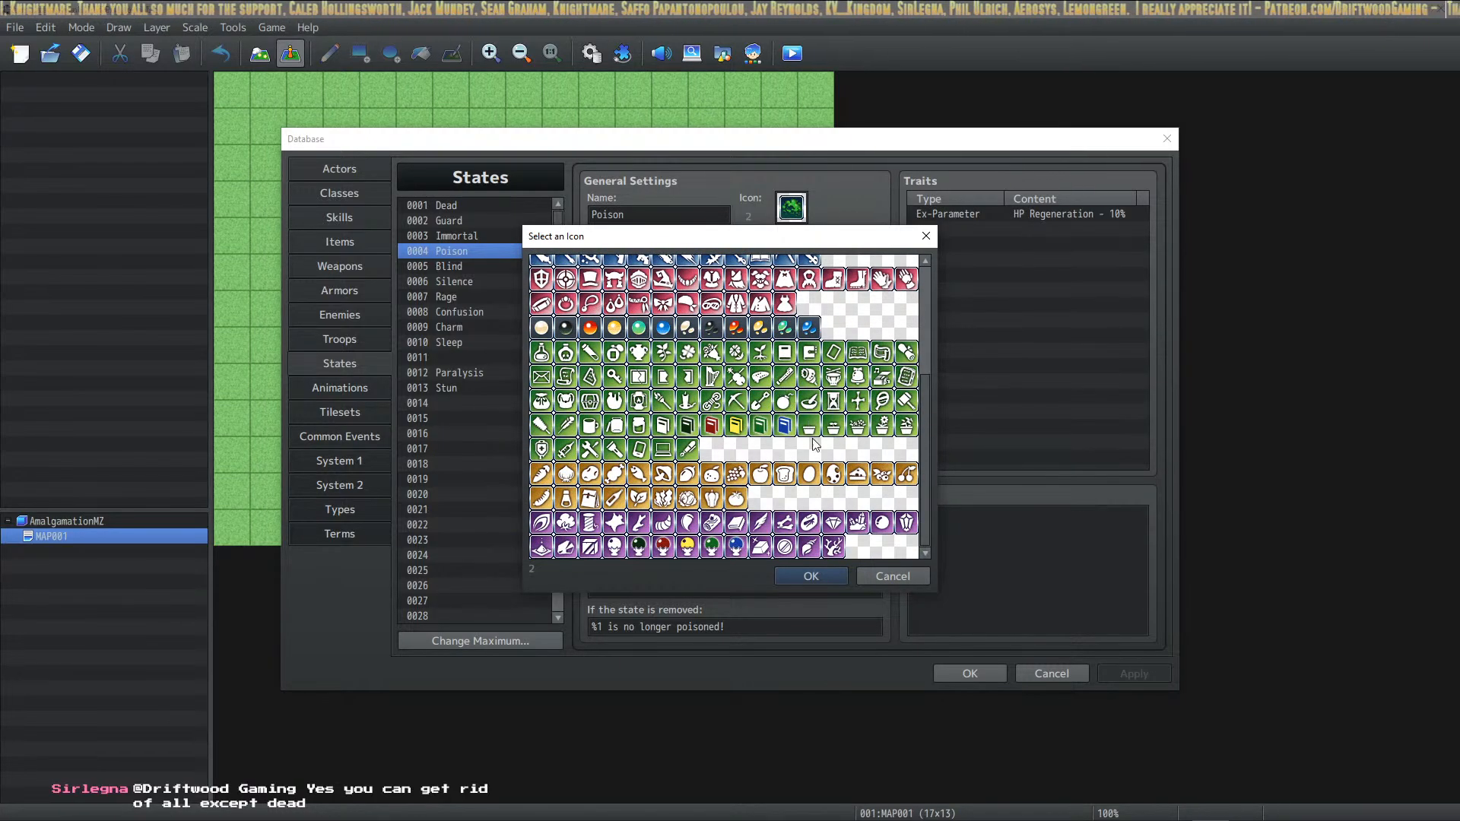
pyautogui.scroll(5, 842, 510)
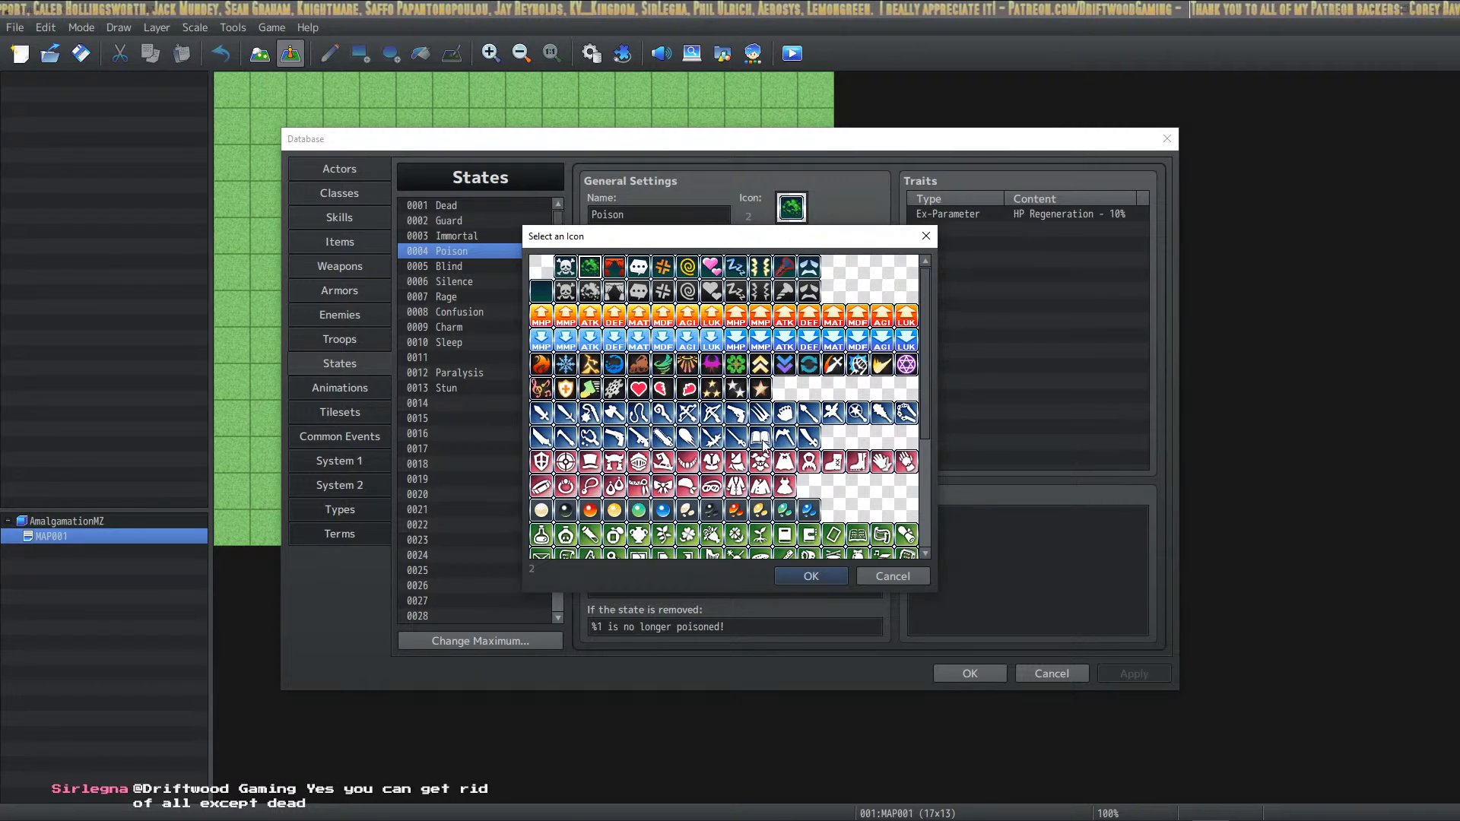
pyautogui.scroll(-5, 763, 445)
pyautogui.scroll(5, 763, 445)
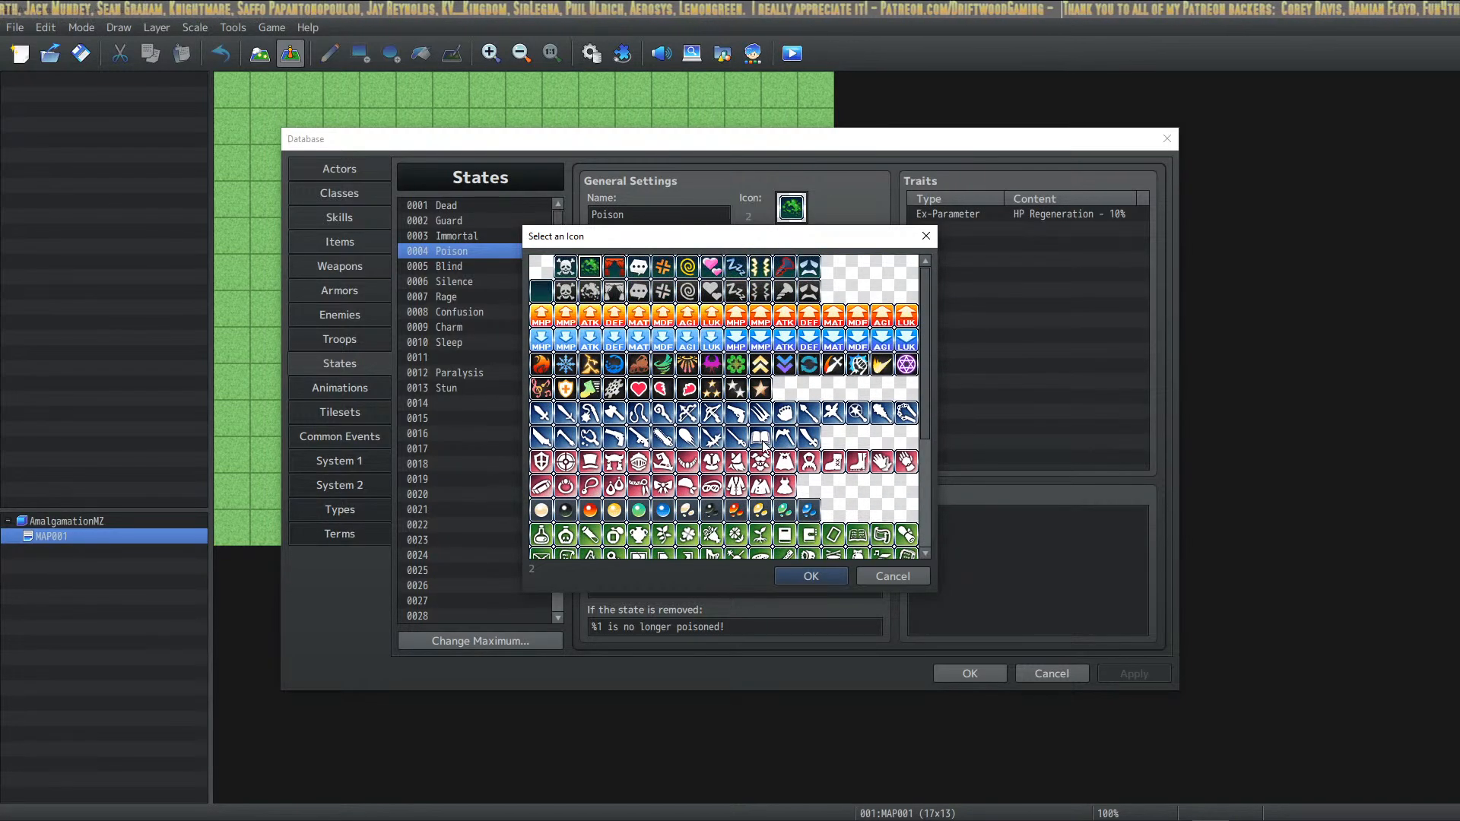
pyautogui.click(902, 577)
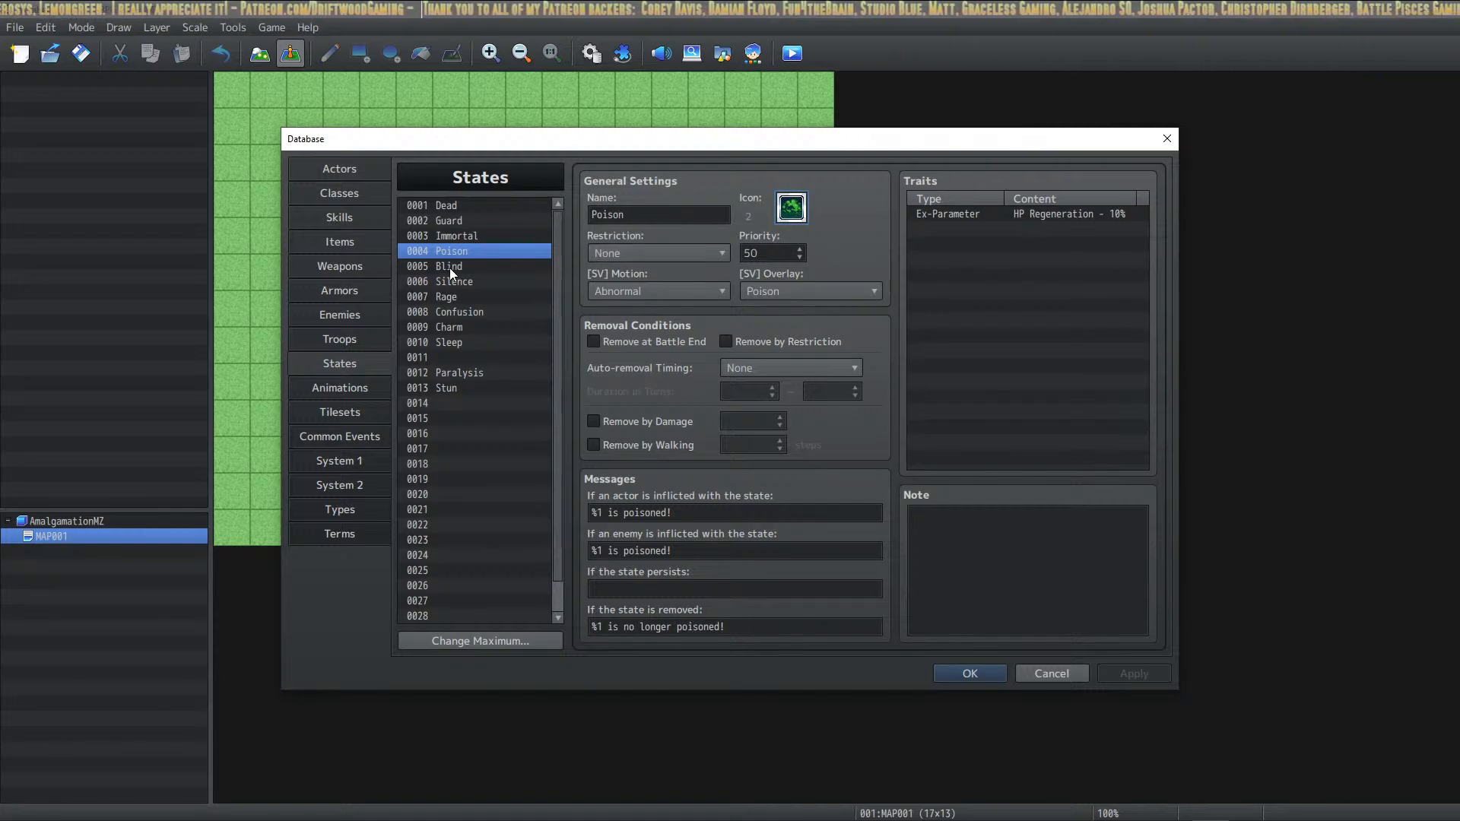
# Examine the settings of the Confusion, Charm, Sleep, Paralysis and Stun states
pyautogui.moveTo(483, 268); pyautogui.dragTo(479, 318)
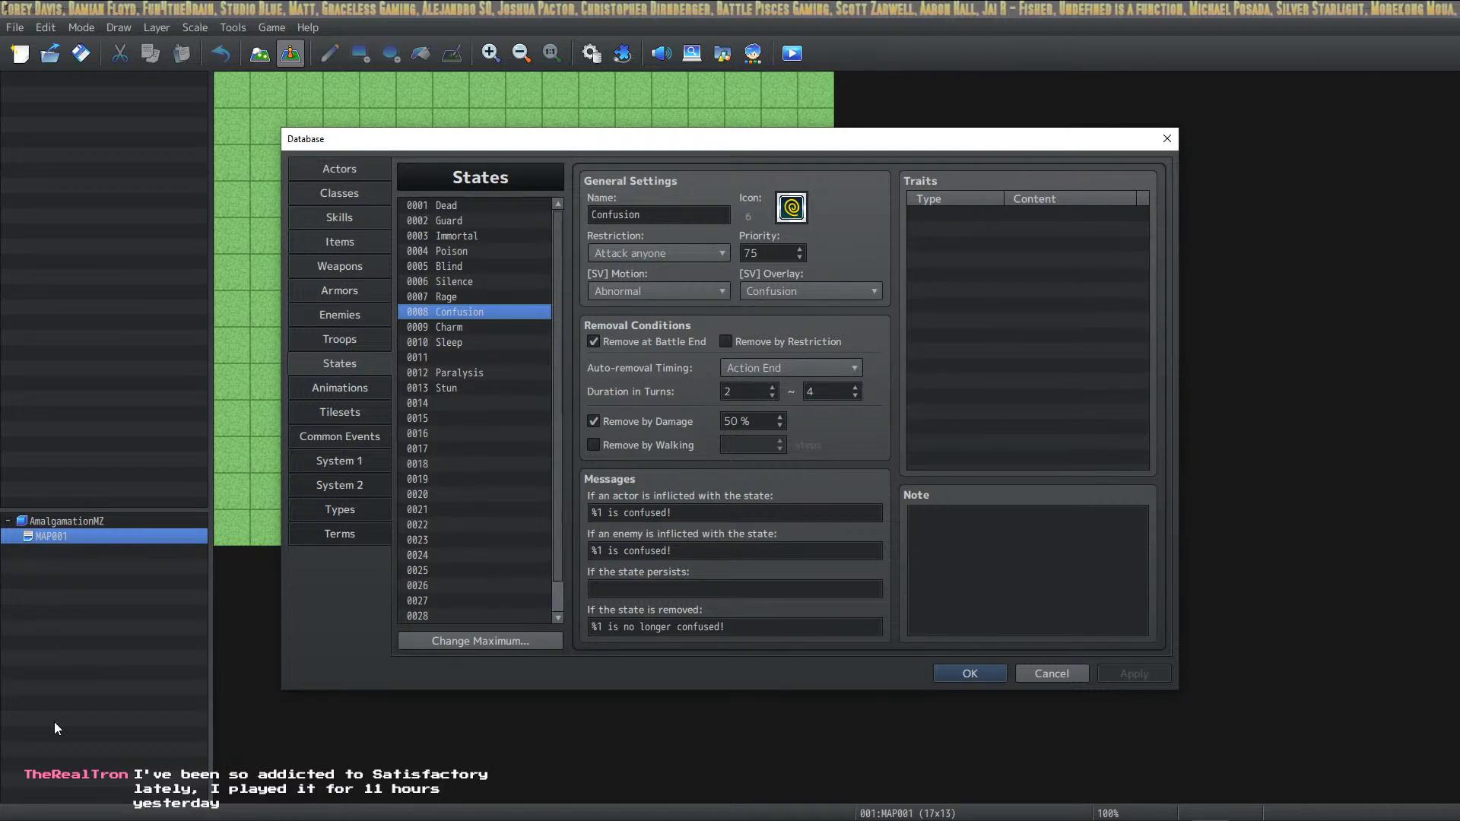
pyautogui.click(456, 327)
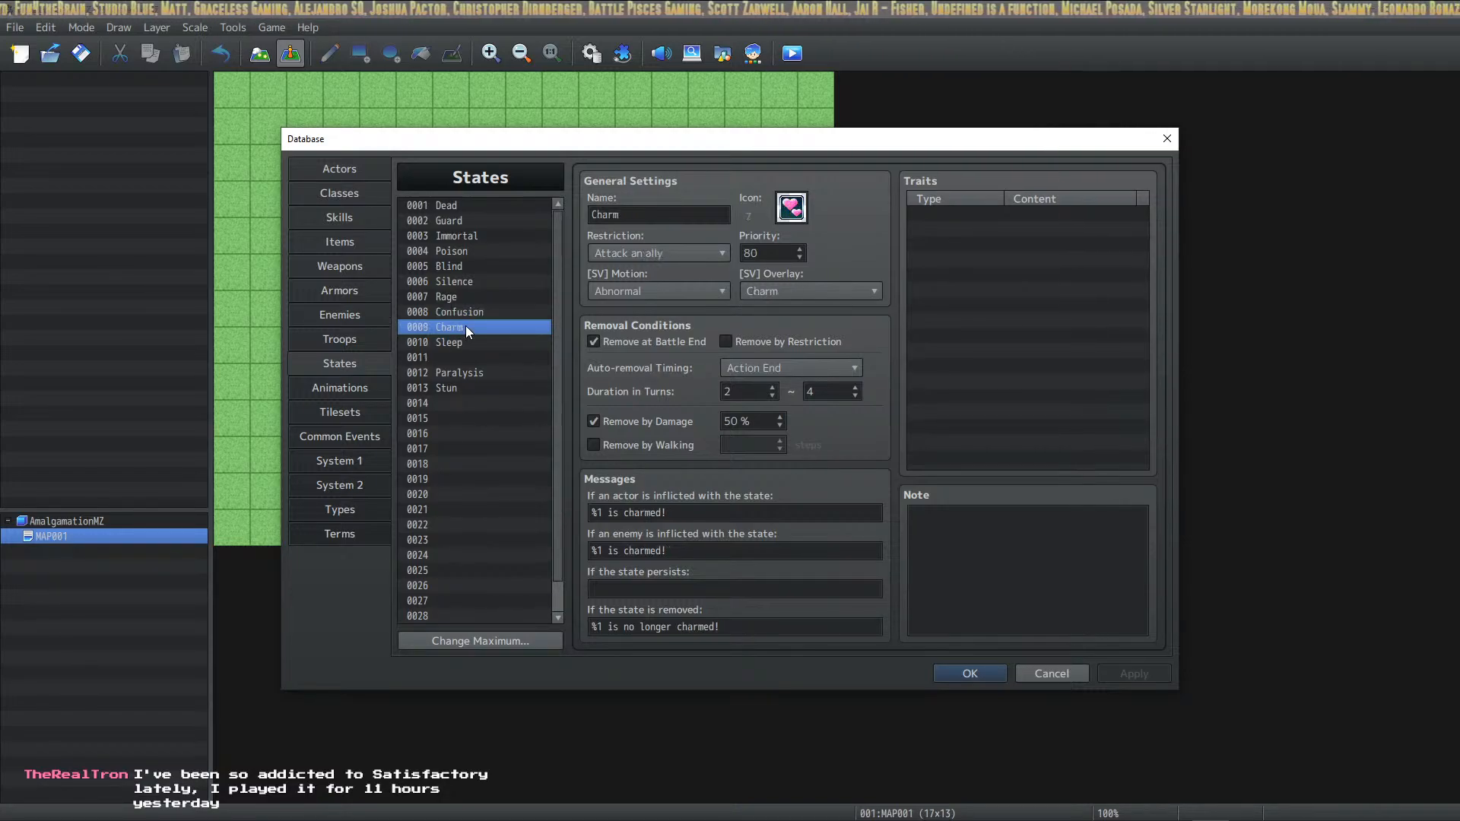
pyautogui.click(462, 343)
pyautogui.click(462, 362)
pyautogui.click(463, 372)
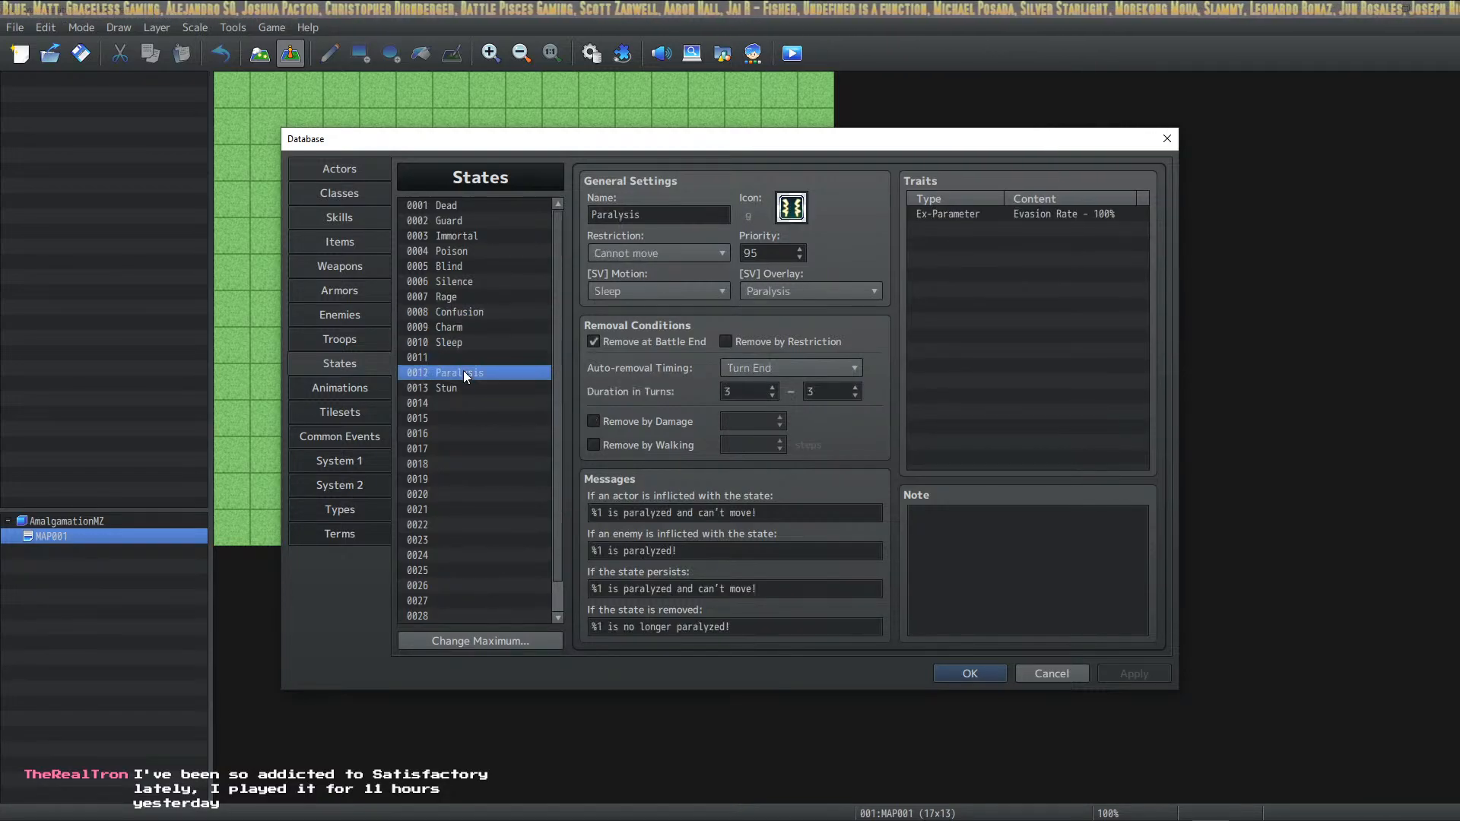
pyautogui.click(450, 385)
# Preview the Hit Physical, Hit Ice and Shoot Special animations, and look at the settings of Light Pillar 2 and Radiation
pyautogui.click(346, 389)
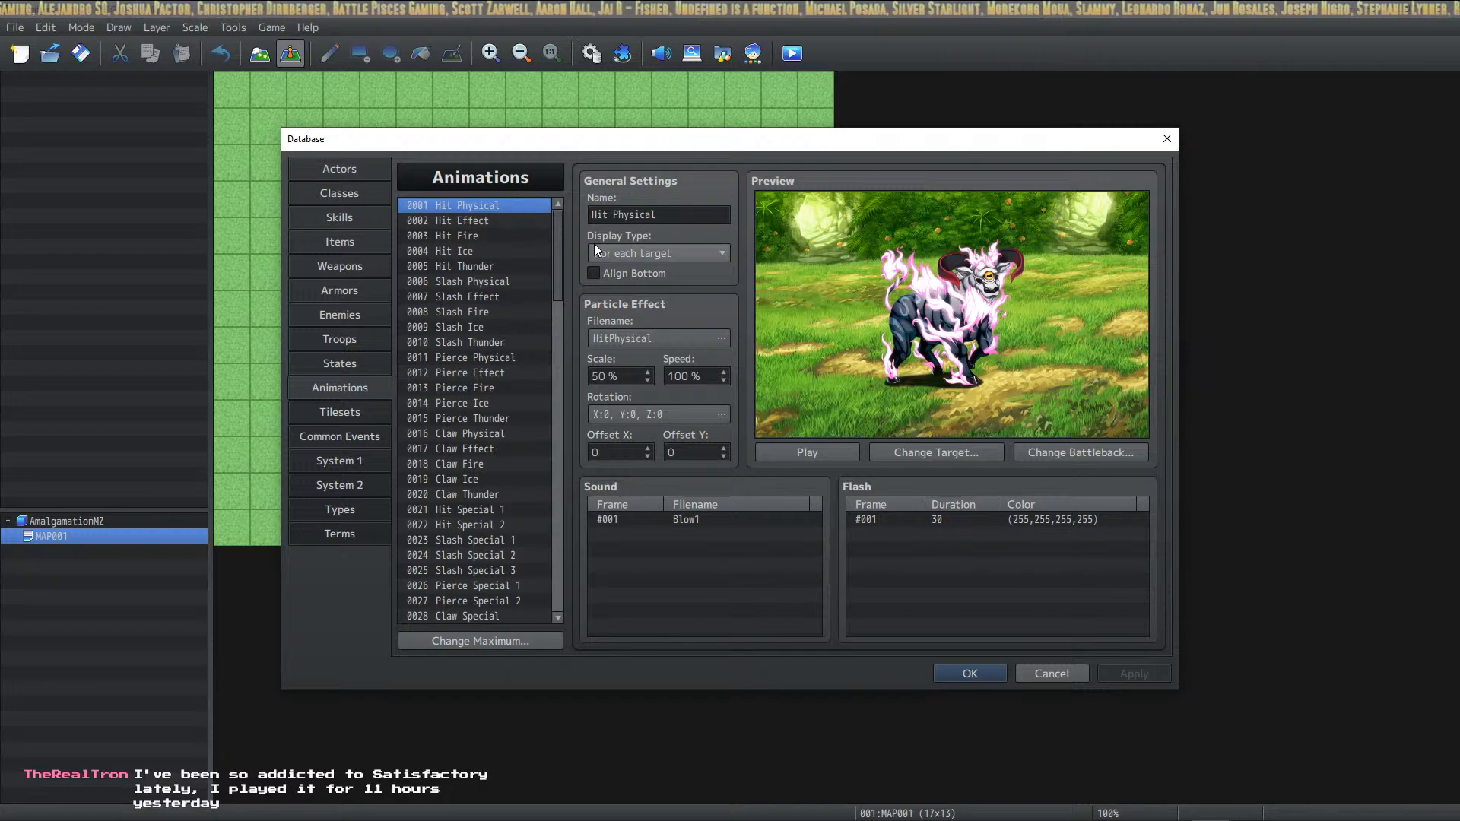
pyautogui.click(815, 452)
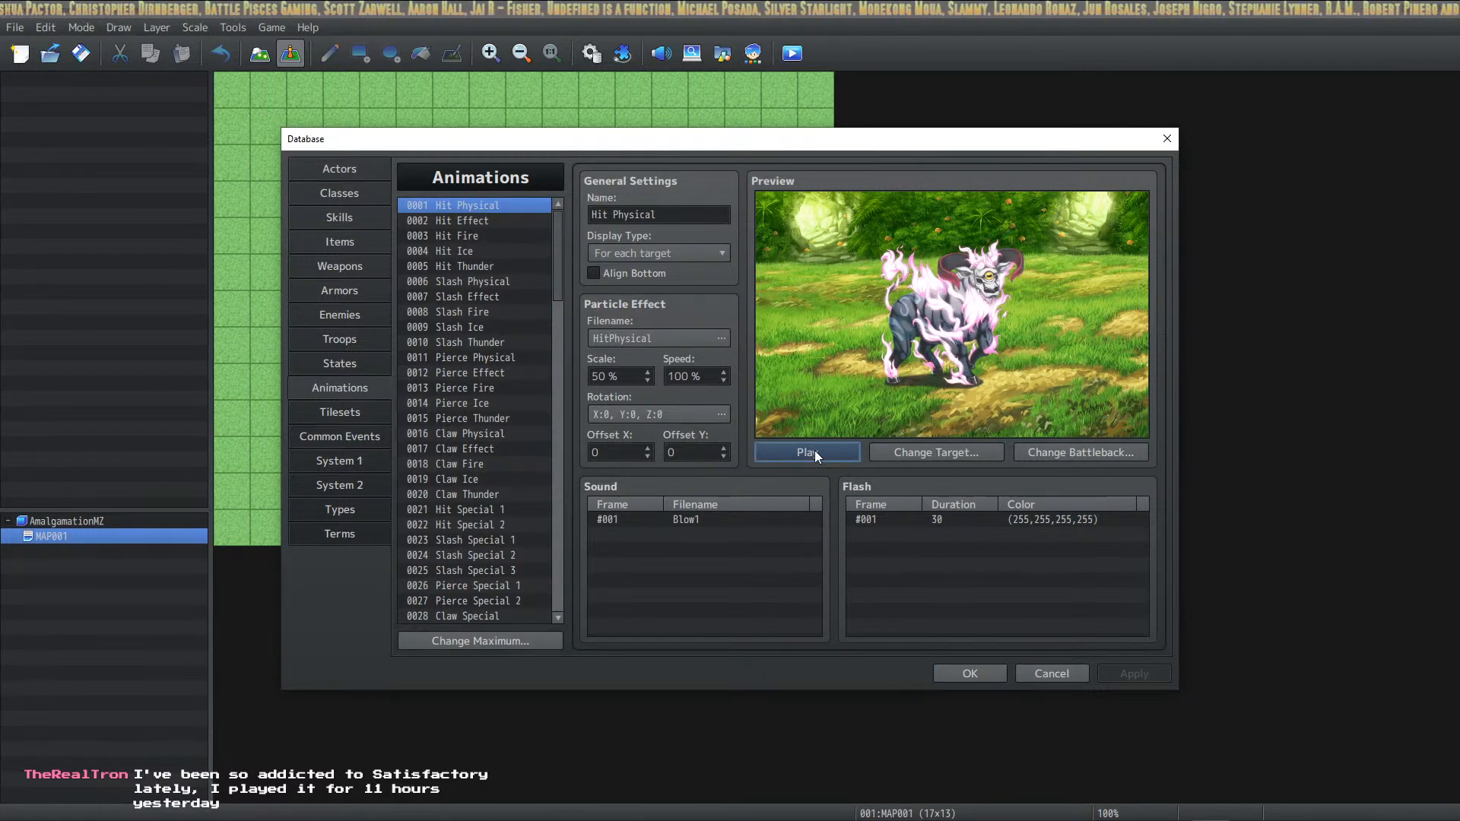
pyautogui.click(495, 248)
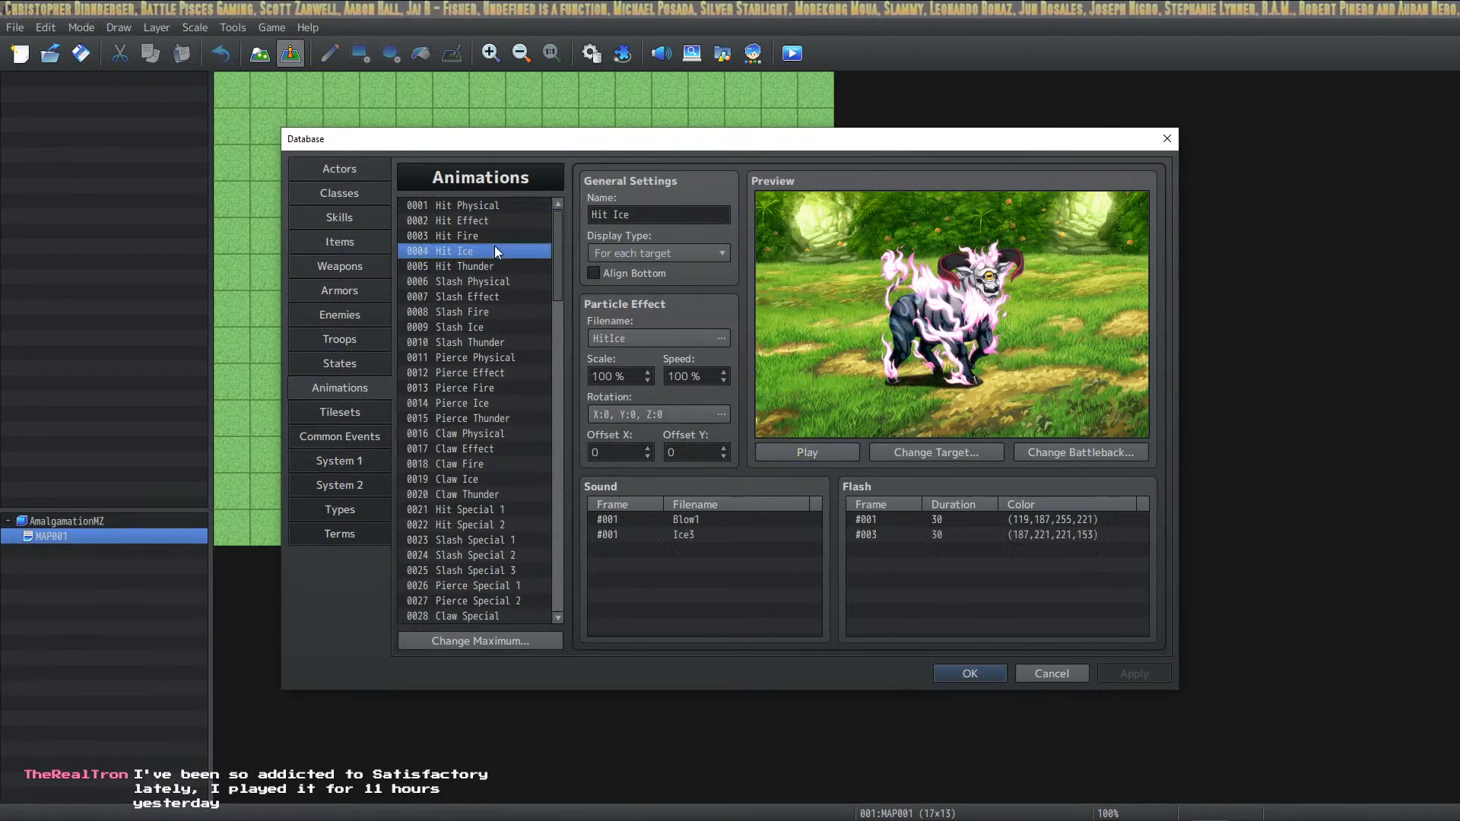
pyautogui.click(829, 446)
pyautogui.moveTo(555, 268); pyautogui.dragTo(562, 623)
pyautogui.click(472, 524)
pyautogui.click(828, 444)
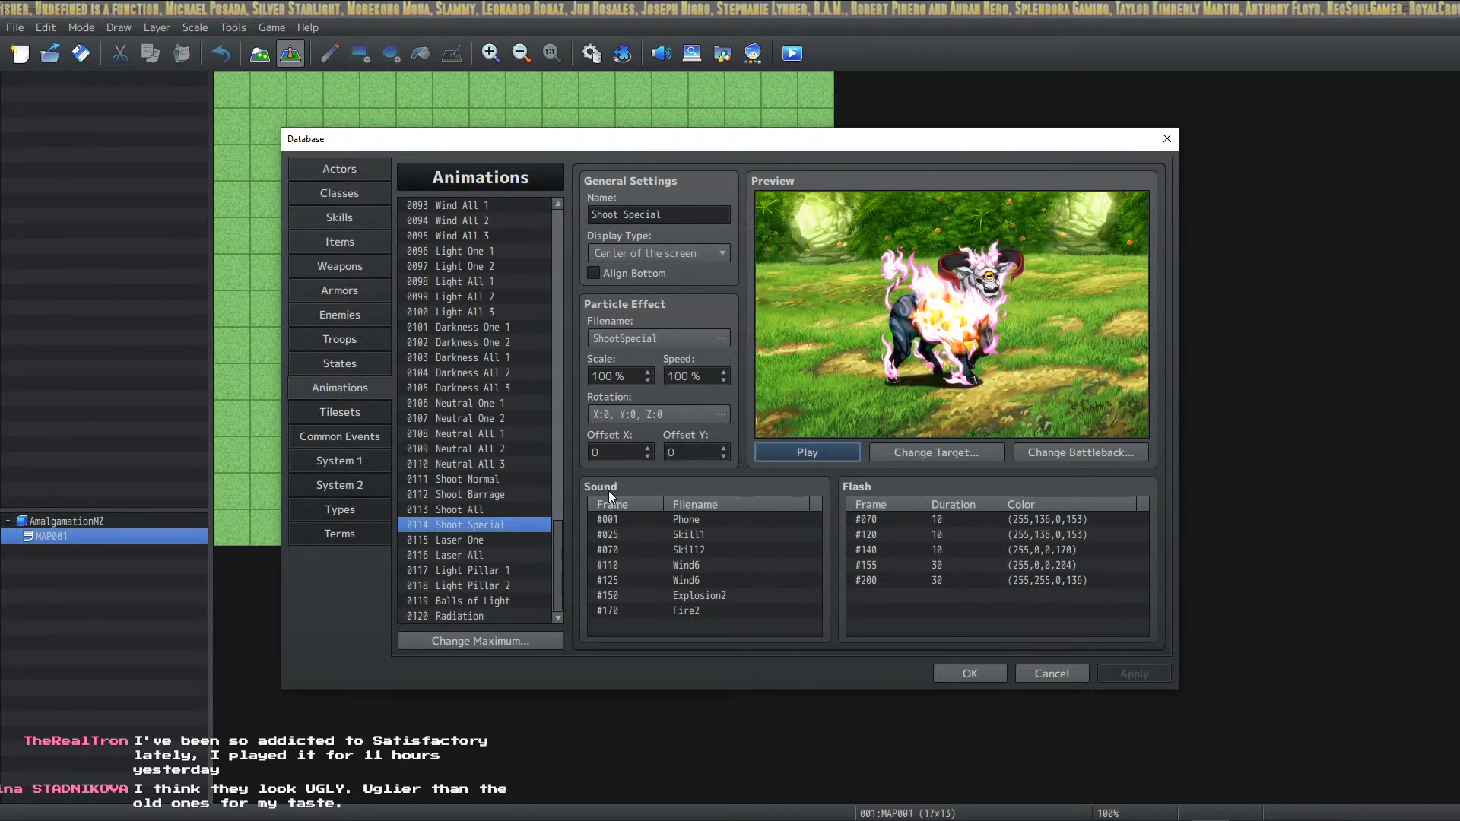
pyautogui.click(521, 584)
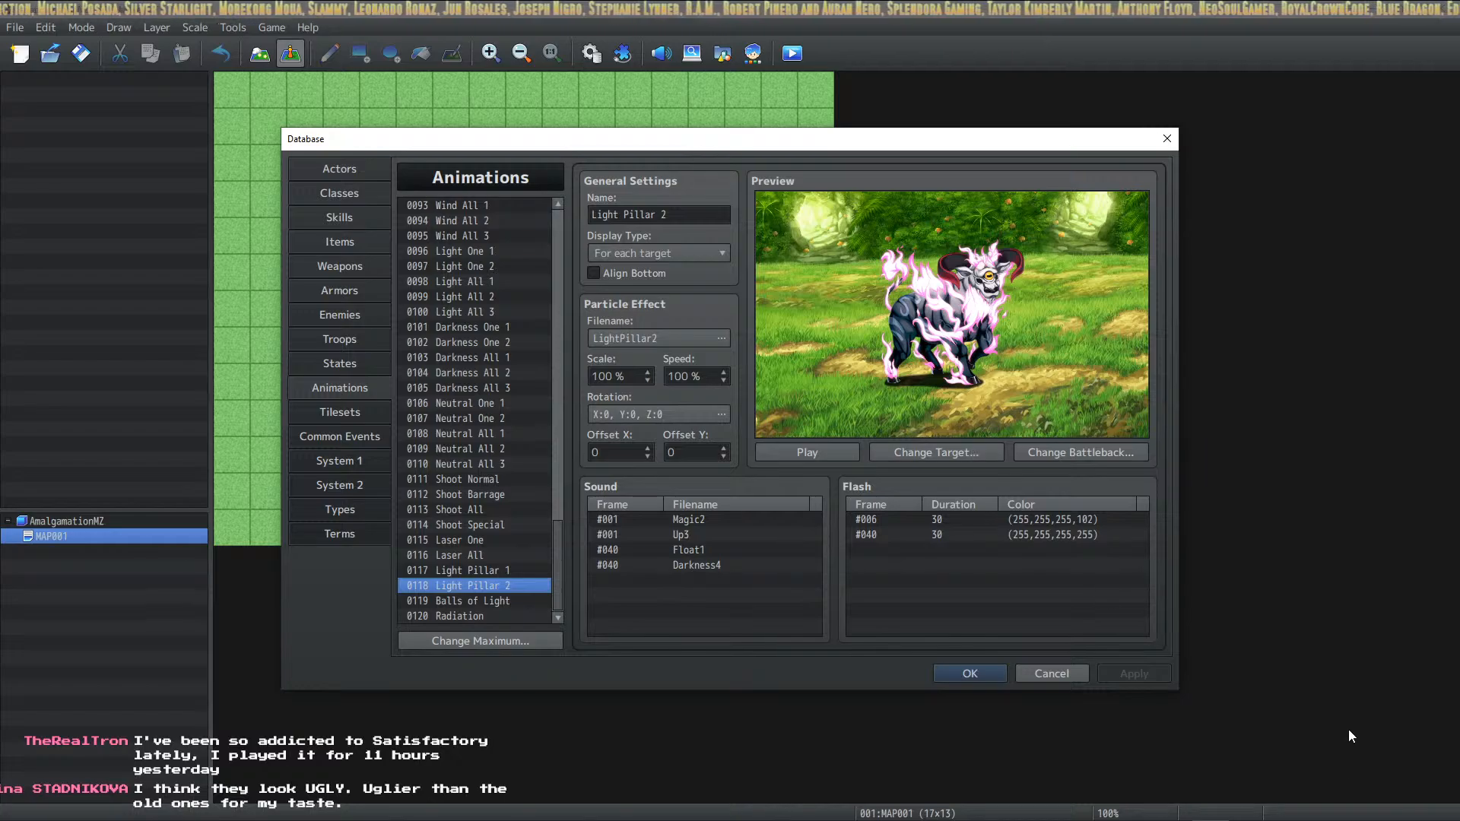
pyautogui.click(500, 613)
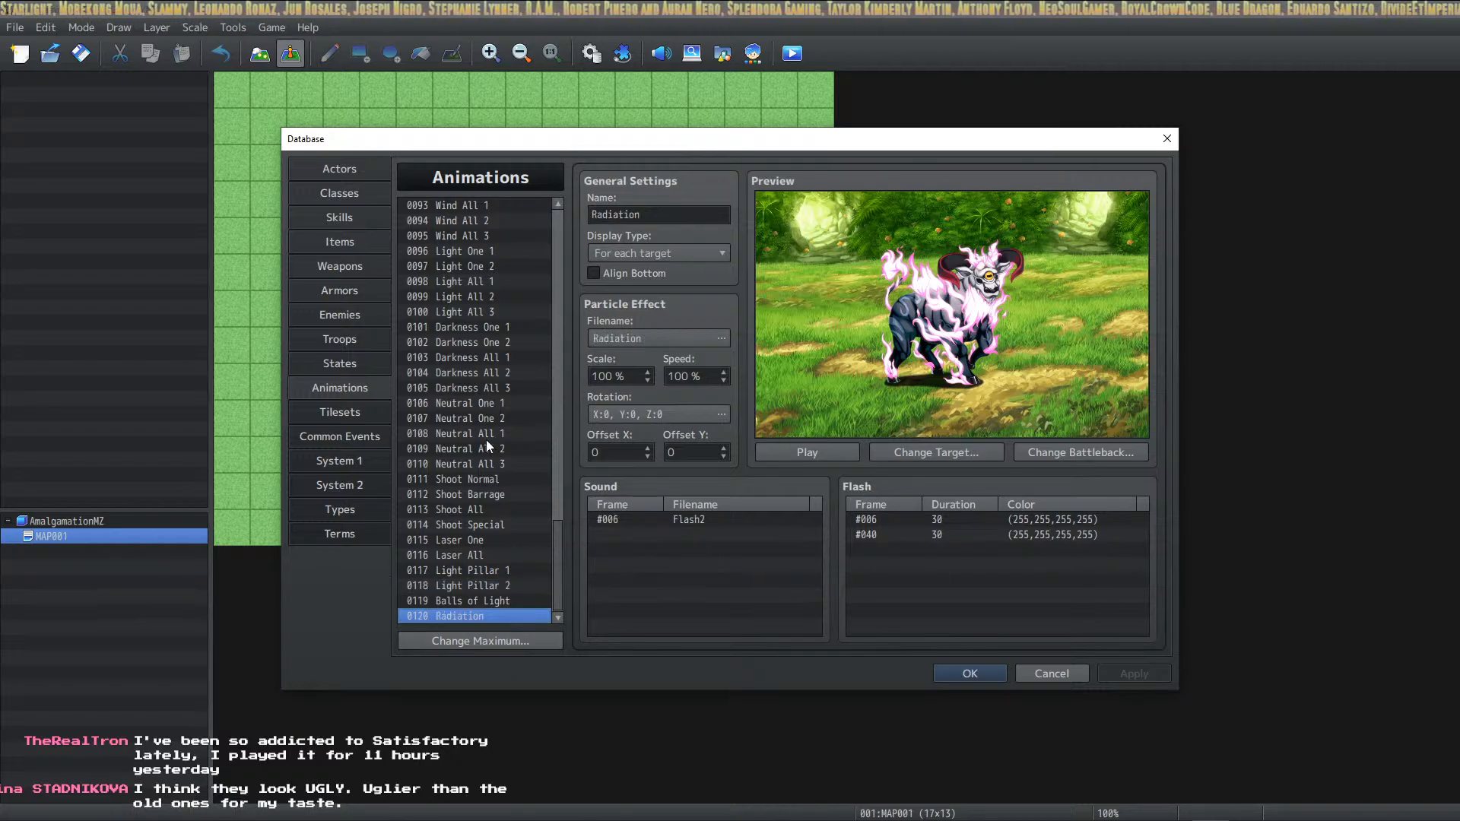
# Set the maximum number of animations to 150 and select the empty entry 0121
pyautogui.click(467, 642)
pyautogui.write('150')
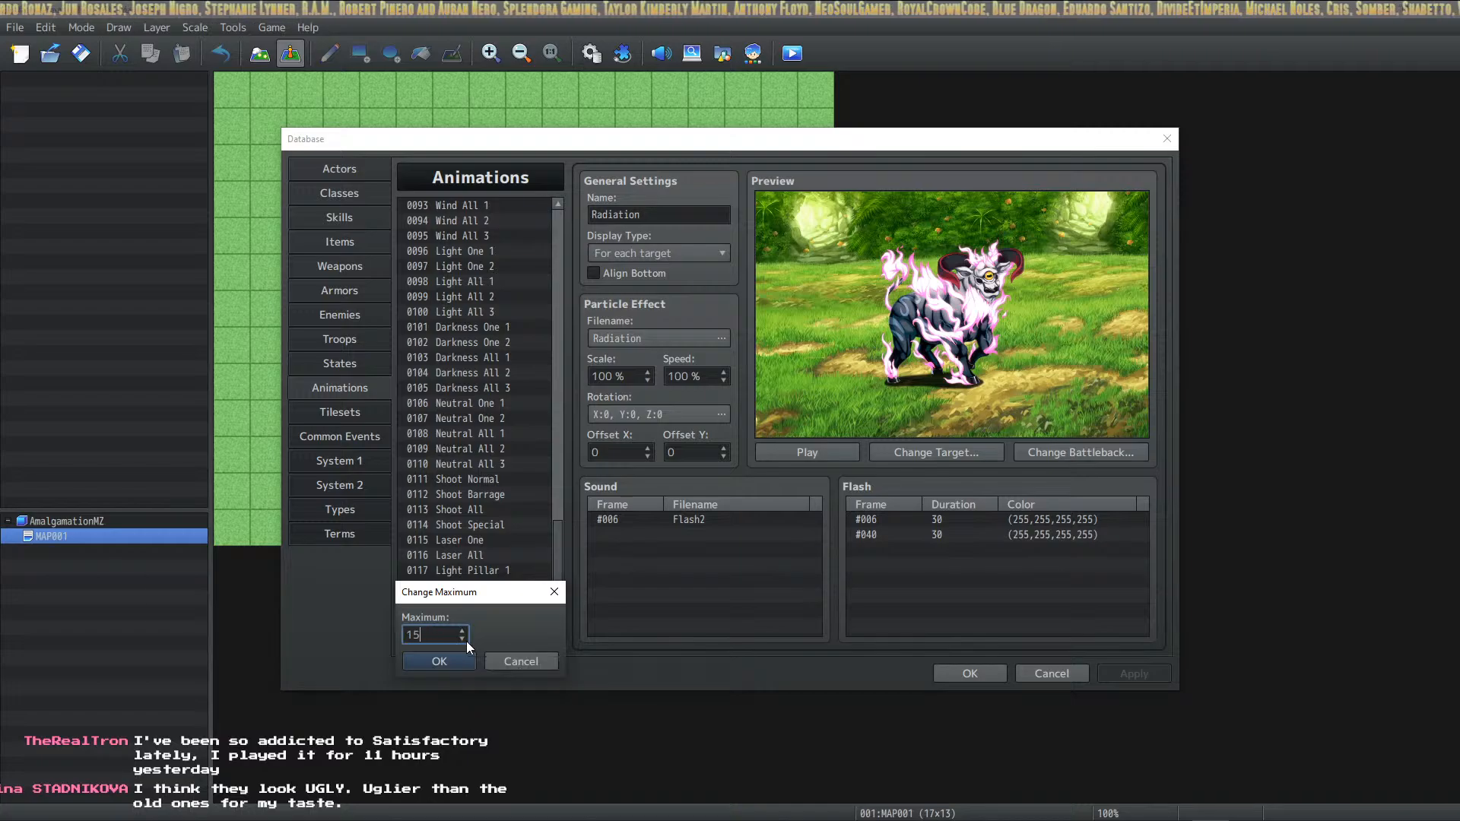
pyautogui.press('Return')
pyautogui.scroll(-2, 494, 563)
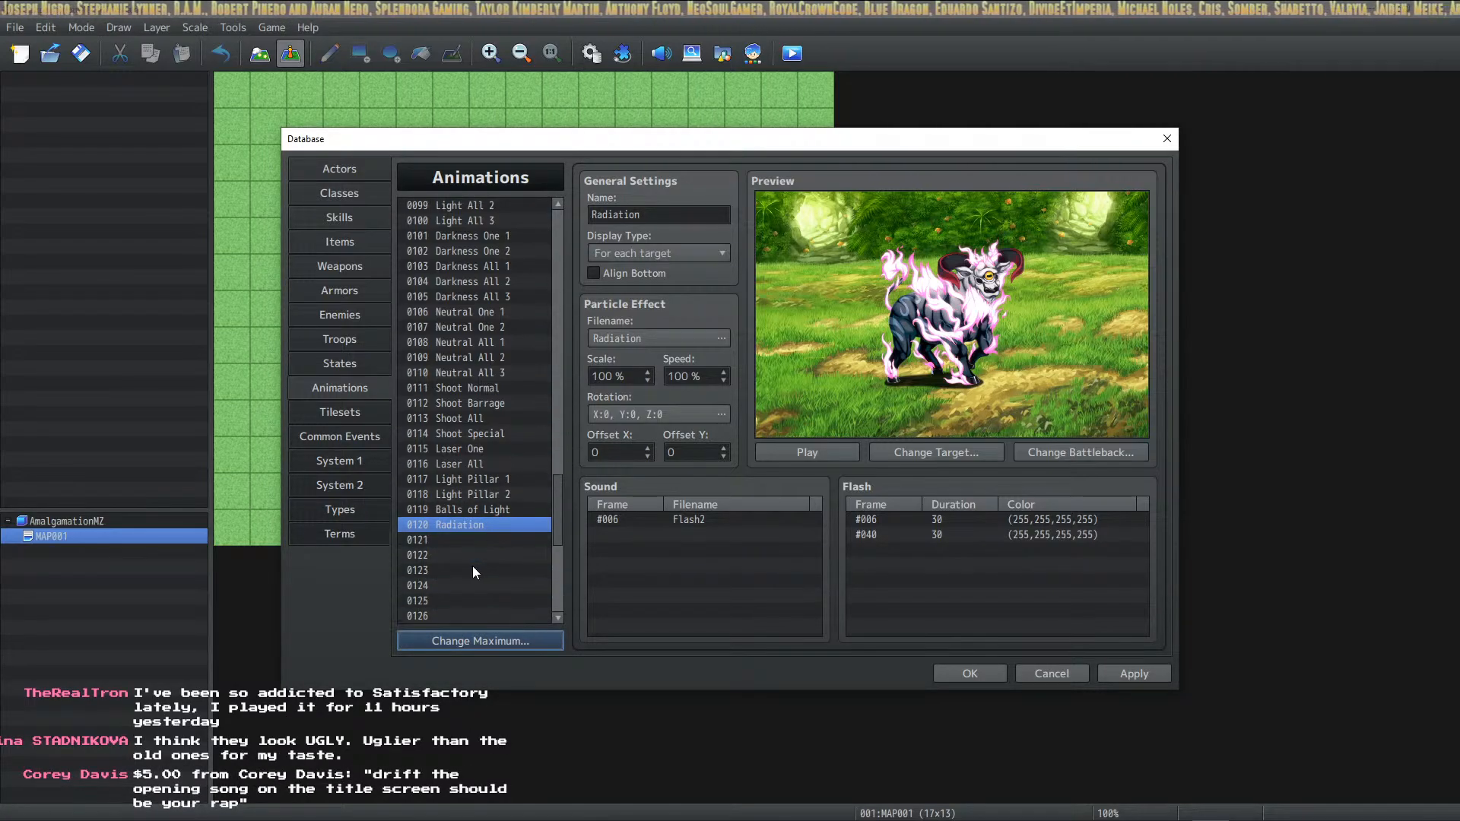
pyautogui.click(473, 539)
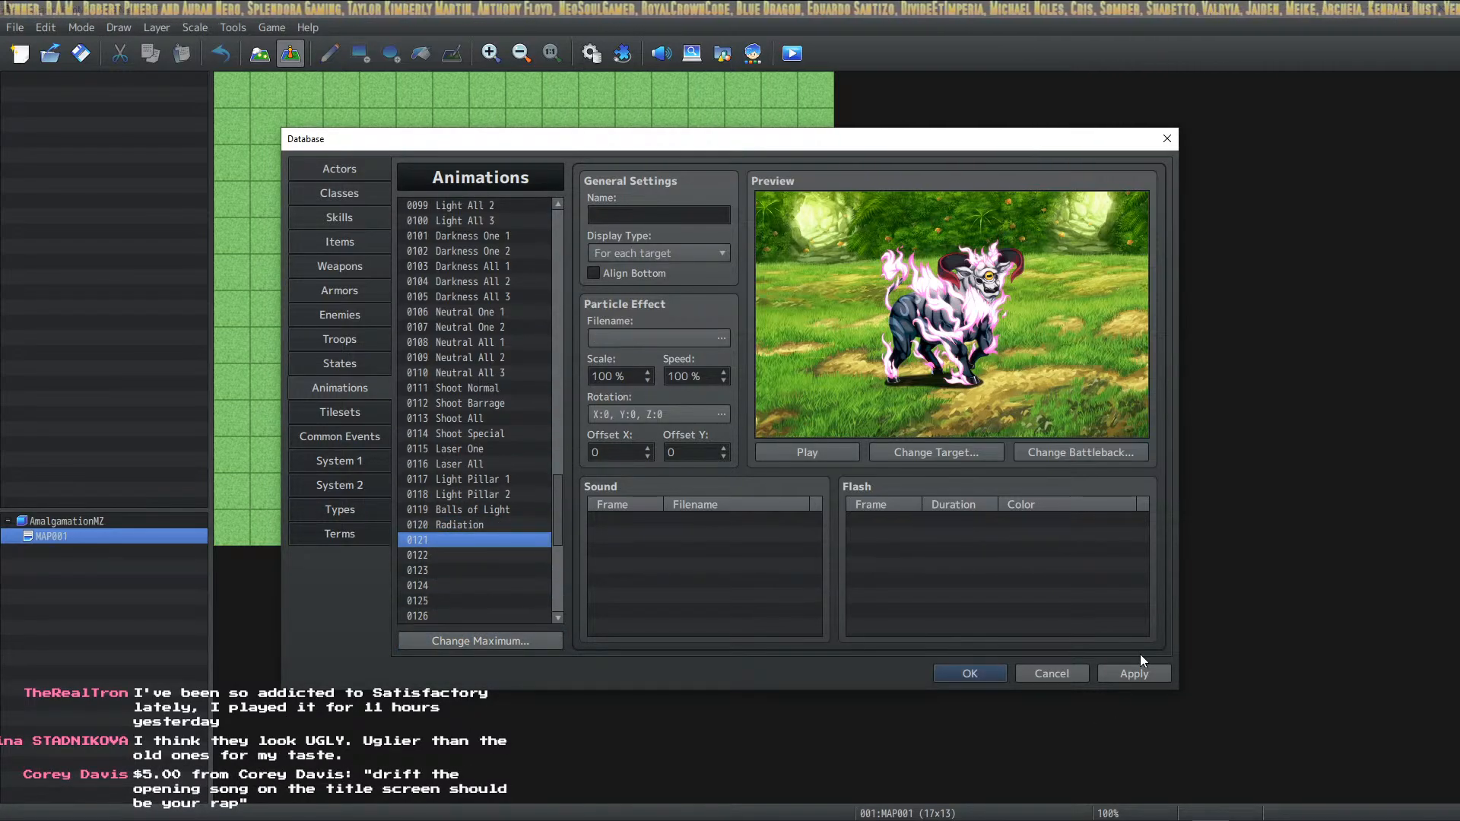
# Apply the new animation maximum, name animation 0121 "-Custom-", and apply that change as well
pyautogui.click(1139, 675)
pyautogui.click(648, 218)
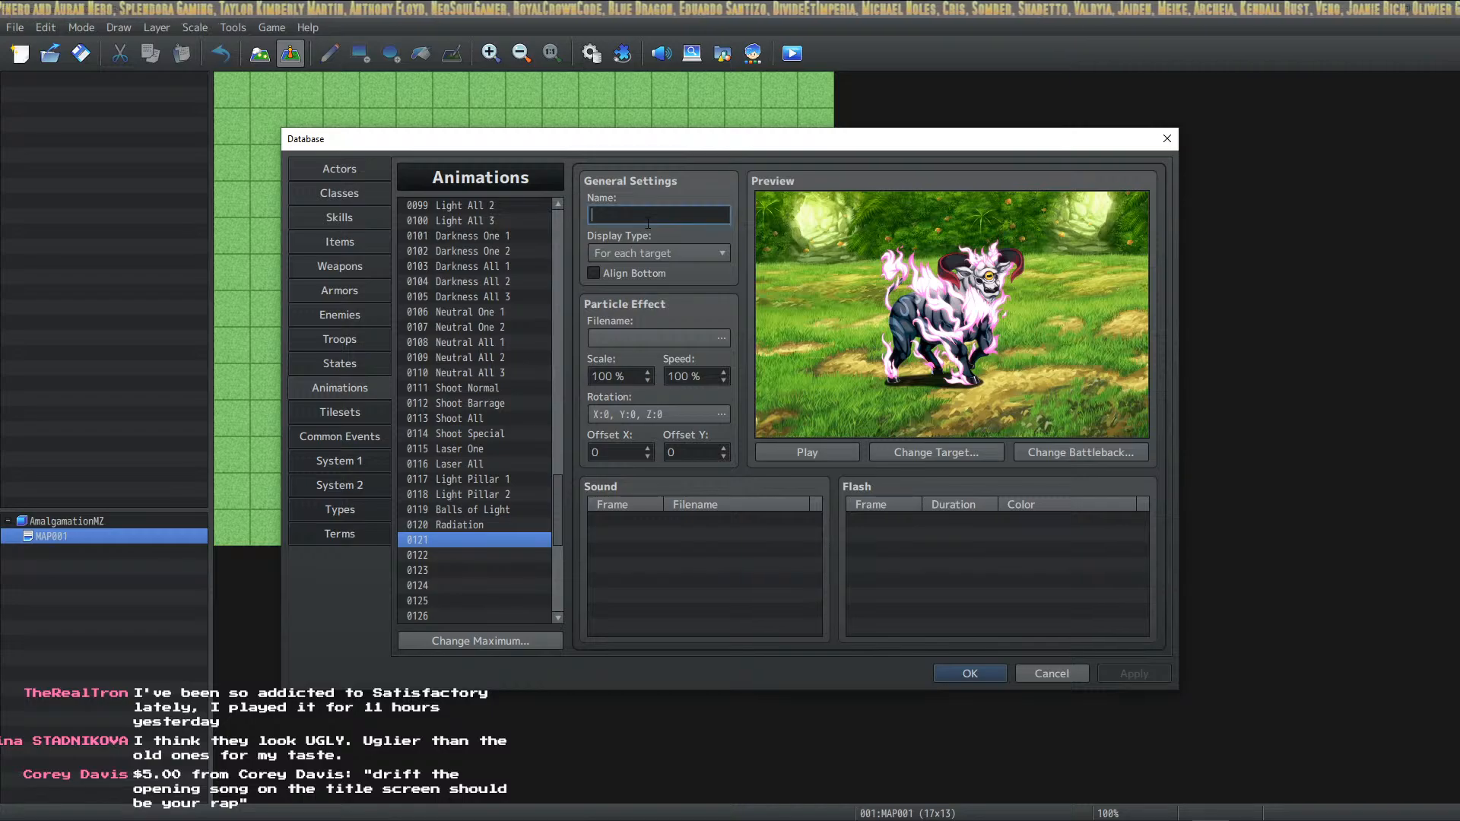
pyautogui.write('-Custom0')
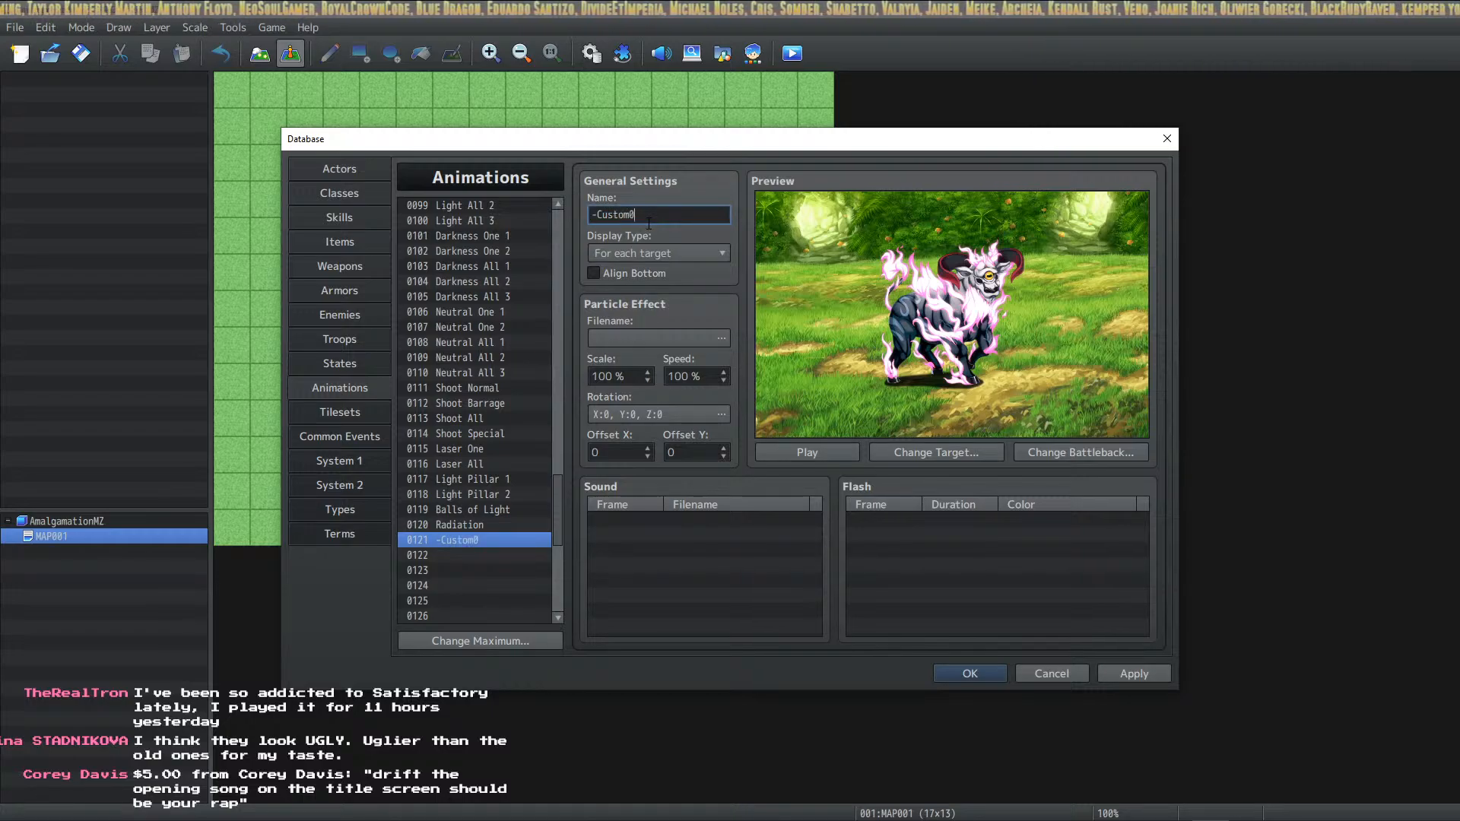
pyautogui.press('BackSpace')
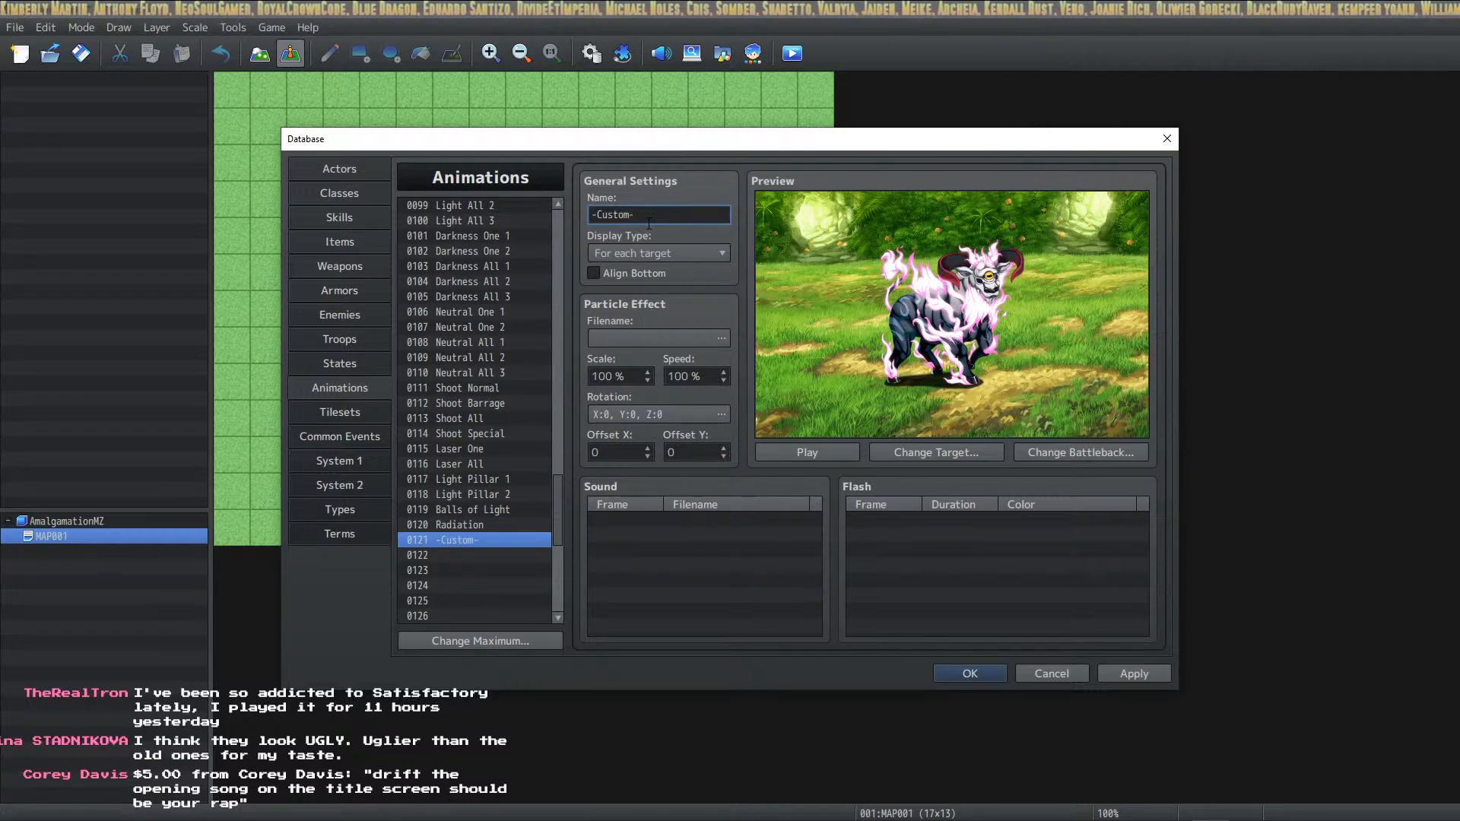
pyautogui.click(1148, 674)
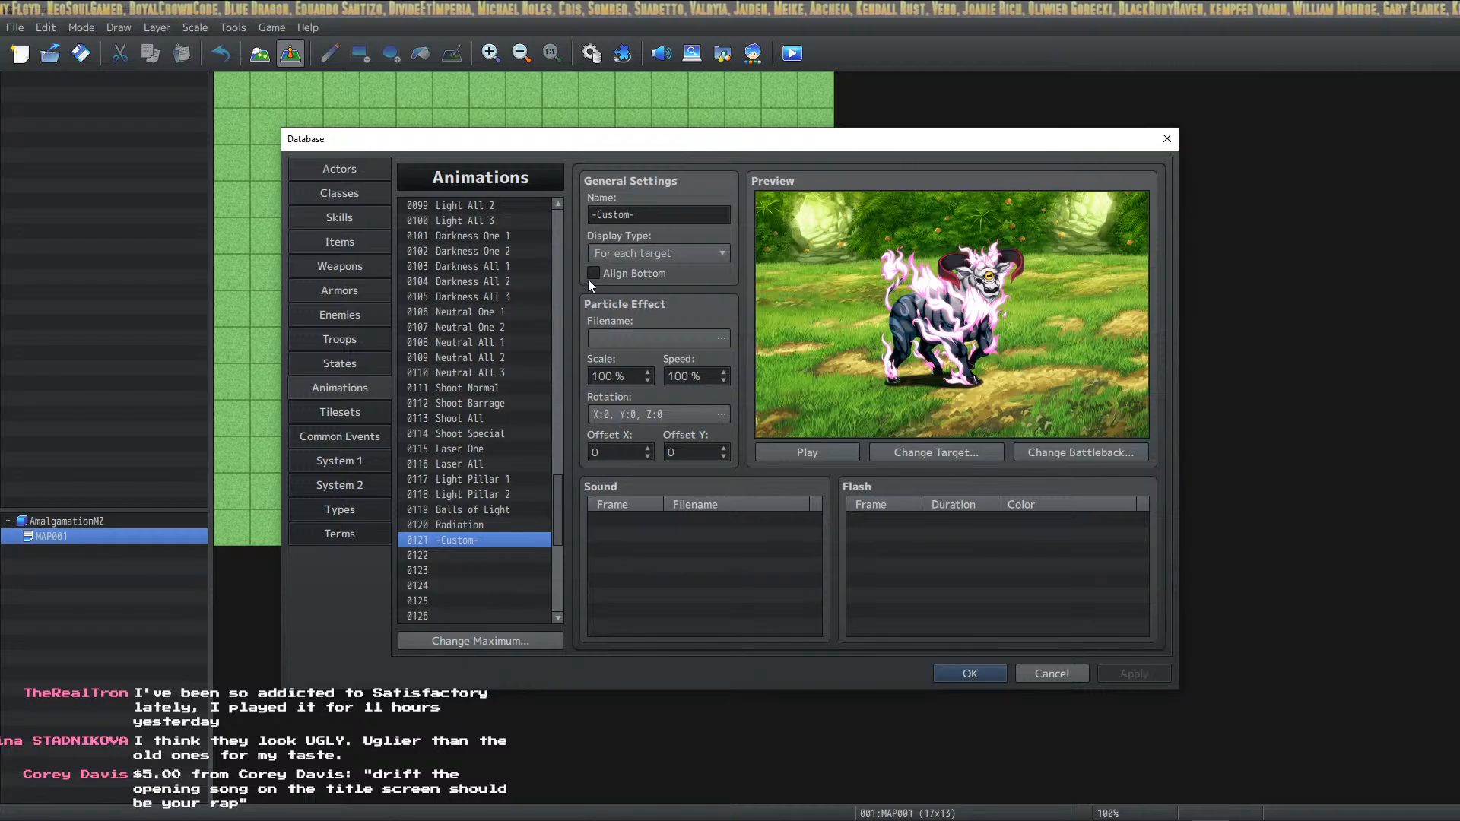
pyautogui.click(474, 556)
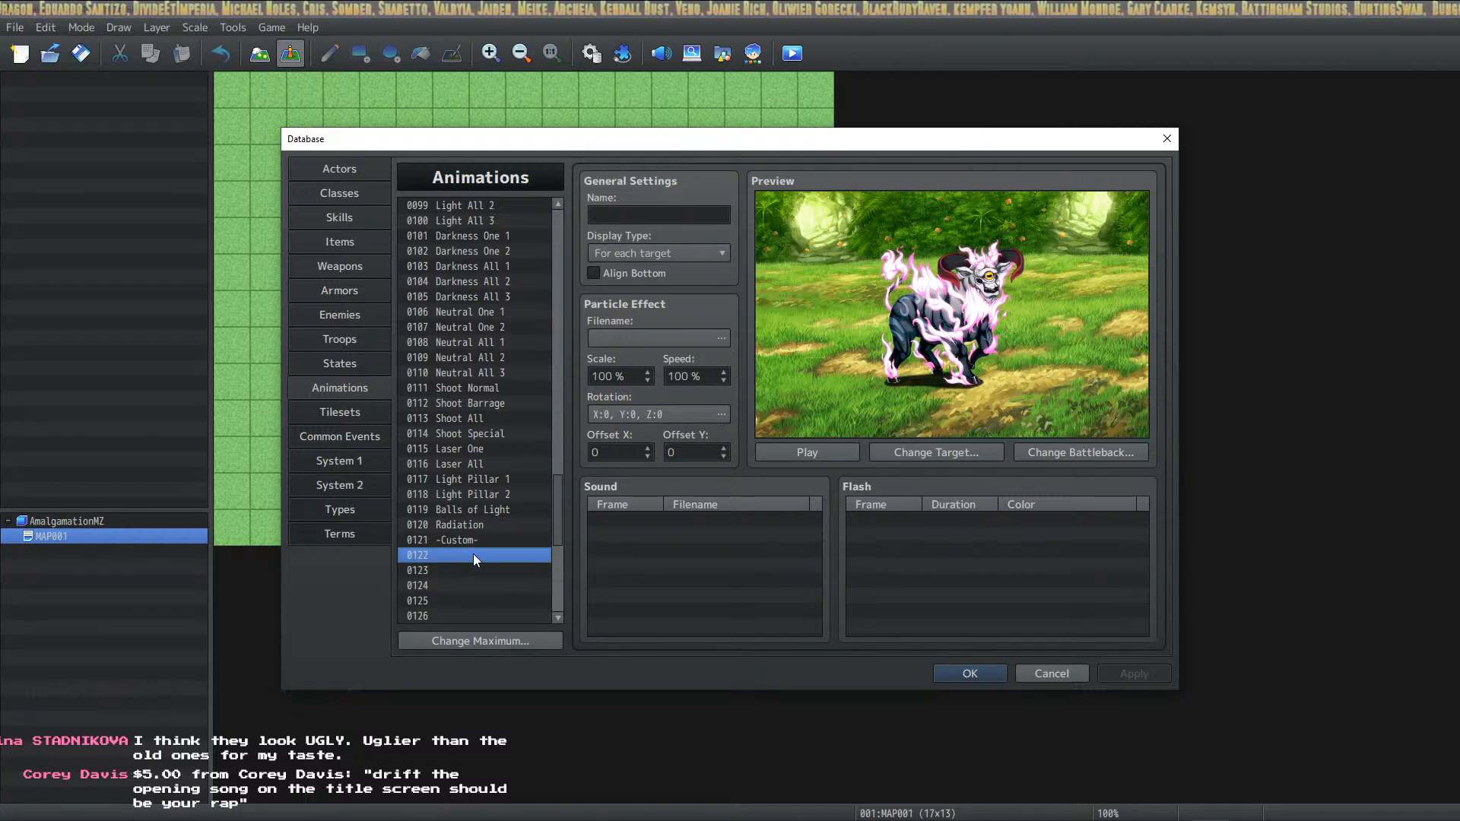
pyautogui.scroll(-5, 504, 410)
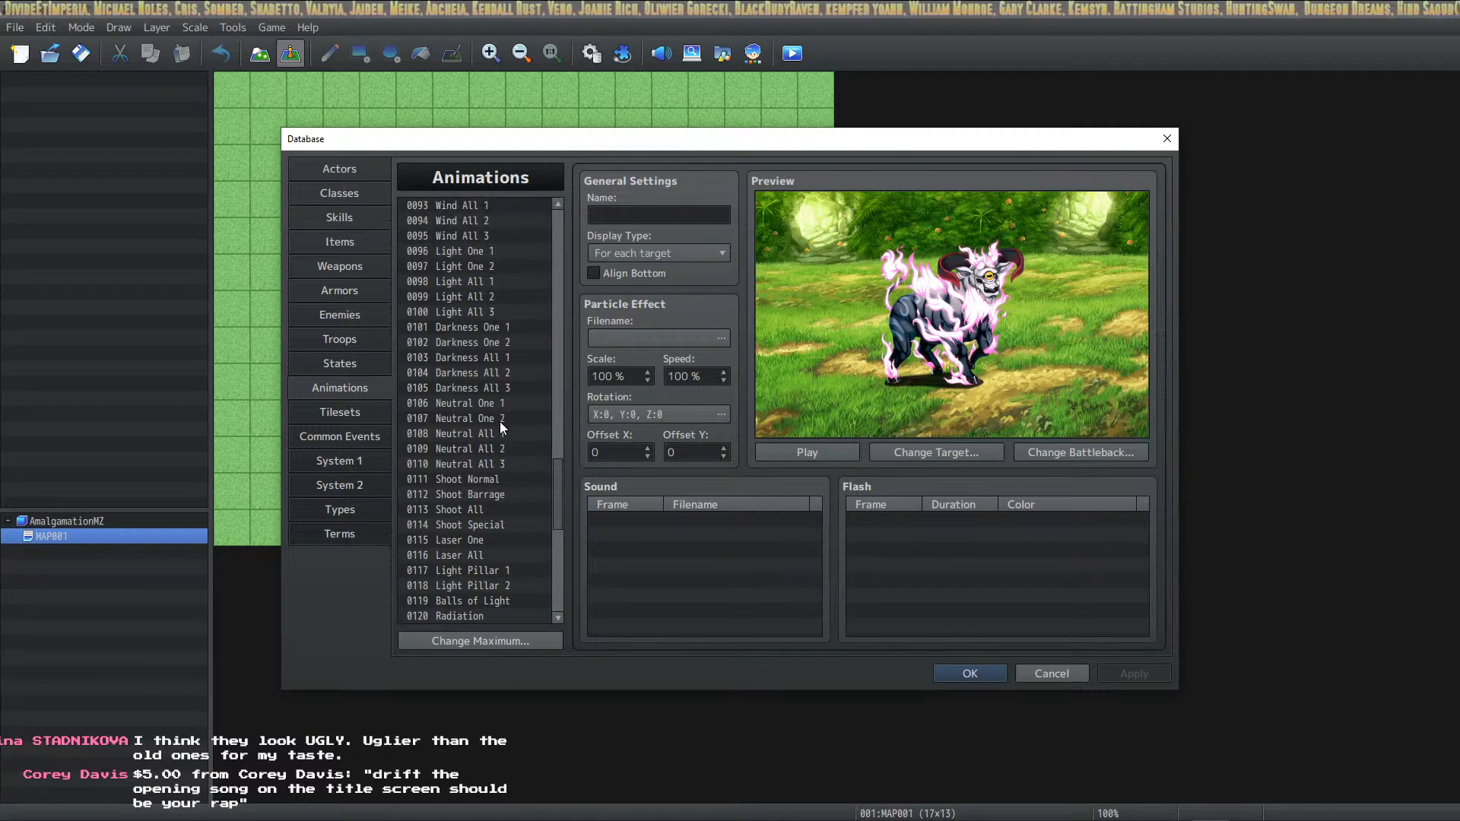
pyautogui.scroll(-3, 502, 429)
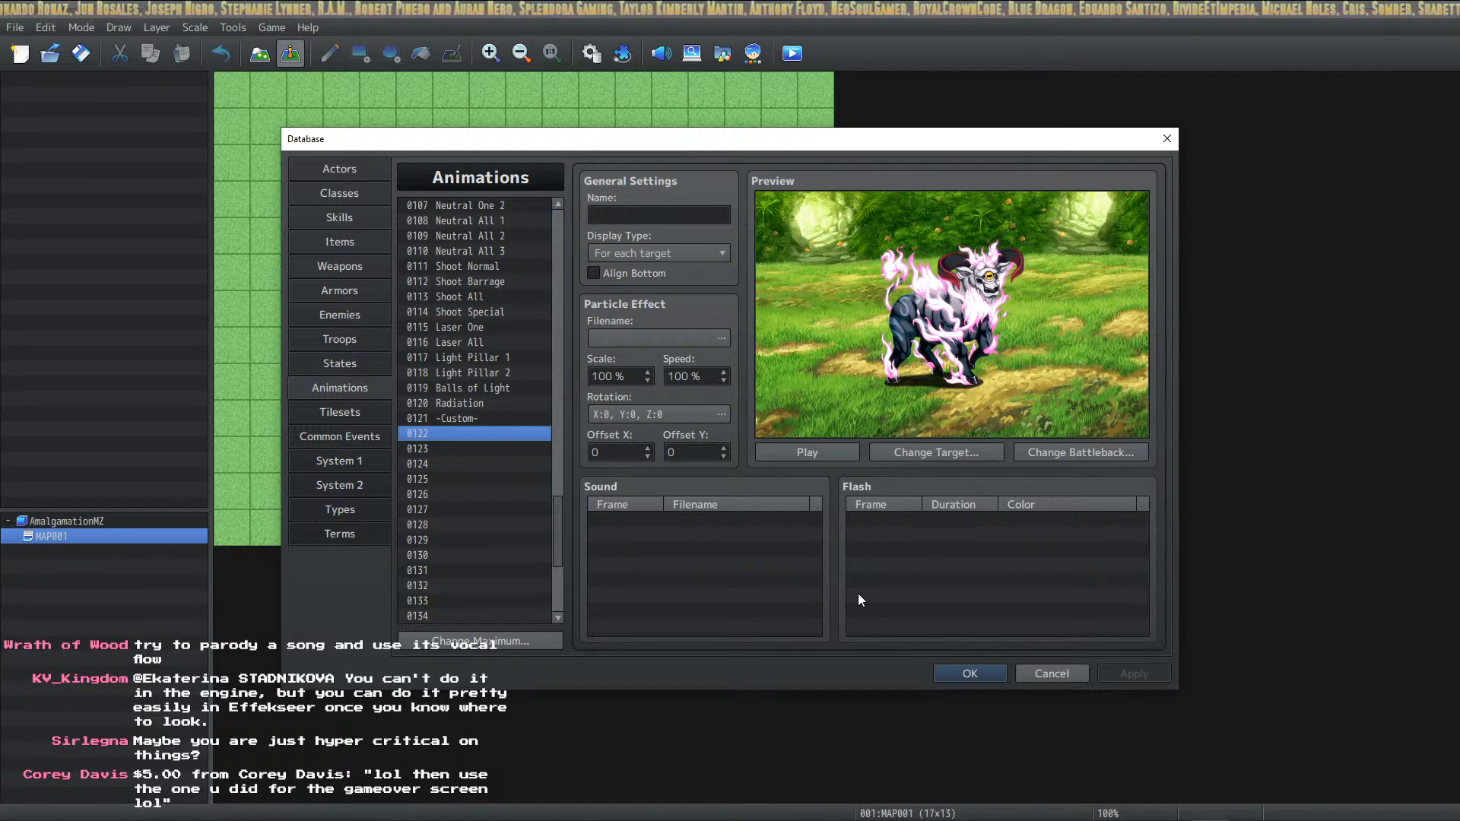
pyautogui.click(641, 521)
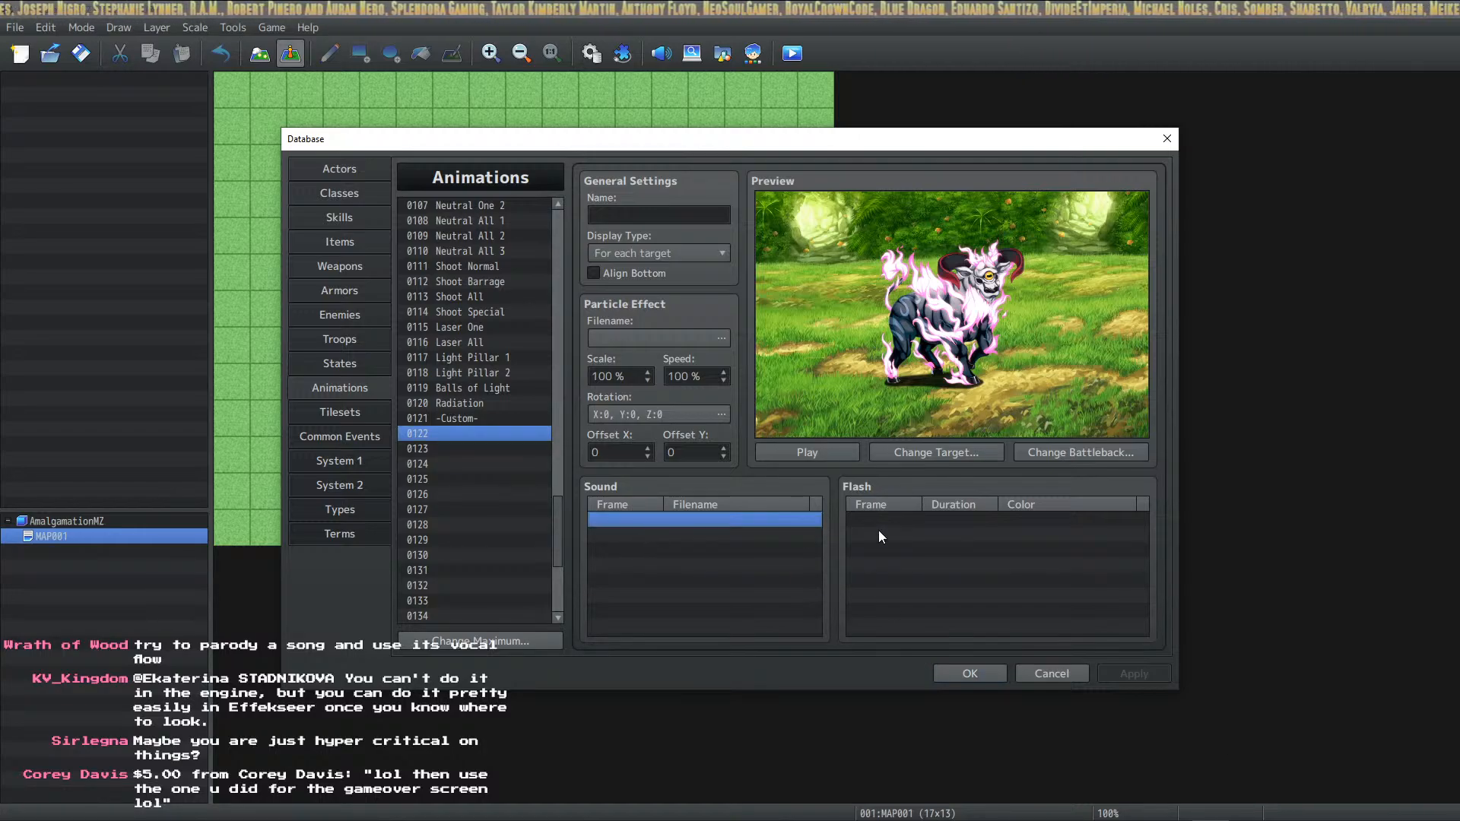
pyautogui.click(879, 531)
pyautogui.click(655, 550)
pyautogui.click(509, 437)
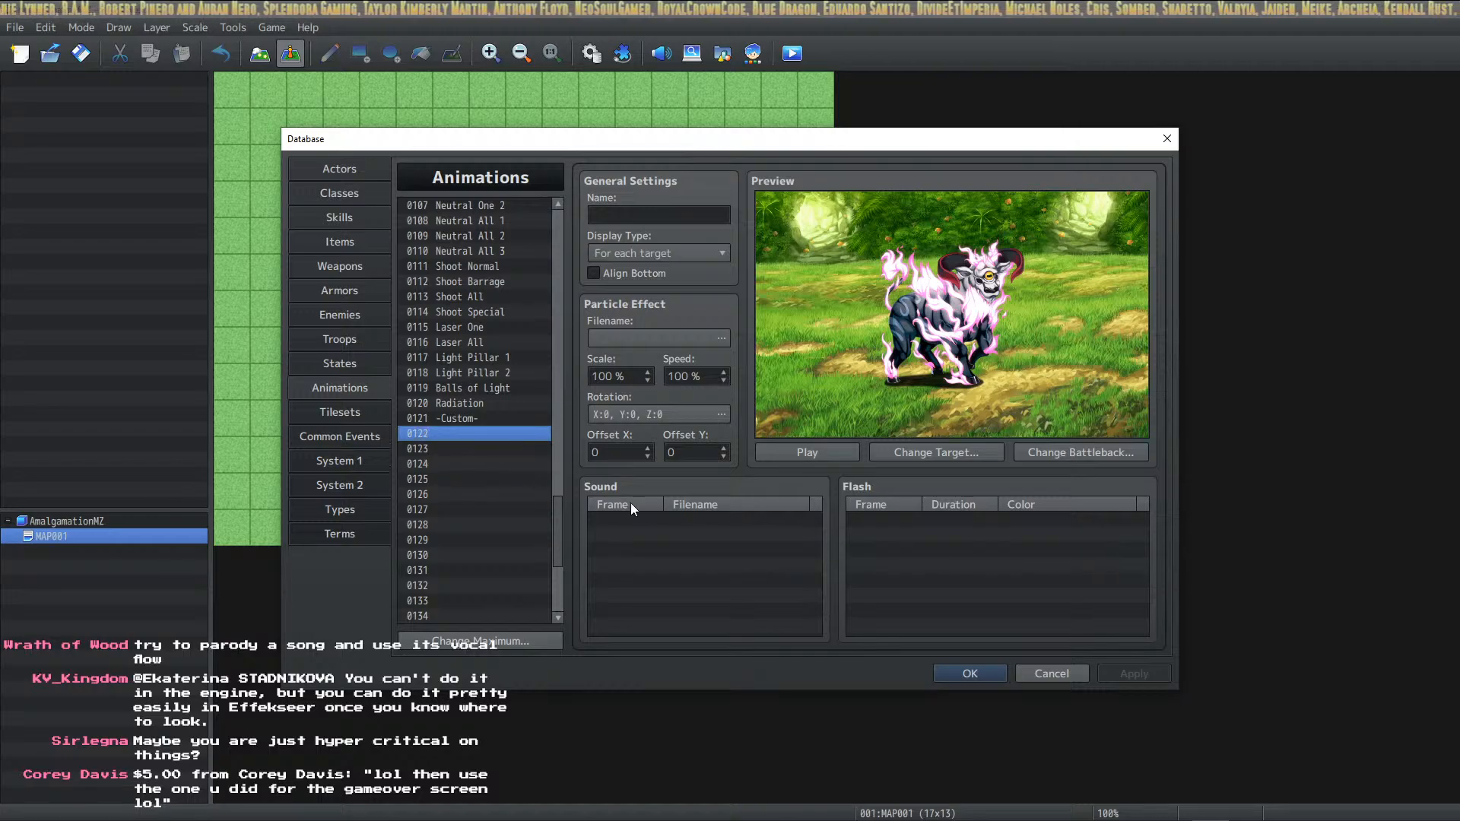
pyautogui.click(669, 519)
pyautogui.click(922, 518)
pyautogui.moveTo(741, 510); pyautogui.dragTo(620, 511)
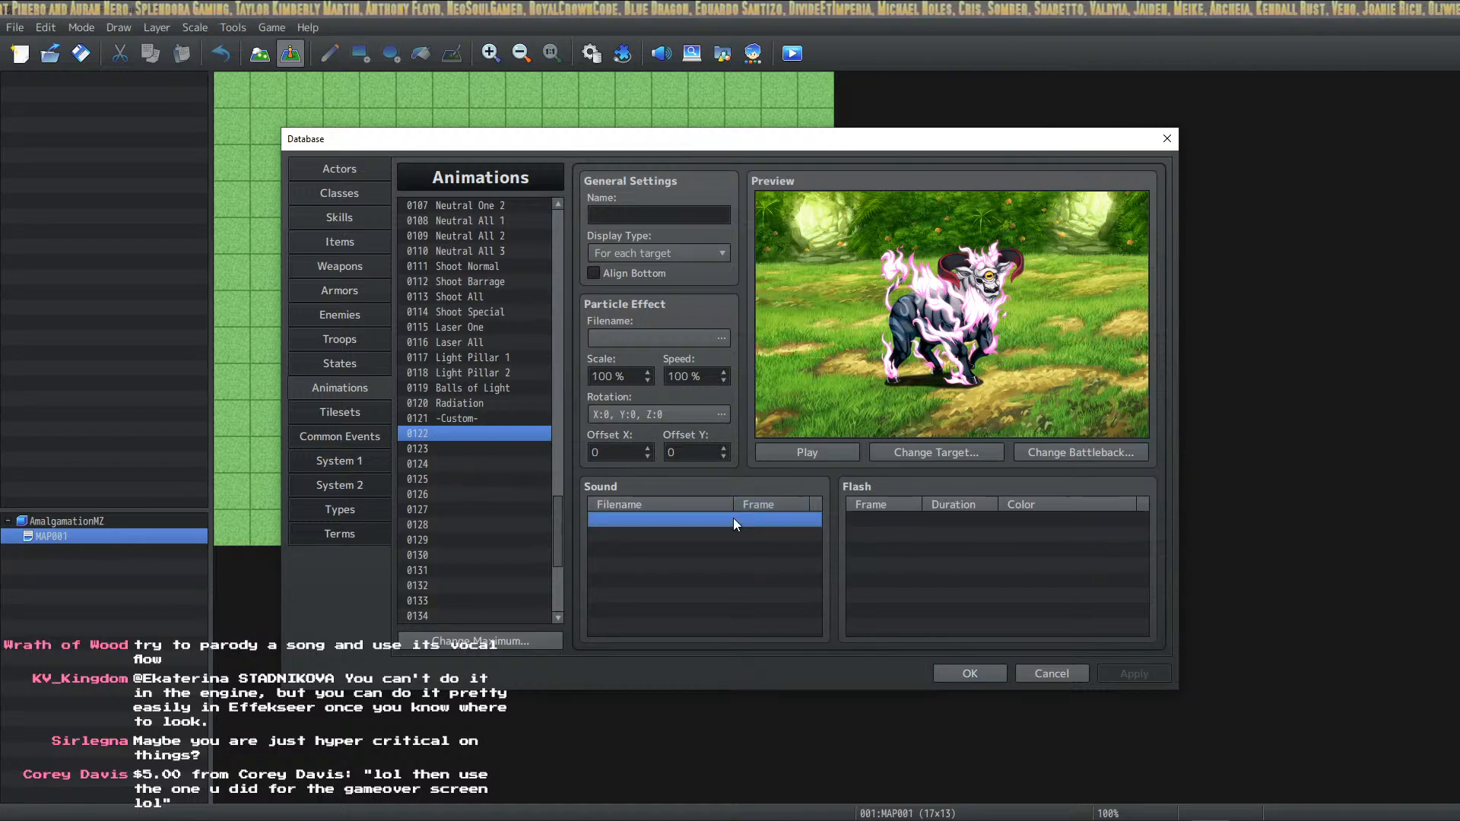
pyautogui.moveTo(768, 502); pyautogui.dragTo(687, 502)
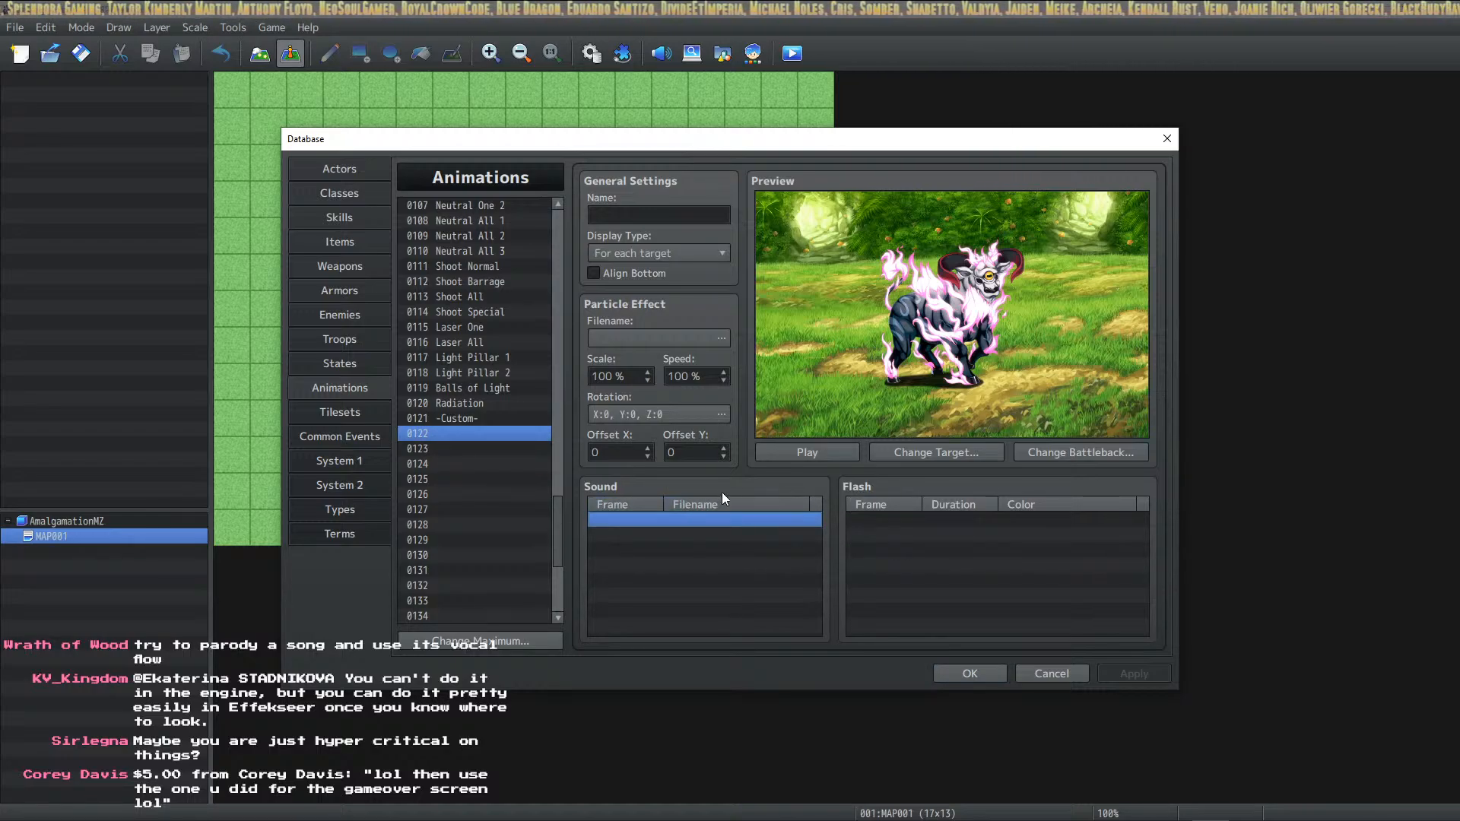
pyautogui.click(949, 519)
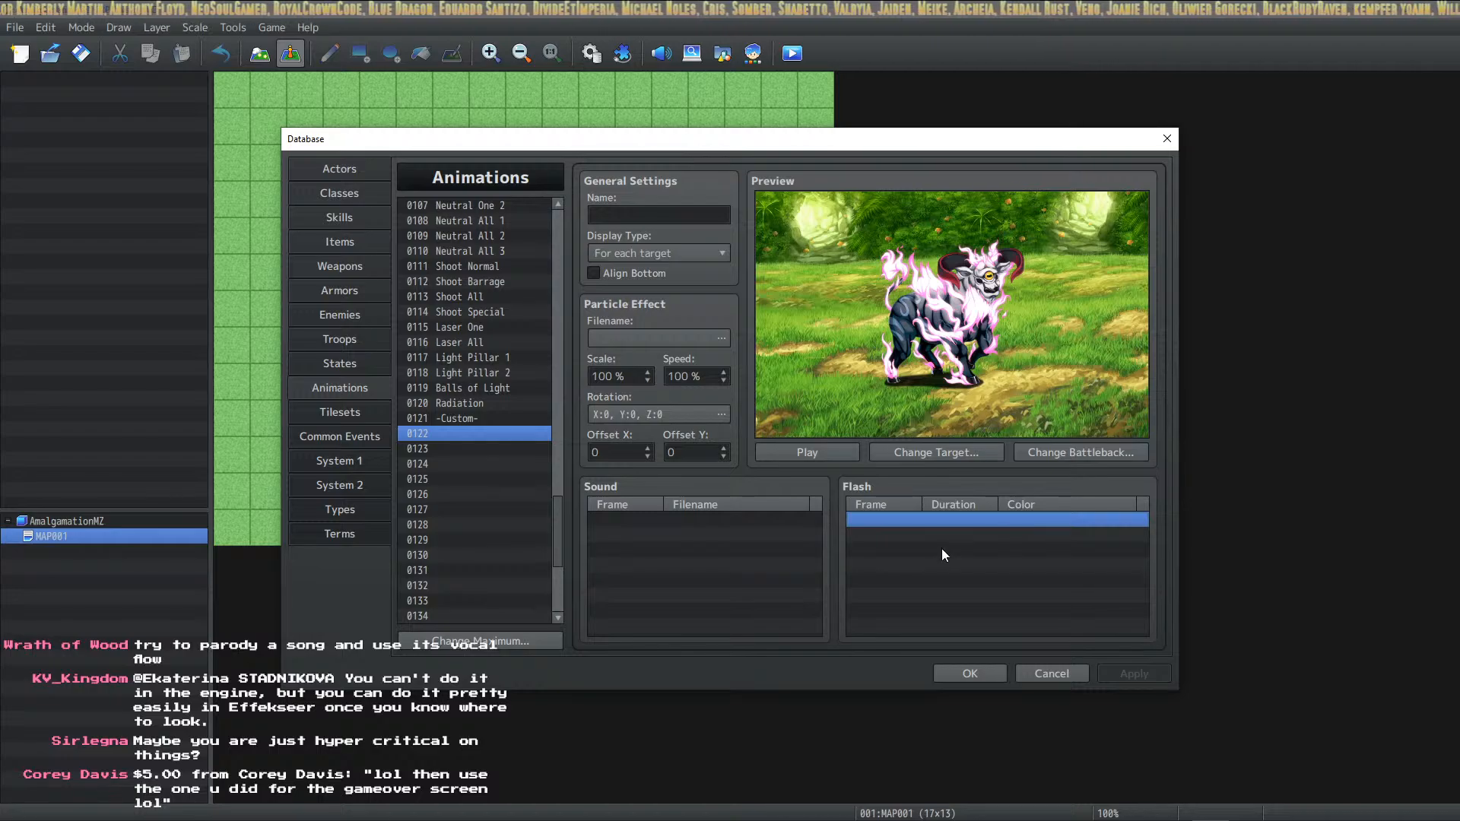
pyautogui.click(491, 523)
pyautogui.click(649, 550)
pyautogui.click(492, 478)
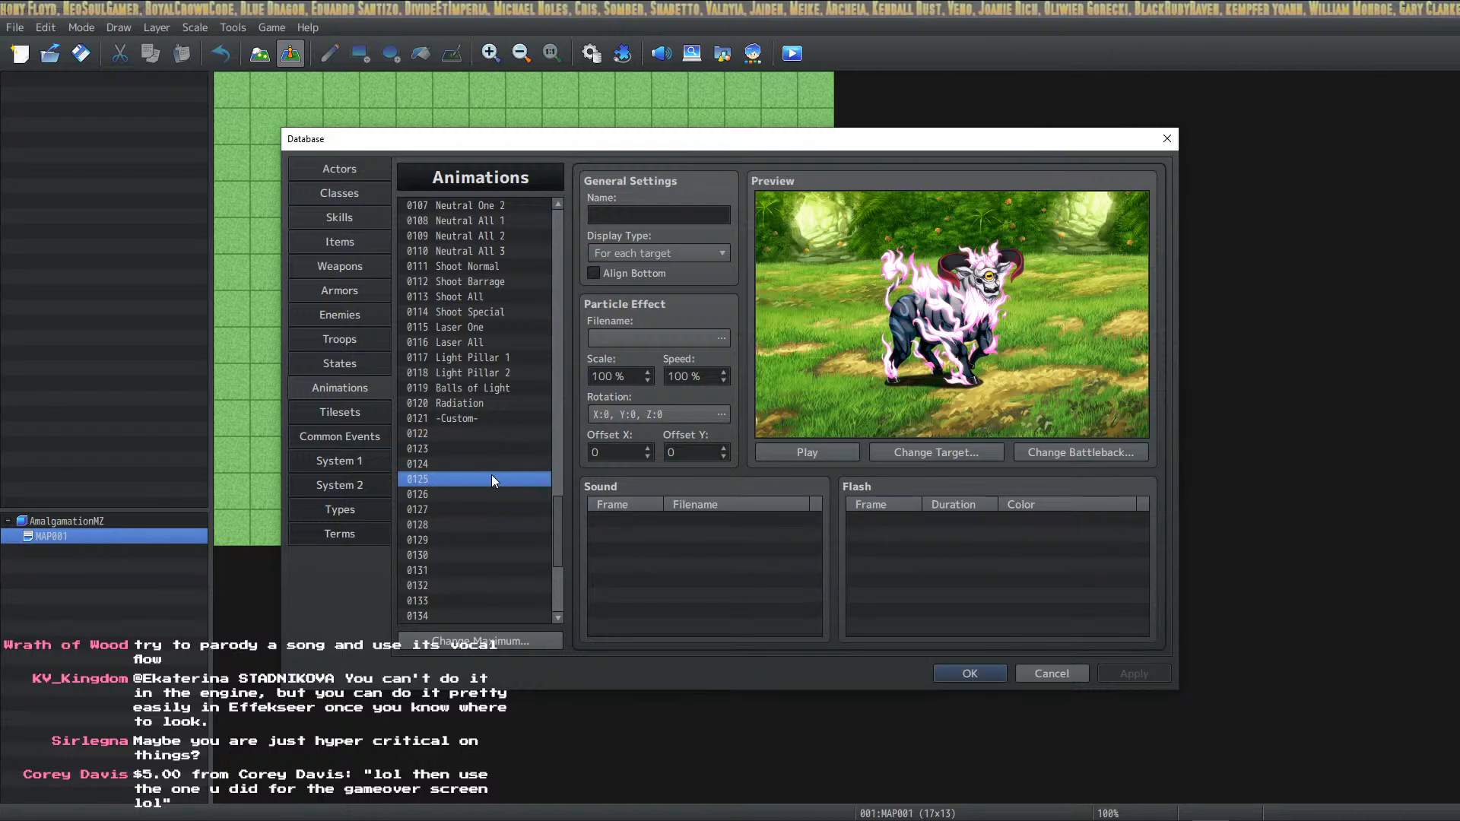
pyautogui.click(460, 429)
pyautogui.click(455, 447)
pyautogui.click(472, 430)
pyautogui.click(458, 450)
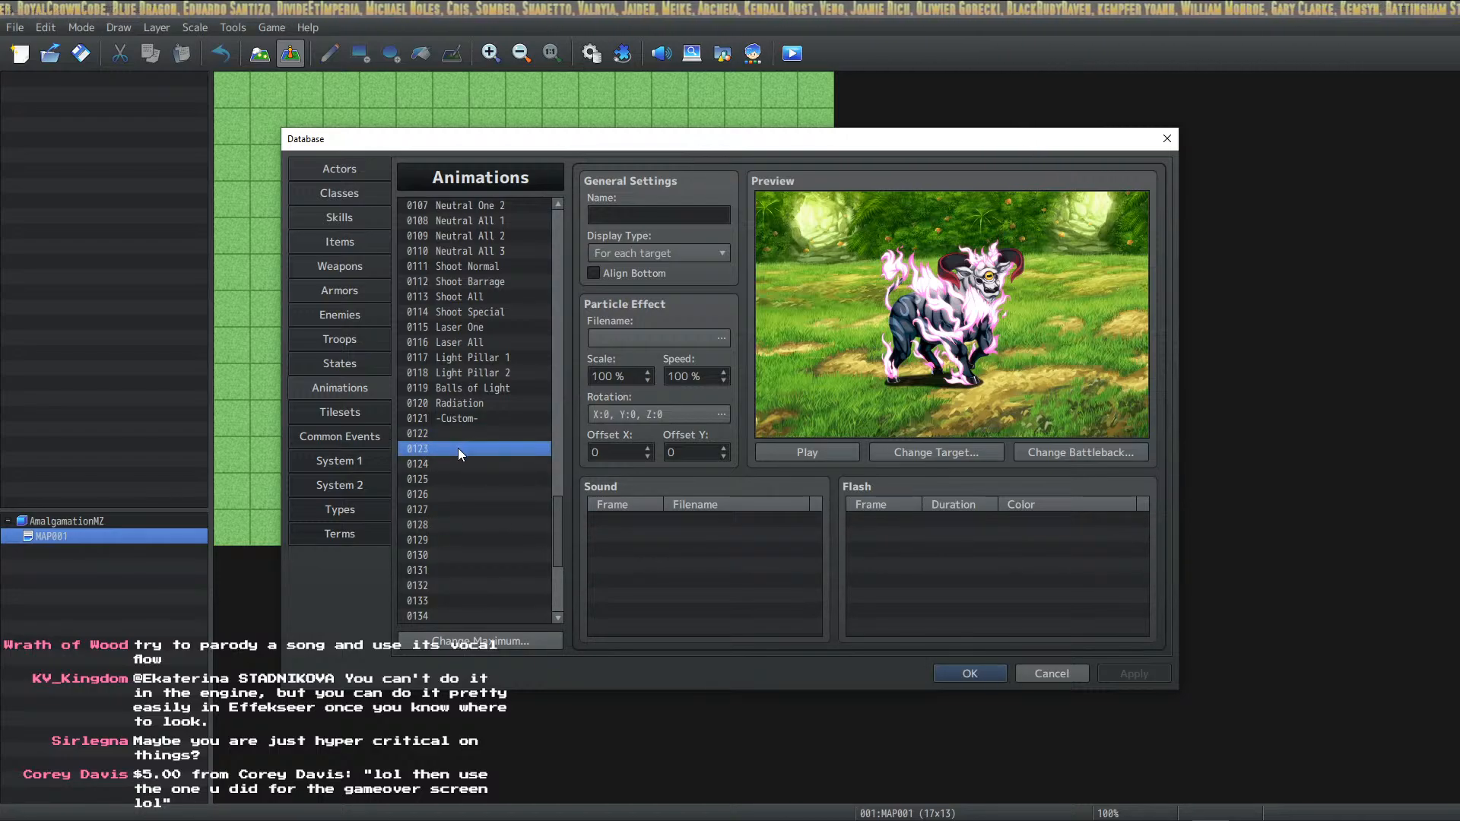
pyautogui.click(458, 461)
pyautogui.click(467, 435)
pyautogui.click(461, 446)
pyautogui.click(455, 462)
pyautogui.click(472, 436)
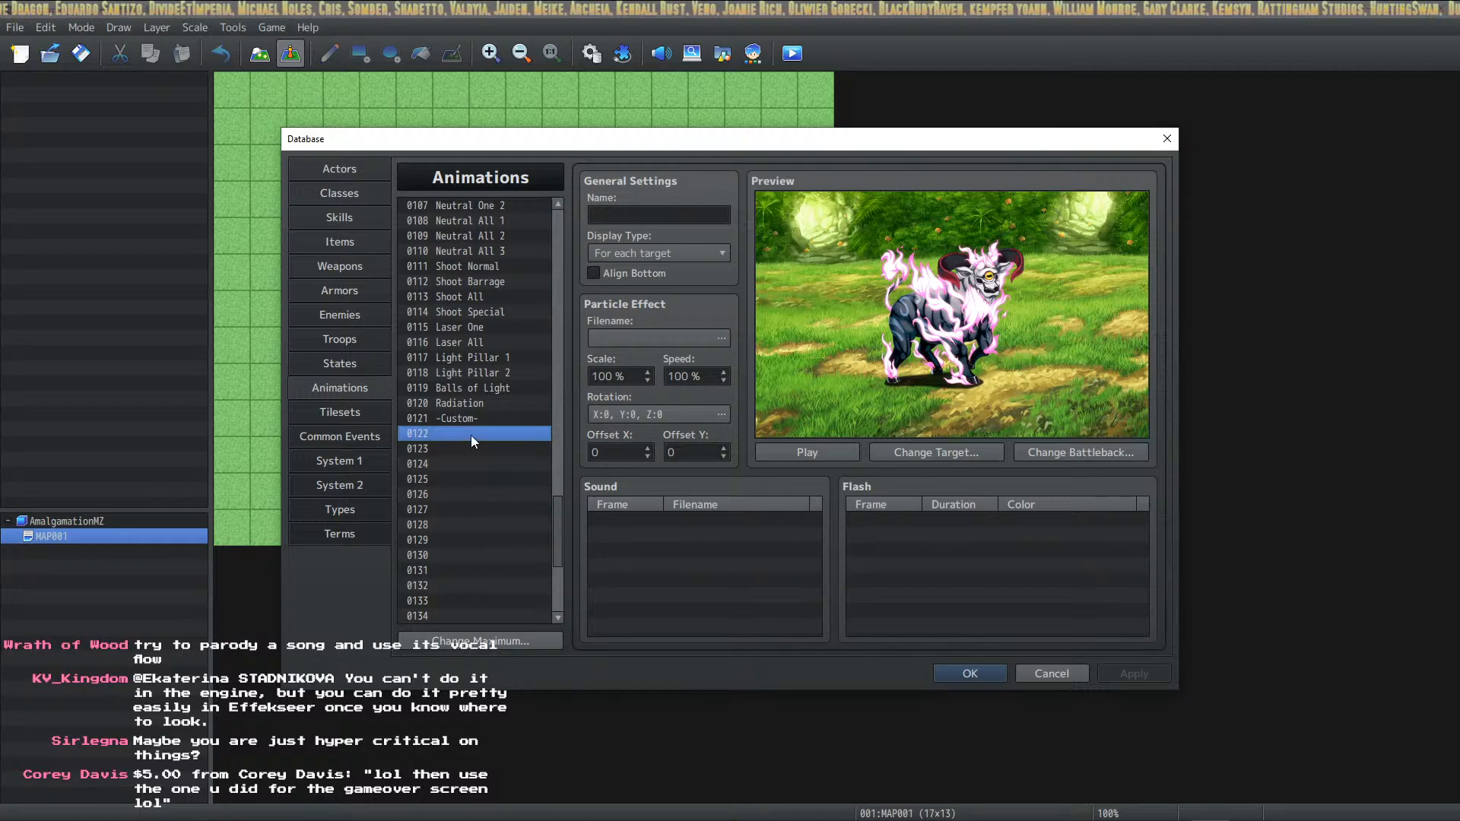
pyautogui.click(459, 449)
pyautogui.click(454, 464)
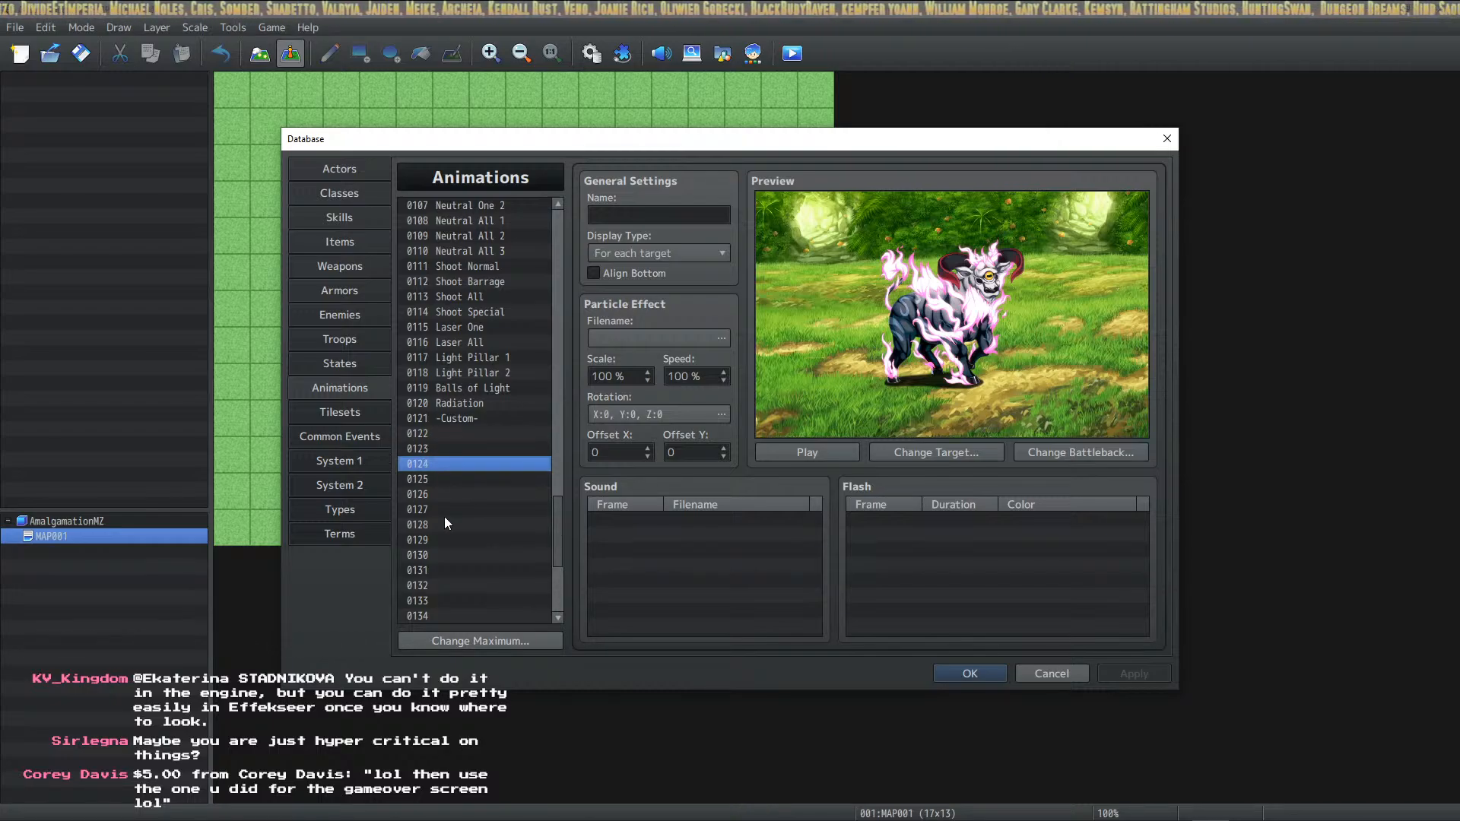
pyautogui.click(463, 478)
pyautogui.click(455, 494)
pyautogui.click(471, 477)
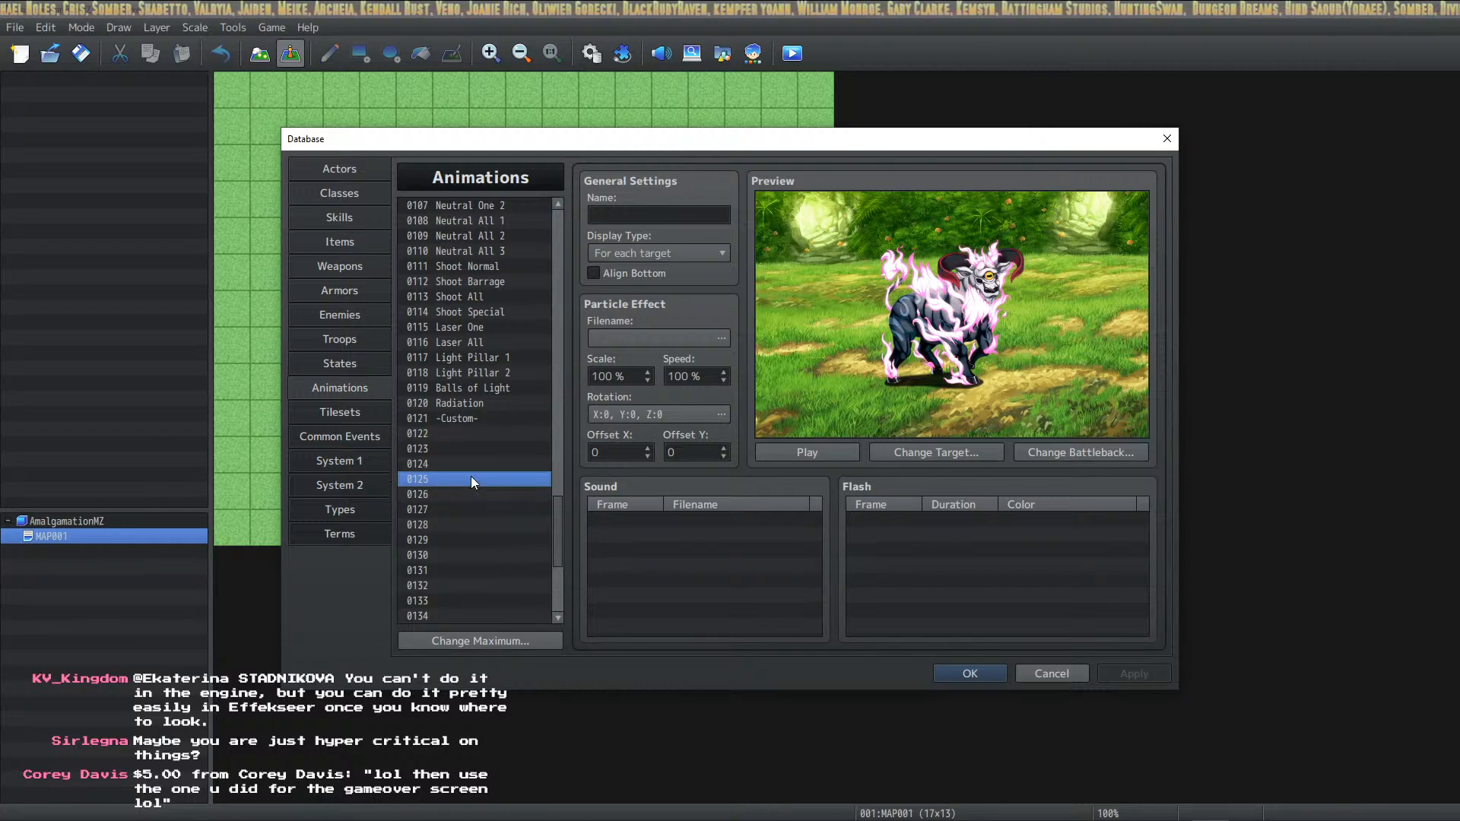
pyautogui.click(464, 496)
pyautogui.click(456, 519)
pyautogui.click(459, 509)
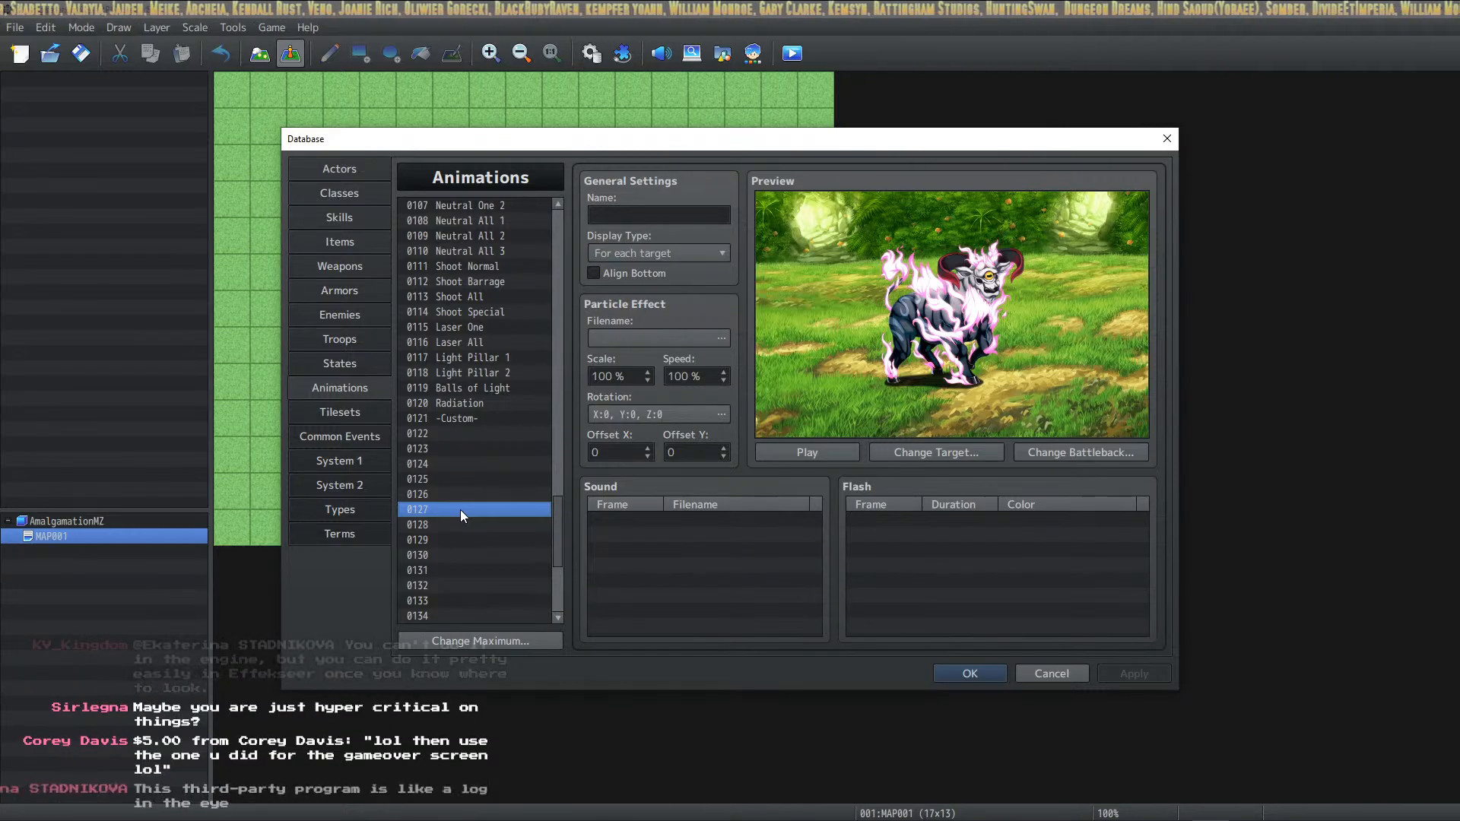
pyautogui.click(473, 432)
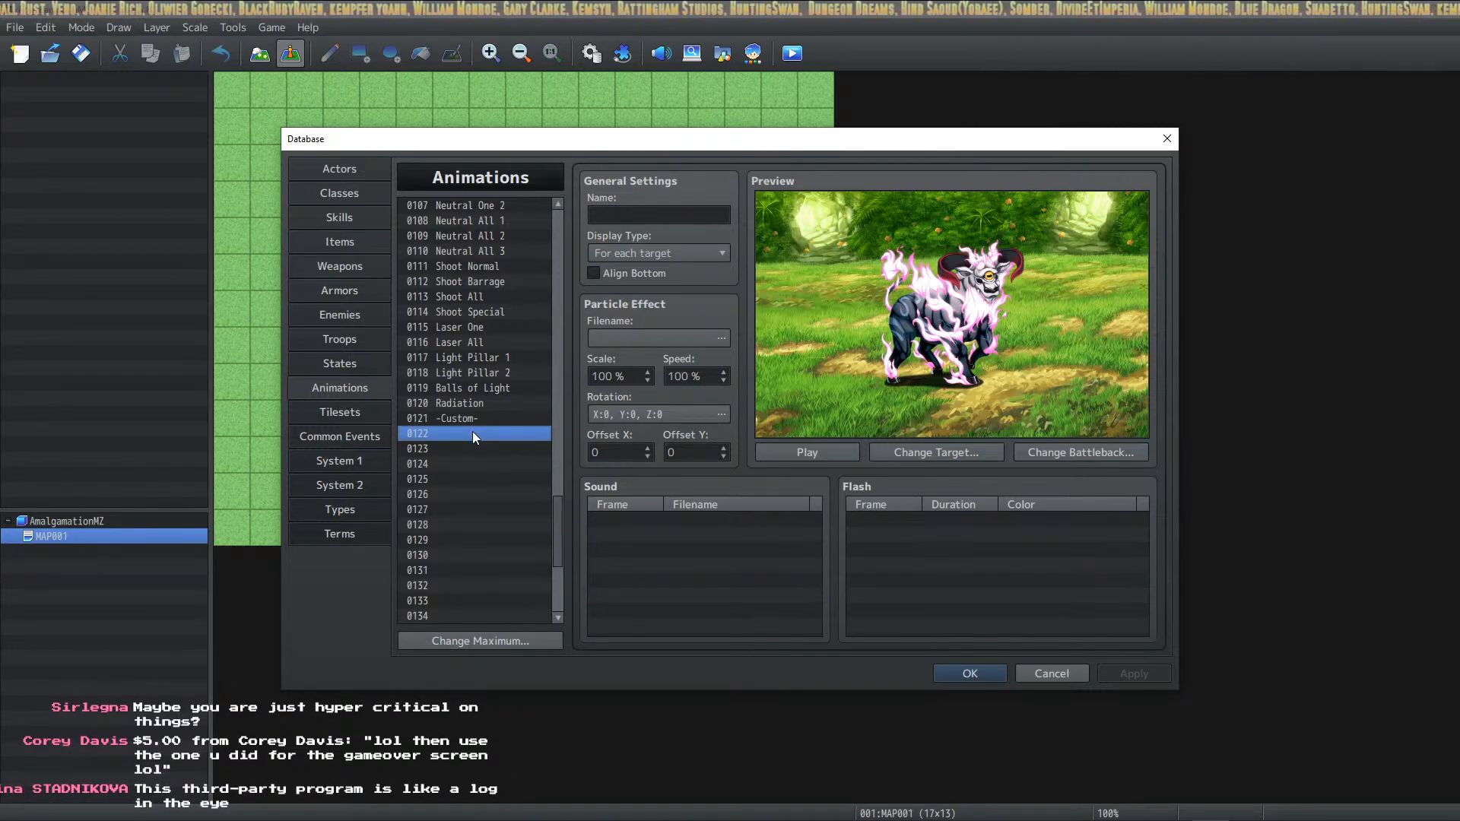
pyautogui.click(467, 447)
pyautogui.click(464, 465)
# Assign the WaterAll1 particle effect to the empty animation 0122 and apply the database changes
pyautogui.click(478, 434)
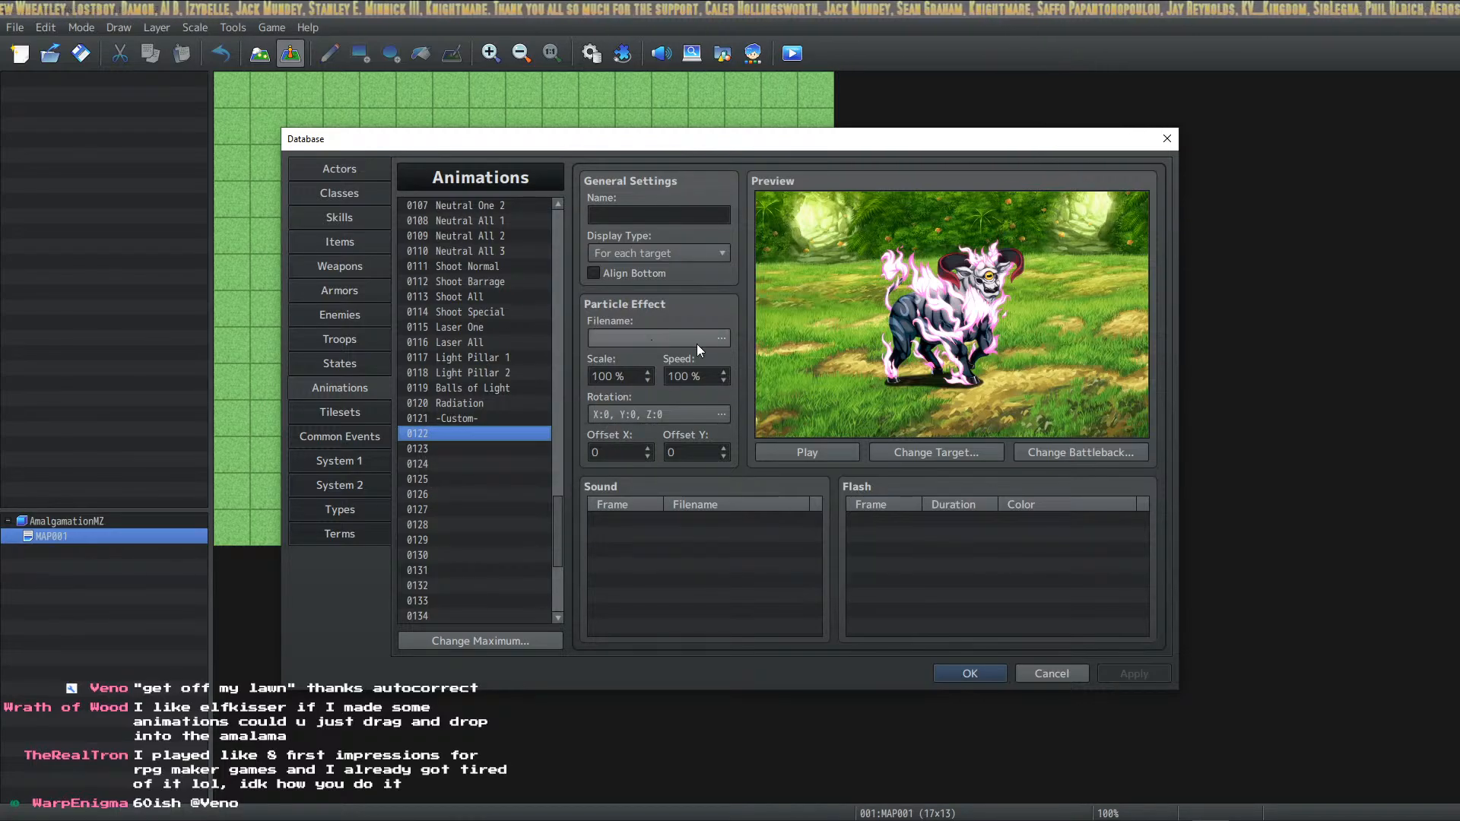
pyautogui.click(721, 334)
pyautogui.scroll(-15, 605, 349)
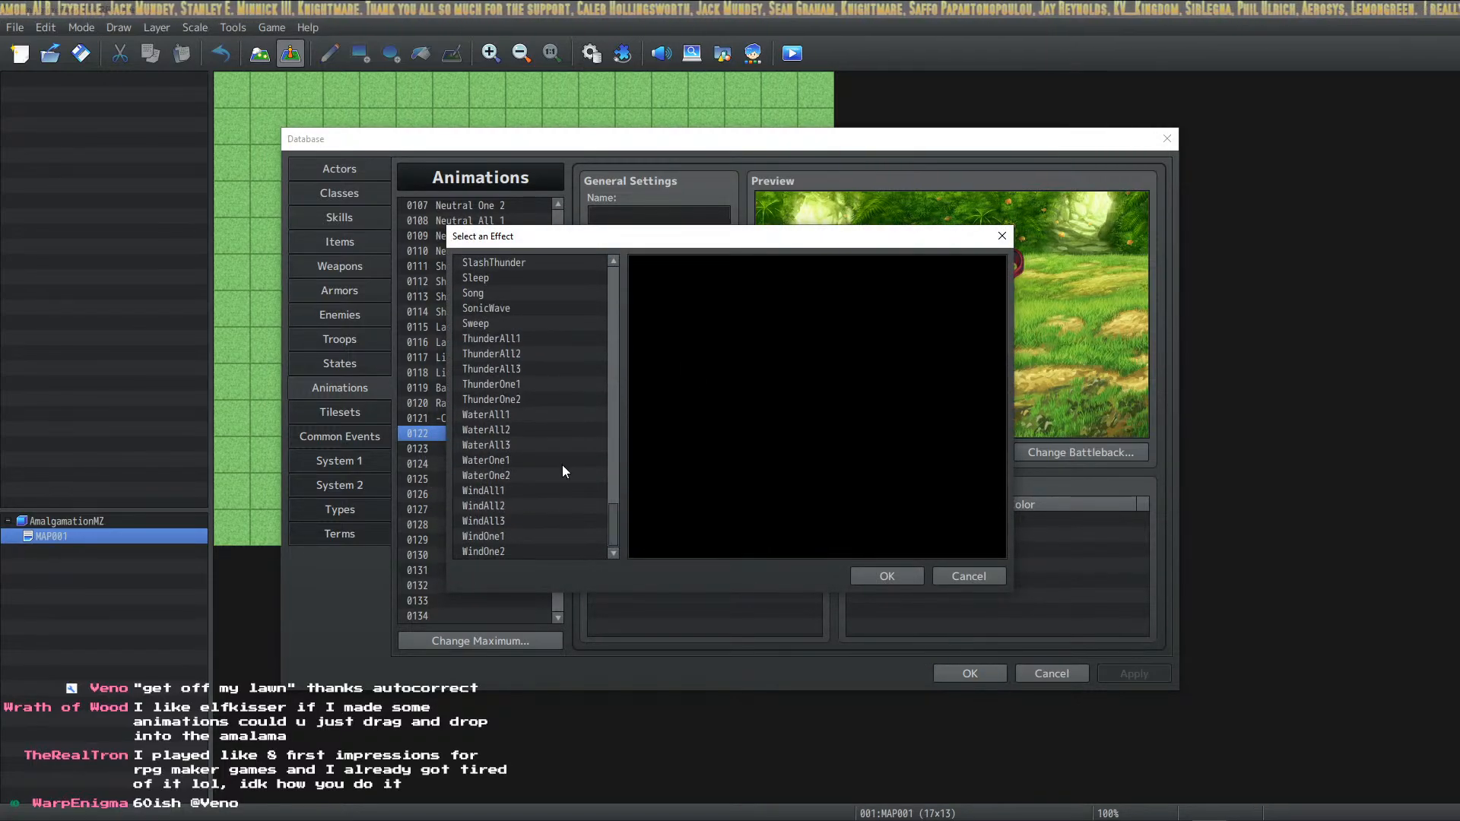
pyautogui.click(532, 417)
pyautogui.click(887, 576)
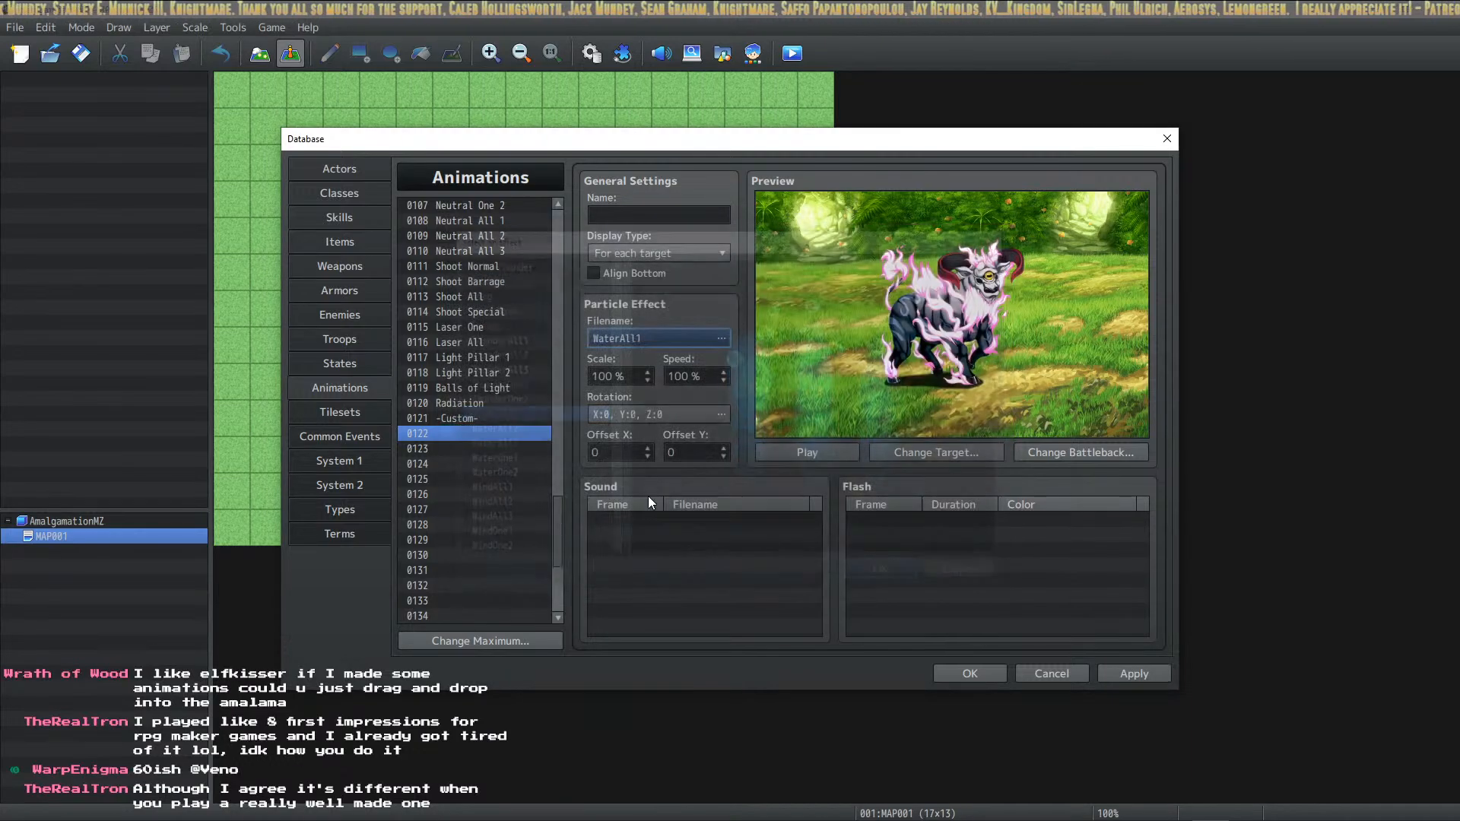
pyautogui.click(681, 522)
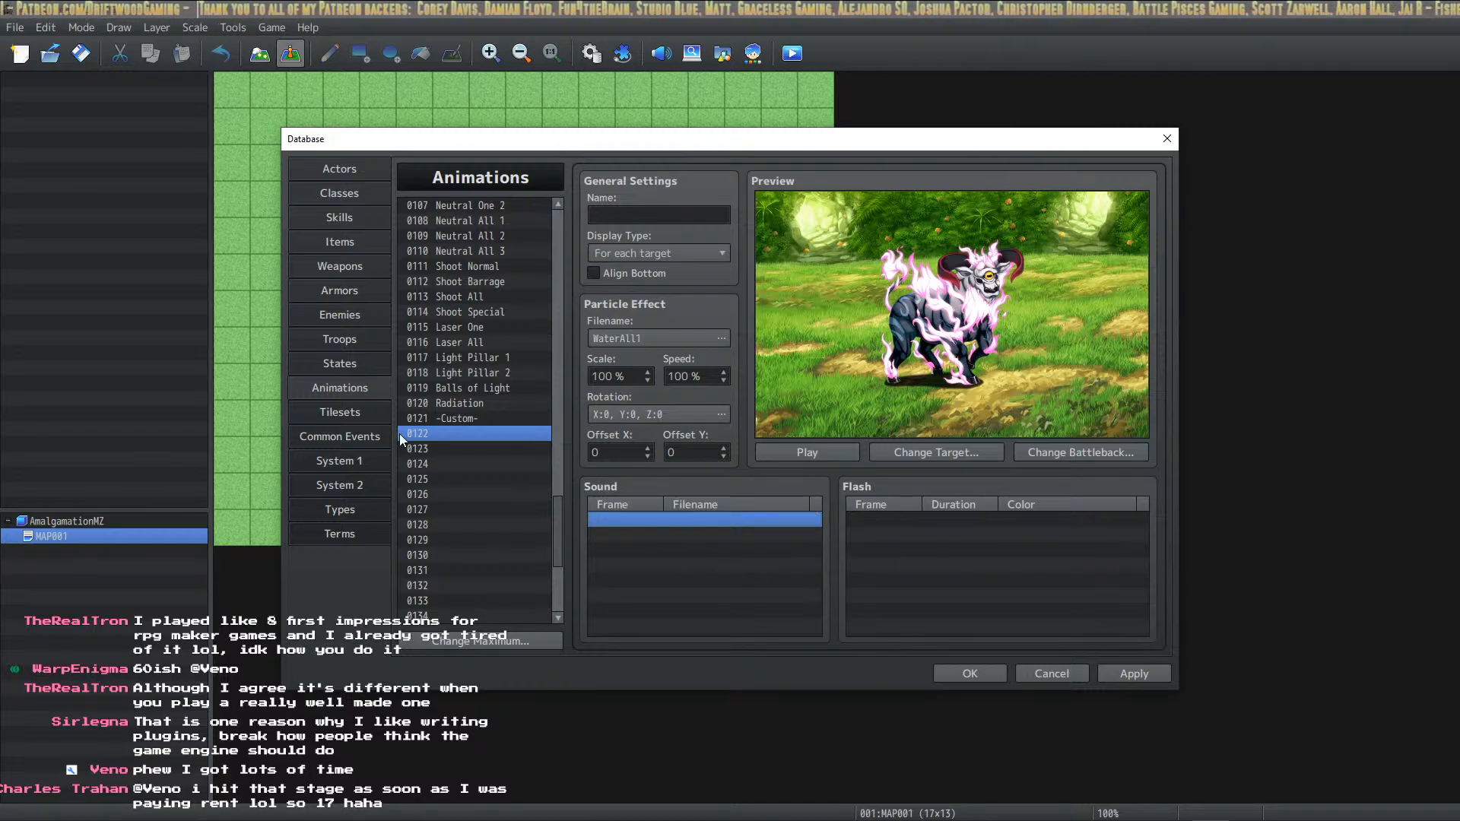
pyautogui.click(453, 453)
pyautogui.click(455, 420)
pyautogui.click(436, 448)
pyautogui.click(438, 434)
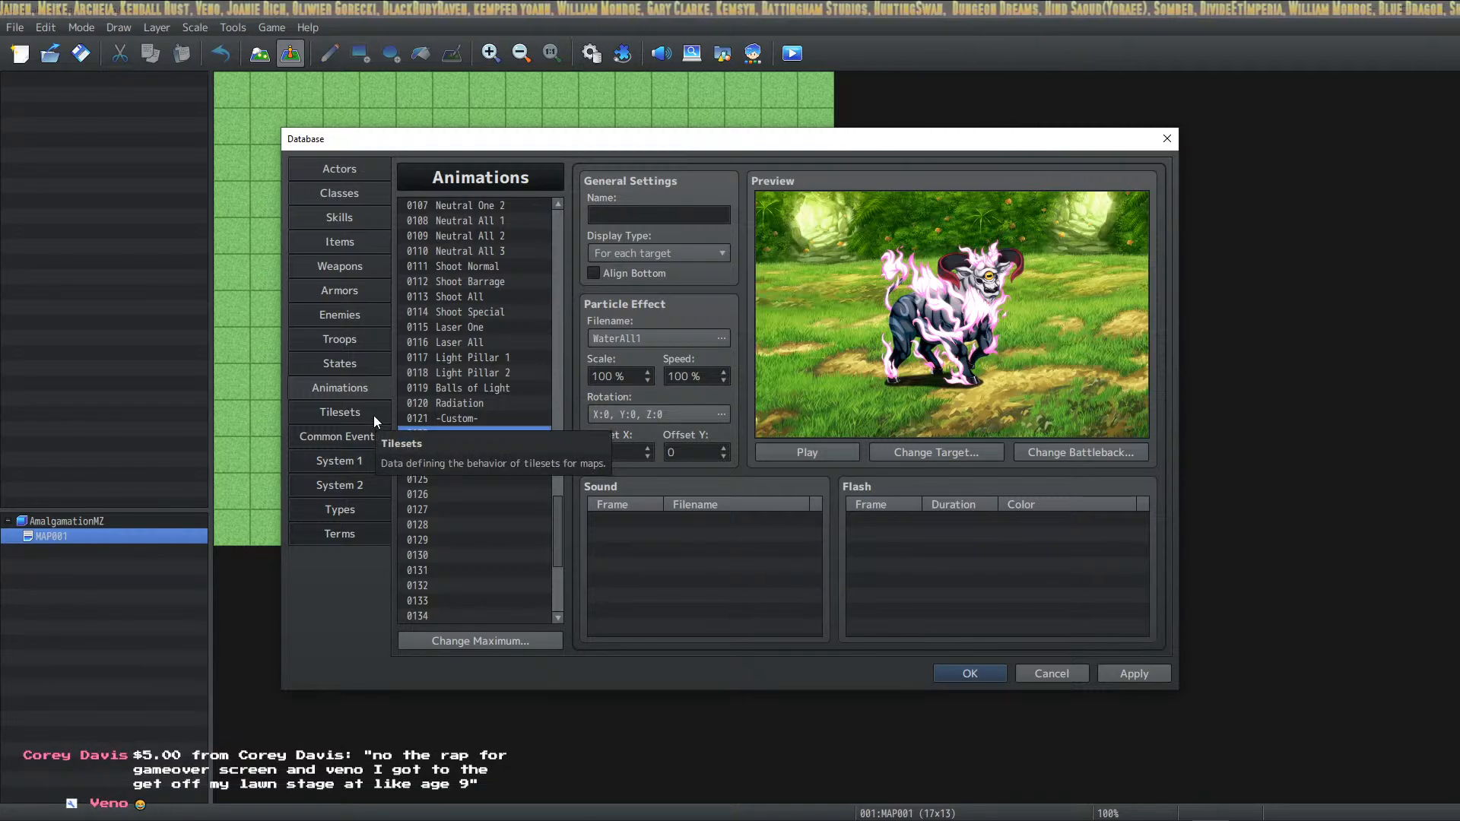
pyautogui.click(456, 449)
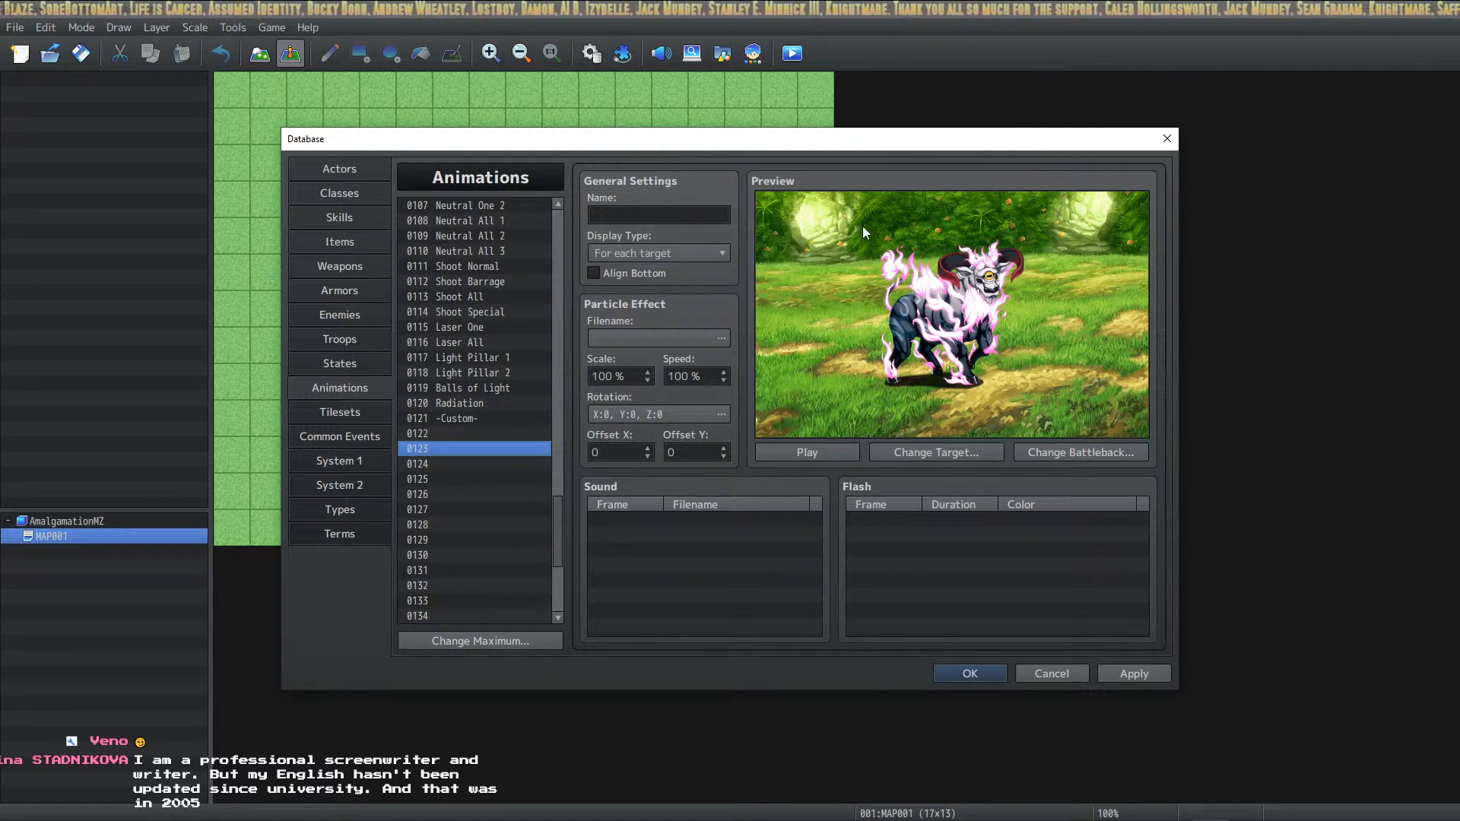
pyautogui.click(1139, 669)
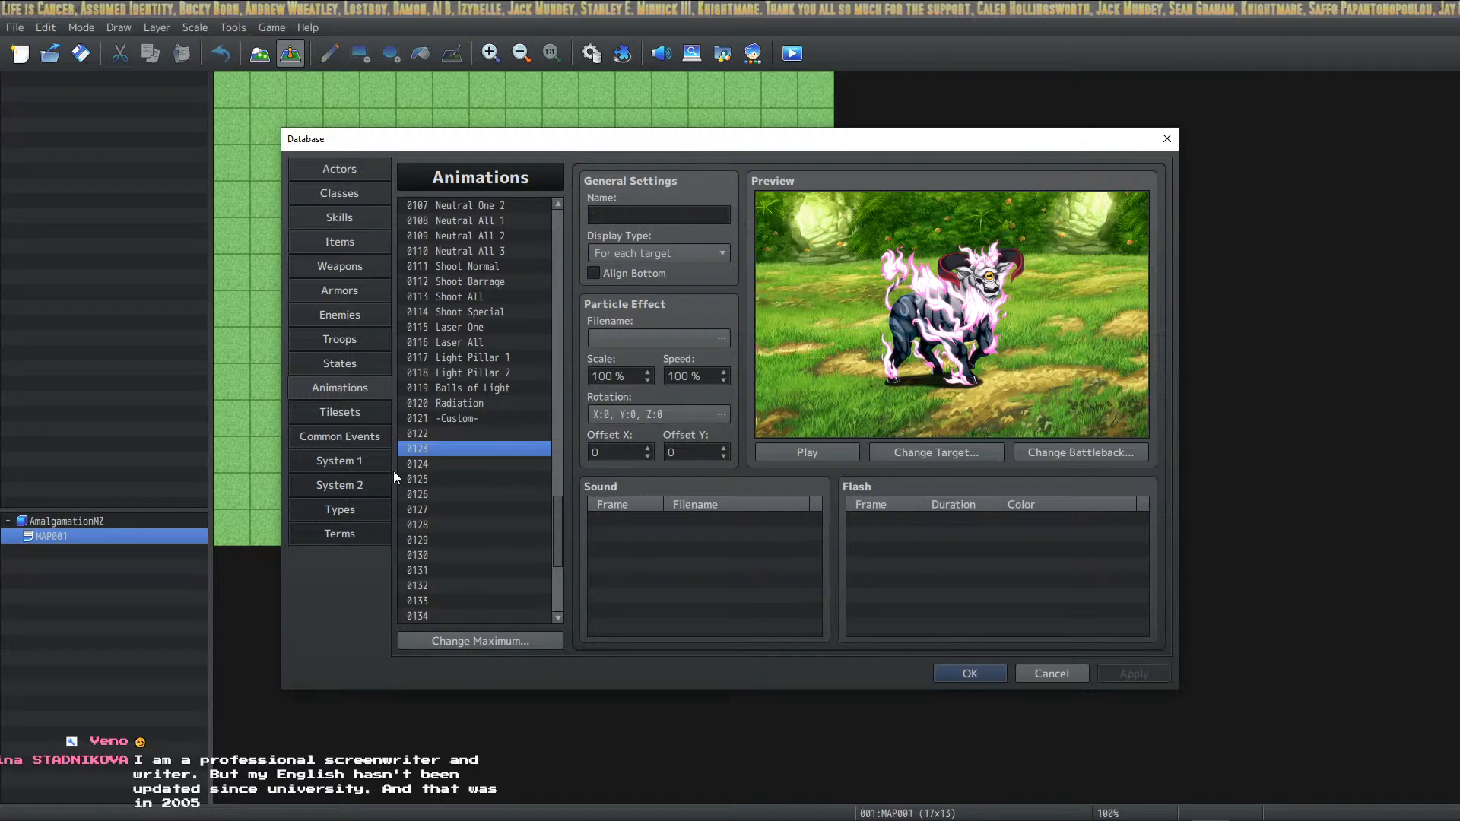
# Look through the default Overworld, Outside, Inside, Dungeon, SF Outside and SF Inside tilesets
pyautogui.click(353, 417)
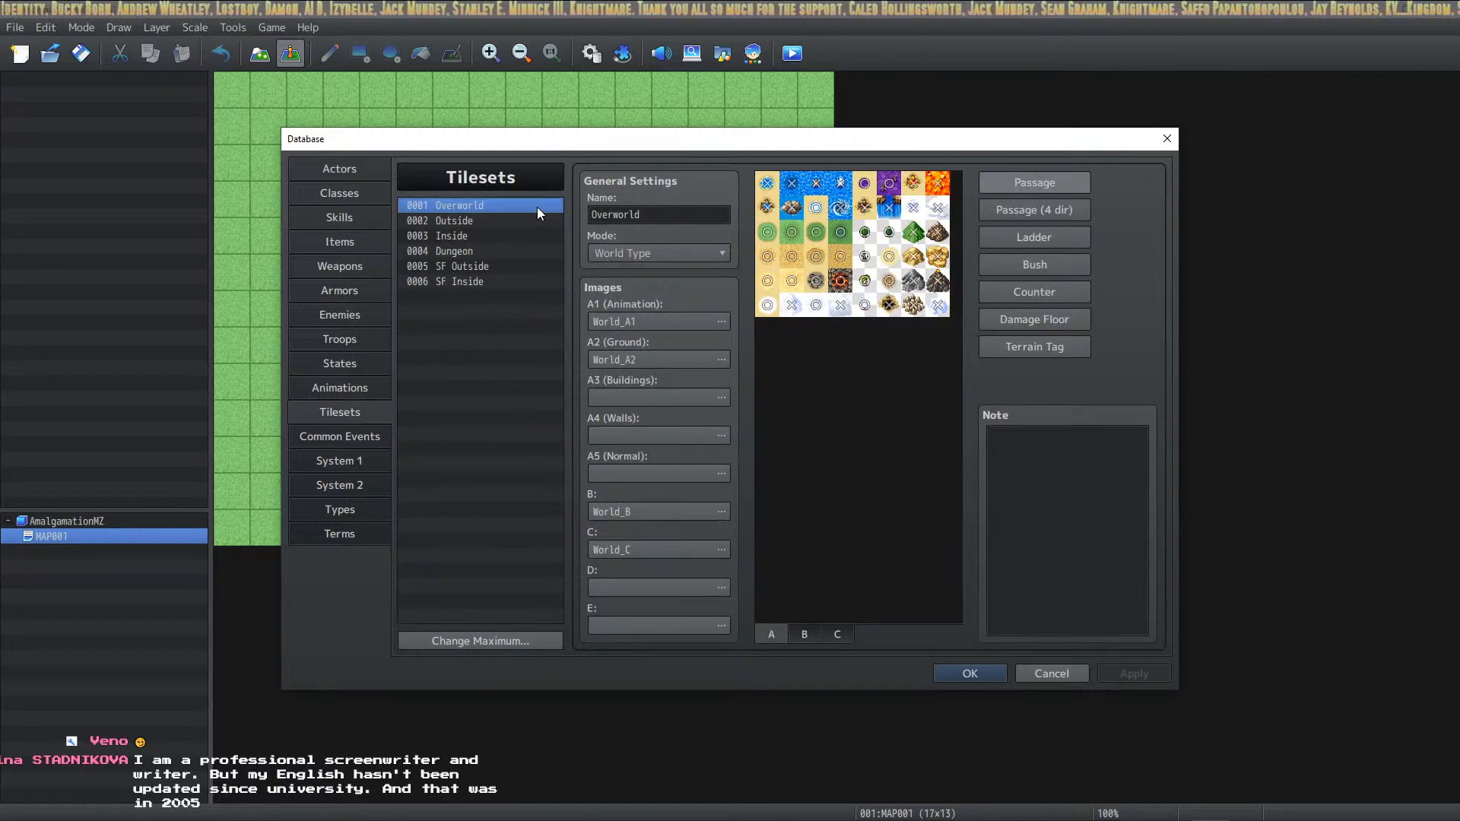
pyautogui.click(514, 219)
pyautogui.click(488, 235)
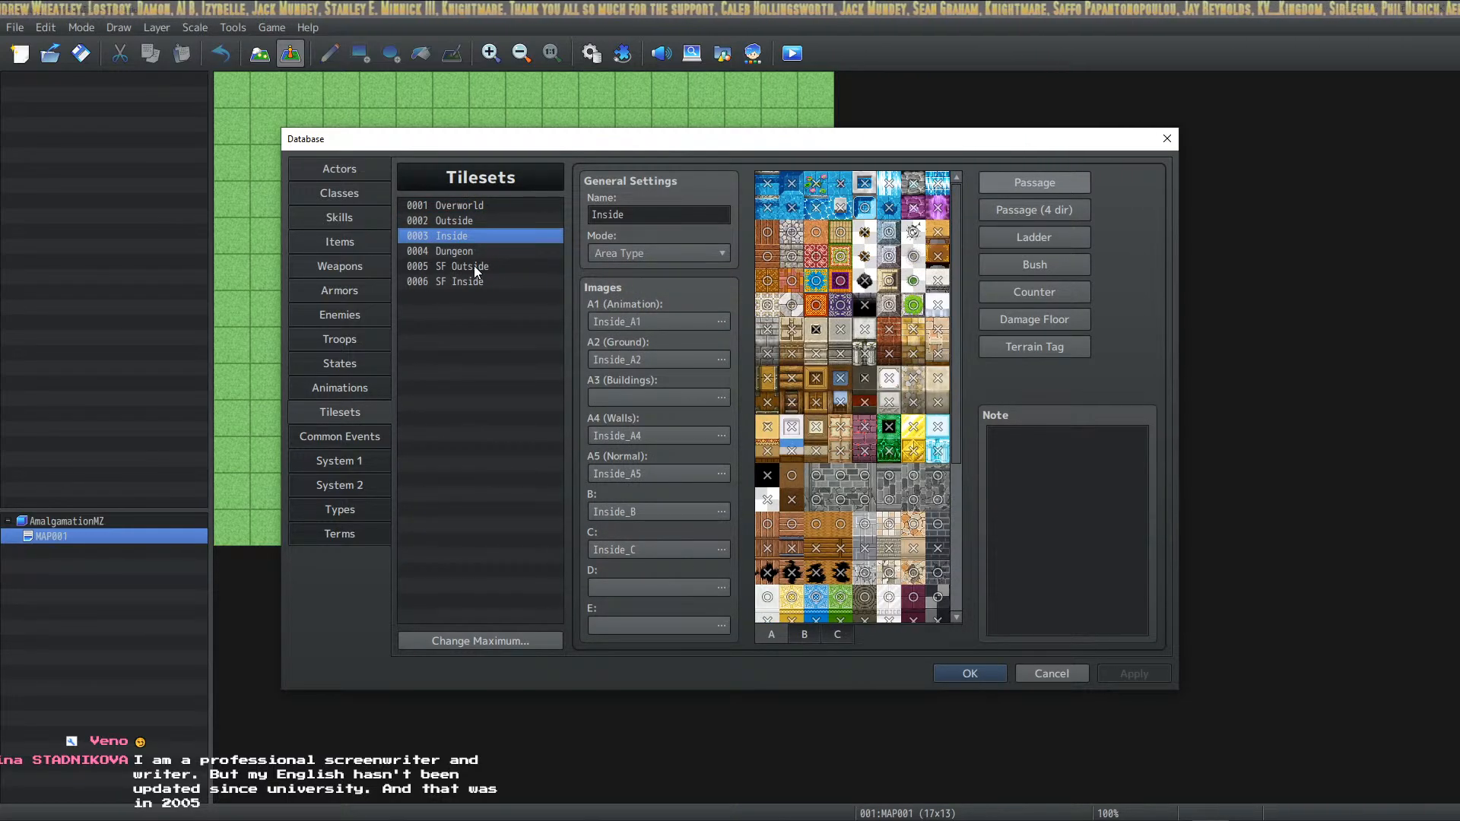
pyautogui.click(475, 266)
pyautogui.click(480, 251)
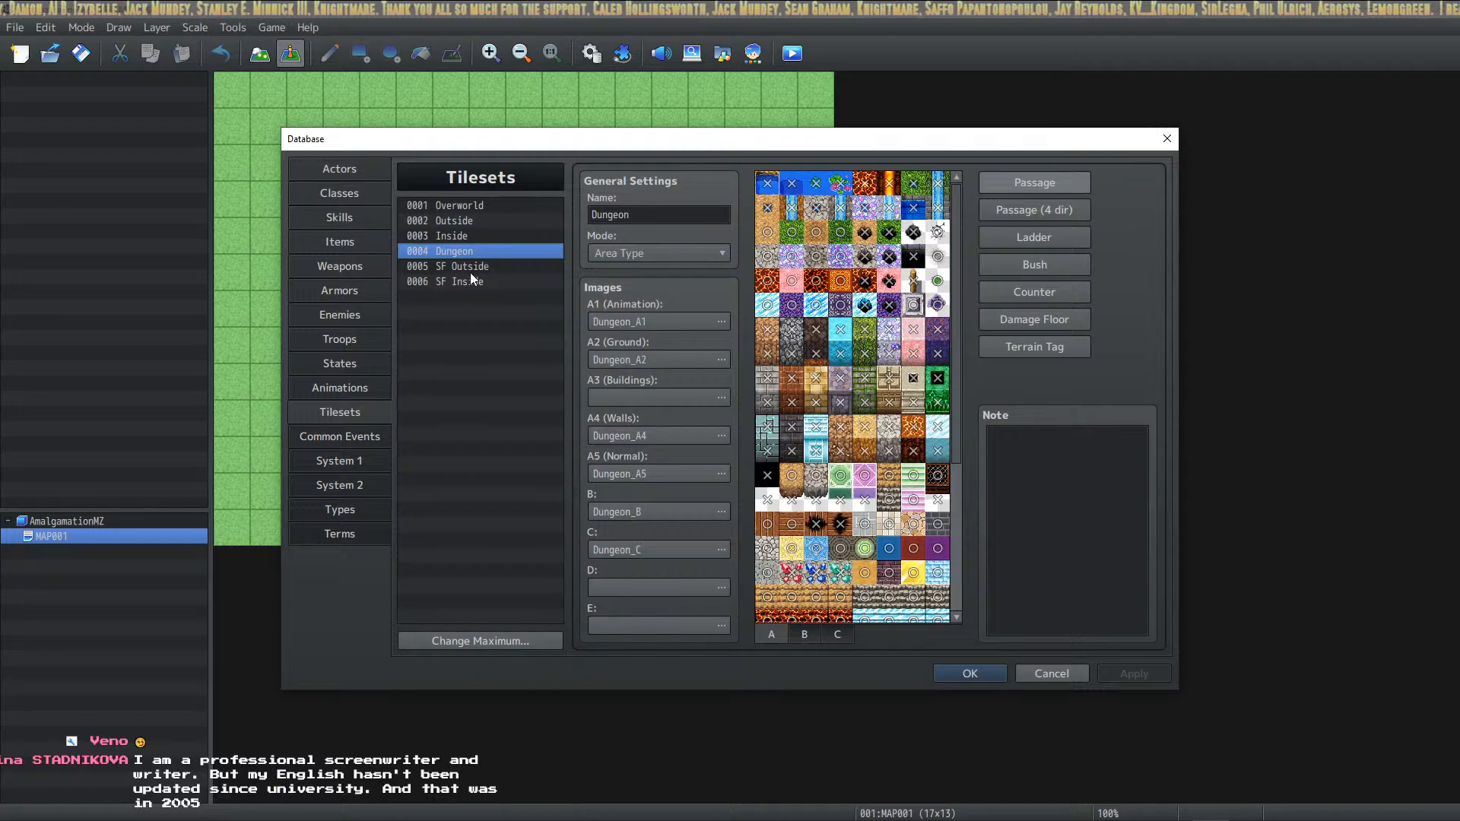
pyautogui.click(470, 269)
pyautogui.click(470, 281)
pyautogui.click(476, 204)
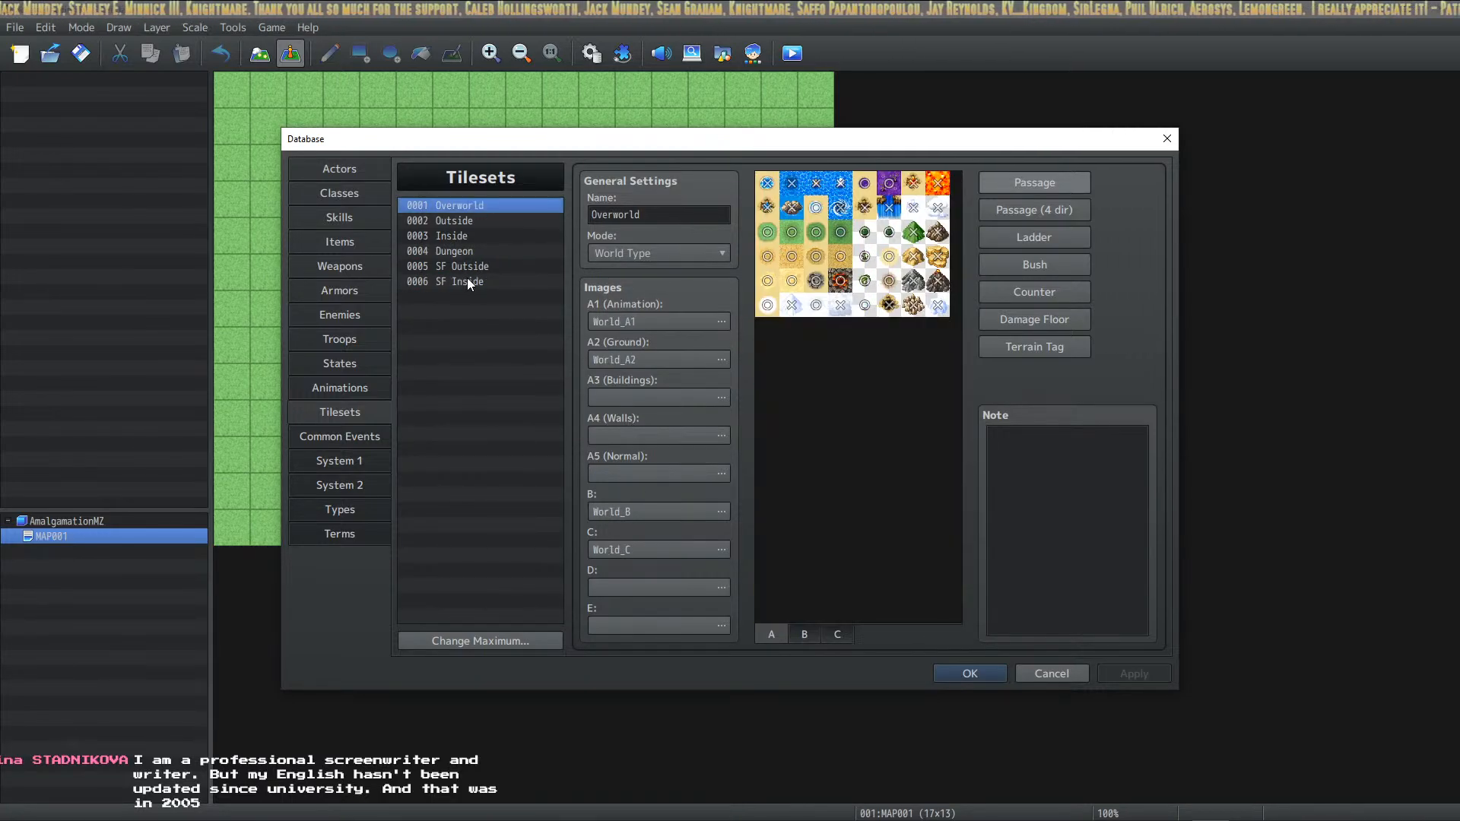
pyautogui.click(467, 283)
# Clear all six default tilesets, from Overworld to SF Inside, and apply the change
pyautogui.click(473, 205)
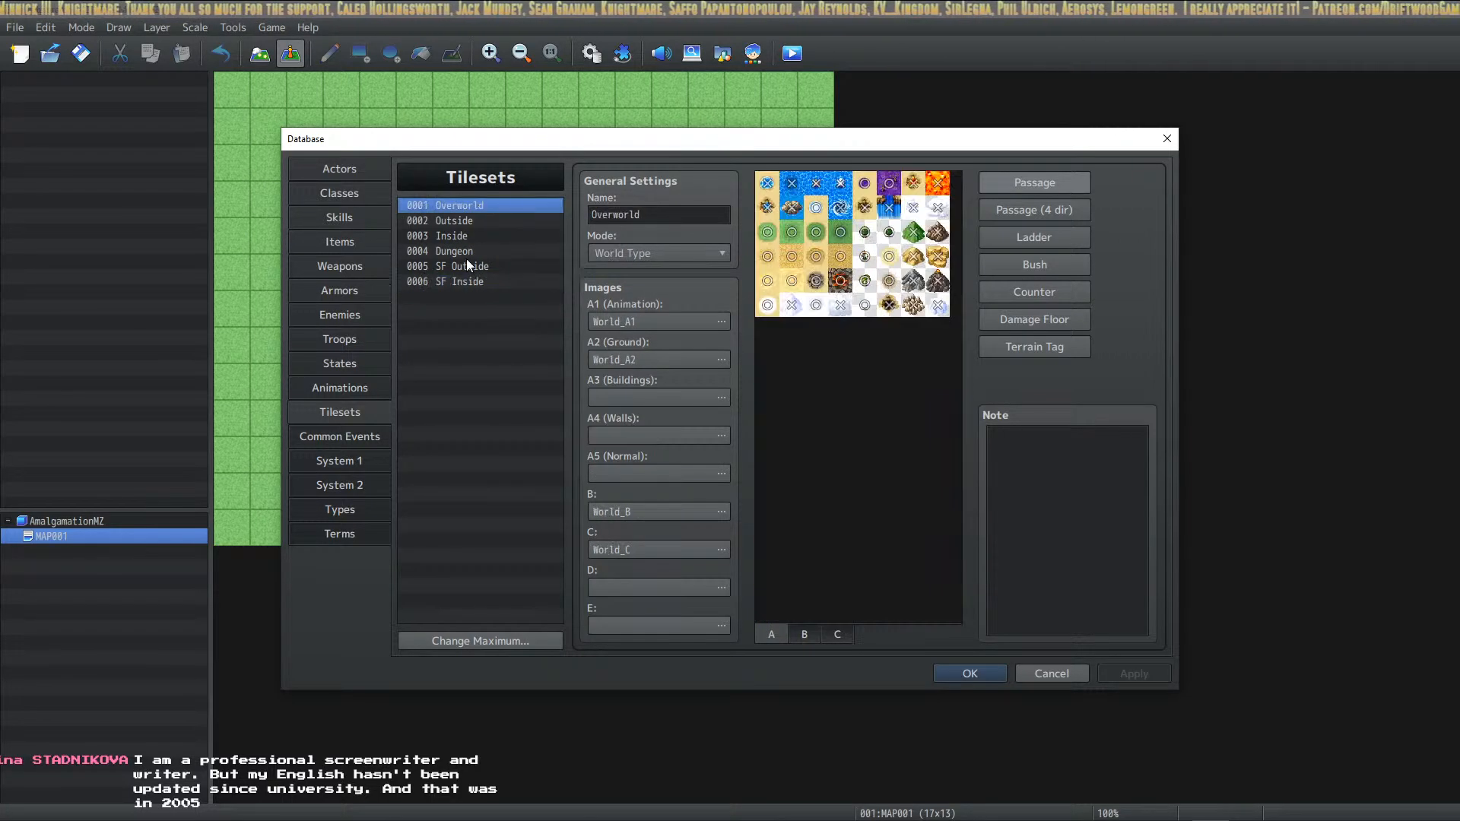
pyautogui.keyDown('shift'); pyautogui.click(462, 279); pyautogui.keyUp('shift')
pyautogui.press('Delete')
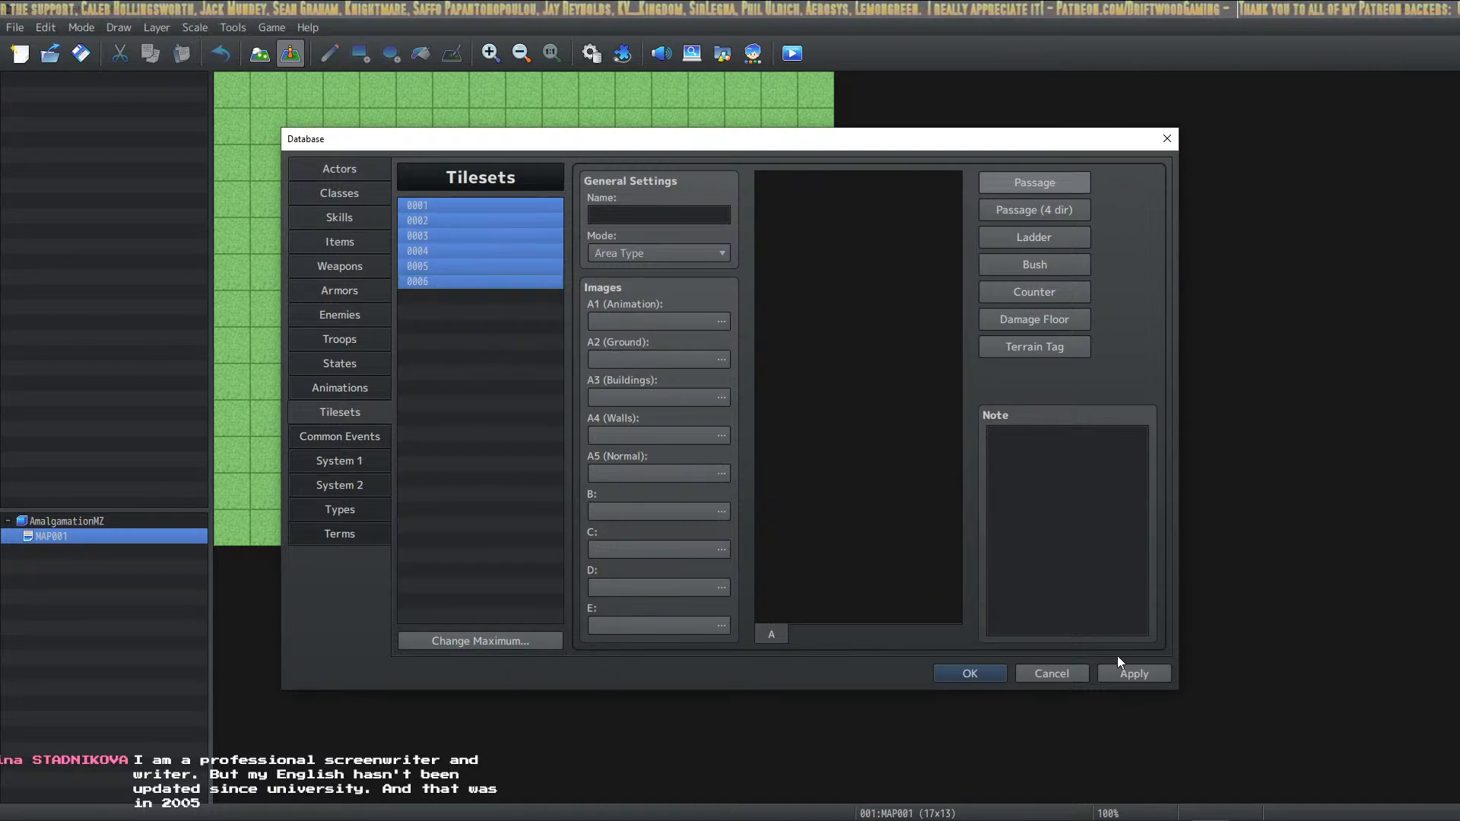
pyautogui.click(1133, 674)
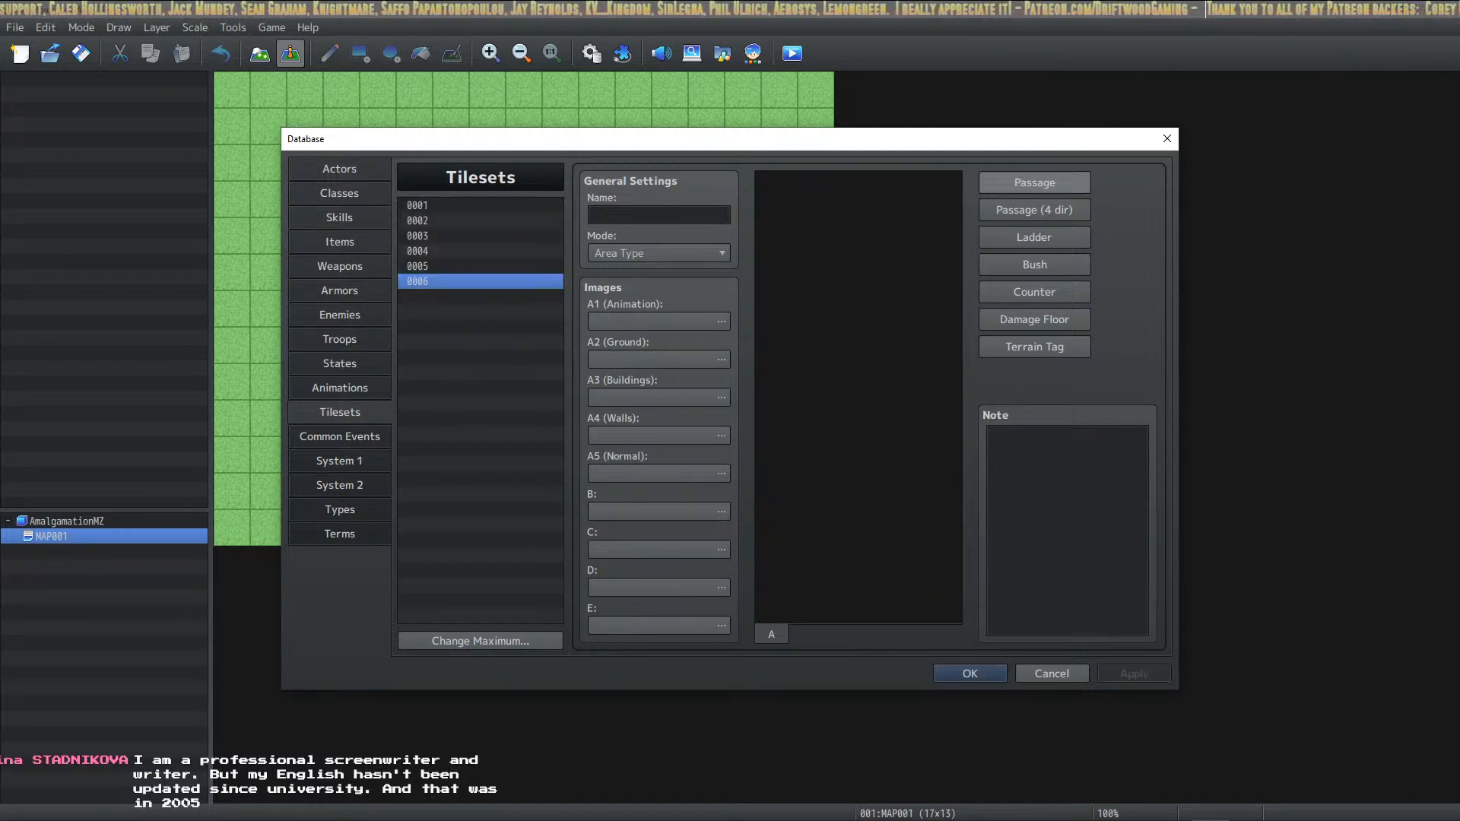
# Set the maximum number of tilesets to 1 and apply the change
pyautogui.click(482, 644)
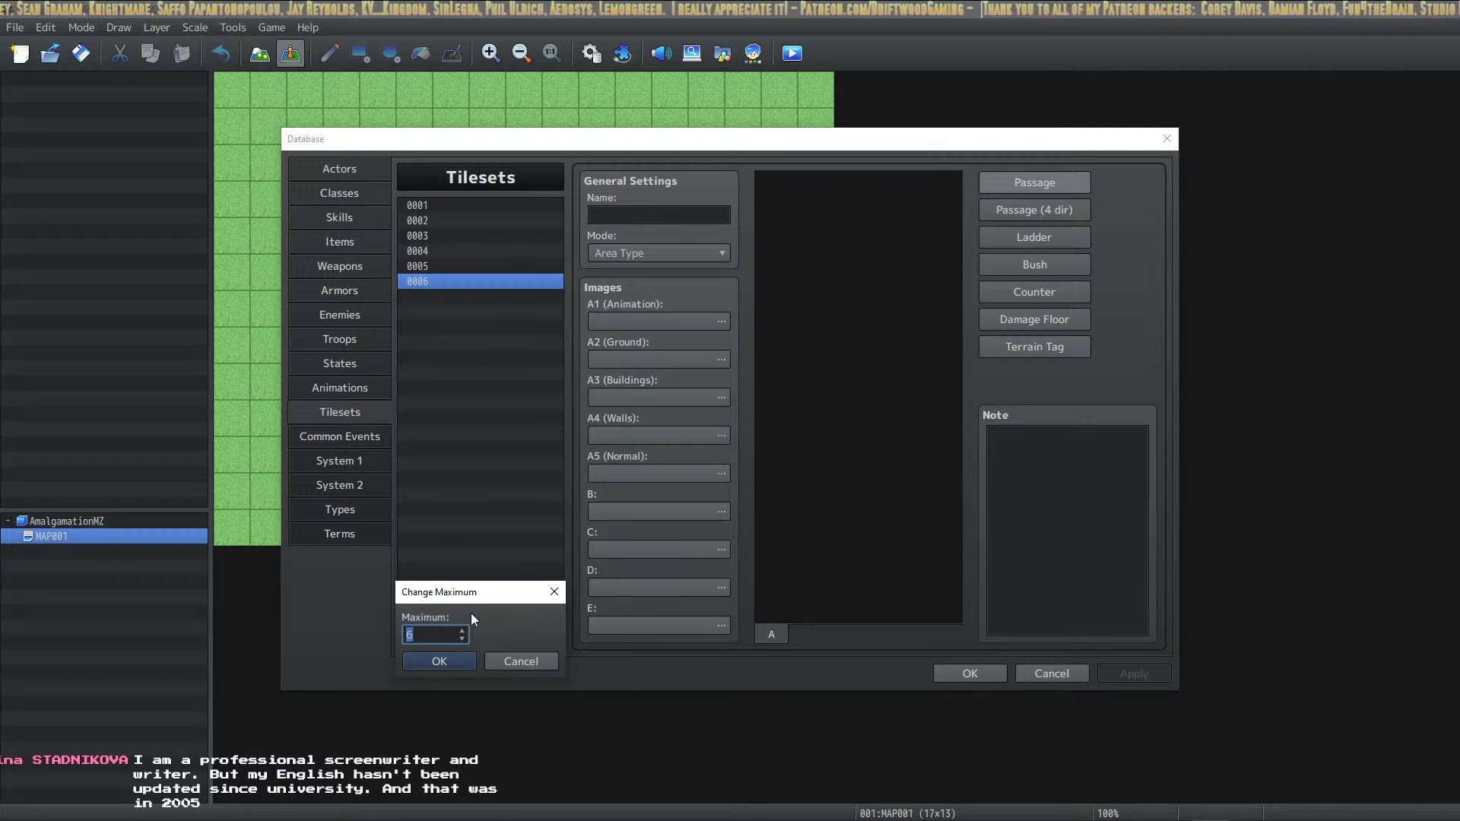
pyautogui.write('1')
pyautogui.press('Return')
pyautogui.click(1132, 675)
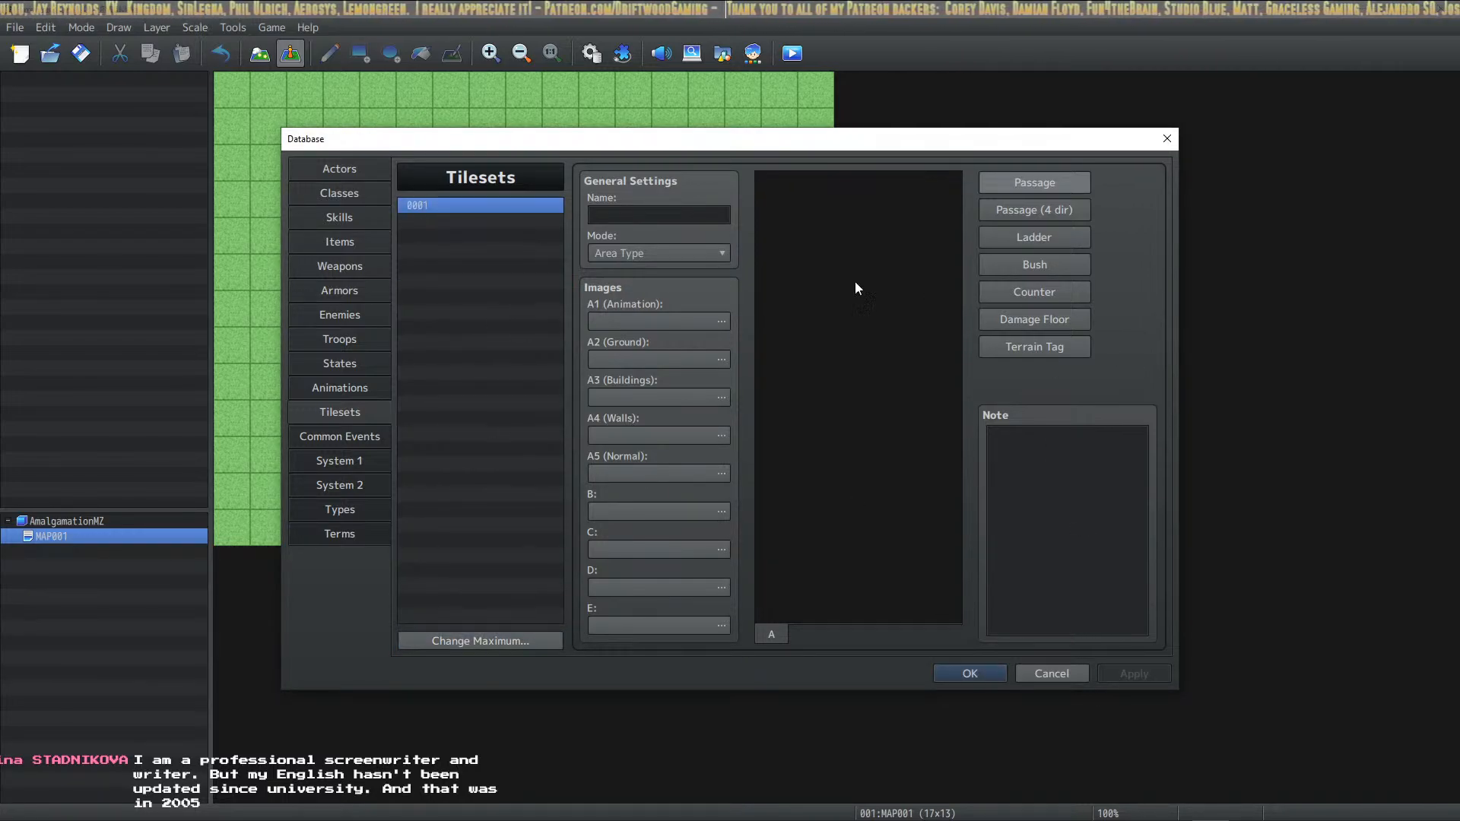
# Set the maximum number of common events to 20
pyautogui.click(351, 439)
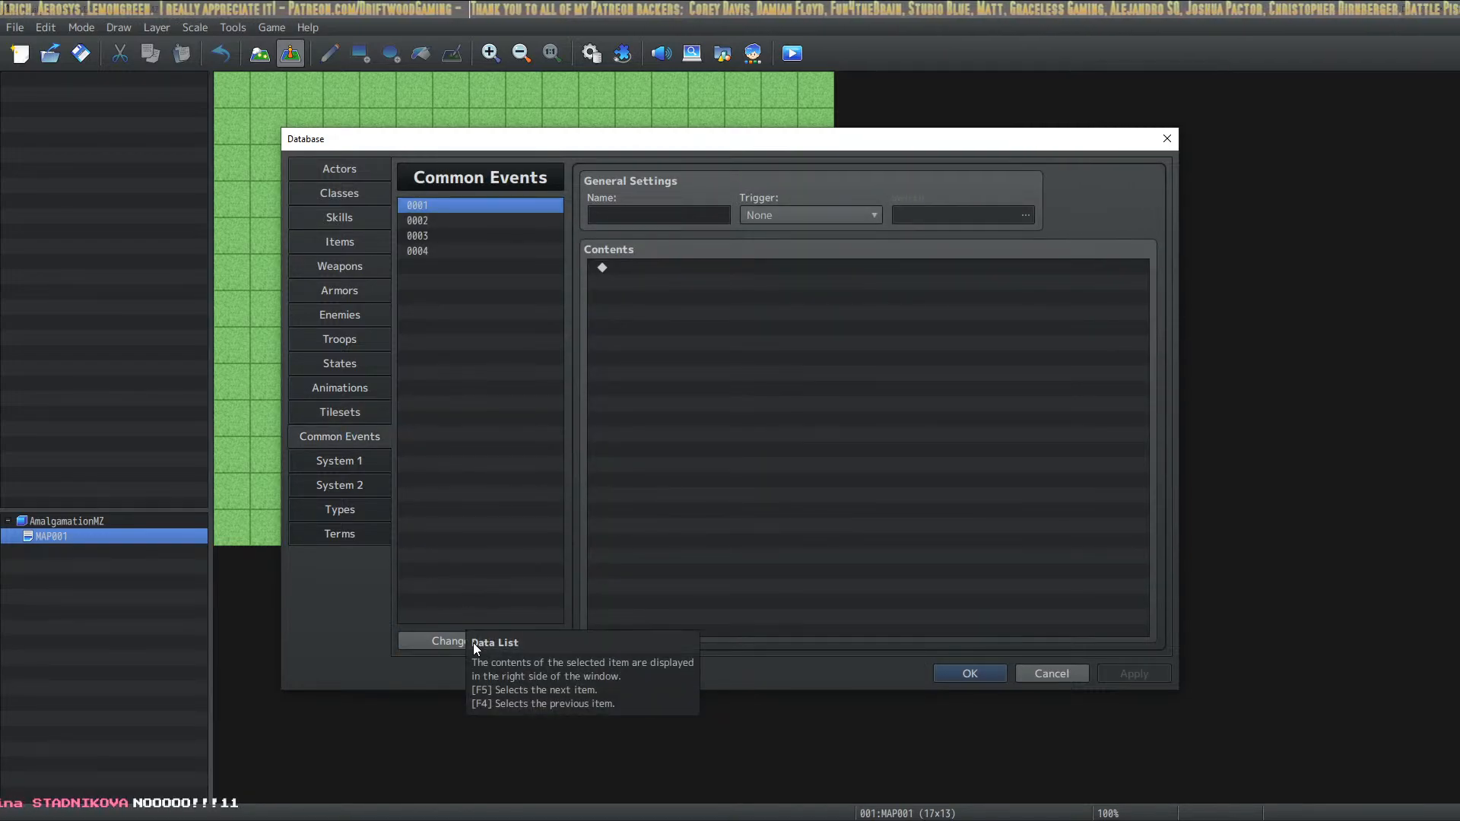
pyautogui.click(429, 643)
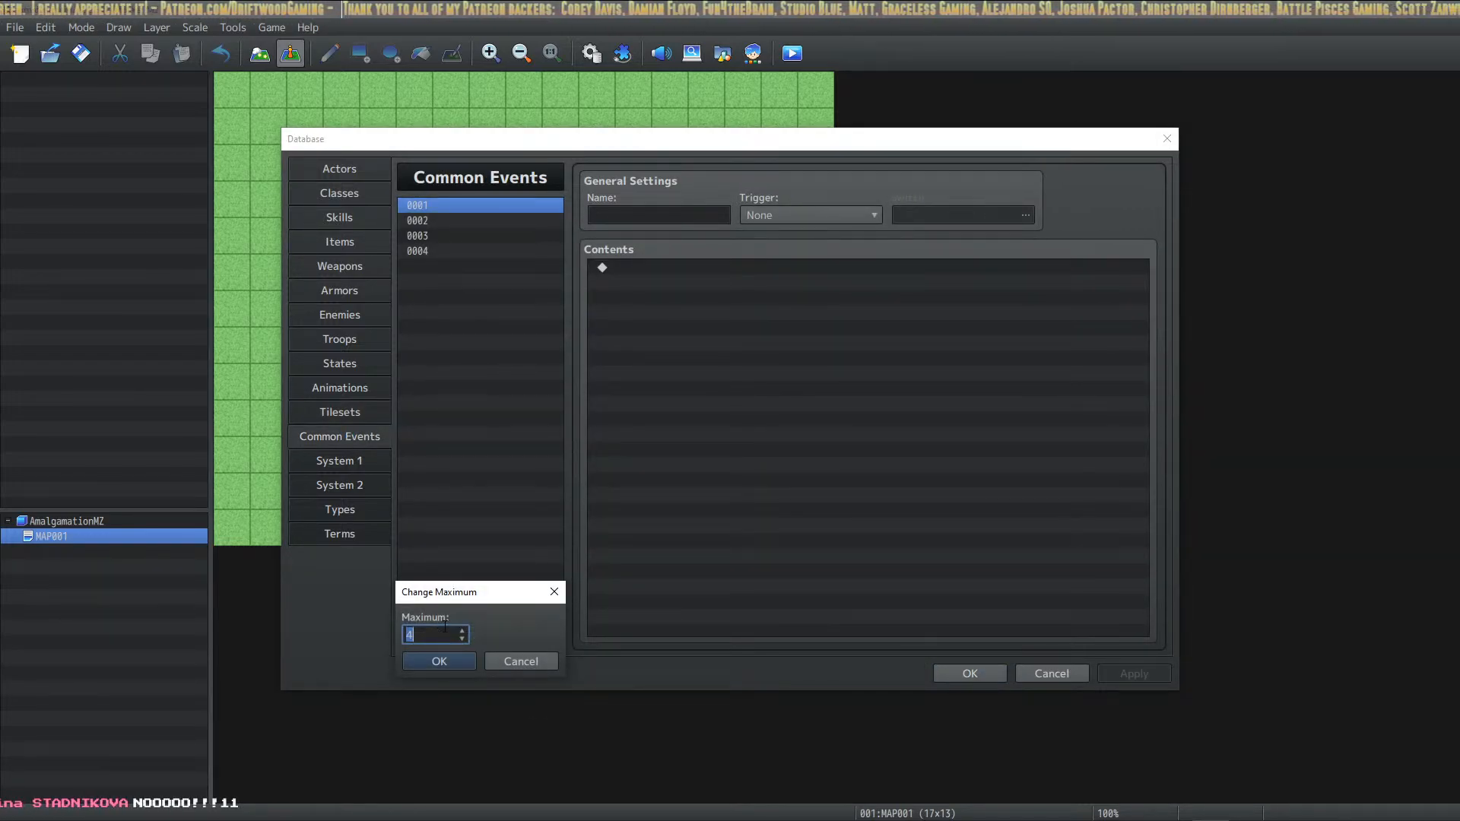
pyautogui.write('20')
pyautogui.click(468, 665)
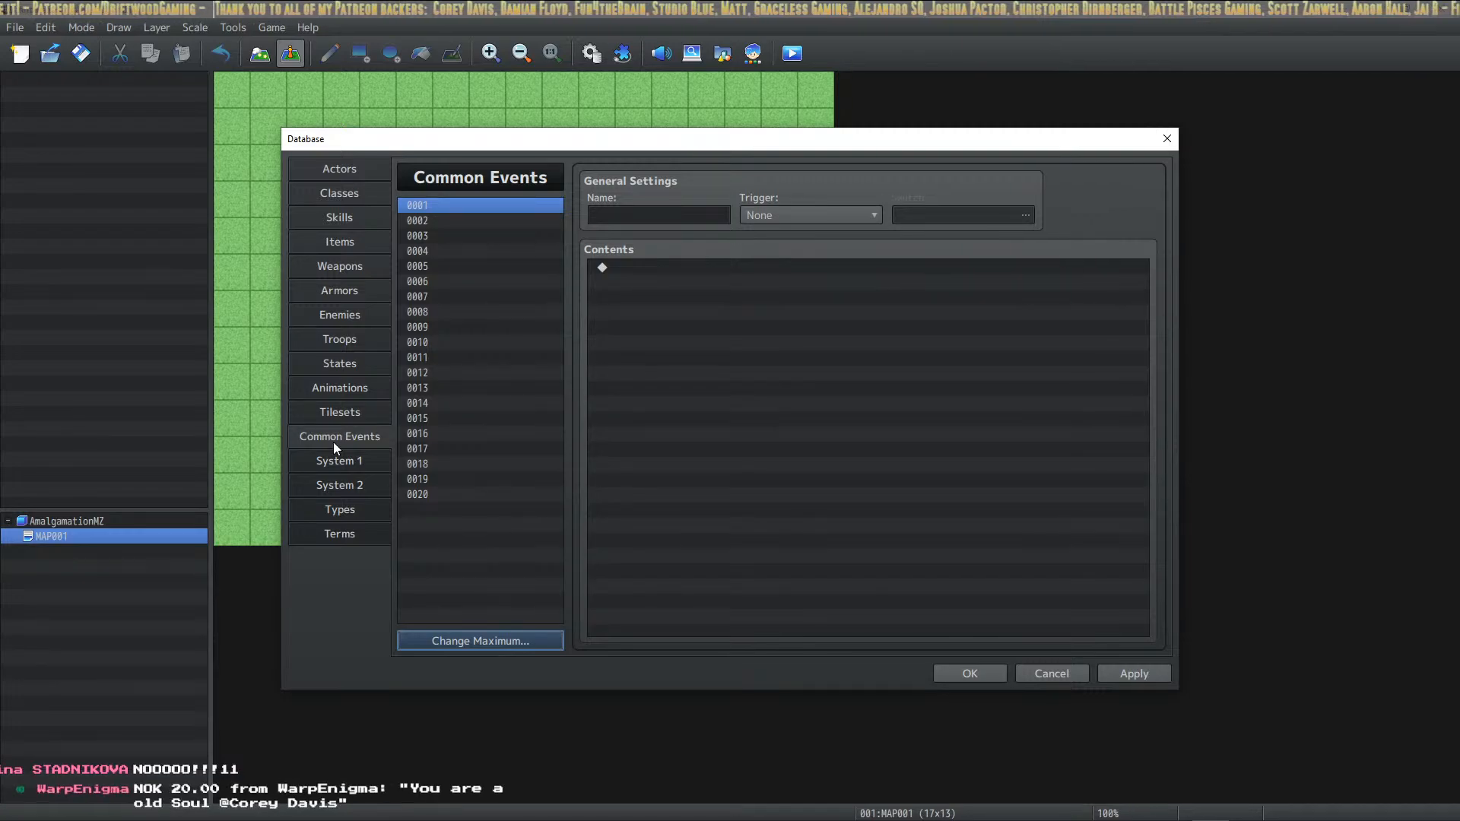
# Browse the title screen background images in the System 1 settings and choose FlyingIsland without a frame image
pyautogui.click(343, 464)
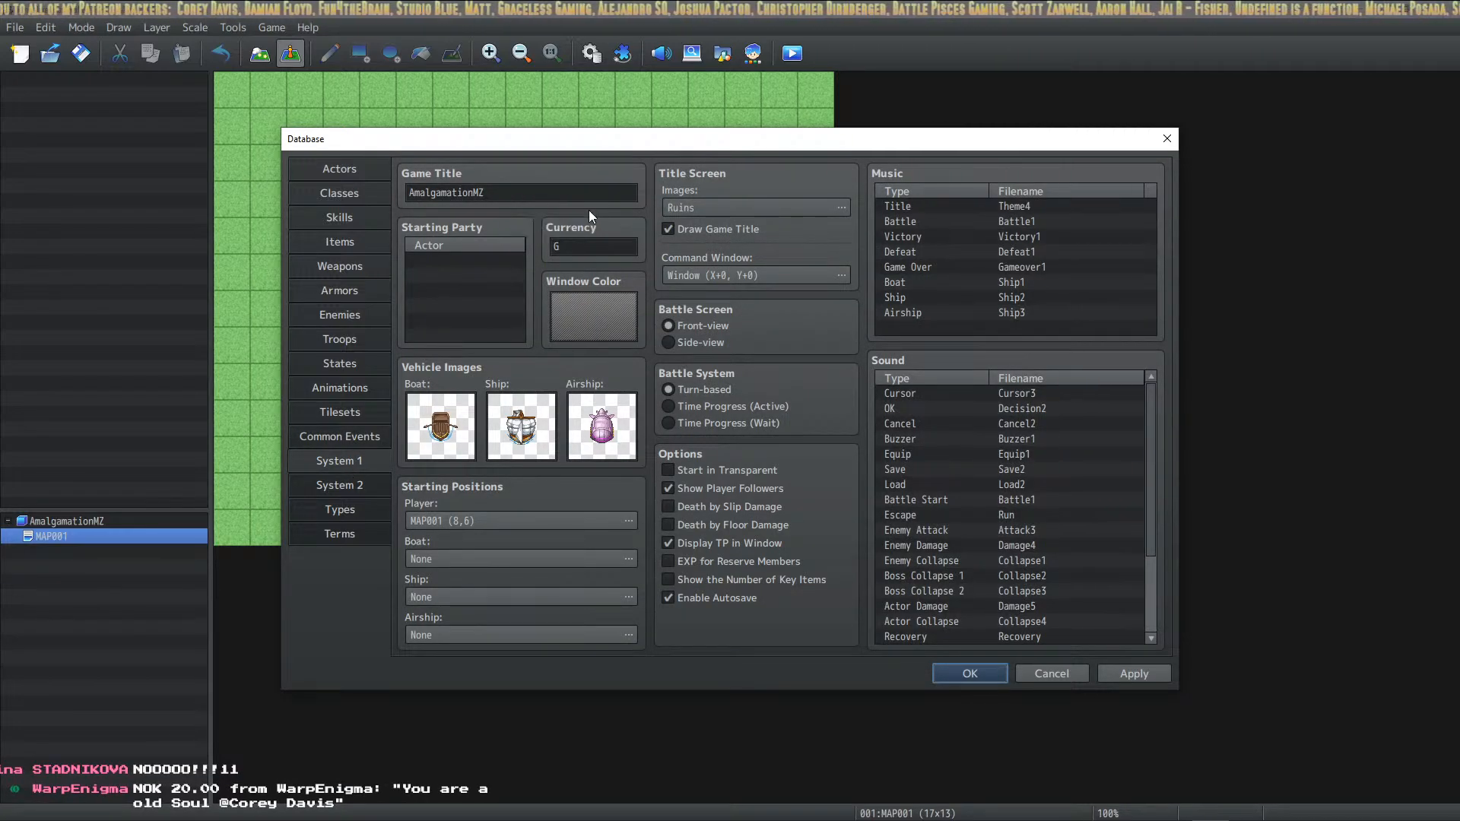
pyautogui.click(841, 206)
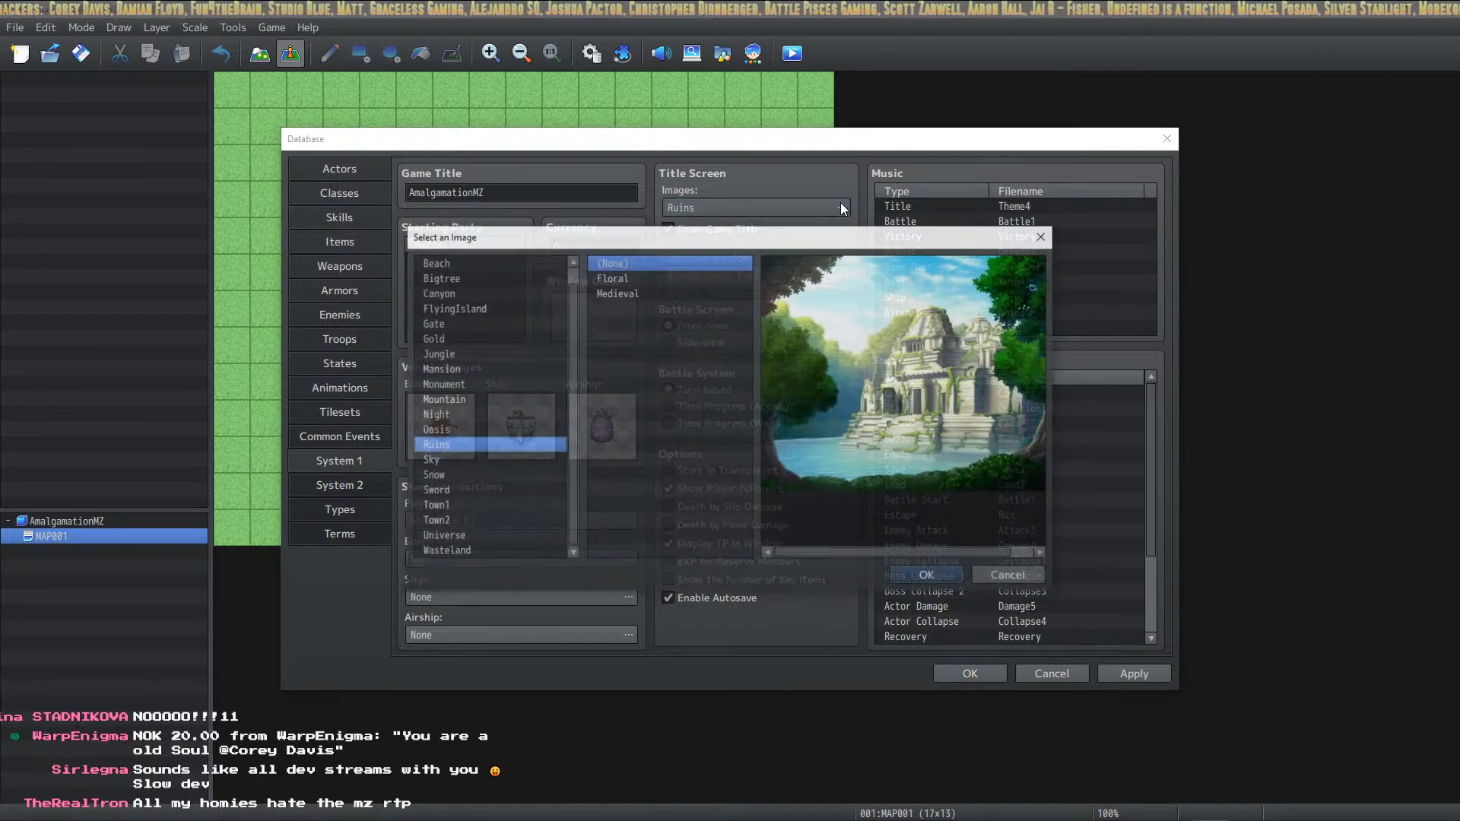
pyautogui.click(450, 433)
pyautogui.click(470, 385)
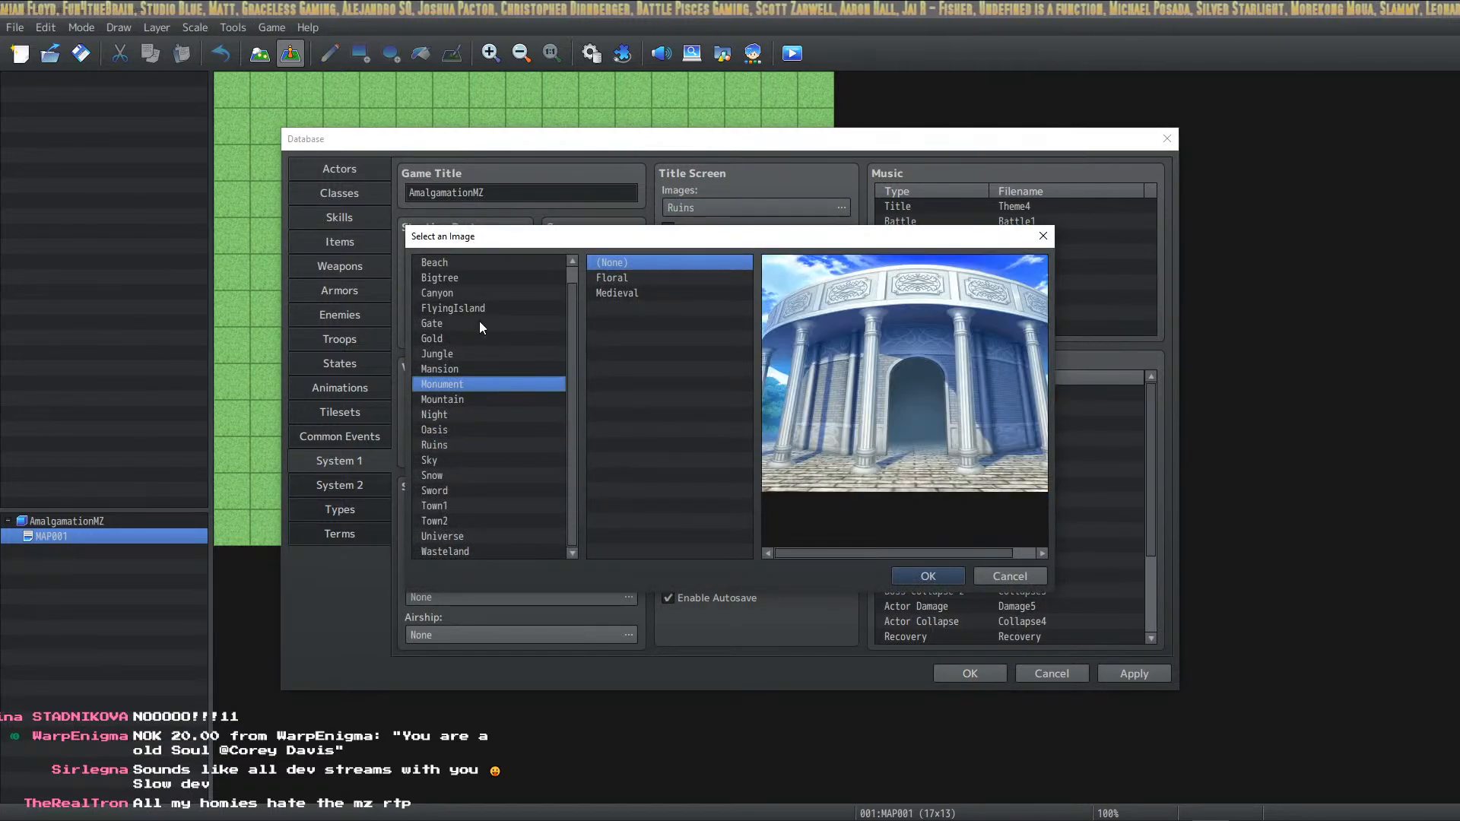
pyautogui.click(477, 295)
pyautogui.click(473, 324)
pyautogui.click(481, 272)
pyautogui.scroll(1, 481, 271)
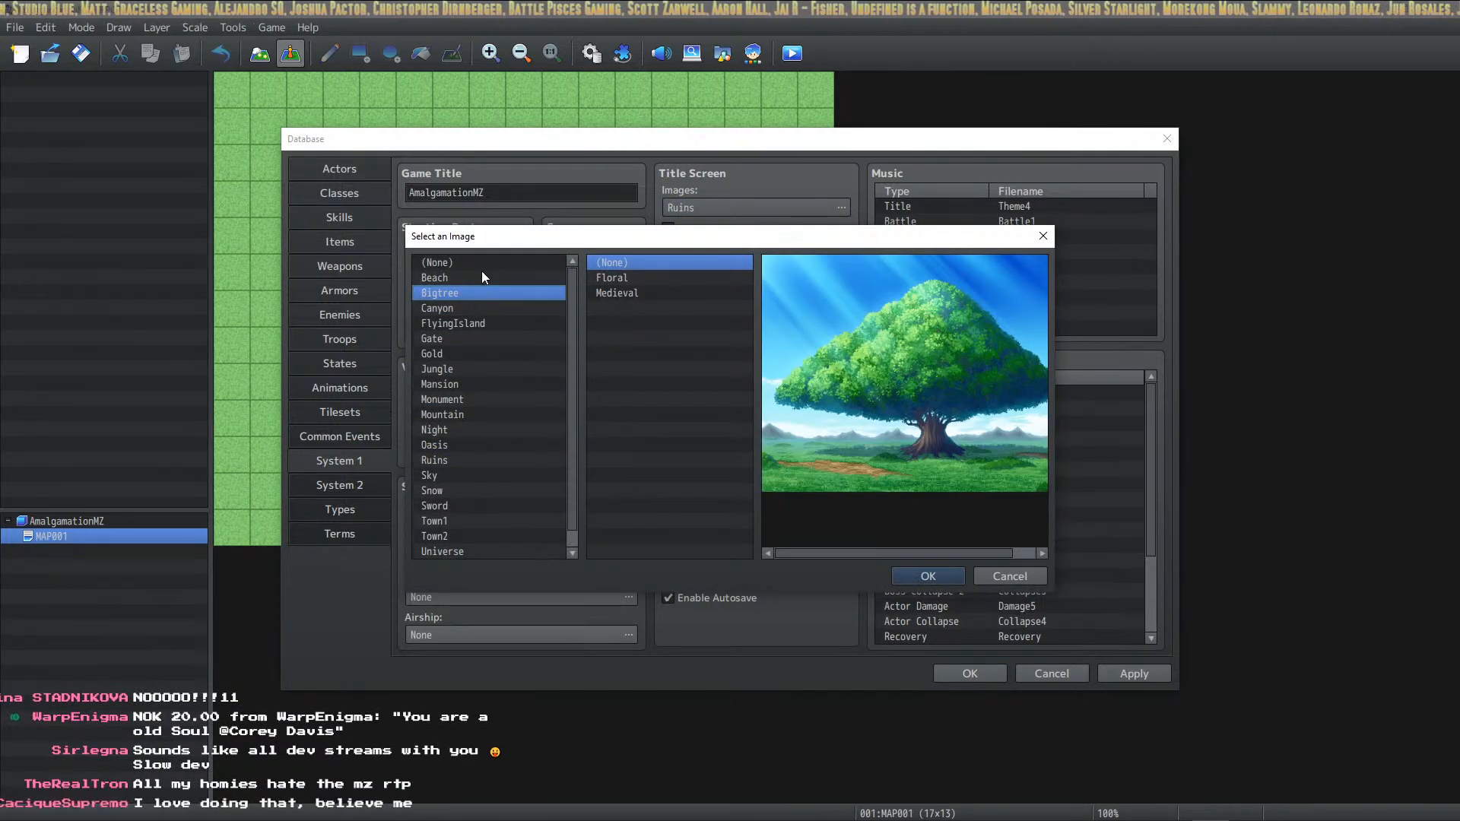
pyautogui.click(477, 272)
pyautogui.press('Down')
pyautogui.press('Down')
pyautogui.press('Down')
pyautogui.press('Down')
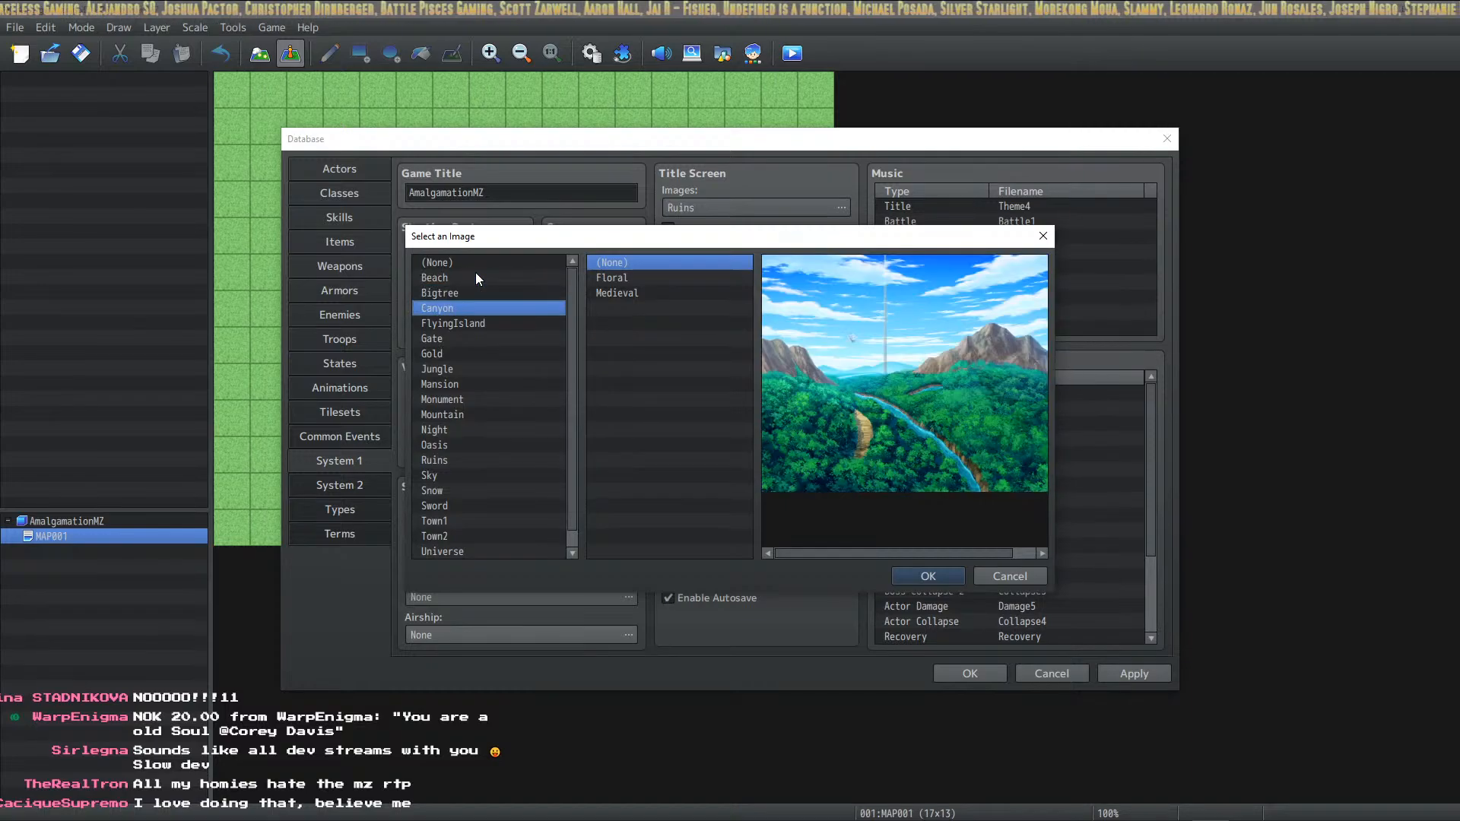
pyautogui.press('Up')
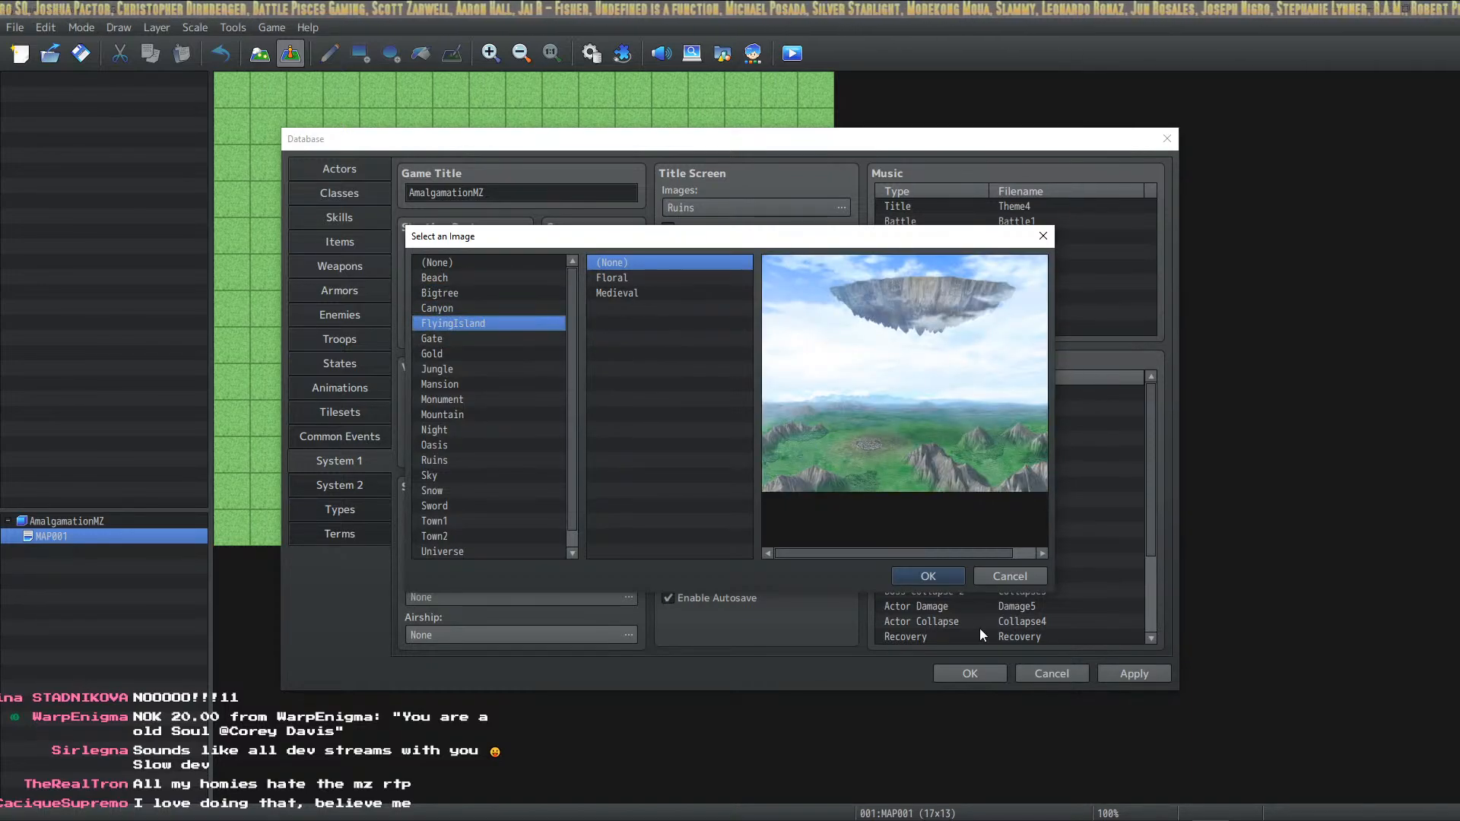
pyautogui.click(926, 575)
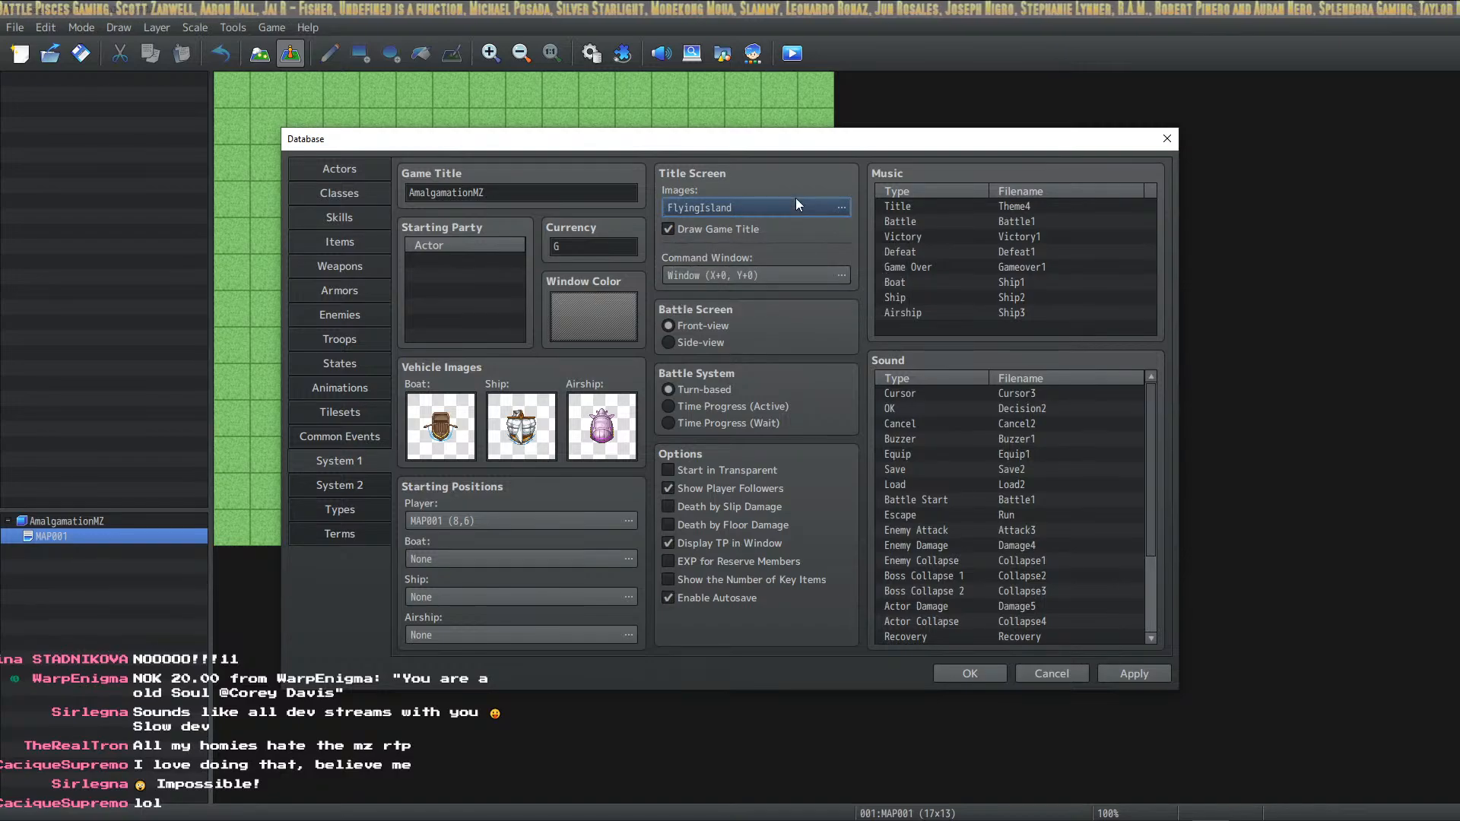
# Set the system music for Title and Battle to (None)
pyautogui.doubleClick(973, 204)
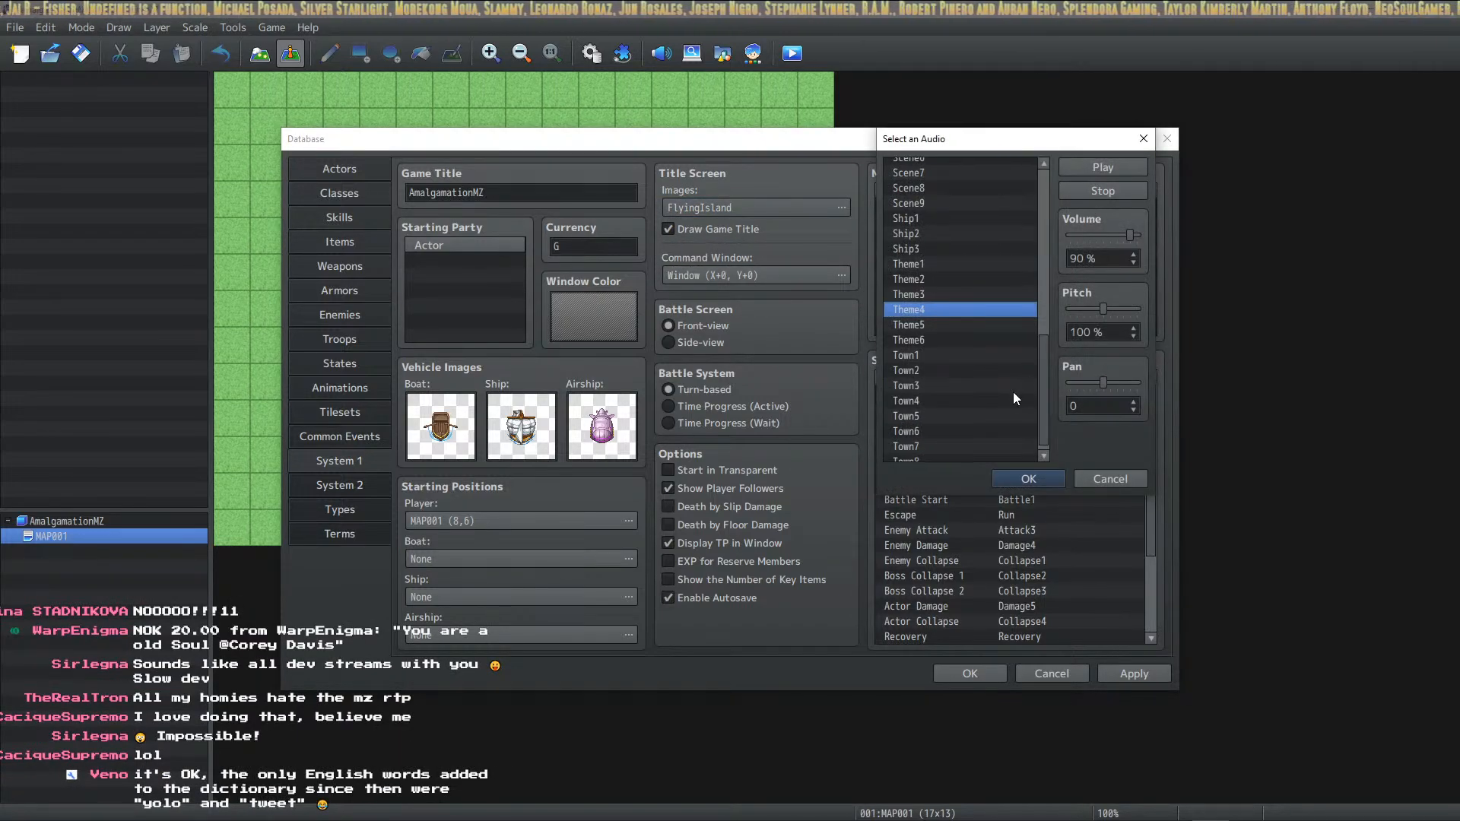
pyautogui.moveTo(1046, 385); pyautogui.dragTo(1010, 162)
pyautogui.click(1010, 165)
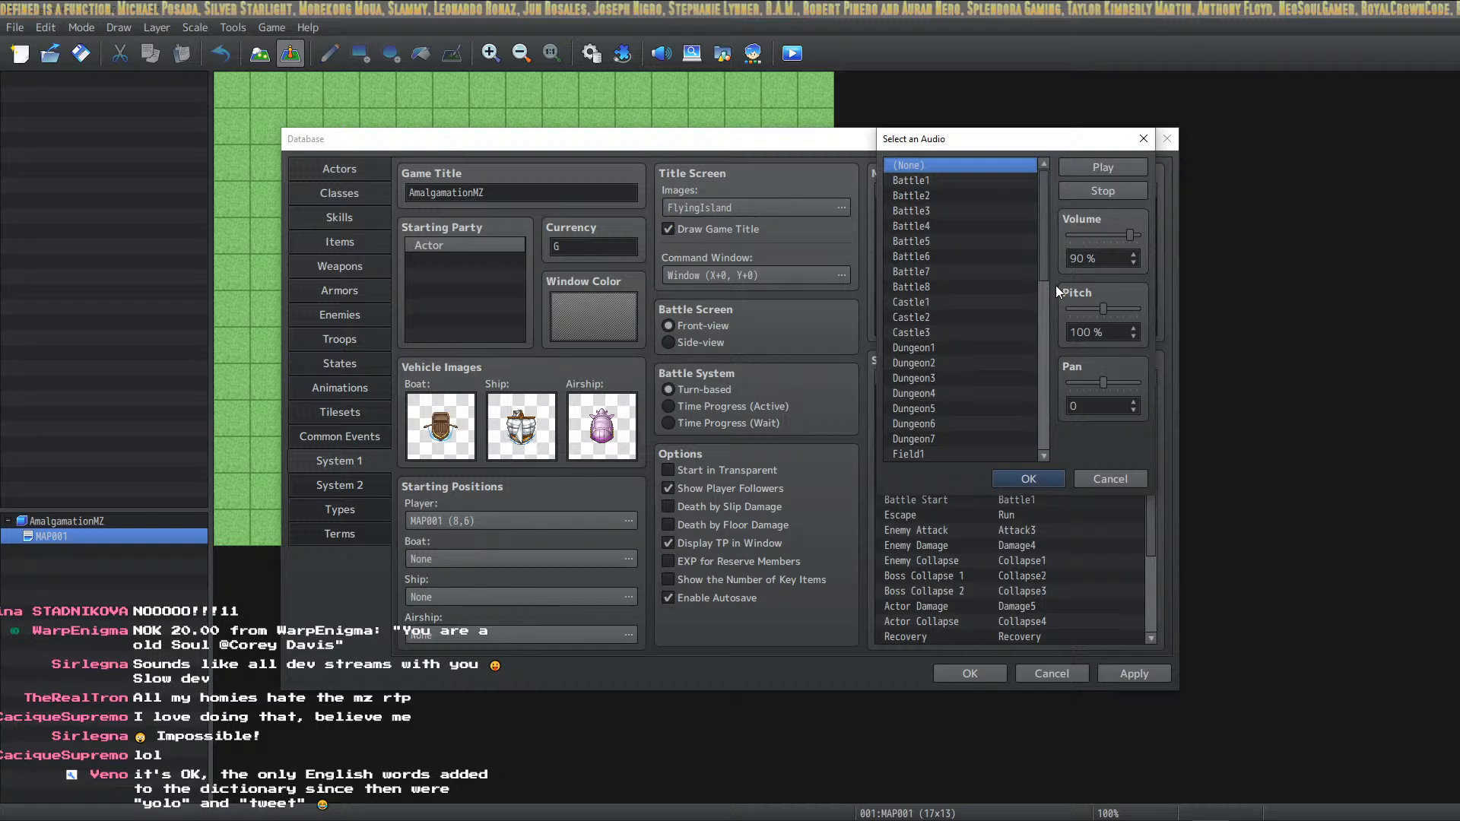
pyautogui.click(1033, 478)
pyautogui.doubleClick(1038, 220)
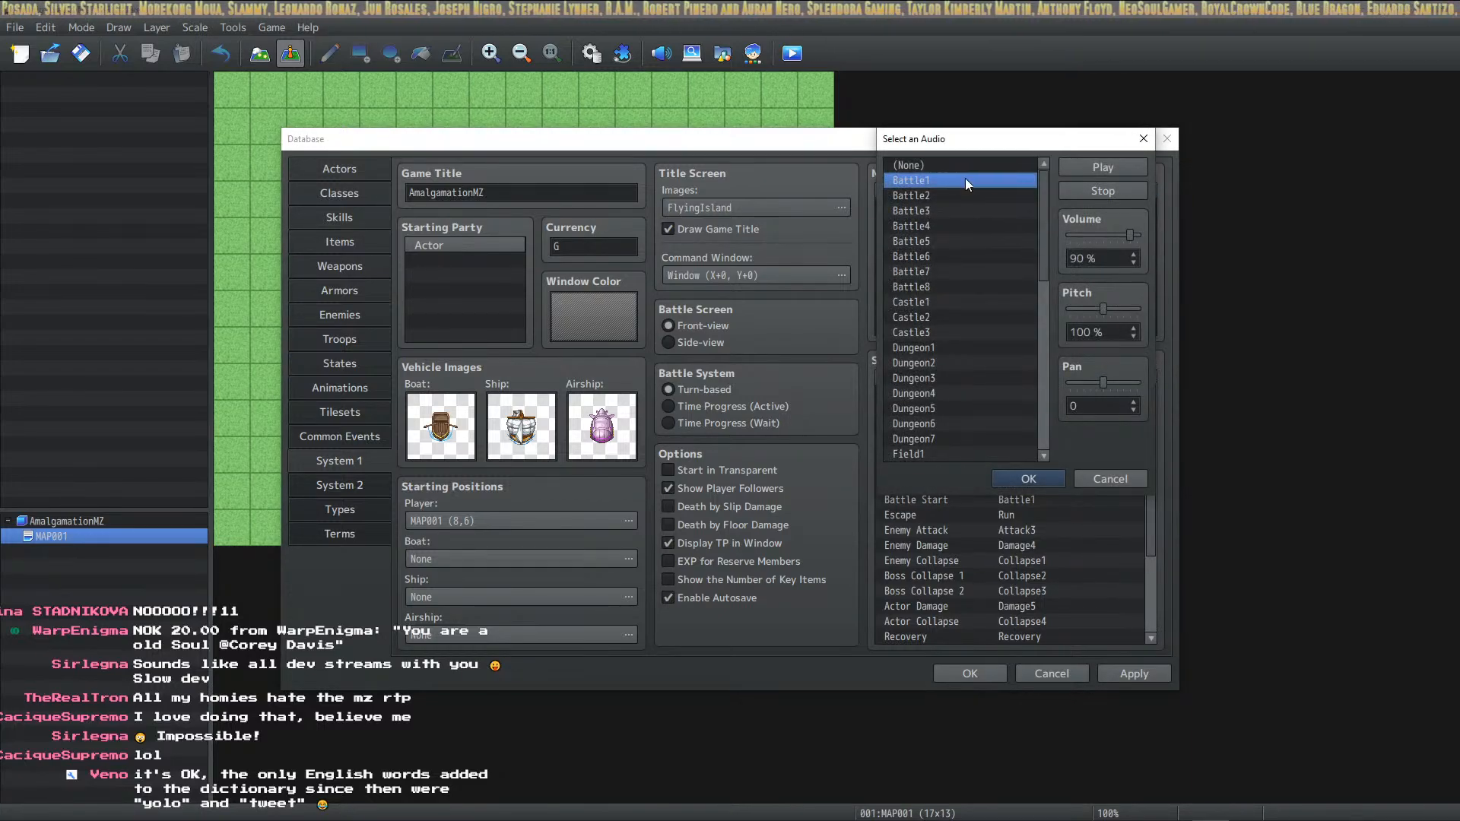
pyautogui.click(964, 165)
pyautogui.click(1028, 478)
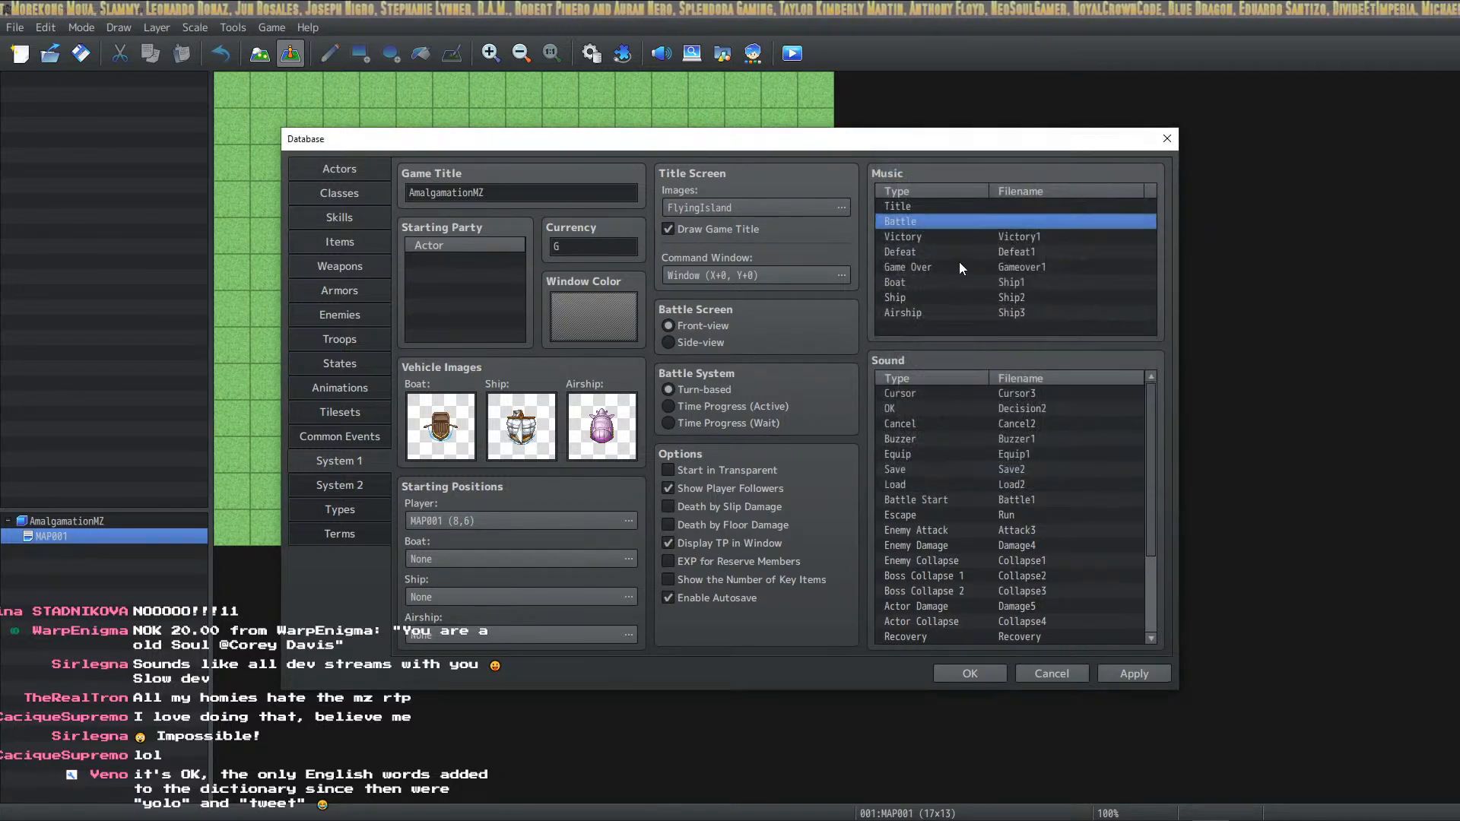
# Set the system music for Victory, Defeat and Game Over to (None)
pyautogui.doubleClick(964, 234)
pyautogui.scroll(3, 1047, 267)
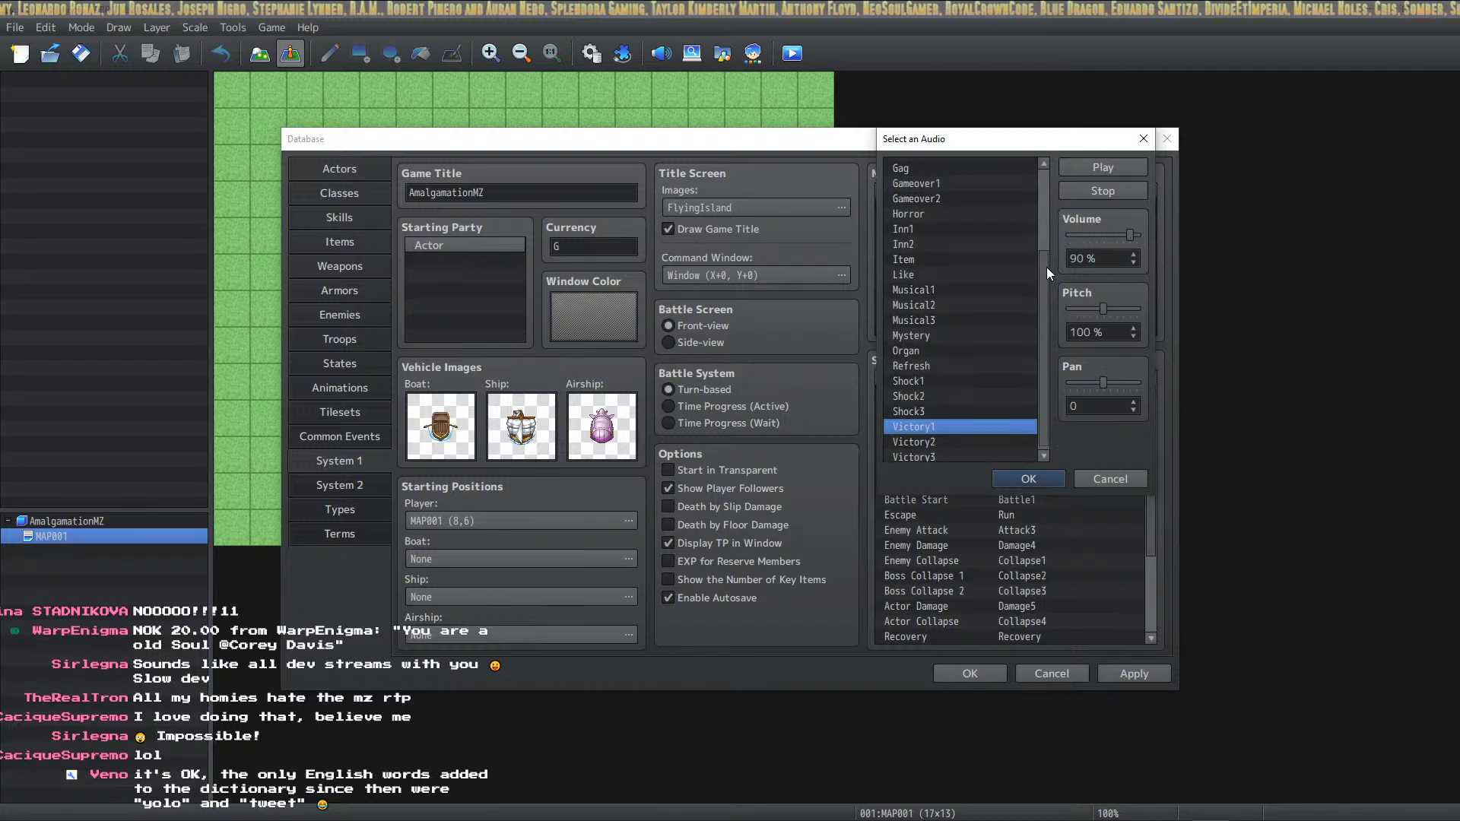
pyautogui.click(1004, 166)
pyautogui.click(1019, 482)
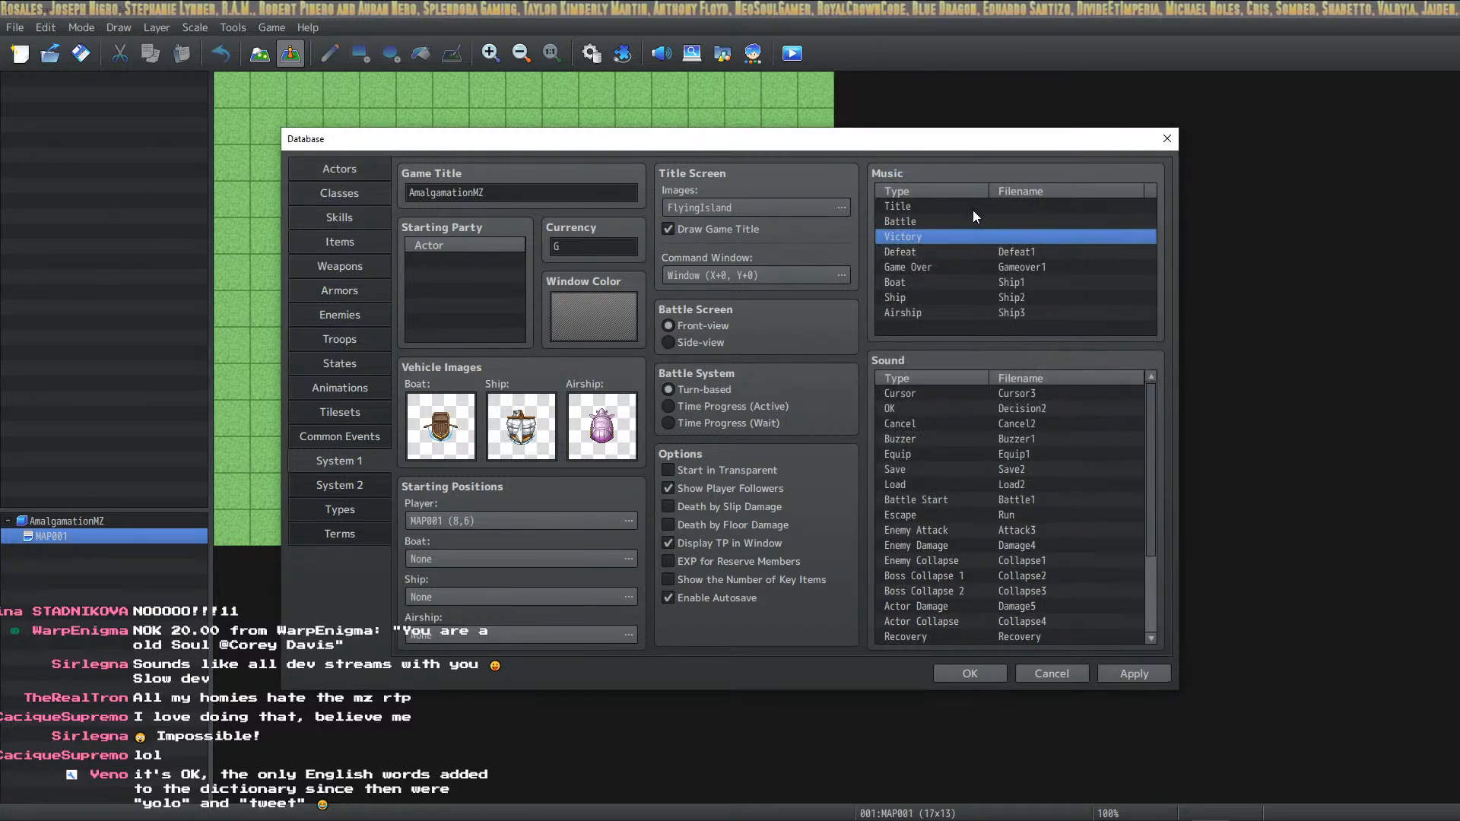
pyautogui.doubleClick(992, 248)
pyautogui.click(979, 168)
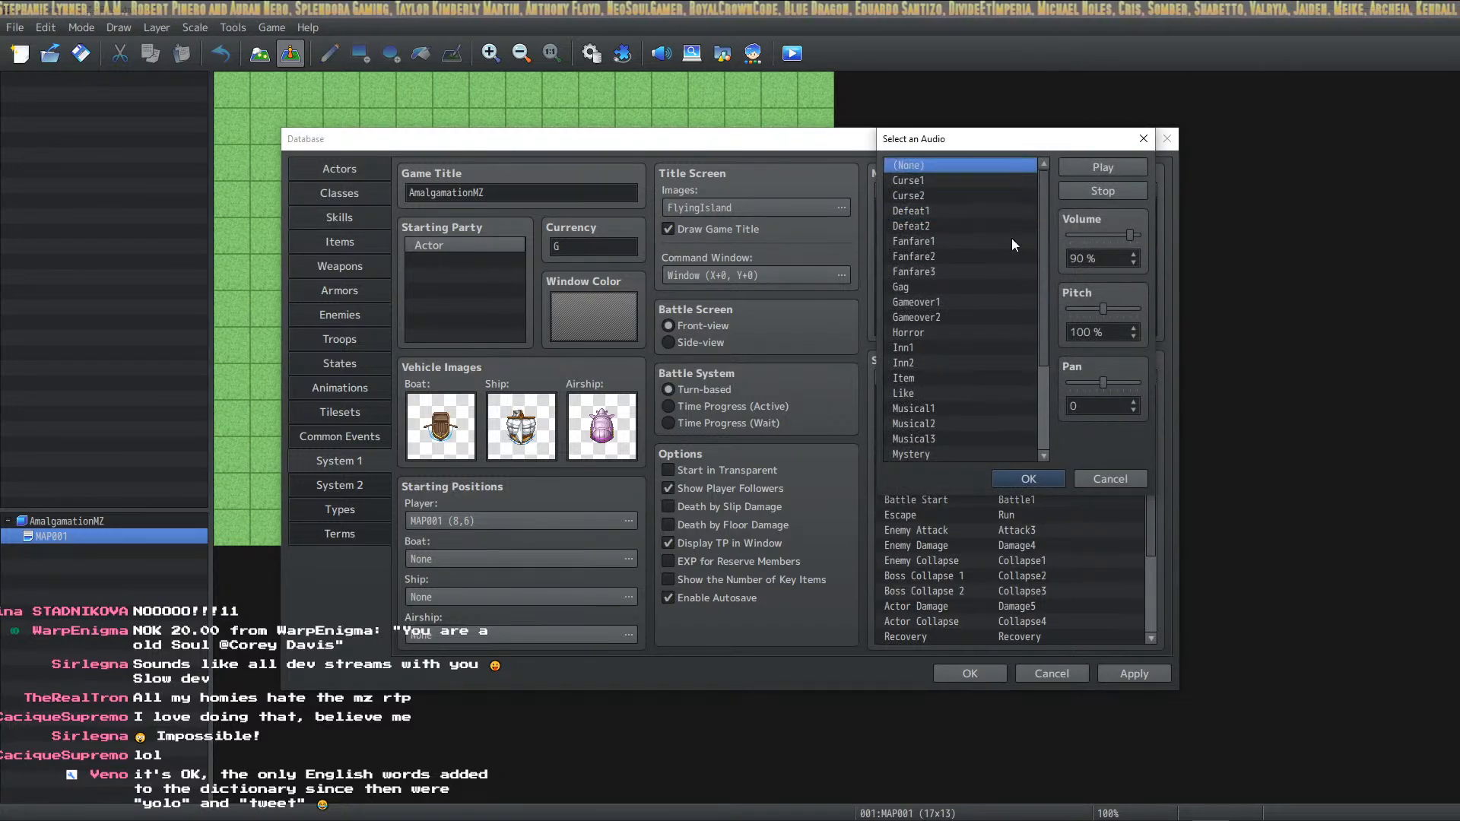
pyautogui.click(1023, 479)
pyautogui.doubleClick(1002, 265)
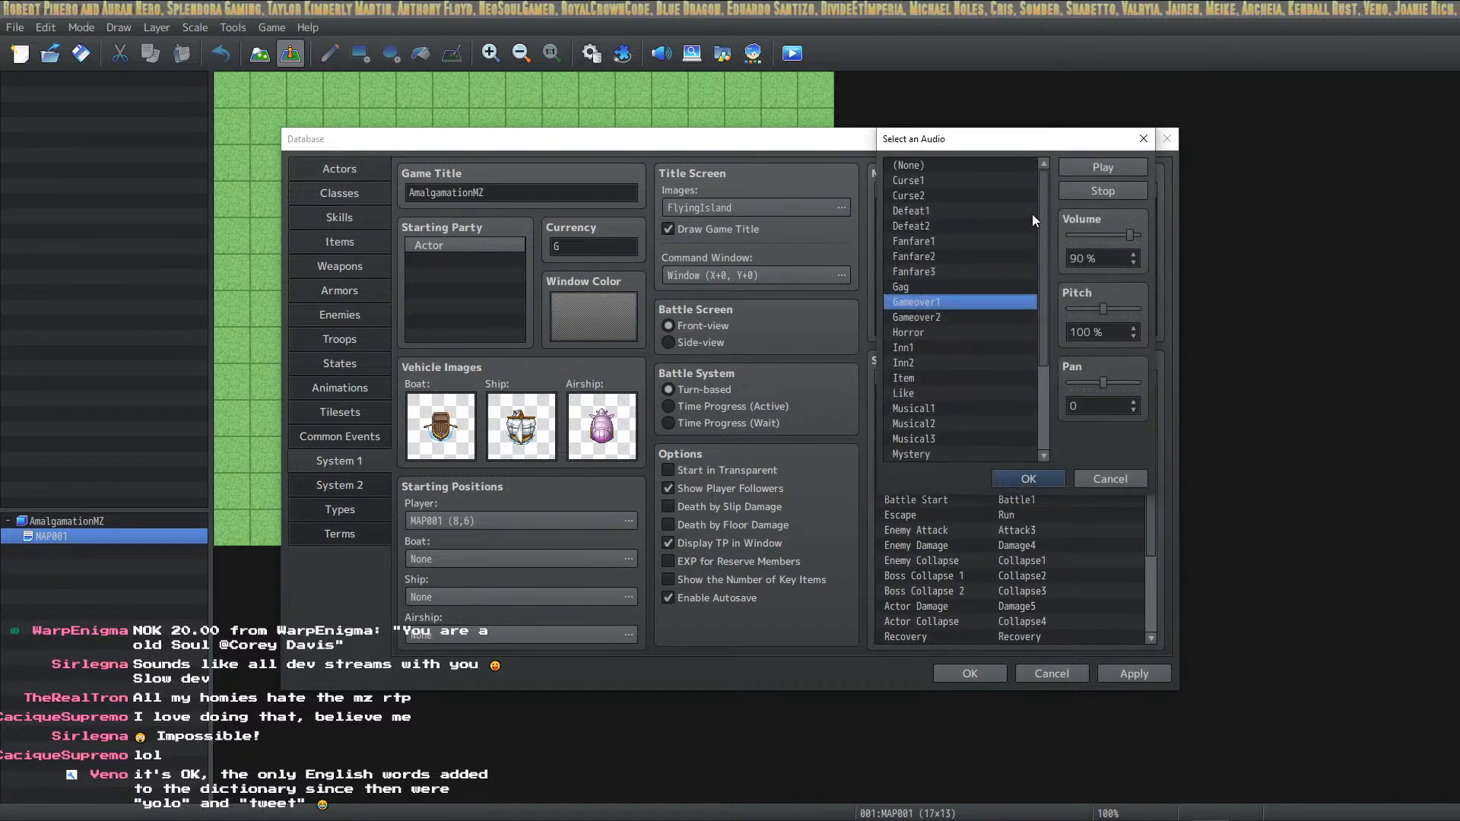
pyautogui.click(965, 169)
pyautogui.click(1035, 478)
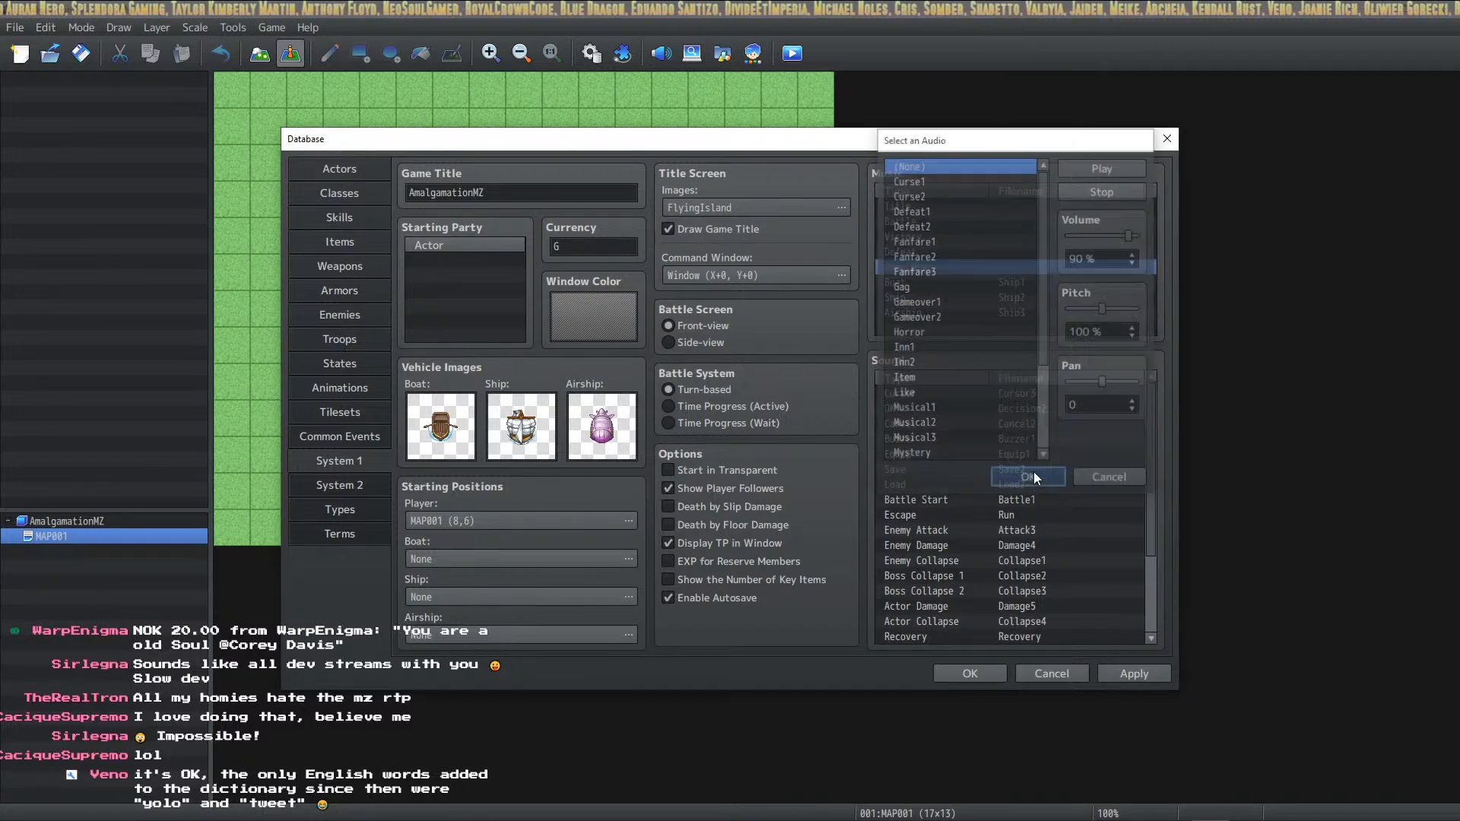
# Set the vehicle music for Boat, Ship and Airship to (None)
pyautogui.doubleClick(1013, 281)
pyautogui.moveTo(1048, 276); pyautogui.dragTo(1048, 169)
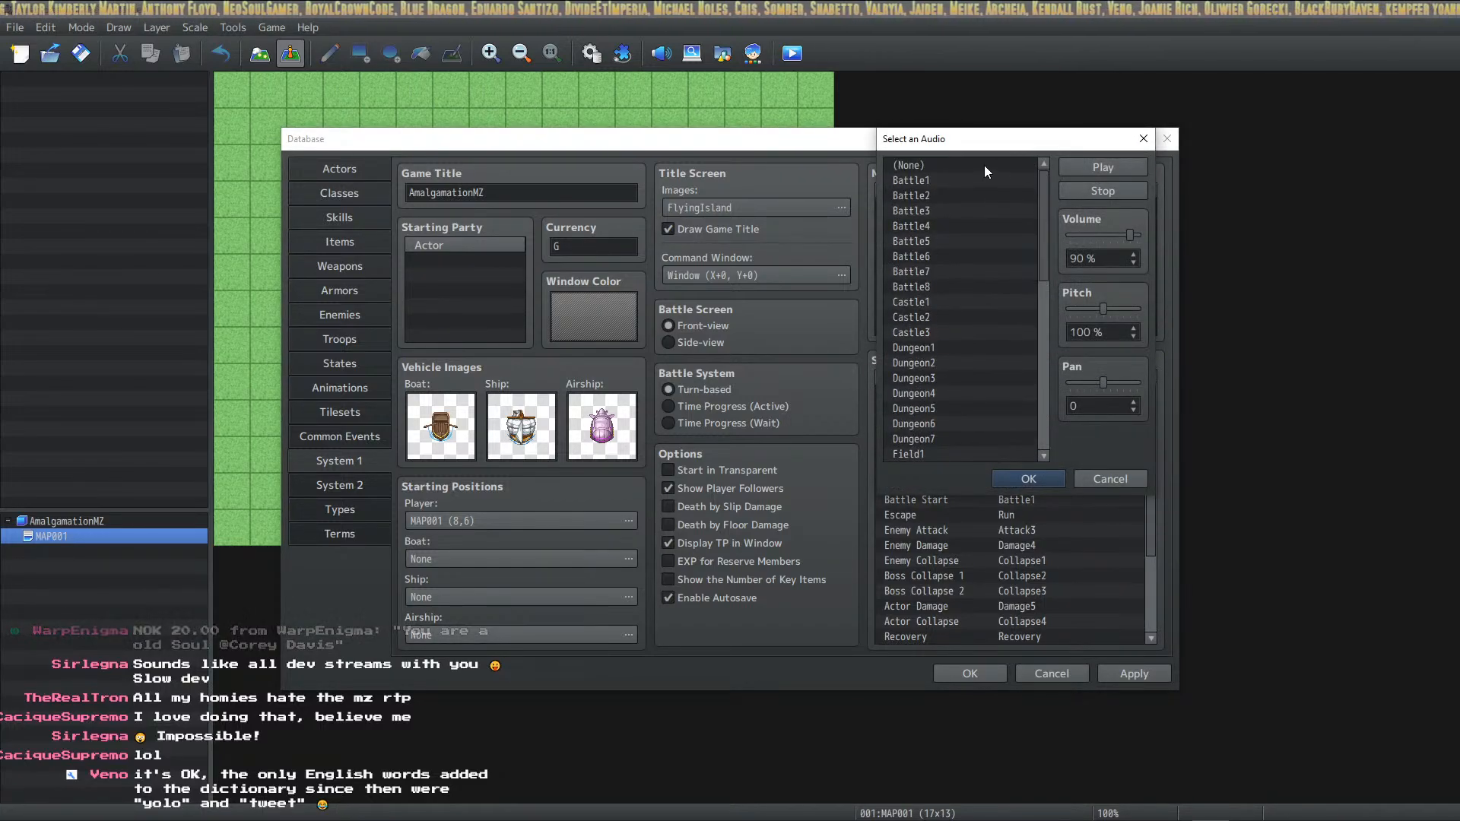
pyautogui.click(984, 166)
pyautogui.click(1029, 484)
pyautogui.doubleClick(1019, 303)
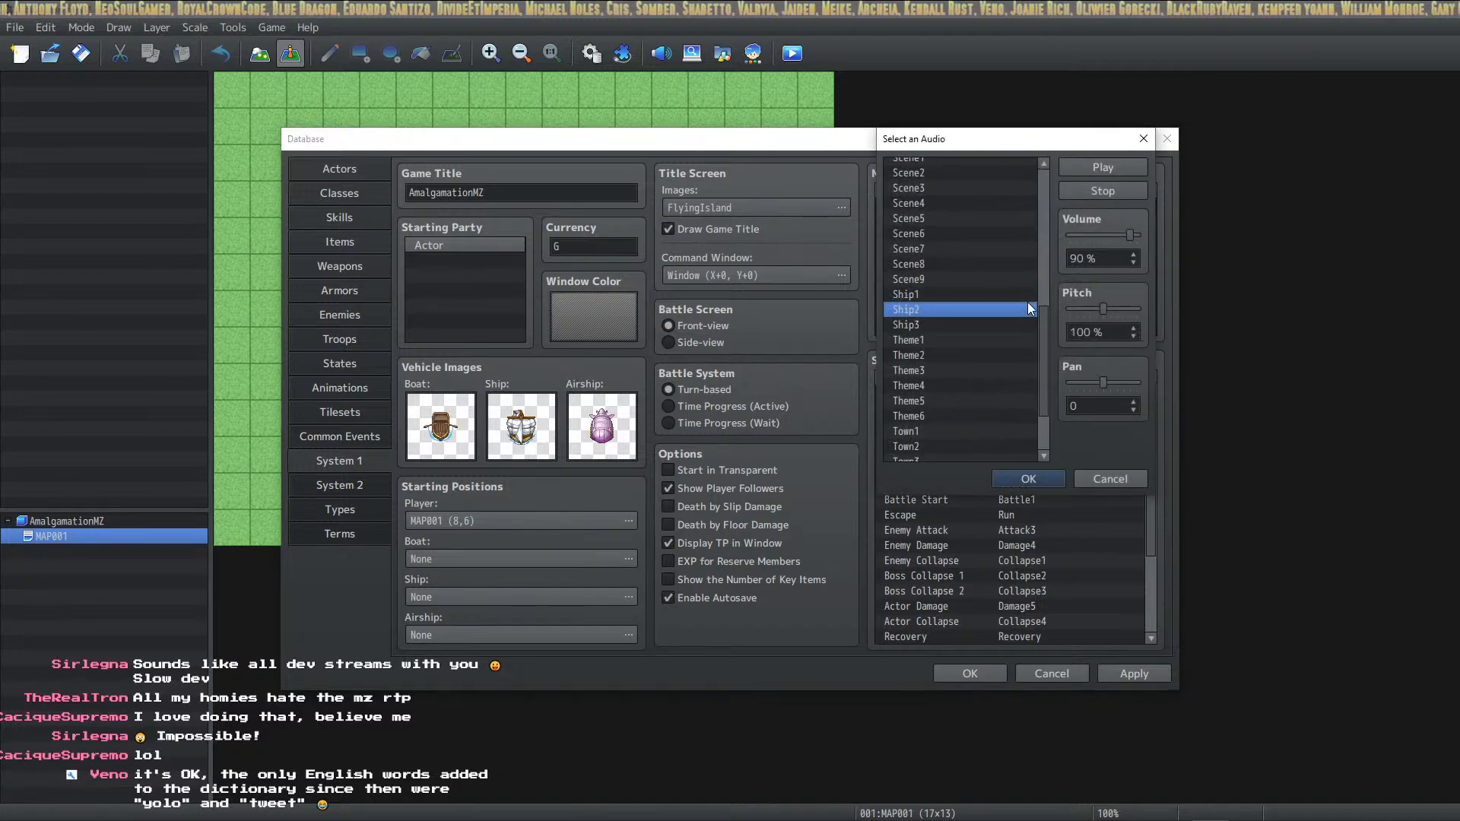
pyautogui.moveTo(1043, 303); pyautogui.dragTo(1044, 162)
pyautogui.click(981, 164)
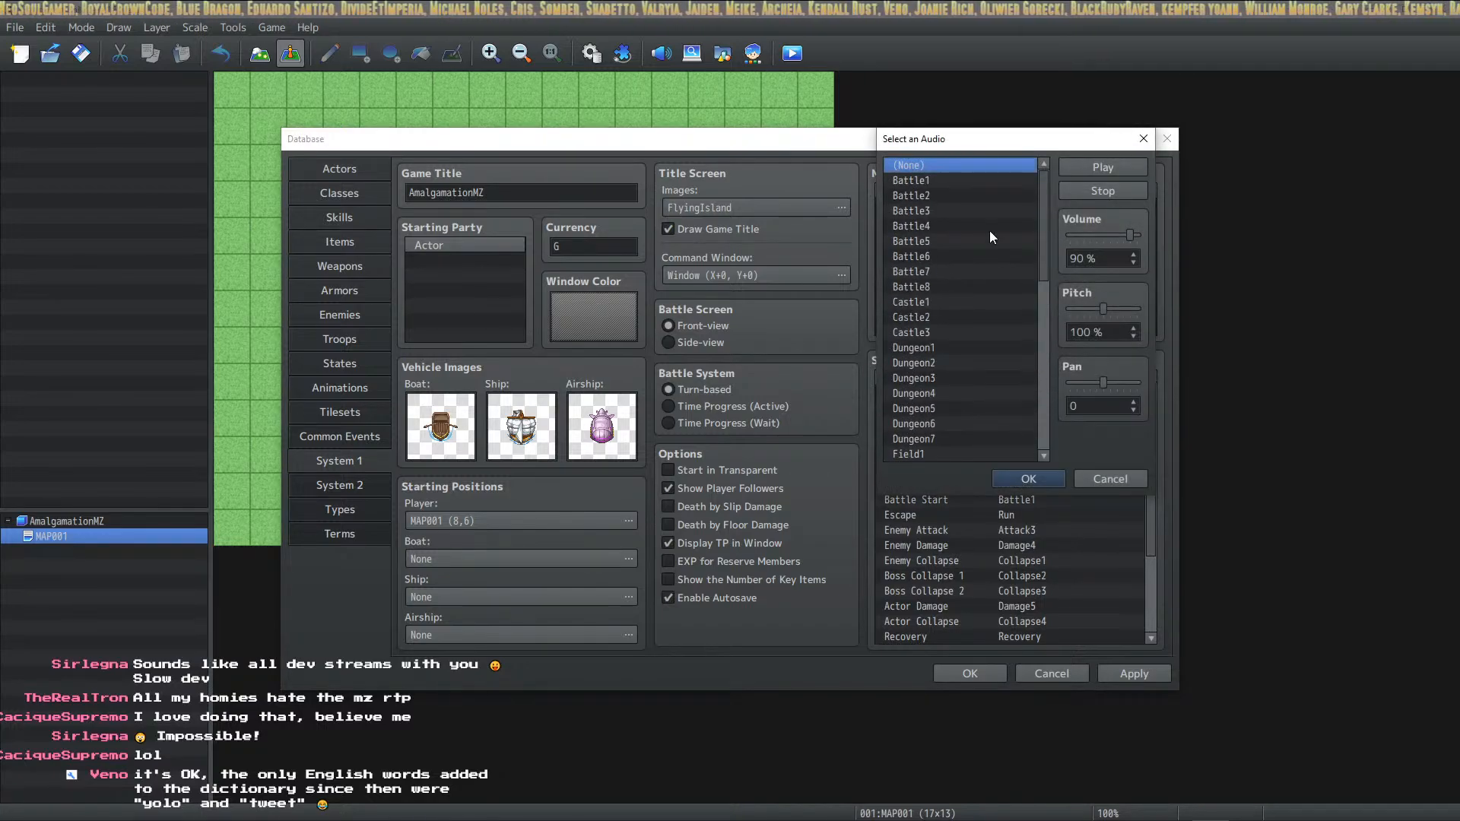
pyautogui.click(1018, 477)
pyautogui.doubleClick(1035, 311)
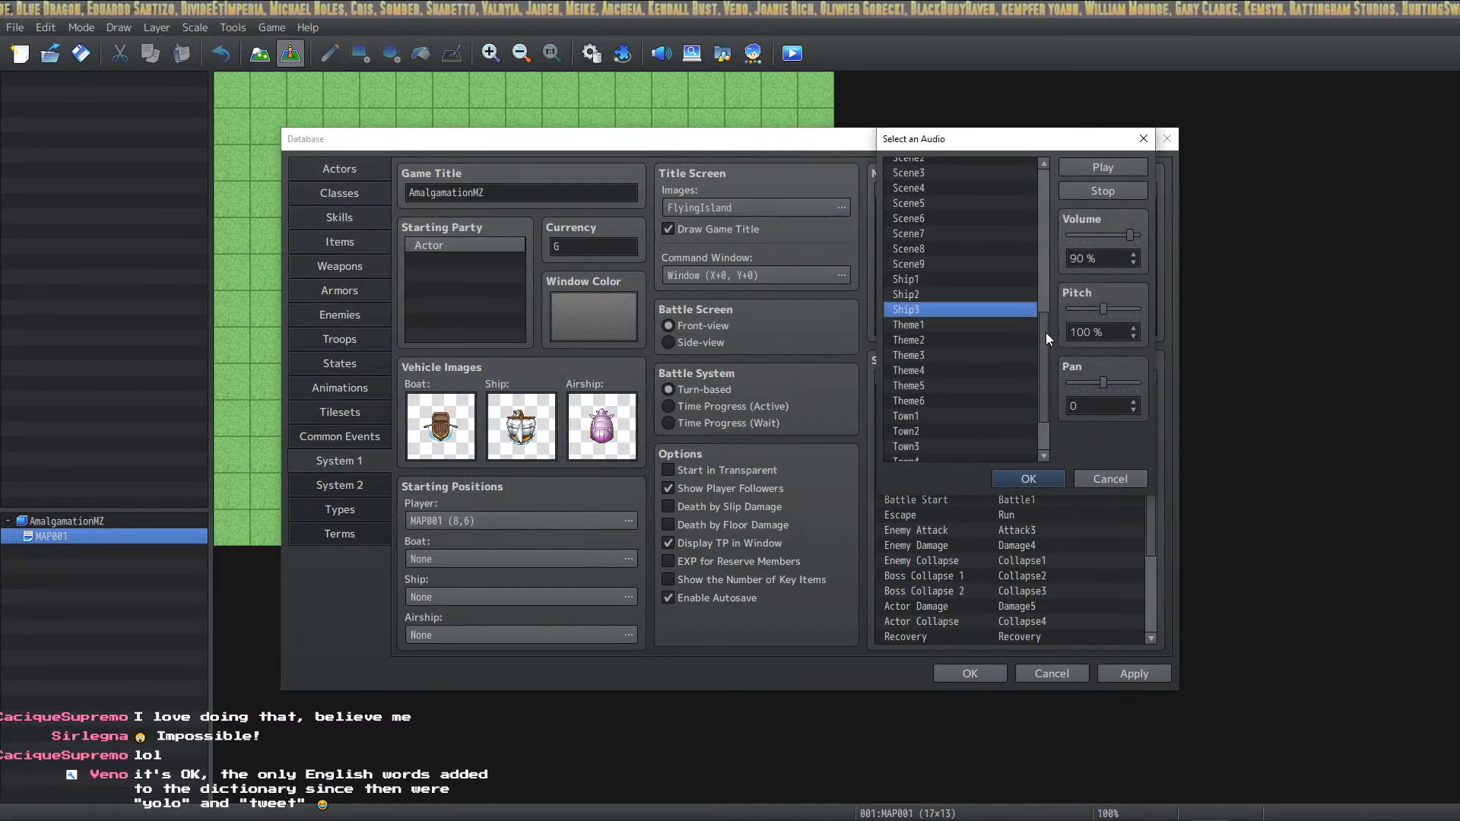
pyautogui.moveTo(1046, 332); pyautogui.dragTo(1044, 159)
pyautogui.click(997, 164)
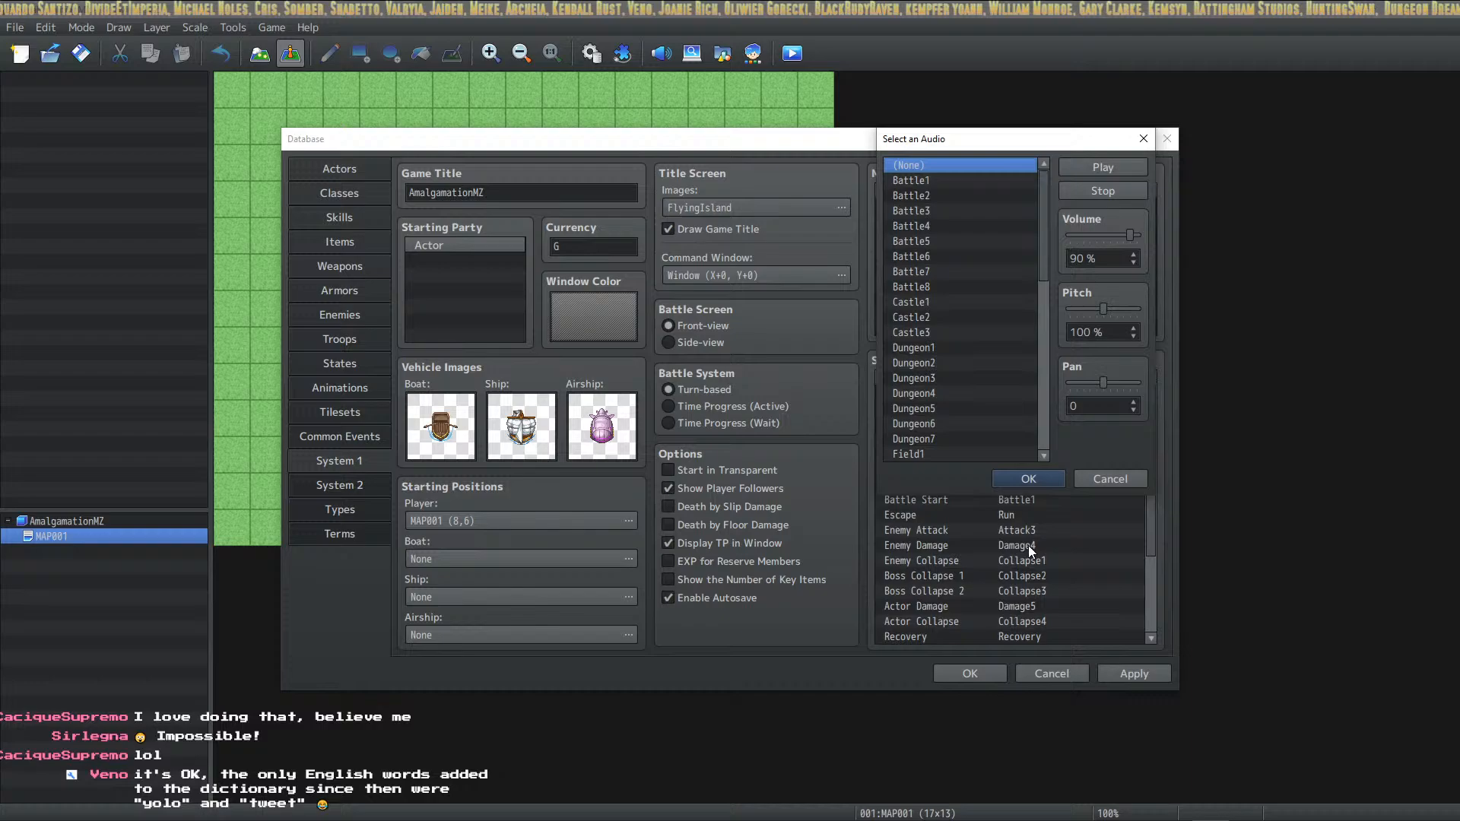
pyautogui.click(1025, 479)
# Set the system sounds for Cursor and OK to (None)
pyautogui.doubleClick(1029, 394)
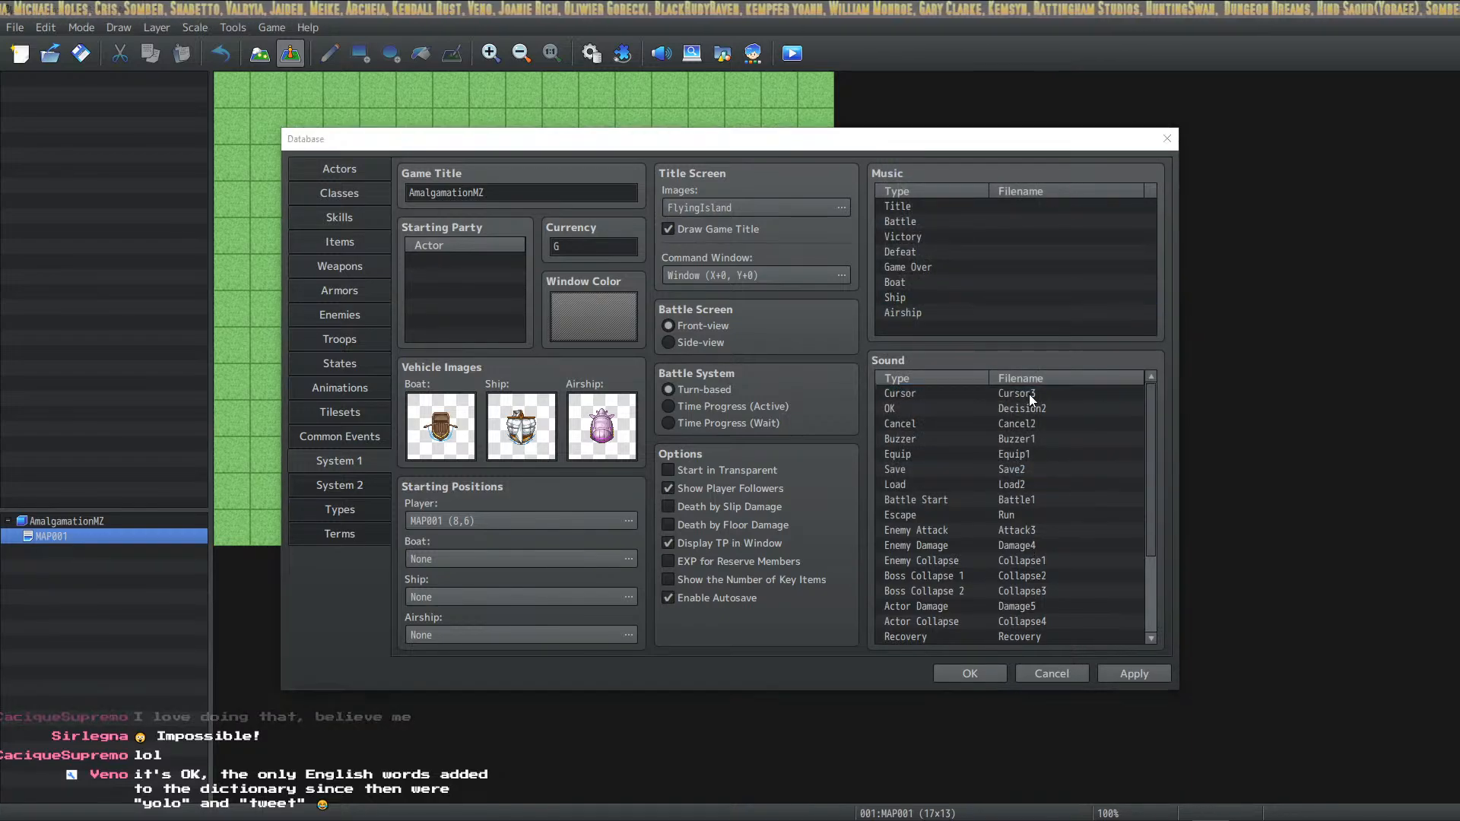
pyautogui.moveTo(1039, 419); pyautogui.dragTo(1044, 330)
pyautogui.click(1005, 343)
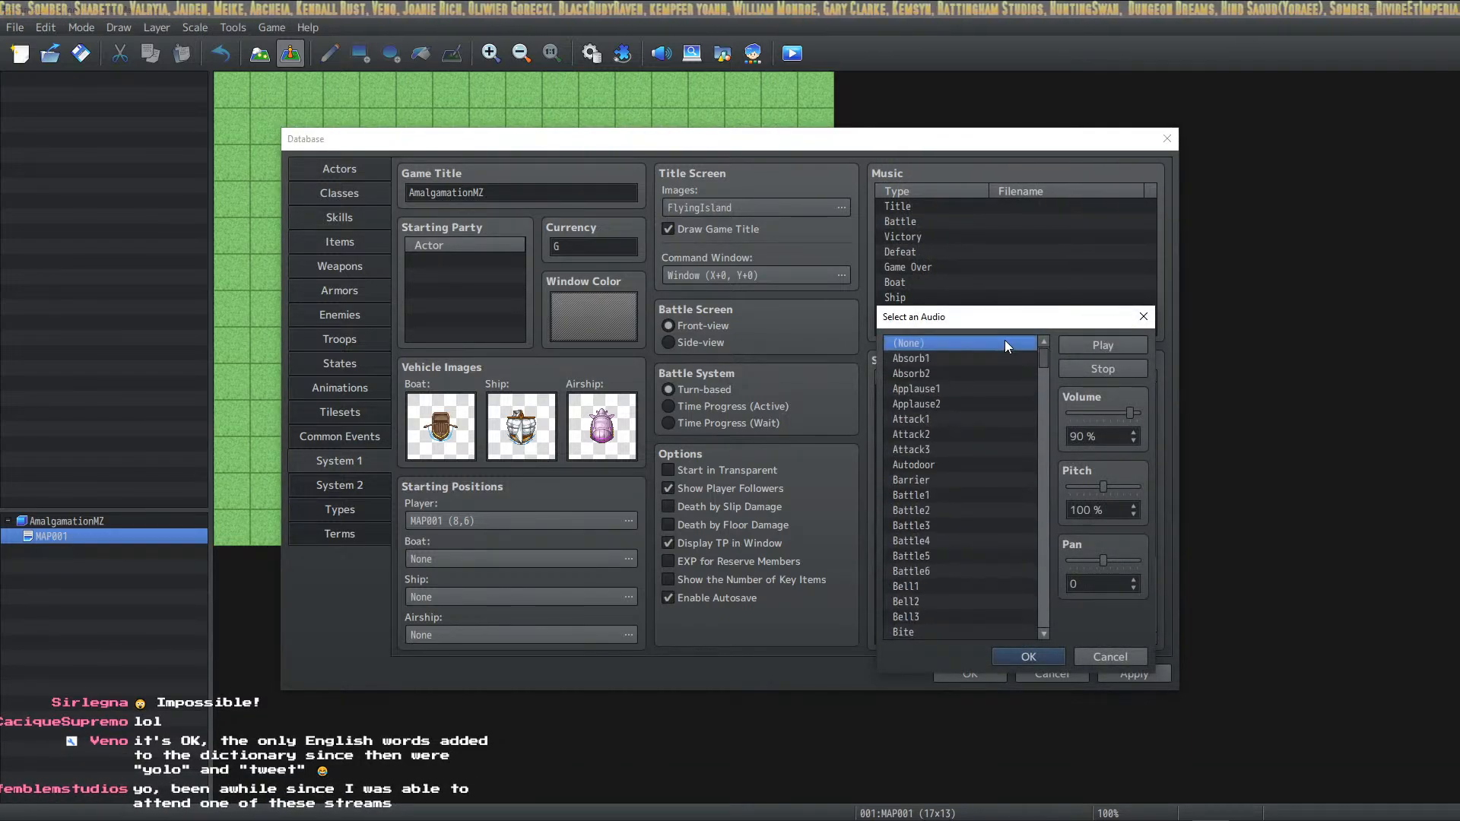
pyautogui.click(1030, 653)
pyautogui.doubleClick(1044, 408)
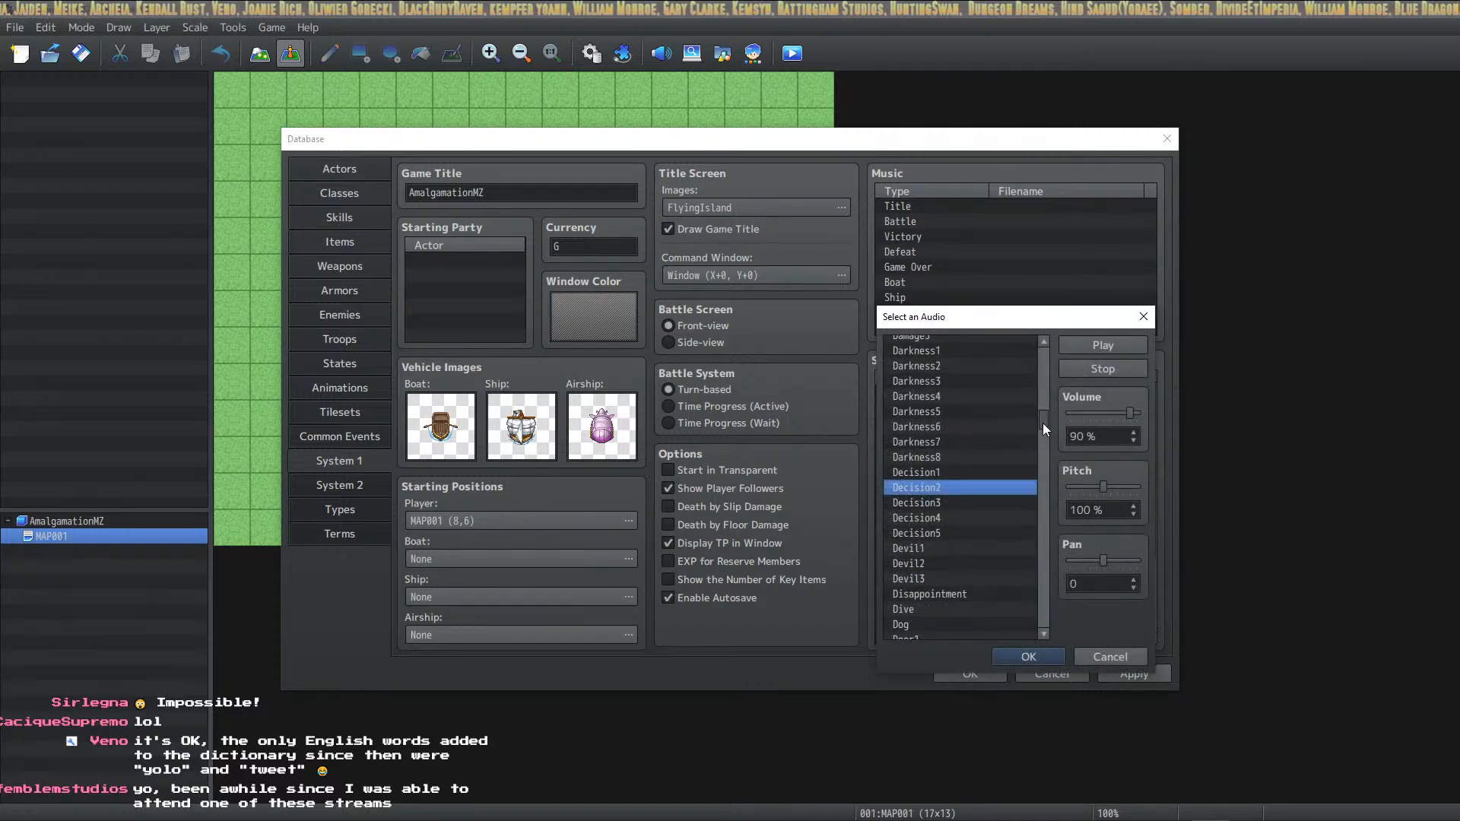
pyautogui.moveTo(1043, 423); pyautogui.dragTo(1043, 354)
pyautogui.click(997, 342)
pyautogui.click(1036, 656)
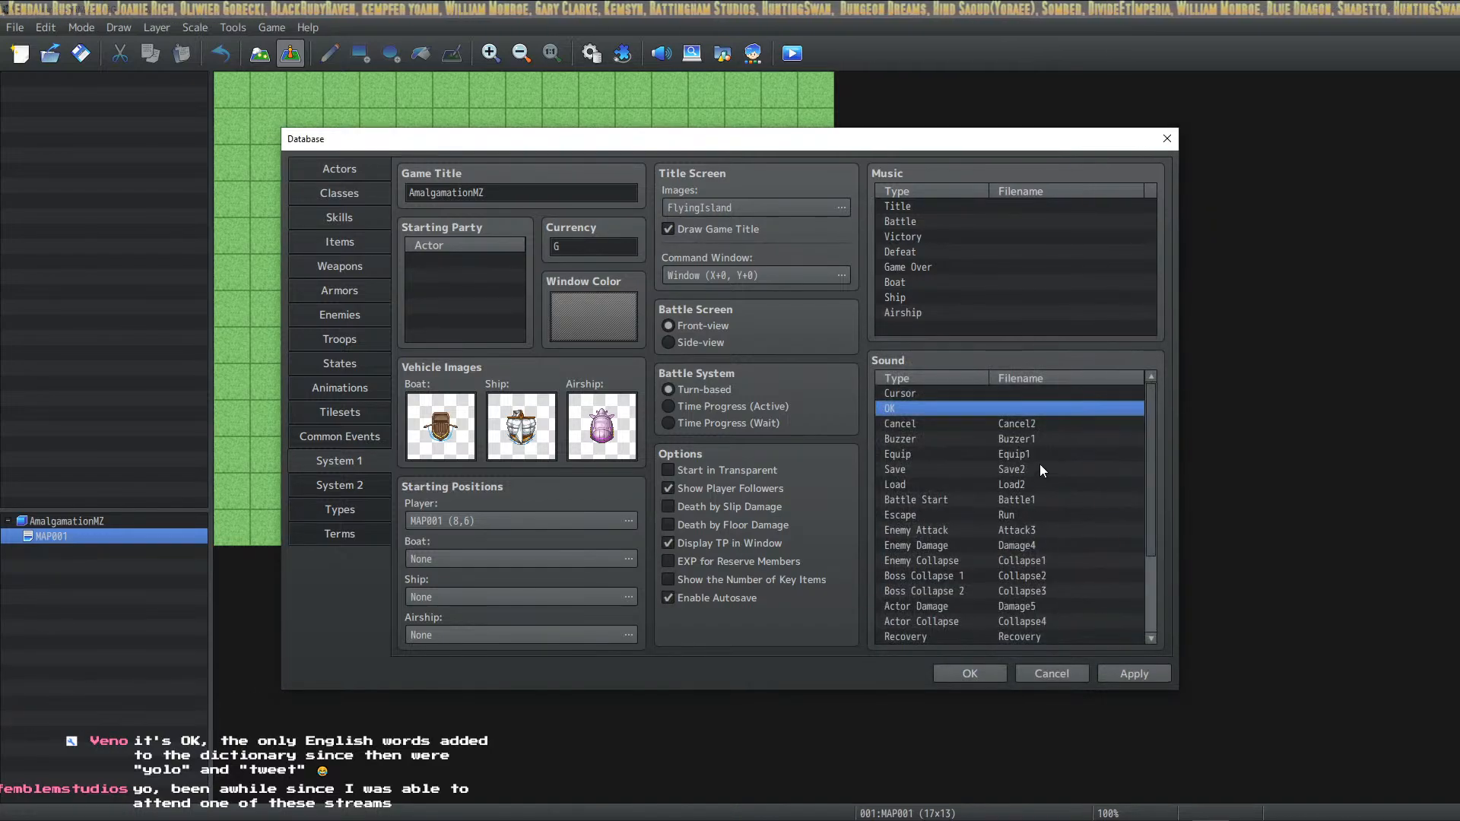
# Set the system sounds for Cancel and Buzzer to (None)
pyautogui.doubleClick(1041, 422)
pyautogui.moveTo(1046, 426); pyautogui.dragTo(1044, 351)
pyautogui.click(1015, 341)
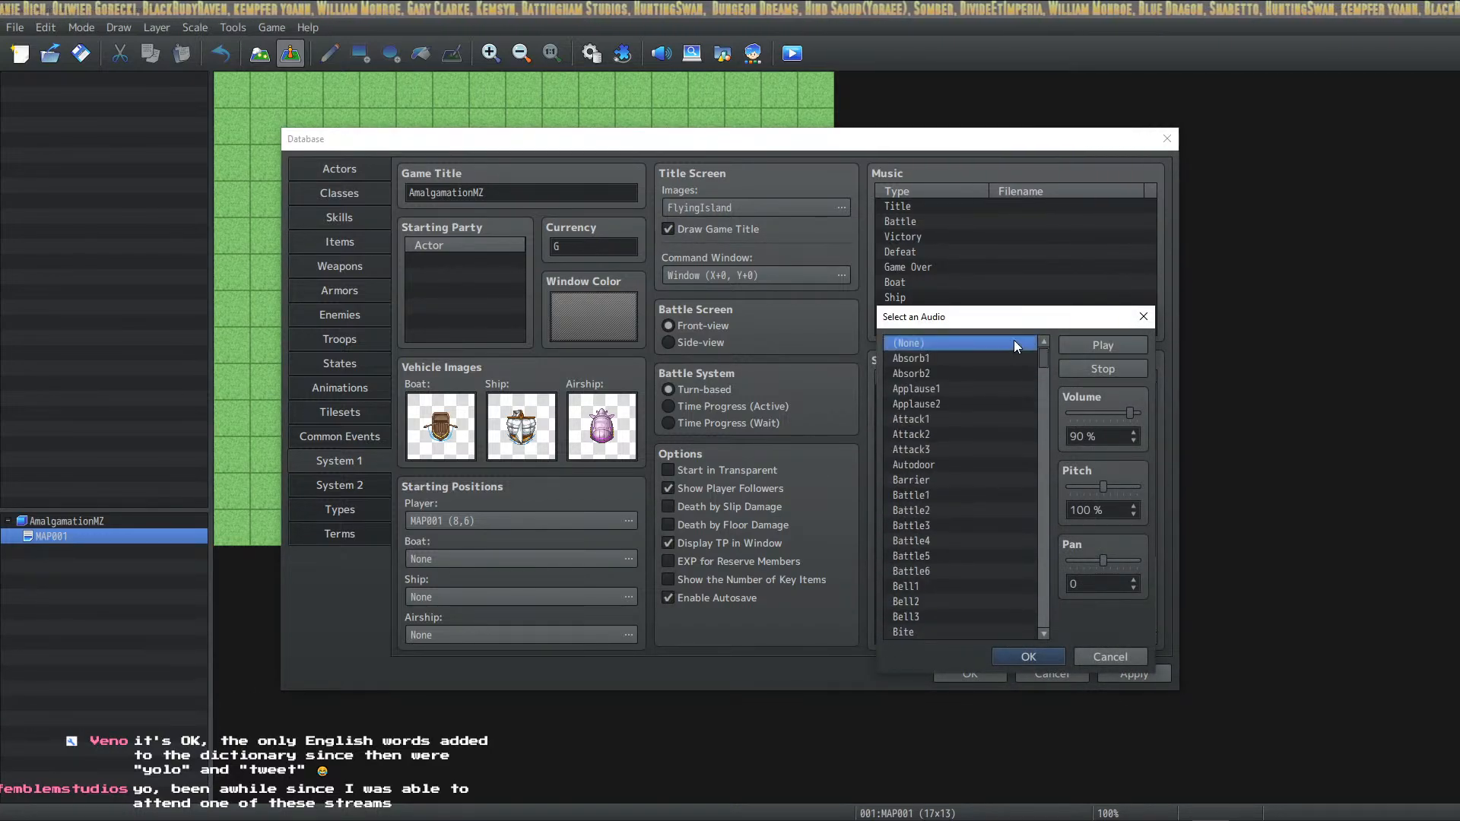
pyautogui.click(1028, 655)
pyautogui.doubleClick(1034, 436)
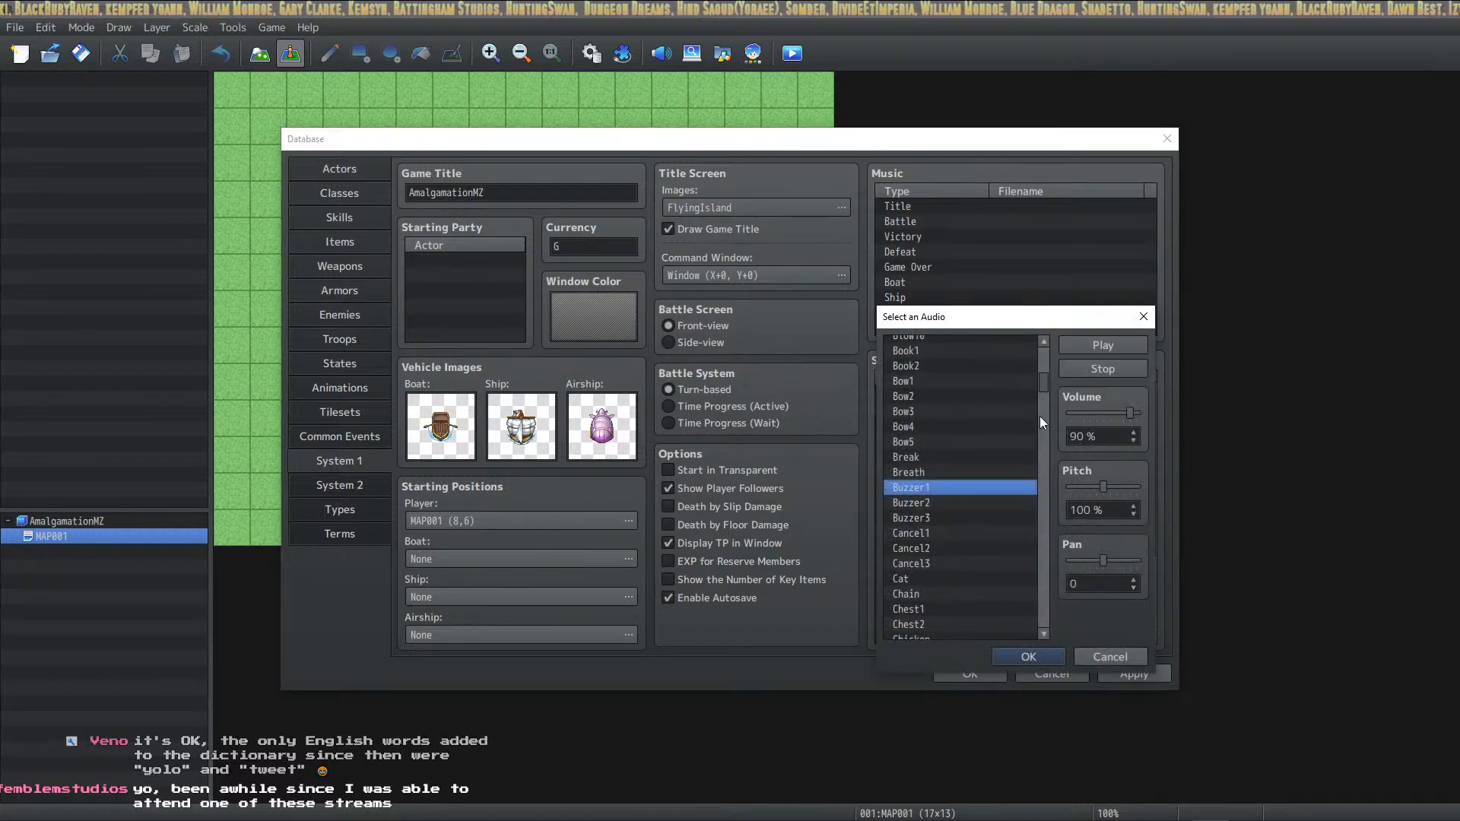
pyautogui.moveTo(1039, 416); pyautogui.dragTo(1038, 348)
pyautogui.click(999, 342)
pyautogui.click(1051, 660)
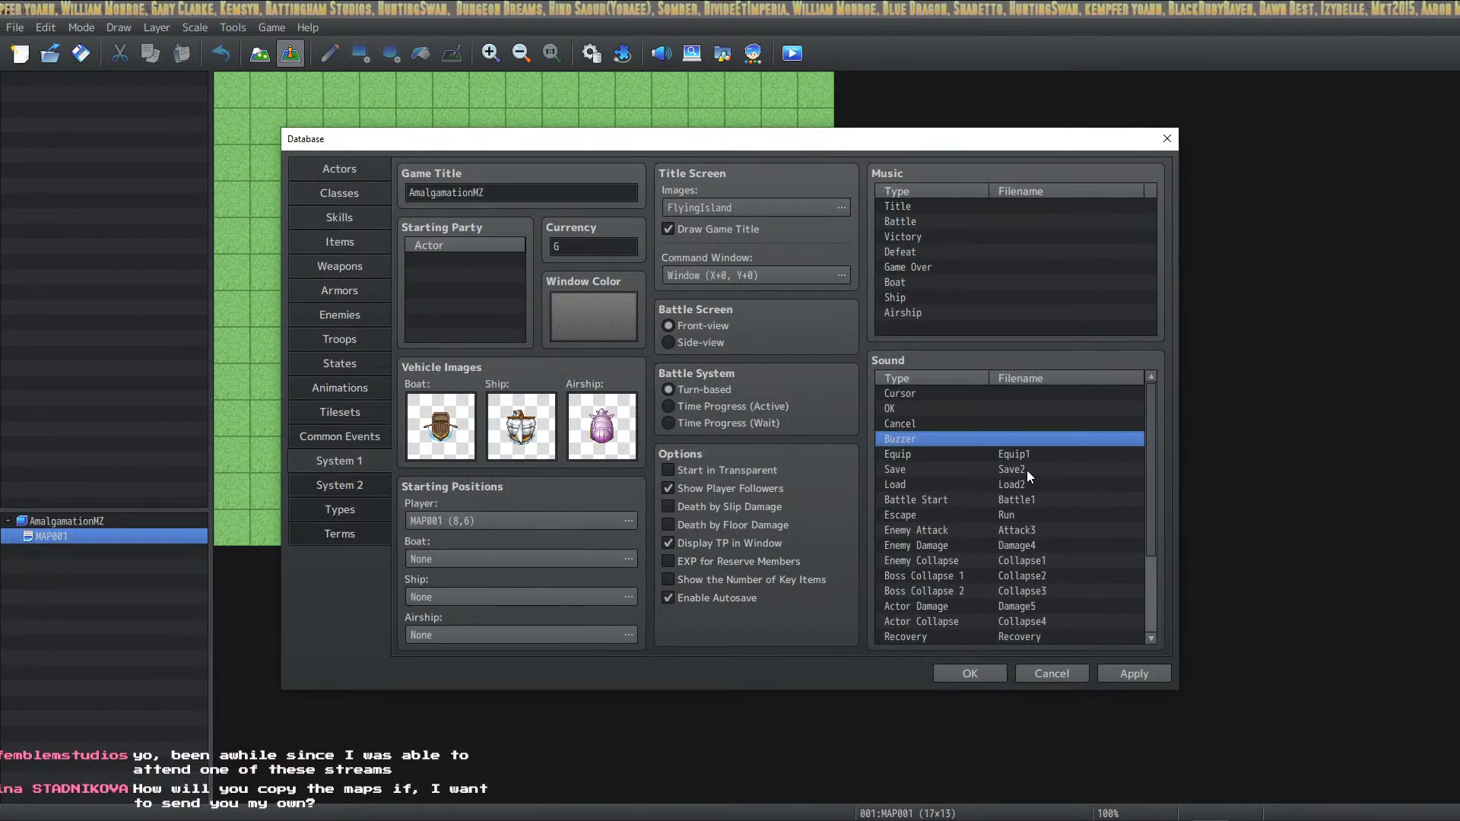
# Set the system sounds for Equip and Save to (None)
pyautogui.doubleClick(1019, 457)
pyautogui.moveTo(1042, 442); pyautogui.dragTo(1038, 326)
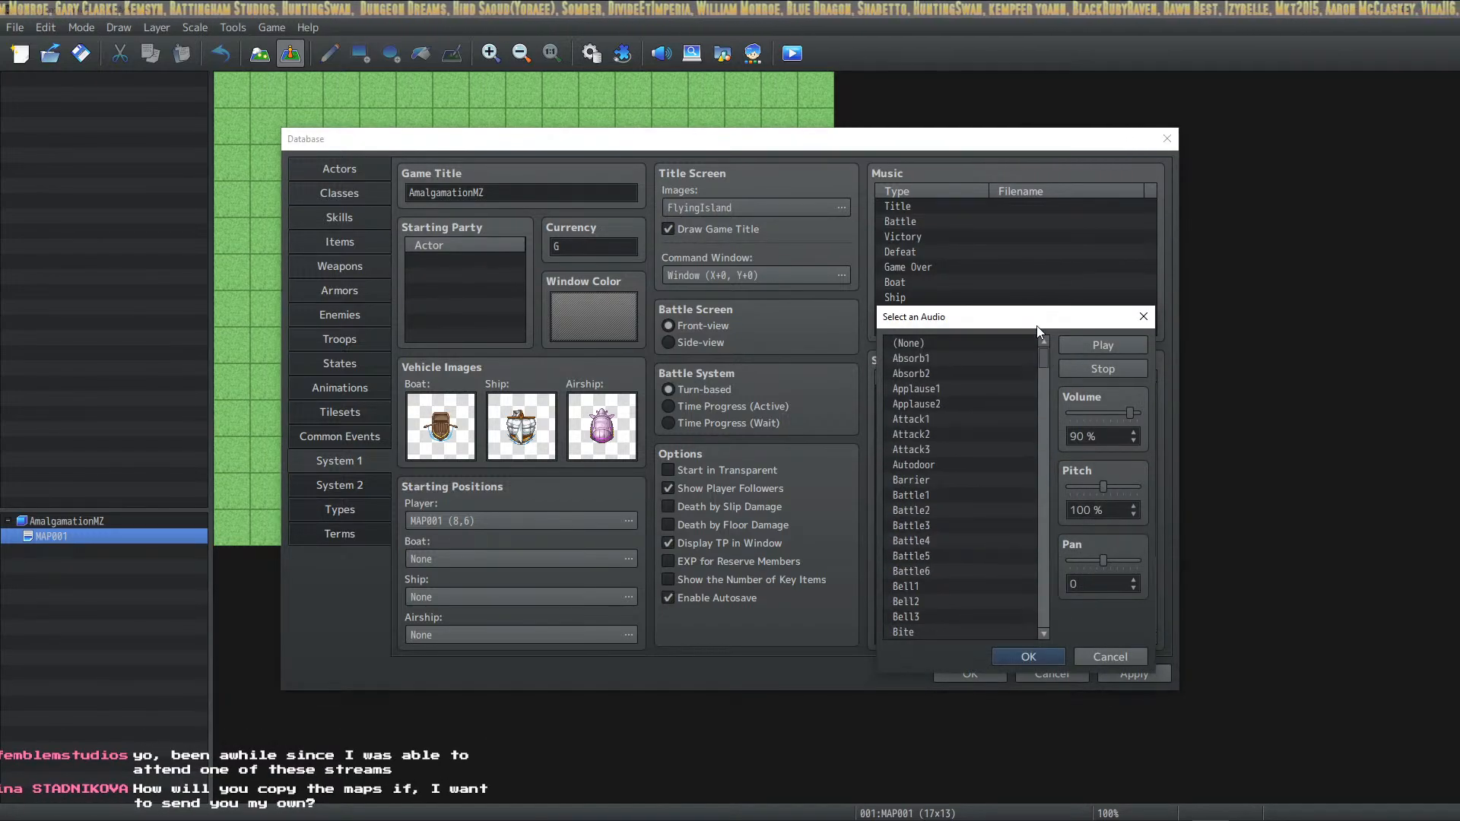
pyautogui.click(979, 341)
pyautogui.click(1035, 658)
pyautogui.doubleClick(1020, 467)
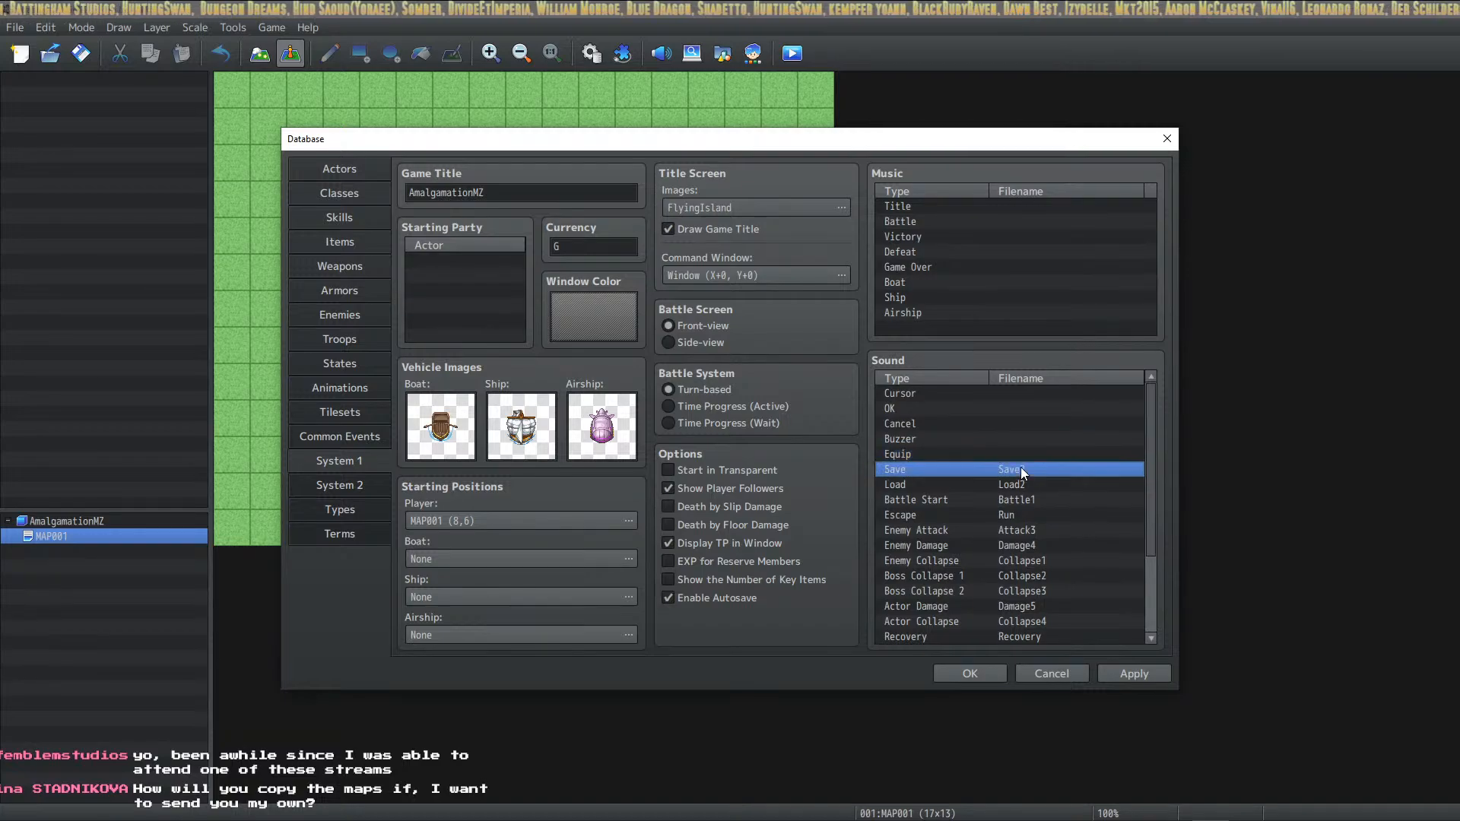
pyautogui.moveTo(1045, 554); pyautogui.dragTo(1042, 335)
pyautogui.click(996, 339)
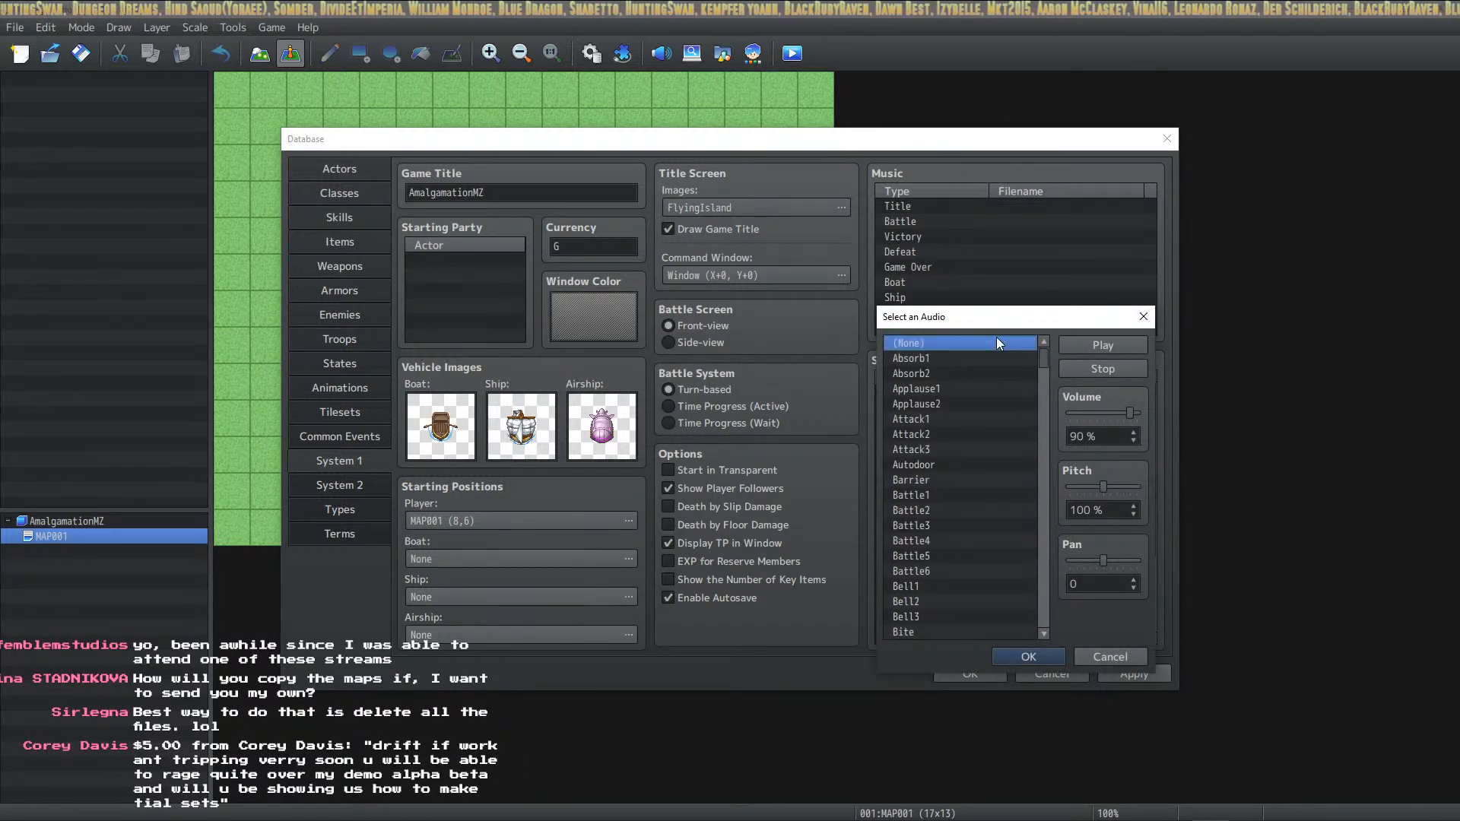
pyautogui.click(1023, 651)
# Set the system sounds for Load and Battle Start to (None)
pyautogui.doubleClick(1031, 477)
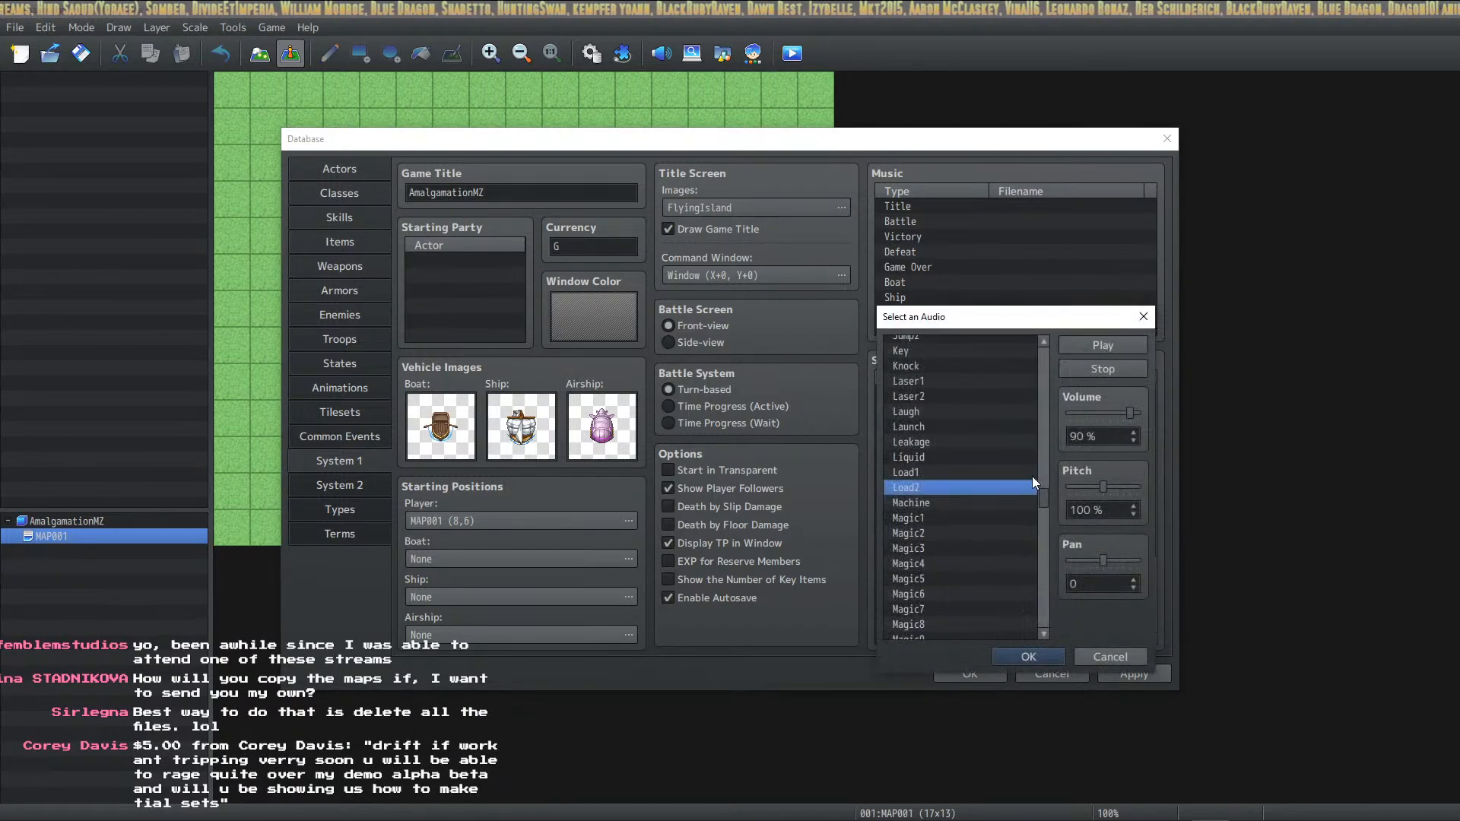
pyautogui.moveTo(1042, 492); pyautogui.dragTo(1043, 340)
pyautogui.click(1001, 346)
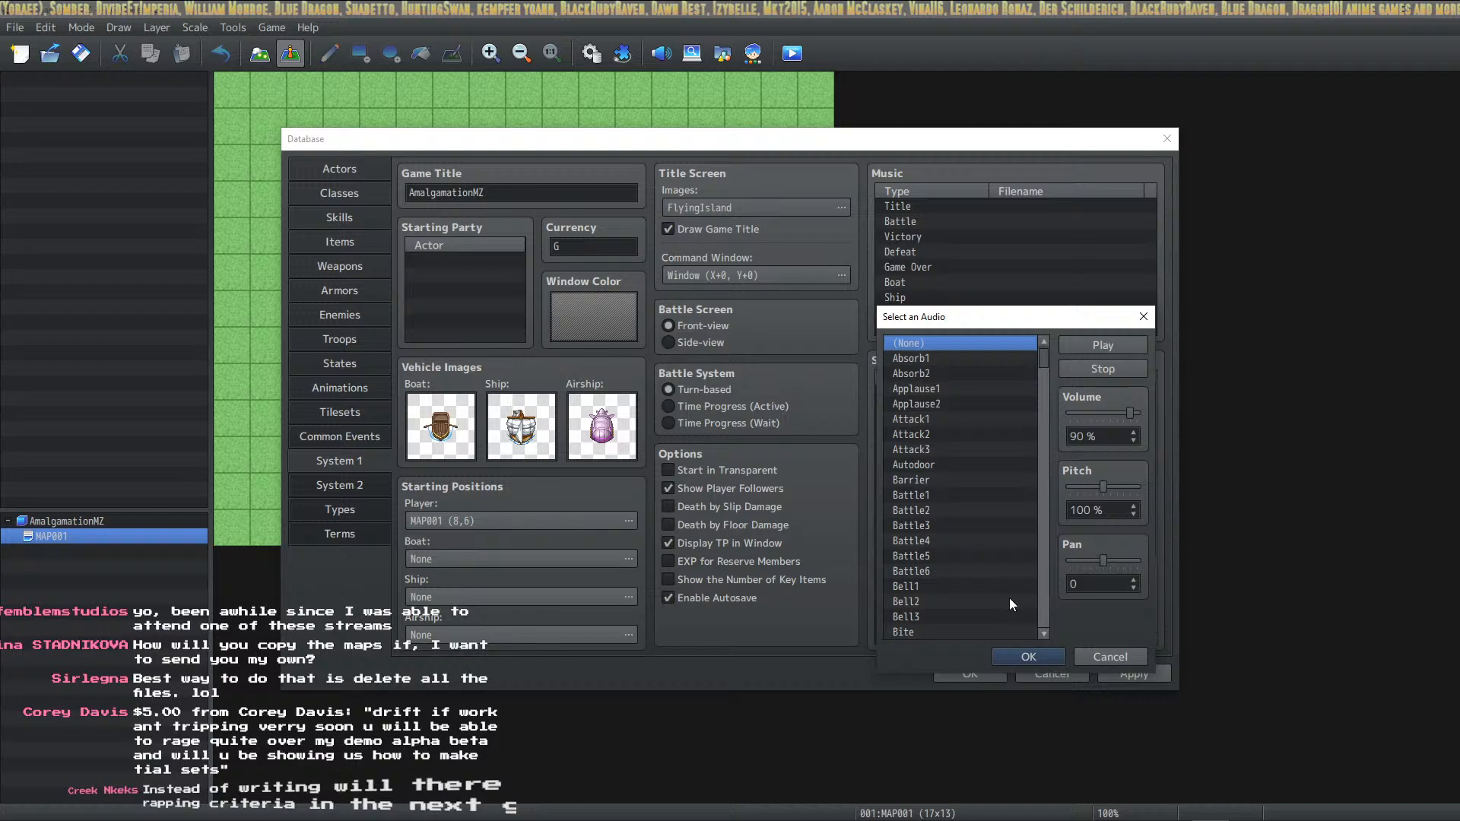
pyautogui.click(1028, 656)
pyautogui.doubleClick(1030, 498)
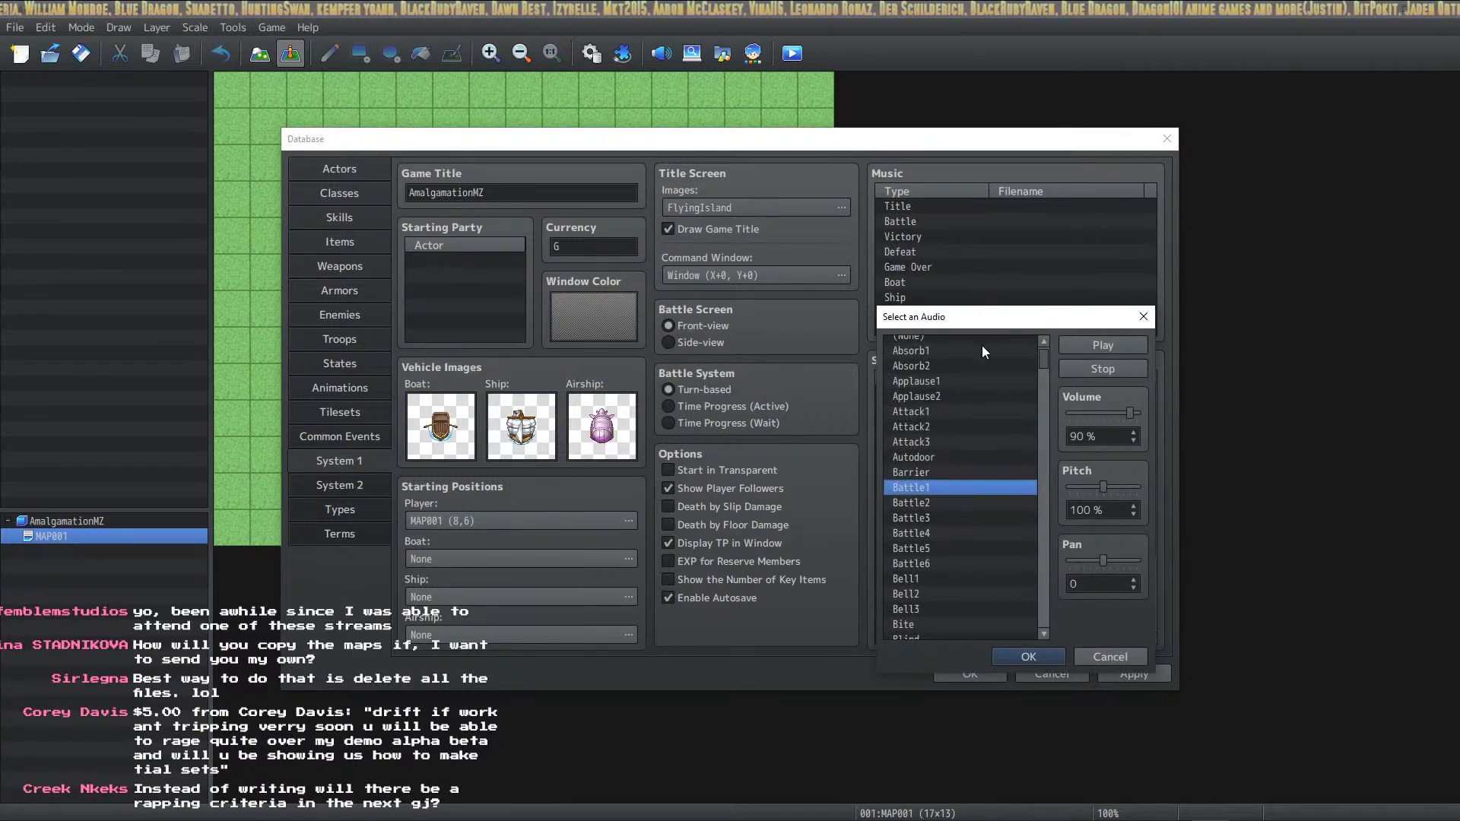
pyautogui.scroll(1, 983, 350)
pyautogui.click(984, 343)
pyautogui.click(1028, 656)
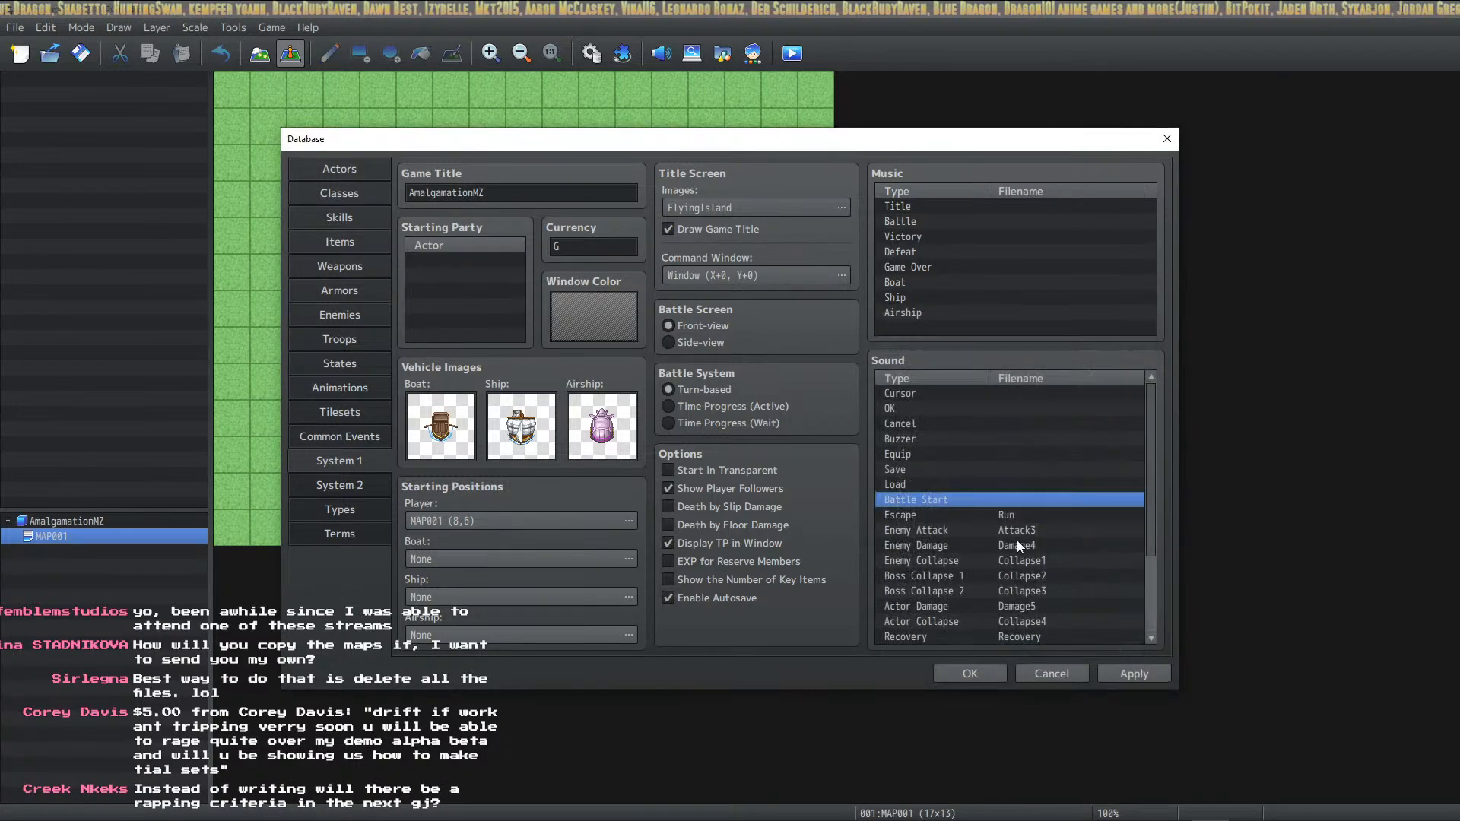
# Set the system sounds for Escape and Enemy Attack to (None)
pyautogui.doubleClick(1019, 514)
pyautogui.moveTo(1043, 542); pyautogui.dragTo(1044, 339)
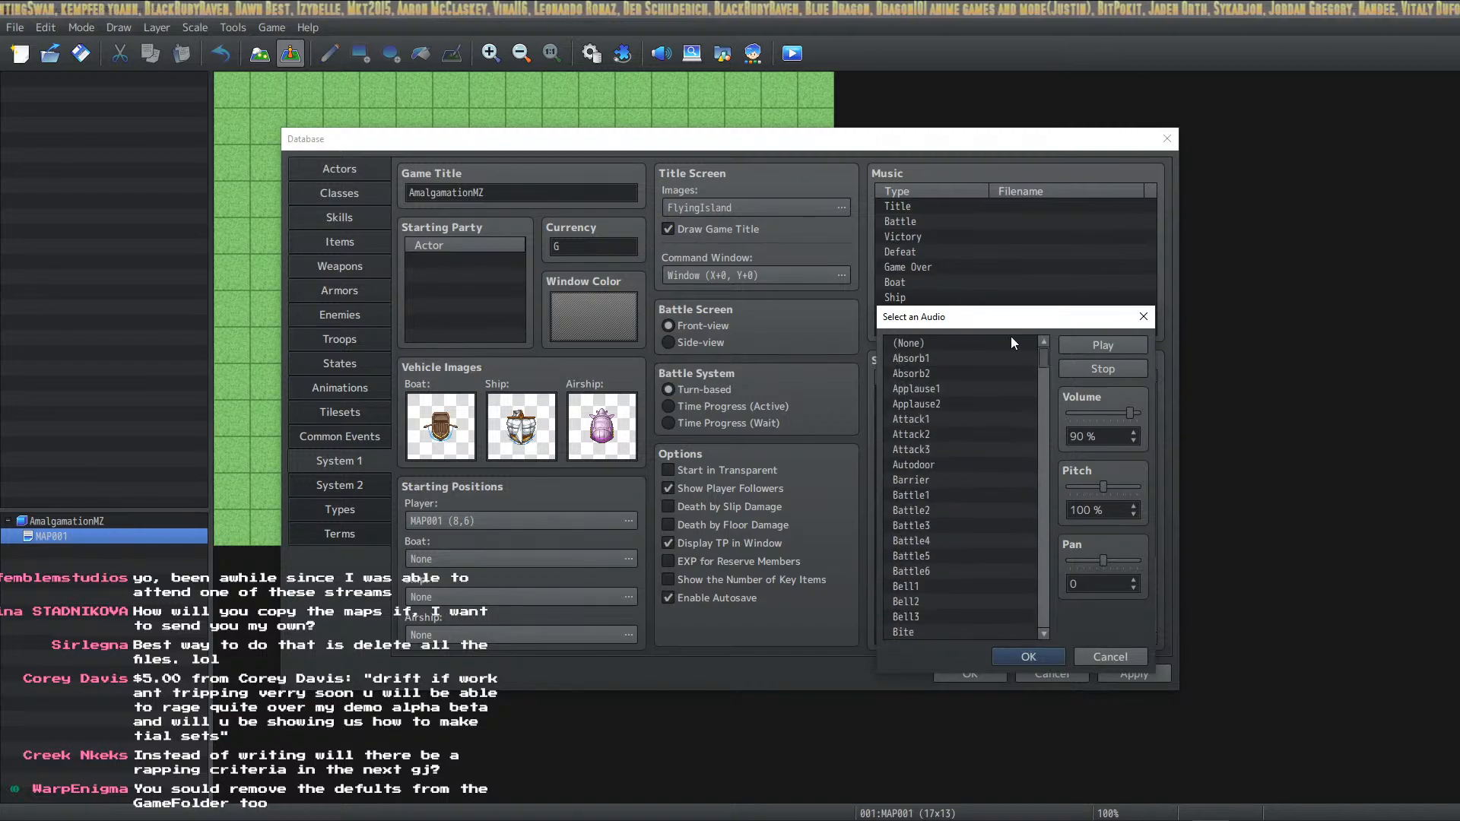
pyautogui.click(1011, 340)
pyautogui.click(1046, 655)
pyautogui.doubleClick(1039, 524)
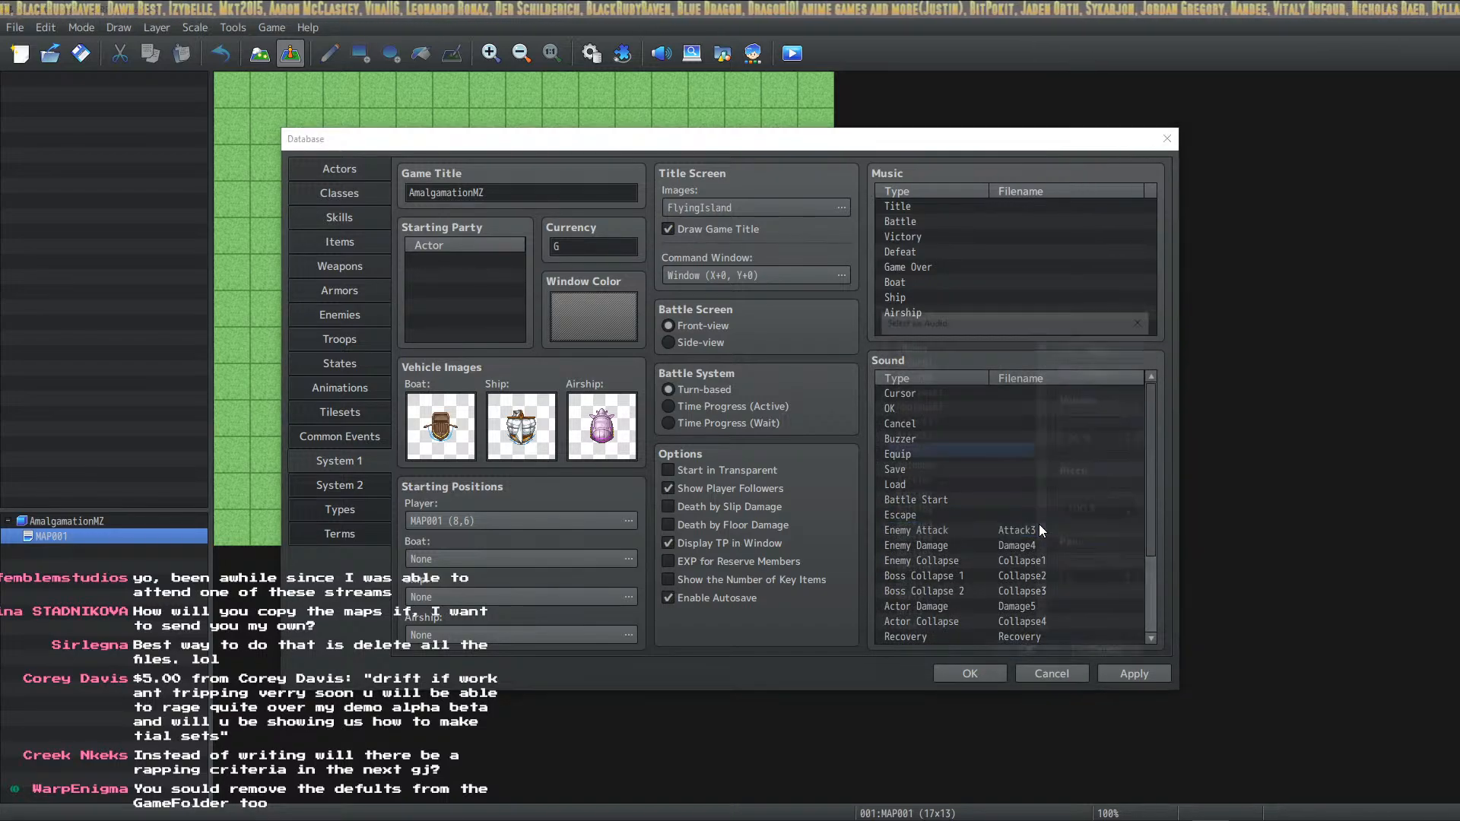
pyautogui.click(985, 342)
pyautogui.click(1043, 658)
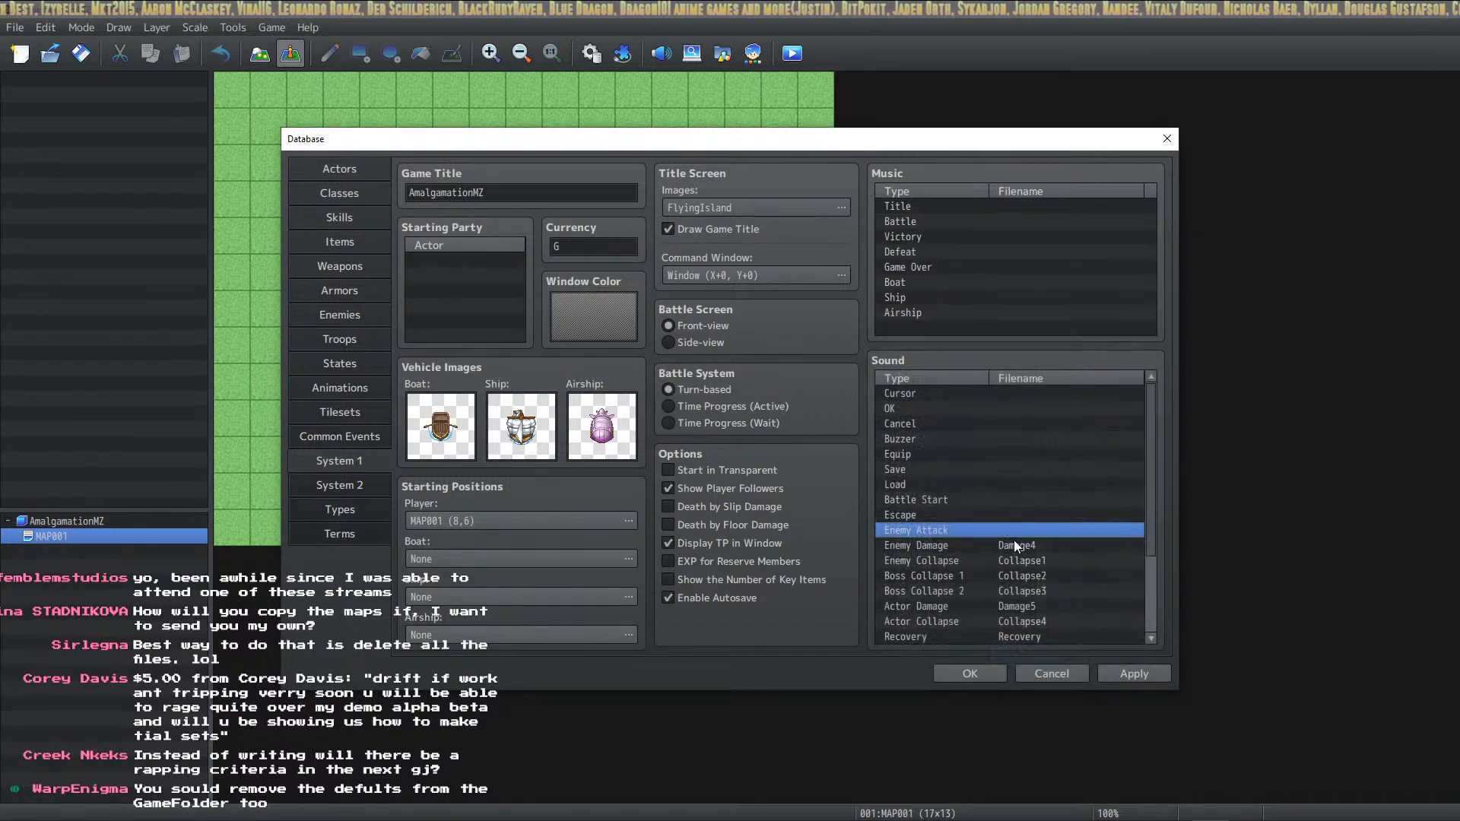
# Set the system sounds for Enemy Damage and Enemy Collapse to (None)
pyautogui.doubleClick(1007, 540)
pyautogui.moveTo(1043, 411); pyautogui.dragTo(1043, 340)
pyautogui.click(1002, 342)
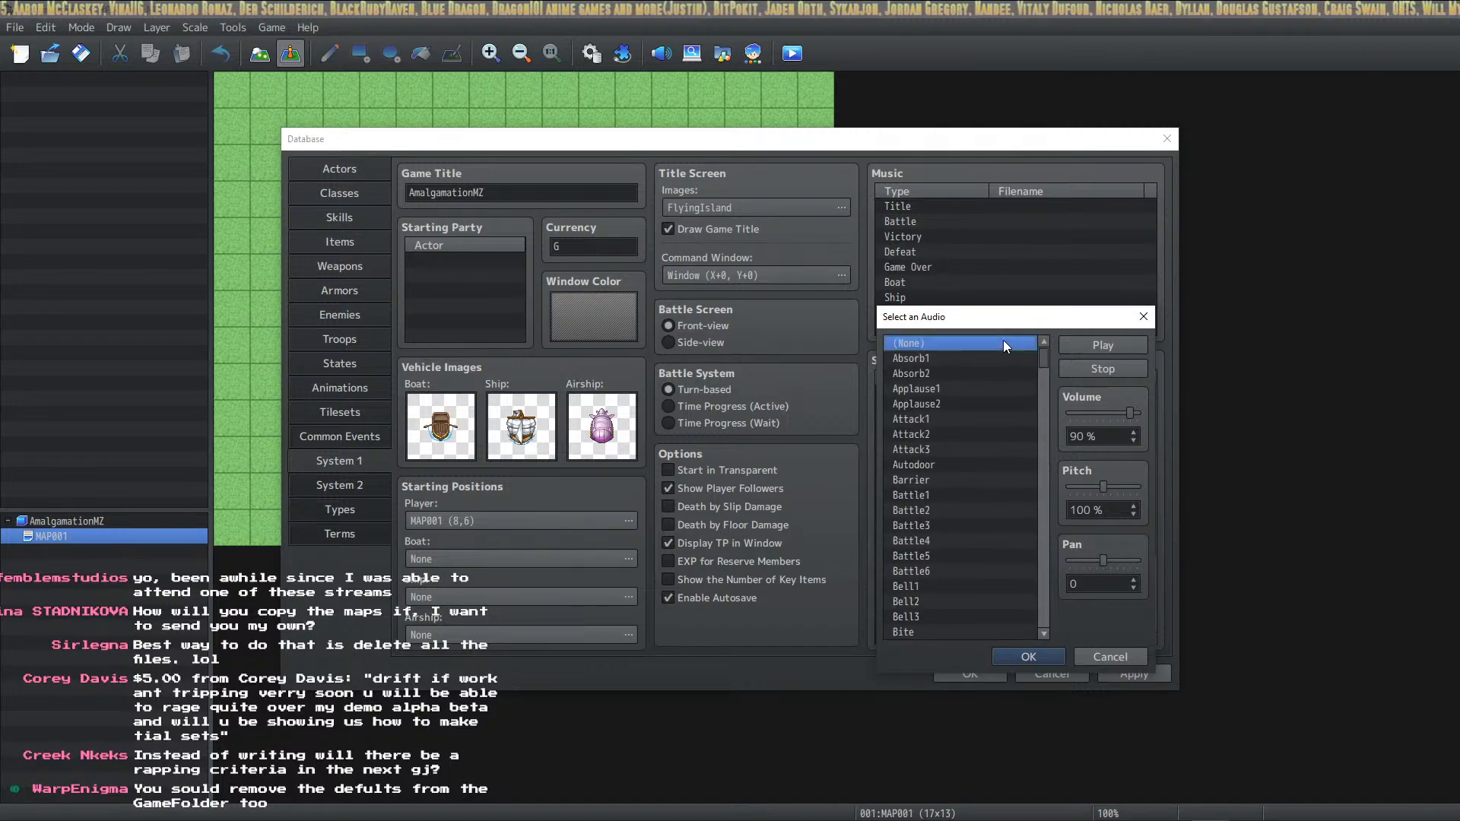
pyautogui.click(1035, 656)
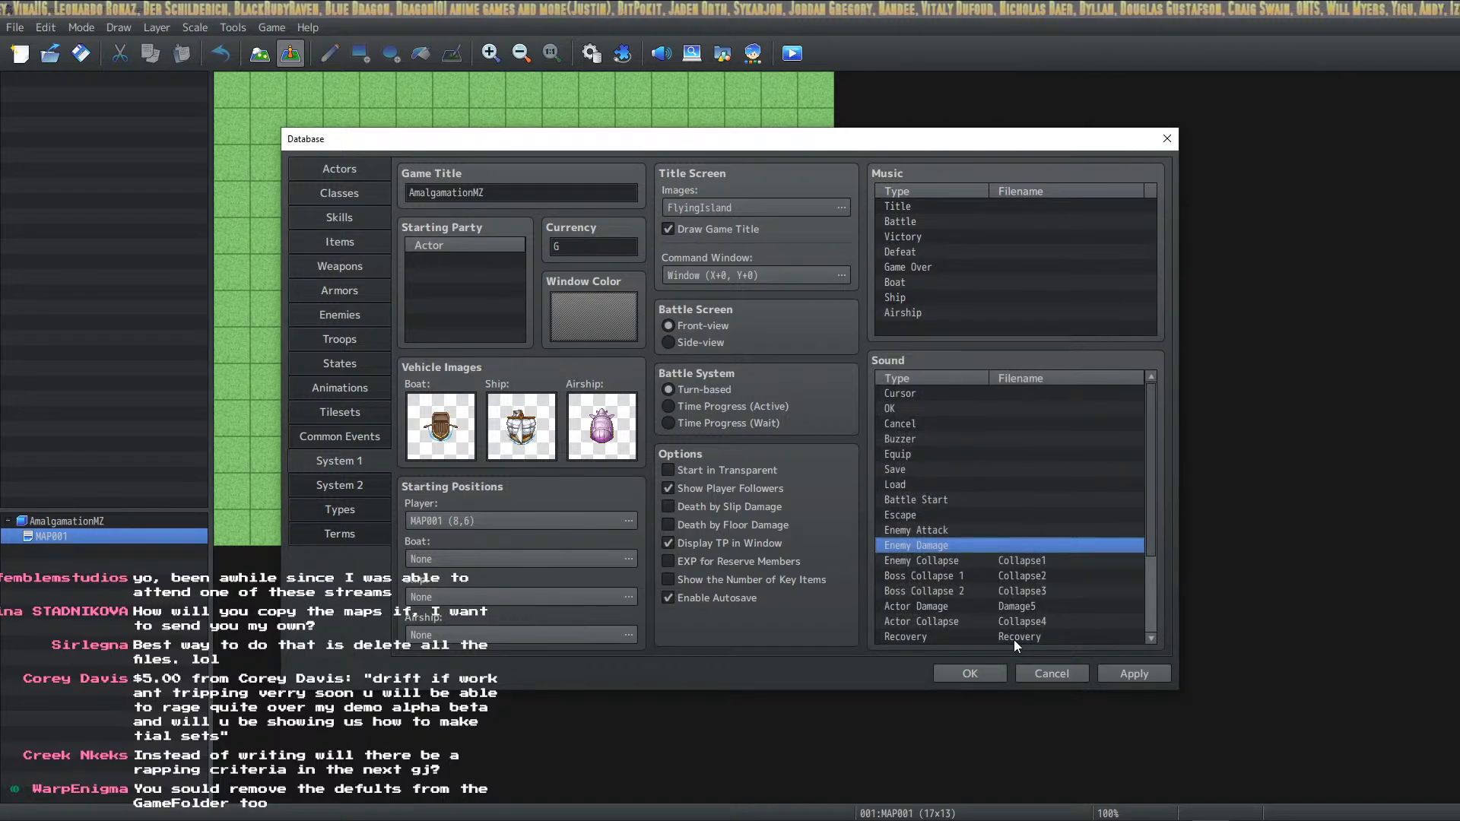
pyautogui.doubleClick(998, 561)
pyautogui.moveTo(1044, 393); pyautogui.dragTo(1012, 335)
pyautogui.click(1010, 336)
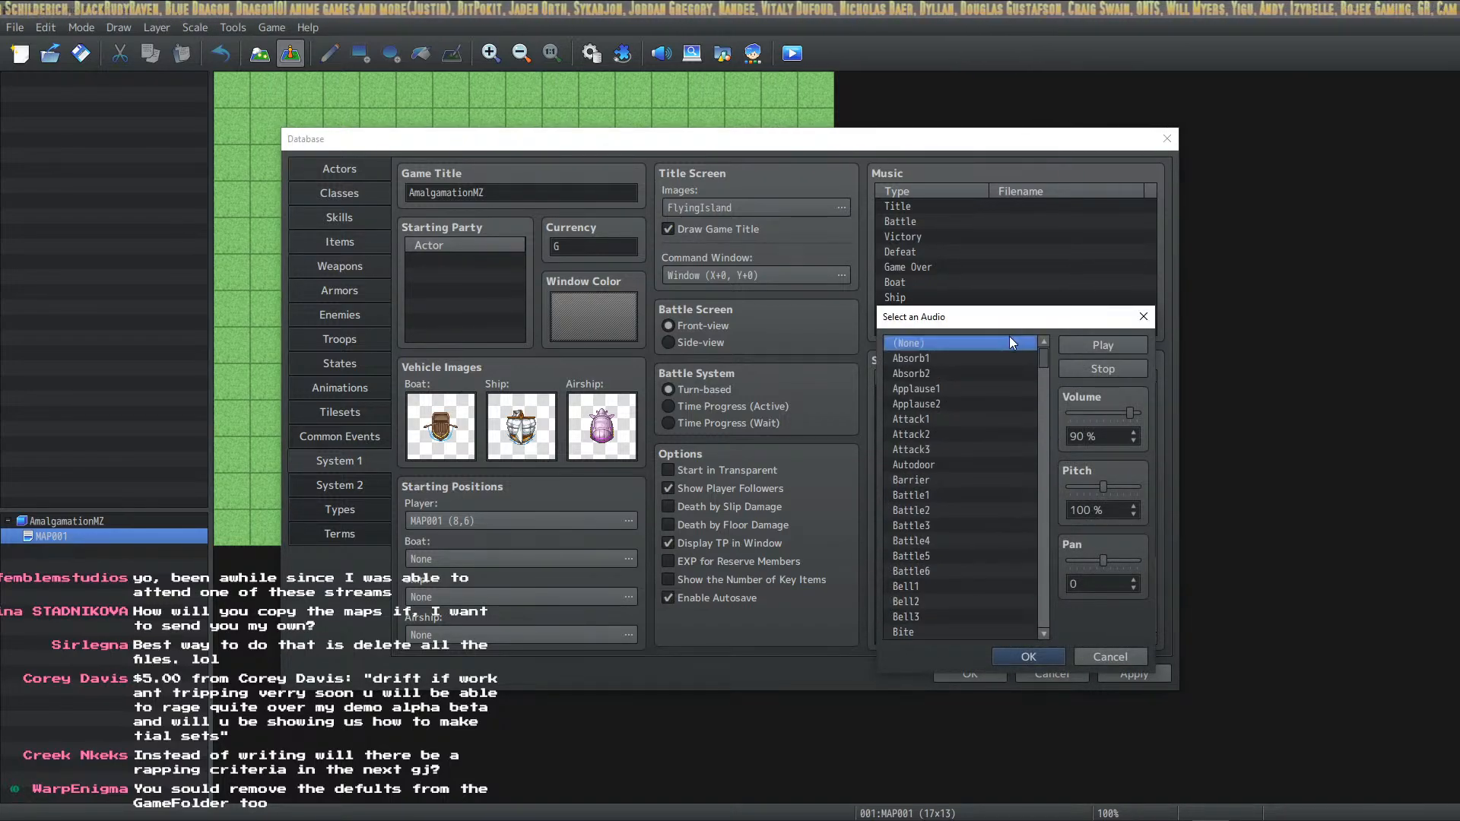
pyautogui.click(1020, 649)
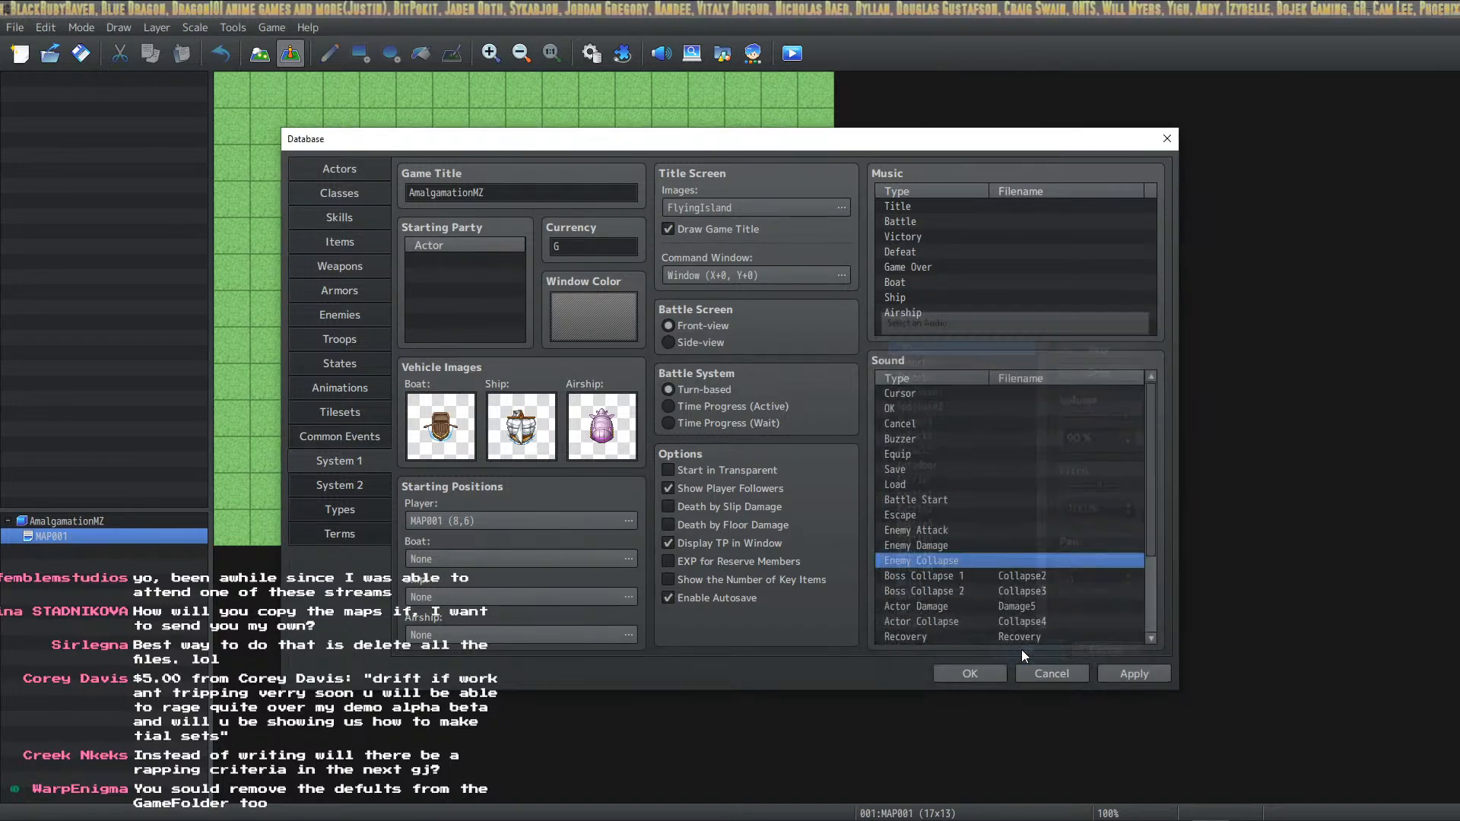
# Set the system sounds for Boss Collapse 1 and Boss Collapse 2 to (None)
pyautogui.doubleClick(1040, 583)
pyautogui.moveTo(1042, 391); pyautogui.dragTo(987, 335)
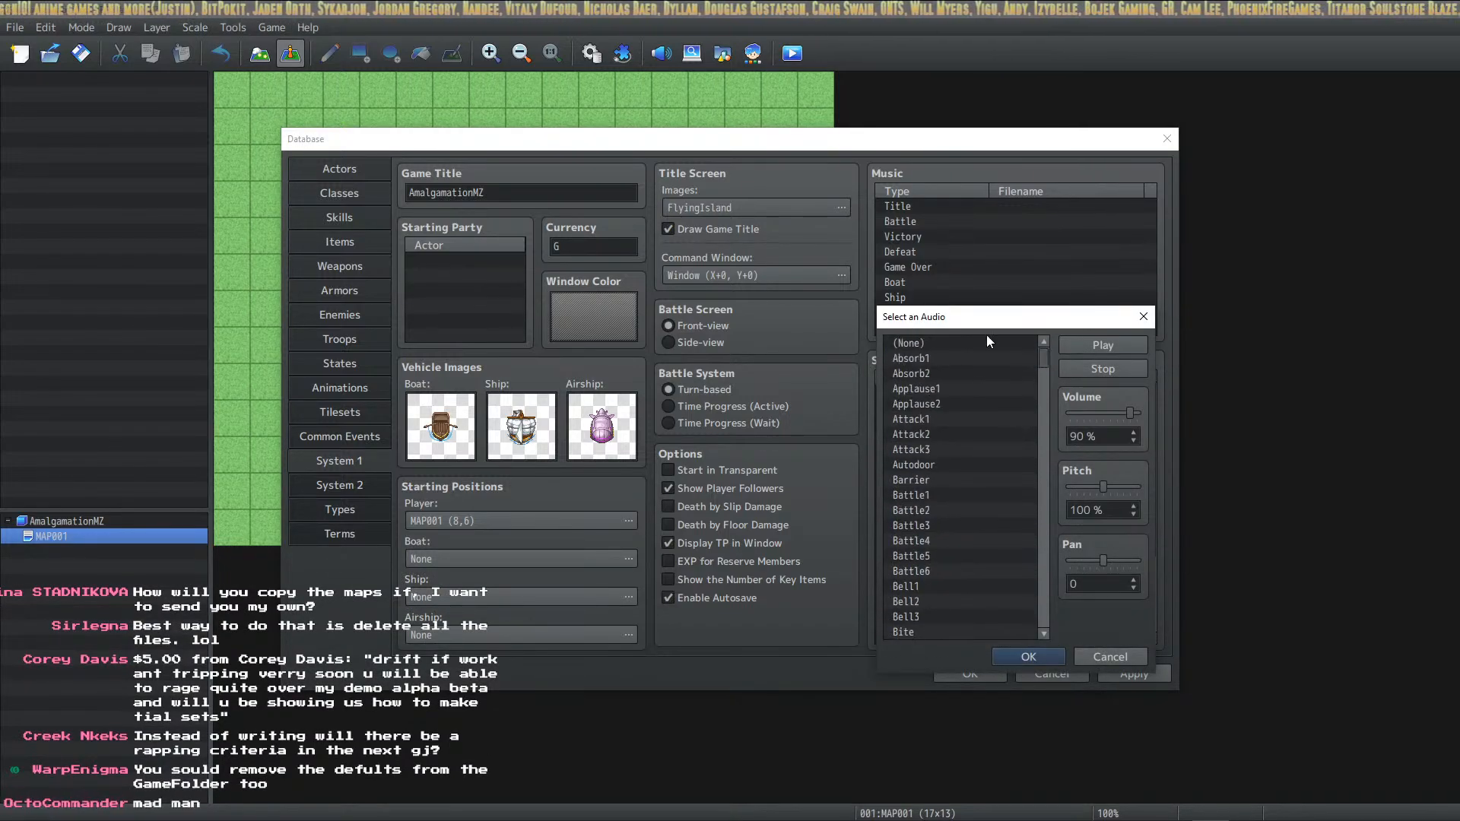
pyautogui.click(988, 337)
pyautogui.click(1047, 654)
pyautogui.doubleClick(1042, 591)
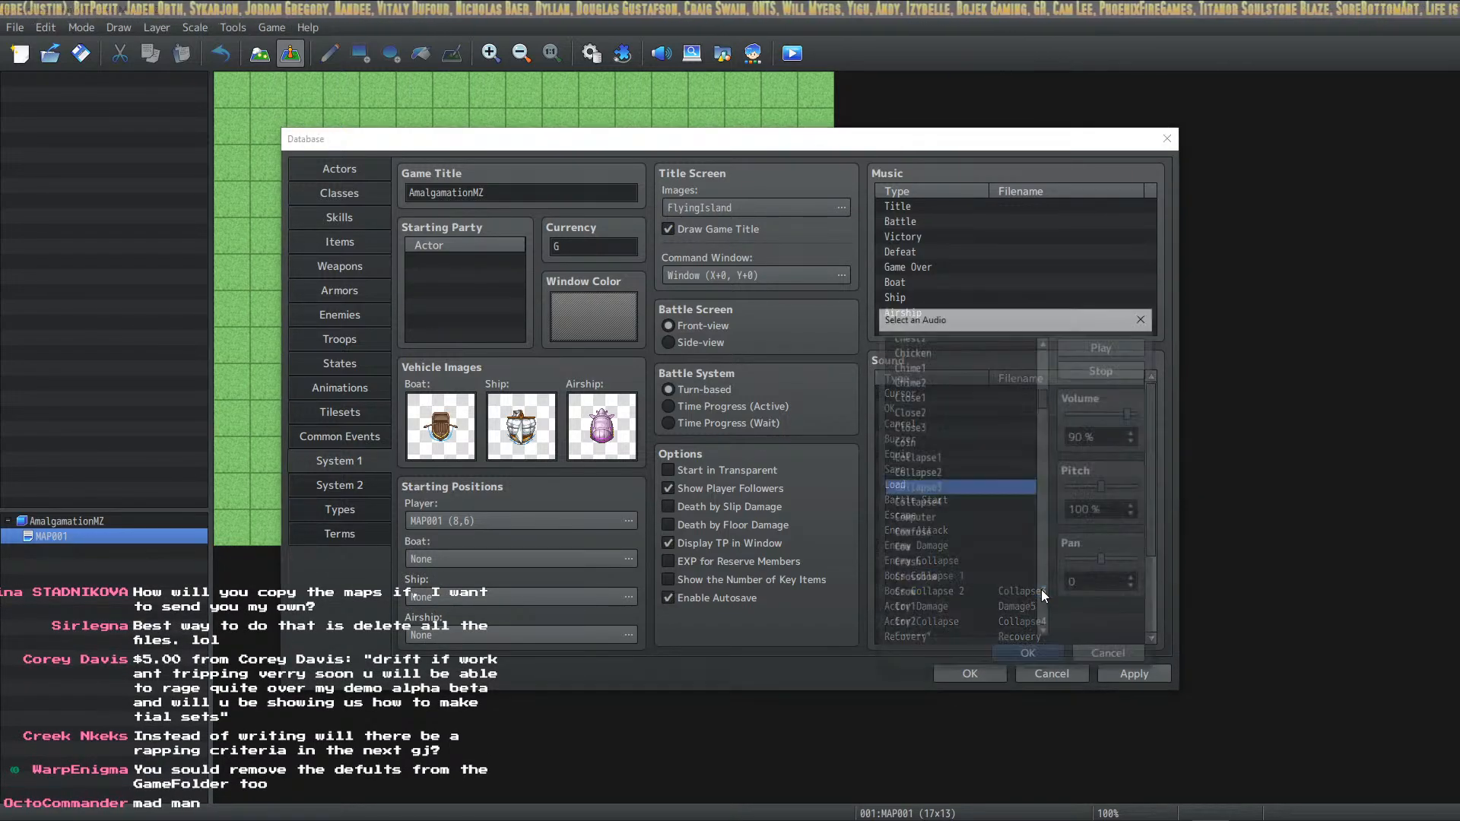
pyautogui.moveTo(1039, 417); pyautogui.dragTo(1043, 348)
pyautogui.click(966, 337)
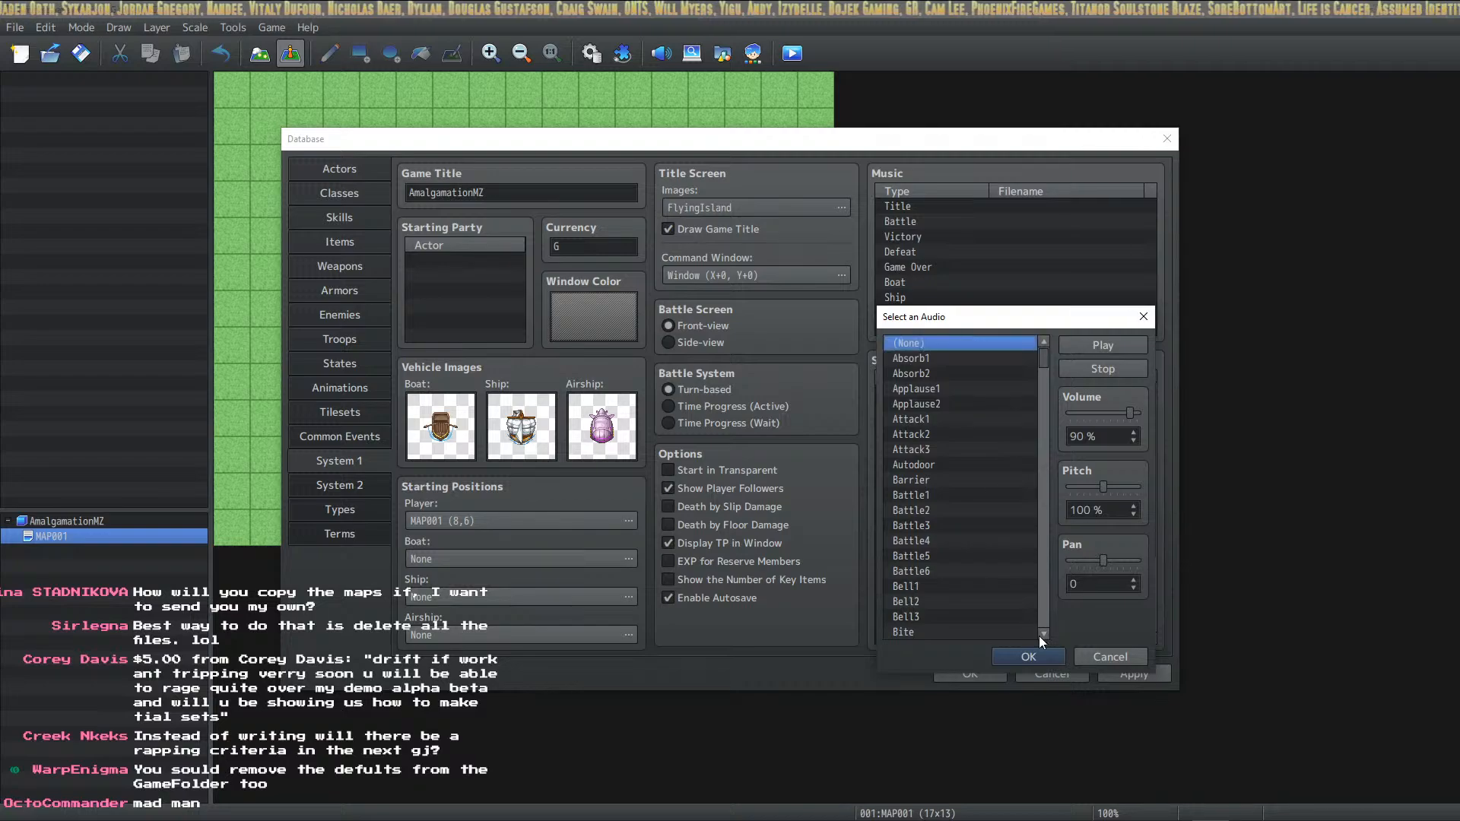
pyautogui.click(1036, 654)
# Set the system sound for Actor Damage to (None)
pyautogui.doubleClick(1030, 612)
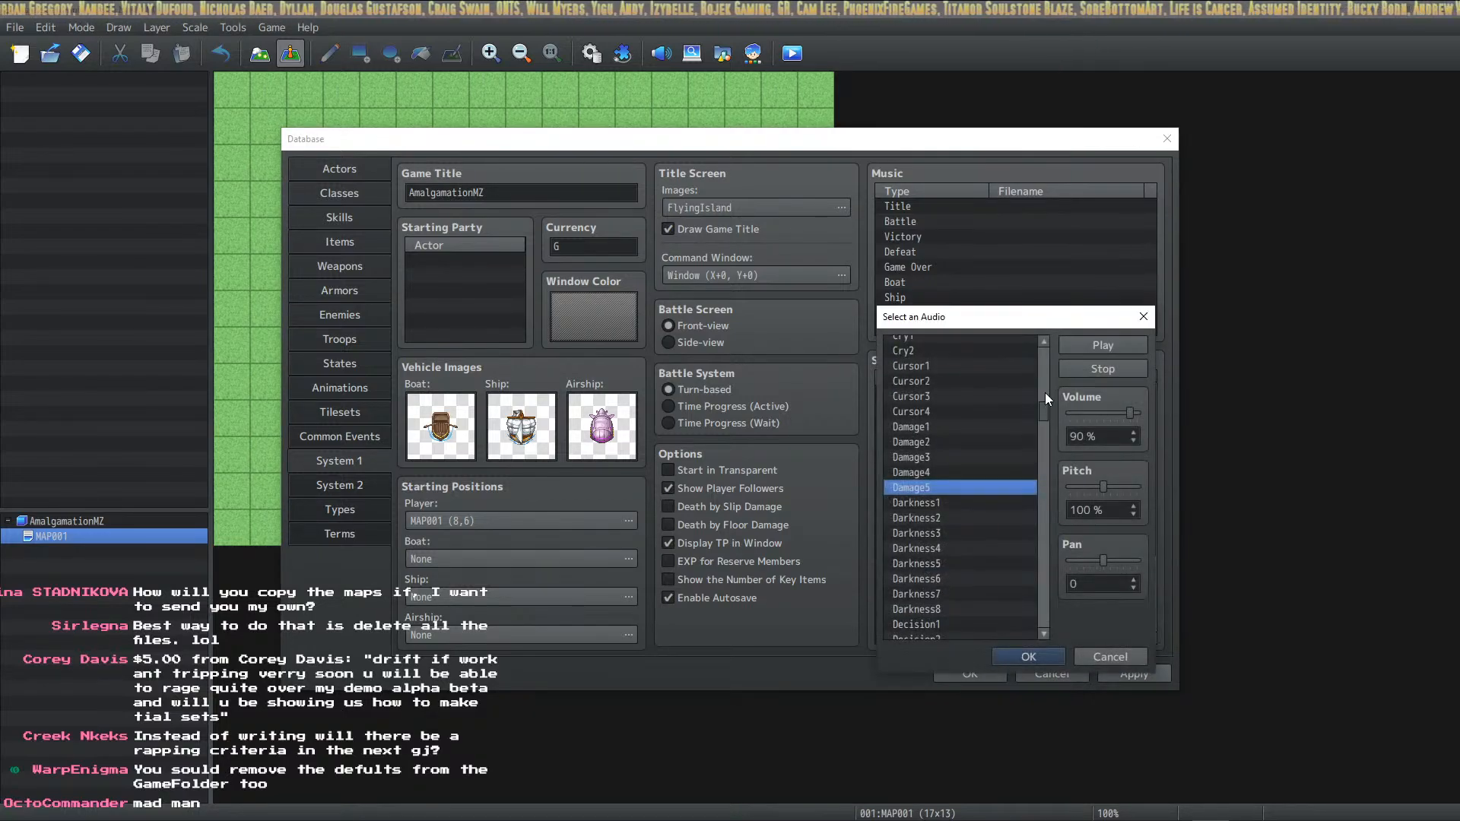
pyautogui.moveTo(1045, 392); pyautogui.dragTo(1045, 341)
pyautogui.click(1001, 340)
pyautogui.click(1028, 657)
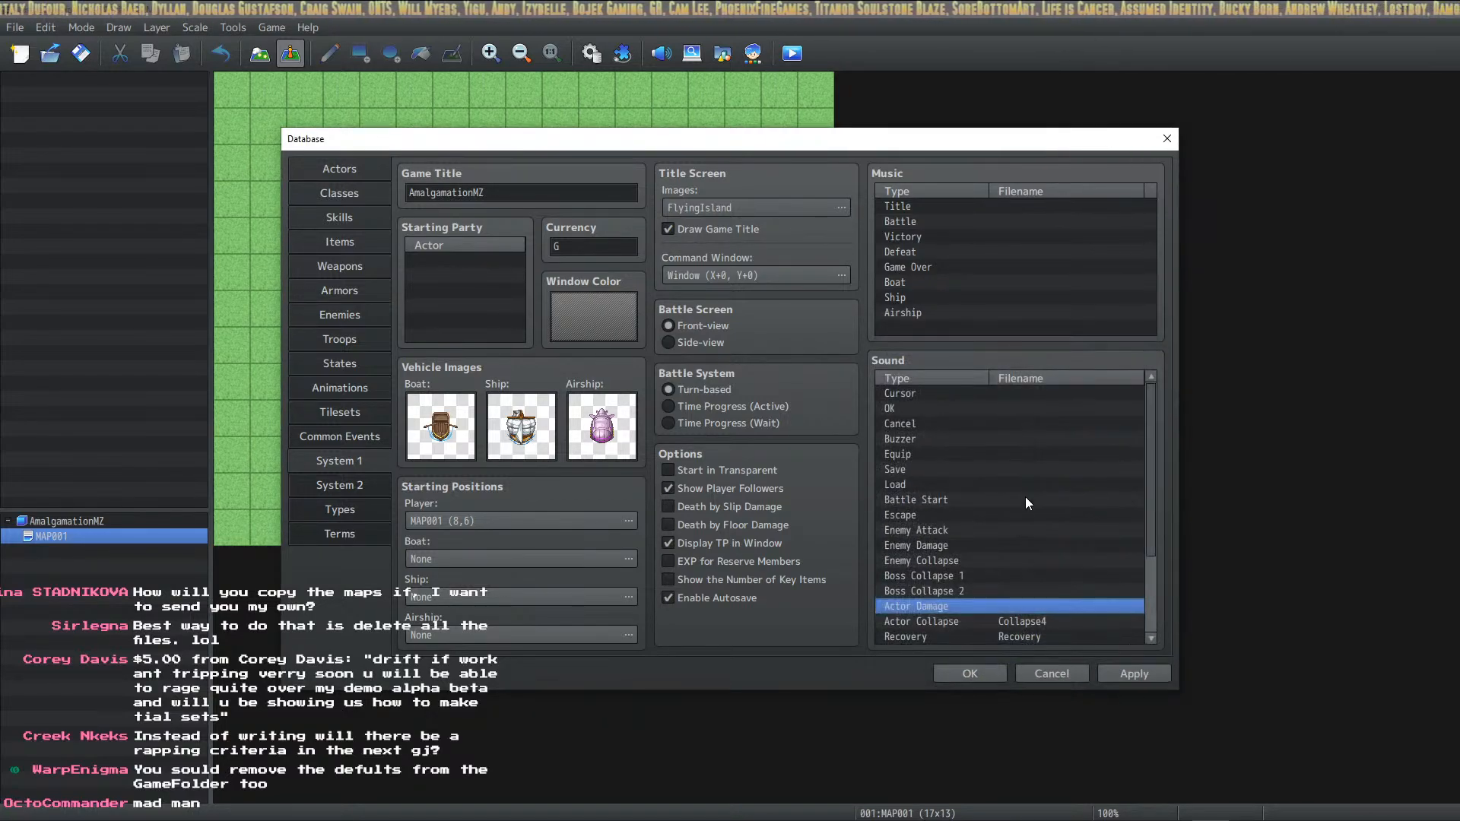
# Set the system sound for Actor Collapse to (None)
pyautogui.scroll(-2, 1006, 564)
pyautogui.doubleClick(1008, 555)
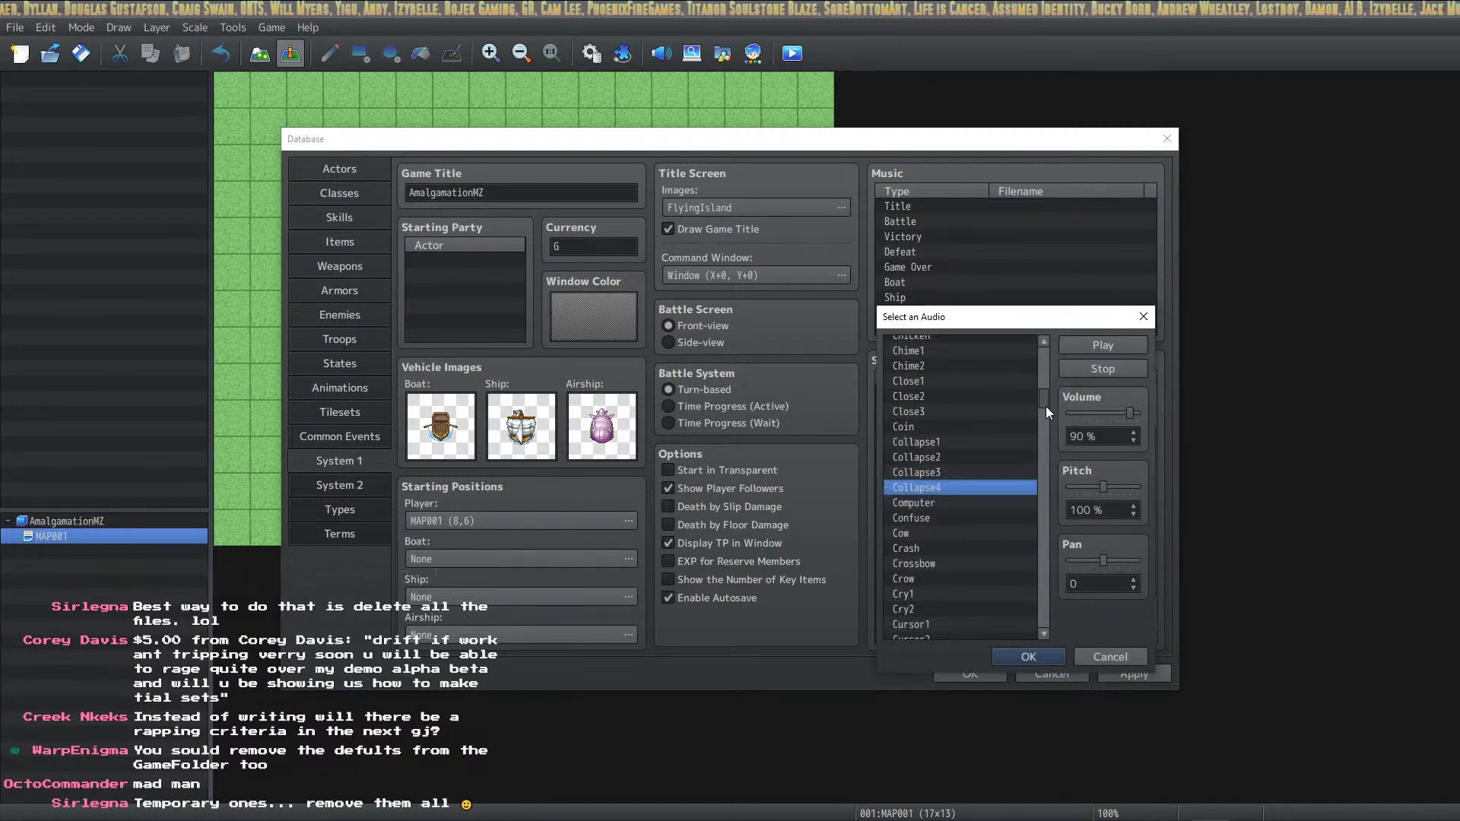
pyautogui.moveTo(1047, 412); pyautogui.dragTo(1038, 332)
pyautogui.click(997, 343)
pyautogui.click(1019, 632)
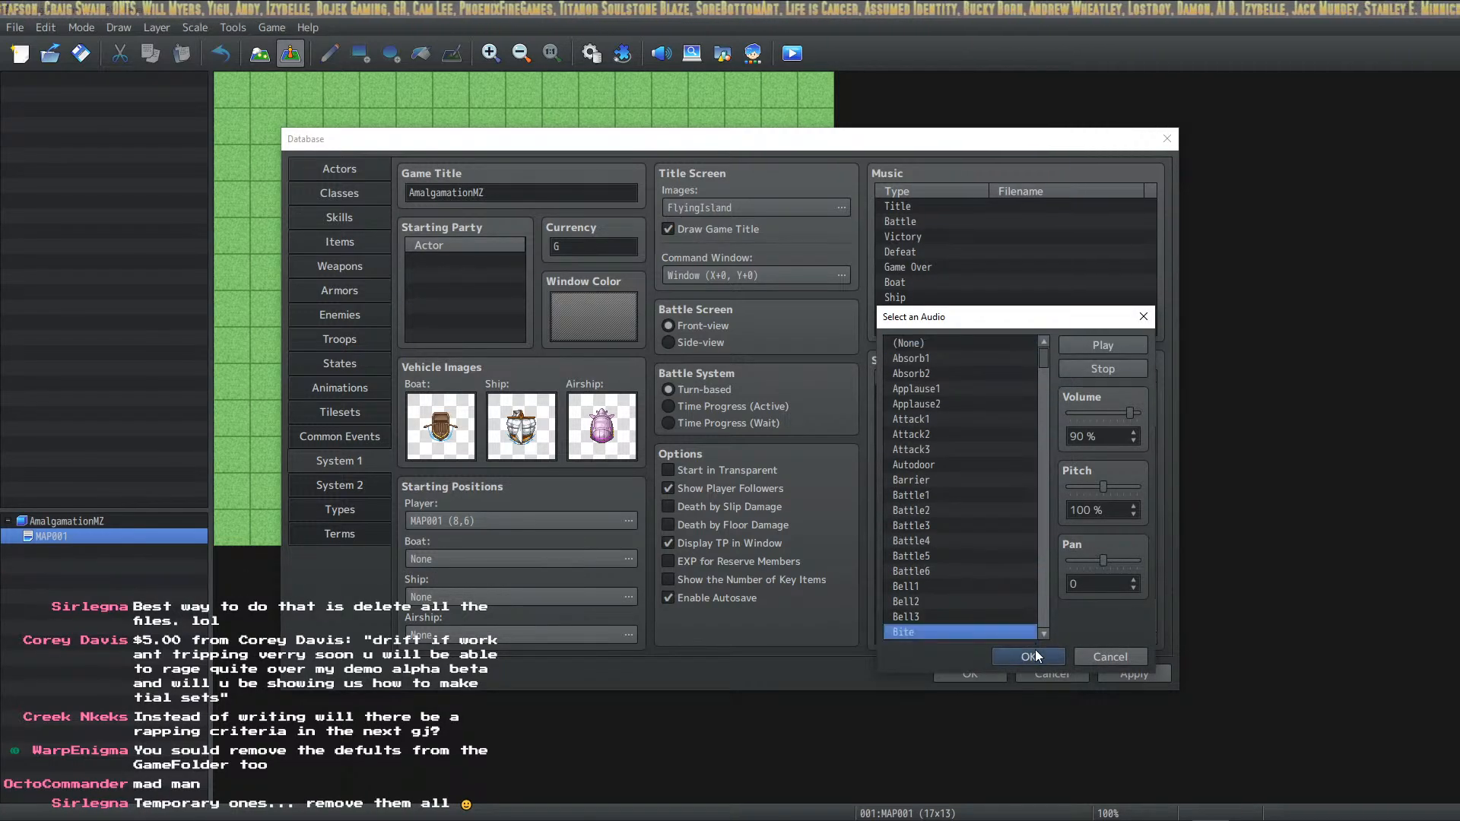
pyautogui.click(1034, 651)
pyautogui.doubleClick(1043, 555)
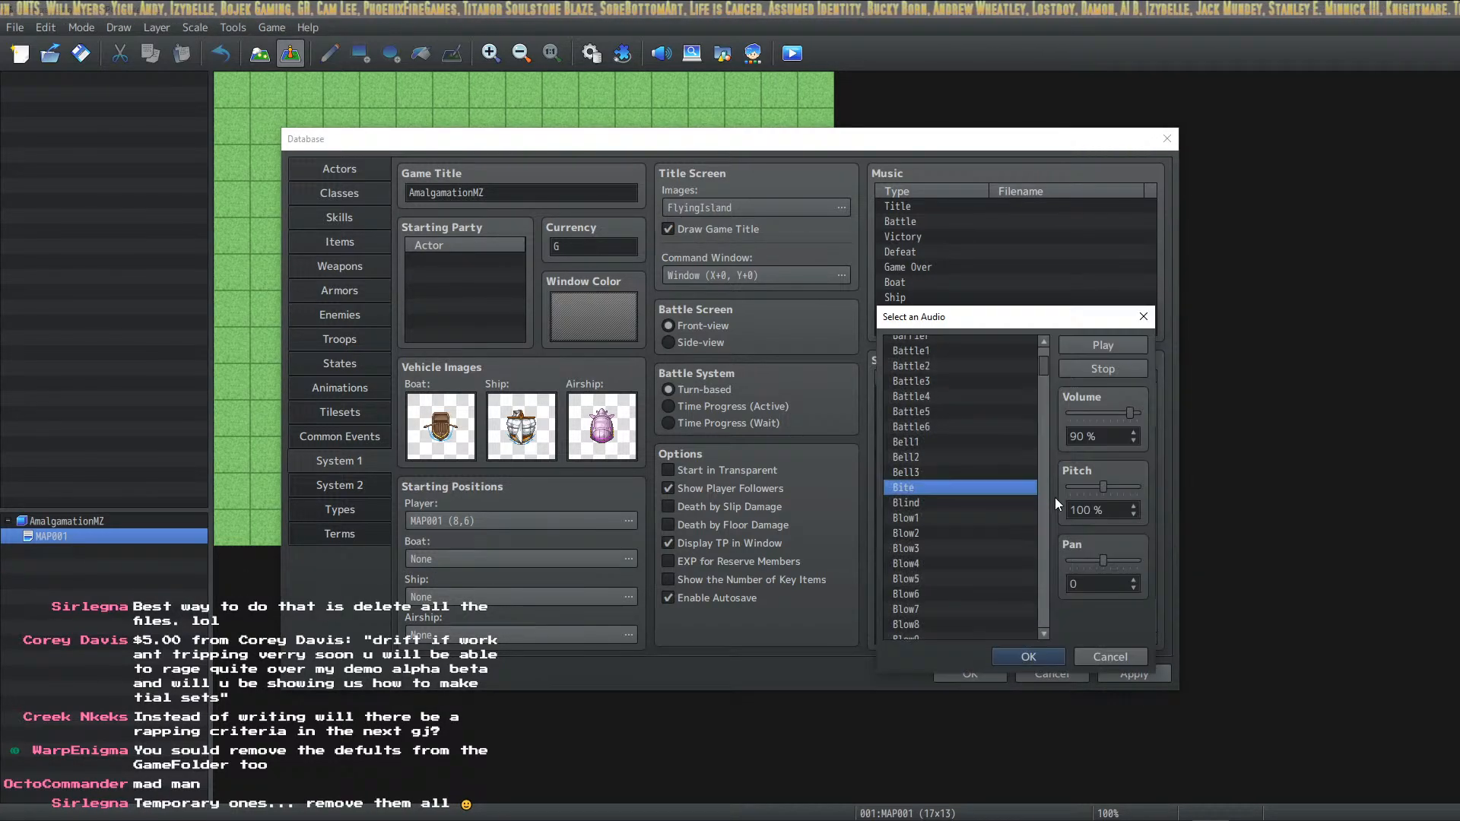
pyautogui.moveTo(1039, 369); pyautogui.dragTo(1034, 350)
pyautogui.click(1033, 344)
pyautogui.click(1029, 655)
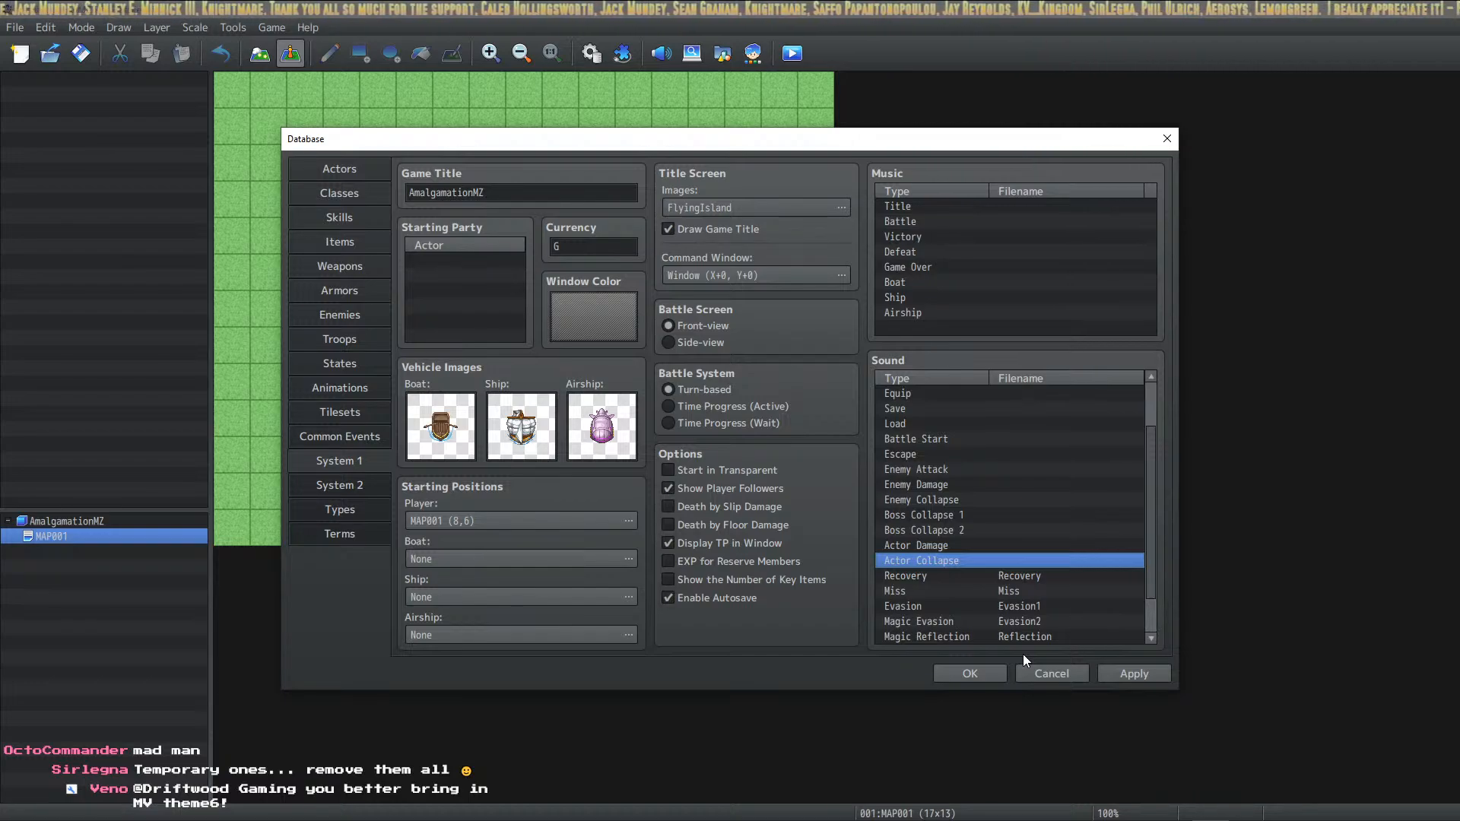
# Set the system sounds for Recovery and Miss to (None)
pyautogui.doubleClick(1026, 575)
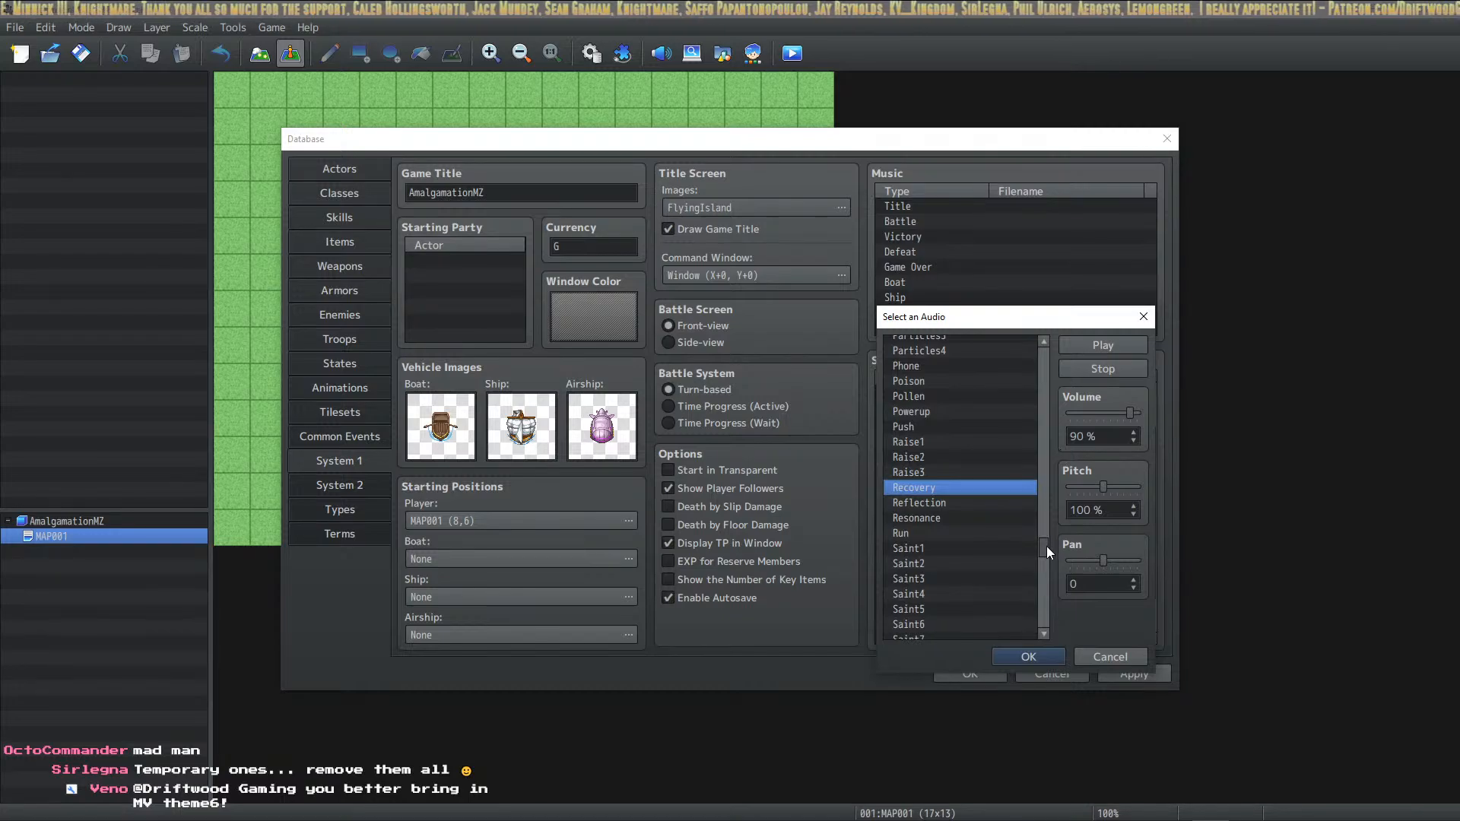
pyautogui.moveTo(1046, 546); pyautogui.dragTo(1047, 347)
pyautogui.click(975, 339)
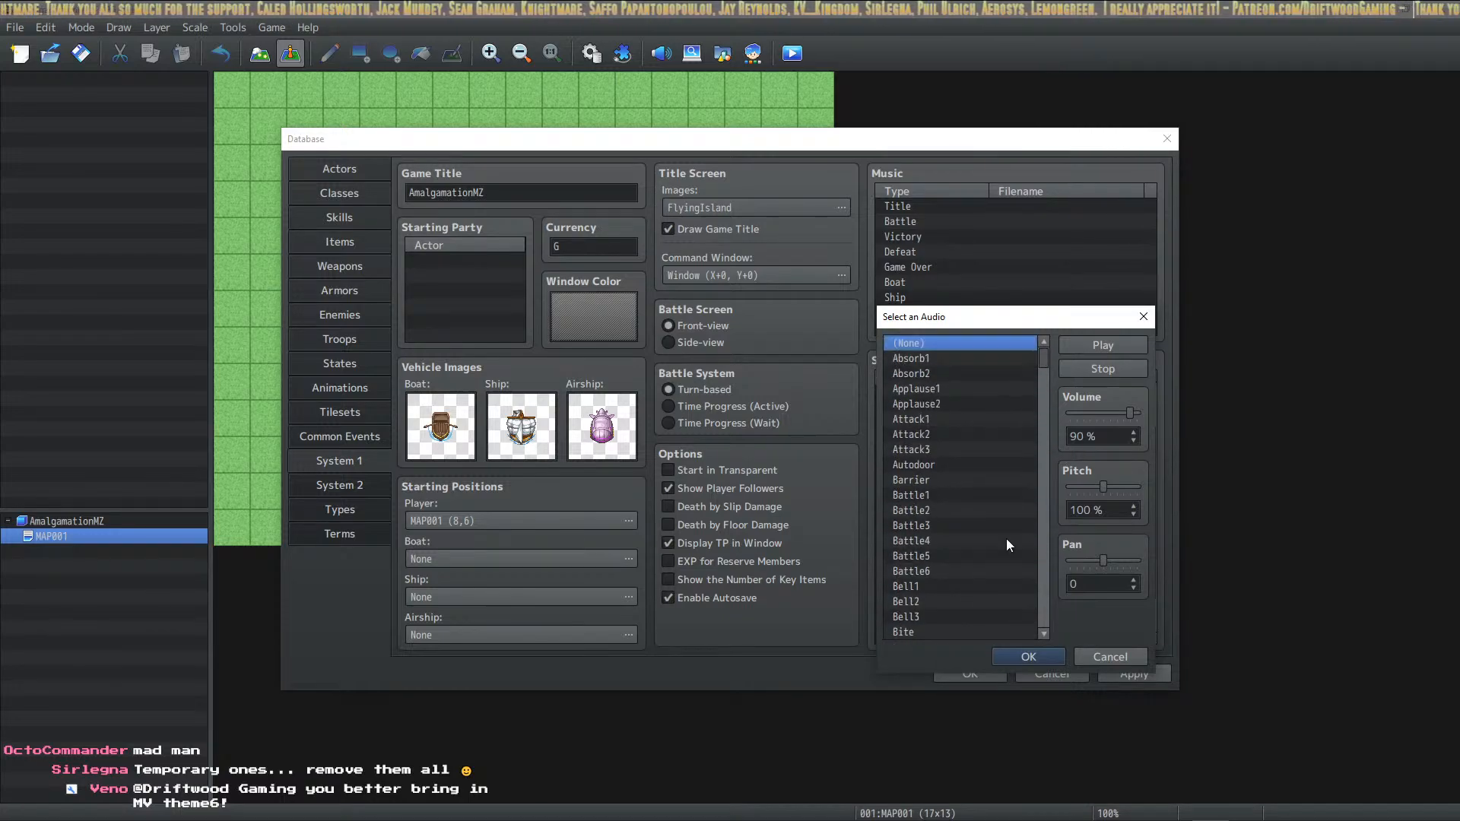
pyautogui.click(1038, 656)
pyautogui.doubleClick(1004, 590)
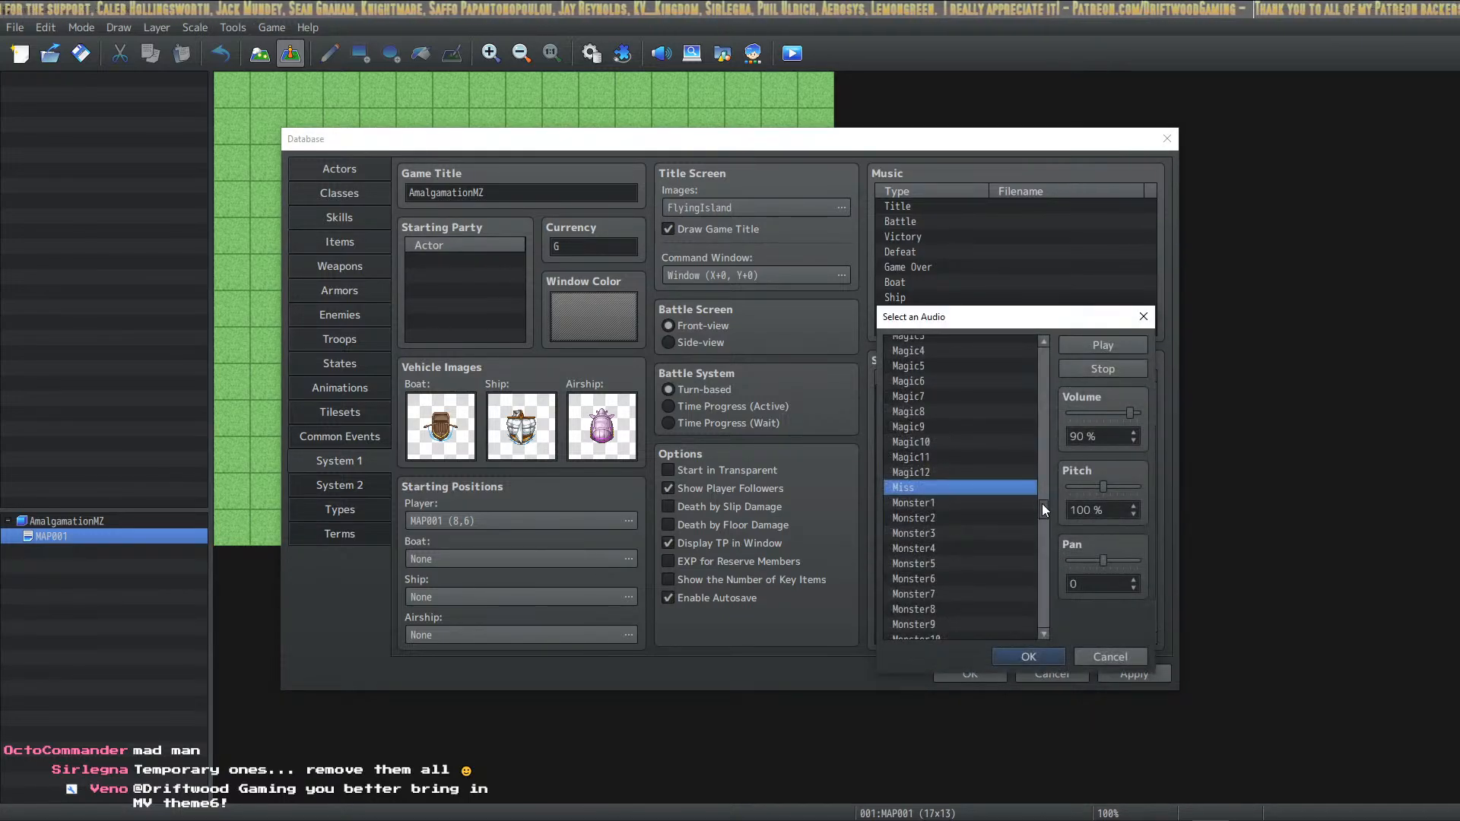
pyautogui.moveTo(1042, 504); pyautogui.dragTo(1037, 340)
pyautogui.click(1007, 343)
pyautogui.click(1049, 657)
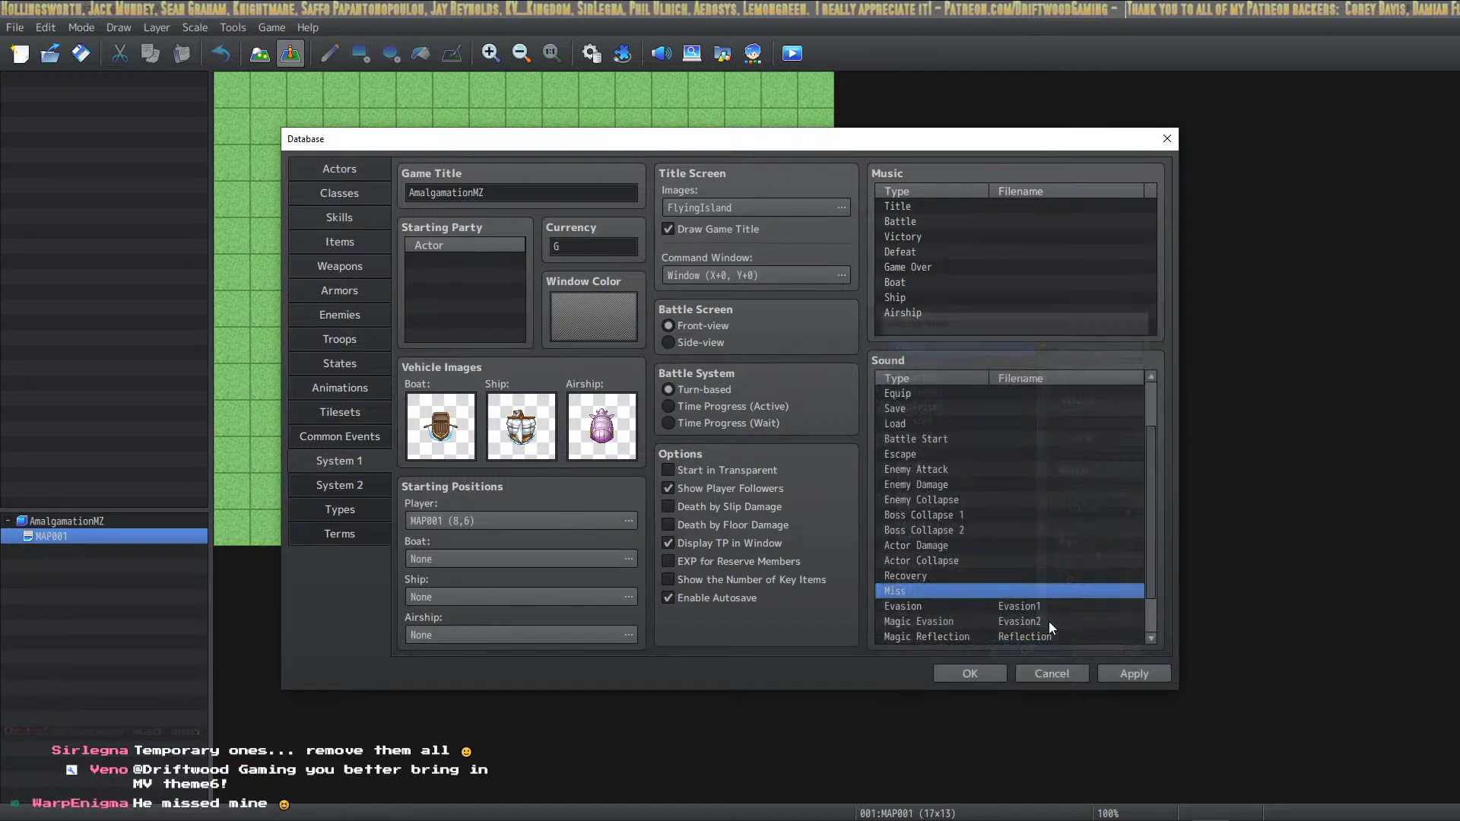
# Set the system sounds for Evasion and Magic Evasion to (None)
pyautogui.doubleClick(1046, 611)
pyautogui.moveTo(1043, 447); pyautogui.dragTo(1043, 345)
pyautogui.click(1015, 343)
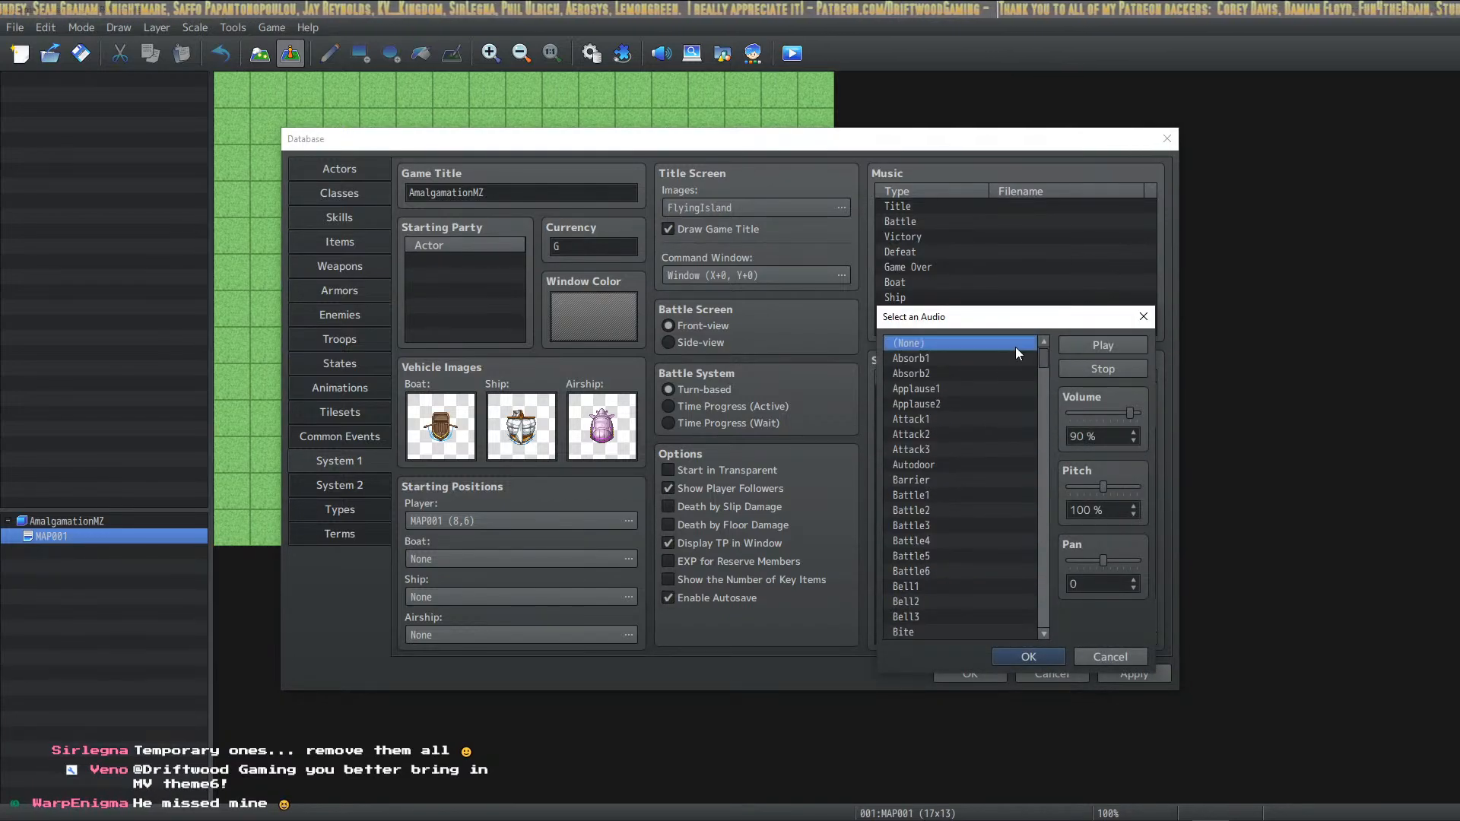
pyautogui.click(1037, 654)
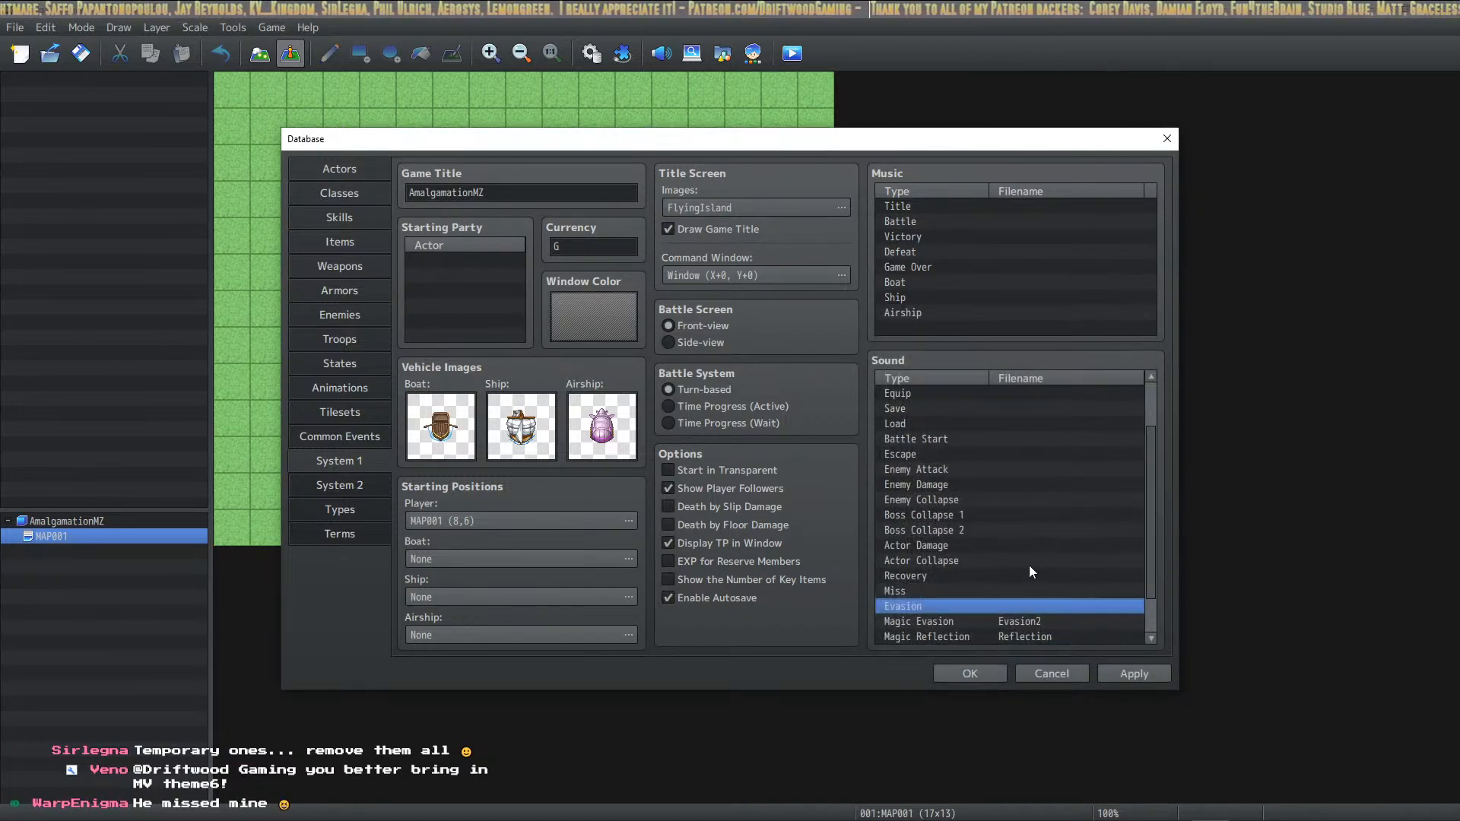
pyautogui.scroll(-1, 1029, 565)
pyautogui.click(1030, 582)
pyautogui.doubleClick(1040, 582)
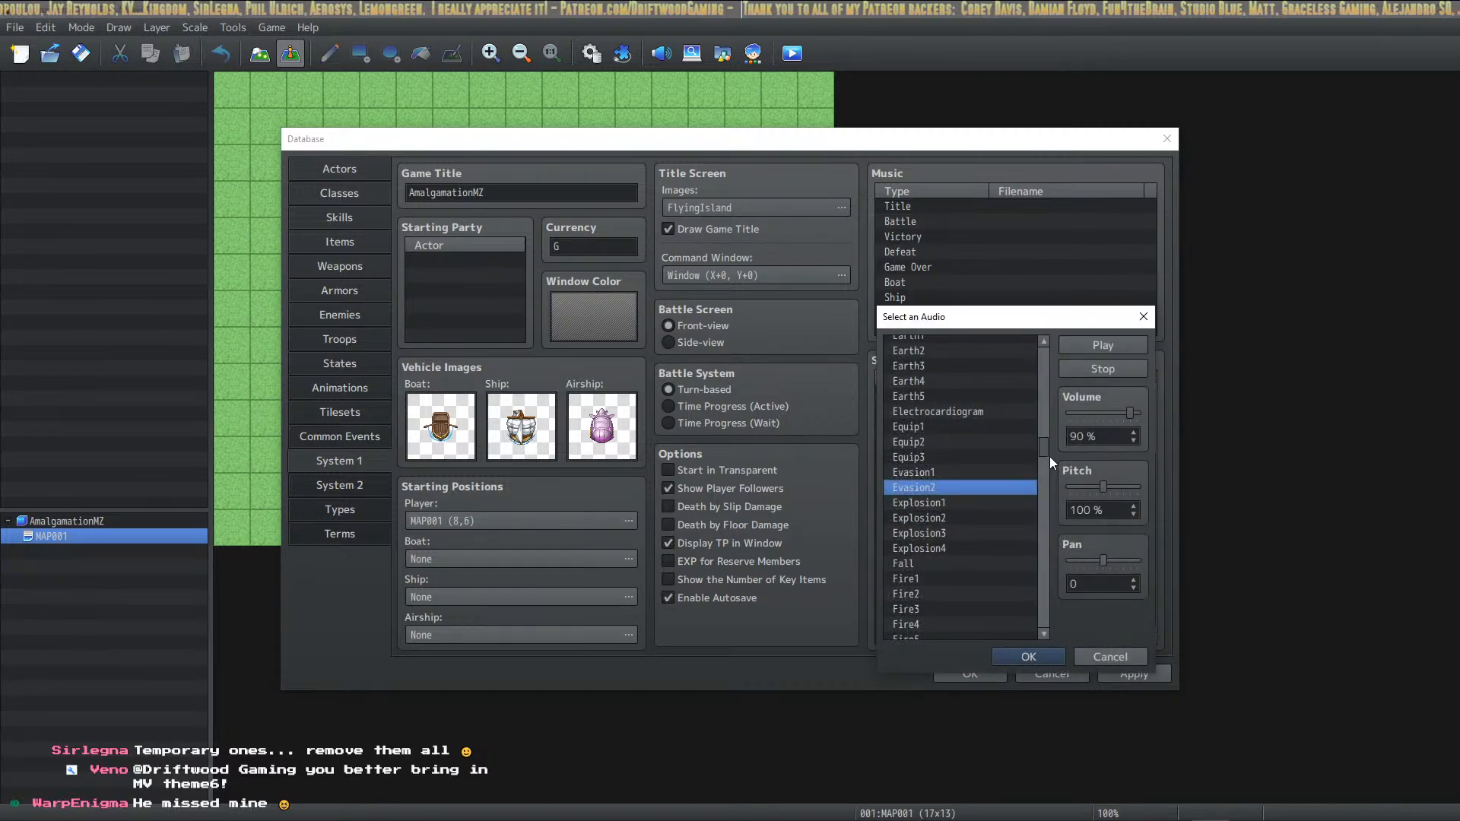
pyautogui.moveTo(1044, 448); pyautogui.dragTo(1043, 345)
pyautogui.click(1000, 344)
pyautogui.click(1029, 657)
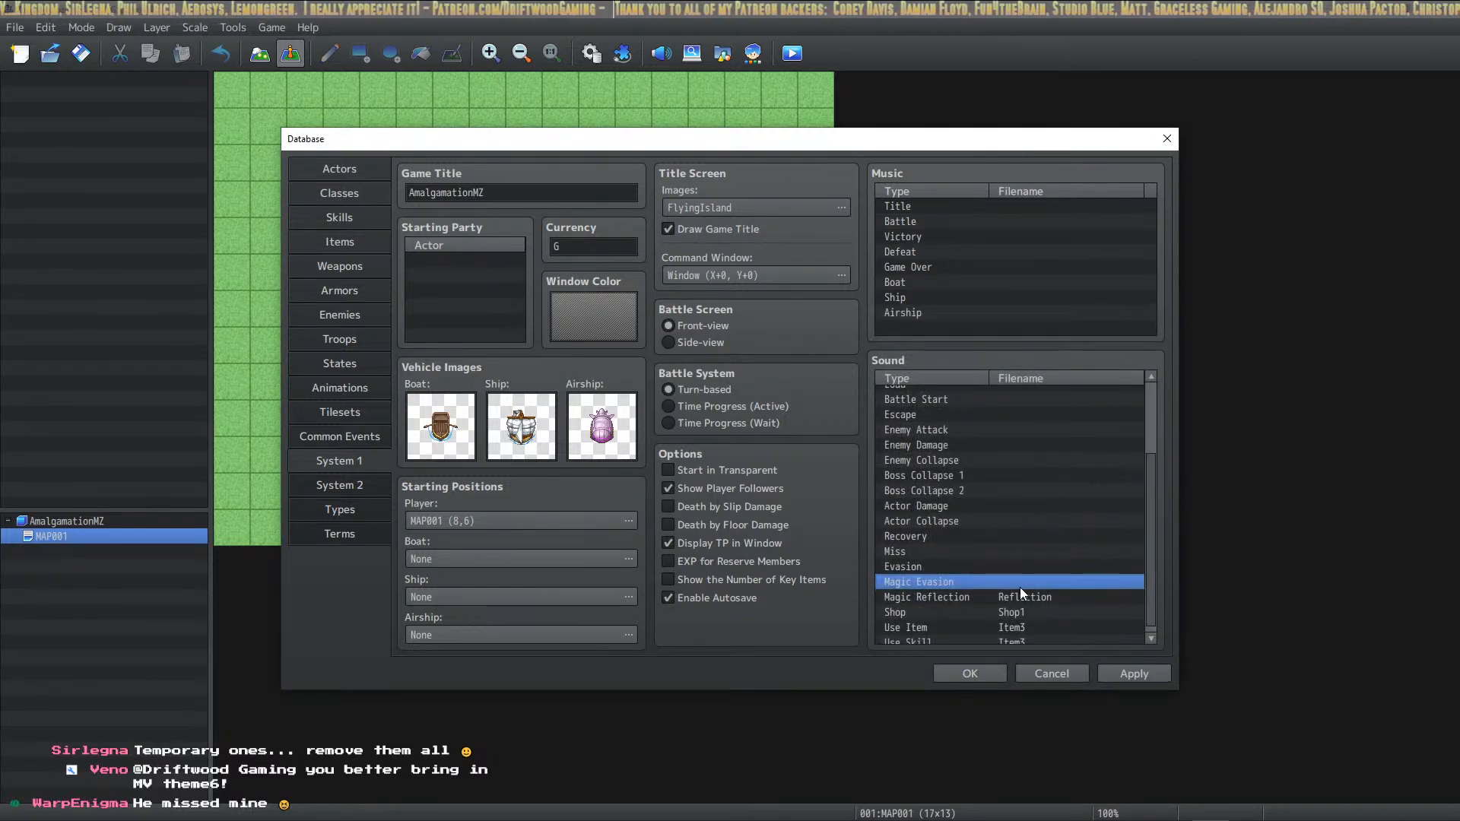
# Set the system sounds for Magic Reflection and Shop to (None)
pyautogui.doubleClick(1019, 594)
pyautogui.moveTo(1042, 561); pyautogui.dragTo(1045, 346)
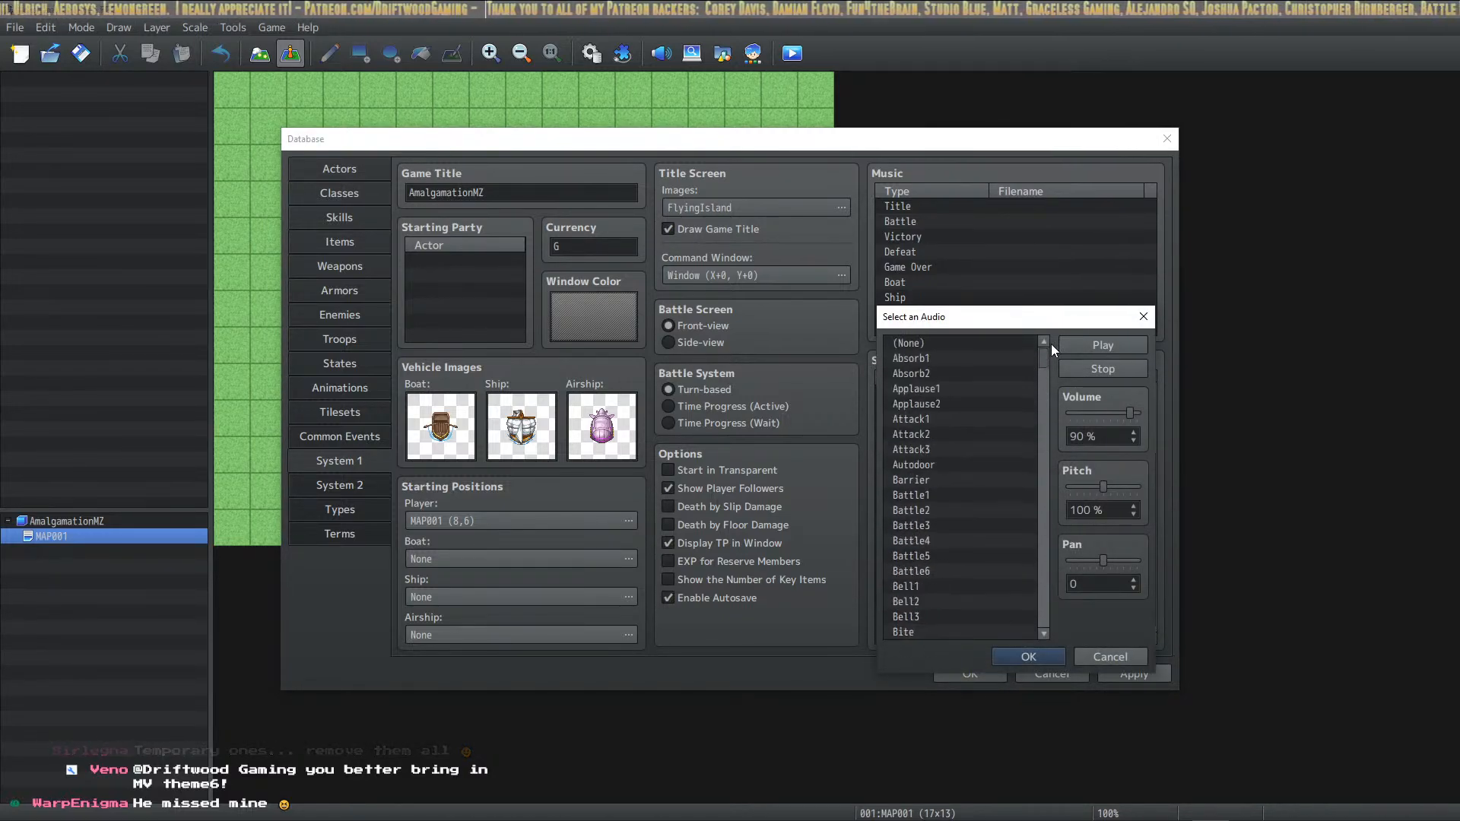
pyautogui.click(1002, 342)
pyautogui.click(1060, 657)
pyautogui.doubleClick(1038, 615)
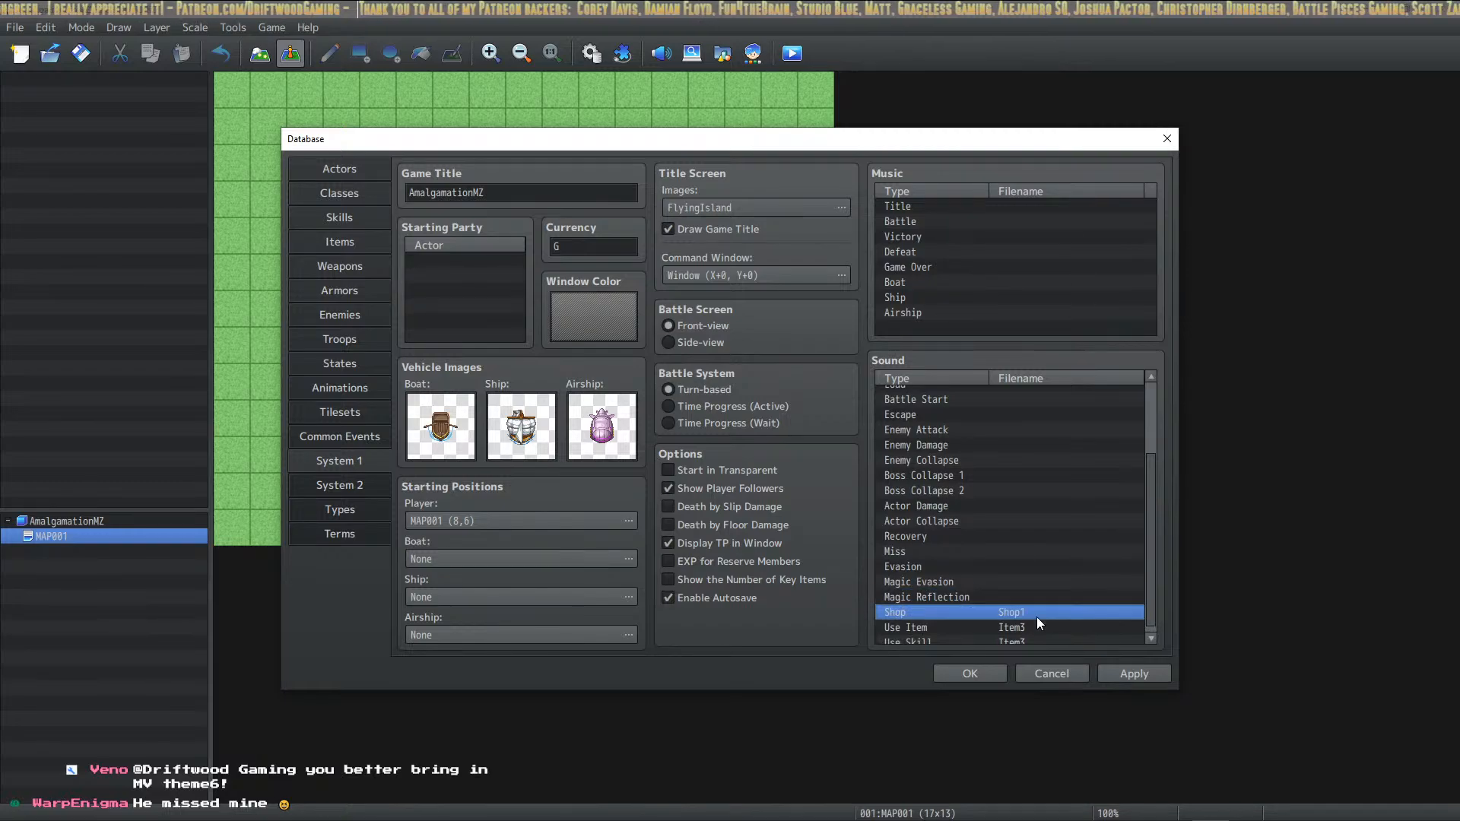
pyautogui.moveTo(1044, 561); pyautogui.dragTo(1049, 331)
pyautogui.click(1006, 344)
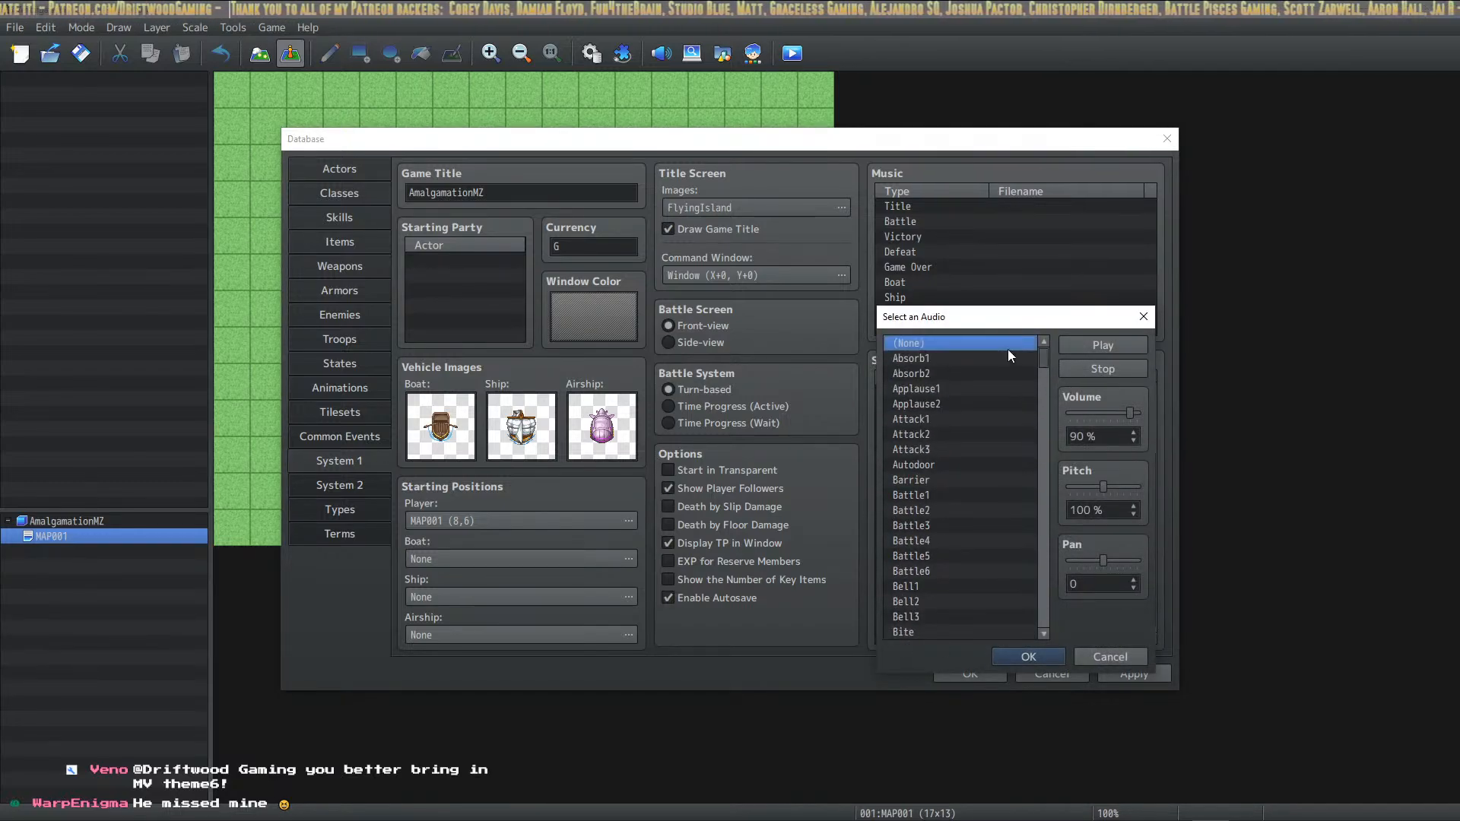
pyautogui.click(1039, 658)
# Set the system sounds for Use Item and Use Skill to (None) and apply the changes
pyautogui.doubleClick(1011, 627)
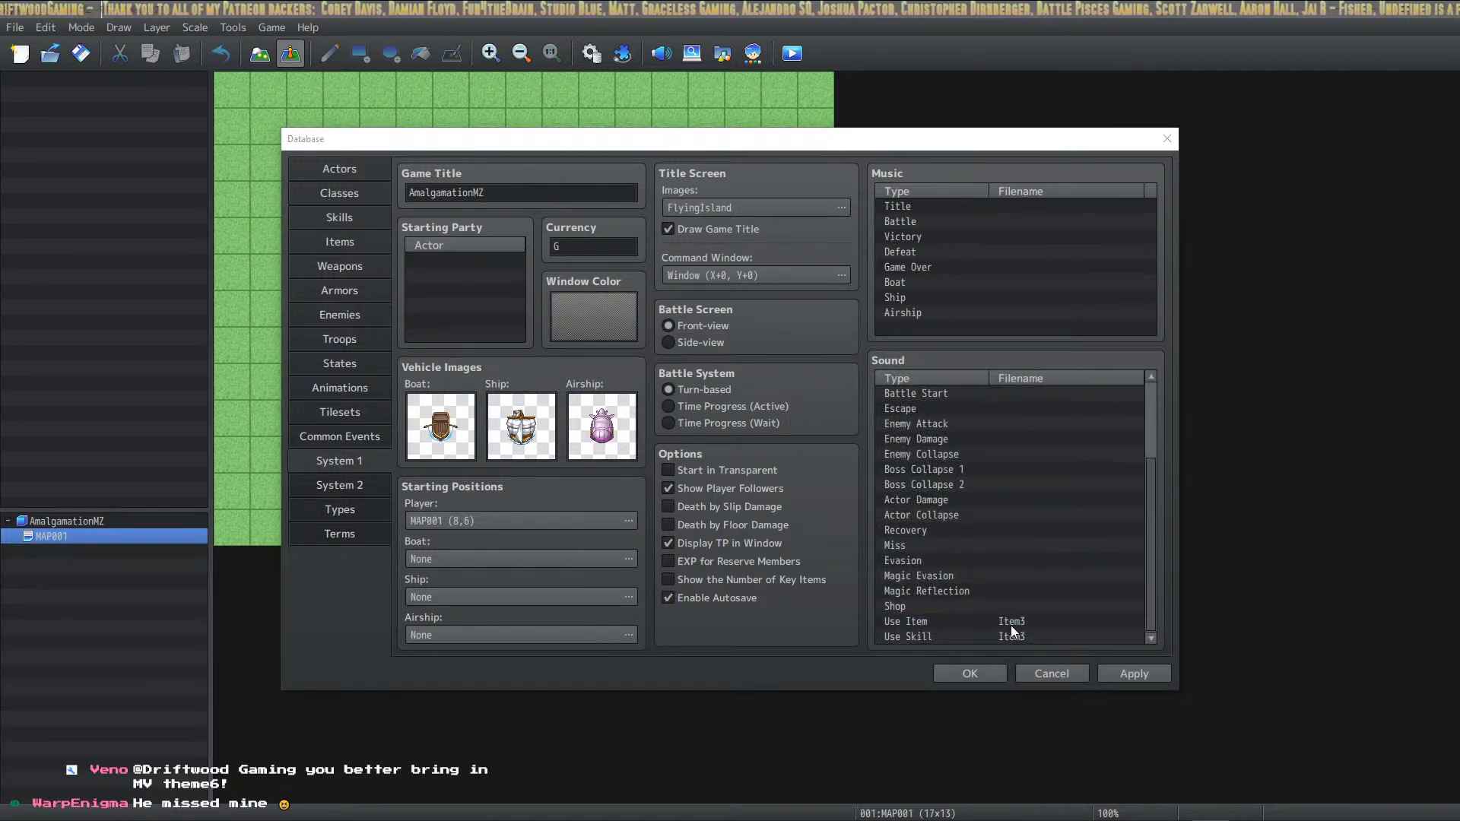
pyautogui.scroll(15, 1048, 378)
pyautogui.click(987, 343)
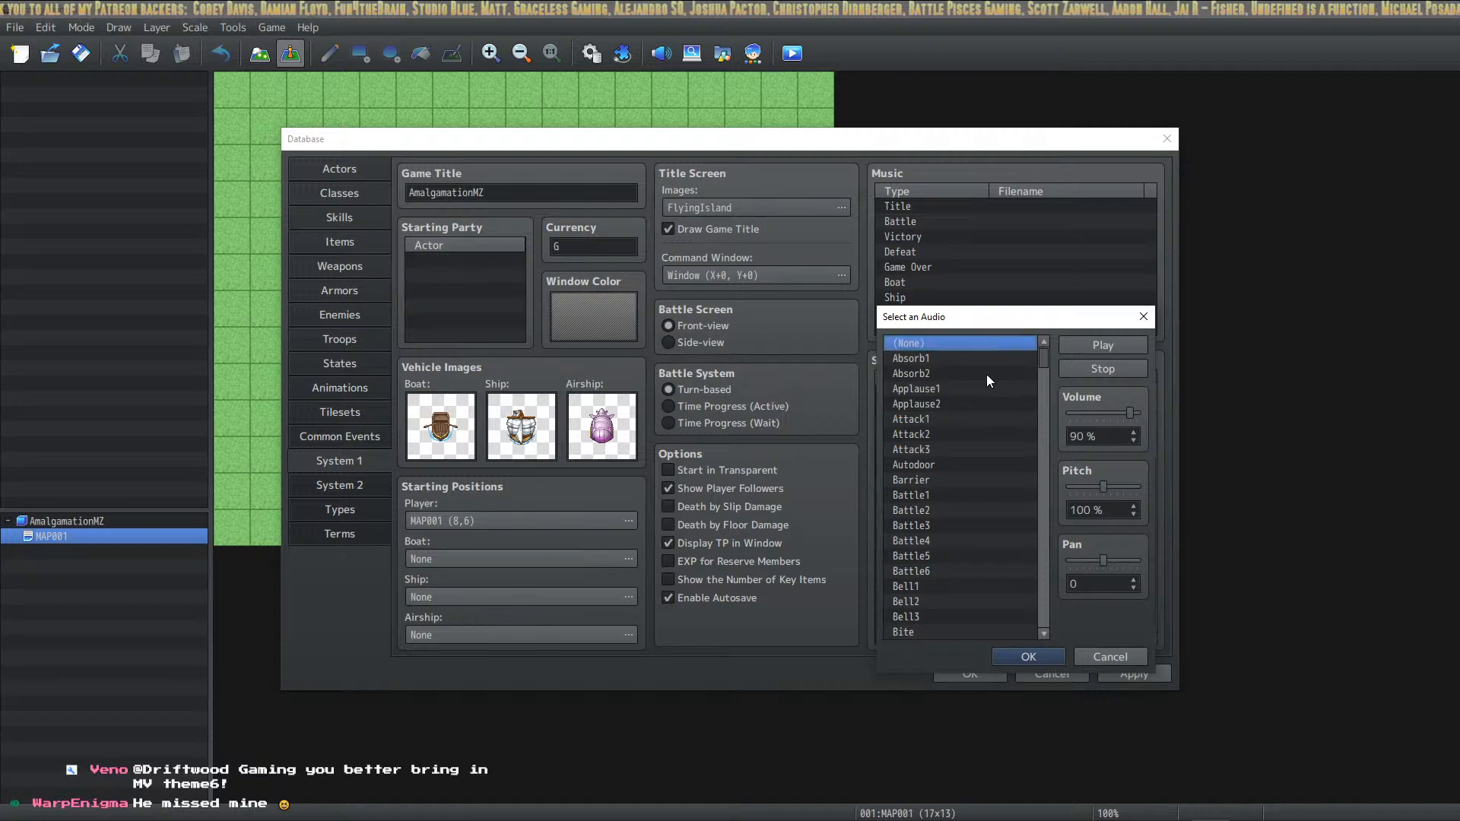
pyautogui.click(1032, 660)
pyautogui.doubleClick(1033, 634)
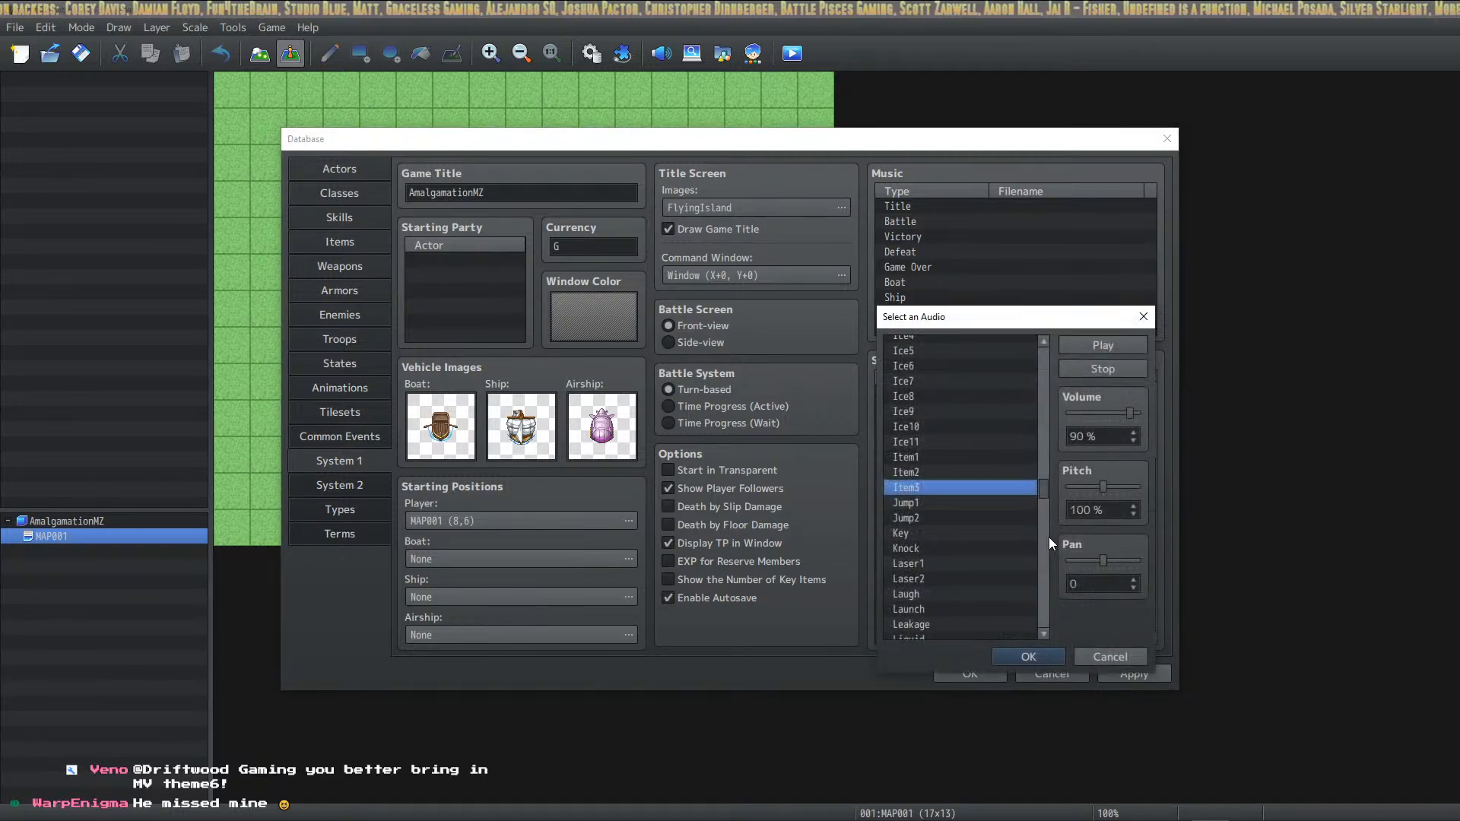
pyautogui.moveTo(1047, 490); pyautogui.dragTo(1042, 340)
pyautogui.click(981, 343)
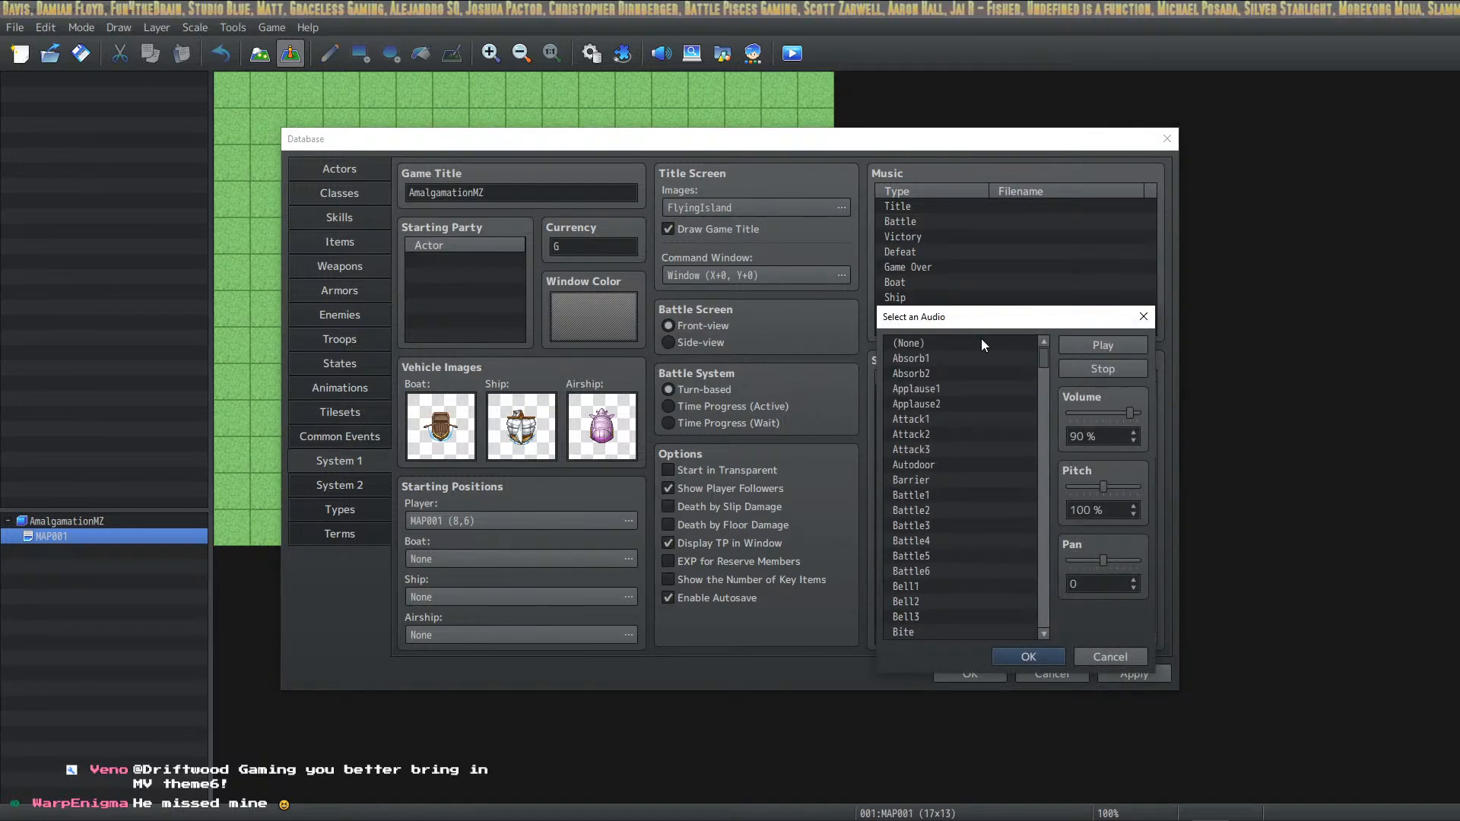
pyautogui.click(1028, 655)
pyautogui.click(1141, 678)
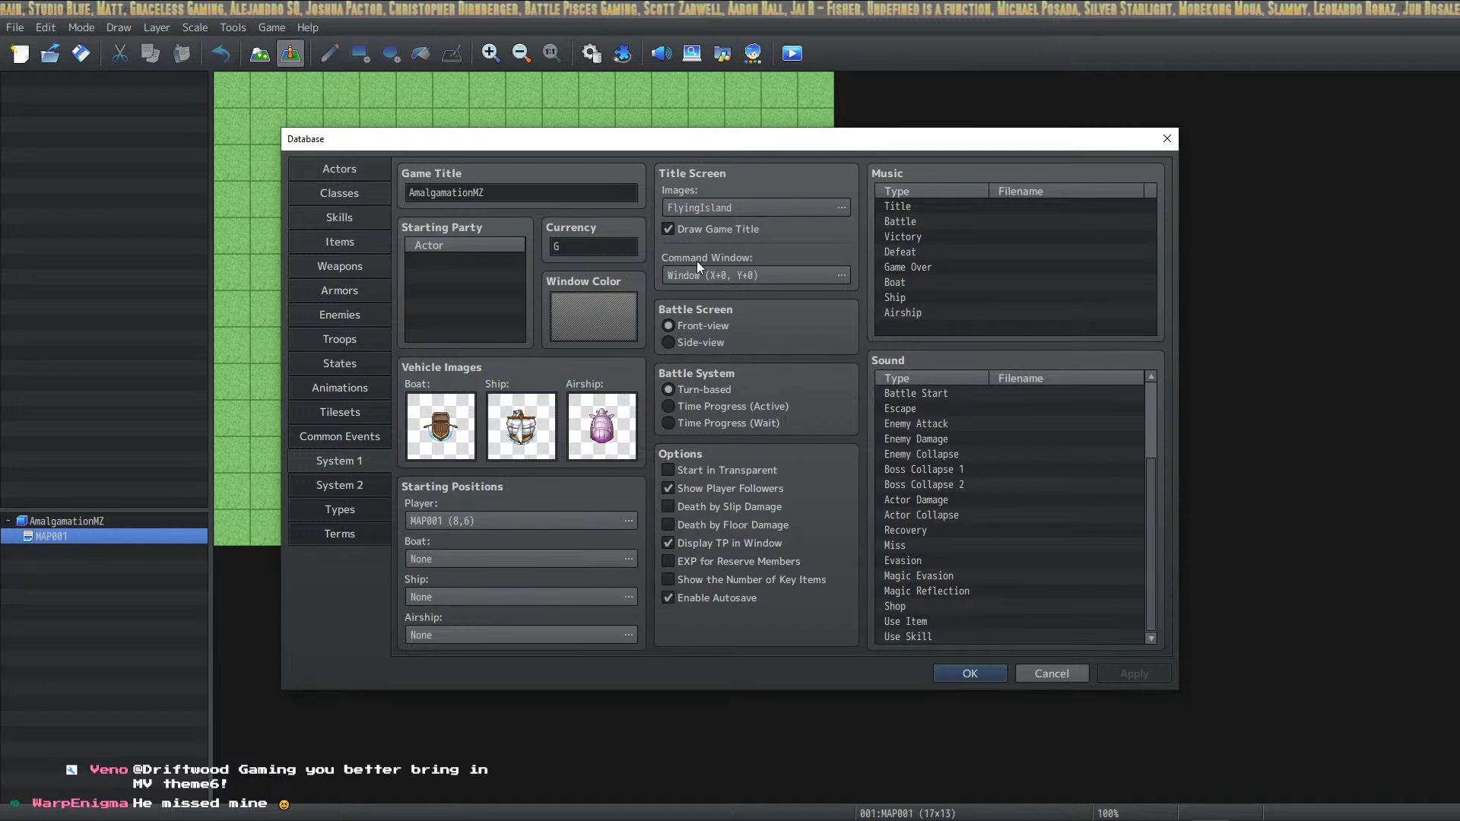
# Set the battle screen to Side-view and the battle system to Time Progress (Wait), keeping the player's starting position at MAP001 (8,6)
pyautogui.click(690, 340)
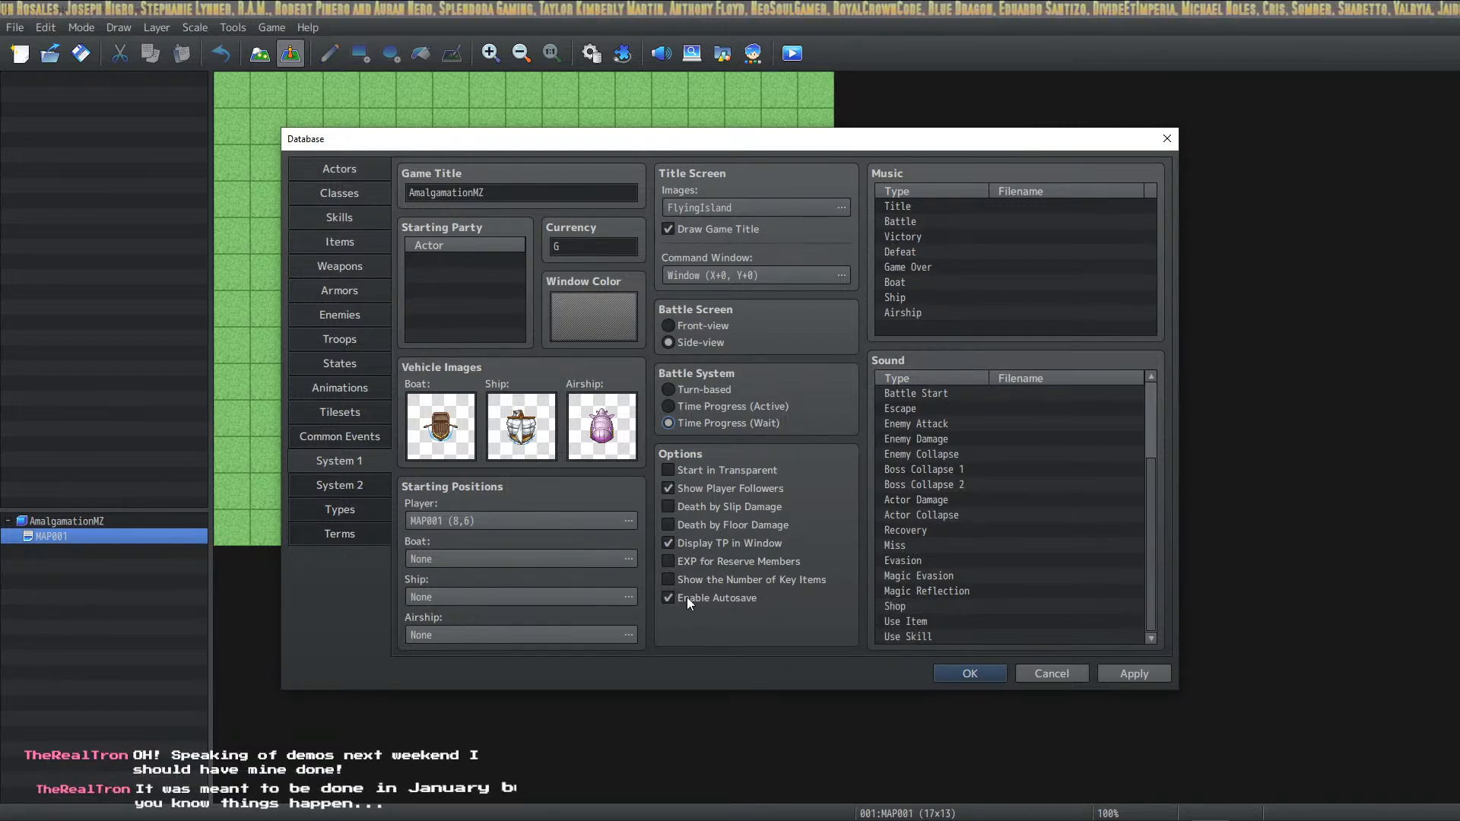
pyautogui.click(1141, 672)
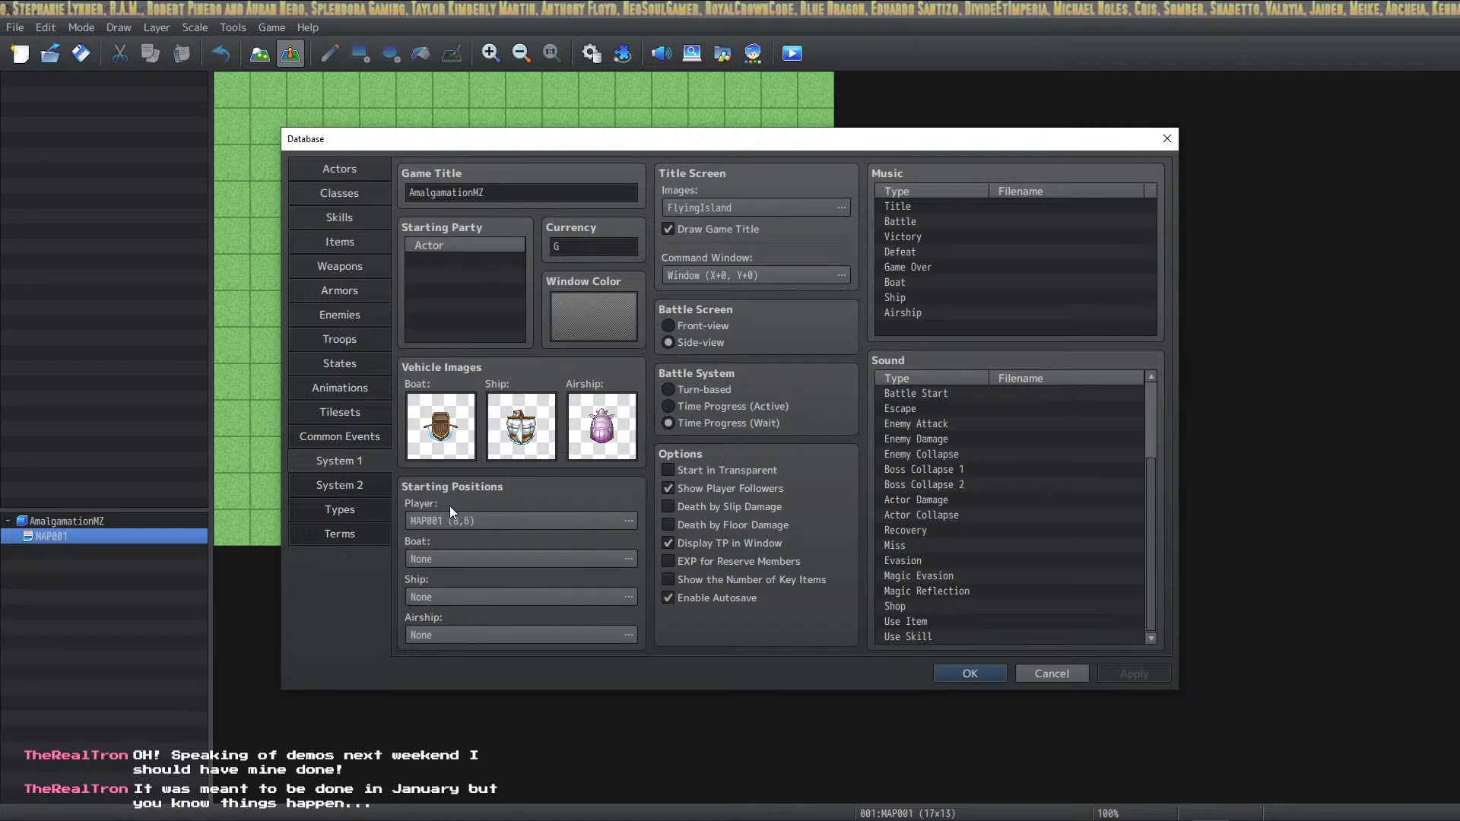
pyautogui.click(628, 521)
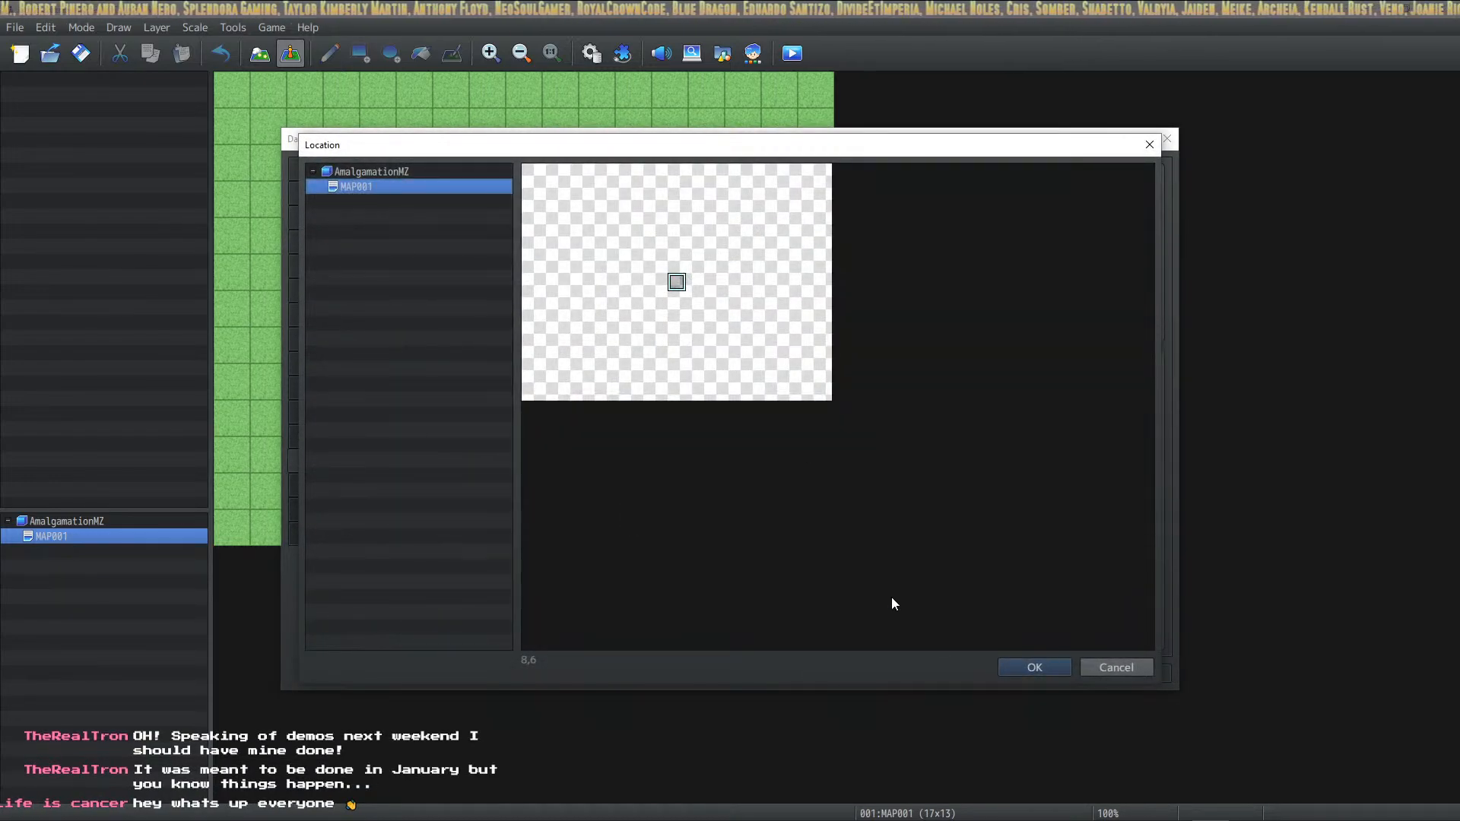
pyautogui.click(1034, 667)
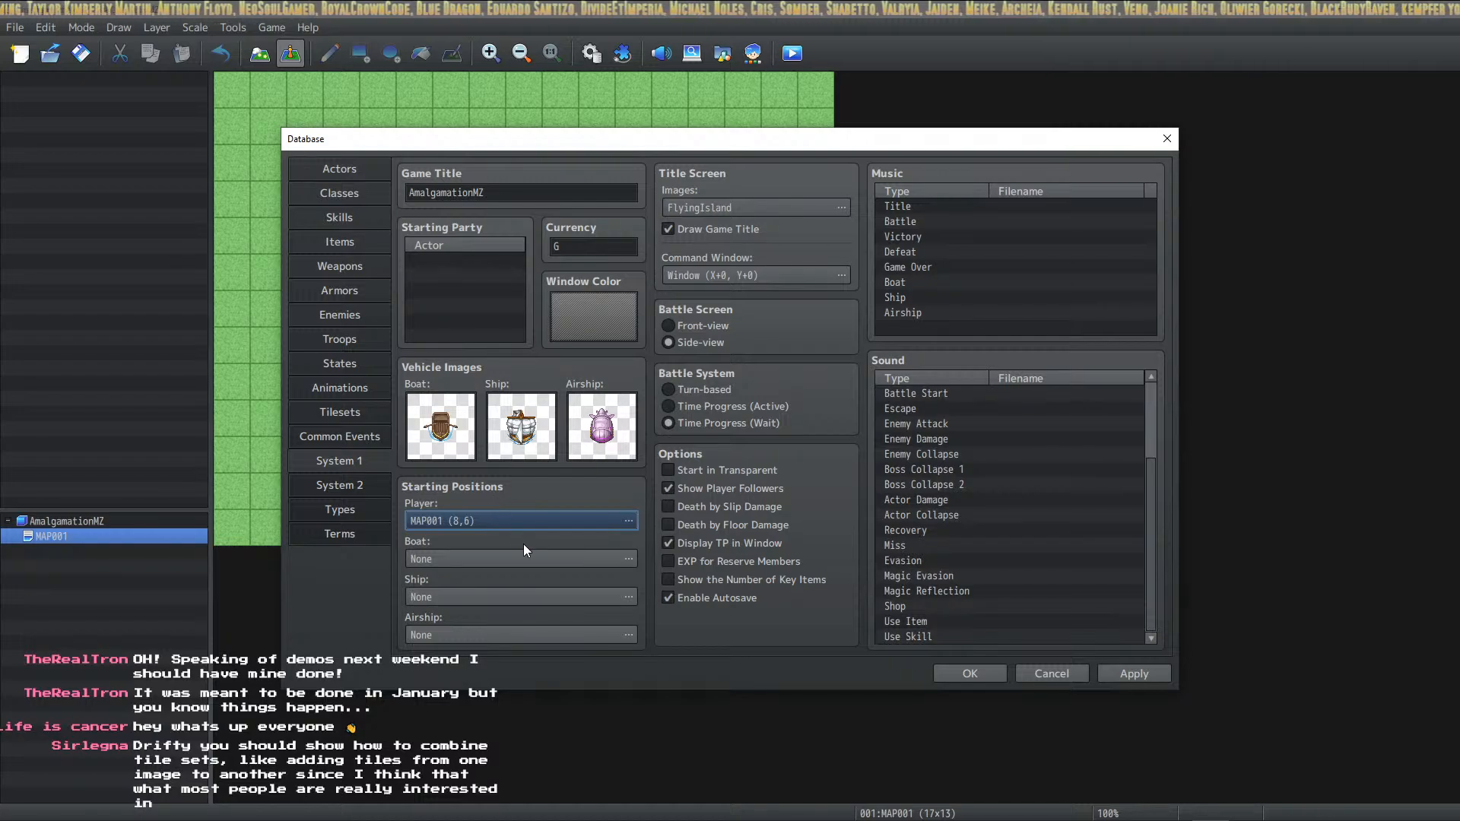
# Tint the window color dark purple with red at -68 and blue at -17, and apply the change
pyautogui.doubleClick(564, 305)
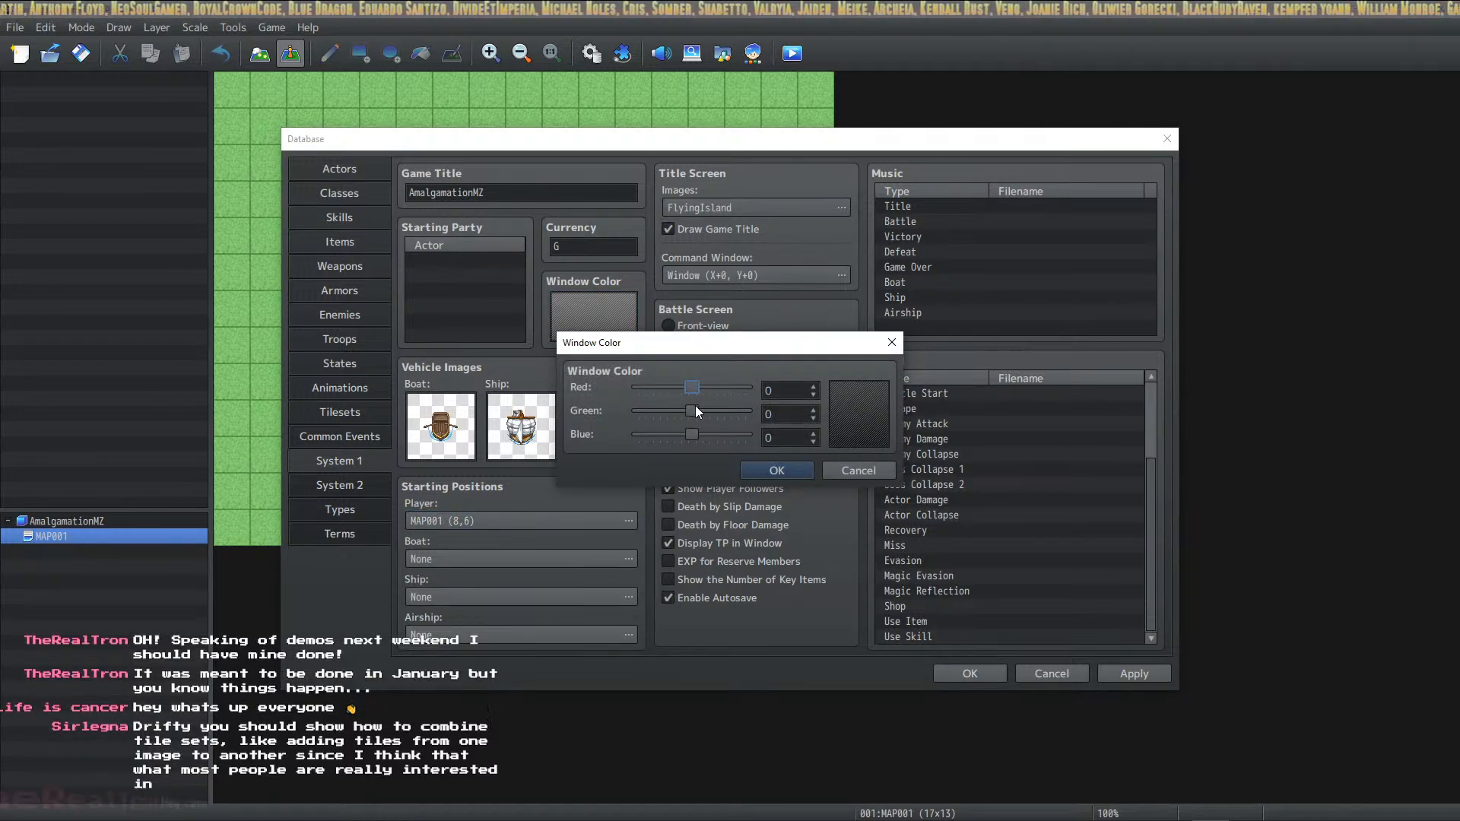
pyautogui.moveTo(694, 409)
pyautogui.mouseDown()
pyautogui.moveTo(709, 413)
pyautogui.moveTo(675, 408)
pyautogui.moveTo(696, 381)
pyautogui.mouseUp()
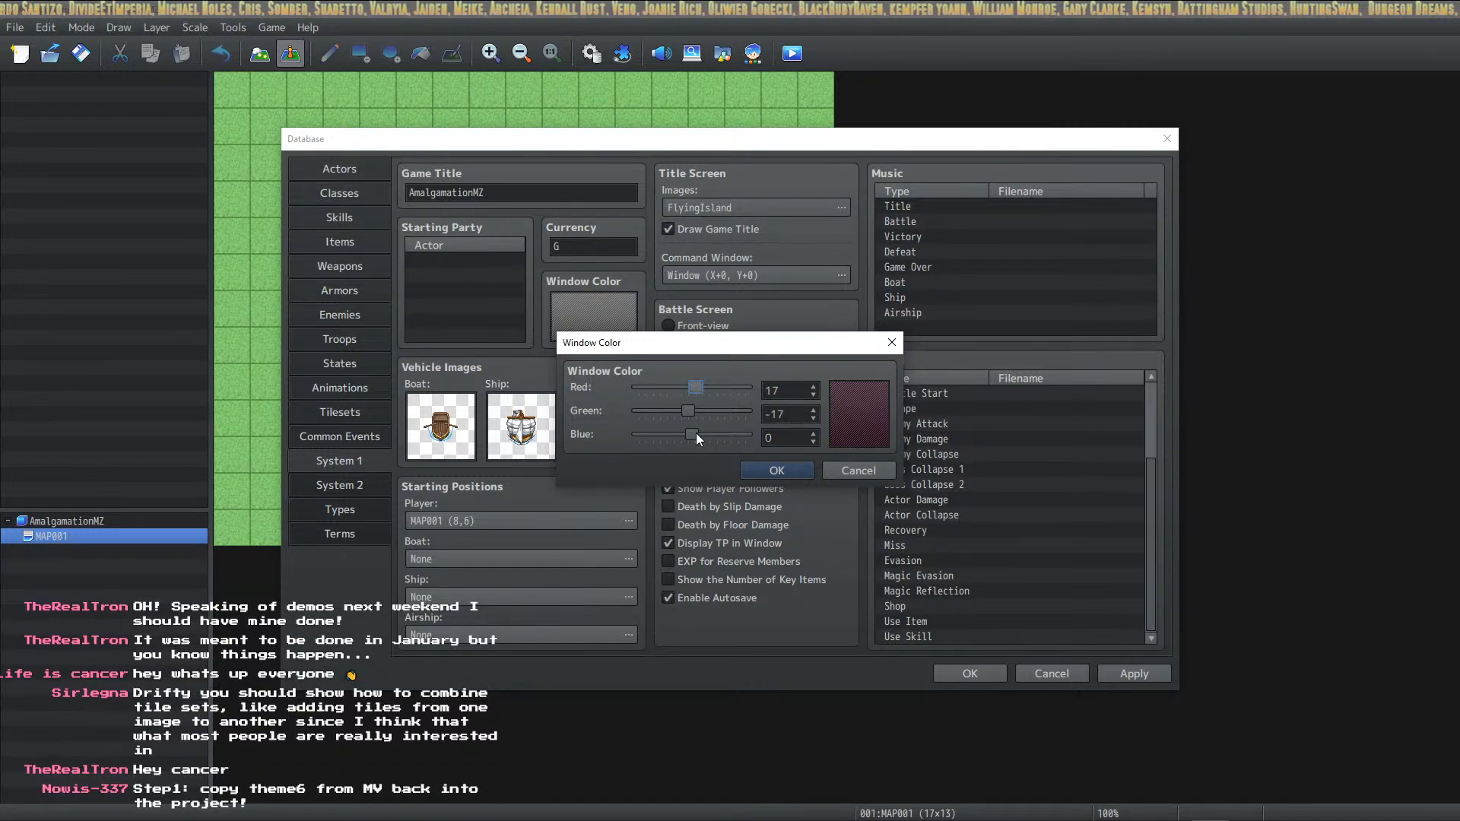
pyautogui.moveTo(696, 432); pyautogui.dragTo(682, 391)
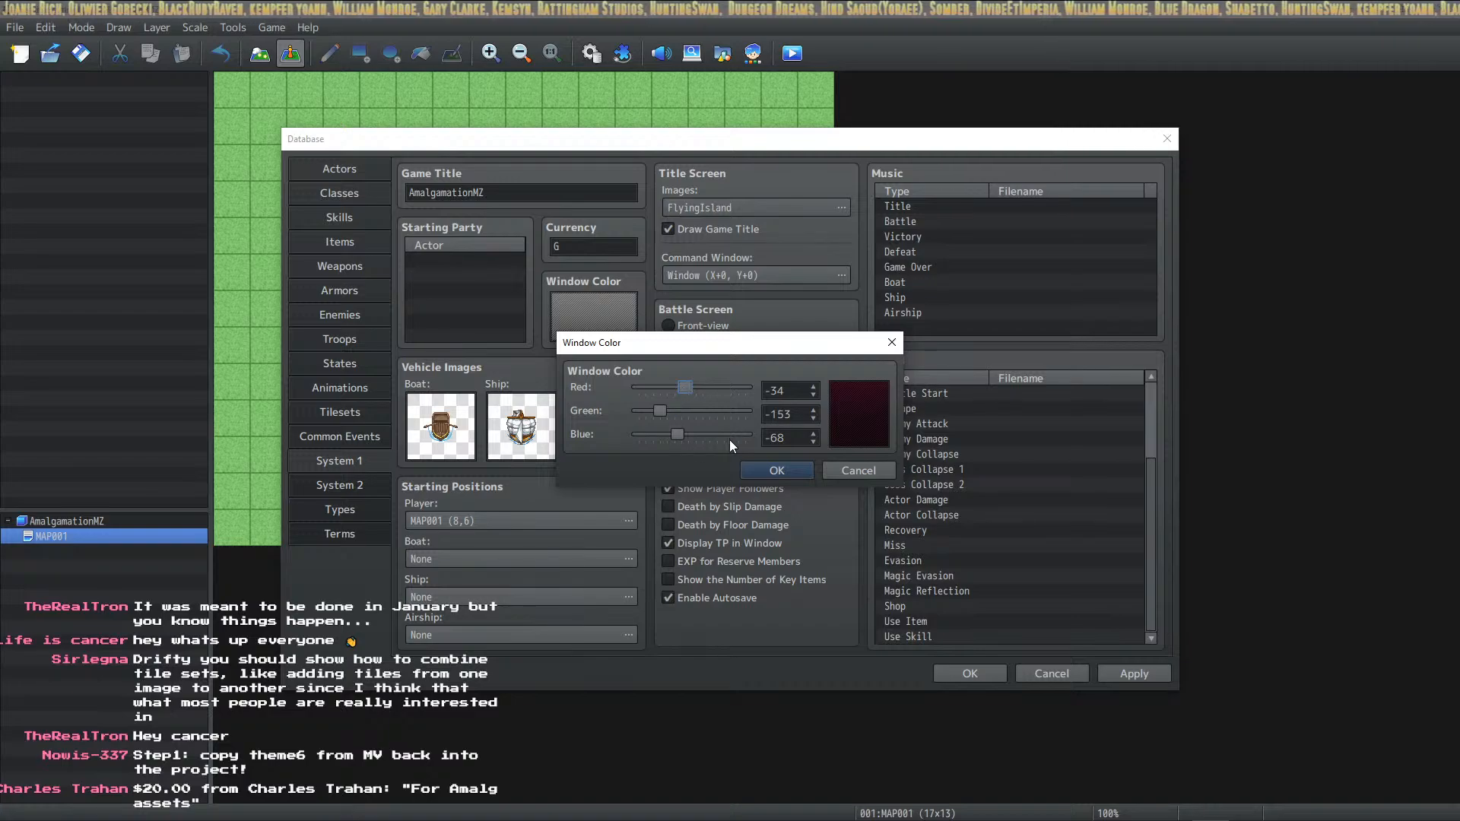
pyautogui.moveTo(655, 409); pyautogui.dragTo(692, 430)
pyautogui.click(765, 468)
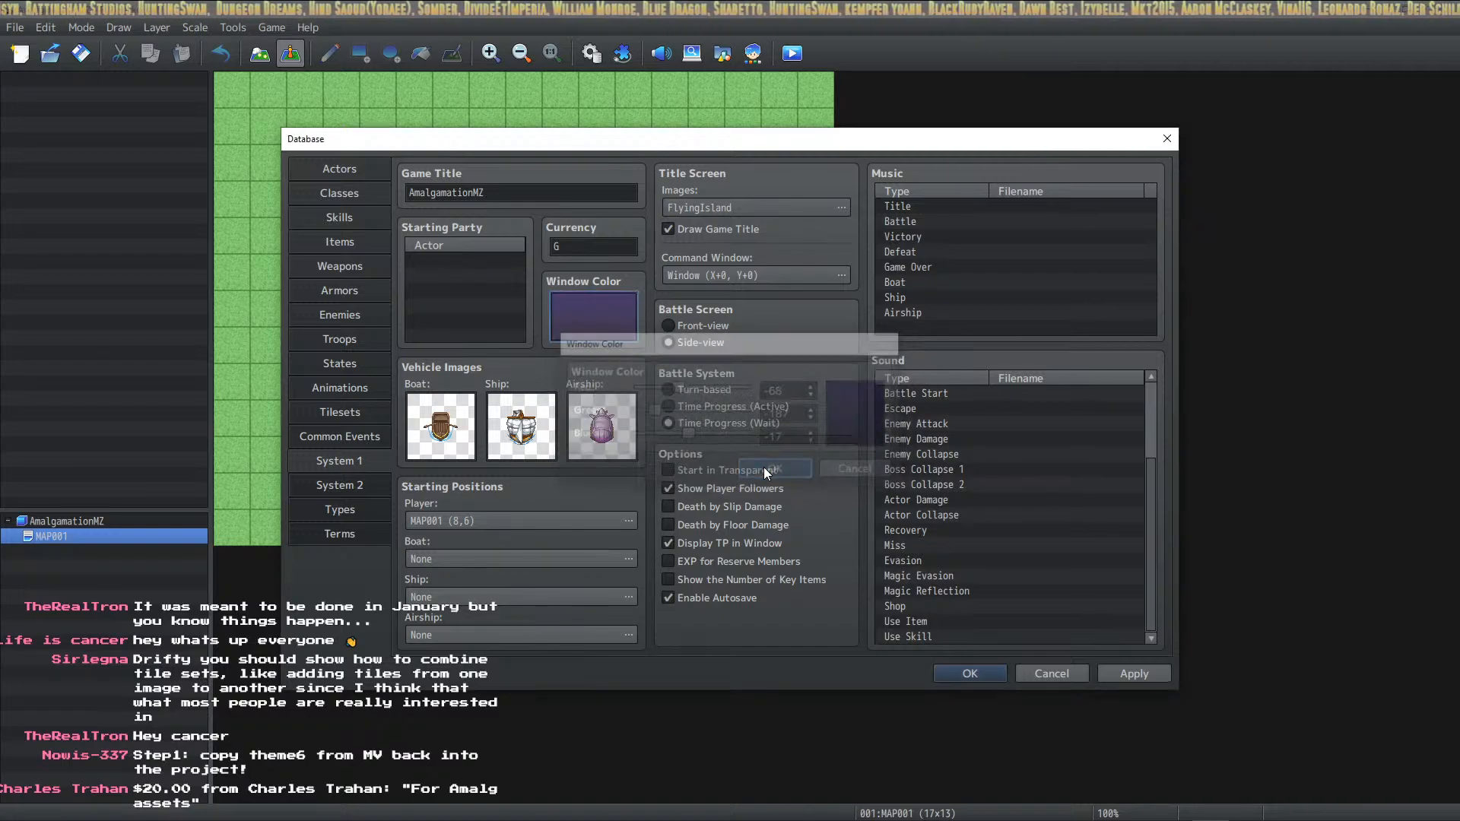
pyautogui.click(1151, 678)
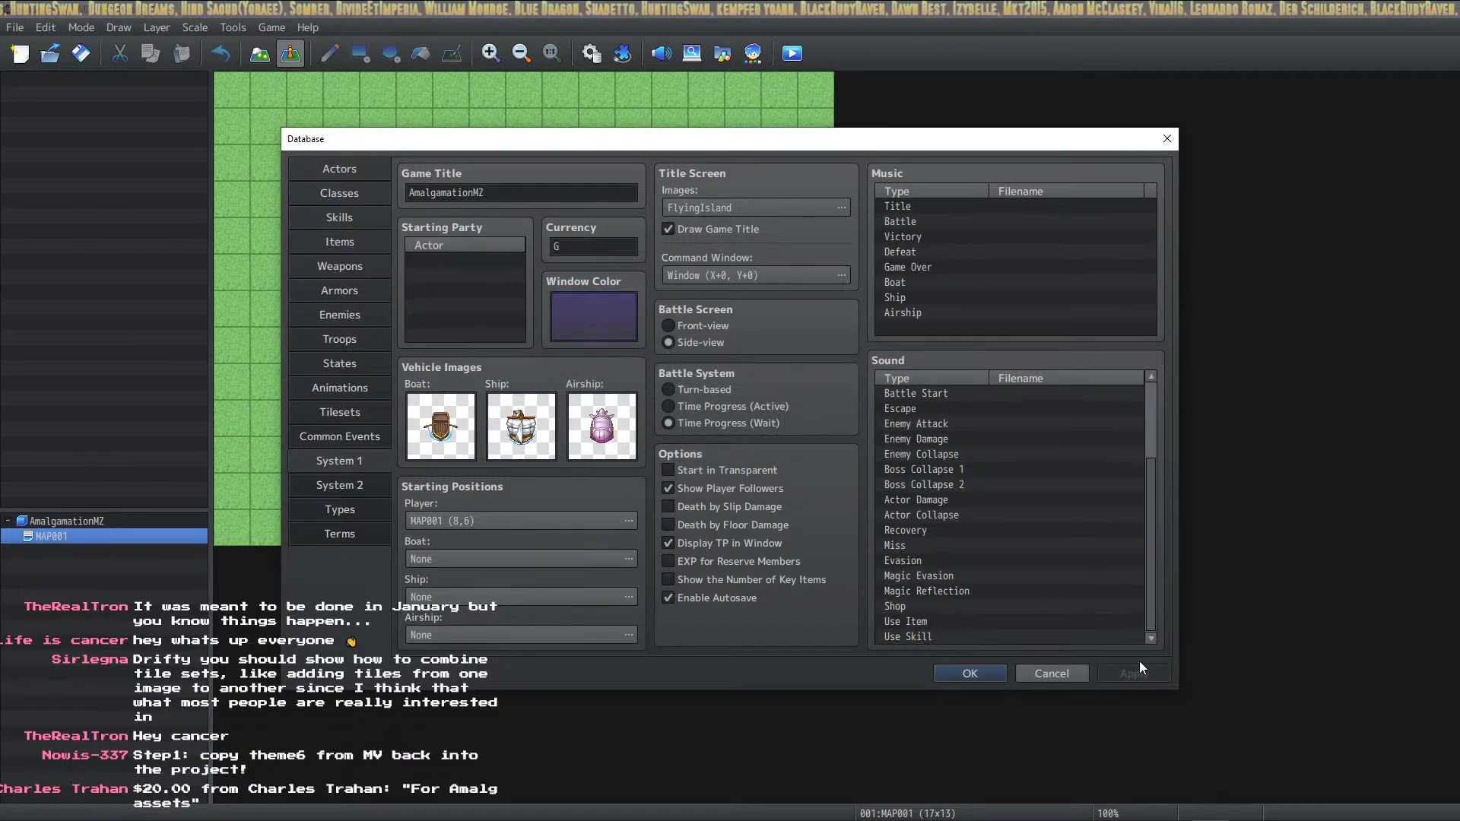
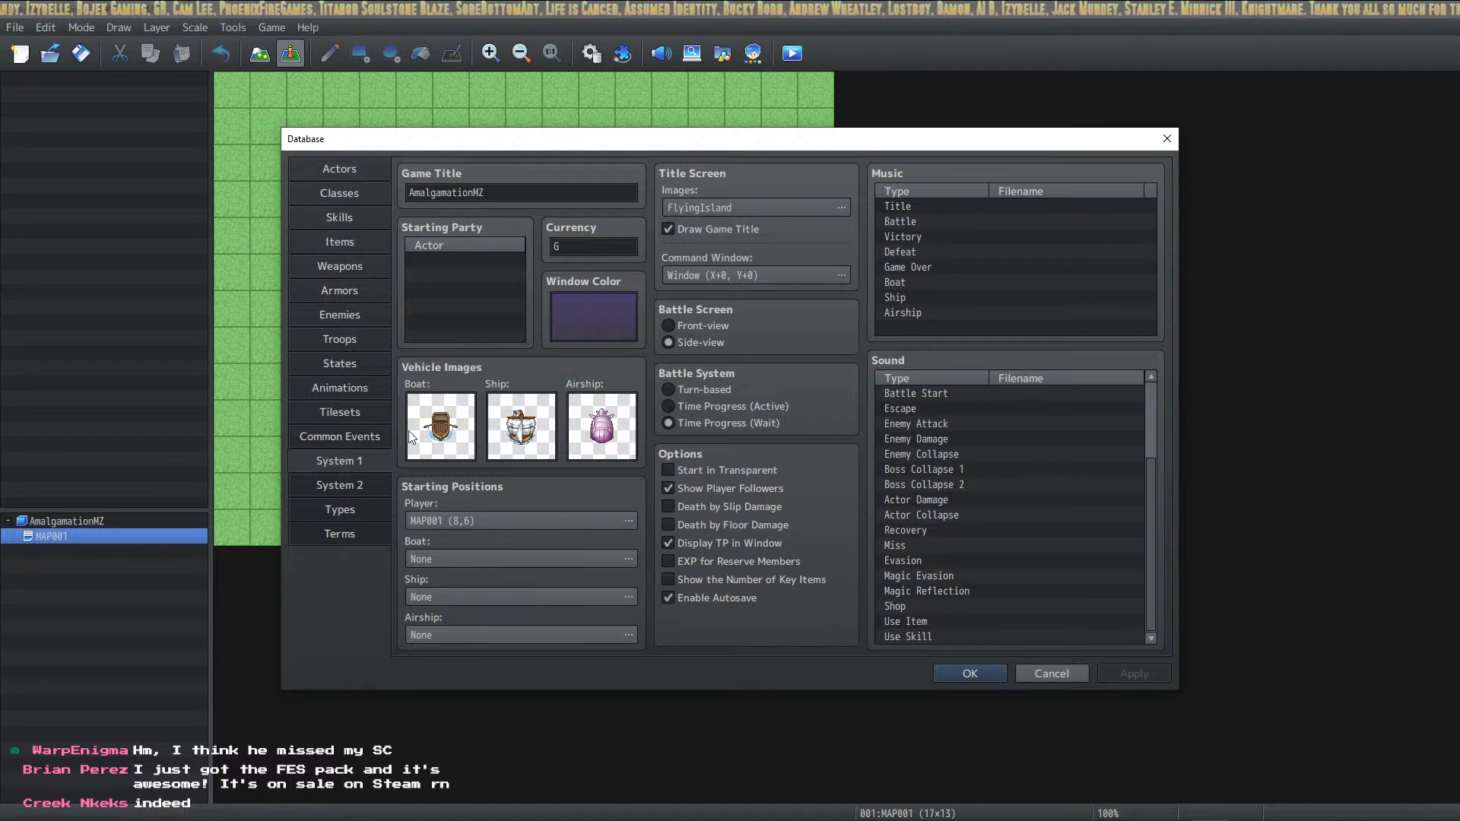
# Set the currency to DG and apply the change
pyautogui.doubleClick(584, 244)
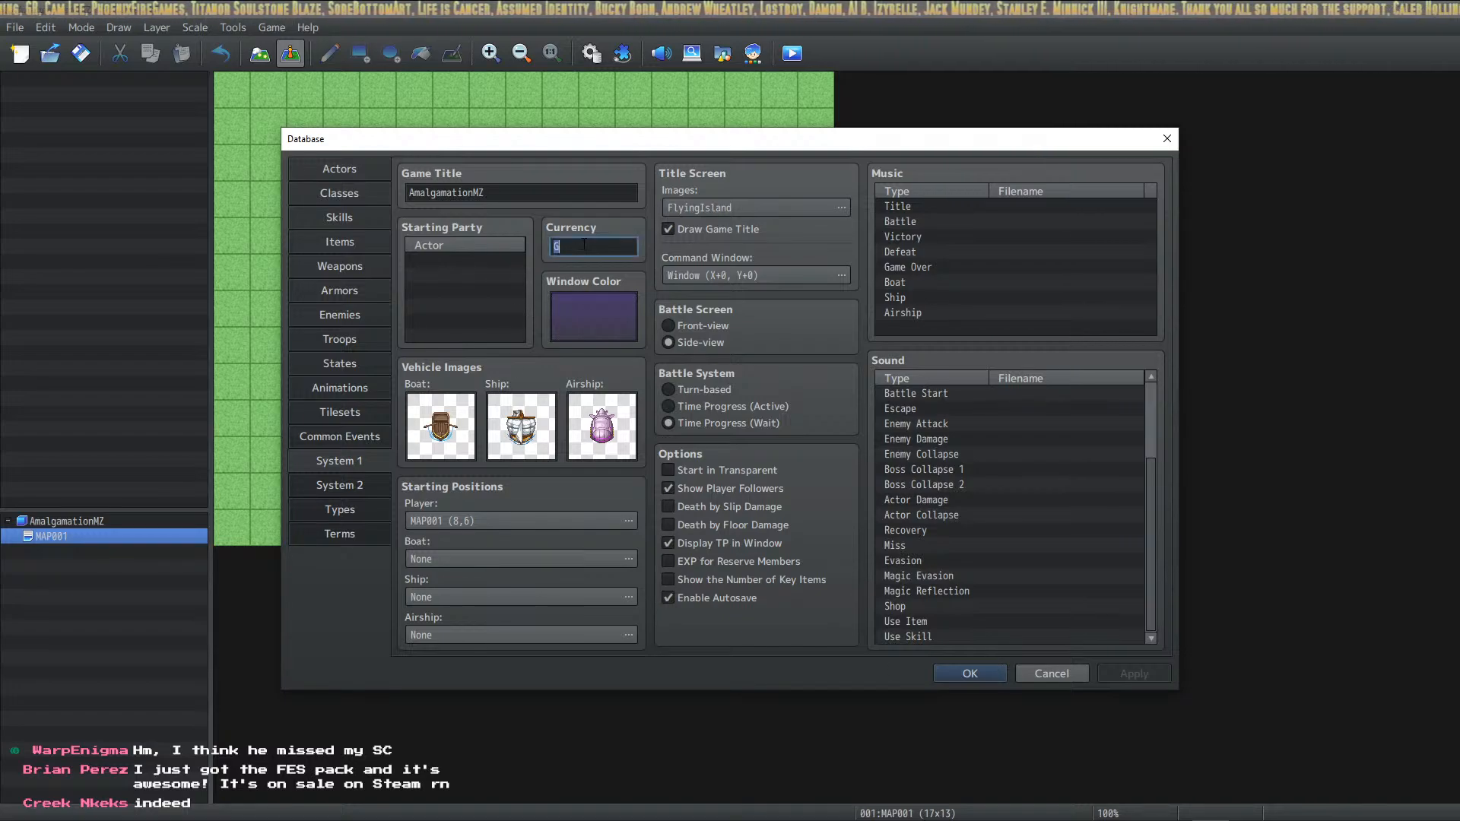
pyautogui.write('DG')
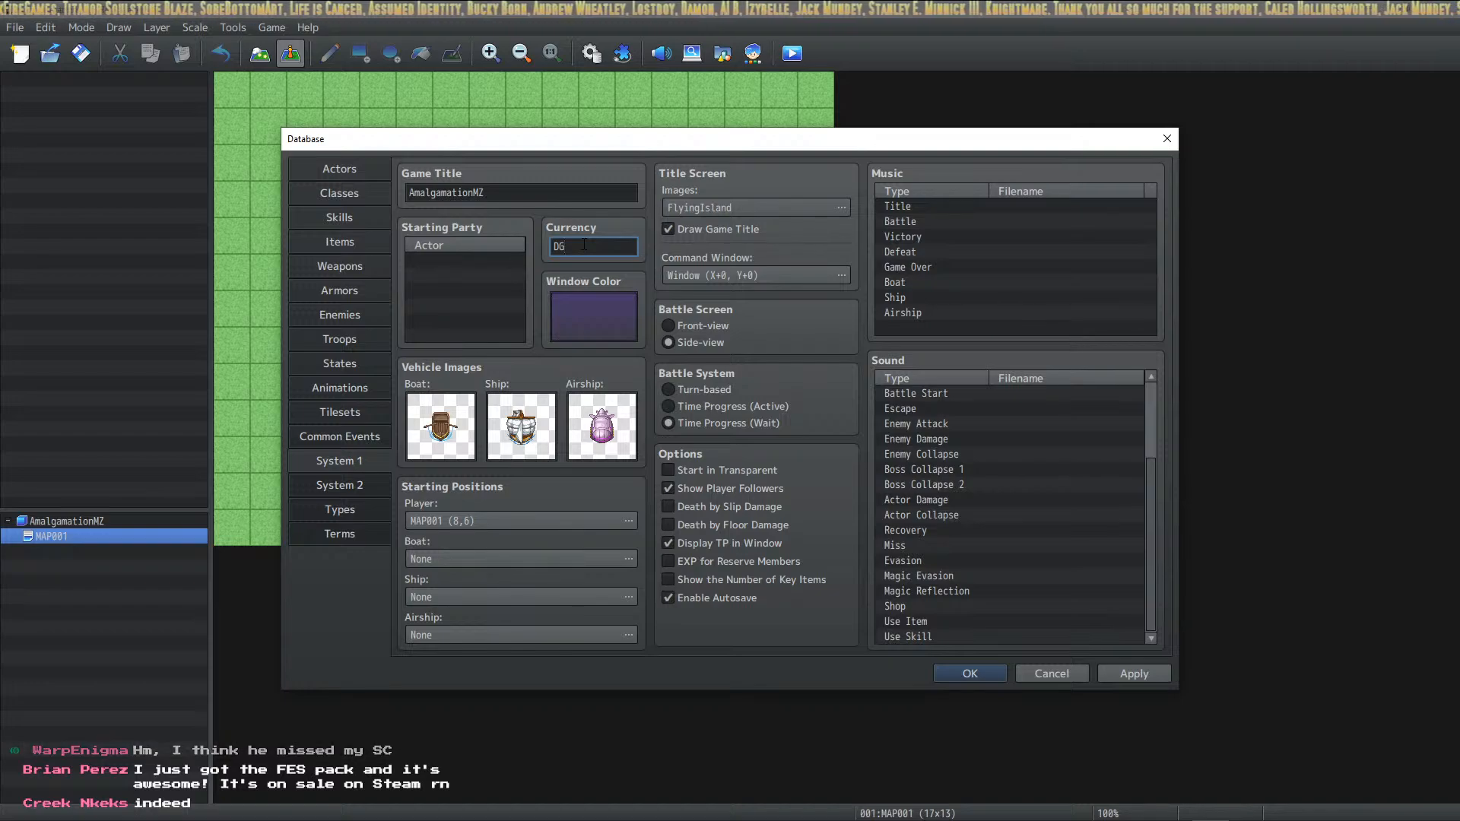
pyautogui.click(1133, 675)
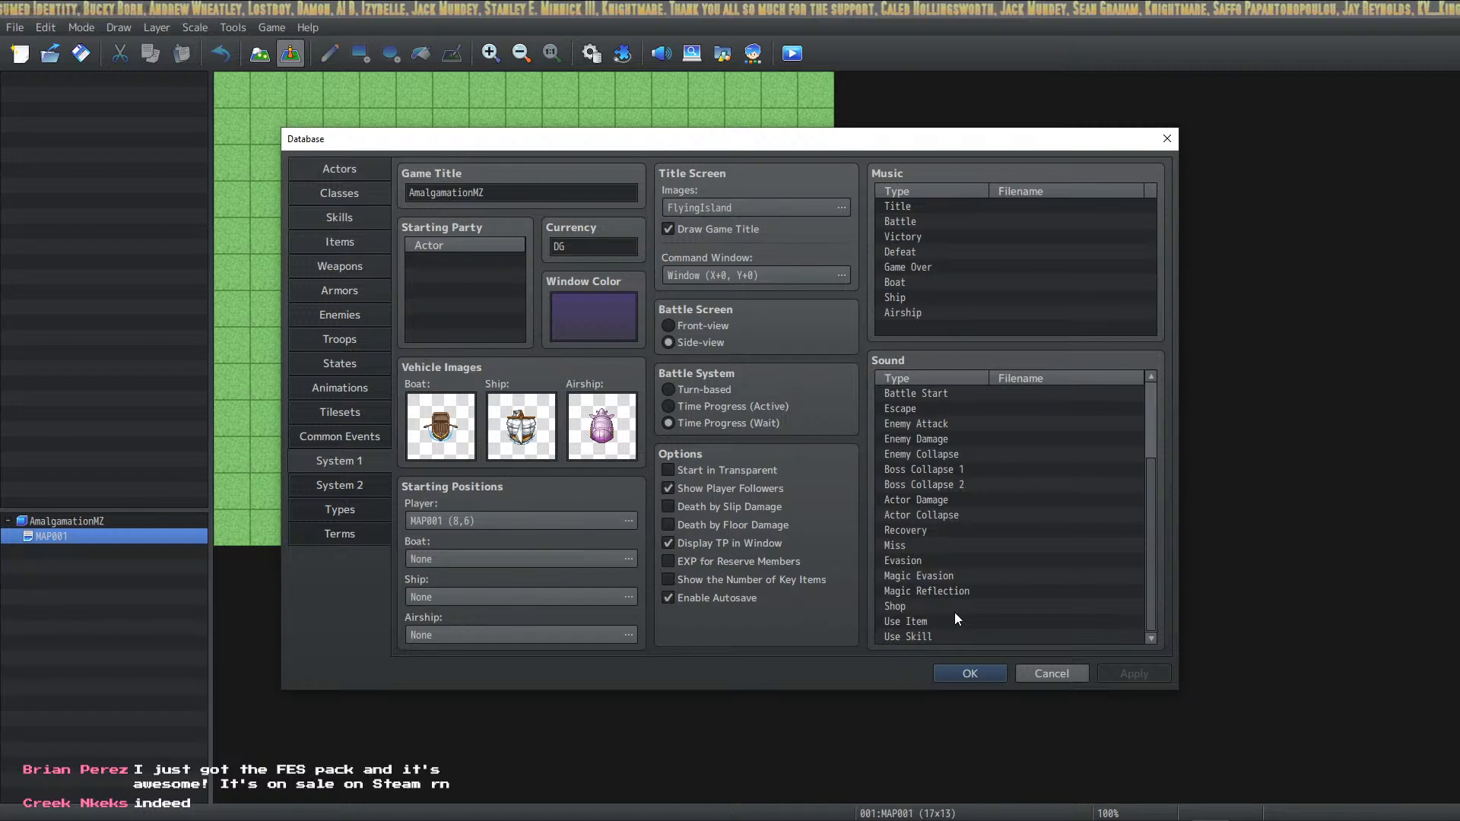
# Set the screen width to 1280 and the screen height to 720 in the System 2 advanced settings
pyautogui.click(352, 487)
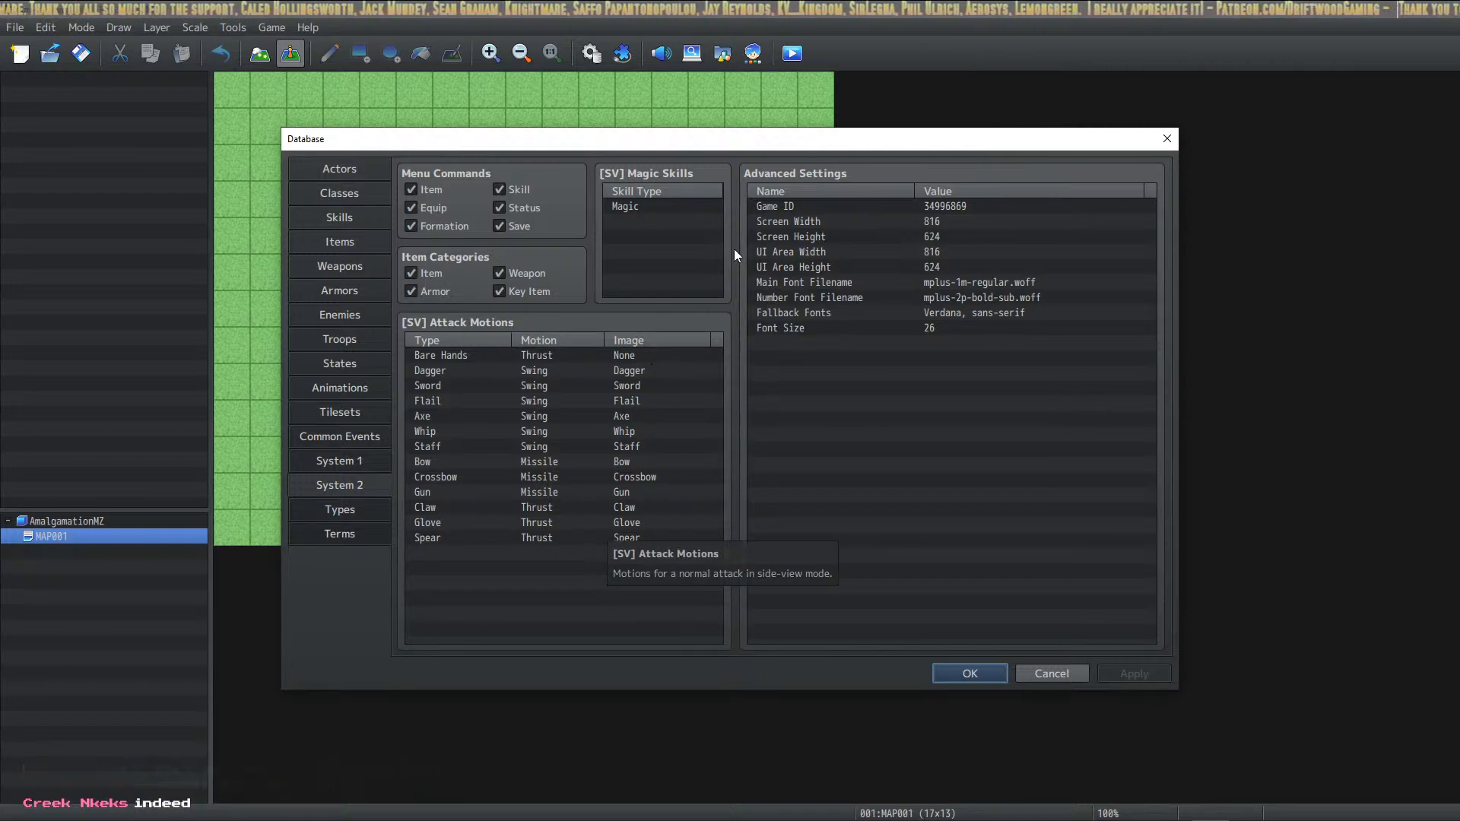
pyautogui.doubleClick(955, 226)
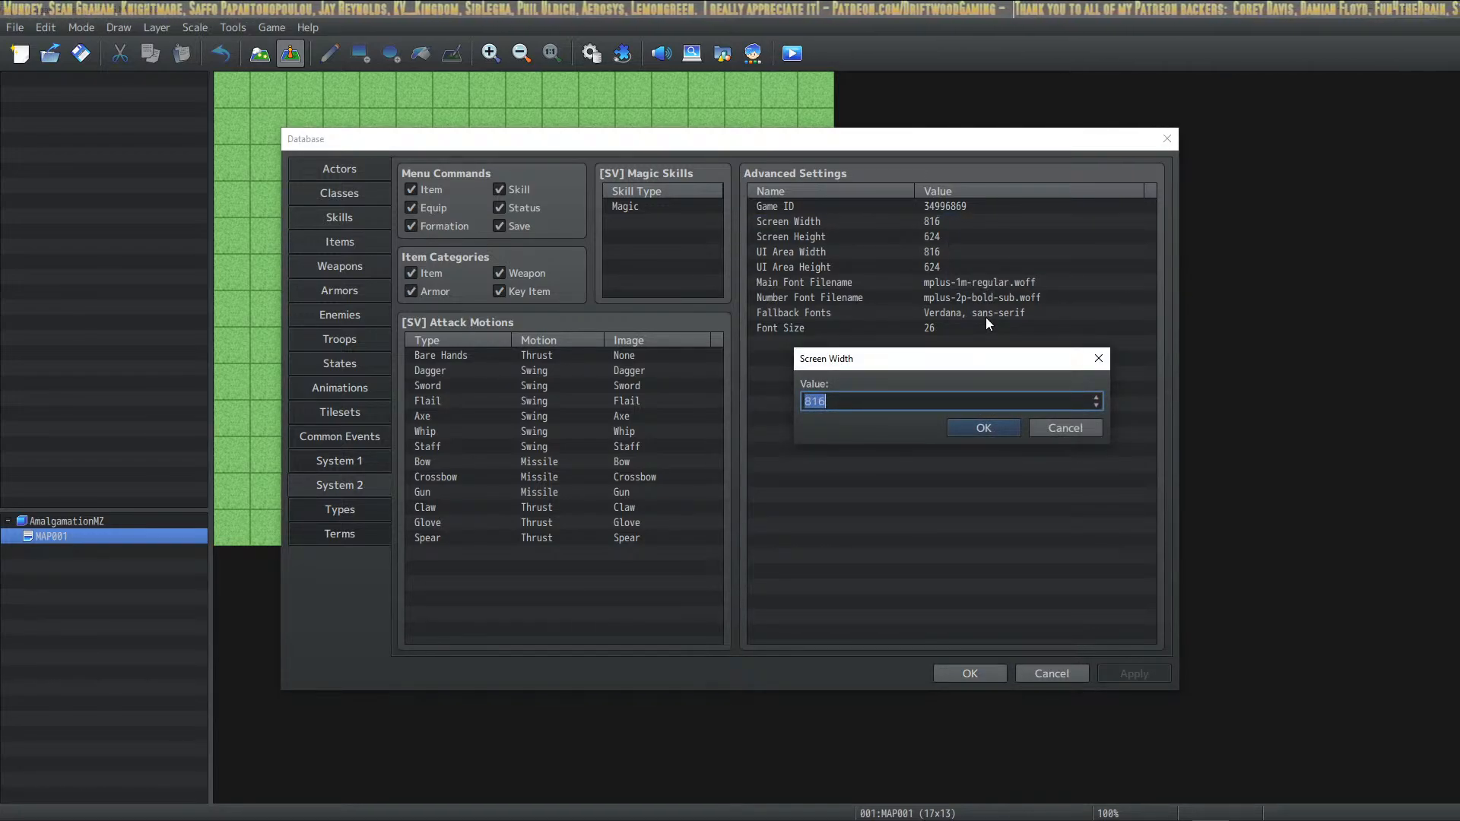
pyautogui.write('1280')
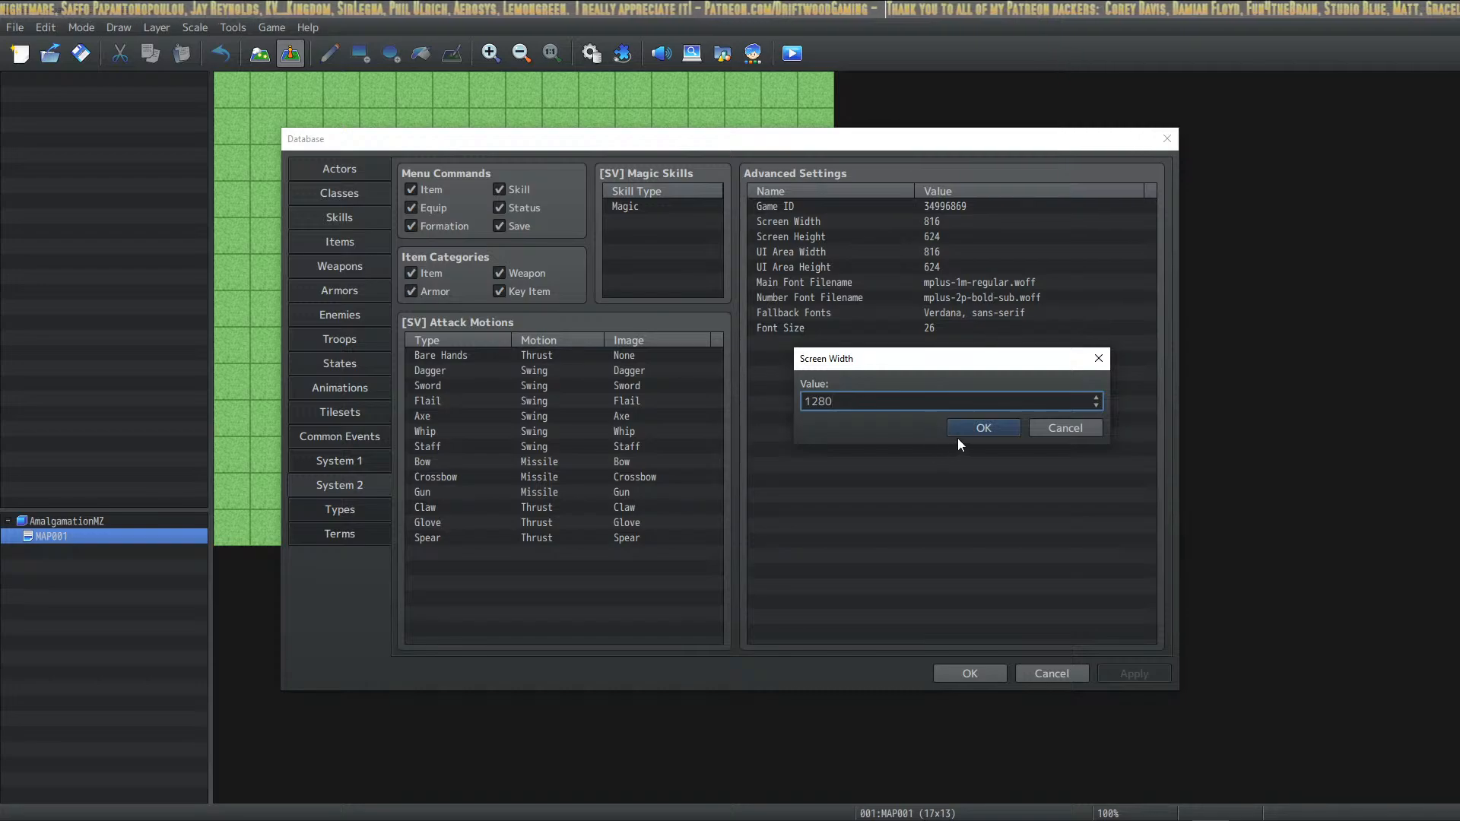
pyautogui.click(960, 431)
pyautogui.doubleClick(947, 235)
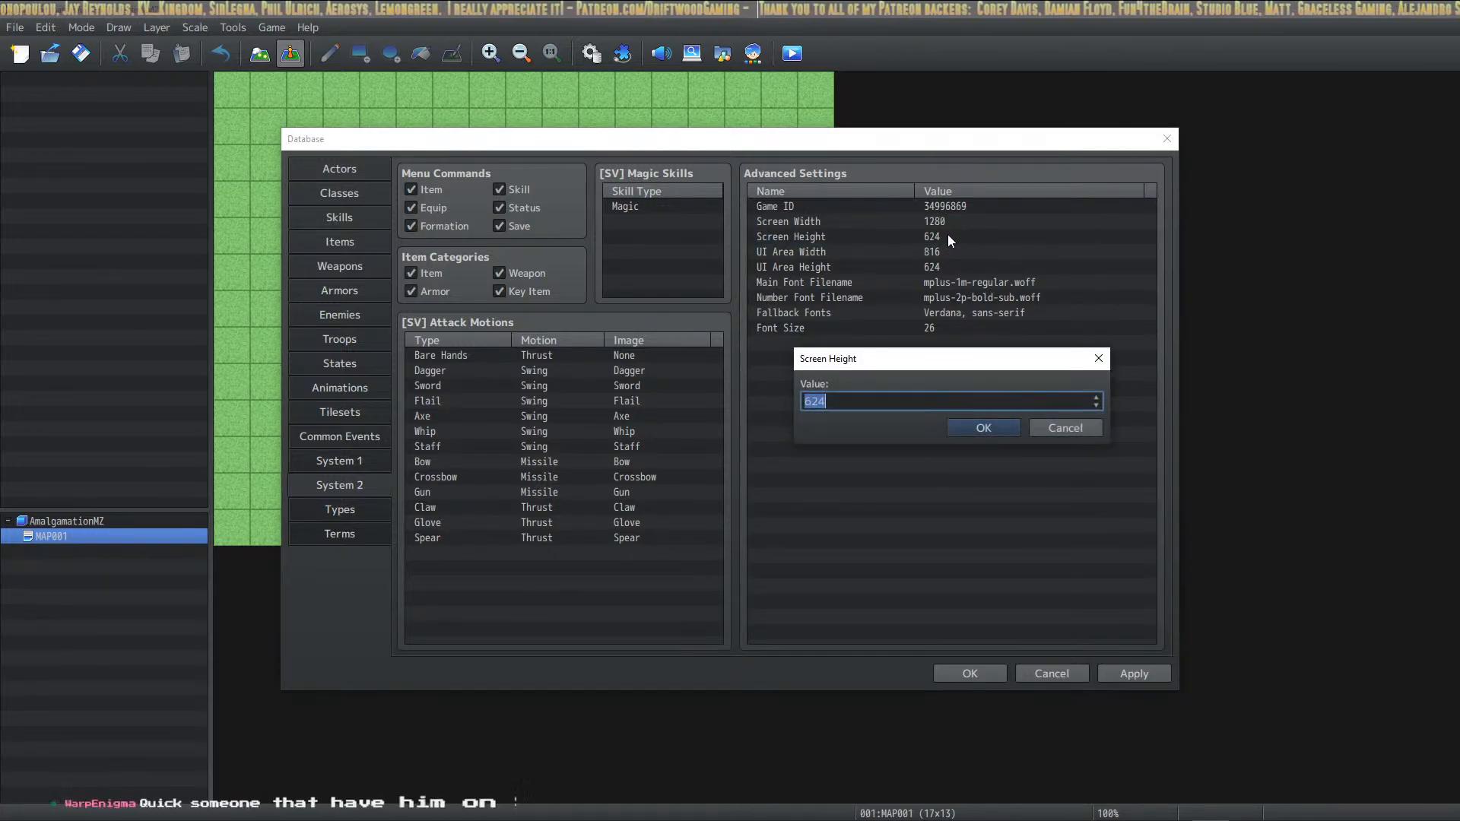
pyautogui.write('720')
pyautogui.click(966, 429)
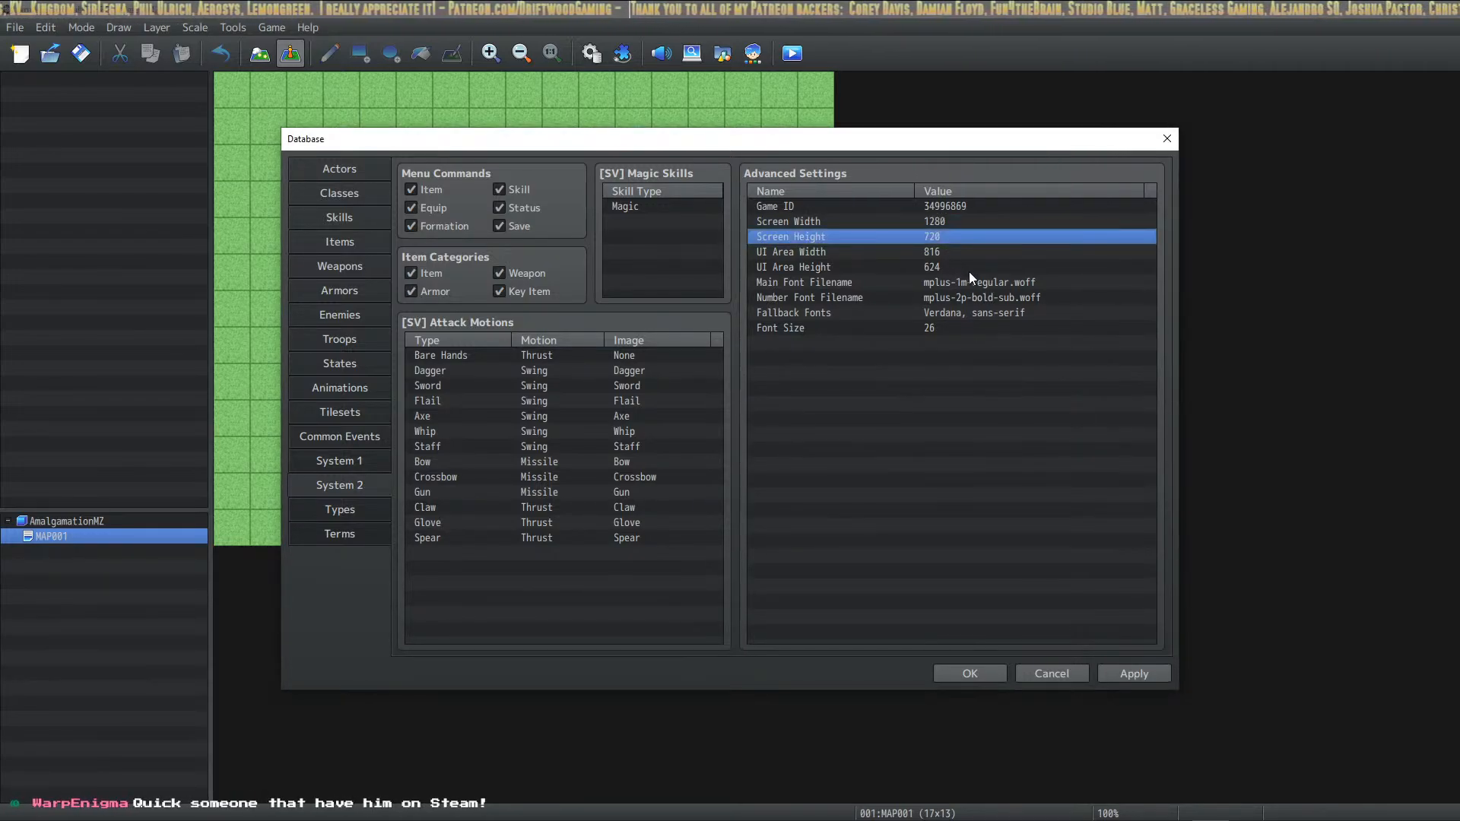
# Set the UI area width to 1280 and the UI area height to 720
pyautogui.doubleClick(956, 253)
pyautogui.write('1280')
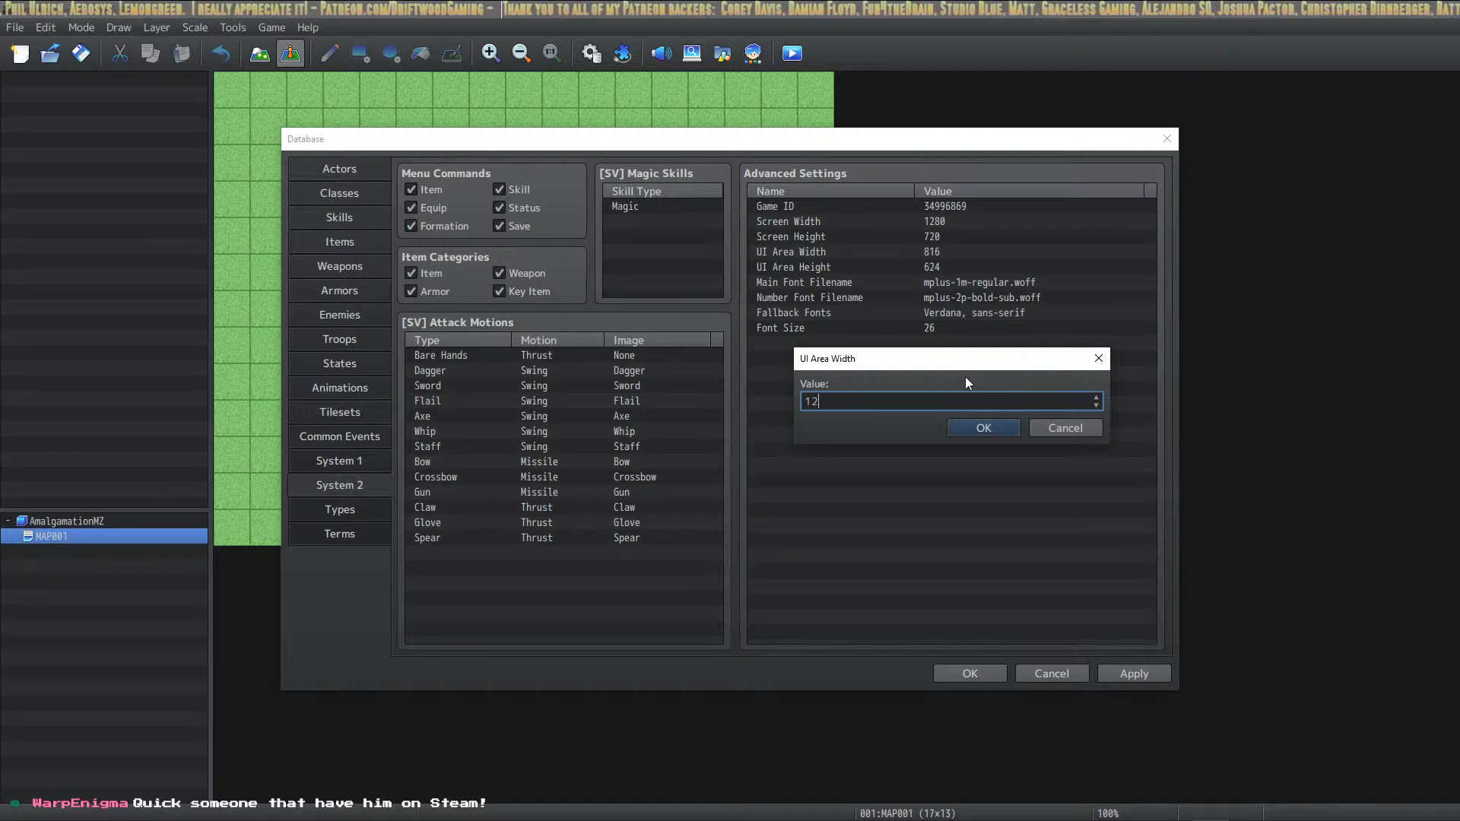
pyautogui.click(960, 430)
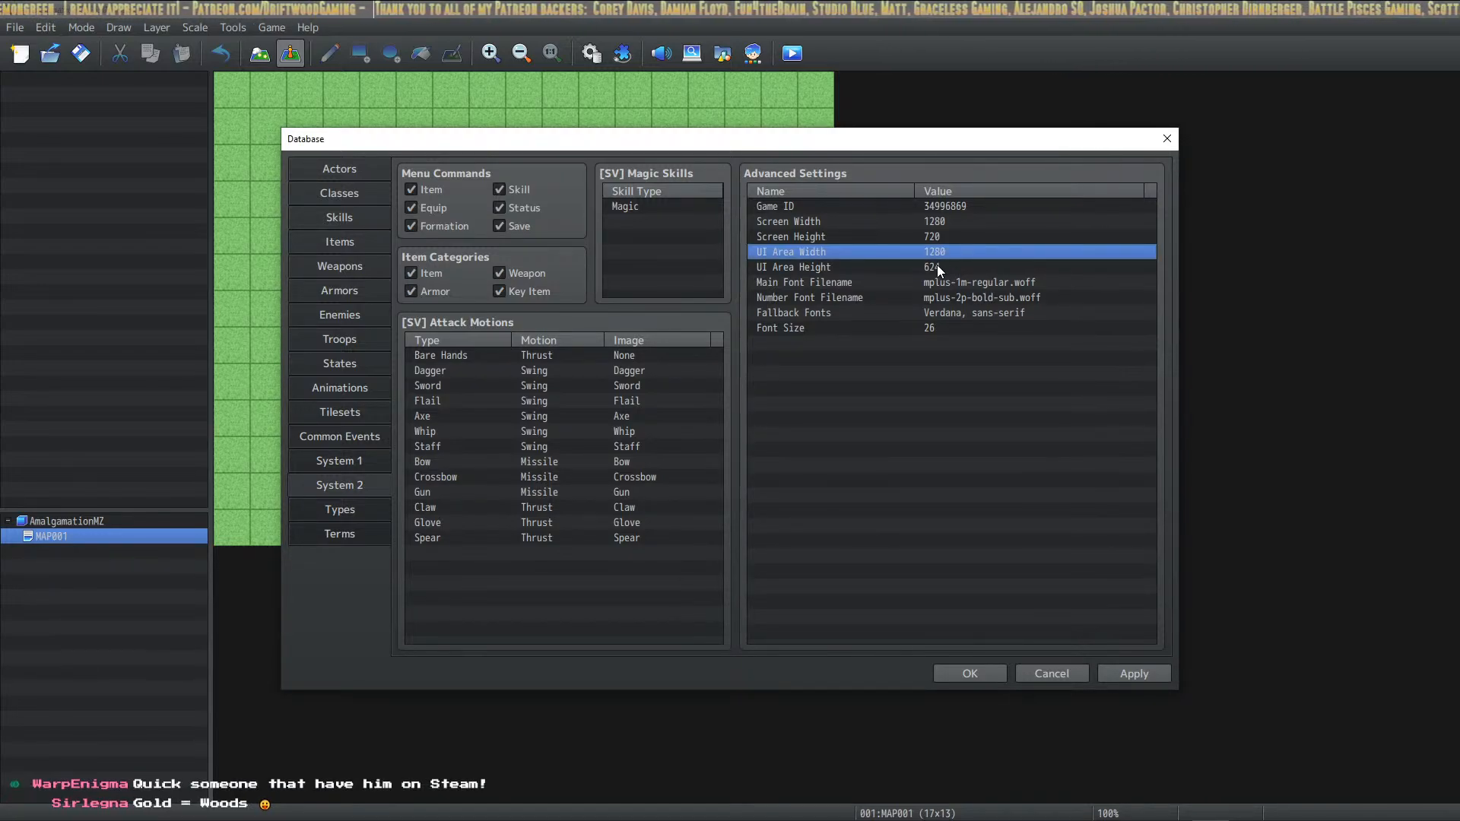
pyautogui.doubleClick(937, 264)
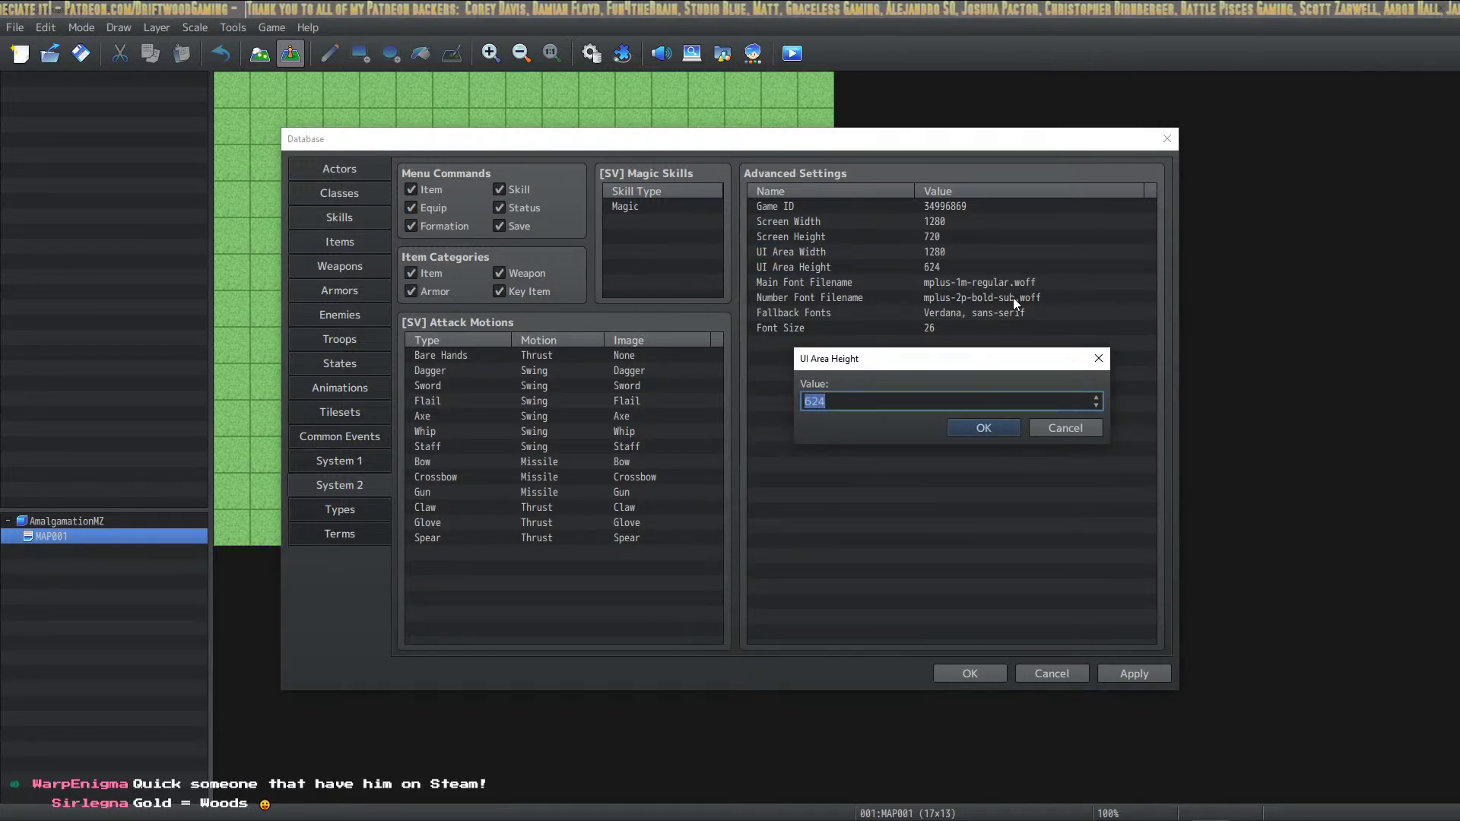
pyautogui.write('720')
pyautogui.click(1001, 429)
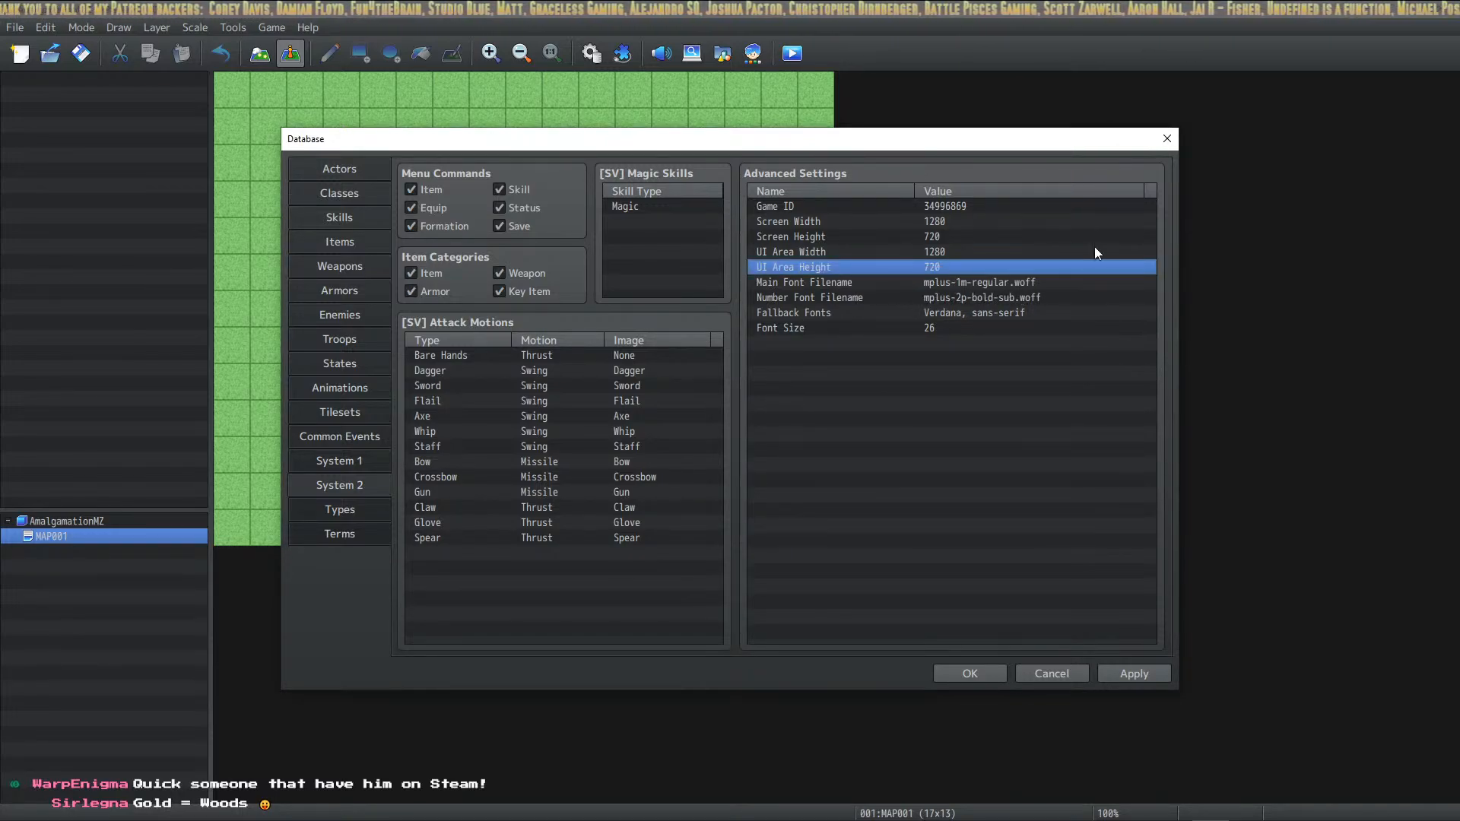
pyautogui.click(964, 221)
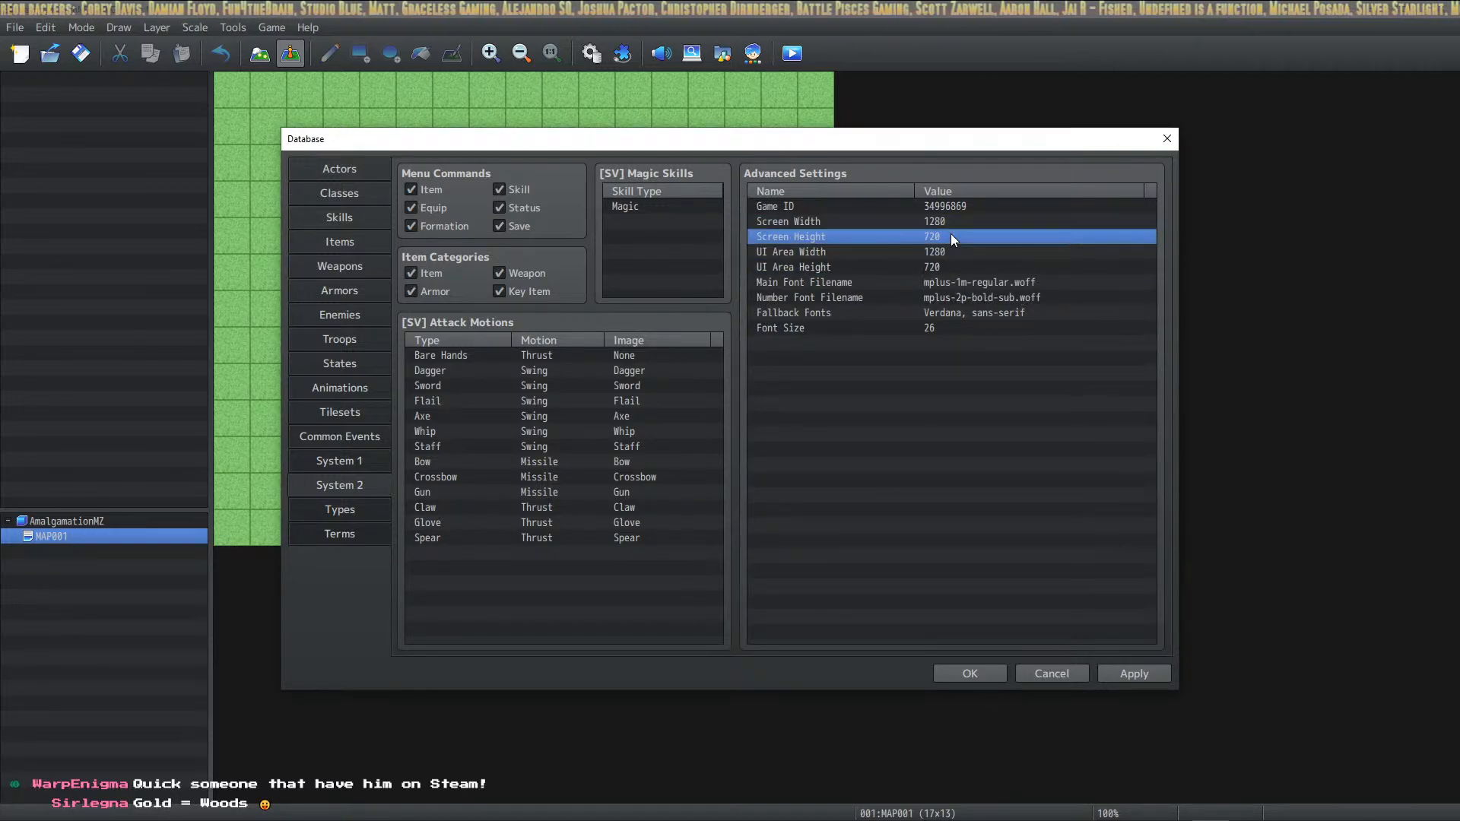
pyautogui.click(955, 235)
pyautogui.click(952, 250)
pyautogui.click(952, 265)
pyautogui.click(949, 224)
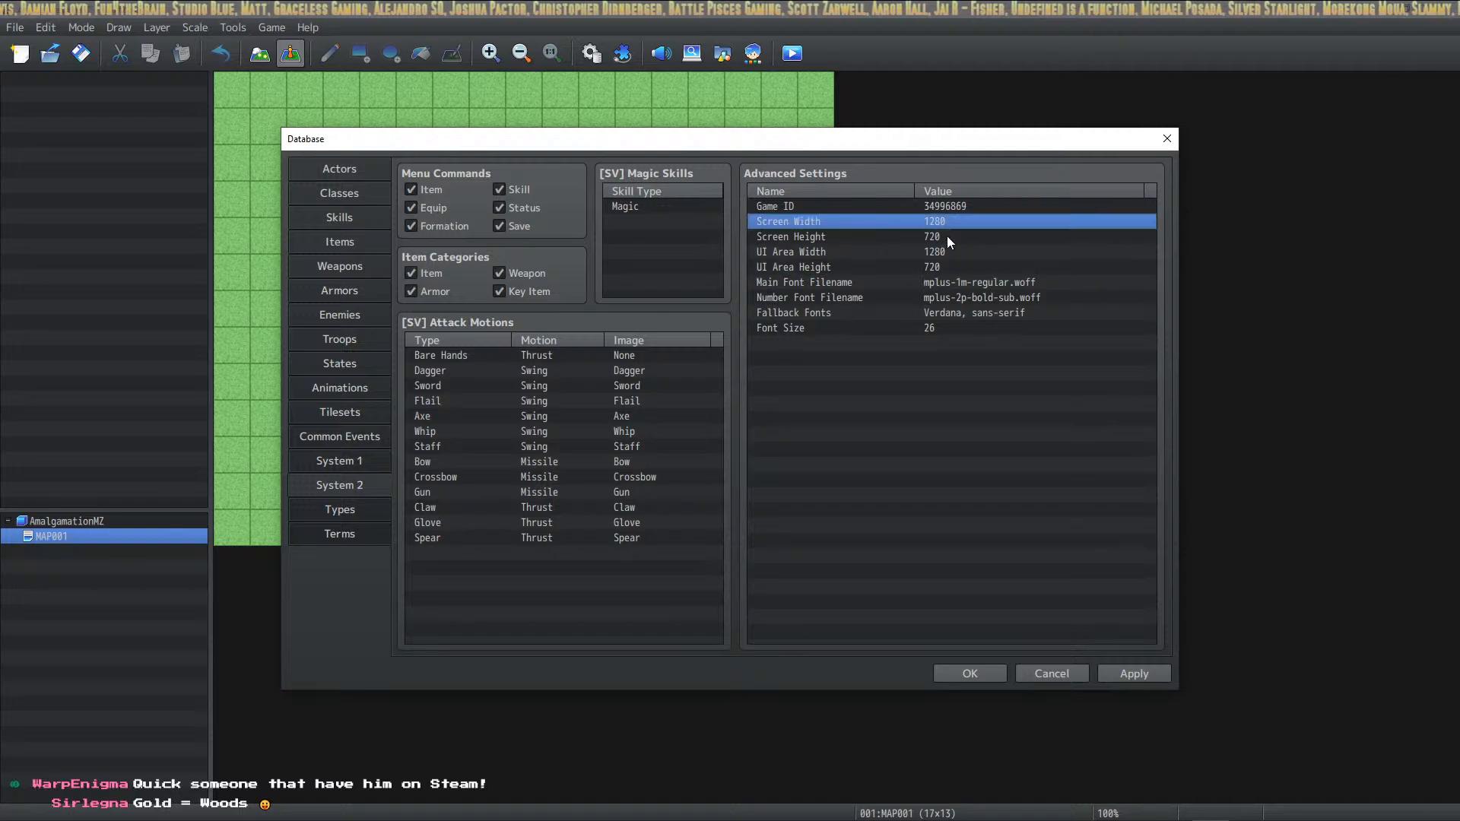
pyautogui.click(948, 237)
# Apply the advanced settings and close the database, and open the AmalgamationMZ project folder in File Explorer beside the map
pyautogui.click(1134, 673)
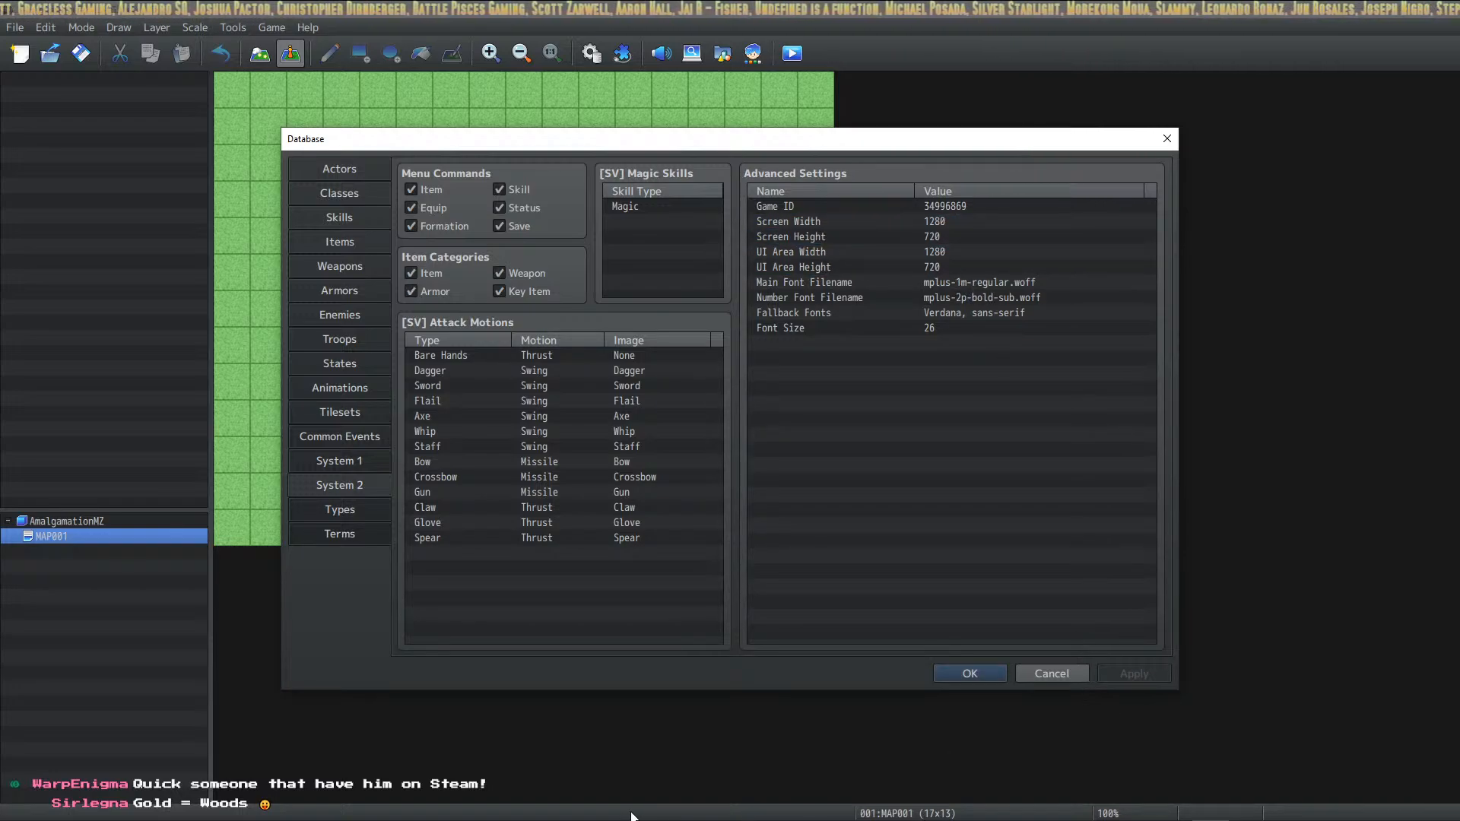
pyautogui.moveTo(632, 819)
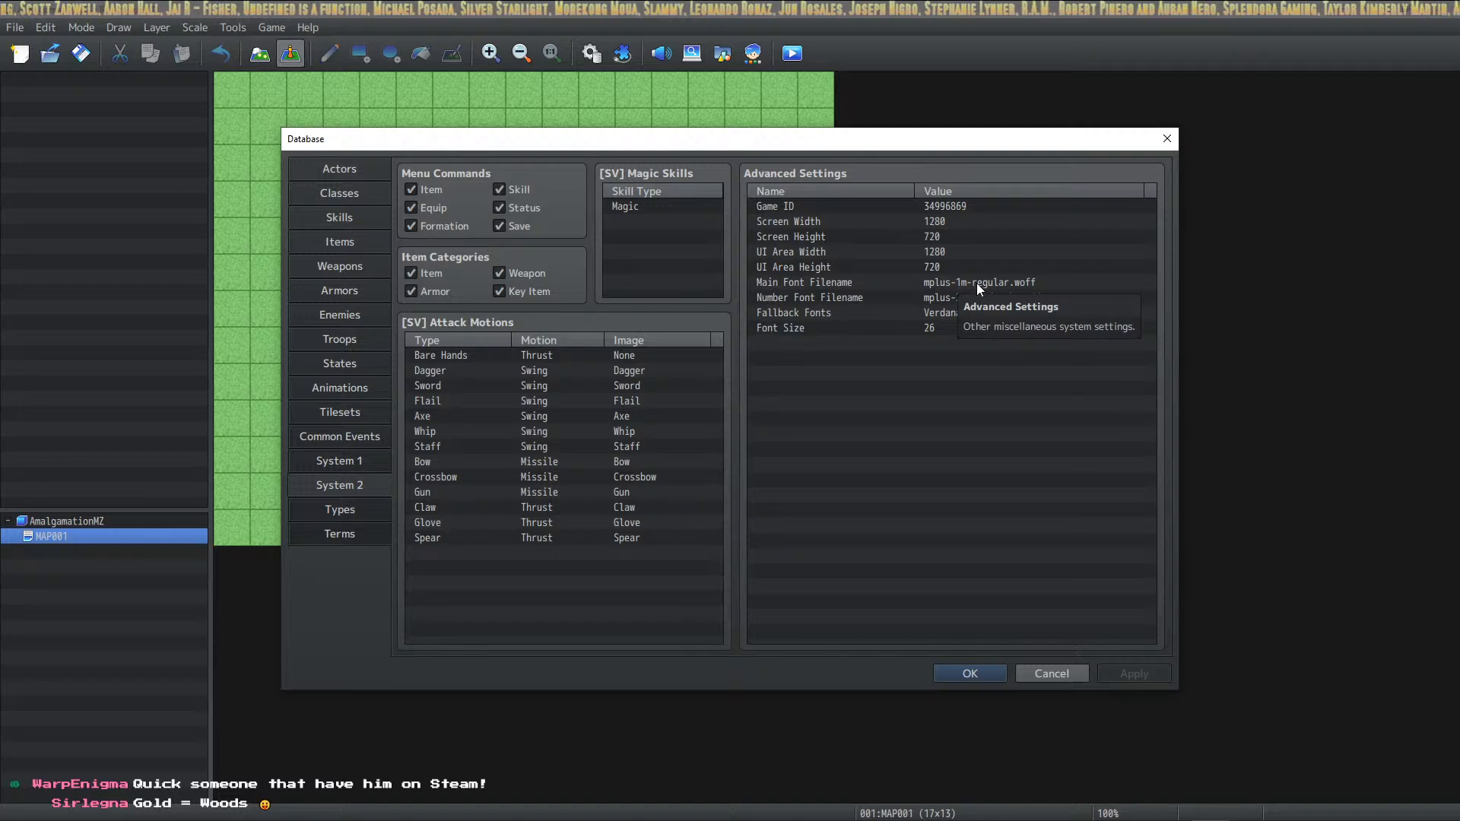
pyautogui.click(957, 671)
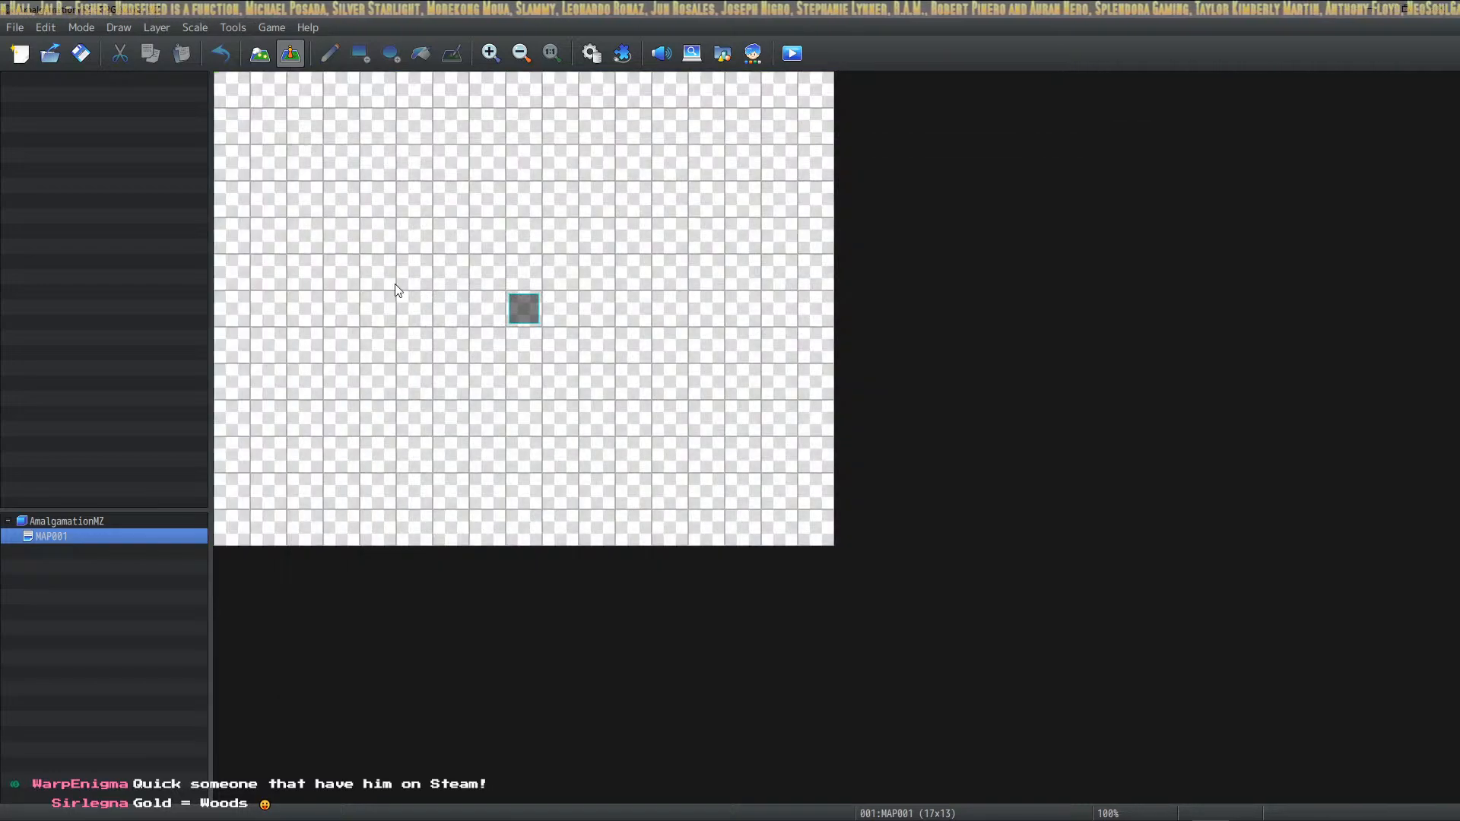
pyautogui.click(272, 27)
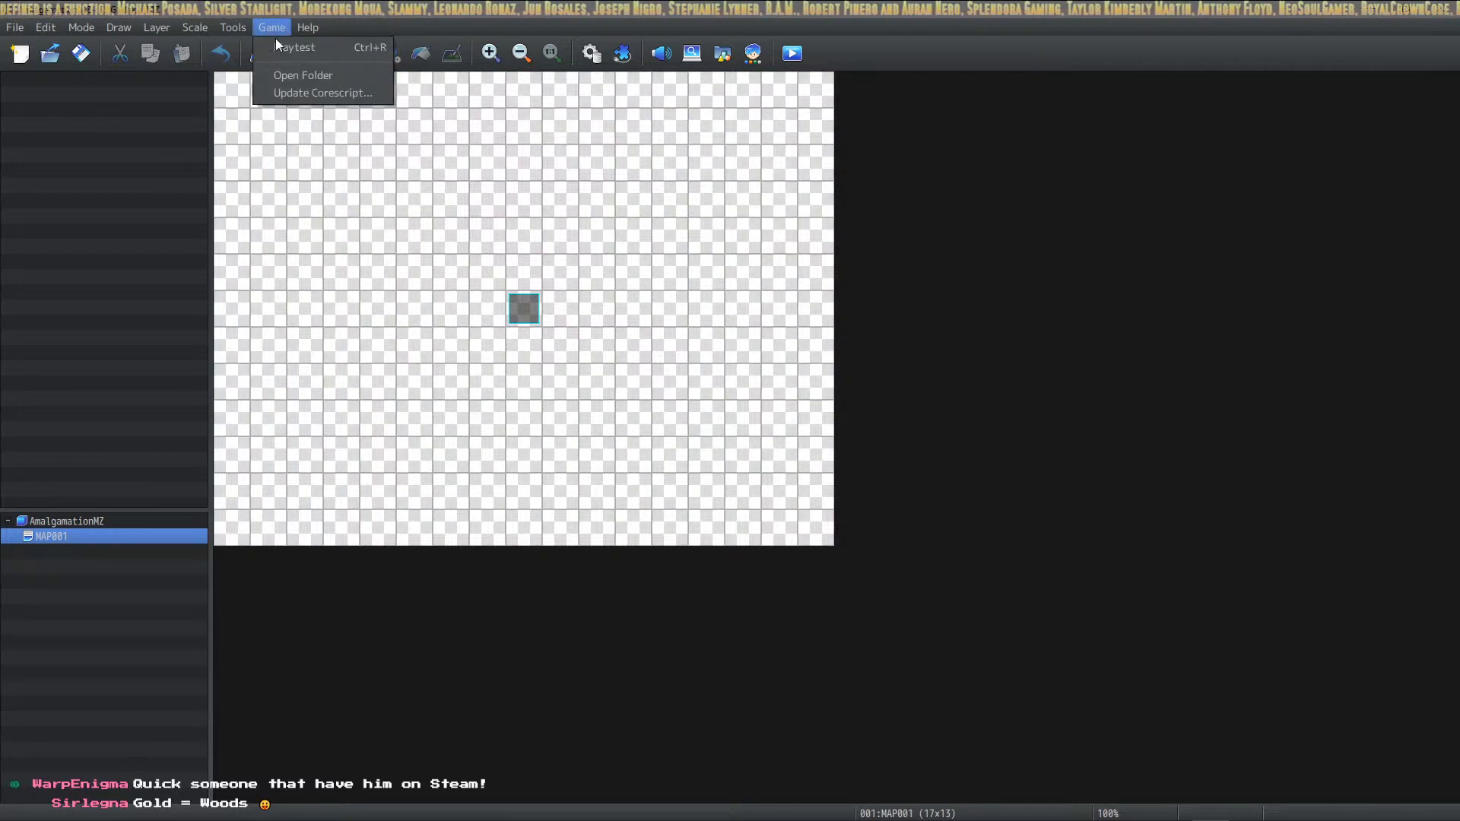
pyautogui.click(306, 80)
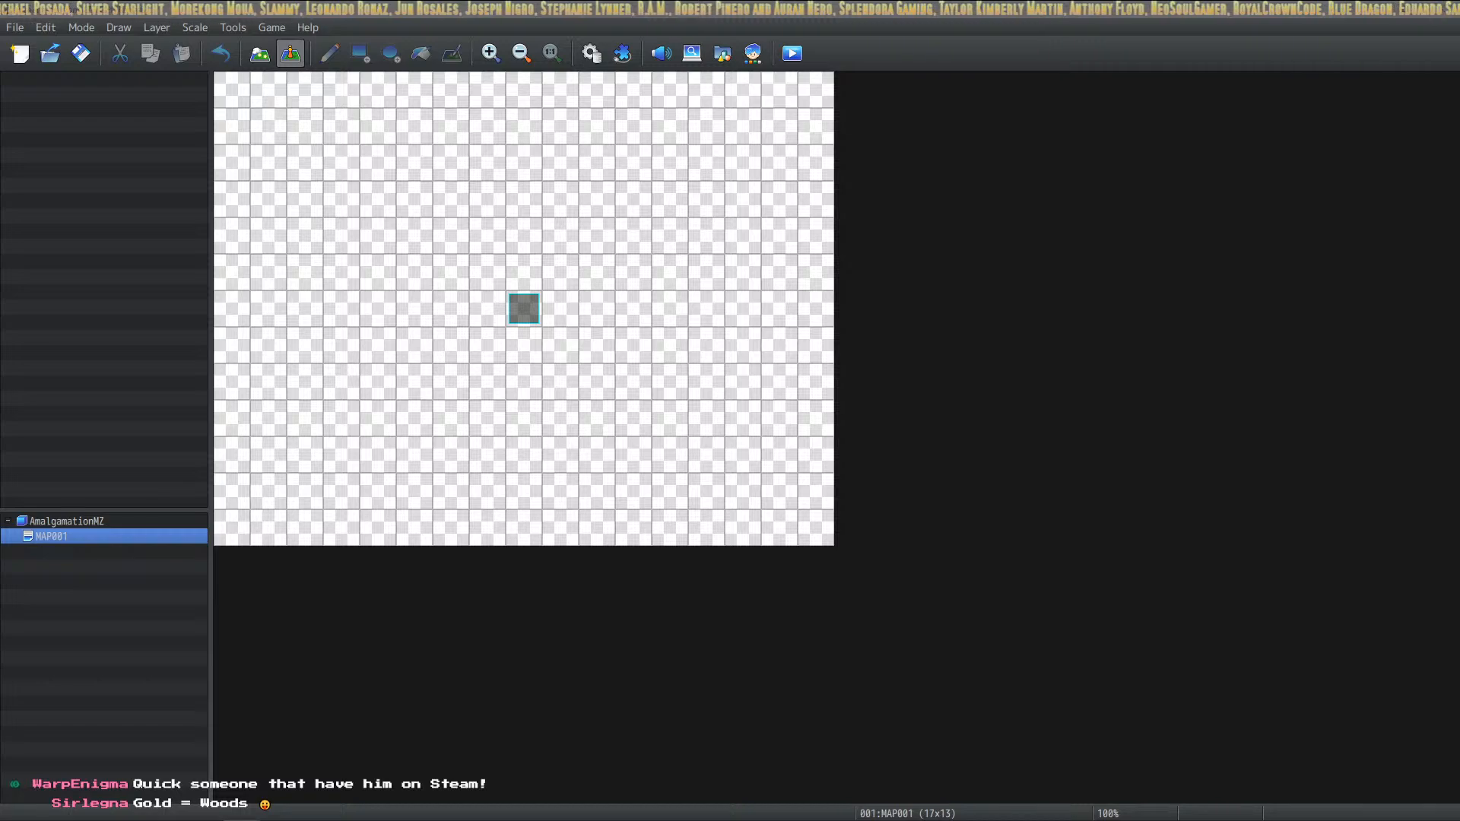
pyautogui.moveTo(780, 465); pyautogui.dragTo(1232, 270)
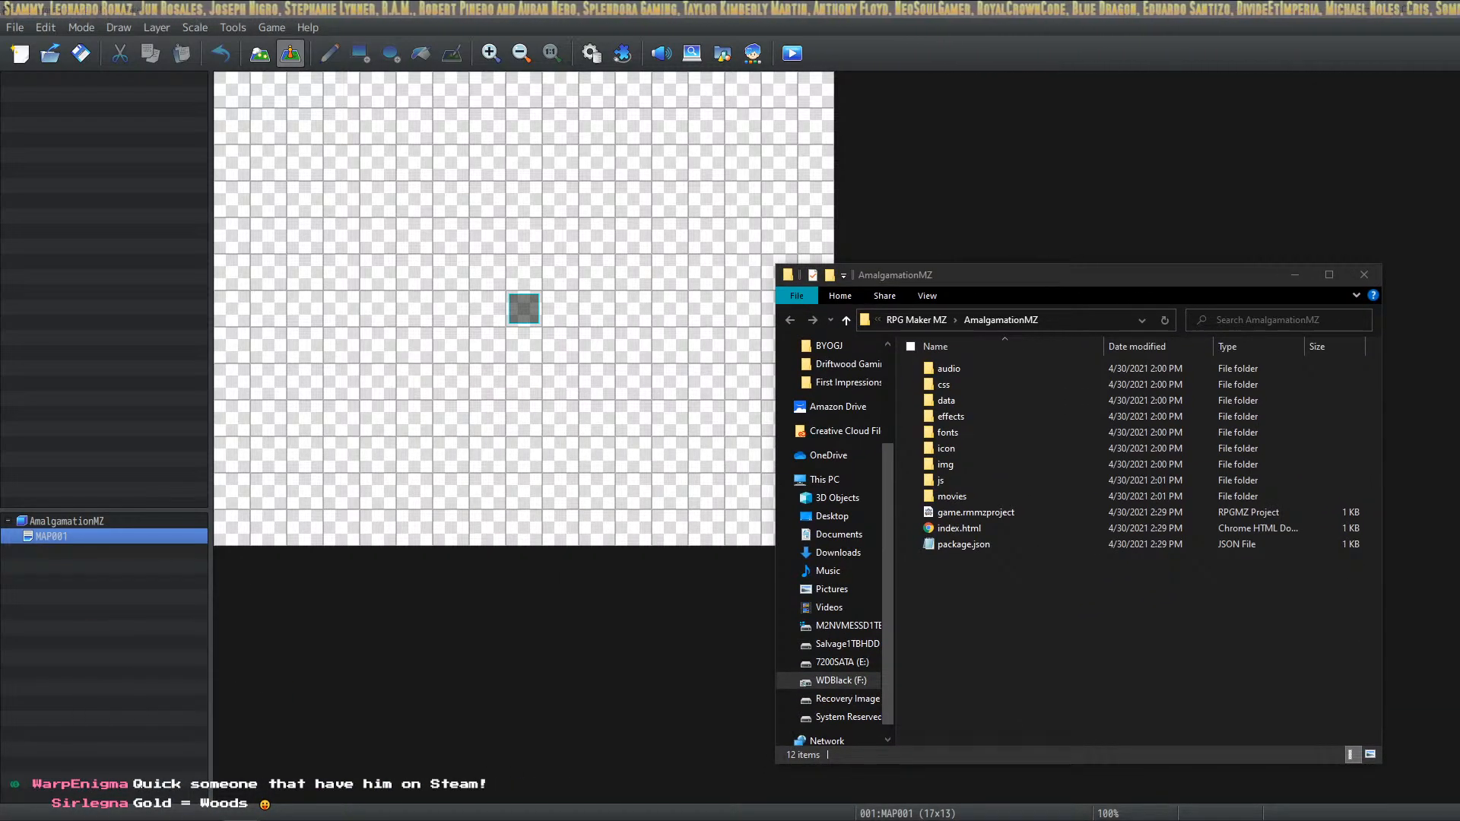
# Move PatrickHand-Regular.ttf from the Patrick_Hand download folder into the AmalgamationMZ project's fonts folder
pyautogui.moveTo(0, 464); pyautogui.dragTo(575, 266)
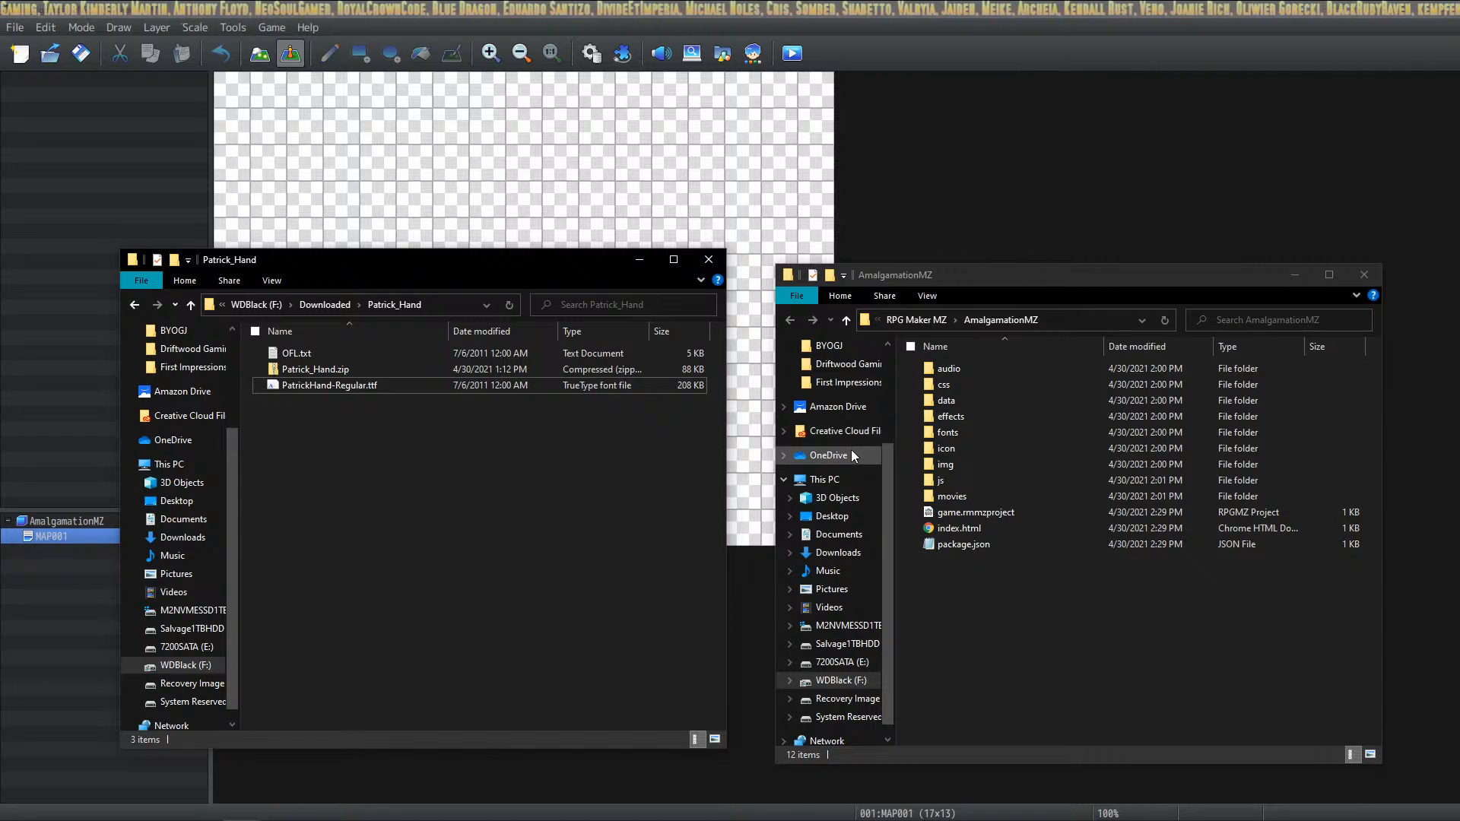
pyautogui.doubleClick(974, 431)
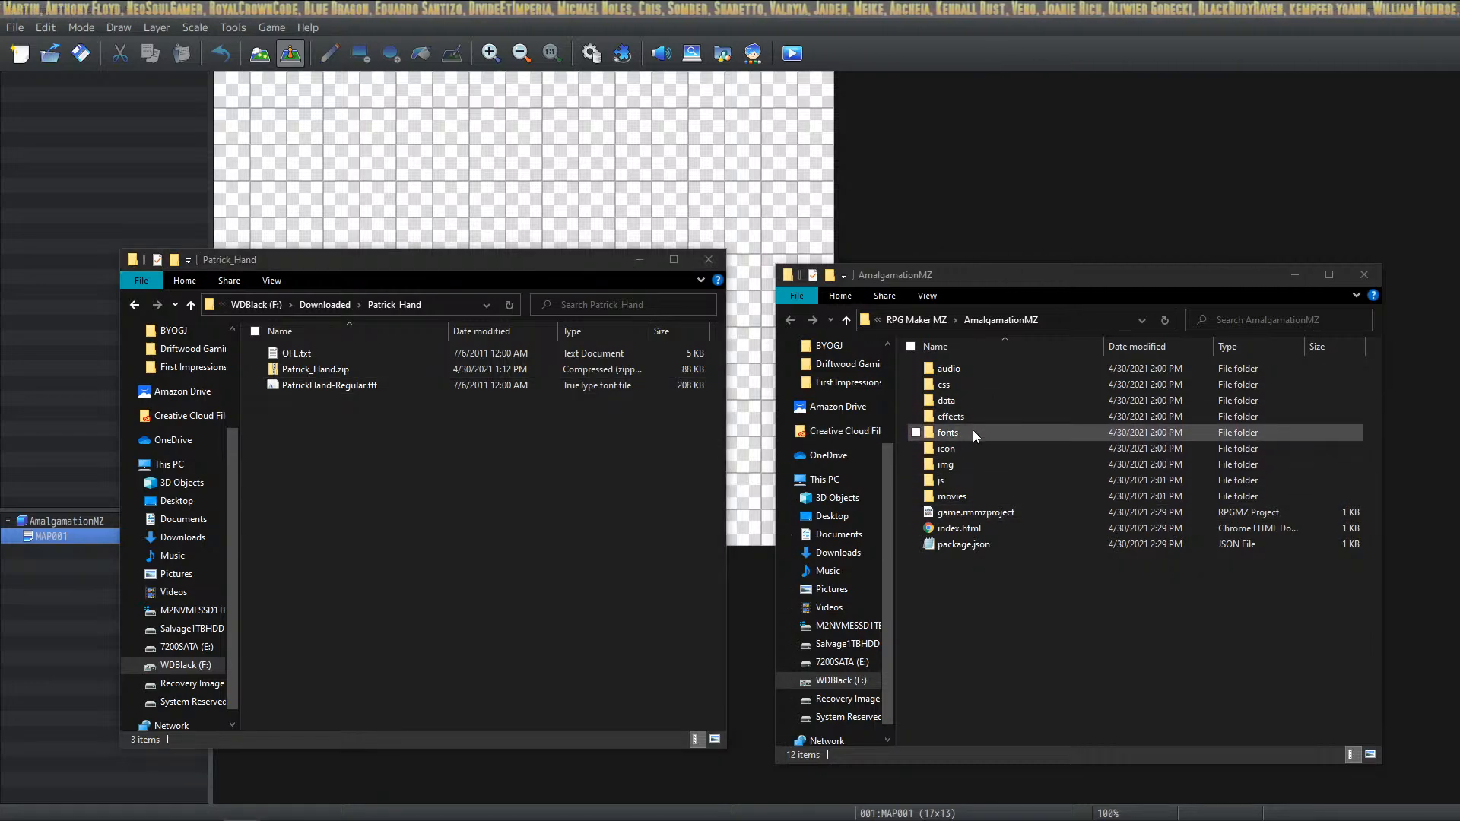
pyautogui.click(322, 386)
pyautogui.moveTo(867, 441); pyautogui.dragTo(1111, 463)
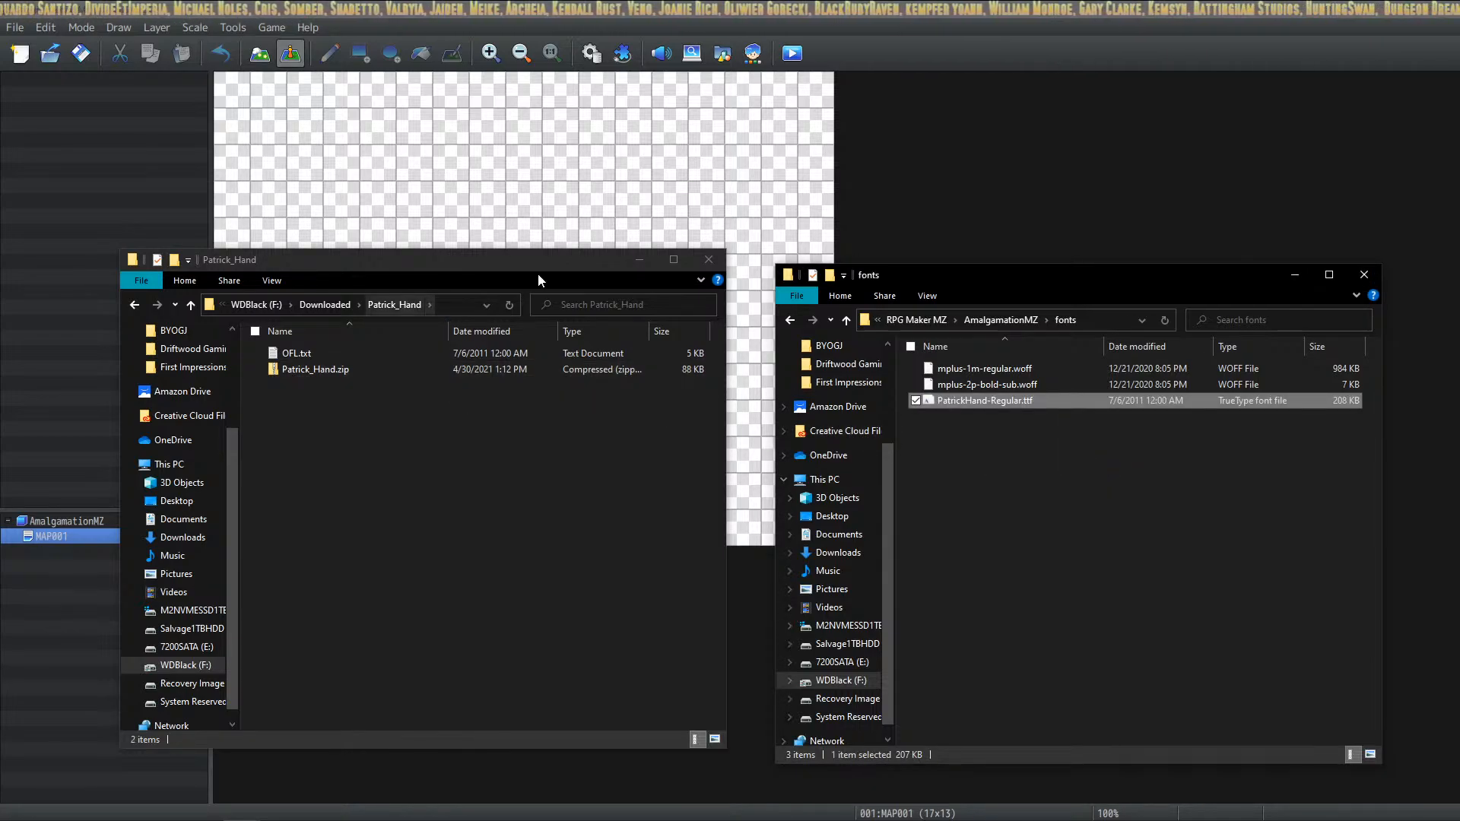
pyautogui.click(636, 262)
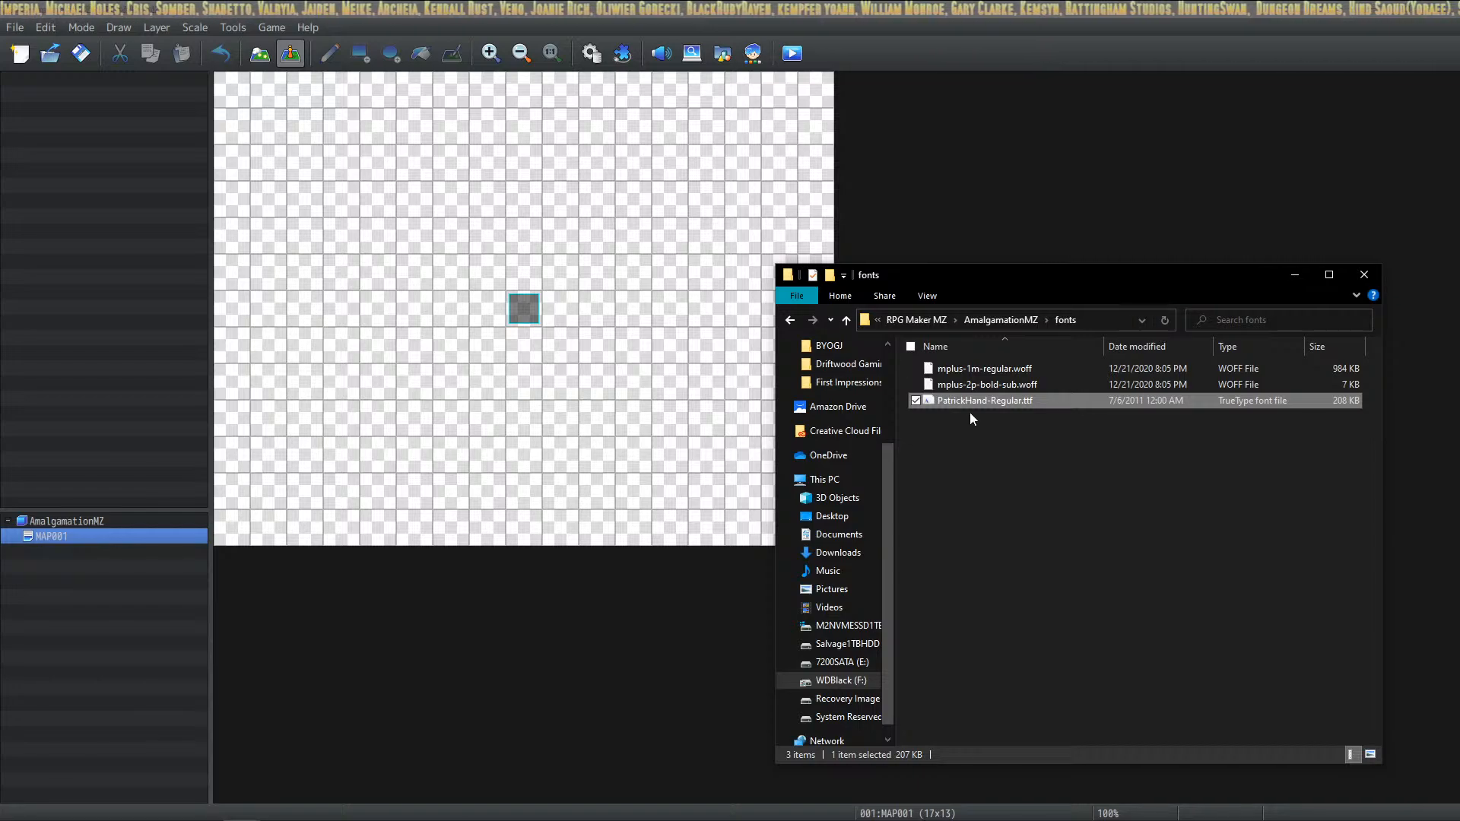
# Copy the full name of the PatrickHand-Regular.ttf file, including its extension, and minimise the fonts folder window
pyautogui.click(1007, 403)
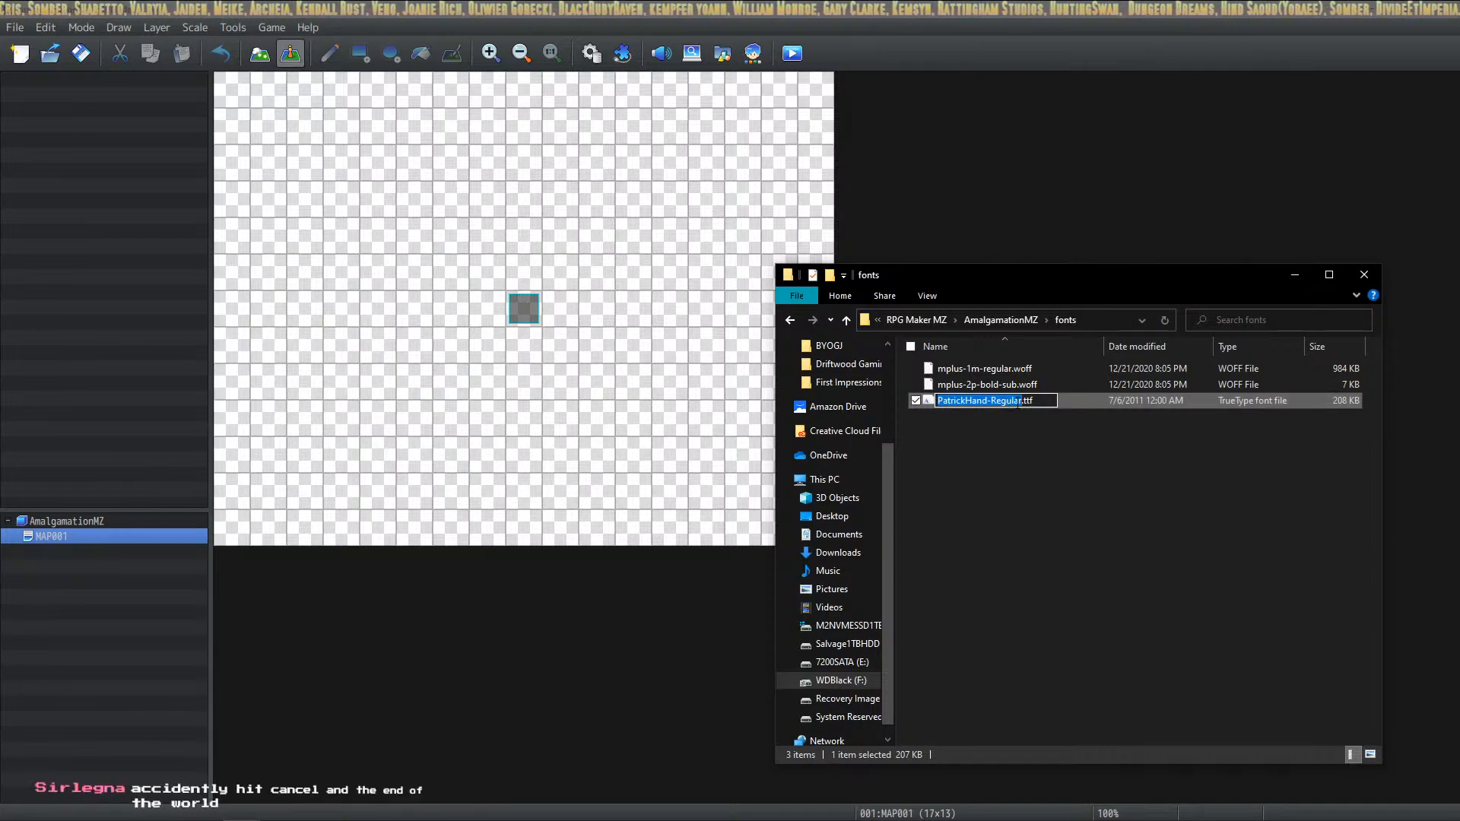
pyautogui.hotkey('ctrl', 'a')
pyautogui.hotkey('ctrl', 'c')
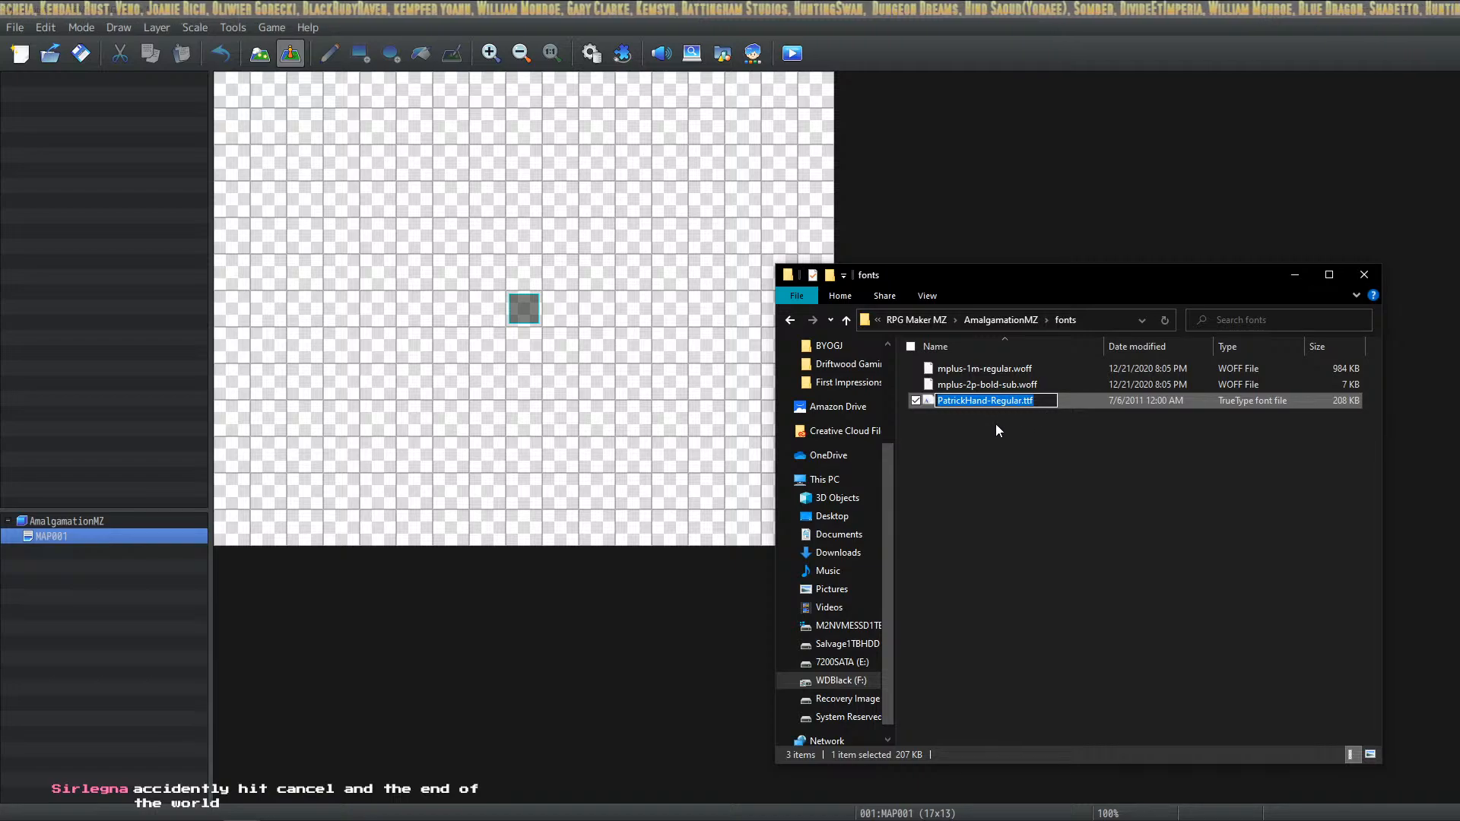
pyautogui.click(1011, 443)
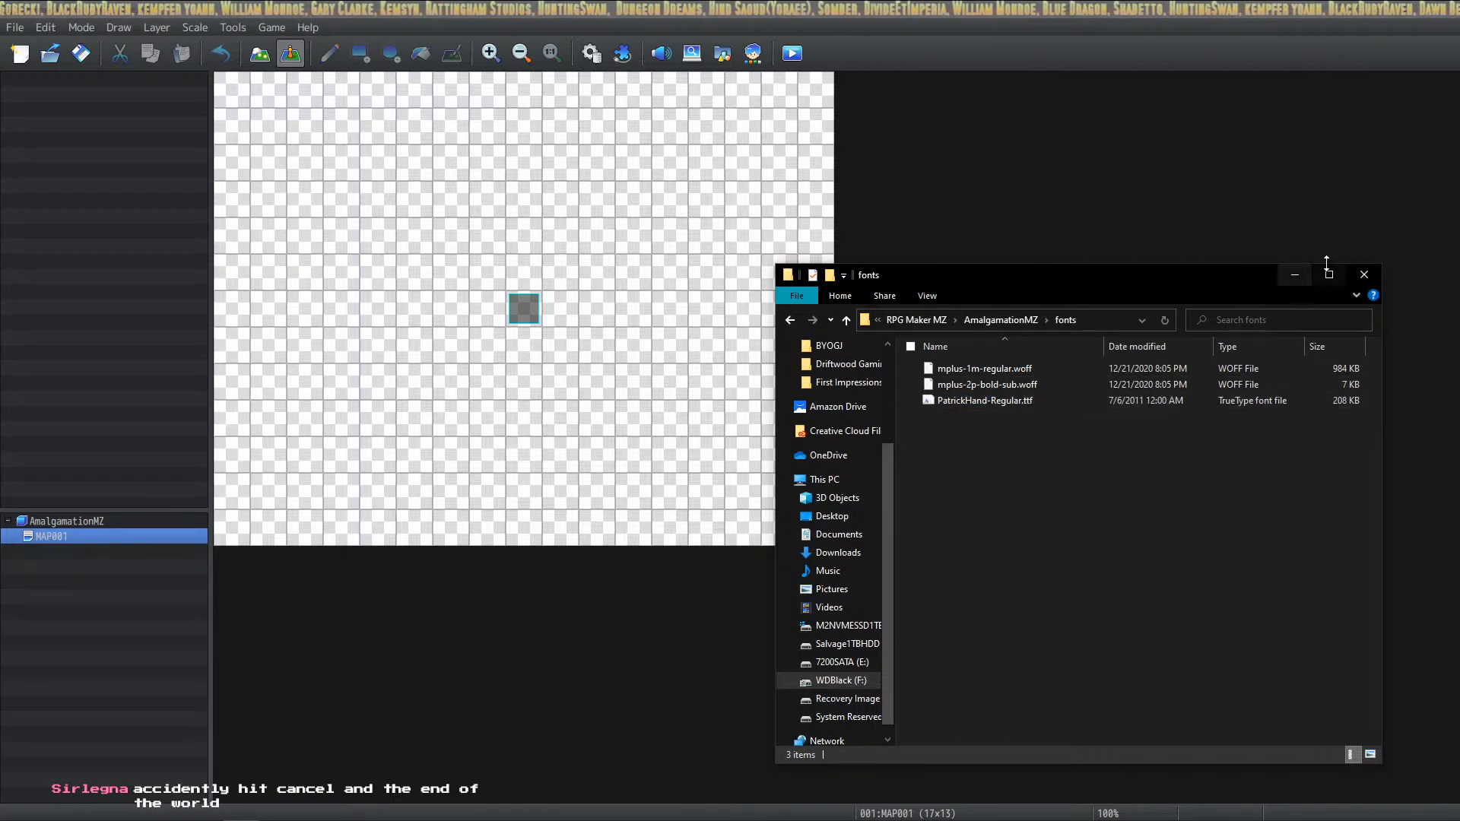
pyautogui.click(1294, 275)
# Set the main font filename to PatrickHand-Regular.ttf in the database's System 2 advanced settings
pyautogui.click(594, 65)
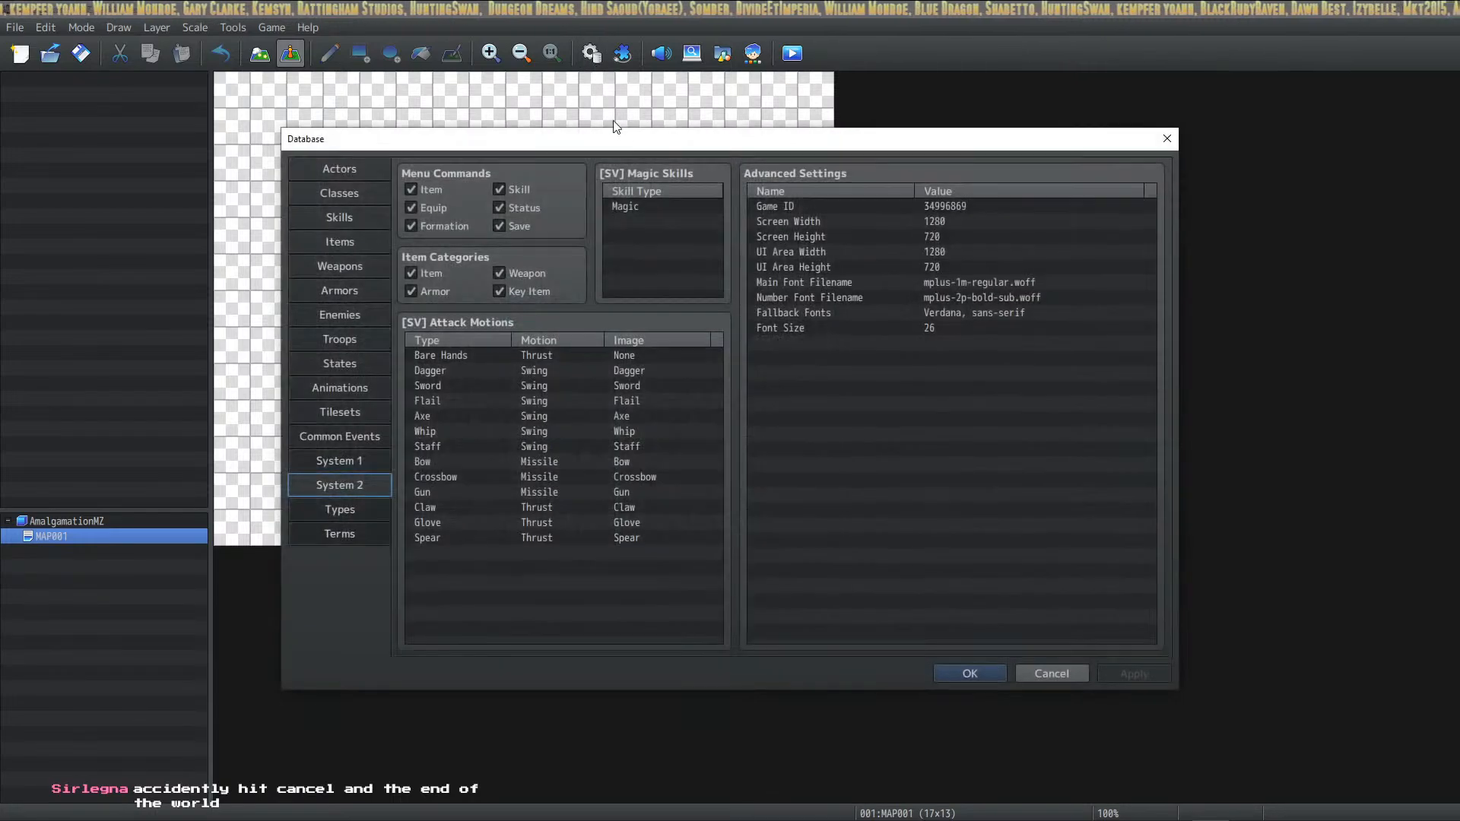
pyautogui.doubleClick(902, 284)
pyautogui.hotkey('ctrl', 'v')
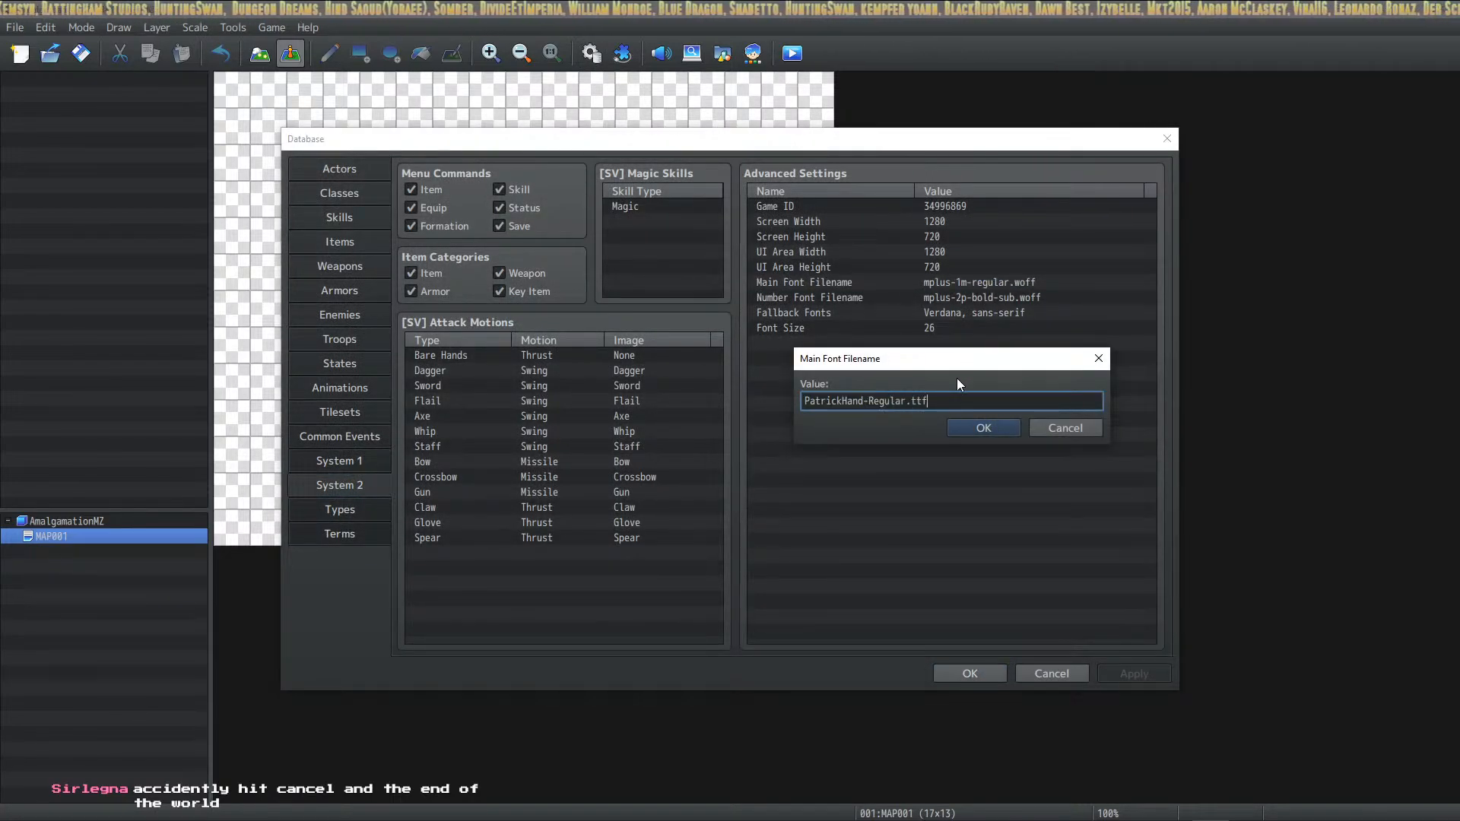
pyautogui.click(978, 431)
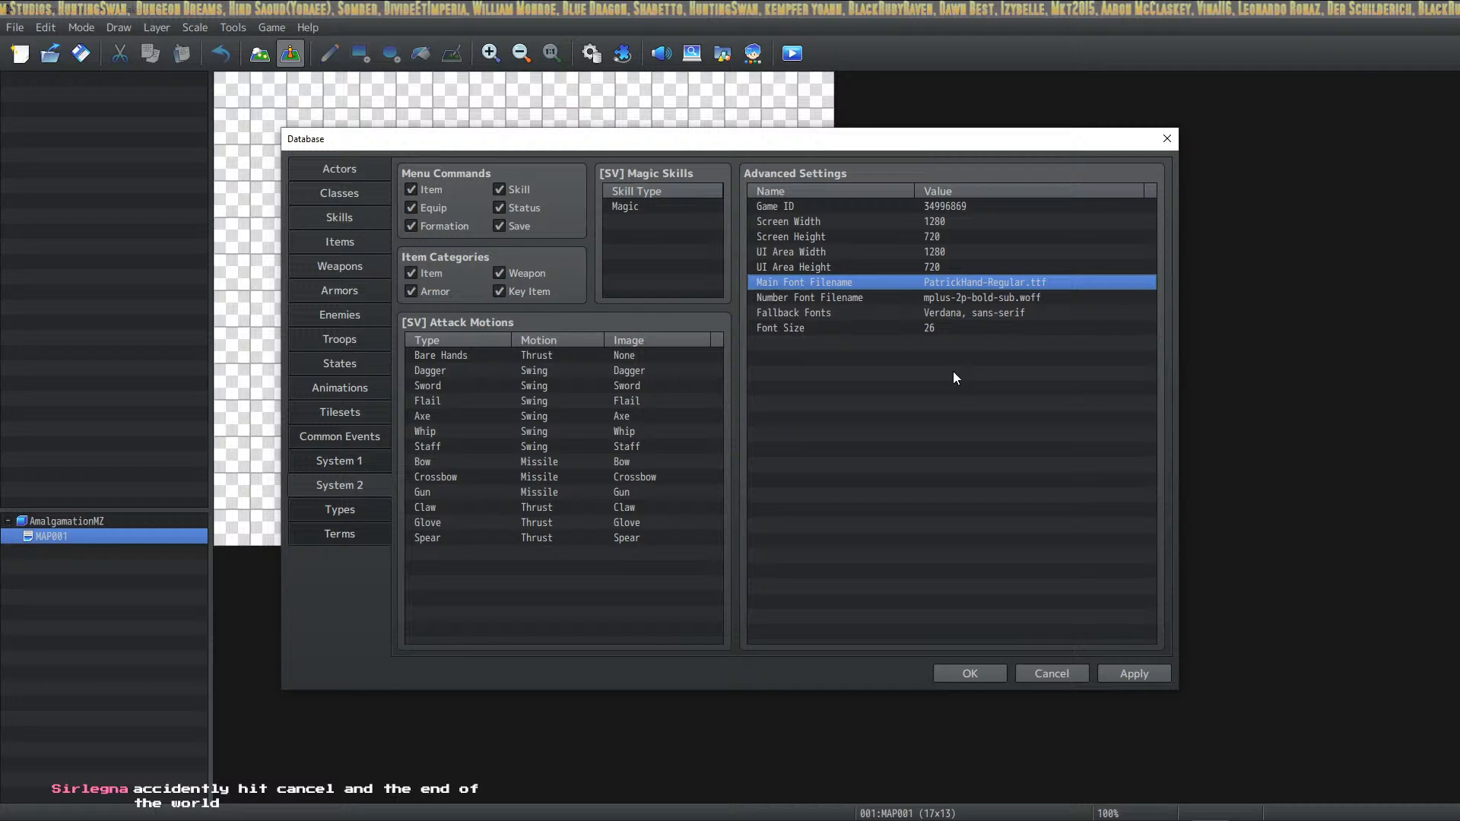
# Set the number font filename to PatrickHand-Regular.ttf and apply the font changes
pyautogui.click(917, 295)
pyautogui.doubleClick(964, 296)
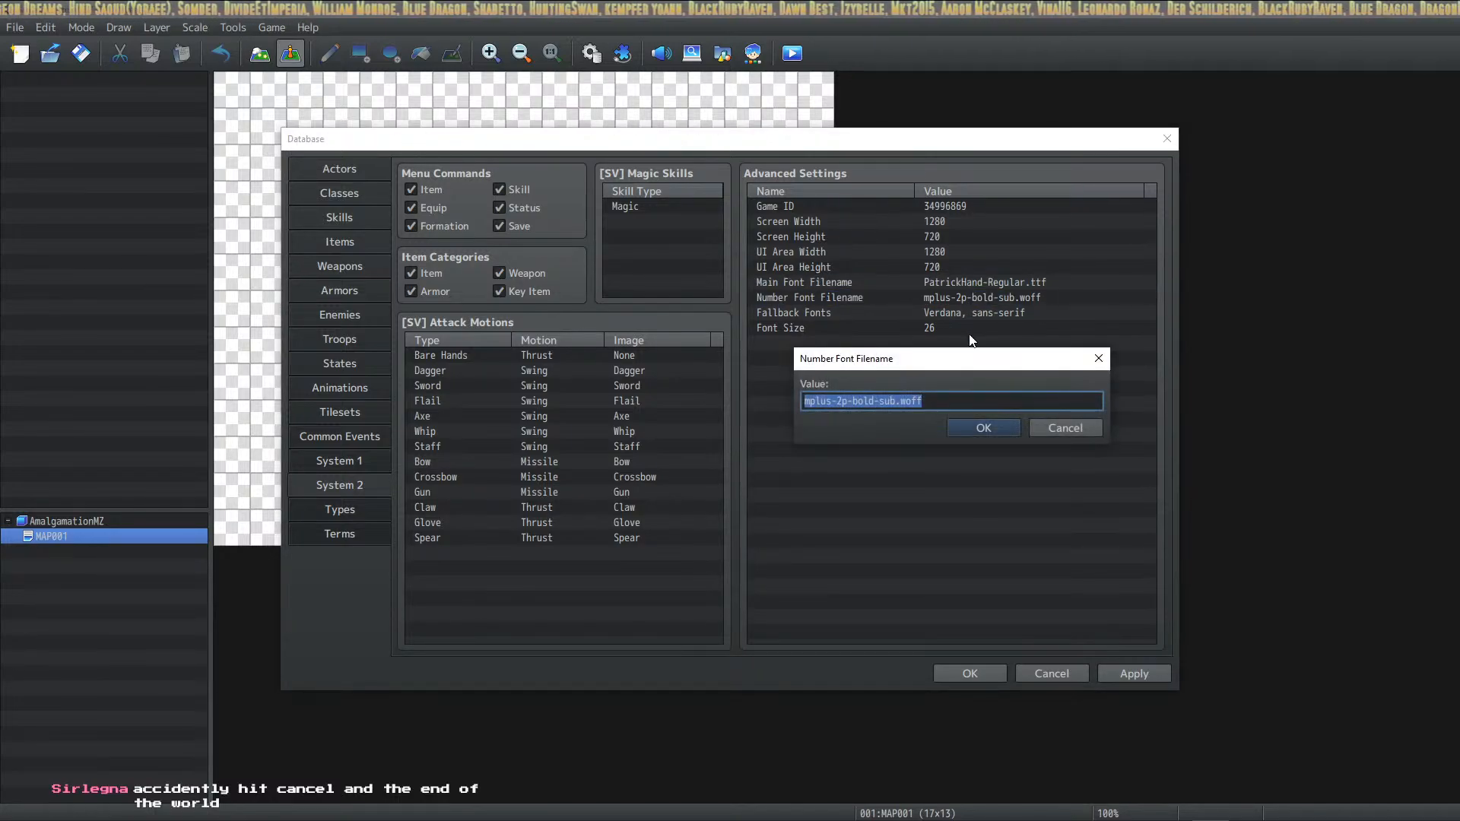
pyautogui.hotkey('ctrl', 'v')
pyautogui.click(979, 427)
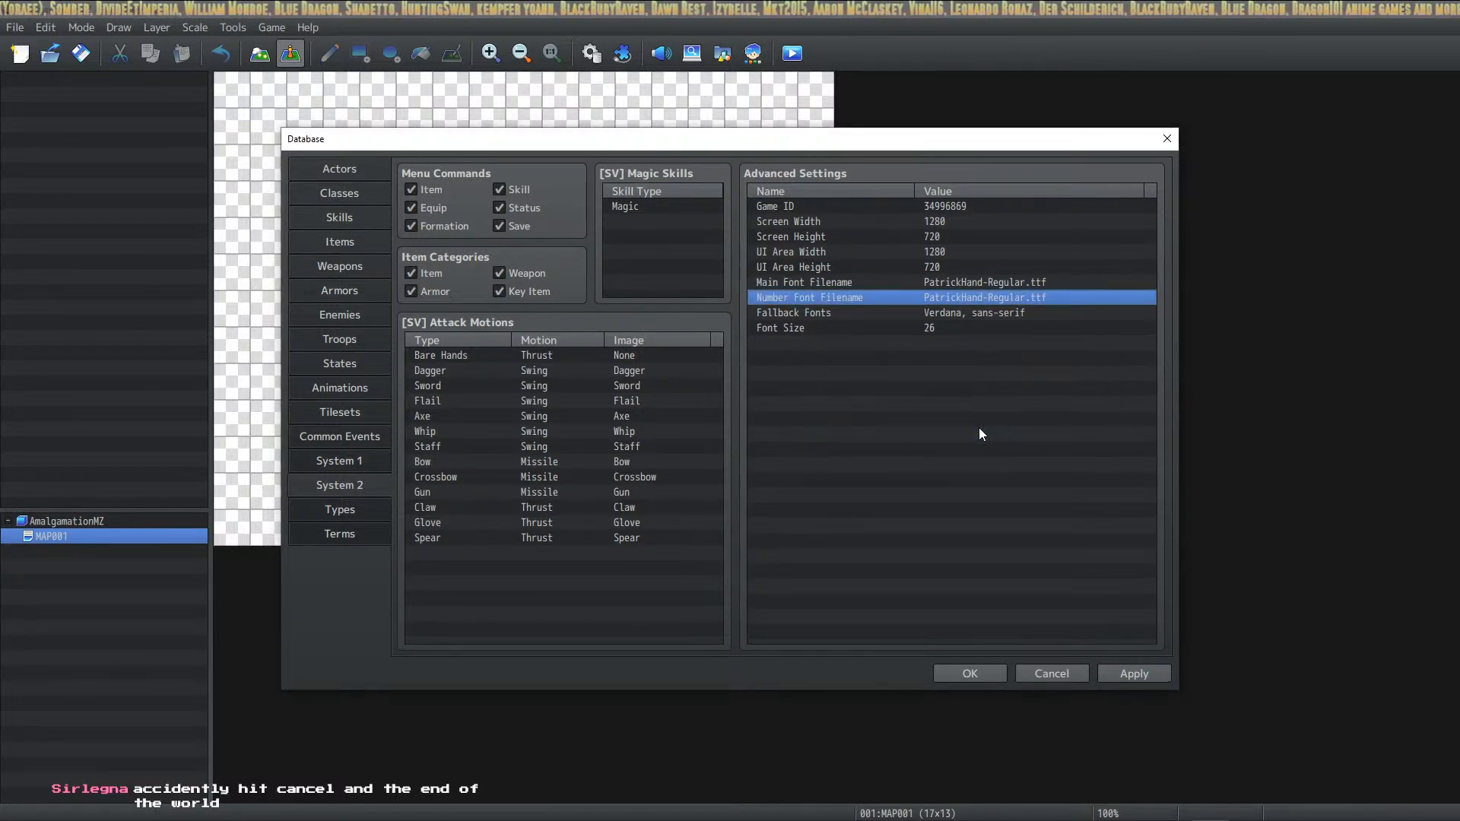
pyautogui.click(970, 315)
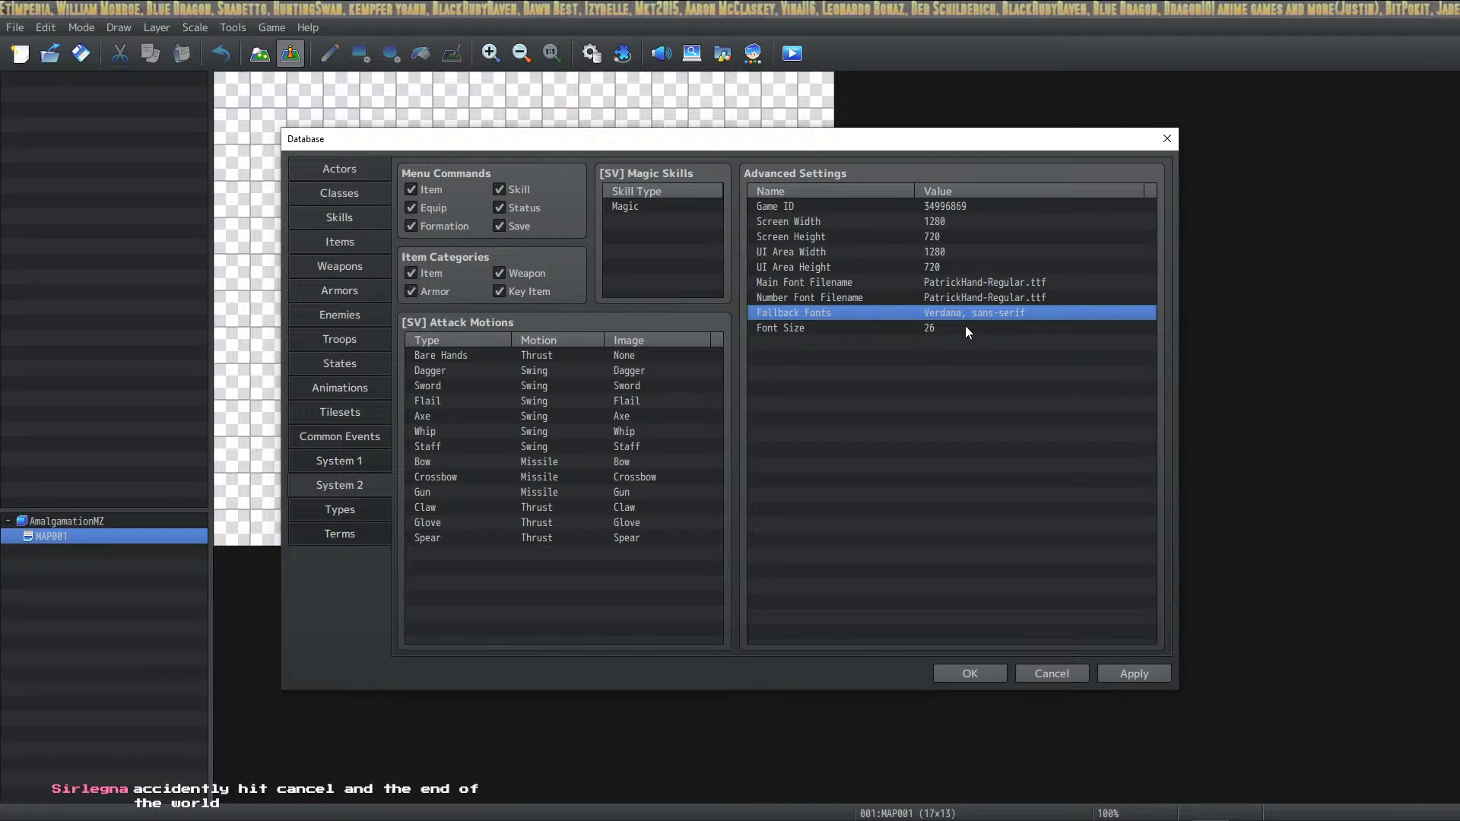
pyautogui.click(1157, 673)
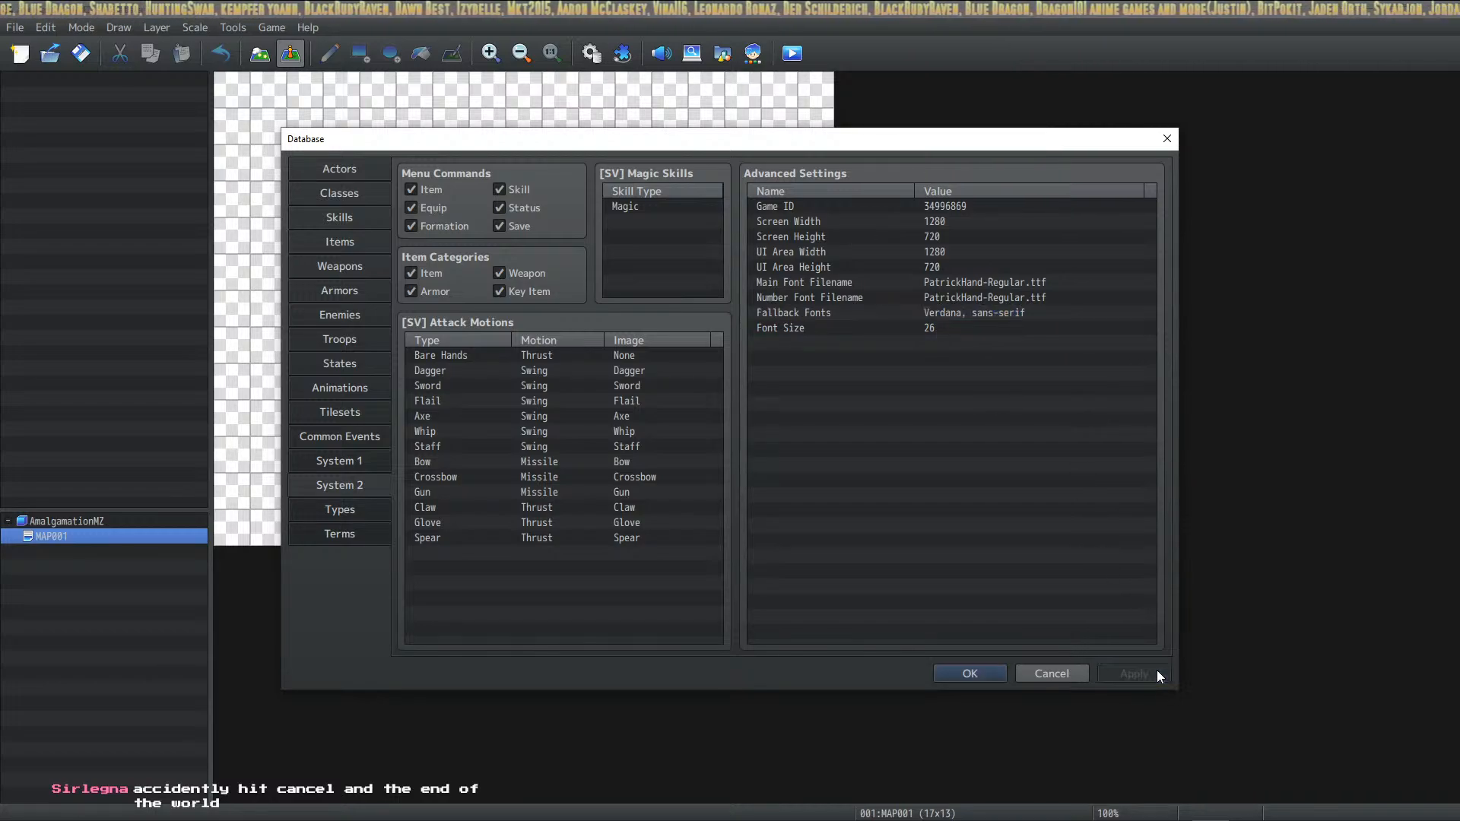
# Review the main font, fallback fonts and font size entries in the advanced settings
pyautogui.click(1019, 269)
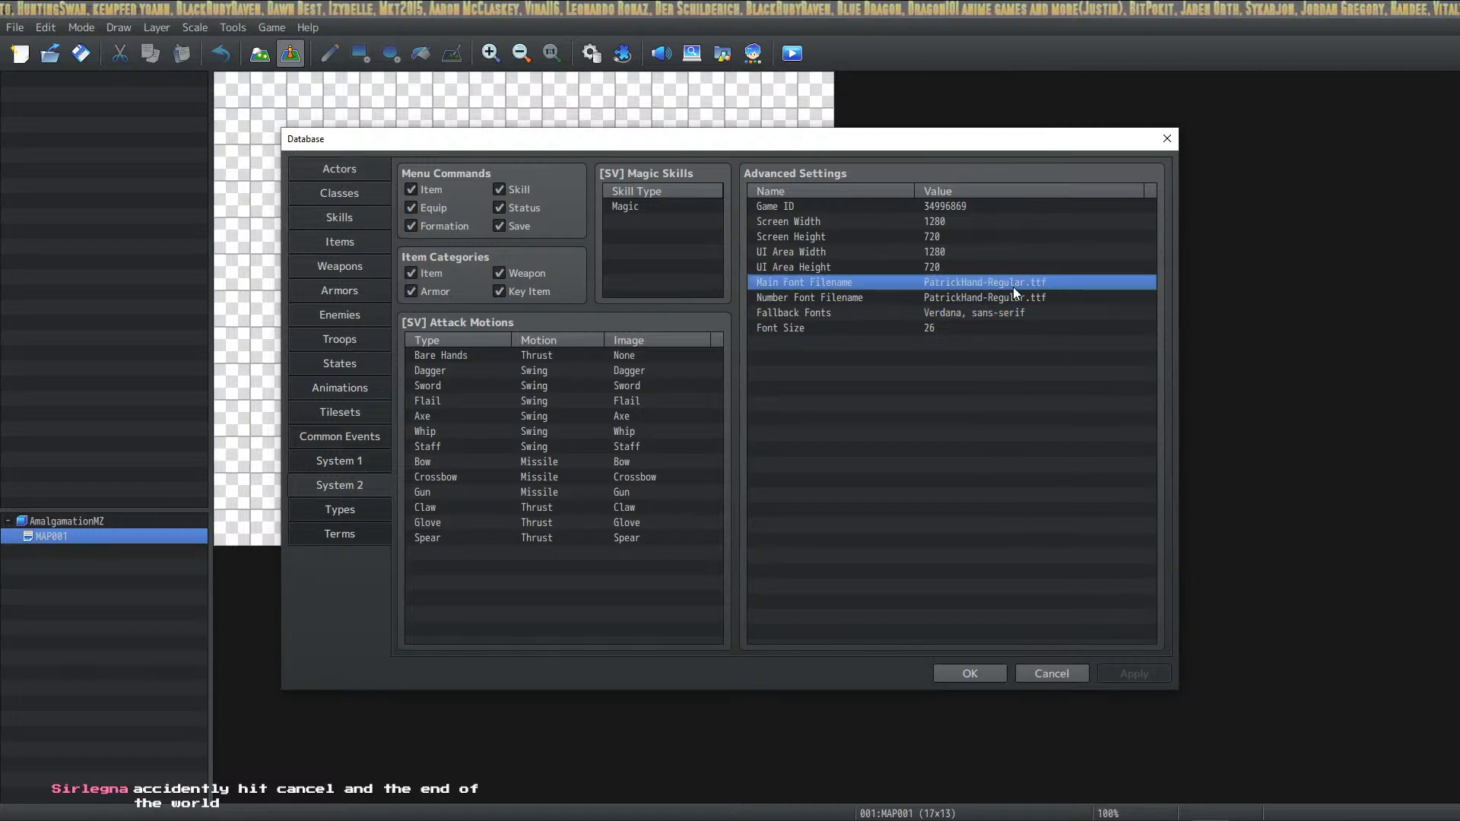
pyautogui.click(988, 312)
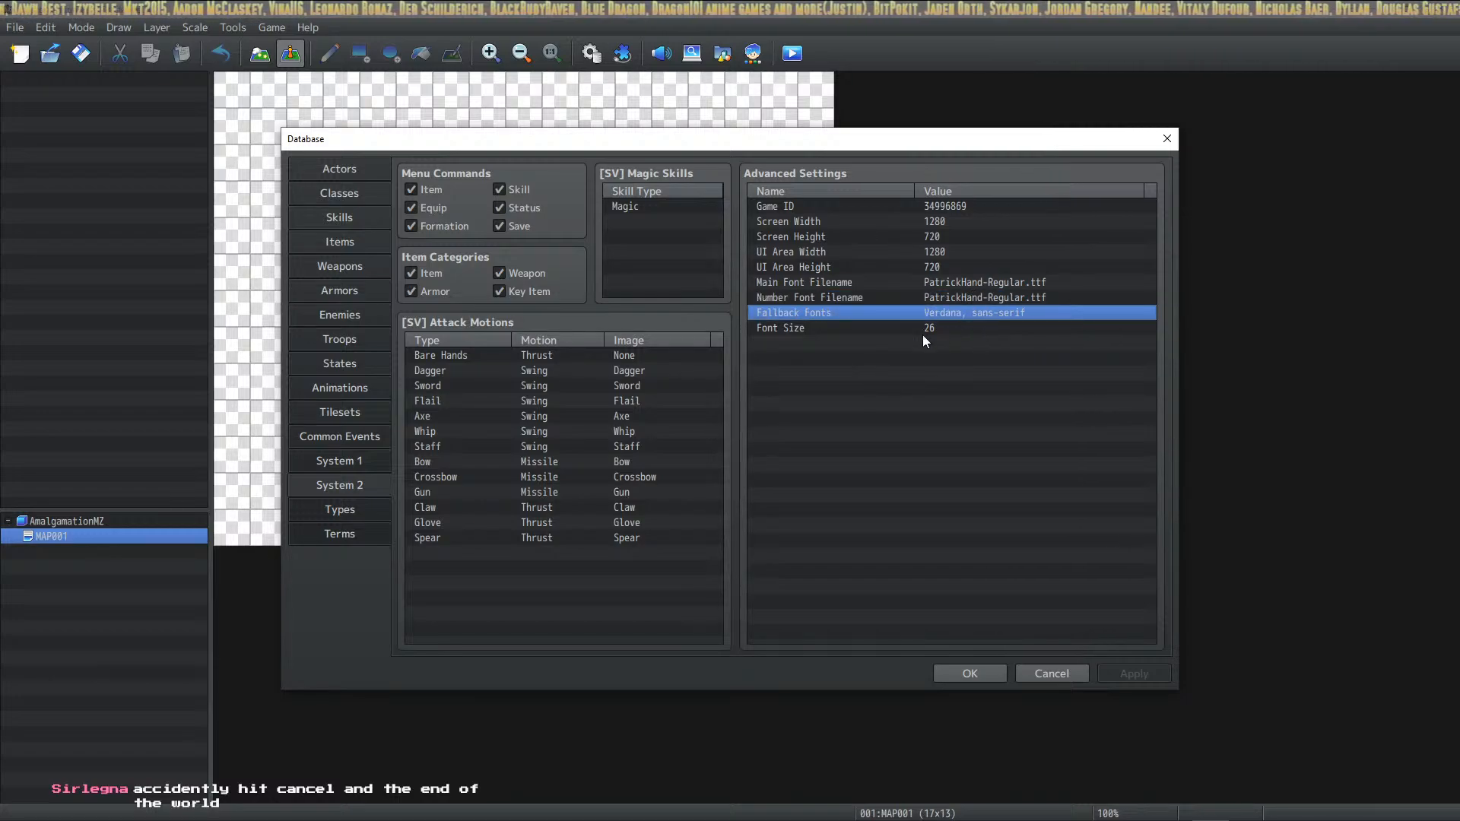
pyautogui.doubleClick(933, 327)
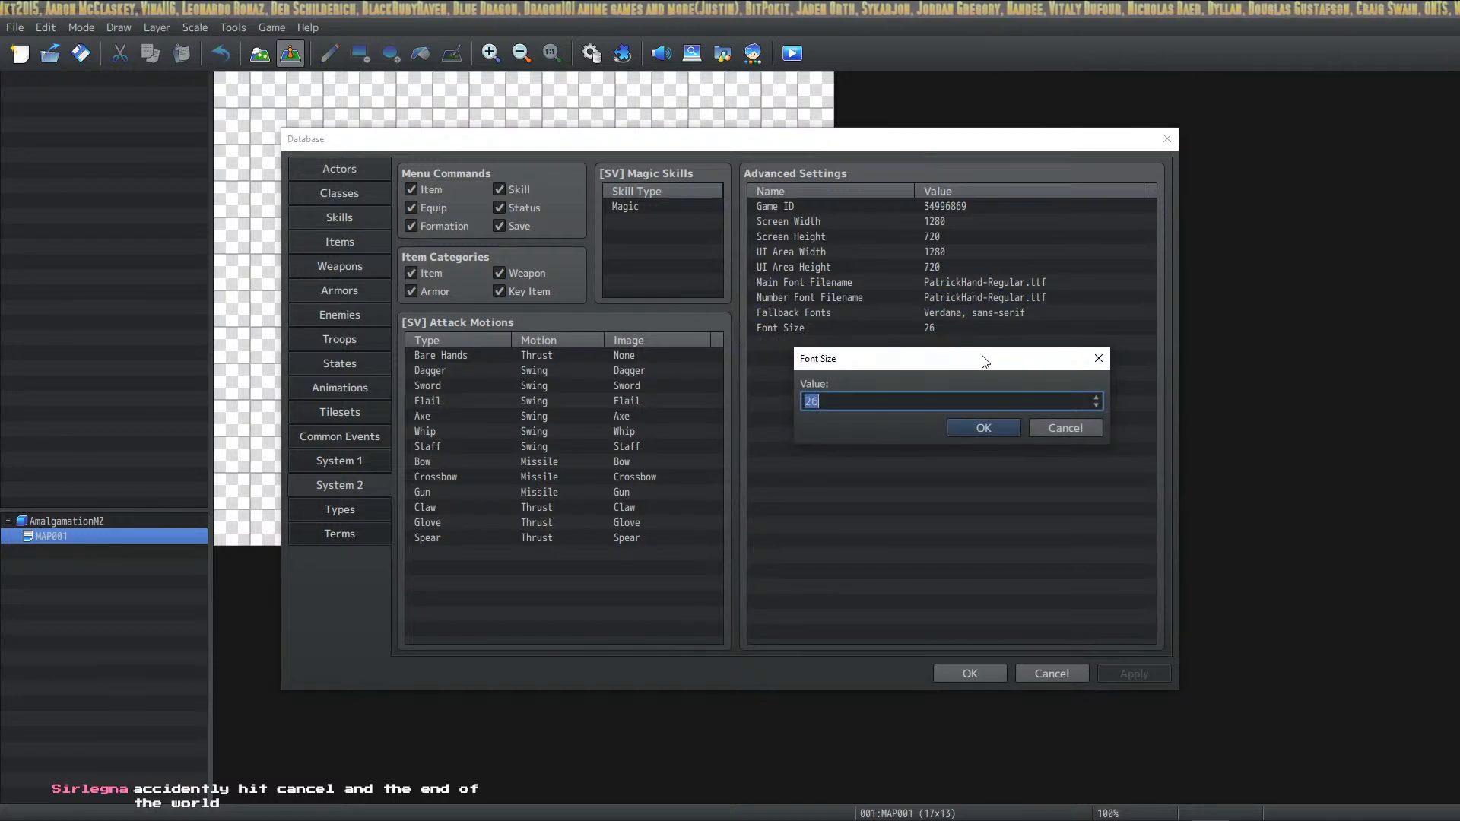
pyautogui.click(987, 429)
pyautogui.click(1141, 676)
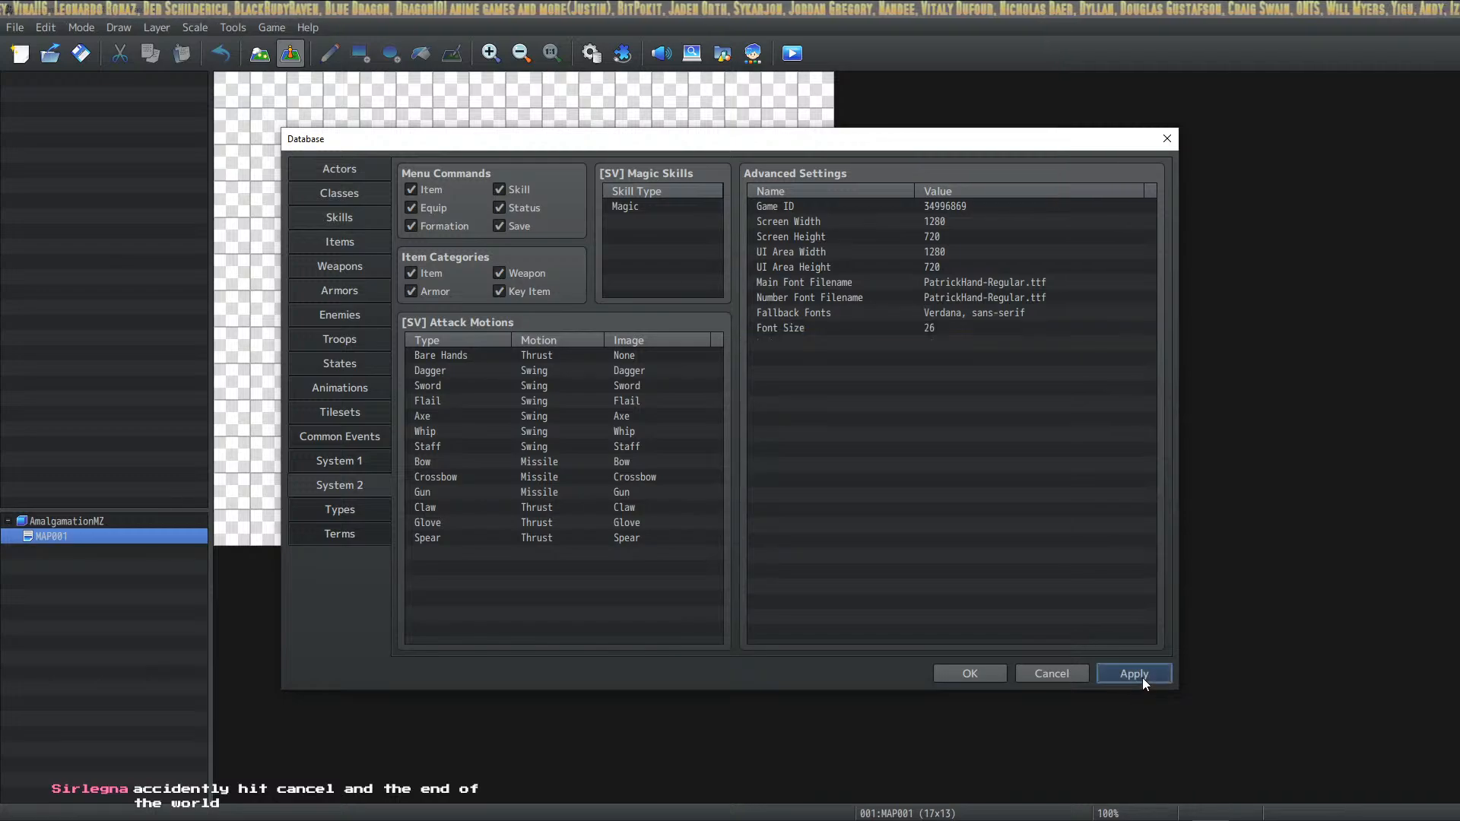
pyautogui.click(959, 333)
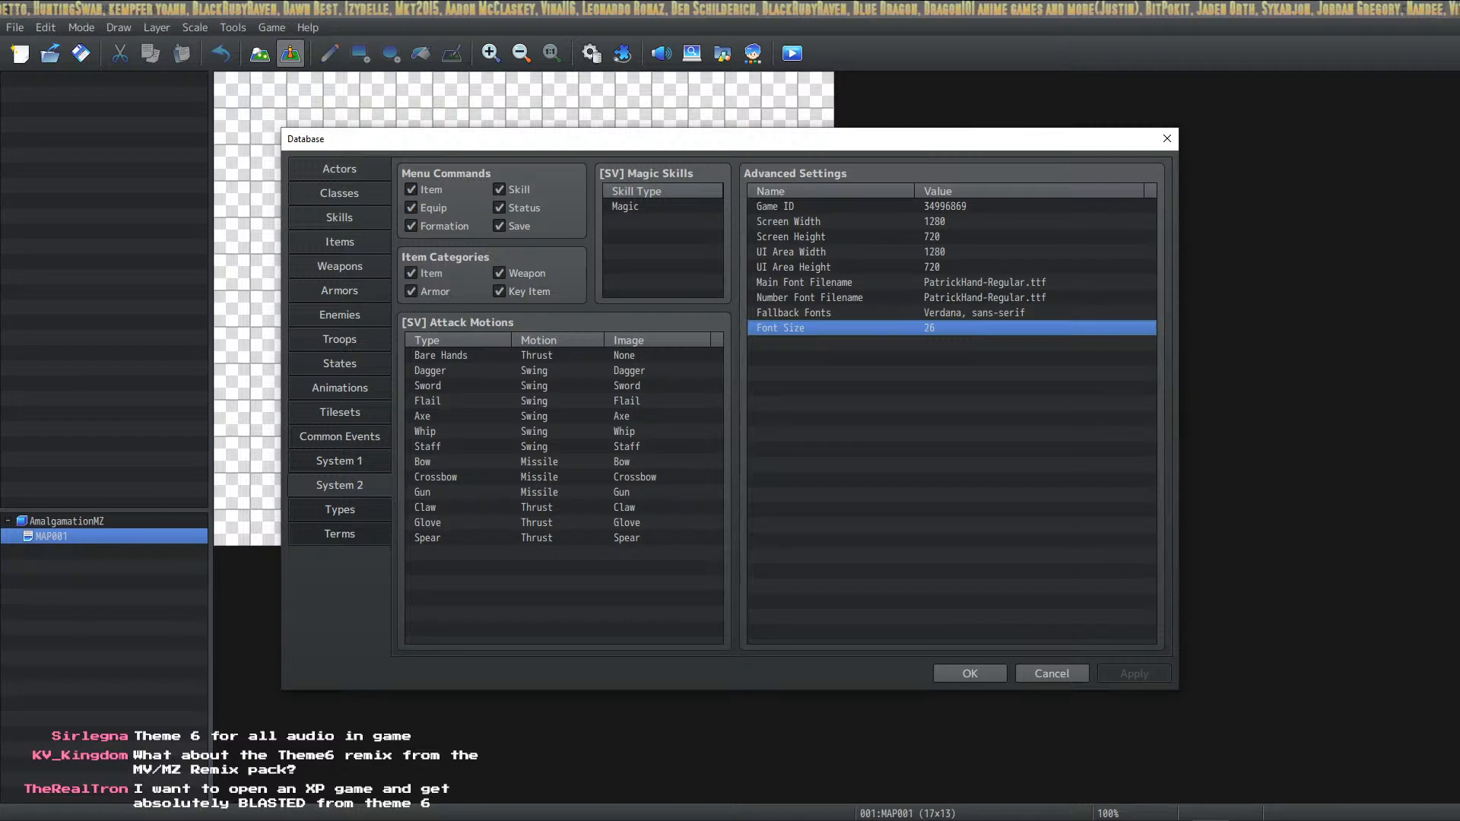
# Rename the Thunder element as Storm in the database's Types settings
pyautogui.click(341, 510)
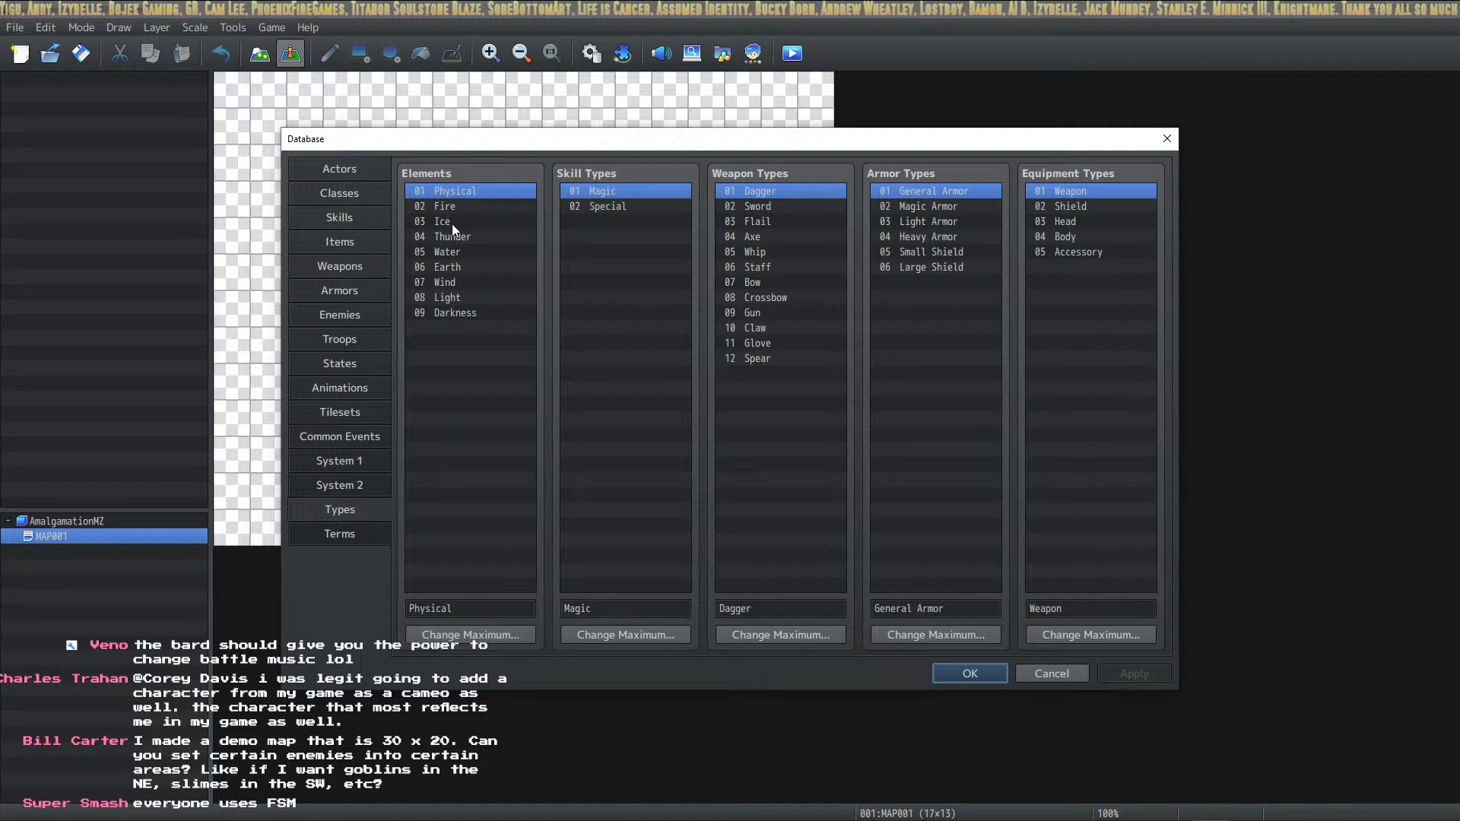
pyautogui.click(469, 310)
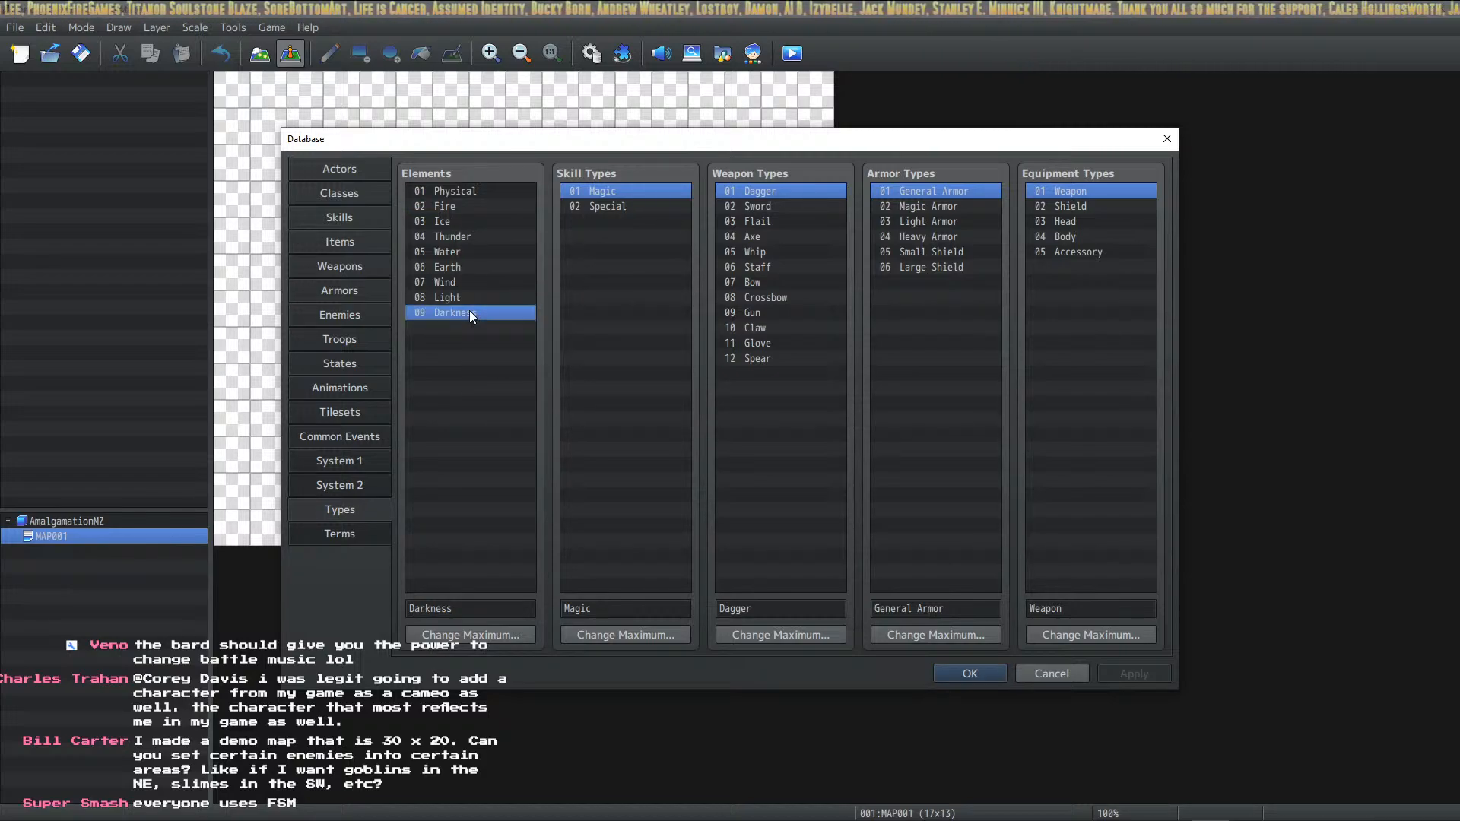
pyautogui.click(468, 202)
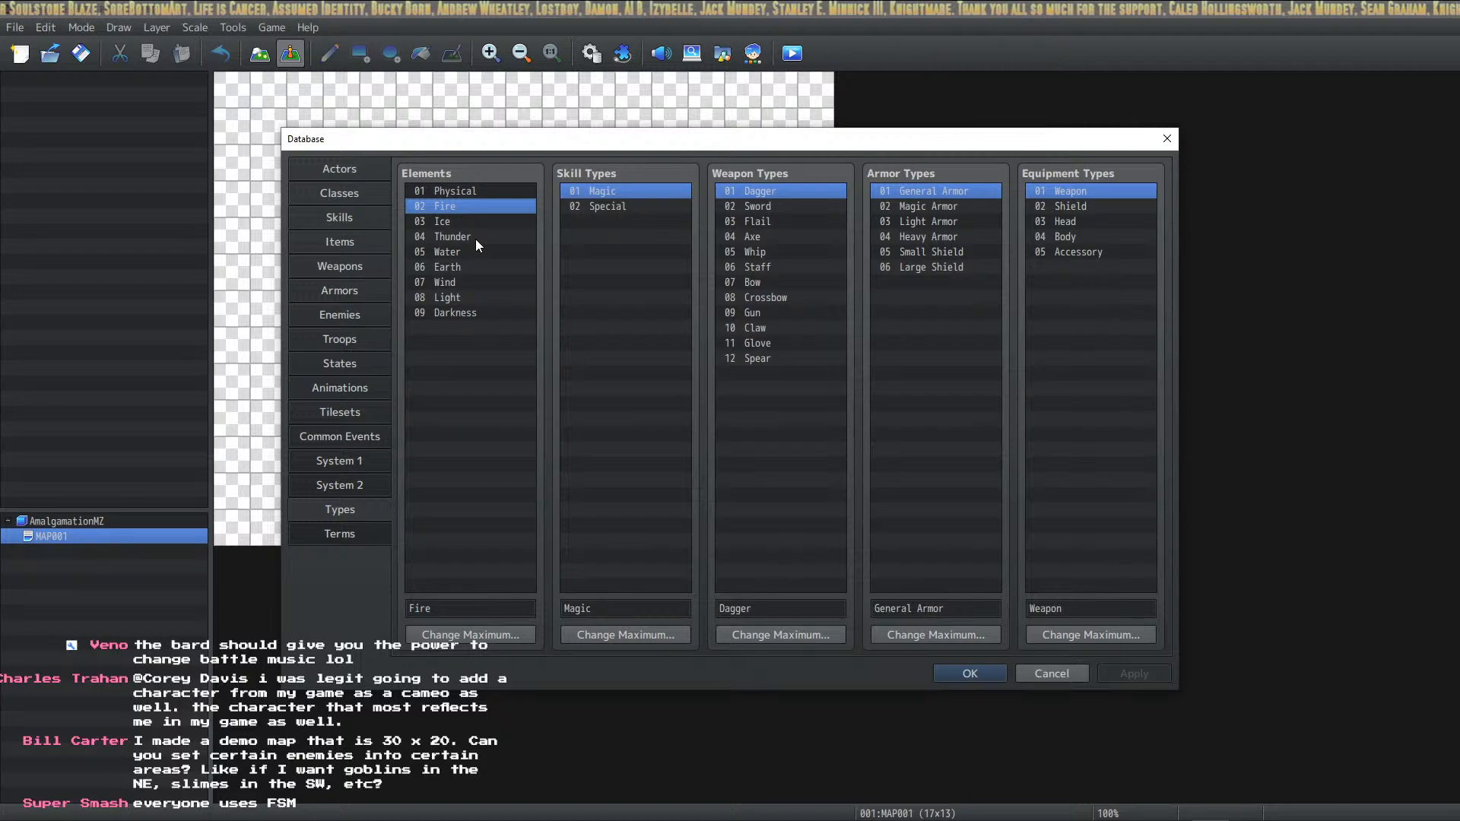
pyautogui.click(471, 223)
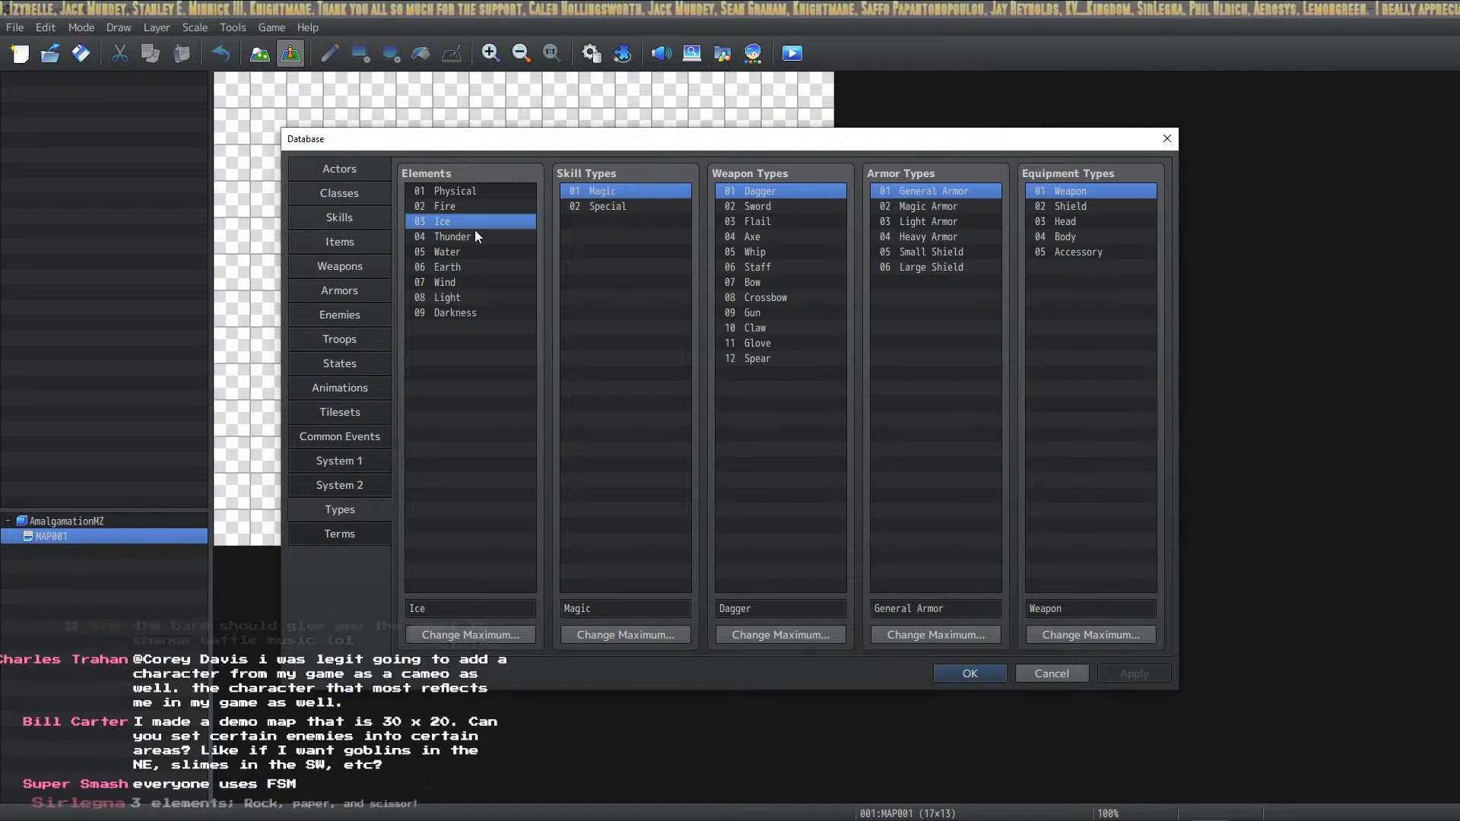
pyautogui.click(473, 237)
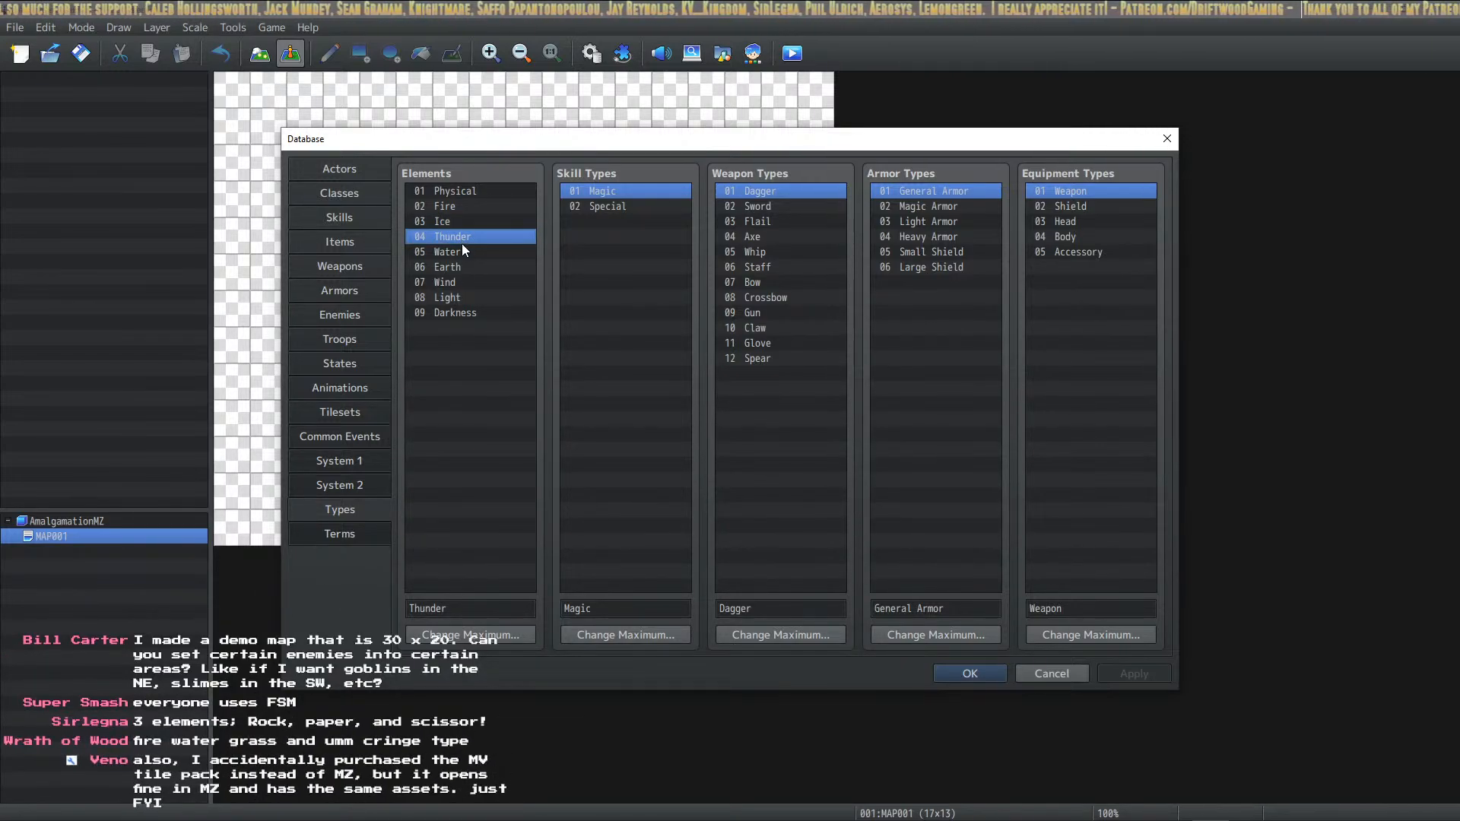
pyautogui.doubleClick(465, 608)
pyautogui.write('Sto')
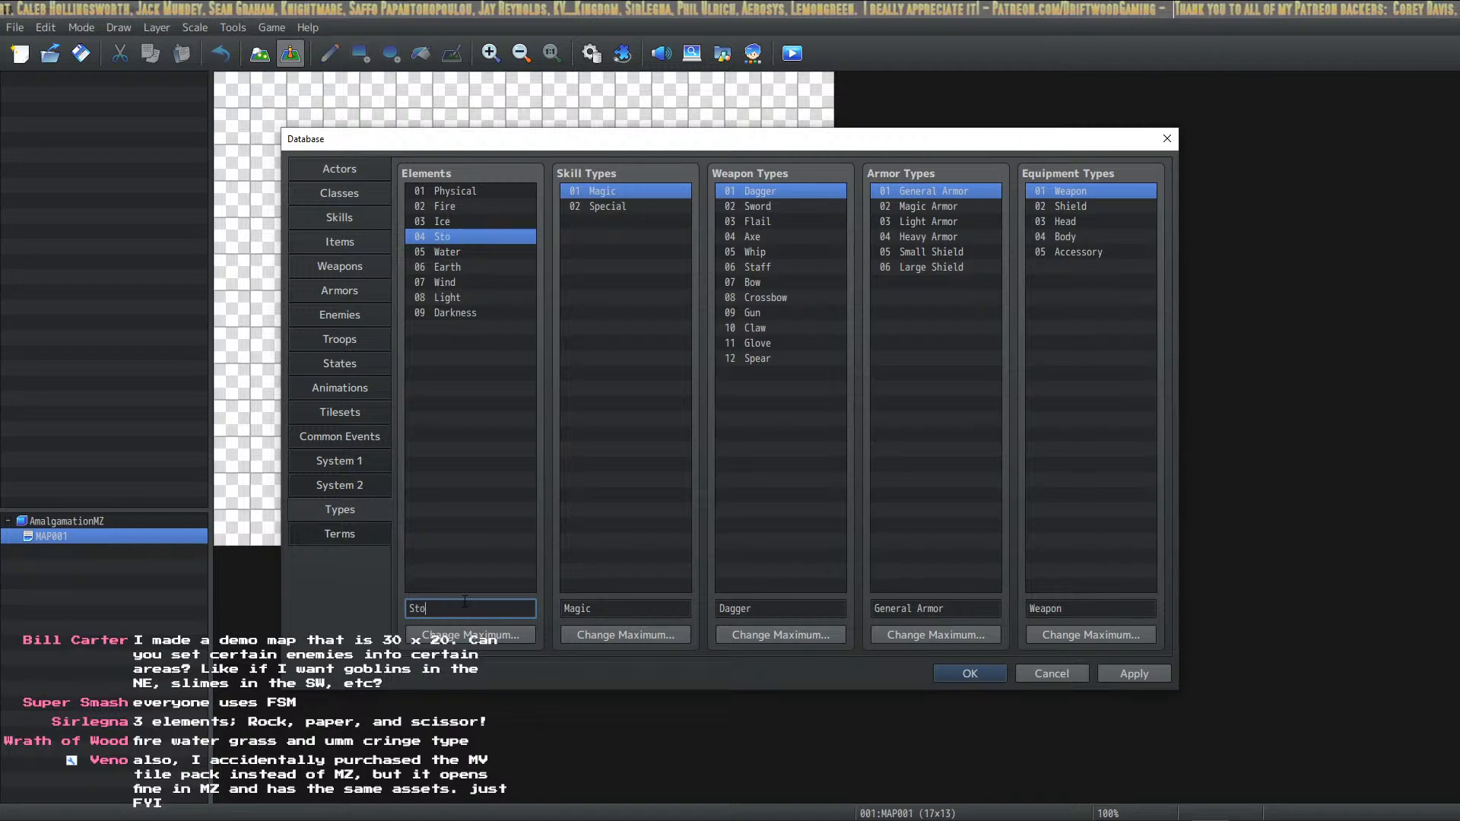
pyautogui.write('rm')
# Look through the remaining elements and rename the Water element as Earth
pyautogui.click(467, 252)
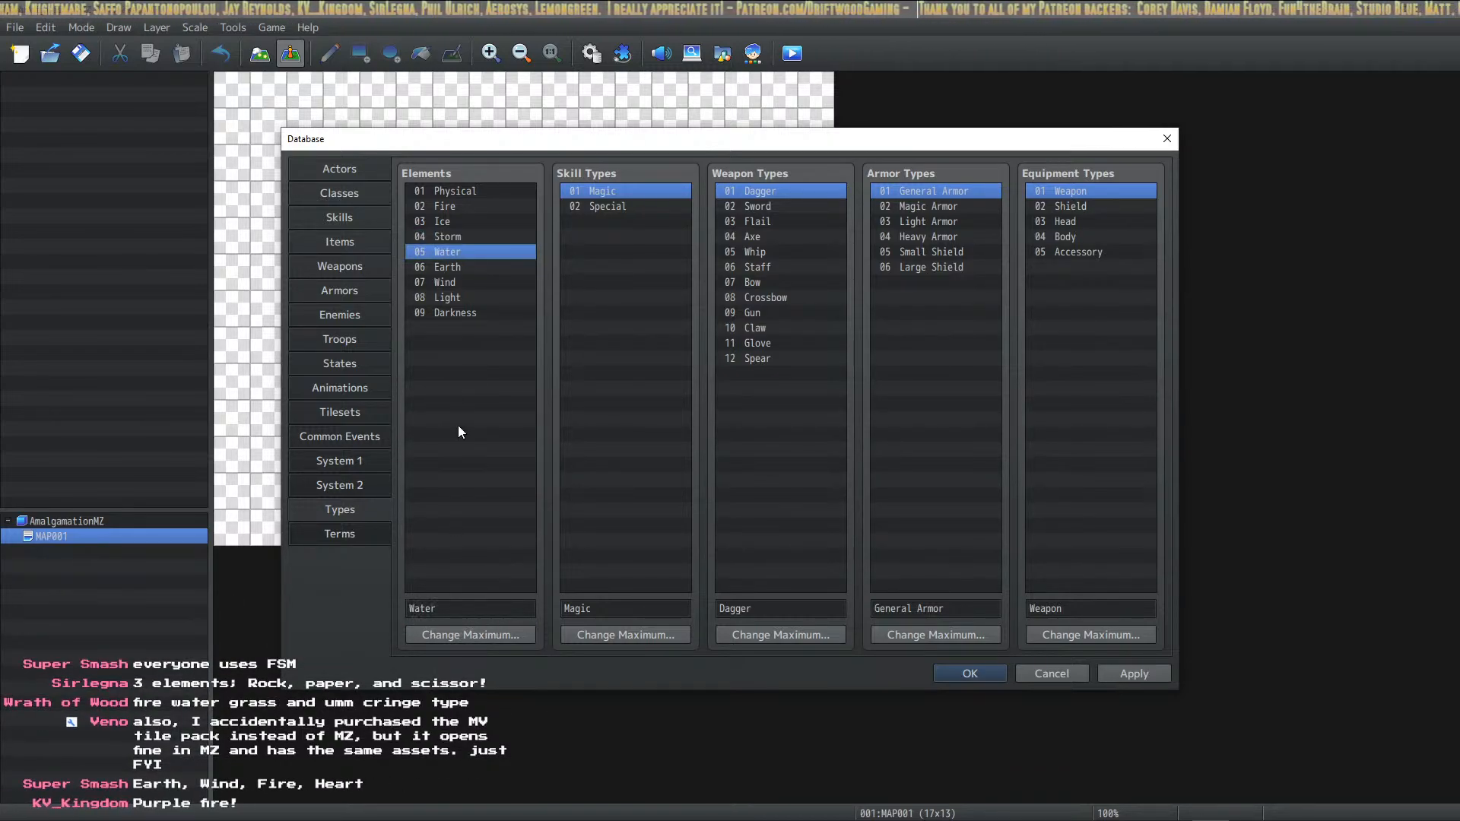
pyautogui.click(469, 282)
pyautogui.click(464, 297)
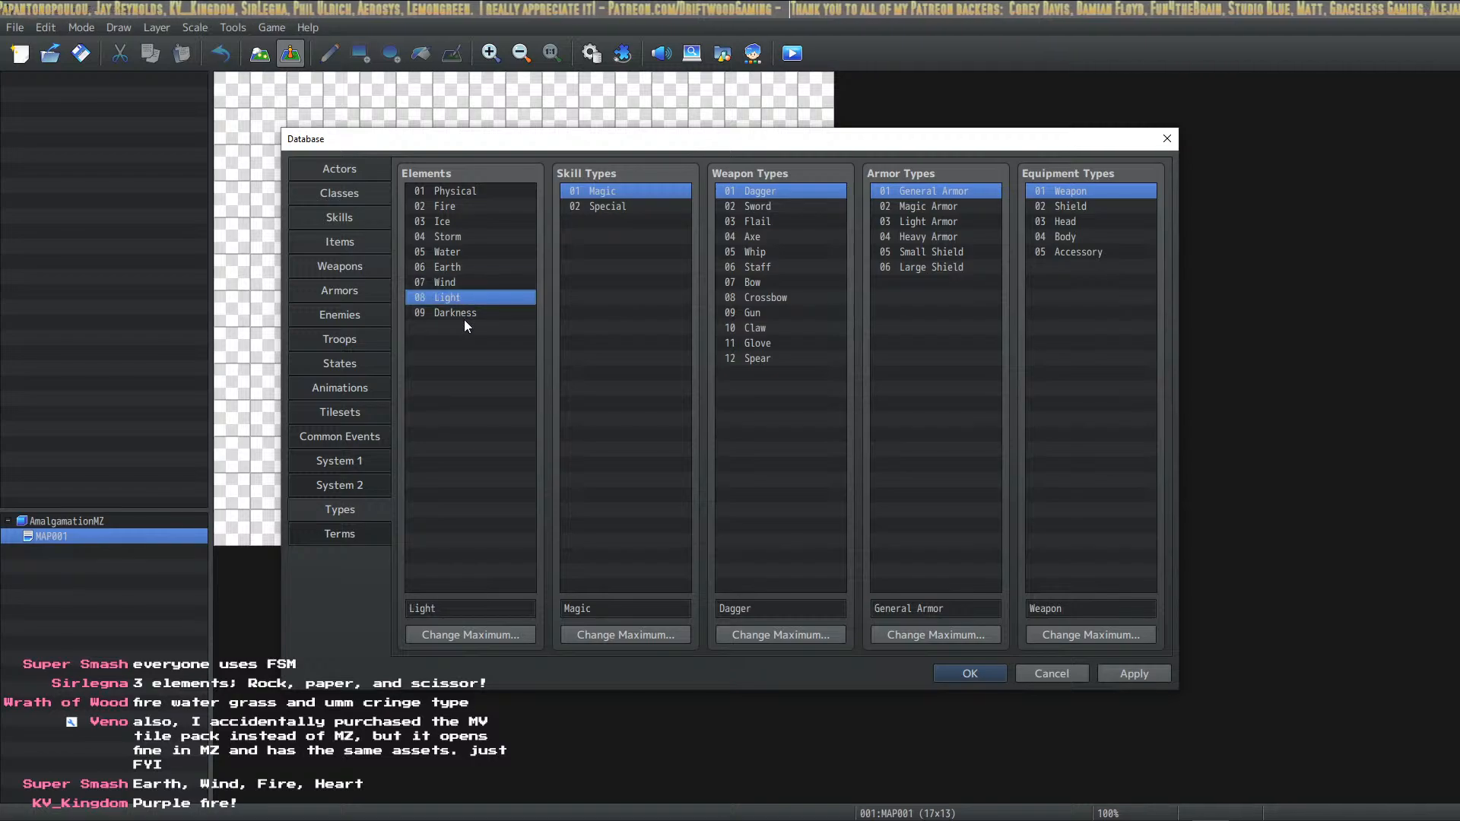
pyautogui.click(462, 312)
pyautogui.click(462, 286)
pyautogui.click(465, 267)
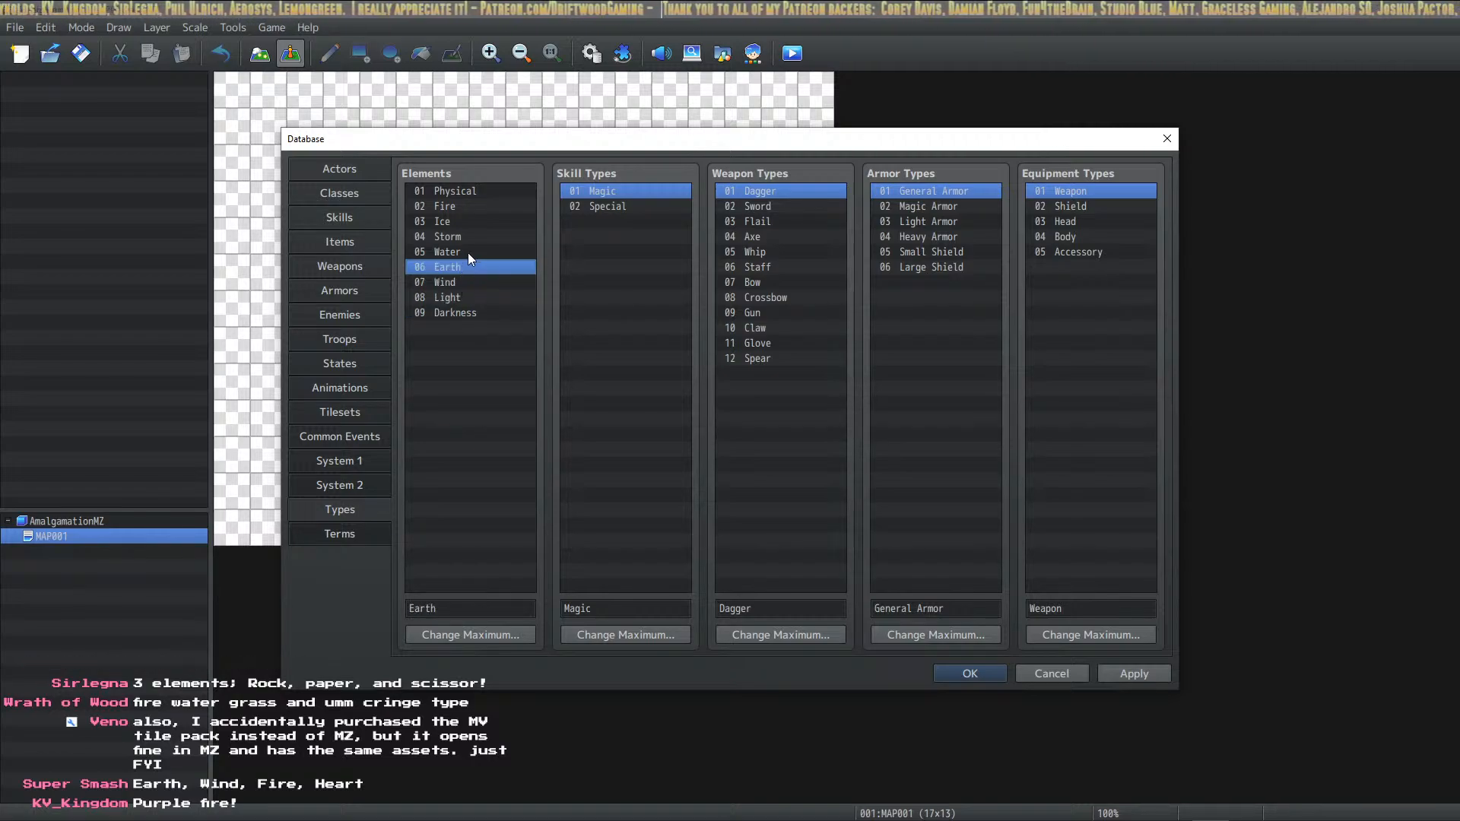
pyautogui.click(468, 252)
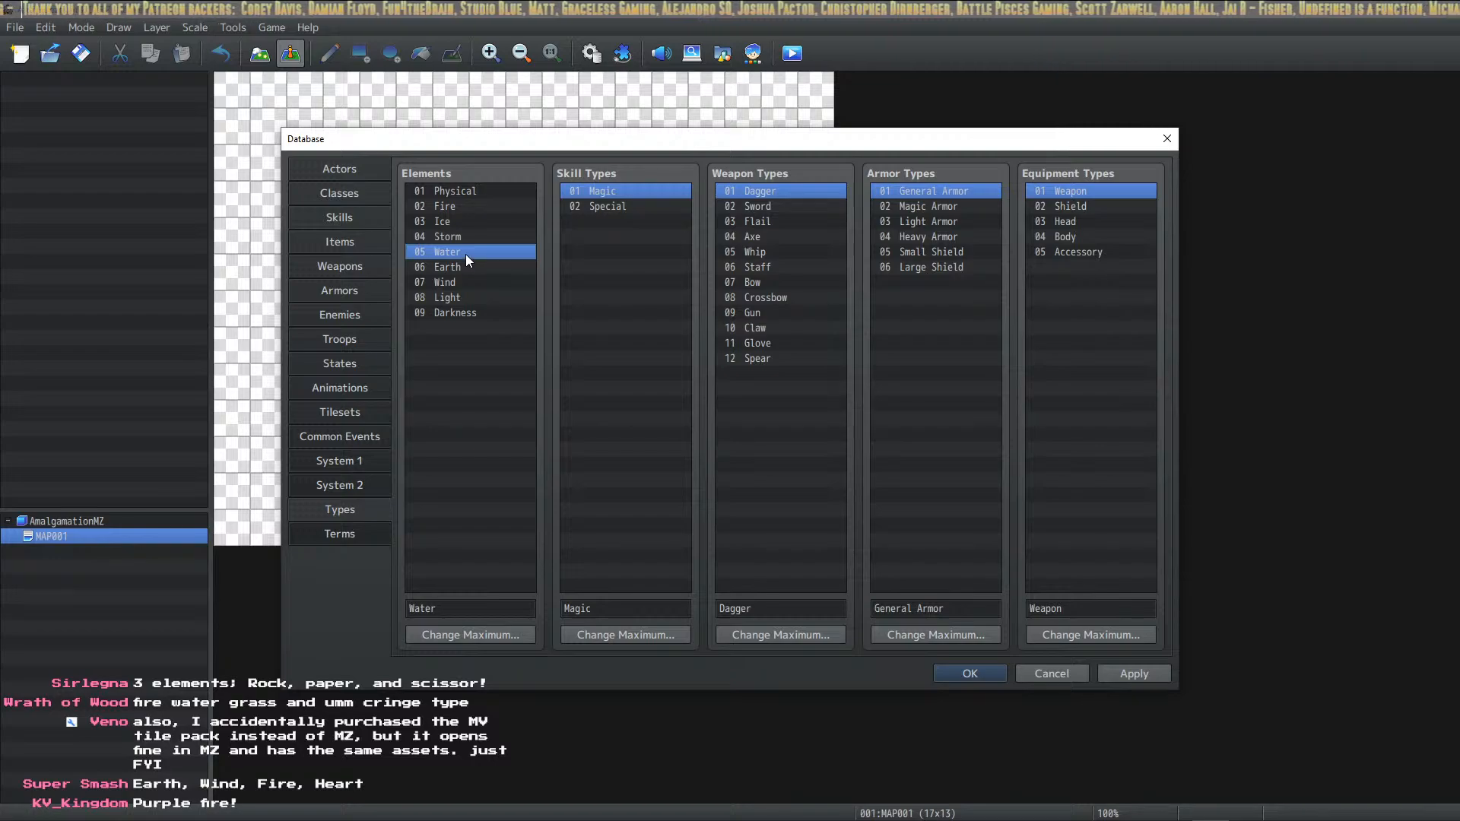
pyautogui.doubleClick(456, 608)
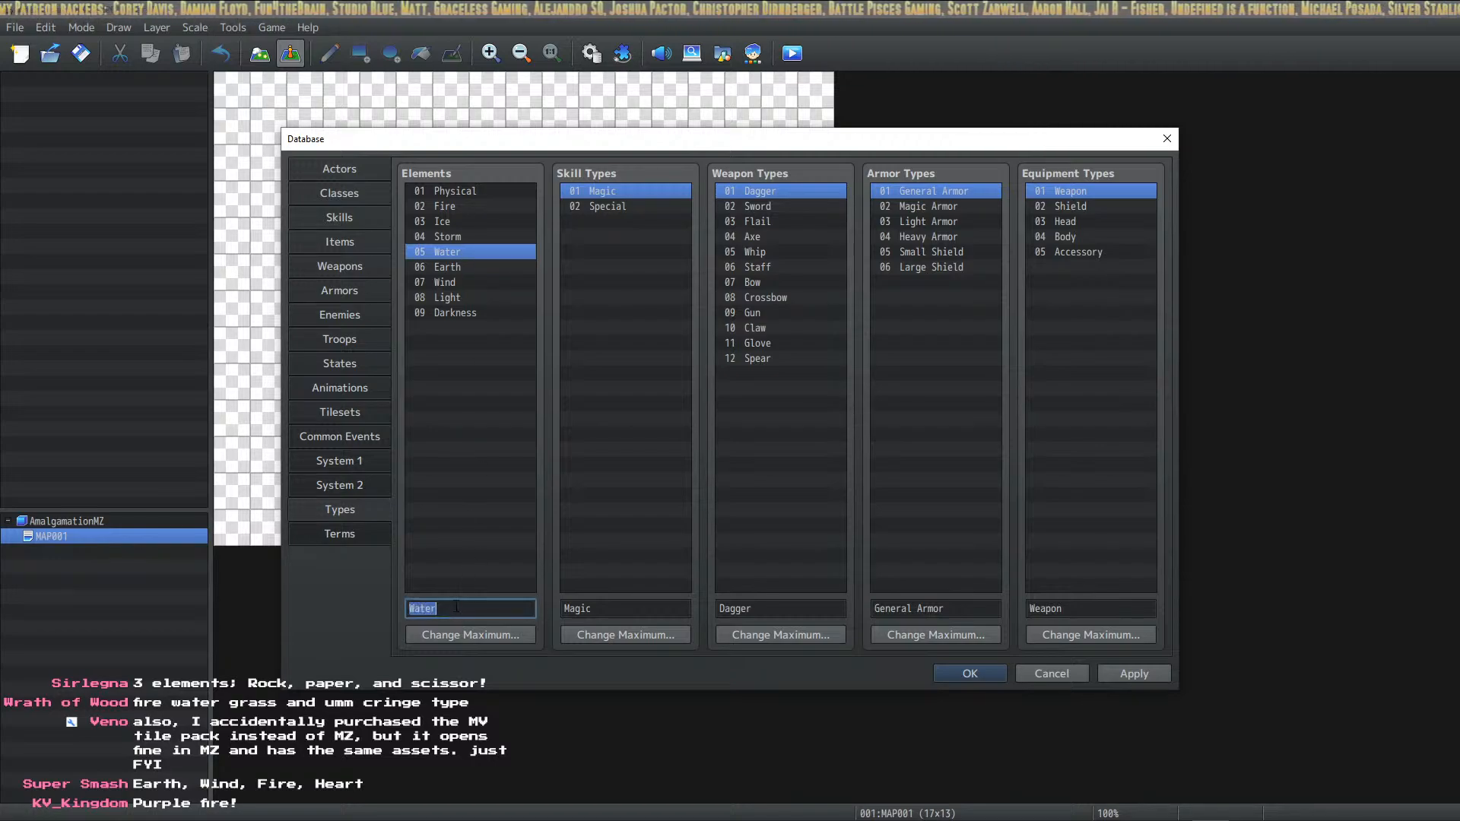
pyautogui.write('Earth')
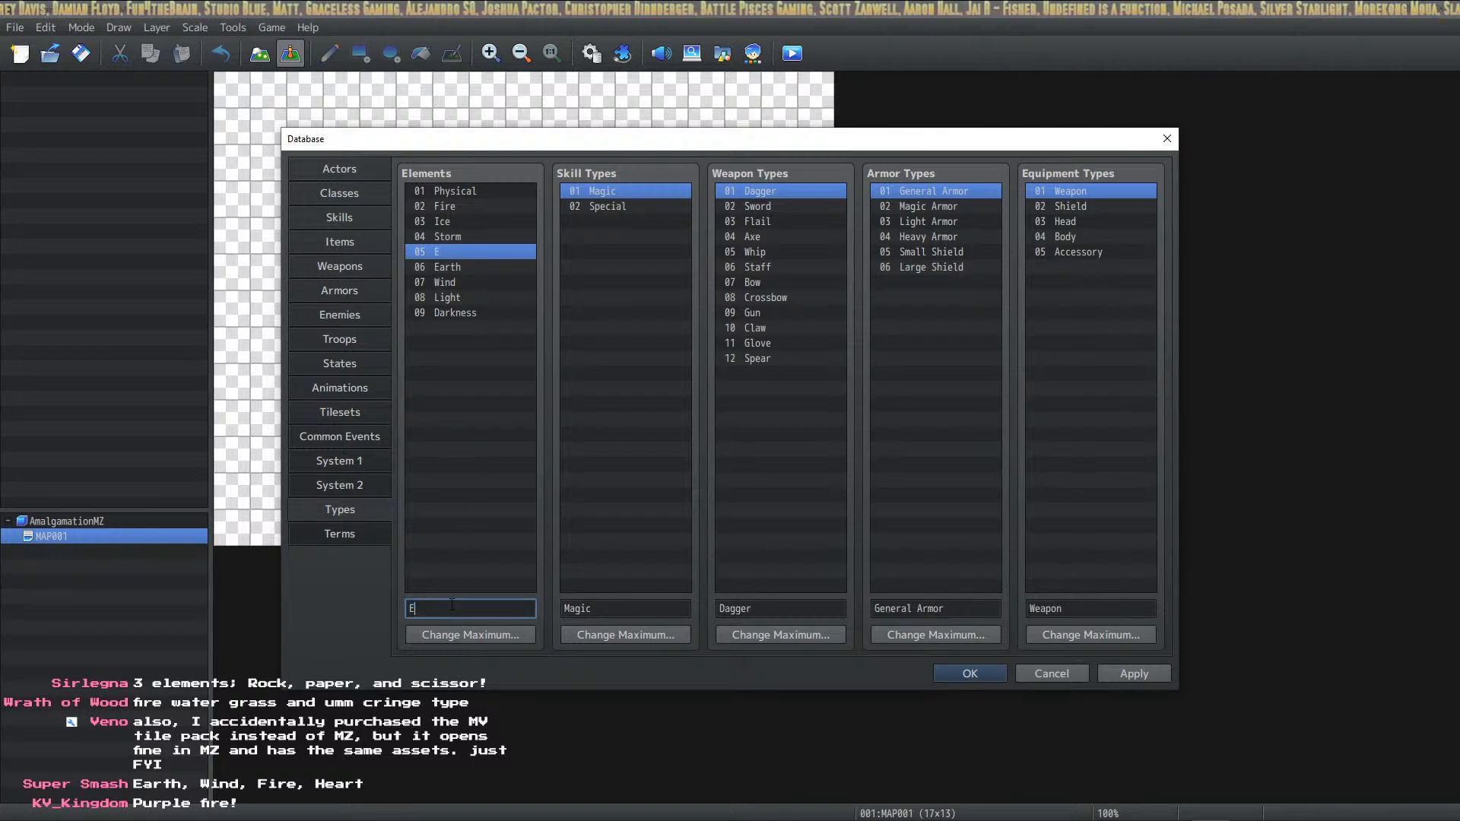
# Reduce the maximum number of elements to 5, dropping the entries after the first Earth
pyautogui.click(477, 269)
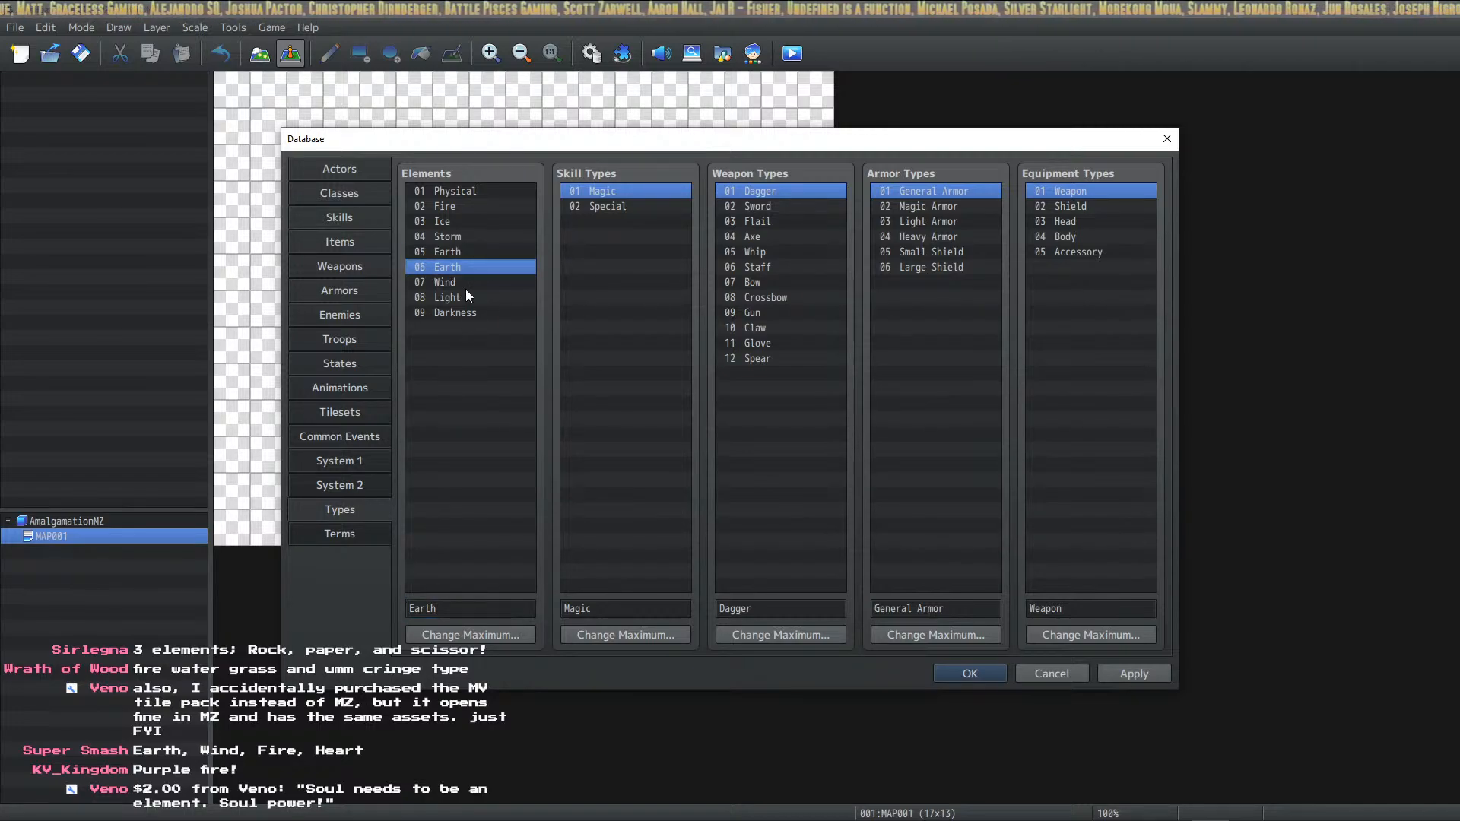
pyautogui.click(466, 283)
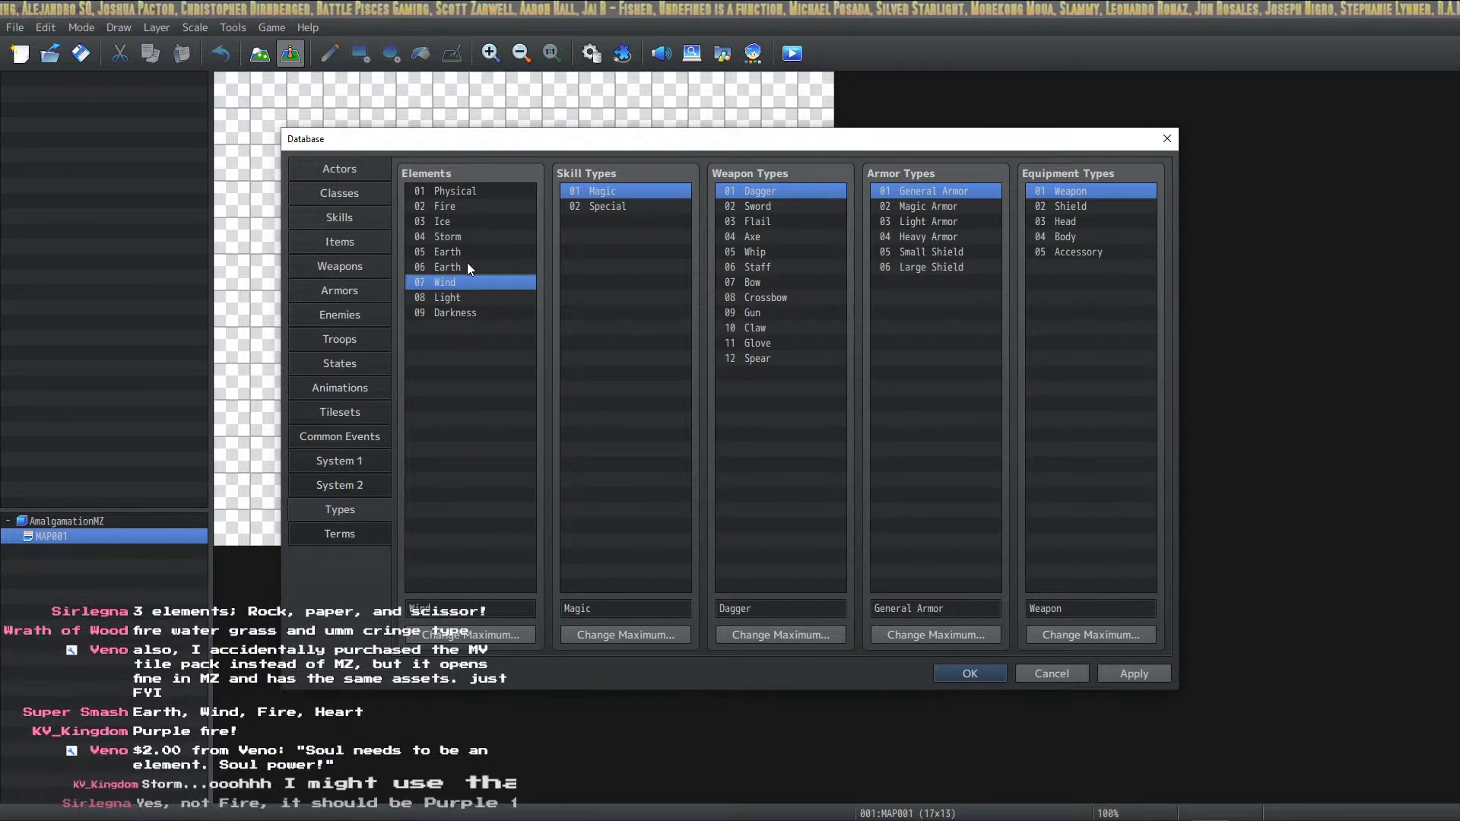
pyautogui.click(467, 265)
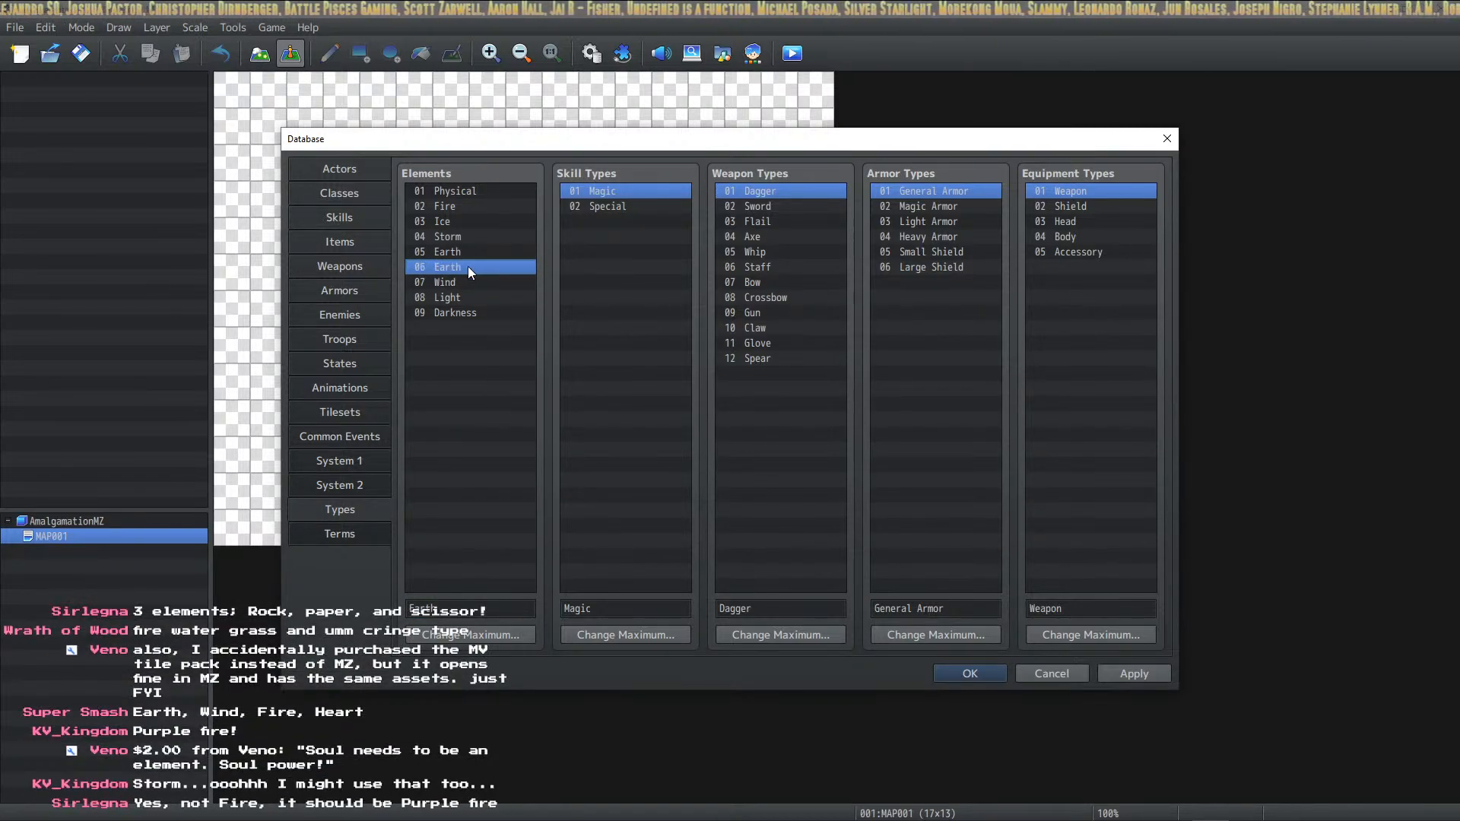
pyautogui.click(478, 634)
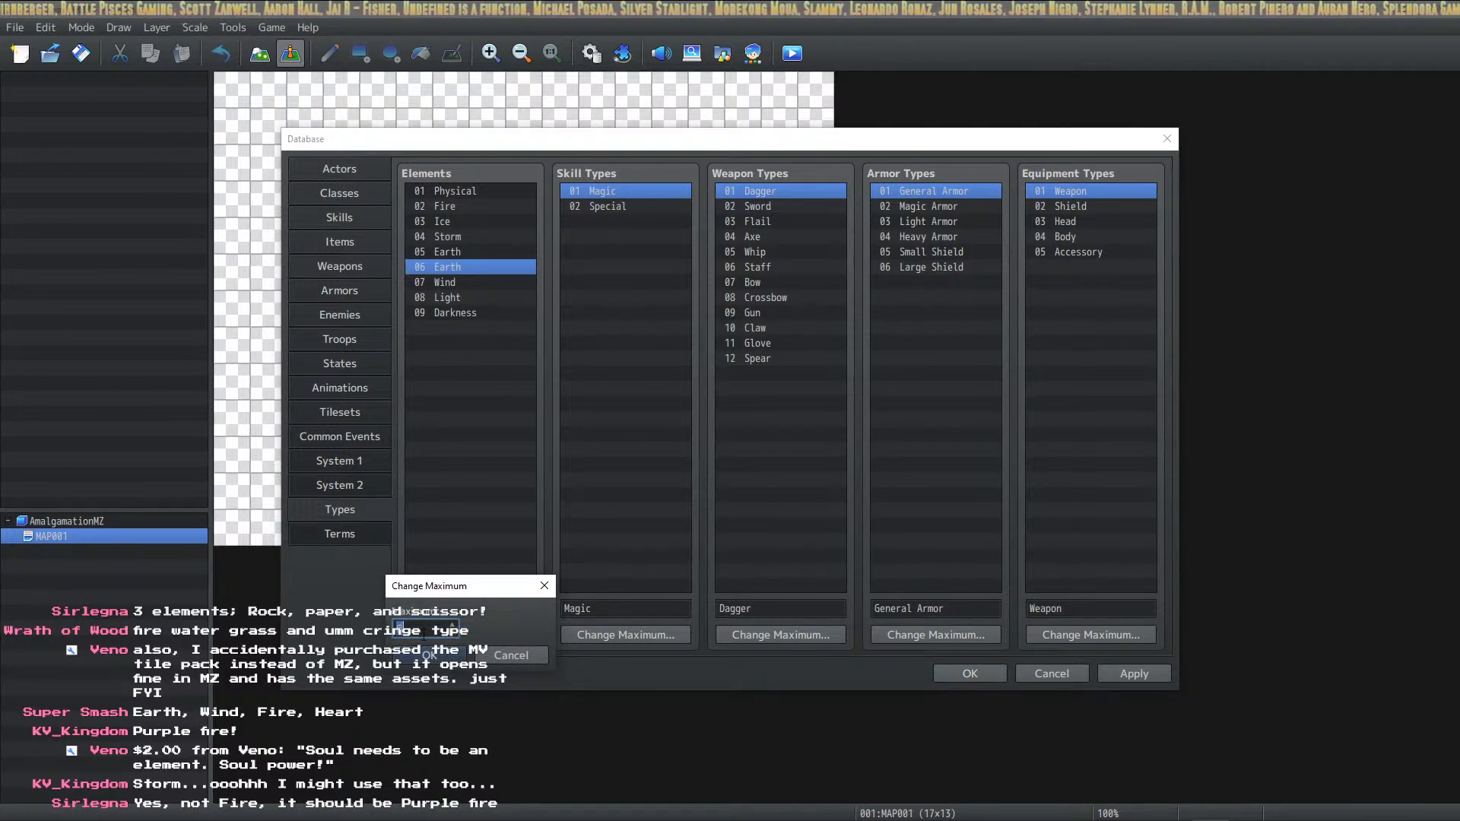
pyautogui.write('5')
pyautogui.click(429, 655)
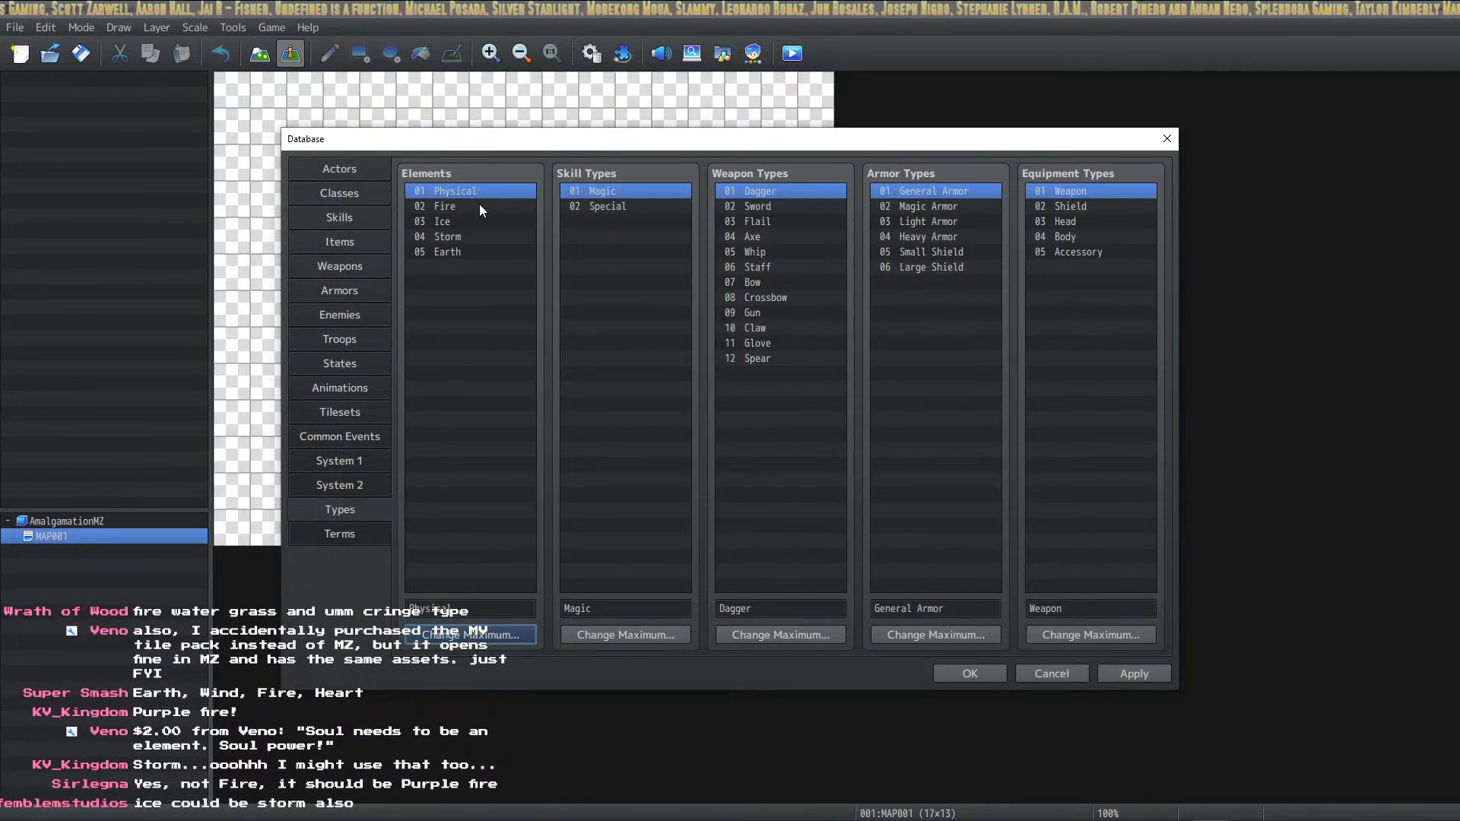
# Compare the Fire, Ice, Storm and Earth elements to consider how they should relate to one another
pyautogui.click(460, 236)
pyautogui.click(462, 252)
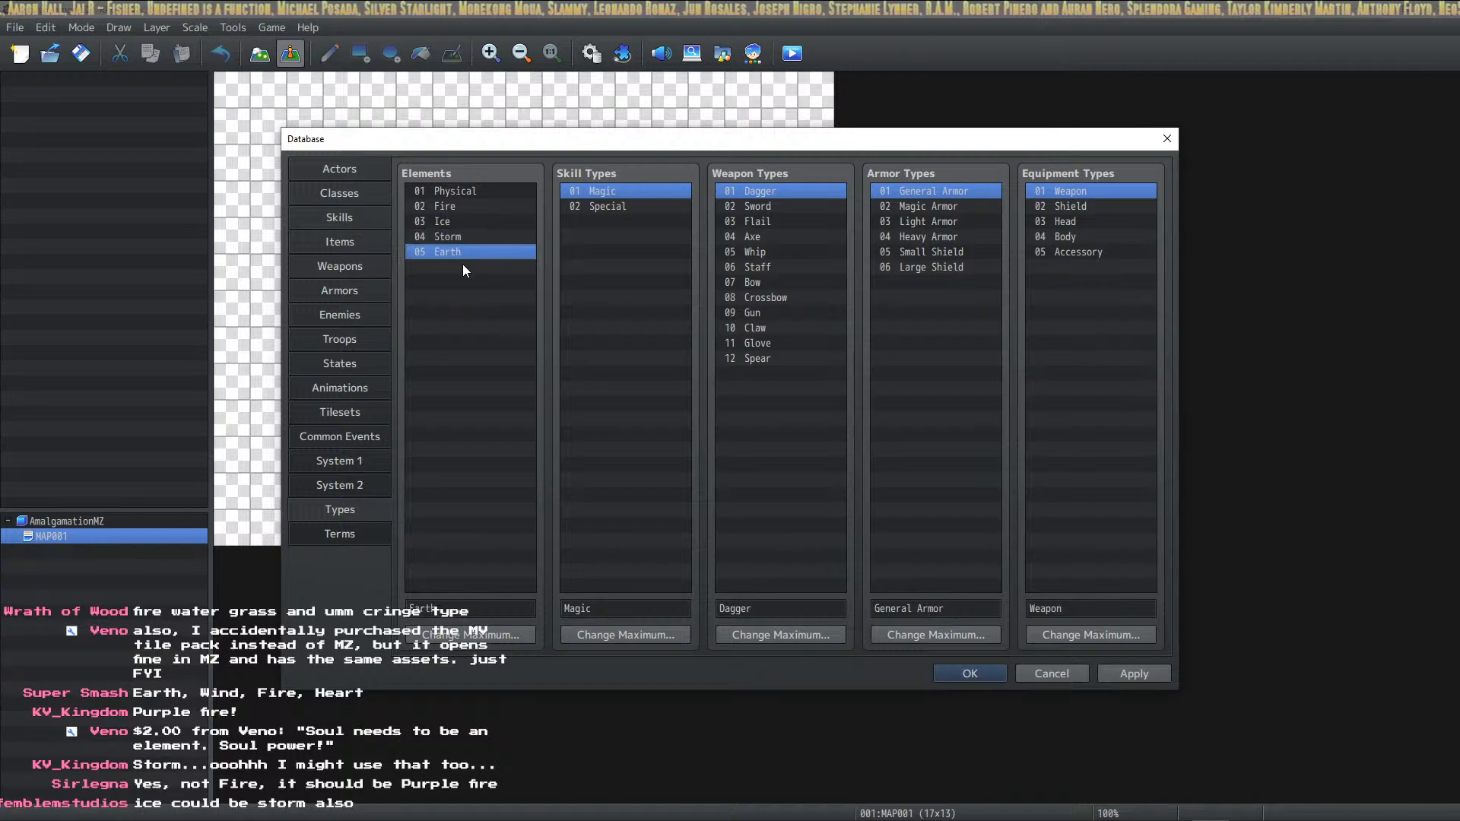
pyautogui.click(465, 207)
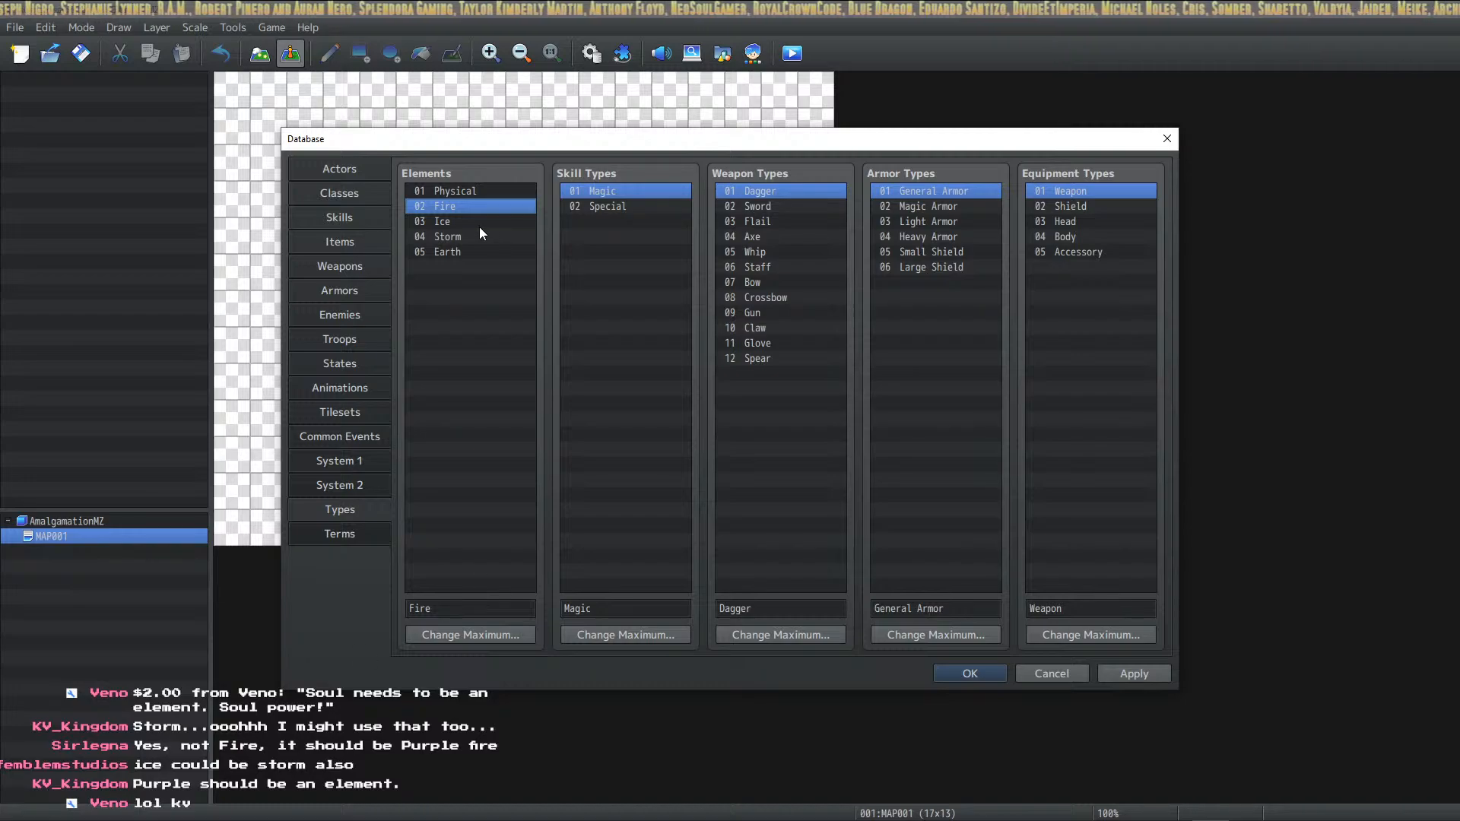
pyautogui.click(450, 251)
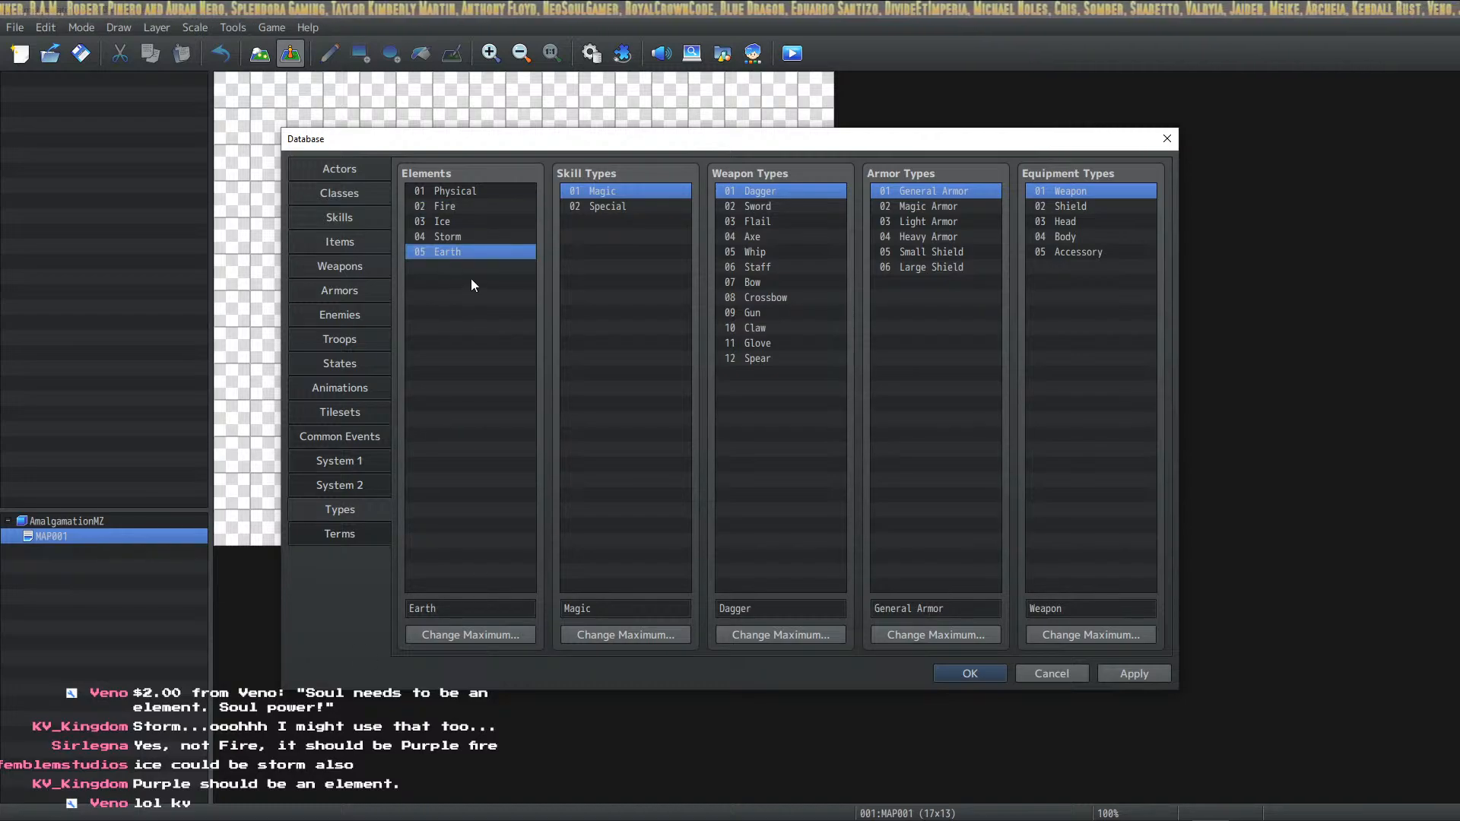
pyautogui.click(480, 206)
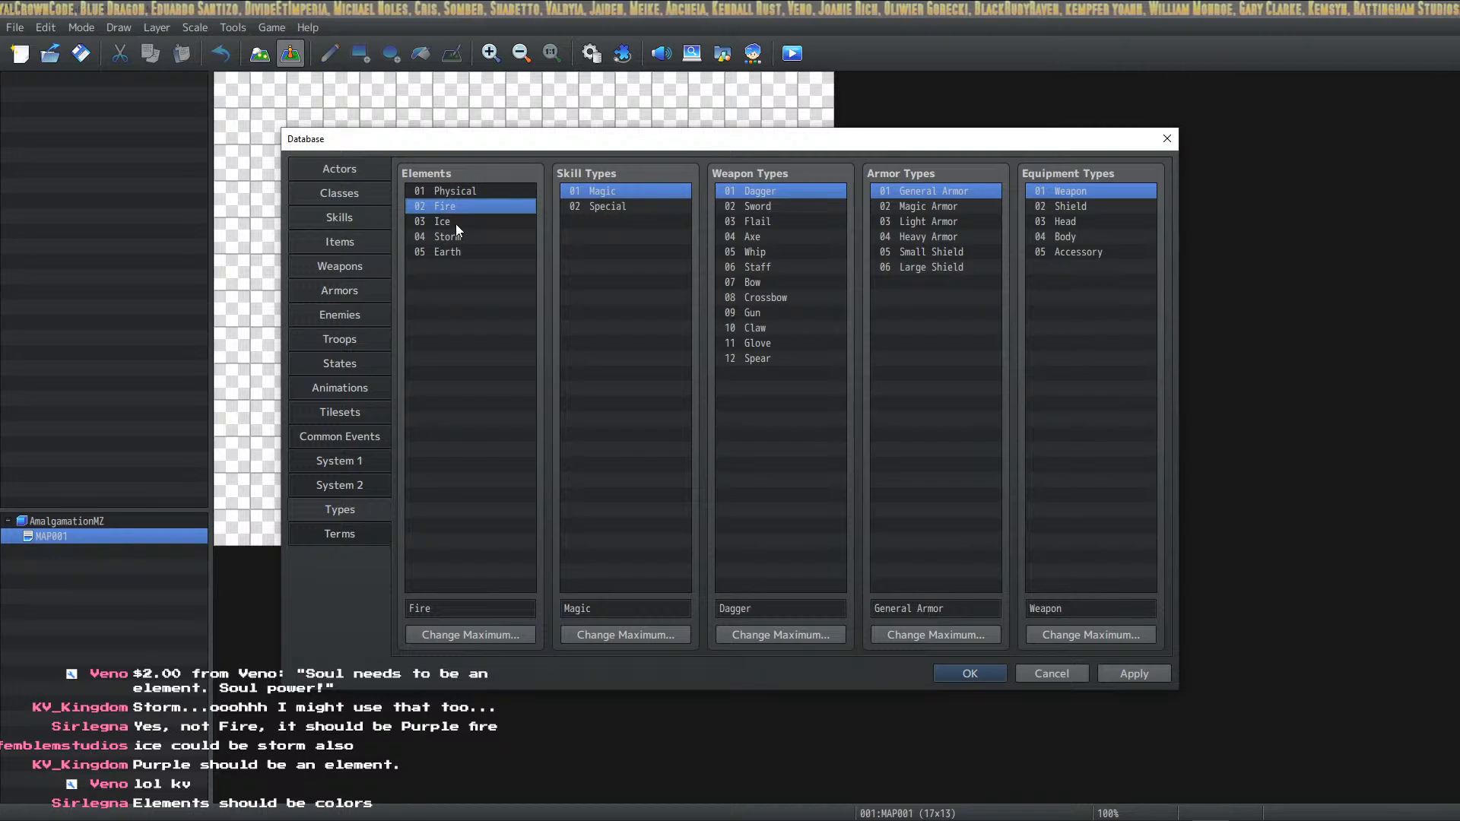
pyautogui.click(454, 222)
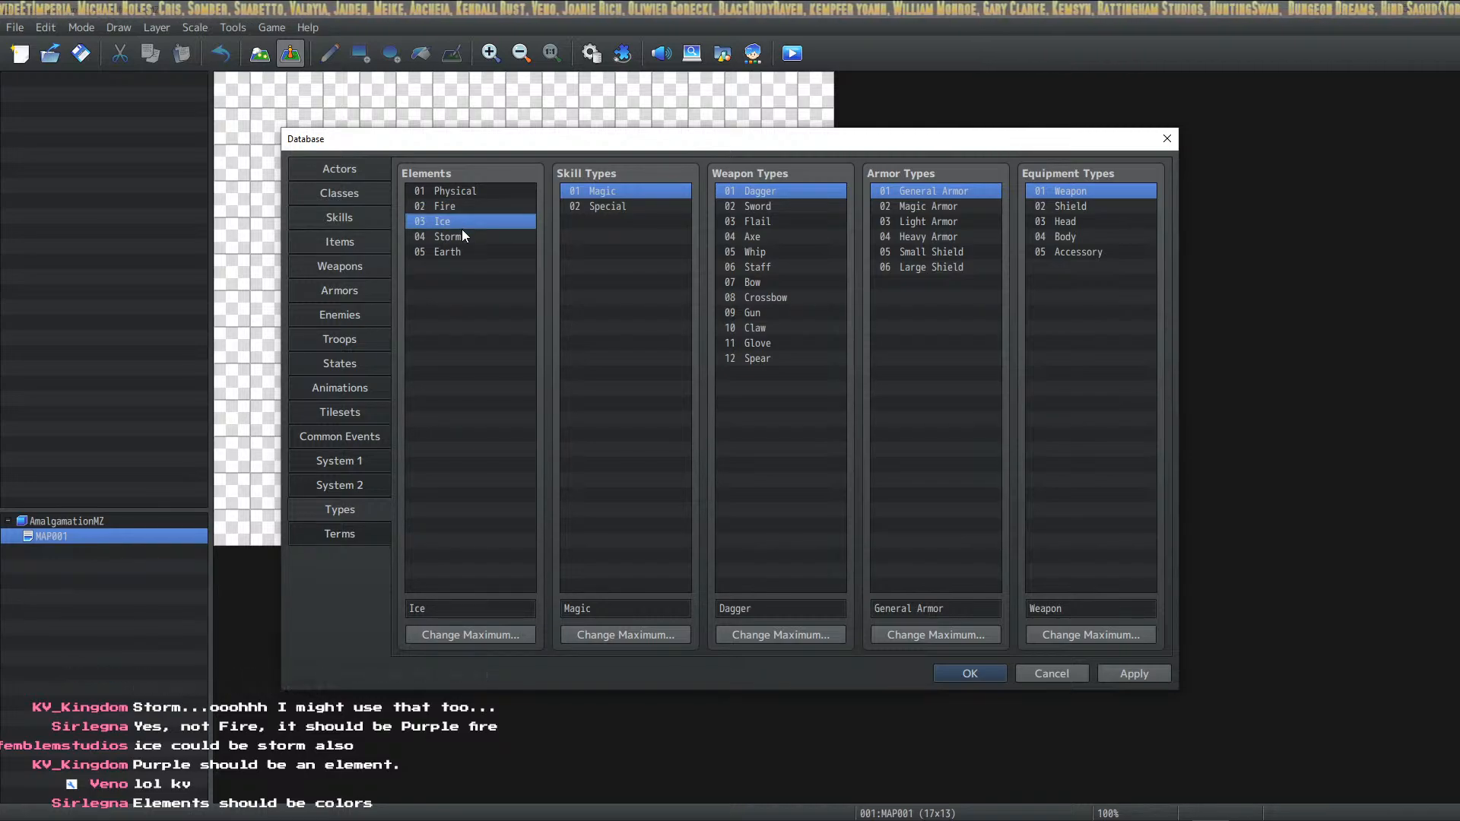
pyautogui.click(468, 238)
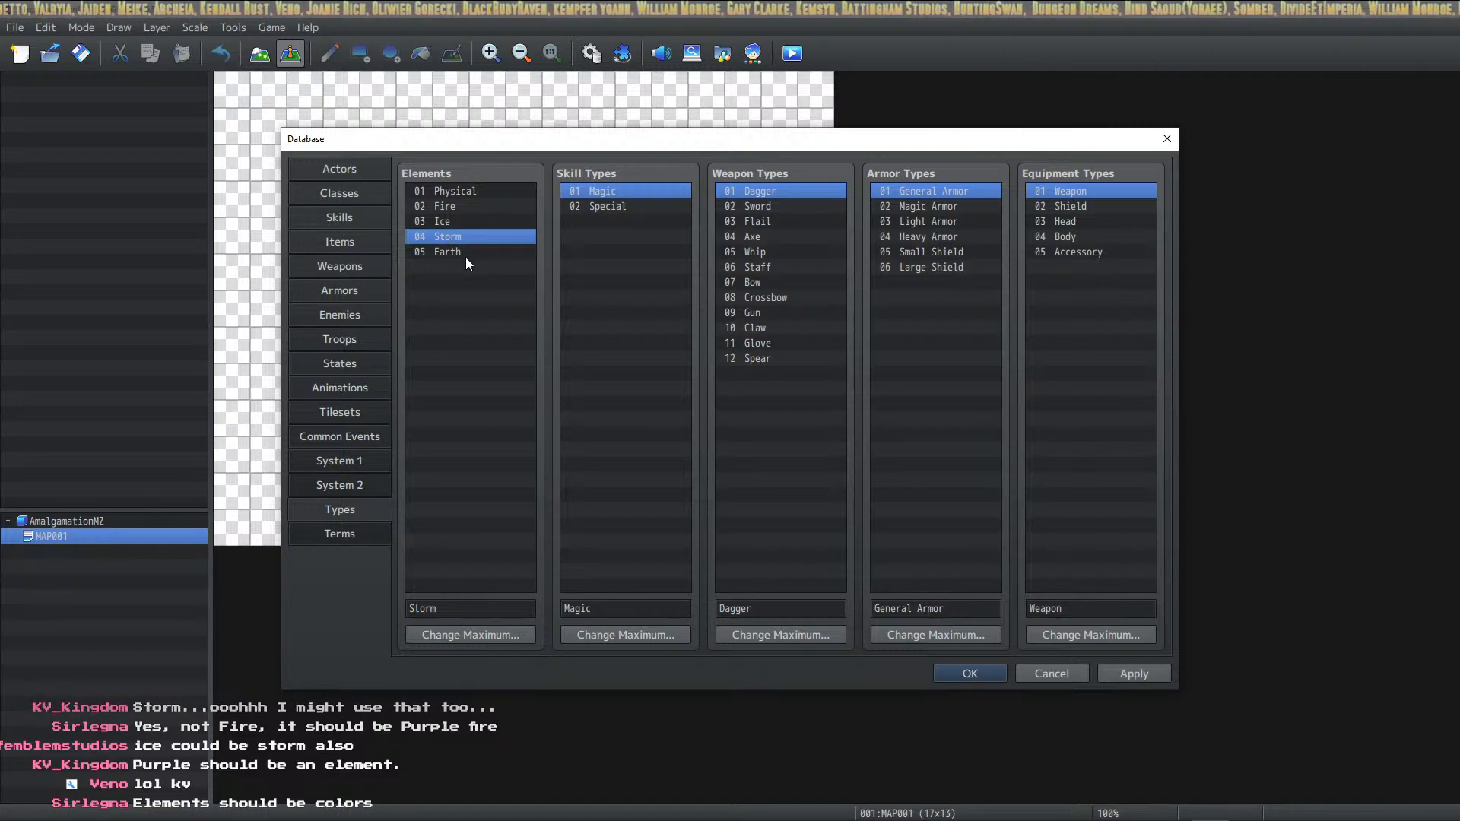
pyautogui.click(465, 254)
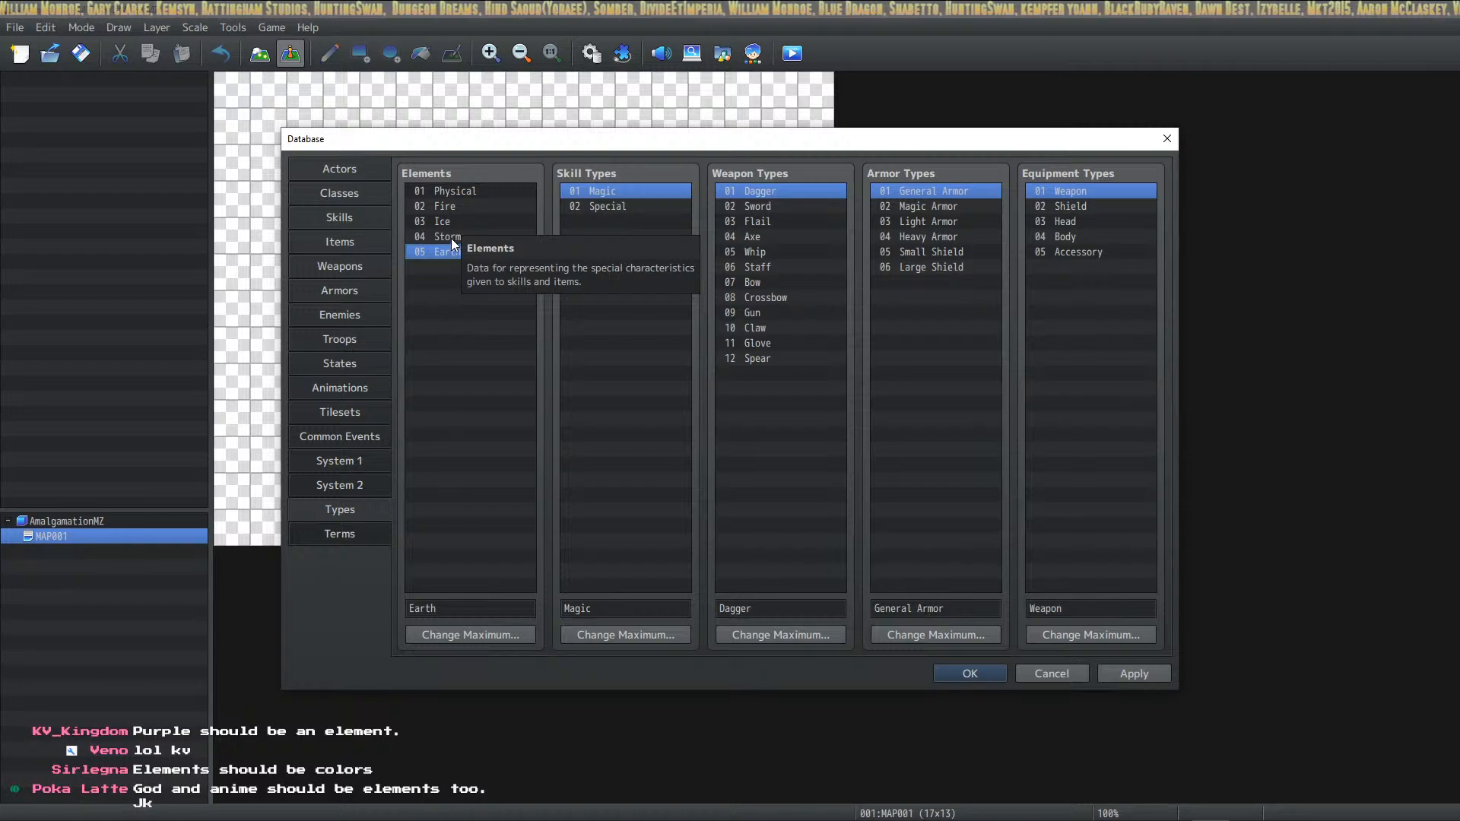
pyautogui.click(450, 239)
pyautogui.click(451, 209)
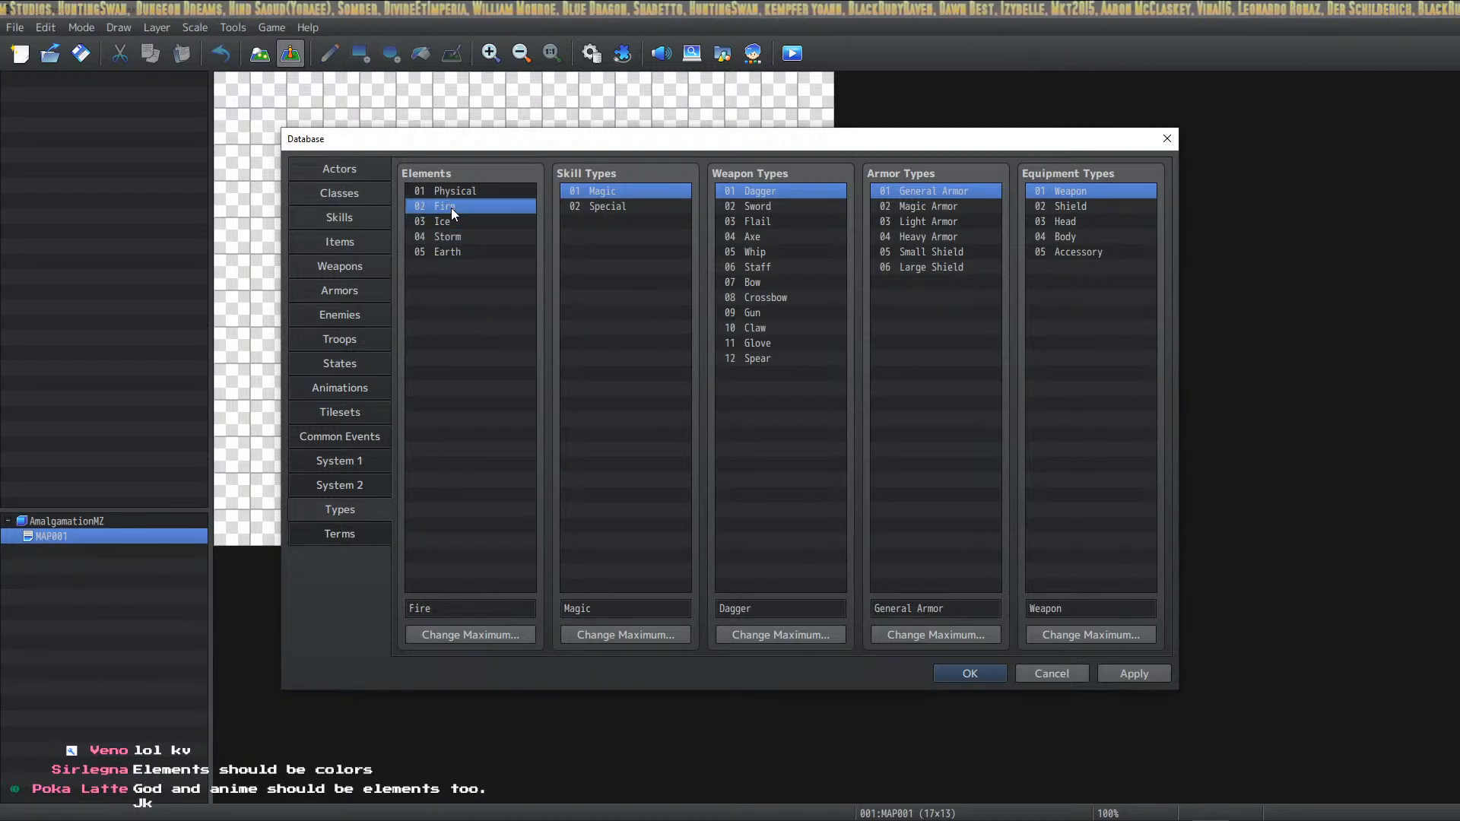
pyautogui.click(467, 222)
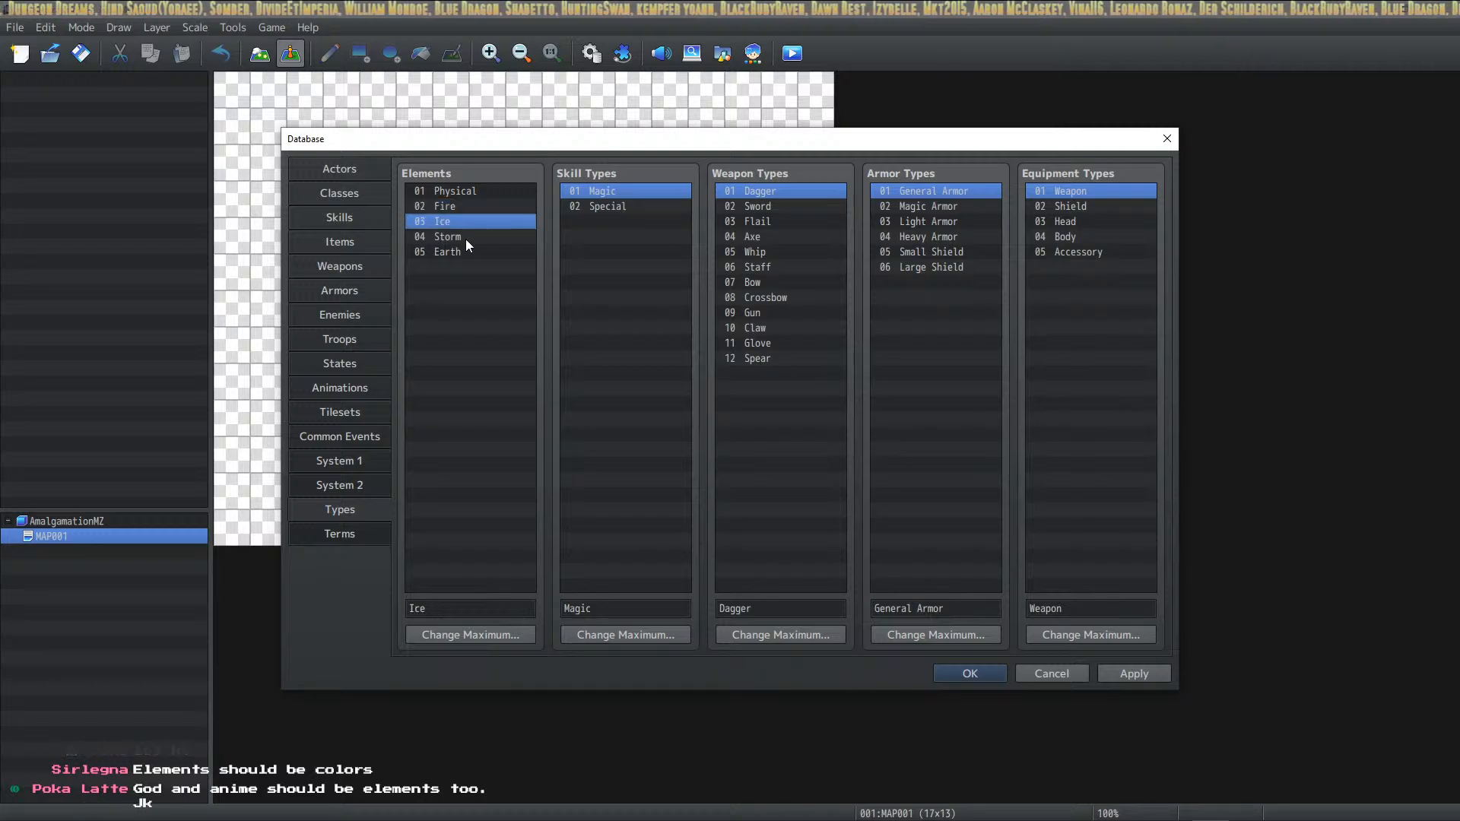
pyautogui.click(465, 238)
pyautogui.click(468, 224)
pyautogui.click(467, 236)
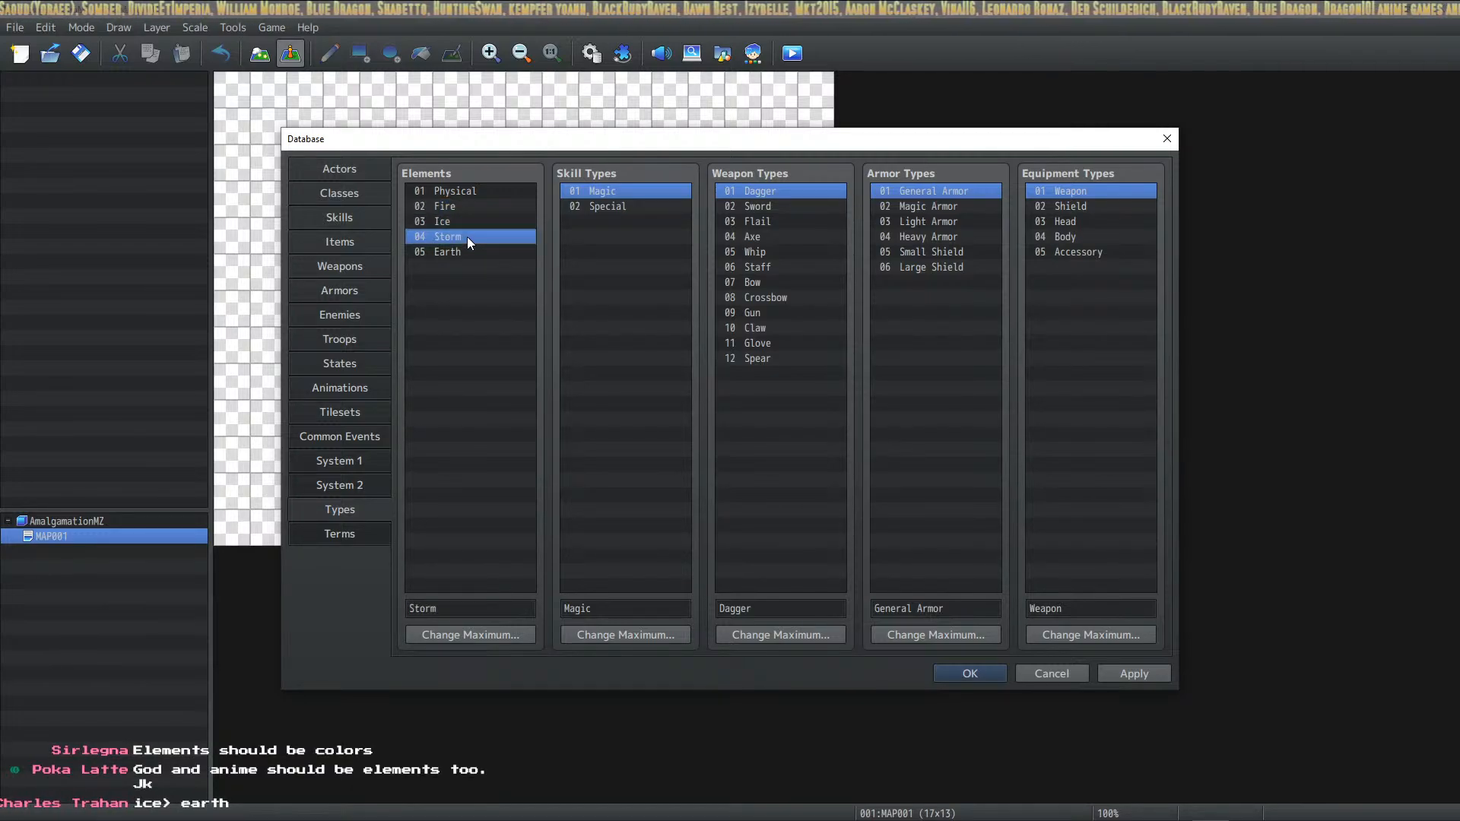
pyautogui.click(467, 225)
pyautogui.click(466, 233)
pyautogui.click(467, 225)
pyautogui.click(466, 235)
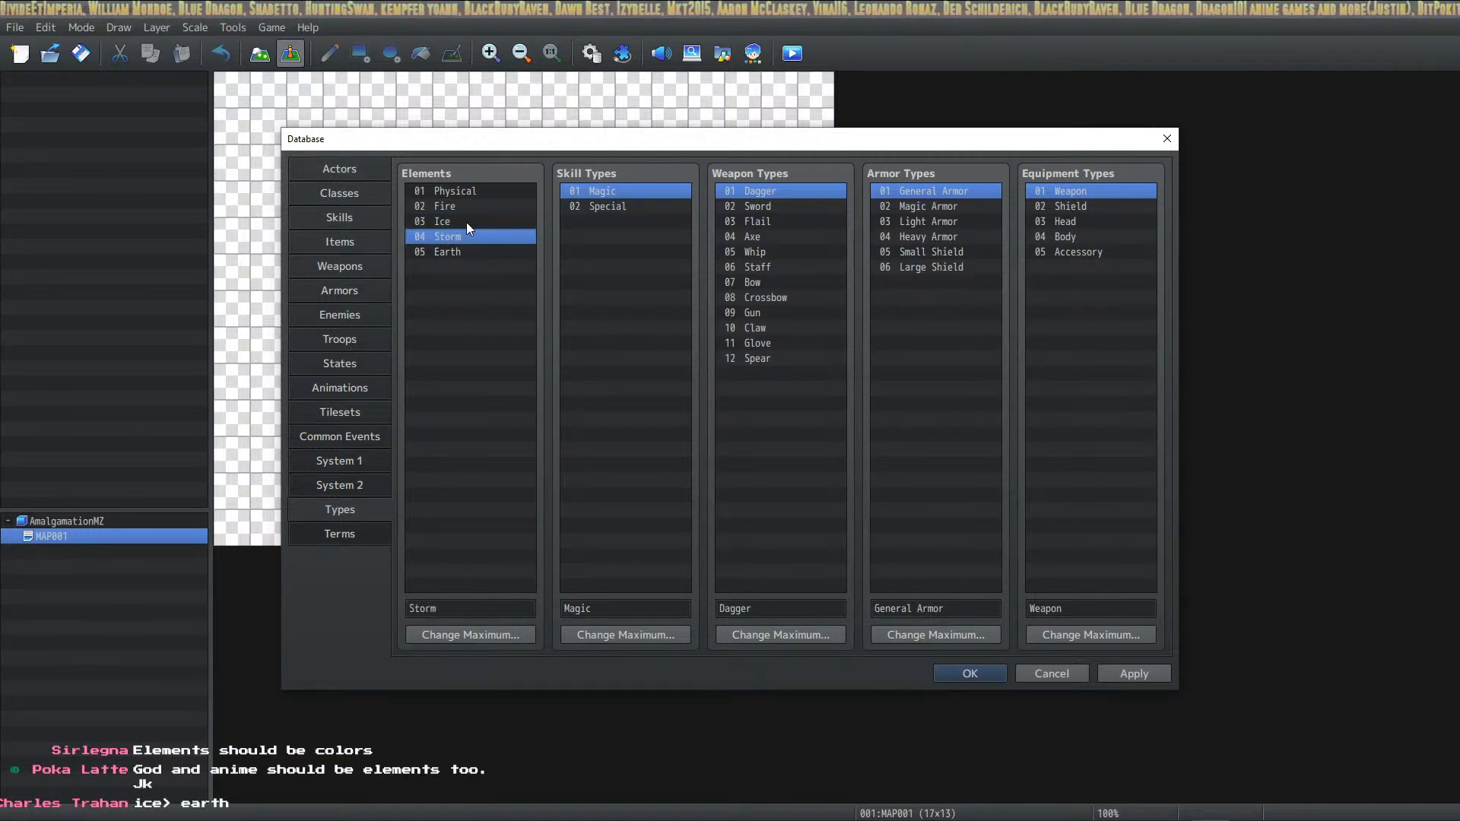
pyautogui.click(466, 224)
pyautogui.click(462, 237)
pyautogui.click(465, 223)
pyautogui.click(464, 233)
pyautogui.click(464, 222)
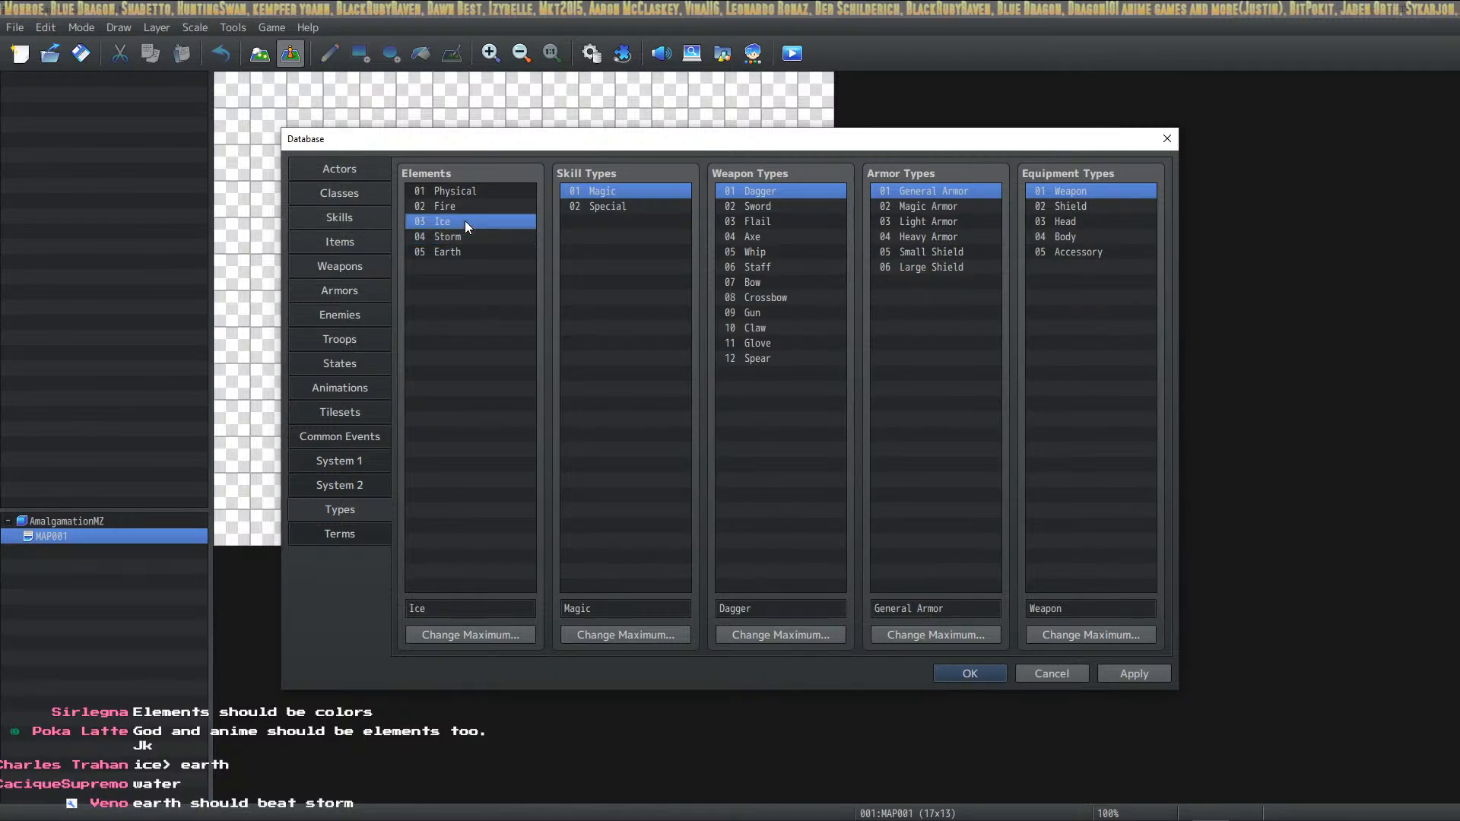
pyautogui.click(465, 210)
pyautogui.click(464, 221)
pyautogui.click(468, 207)
pyautogui.click(467, 219)
pyautogui.click(468, 205)
pyautogui.click(461, 232)
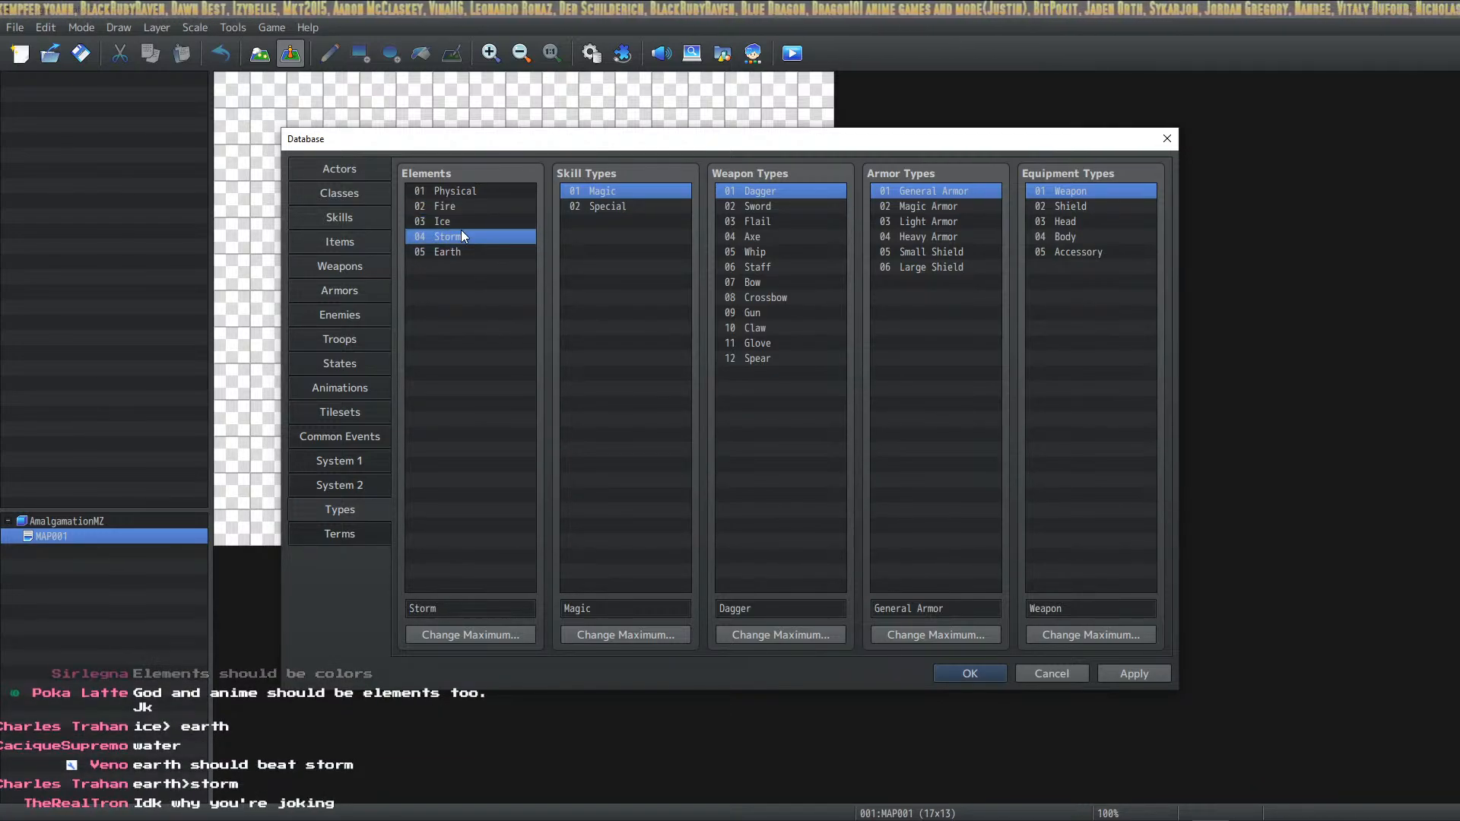
# Rename the Ice element as Storm
pyautogui.click(470, 222)
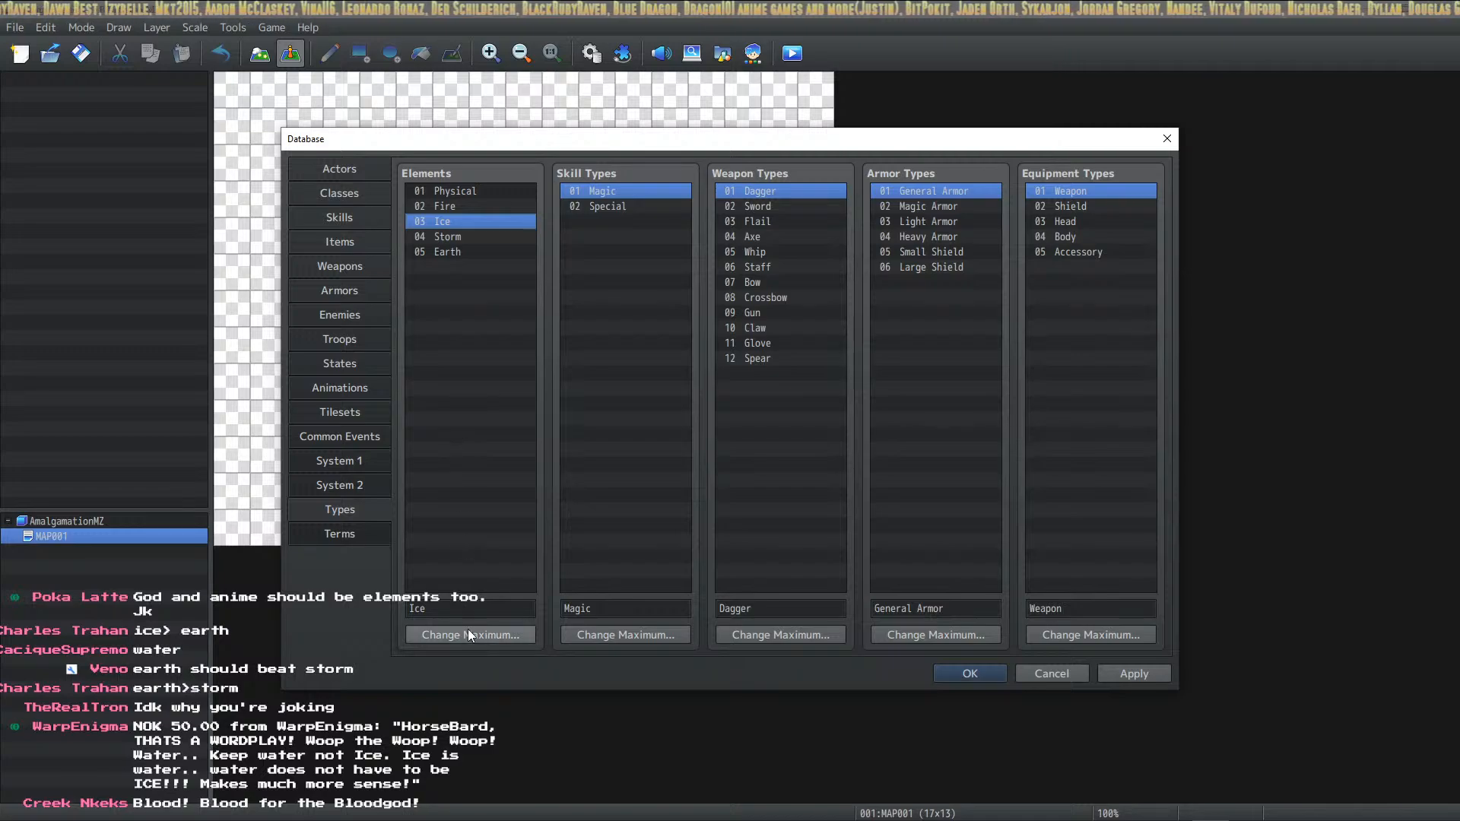
pyautogui.doubleClick(484, 608)
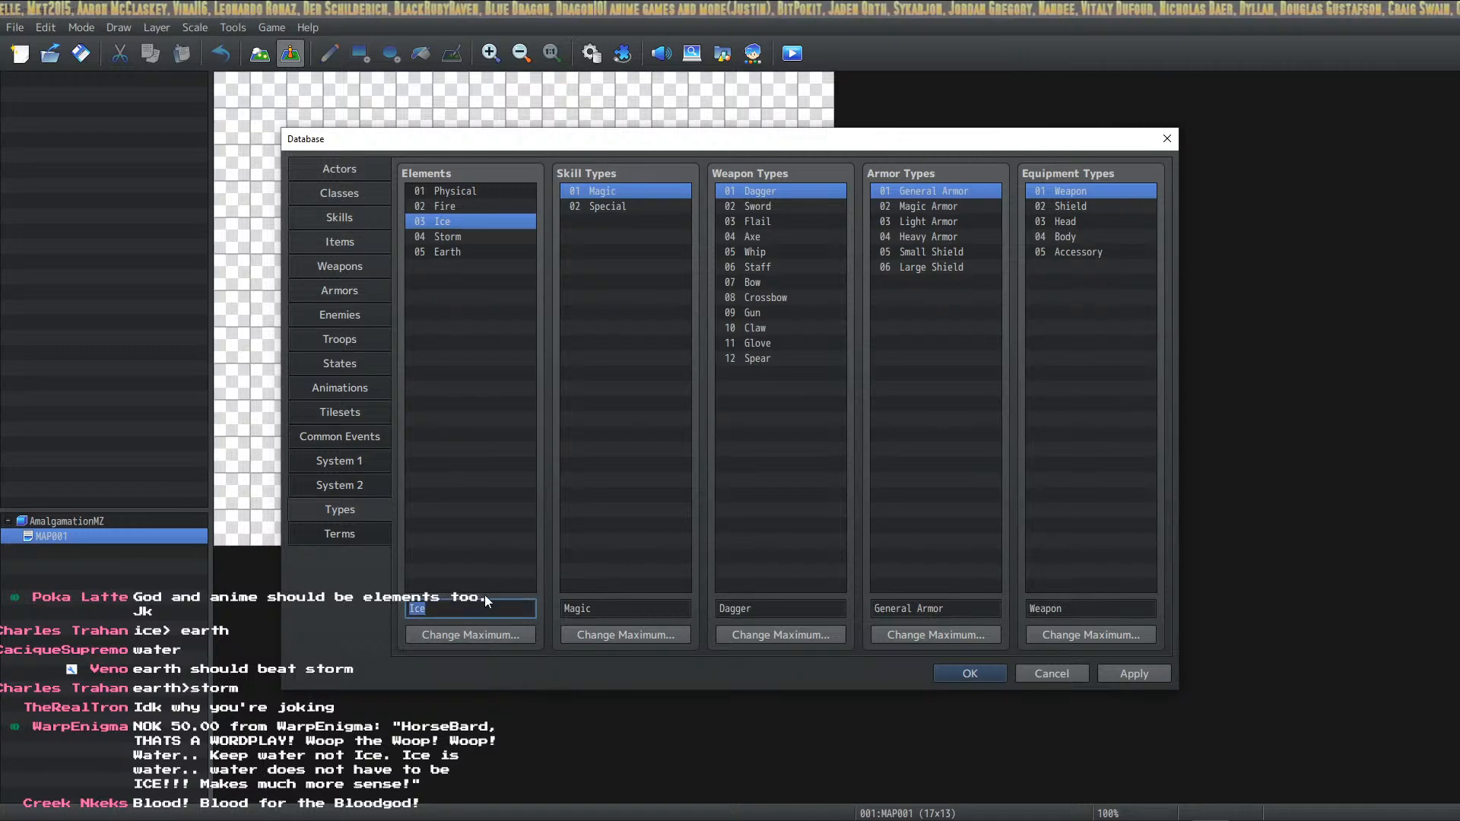
pyautogui.write('Storm')
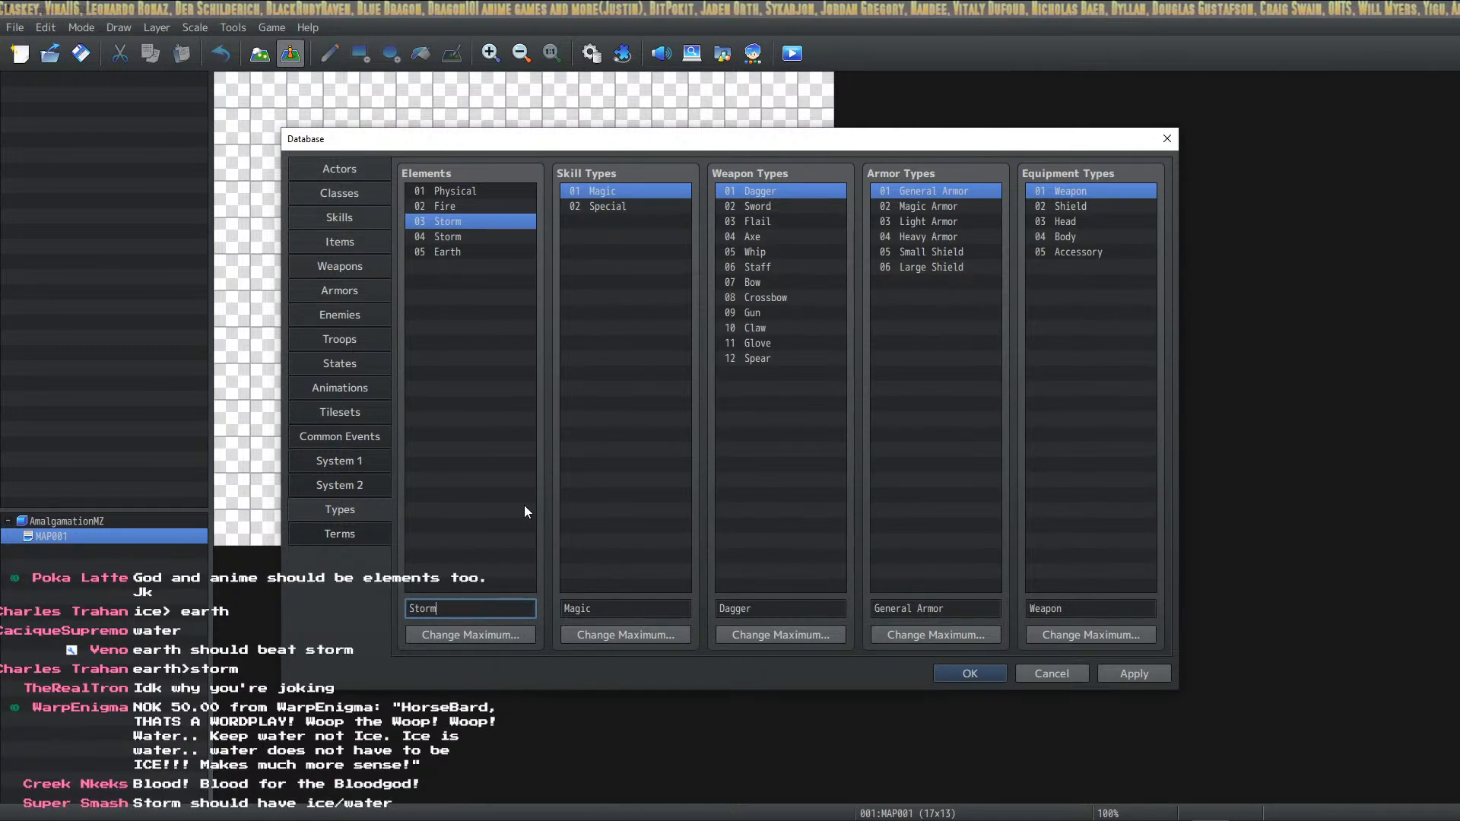
# Rename the fourth element, the duplicate Storm entry, as Earth
pyautogui.click(457, 237)
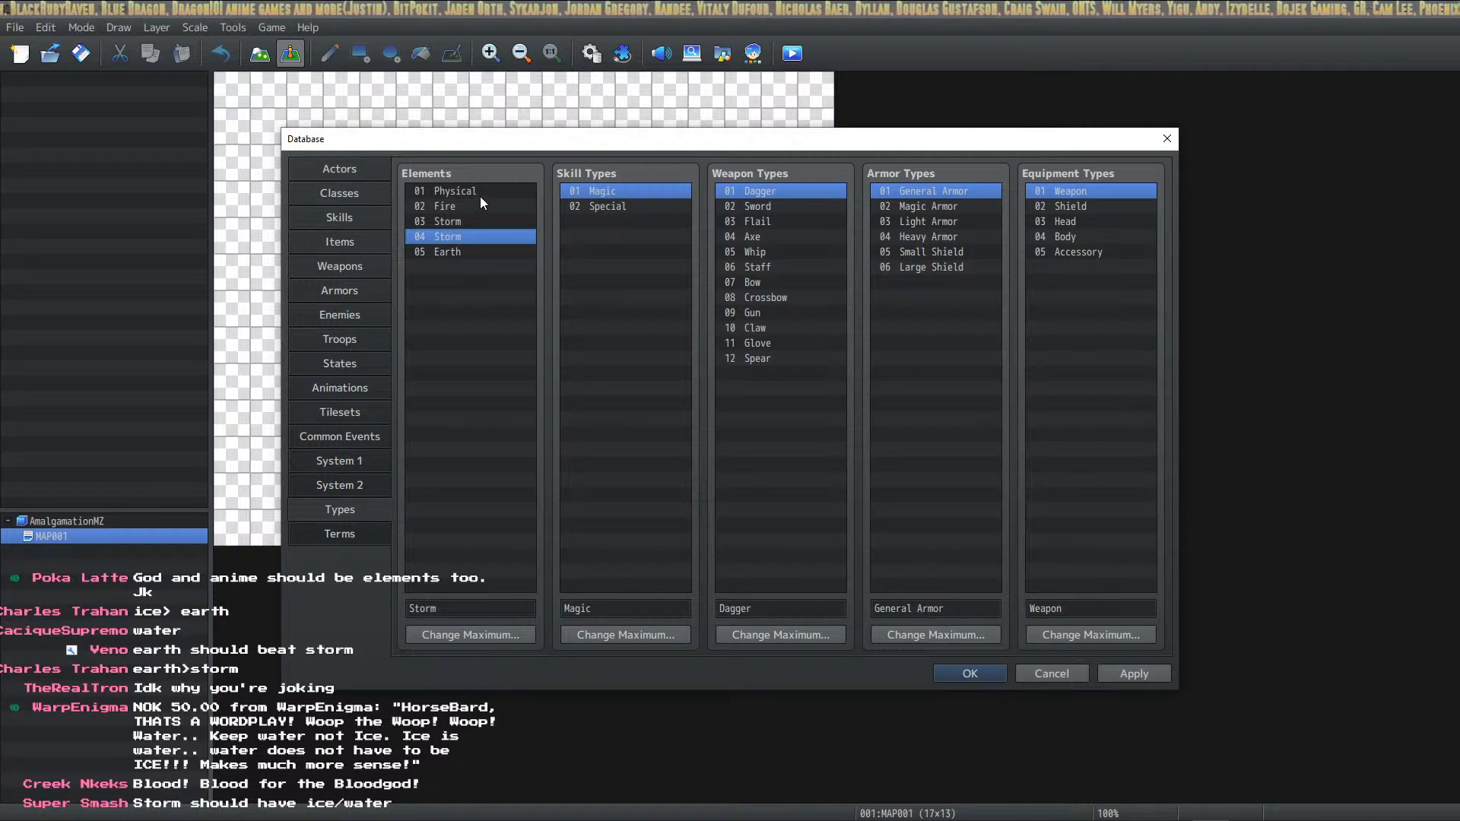
pyautogui.click(472, 208)
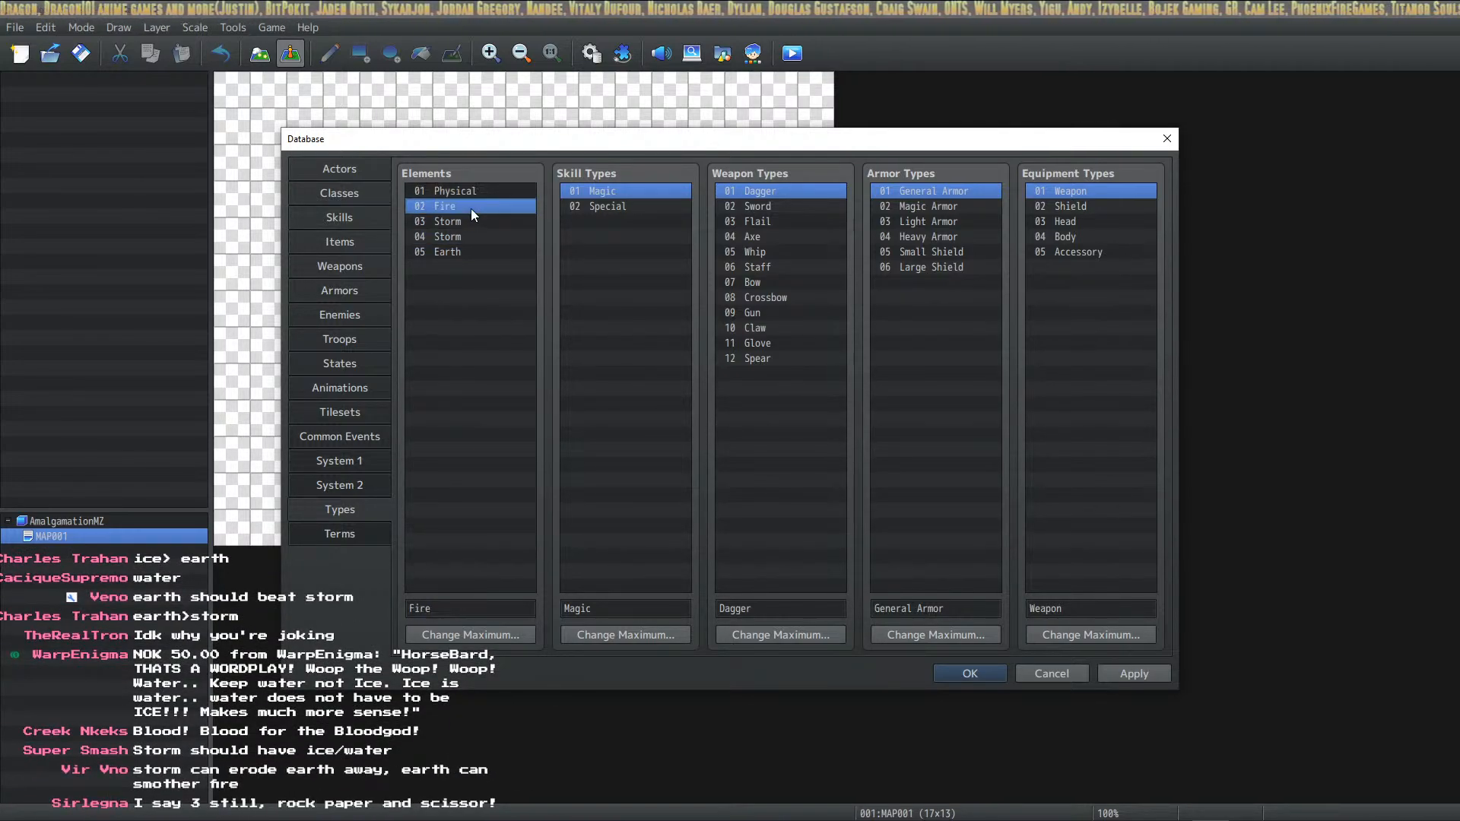
pyautogui.click(472, 221)
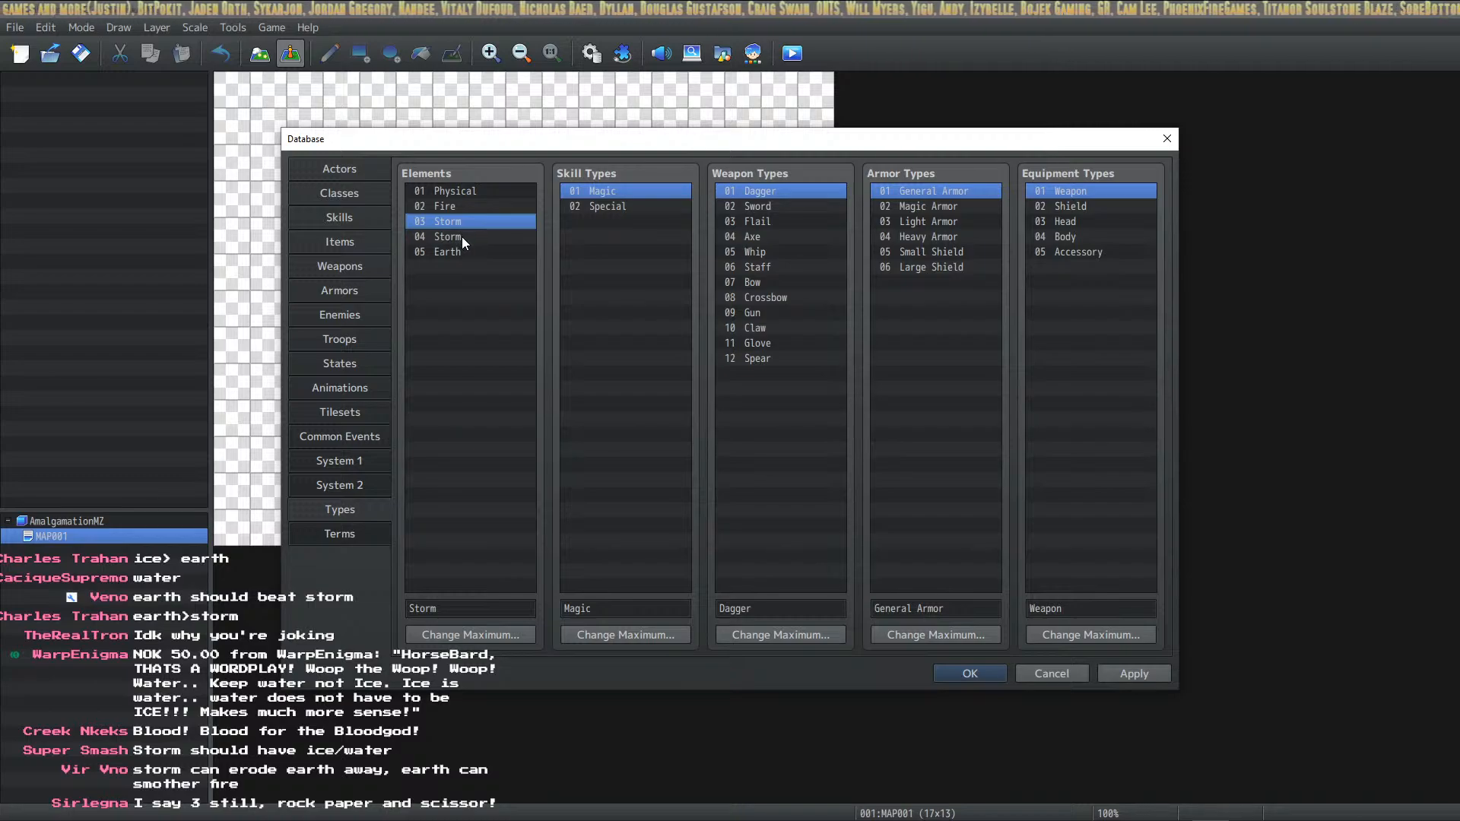
pyautogui.click(468, 238)
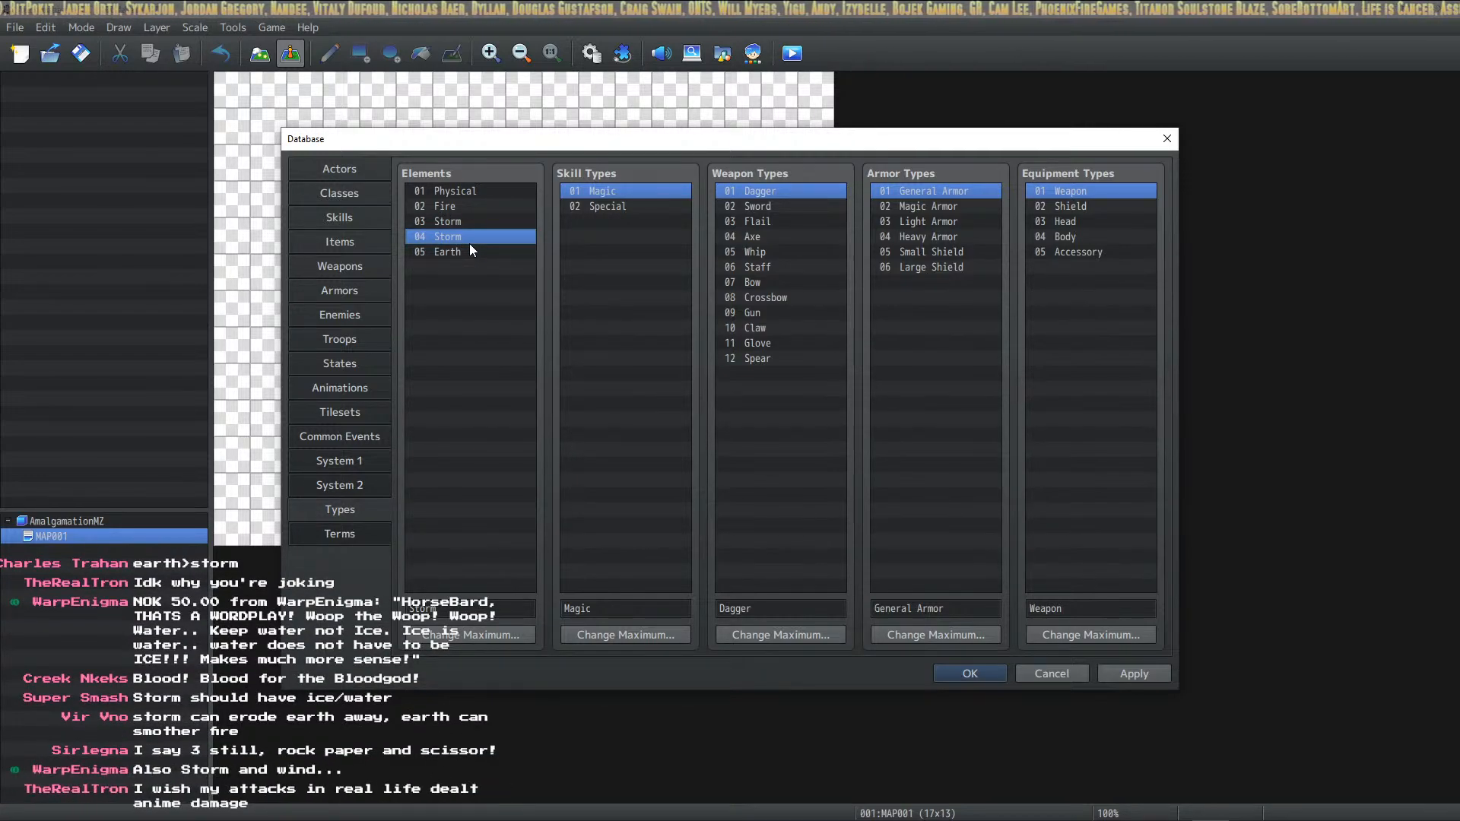
pyautogui.doubleClick(441, 609)
pyautogui.write('Earth')
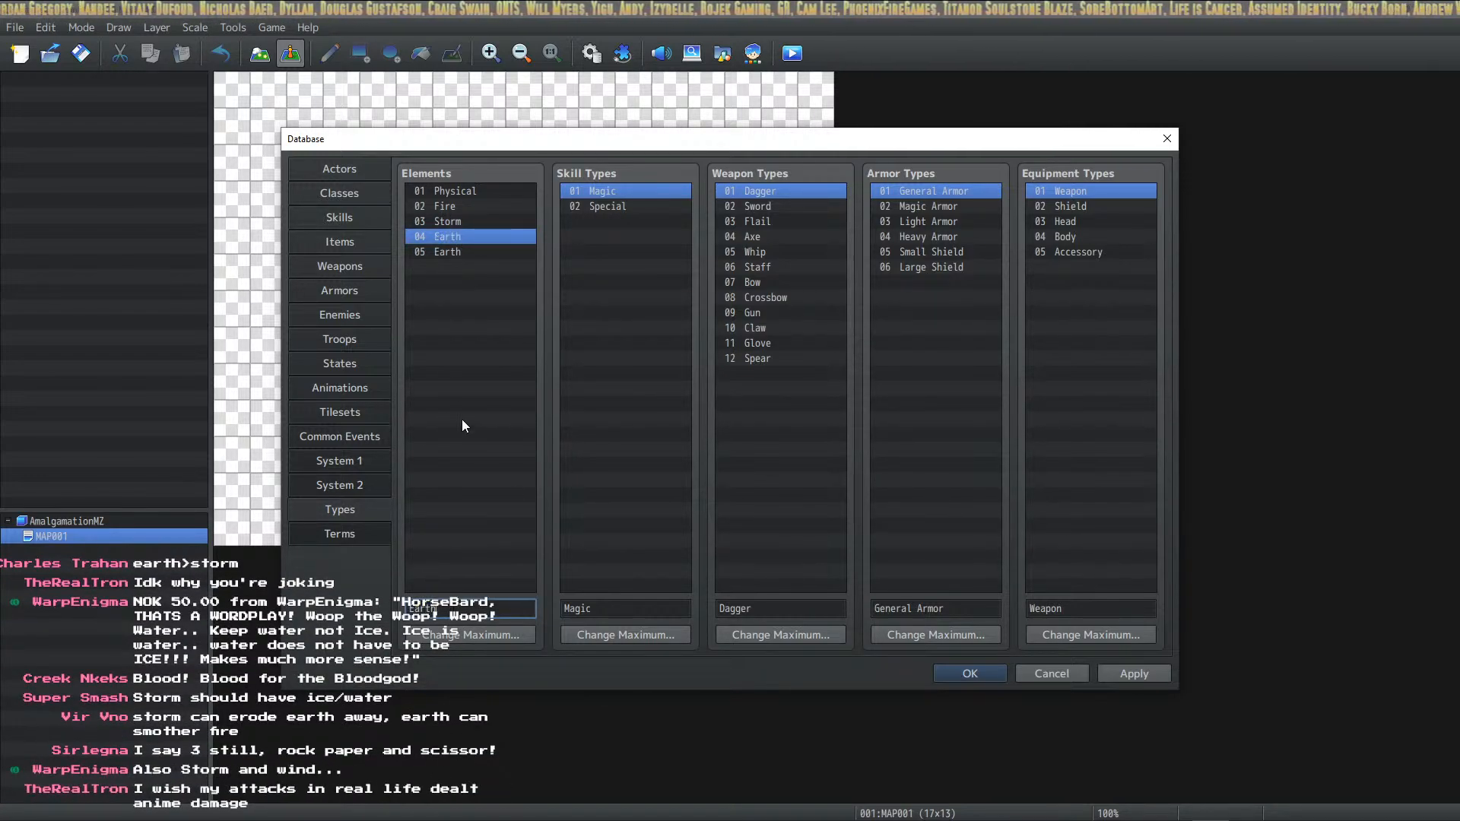
# Rename the fifth element as Soul and apply the database changes
pyautogui.click(457, 252)
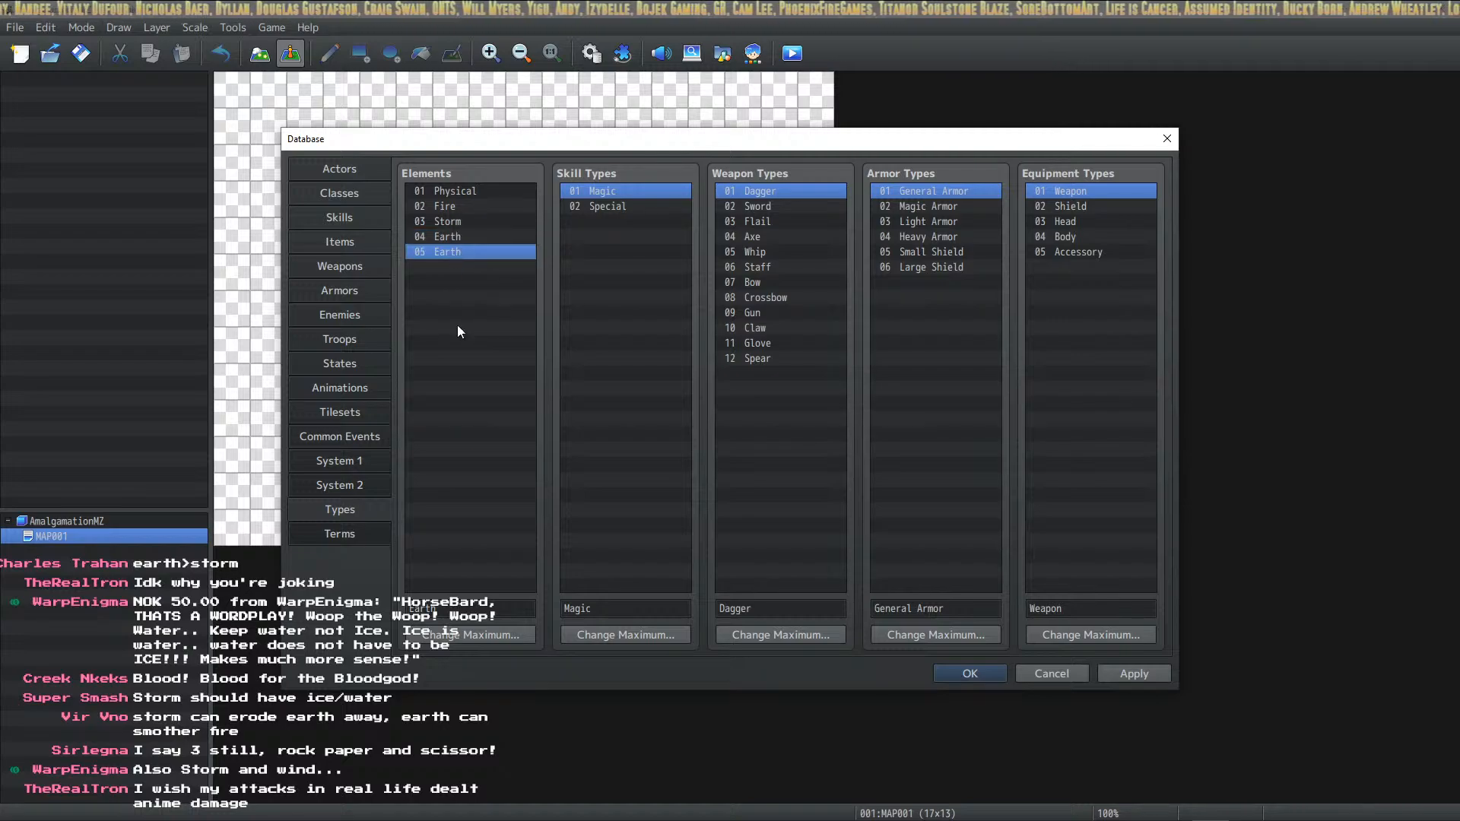
pyautogui.press('Tab')
pyautogui.write('5oul')
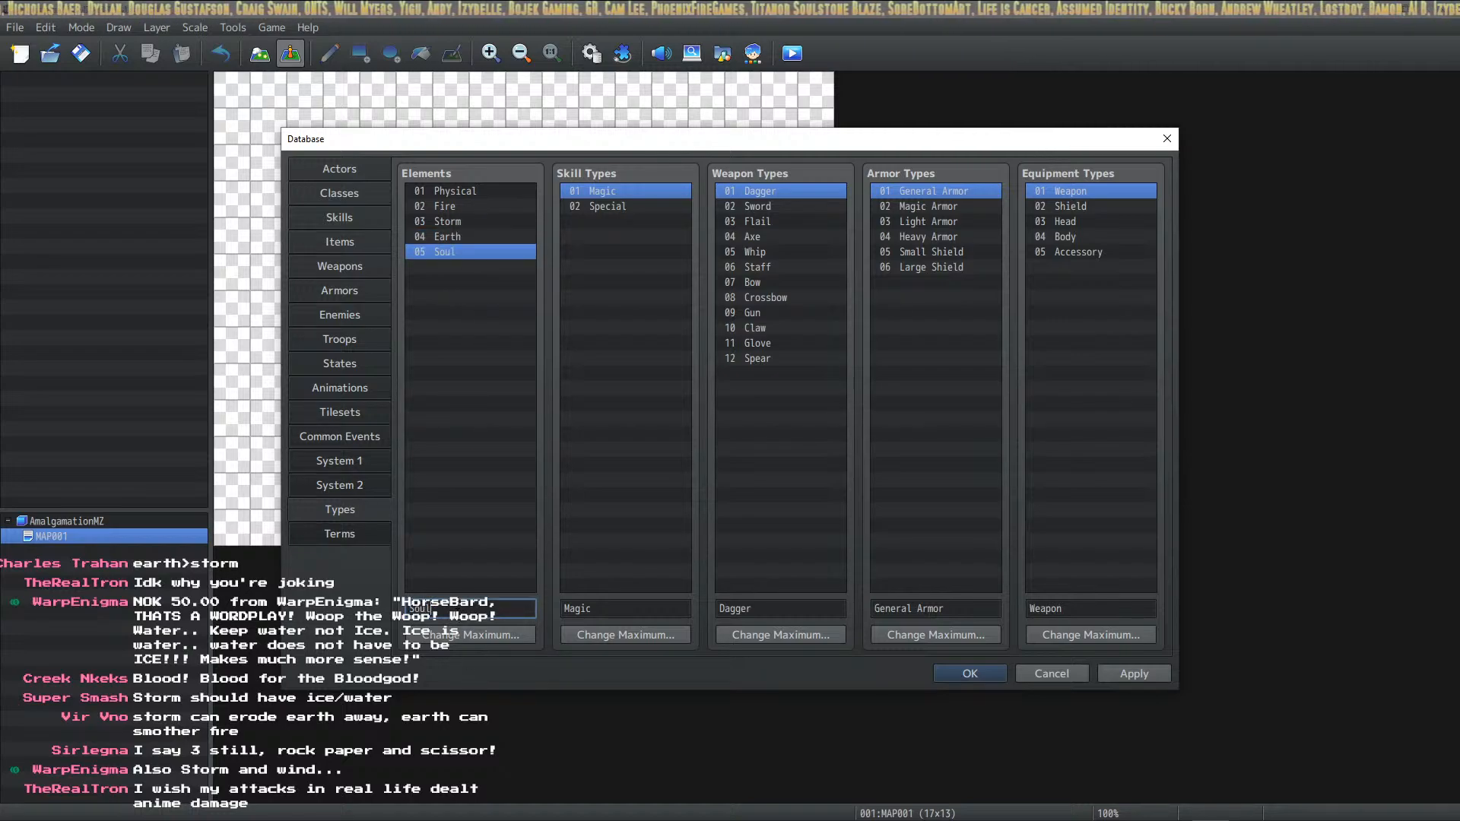
pyautogui.click(1136, 681)
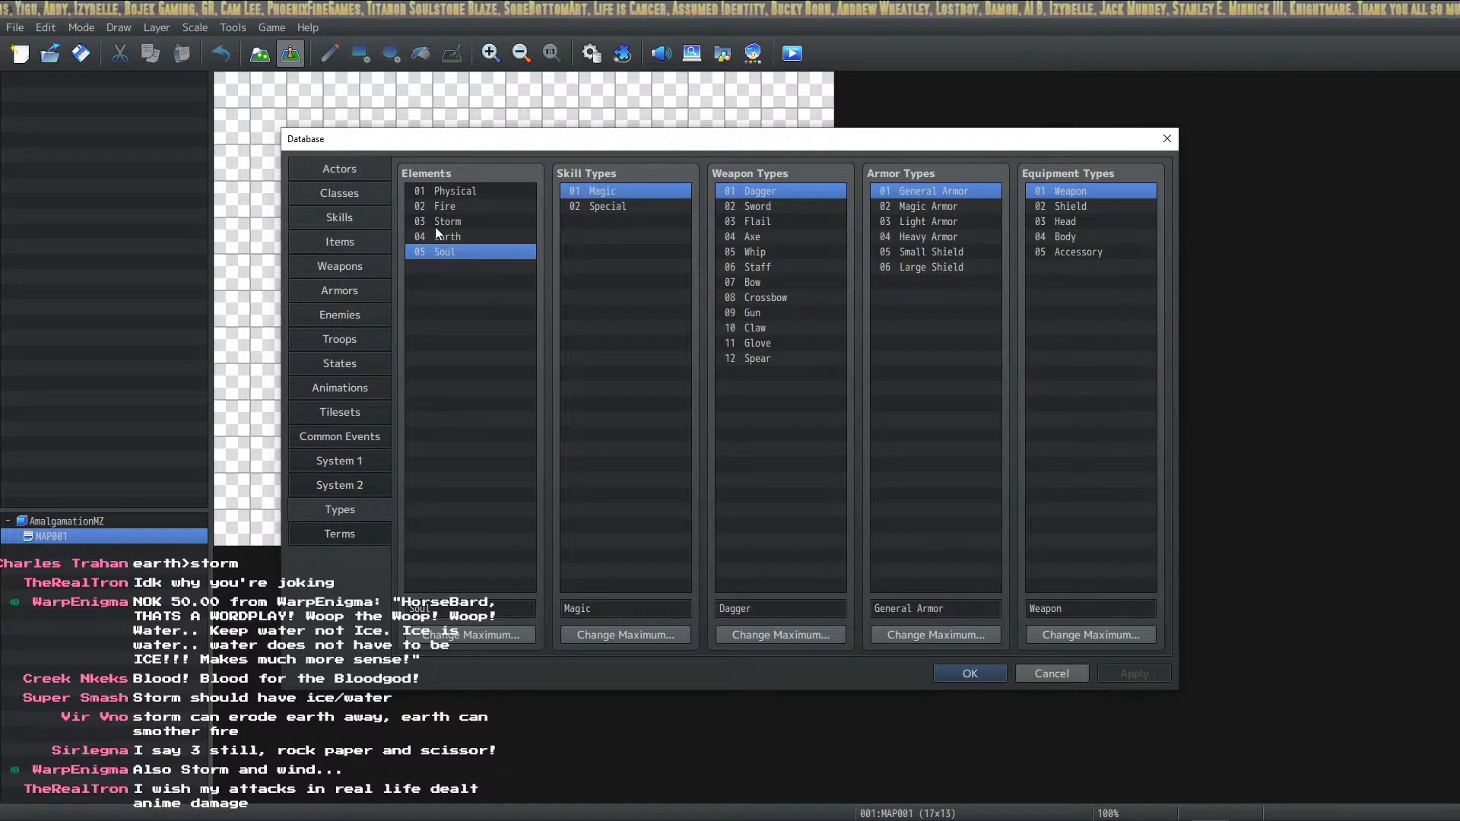
# Review the Physical, Fire, Storm and Earth entries in the revised element list
pyautogui.click(461, 207)
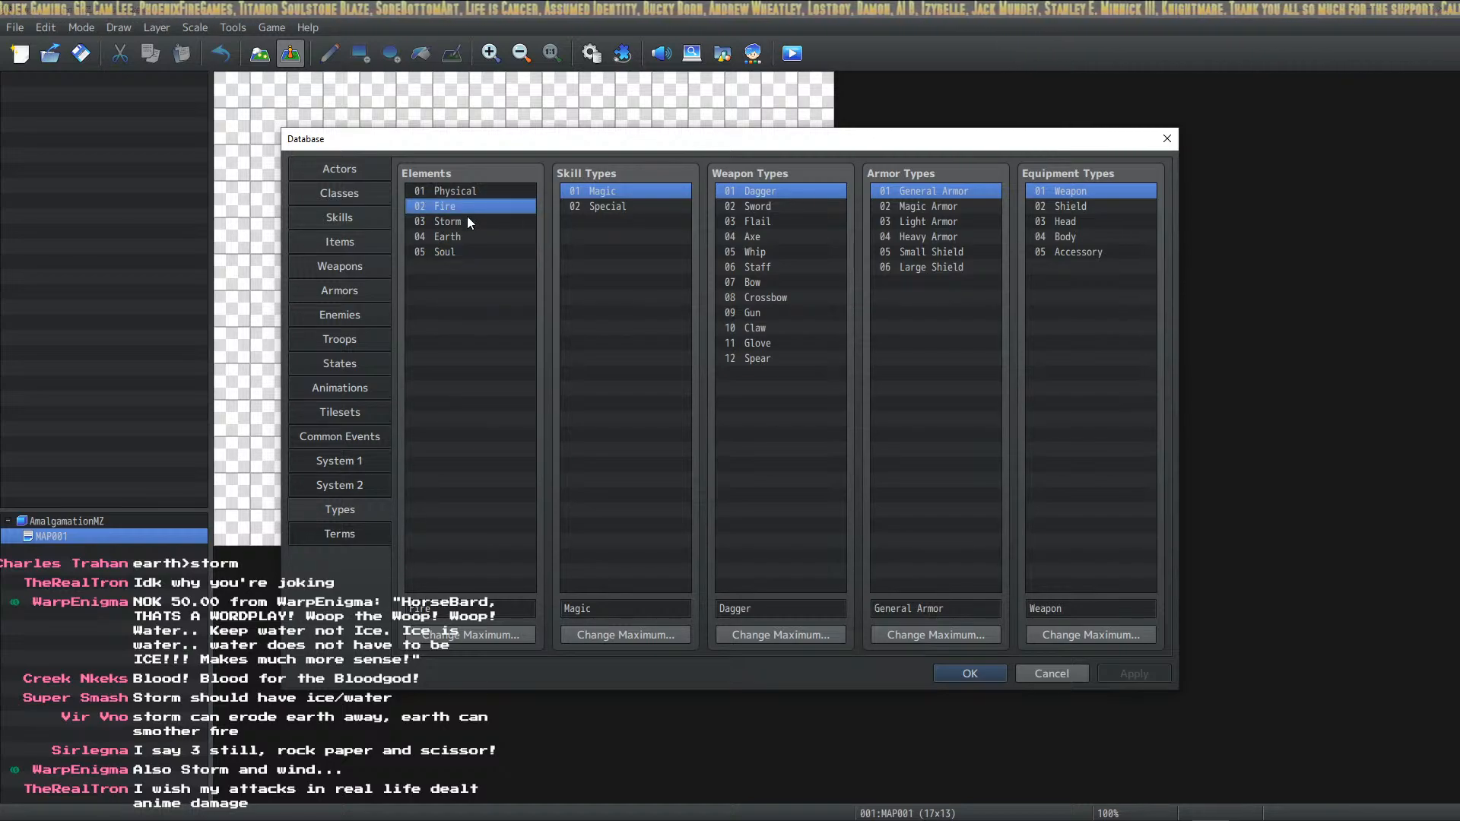
pyautogui.click(467, 223)
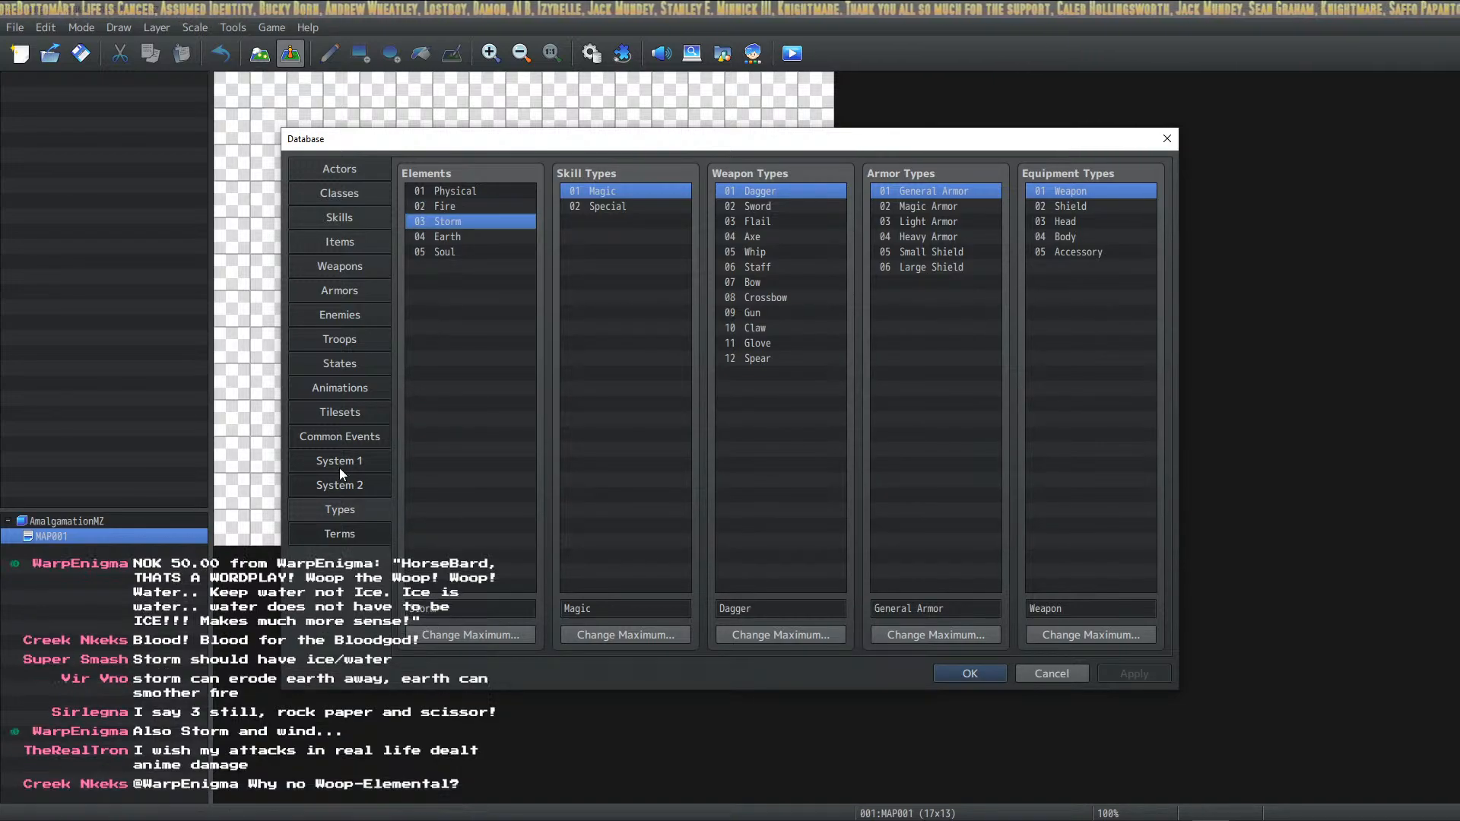
pyautogui.click(484, 195)
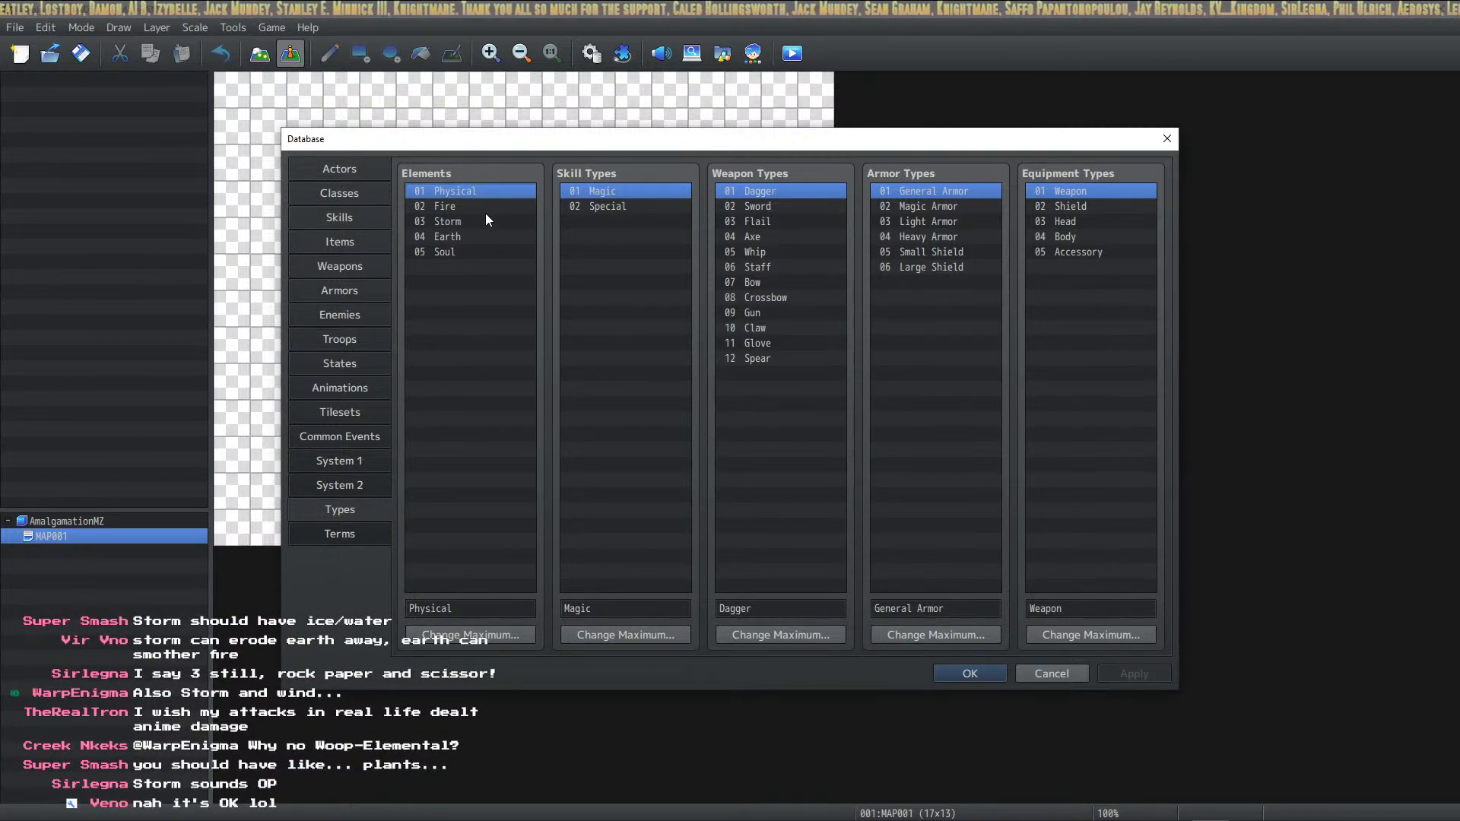
pyautogui.click(471, 237)
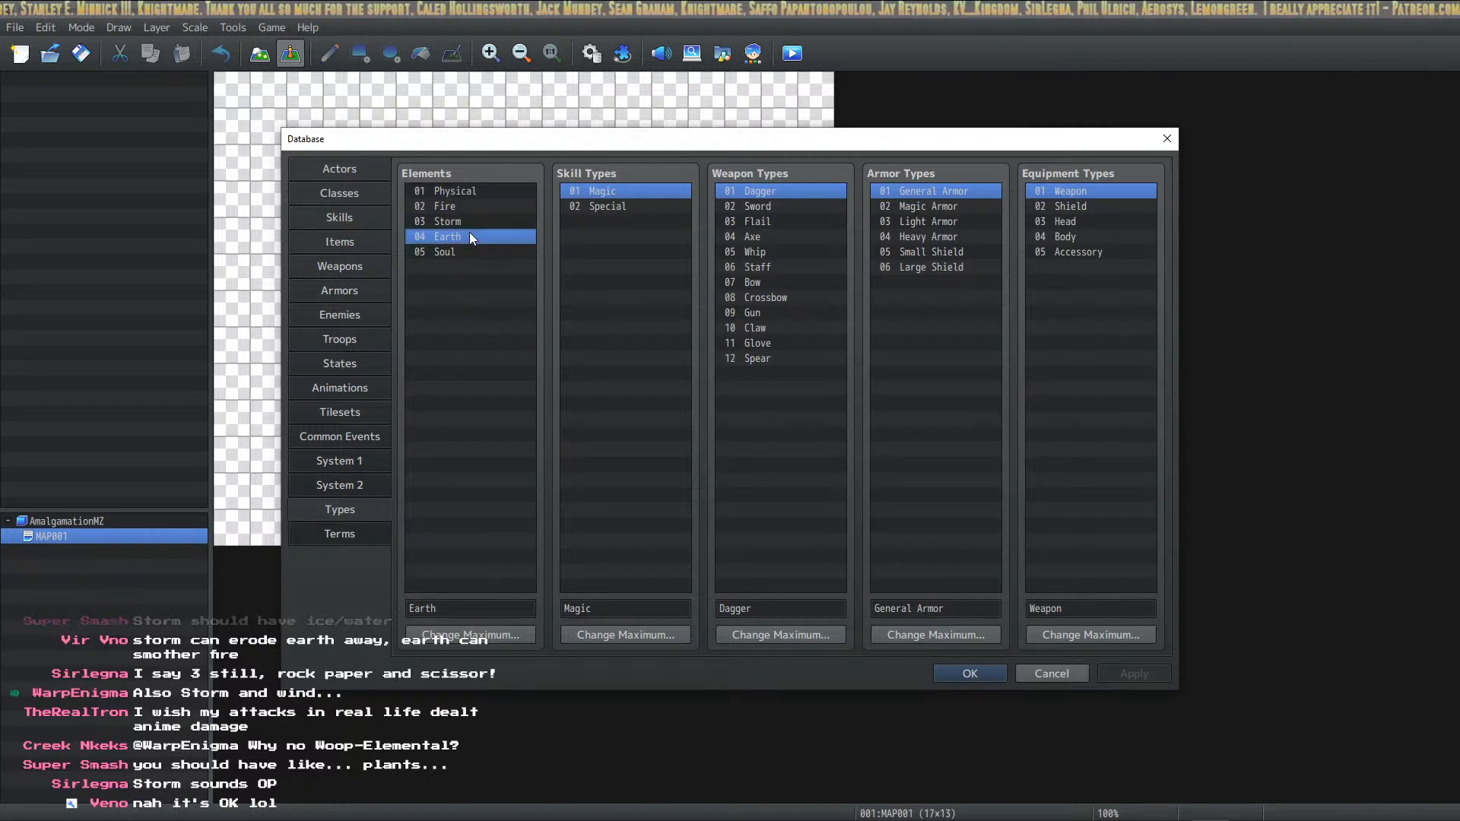
pyautogui.click(469, 222)
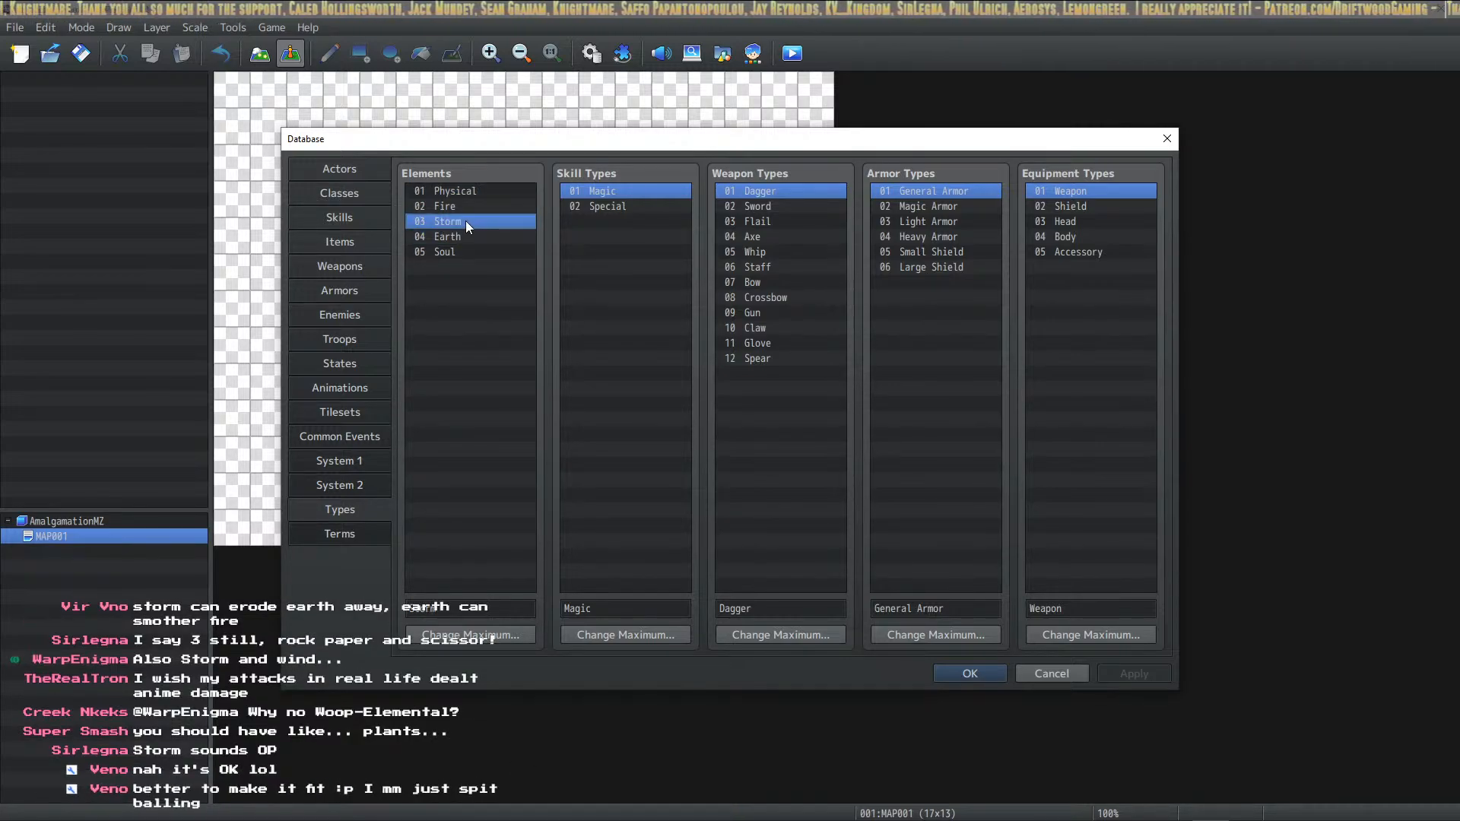
pyautogui.click(469, 209)
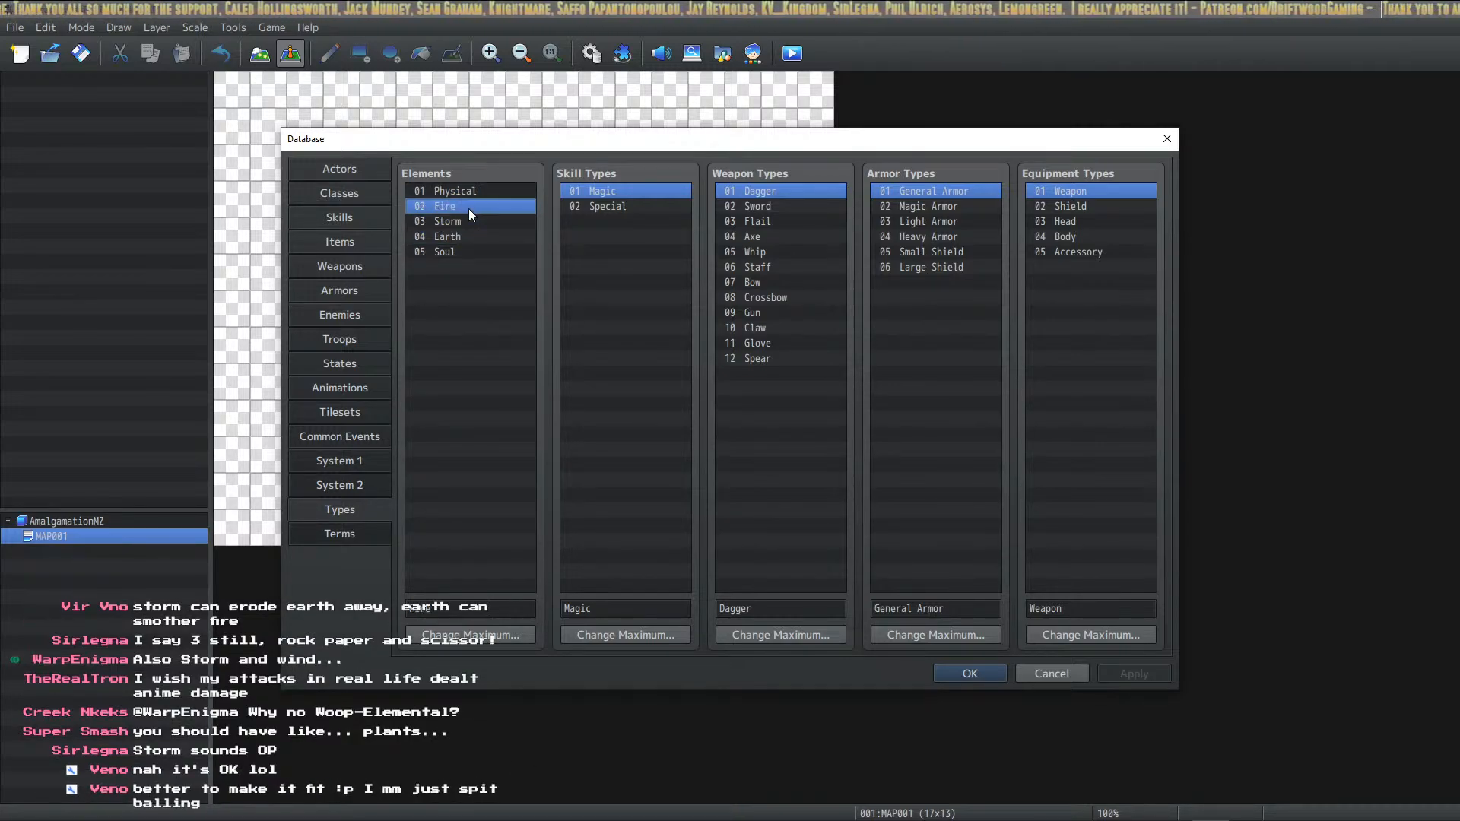
pyautogui.click(467, 252)
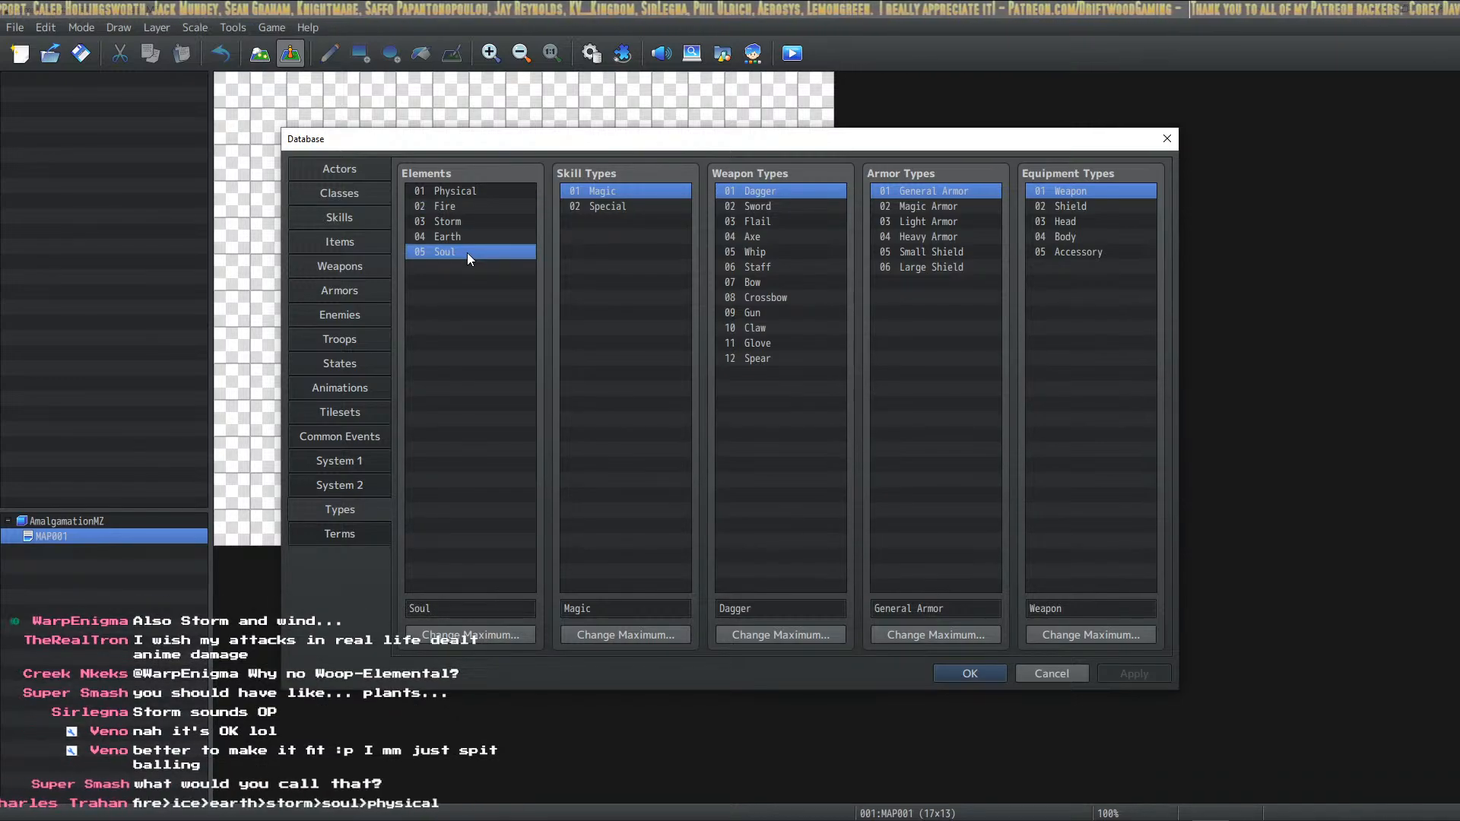
pyautogui.click(482, 193)
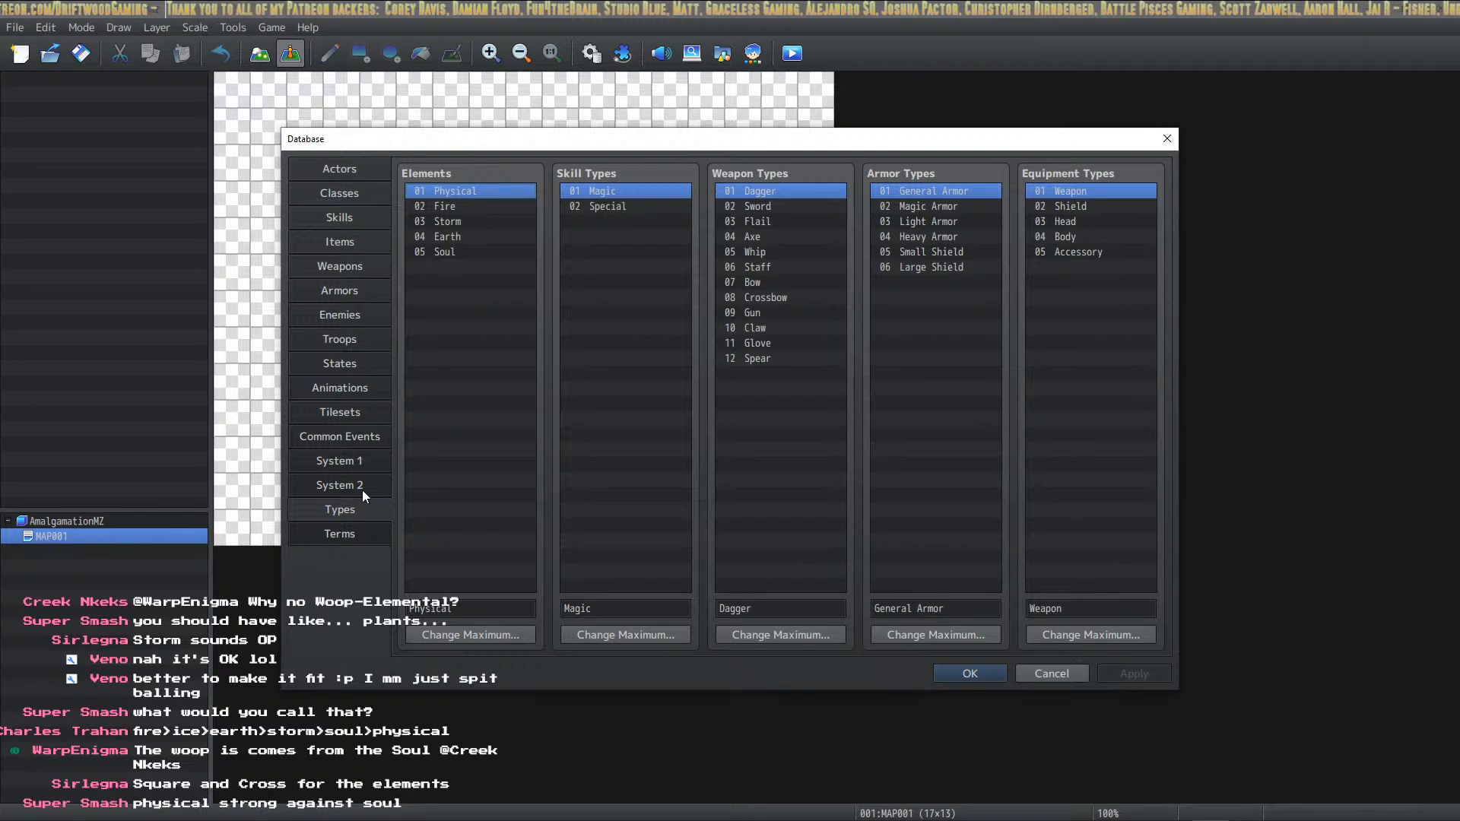
pyautogui.click(454, 208)
pyautogui.click(473, 225)
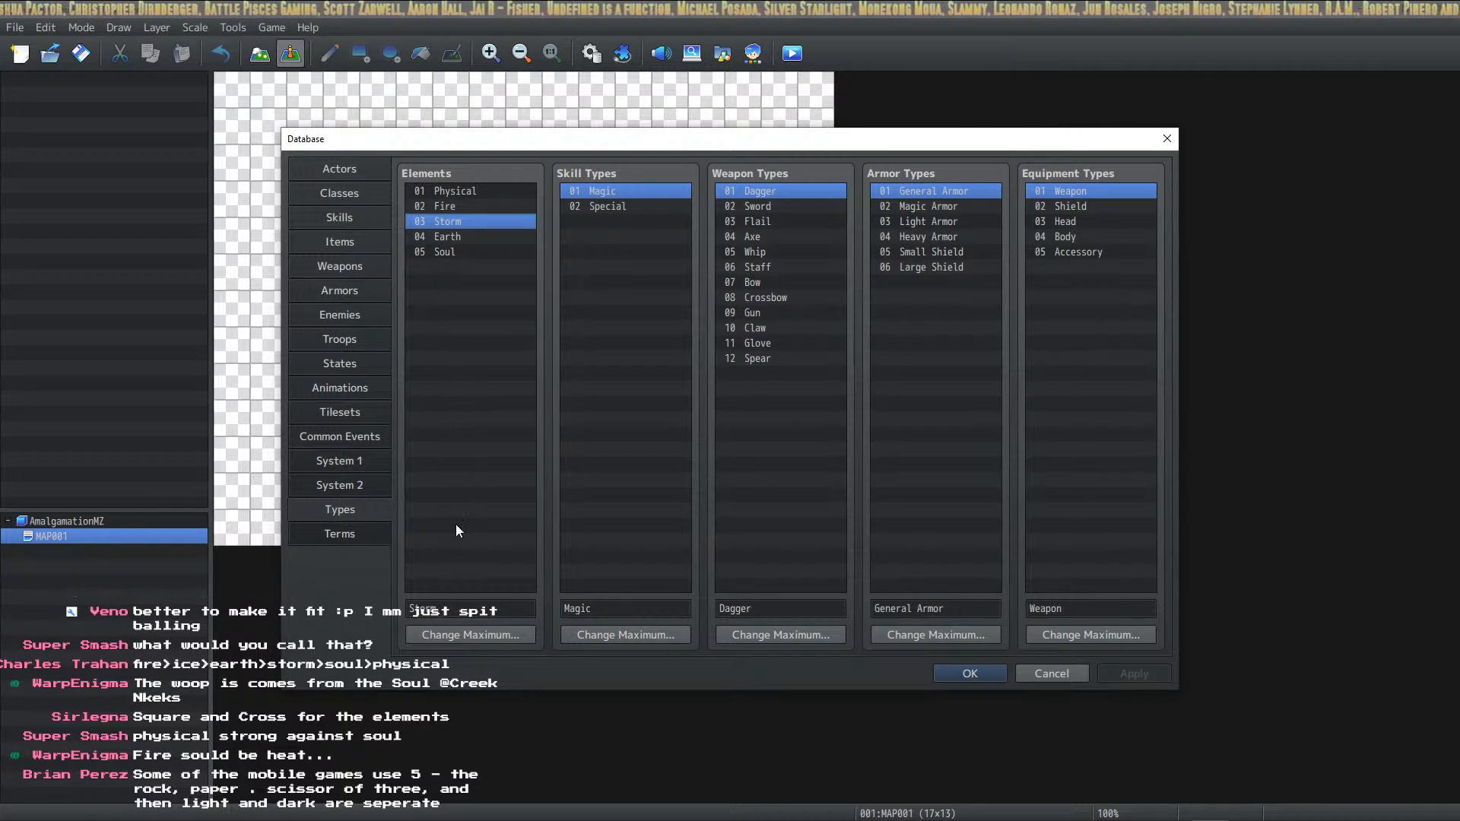
# Set the maximum number of elements to 6
pyautogui.click(478, 636)
pyautogui.write('6')
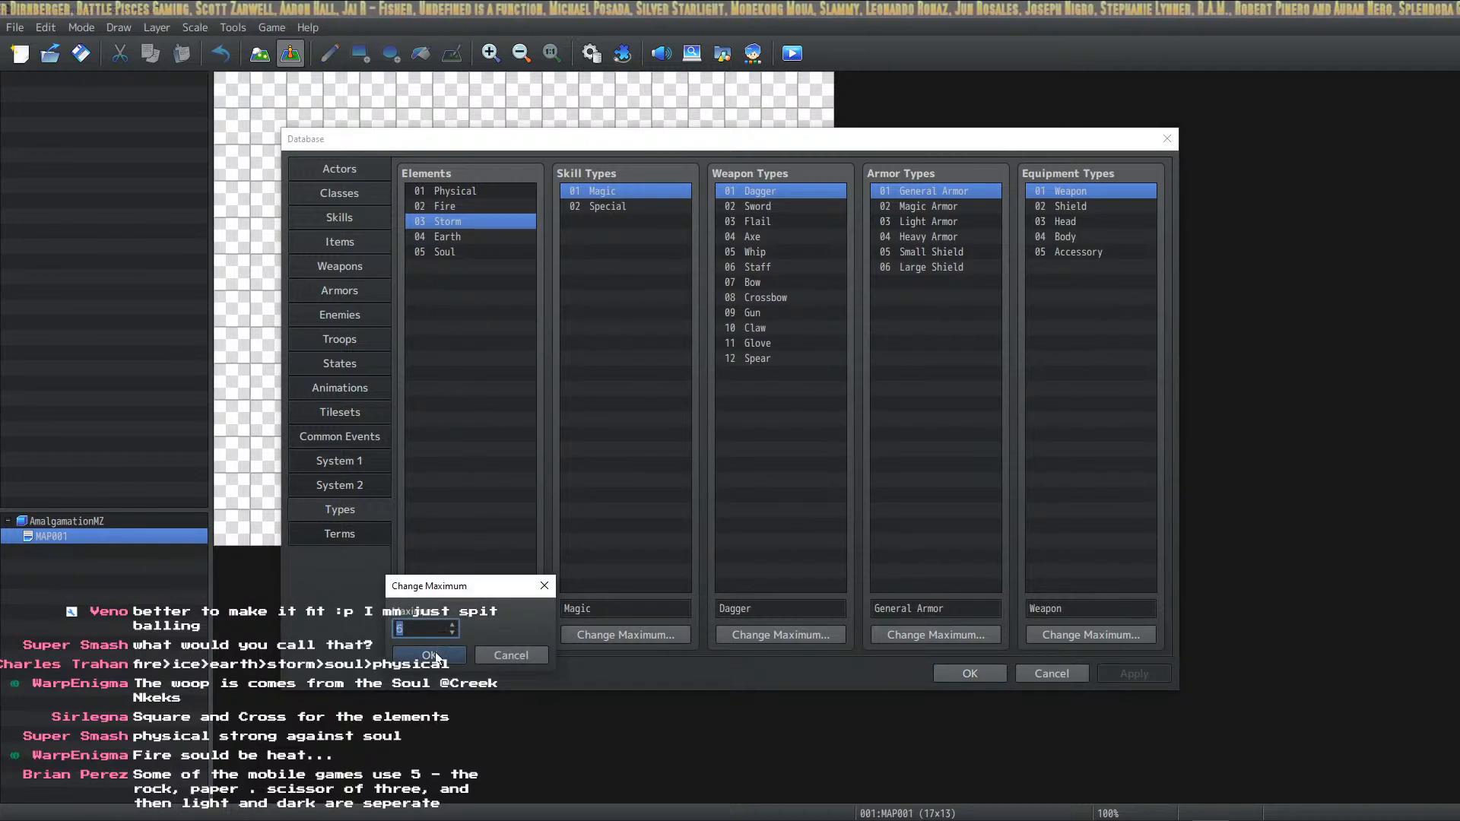
pyautogui.click(439, 658)
# Rename the third element as Ice and the fourth element as Storm
pyautogui.click(464, 221)
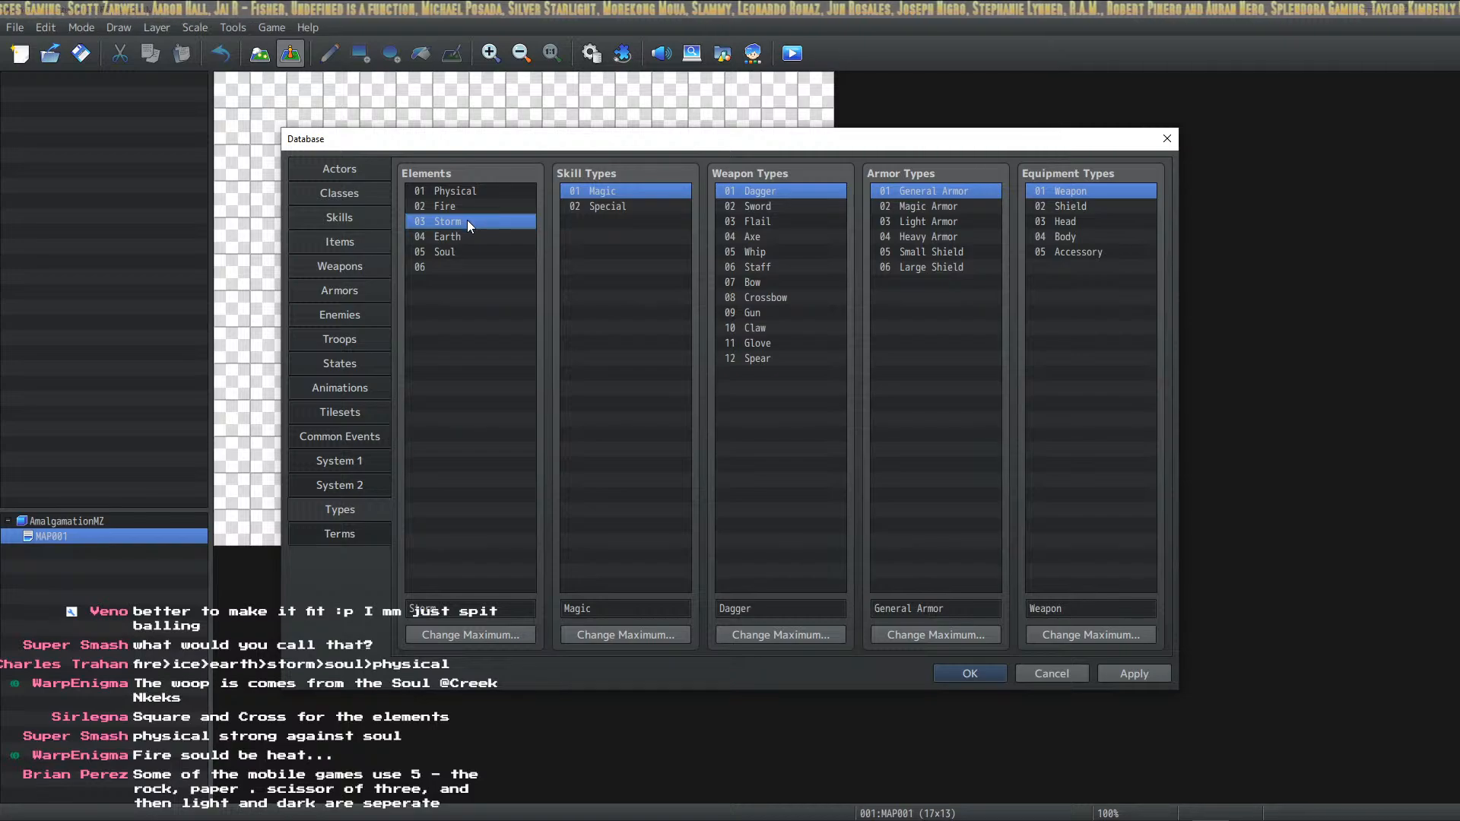
pyautogui.doubleClick(456, 608)
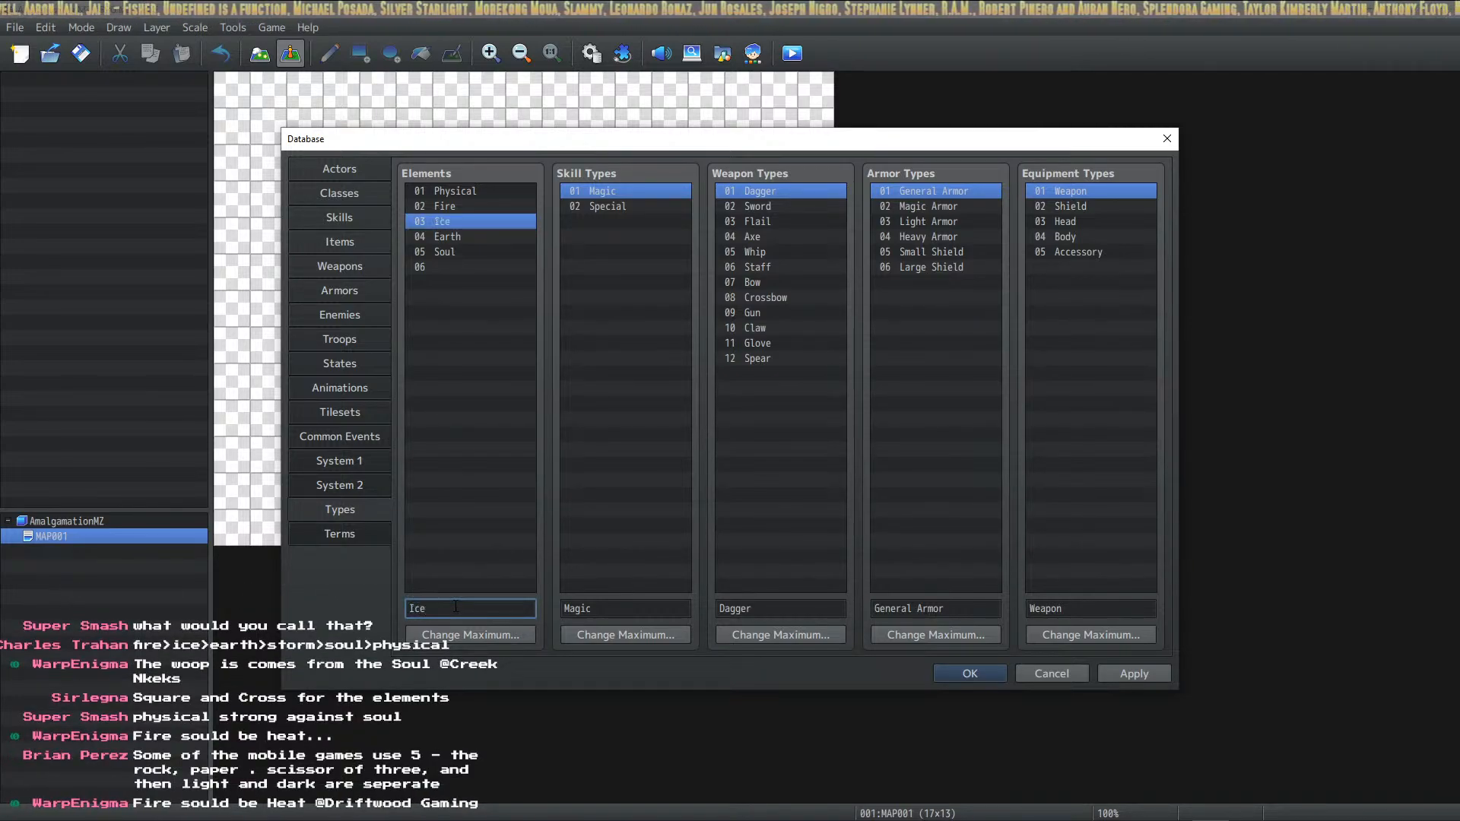
pyautogui.click(459, 236)
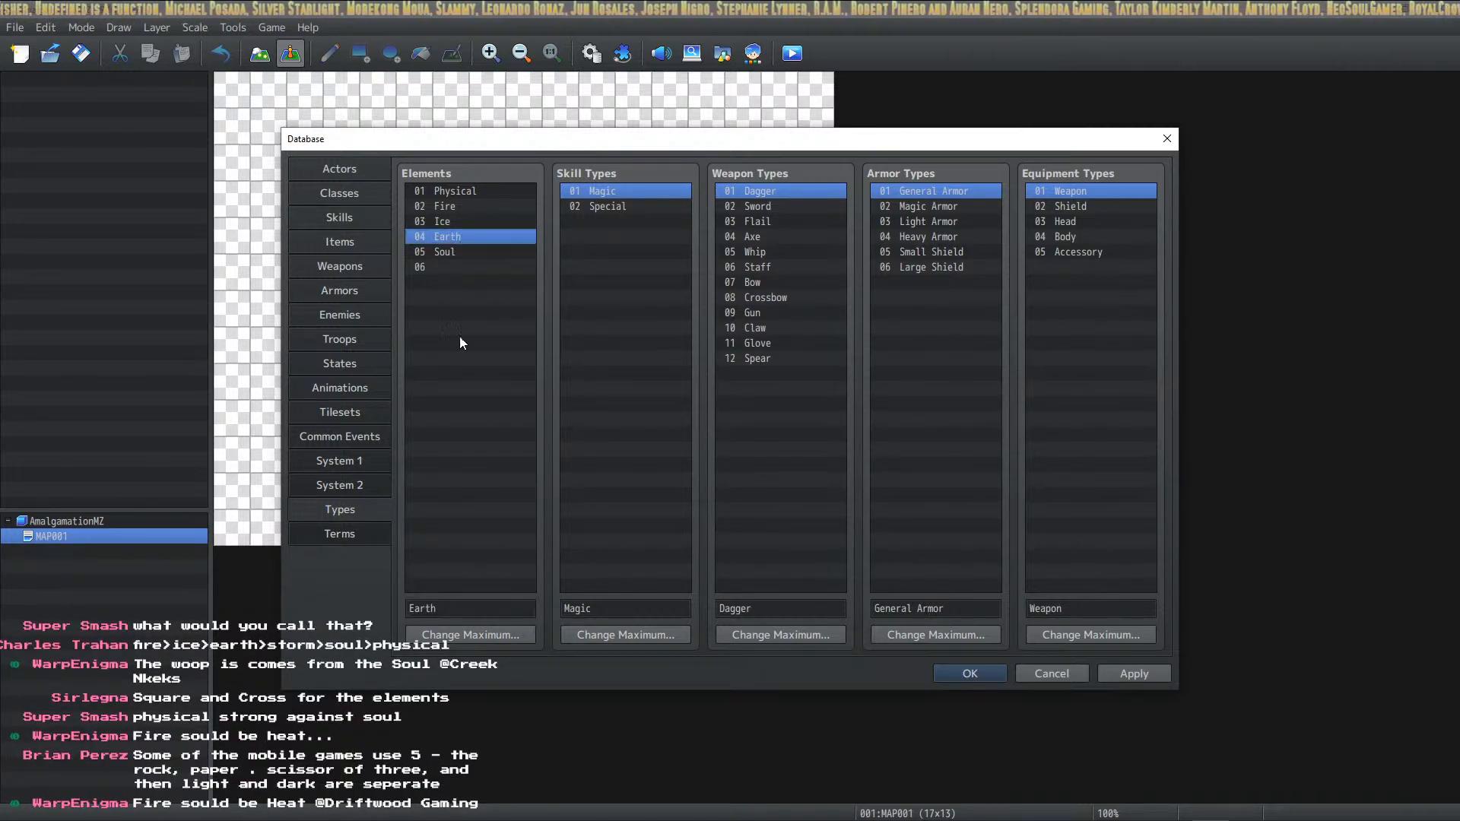
pyautogui.doubleClick(451, 608)
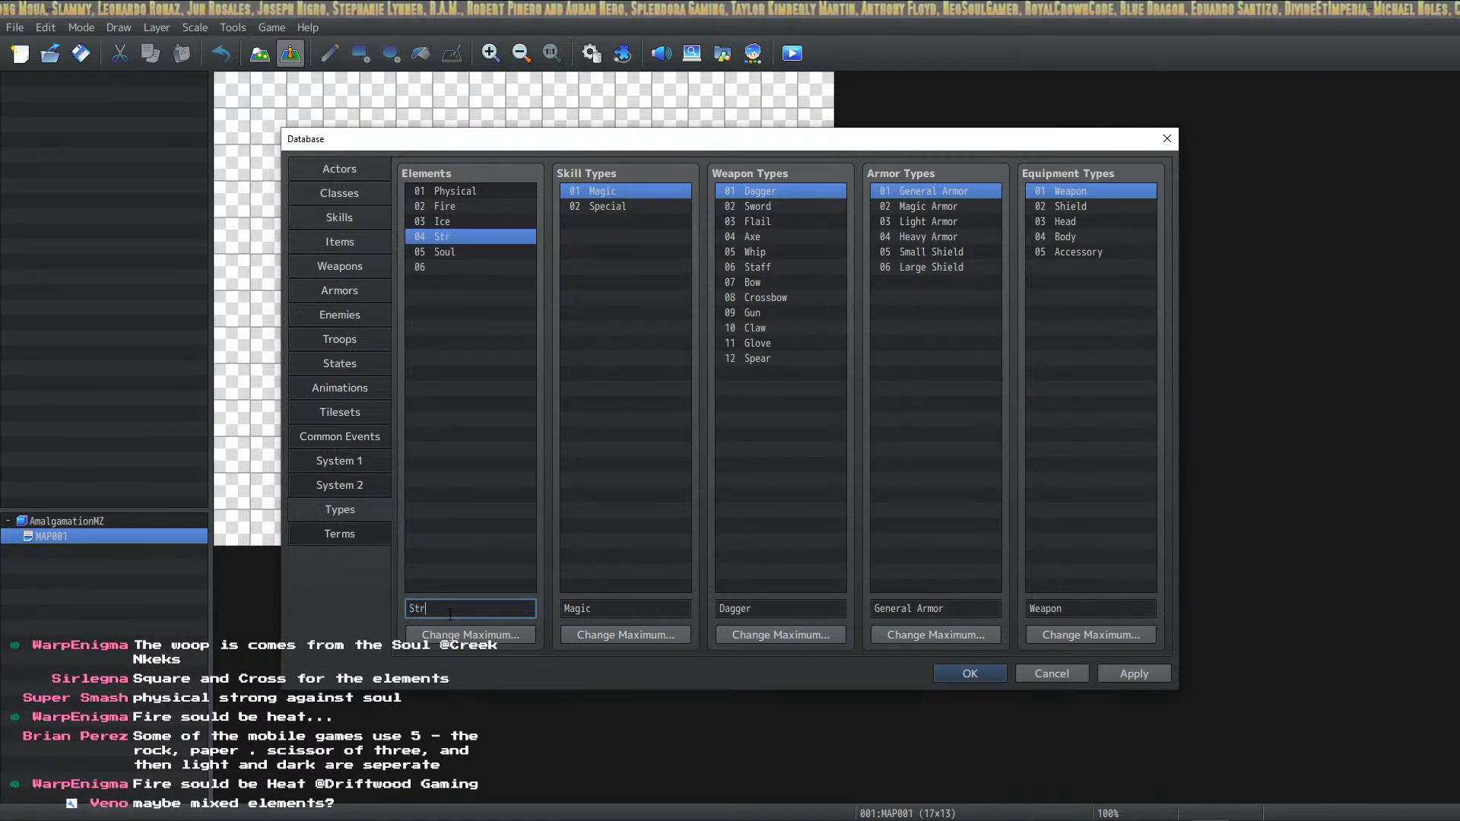
pyautogui.write('Storm')
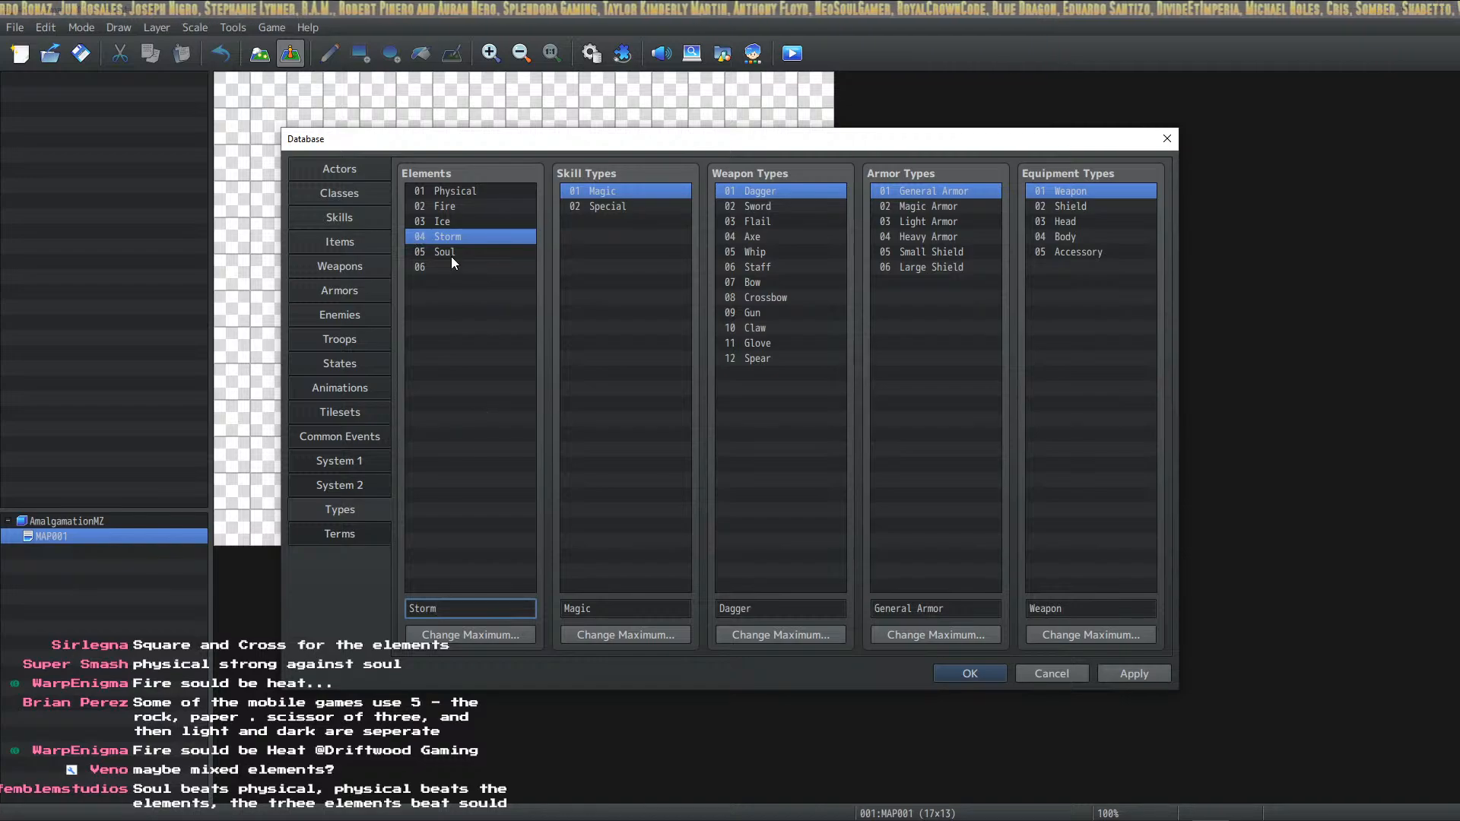
# Rename the fifth element as Earth and name the empty sixth element Soul
pyautogui.click(451, 252)
pyautogui.doubleClick(456, 609)
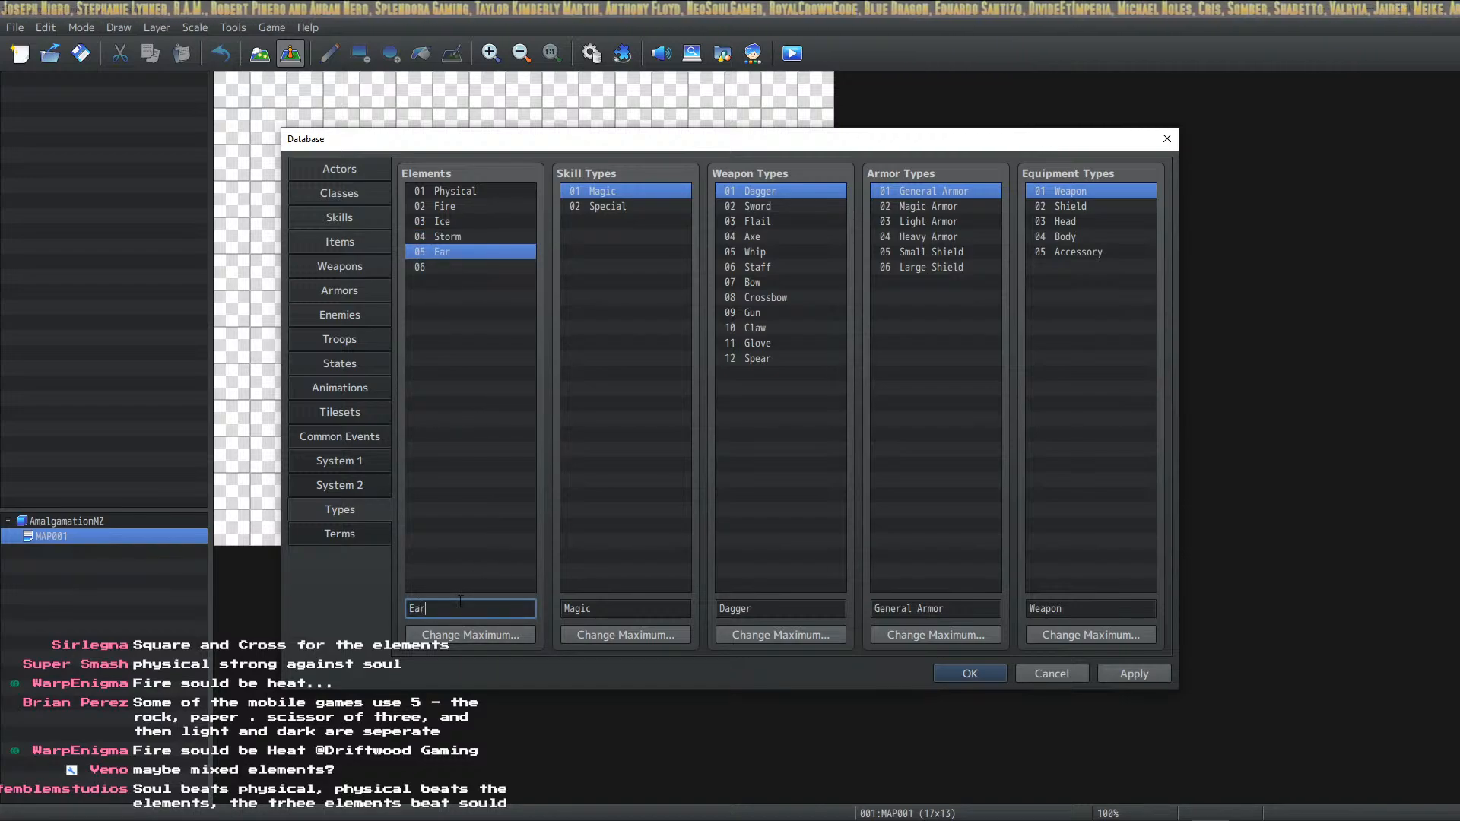
pyautogui.click(434, 268)
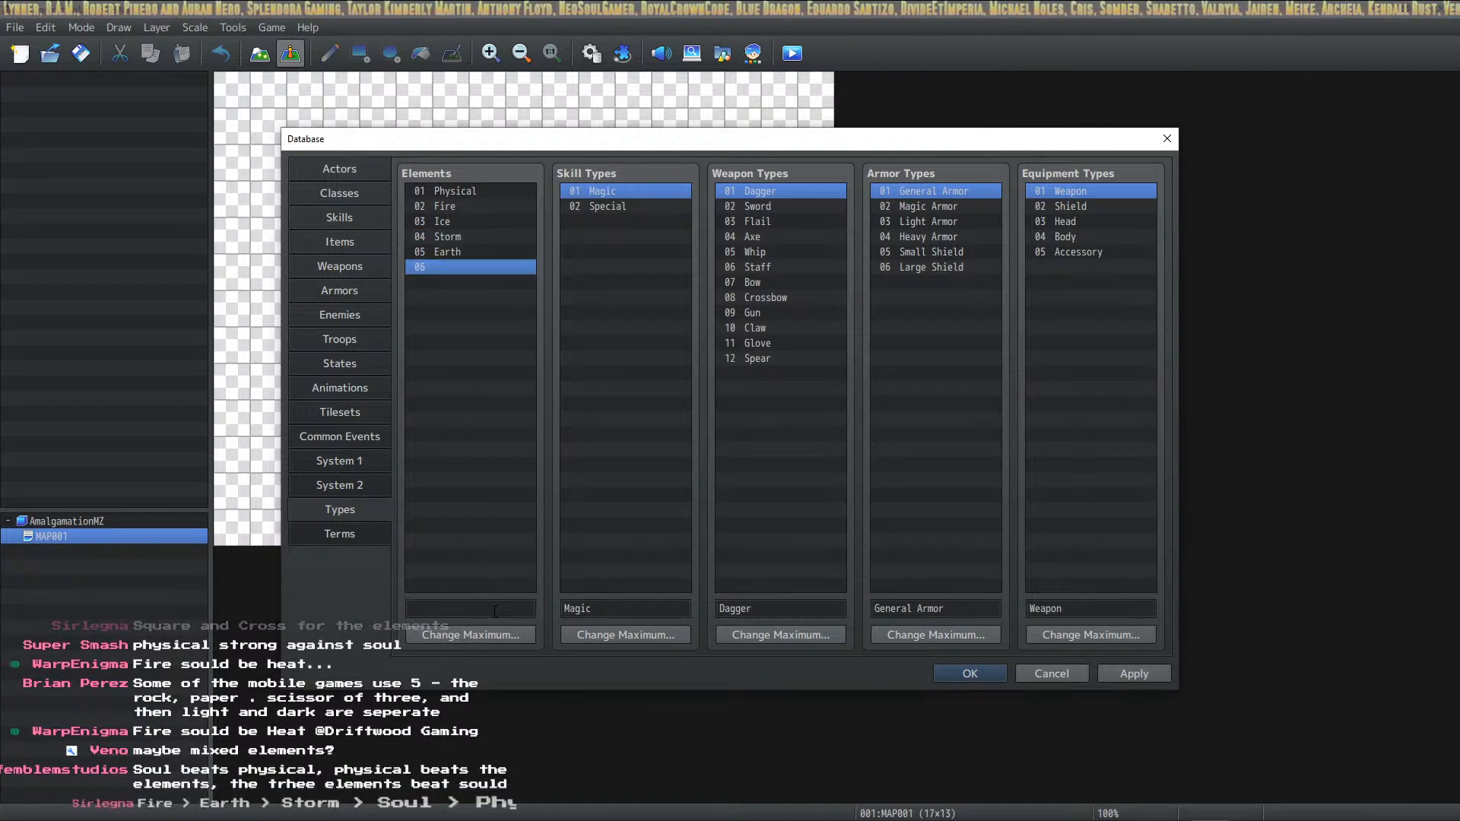
pyautogui.click(494, 609)
pyautogui.write('Soul')
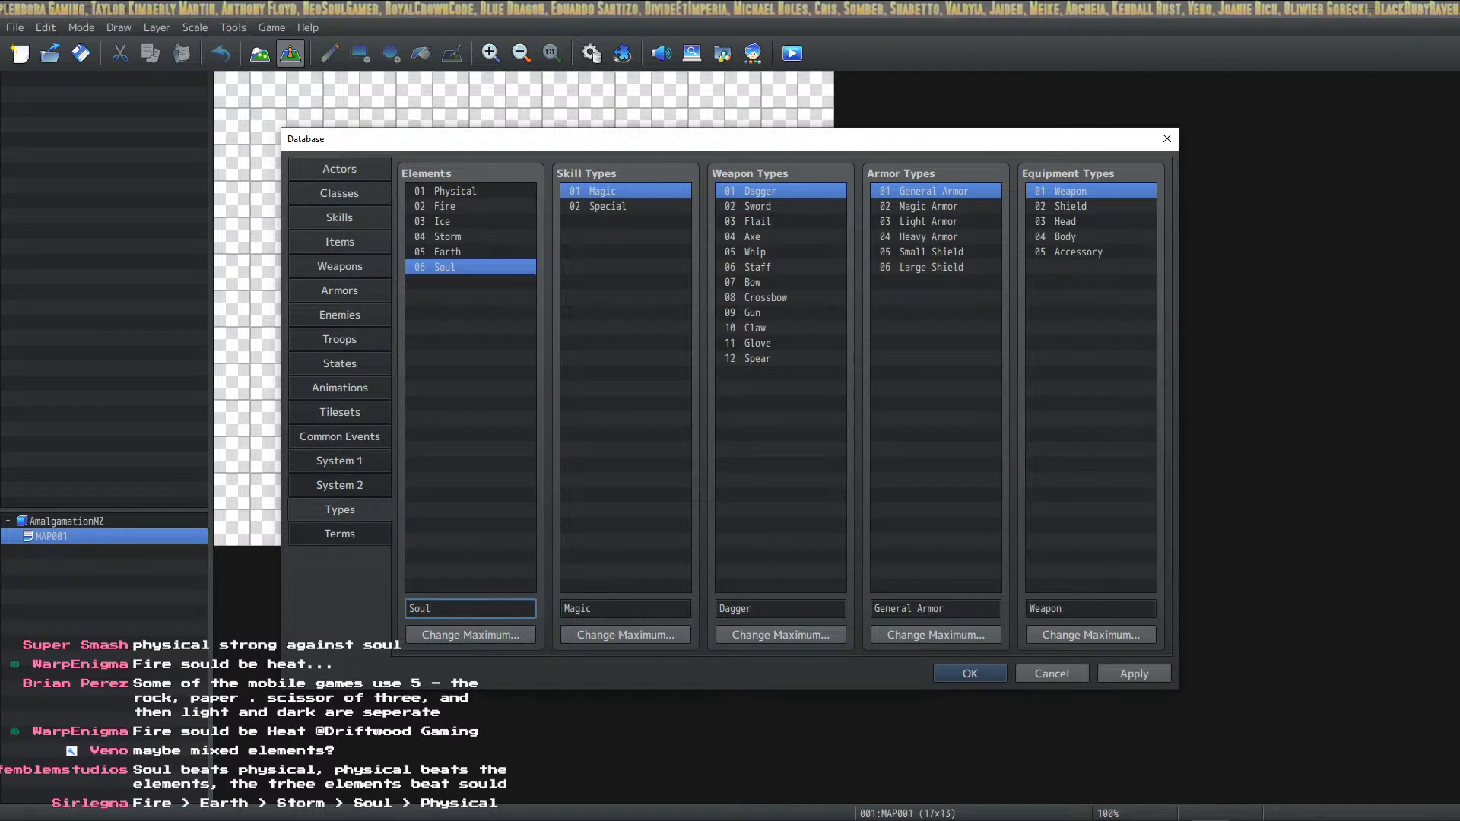
# Swap the names of the fourth and fifth elements to Earth and Storm
pyautogui.click(450, 205)
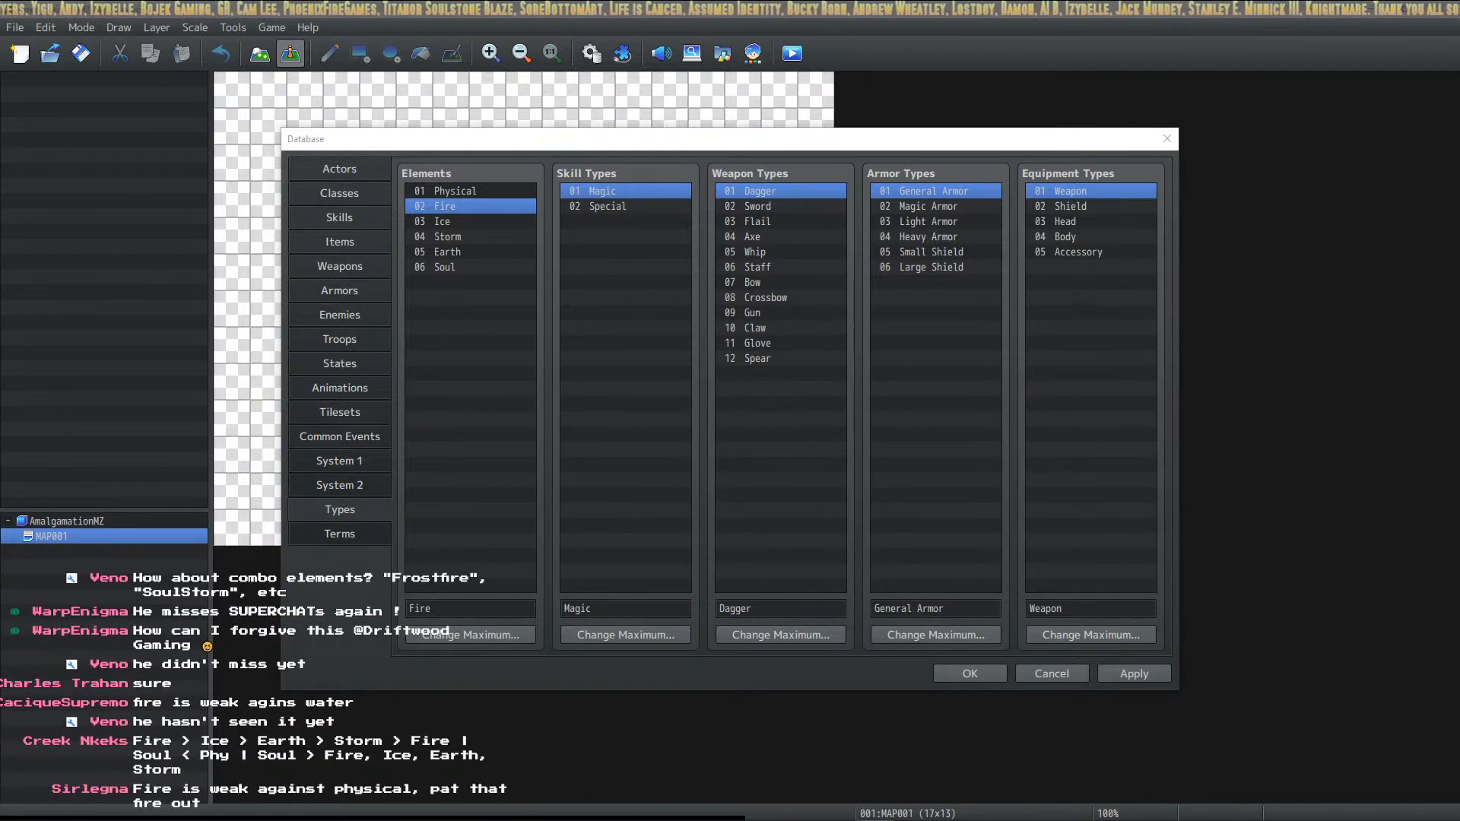
pyautogui.click(463, 235)
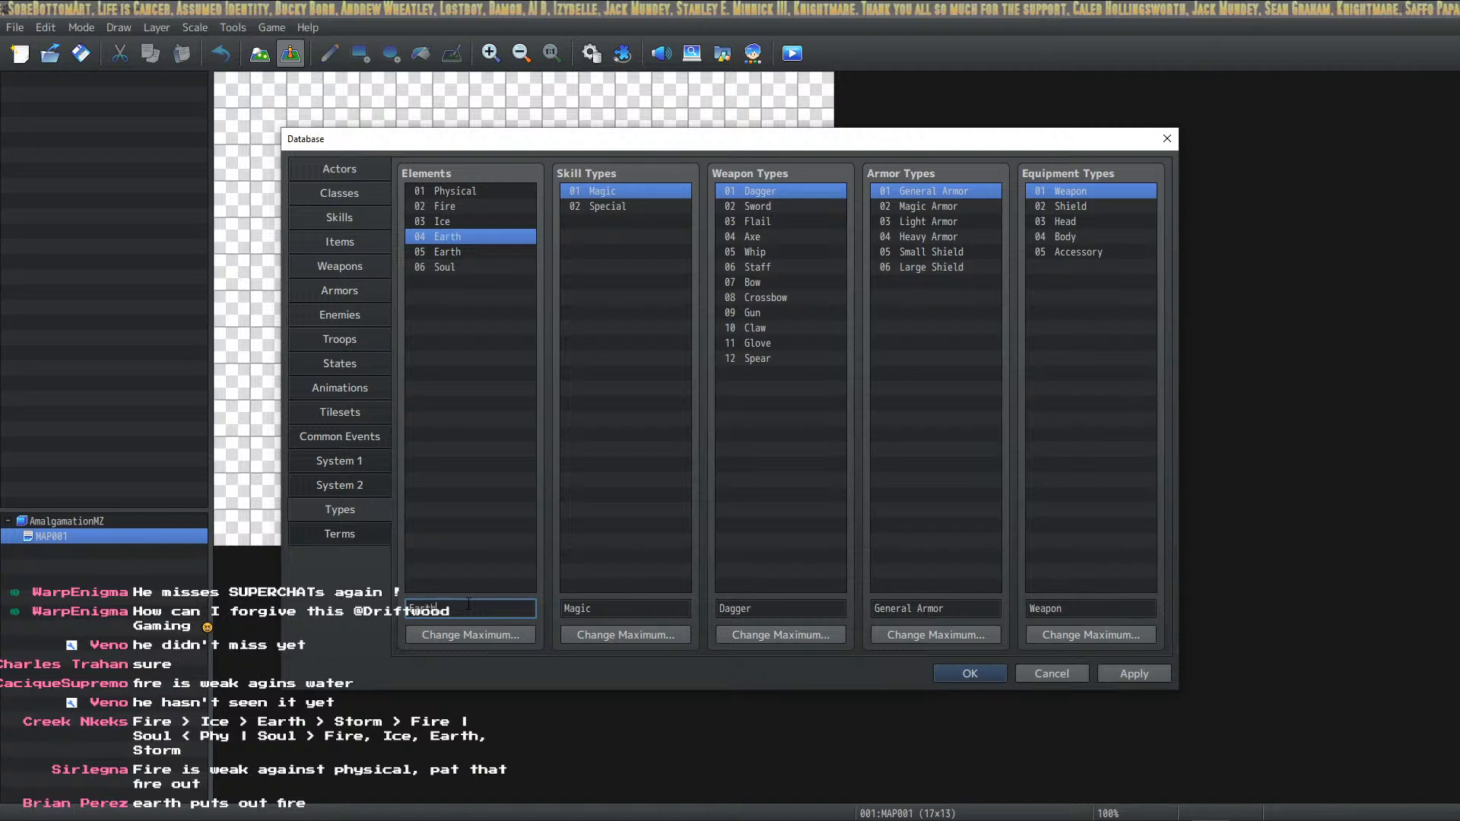
pyautogui.click(508, 257)
pyautogui.doubleClick(445, 608)
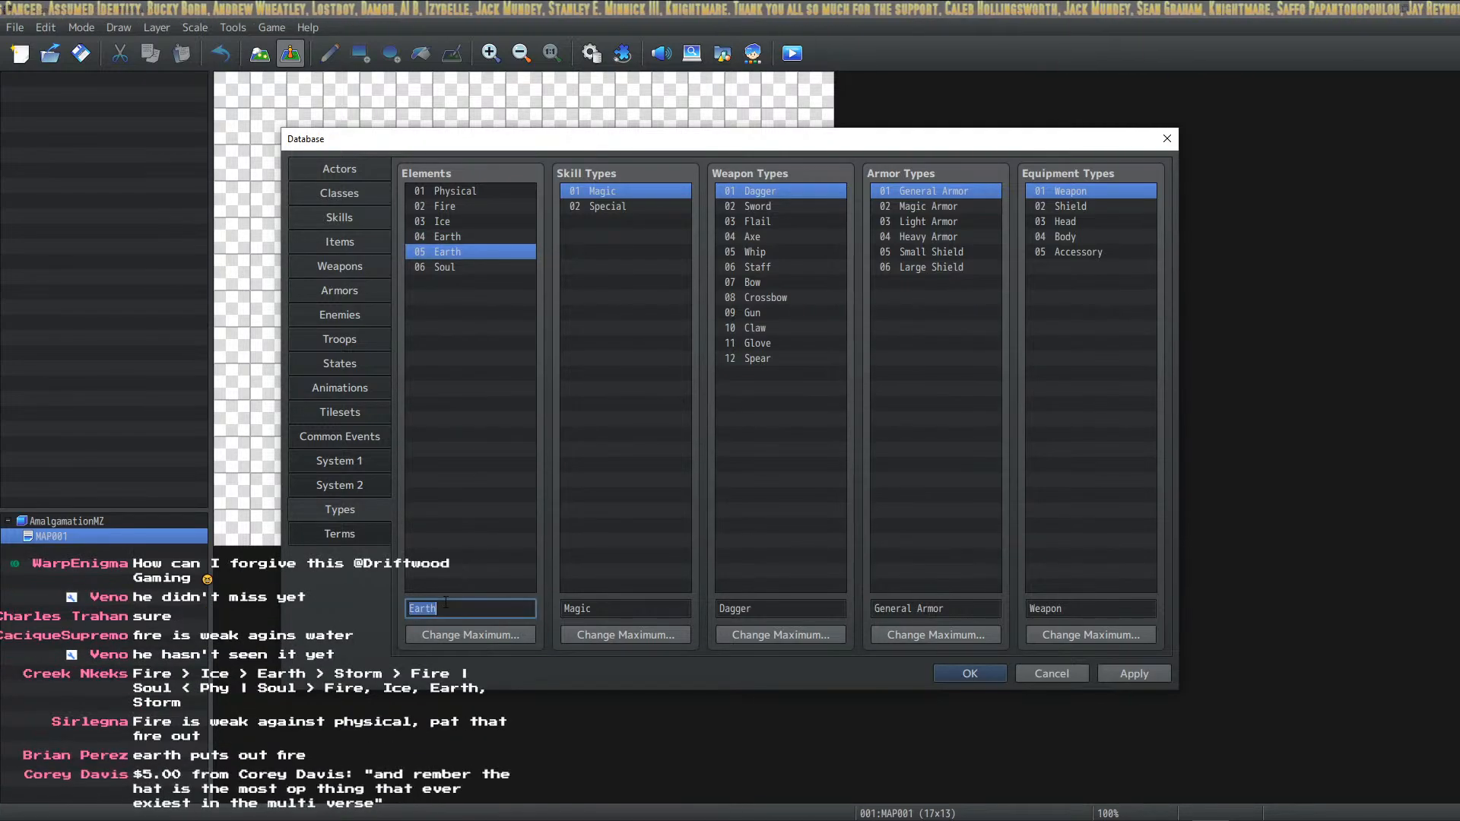
pyautogui.write('Storm')
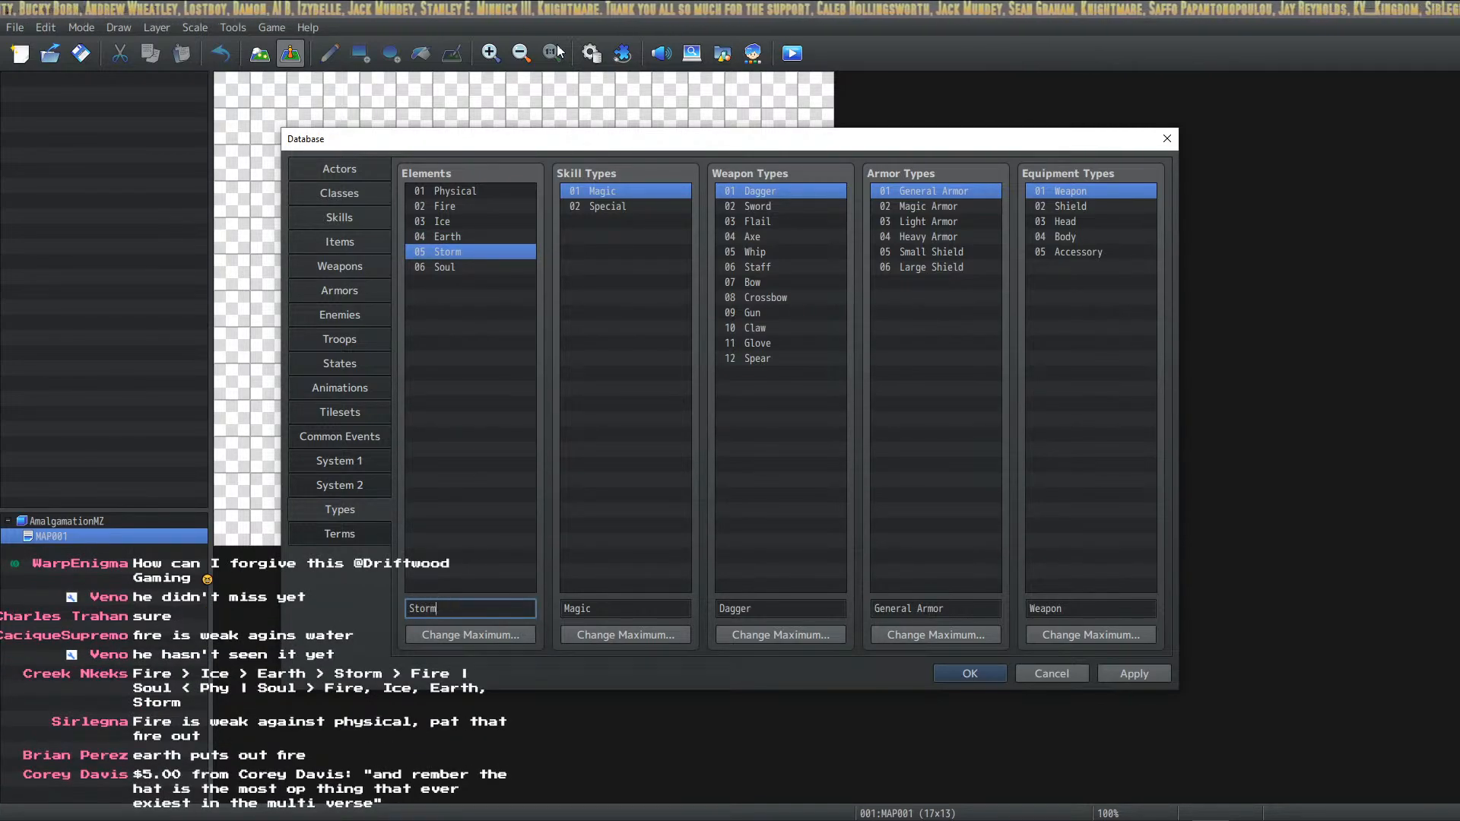
# Compare the Physical, Storm and Soul entries to judge the order of the element list
pyautogui.click(460, 192)
pyautogui.click(473, 266)
pyautogui.click(483, 197)
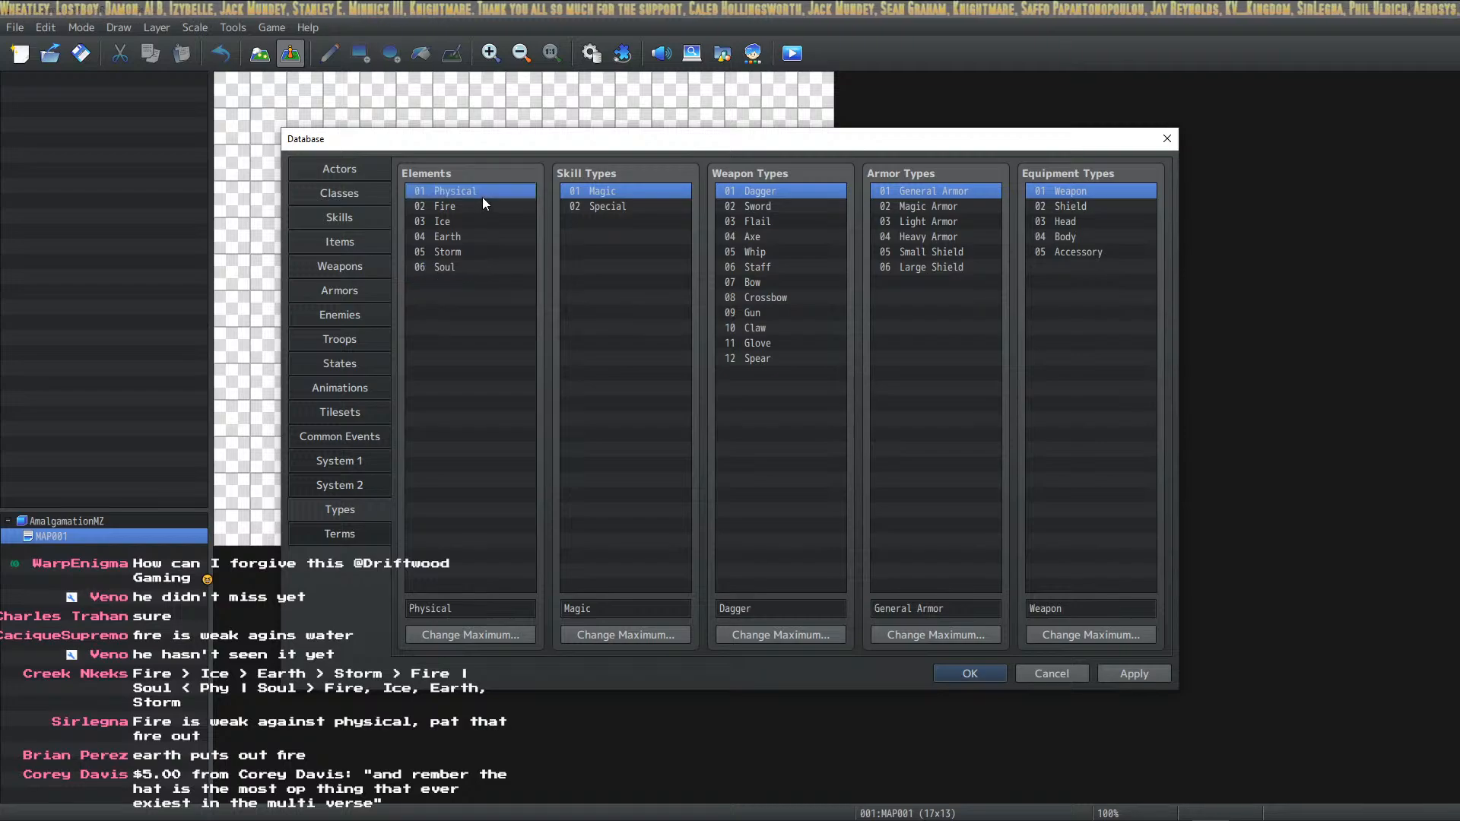
pyautogui.click(472, 254)
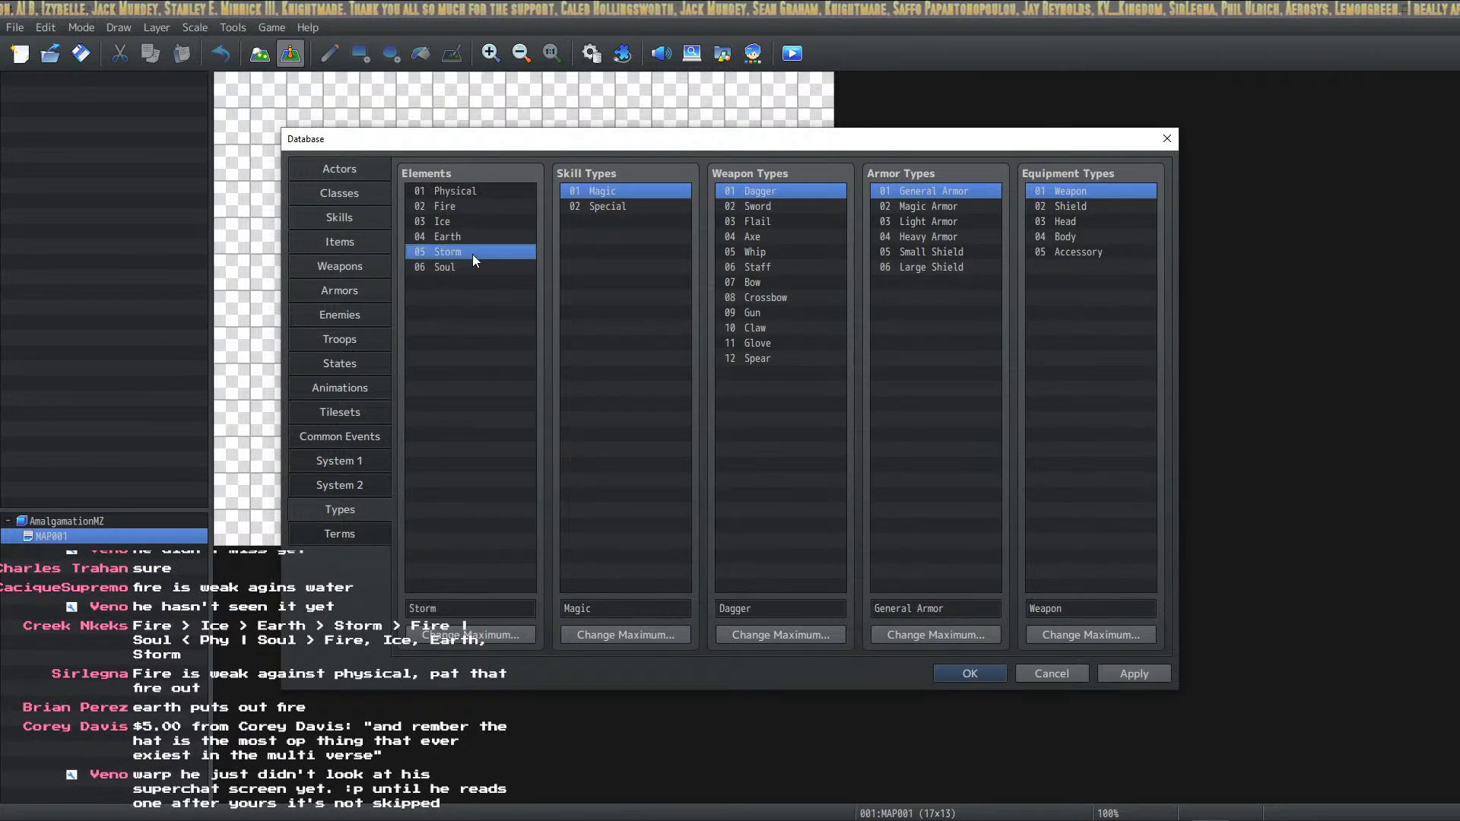
pyautogui.click(471, 261)
pyautogui.click(480, 189)
pyautogui.click(471, 267)
pyautogui.click(485, 195)
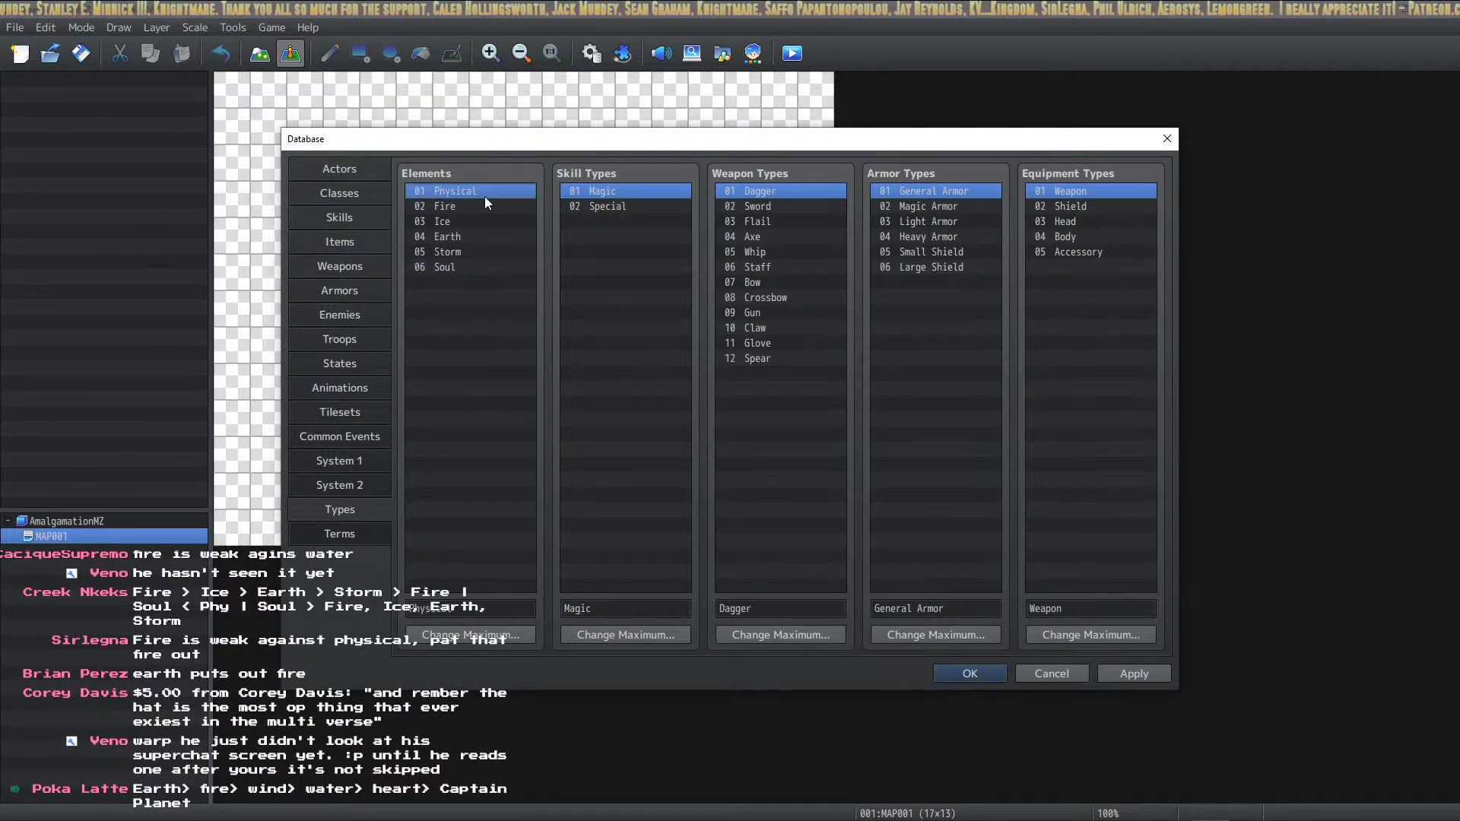
# Rename the second element as Soul and the third element as Fire
pyautogui.click(481, 203)
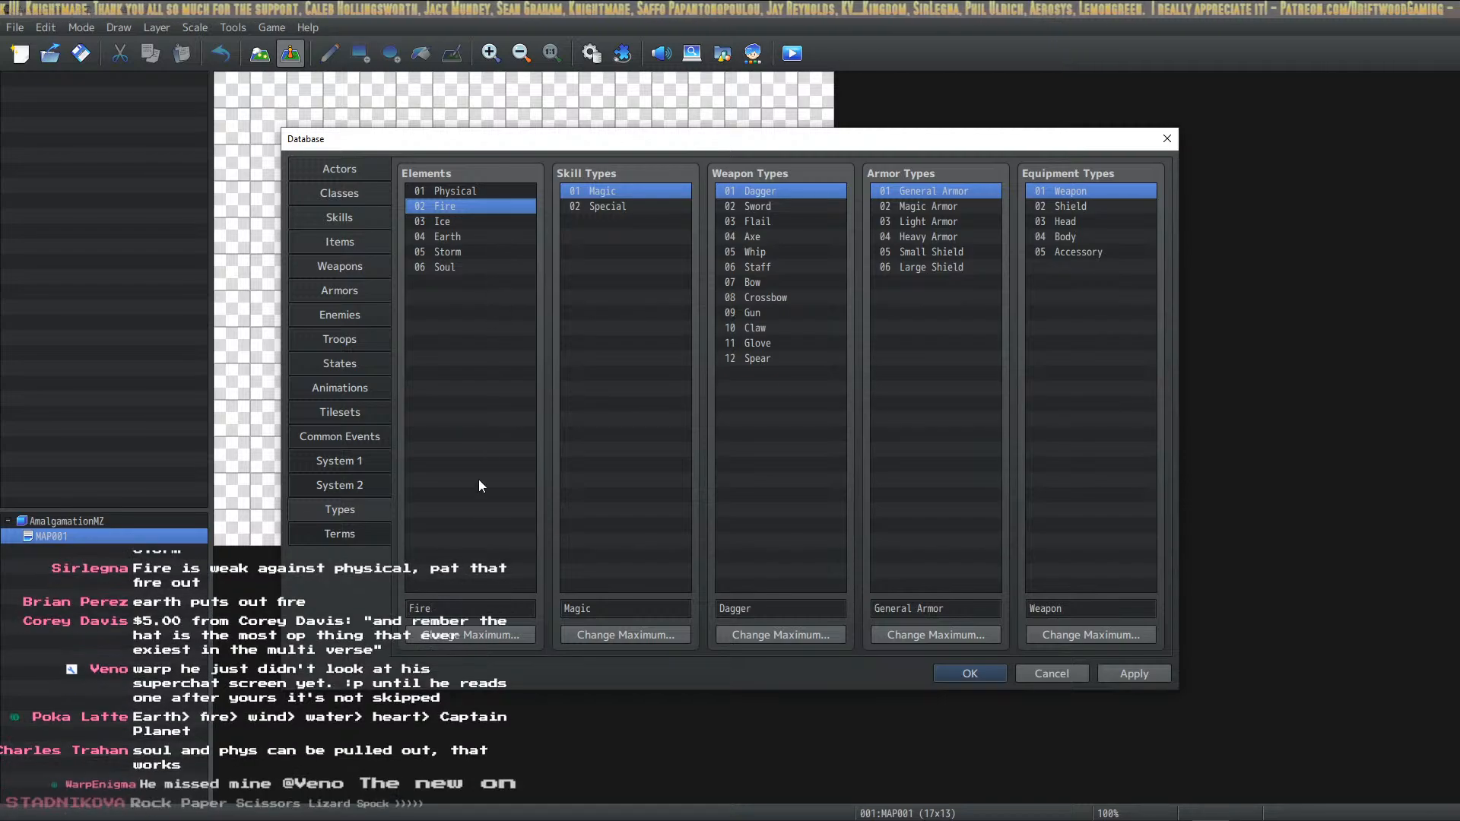
pyautogui.doubleClick(451, 609)
pyautogui.write('Soul')
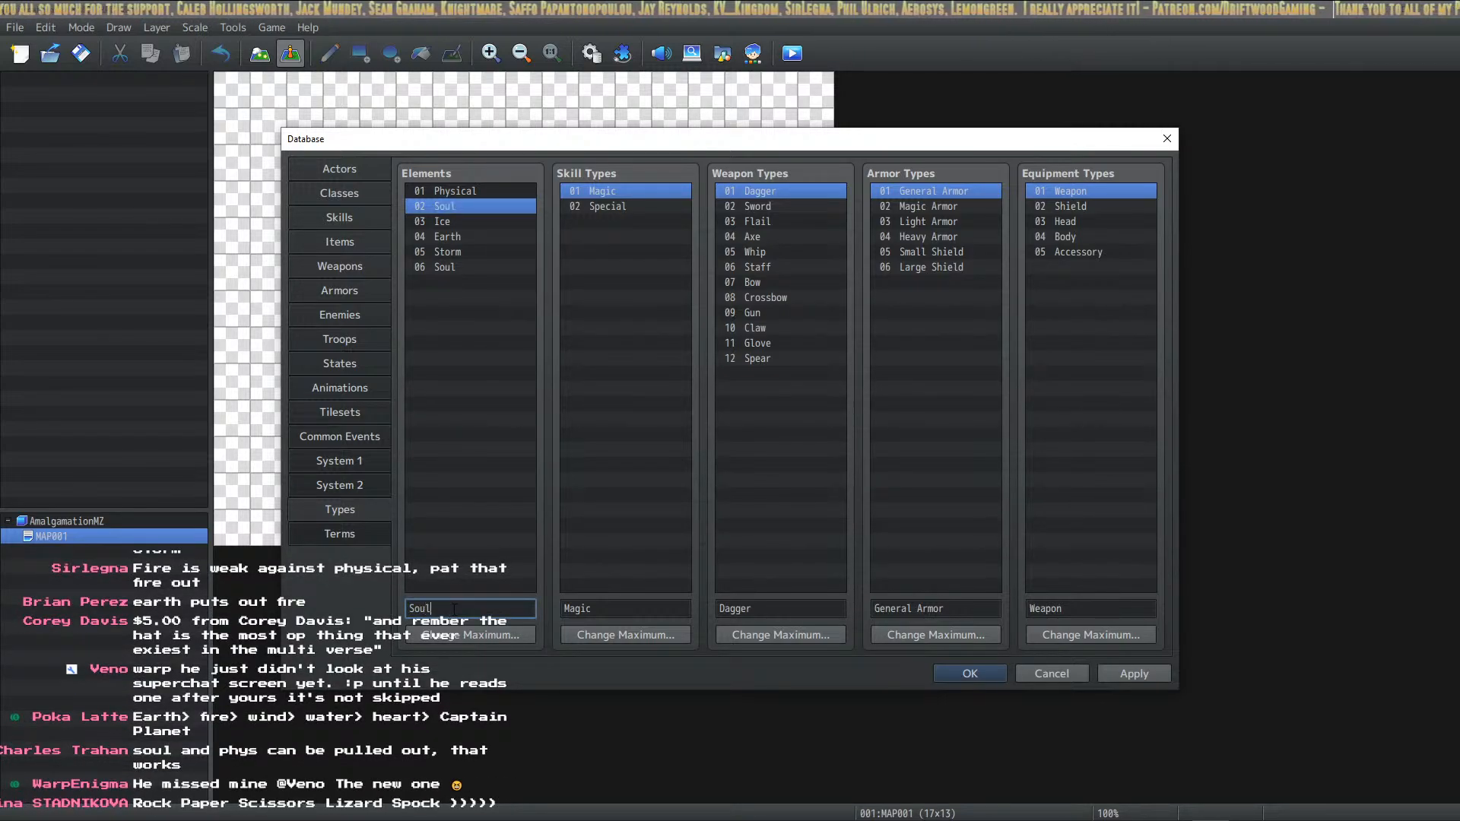
pyautogui.click(453, 221)
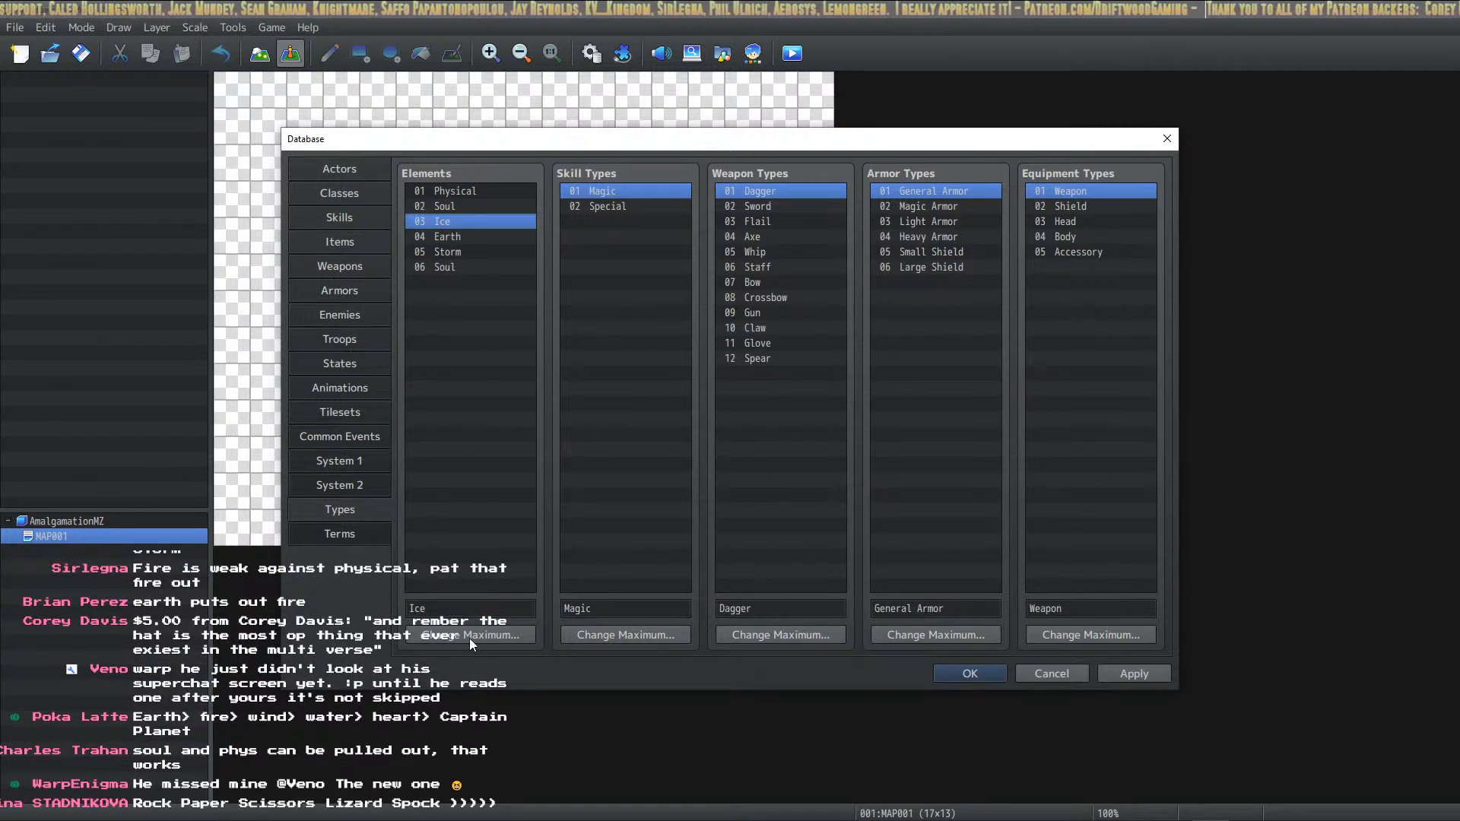
pyautogui.doubleClick(469, 607)
pyautogui.write('Fire')
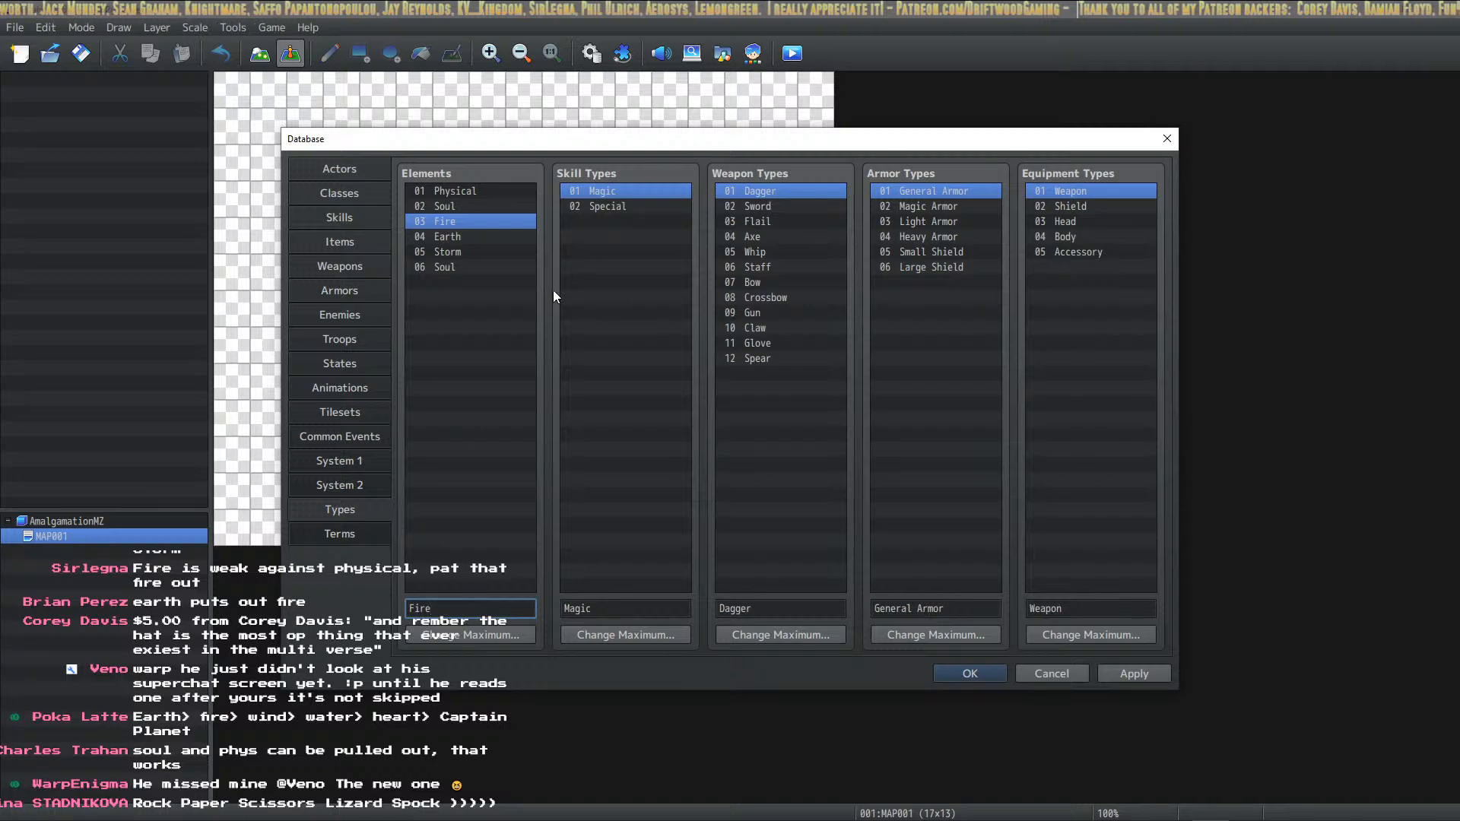
# Rename the fourth element as Ice and the fifth element as Earth
pyautogui.click(464, 240)
pyautogui.doubleClick(458, 608)
pyautogui.write('Ice')
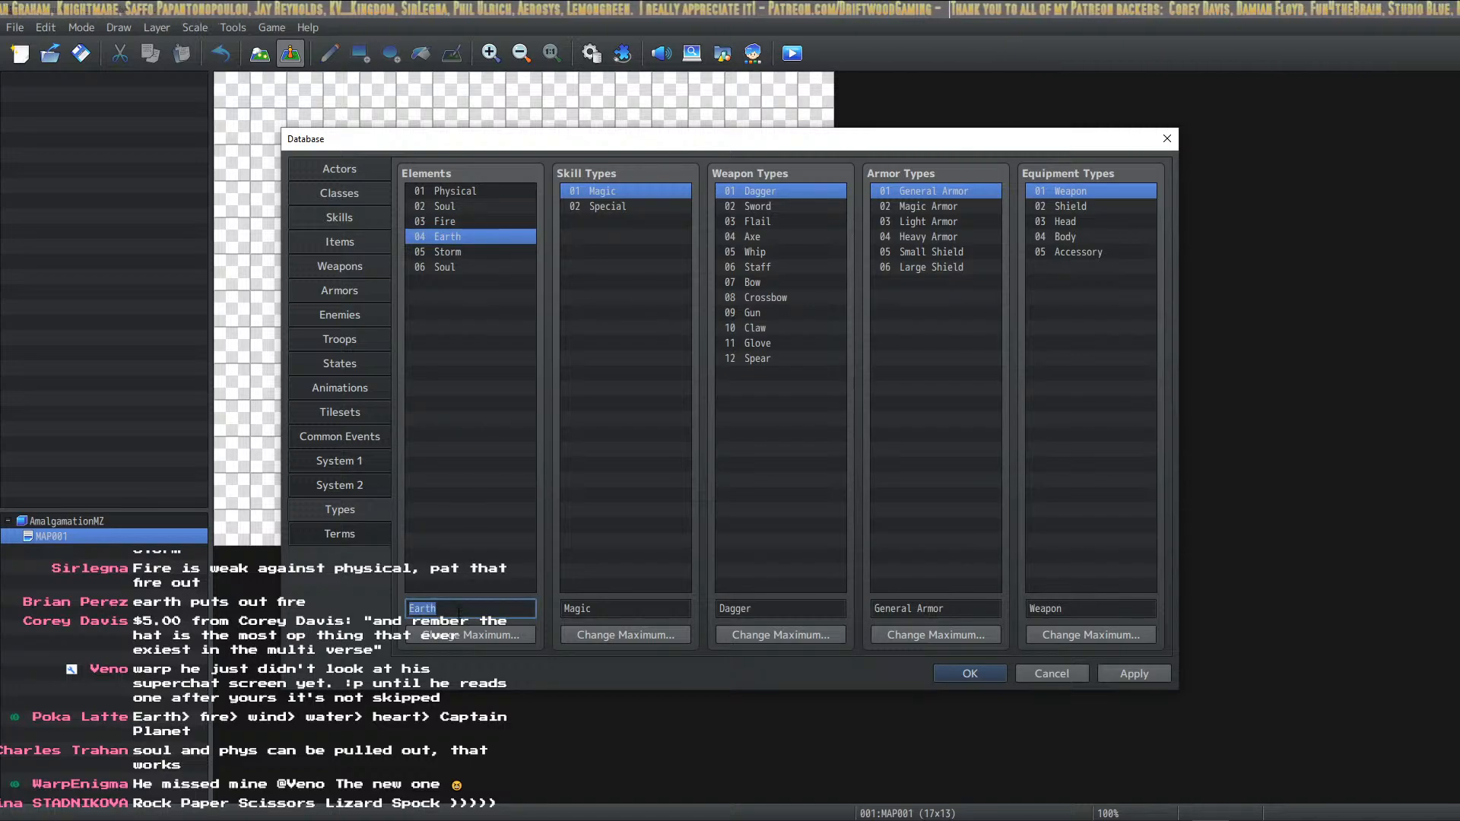
pyautogui.click(456, 253)
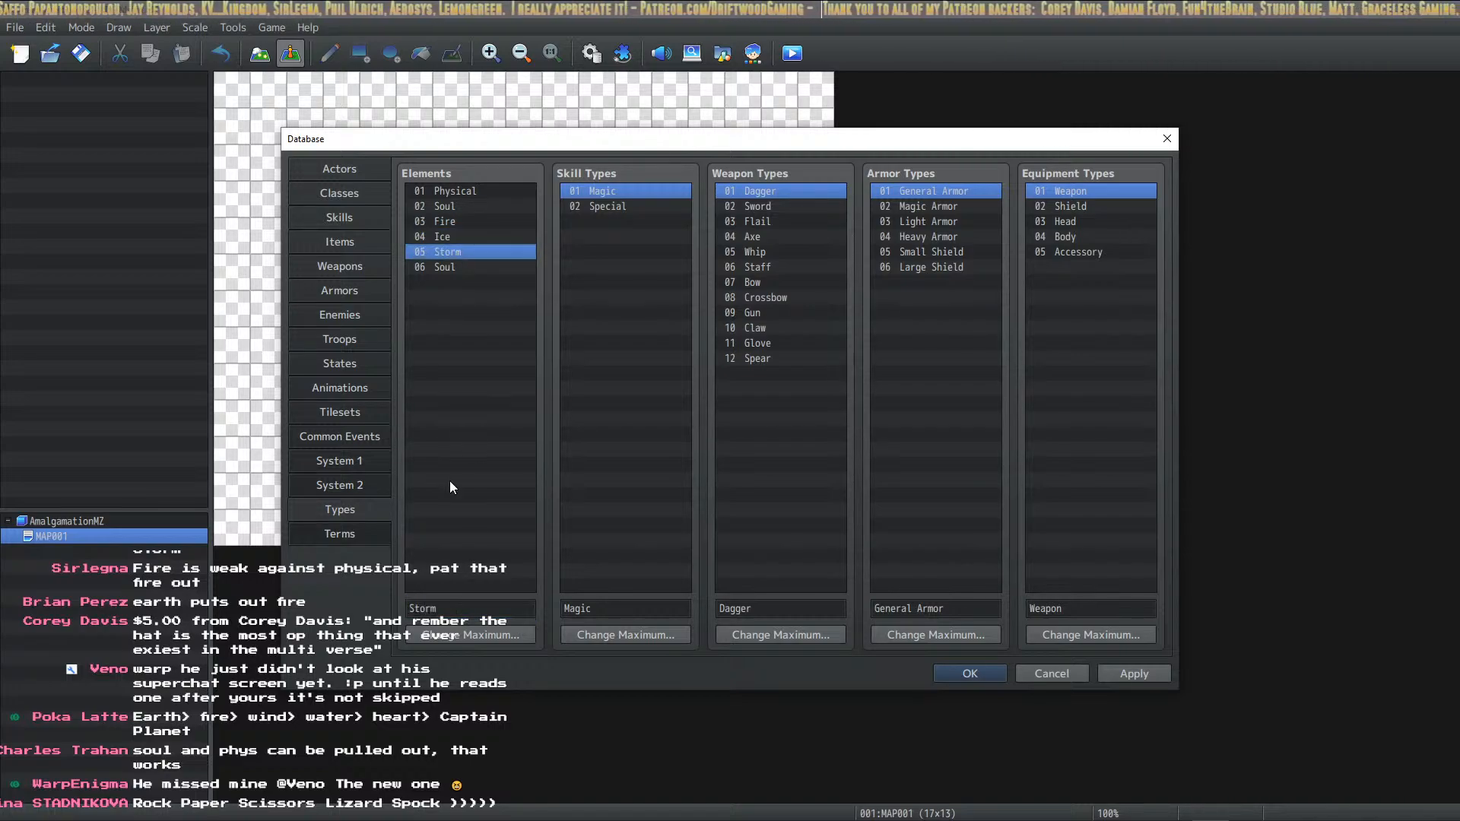
pyautogui.doubleClick(459, 609)
pyautogui.write('Earth')
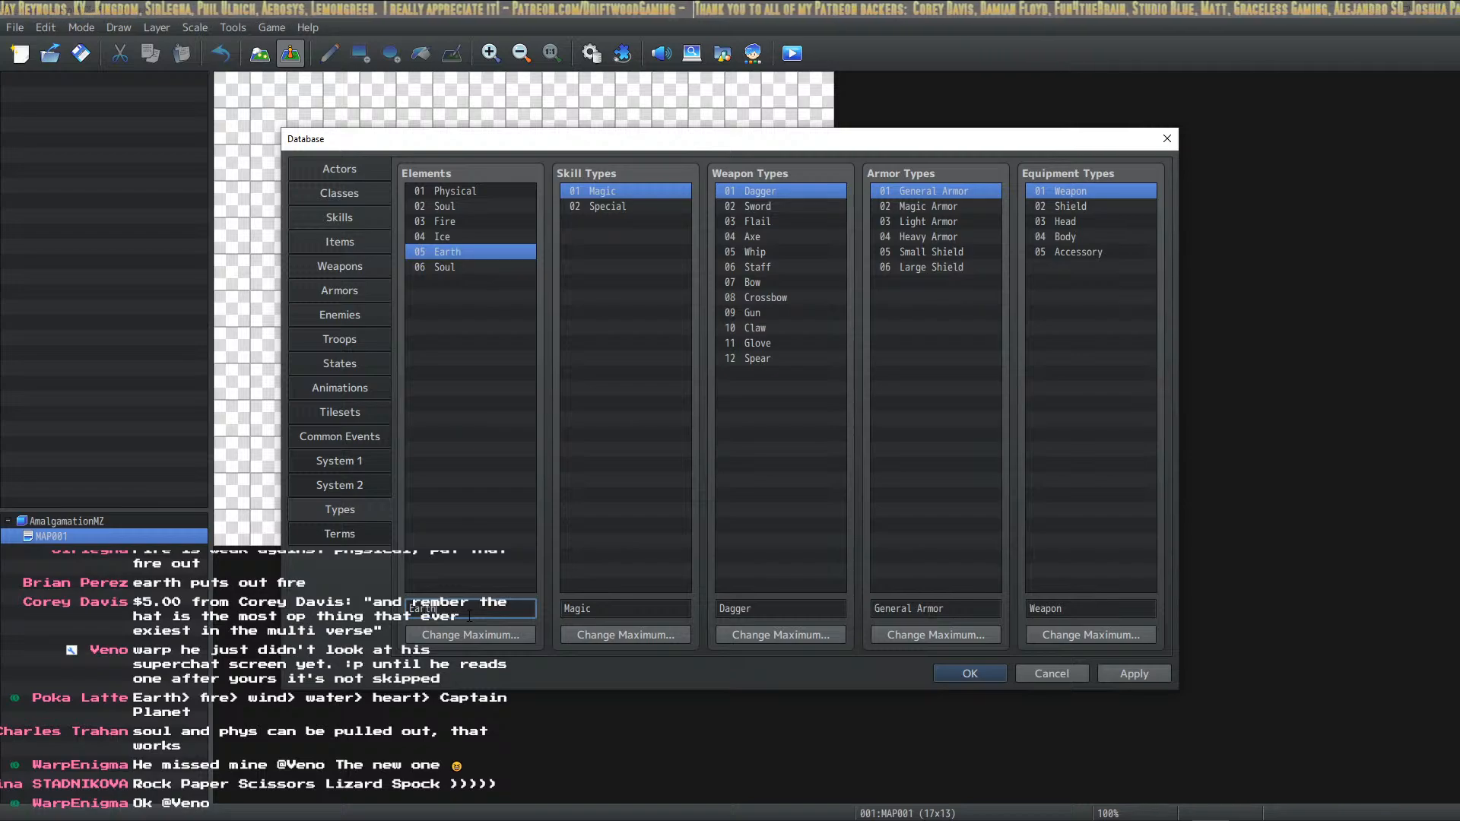
# Rename the sixth element as Storm and apply the database changes
pyautogui.click(449, 268)
pyautogui.doubleClick(416, 608)
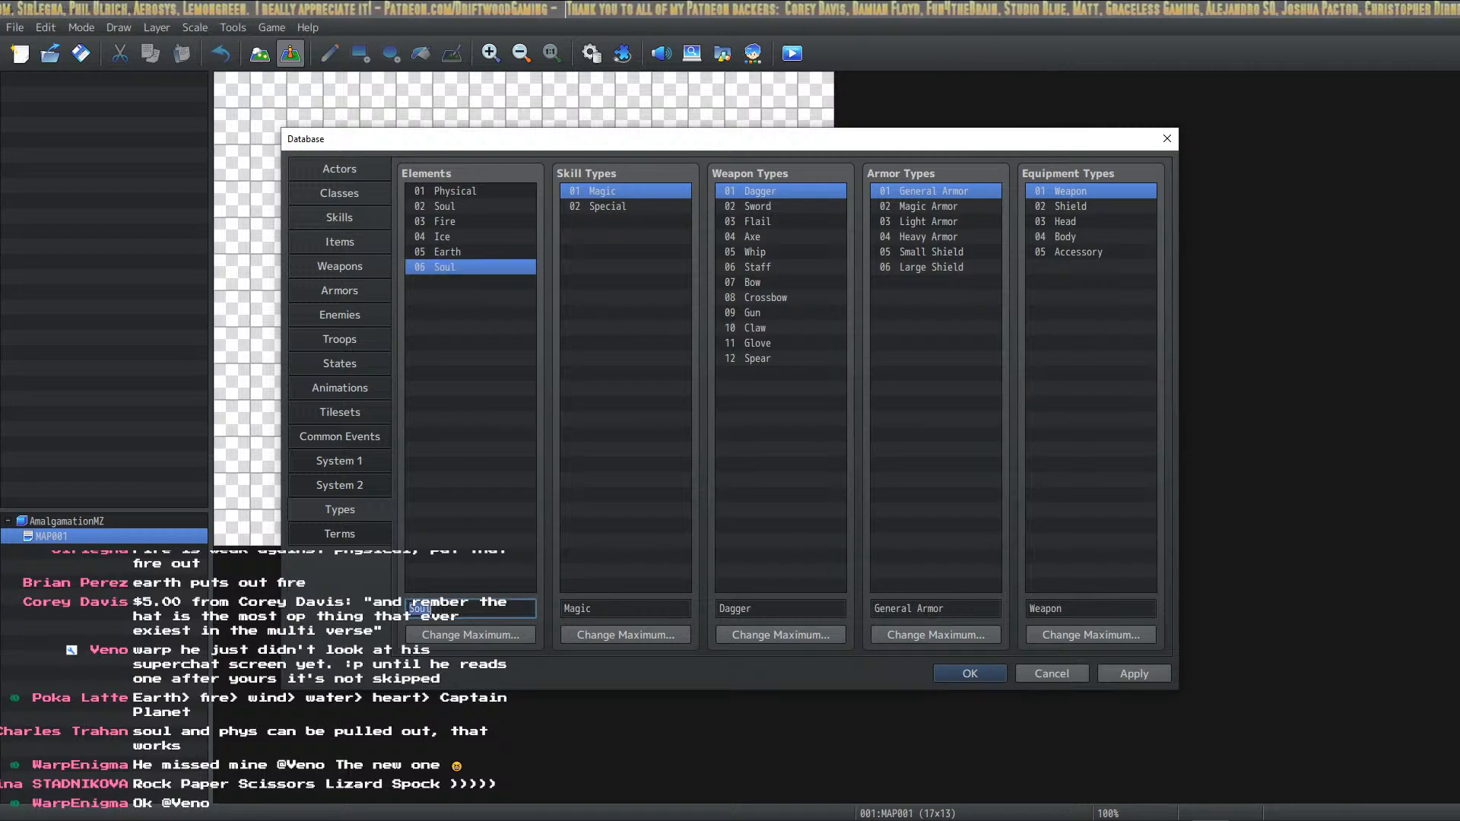
pyautogui.write('Storm')
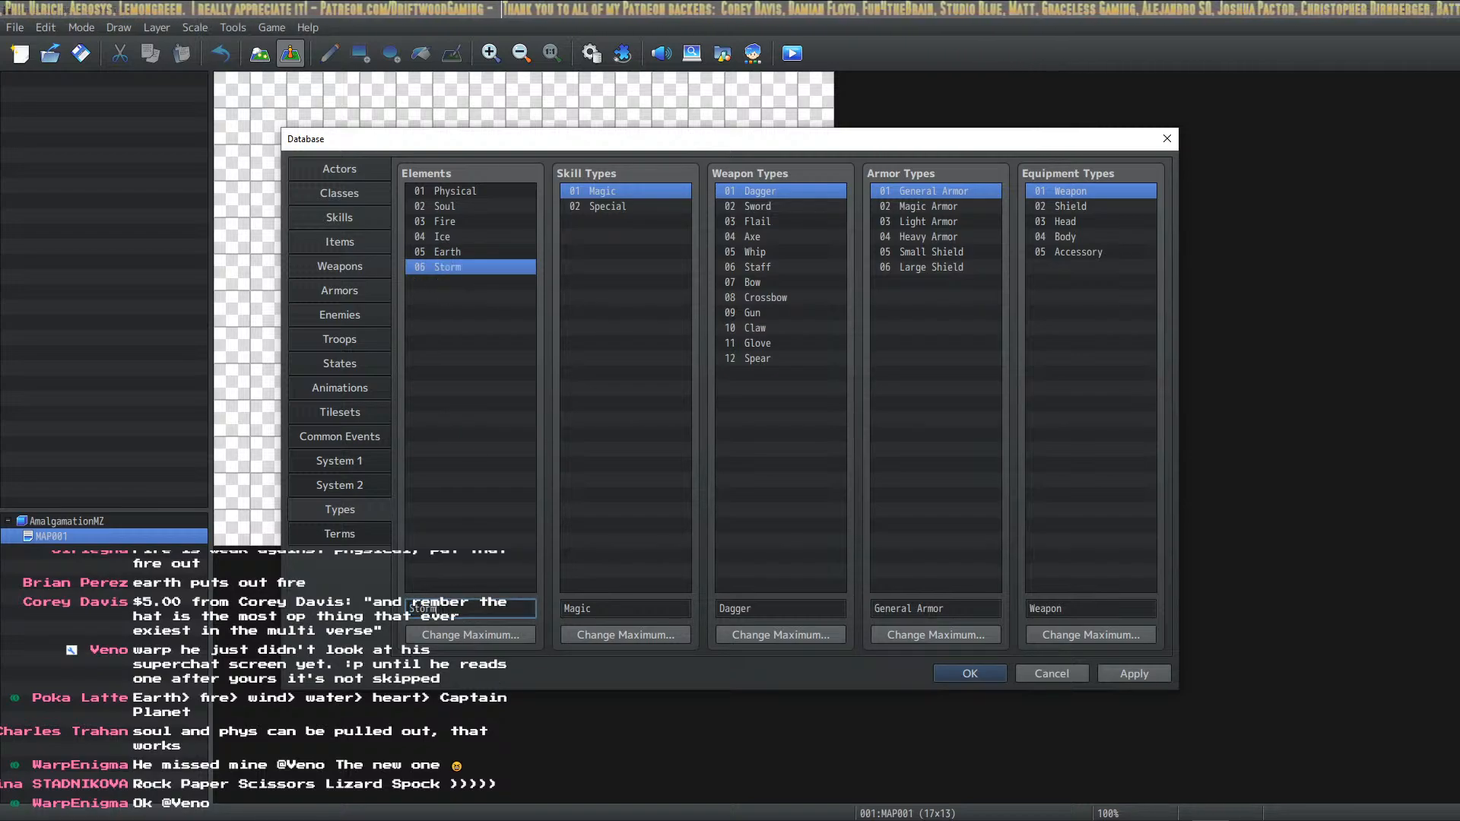
pyautogui.click(1107, 676)
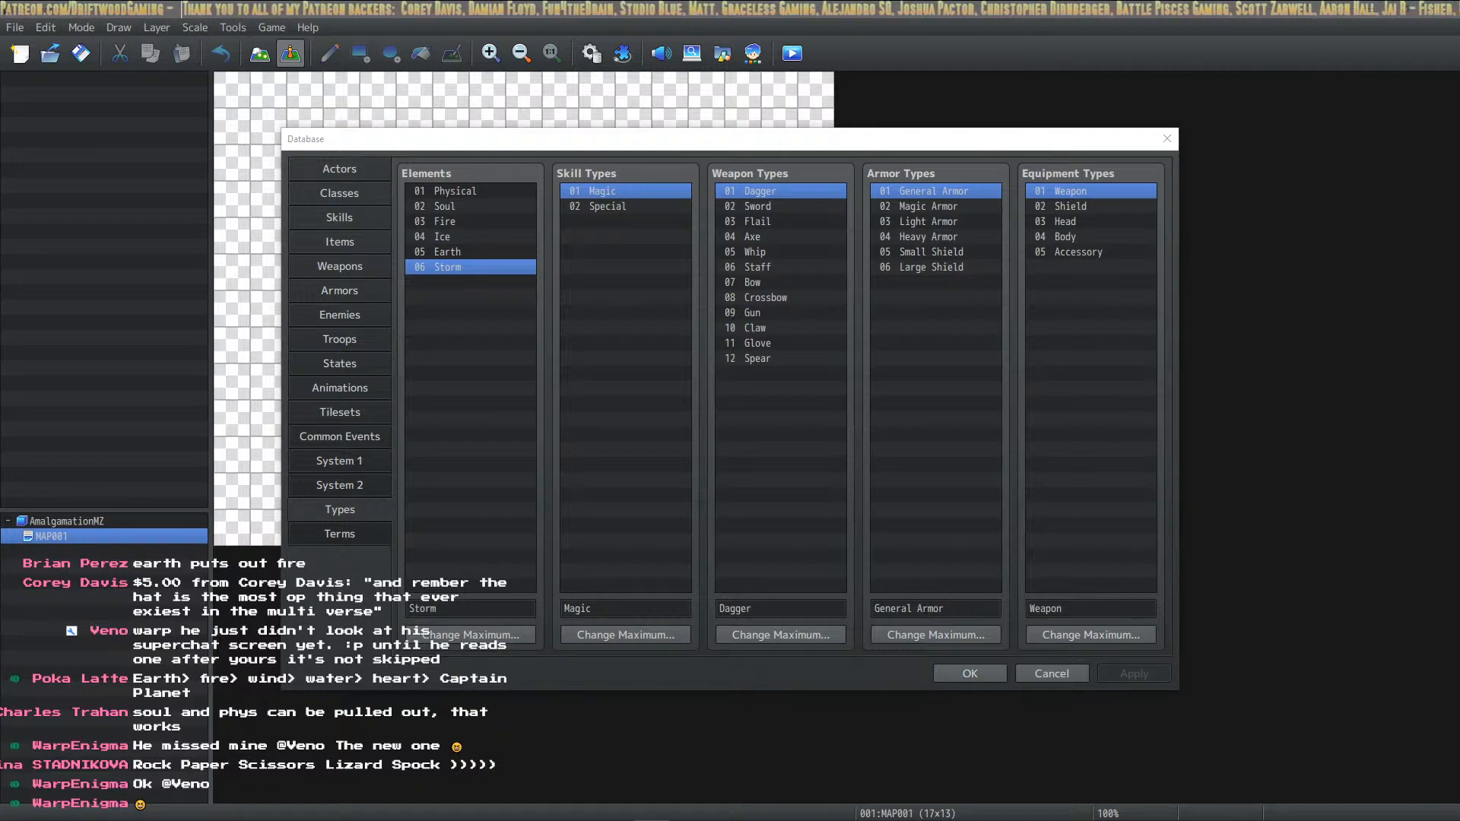
# Switch to Photoshop and create a new blank white document of 1920 x 1080 px
pyautogui.click(657, 806)
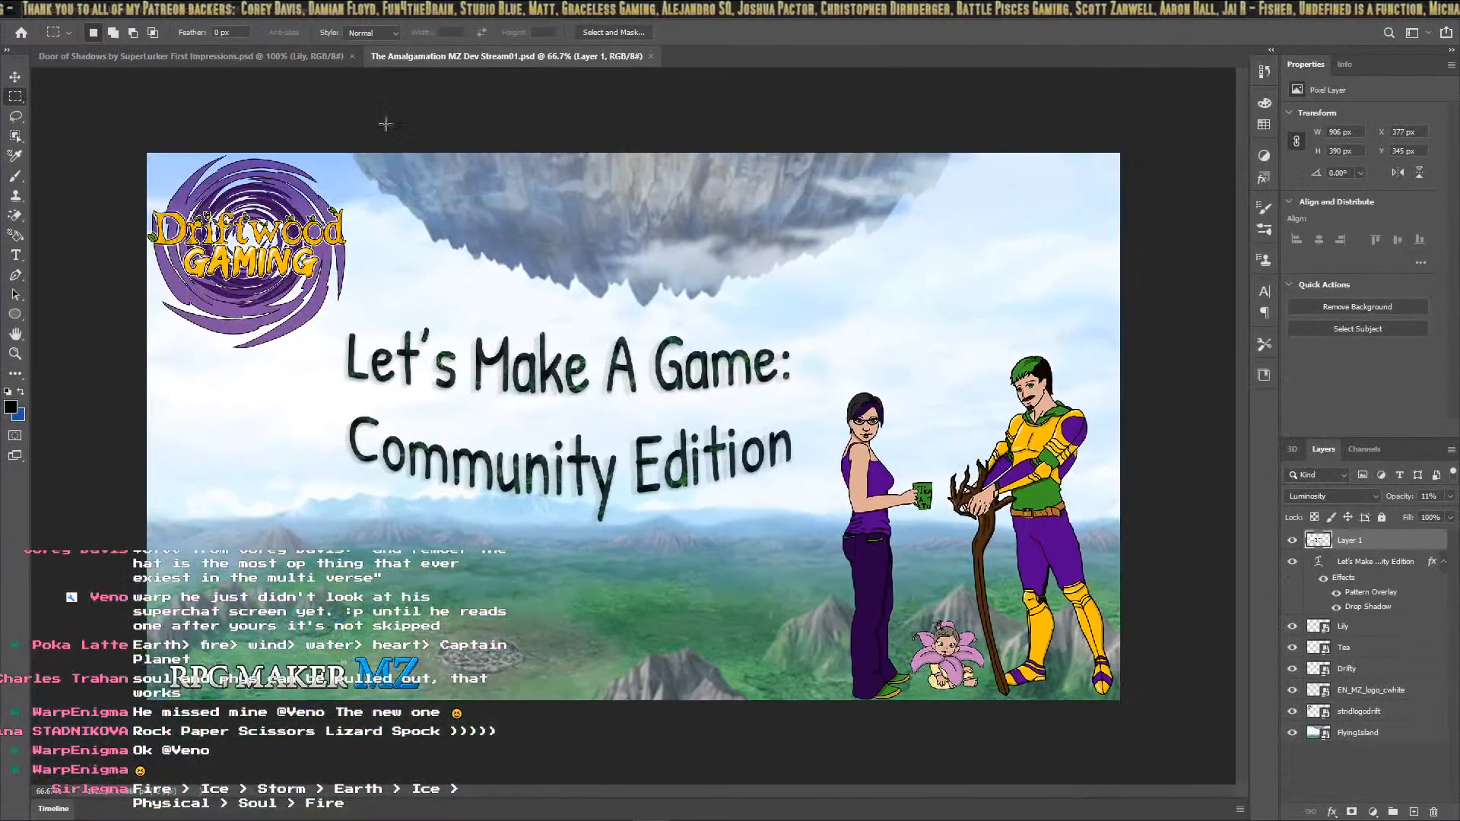
pyautogui.click(29, 10)
pyautogui.click(44, 27)
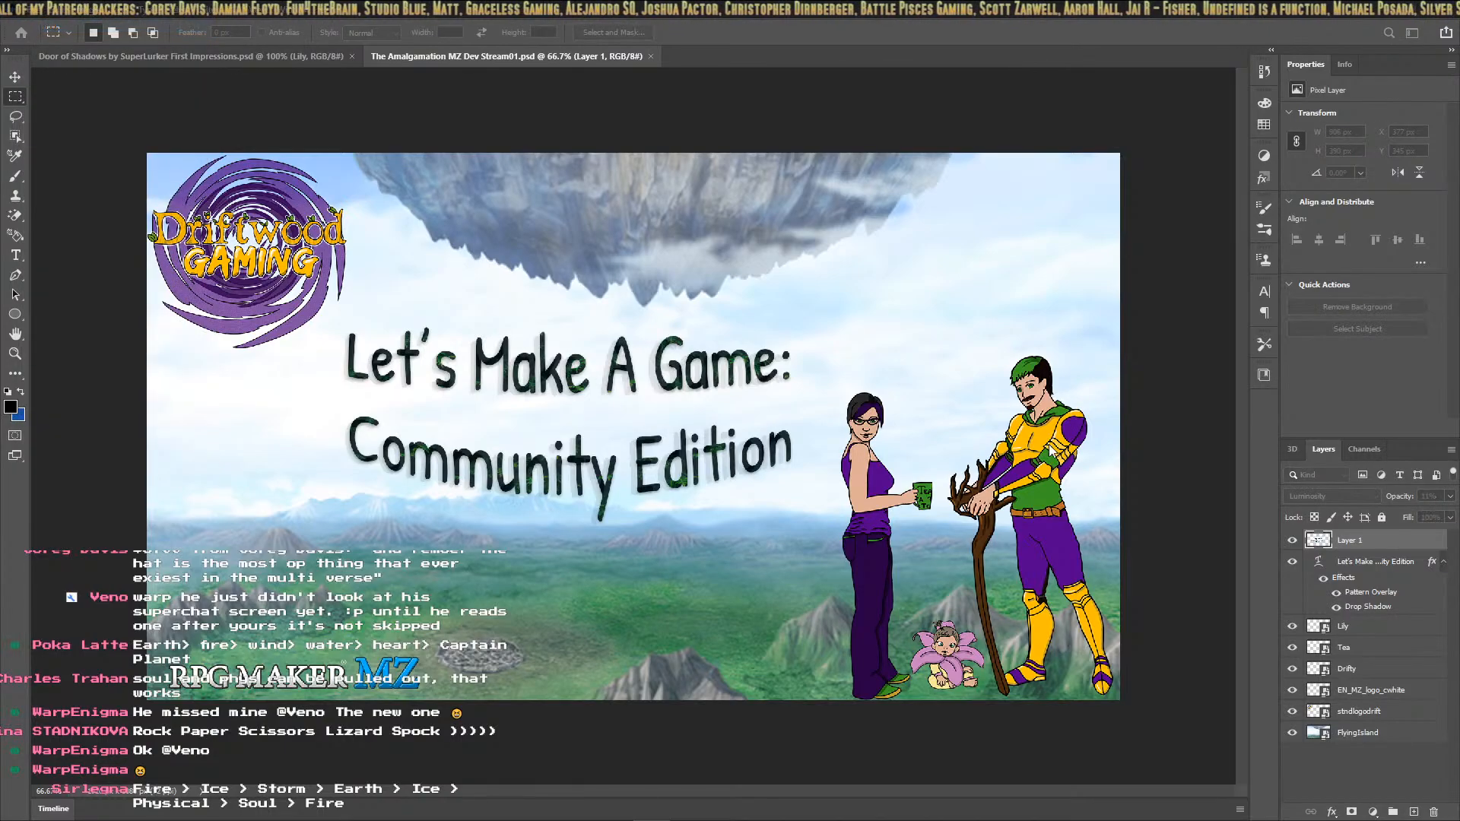
pyautogui.press('Return')
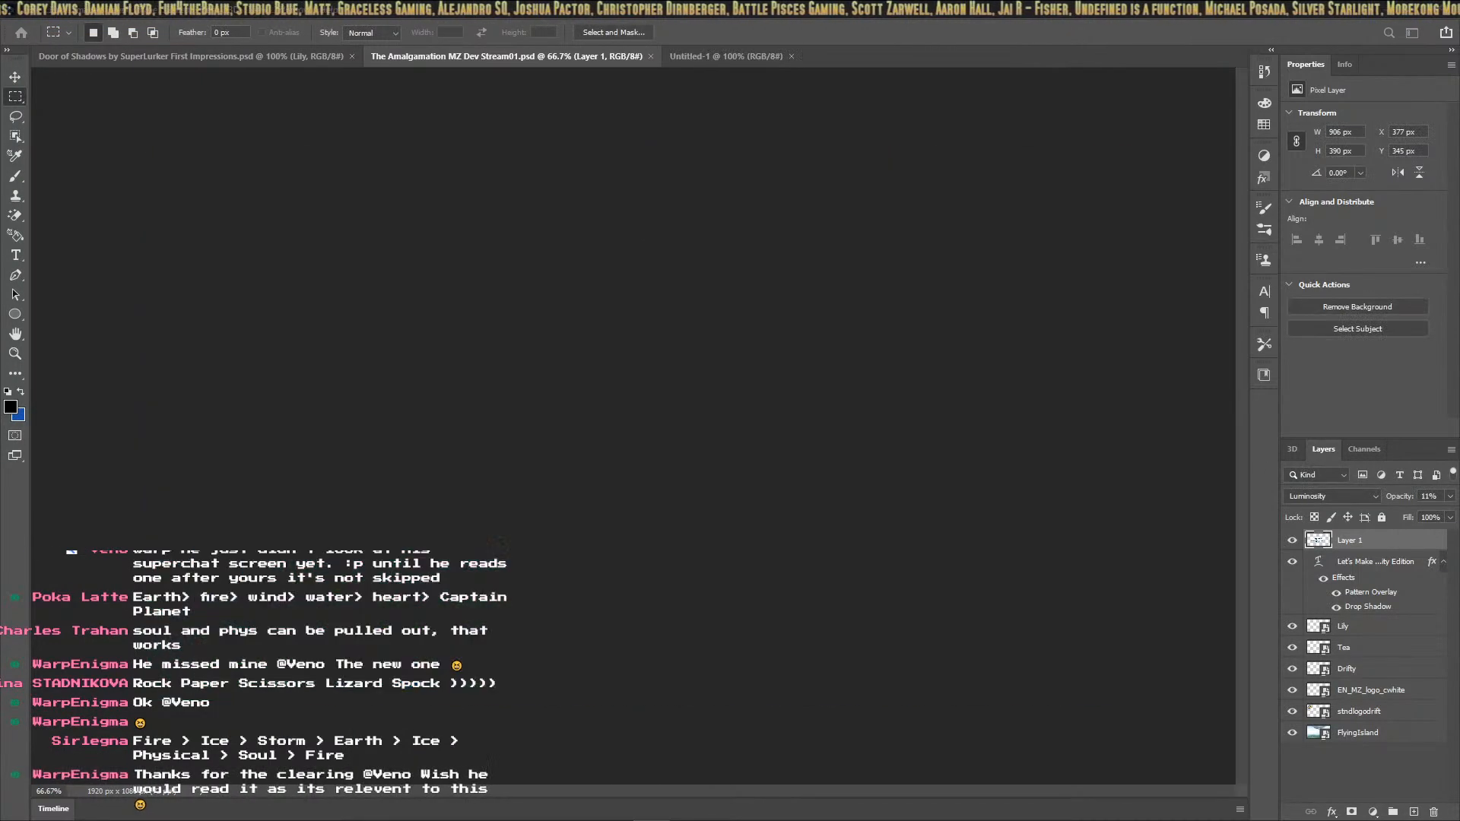
# Try a short vertical black brush stroke near the canvas's upper-left corner and undo it
pyautogui.press('b')
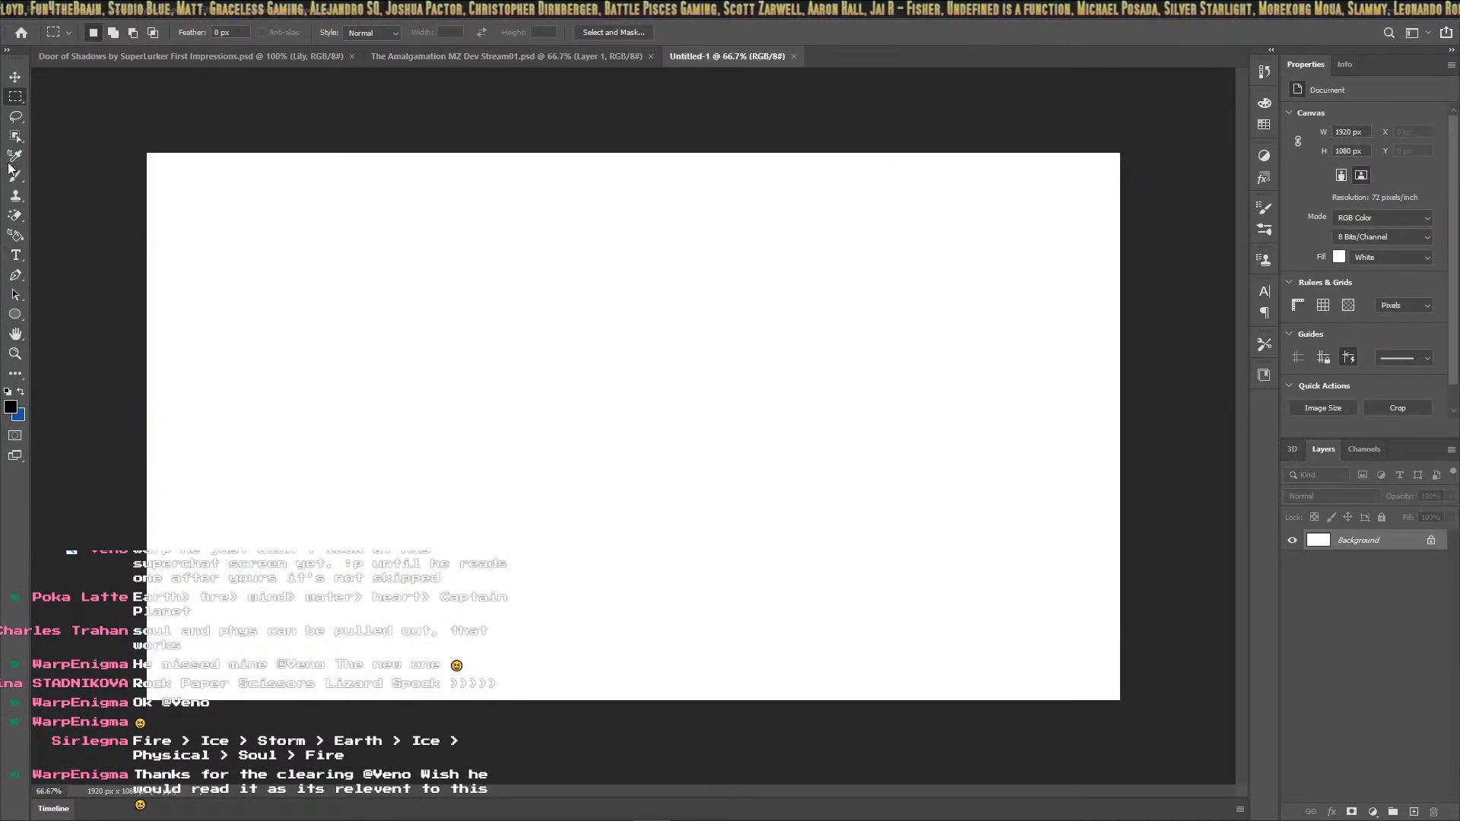
pyautogui.moveTo(183, 193); pyautogui.dragTo(183, 230)
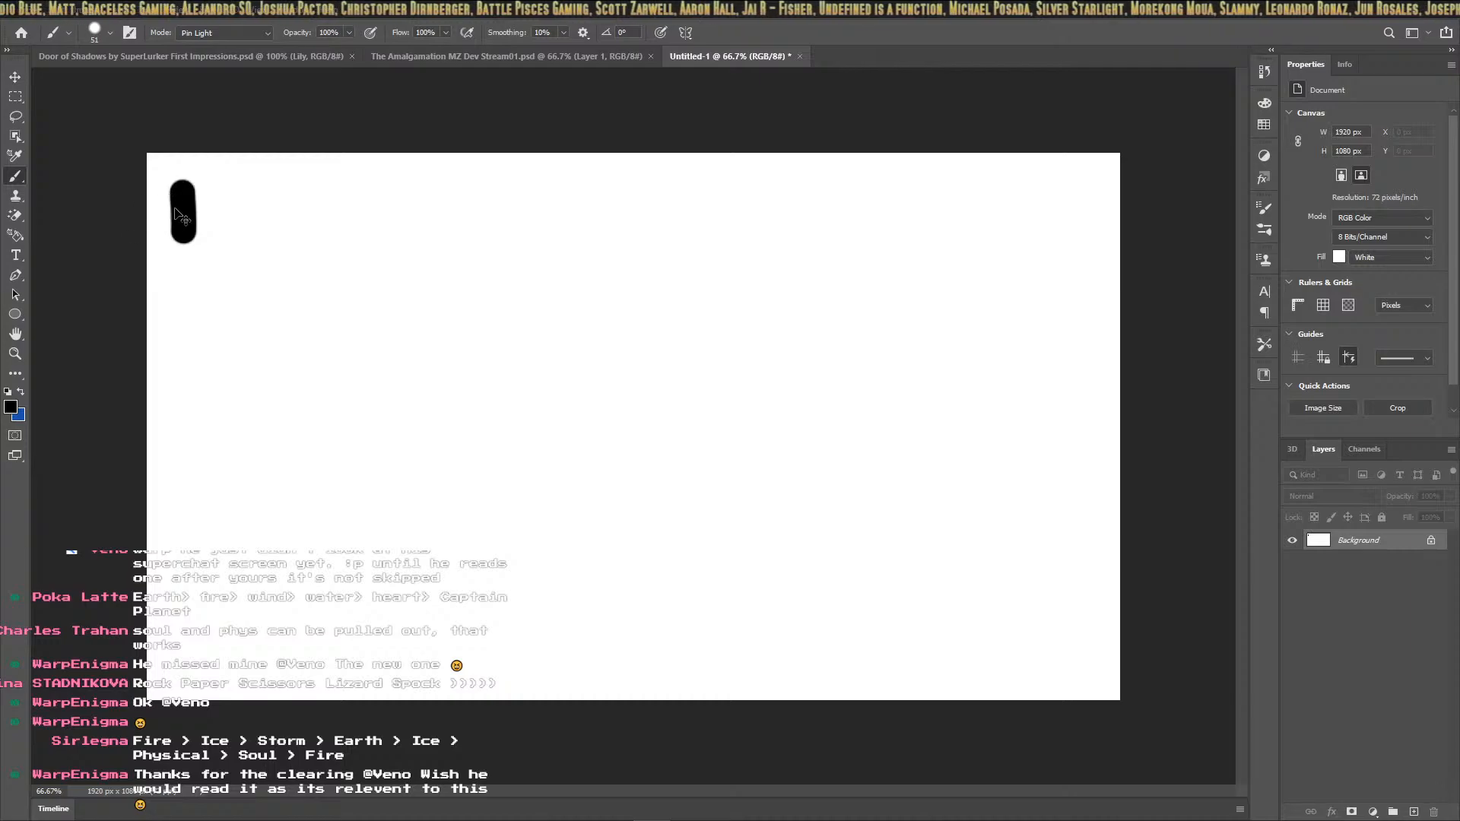
pyautogui.hotkey('ctrl', 'z')
# Handwrite "Fire → Ice →" in black across the upper part of the canvas using a 14 px brush
pyautogui.click(67, 33)
pyautogui.click(98, 30)
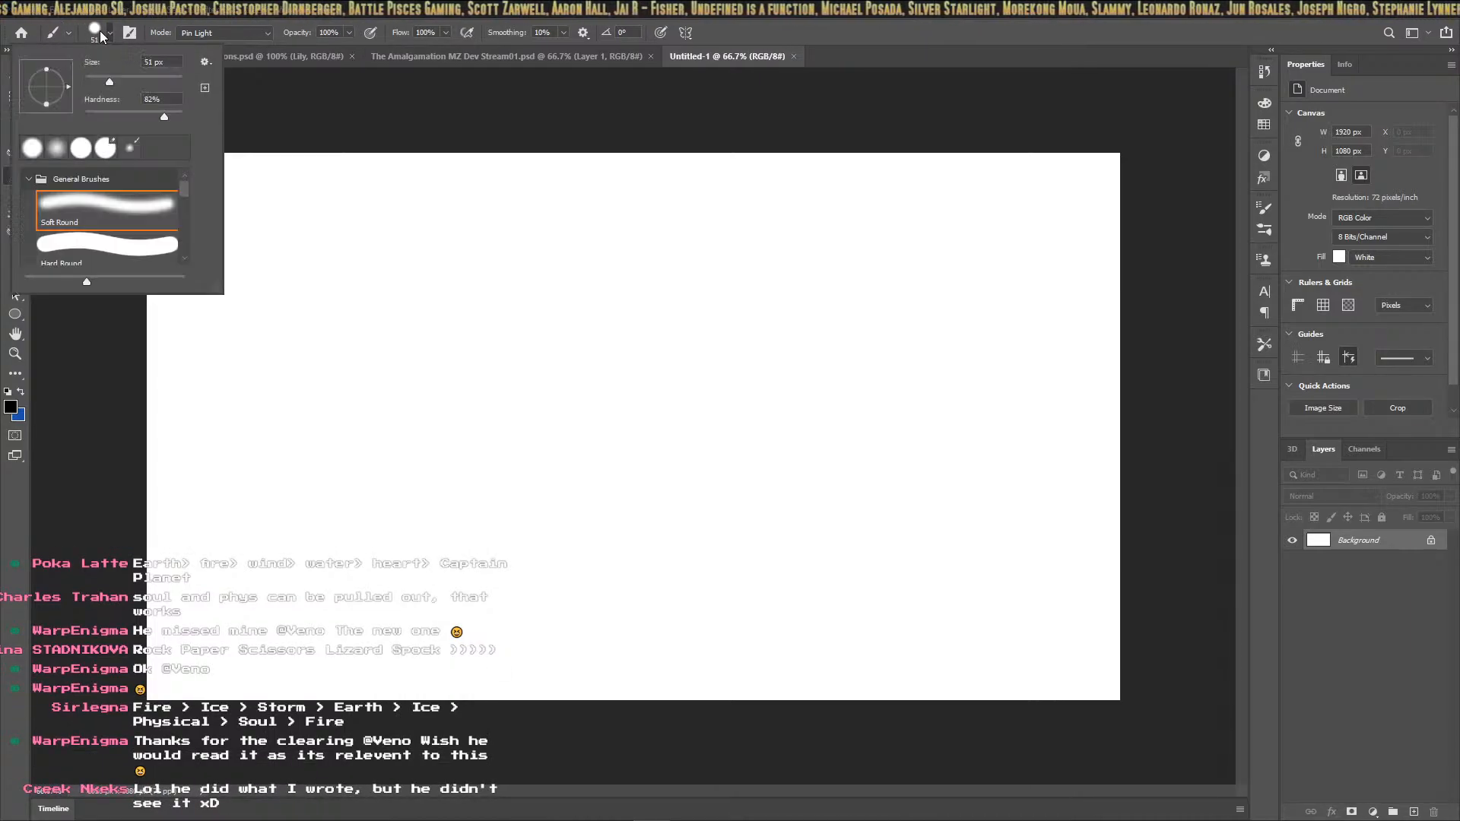
pyautogui.moveTo(106, 73); pyautogui.dragTo(94, 76)
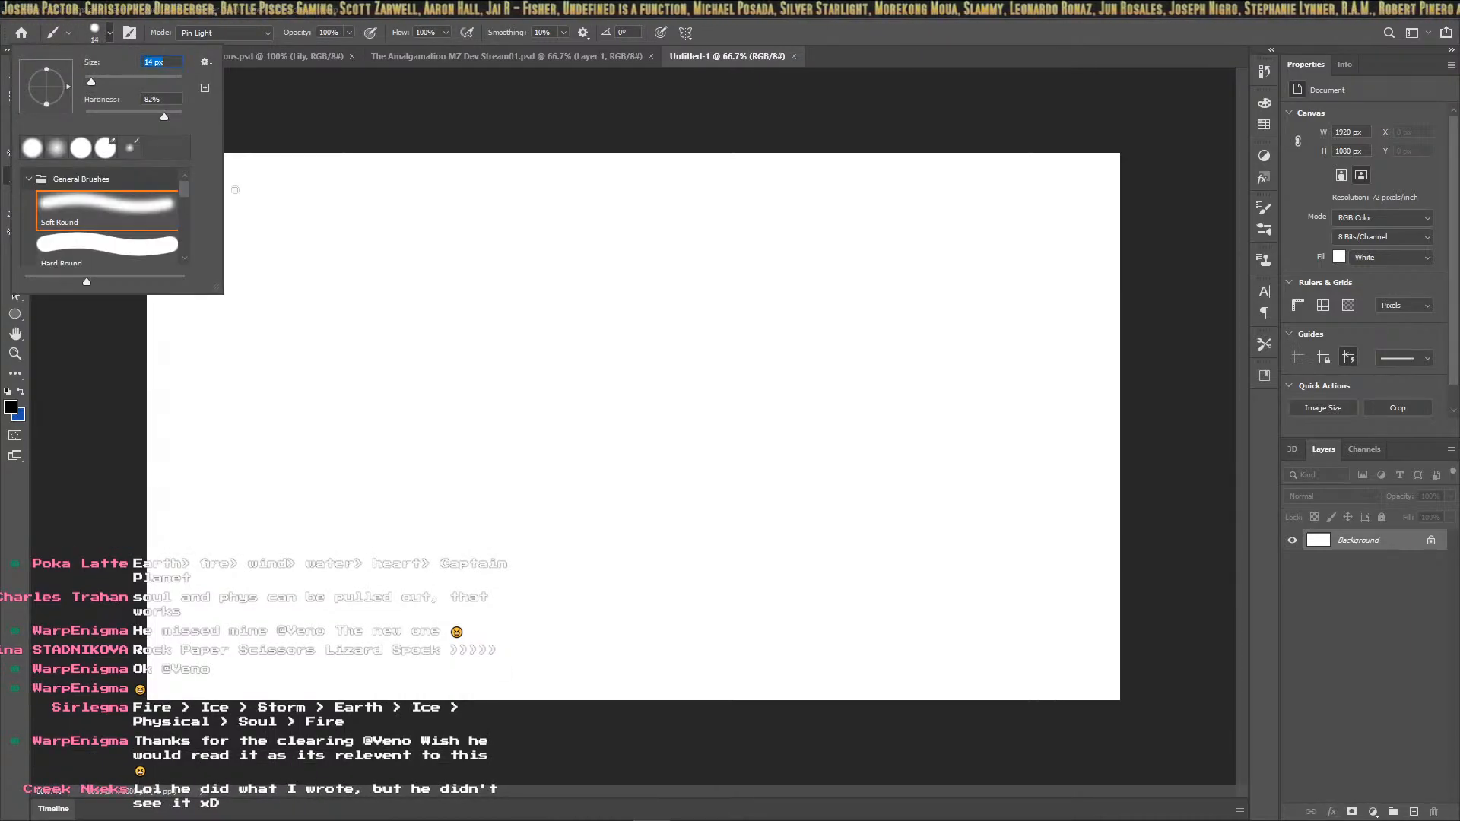
pyautogui.click(302, 214)
pyautogui.moveTo(221, 203); pyautogui.dragTo(232, 279)
pyautogui.moveTo(216, 204)
pyautogui.mouseDown()
pyautogui.moveTo(228, 188)
pyautogui.moveTo(259, 197)
pyautogui.mouseUp()
pyautogui.moveTo(222, 245)
pyautogui.mouseDown()
pyautogui.moveTo(268, 234)
pyautogui.moveTo(286, 260)
pyautogui.moveTo(321, 221)
pyautogui.moveTo(351, 256)
pyautogui.moveTo(432, 239)
pyautogui.moveTo(431, 256)
pyautogui.mouseUp()
pyautogui.click(406, 220)
pyautogui.moveTo(501, 199)
pyautogui.mouseDown()
pyautogui.moveTo(511, 264)
pyautogui.moveTo(532, 265)
pyautogui.moveTo(527, 203)
pyautogui.moveTo(594, 270)
pyautogui.moveTo(613, 243)
pyautogui.moveTo(635, 270)
pyautogui.moveTo(726, 266)
pyautogui.moveTo(710, 282)
pyautogui.mouseUp()
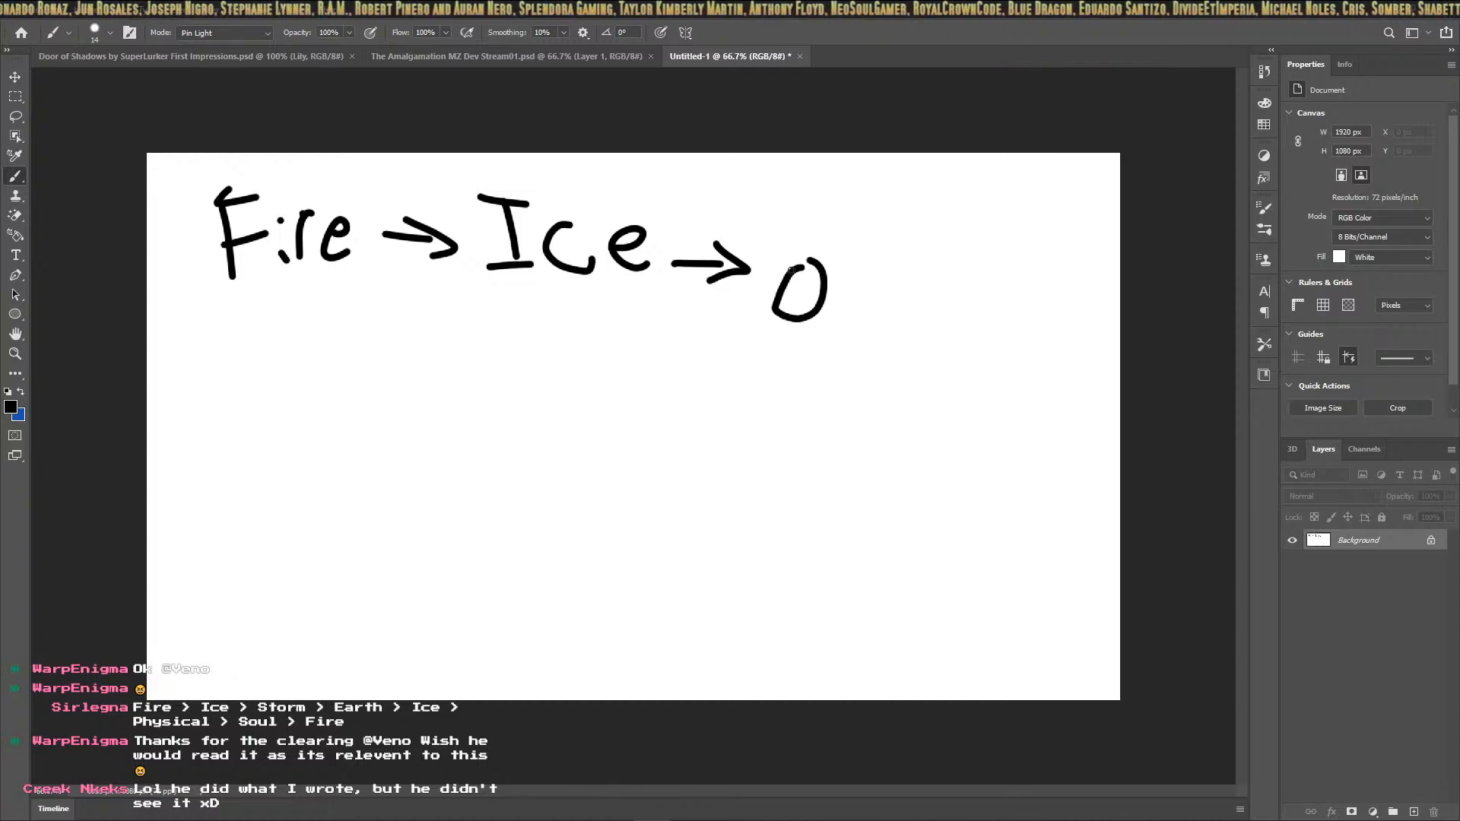
# Handwrite "earth" after Ice, a curved arrow to "storm" underneath, and an arrow leading back up toward Fire
pyautogui.moveTo(791, 271)
pyautogui.mouseDown()
pyautogui.moveTo(841, 347)
pyautogui.moveTo(875, 346)
pyautogui.mouseUp()
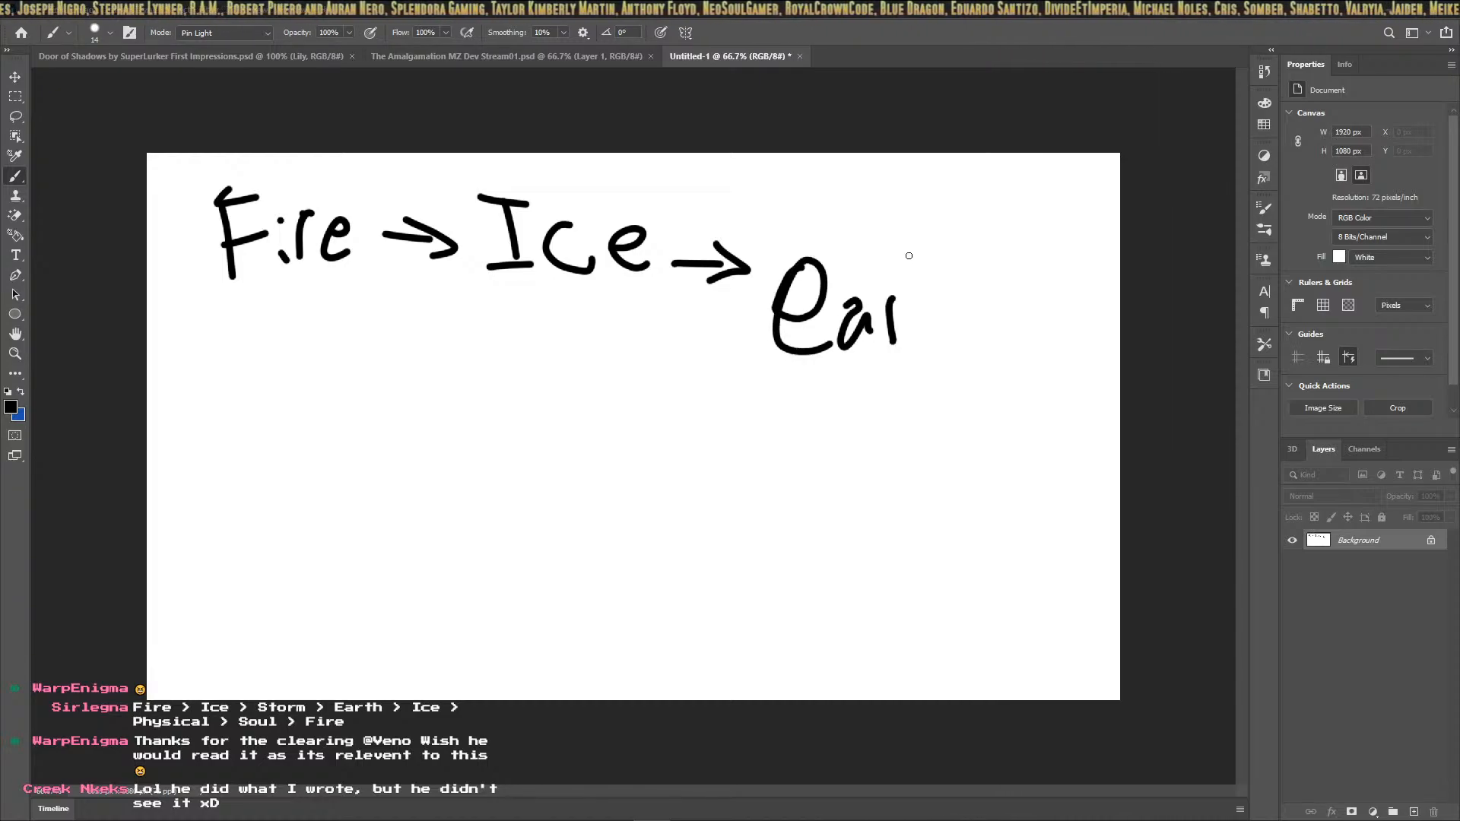
pyautogui.moveTo(1002, 315)
pyautogui.mouseDown()
pyautogui.moveTo(953, 411)
pyautogui.moveTo(520, 411)
pyautogui.moveTo(546, 424)
pyautogui.mouseUp()
pyautogui.moveTo(387, 368); pyautogui.dragTo(369, 375)
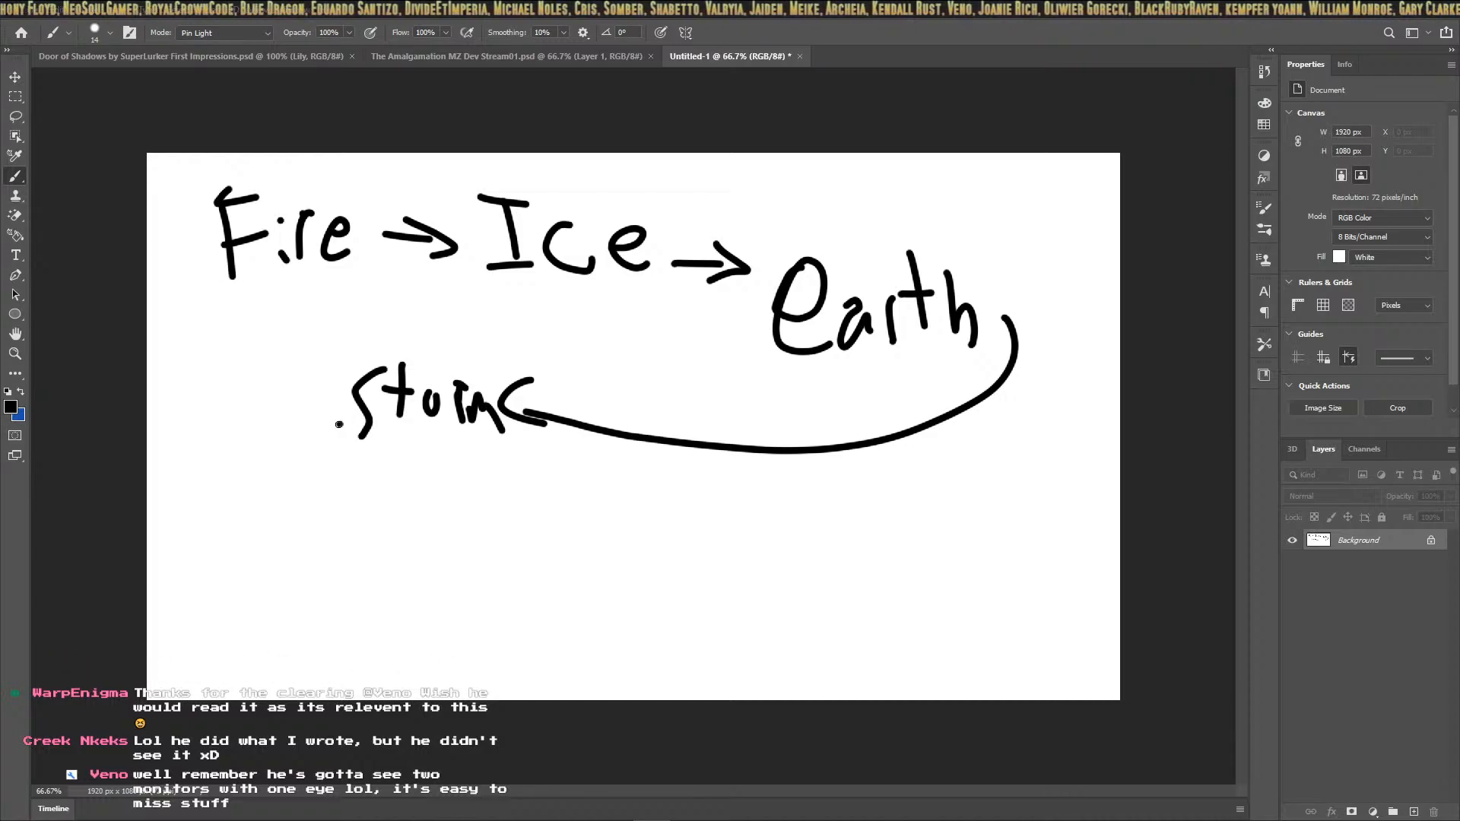
pyautogui.moveTo(202, 359); pyautogui.dragTo(281, 356)
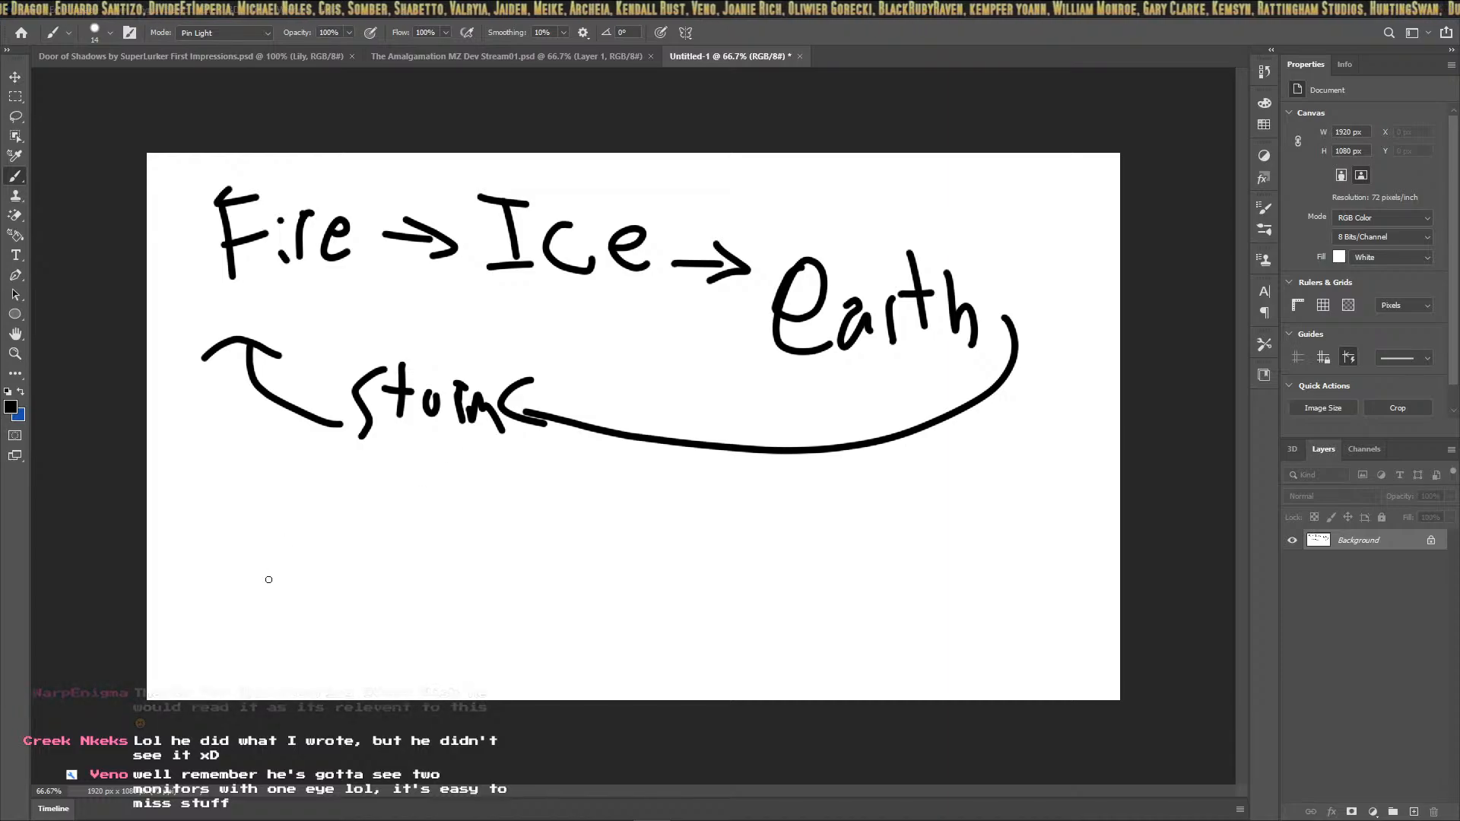
# Handwrite "Phys" and "Soul" along the lower part of the canvas and connect them with a double-headed arrow
pyautogui.moveTo(242, 532)
pyautogui.mouseDown()
pyautogui.moveTo(244, 605)
pyautogui.moveTo(245, 576)
pyautogui.mouseUp()
pyautogui.moveTo(308, 527)
pyautogui.mouseDown()
pyautogui.moveTo(335, 597)
pyautogui.moveTo(354, 595)
pyautogui.mouseUp()
pyautogui.moveTo(374, 552); pyautogui.dragTo(356, 609)
pyautogui.moveTo(424, 544); pyautogui.dragTo(412, 612)
pyautogui.moveTo(694, 549)
pyautogui.mouseDown()
pyautogui.moveTo(677, 626)
pyautogui.moveTo(726, 591)
pyautogui.moveTo(784, 609)
pyautogui.mouseUp()
pyautogui.moveTo(787, 544); pyautogui.dragTo(812, 597)
pyautogui.moveTo(507, 581)
pyautogui.mouseDown()
pyautogui.moveTo(487, 588)
pyautogui.moveTo(507, 629)
pyautogui.moveTo(572, 601)
pyautogui.moveTo(563, 625)
pyautogui.moveTo(595, 600)
pyautogui.mouseUp()
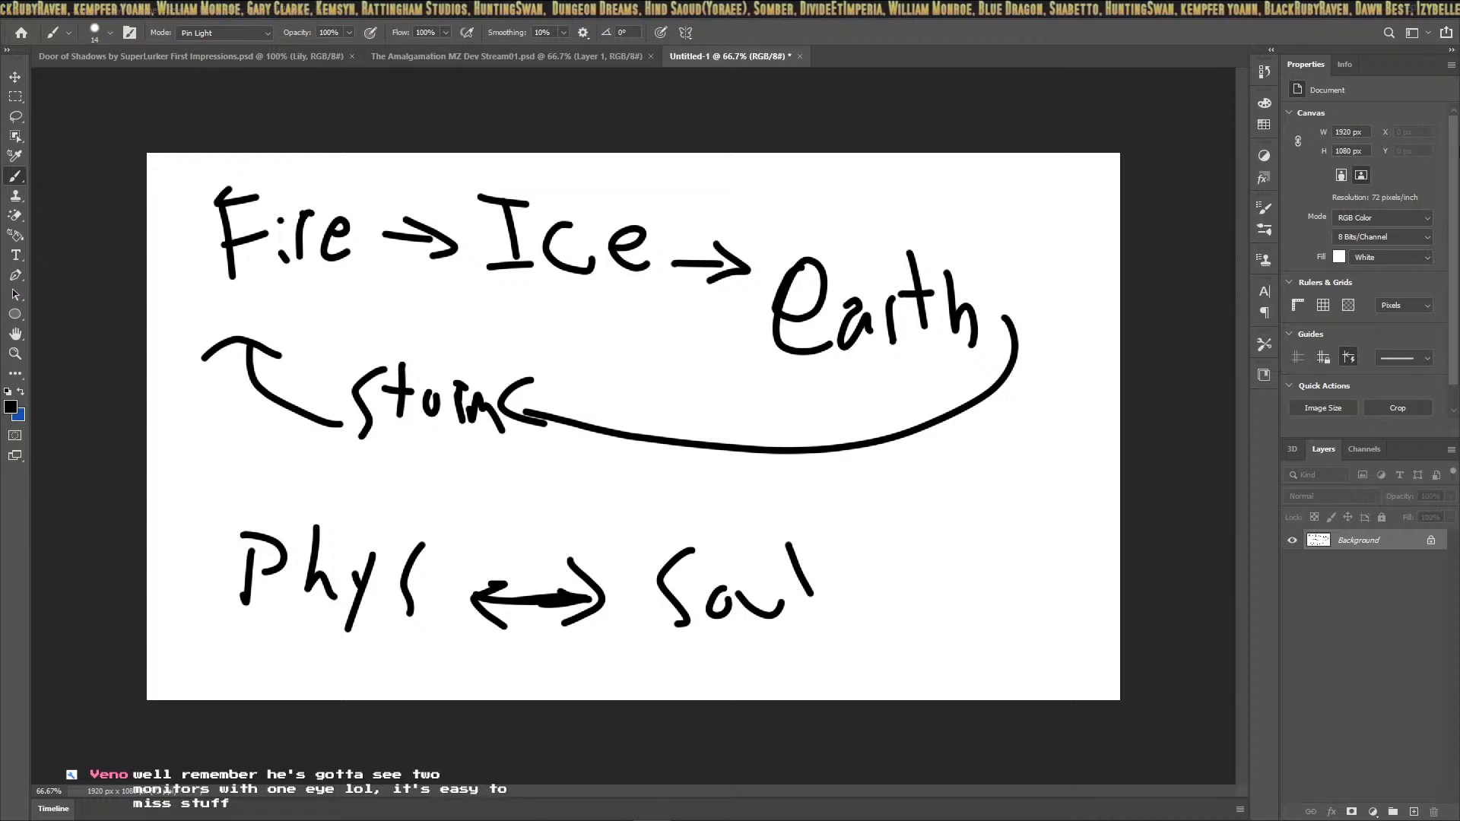
# Switch to Discord and post the copied donation message image in the amalgamation_mz channel
pyautogui.click(1368, 15)
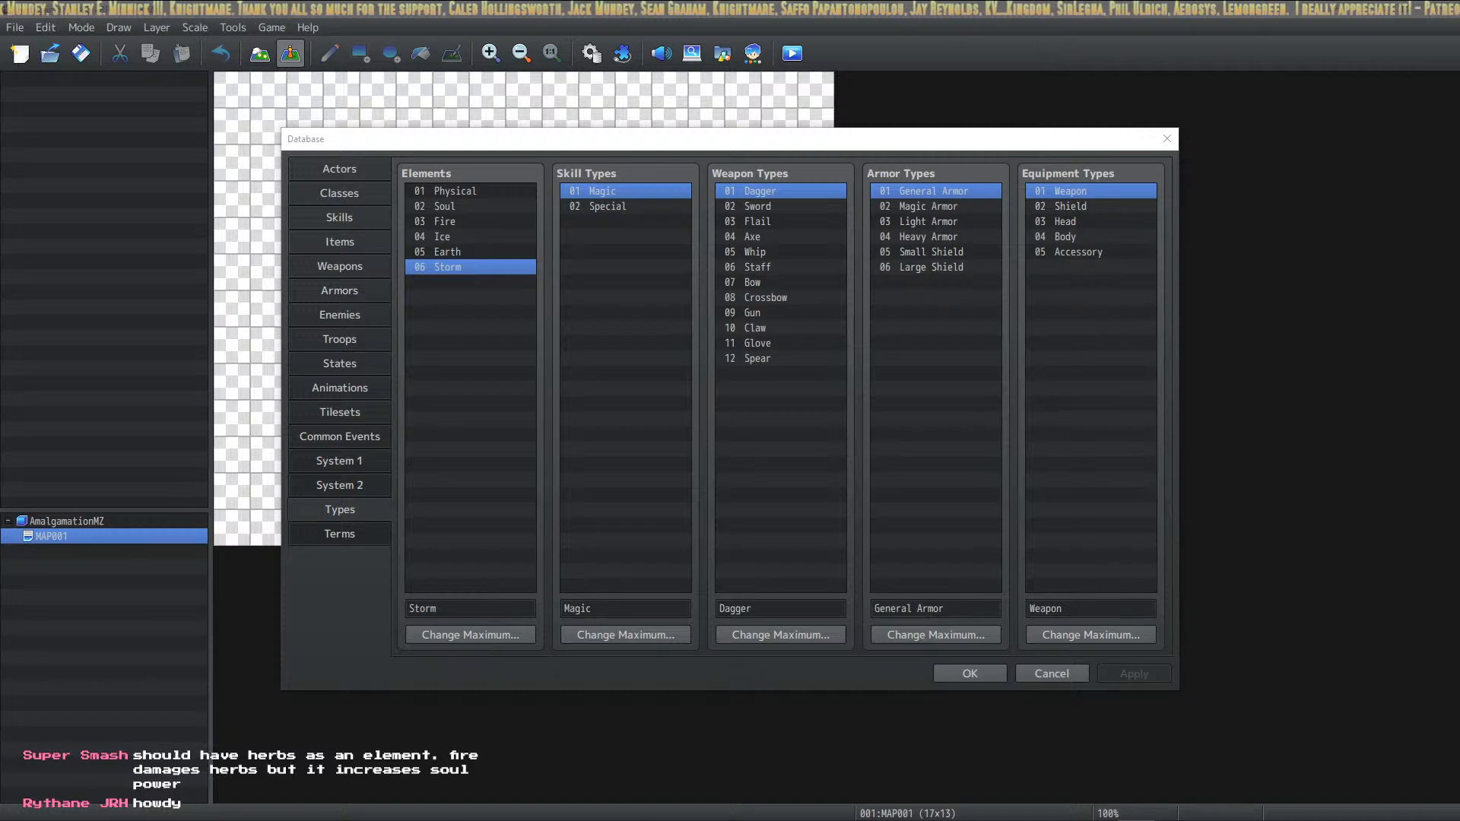
pyautogui.moveTo(543, 820); pyautogui.dragTo(636, 93)
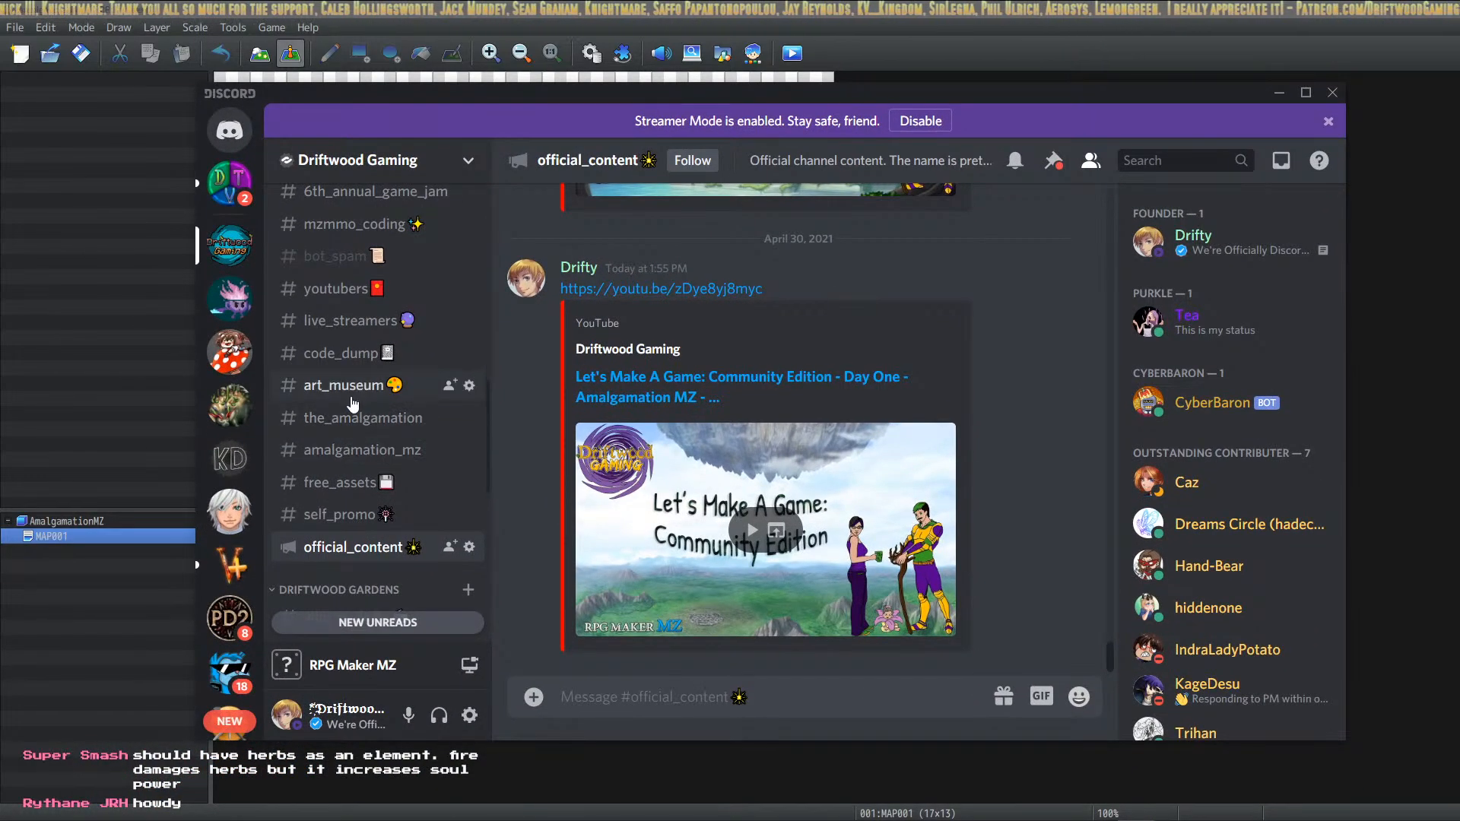
pyautogui.click(354, 454)
pyautogui.rightClick(669, 698)
pyautogui.click(718, 677)
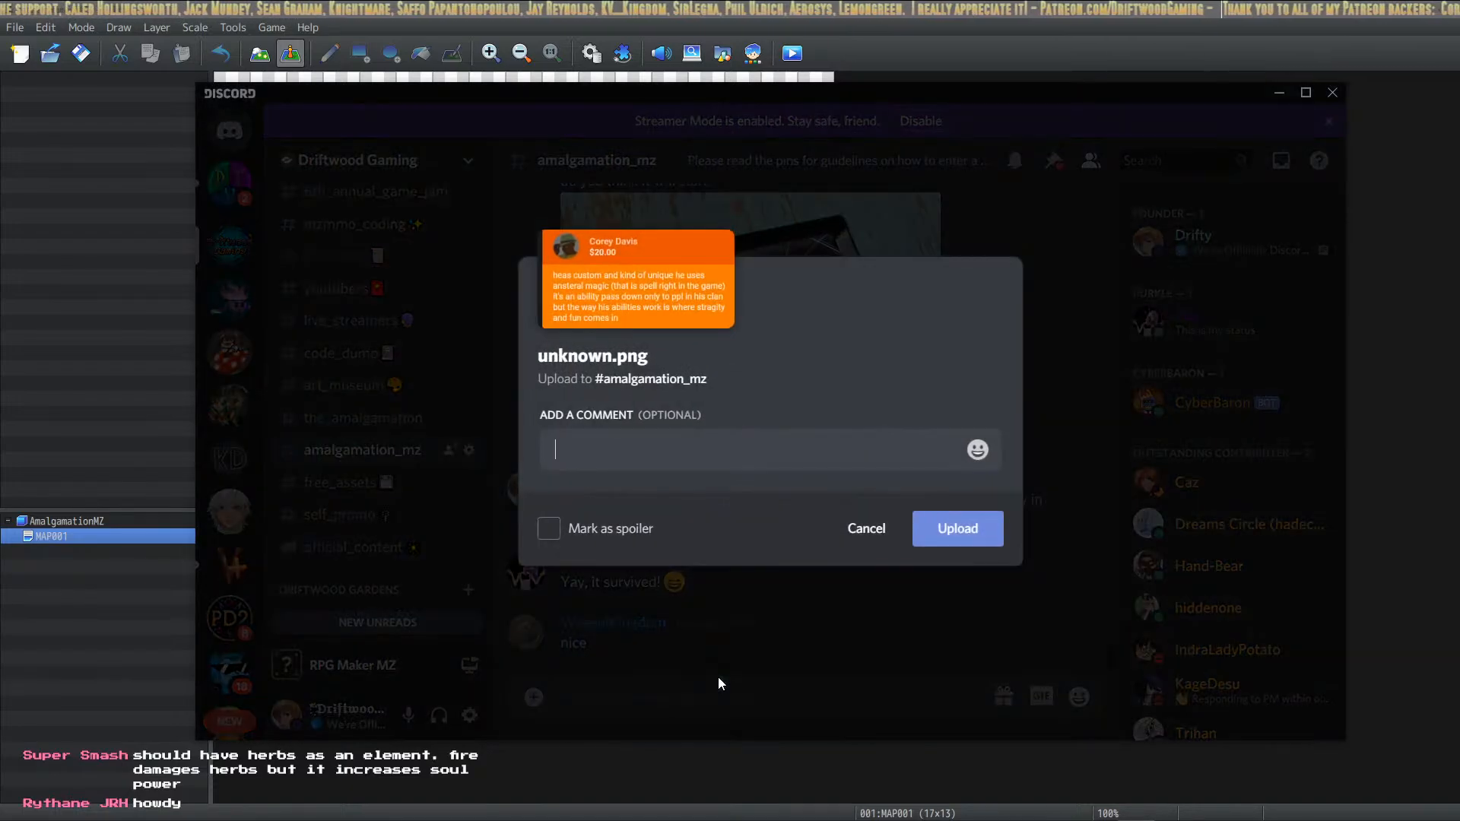
pyautogui.press('Return')
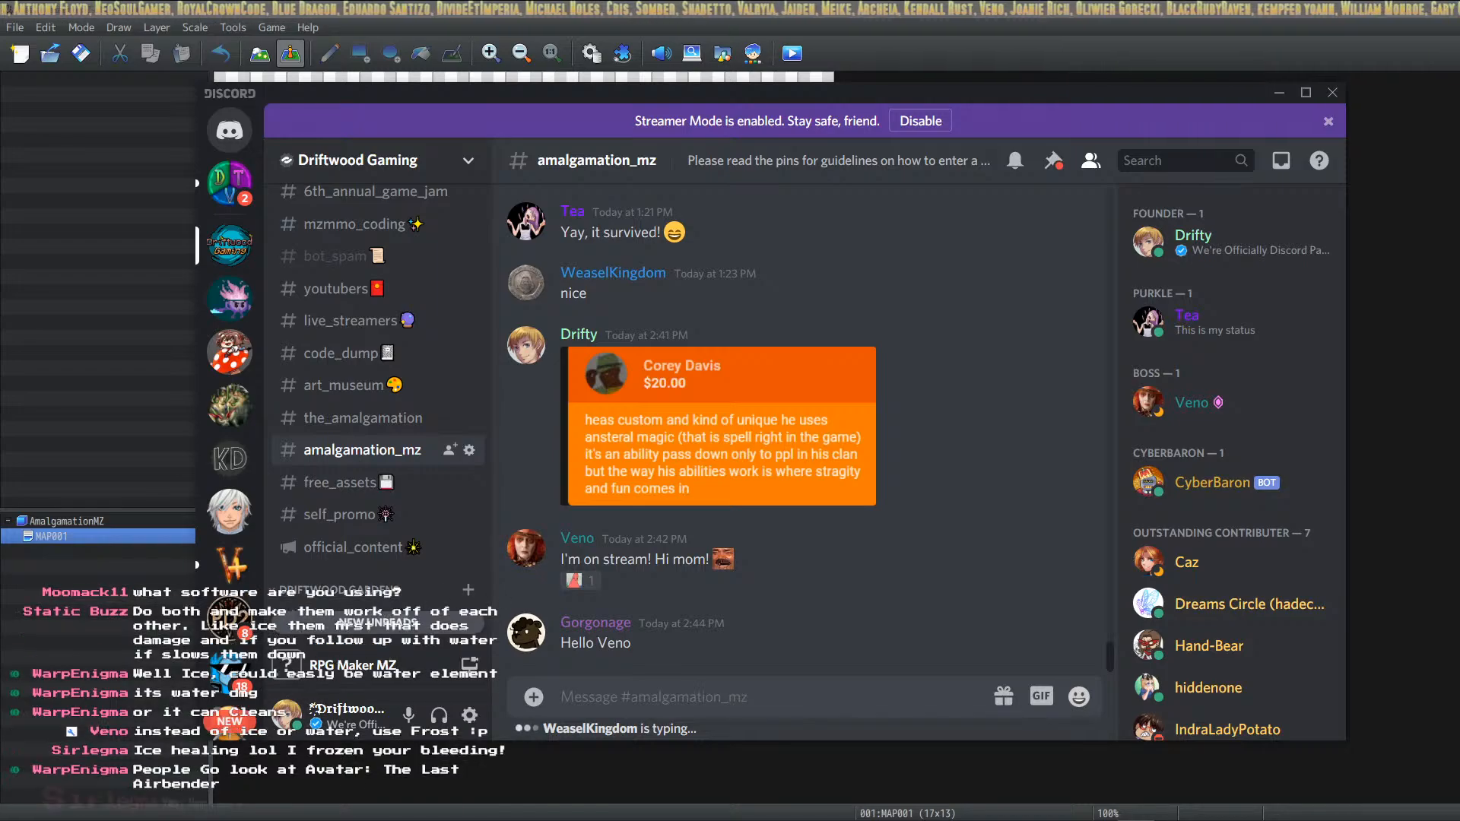
# Switch back to Photoshop and handwrite a small "water?" above the word Ice
pyautogui.hotkey('alt', 'Tab')
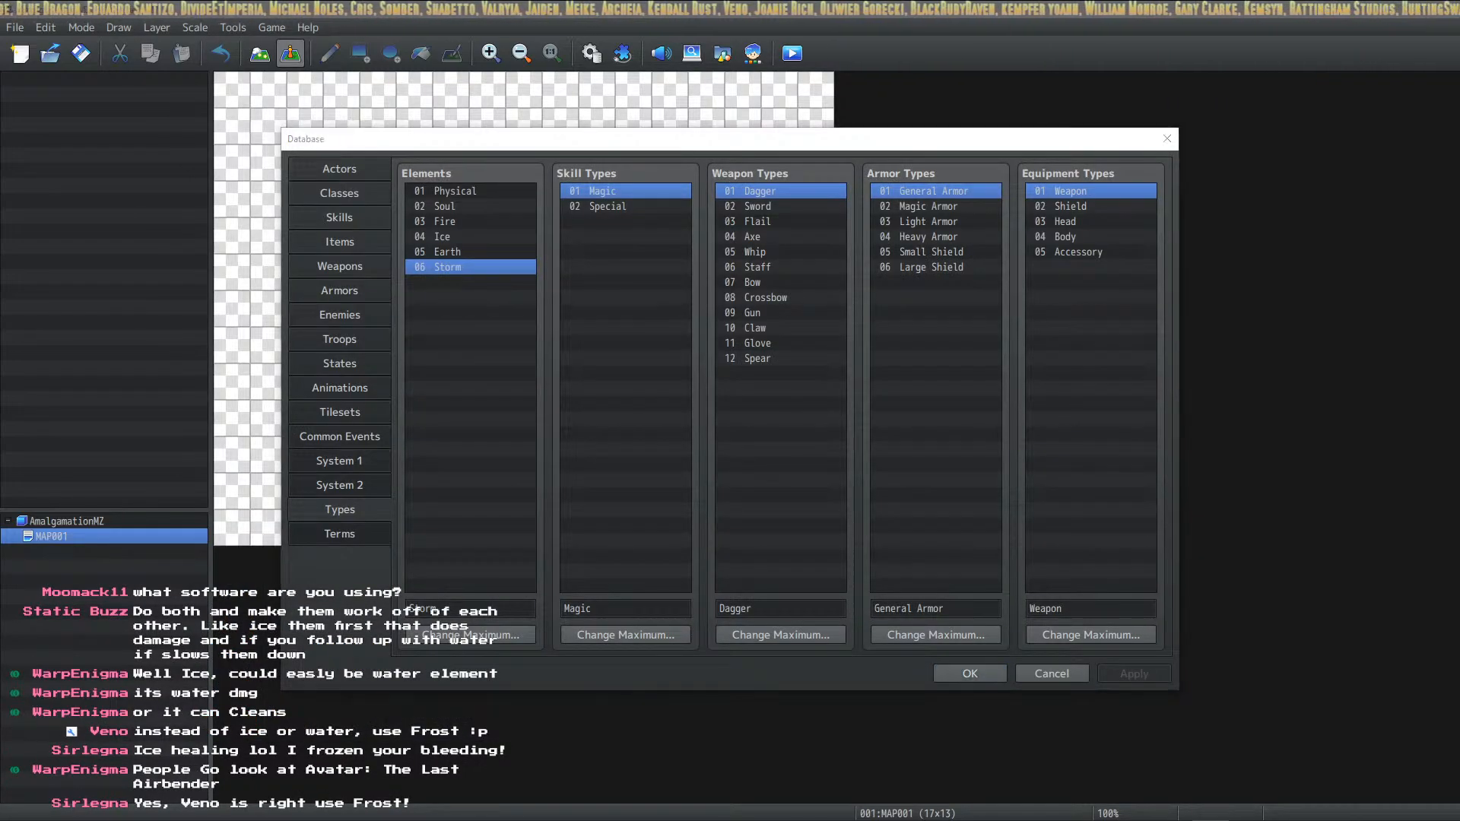
pyautogui.hotkey('alt', 'Tab')
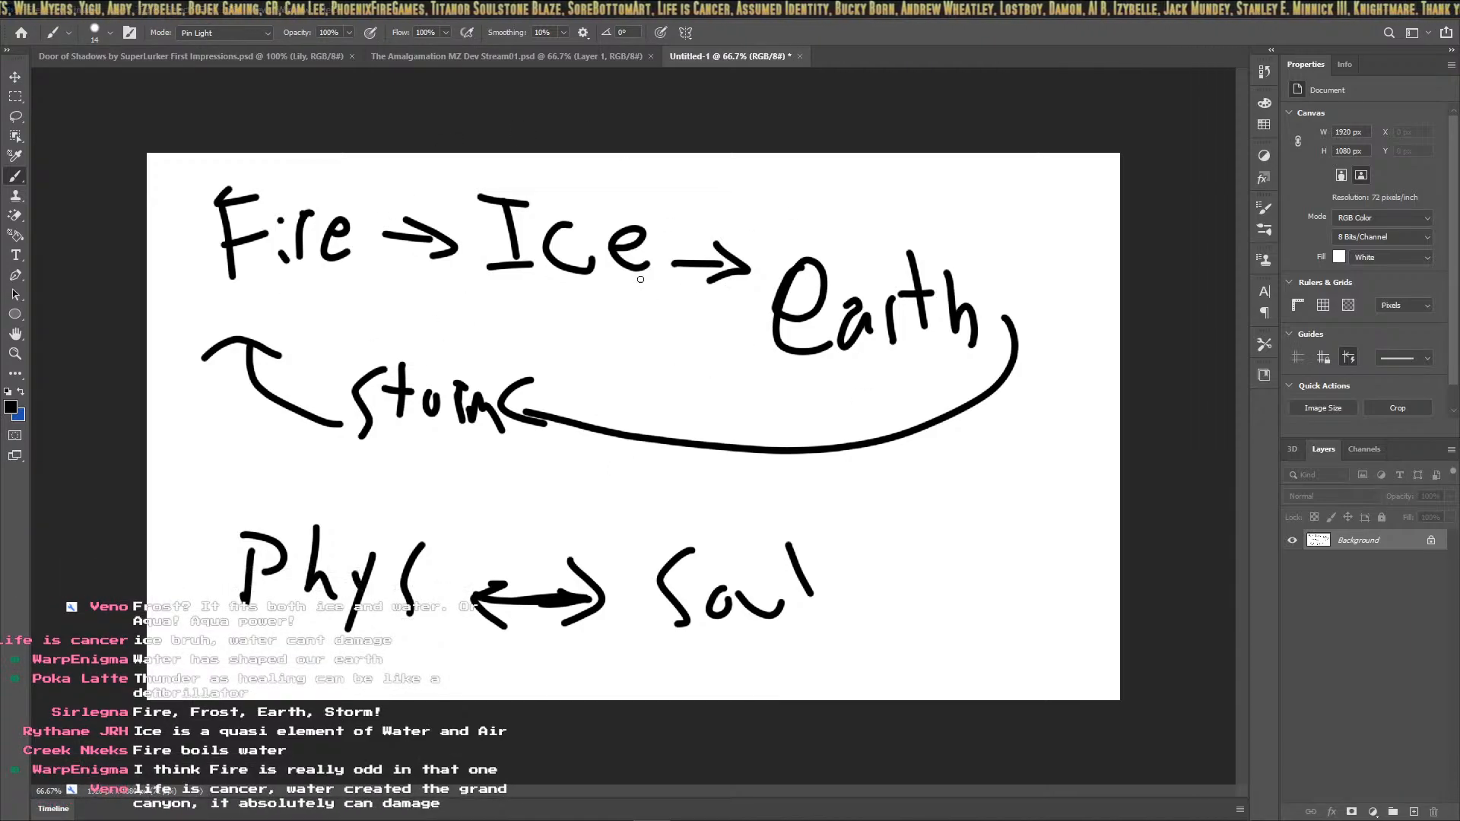
pyautogui.moveTo(566, 181)
pyautogui.mouseDown()
pyautogui.moveTo(584, 200)
pyautogui.moveTo(605, 186)
pyautogui.moveTo(644, 207)
pyautogui.mouseUp()
pyautogui.moveTo(645, 199)
pyautogui.mouseDown()
pyautogui.moveTo(661, 190)
pyautogui.moveTo(704, 209)
pyautogui.mouseUp()
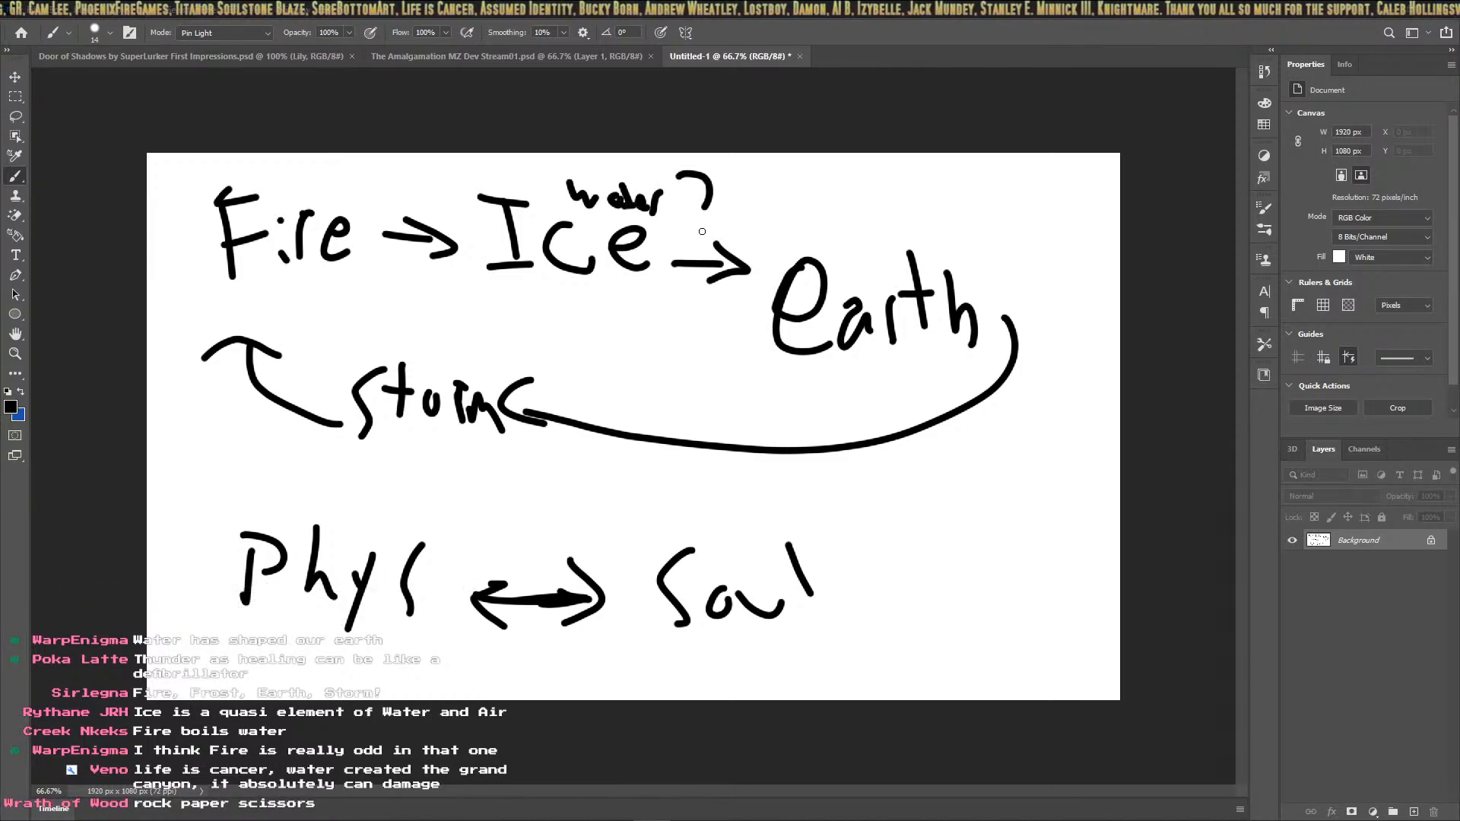
pyautogui.click(701, 230)
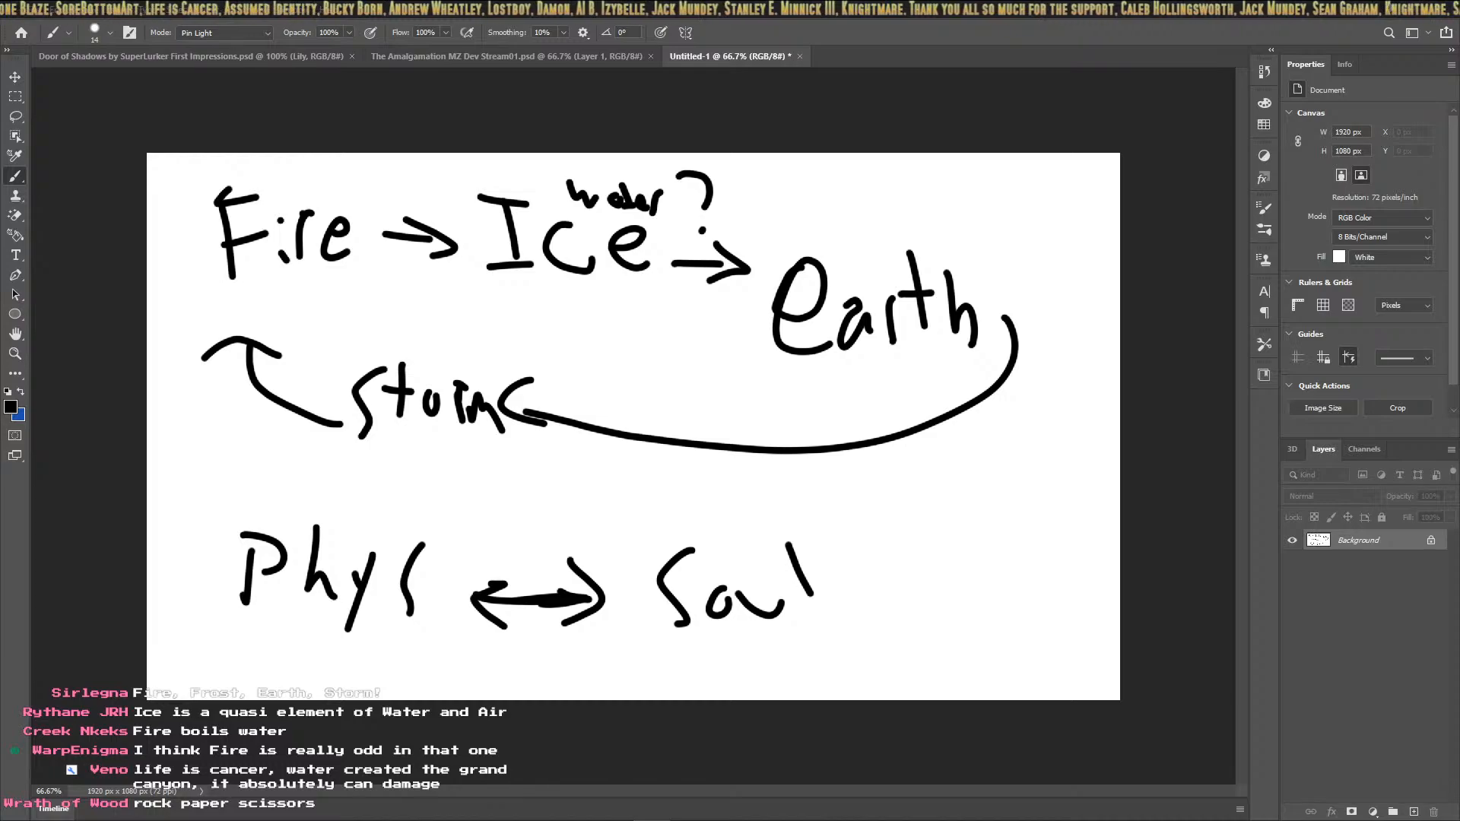
# Switch to RPG Maker MZ and review the equipment types from Weapon through Accessory in the database
pyautogui.click(1353, 8)
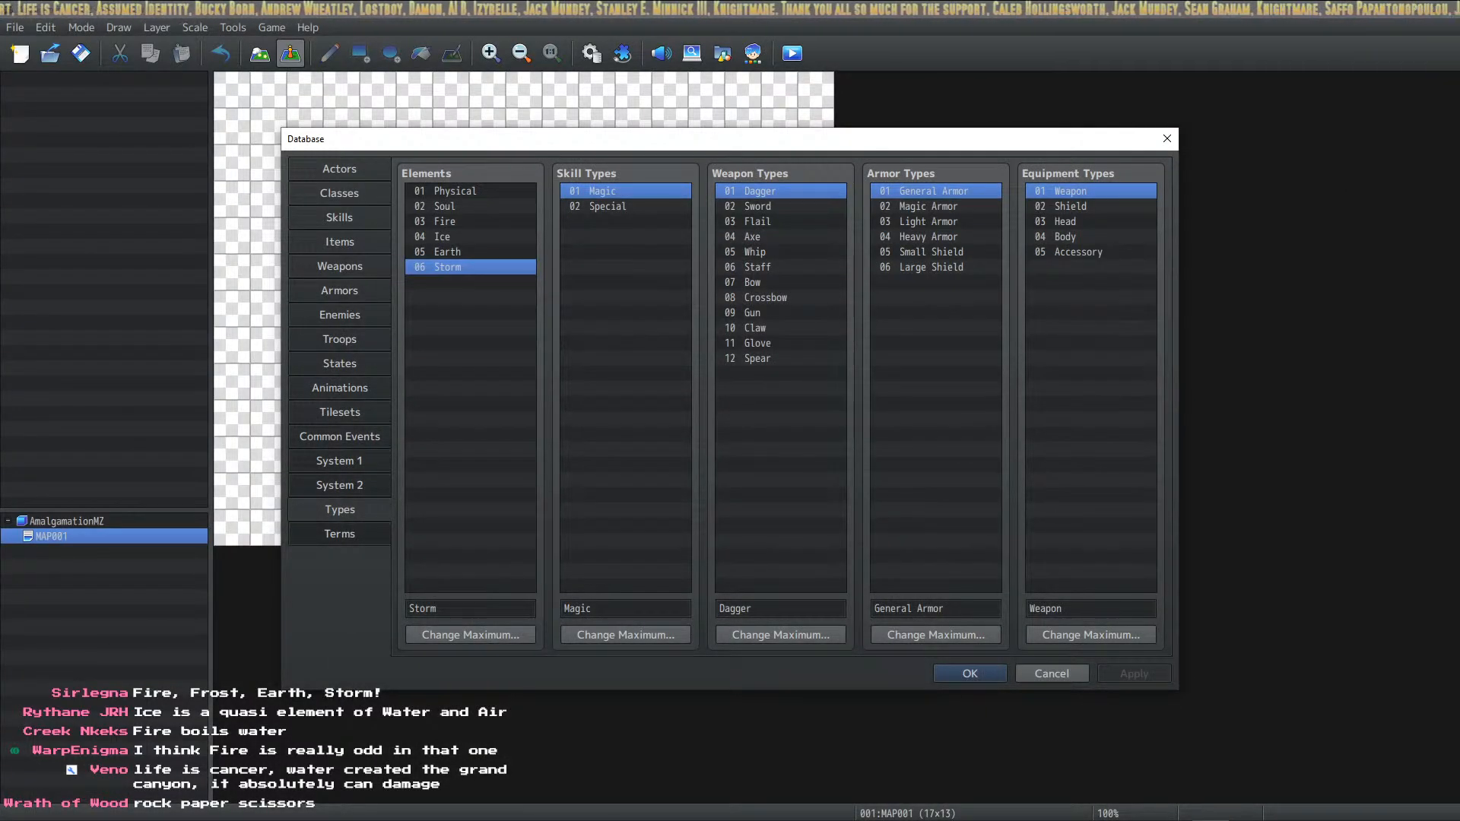
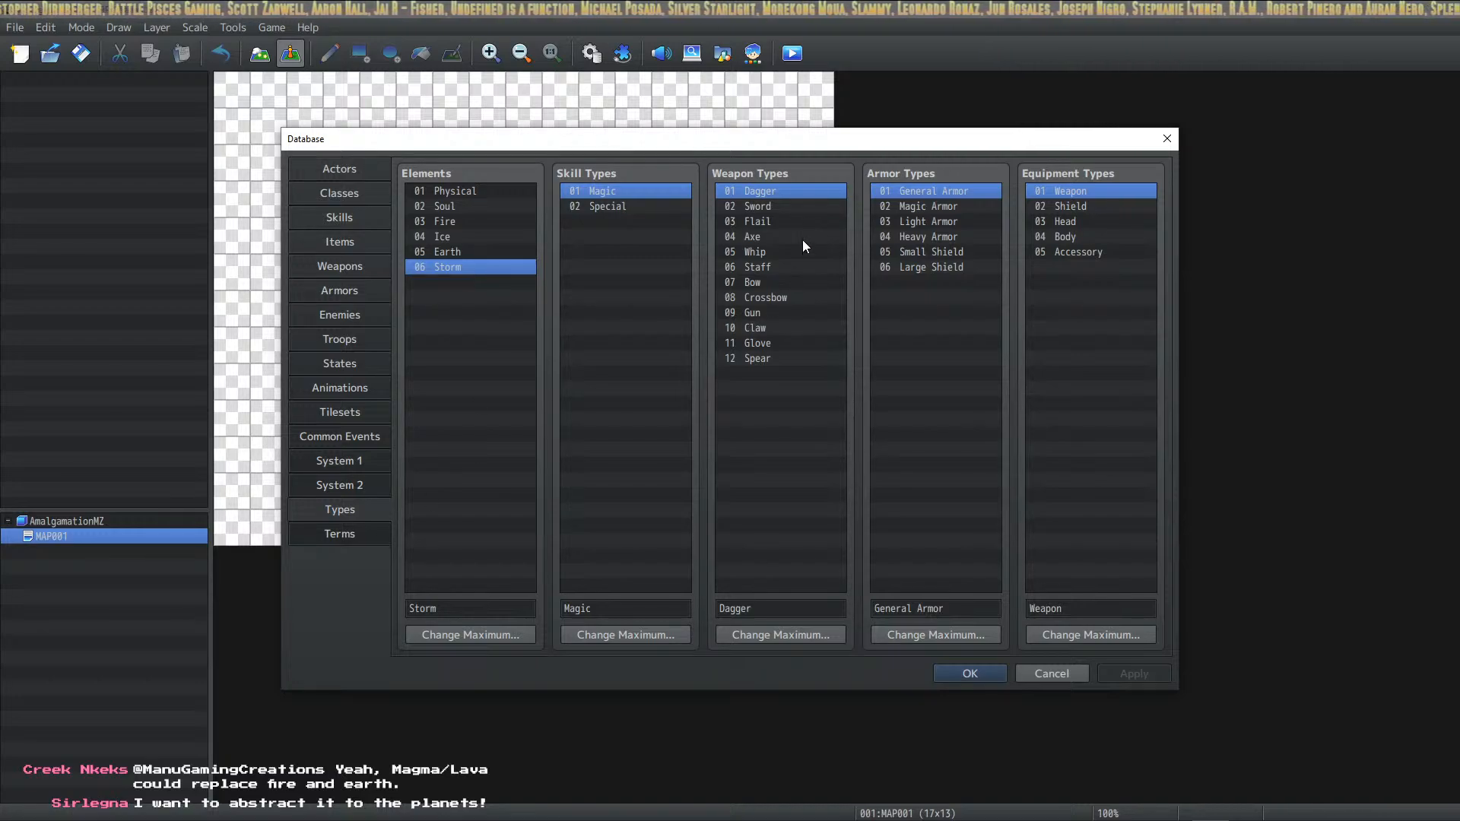
pyautogui.click(1088, 207)
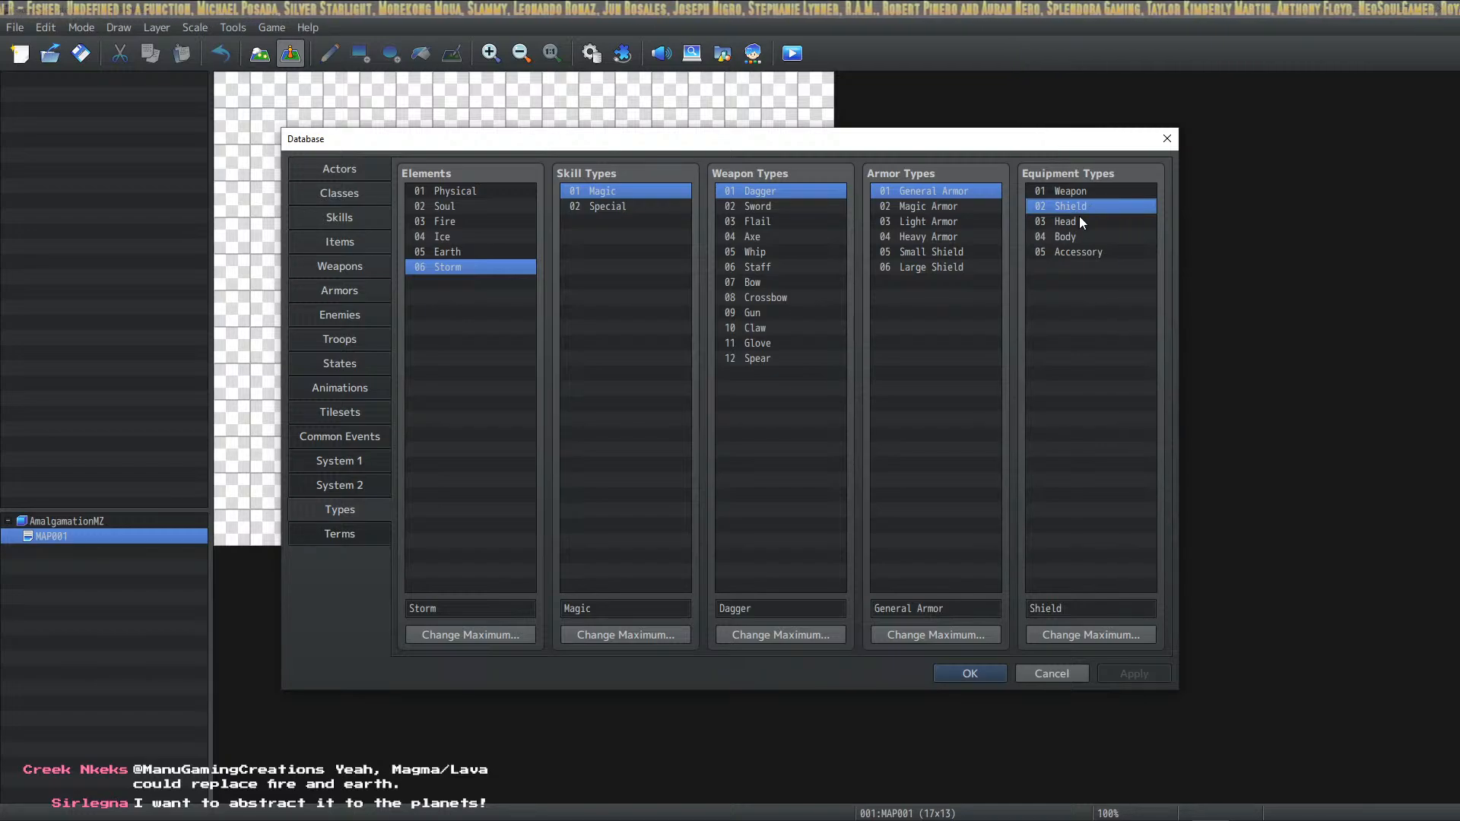
pyautogui.click(1091, 220)
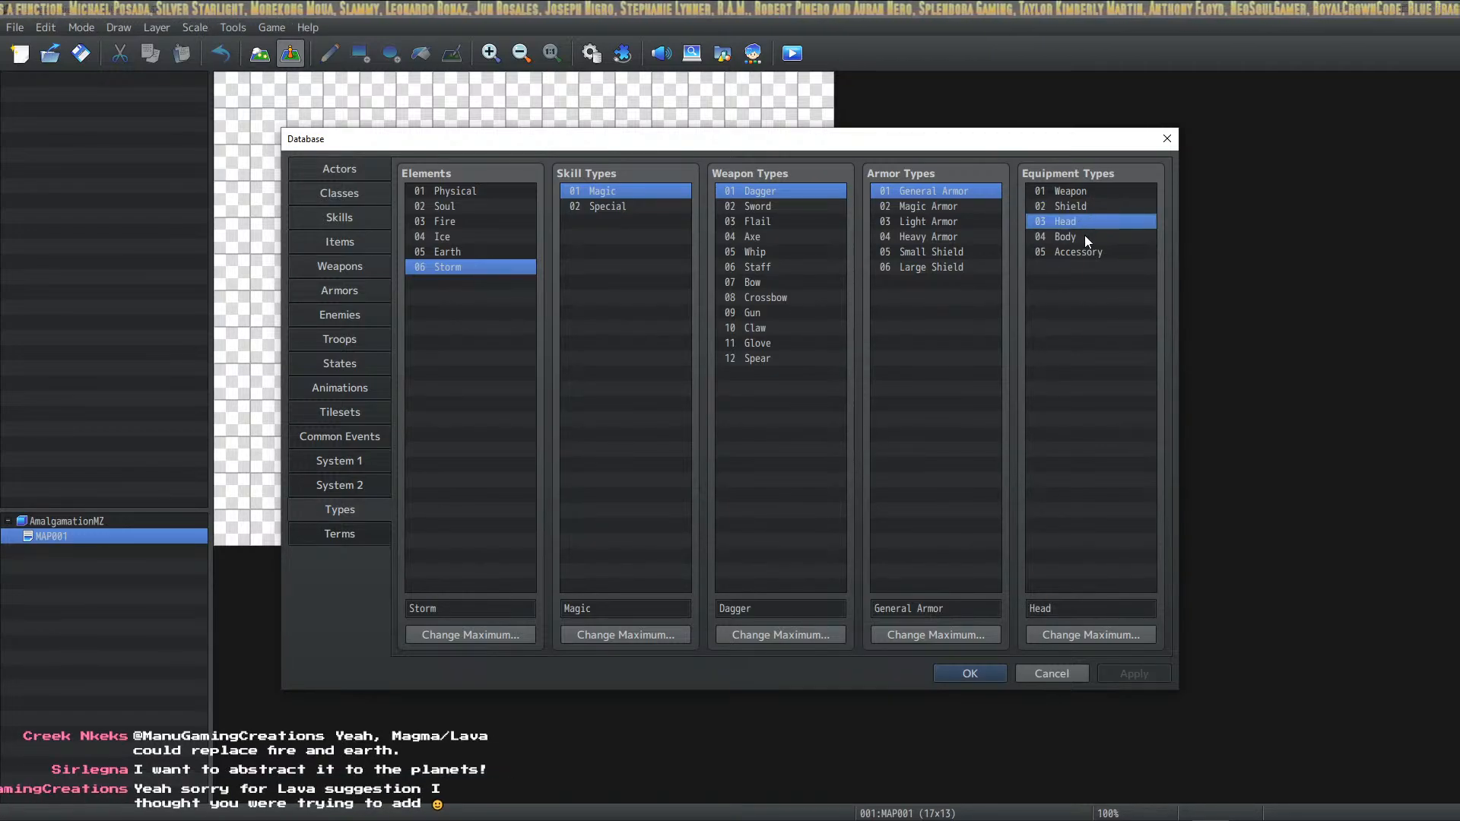
pyautogui.click(1088, 193)
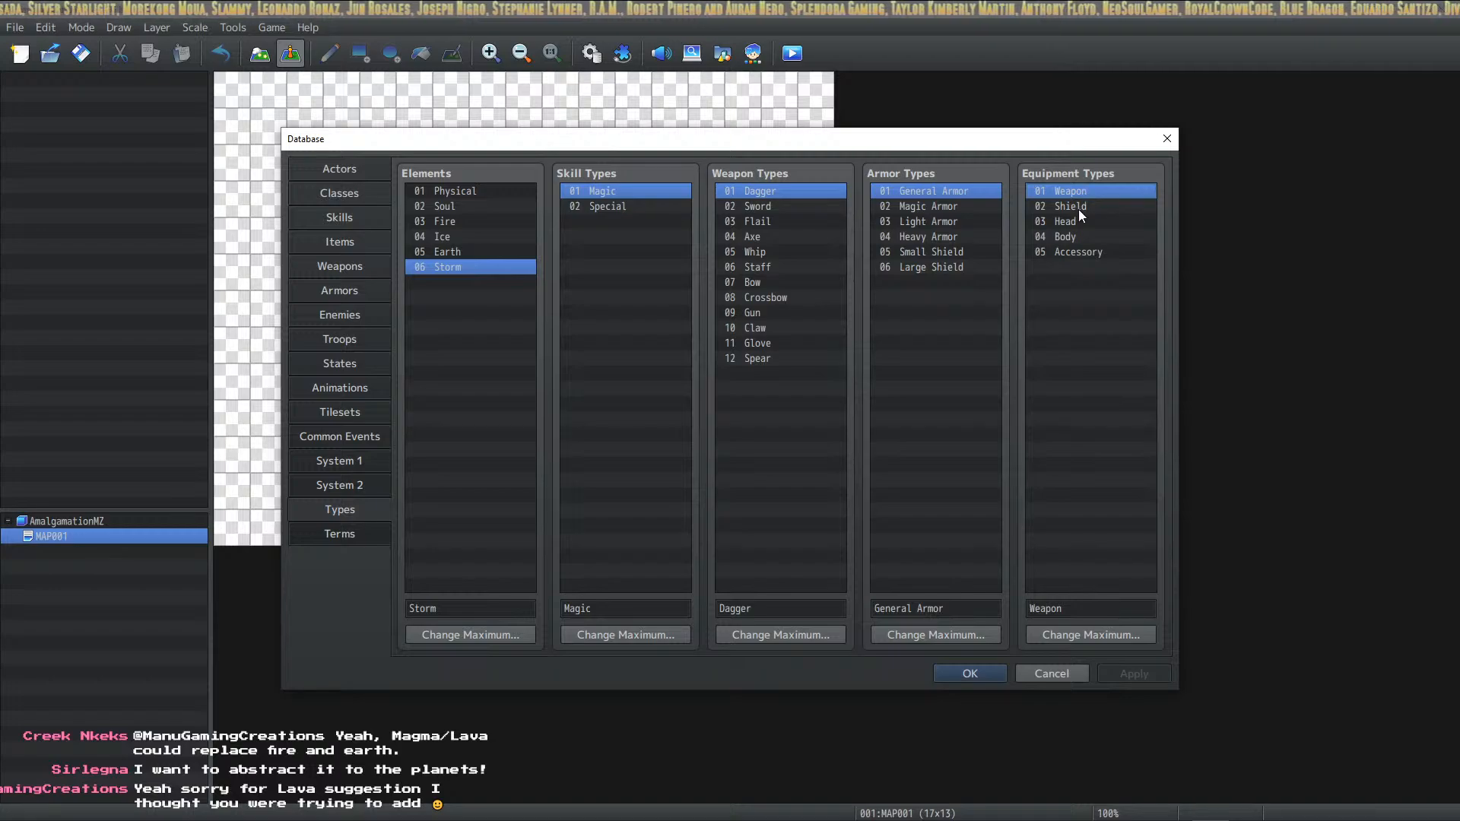
pyautogui.click(1078, 222)
pyautogui.click(1072, 241)
pyautogui.click(1069, 249)
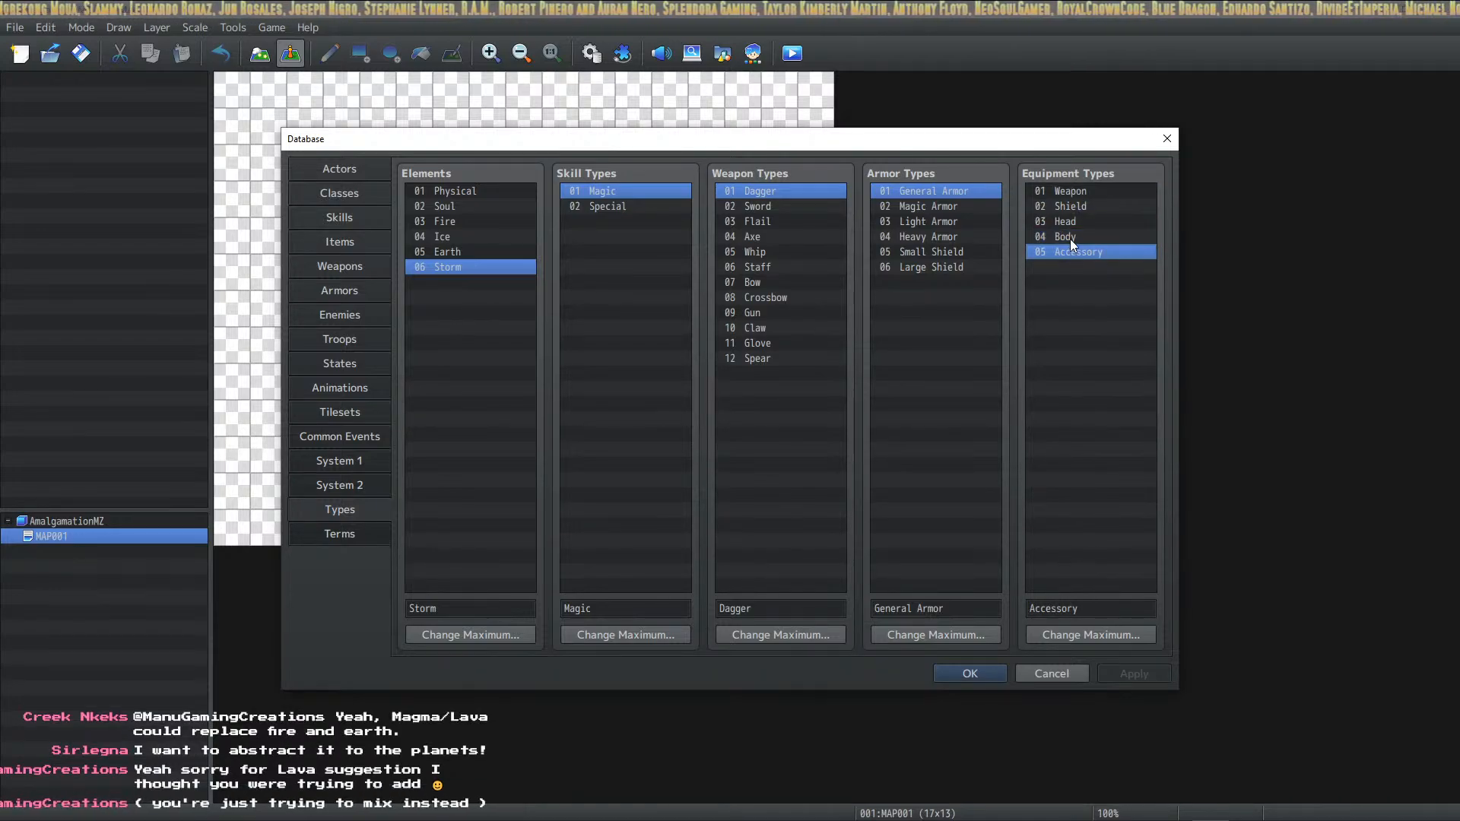
pyautogui.click(1080, 203)
pyautogui.click(1078, 224)
pyautogui.click(1076, 246)
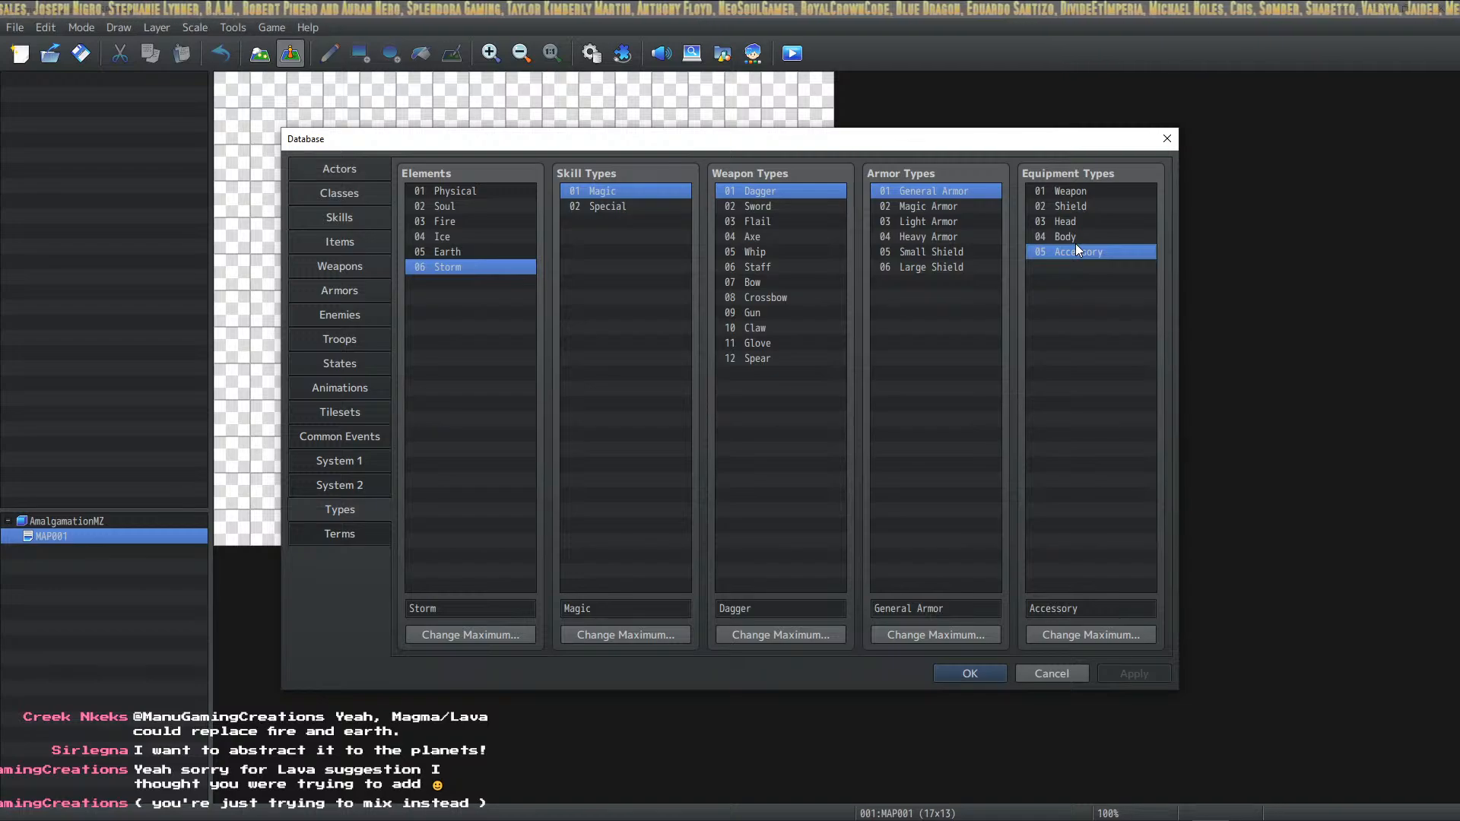
pyautogui.click(1090, 208)
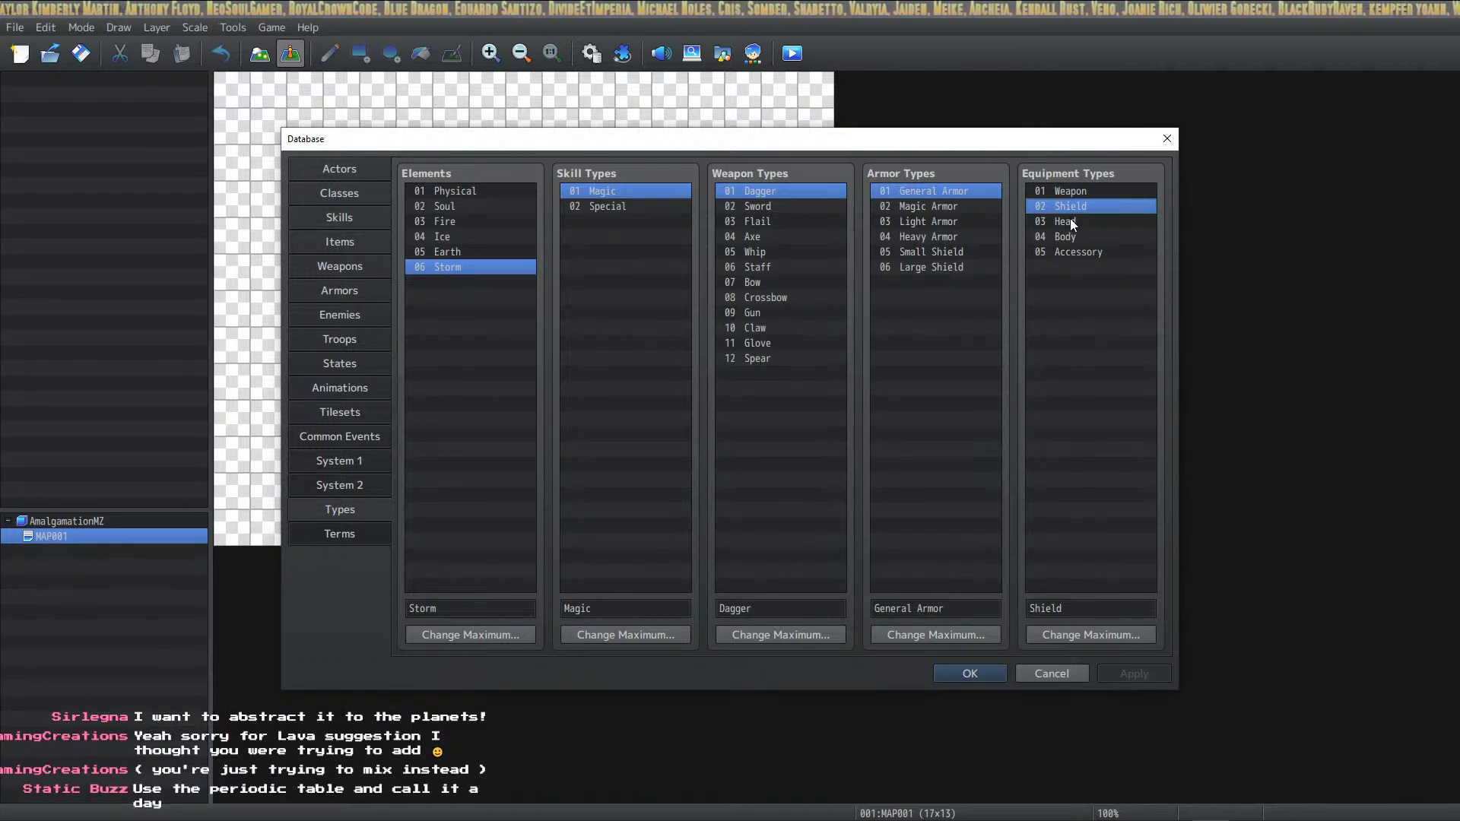
pyautogui.click(1074, 221)
pyautogui.click(1089, 241)
pyautogui.click(1092, 249)
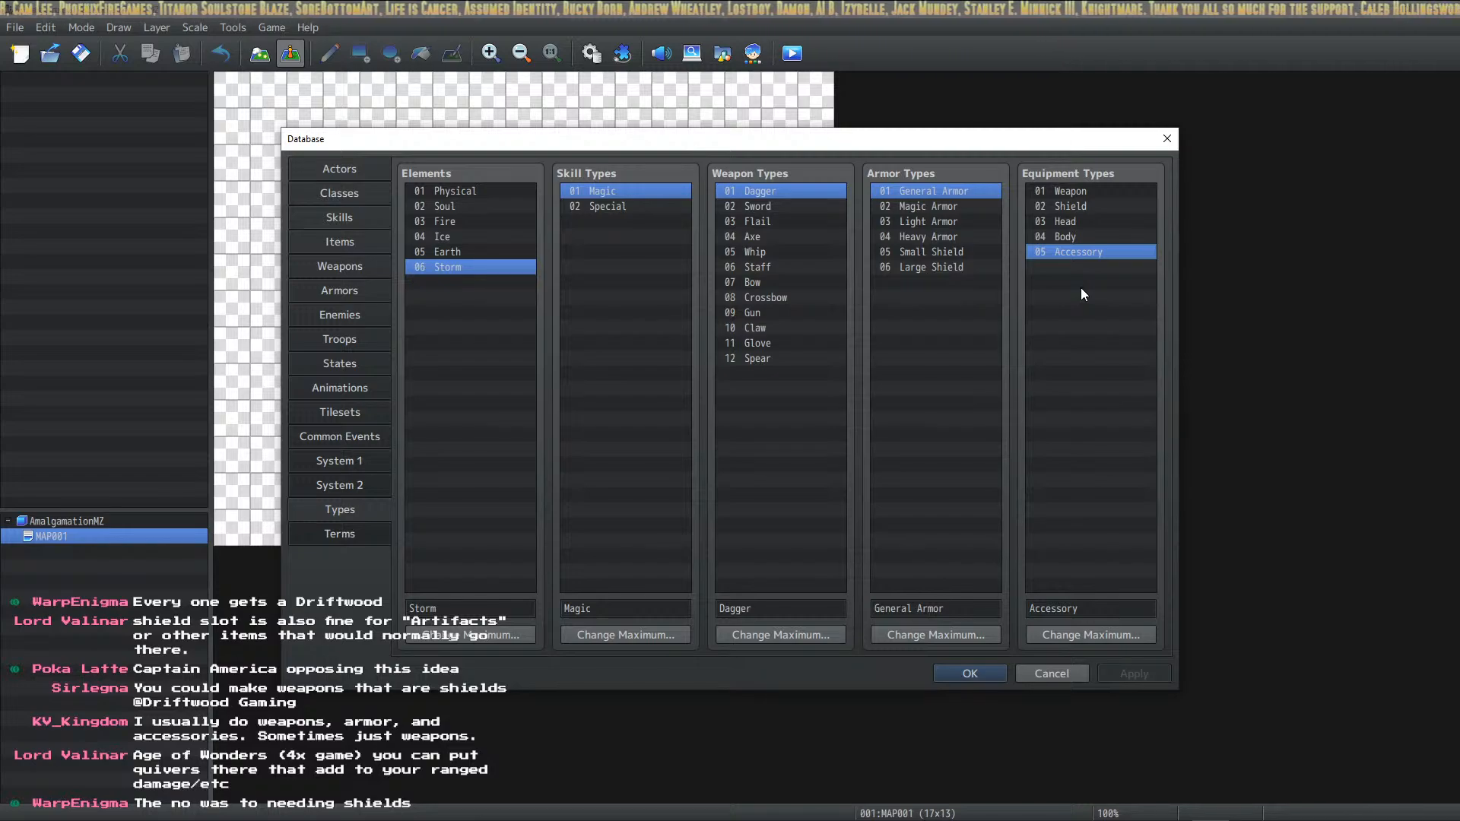
# Rename the second equipment type as Head and the third equipment type as Body
pyautogui.click(1088, 205)
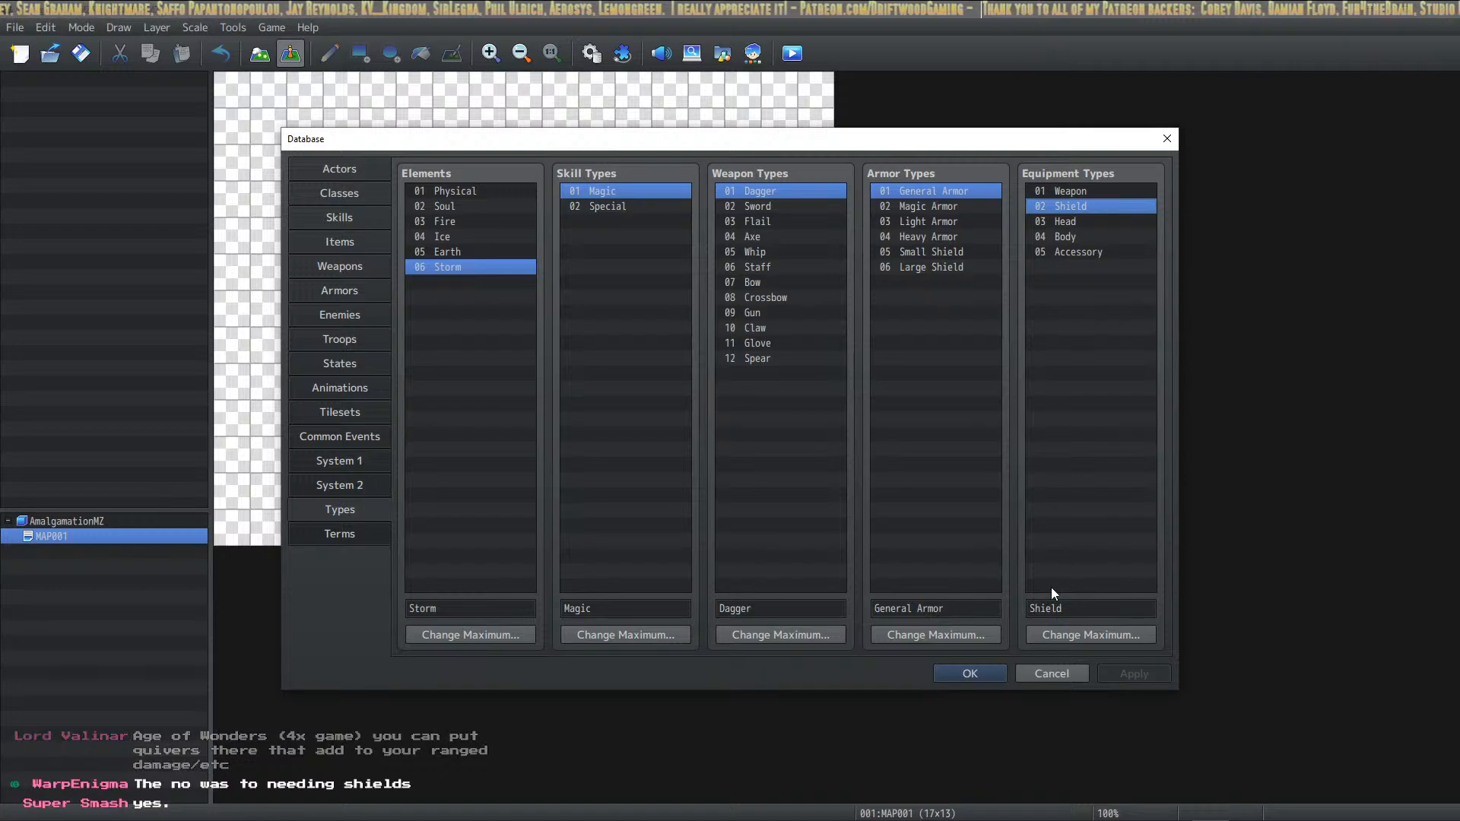
pyautogui.doubleClick(1085, 608)
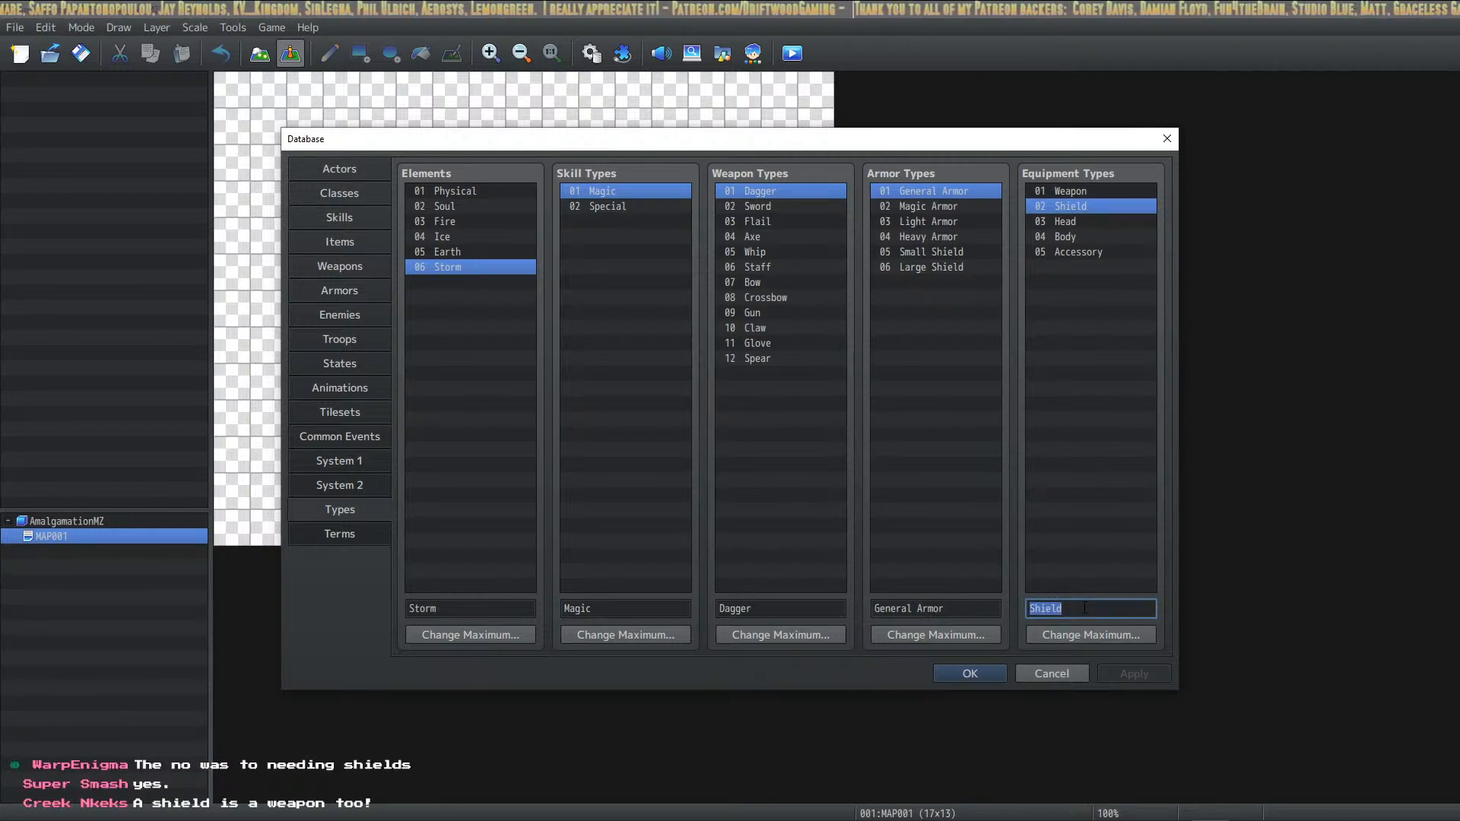
pyautogui.write('Head')
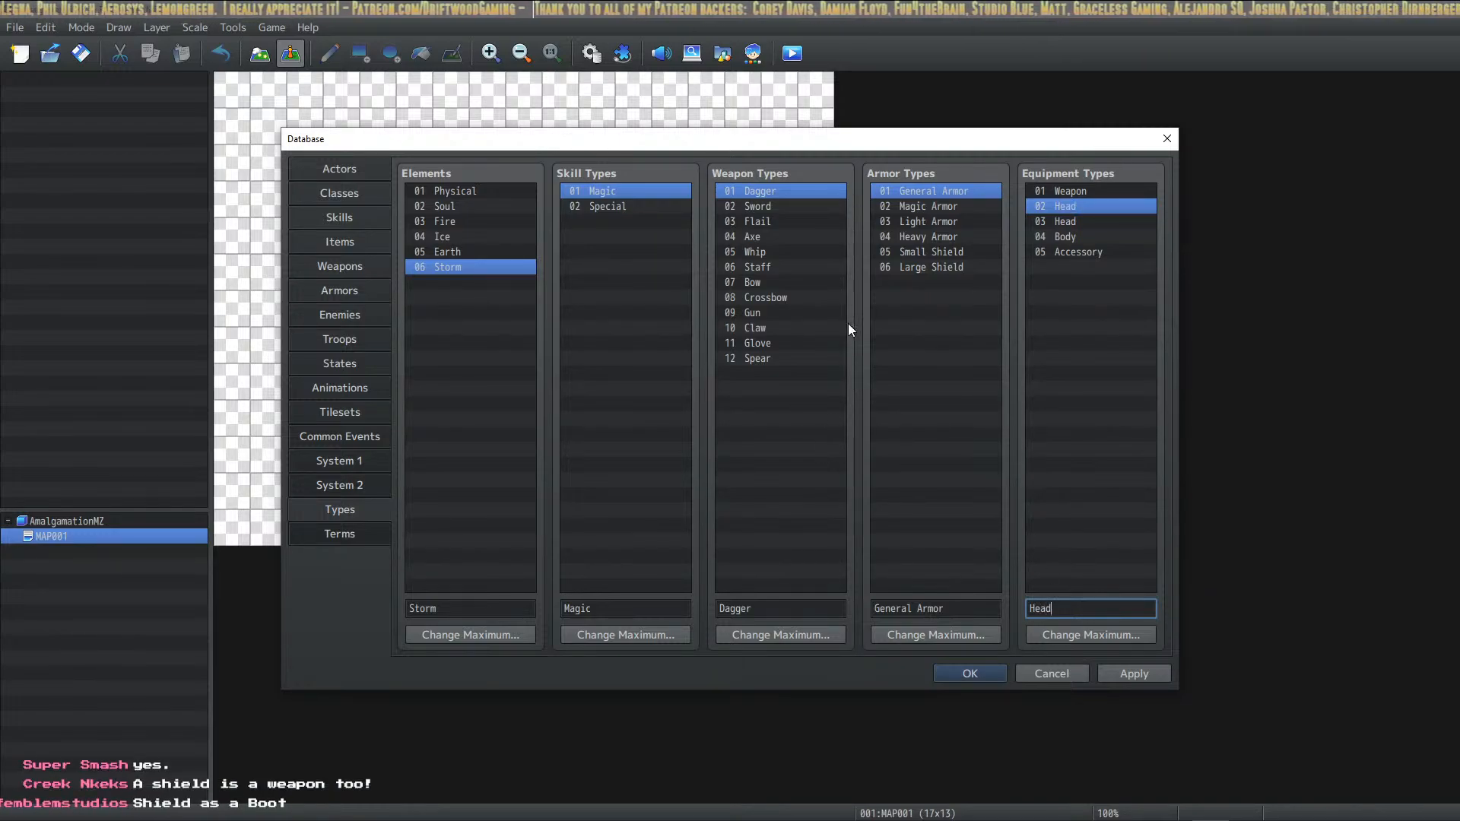
pyautogui.click(1090, 221)
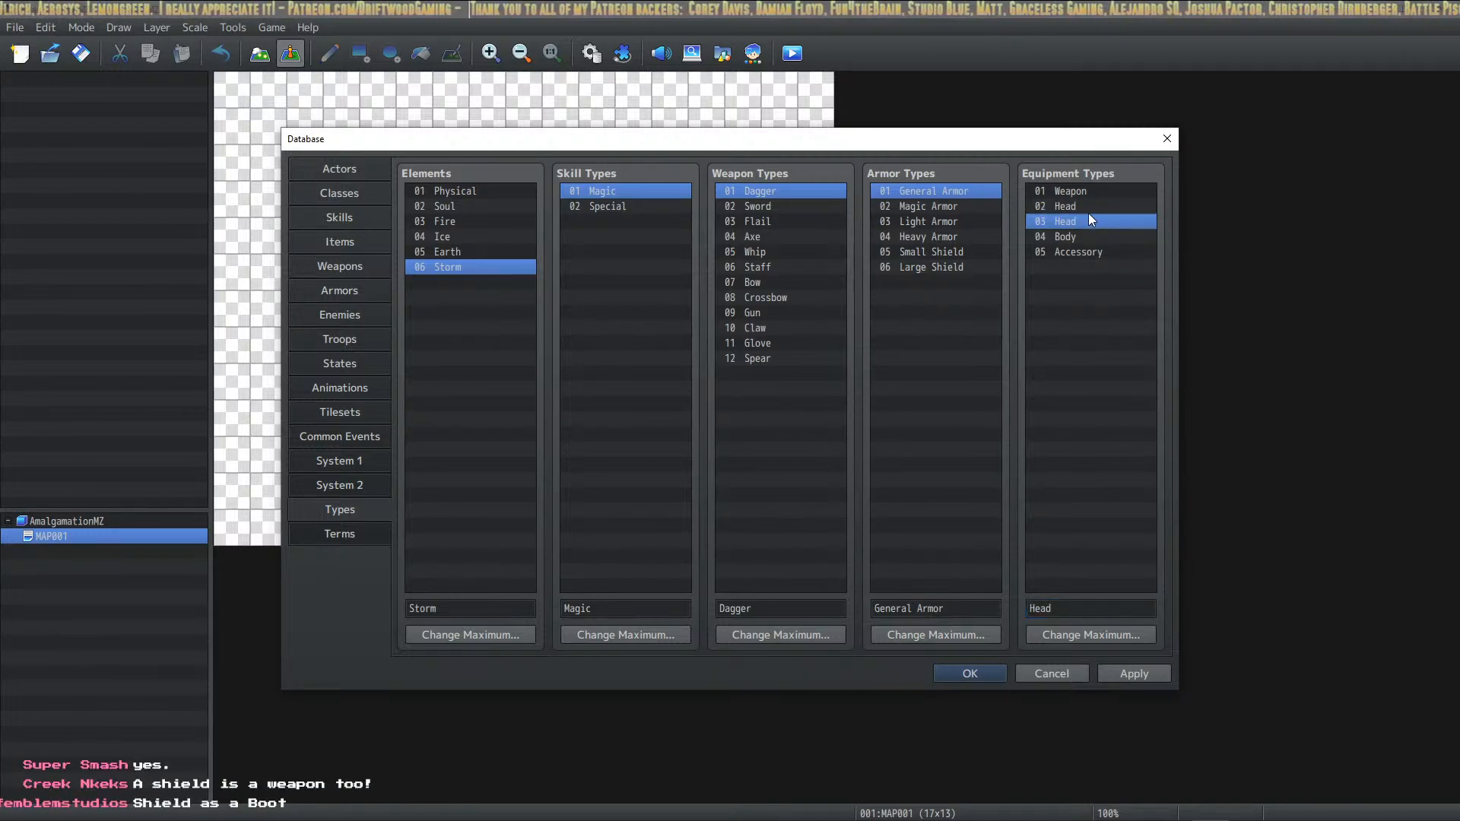
pyautogui.doubleClick(1065, 606)
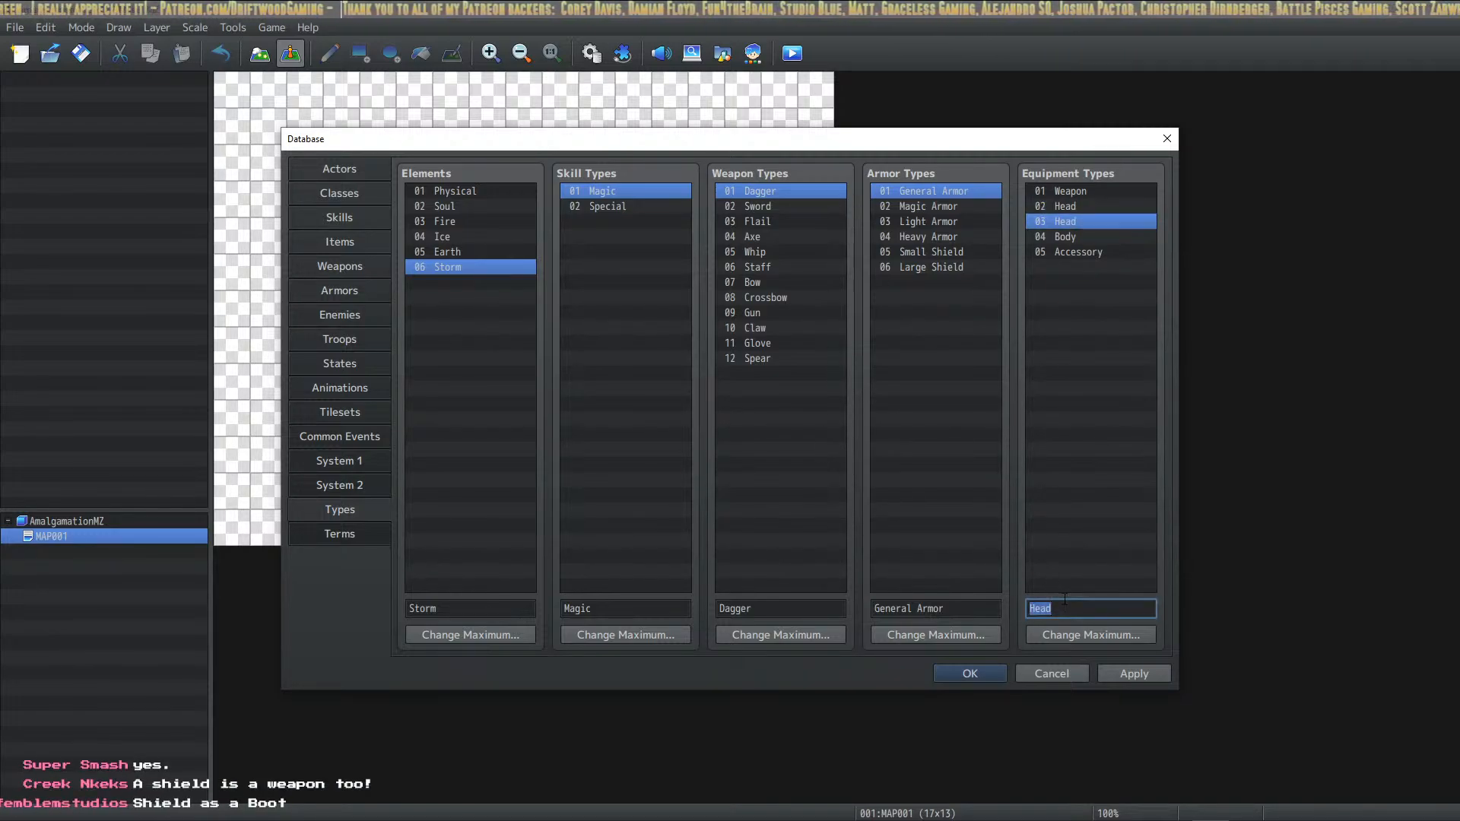
pyautogui.write('Body')
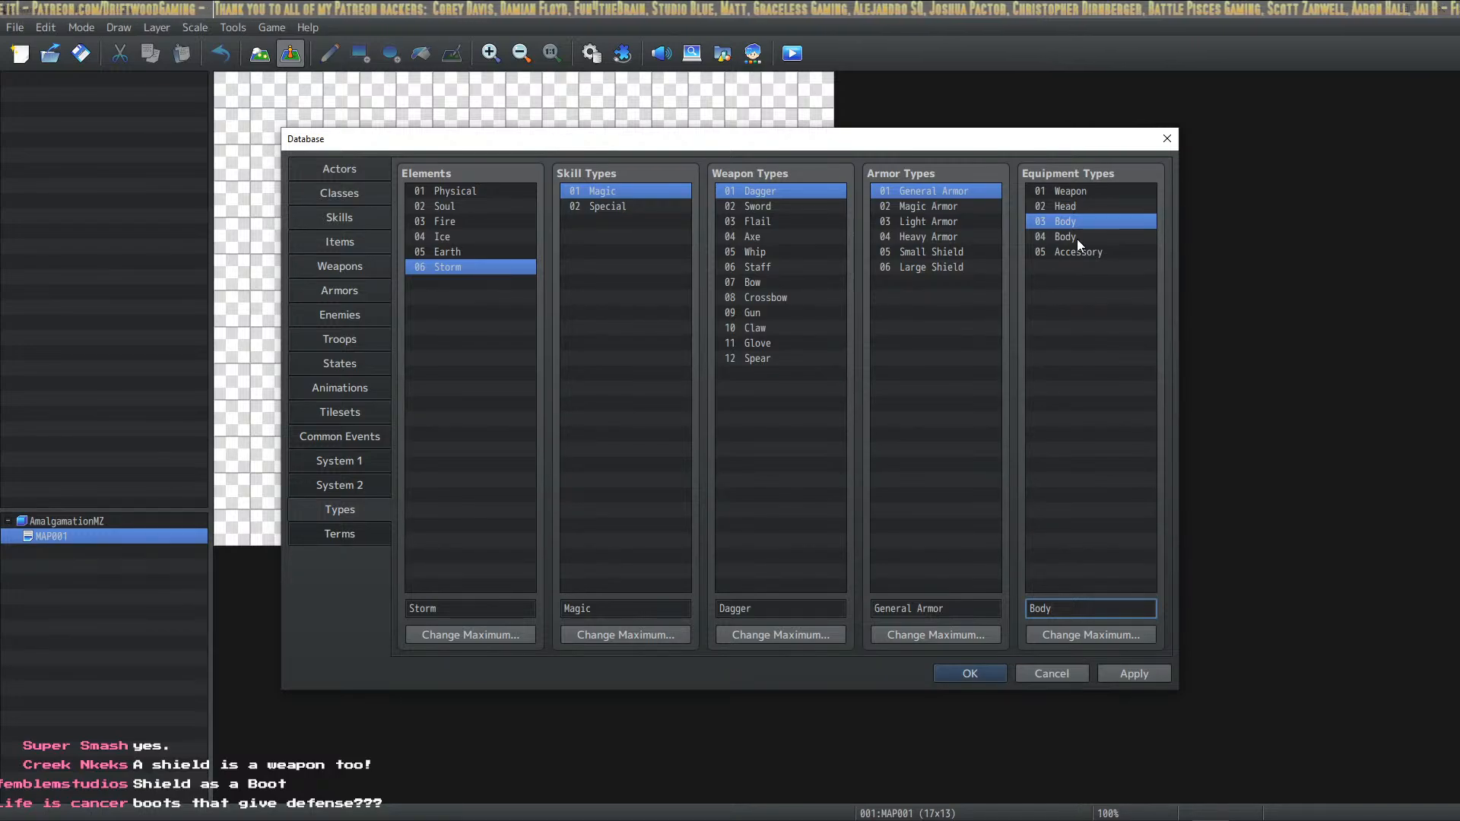
# Rename the fourth equipment type as Boots and apply the database changes
pyautogui.click(1077, 238)
pyautogui.doubleClick(1069, 608)
pyautogui.write('Boots')
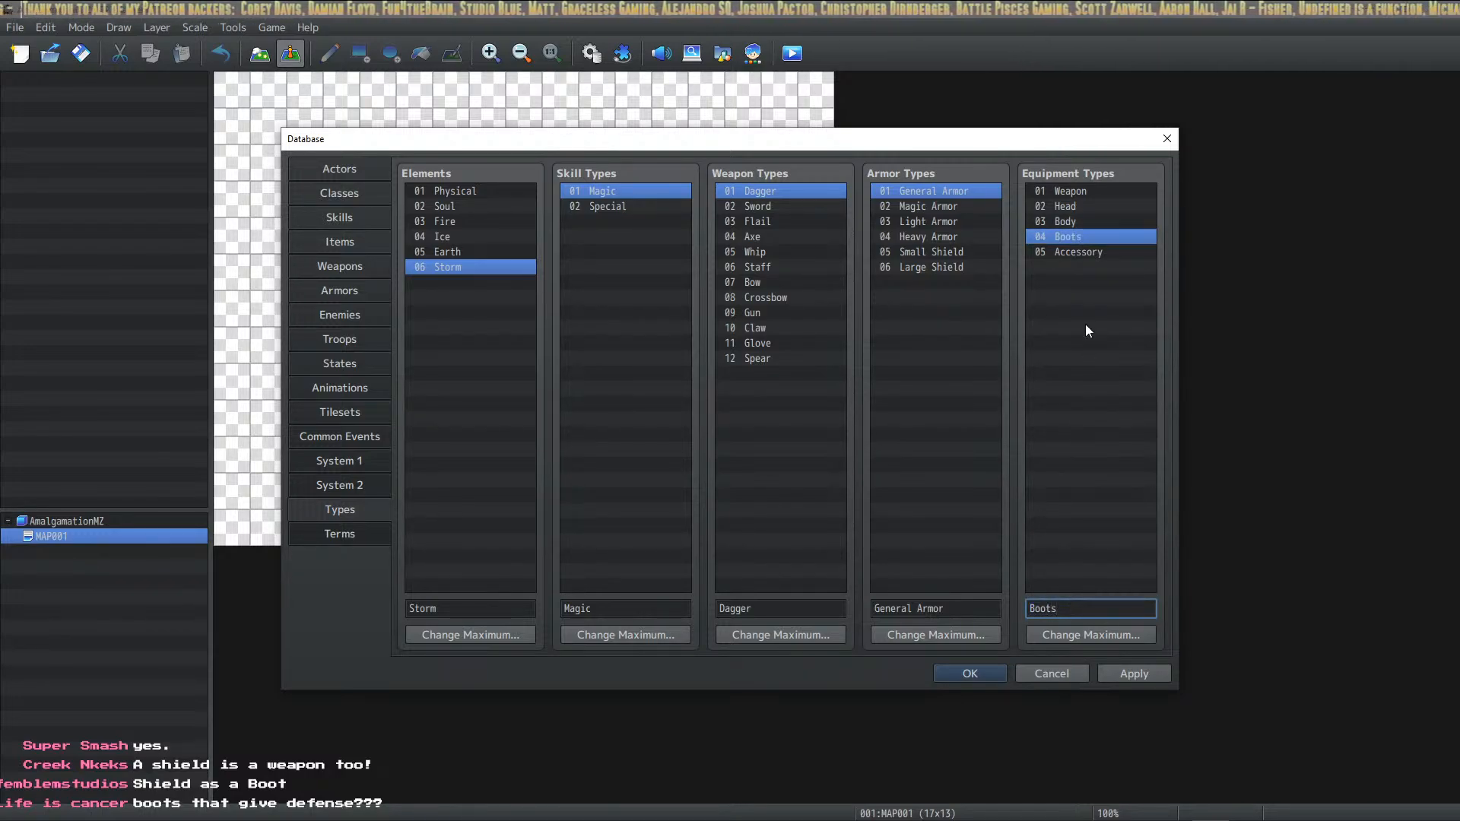
pyautogui.click(1103, 253)
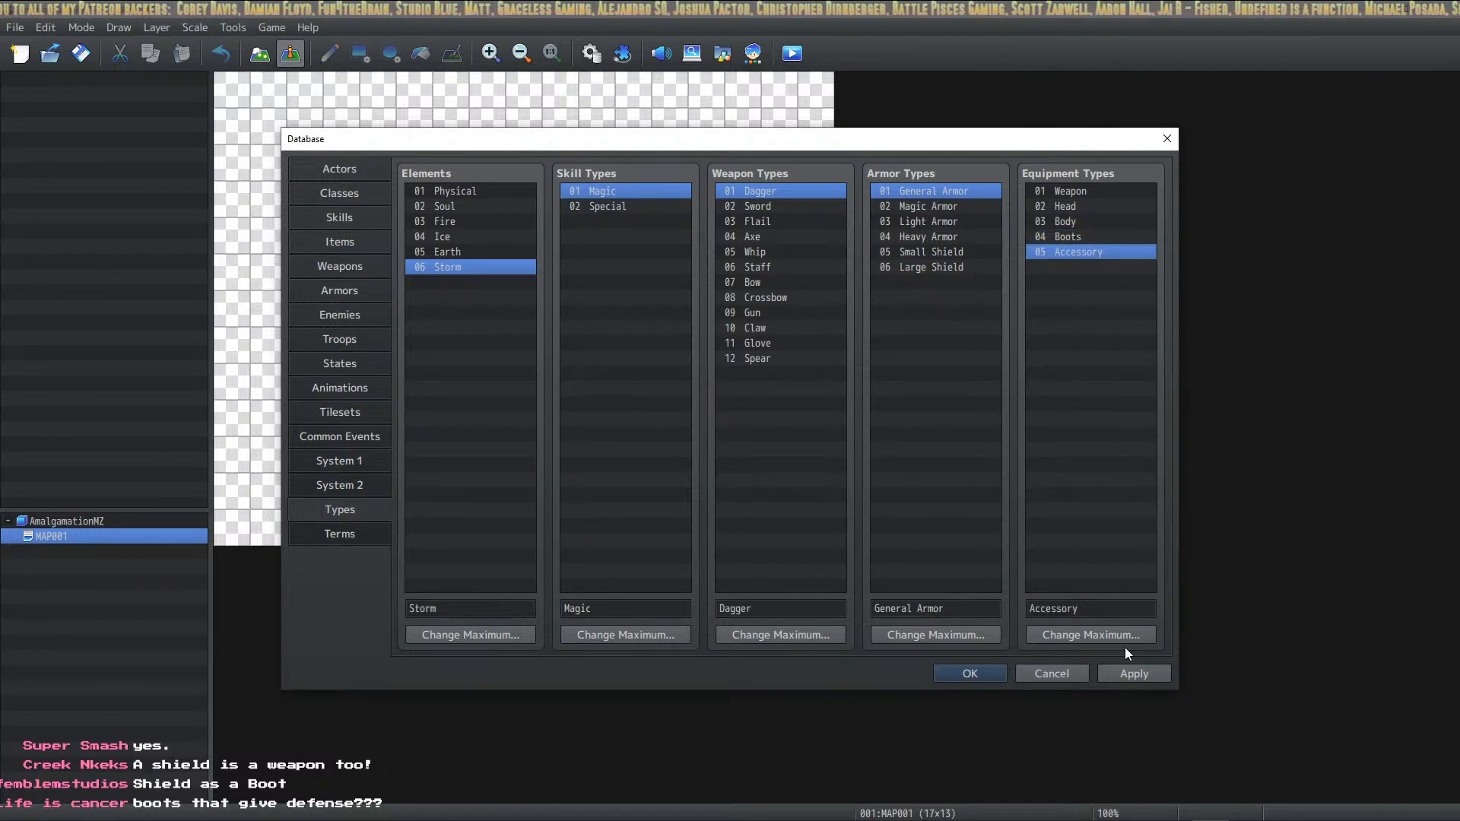
pyautogui.click(1136, 670)
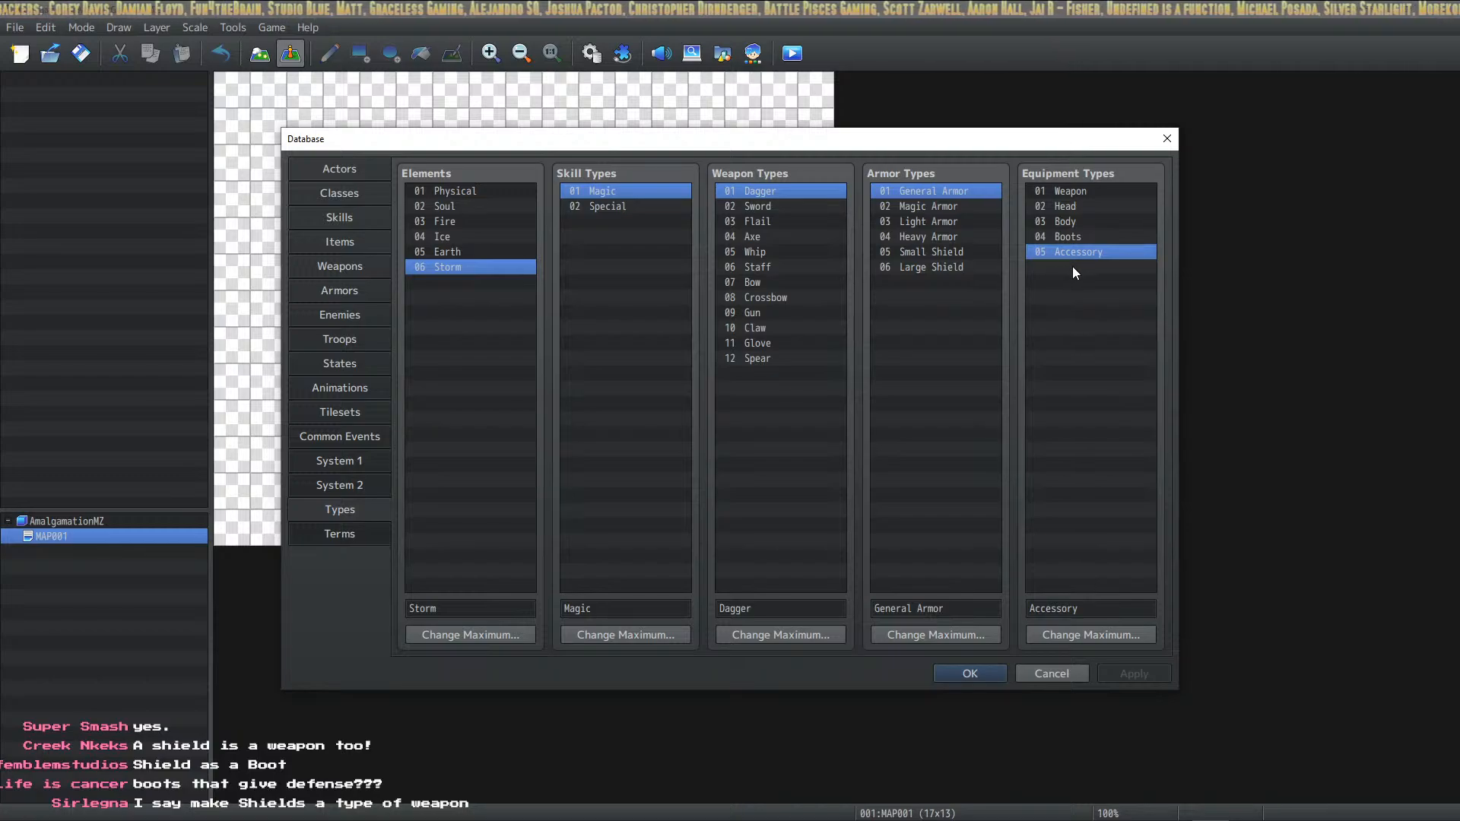
# Try adding a sixth equipment type starting with "Acc", and clear its name again
pyautogui.click(1070, 636)
pyautogui.click(1049, 655)
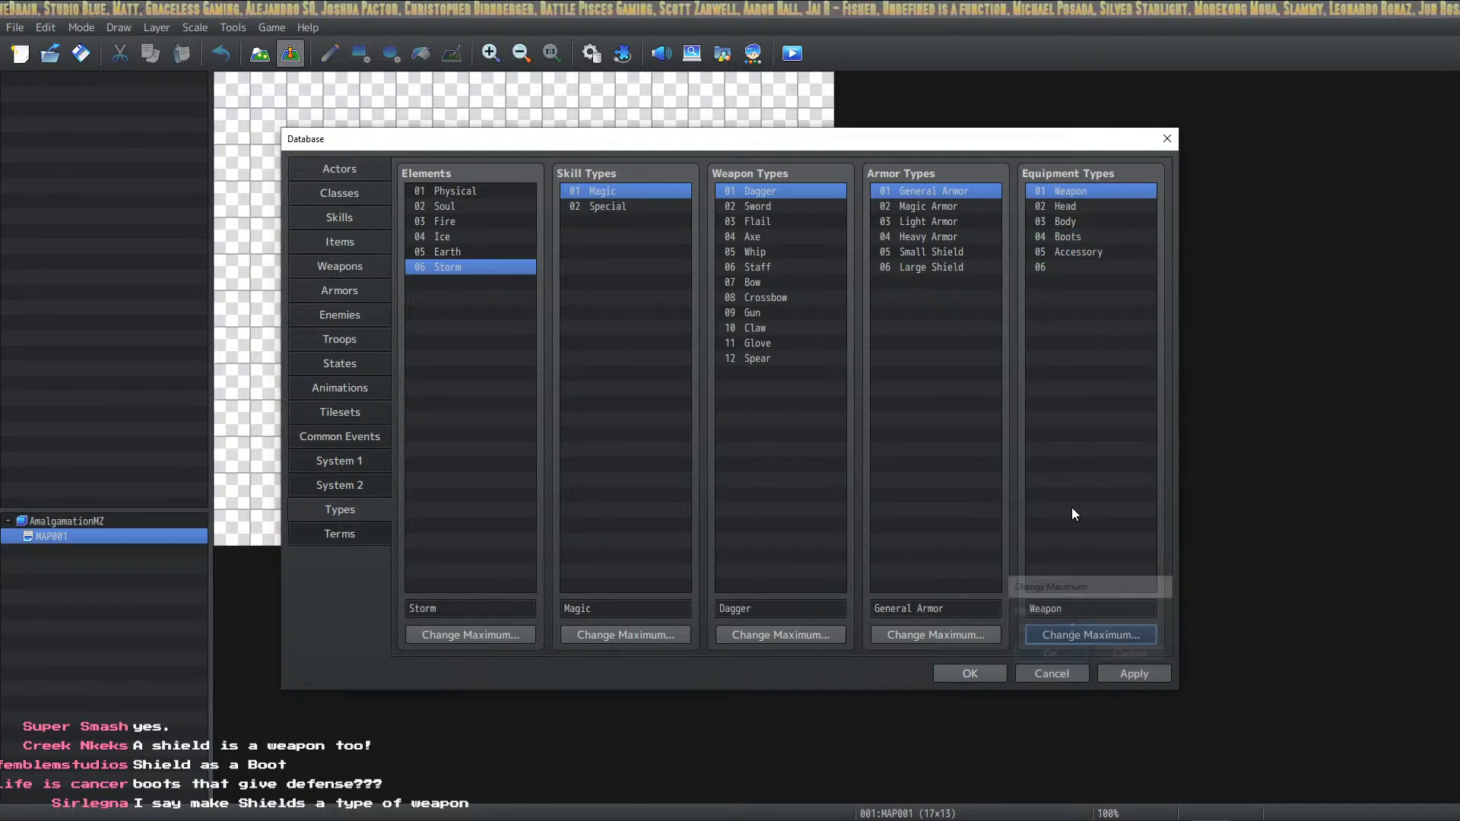
pyautogui.click(1081, 257)
pyautogui.click(1078, 269)
pyautogui.click(1077, 608)
pyautogui.write('ACc')
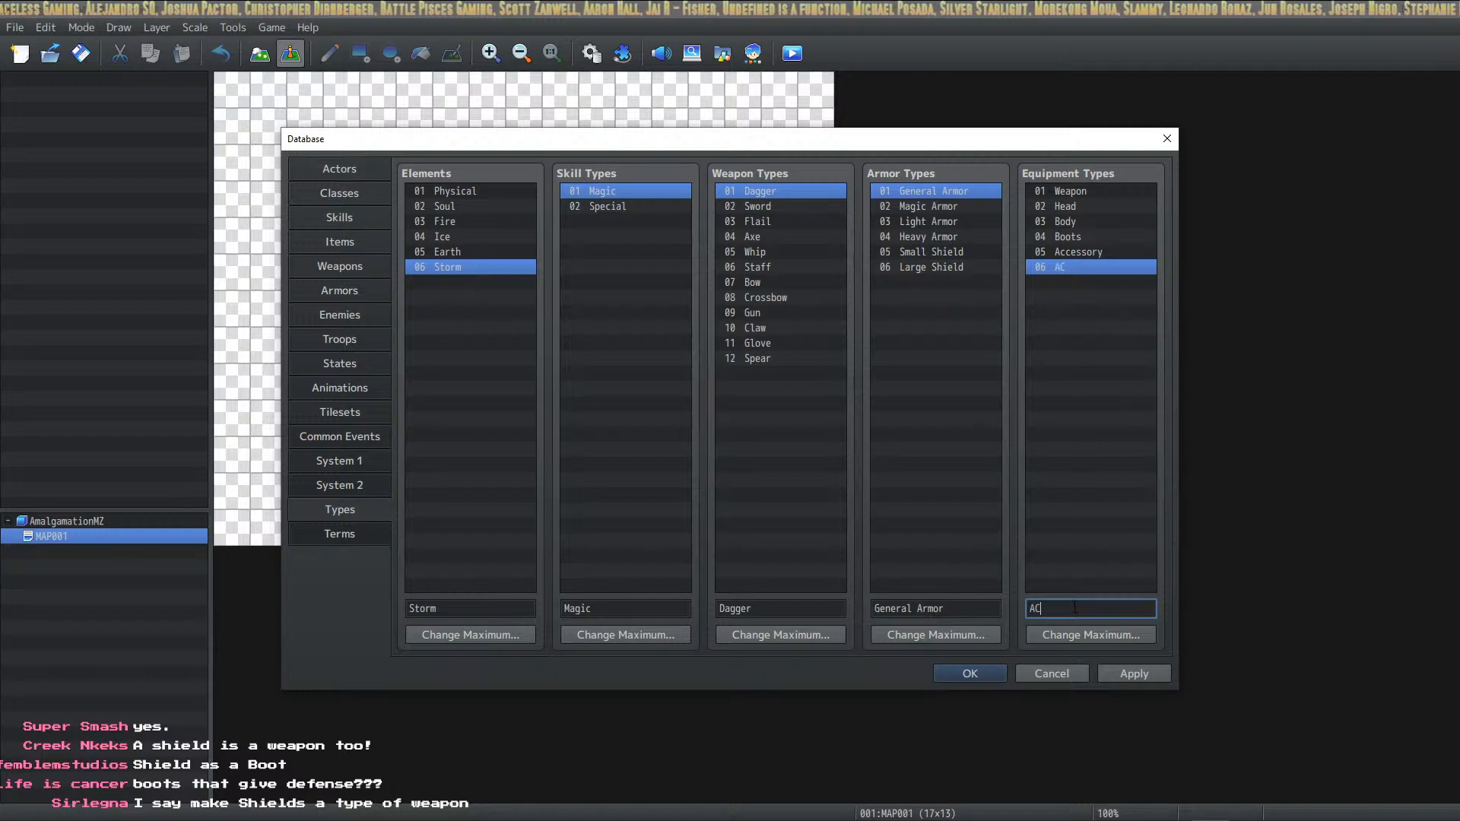
pyautogui.press('BackSpace')
pyautogui.write('cc')
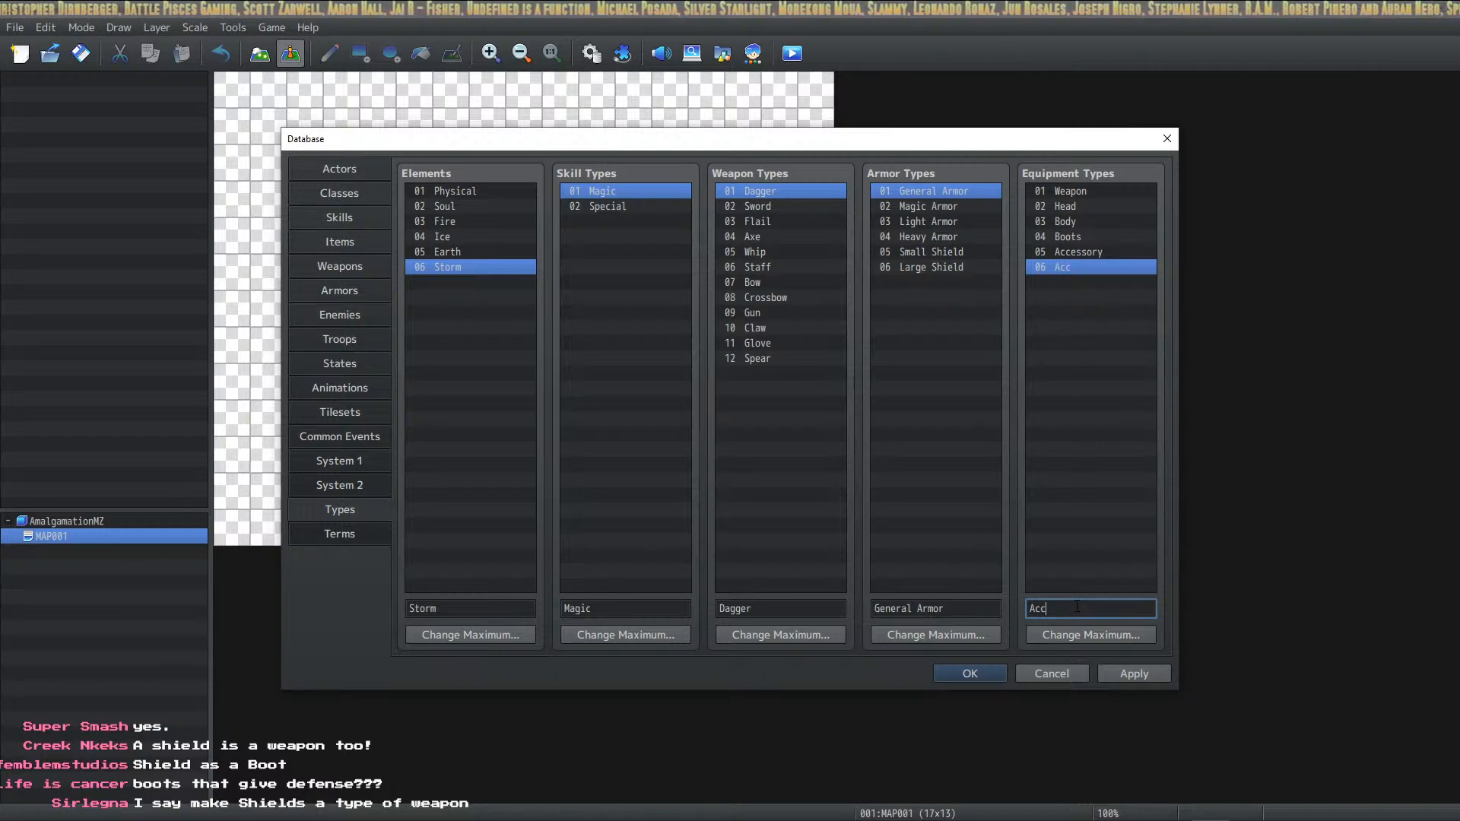
pyautogui.press('BackSpace')
pyautogui.press('BackSpace')
pyautogui.press('BackSpace')
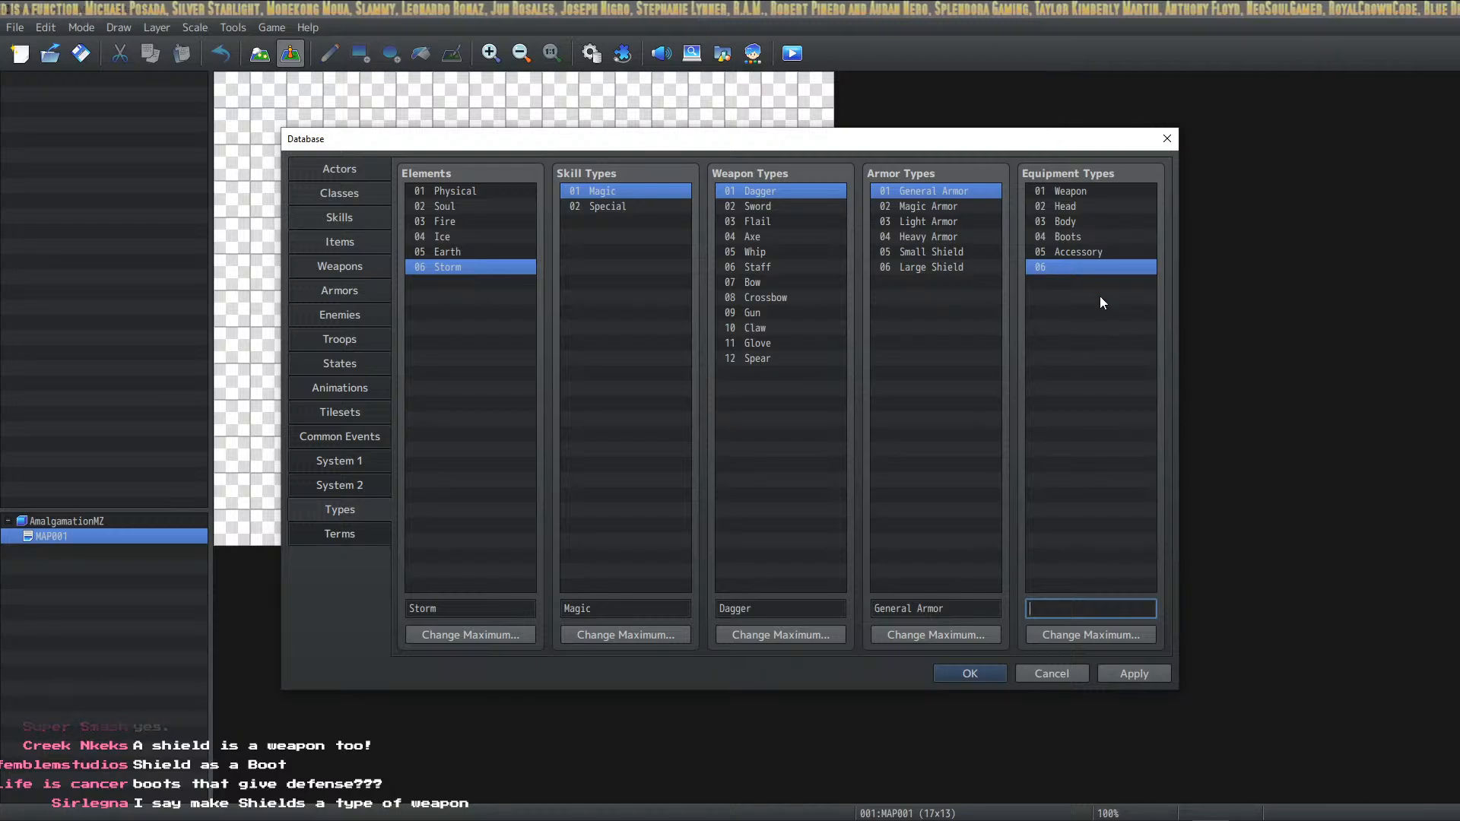
# Remove the empty sixth equipment type by lowering the maximum to 5, and apply the database changes
pyautogui.click(1111, 633)
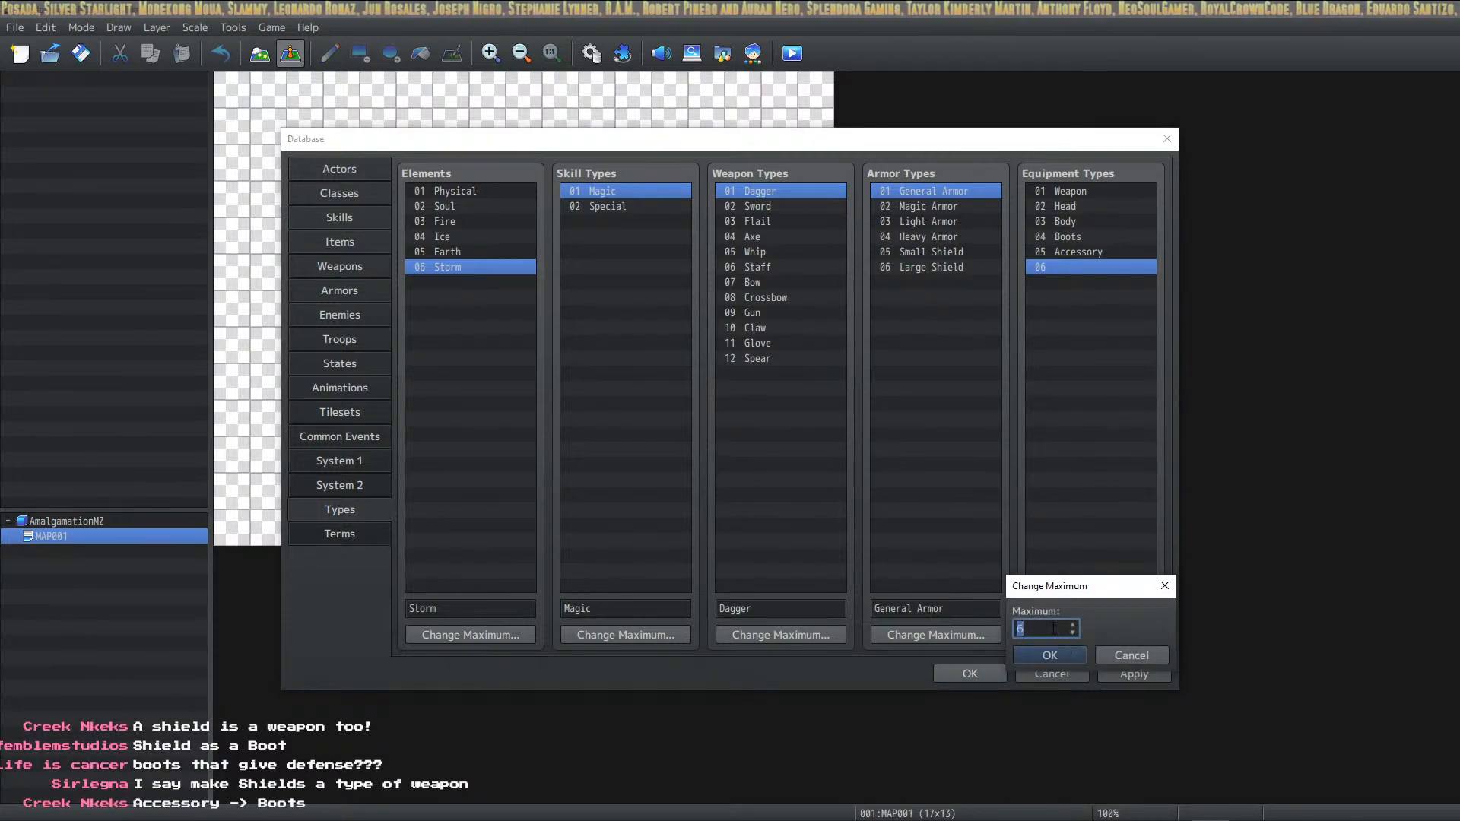
pyautogui.click(1049, 654)
pyautogui.click(1138, 673)
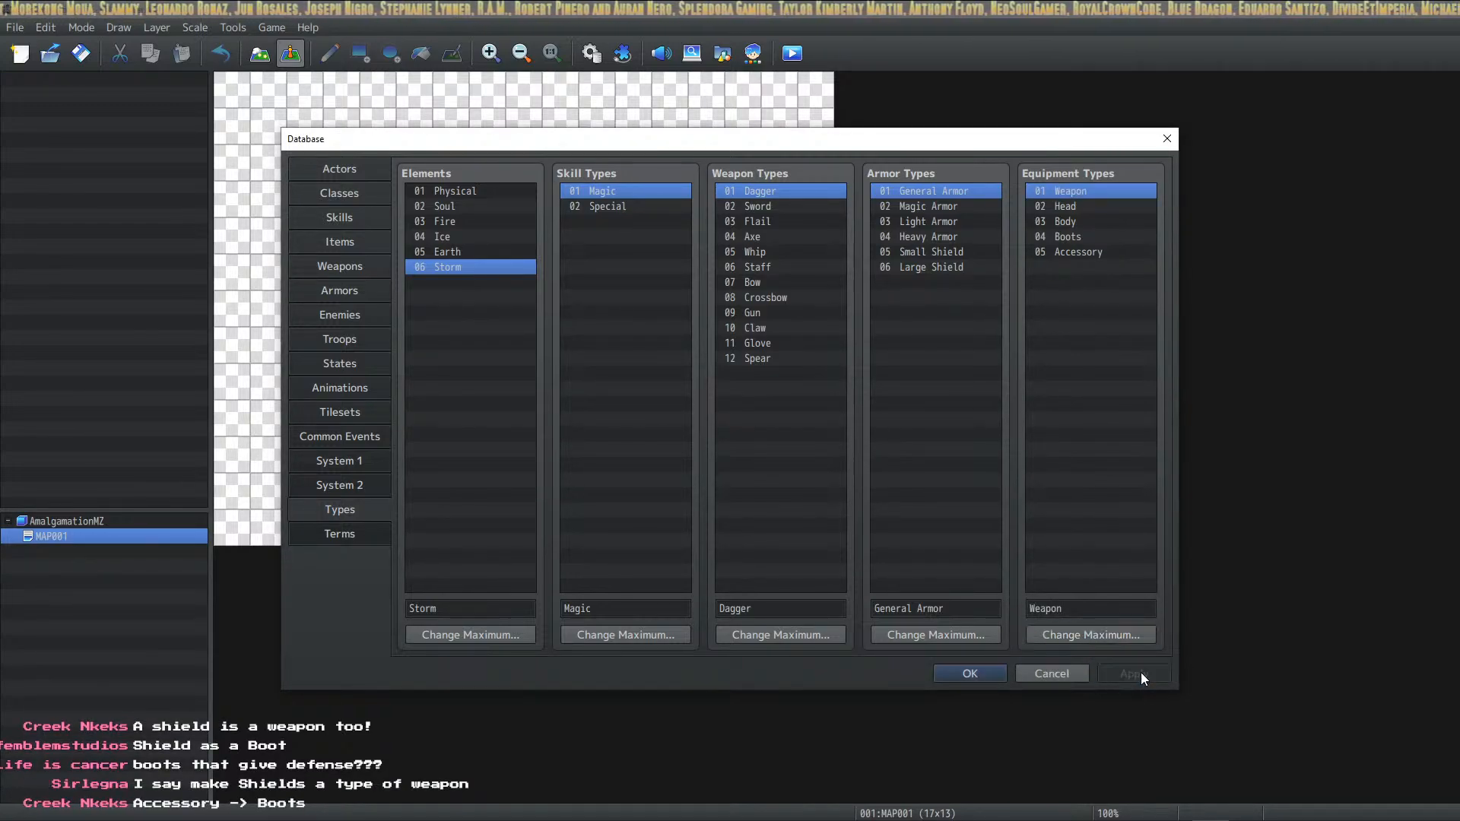
# Review the equipment types from Weapon to Accessory, comparing the Boots and Accessory slots
pyautogui.click(1079, 253)
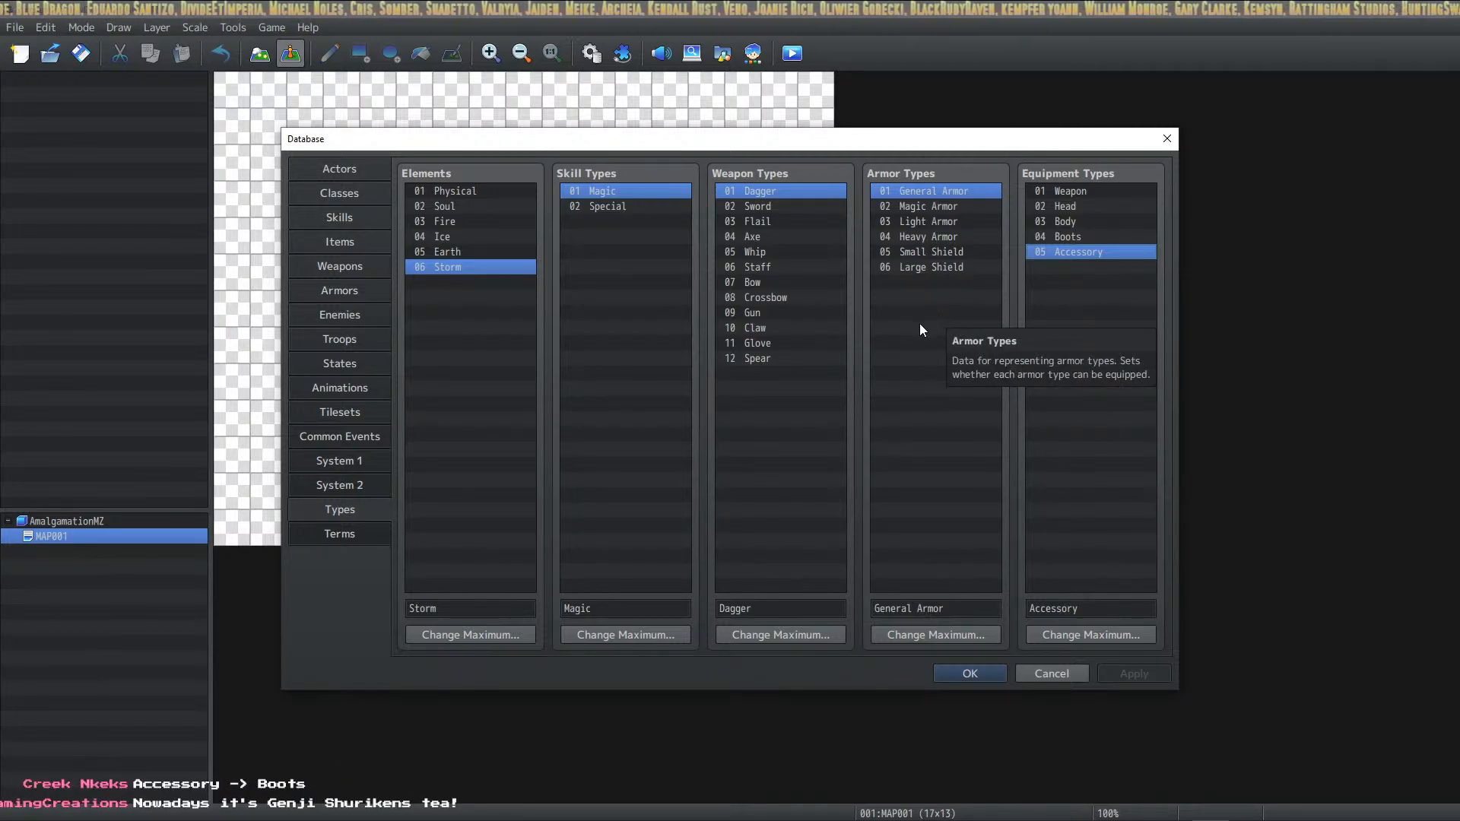
pyautogui.click(1083, 194)
pyautogui.click(1074, 238)
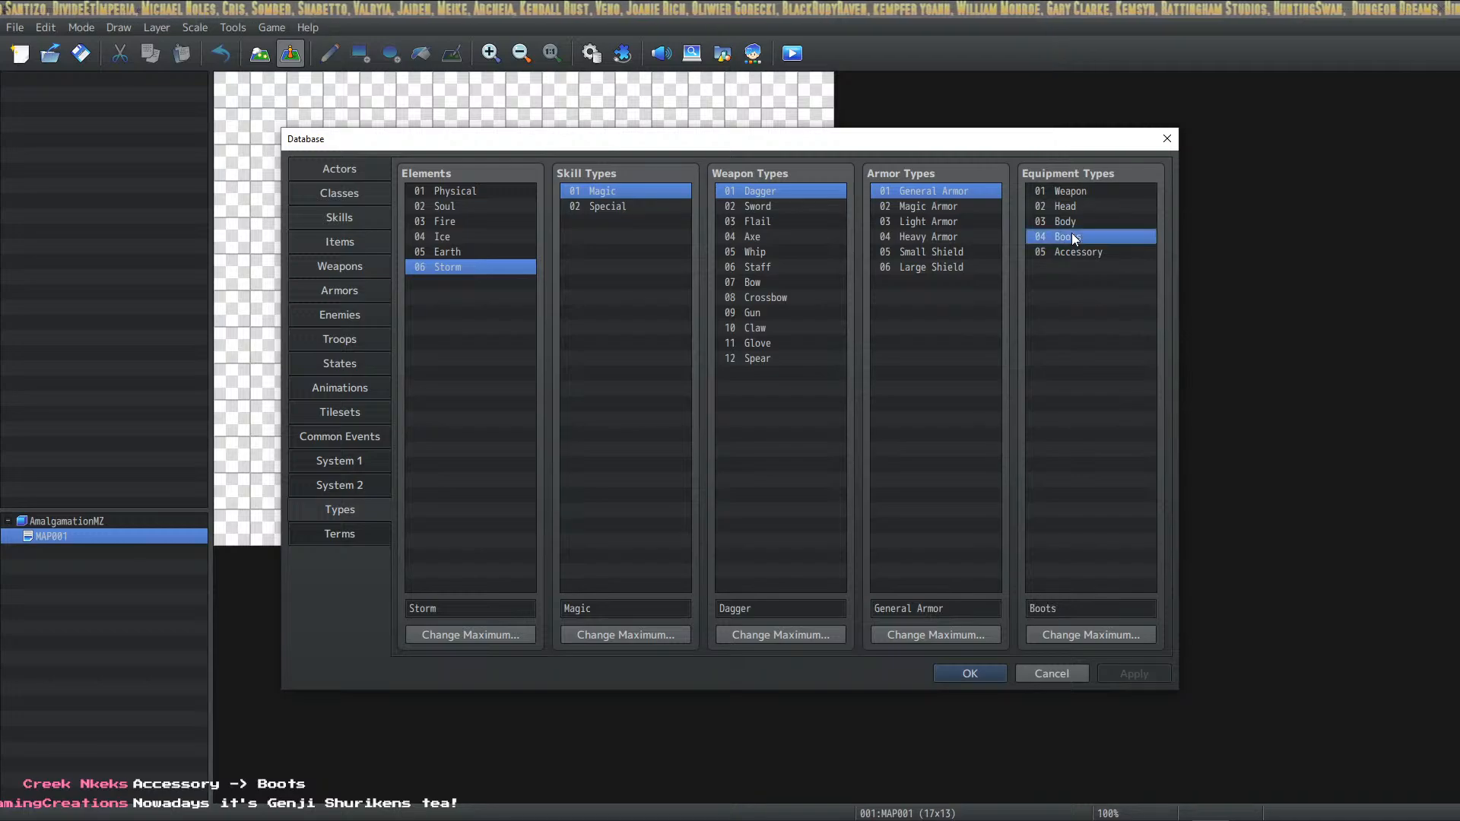
pyautogui.moveTo(1084, 187); pyautogui.dragTo(1082, 252)
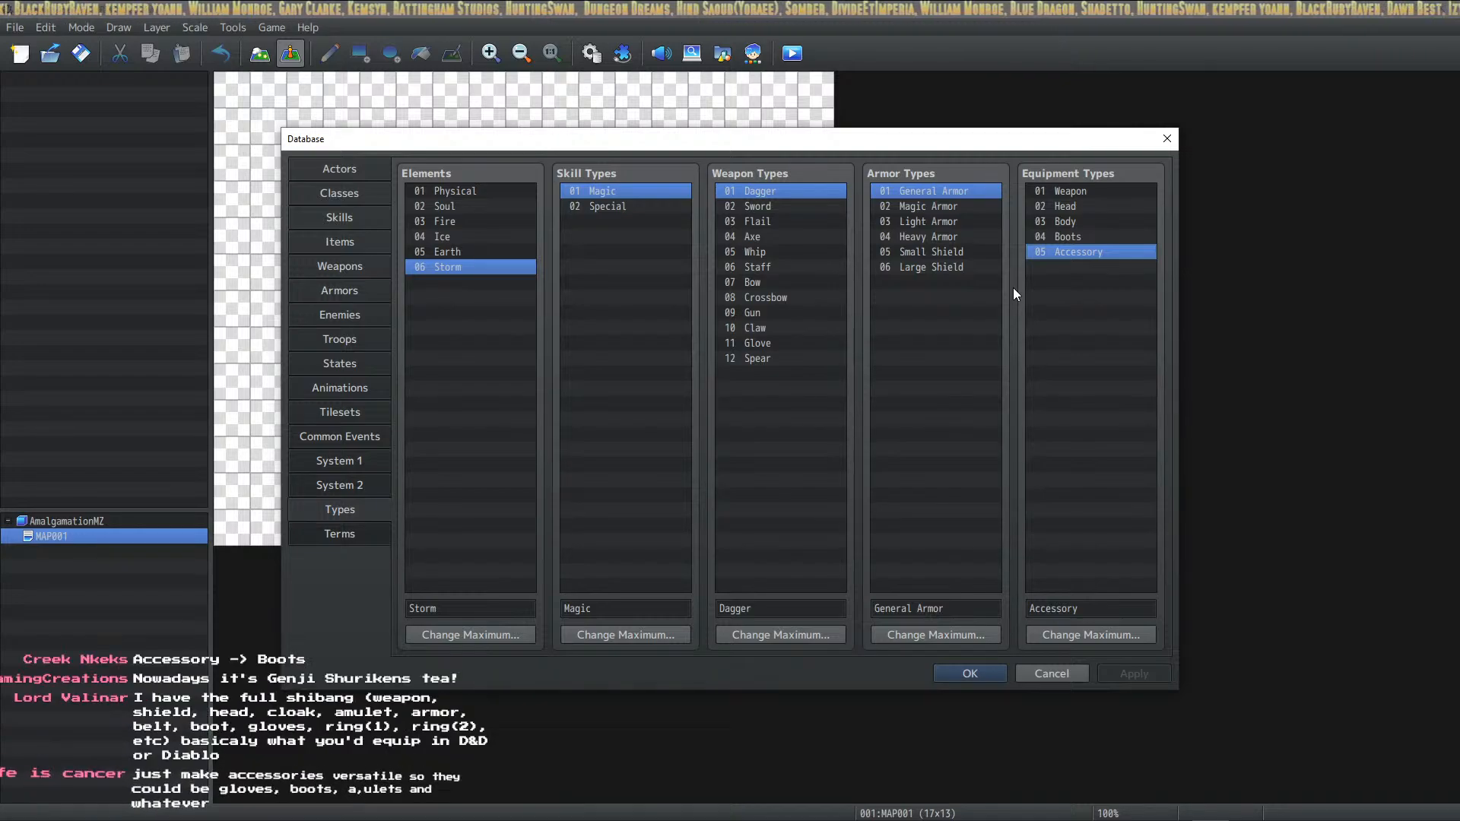
pyautogui.click(1085, 234)
pyautogui.click(1106, 253)
pyautogui.click(1093, 236)
pyautogui.click(1082, 252)
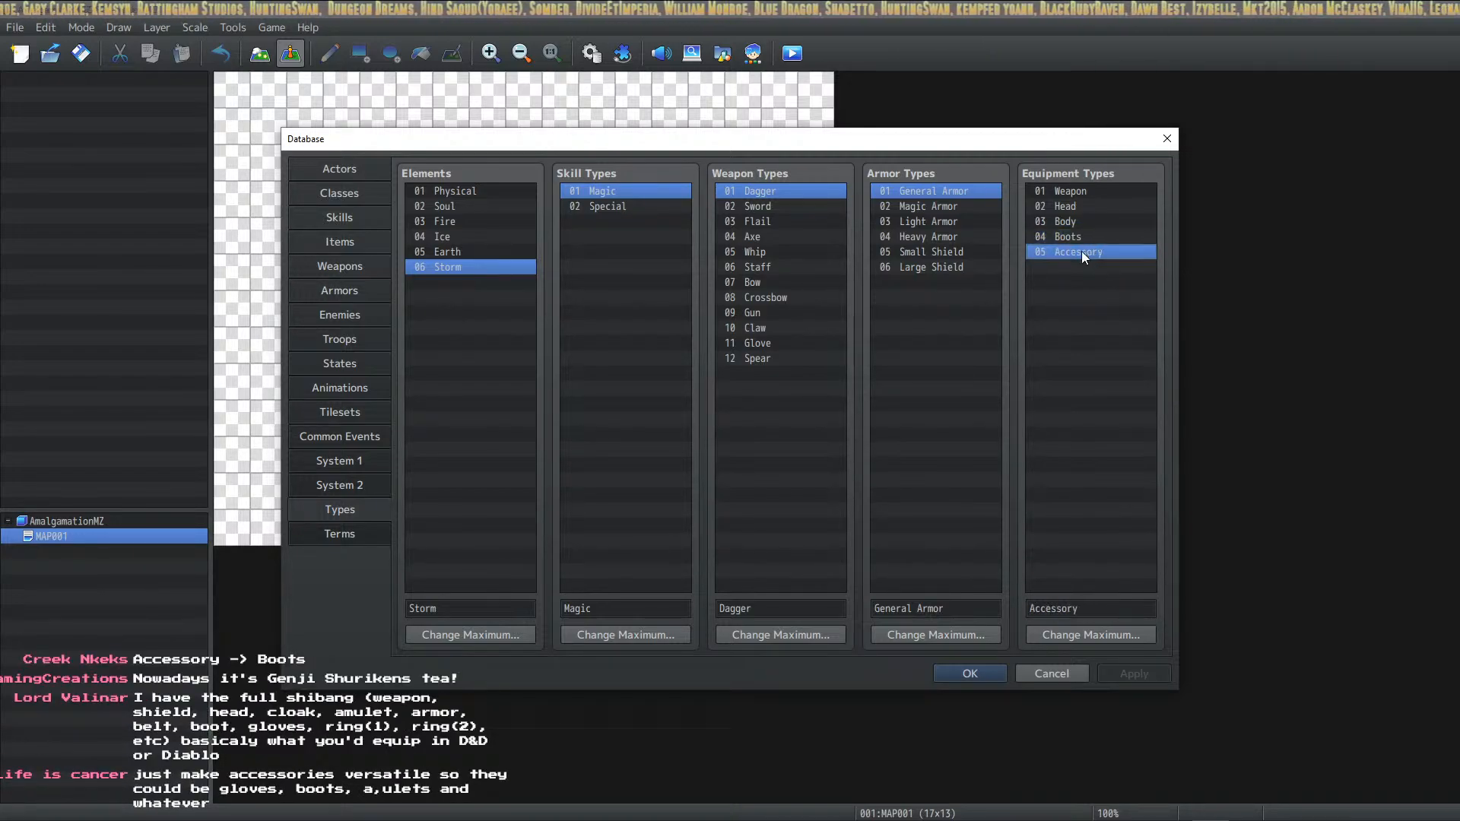
pyautogui.click(1082, 239)
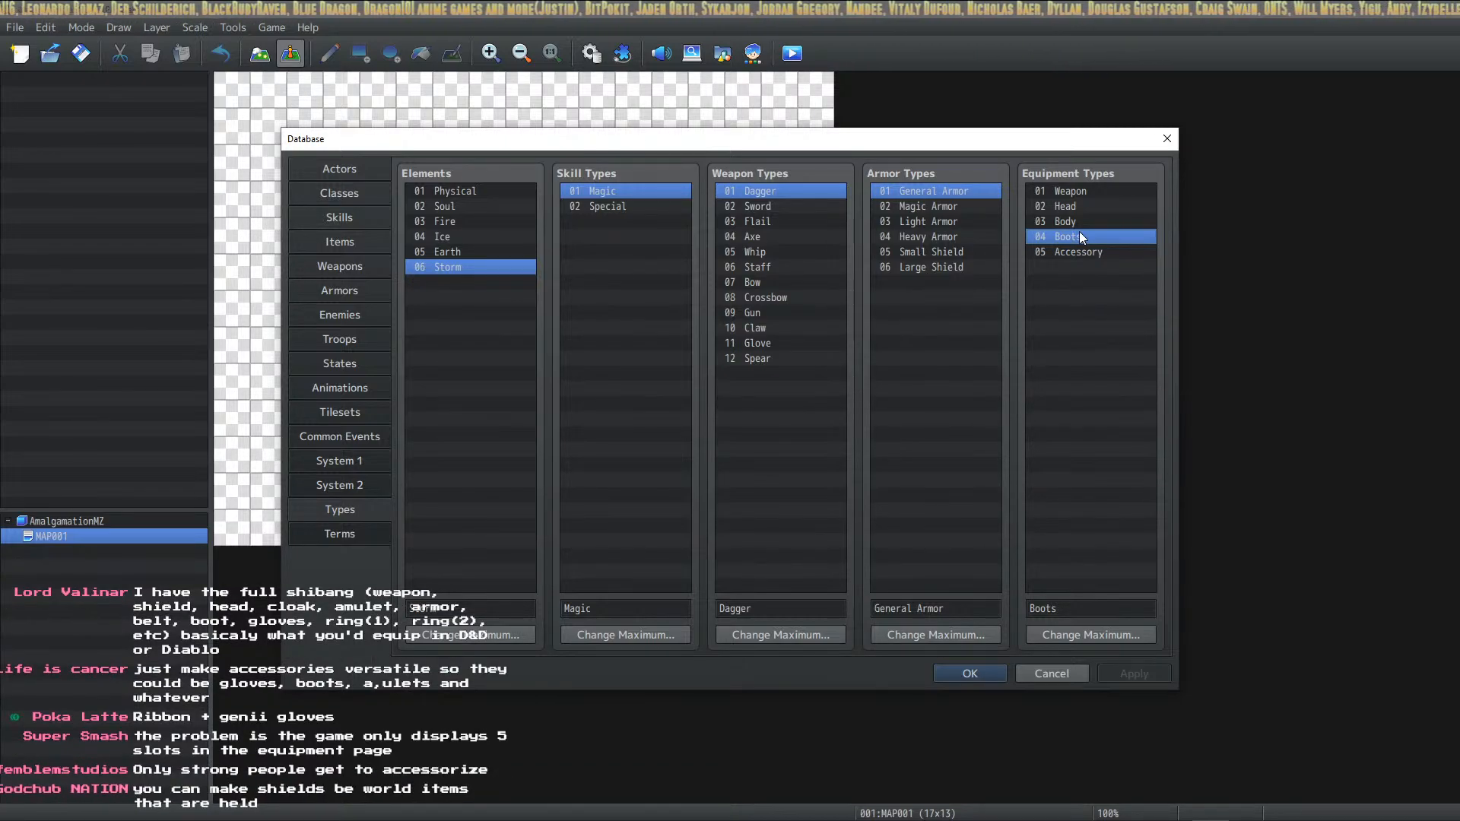
# Review the list of weapon types from Dagger to Spear
pyautogui.click(772, 222)
pyautogui.click(770, 297)
pyautogui.click(765, 356)
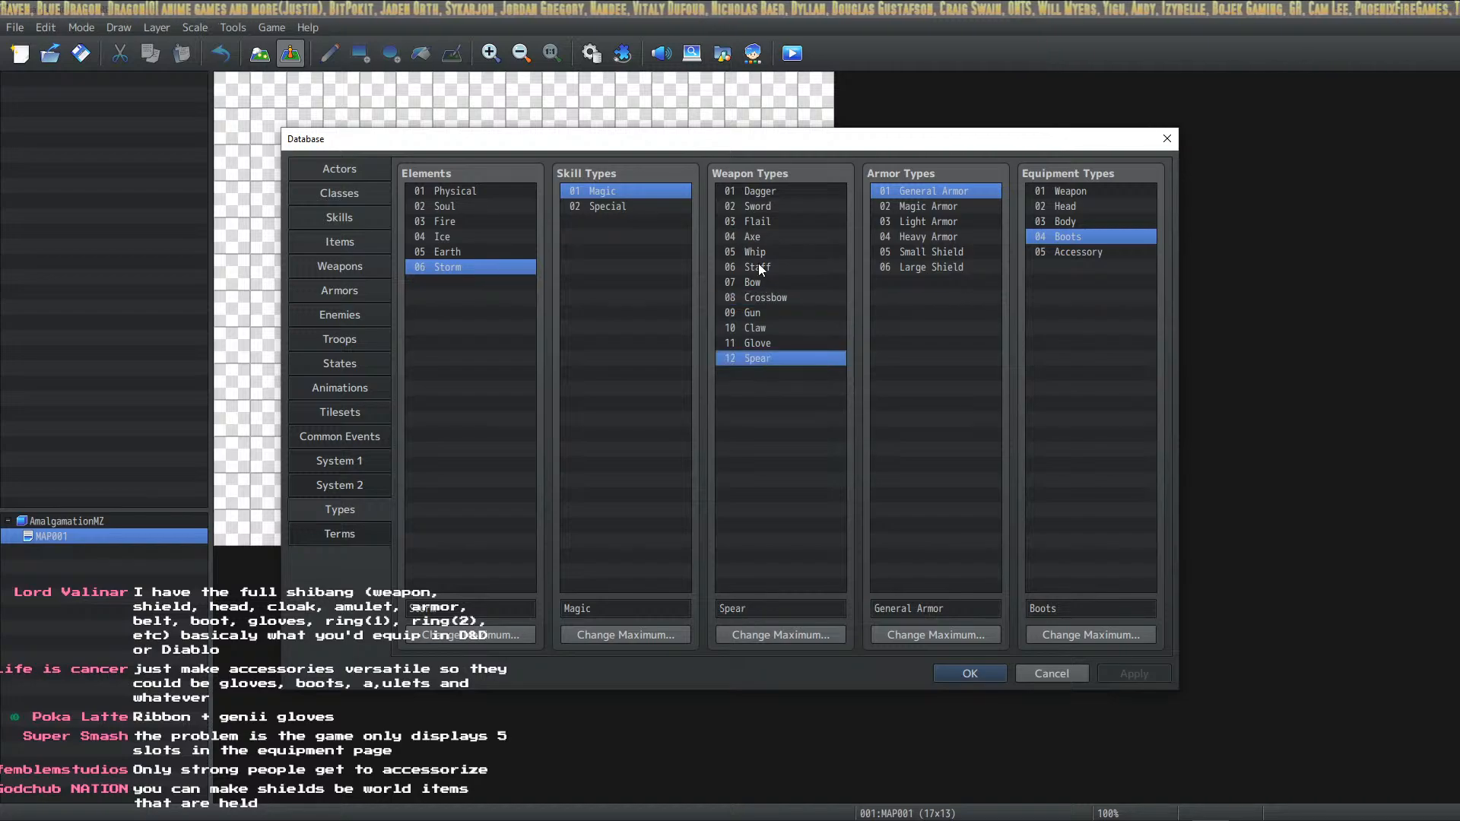
pyautogui.click(764, 195)
pyautogui.click(768, 356)
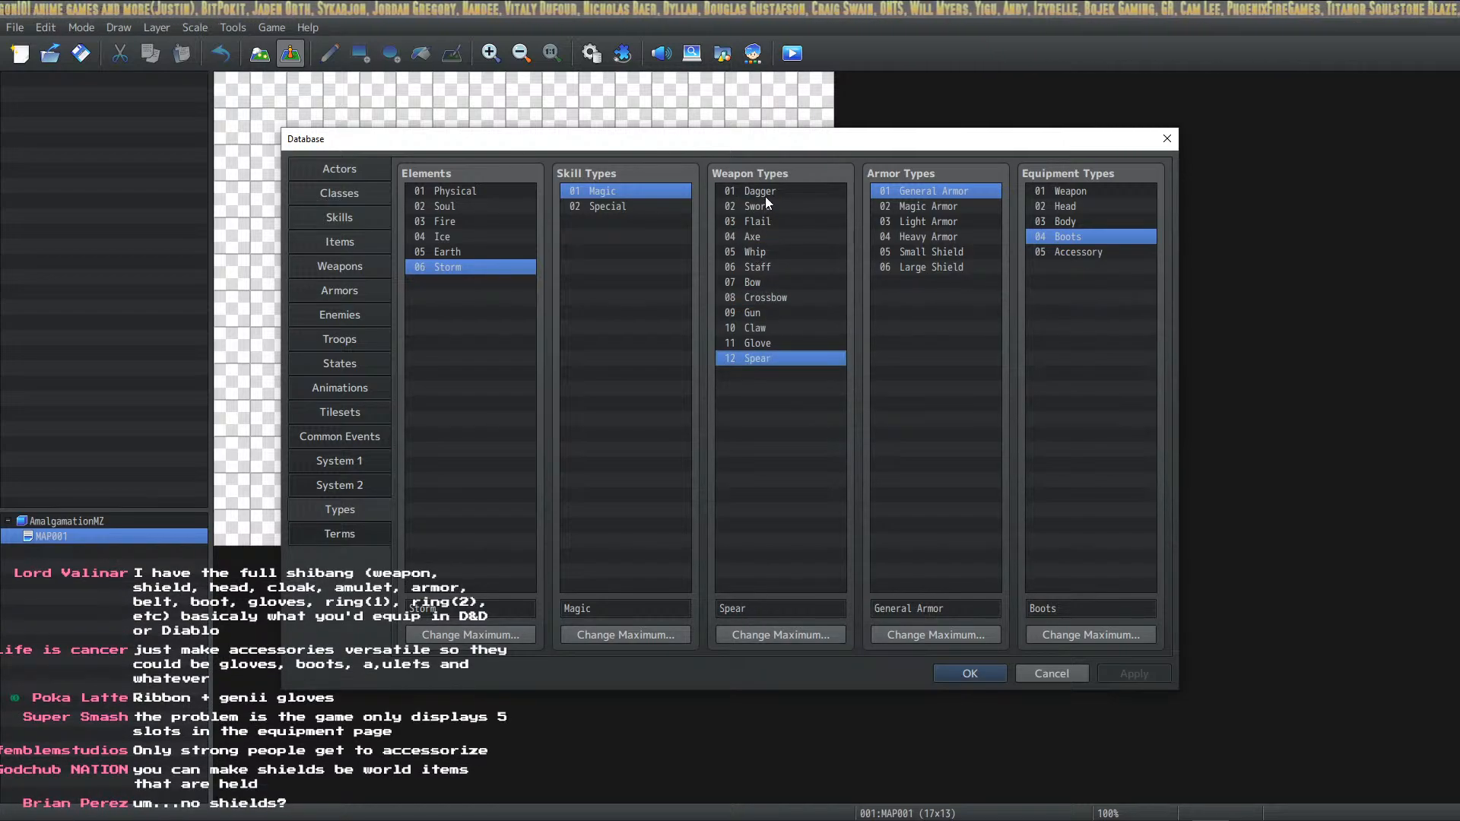
pyautogui.click(765, 194)
pyautogui.click(769, 356)
pyautogui.click(764, 194)
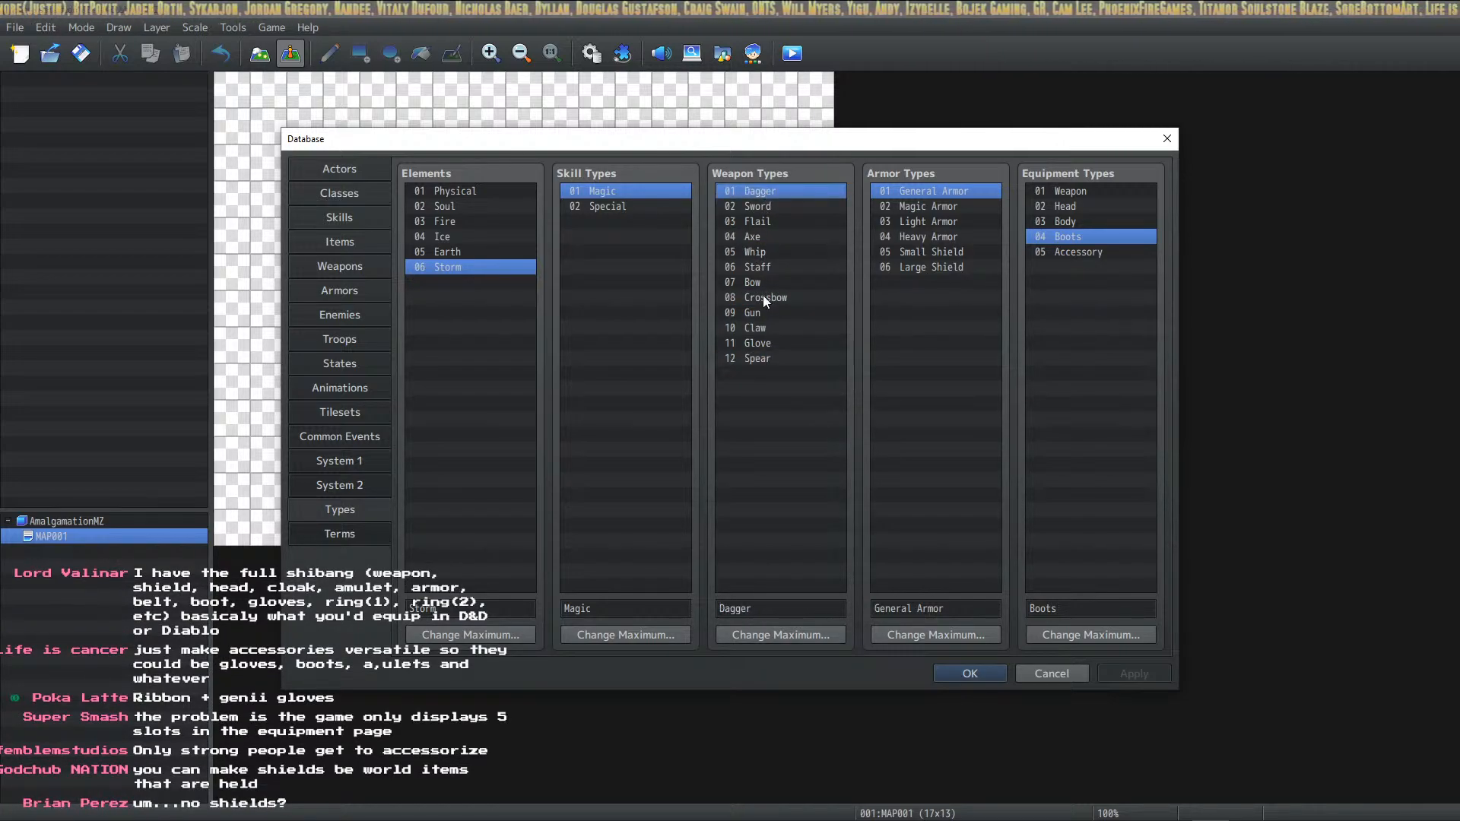
pyautogui.click(764, 356)
pyautogui.click(765, 193)
pyautogui.click(758, 356)
pyautogui.click(760, 206)
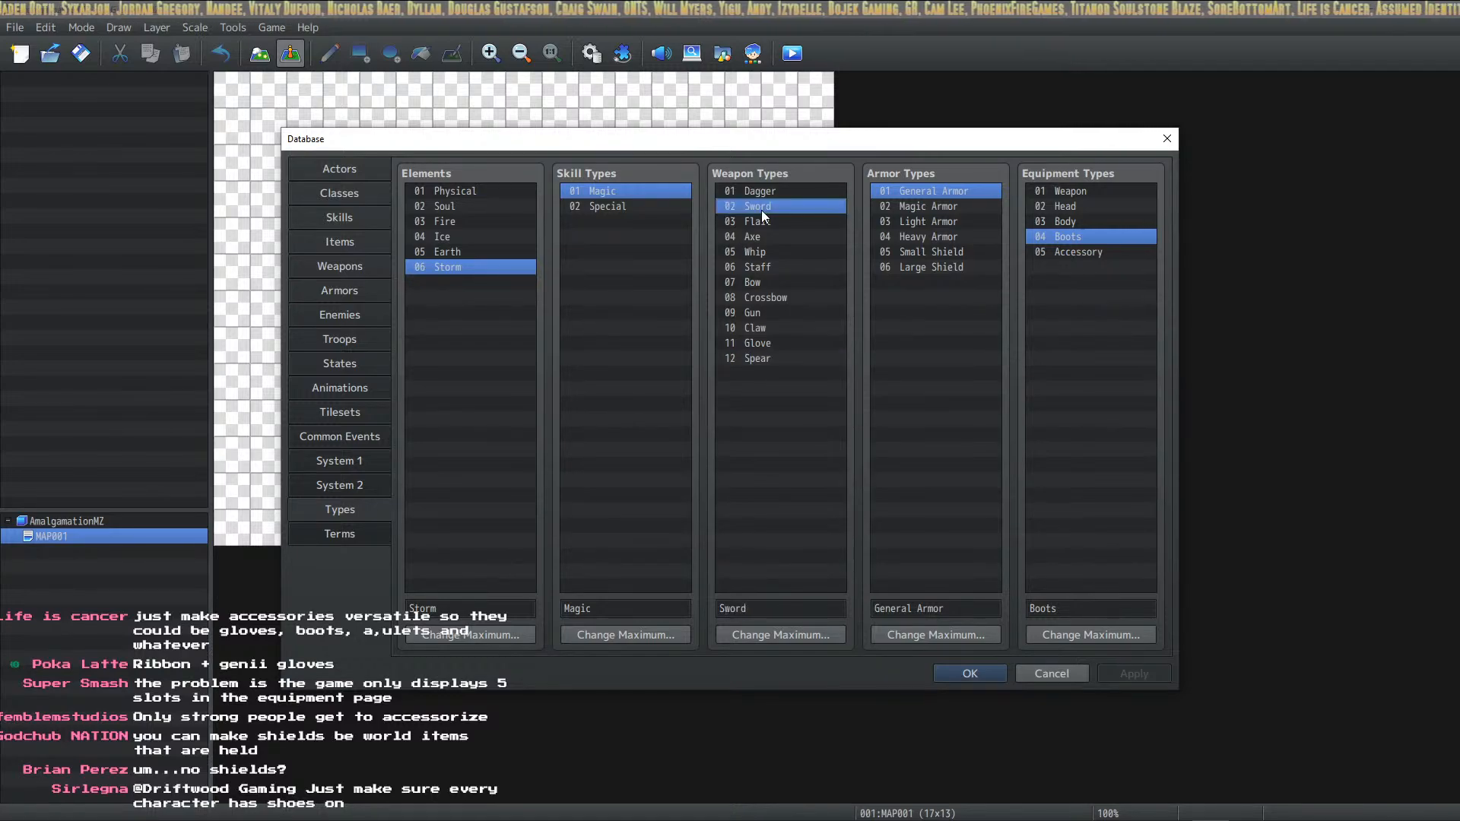
pyautogui.click(754, 297)
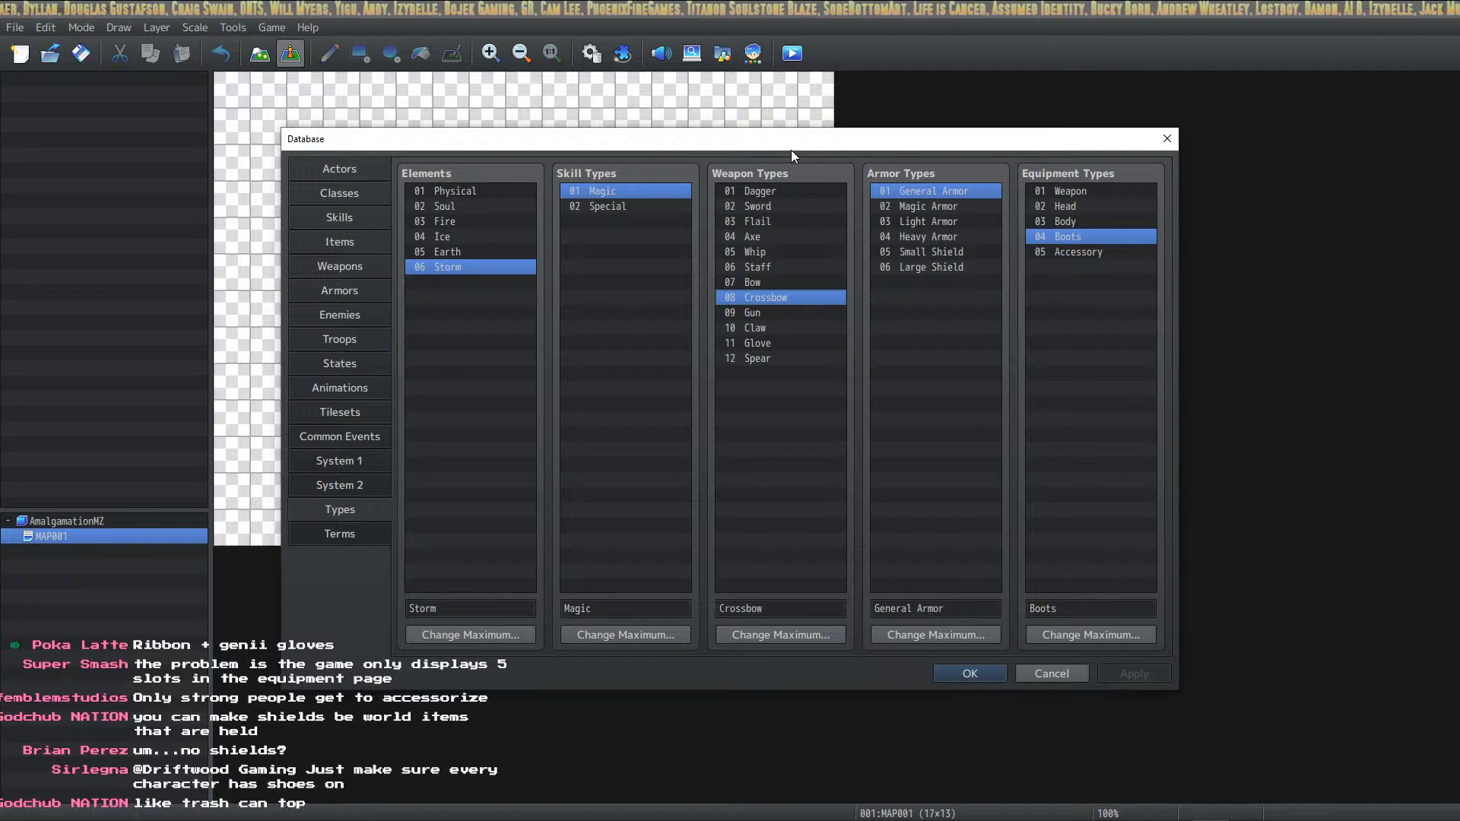
# Examine the armor types from General Armor to Large Shield alongside the weapon types
pyautogui.click(919, 207)
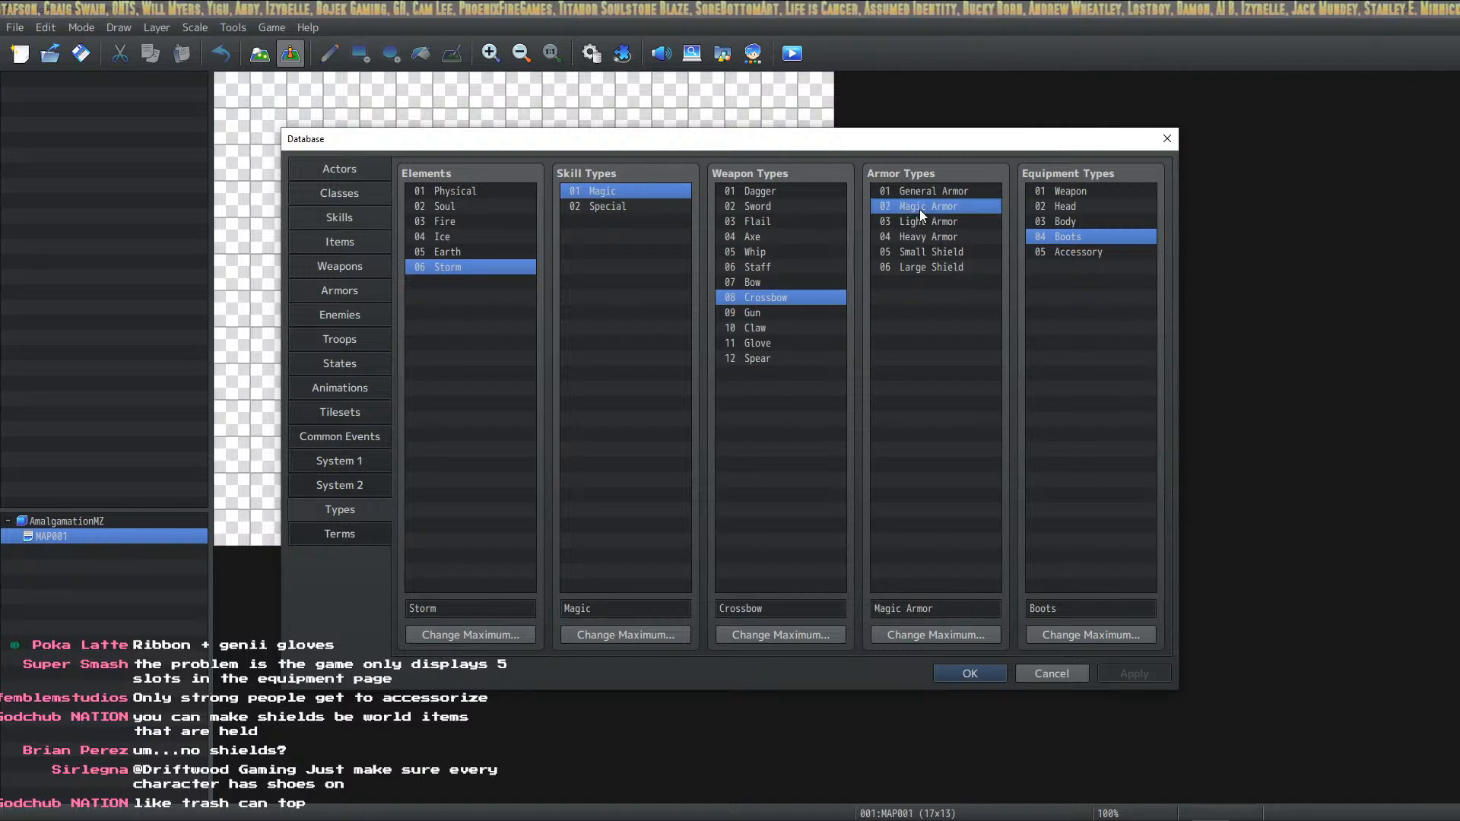
pyautogui.click(965, 230)
pyautogui.click(960, 224)
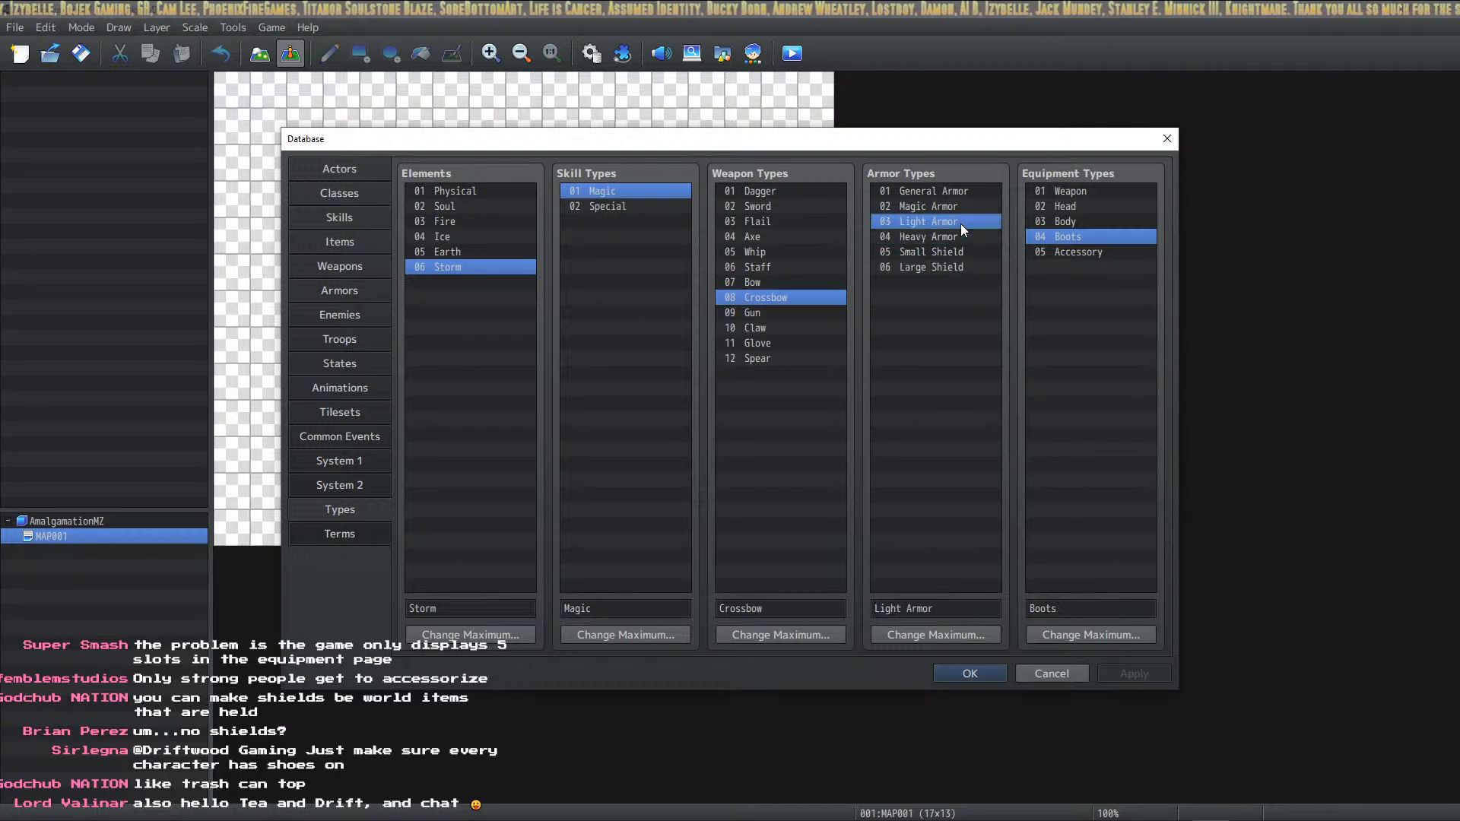
pyautogui.click(952, 266)
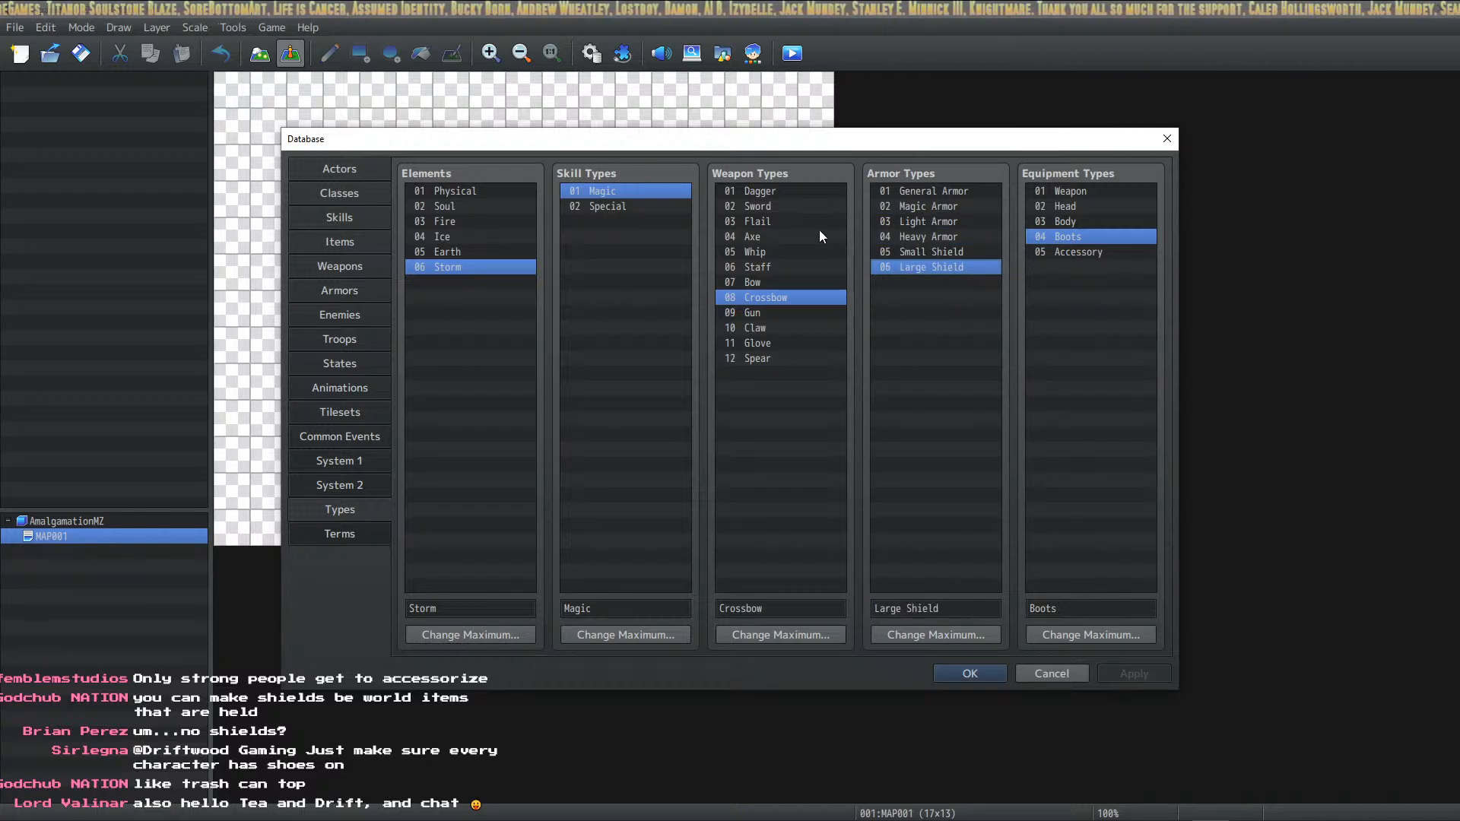
pyautogui.click(743, 358)
pyautogui.click(899, 205)
pyautogui.click(902, 194)
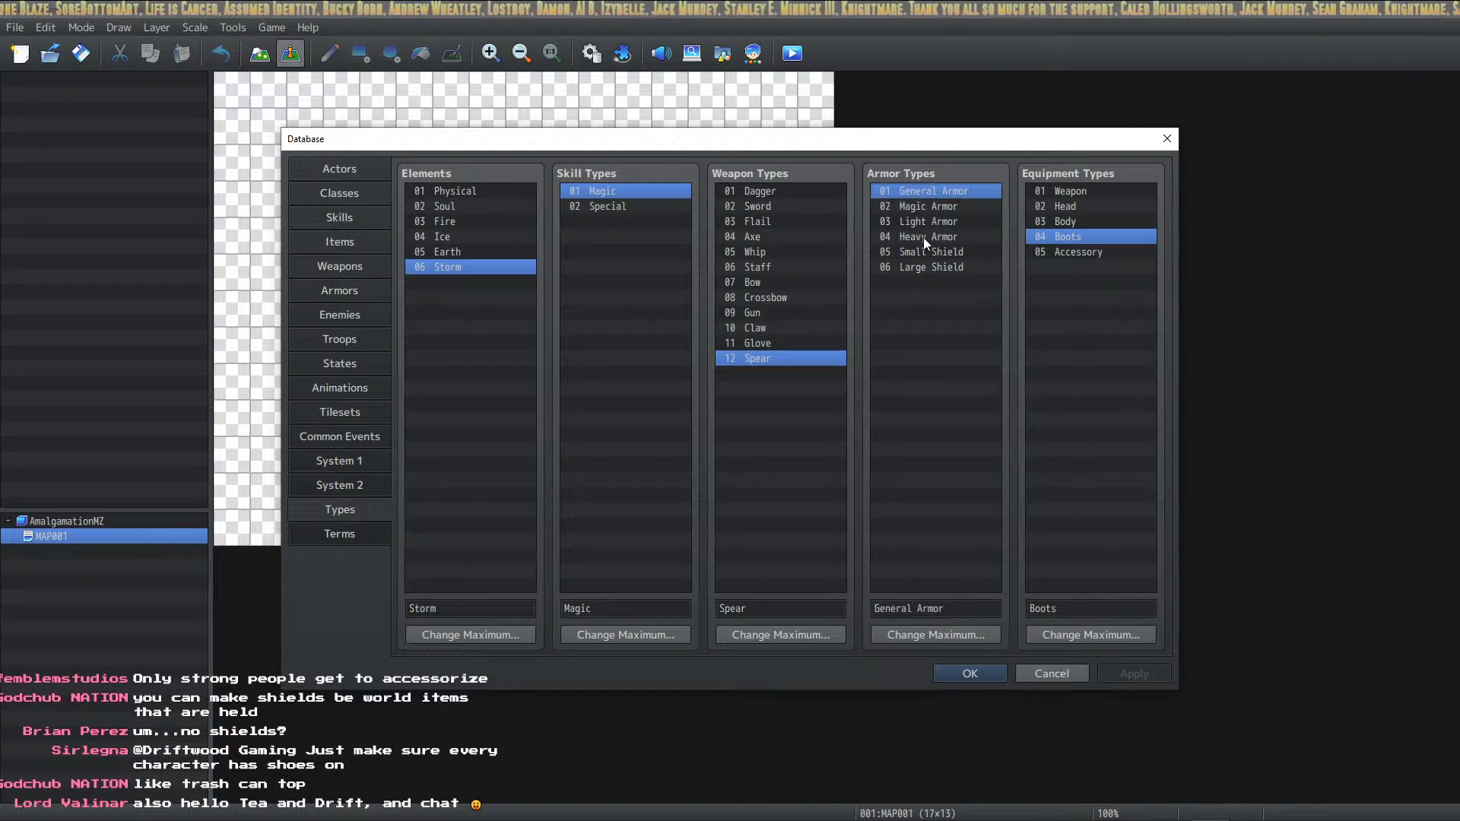
pyautogui.click(937, 223)
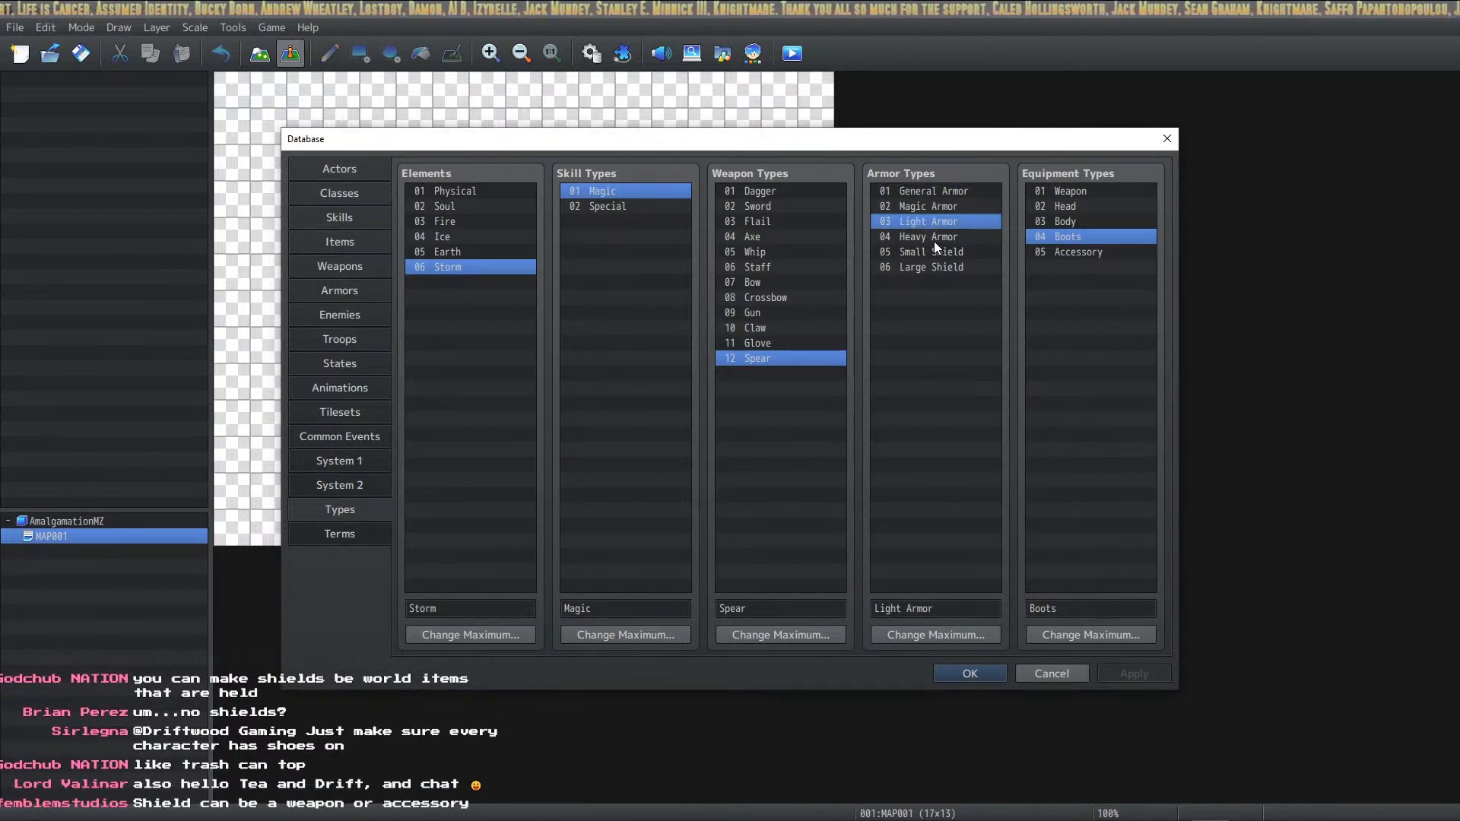
pyautogui.click(934, 240)
pyautogui.click(977, 191)
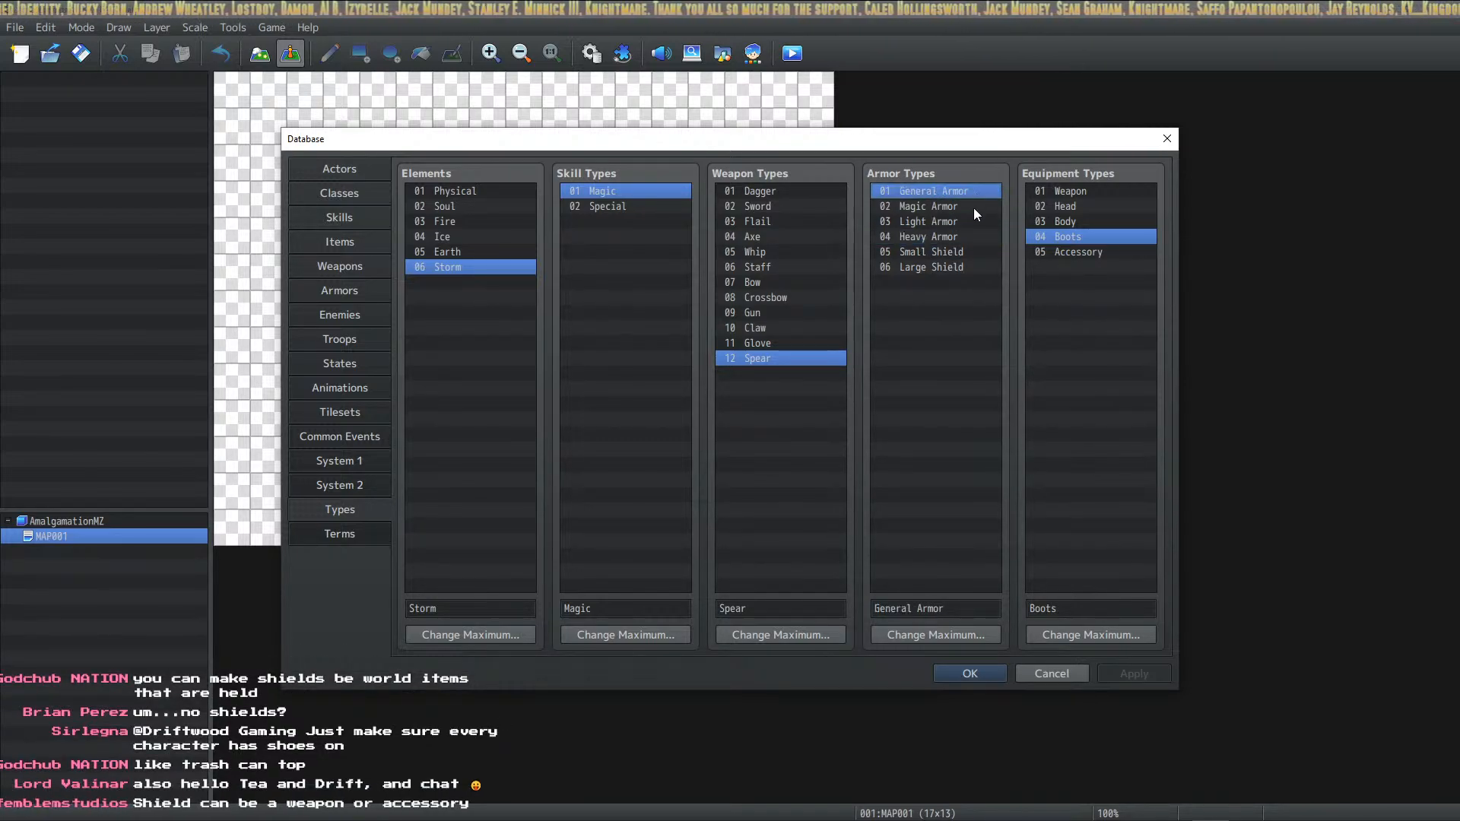
pyautogui.click(973, 207)
pyautogui.moveTo(967, 221); pyautogui.dragTo(961, 270)
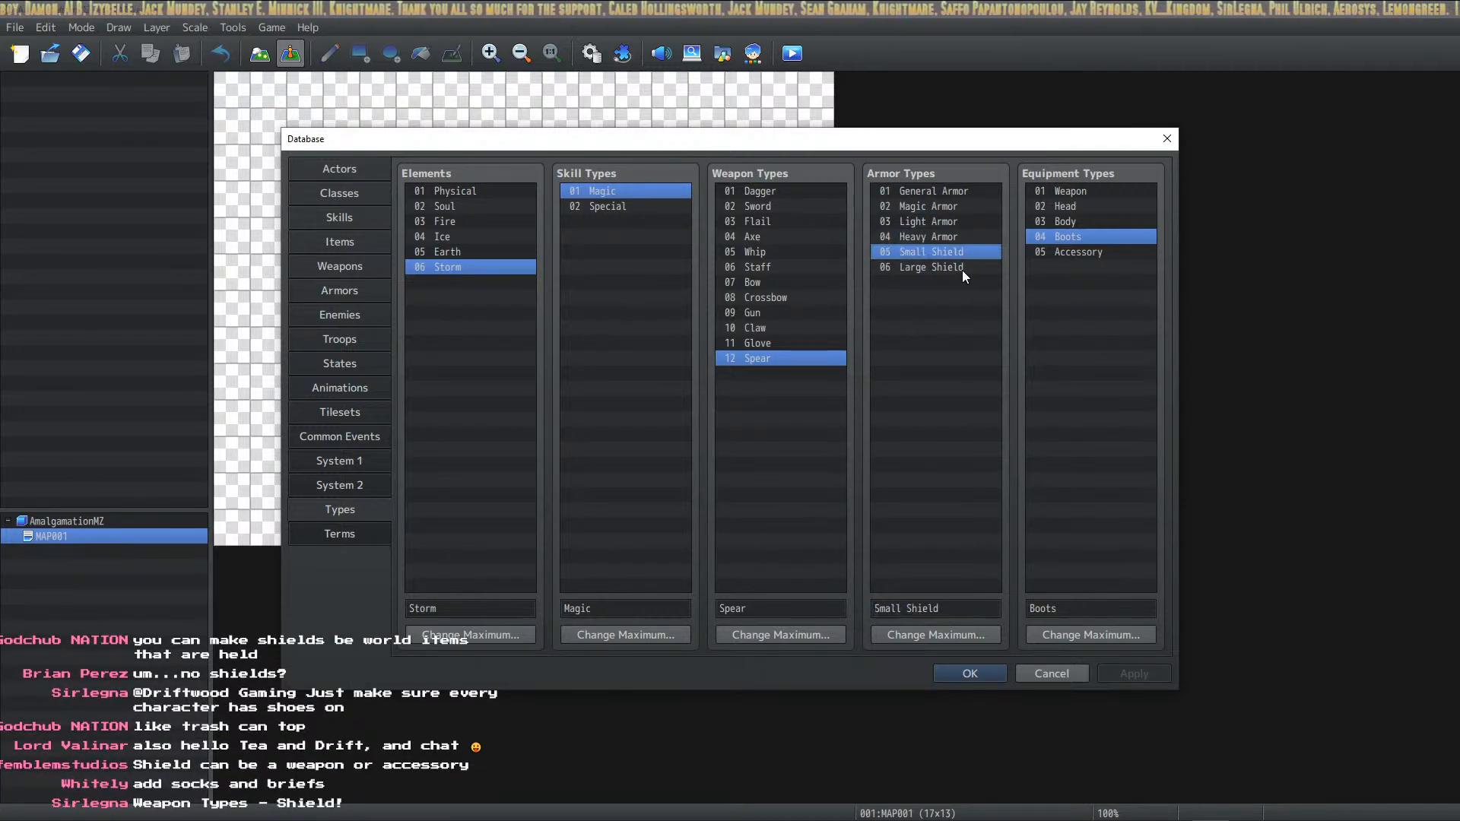
# Open the maximum number of armor types for editing
pyautogui.click(914, 634)
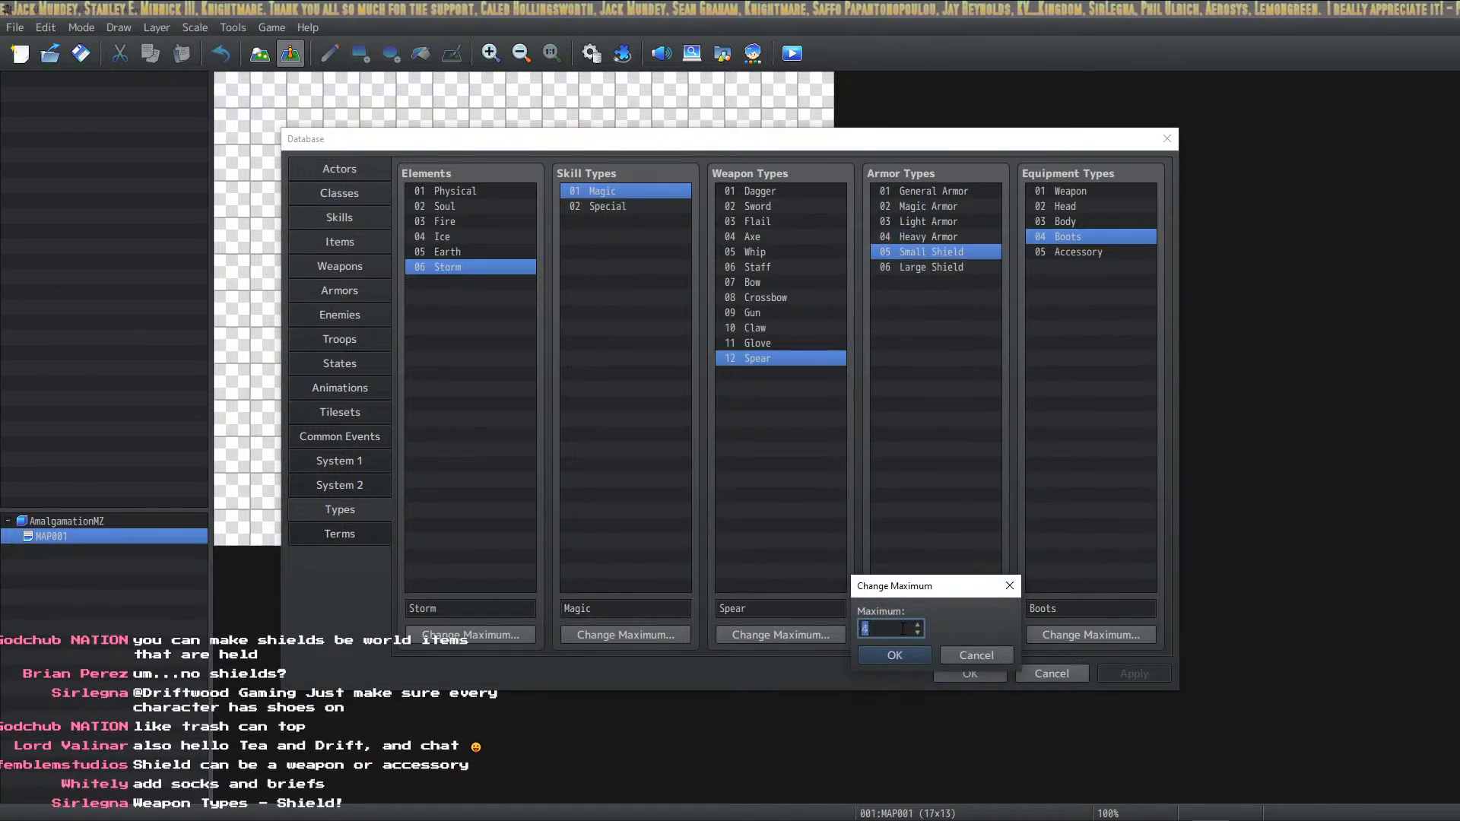
# Reduce the armor types to a maximum of 4 and rename the first one Light Armor
pyautogui.click(894, 652)
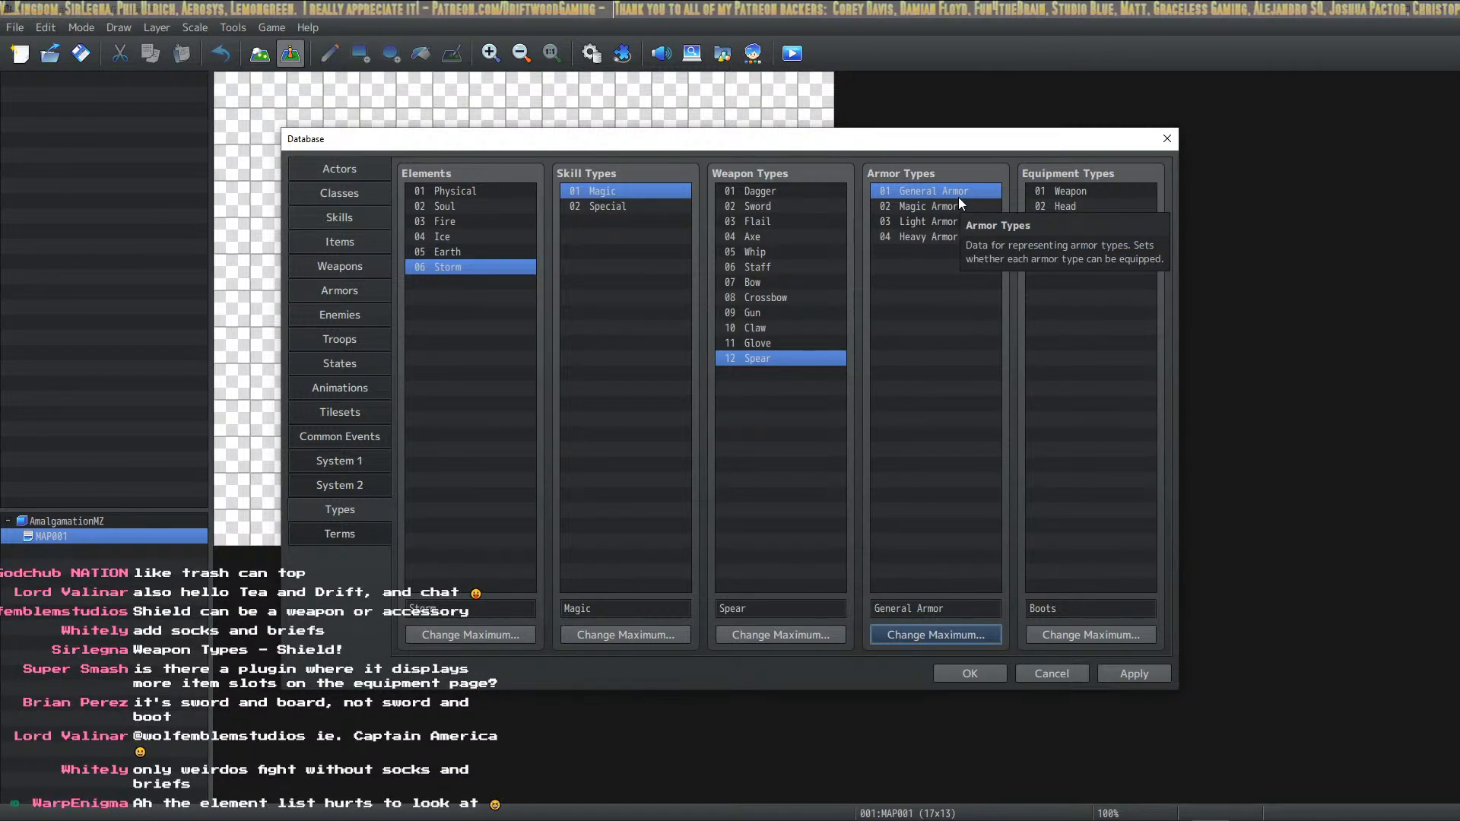
pyautogui.click(953, 615)
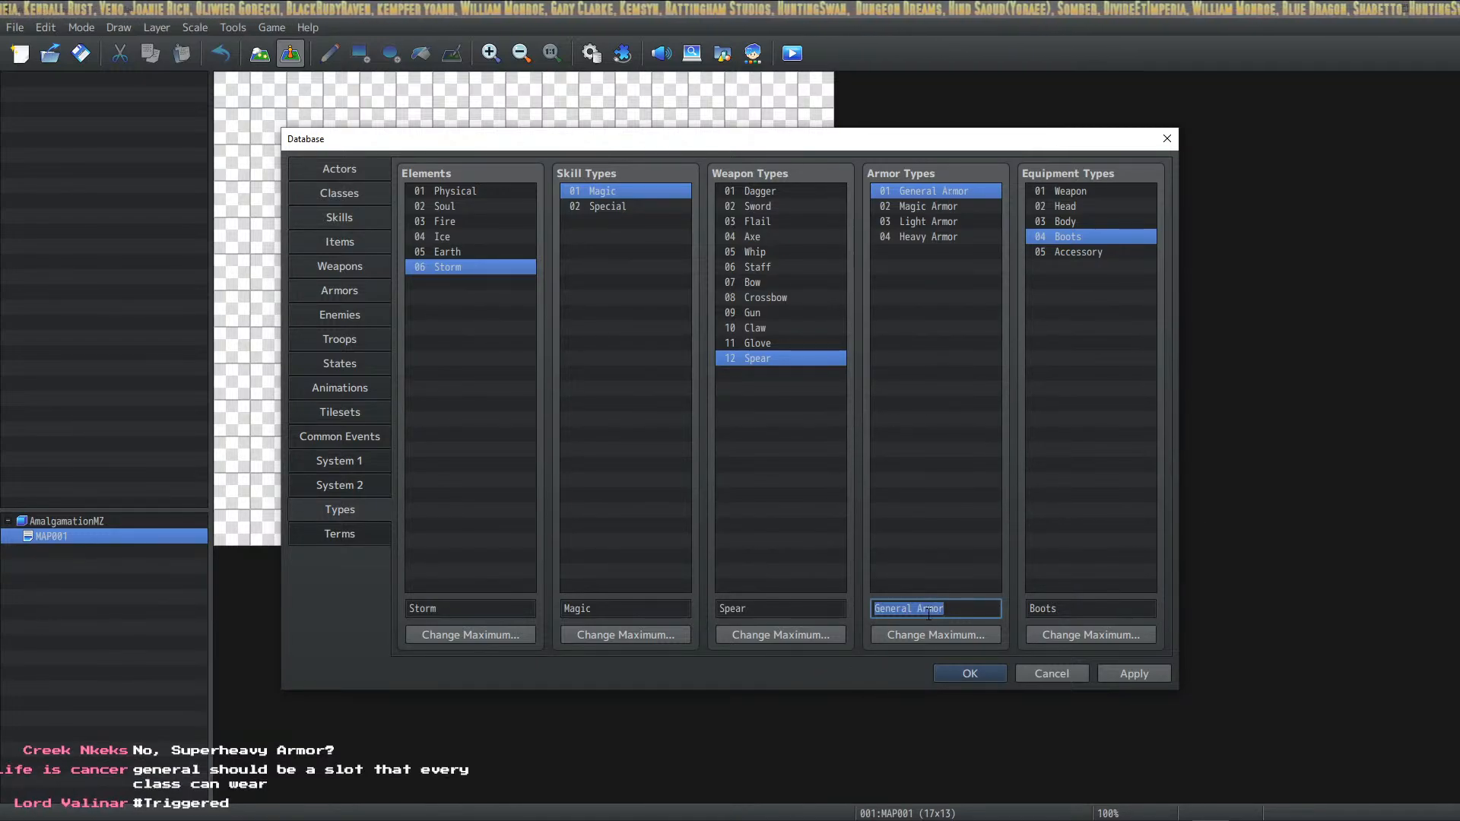
pyautogui.write('Light')
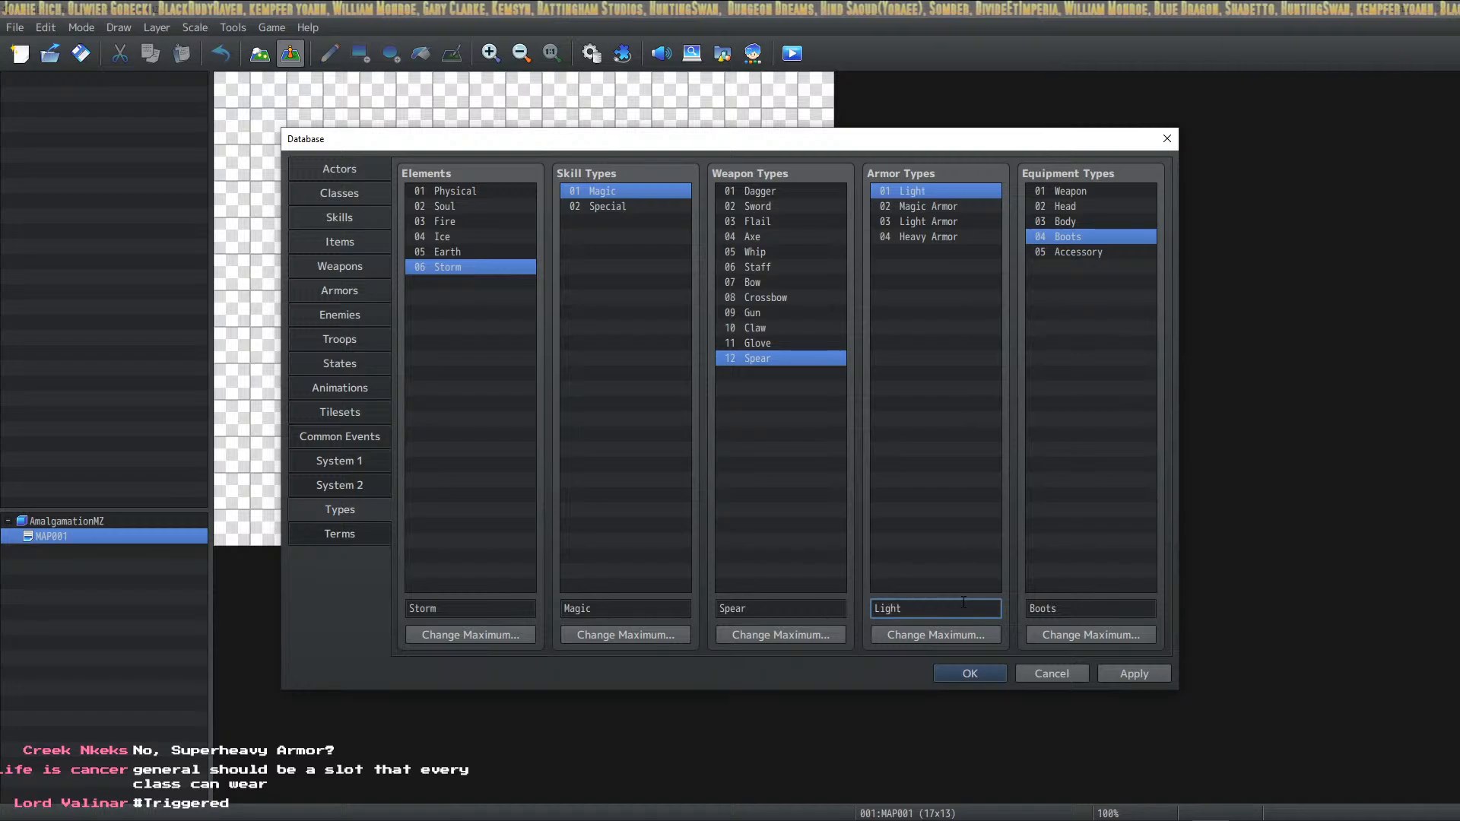
pyautogui.write(' Armor')
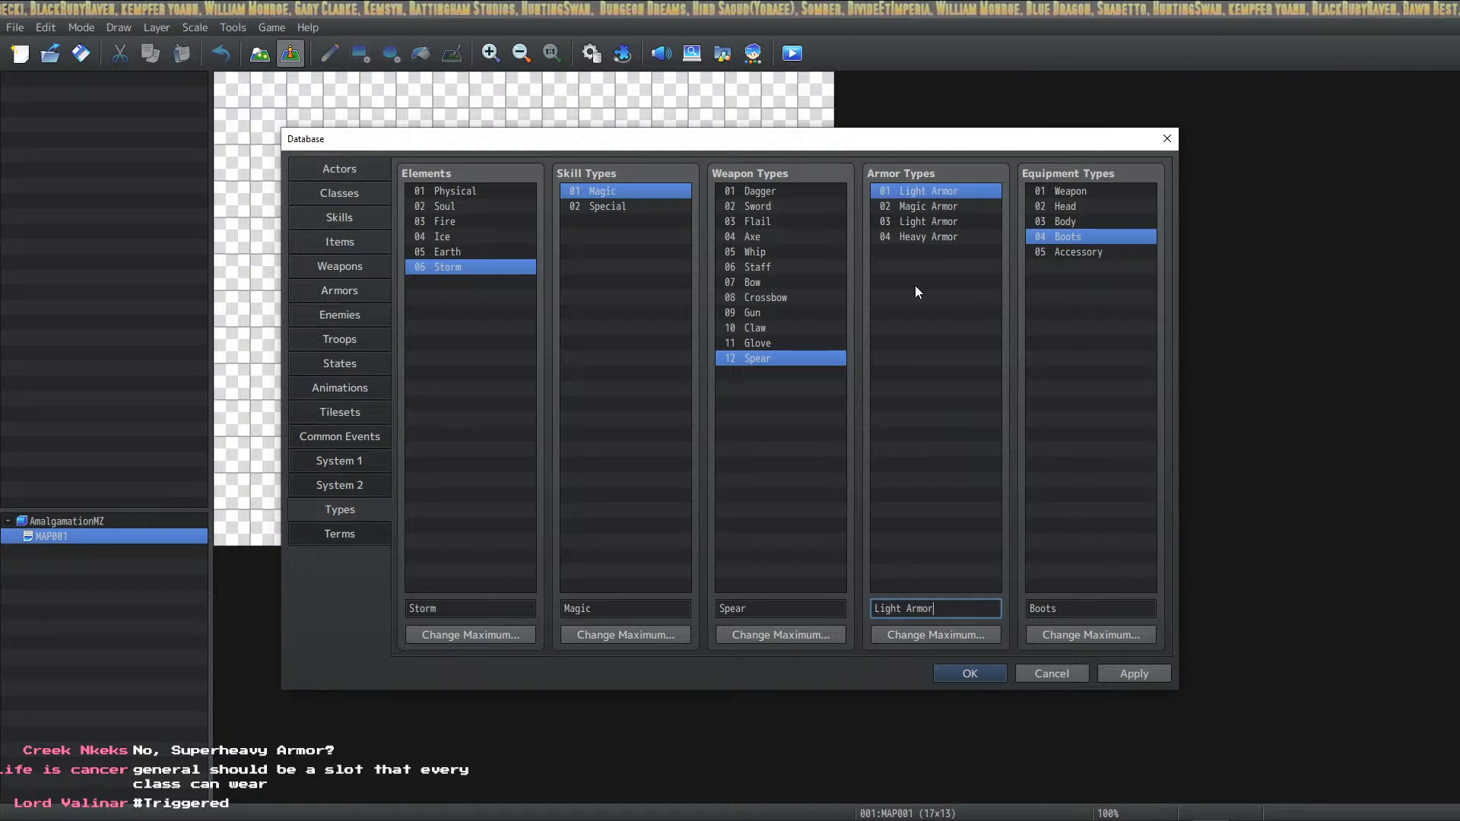
# Rename the second armor type as Medium Armor
pyautogui.click(941, 204)
pyautogui.tripleClick(943, 606)
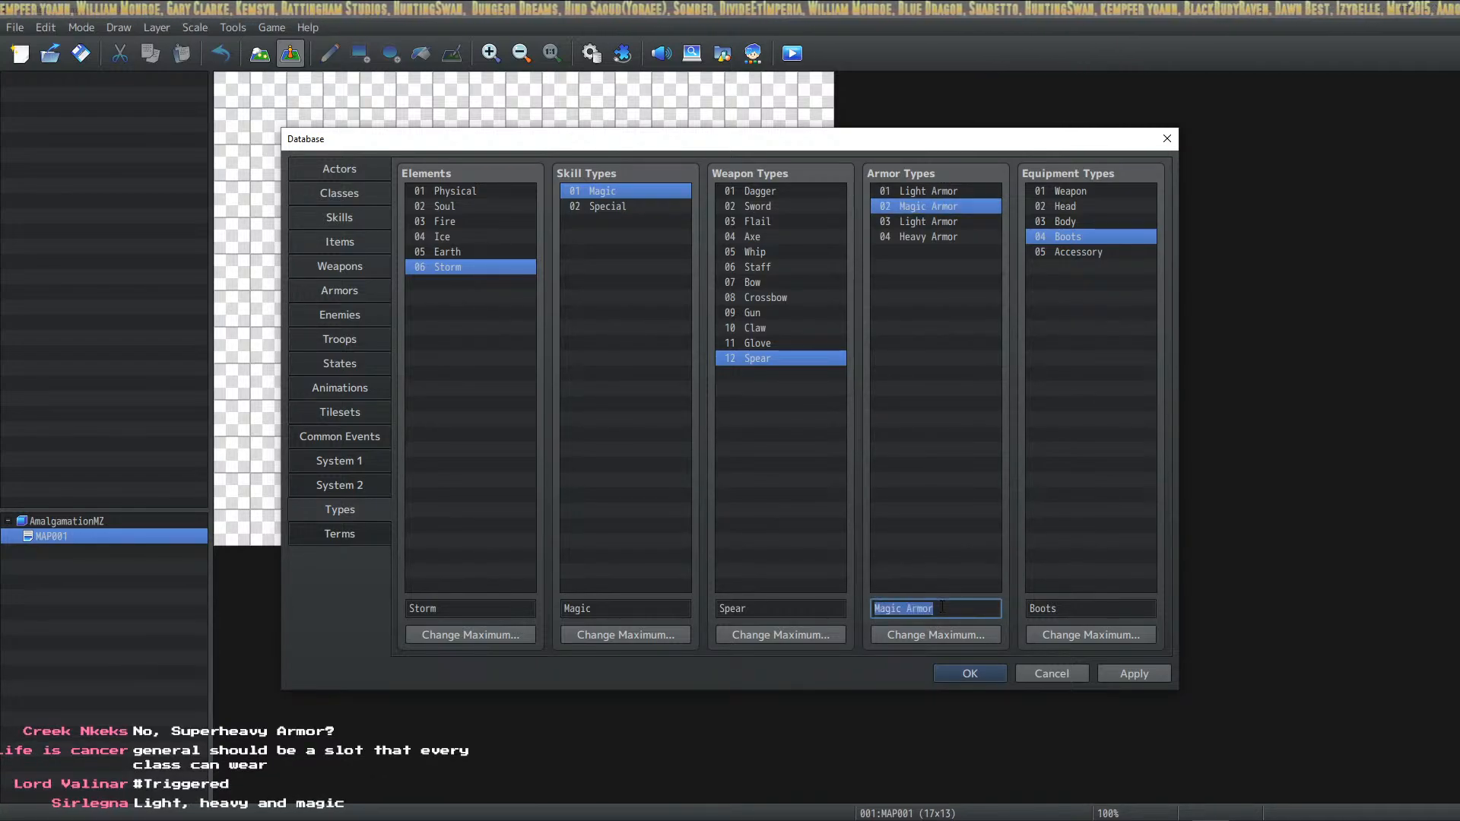
pyautogui.write('Medium Ar')
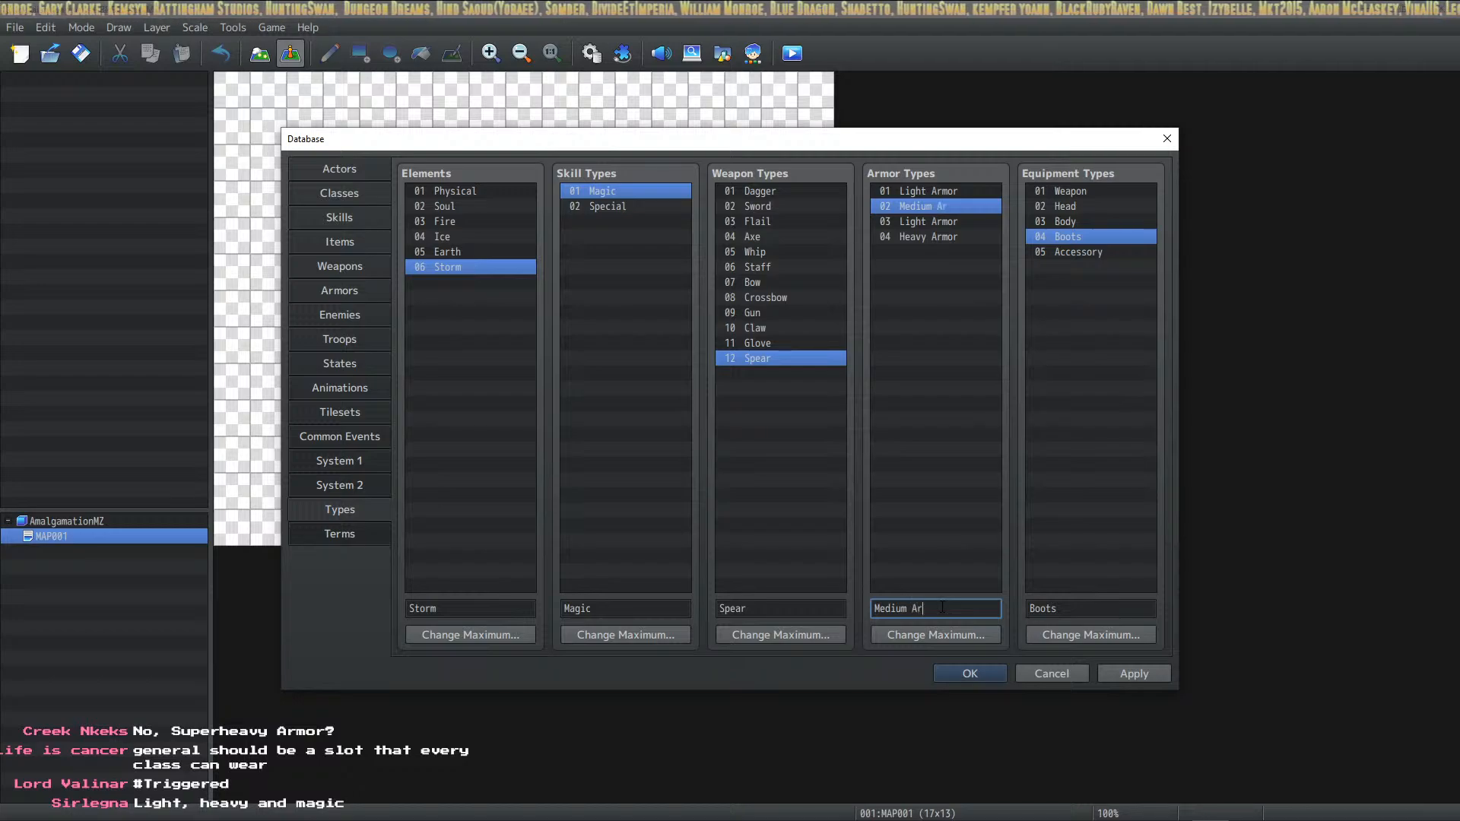
pyautogui.write('mor')
# Rename the third armor type as Heavy Armor, with only the first letter of each word capitalized
pyautogui.click(935, 223)
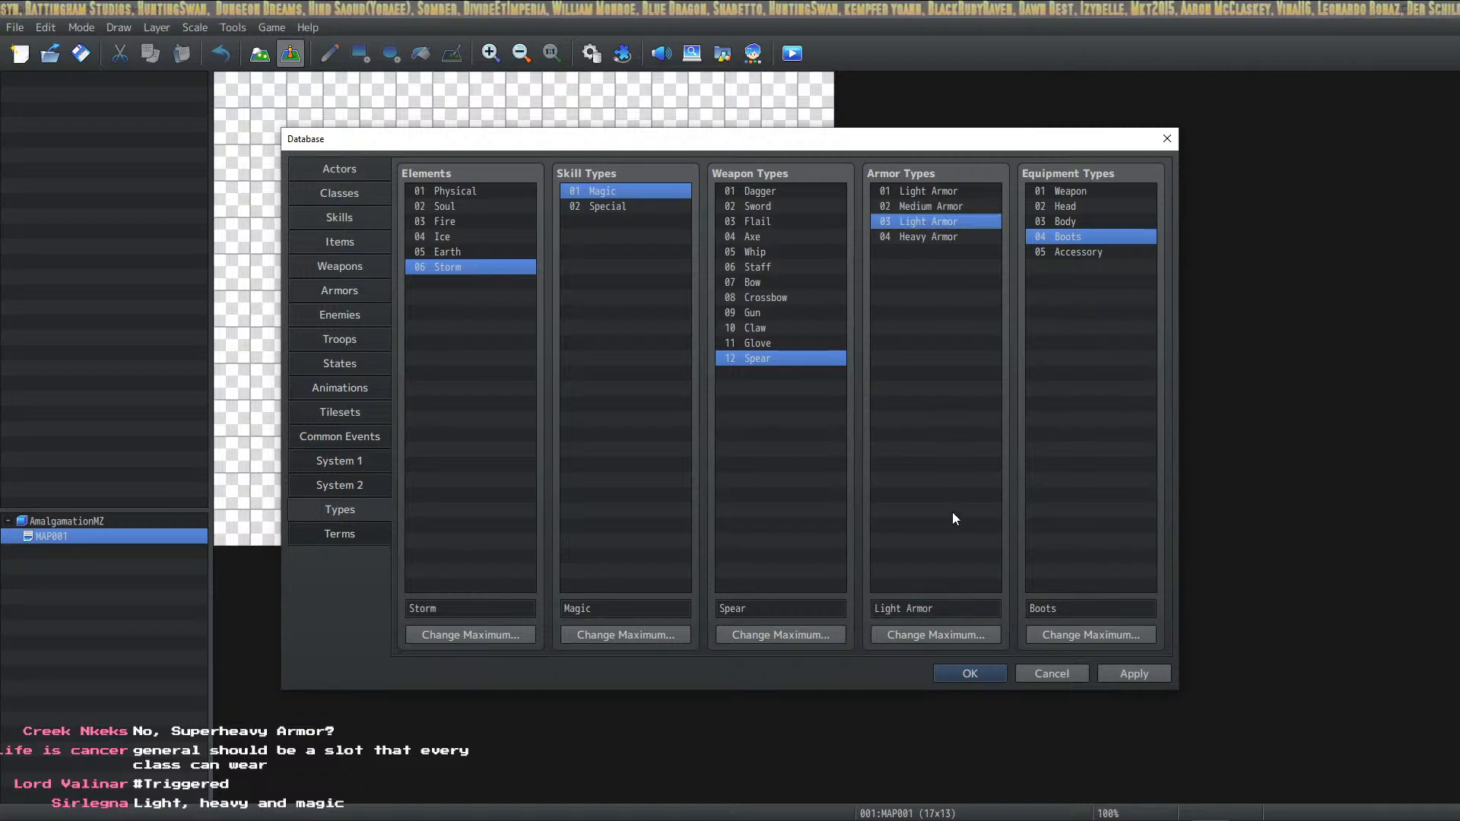
pyautogui.tripleClick(943, 616)
pyautogui.write('Heavy ARmor')
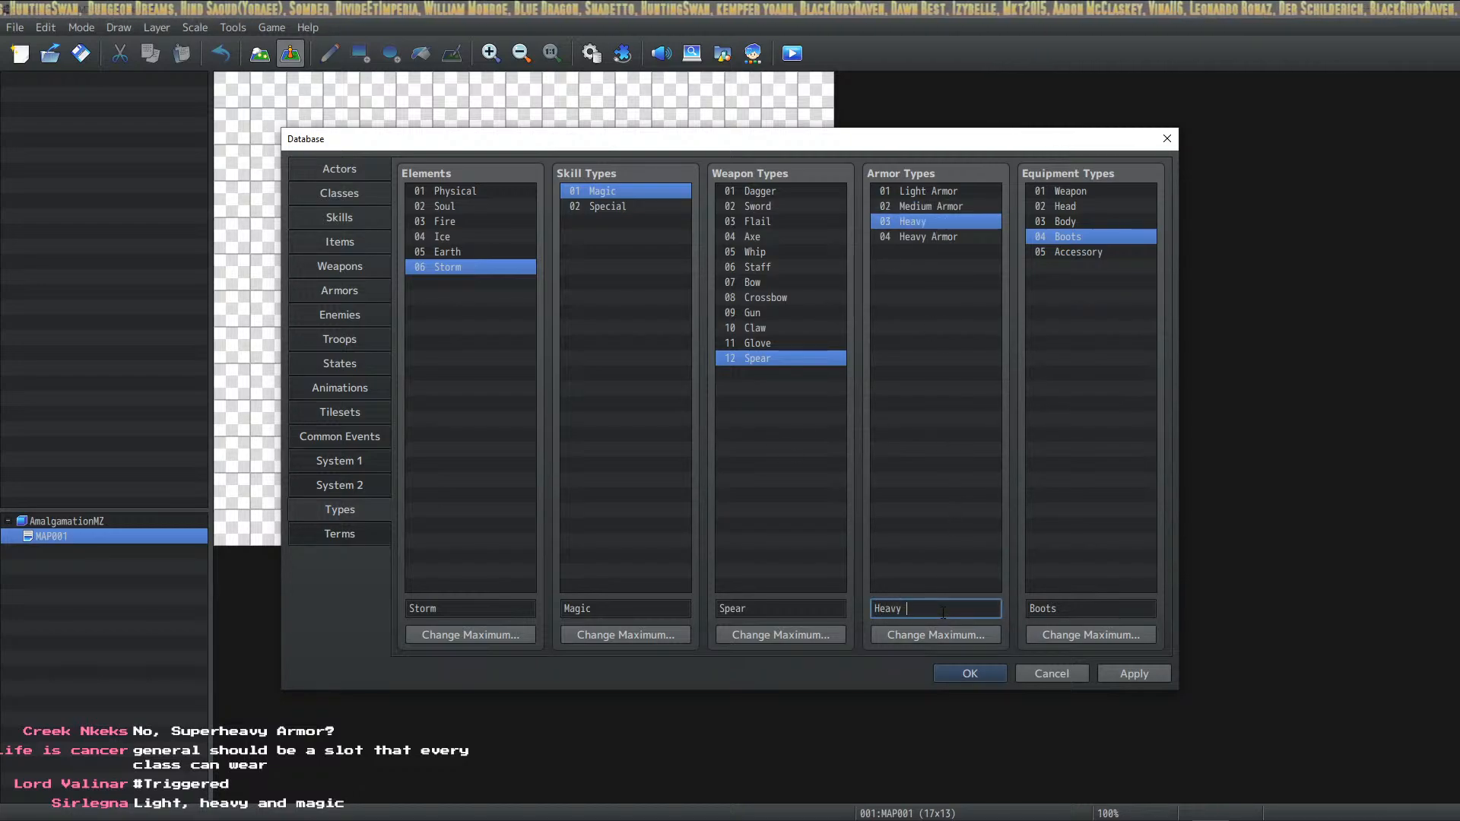
pyautogui.press('Left')
pyautogui.press('Left')
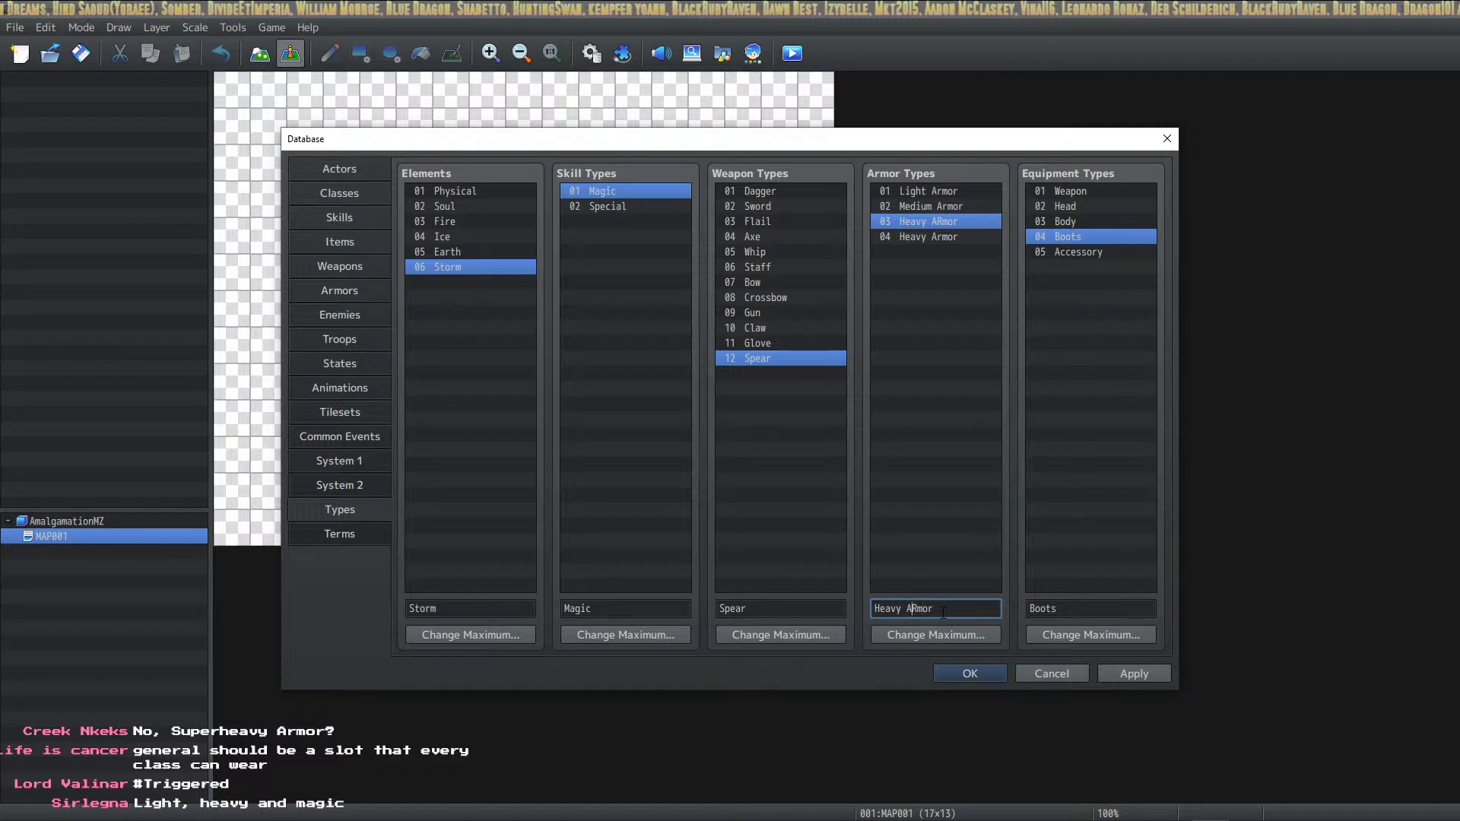
pyautogui.press('BackSpace')
pyautogui.write('r')
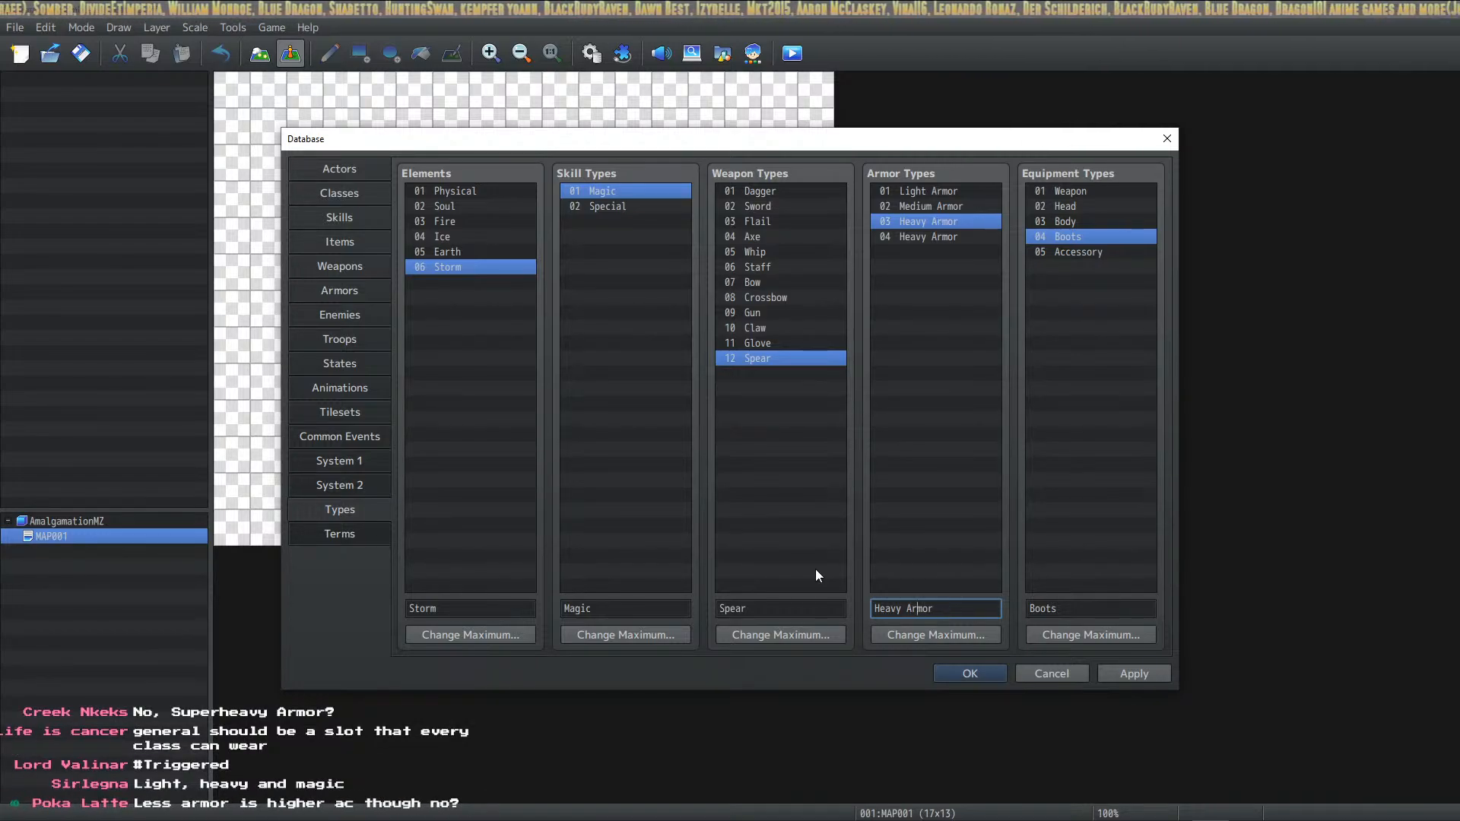
# Reduce the armor types to a maximum of 3 and apply the database changes
pyautogui.click(947, 637)
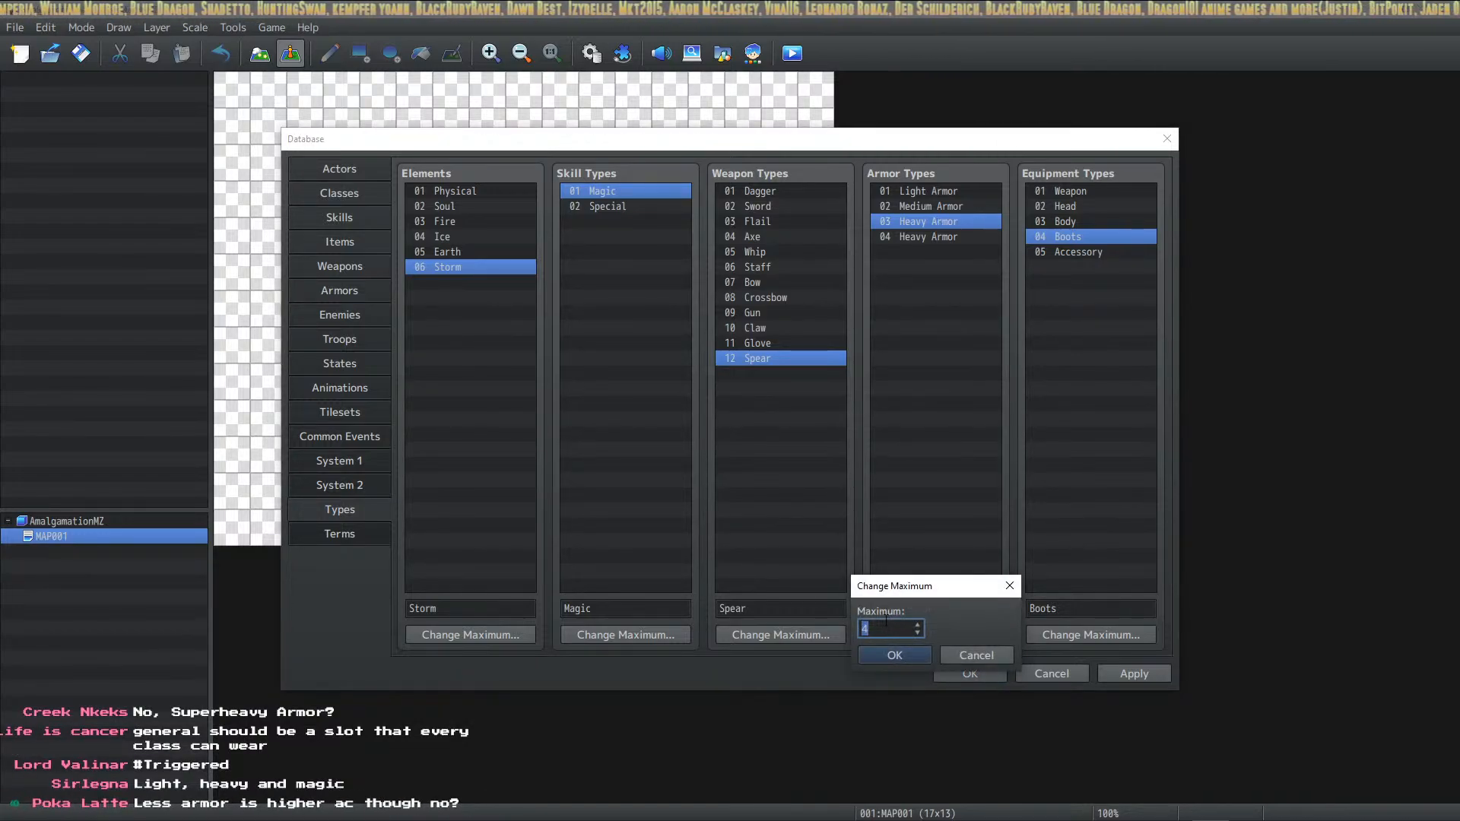
pyautogui.click(898, 656)
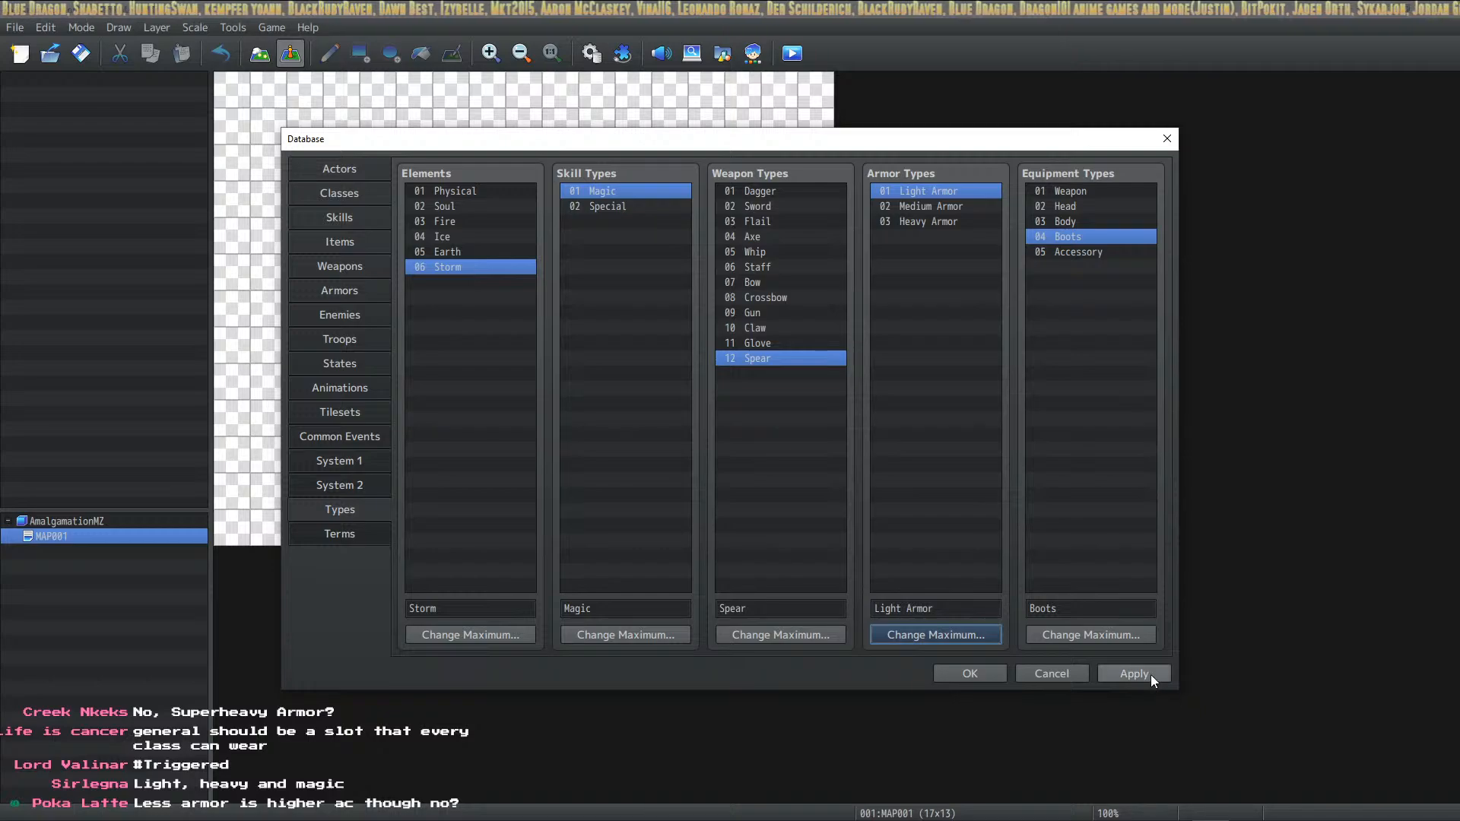
pyautogui.click(1152, 674)
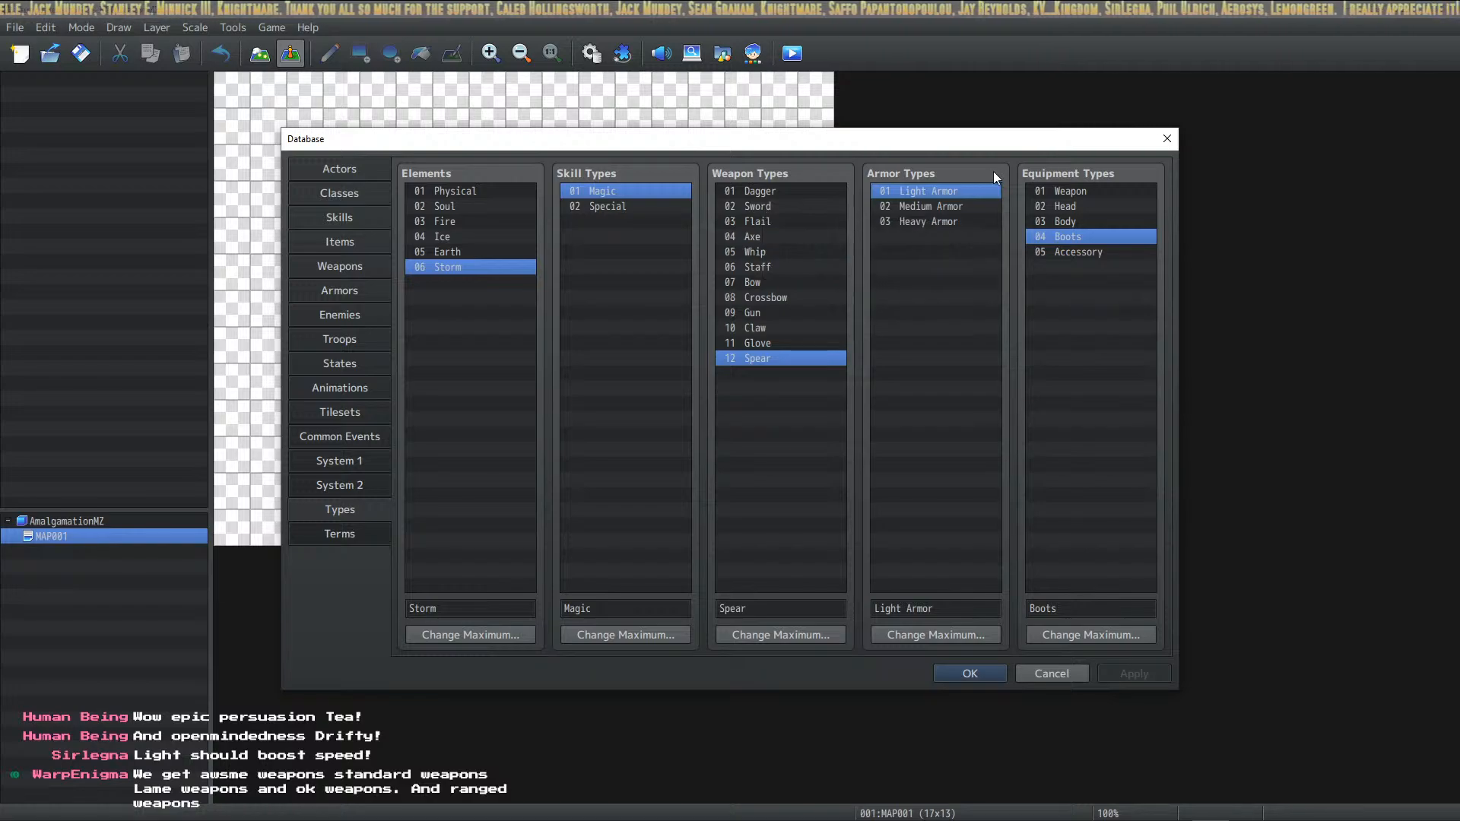
pyautogui.click(952, 207)
pyautogui.click(951, 219)
pyautogui.click(952, 195)
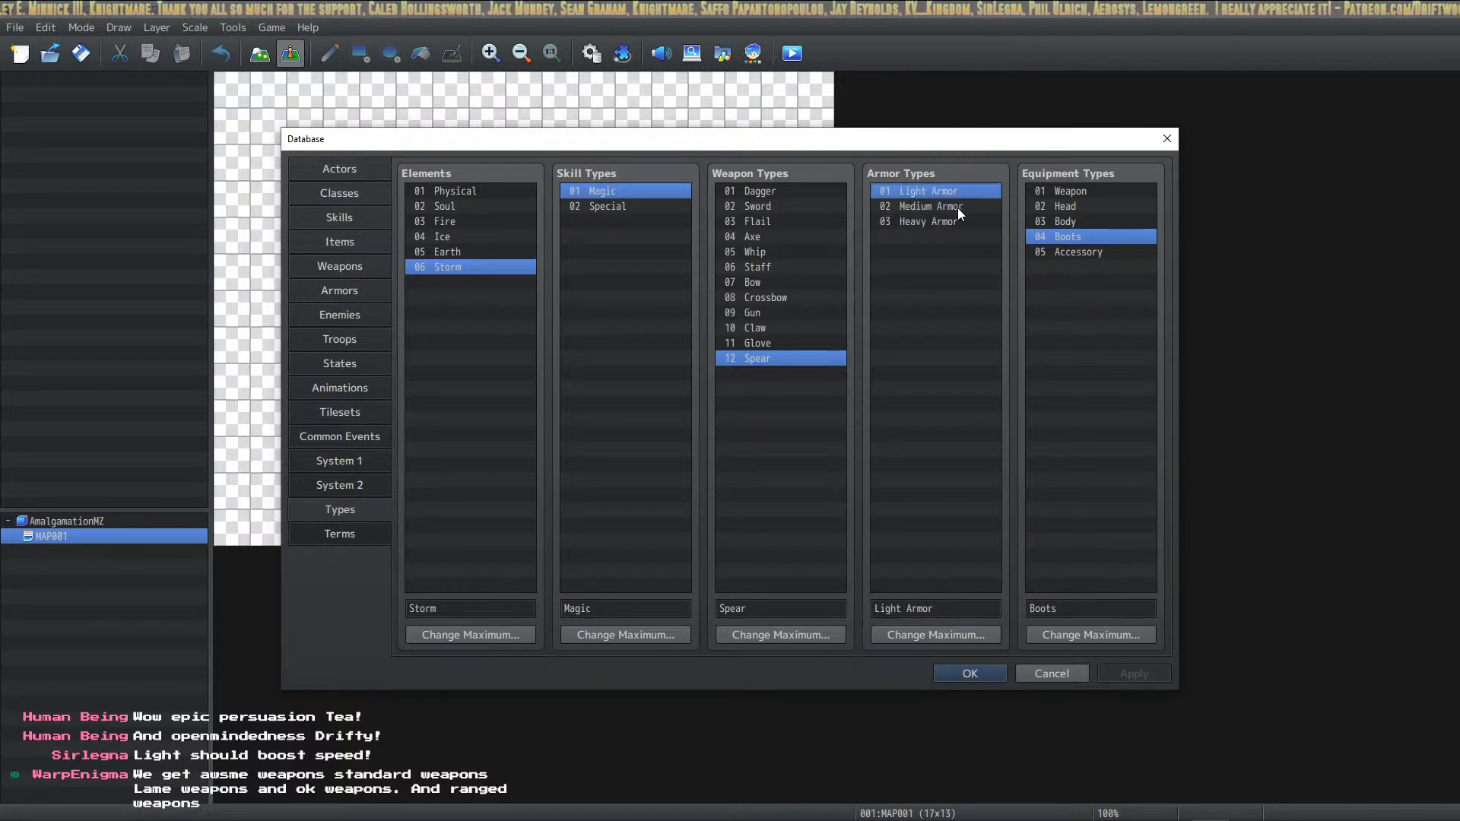
pyautogui.click(956, 207)
pyautogui.click(952, 222)
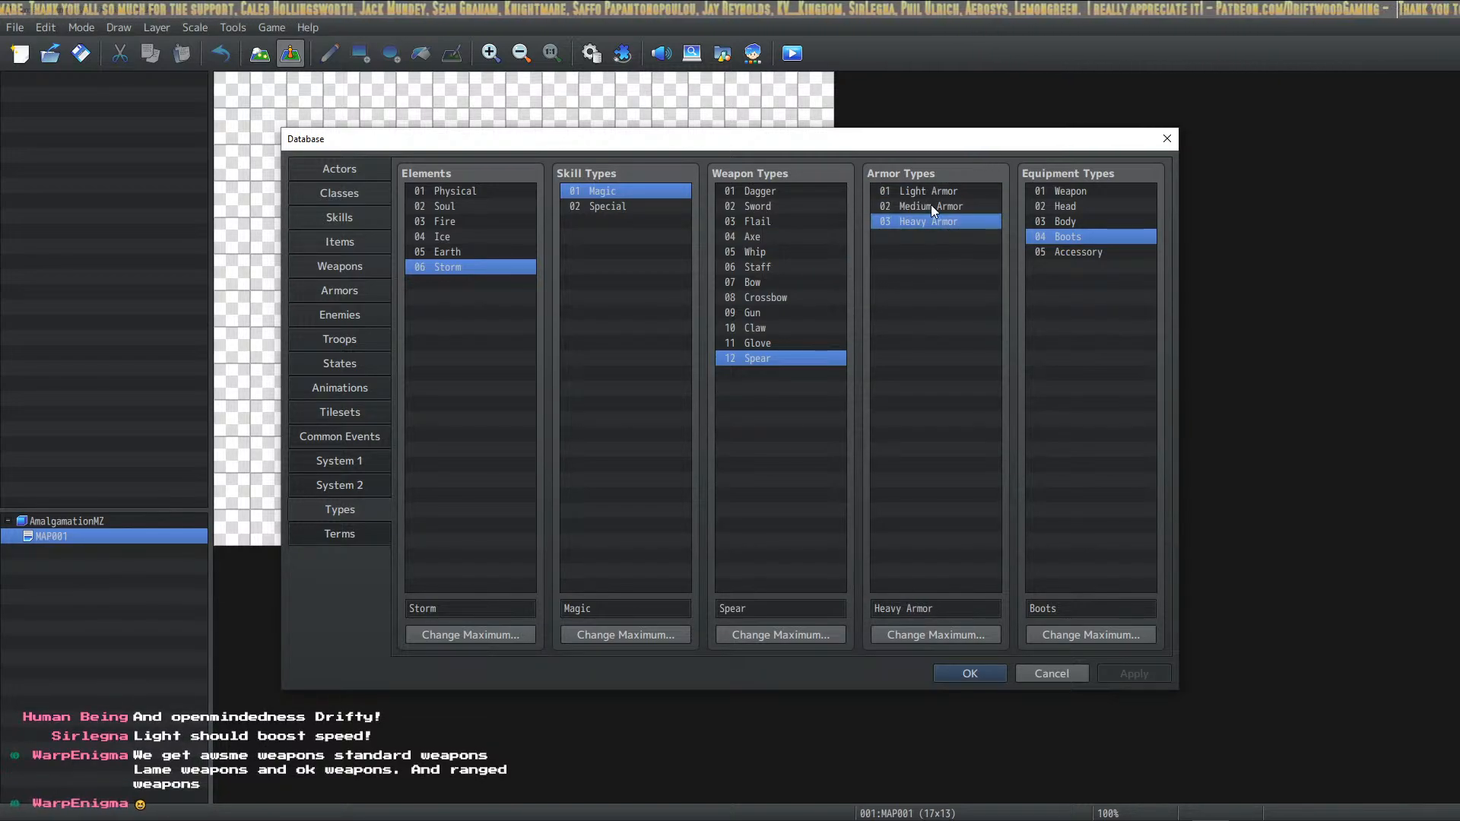
pyautogui.click(931, 205)
pyautogui.click(933, 194)
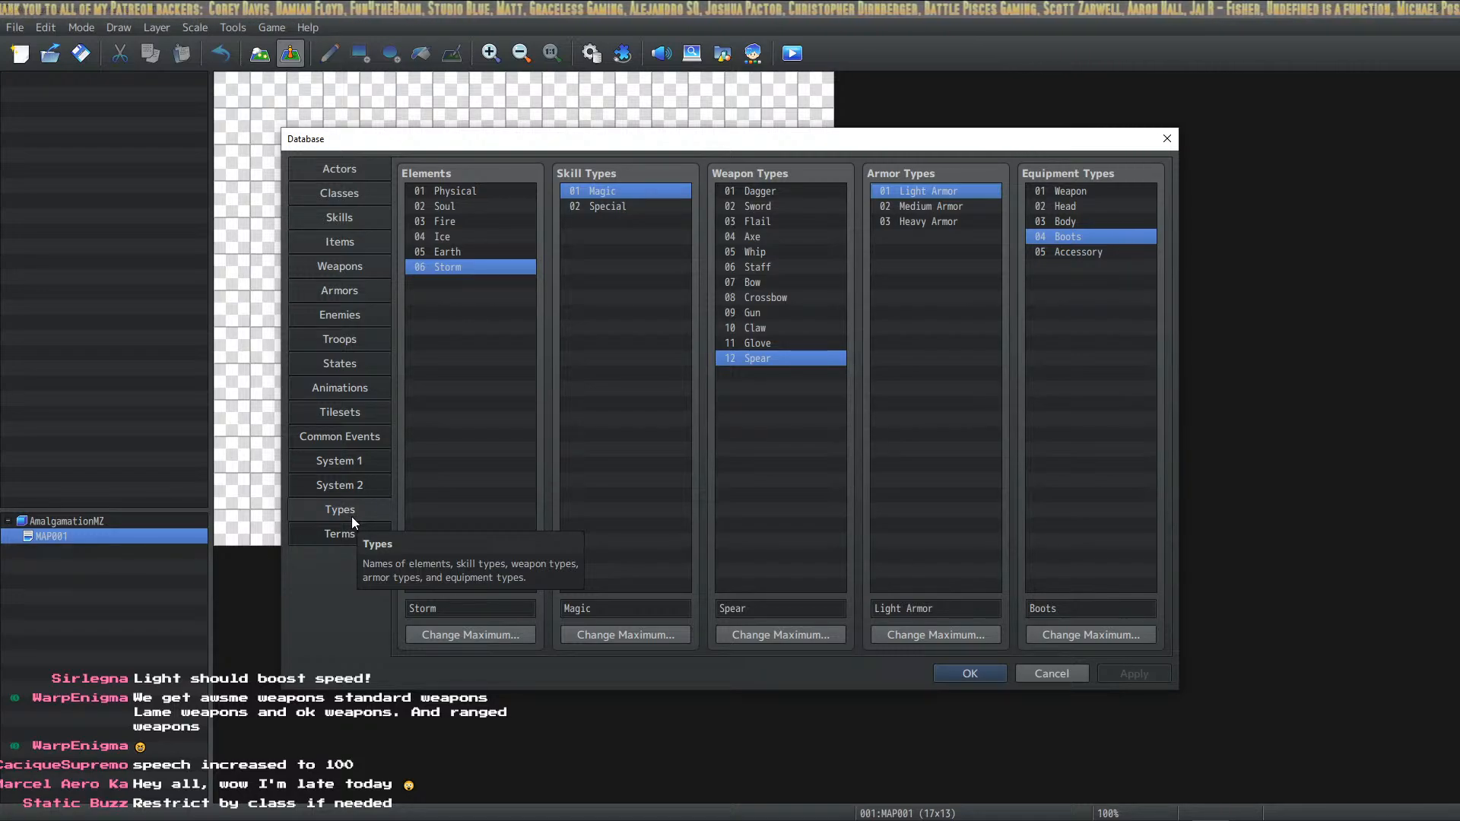
pyautogui.click(928, 207)
pyautogui.click(933, 190)
pyautogui.click(932, 210)
pyautogui.click(930, 220)
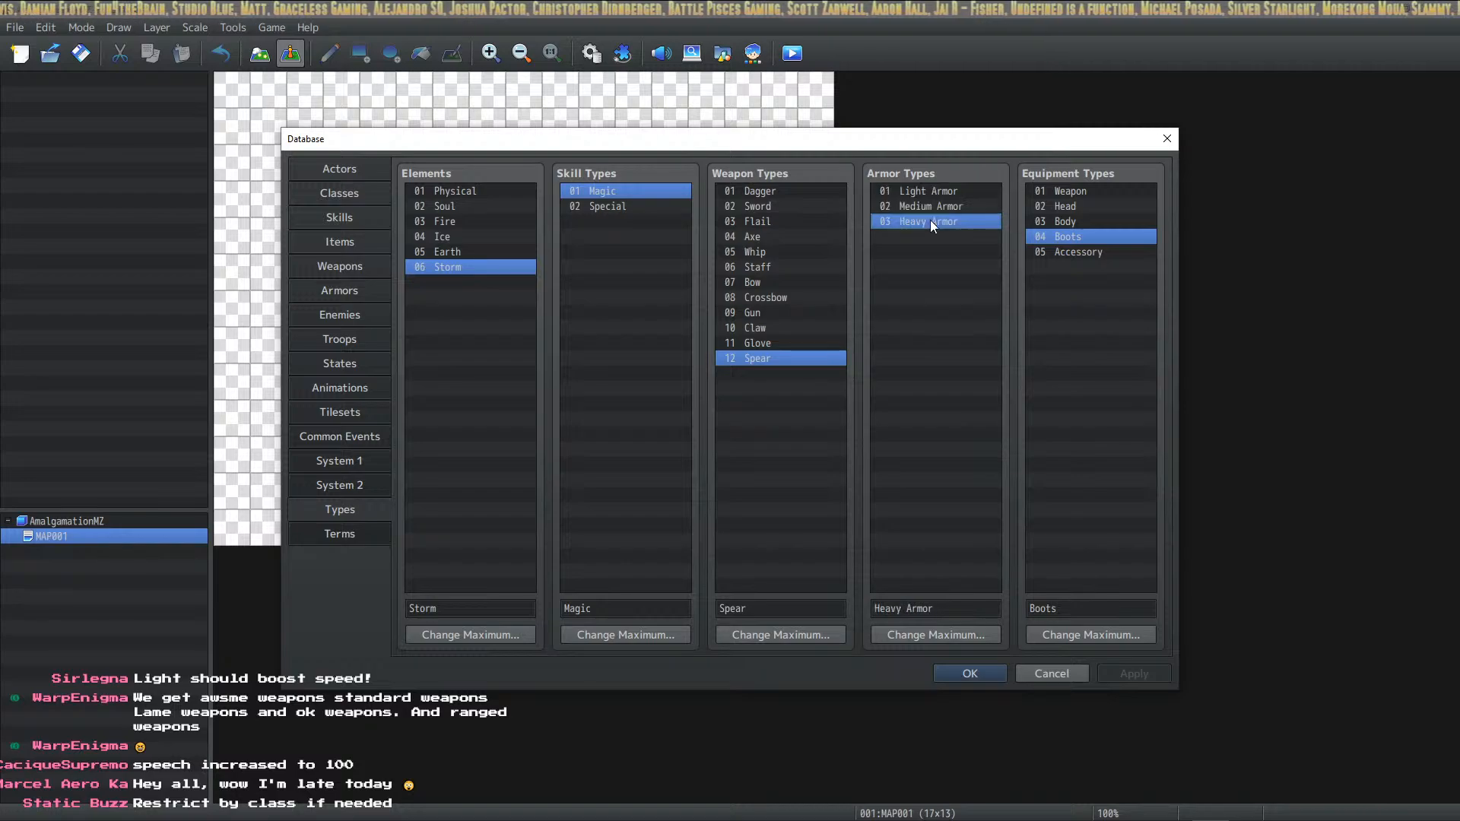
pyautogui.click(932, 208)
pyautogui.click(933, 193)
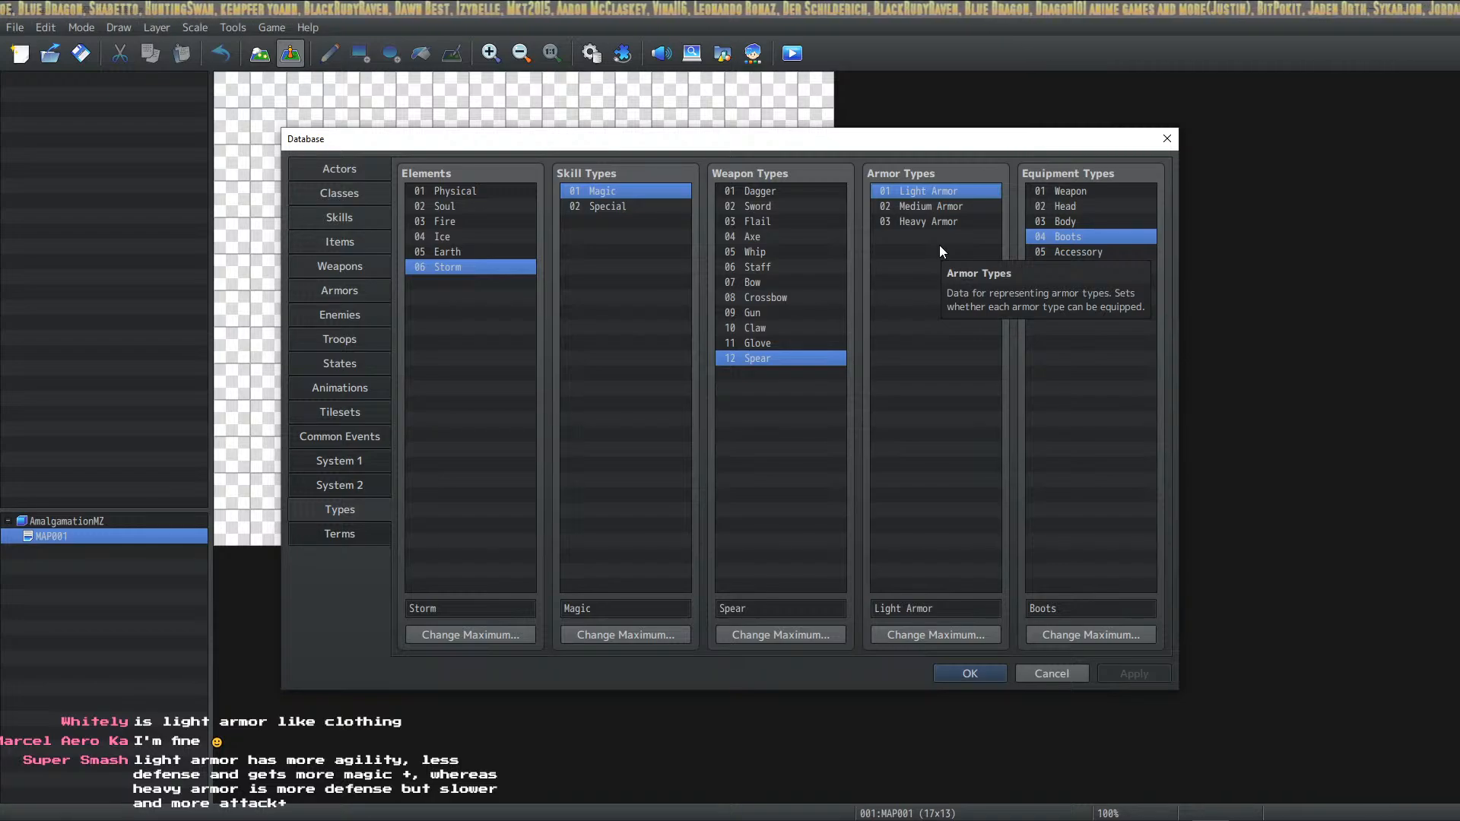
pyautogui.click(926, 218)
pyautogui.click(926, 209)
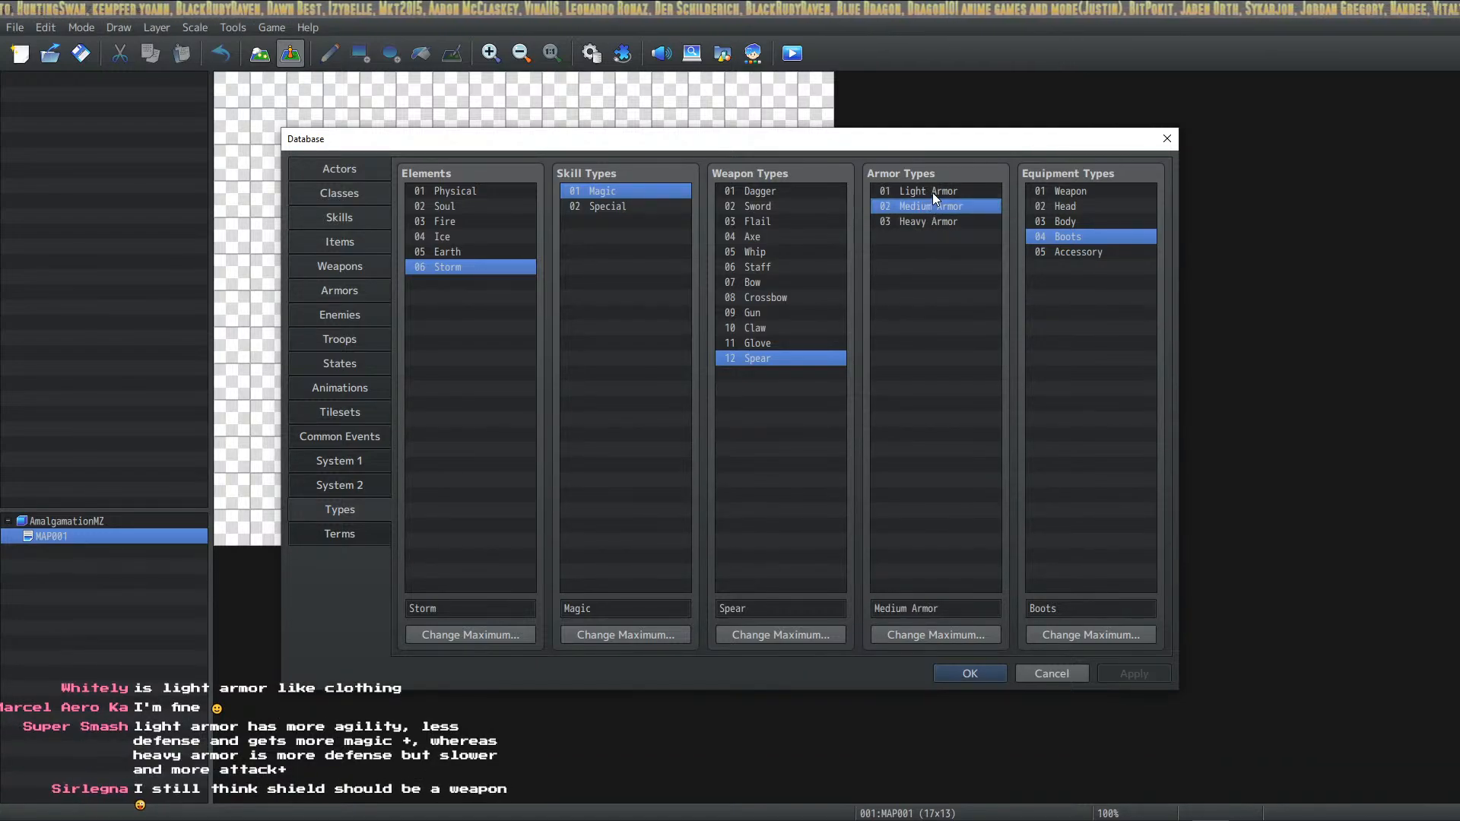
pyautogui.click(932, 193)
pyautogui.click(932, 201)
pyautogui.click(932, 216)
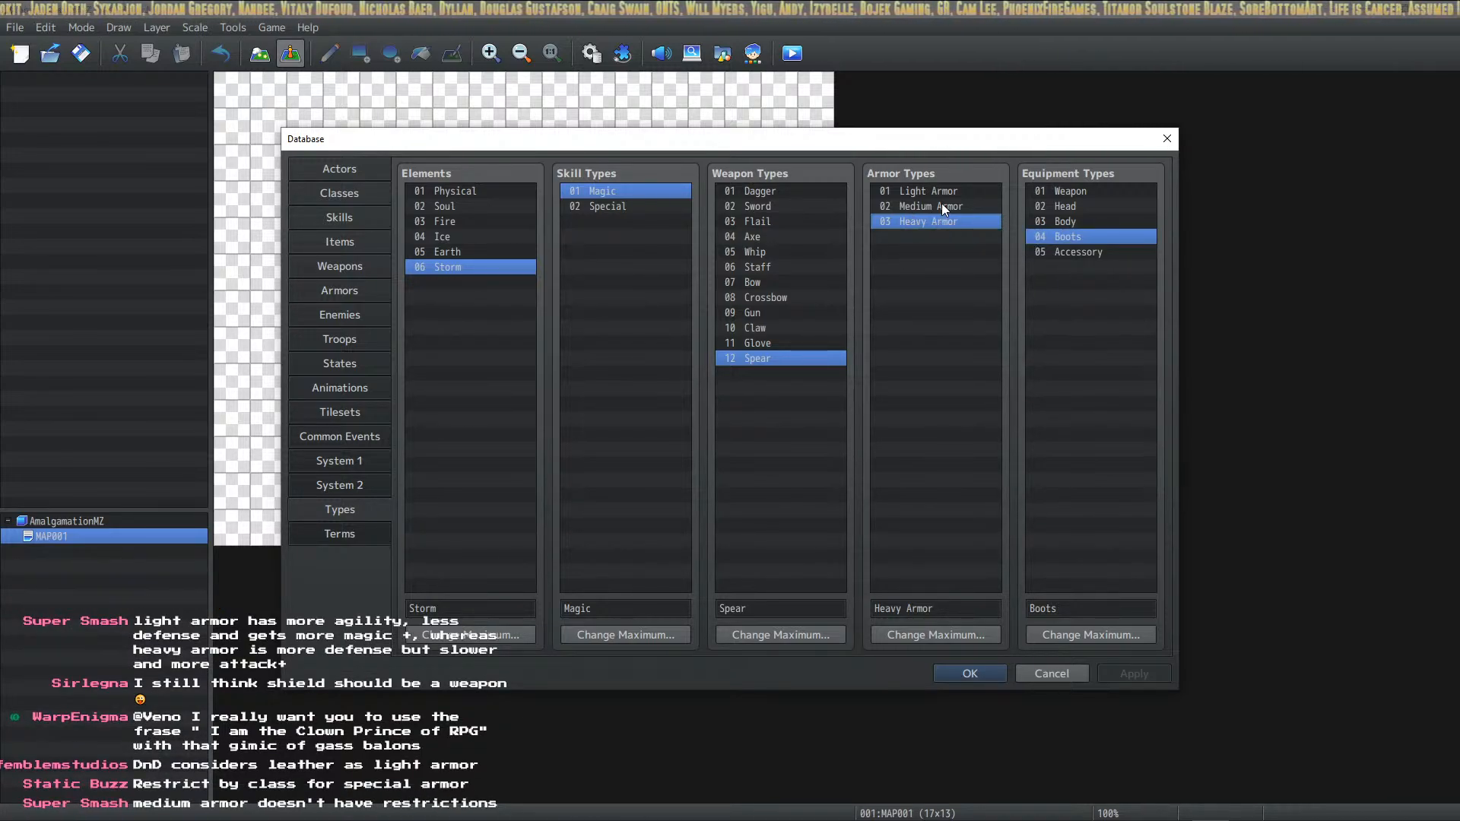
pyautogui.moveTo(942, 186); pyautogui.dragTo(919, 218)
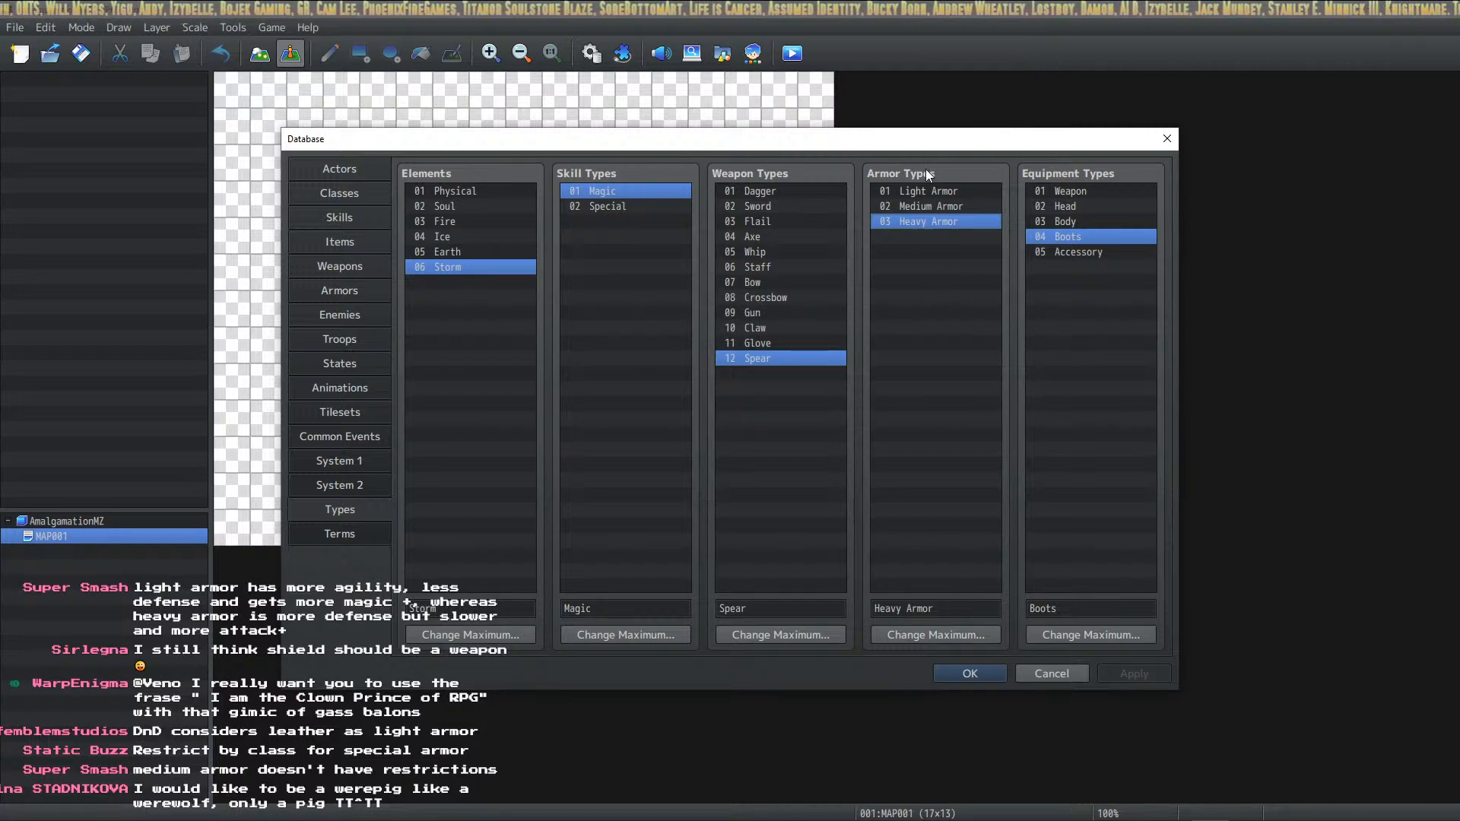
pyautogui.click(938, 191)
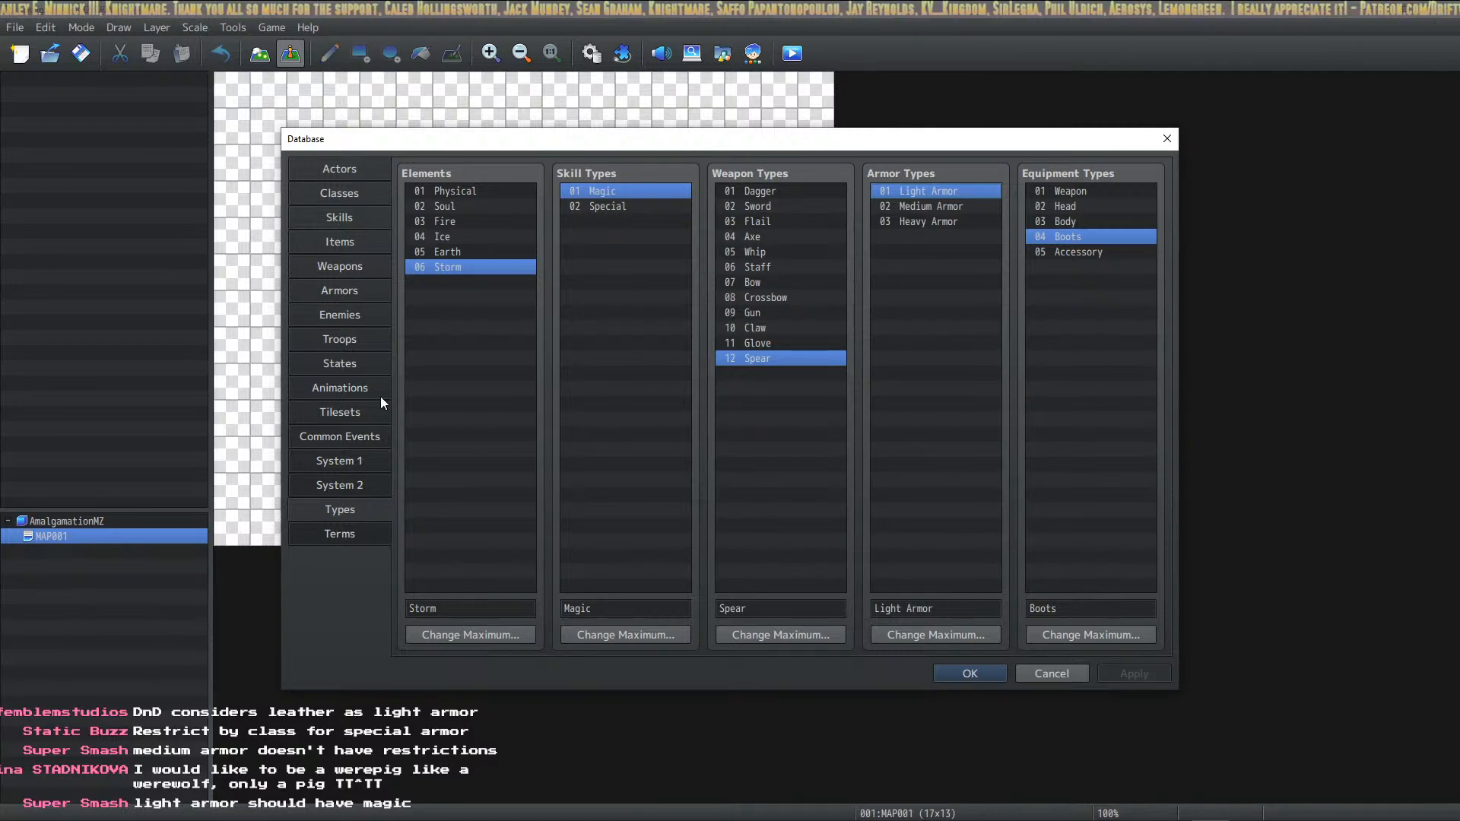
# In the database terms, rename the Max HP parameter as Health and the Max MP parameter as Mana
pyautogui.click(339, 533)
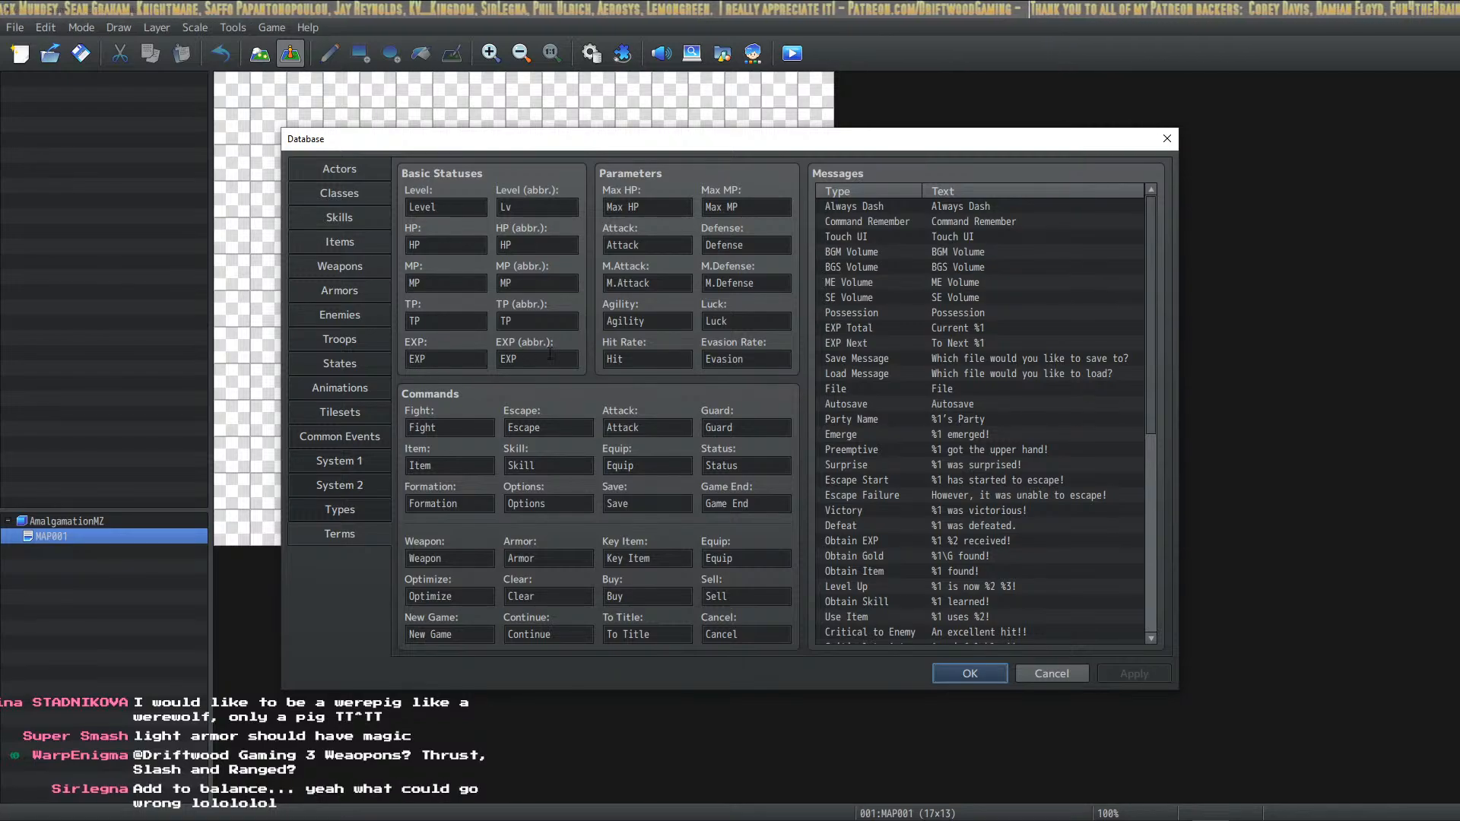
pyautogui.tripleClick(673, 204)
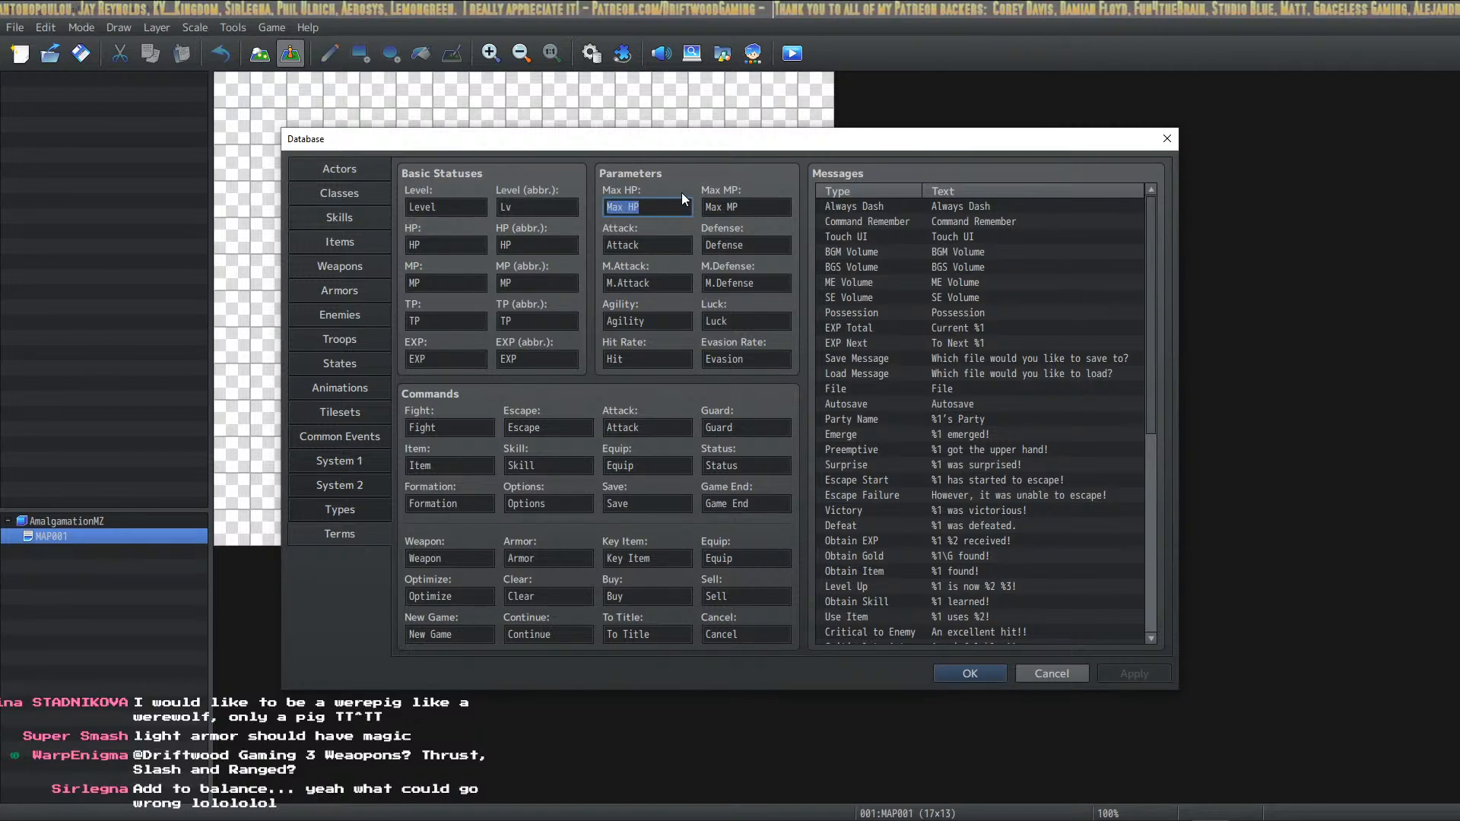
pyautogui.write('Health')
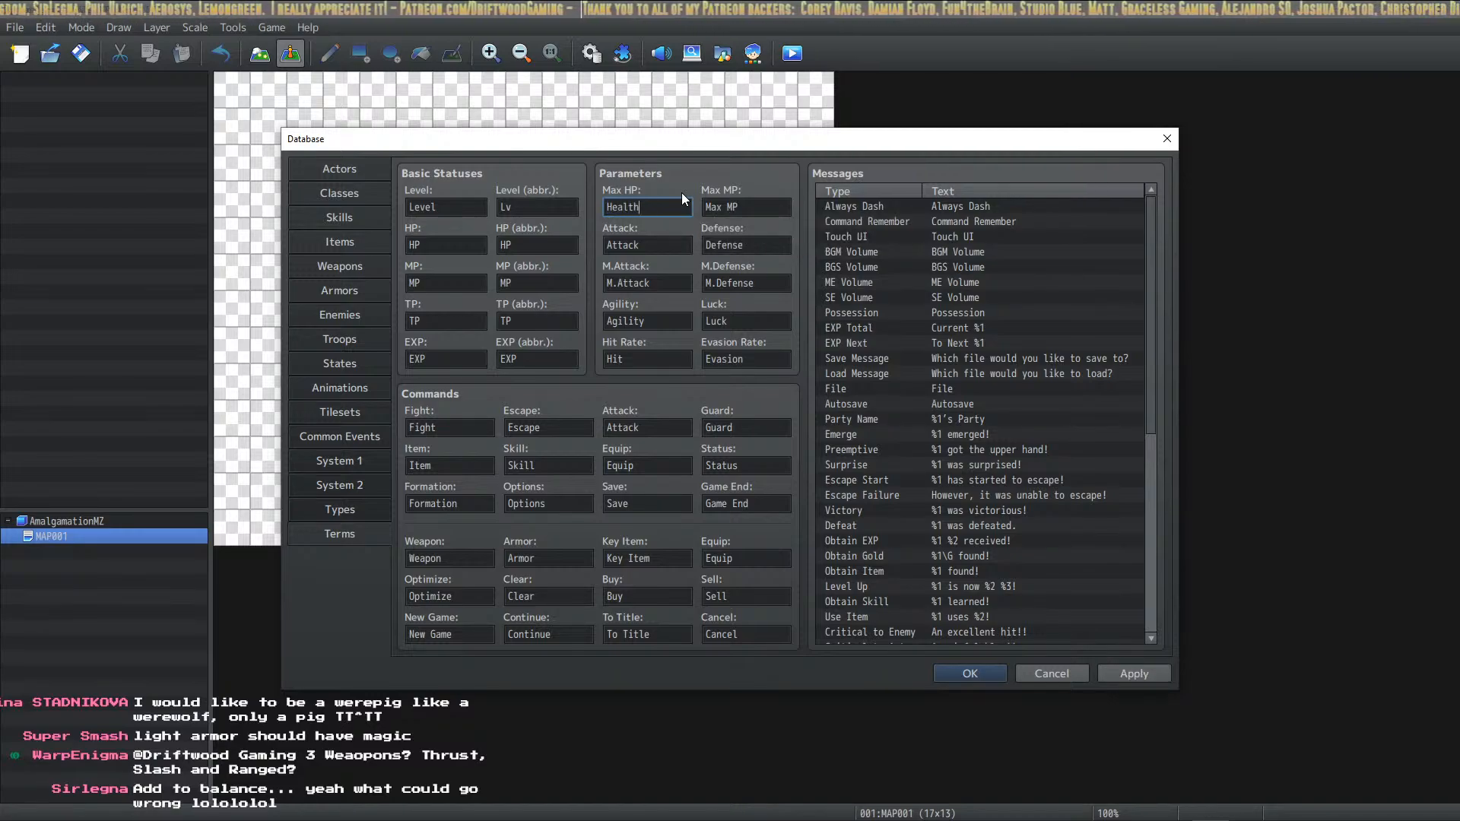
pyautogui.tripleClick(774, 207)
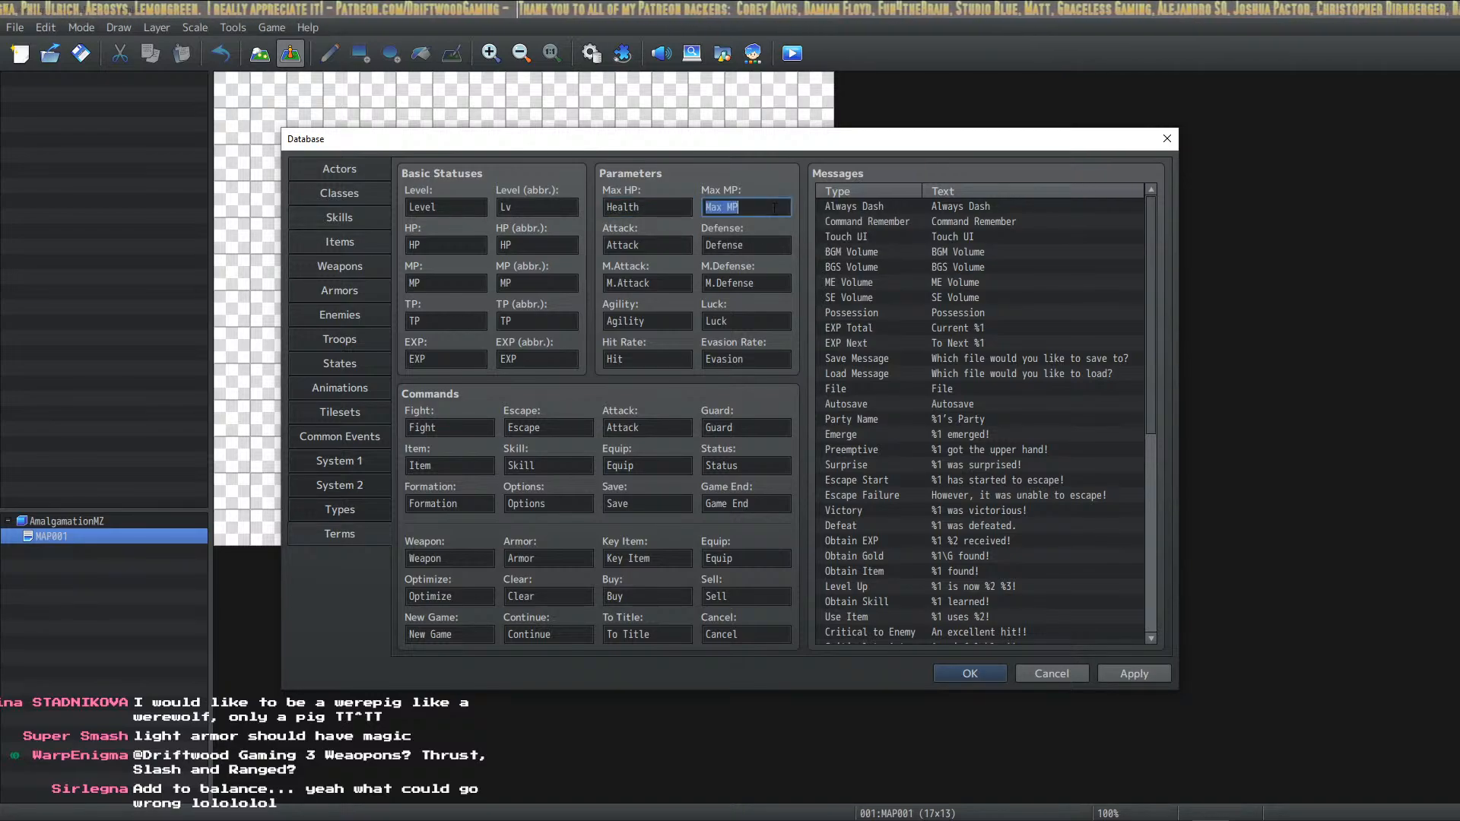
pyautogui.write('Mana')
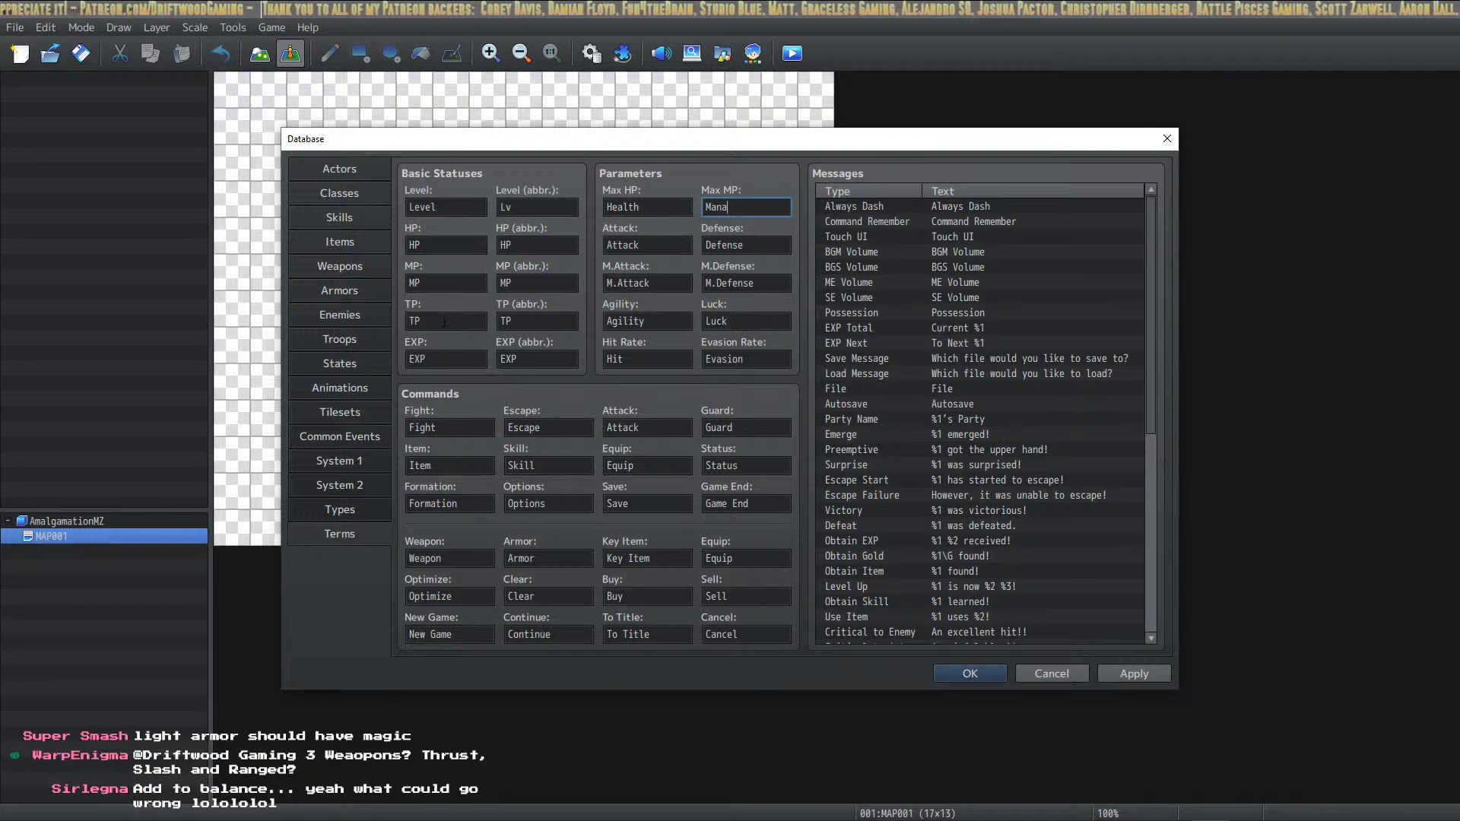
# Change both the TP basic status term and its abbreviation to SP
pyautogui.tripleClick(444, 322)
pyautogui.write('SP')
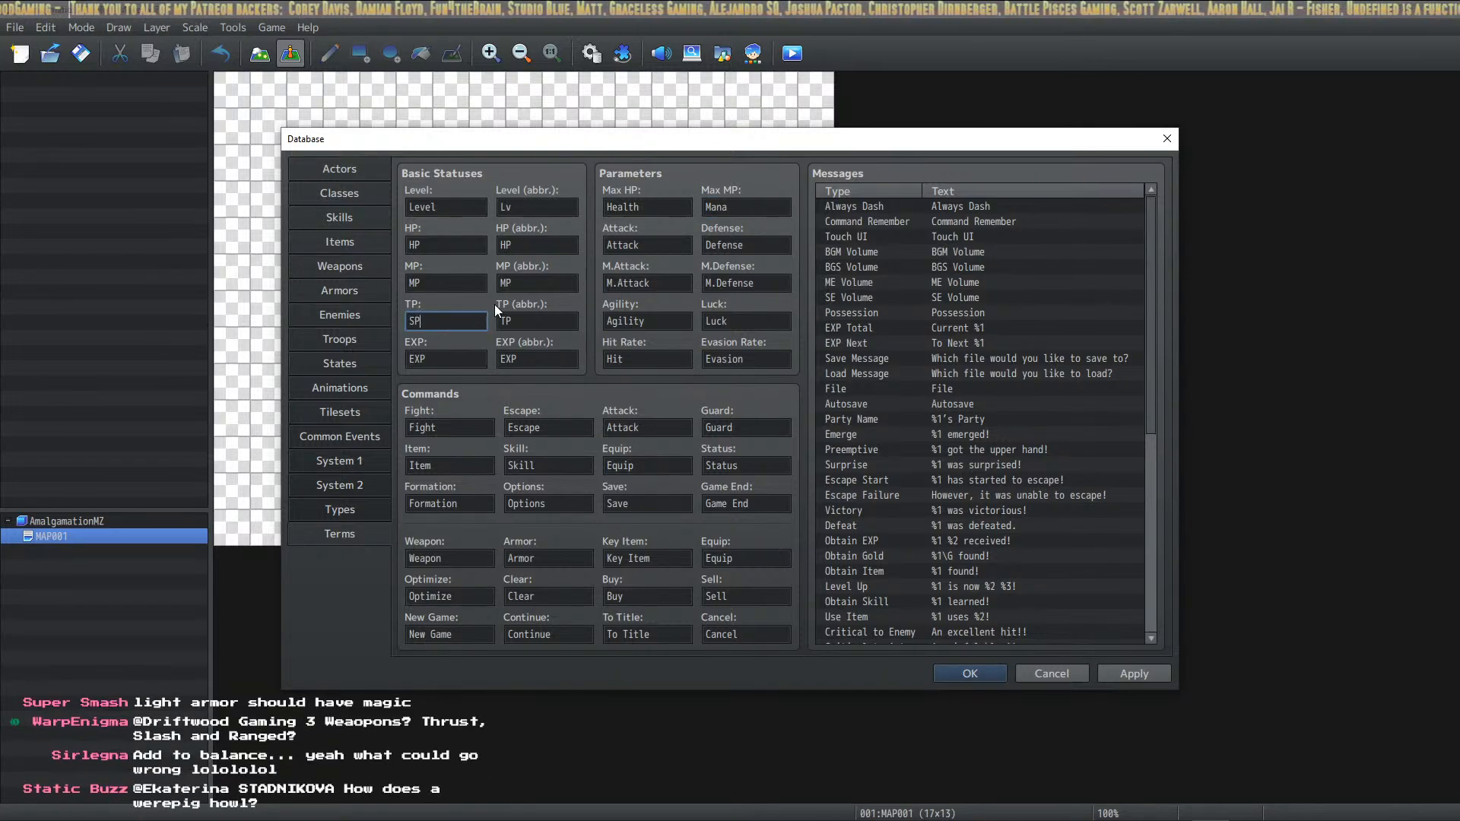
pyautogui.press('Tab')
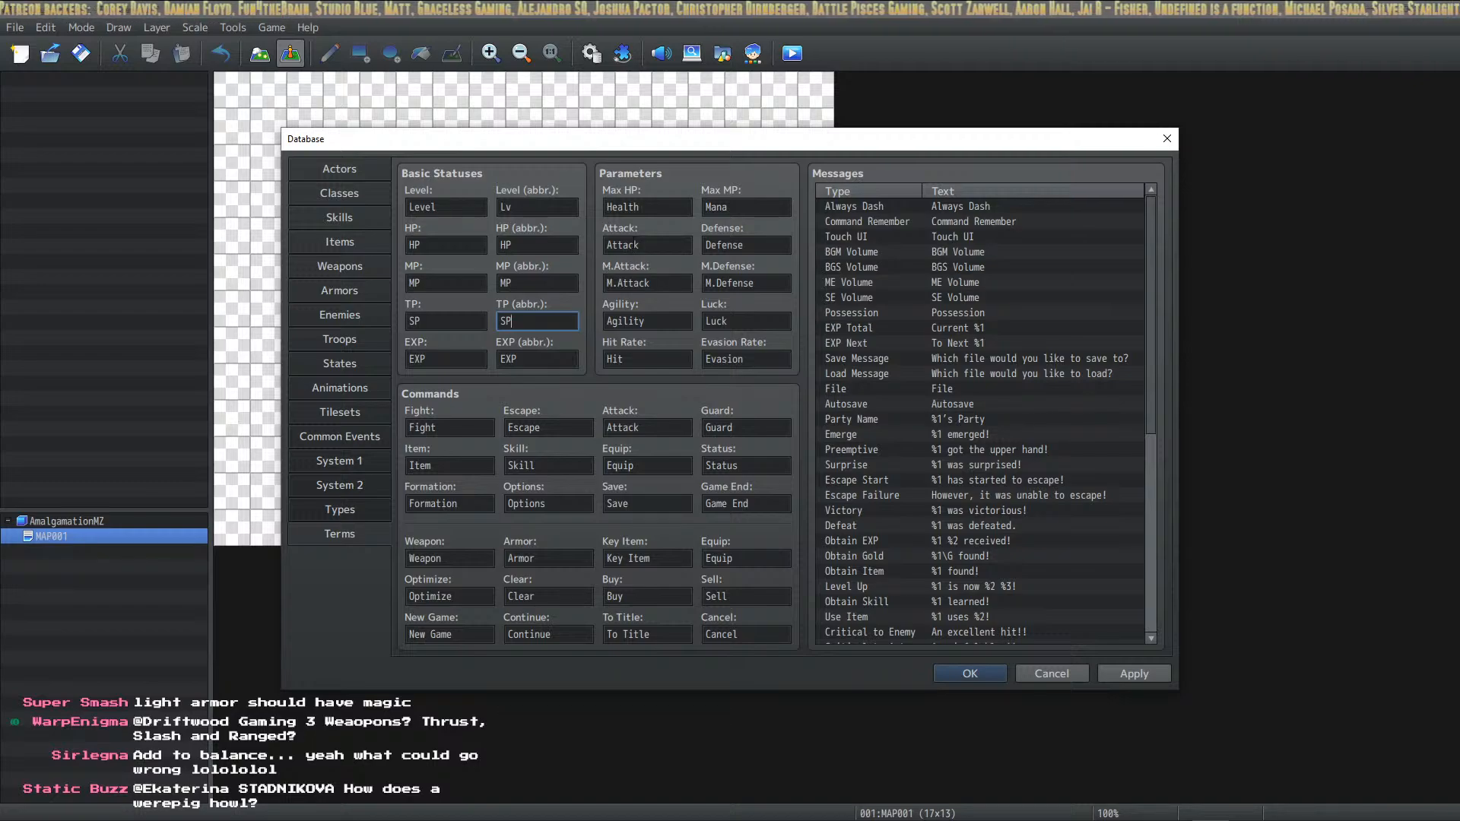
pyautogui.write('SP')
# Rename the Attack parameter term as Strength and the Defense parameter term as Vitality
pyautogui.doubleClick(647, 245)
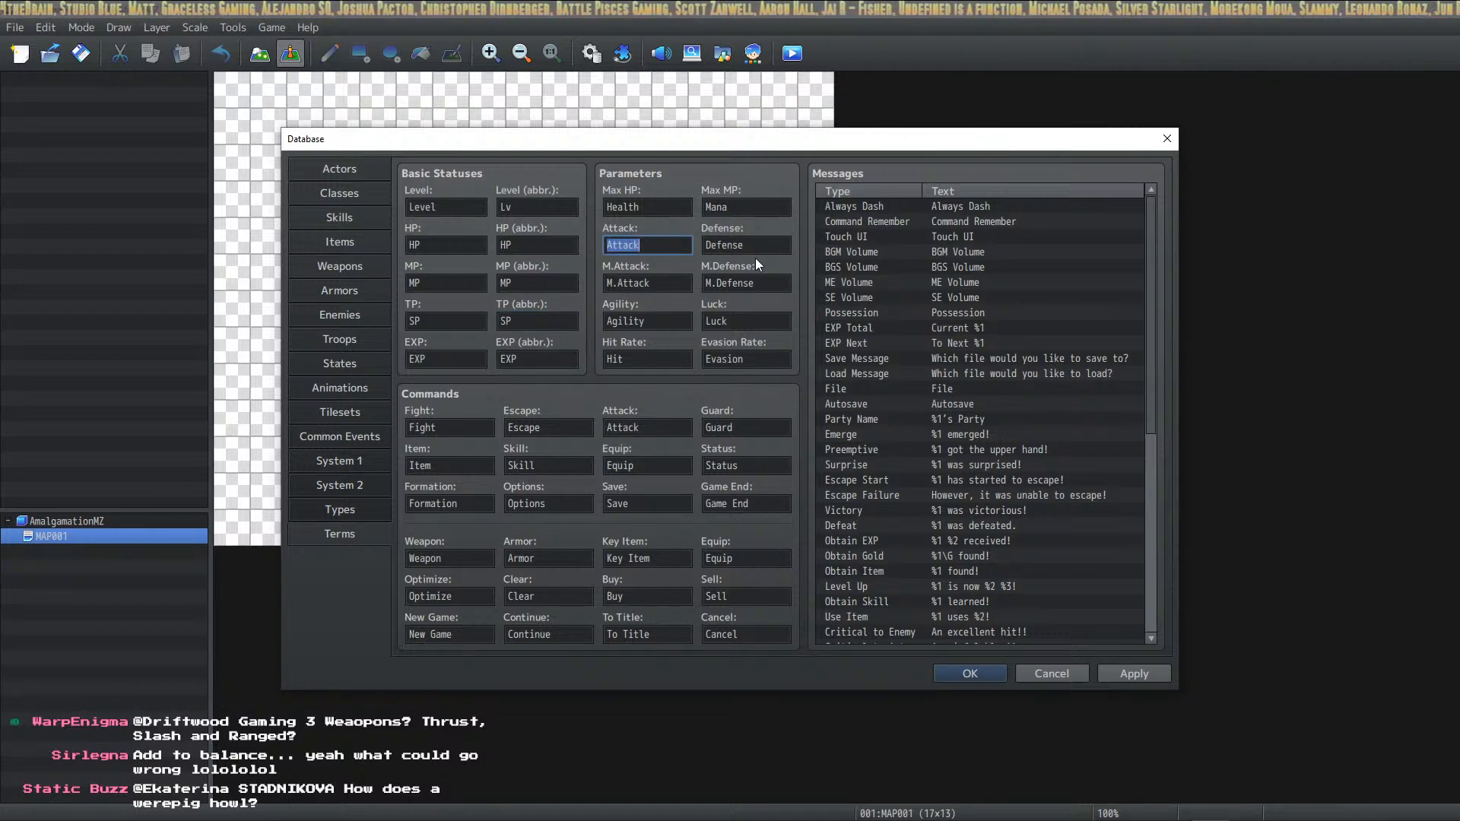
pyautogui.write('Strength')
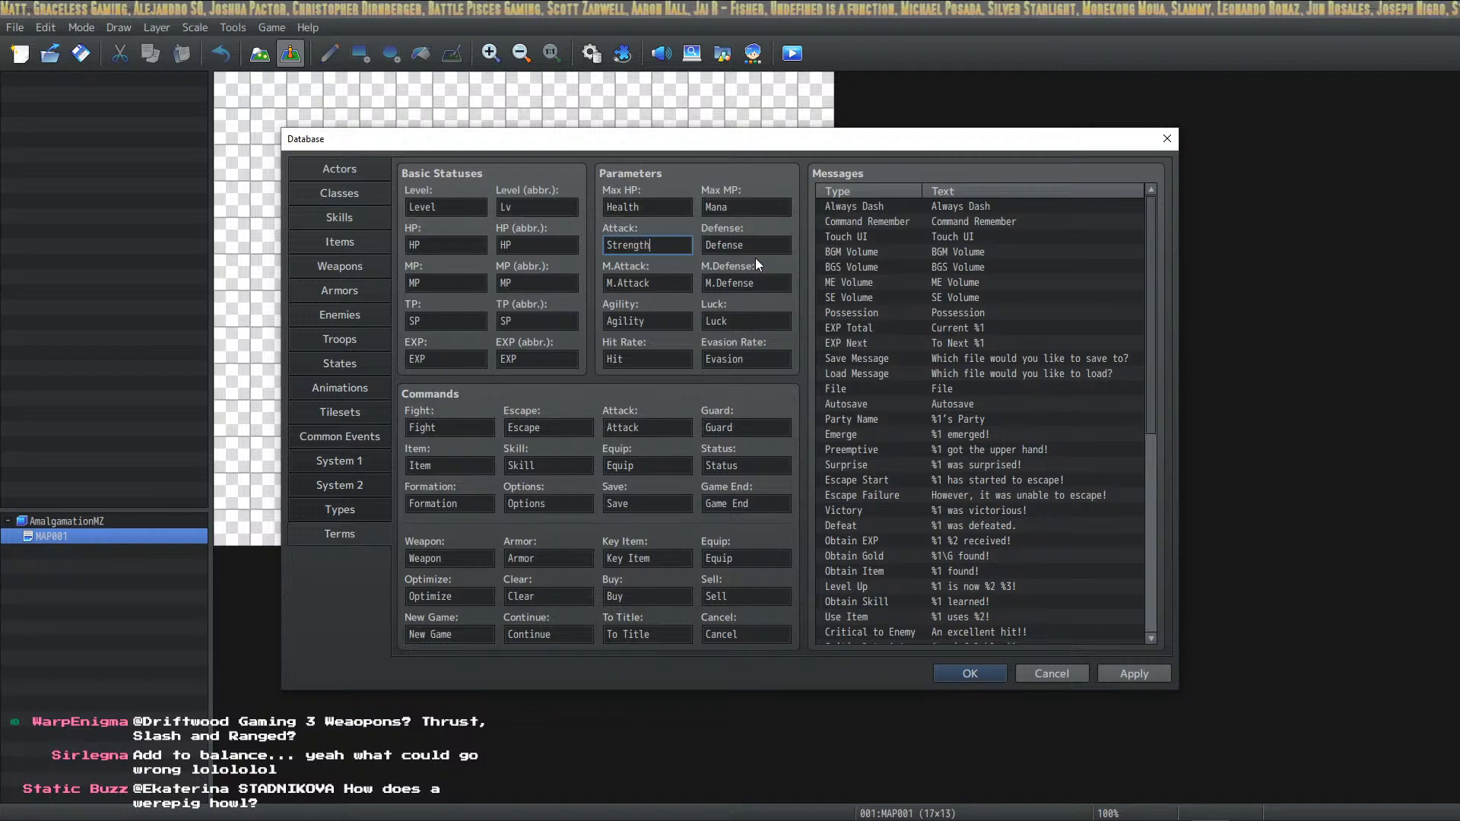
pyautogui.doubleClick(755, 243)
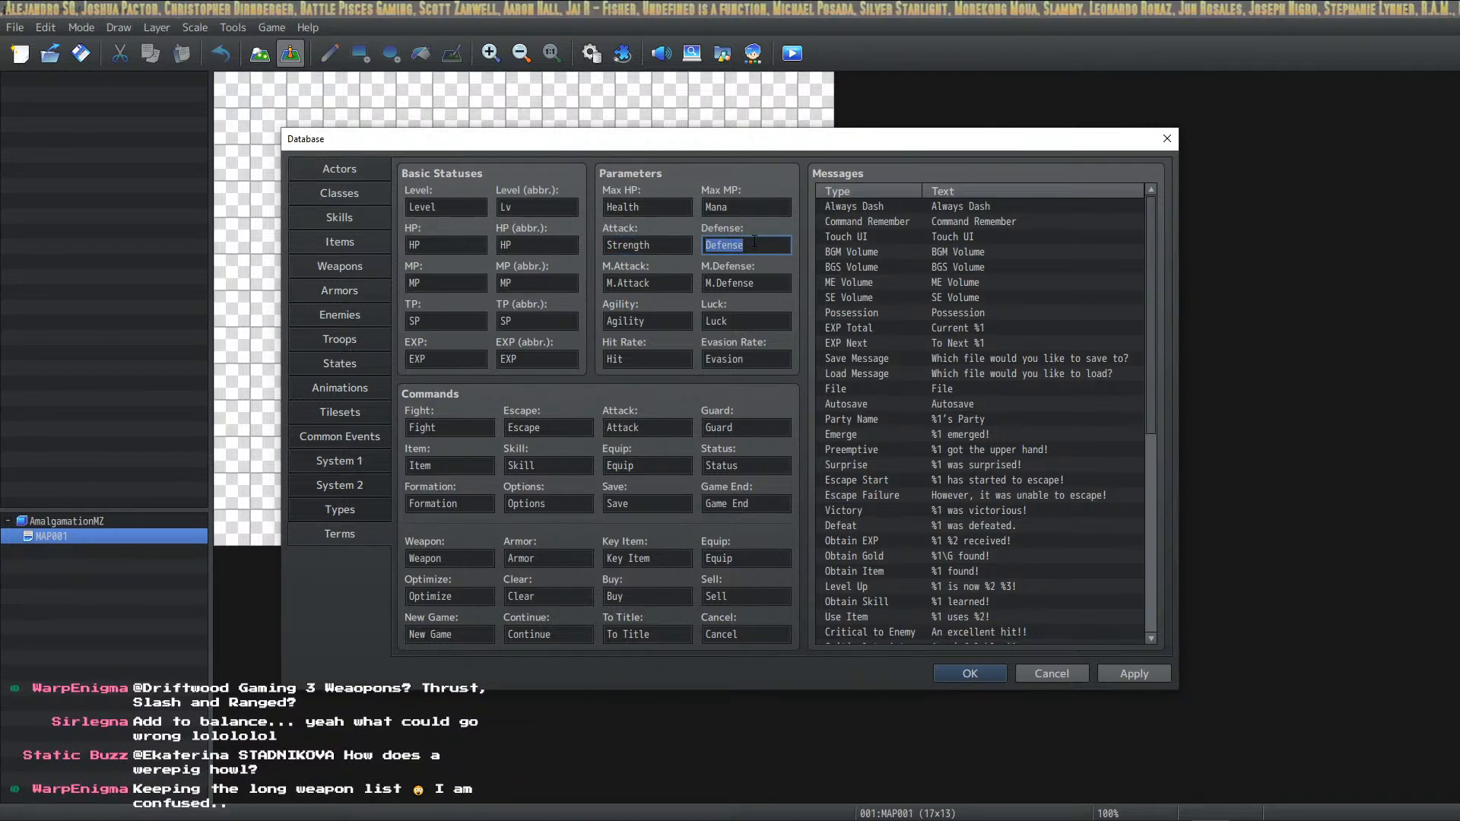
pyautogui.write('Vitality')
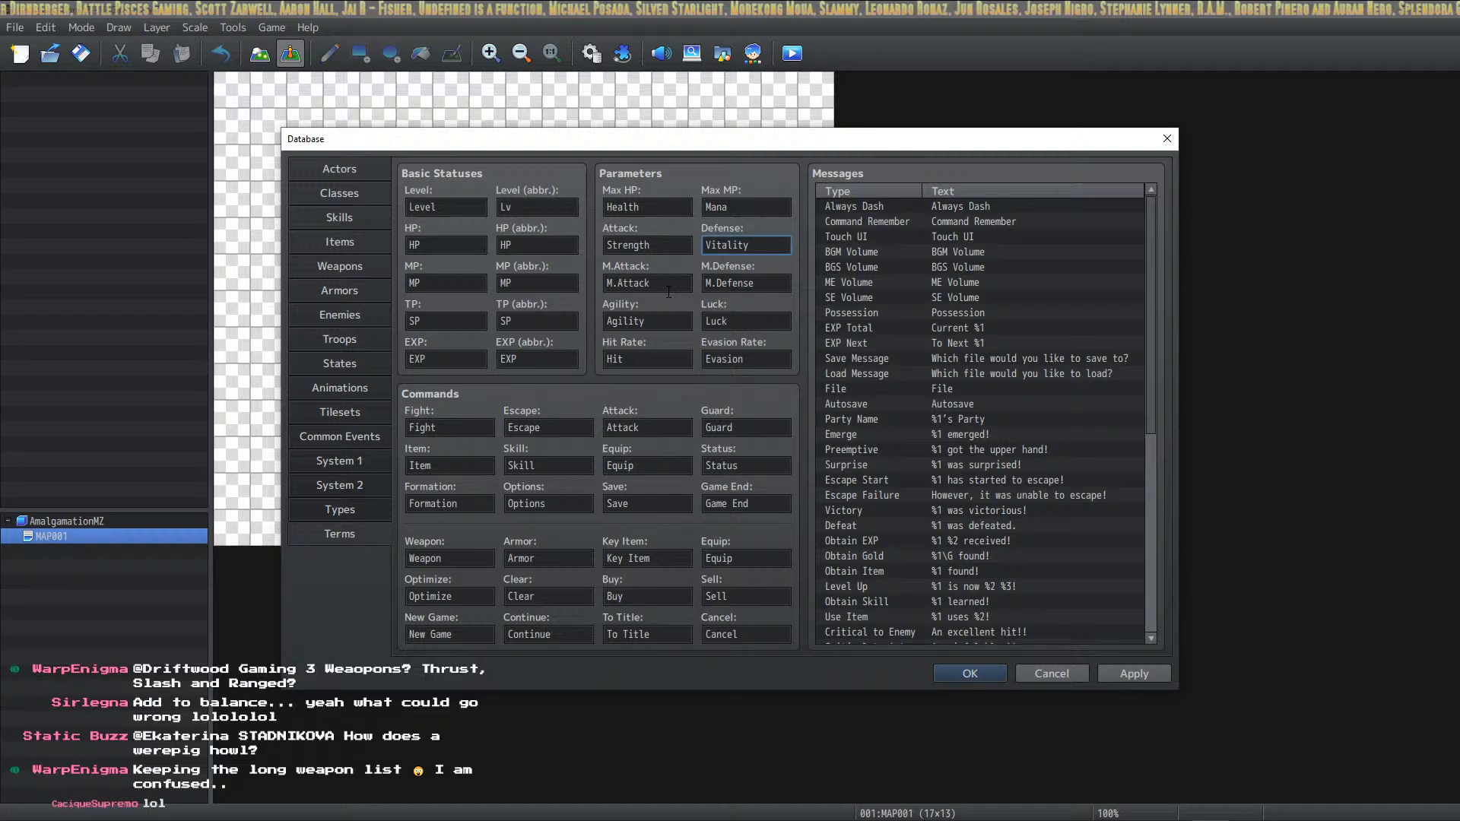
pyautogui.press('Tab')
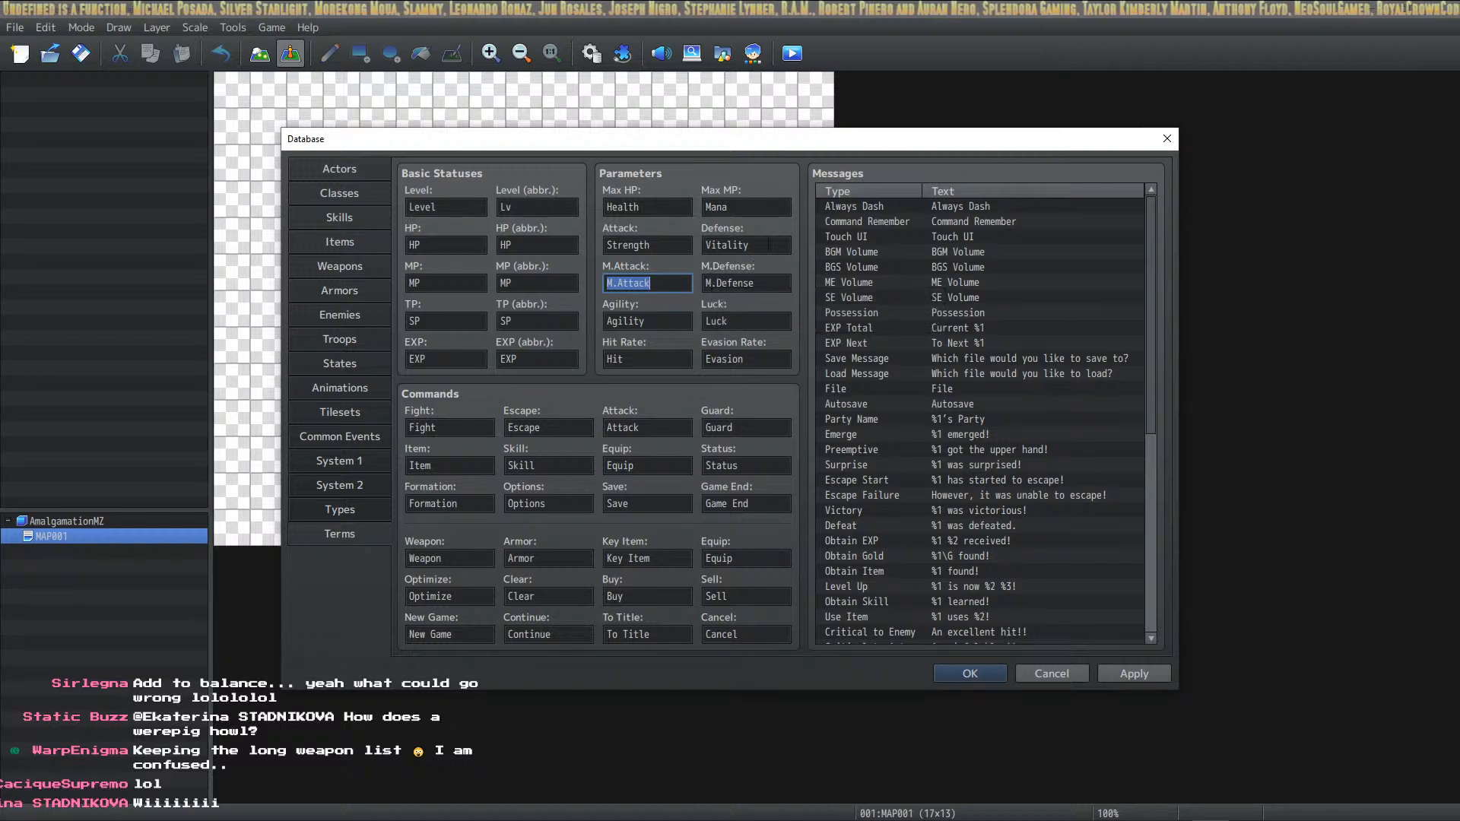
# Rename the Defense parameter term as Toughness and the M.Attack parameter term as Intelligence
pyautogui.doubleClick(768, 244)
pyautogui.write('Toug')
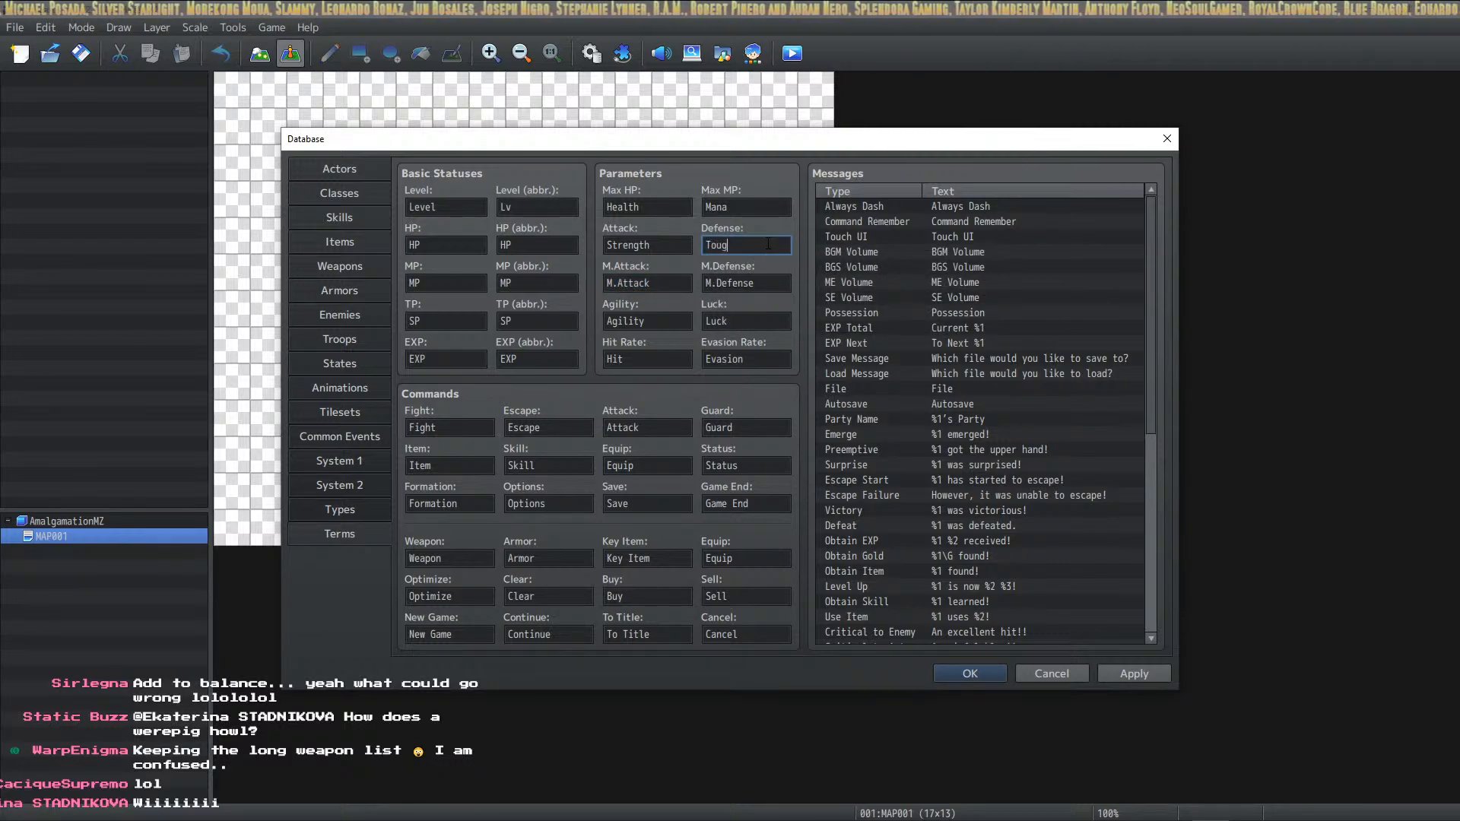
pyautogui.write('hness')
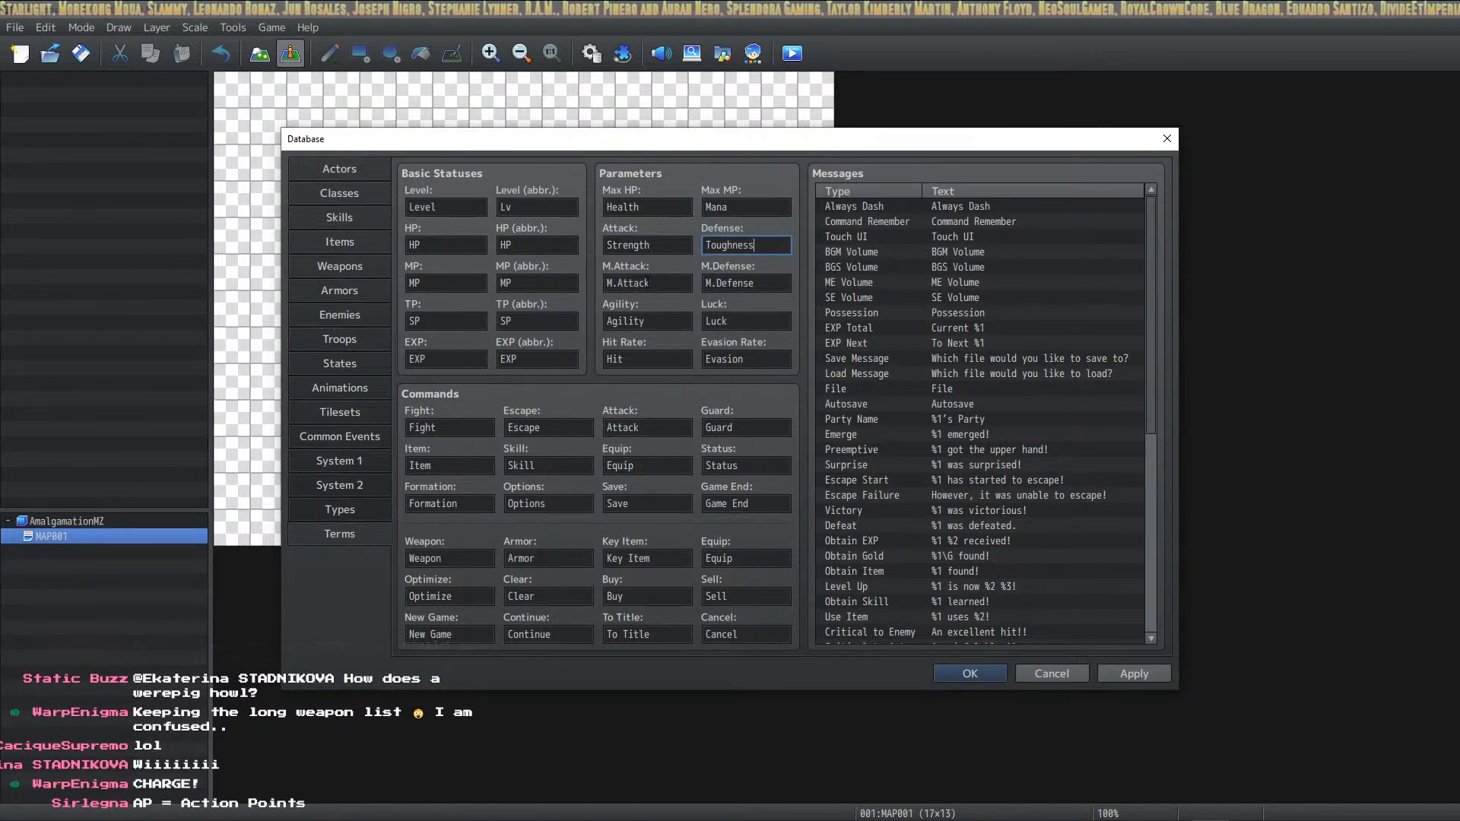
pyautogui.doubleClick(689, 282)
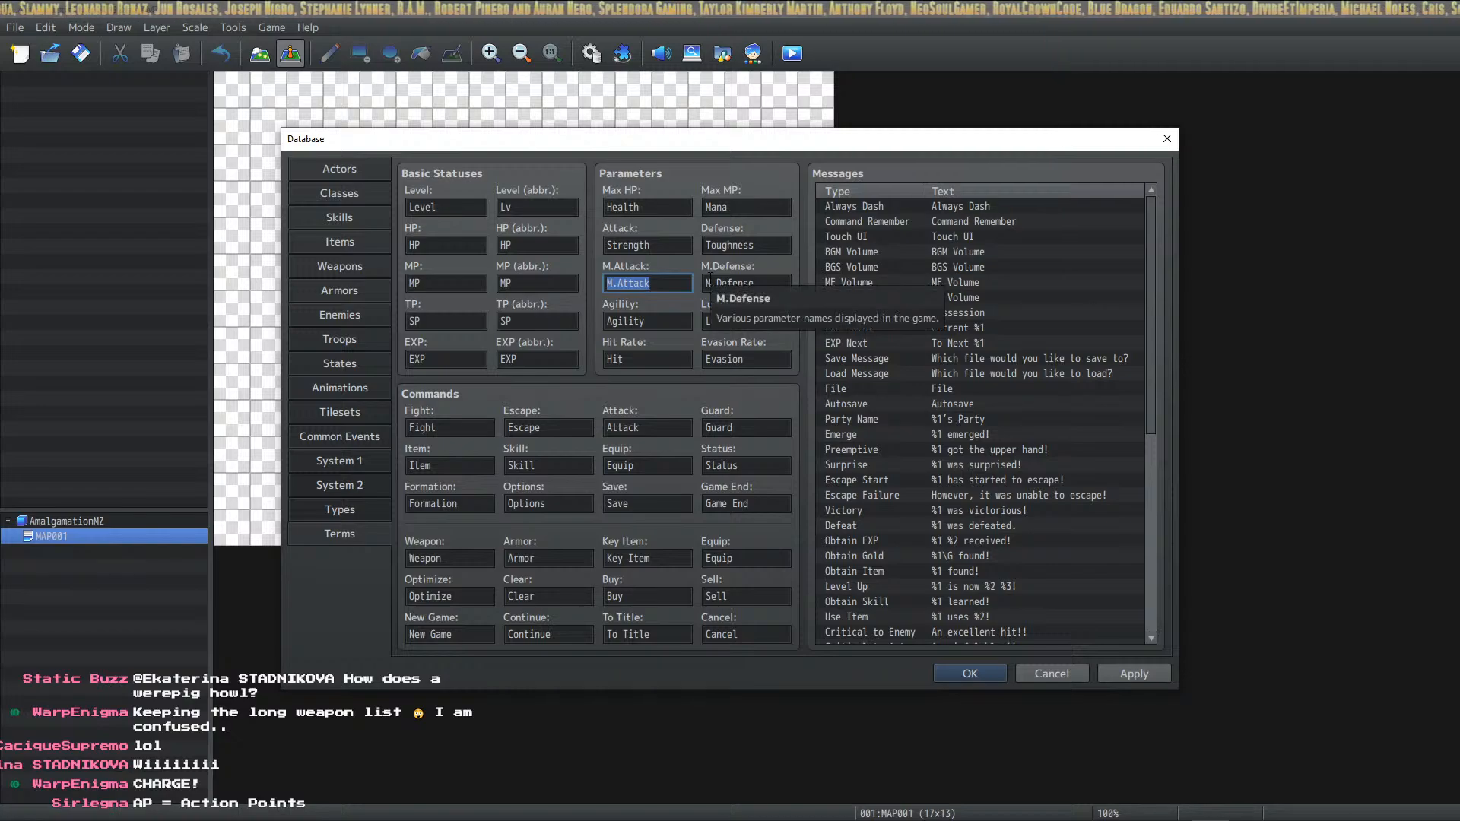
pyautogui.write('In')
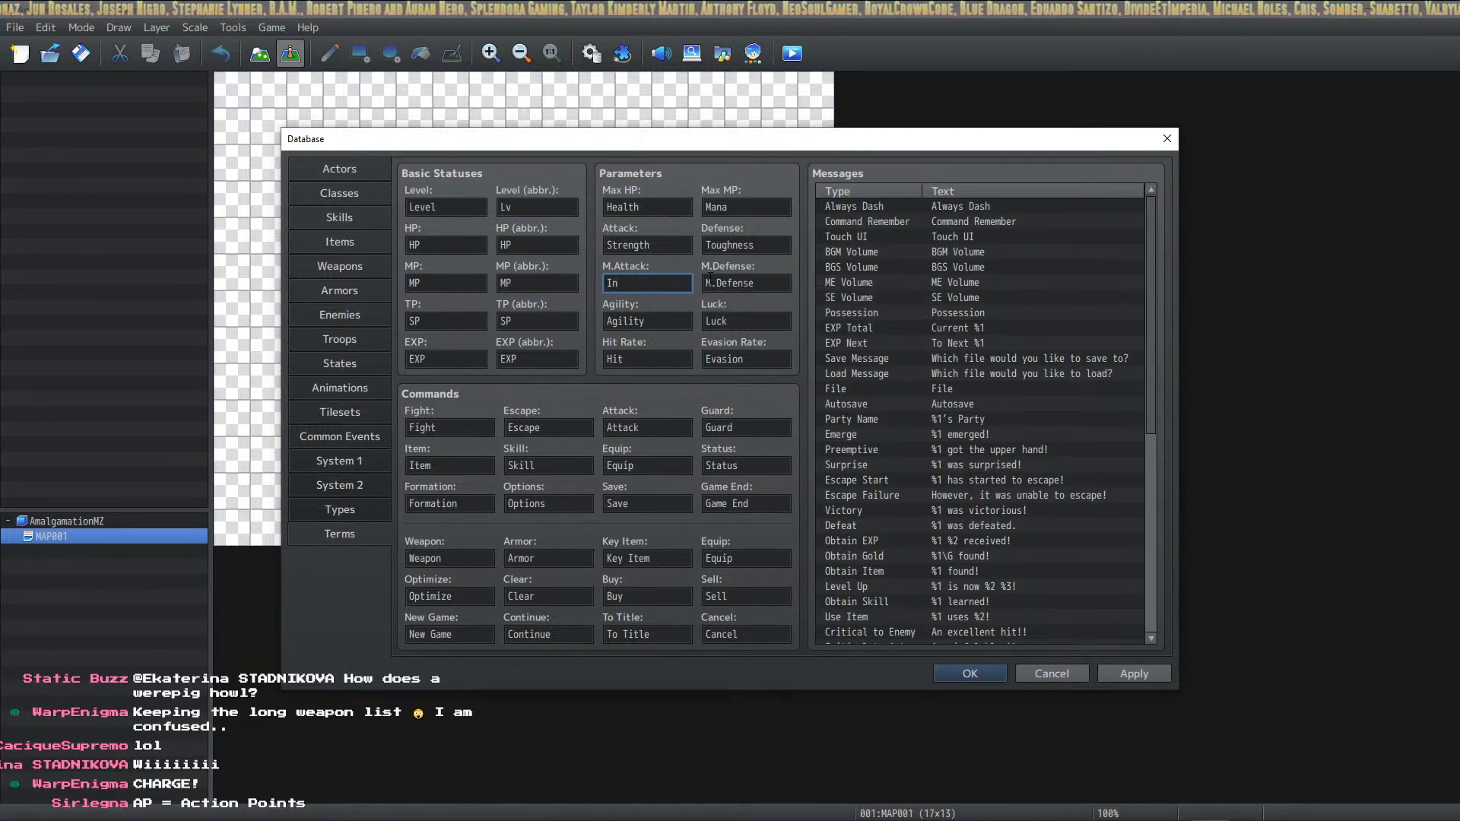
pyautogui.write('telligence')
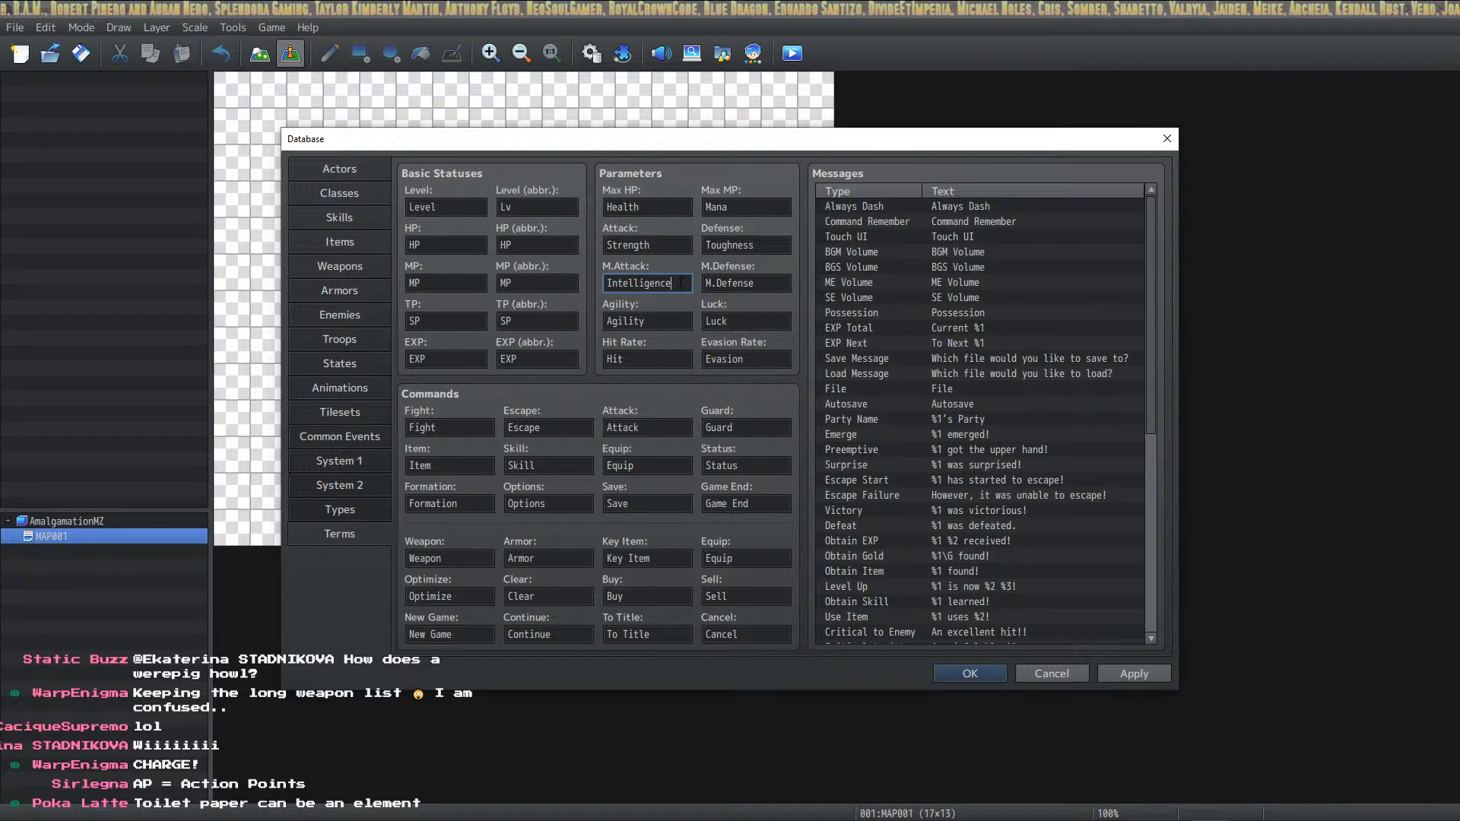
# Rename the M.Defense parameter term as Willpower and the Agility parameter term as Speed
pyautogui.press('Tab')
pyautogui.write('W')
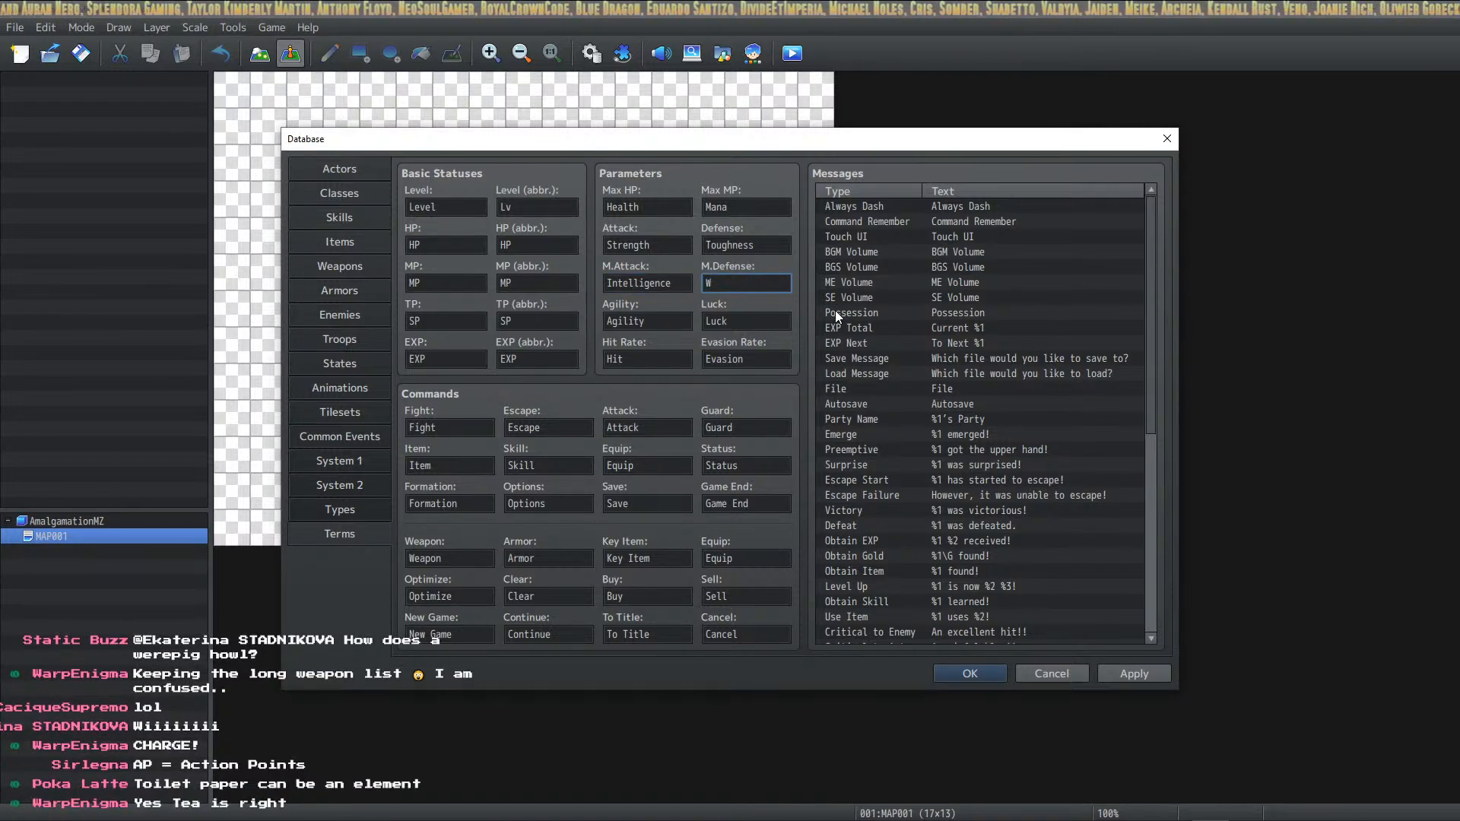
pyautogui.write('illpower')
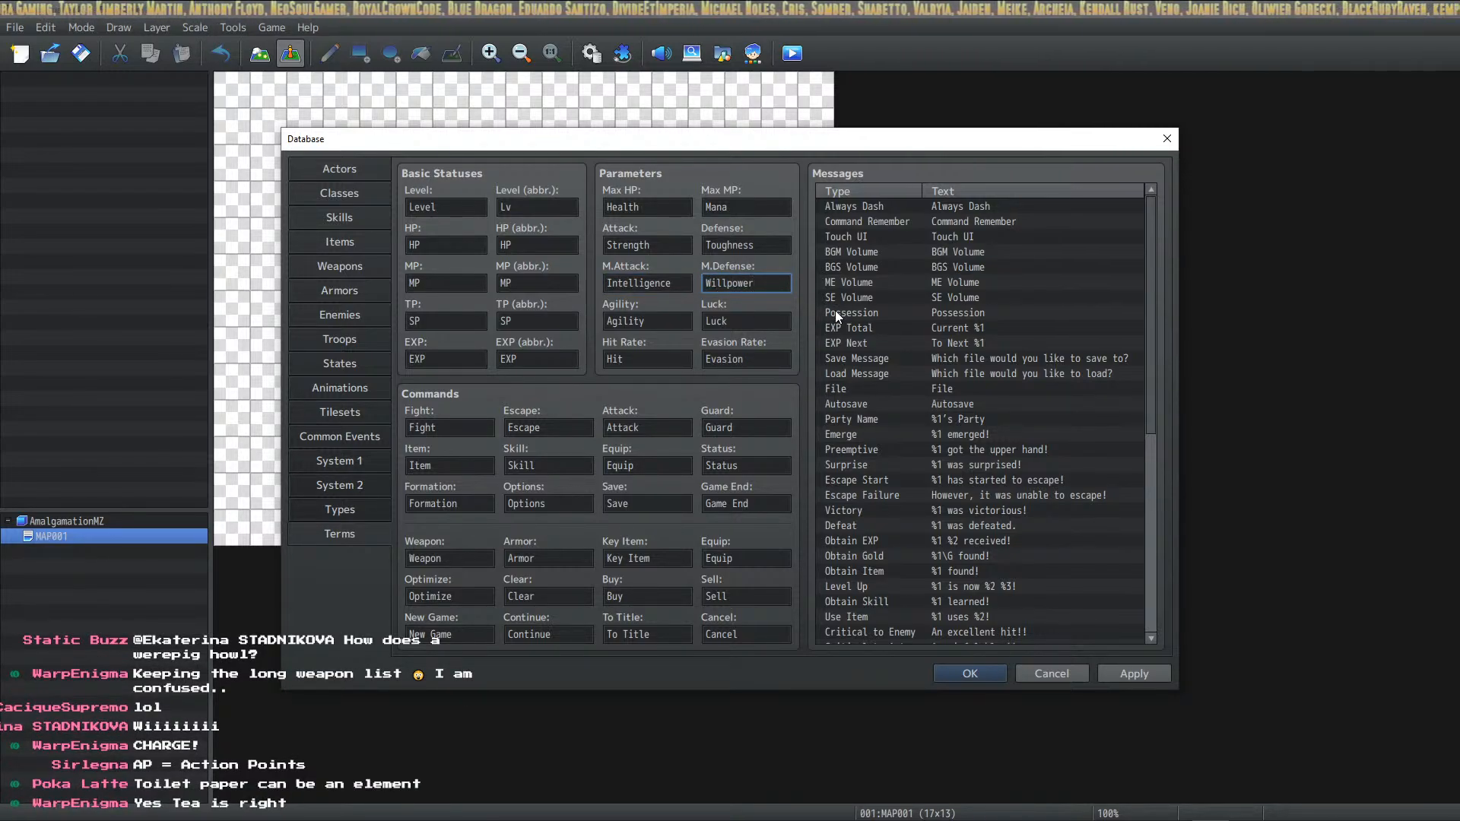
pyautogui.press('Tab')
pyautogui.write('Spe')
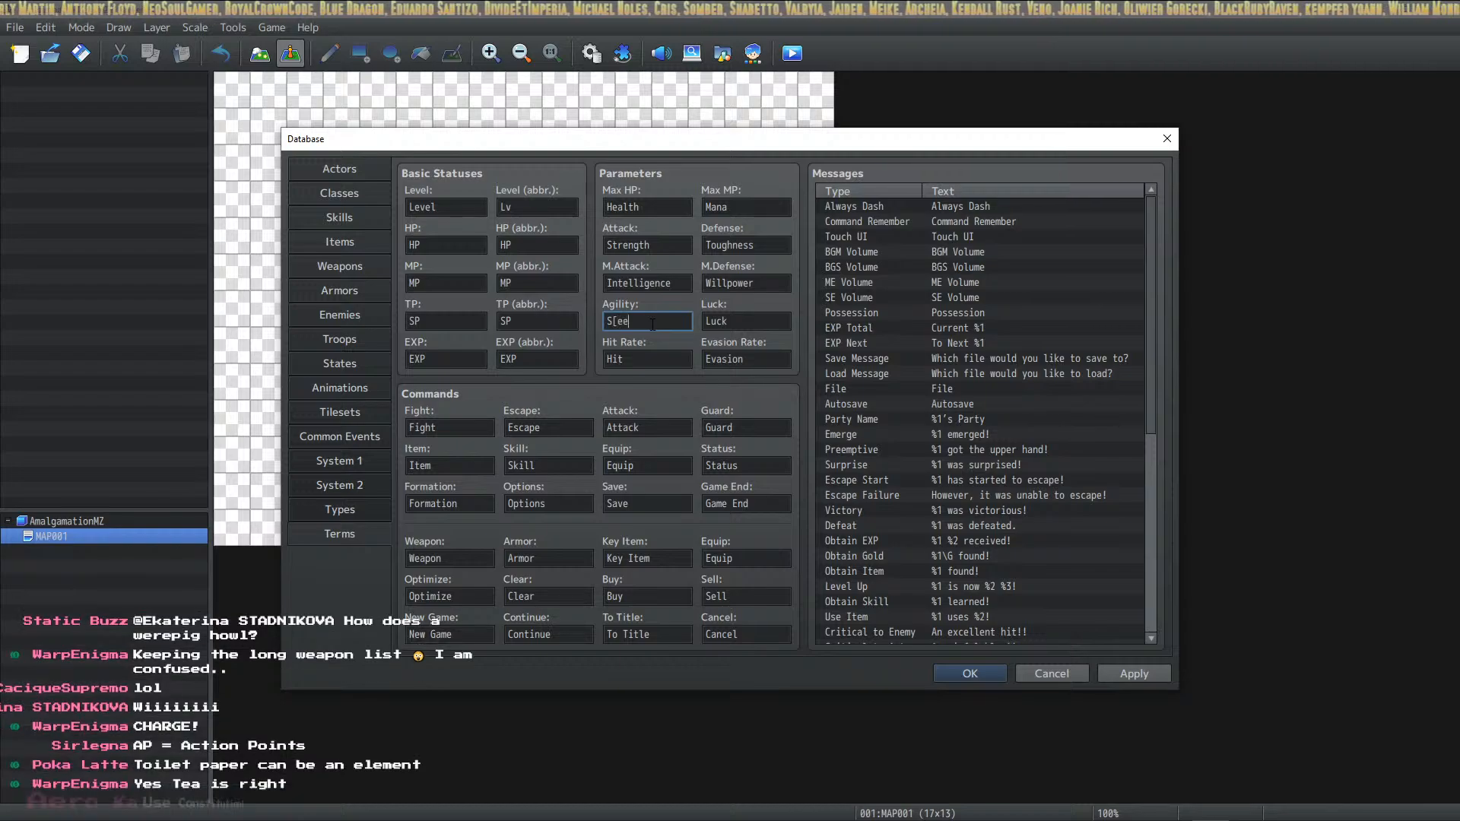
pyautogui.write('ed')
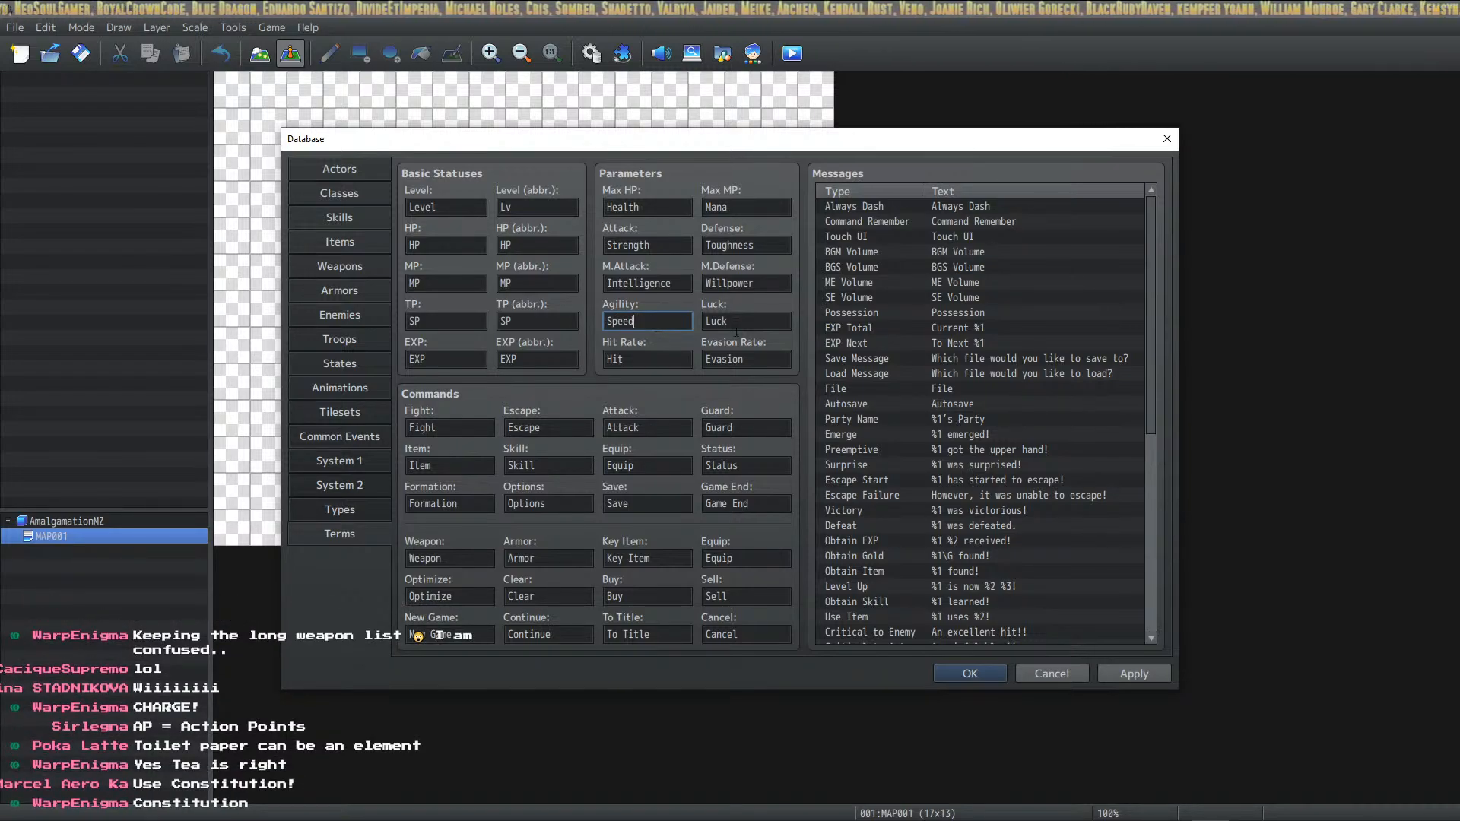
# Rename the Luck parameter term as Charisma and apply the database changes
pyautogui.press('Tab')
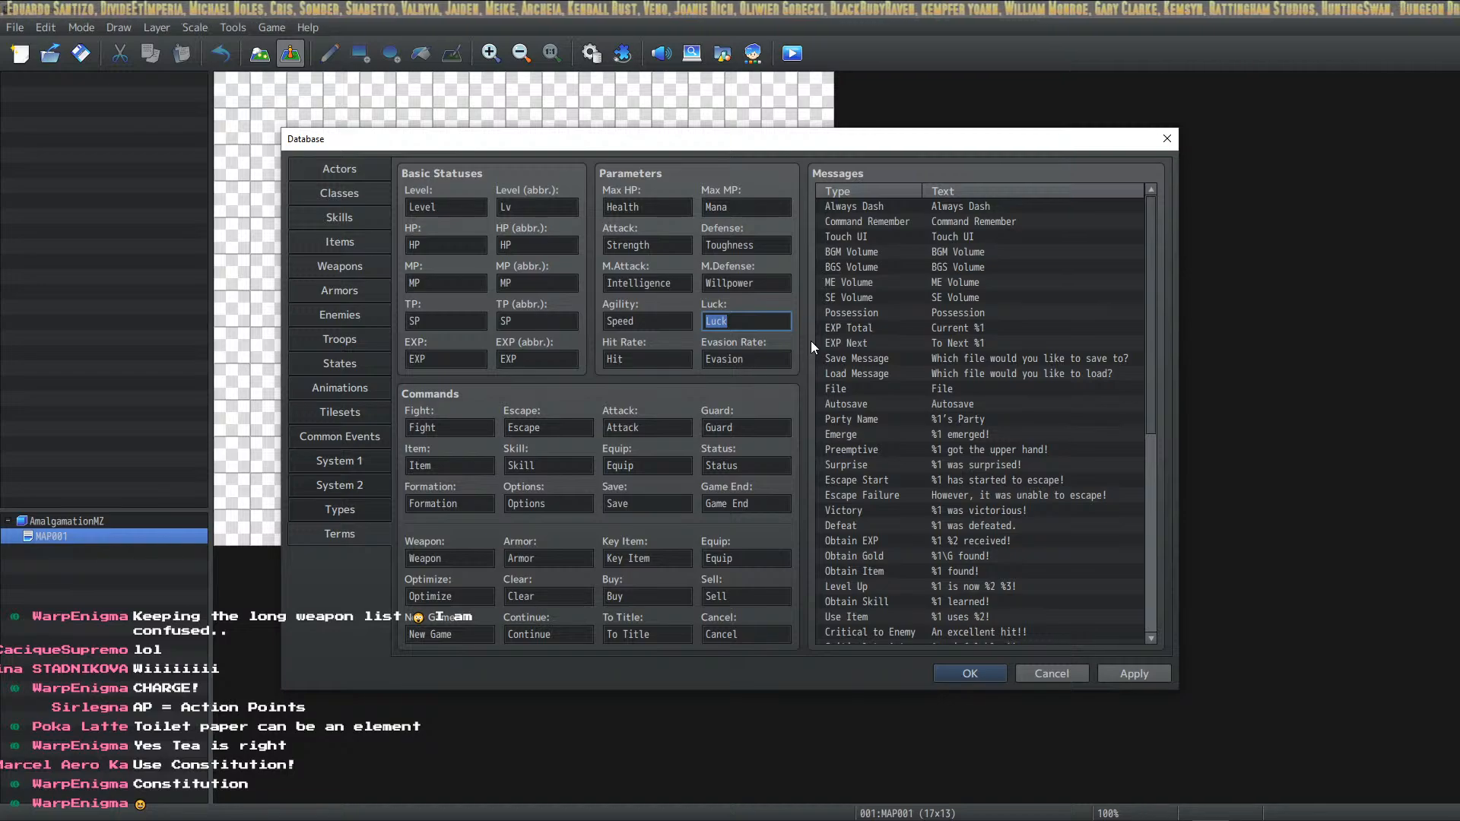
pyautogui.write('C')
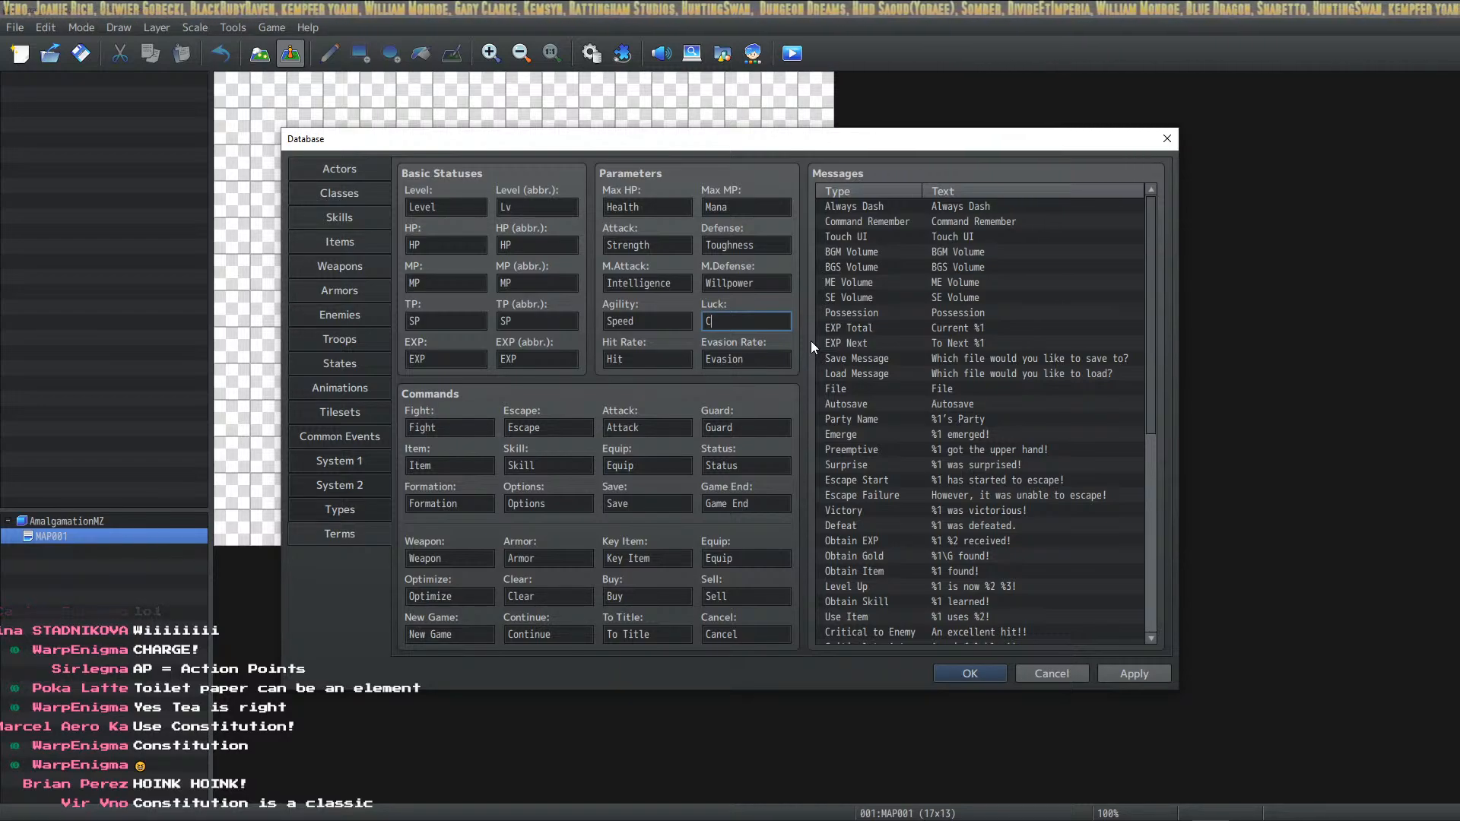
pyautogui.write('harmisma')
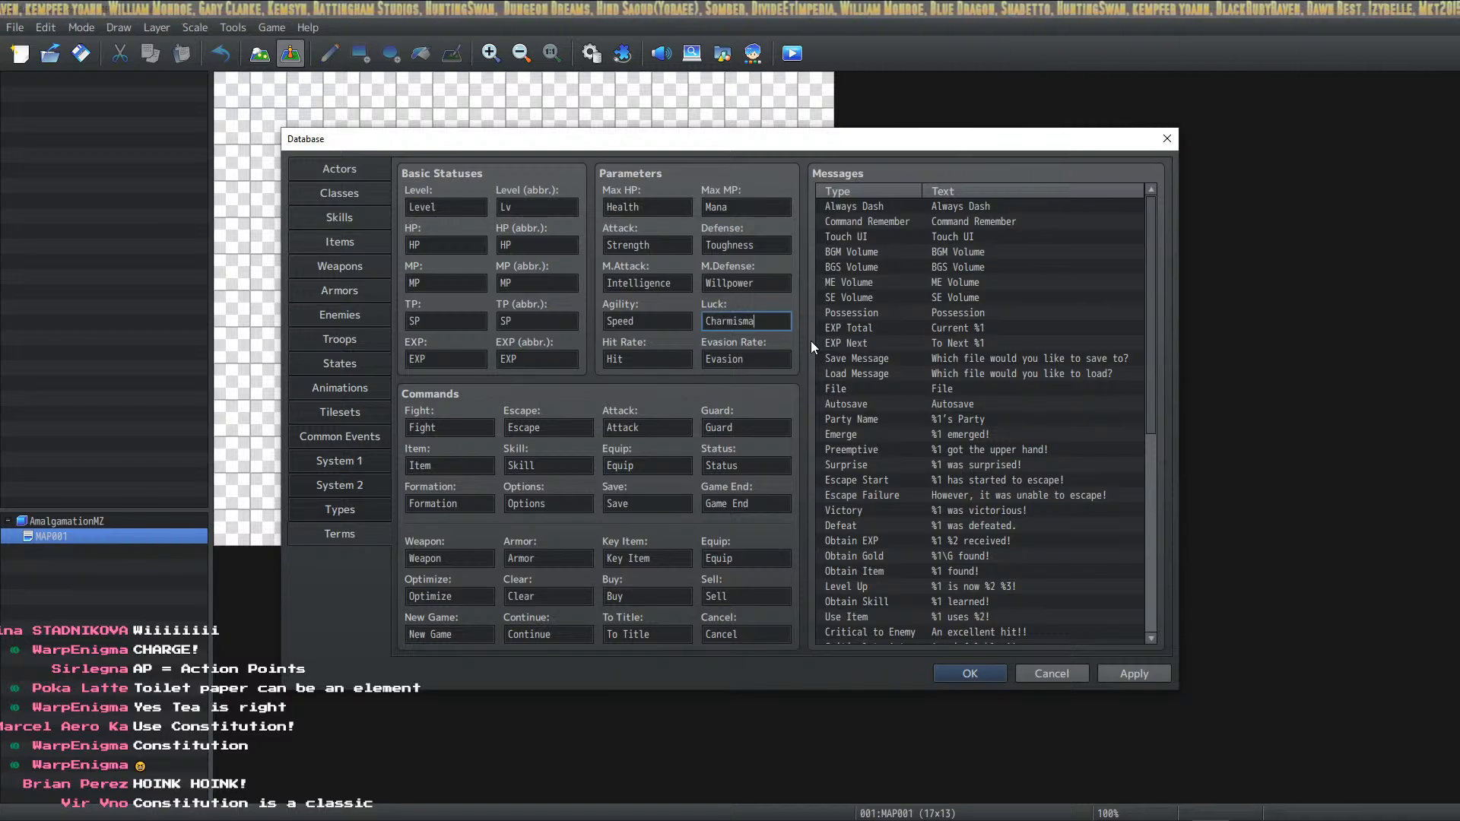
pyautogui.press('BackSpace')
pyautogui.press('BackSpace')
pyautogui.press('BackSpace')
pyautogui.press('BackSpace')
pyautogui.press('BackSpace')
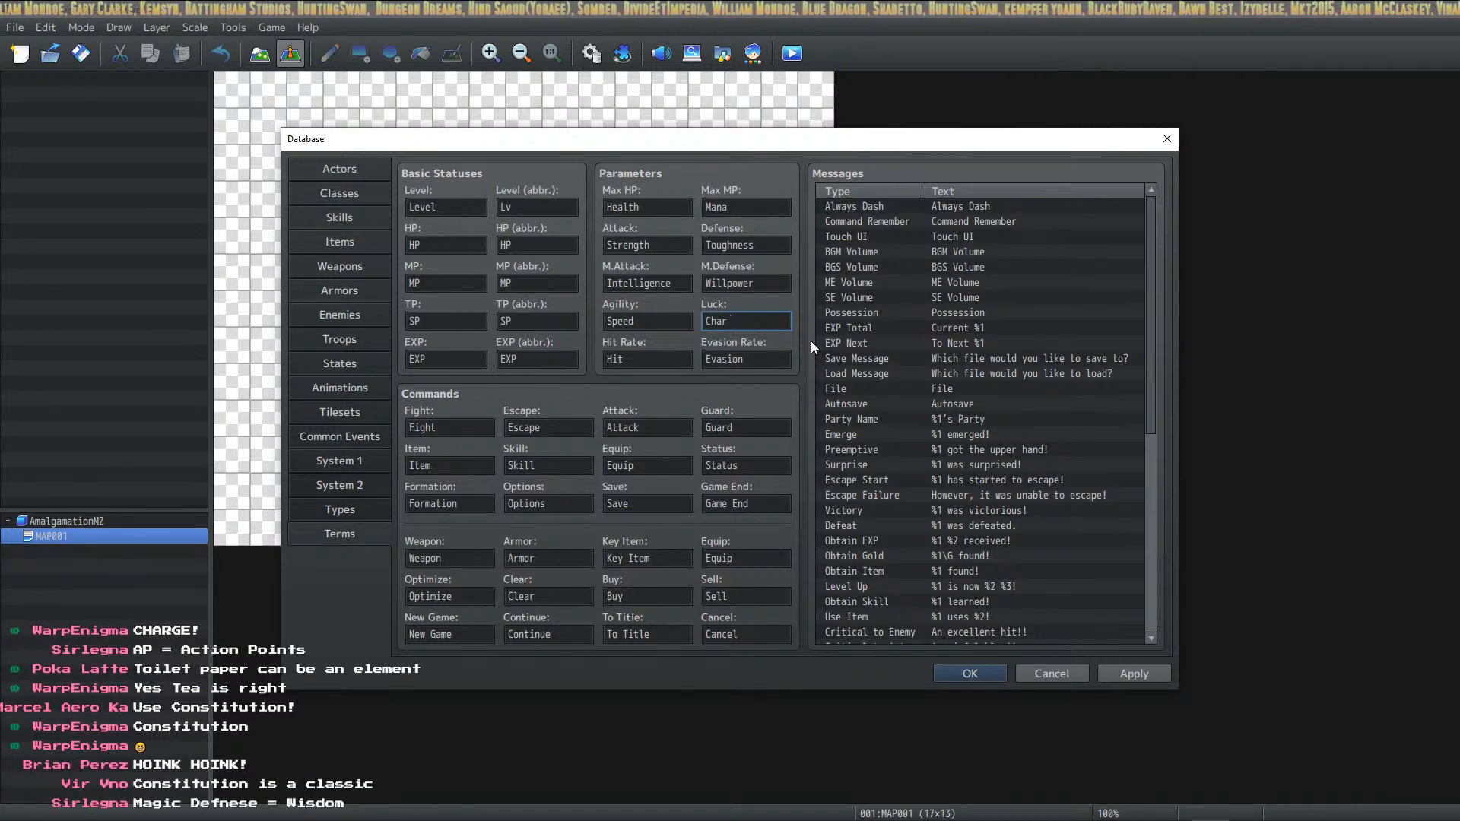
pyautogui.write('isma')
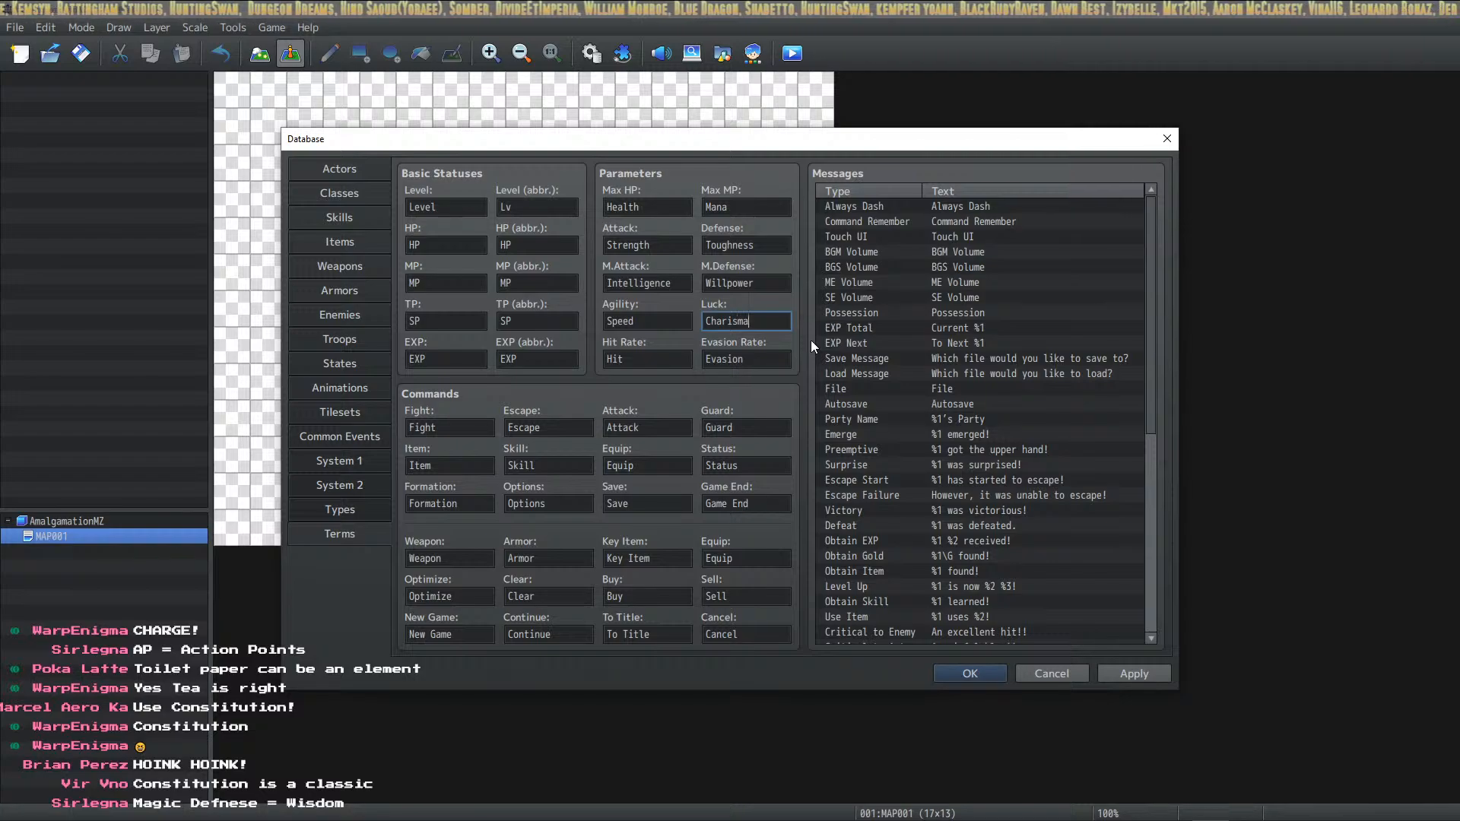
pyautogui.click(1135, 674)
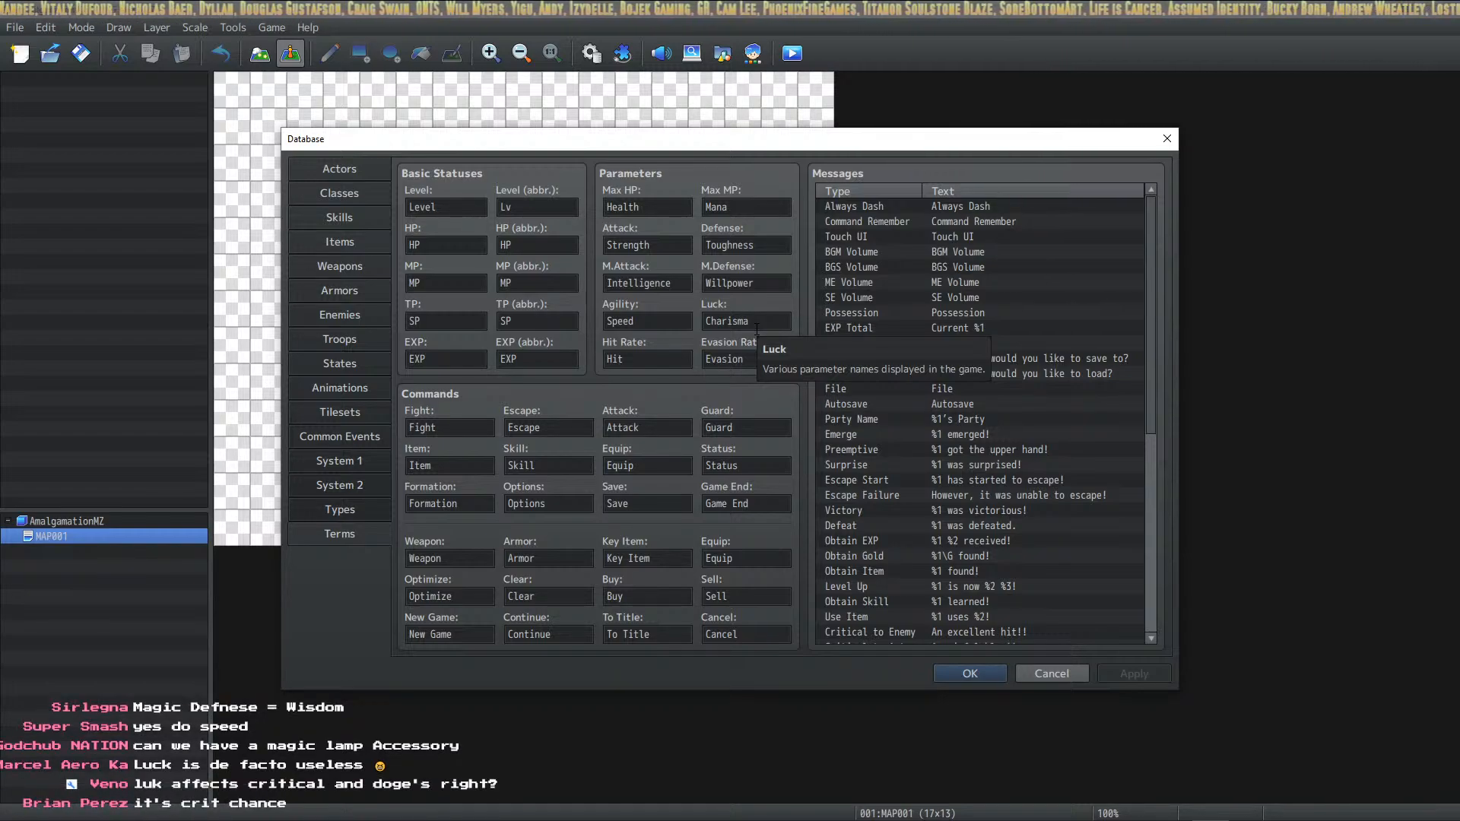
# Rename the Hit Rate parameter term as Accuracy
pyautogui.doubleClick(764, 322)
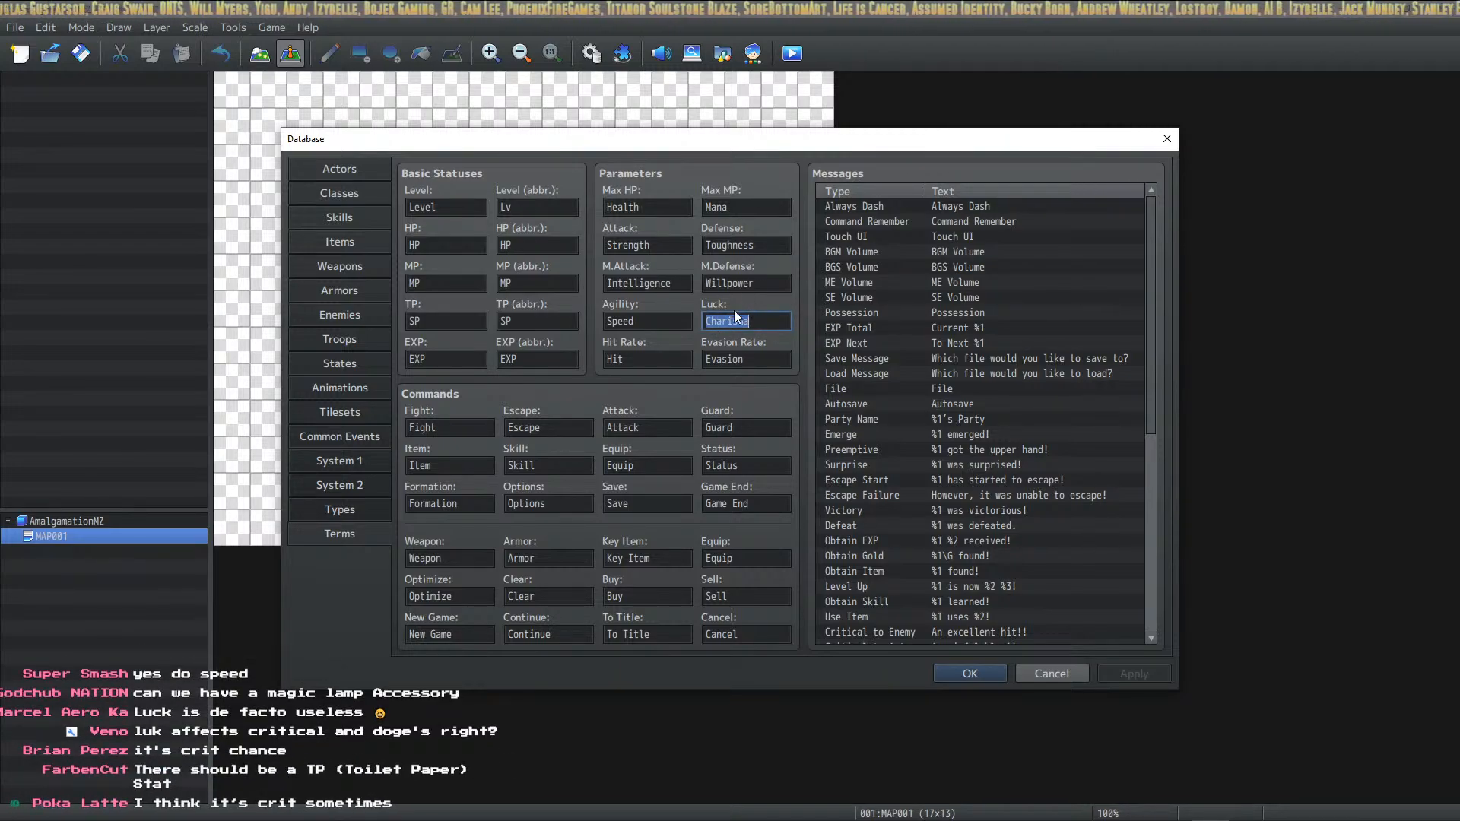
pyautogui.doubleClick(668, 358)
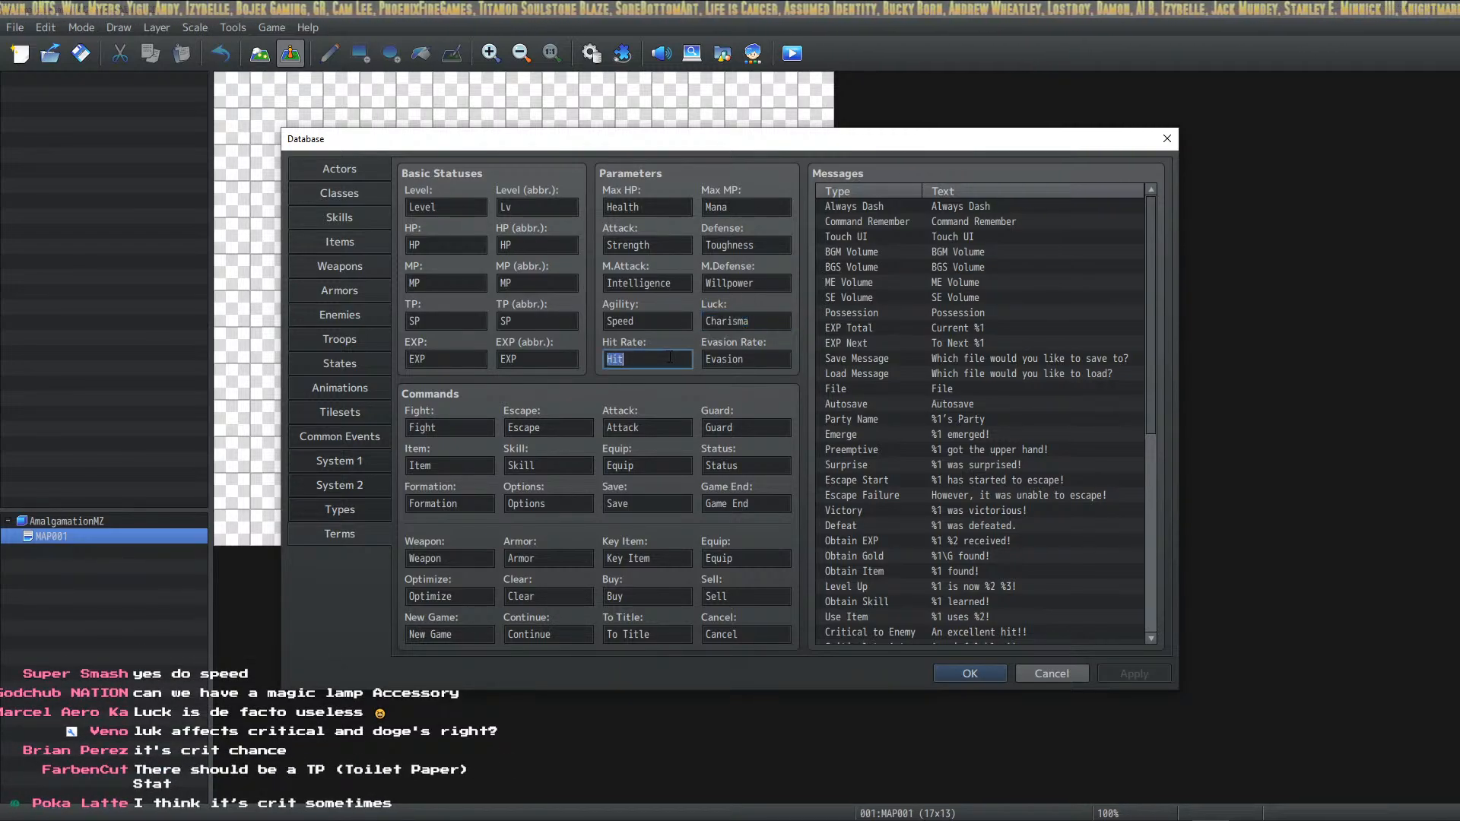
pyautogui.write('Accuracy')
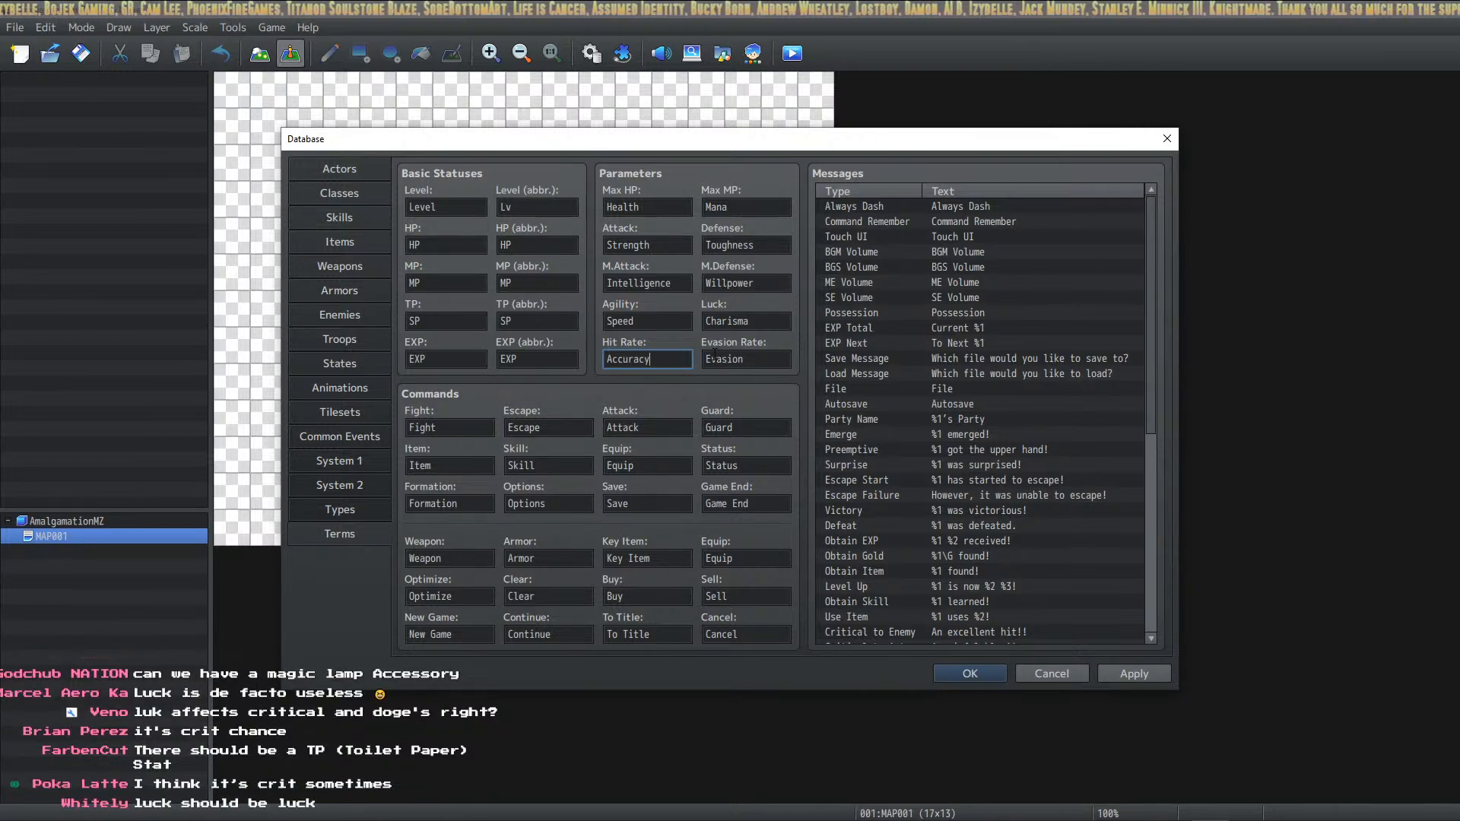
pyautogui.doubleClick(767, 358)
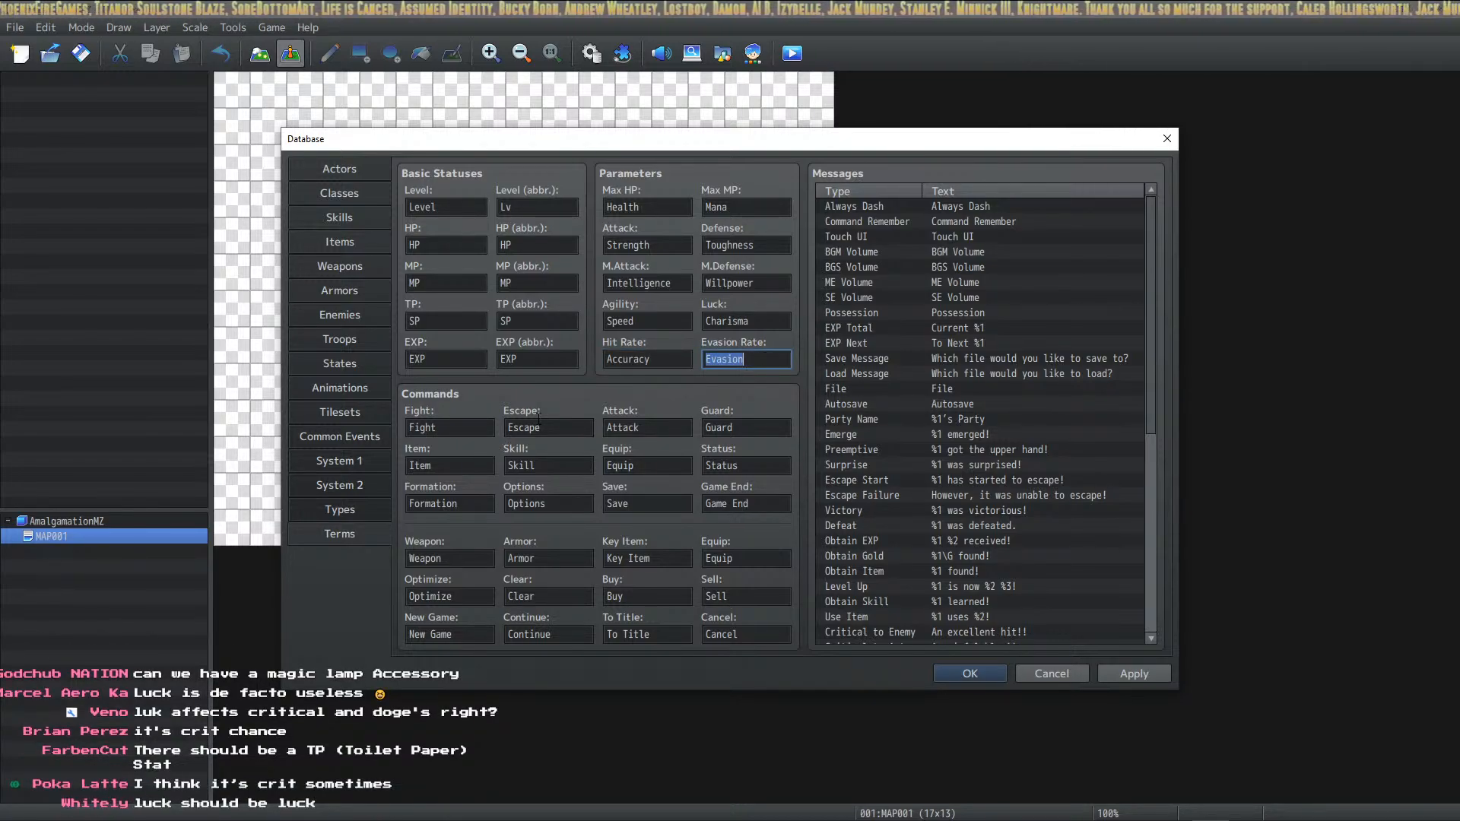
# Rename the Fight command term as Attack and the Escape command term as Run
pyautogui.doubleClick(556, 428)
pyautogui.doubleClick(482, 425)
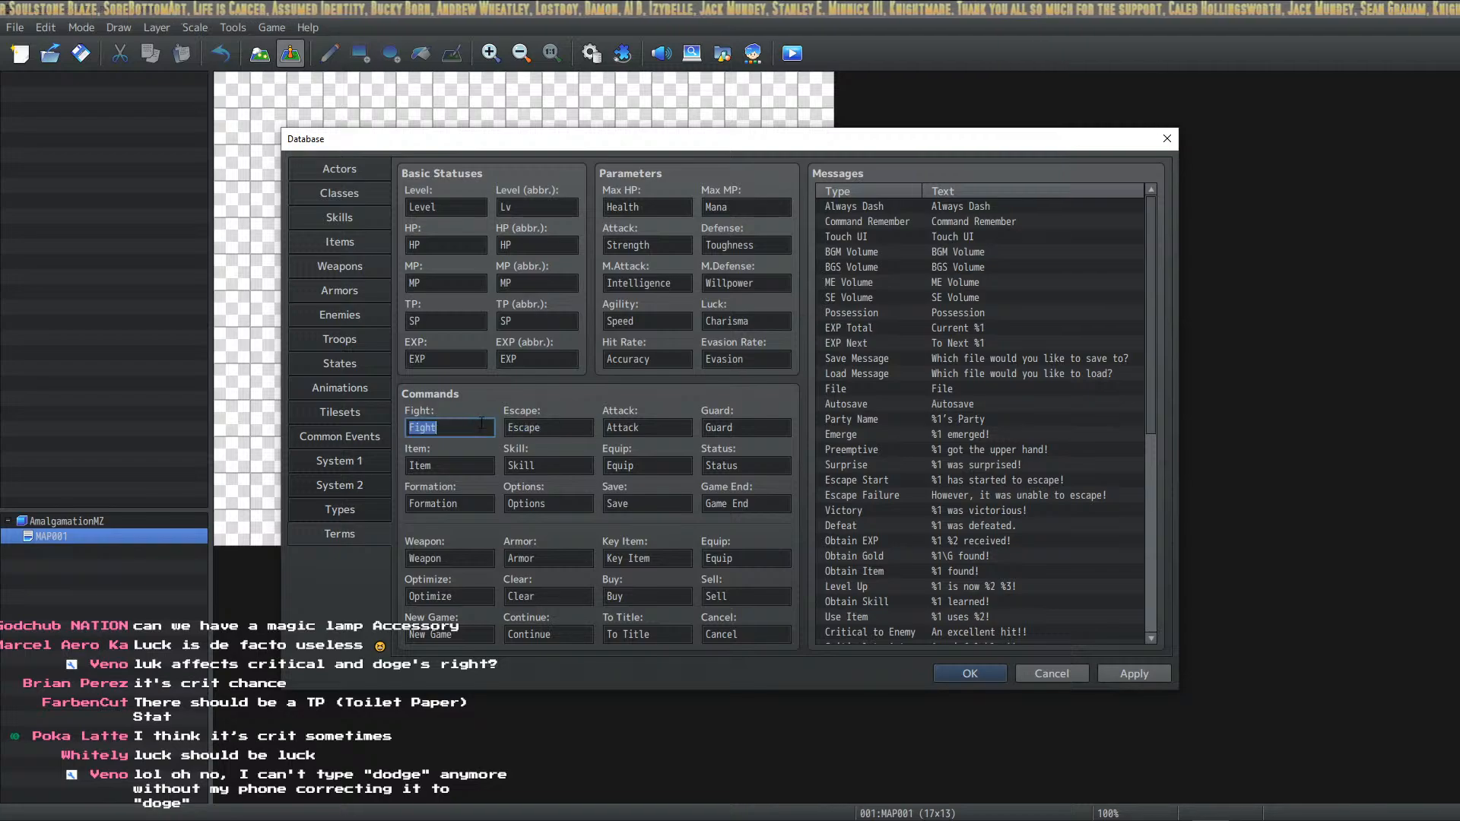
pyautogui.write('Attack')
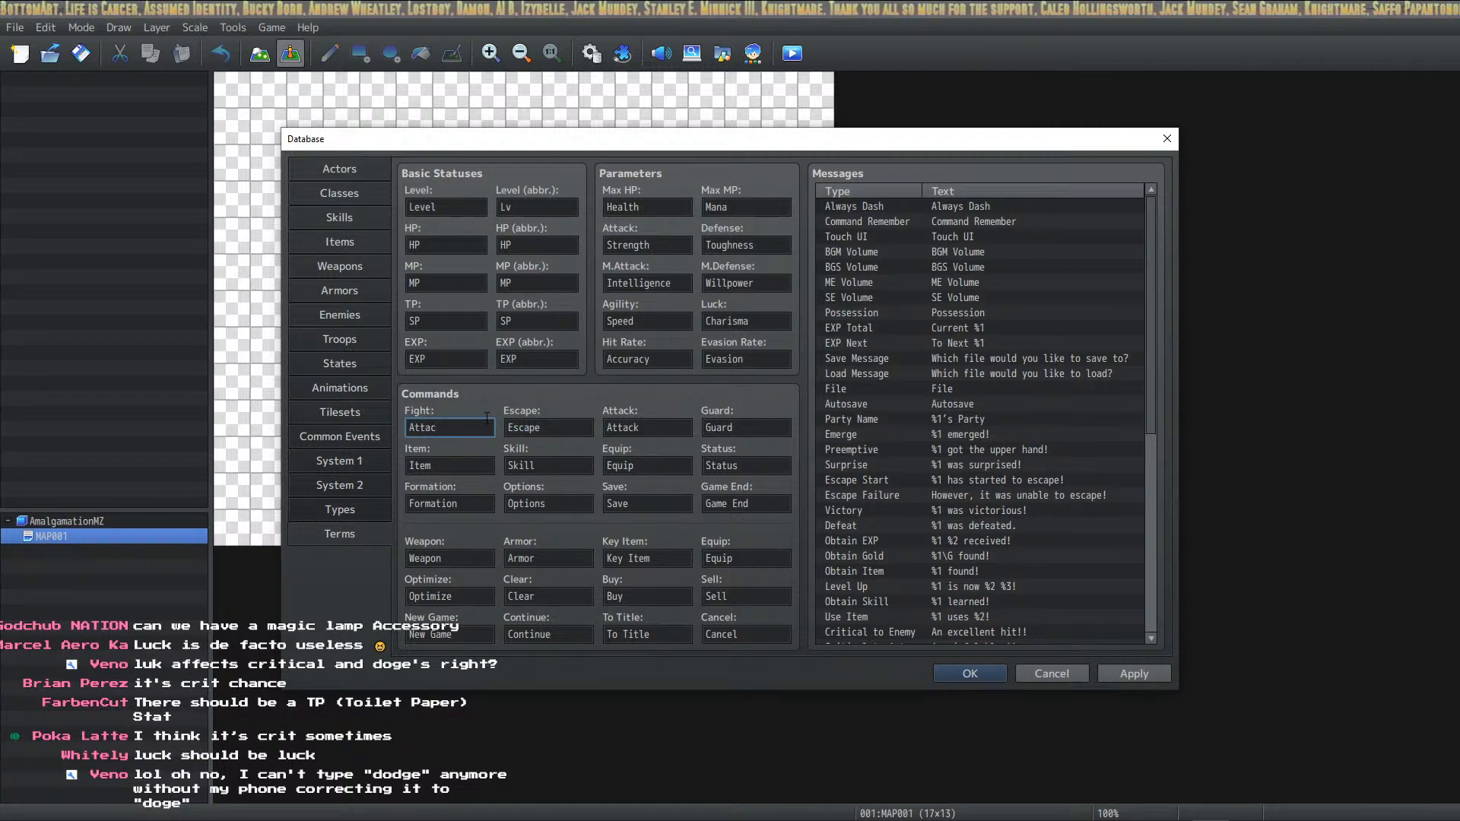
pyautogui.doubleClick(556, 427)
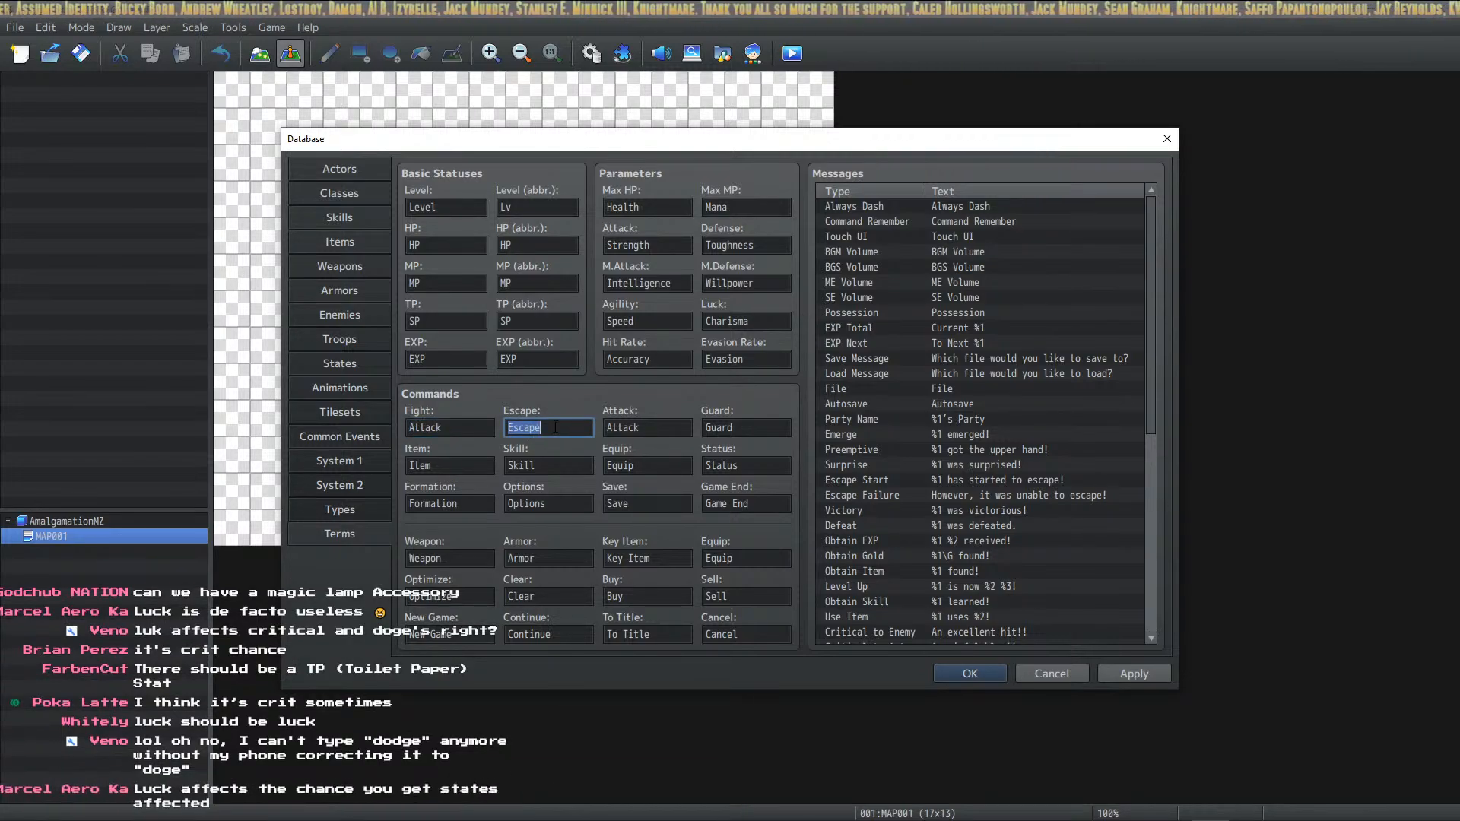
pyautogui.write('Run')
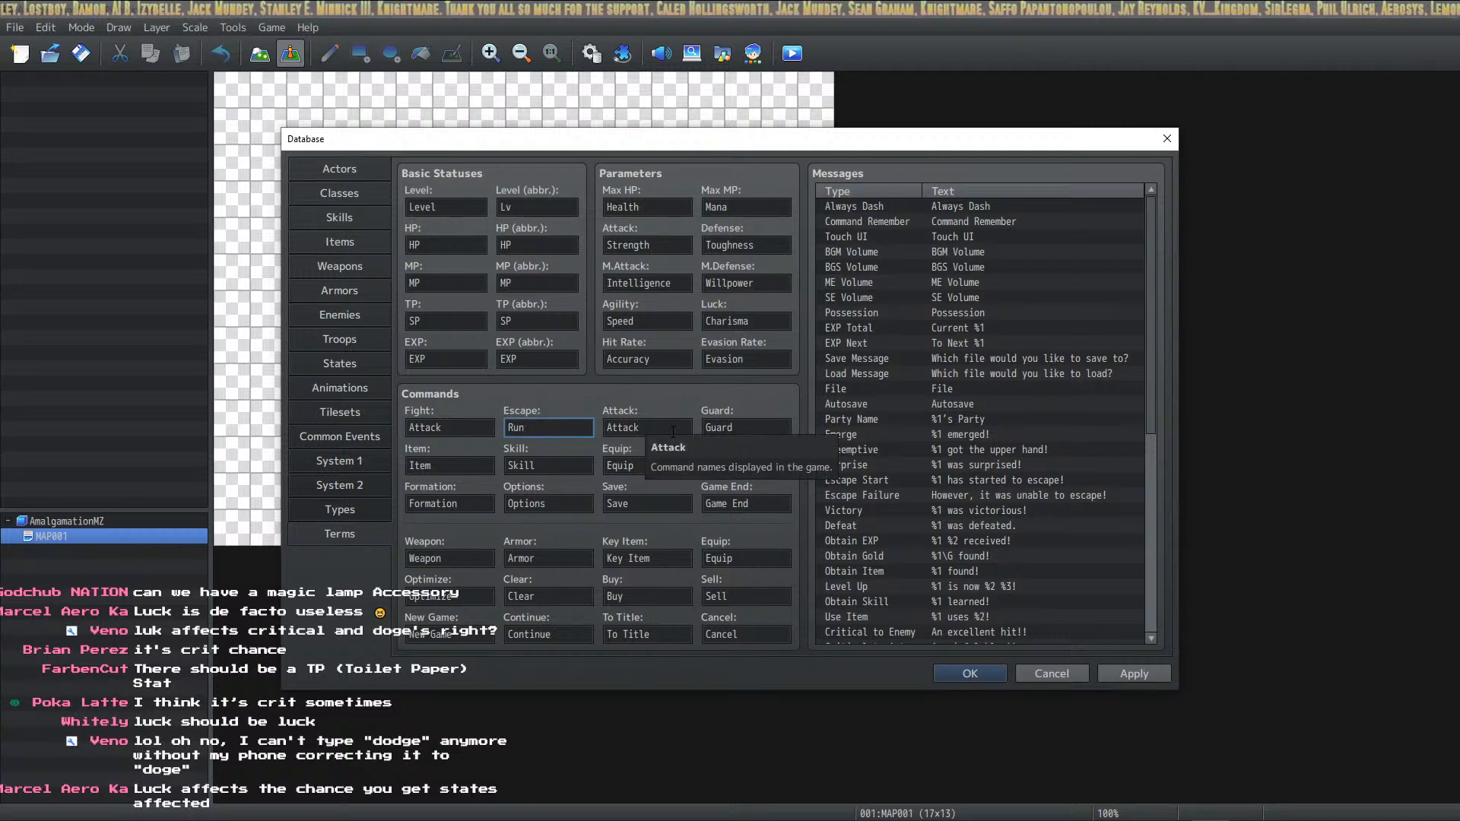
# Rename the Fight command term as Engauge and the Guard command term as Defend
pyautogui.doubleClick(456, 427)
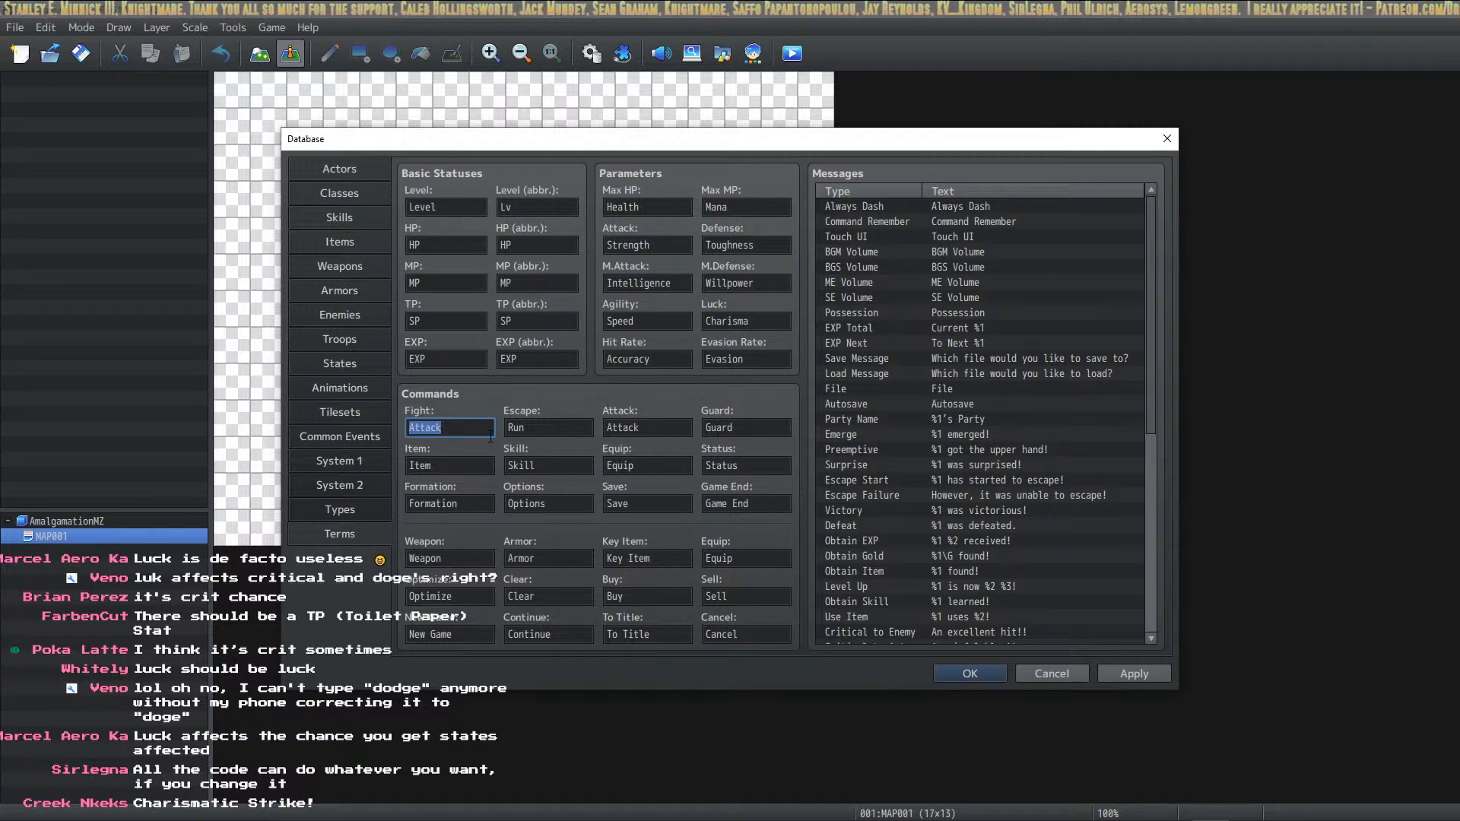
pyautogui.write('Engauge')
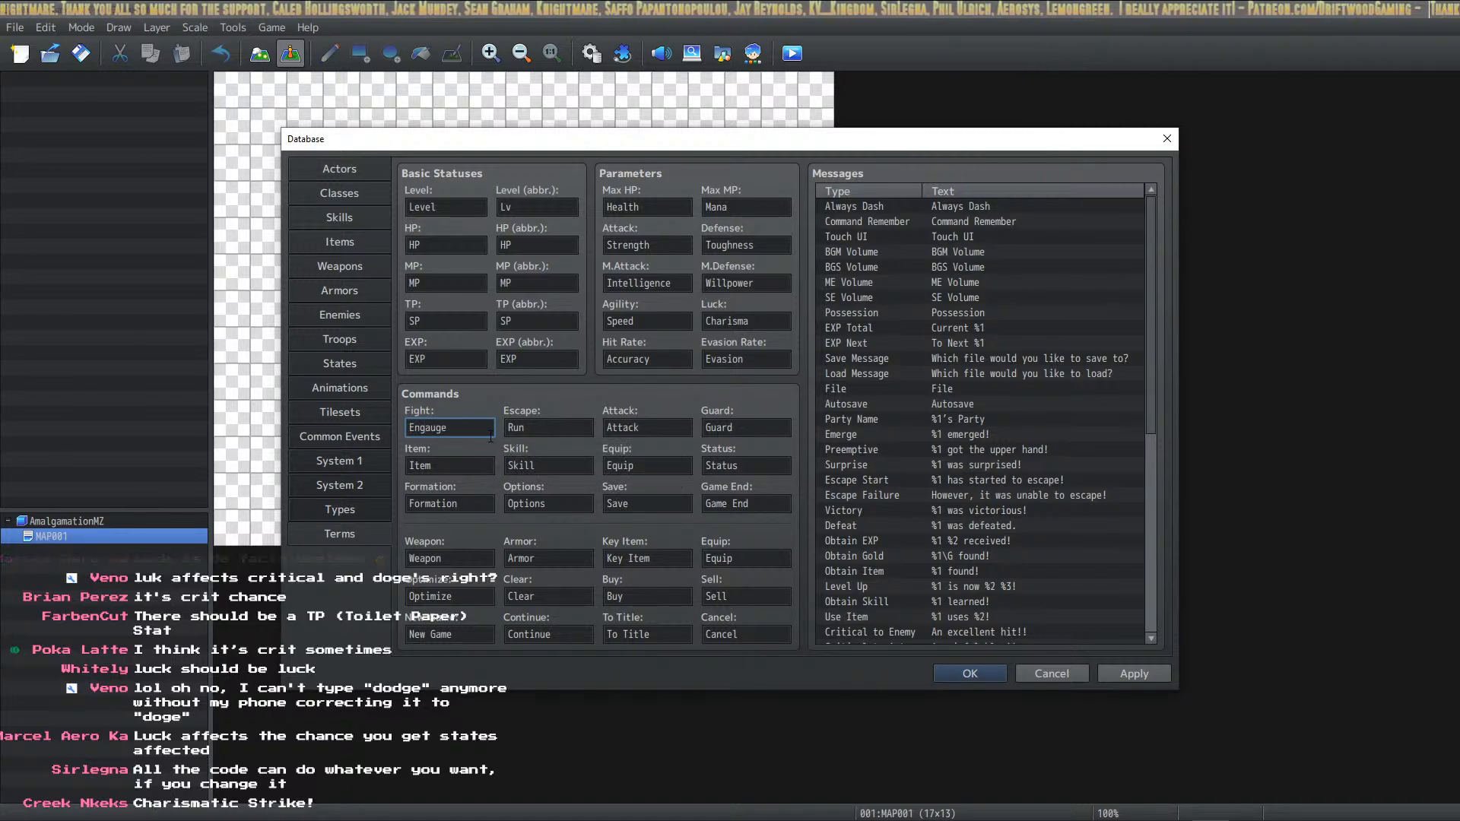
pyautogui.doubleClick(576, 427)
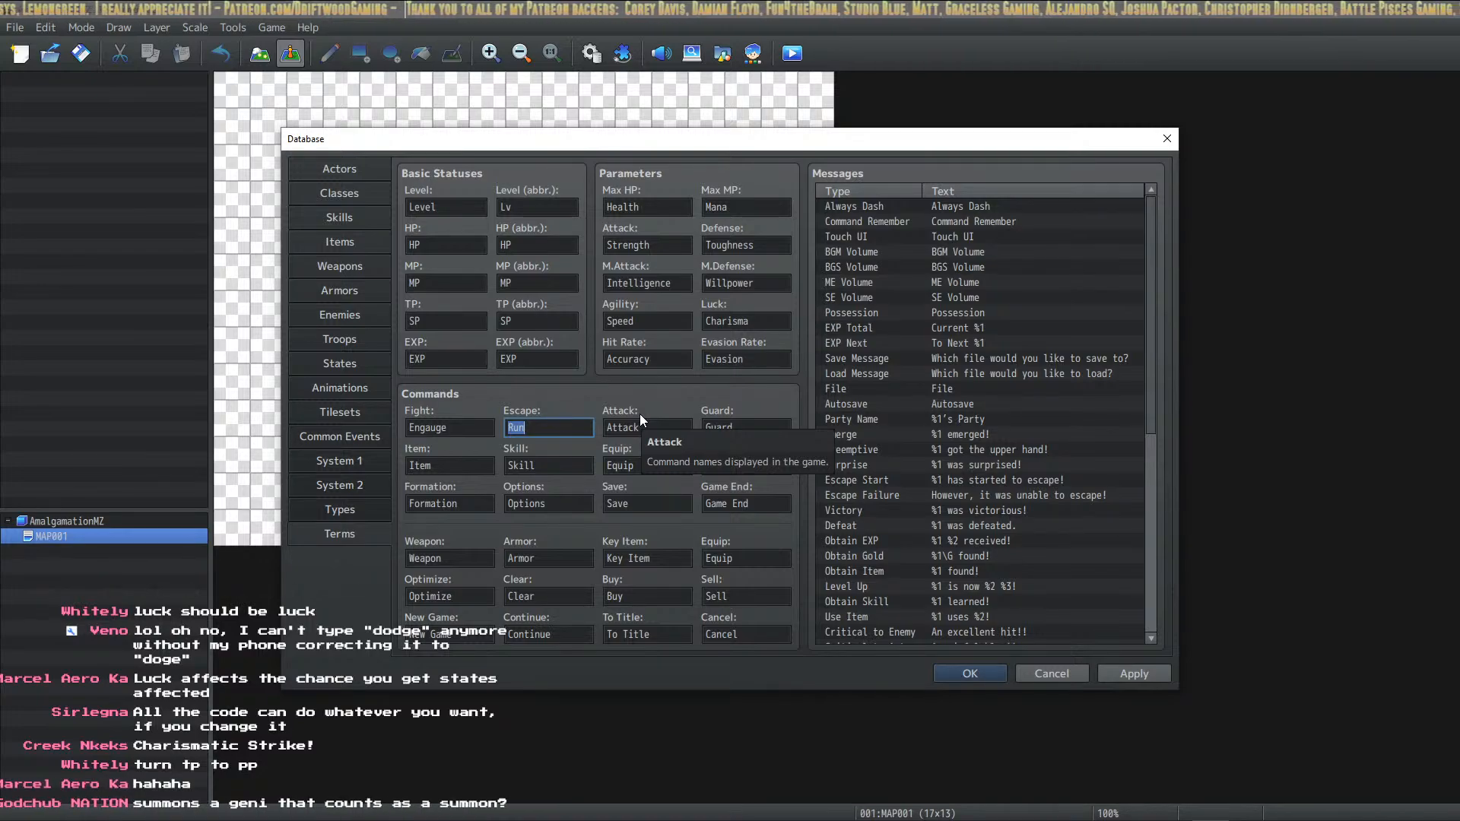
pyautogui.doubleClick(674, 430)
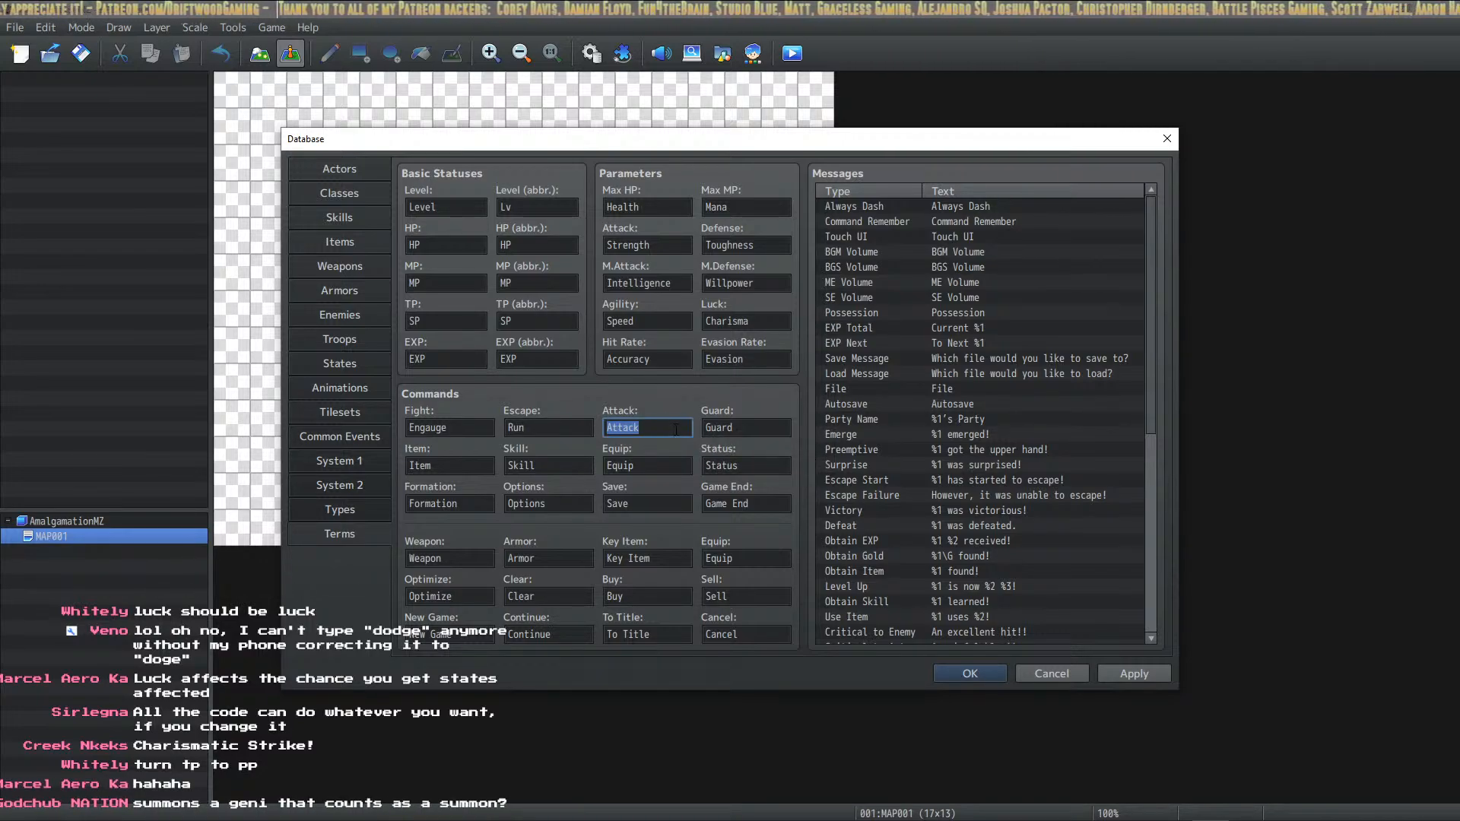
pyautogui.doubleClick(734, 420)
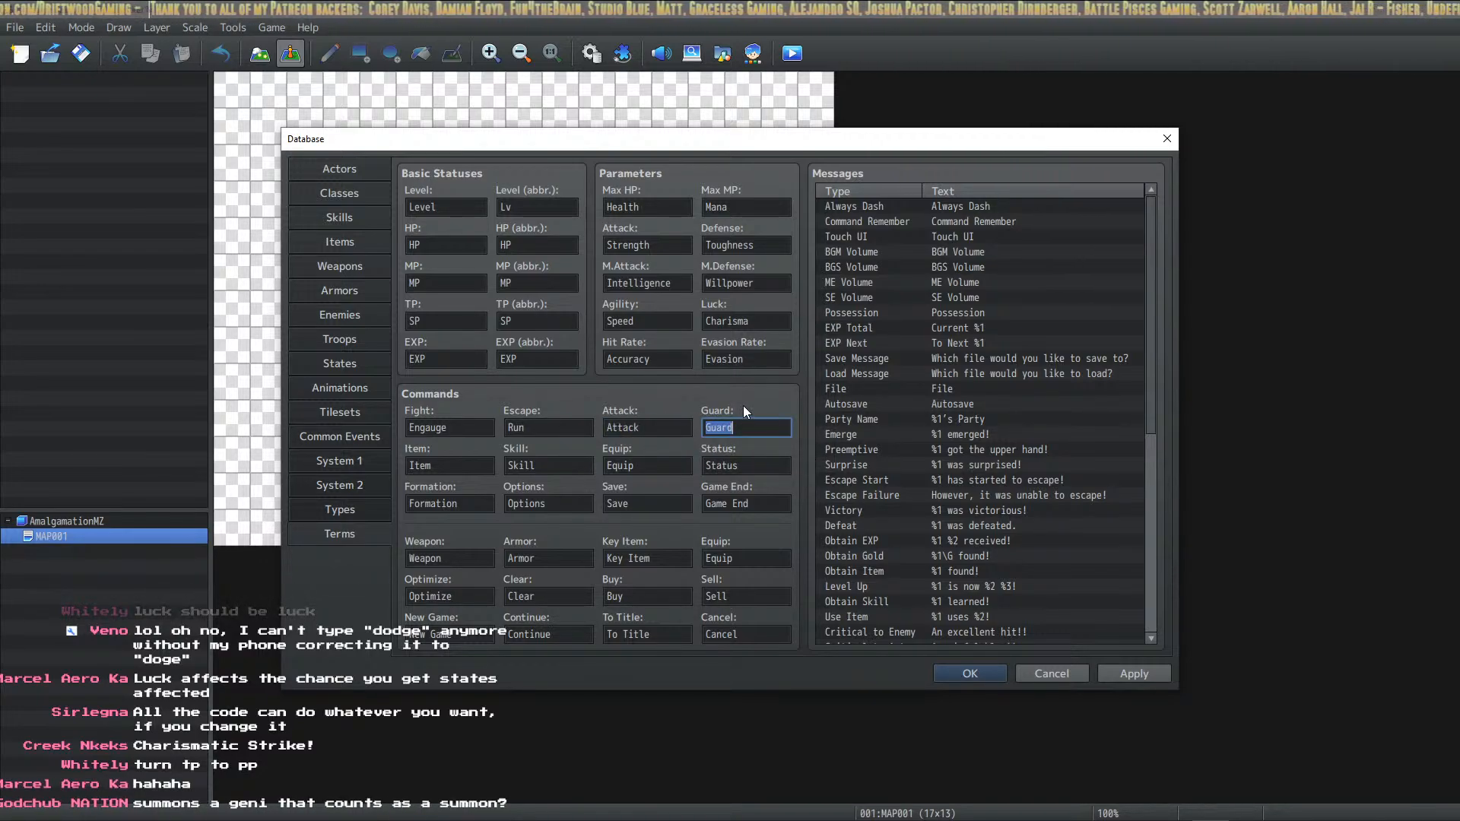
pyautogui.write('Defend')
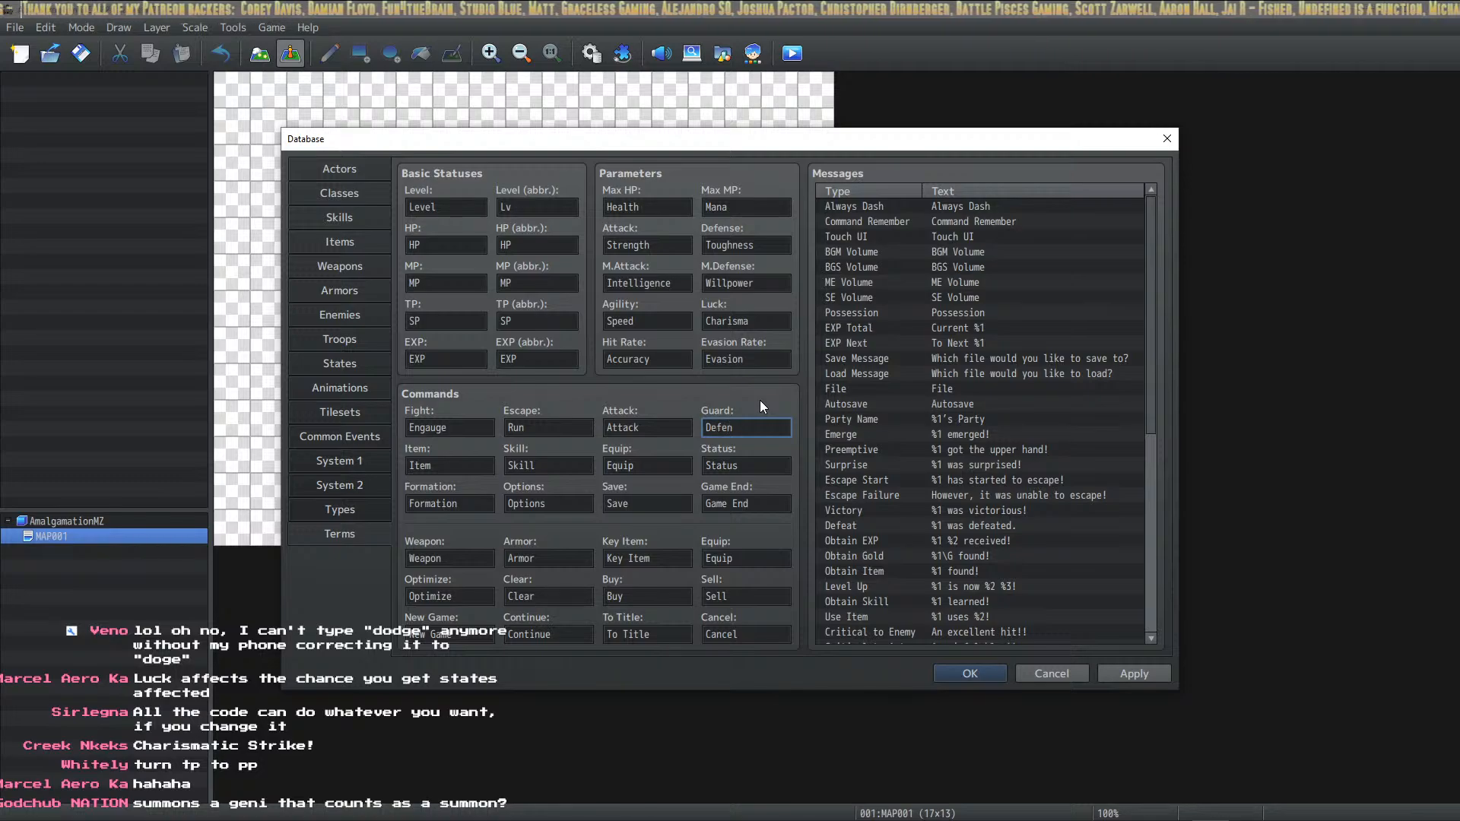
pyautogui.doubleClick(457, 467)
pyautogui.doubleClick(563, 461)
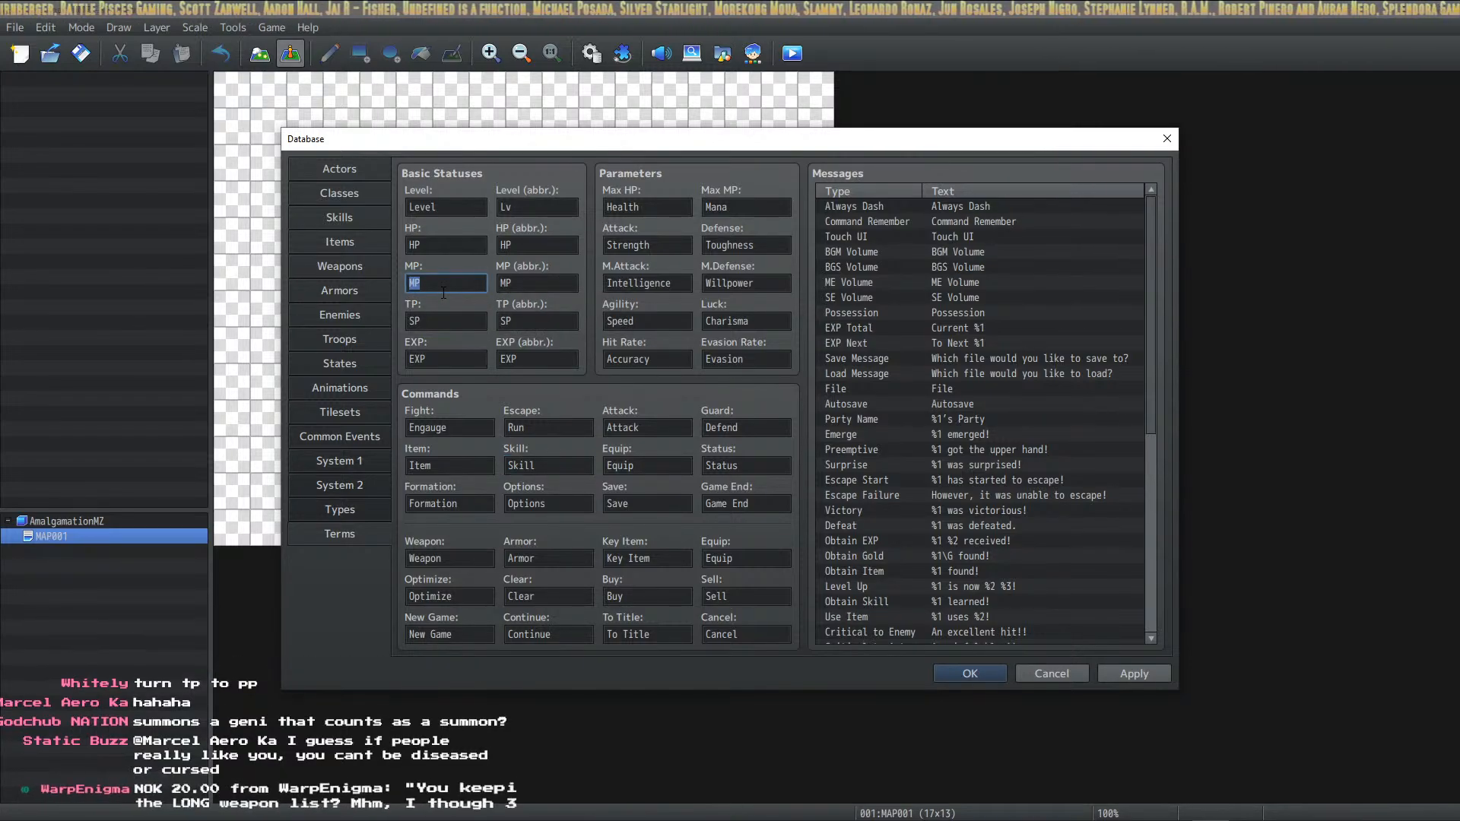
# Change the MP basic status term and its abbreviation to PP, and rename the Max MP parameter term as Power
pyautogui.write('PP')
pyautogui.doubleClick(523, 282)
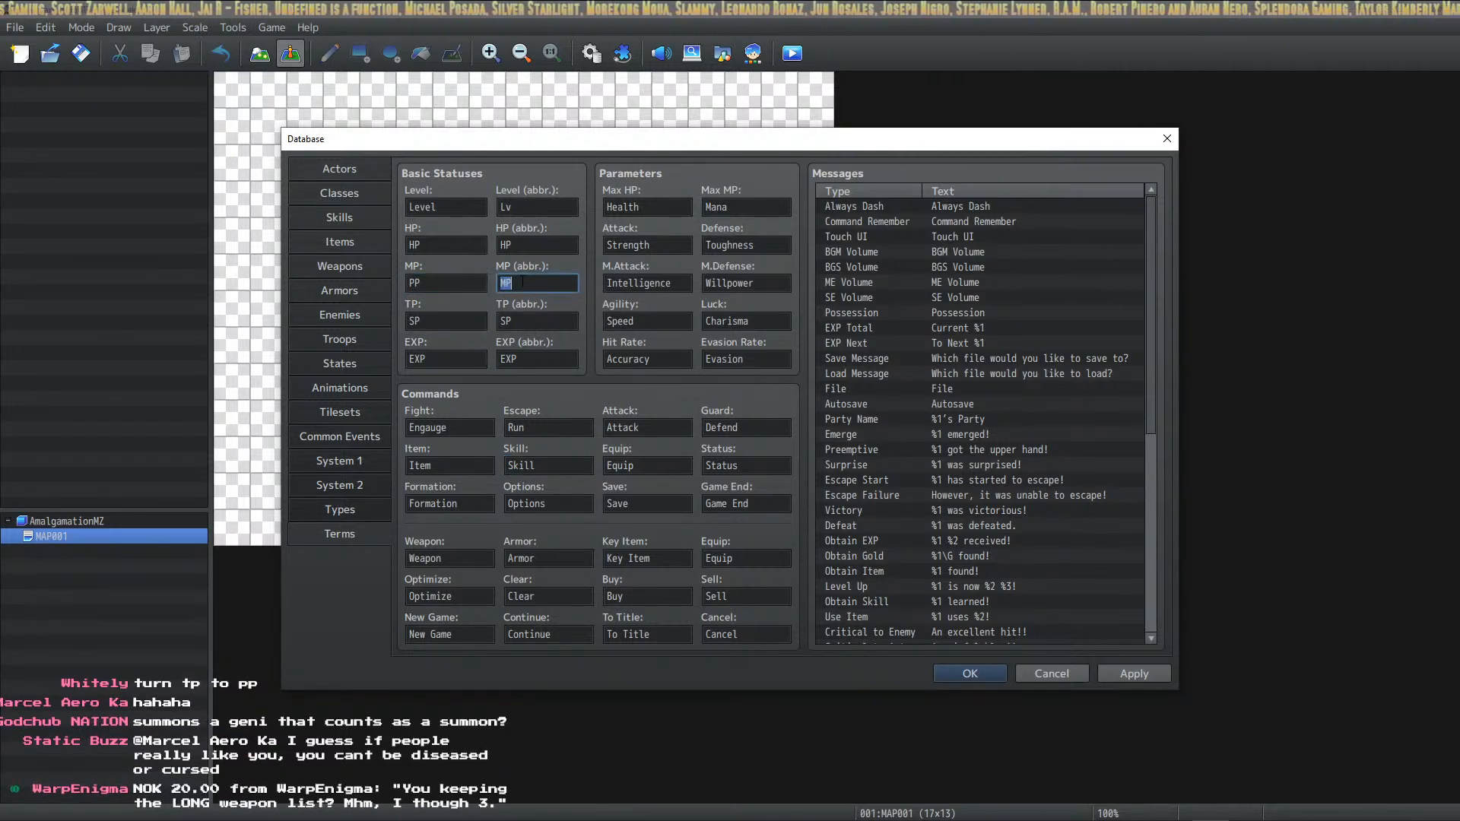
pyautogui.write('PP')
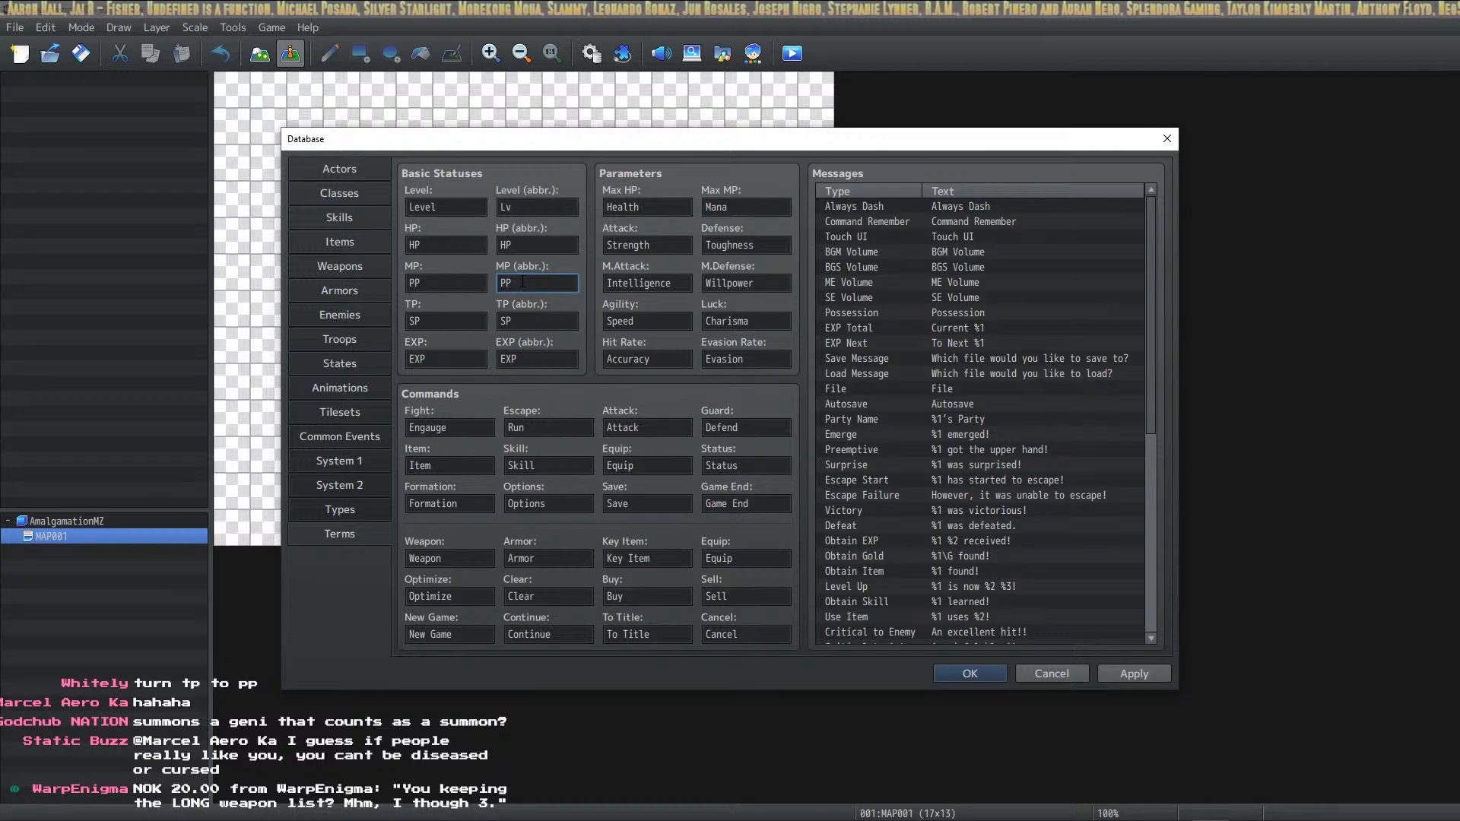
pyautogui.doubleClick(752, 200)
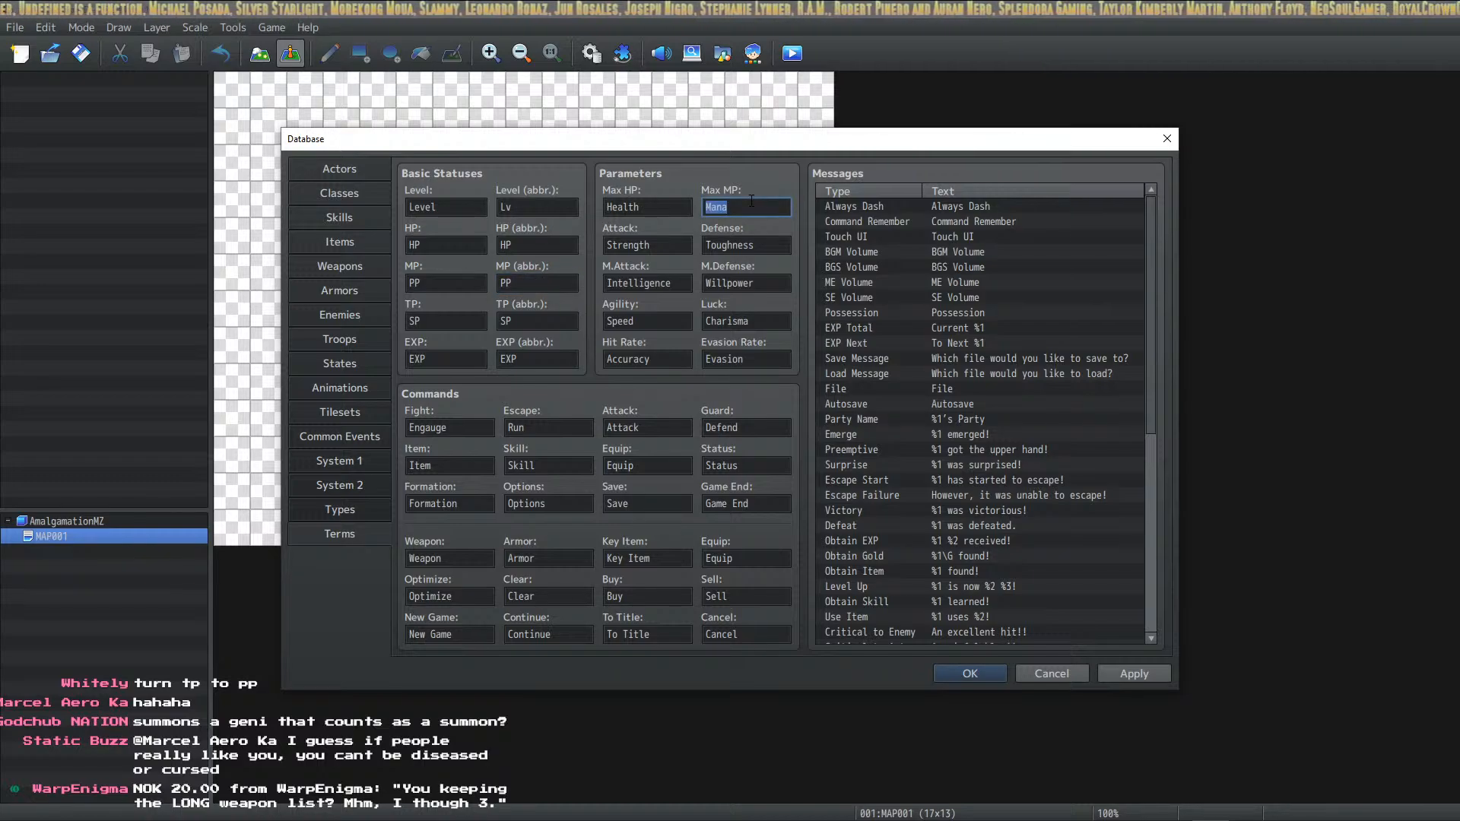
pyautogui.write('Power')
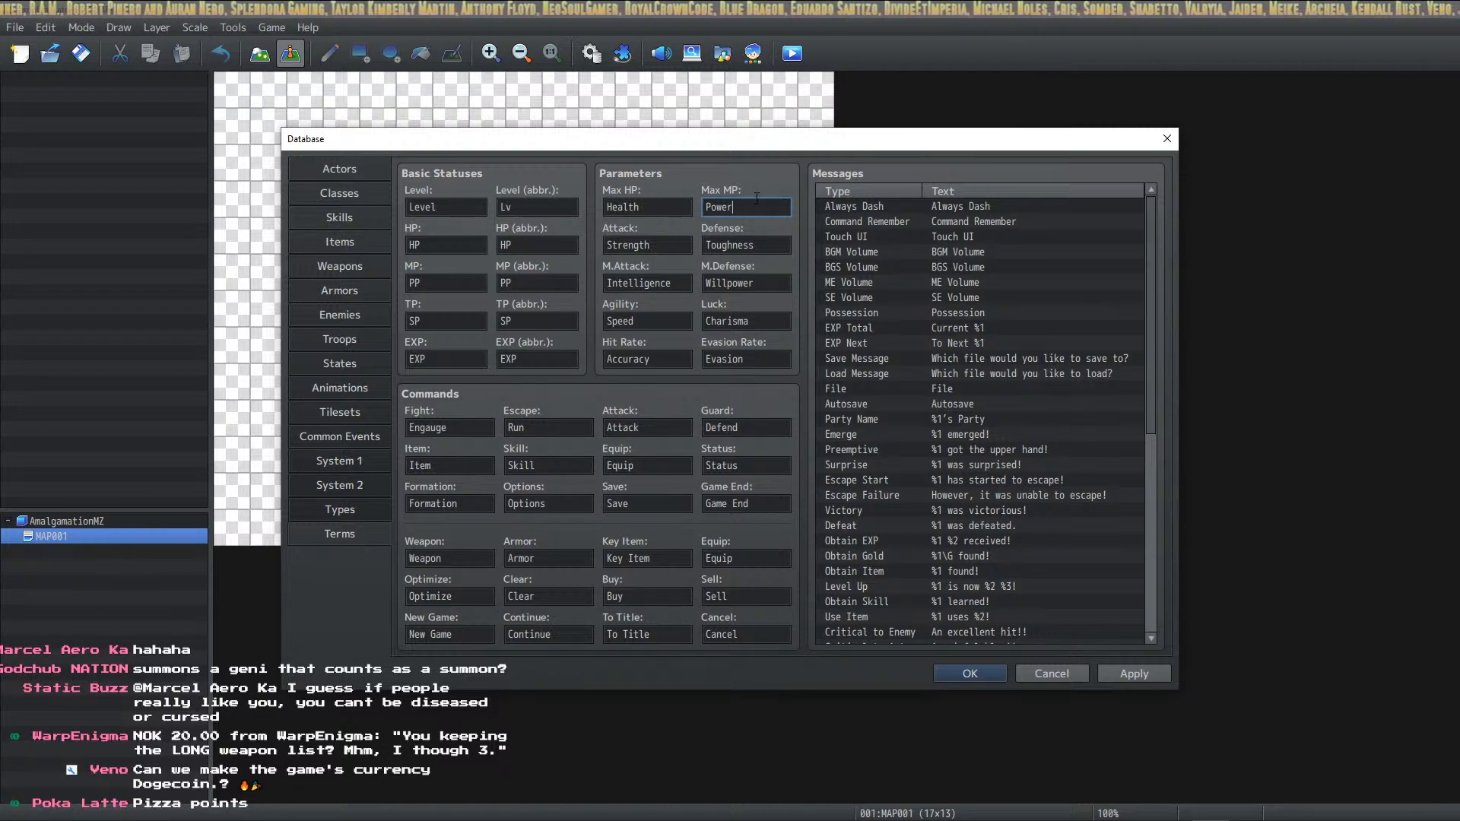
pyautogui.doubleClick(678, 205)
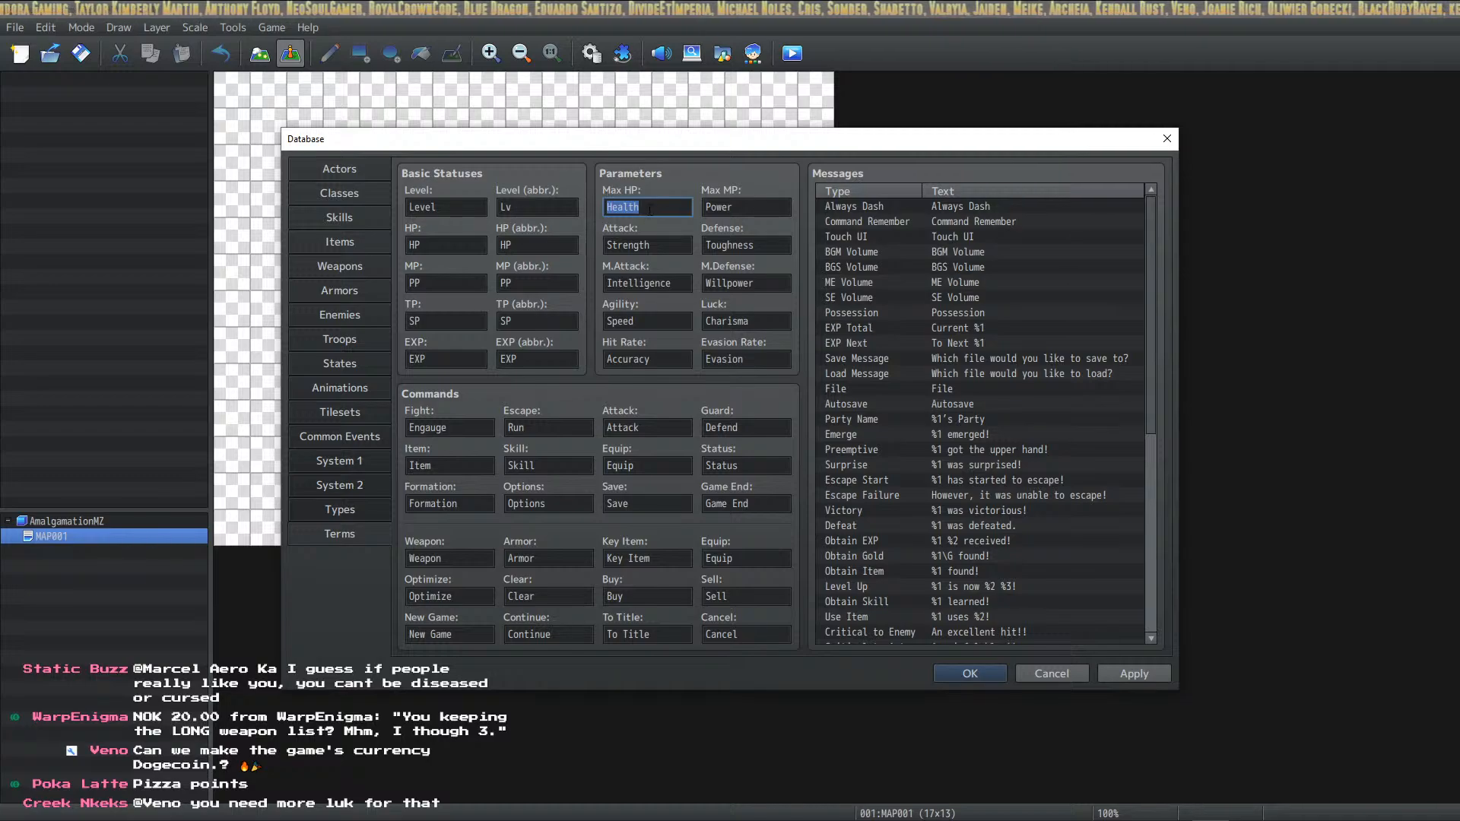
pyautogui.doubleClick(758, 205)
pyautogui.doubleClick(446, 281)
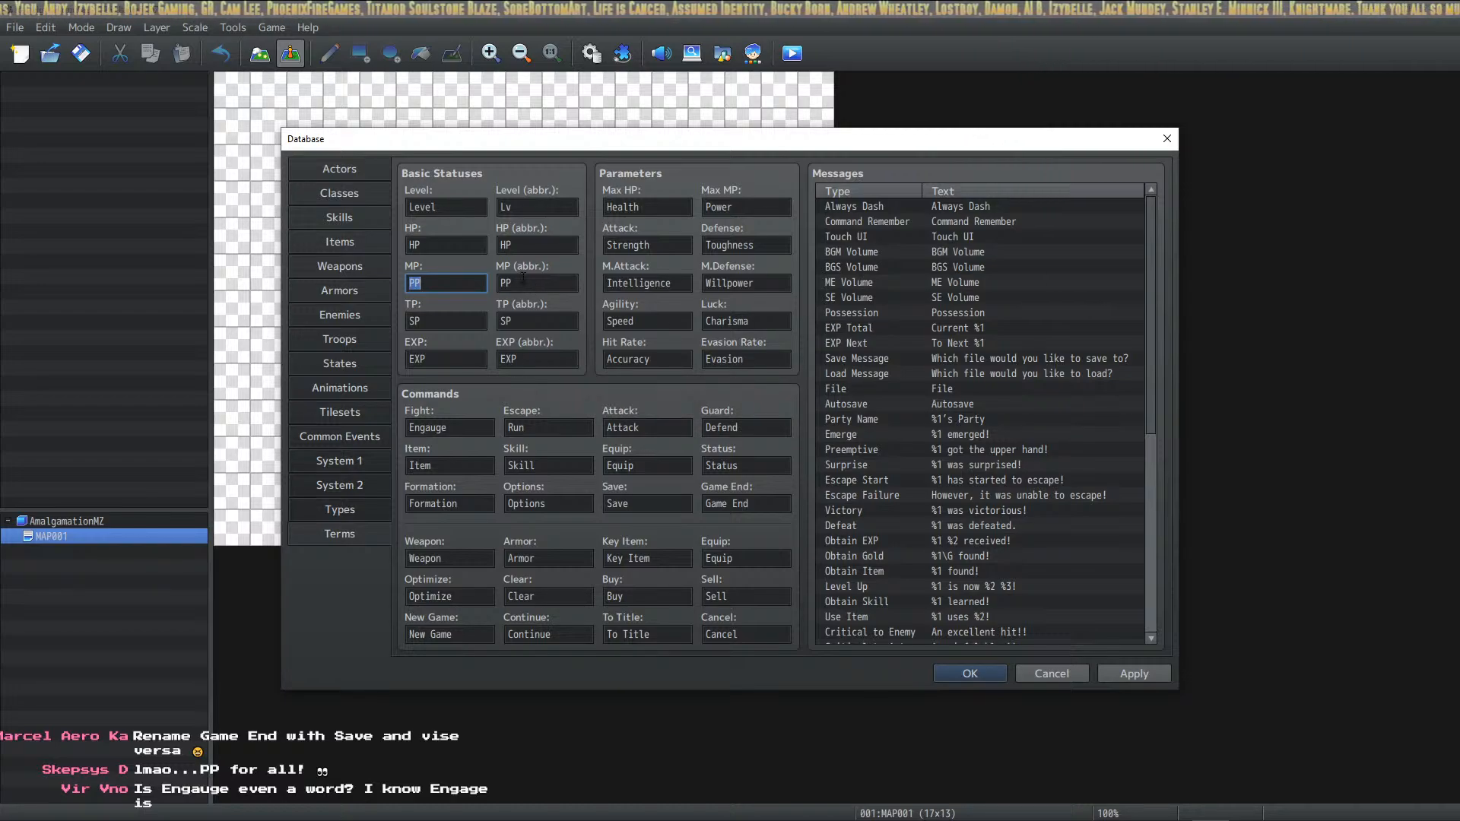
pyautogui.press('Tab')
pyautogui.press('Tab')
pyautogui.press('Tab')
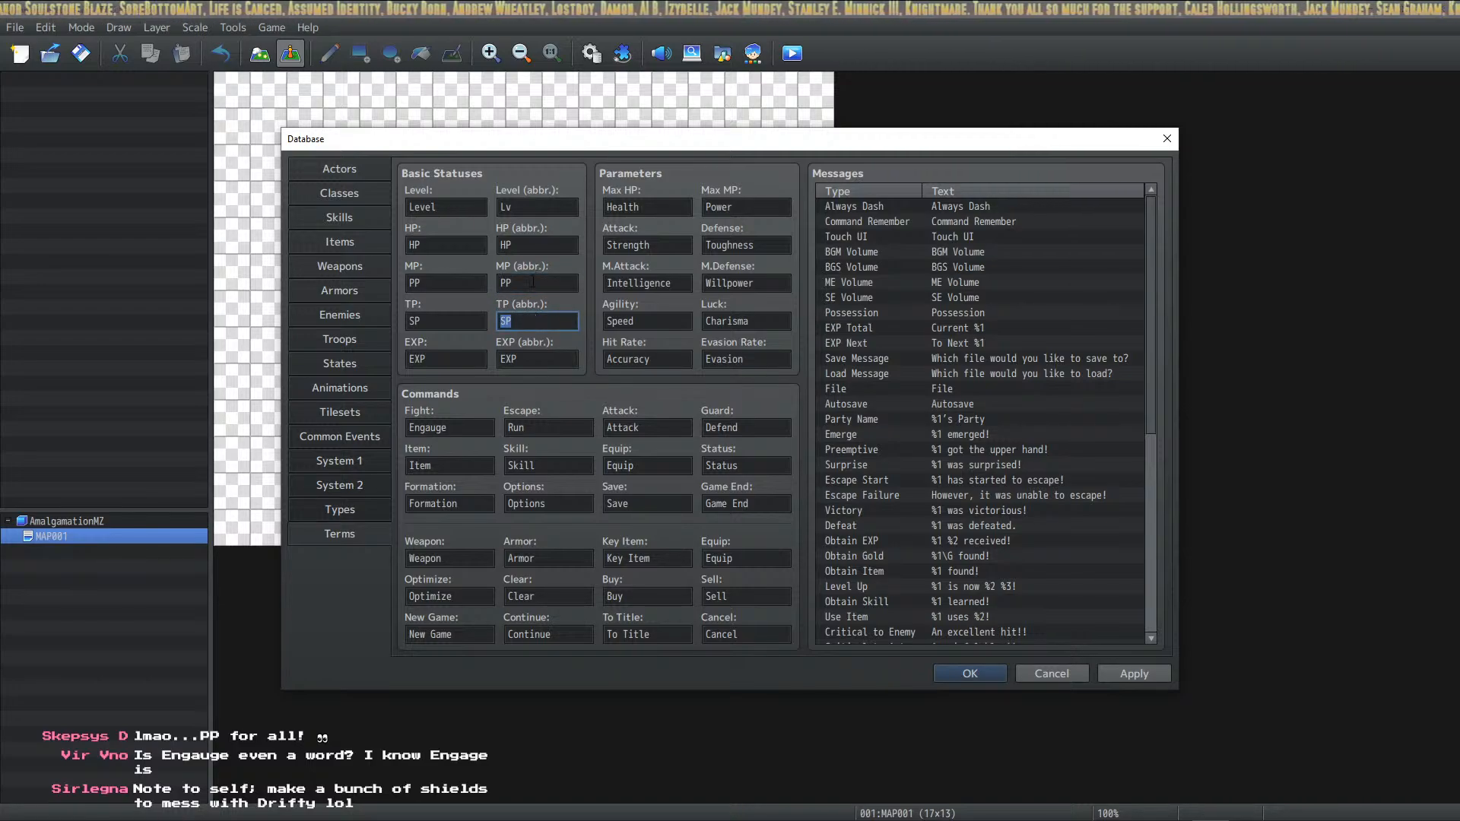
pyautogui.hotkey('shift', 'Tab')
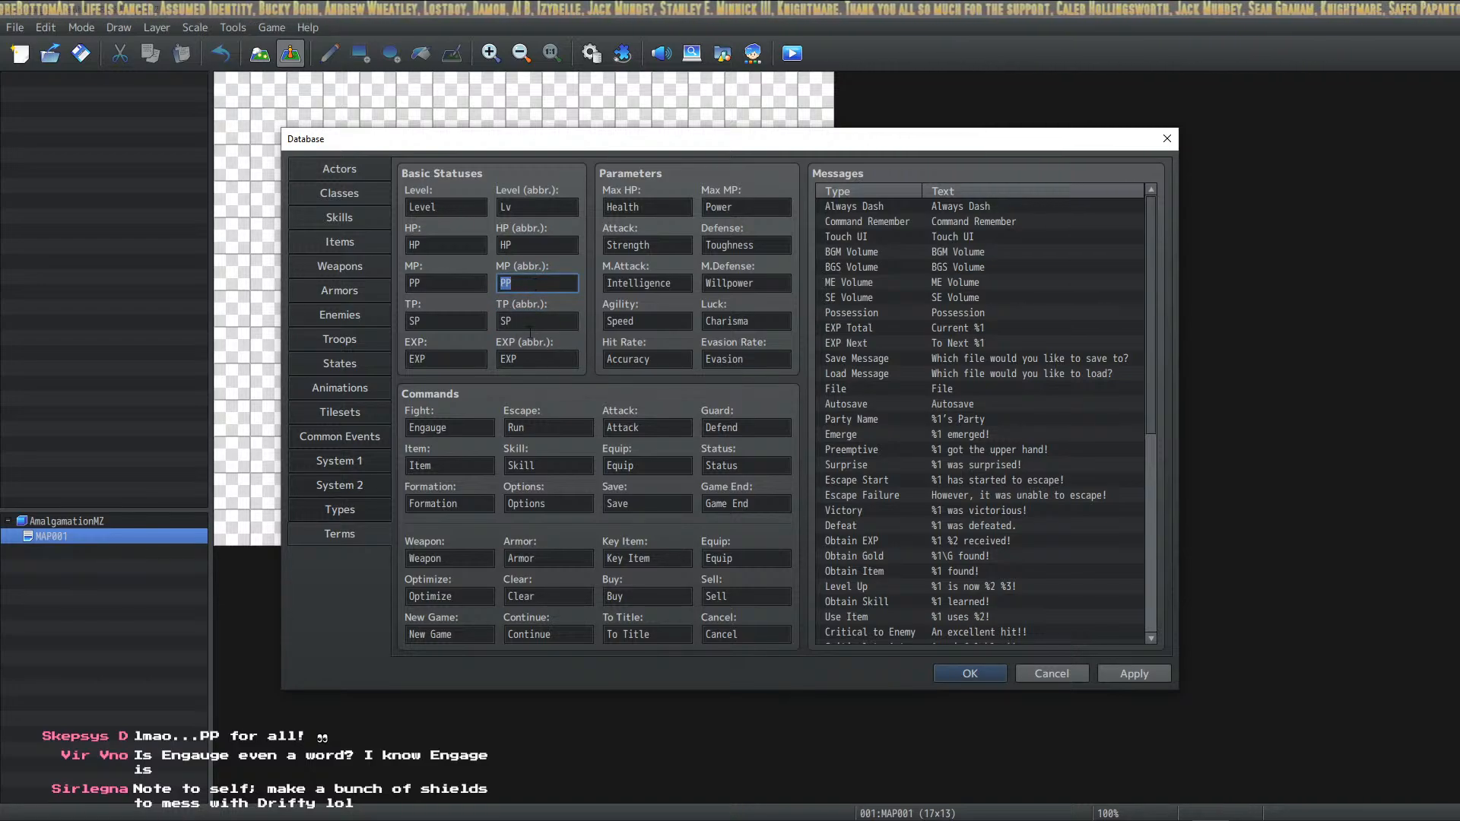
pyautogui.press('Tab')
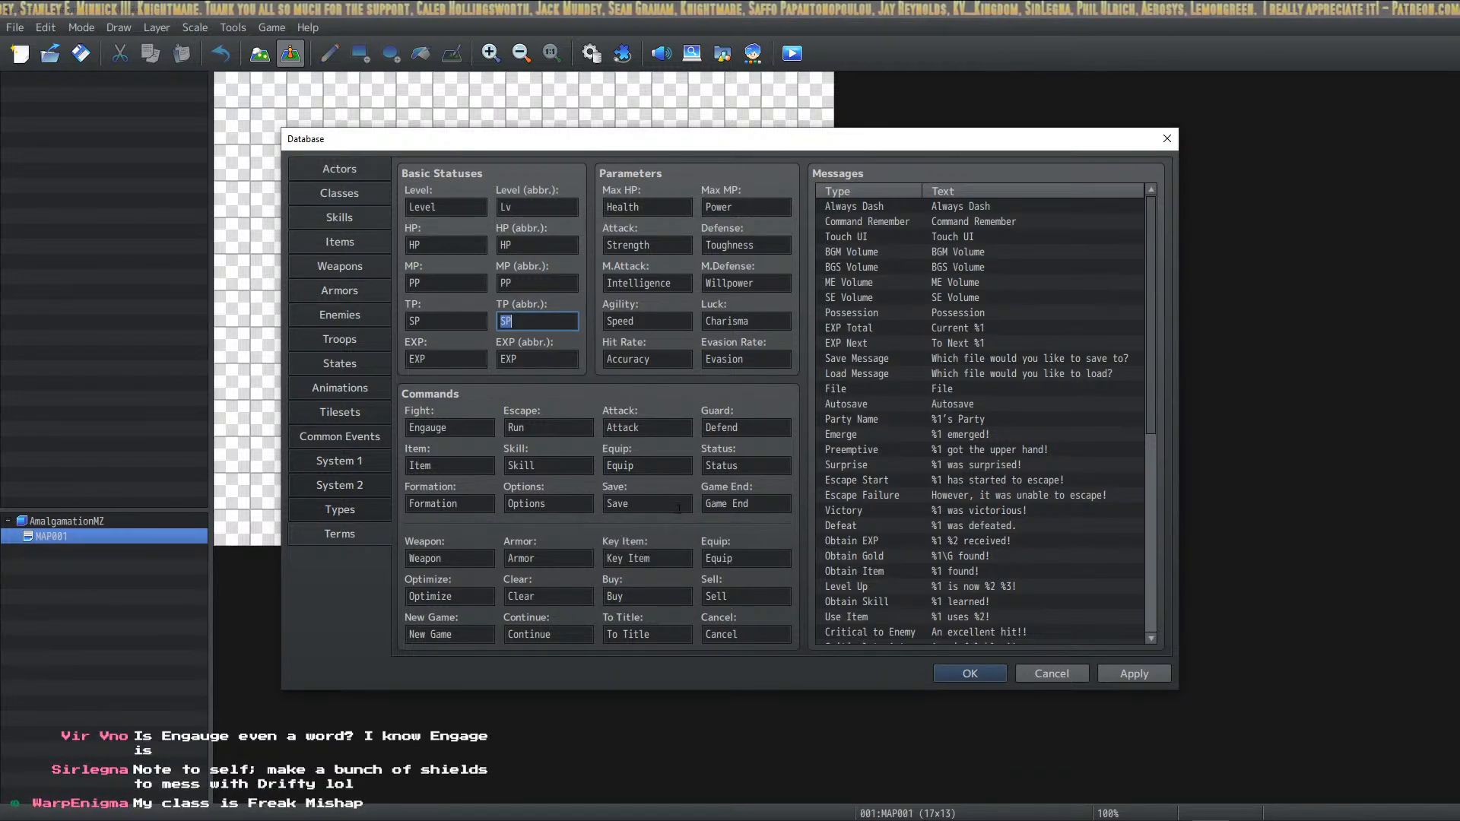
# Rename the Game End command term as End Game and correct the spelling of the Fight command term to Engage
pyautogui.click(771, 505)
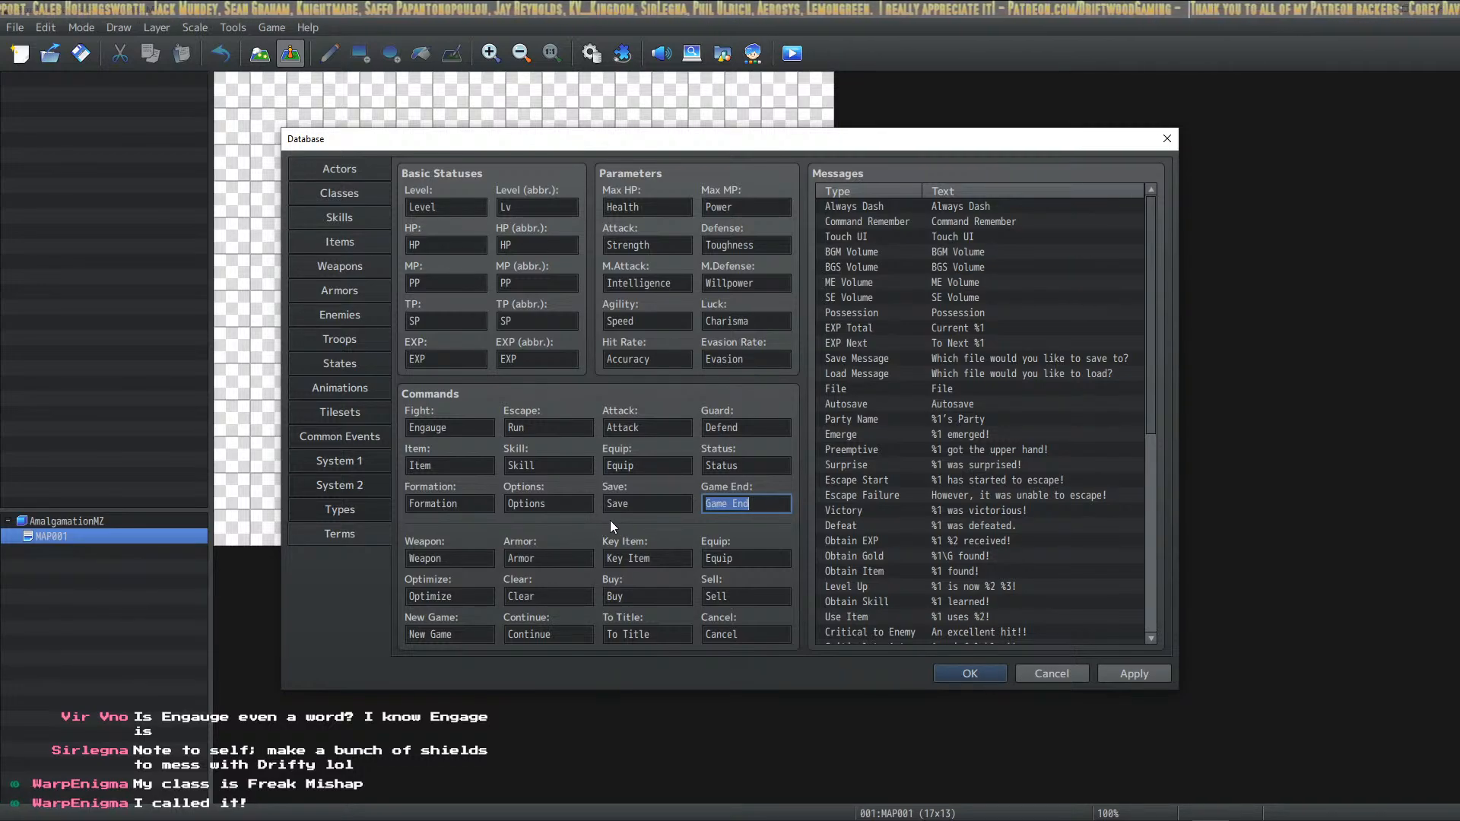
pyautogui.write('End Game')
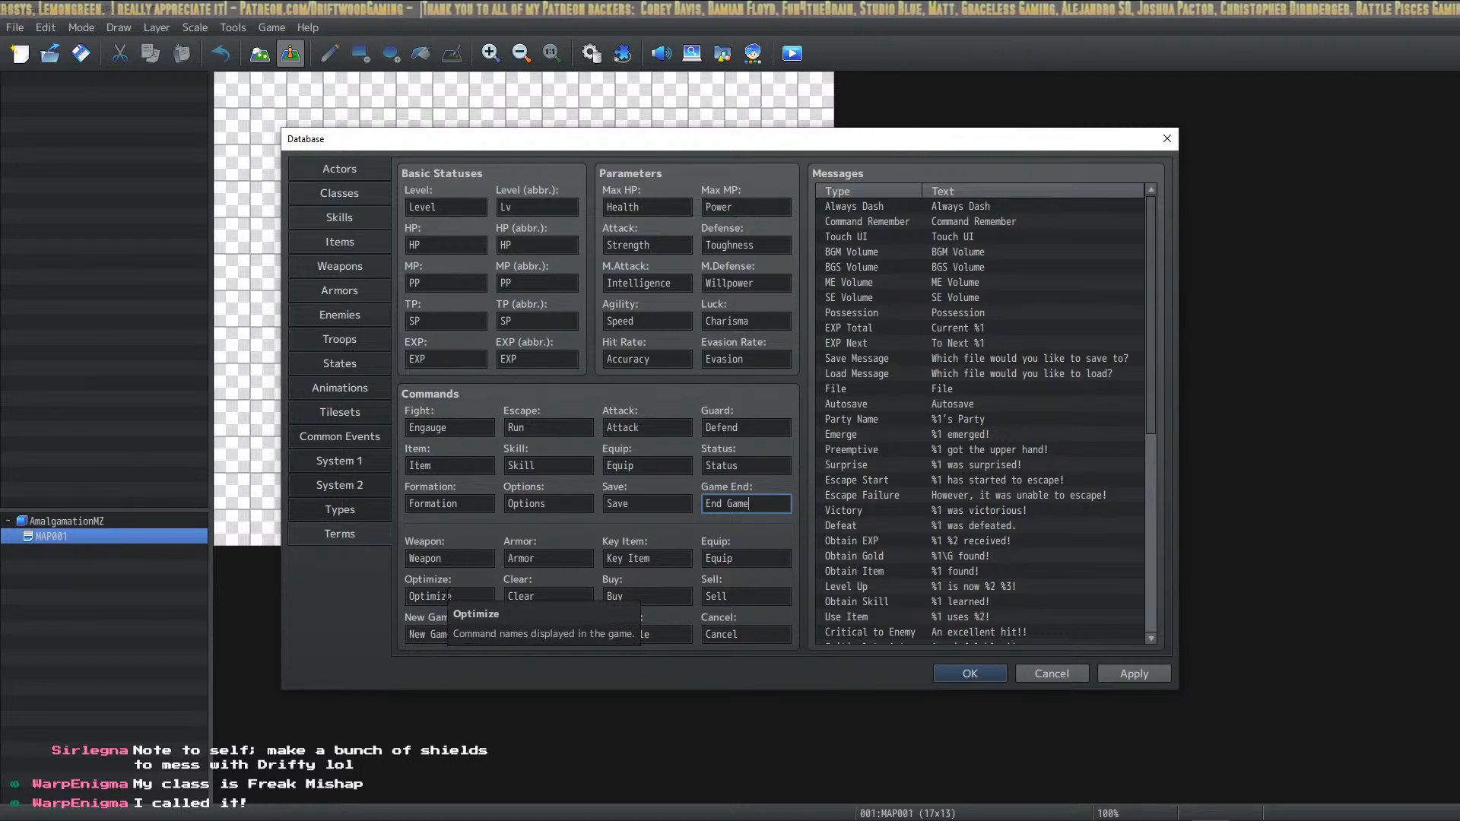
pyautogui.doubleClick(442, 428)
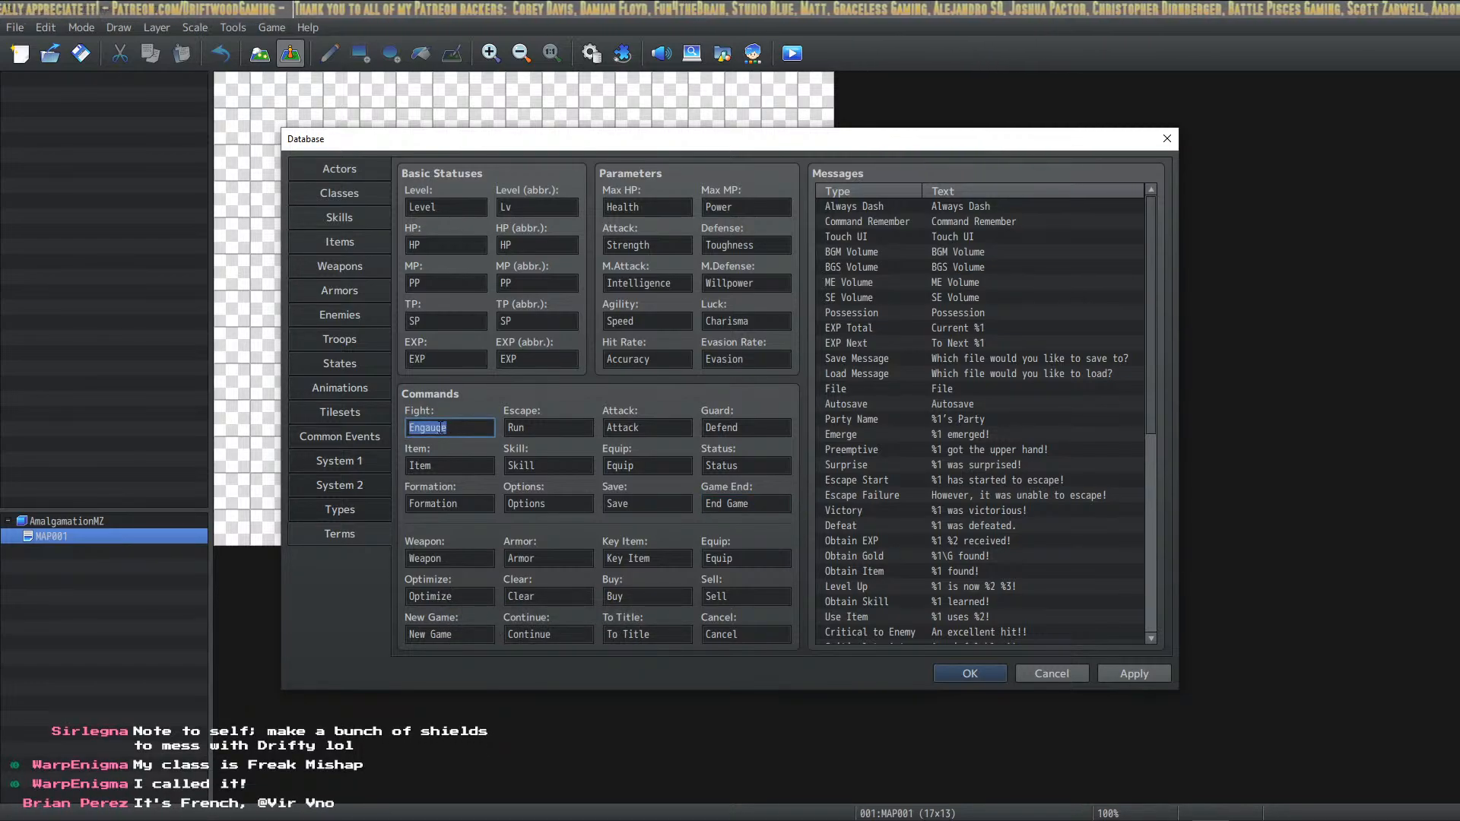
pyautogui.click(440, 428)
pyautogui.press('BackSpace')
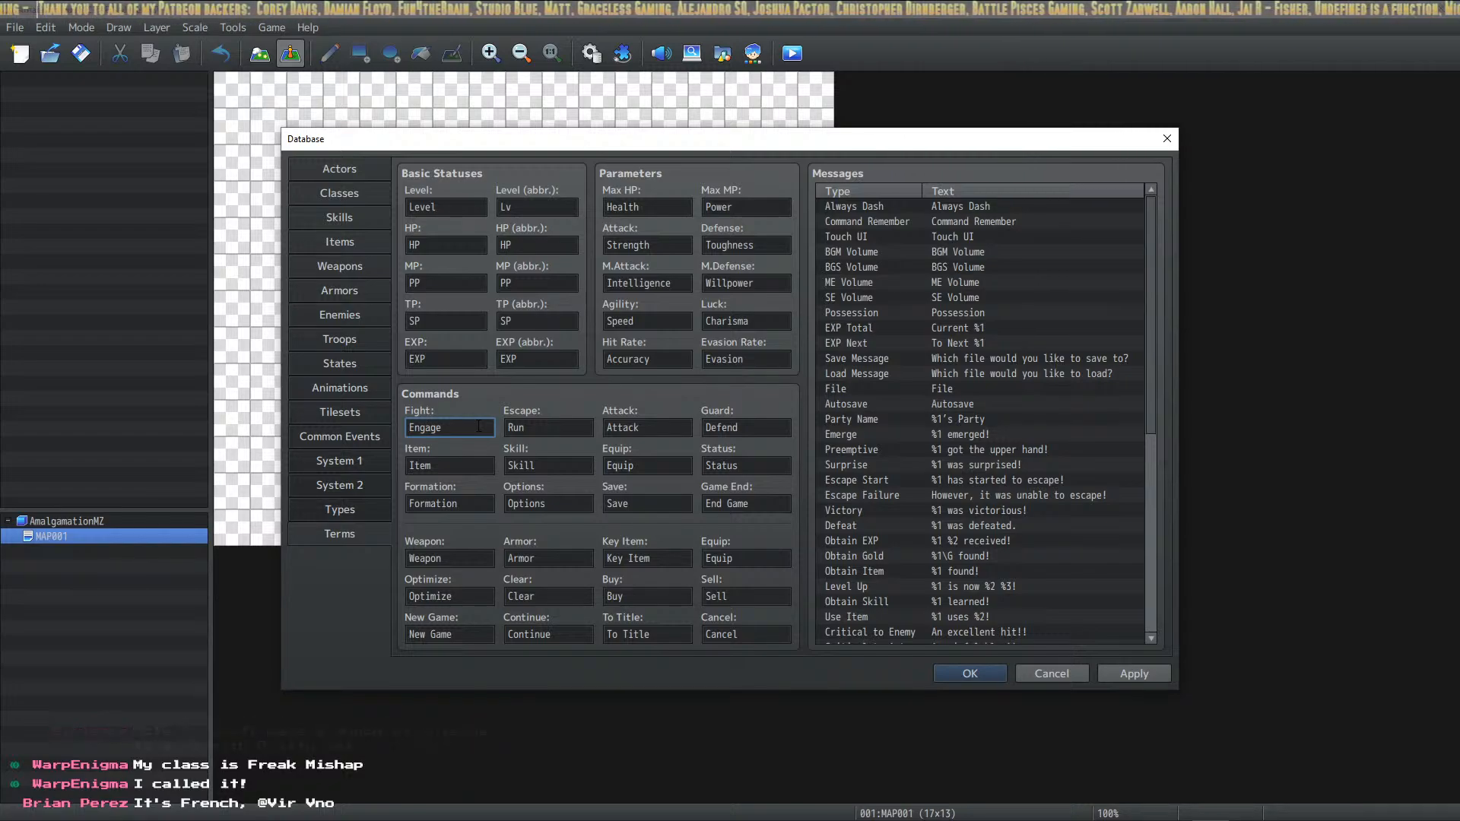
pyautogui.press('Tab')
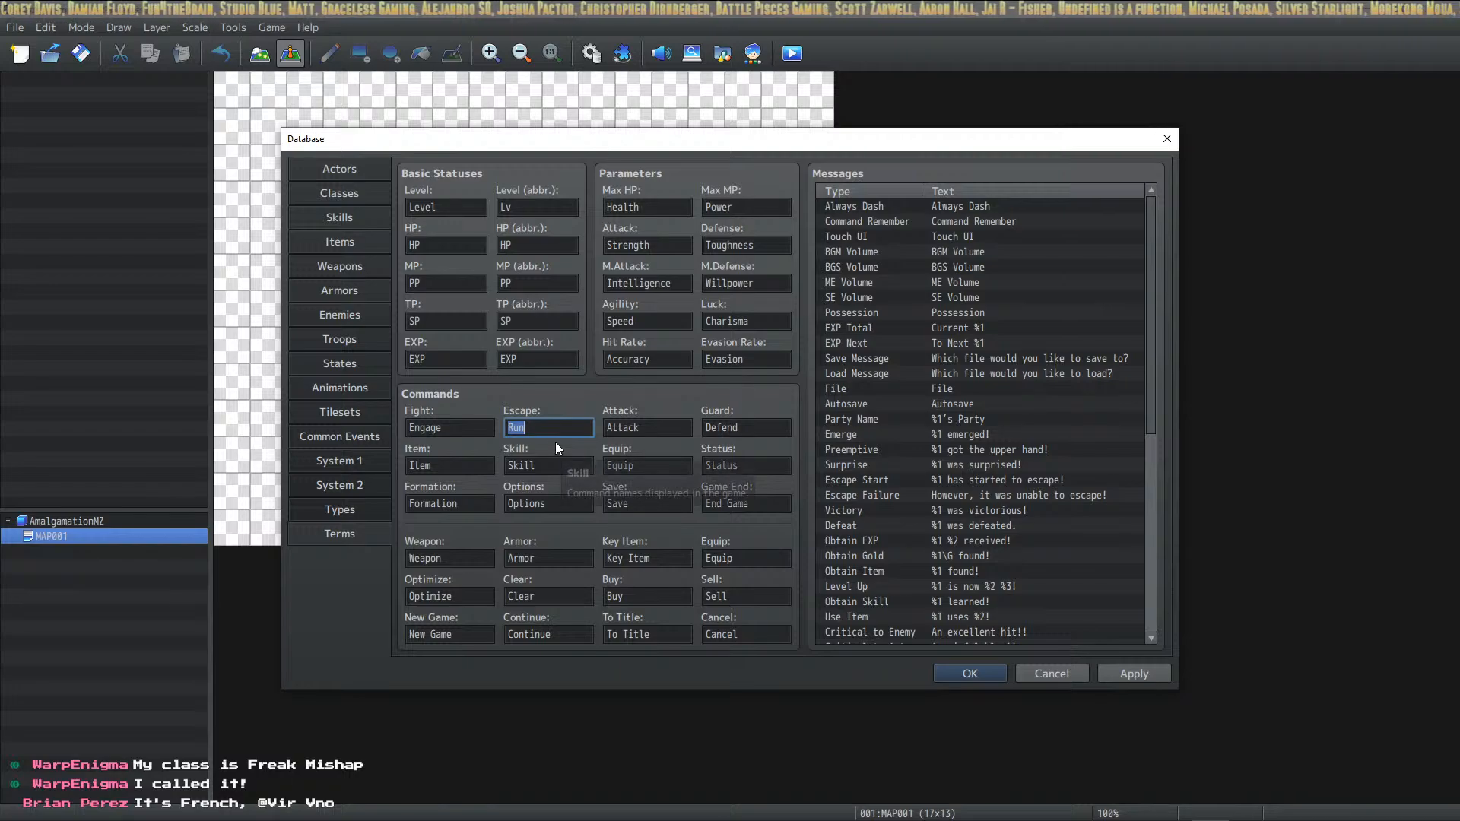
# Rename the Optimize command term as Best and the Clear command term as Empty
pyautogui.doubleClick(442, 559)
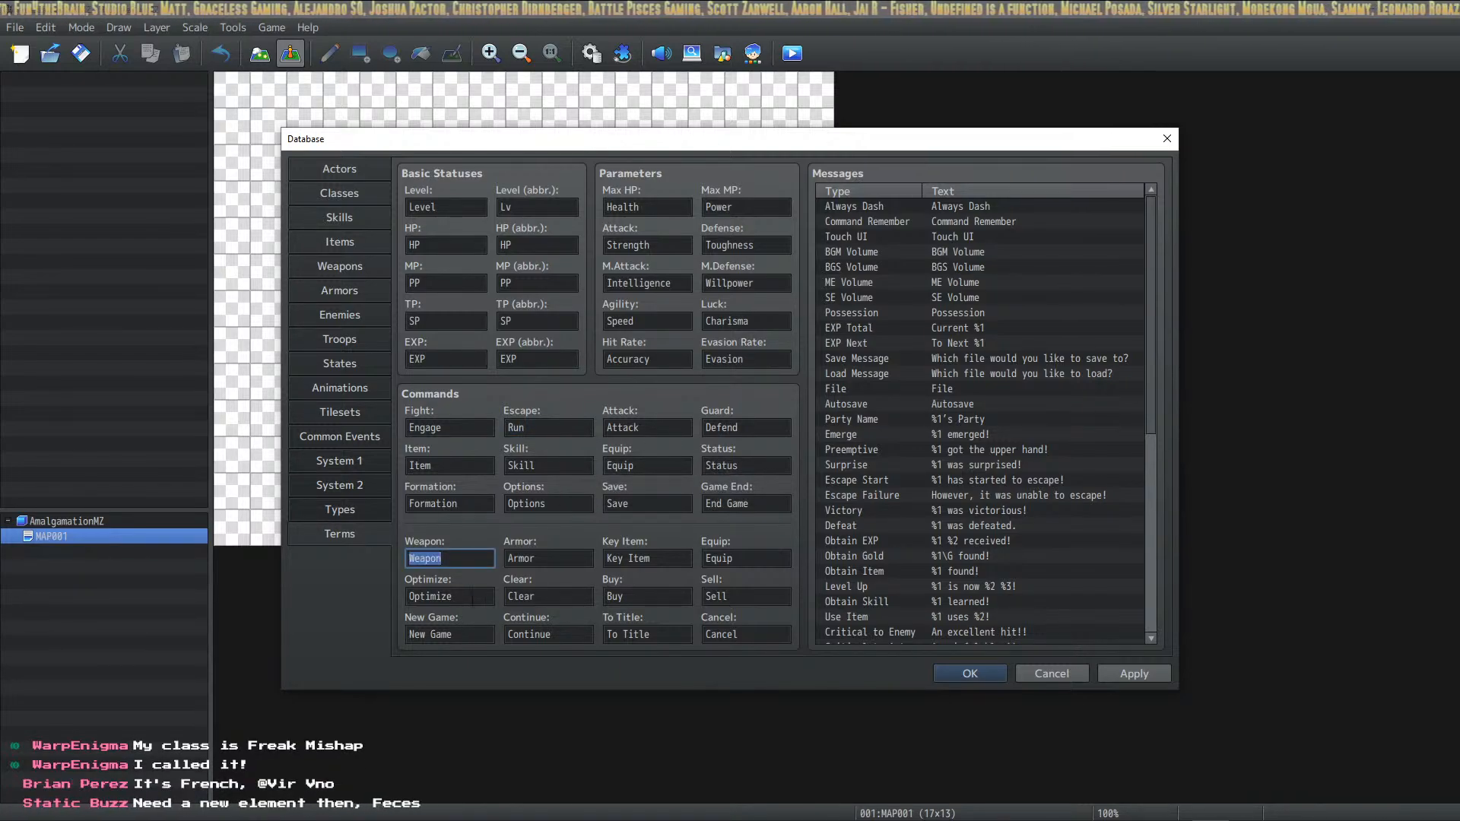
pyautogui.doubleClick(445, 597)
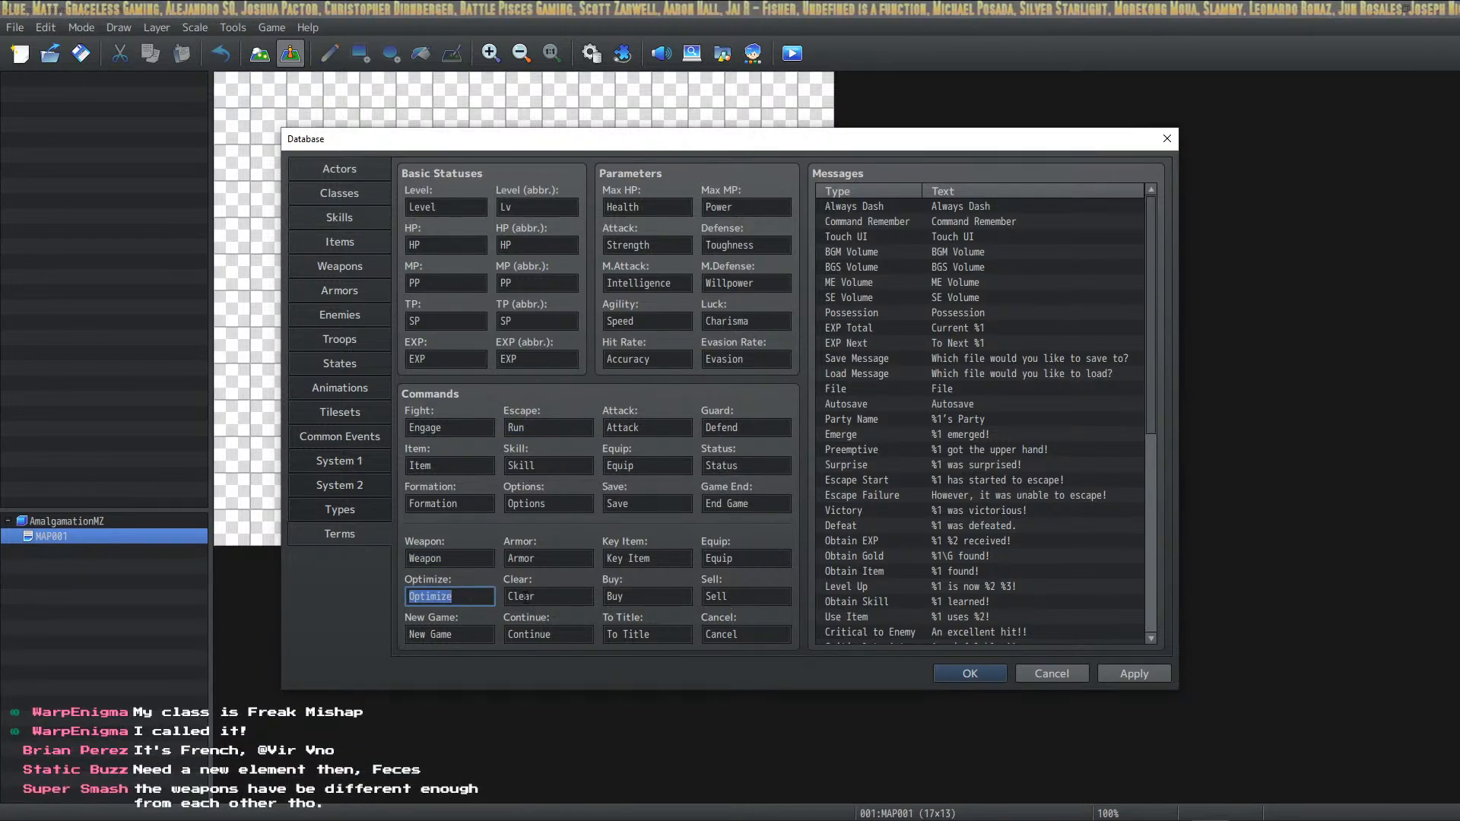
pyautogui.write('Best')
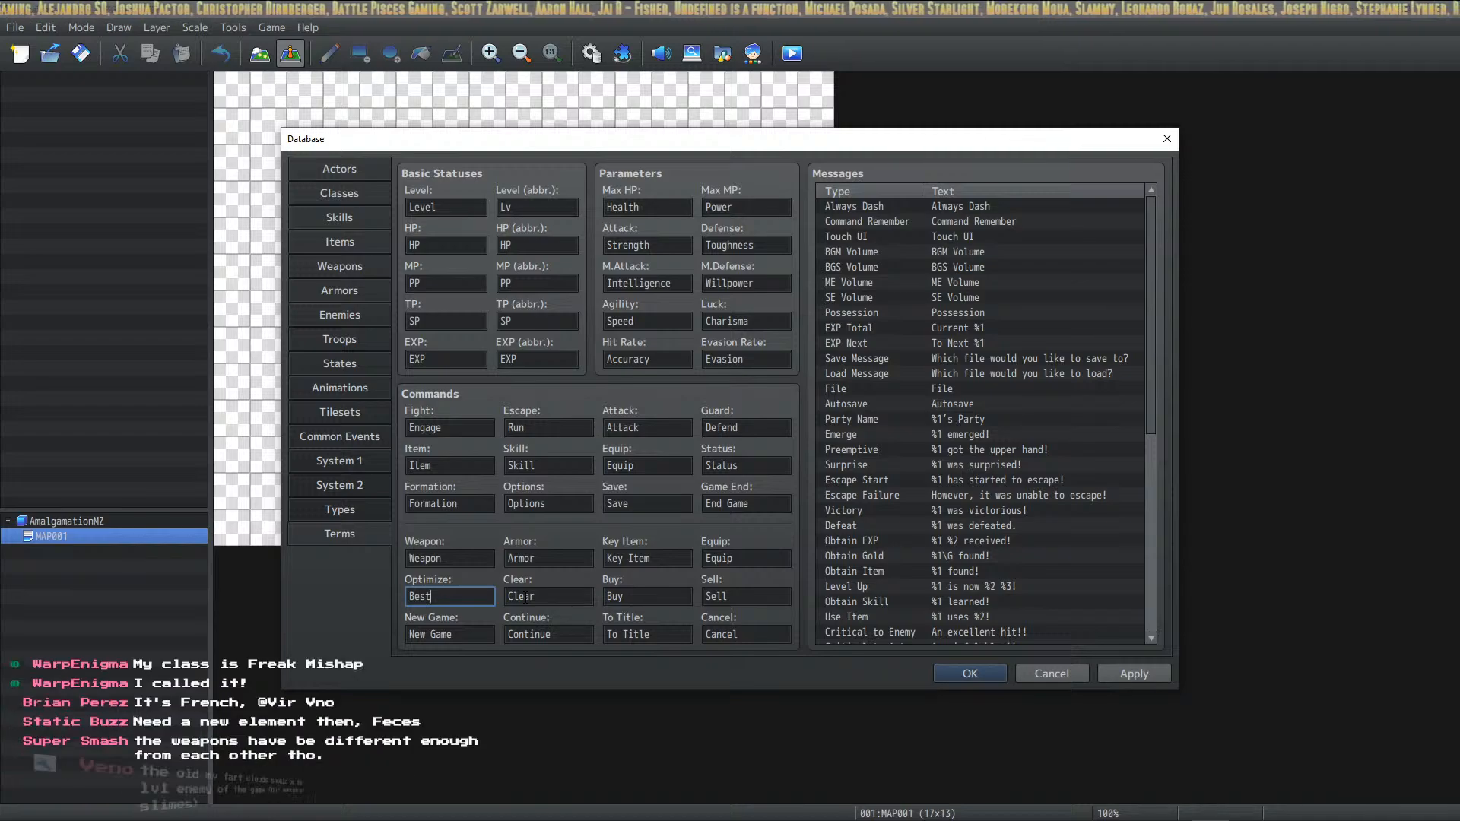
pyautogui.doubleClick(537, 594)
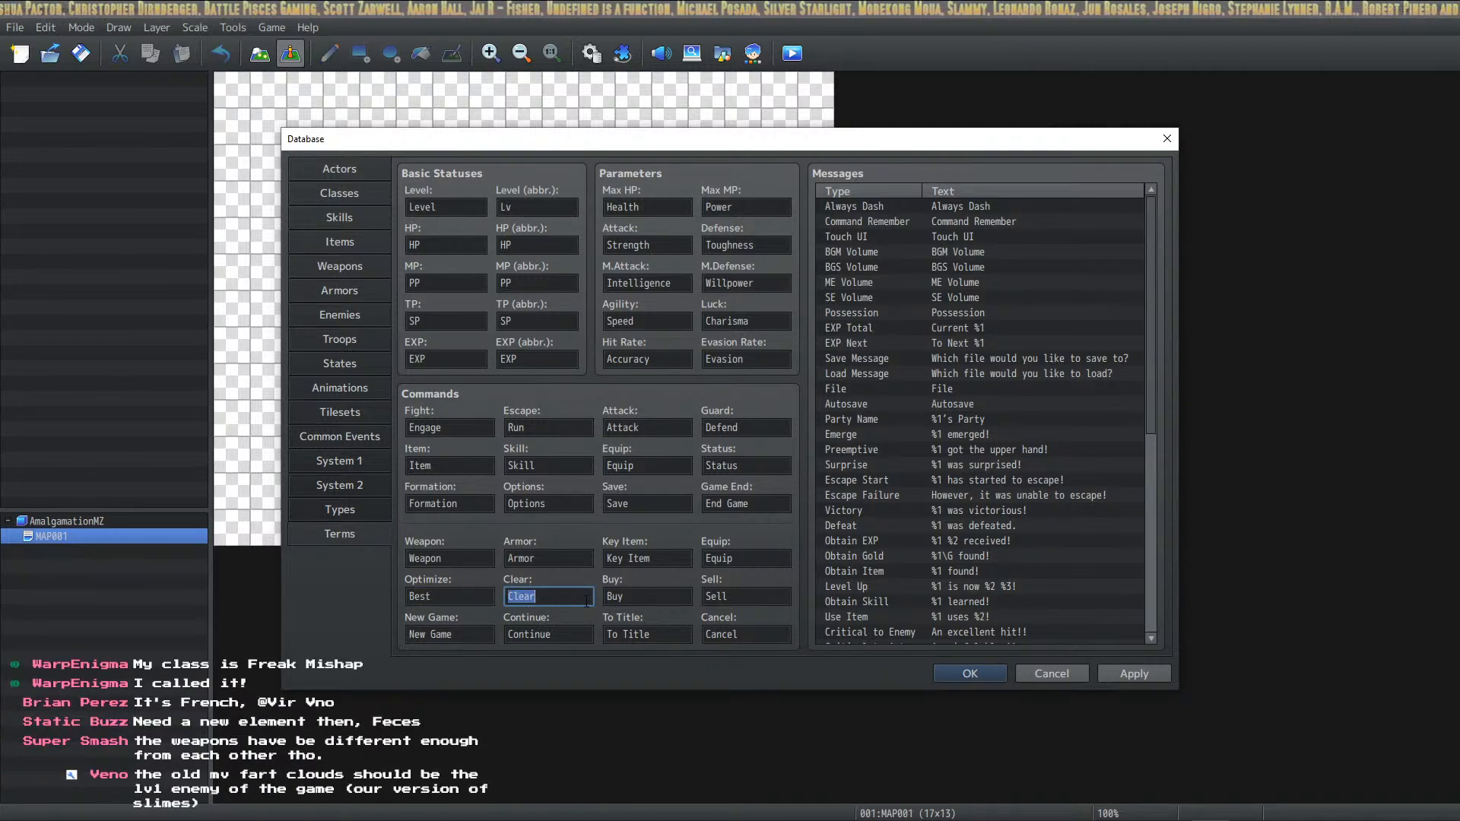
pyautogui.write('Empty')
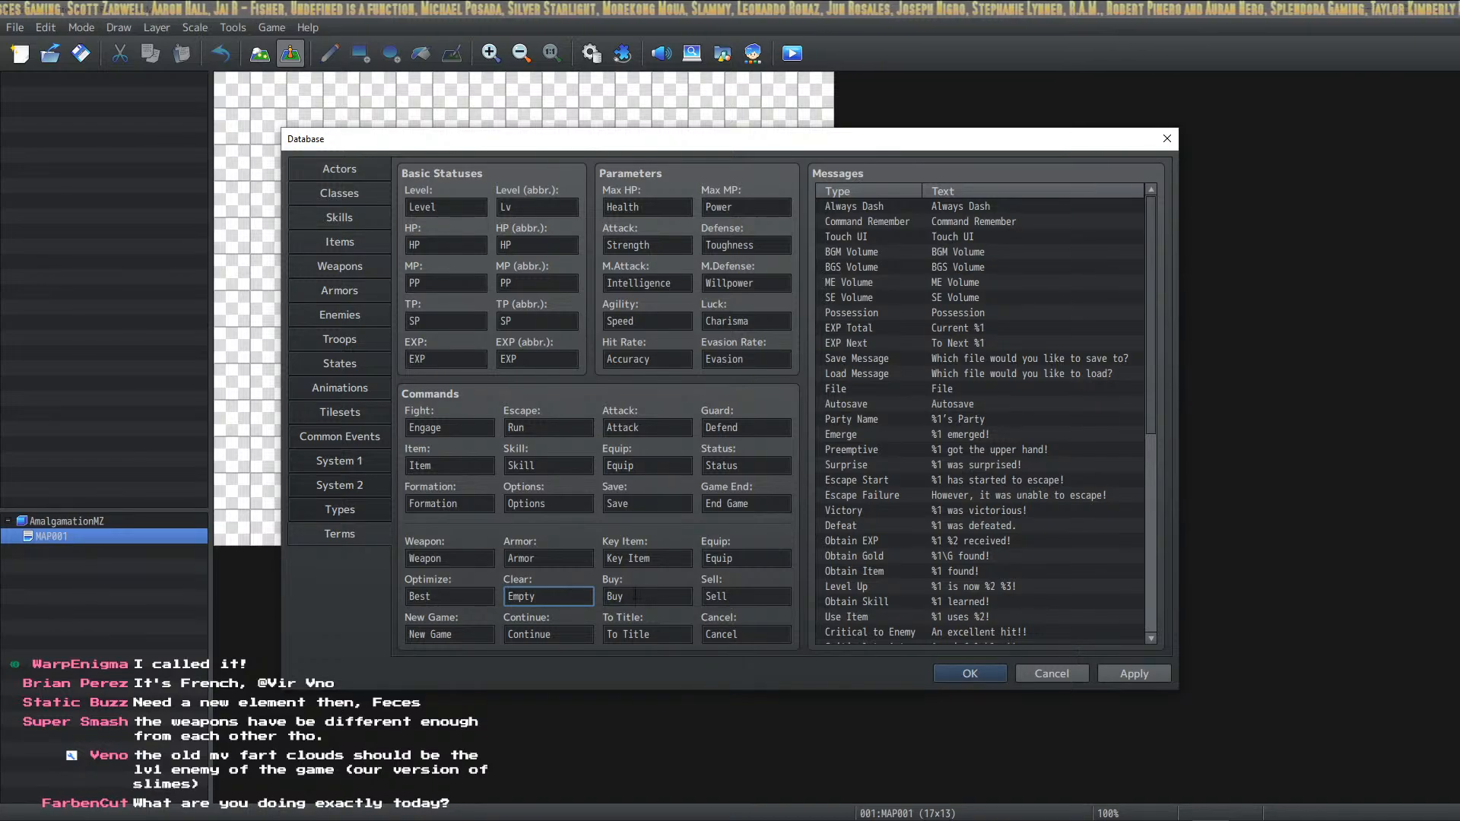
# Rename the Buy command term as Purchase and the New Game command term as New Journey
pyautogui.doubleClick(666, 589)
pyautogui.write('Purchase')
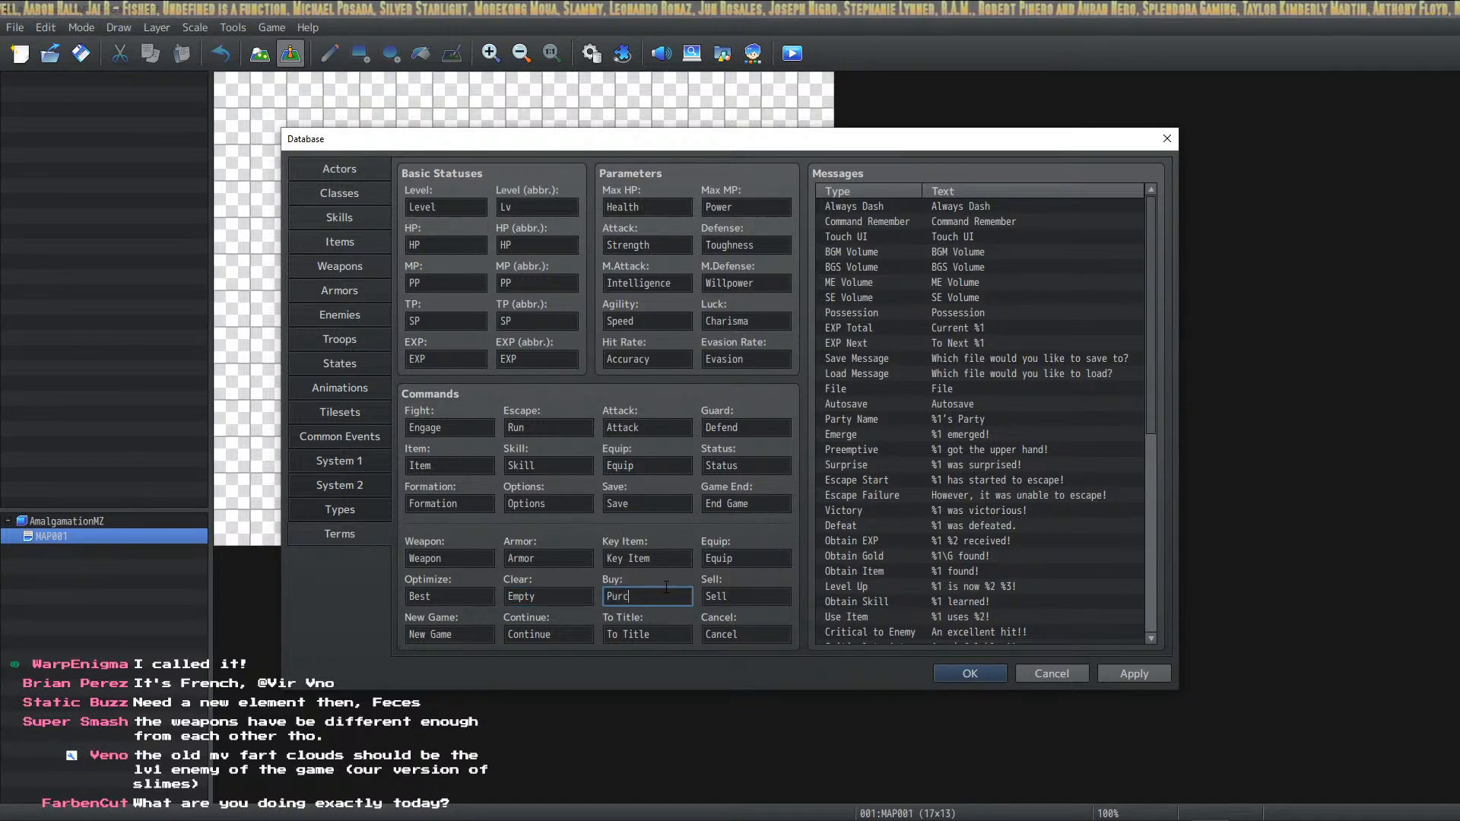
pyautogui.doubleClick(759, 595)
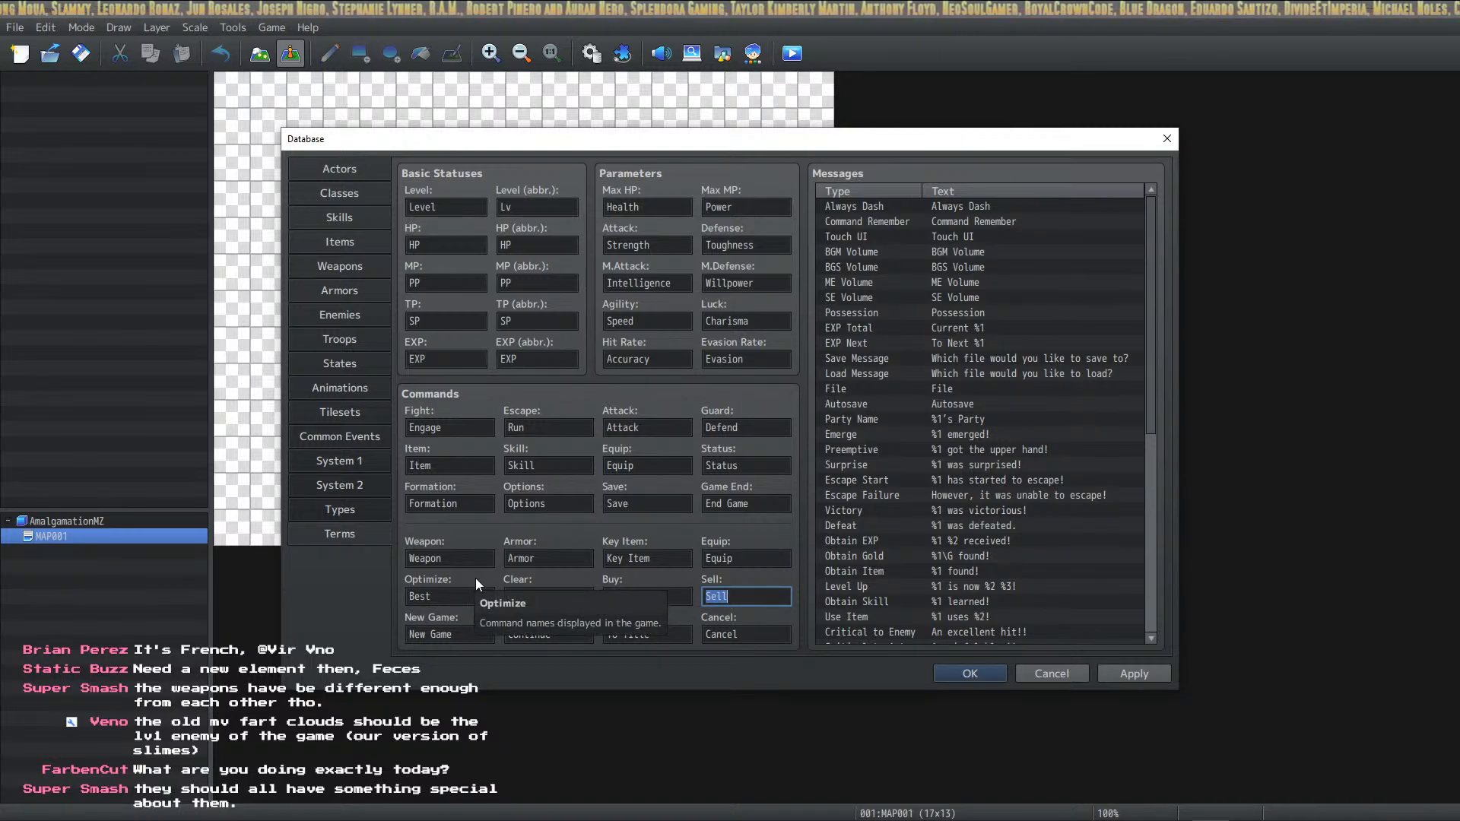
pyautogui.click(473, 632)
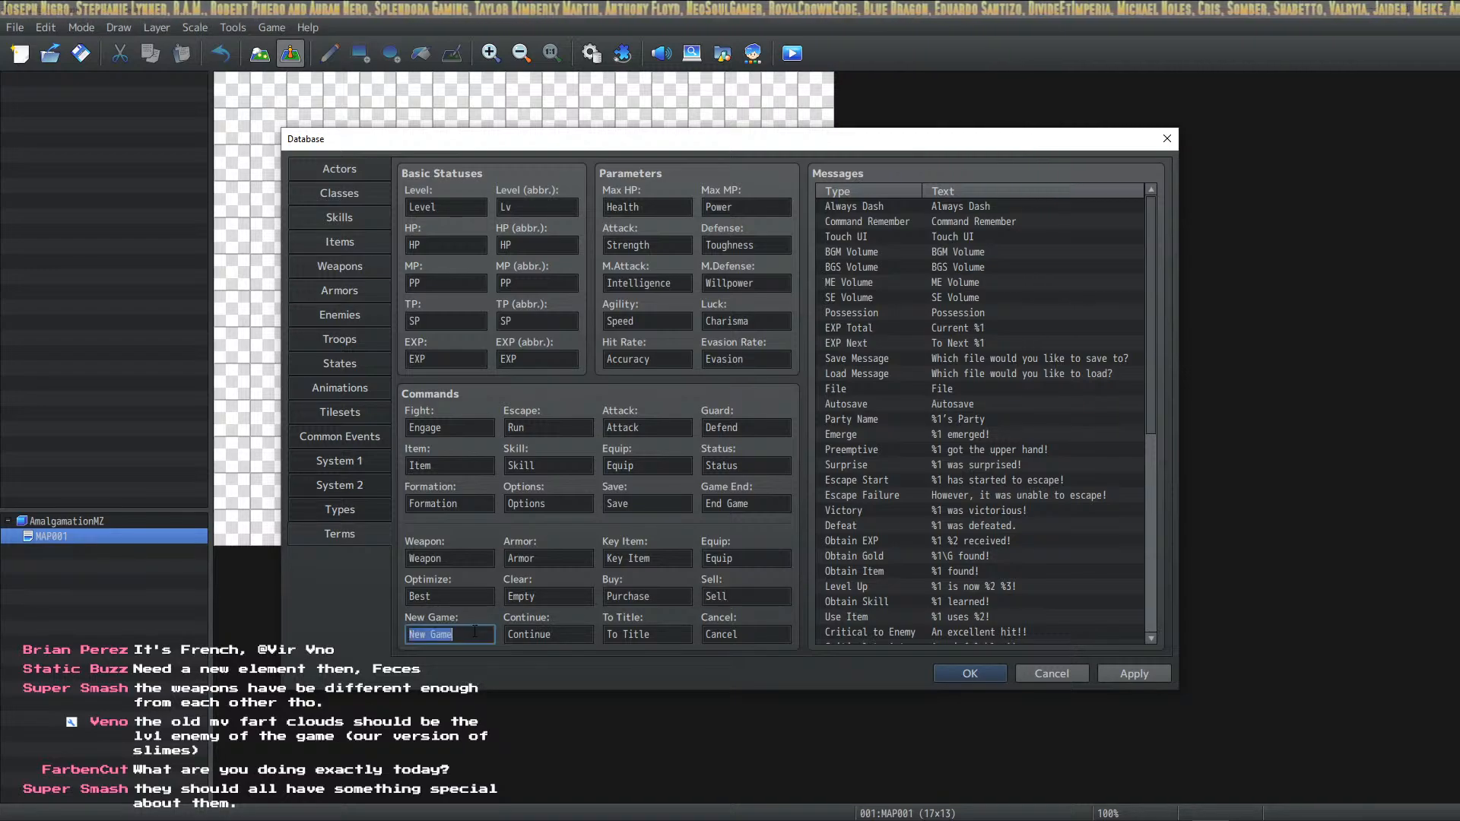
pyautogui.doubleClick(437, 633)
pyautogui.write('Journey')
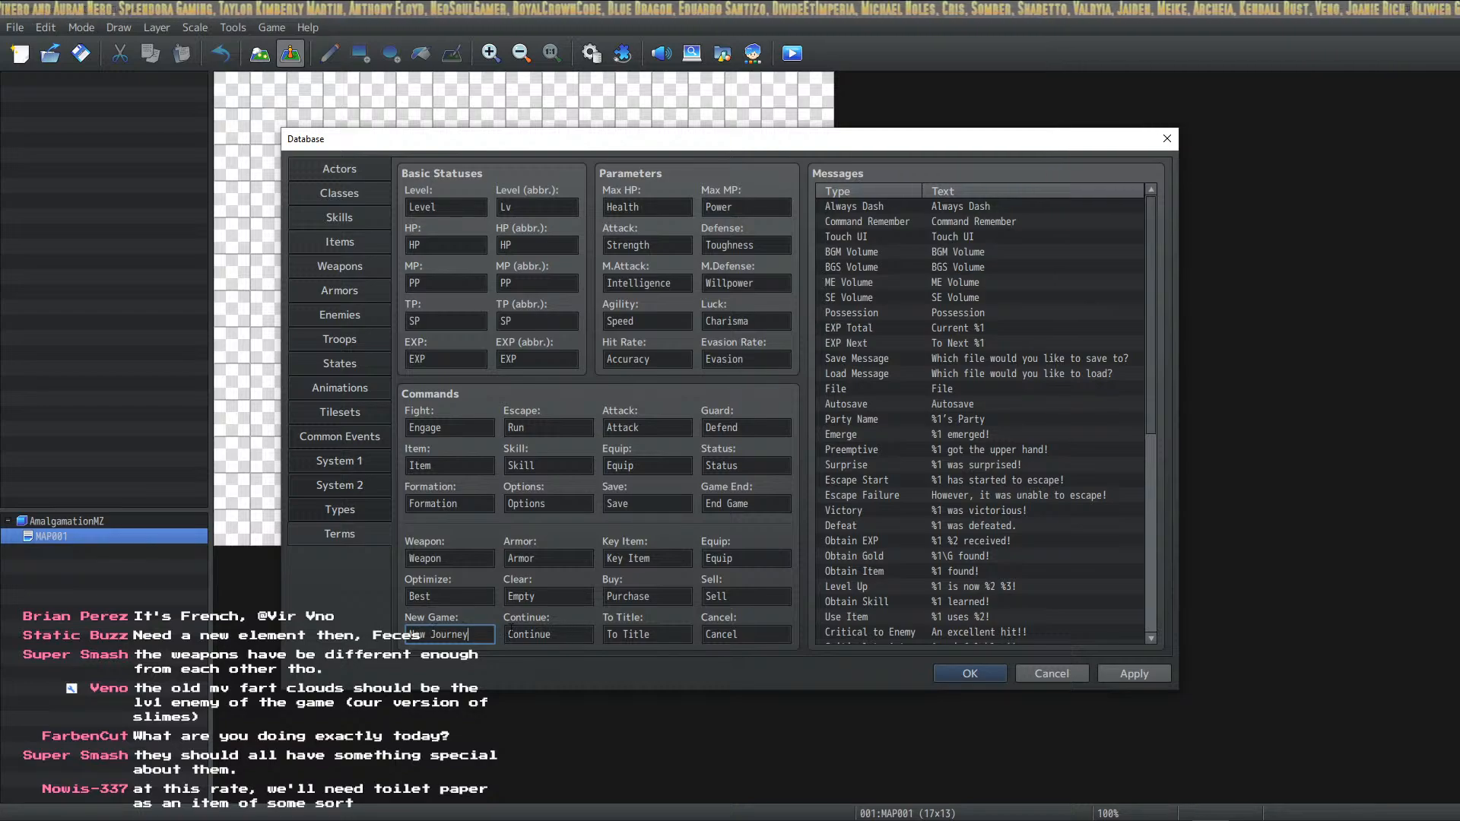
# Rename the To Title command term as Exit and apply the database changes
pyautogui.doubleClick(570, 633)
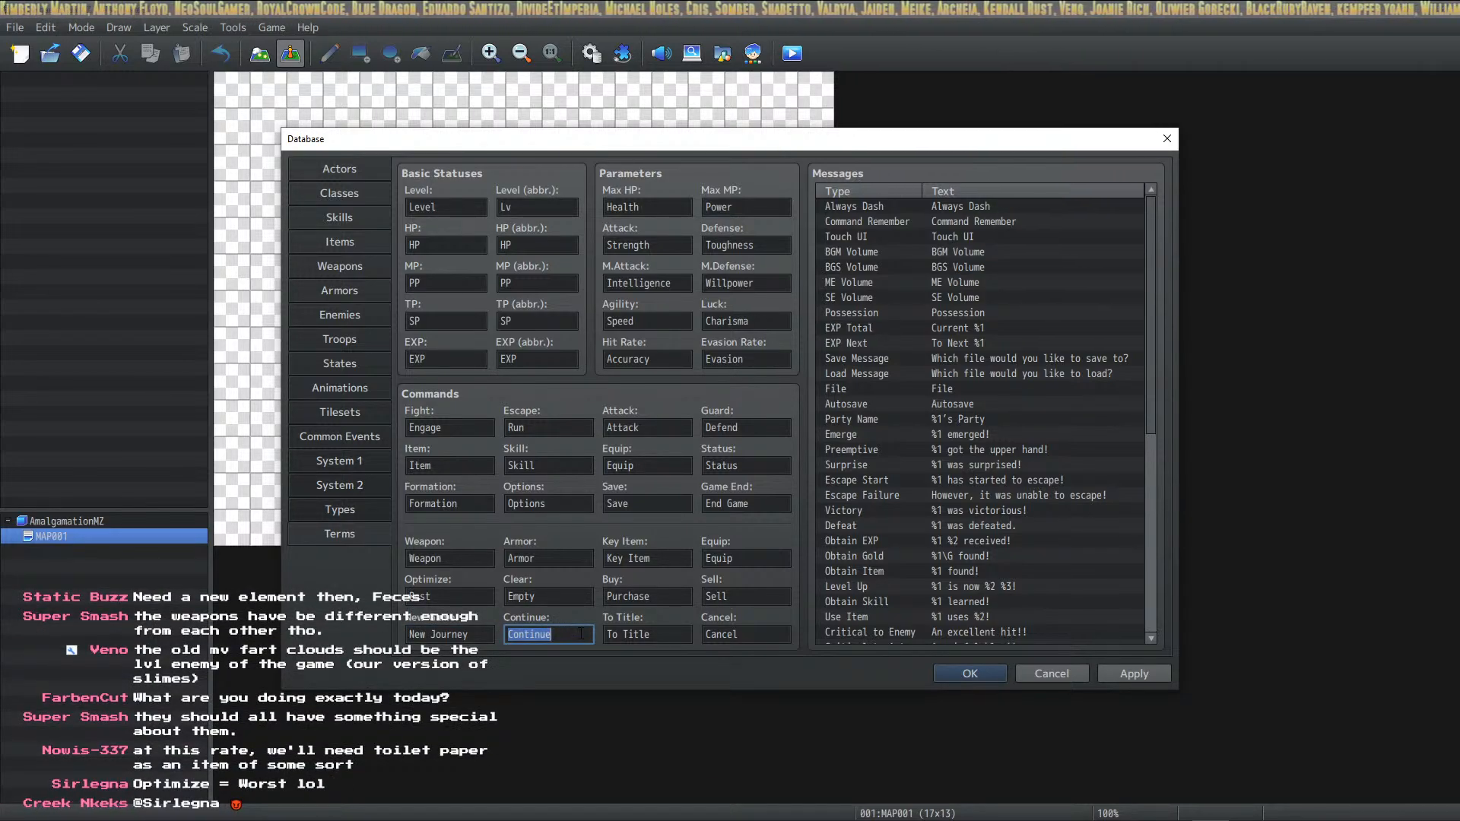
pyautogui.tripleClick(672, 637)
pyautogui.write('Exit')
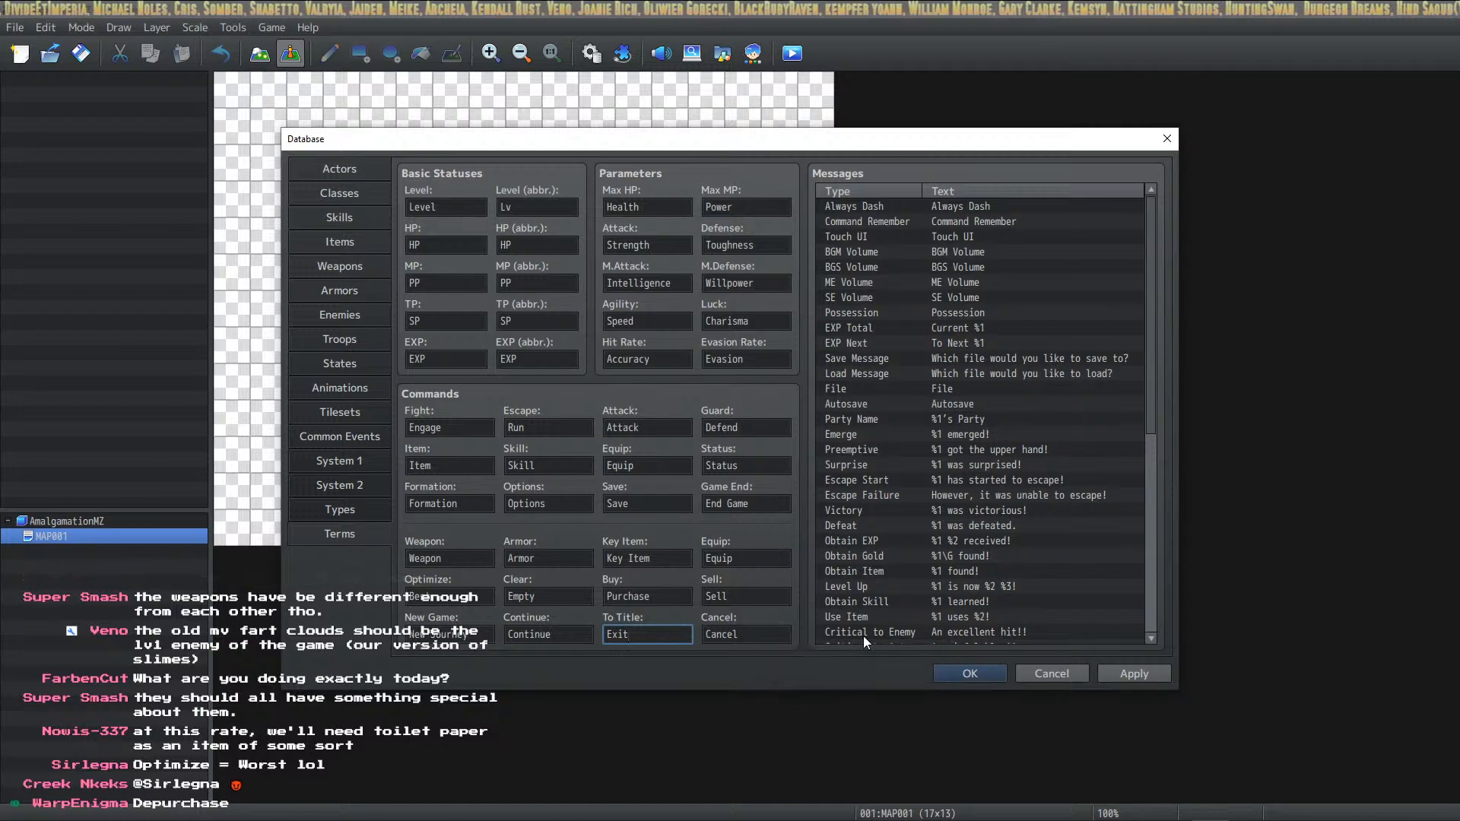
pyautogui.click(1134, 676)
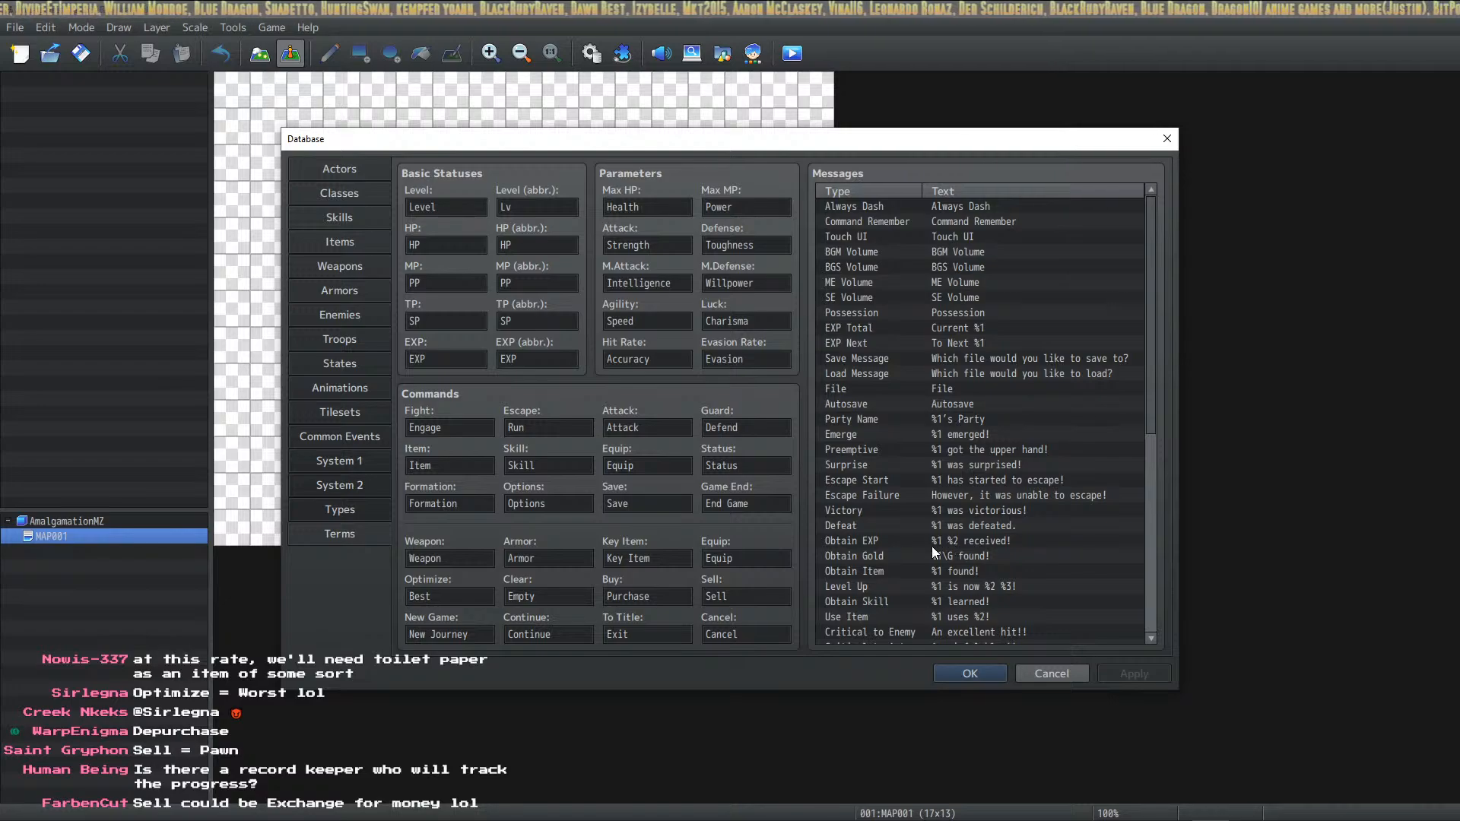
# Look through the message terms and the Types, System, Tilesets and Actors database pages, and close the database
pyautogui.scroll(-1, 933, 546)
pyautogui.scroll(-8, 1102, 430)
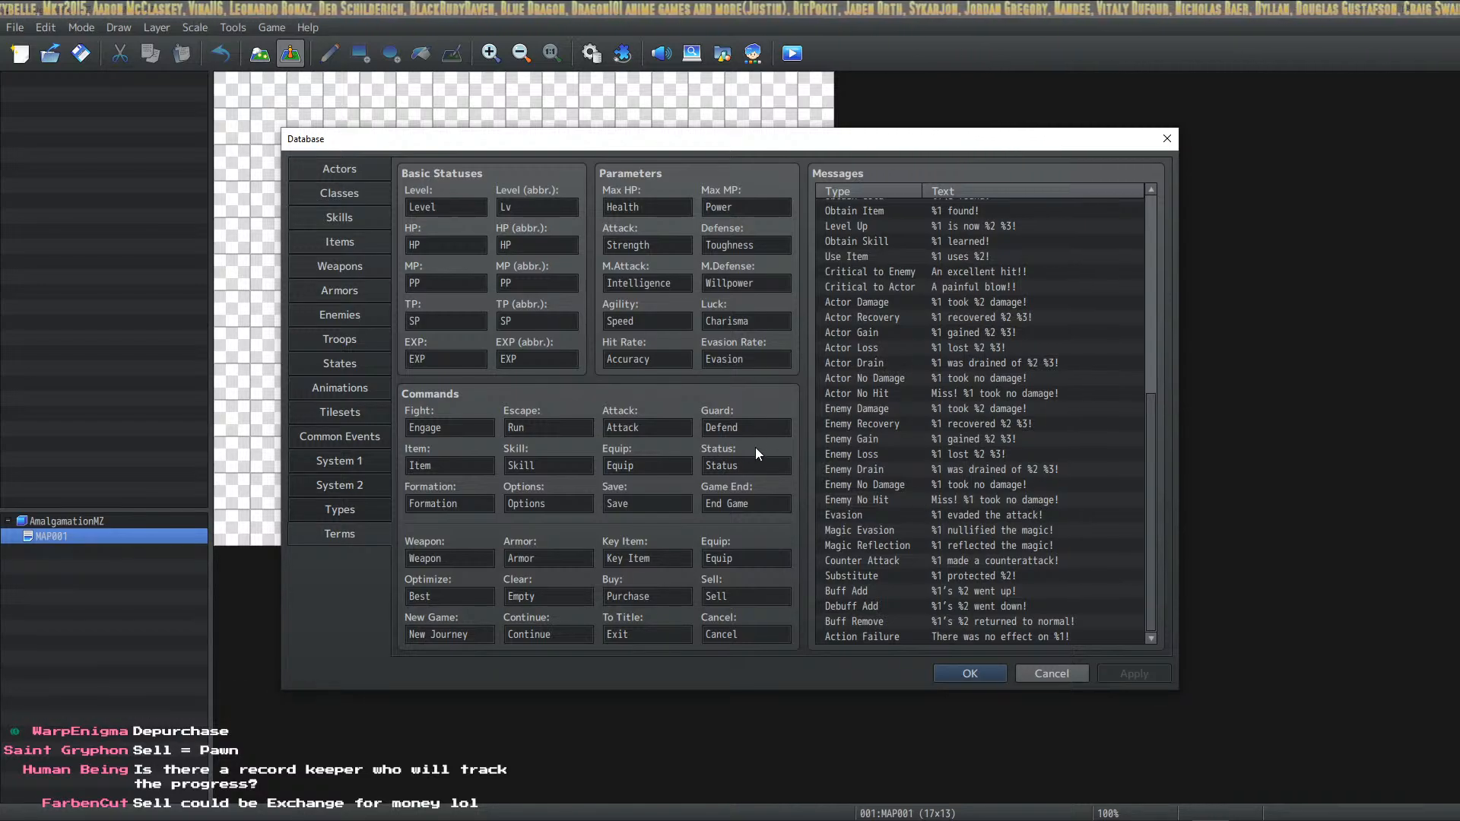
pyautogui.scroll(8, 963, 471)
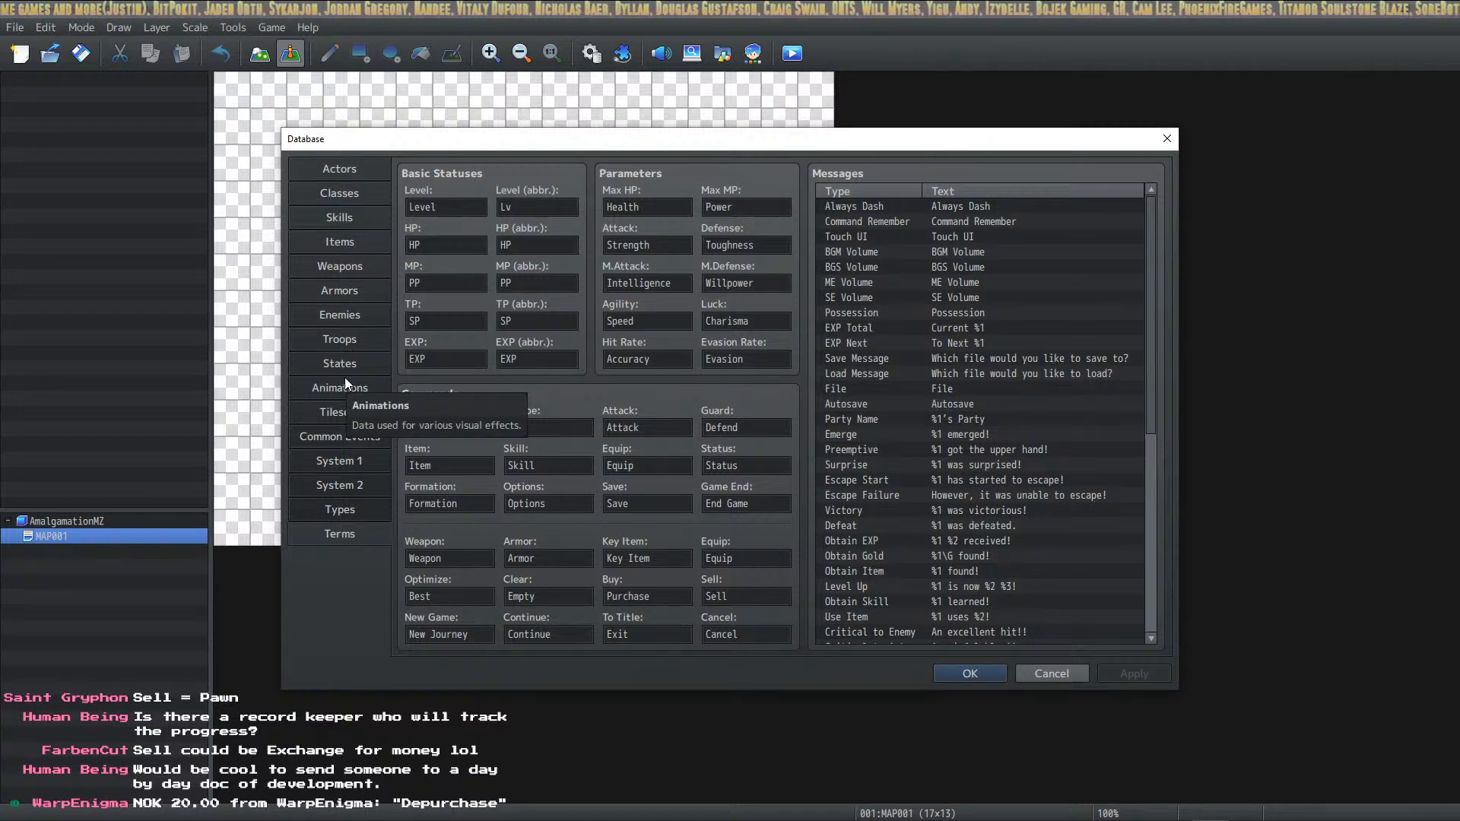
pyautogui.click(345, 510)
pyautogui.click(349, 481)
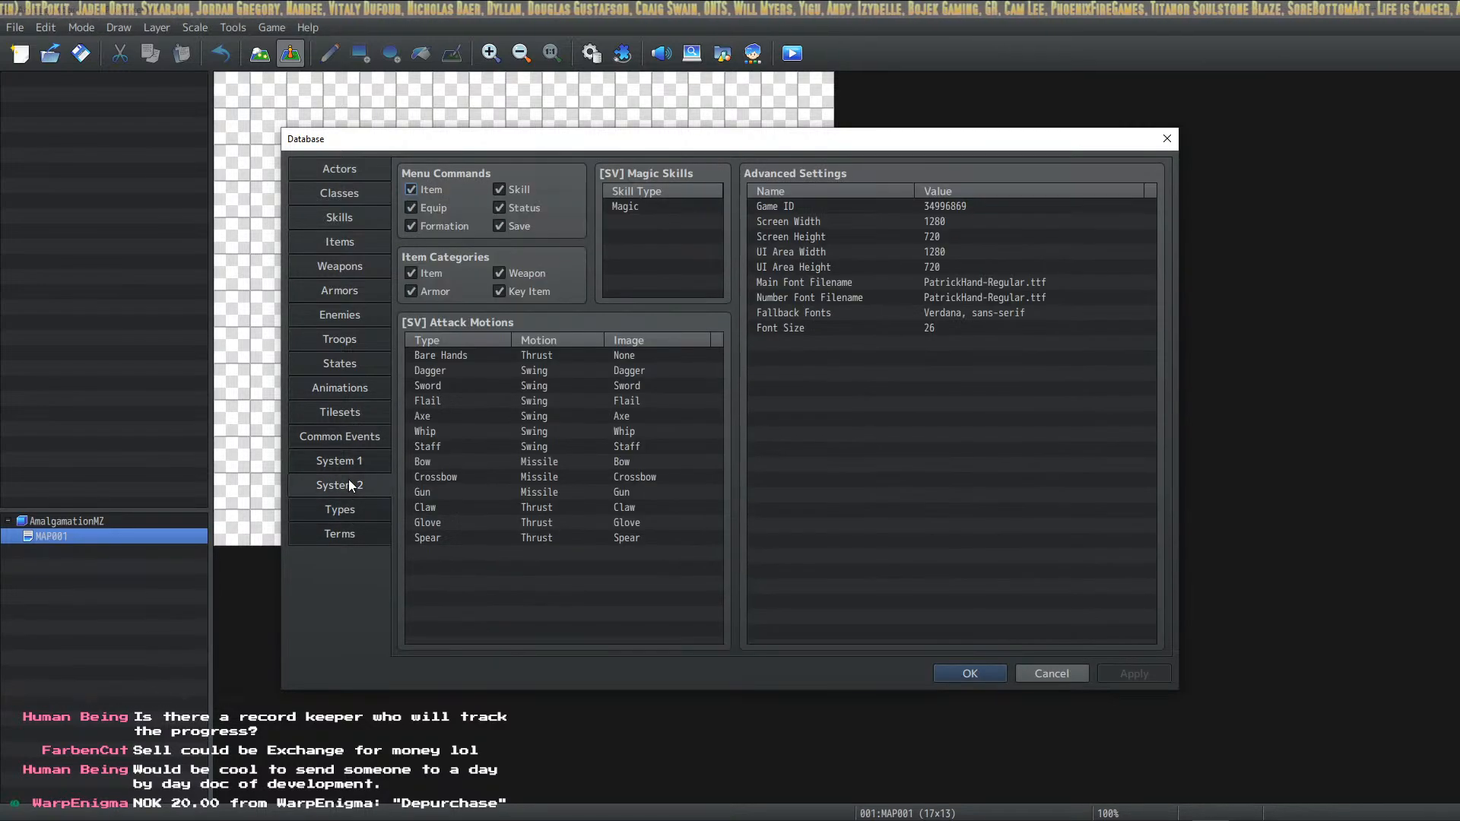
pyautogui.click(349, 456)
pyautogui.click(344, 411)
pyautogui.click(340, 171)
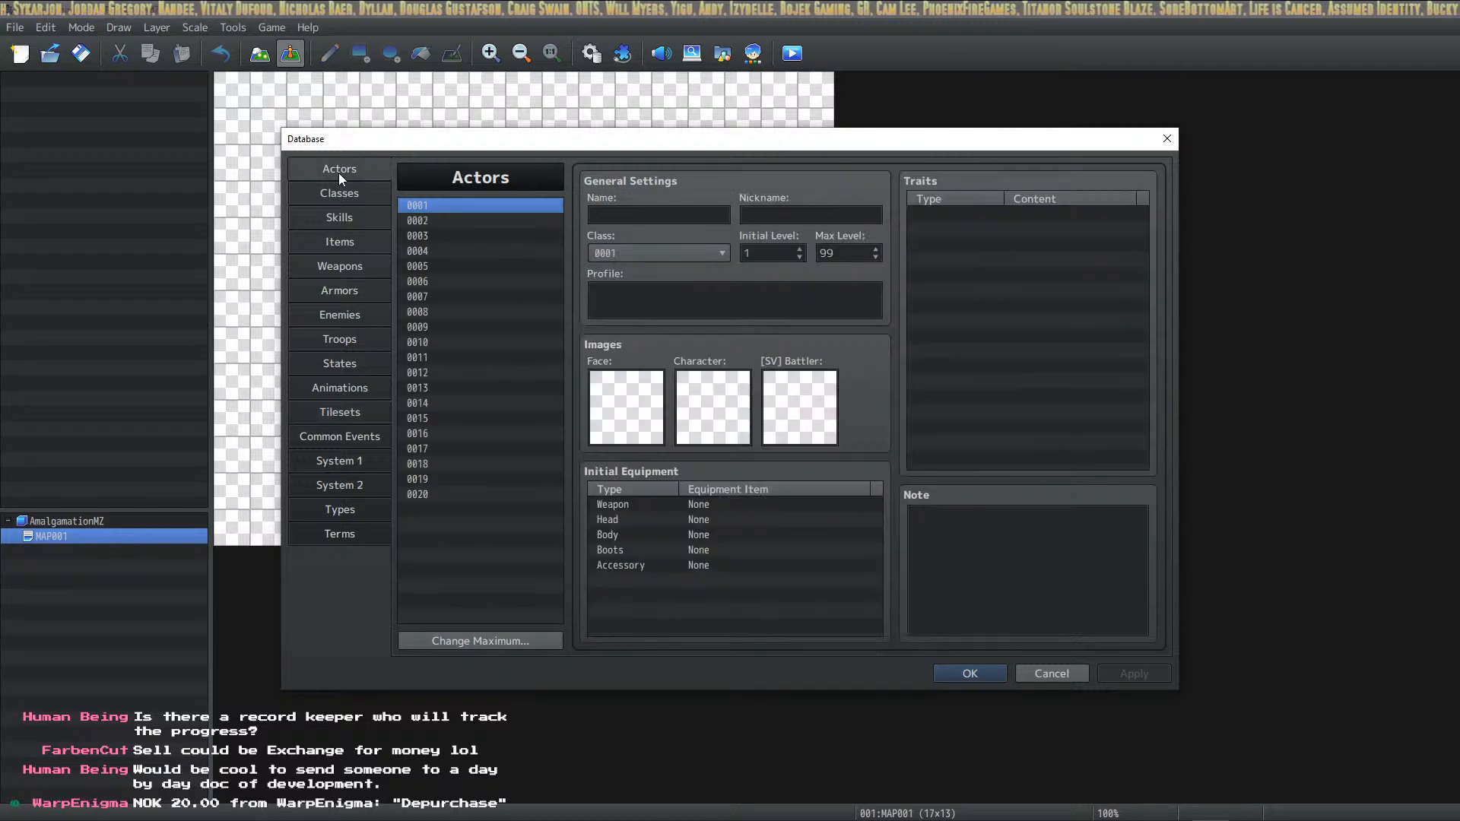
pyautogui.click(965, 672)
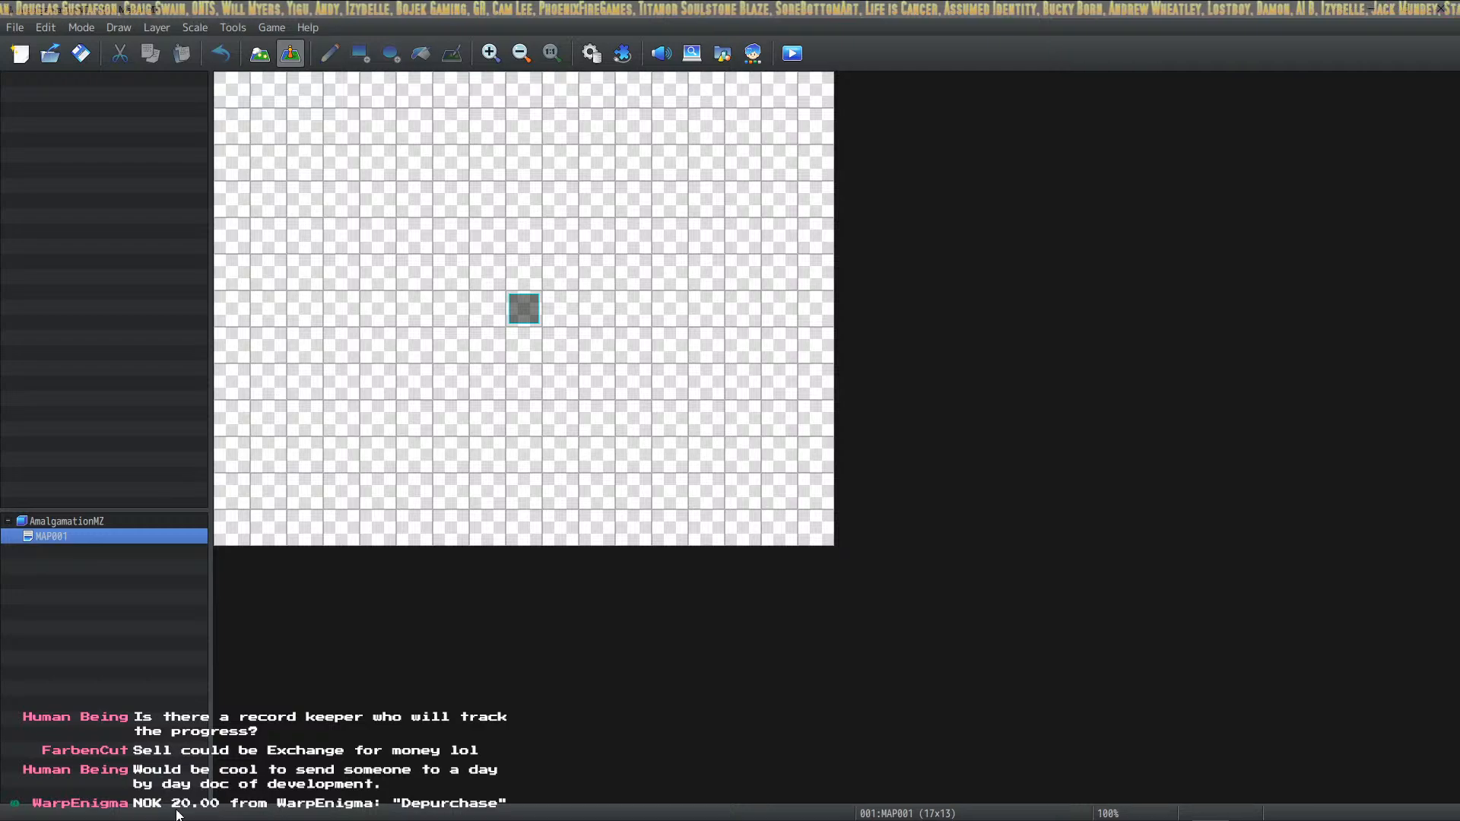
# Reopen the database terms, rename the Sell command term as Depurchase and apply the change
pyautogui.click(590, 53)
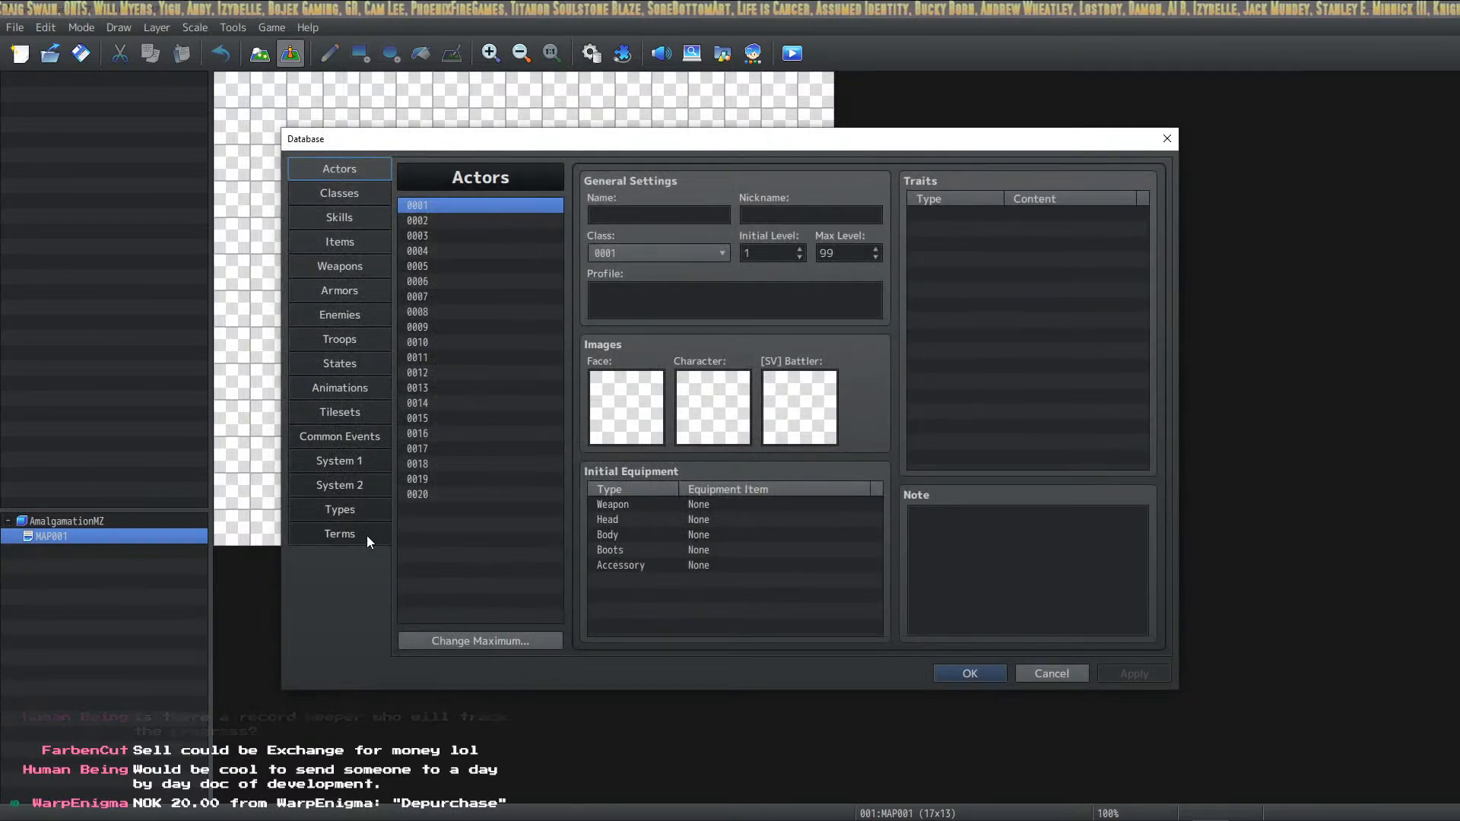
pyautogui.click(362, 532)
pyautogui.doubleClick(732, 598)
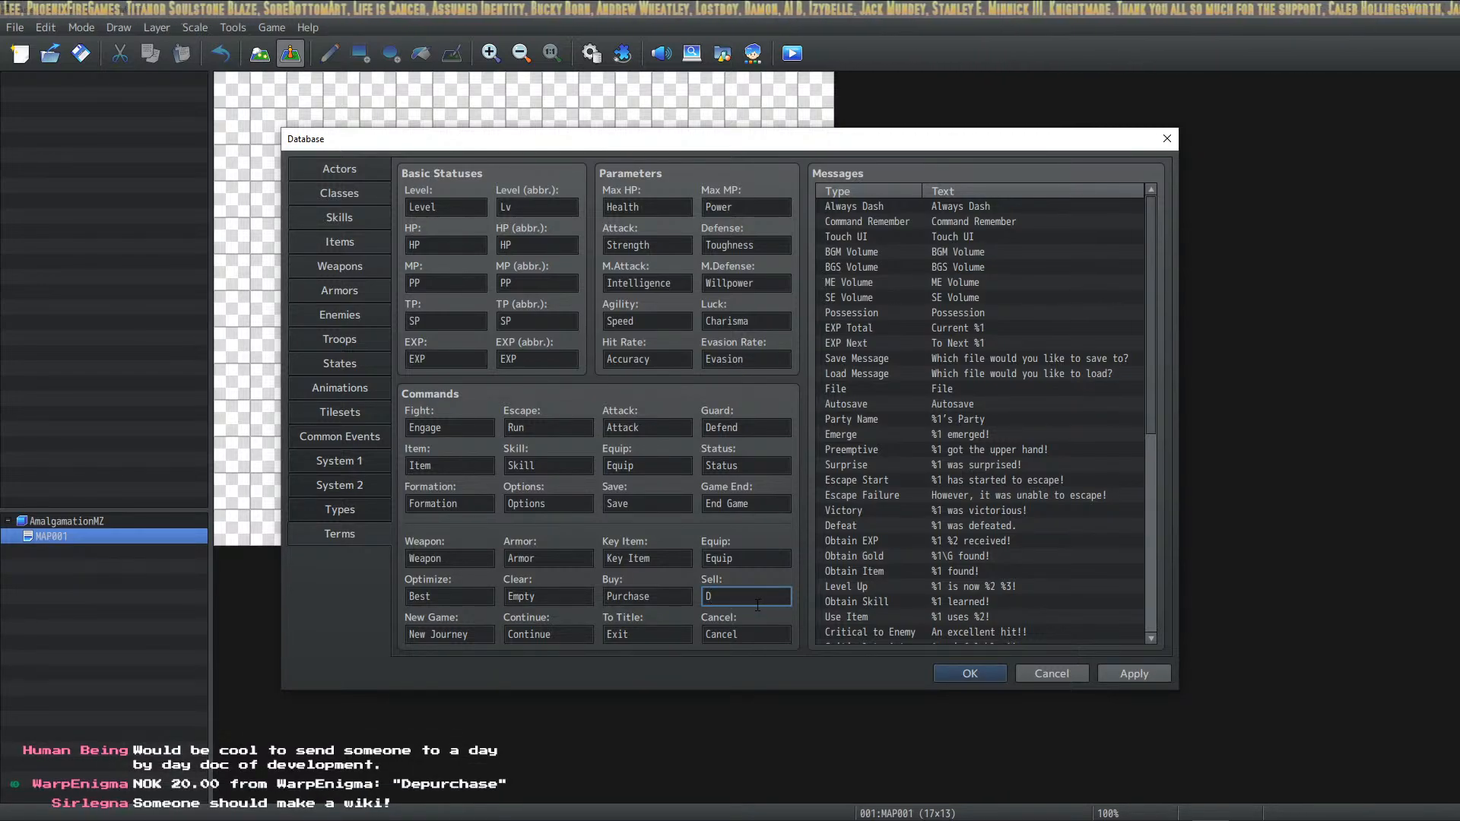
pyautogui.write('De')
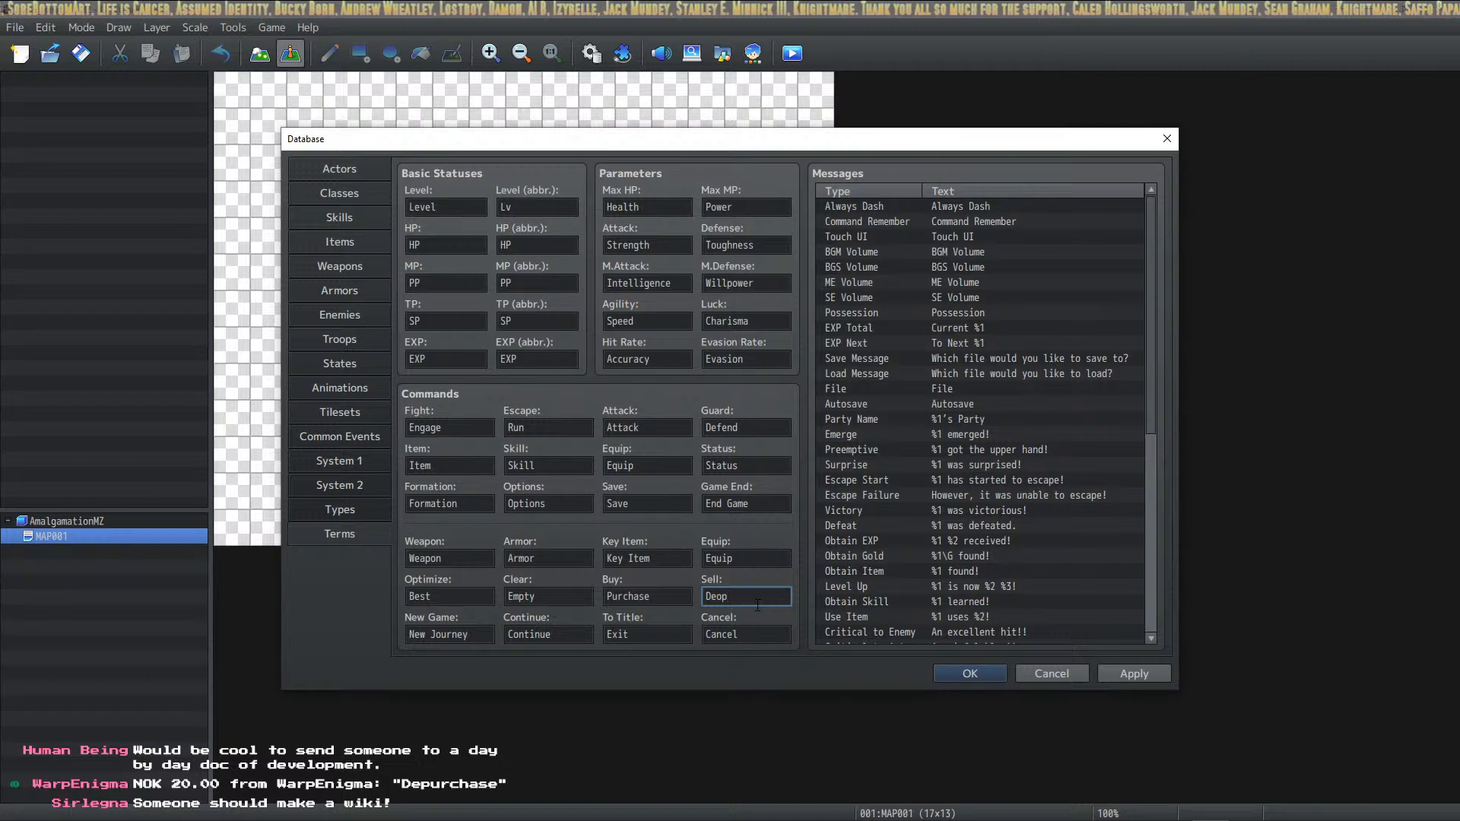
pyautogui.write('purchase')
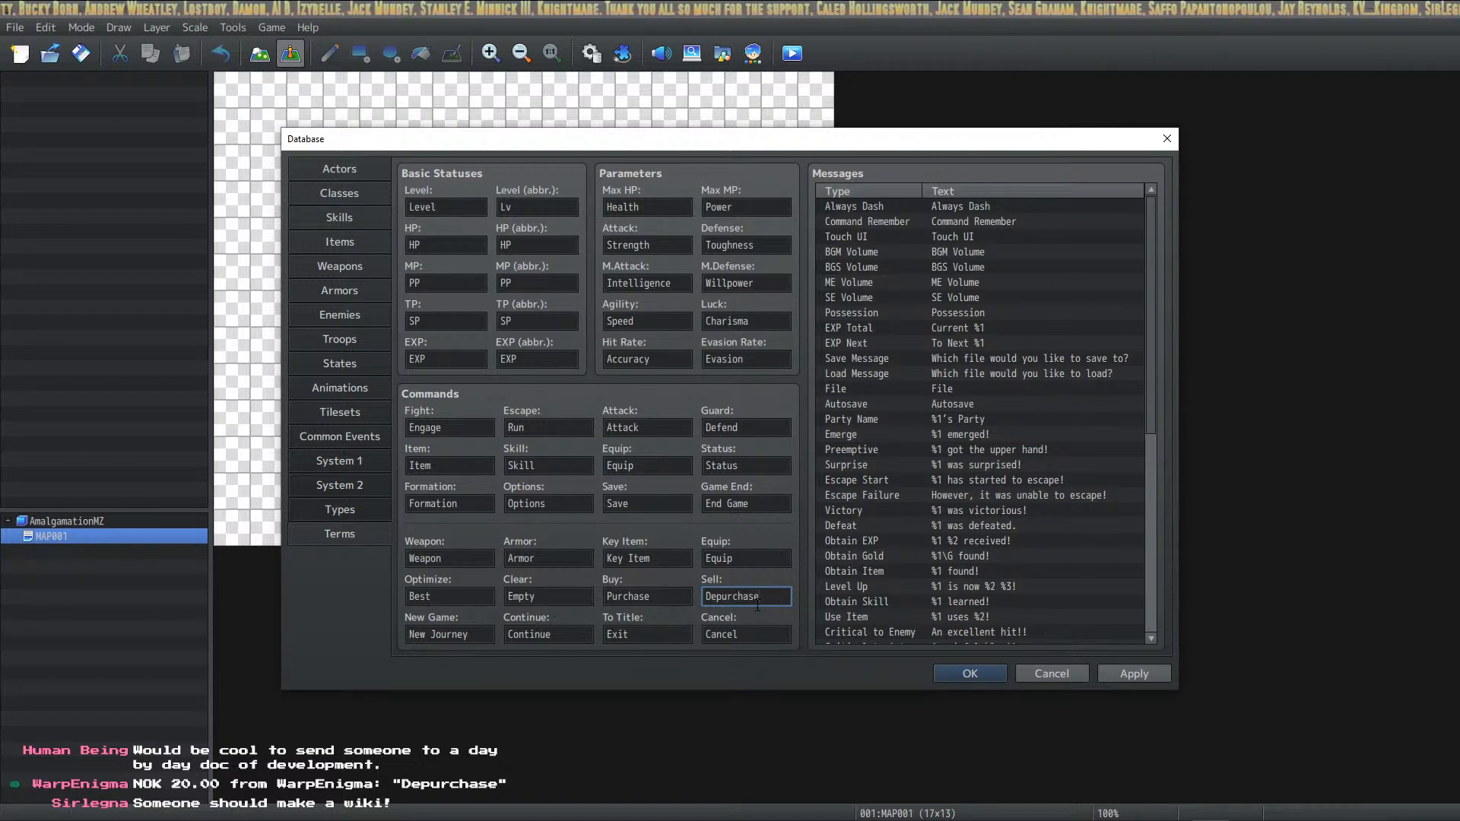
pyautogui.click(1129, 677)
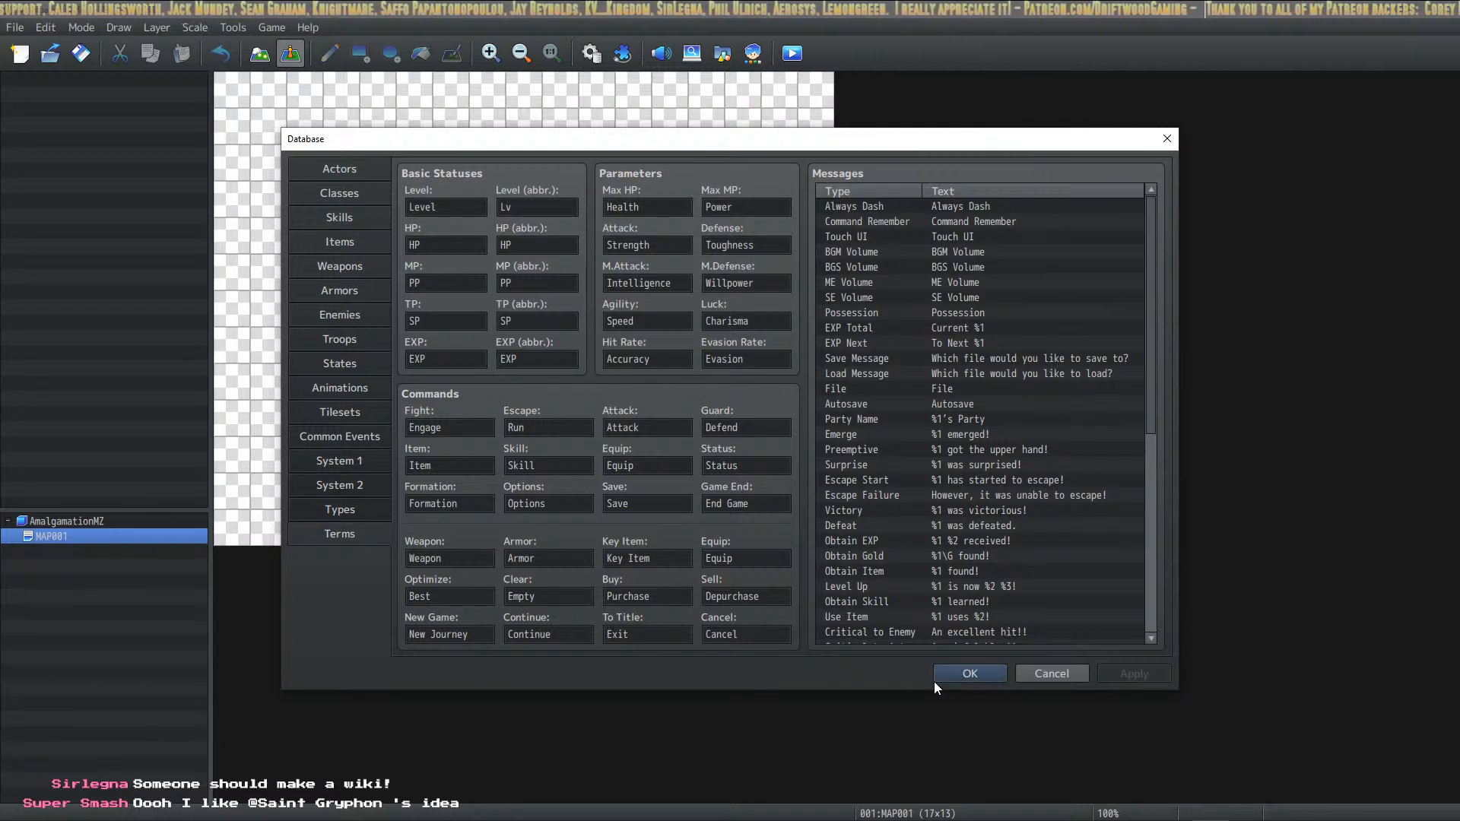
# Look over the Actors, Classes, Skills and Items database pages, close the database and switch to the element sketch in Photoshop
pyautogui.click(356, 169)
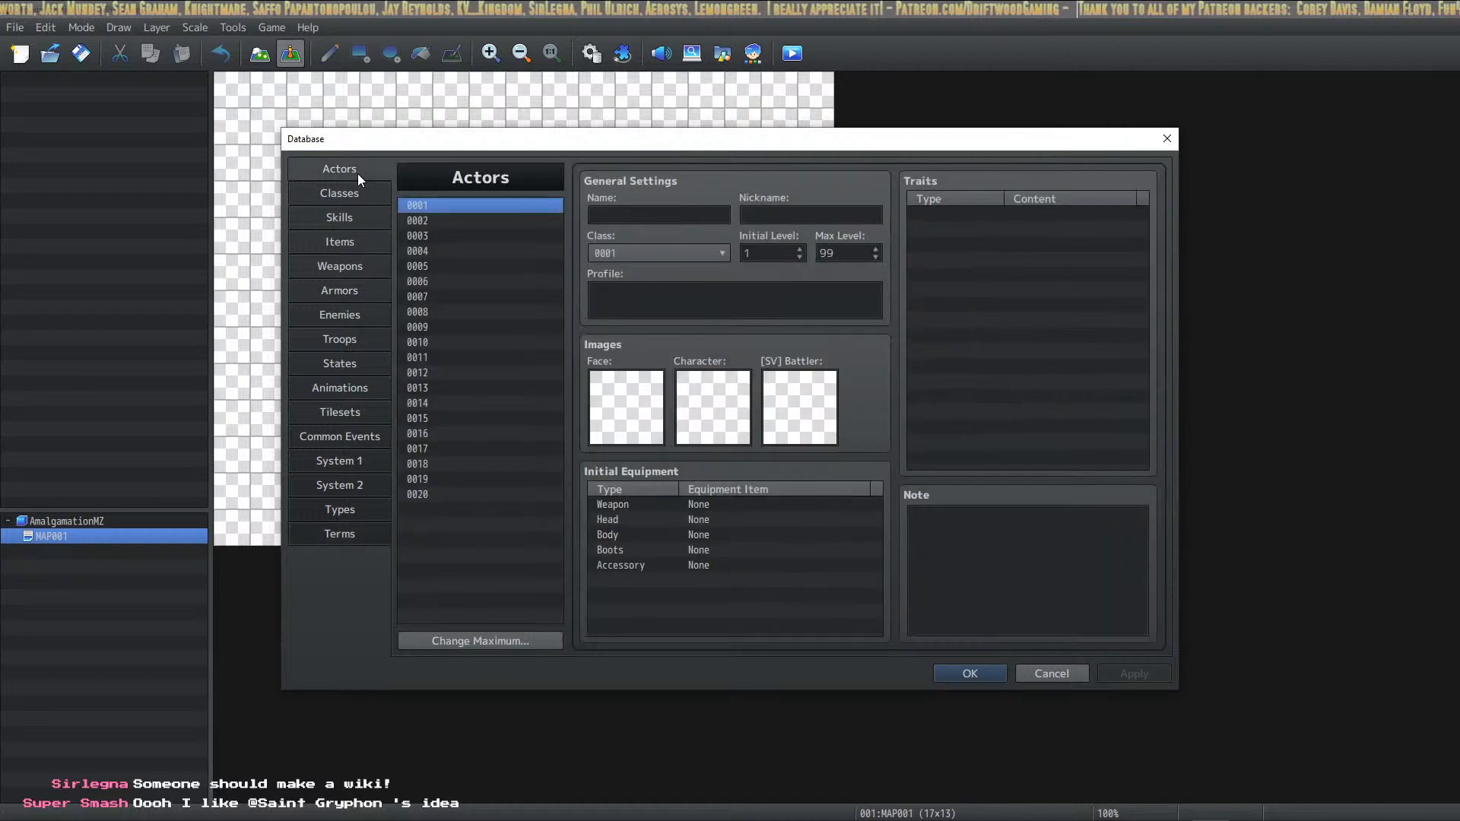
pyautogui.click(357, 199)
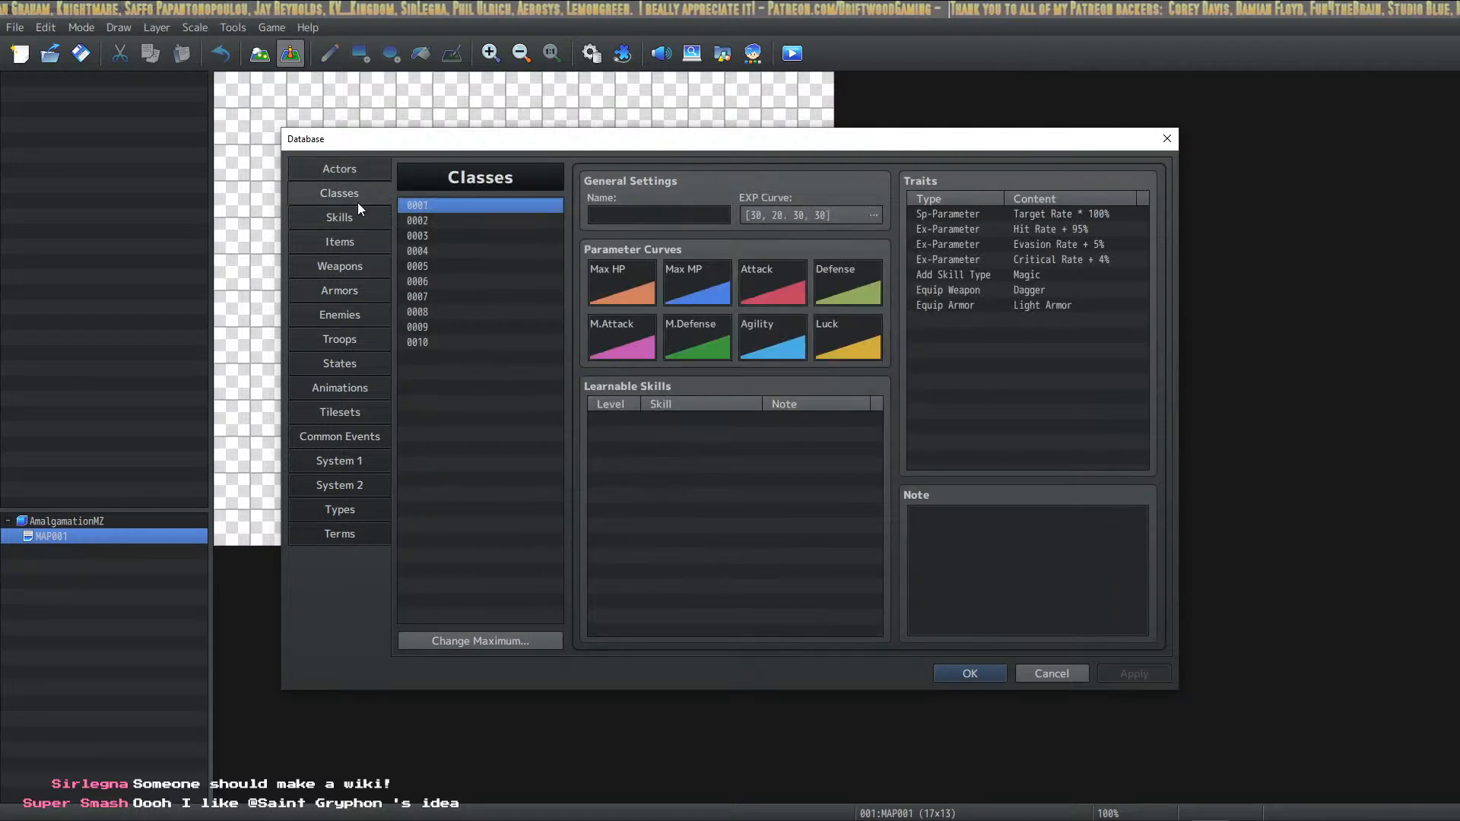
pyautogui.click(357, 217)
pyautogui.click(365, 244)
pyautogui.click(969, 674)
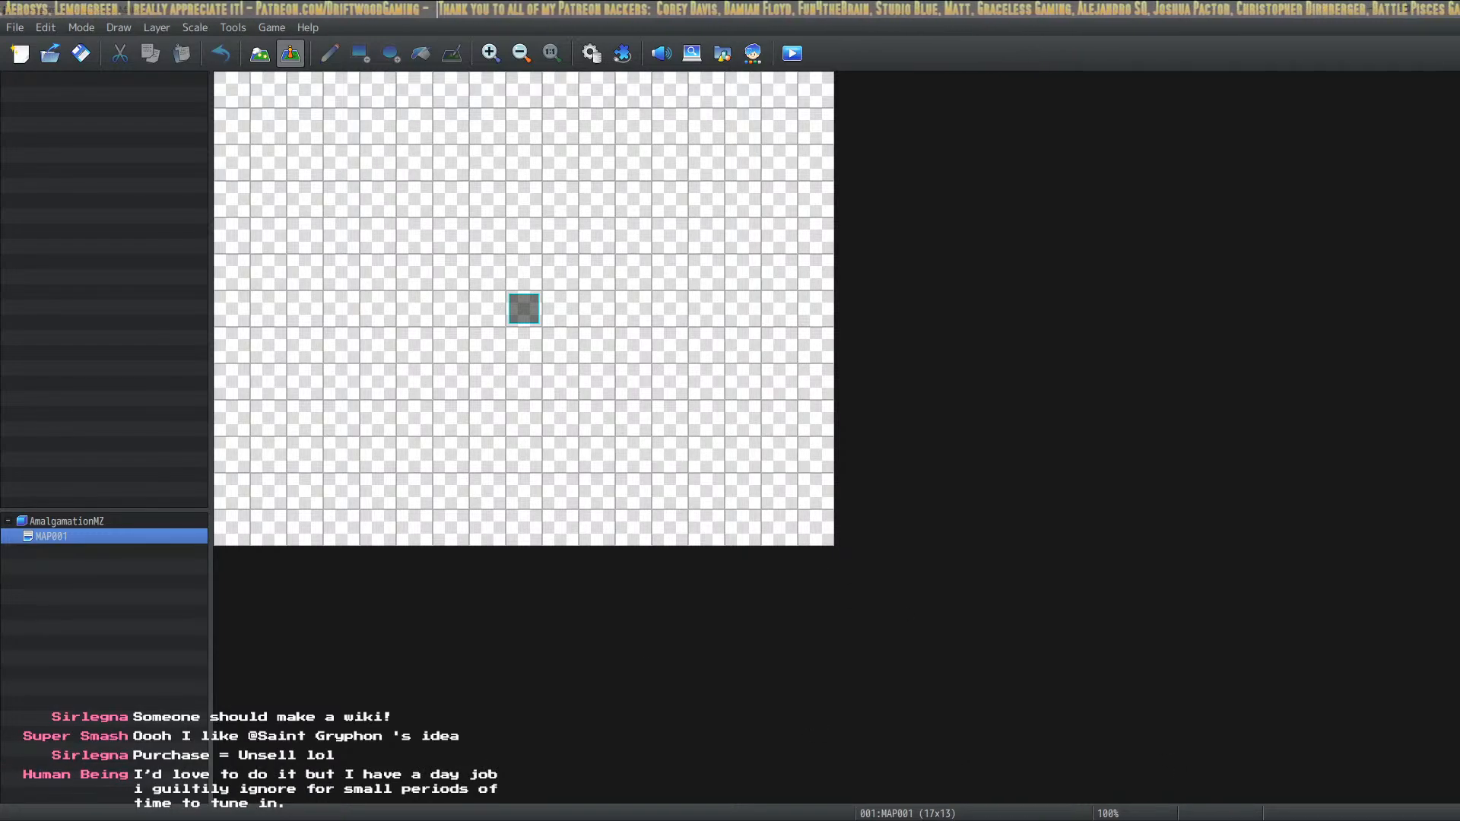
pyautogui.hotkey('alt', 'Tab')
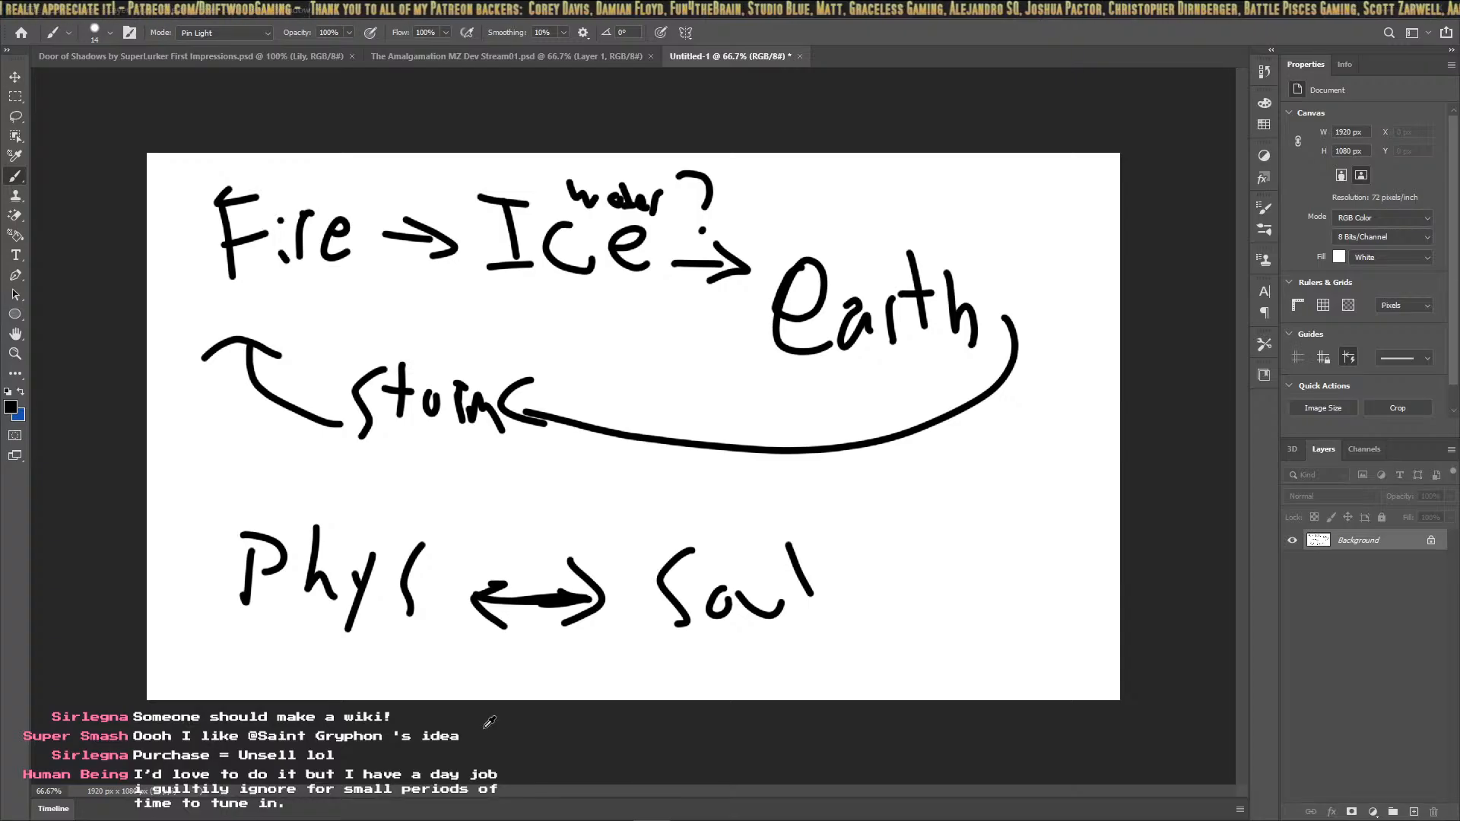
# Switch to the project's files in File Explorer and open the bgm folder inside the AmalgamationMZ audio folder
pyautogui.hotkey('alt', 'Tab')
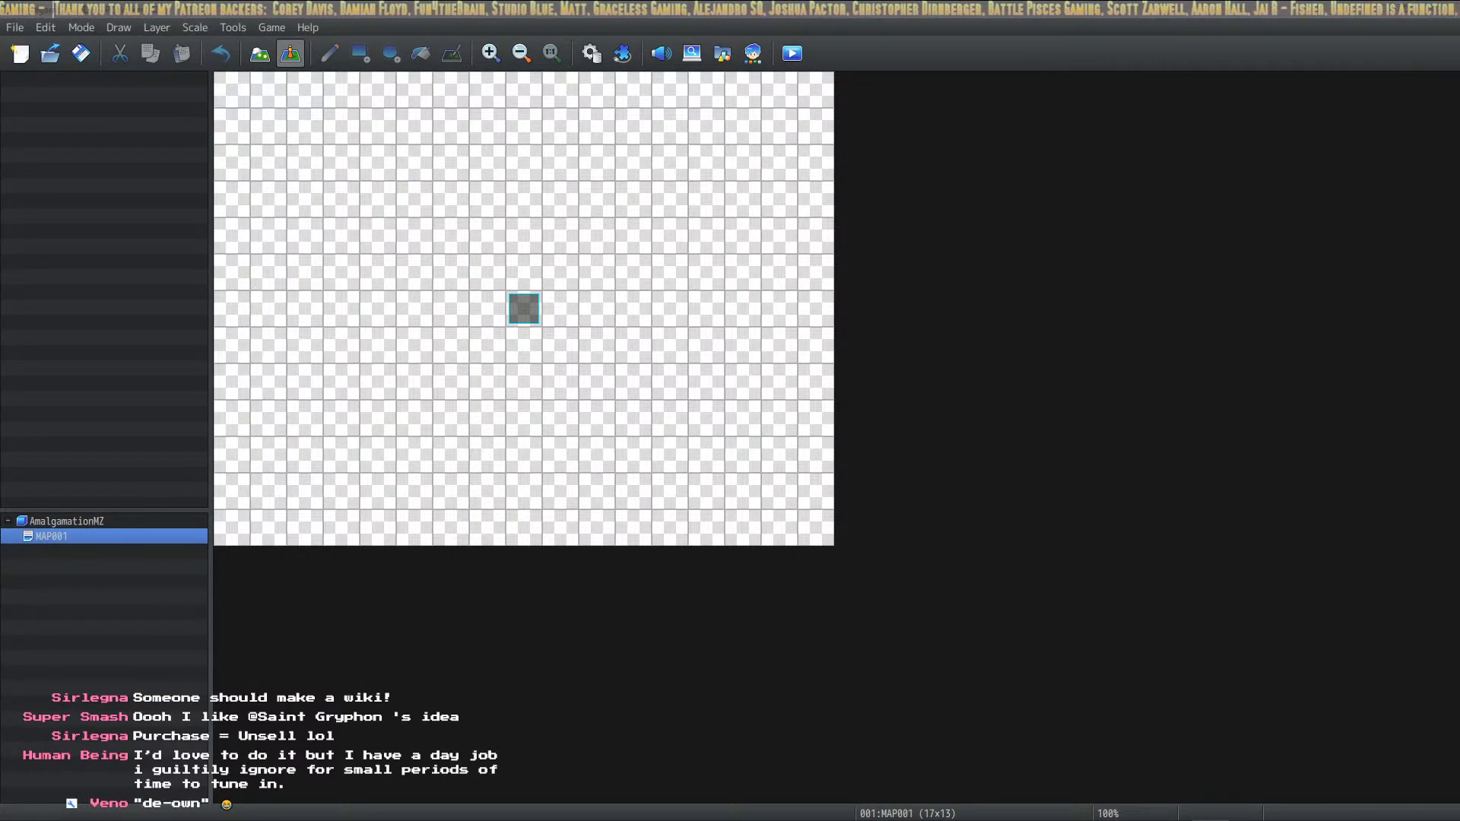
pyautogui.press('super+e')
pyautogui.click(727, 280)
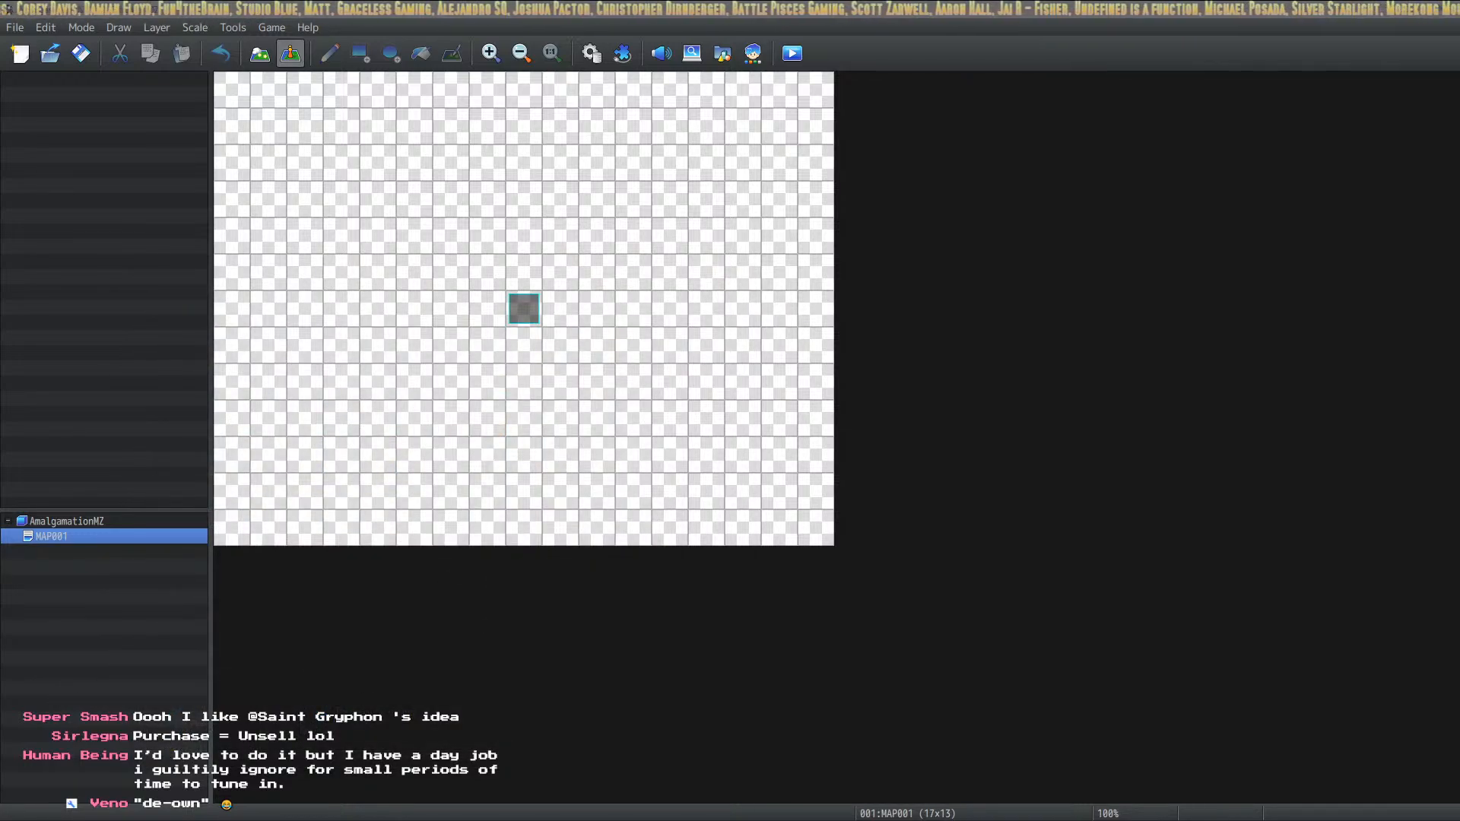
pyautogui.hotkey('alt', 'Tab')
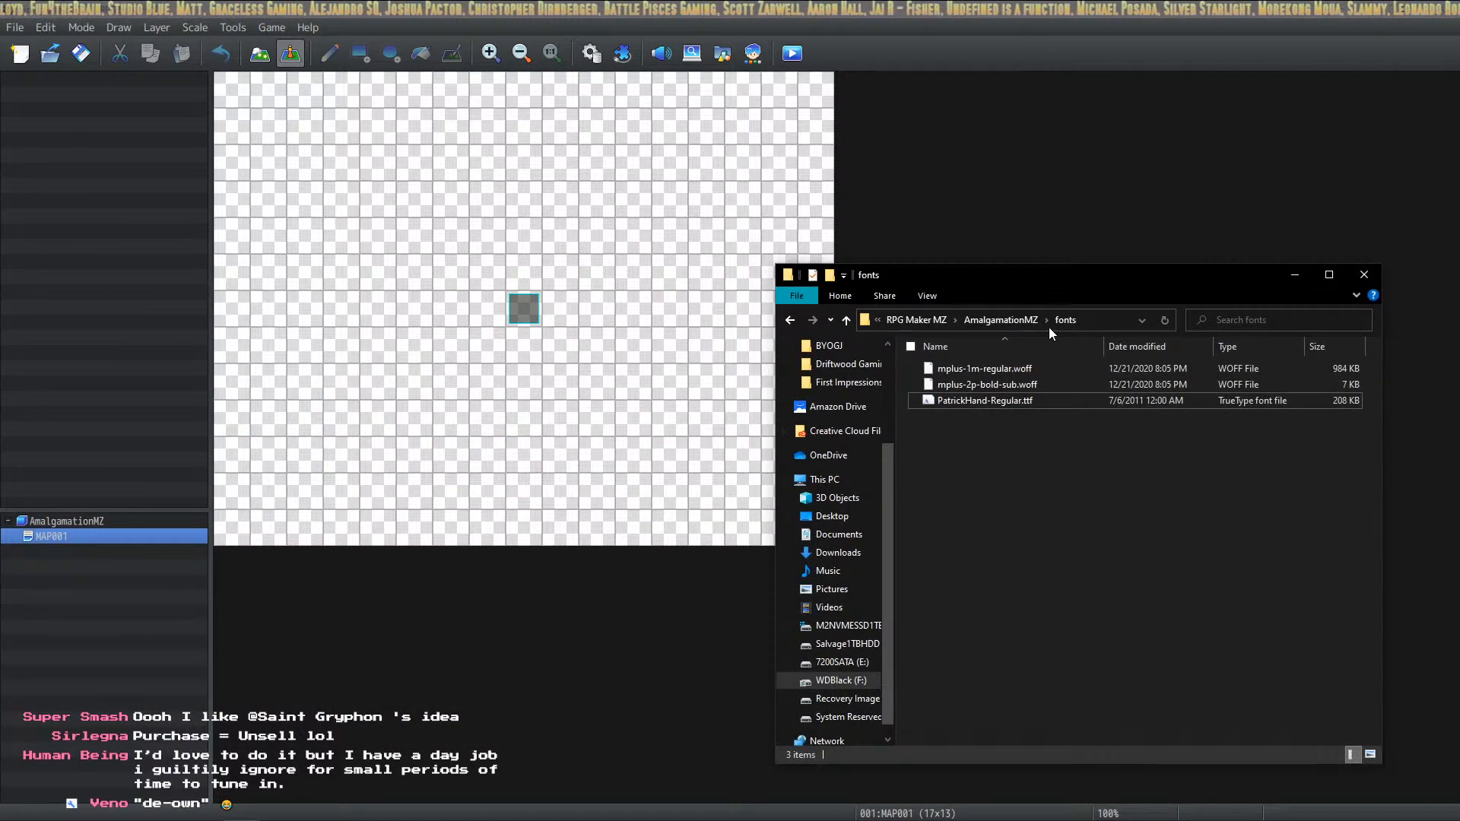
pyautogui.click(1014, 316)
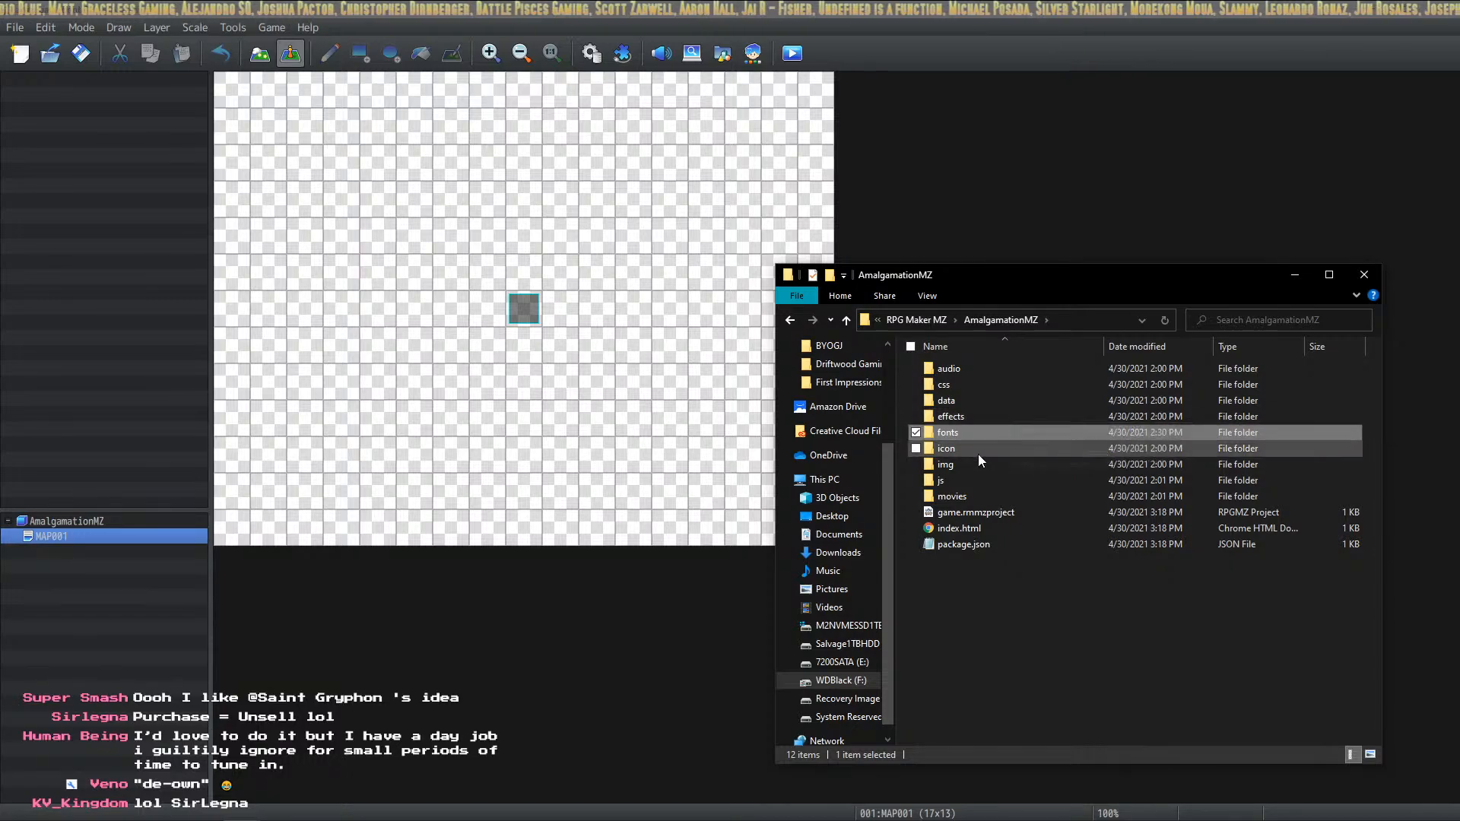
pyautogui.doubleClick(986, 368)
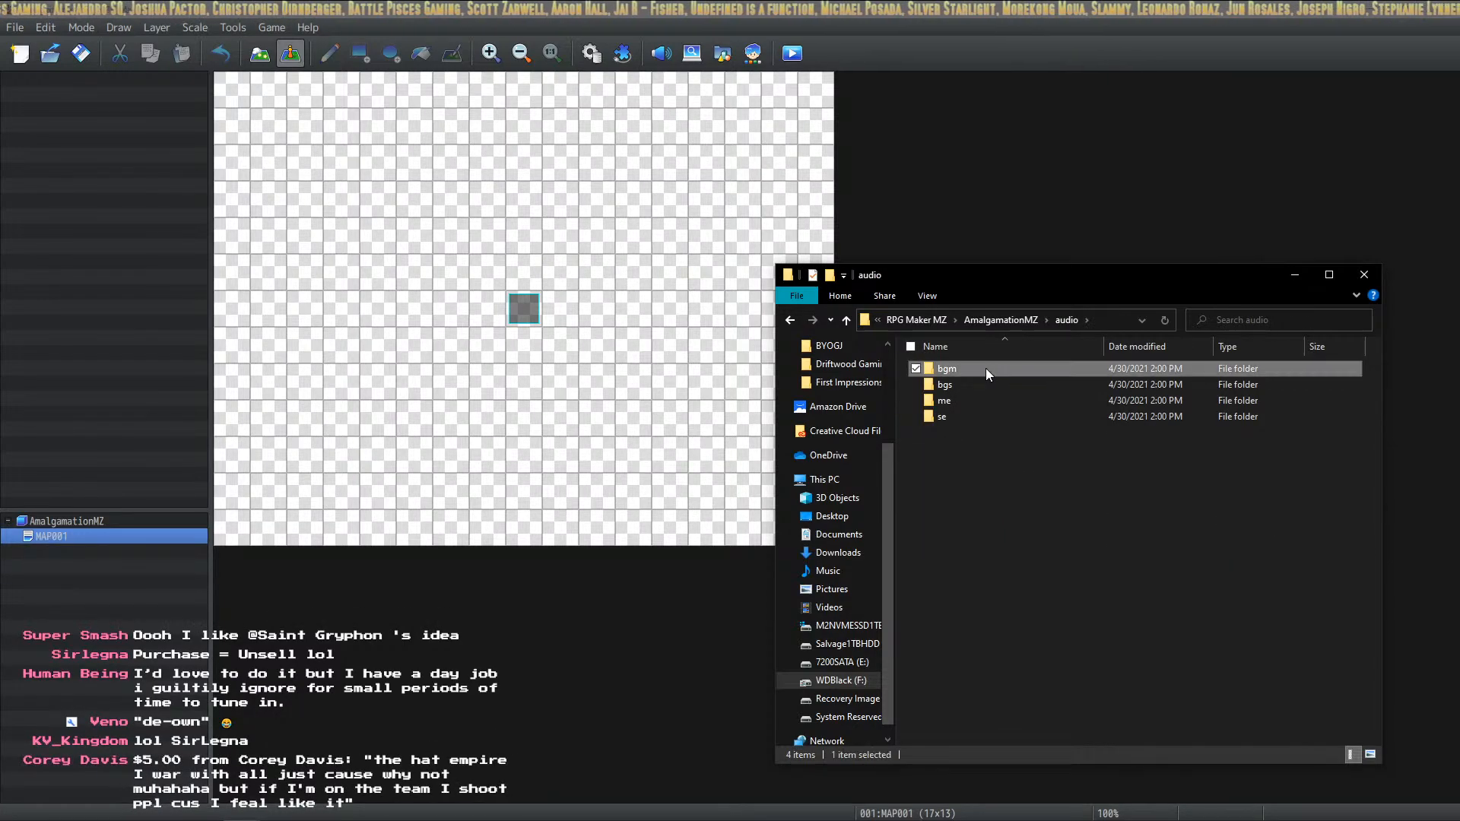
pyautogui.doubleClick(986, 368)
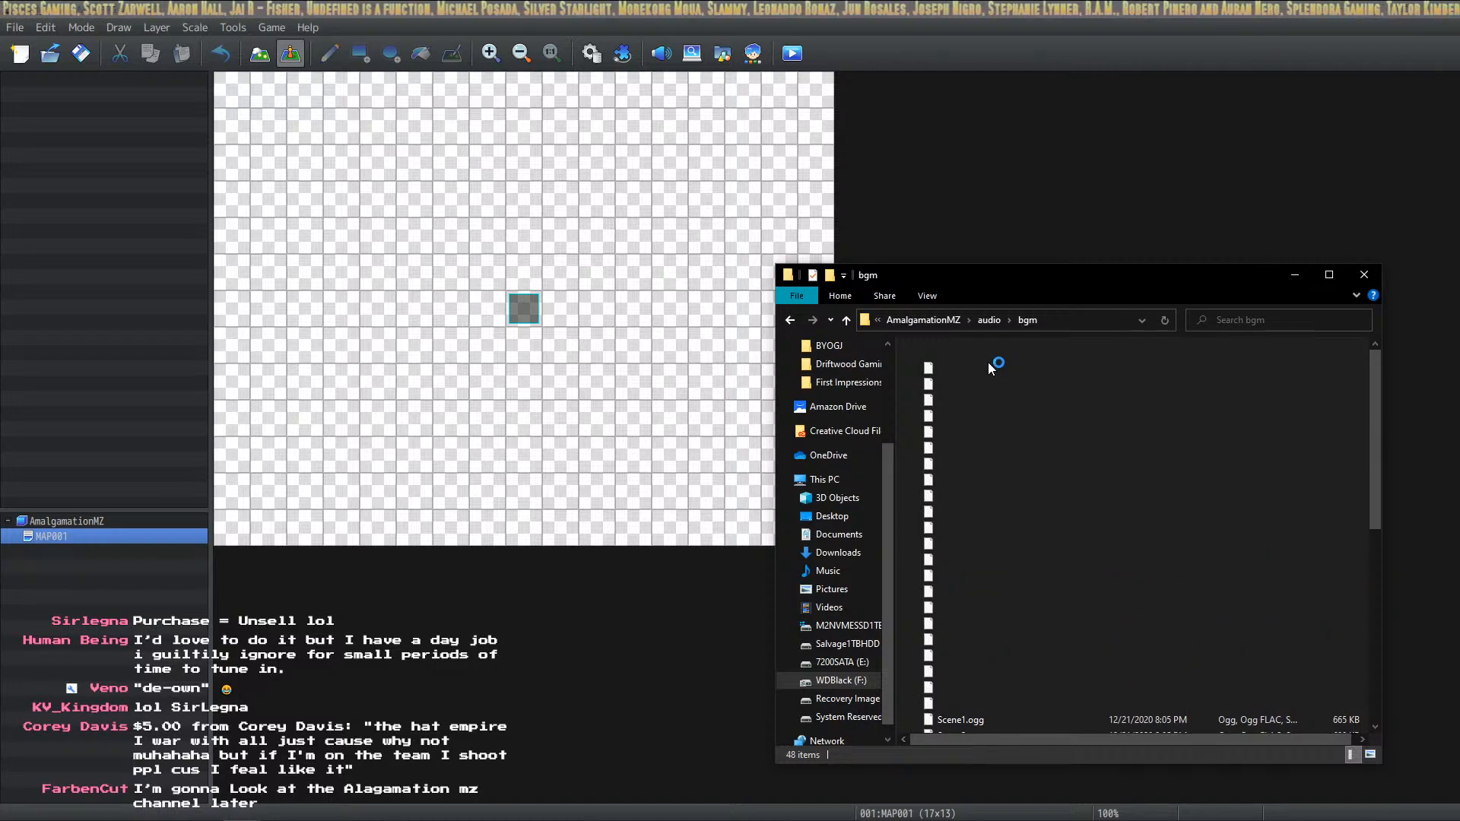
# Delete all the background music files, Battle1.ogg through Town8.ogg, from the bgm folder
pyautogui.click(988, 364)
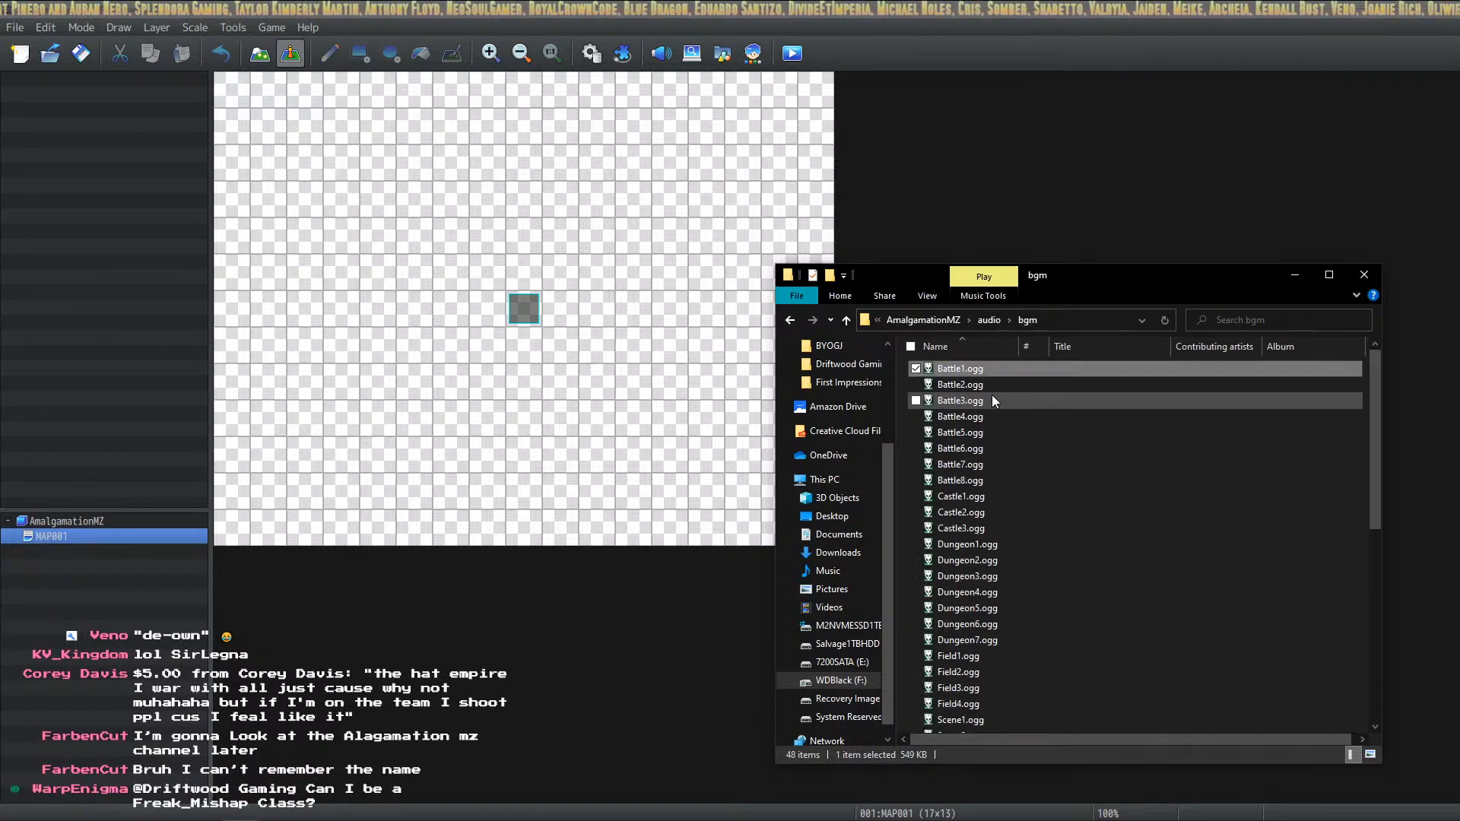
pyautogui.scroll(-9, 997, 538)
pyautogui.keyDown('shift'); pyautogui.click(956, 724); pyautogui.keyUp('shift')
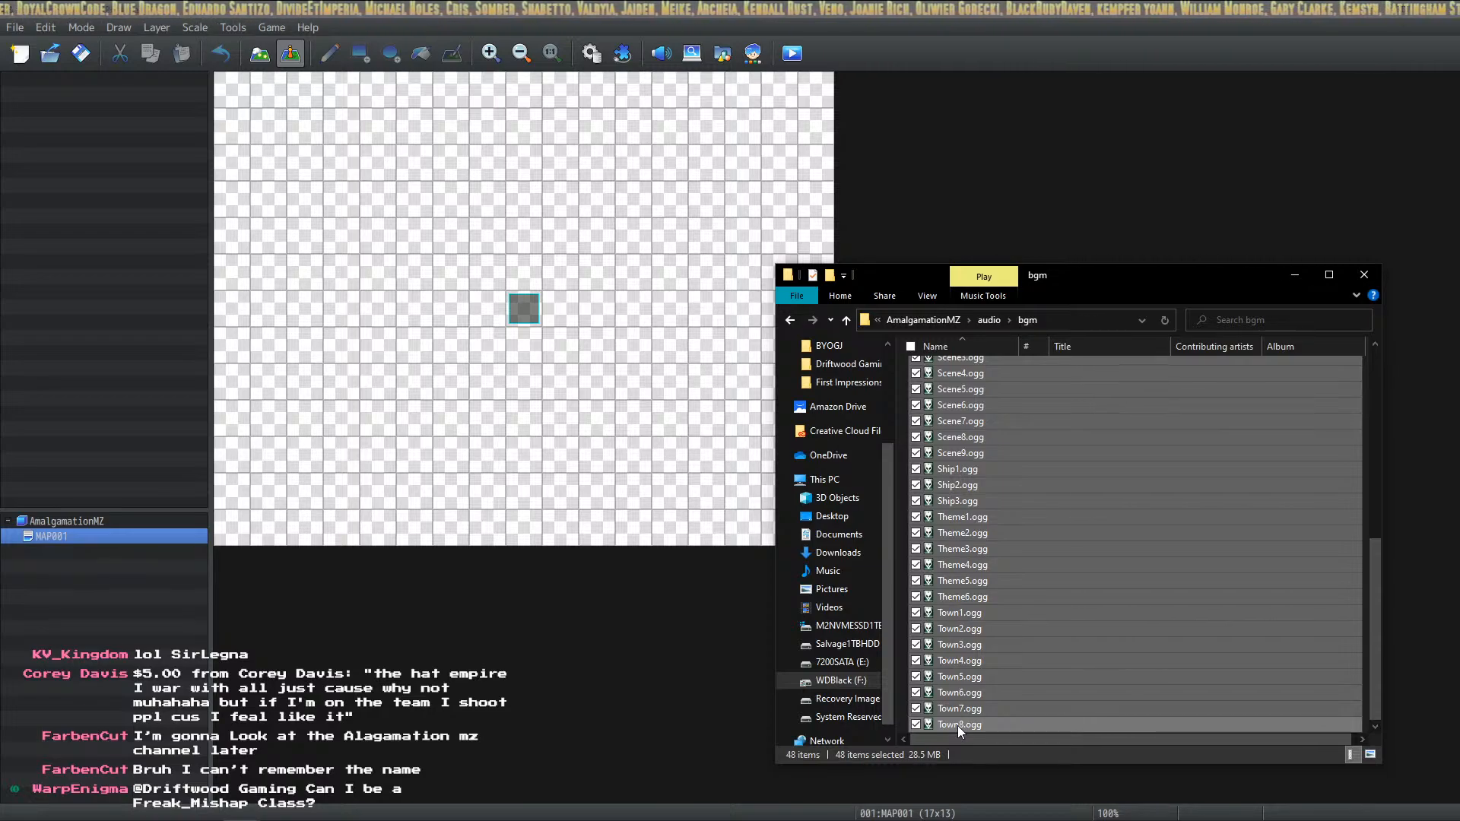
pyautogui.press('Delete')
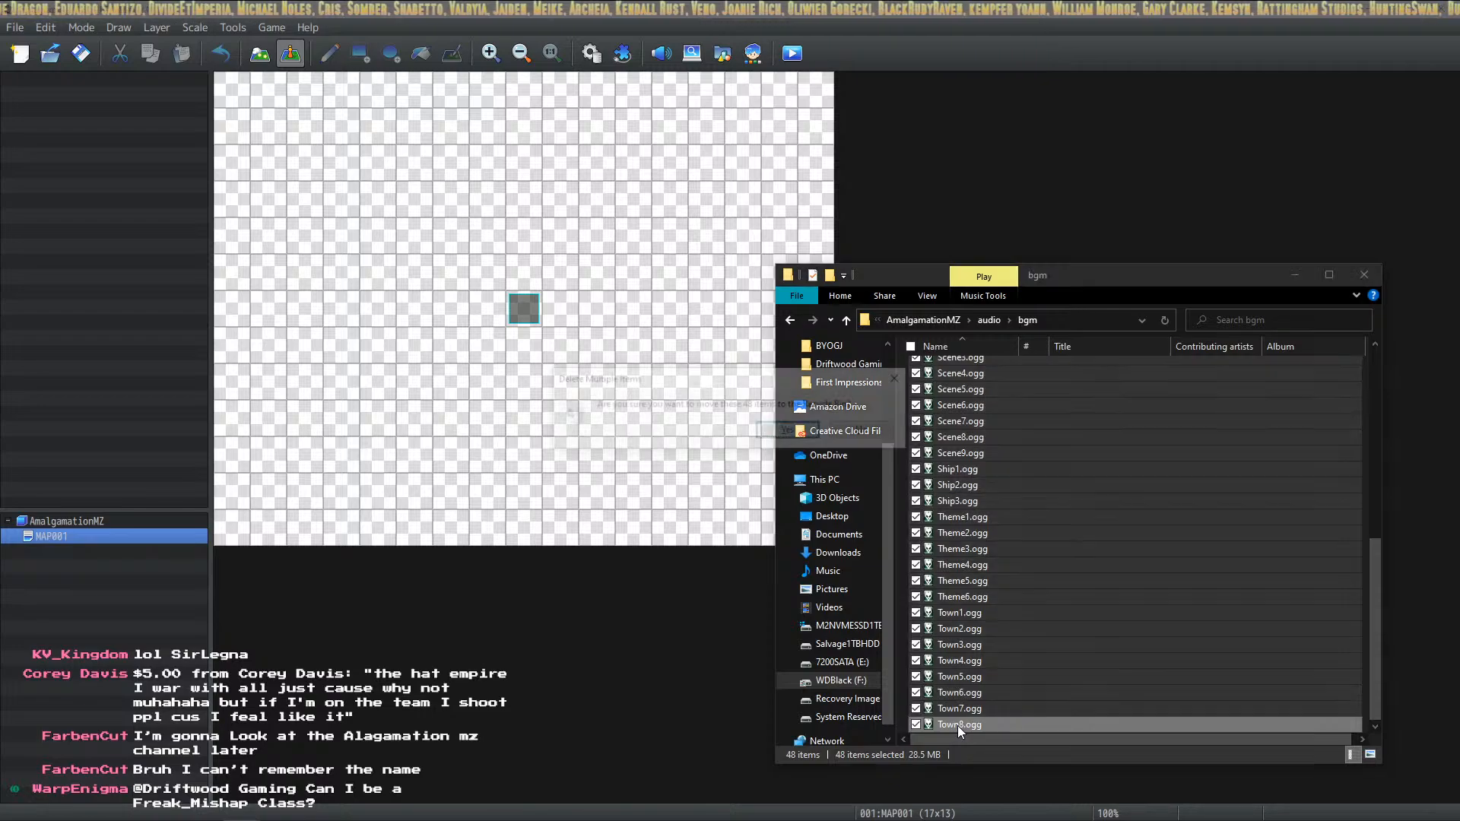
pyautogui.press('Return')
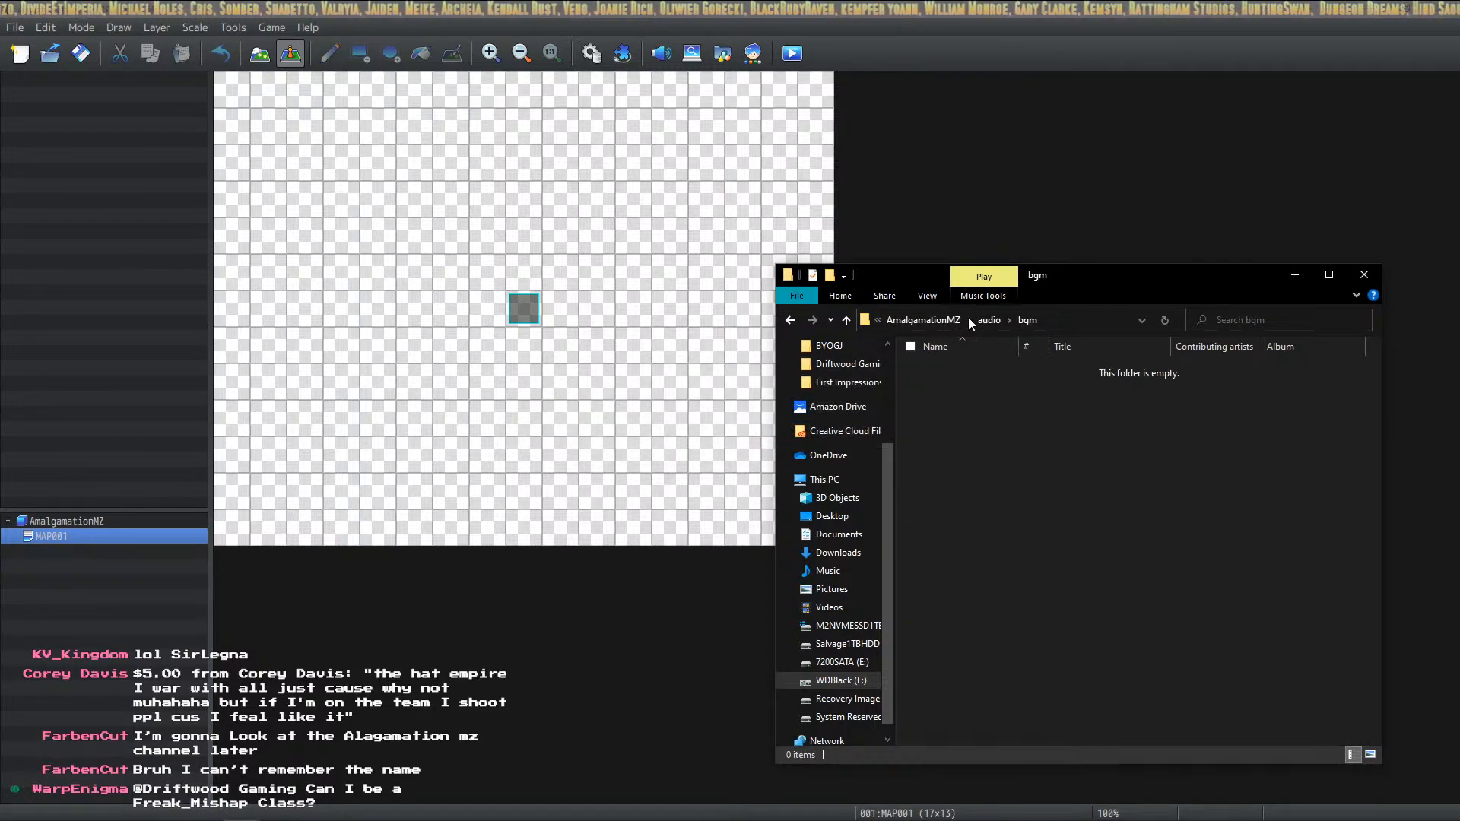
# Look through the background sound files in the audio folder's bgs subfolder, keeping all of them
pyautogui.click(989, 319)
pyautogui.doubleClick(938, 381)
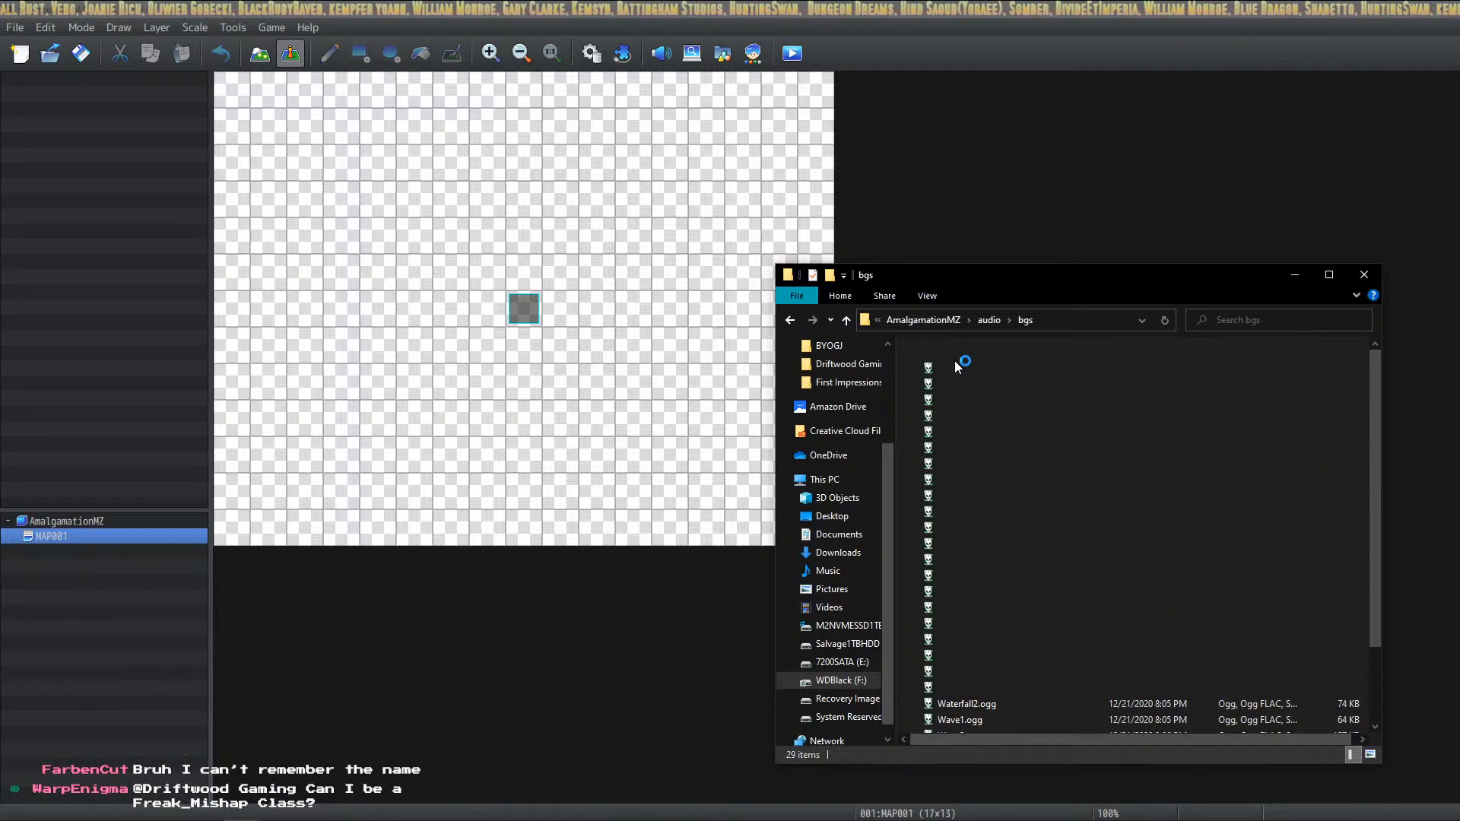
pyautogui.click(963, 368)
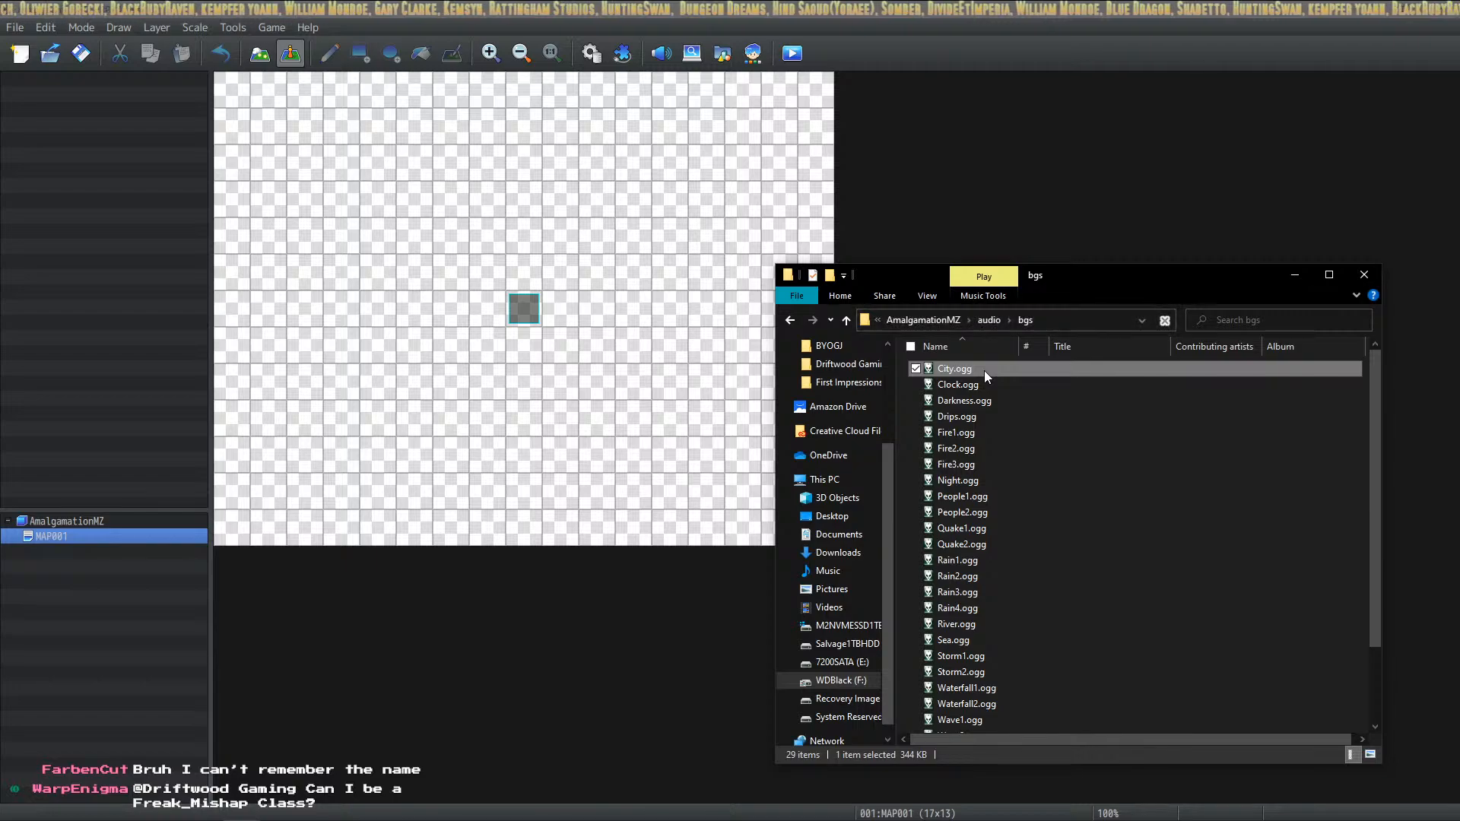
pyautogui.scroll(-2, 972, 403)
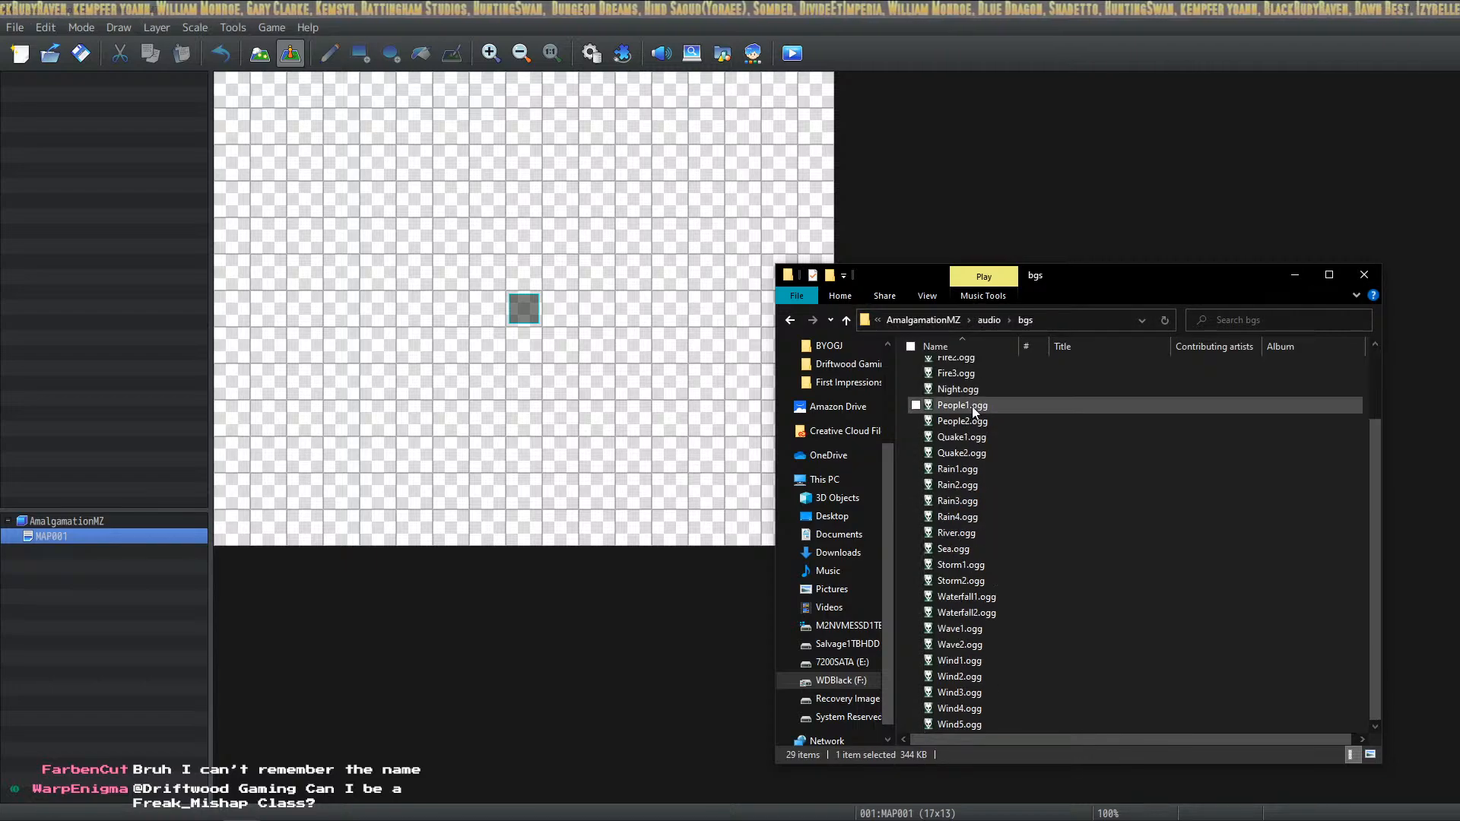
pyautogui.hotkey('ctrl', 'a')
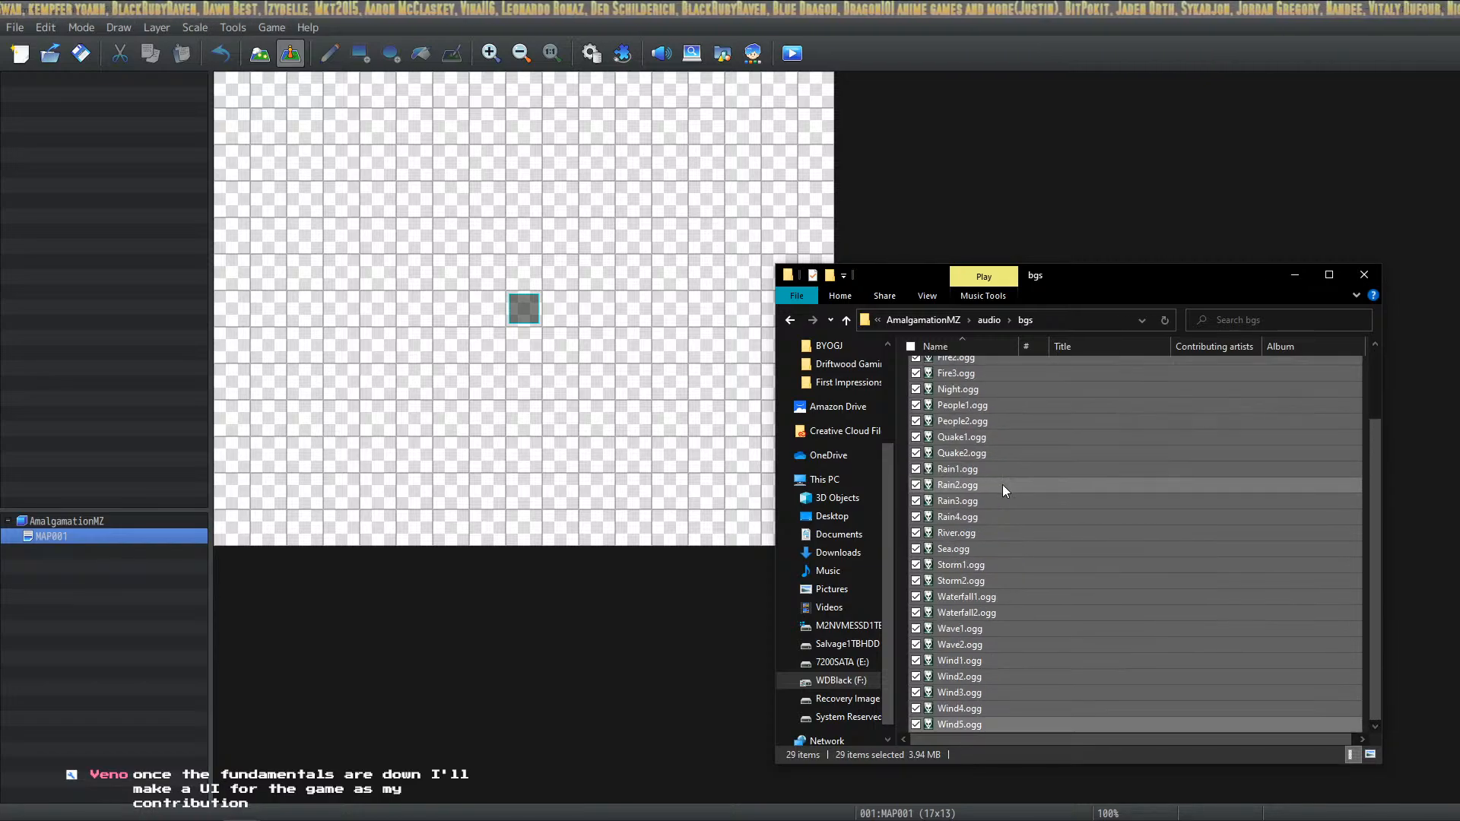
pyautogui.click(901, 577)
pyautogui.scroll(2, 935, 563)
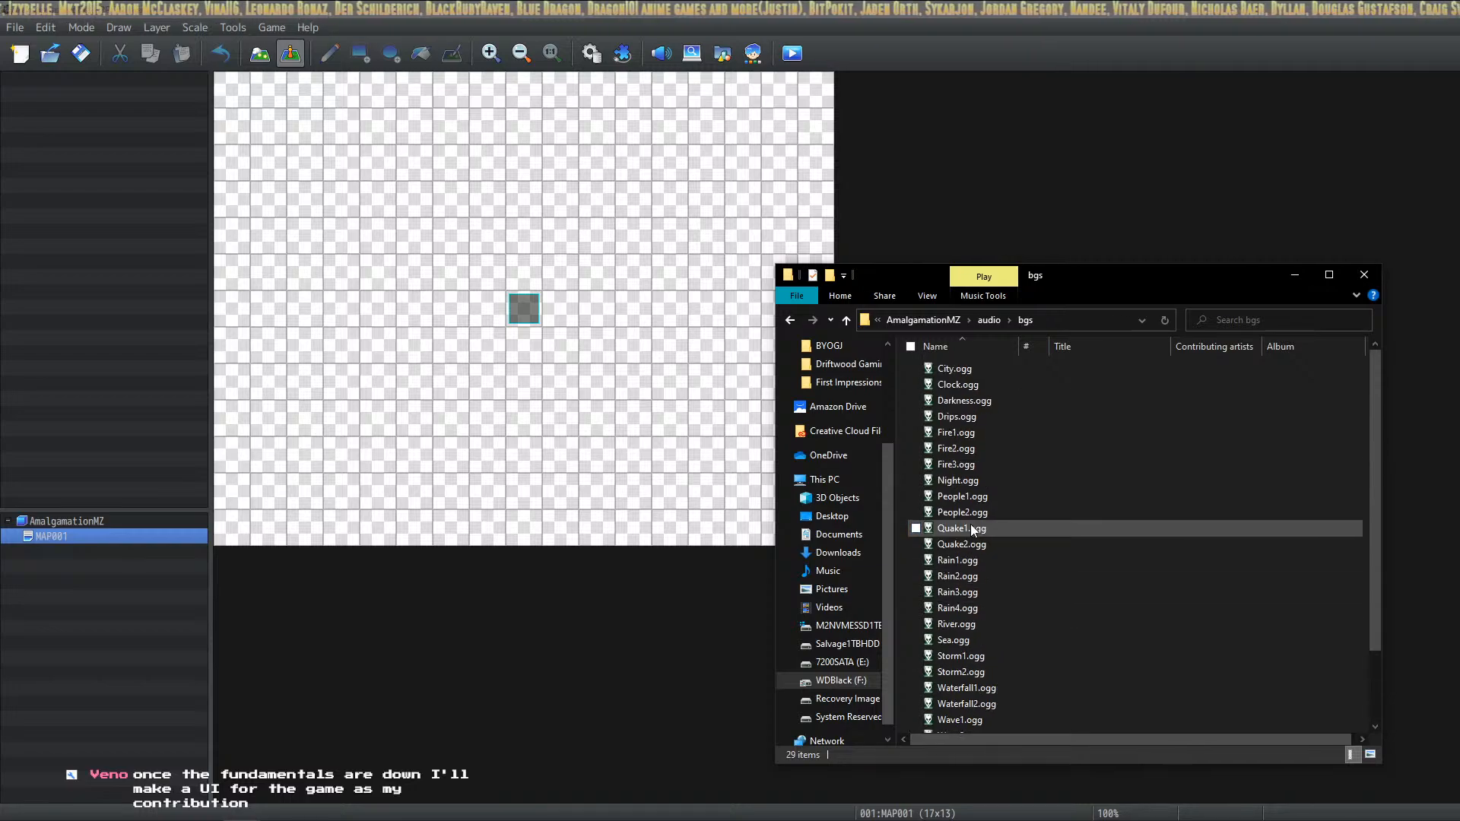
pyautogui.click(975, 371)
pyautogui.scroll(-2, 974, 388)
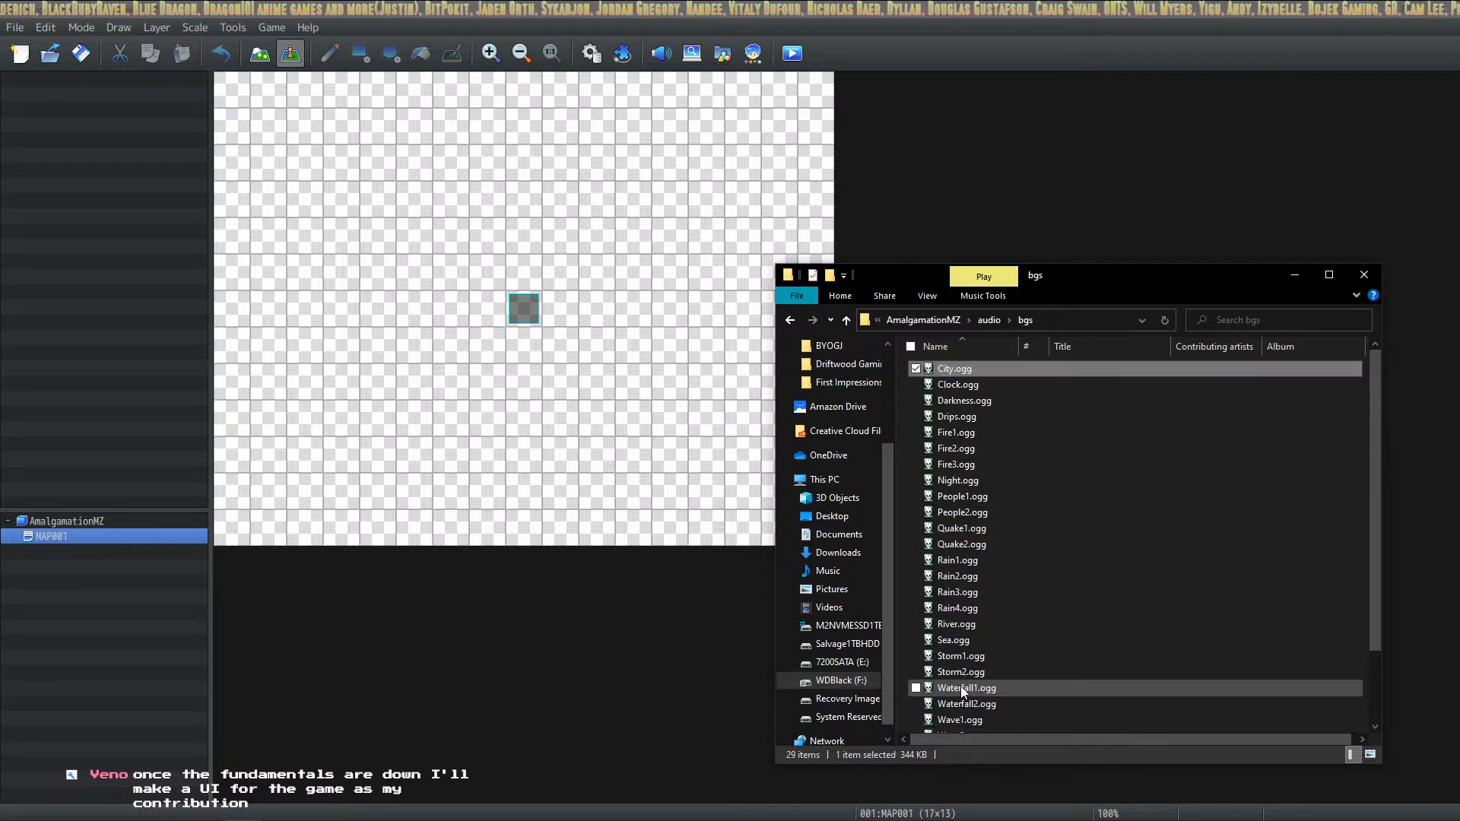
# Look over the music effect files in the me subfolder and return to the audio folder
pyautogui.click(989, 320)
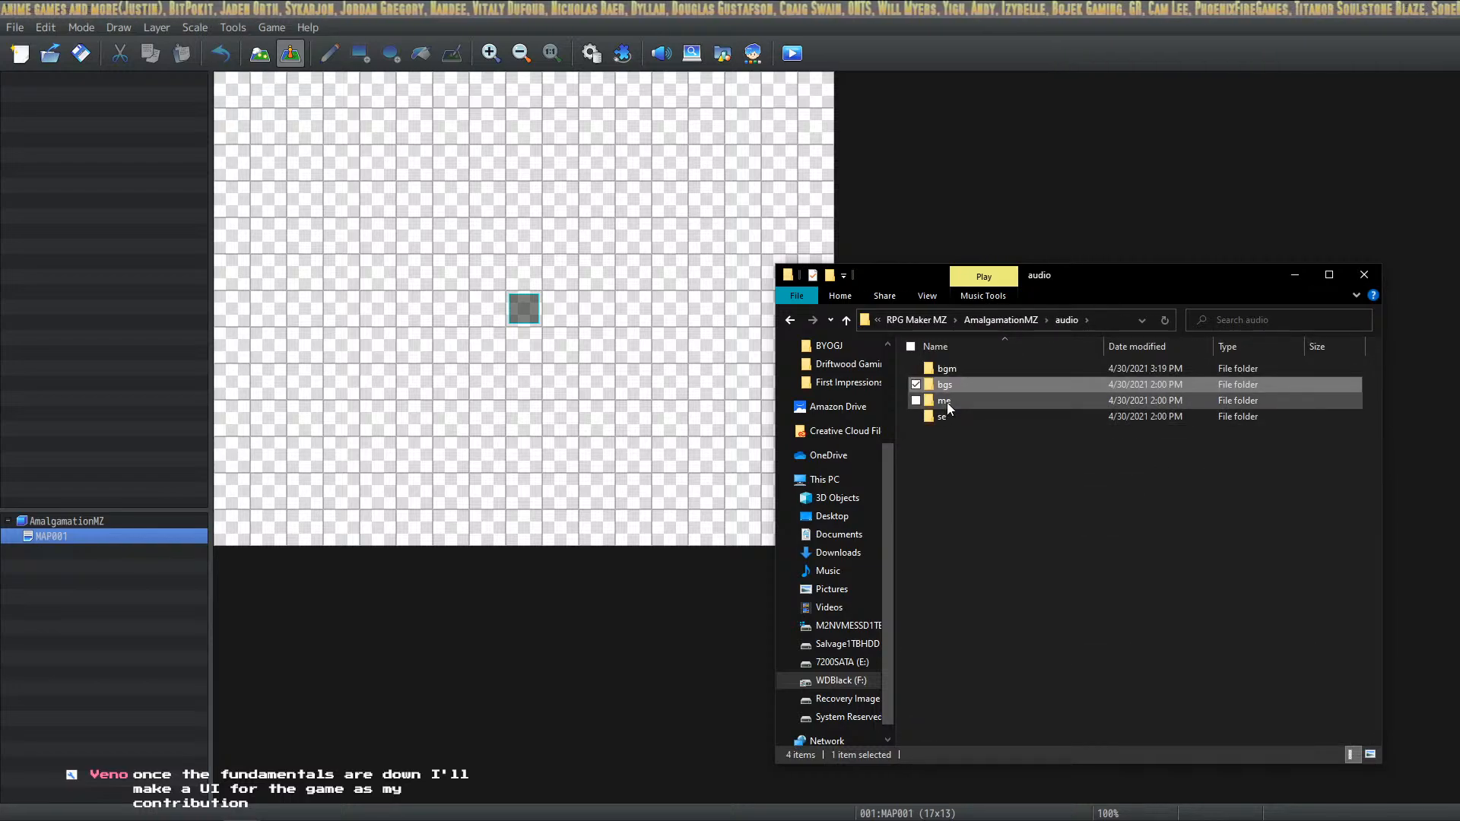
pyautogui.doubleClick(947, 405)
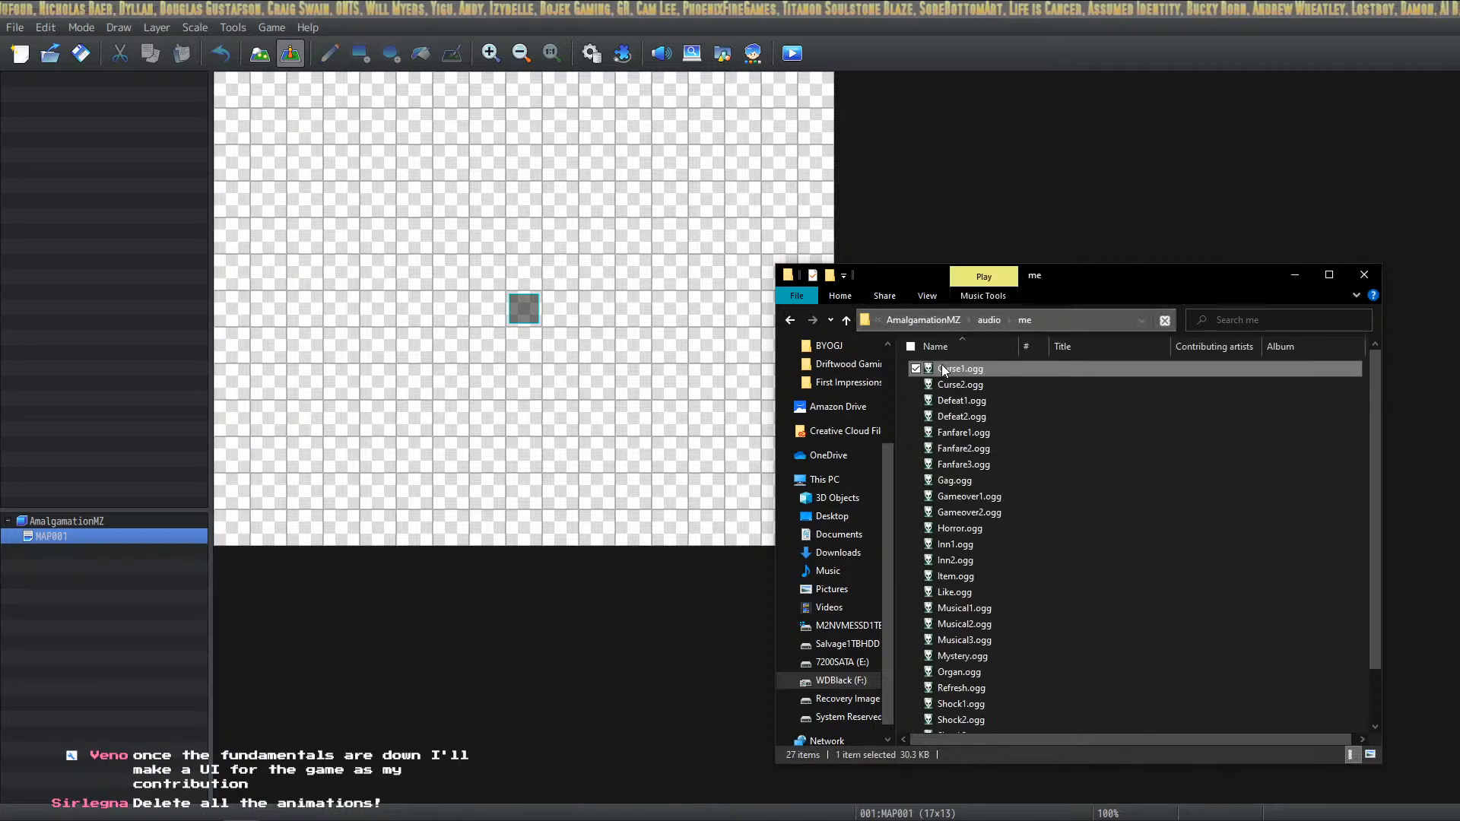
pyautogui.hotkey('ctrl', 'a')
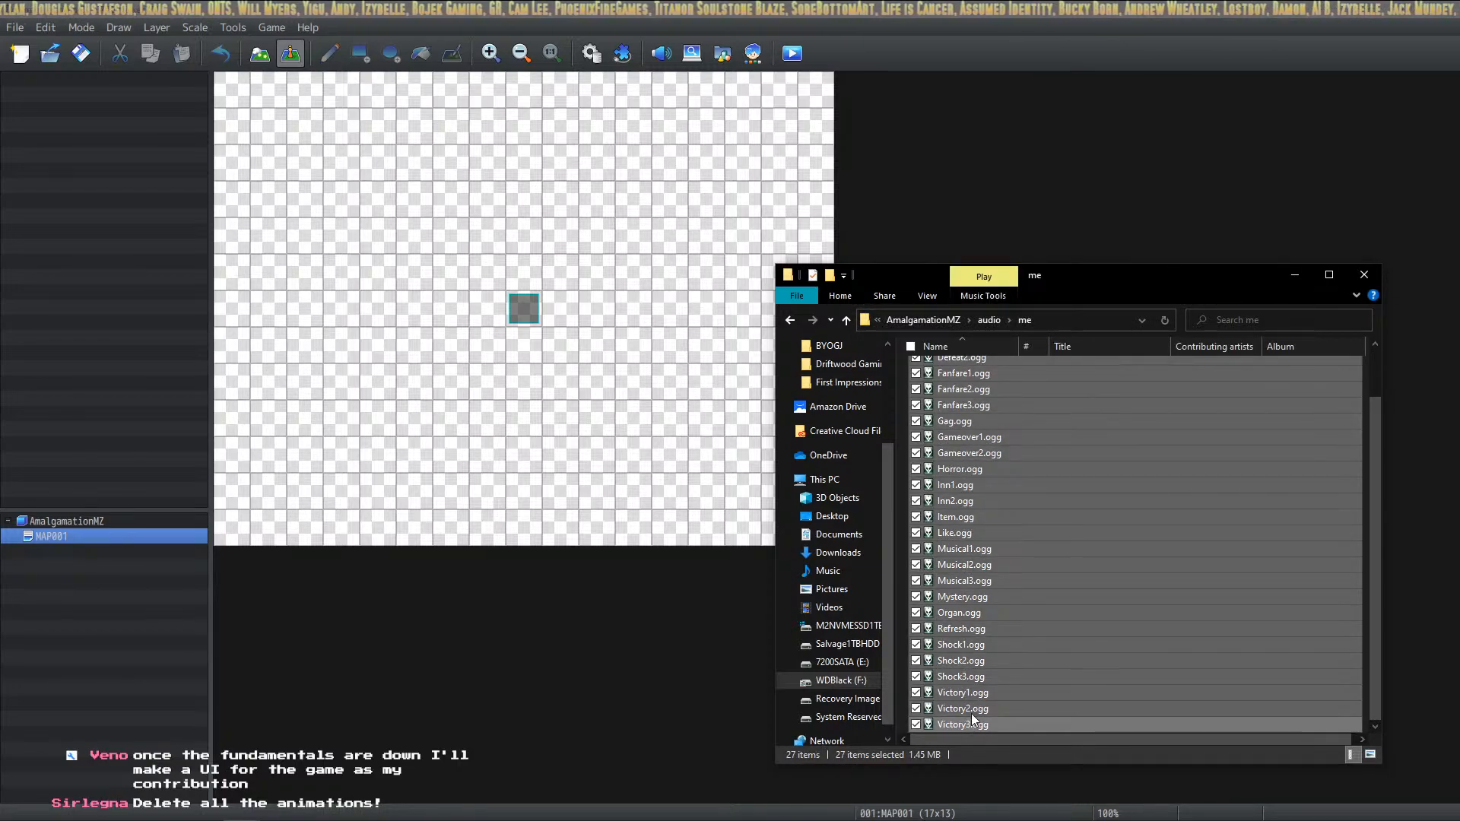
pyautogui.click(981, 320)
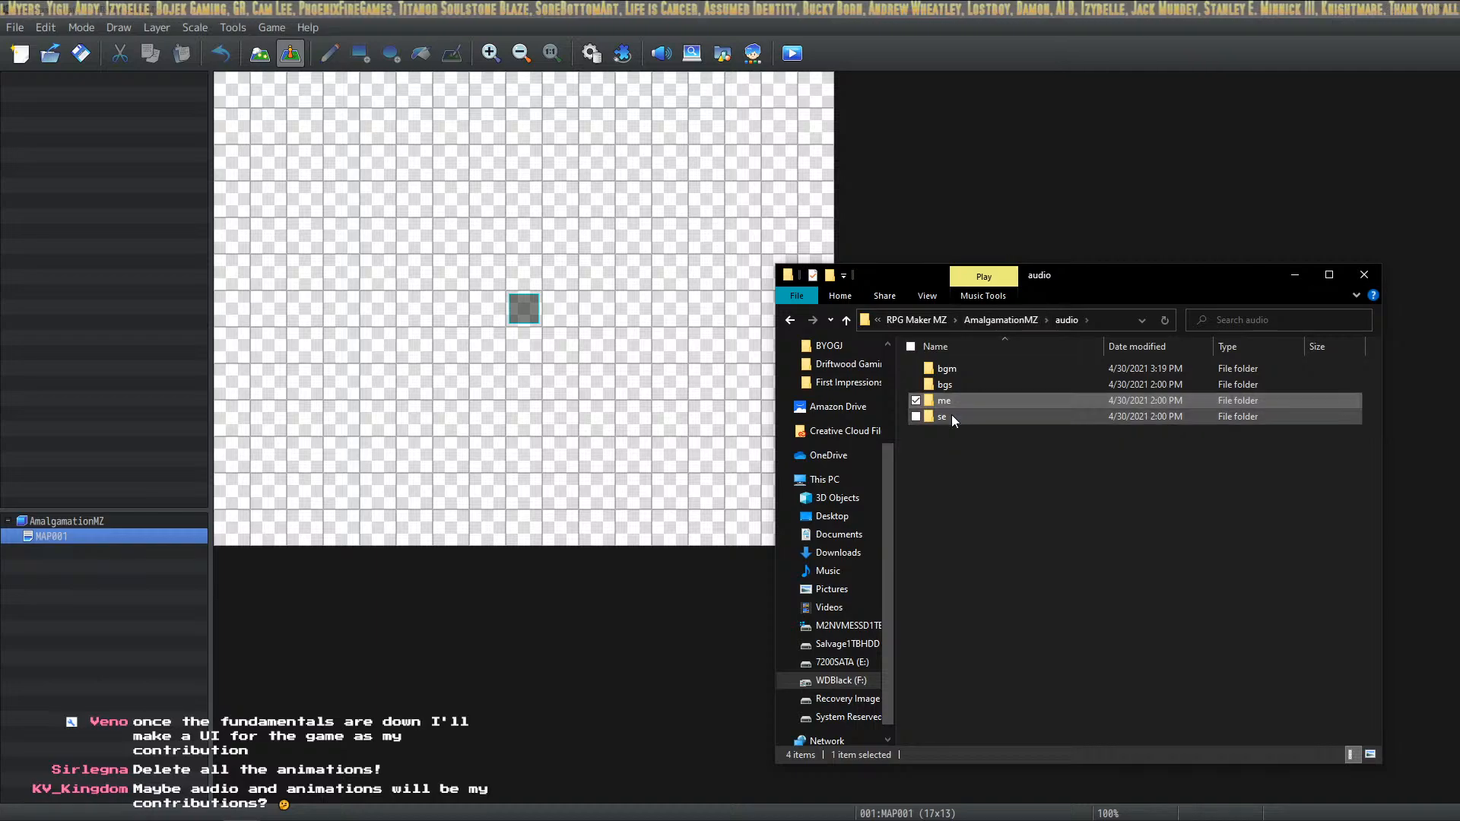
# Open the se subfolder, check the combined size of all its sound effect files and clear the selection
pyautogui.doubleClick(951, 415)
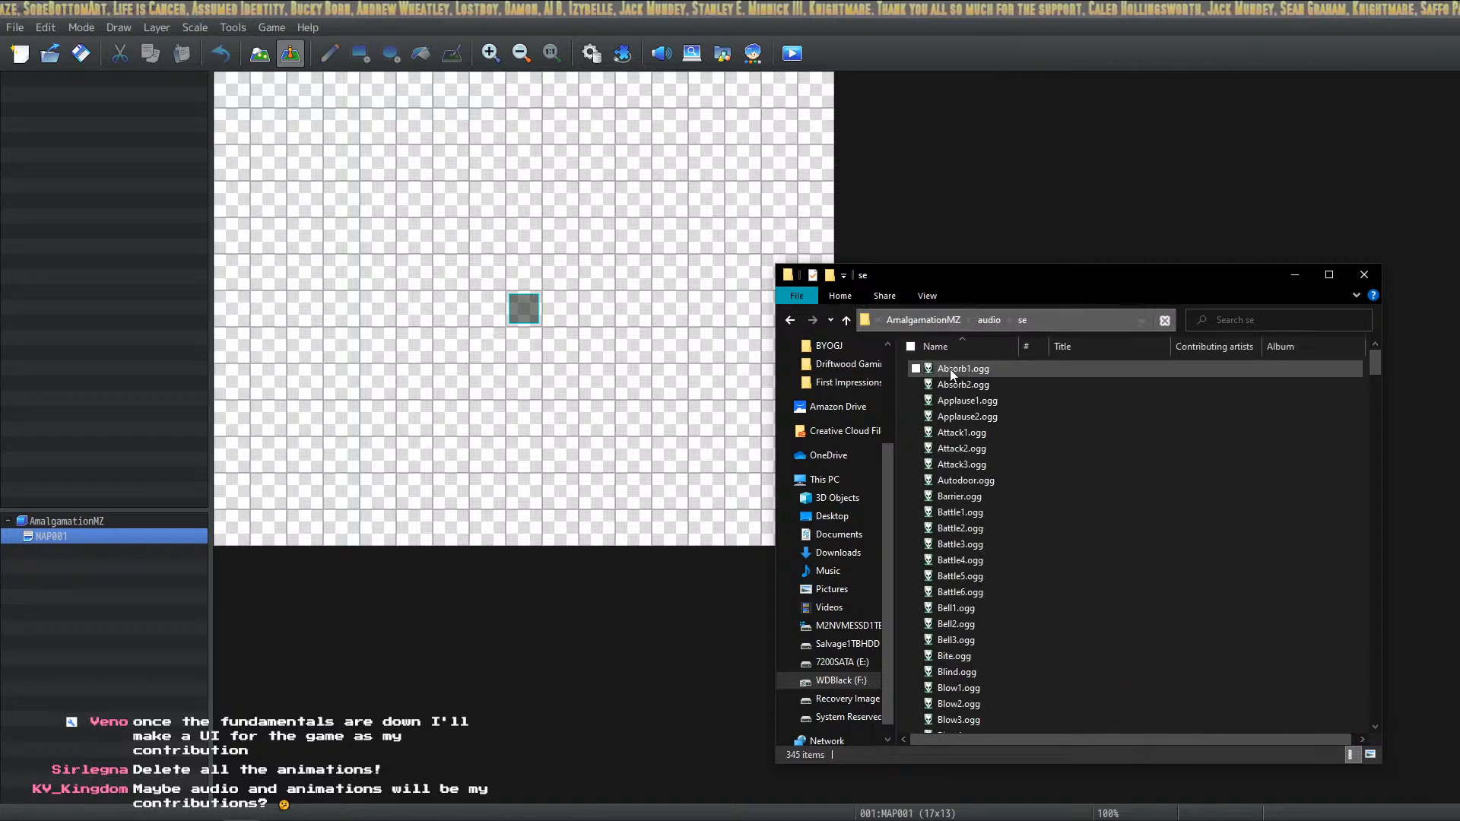
pyautogui.scroll(-7, 1334, 422)
pyautogui.click(1281, 451)
pyautogui.moveTo(1376, 389); pyautogui.dragTo(1368, 729)
pyautogui.keyDown('shift'); pyautogui.click(966, 725); pyautogui.keyUp('shift')
pyautogui.hotkey('ctrl', 'a')
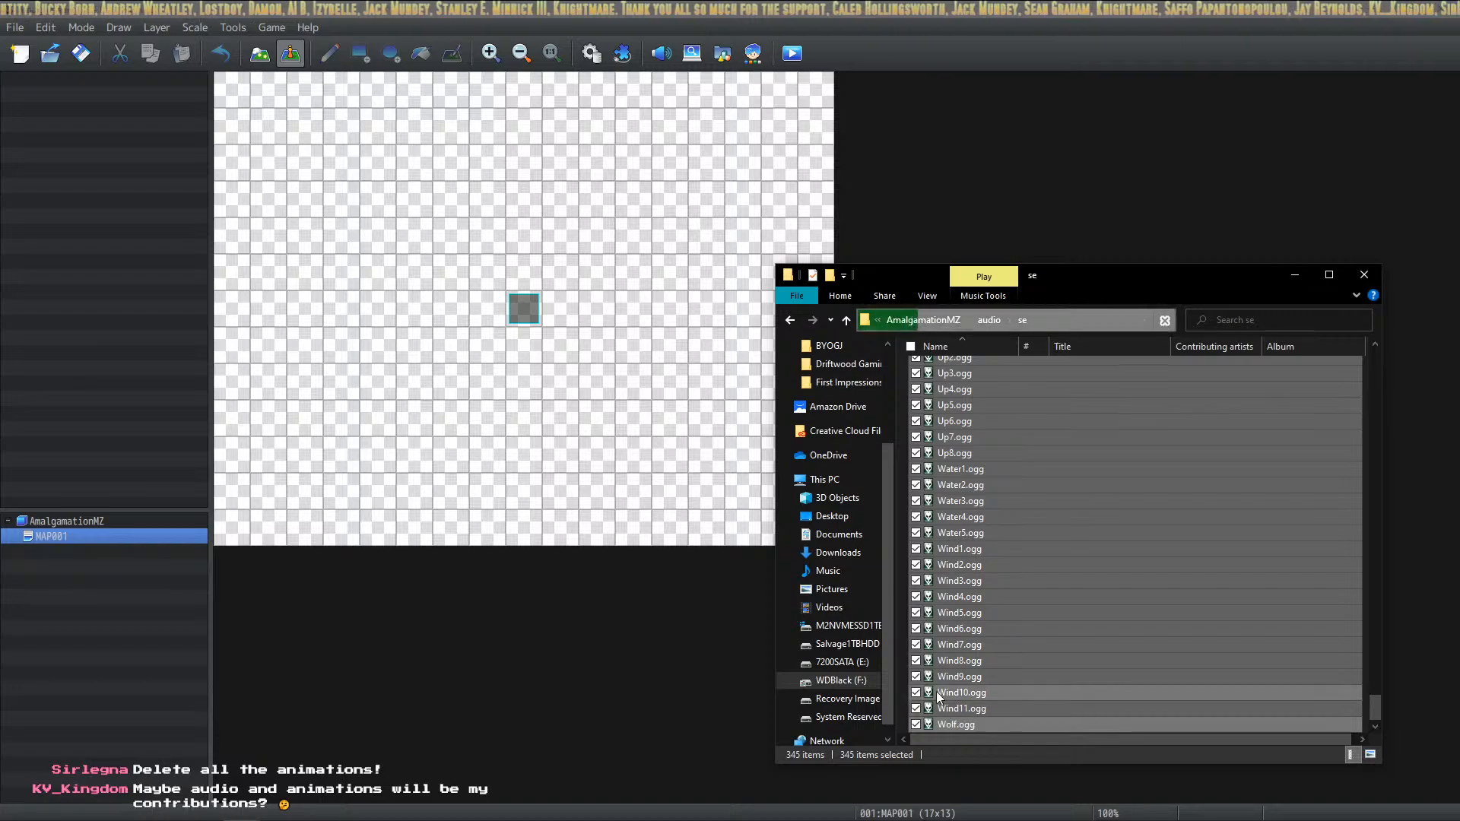
pyautogui.rightClick(974, 663)
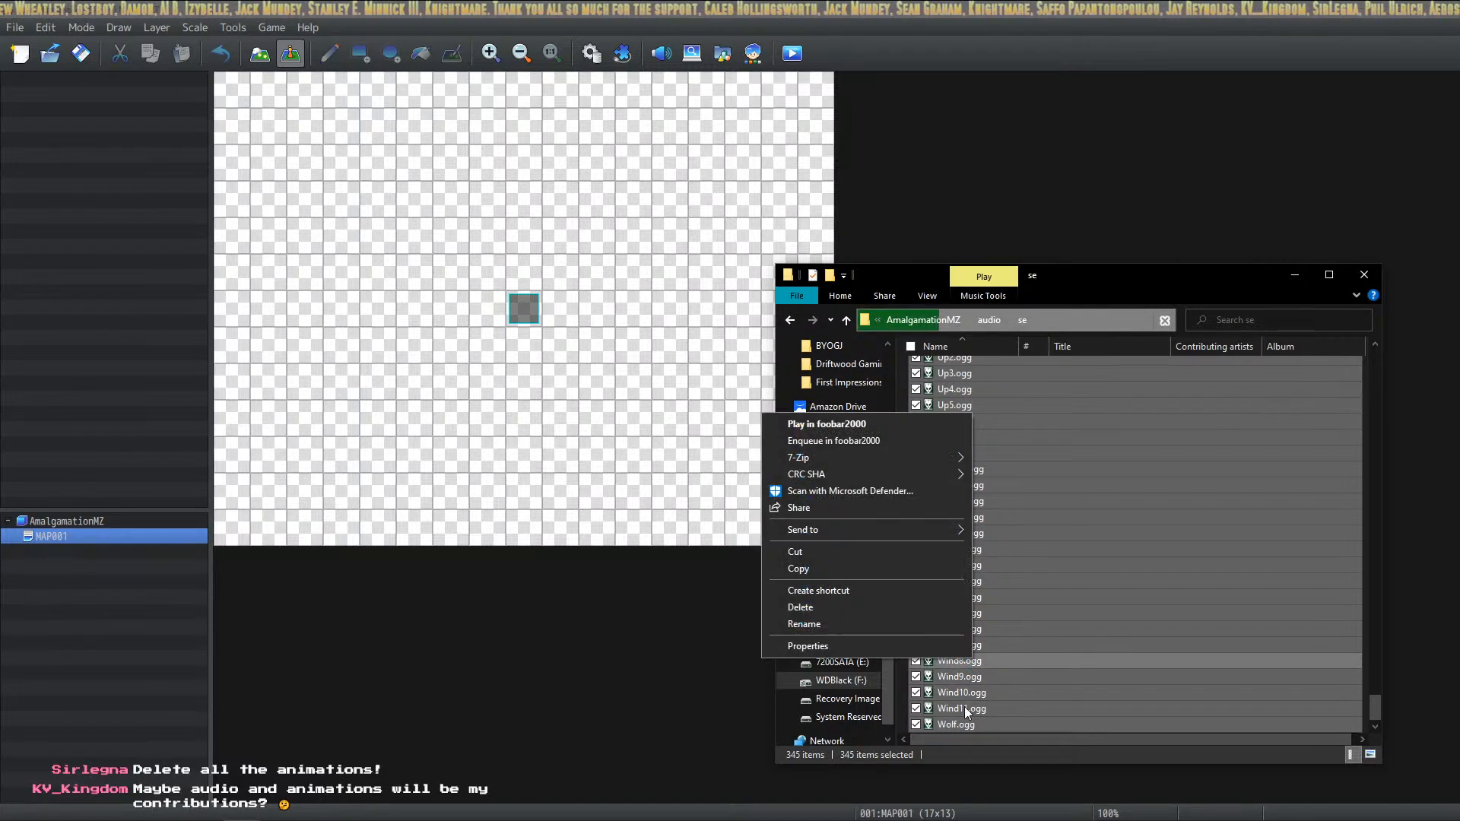
pyautogui.click(879, 641)
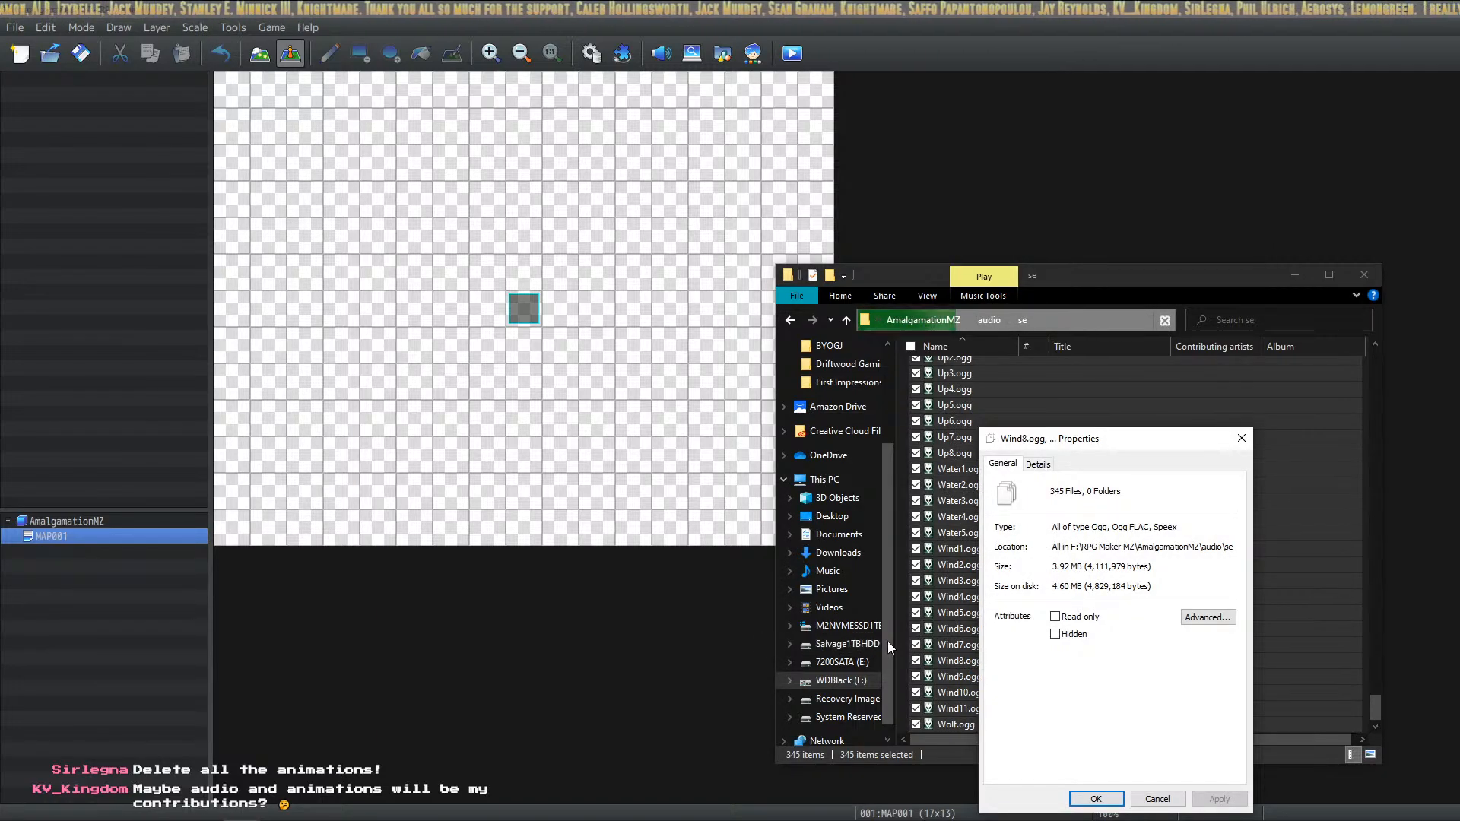
pyautogui.click(1096, 799)
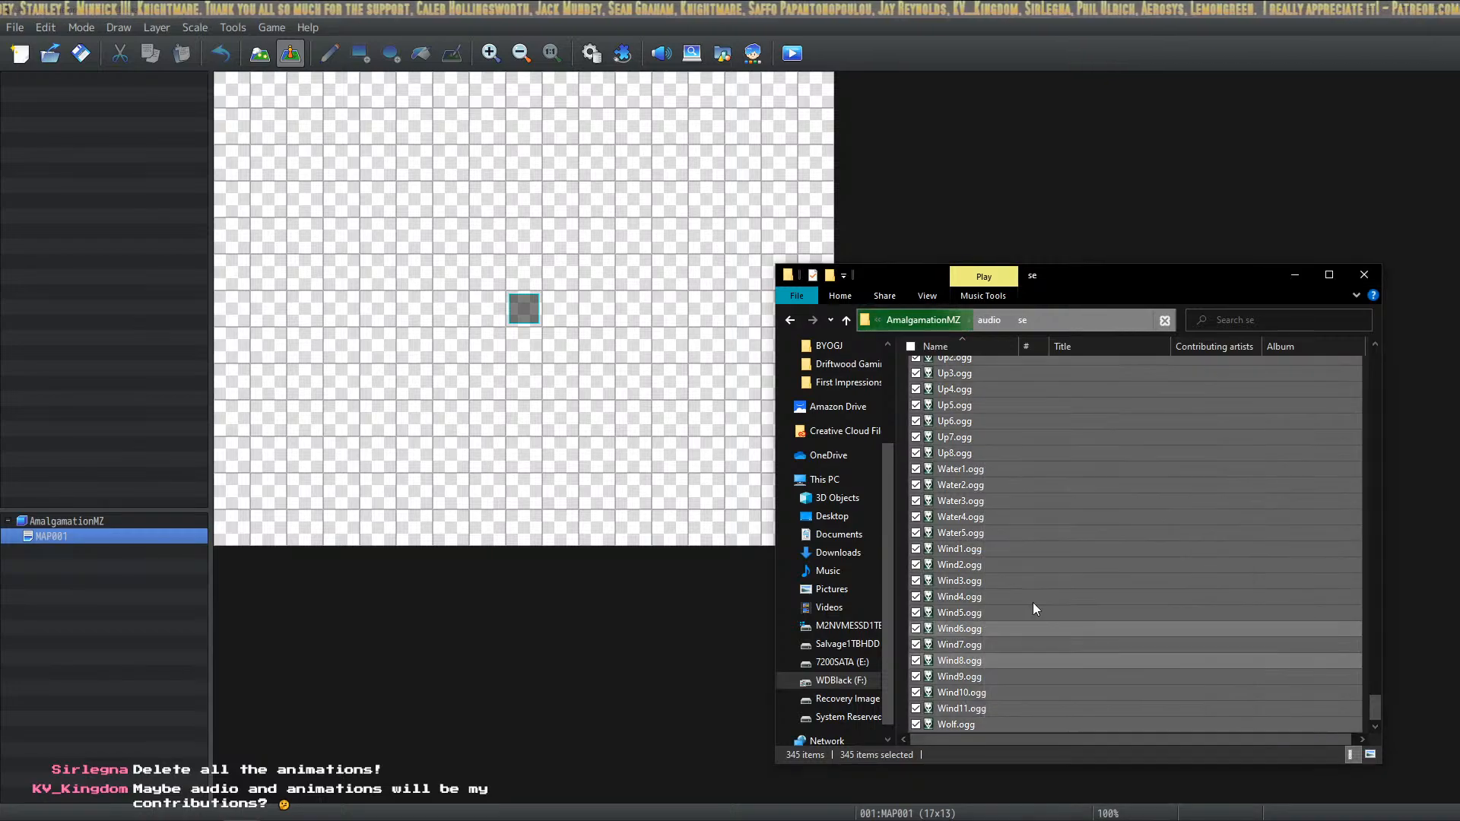
pyautogui.click(903, 492)
# Look over the JSON files in the project's data folder and return to the AmalgamationMZ folder
pyautogui.click(988, 320)
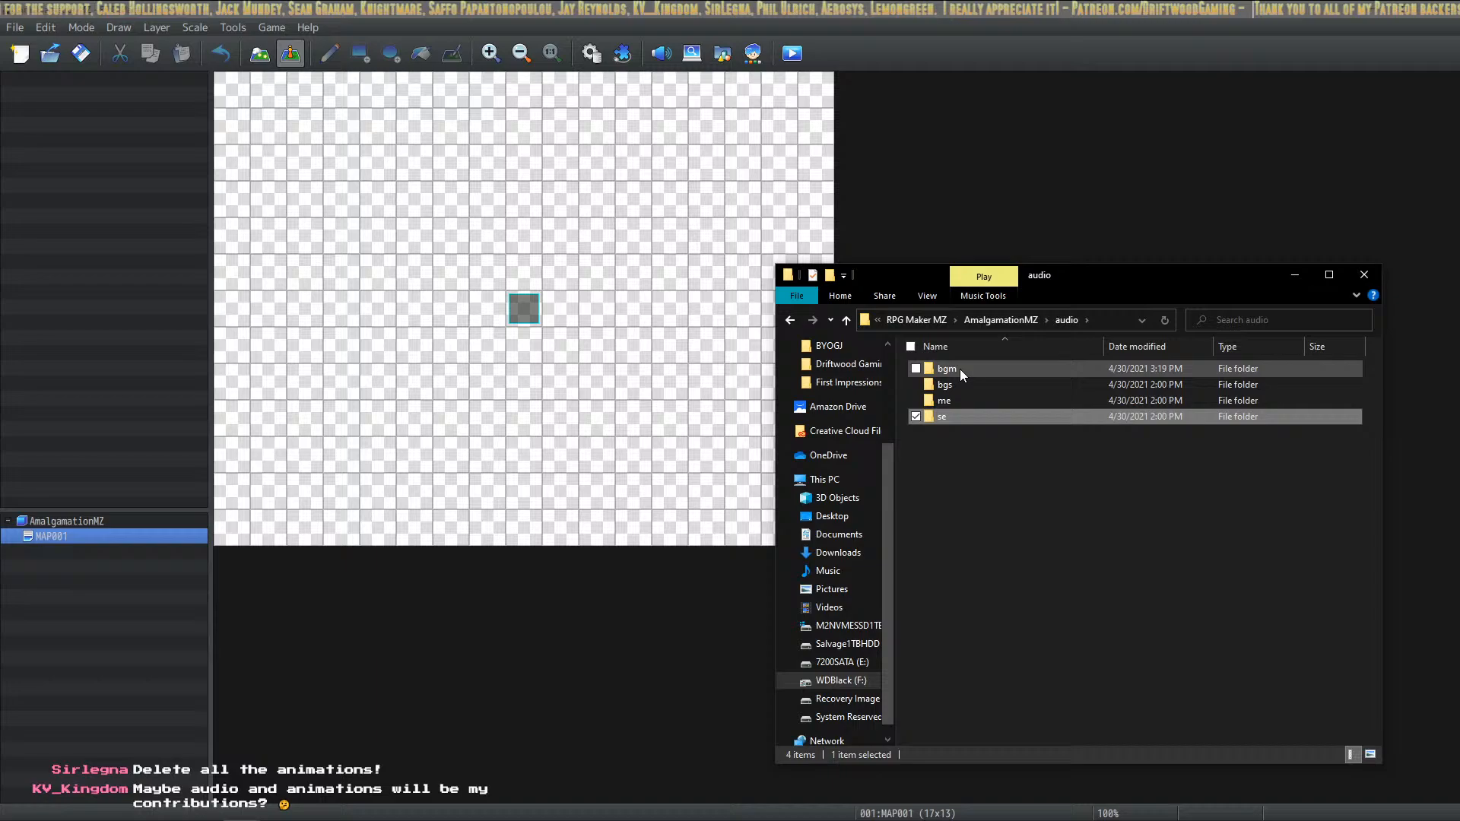
pyautogui.click(1001, 321)
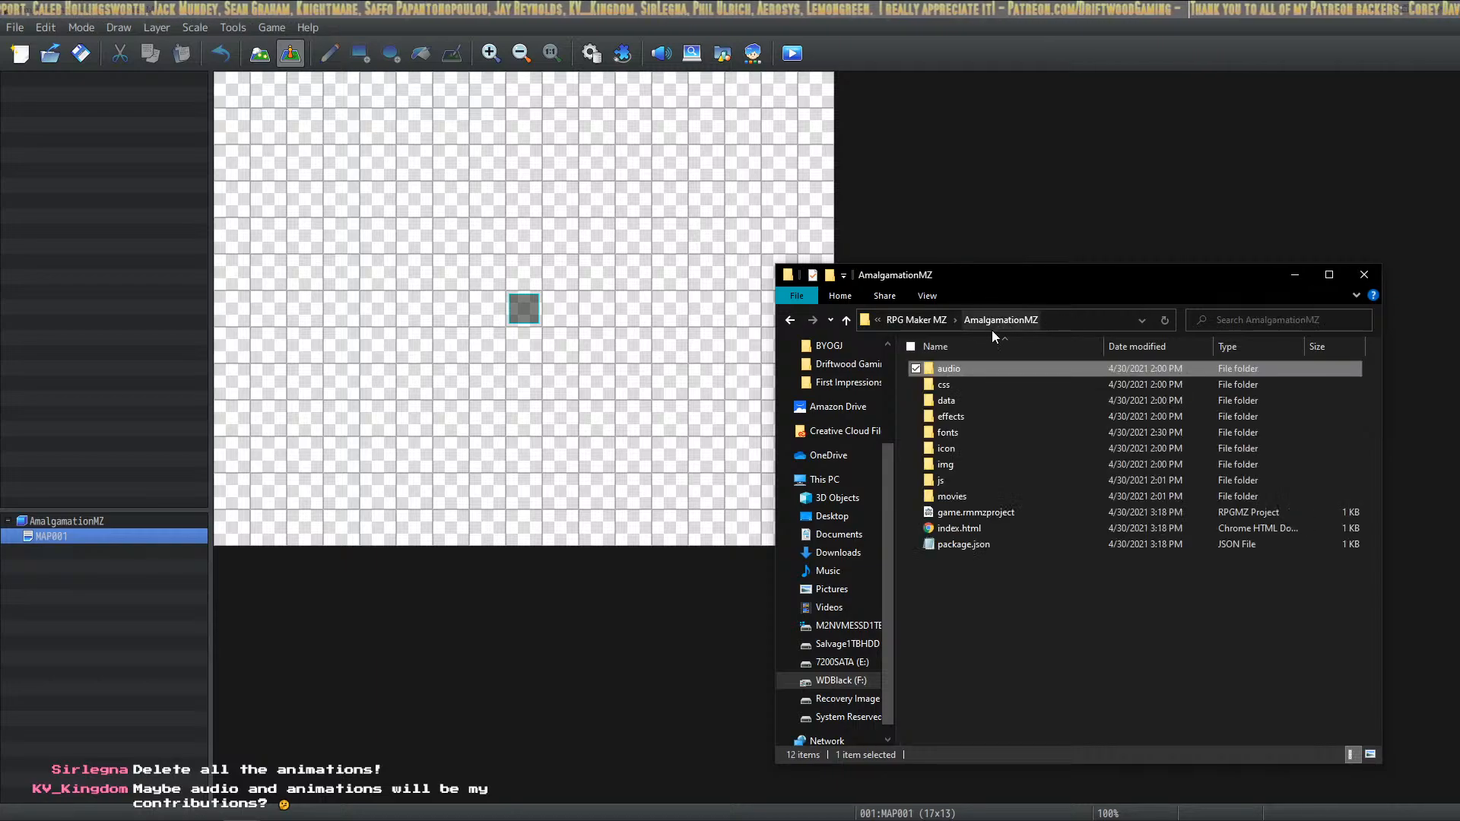
pyautogui.doubleClick(953, 405)
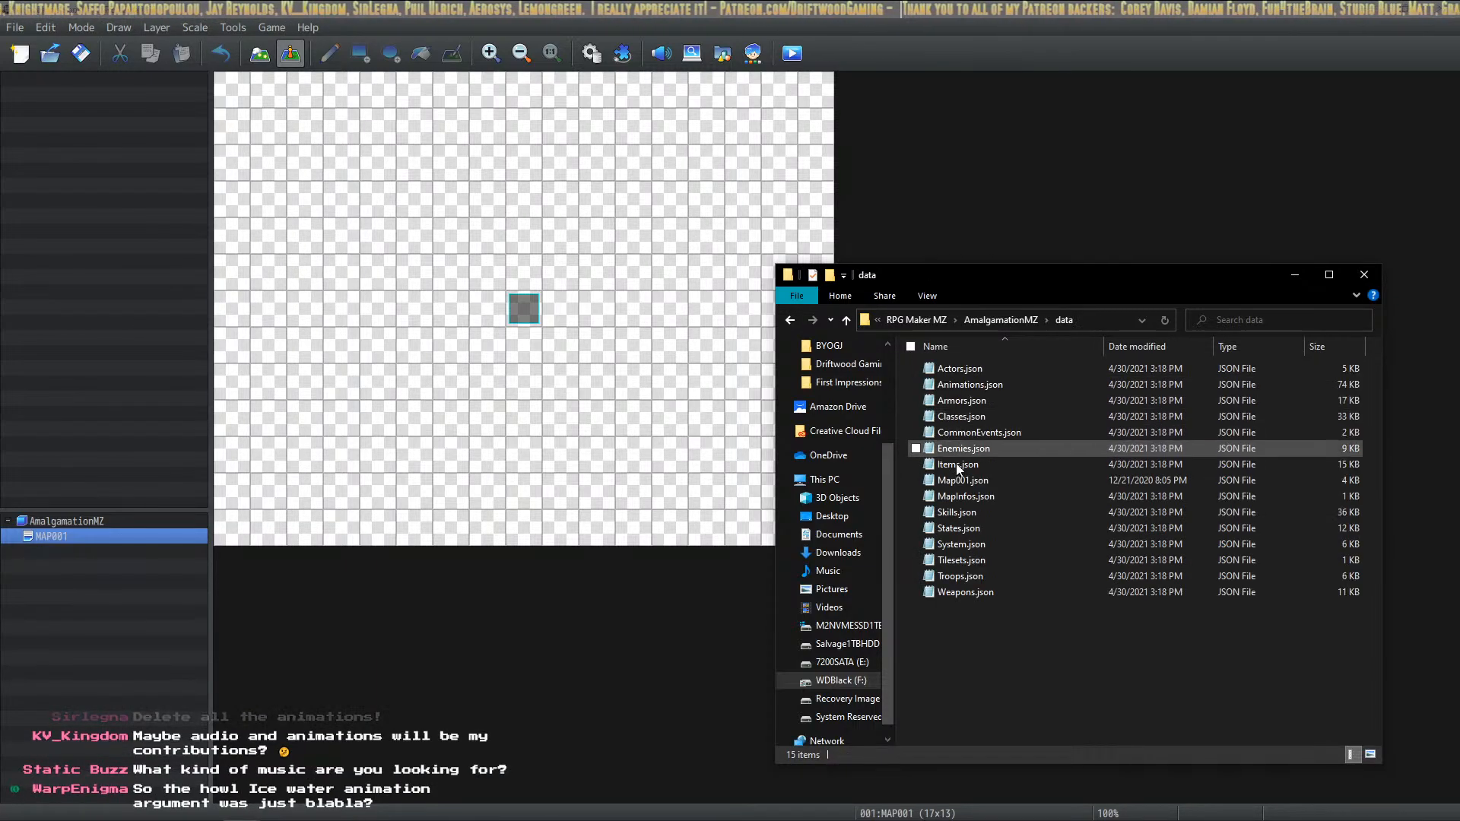
pyautogui.click(1008, 320)
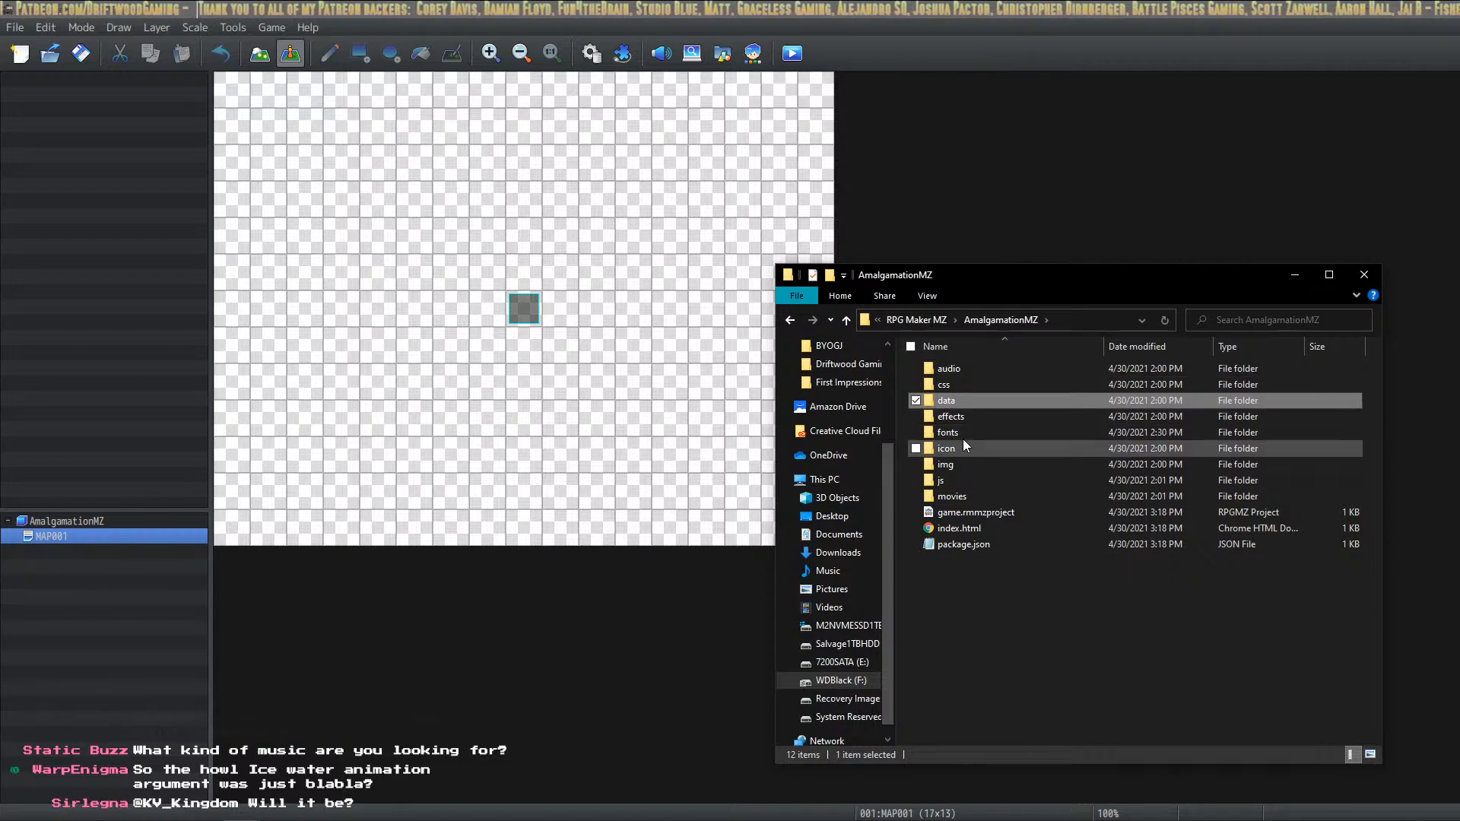
pyautogui.moveTo(955, 487)
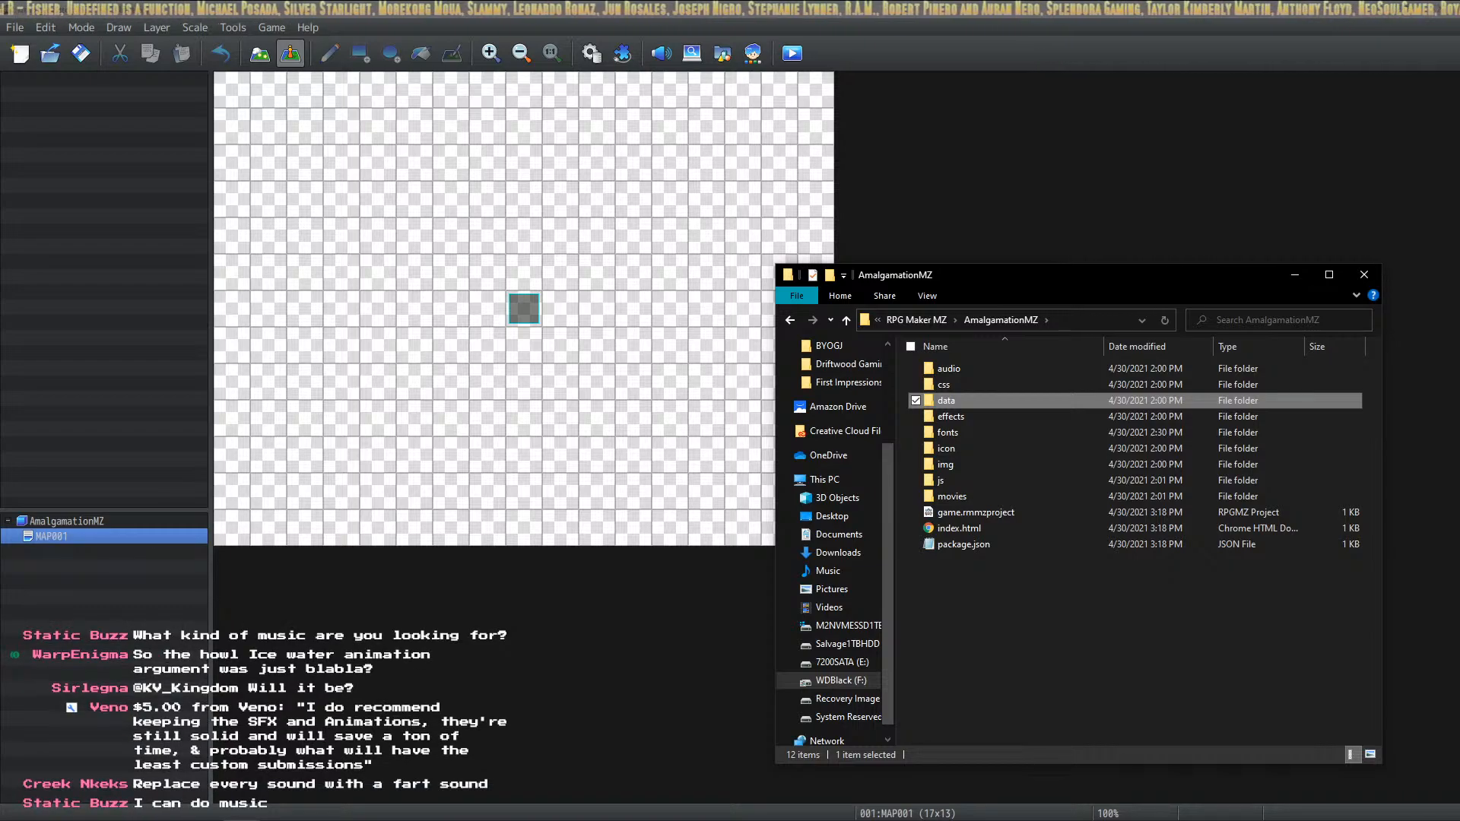
pyautogui.click(1010, 585)
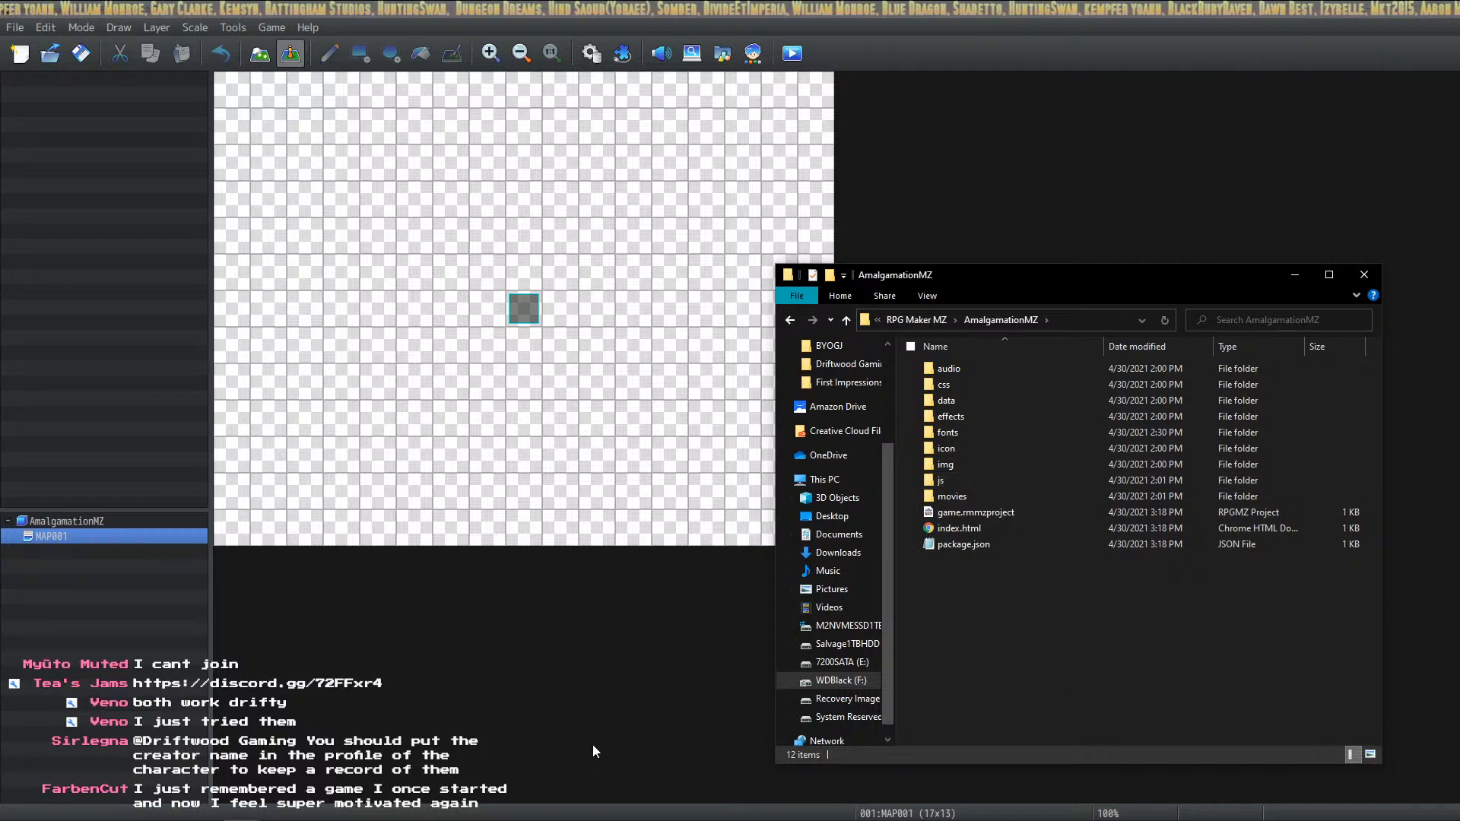
# Switch to Discord and read the newest message in the amalgamation_mz channel
pyautogui.moveTo(576, 820)
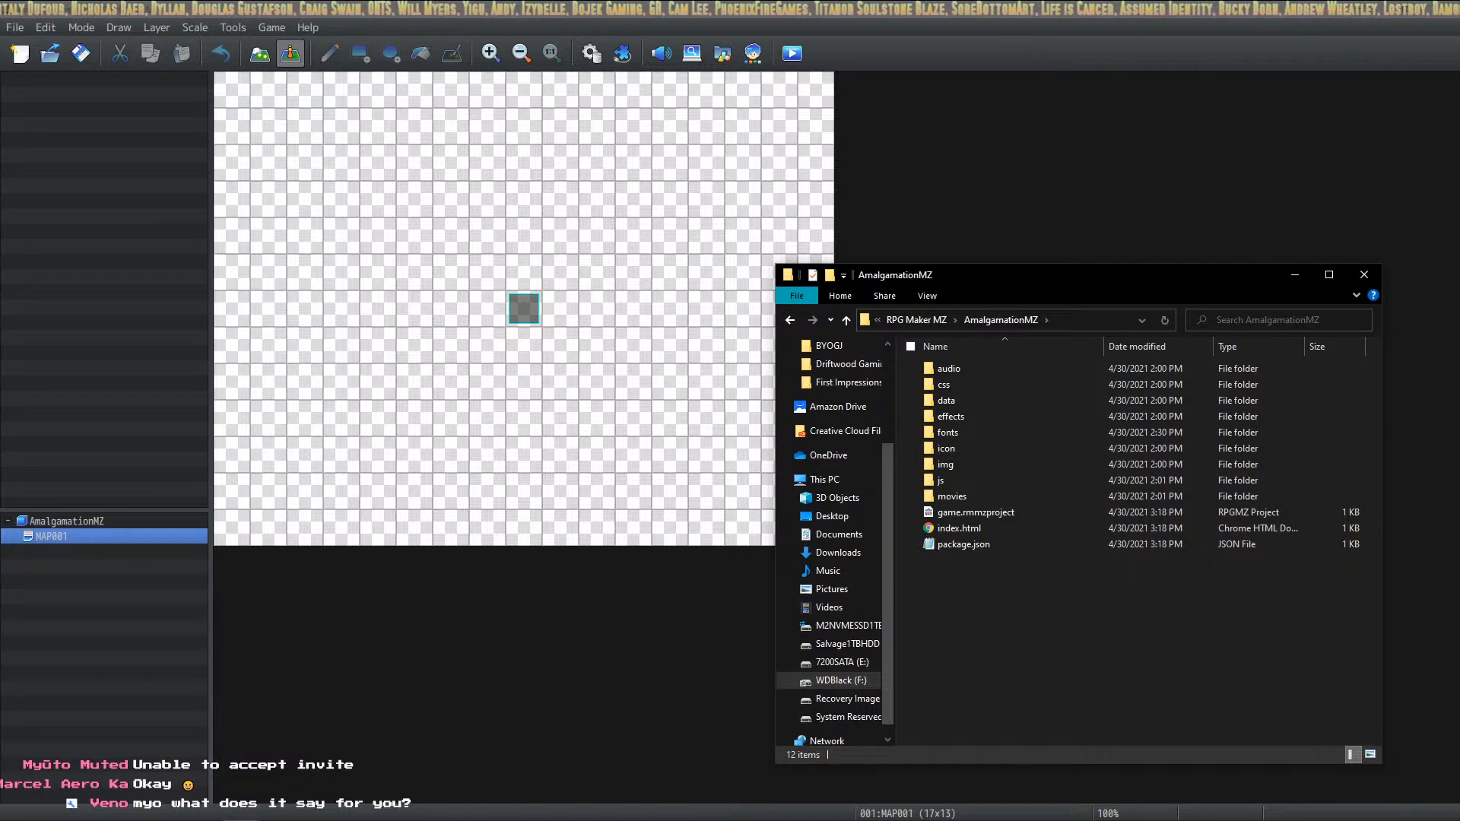
pyautogui.hotkey('alt', 'Tab')
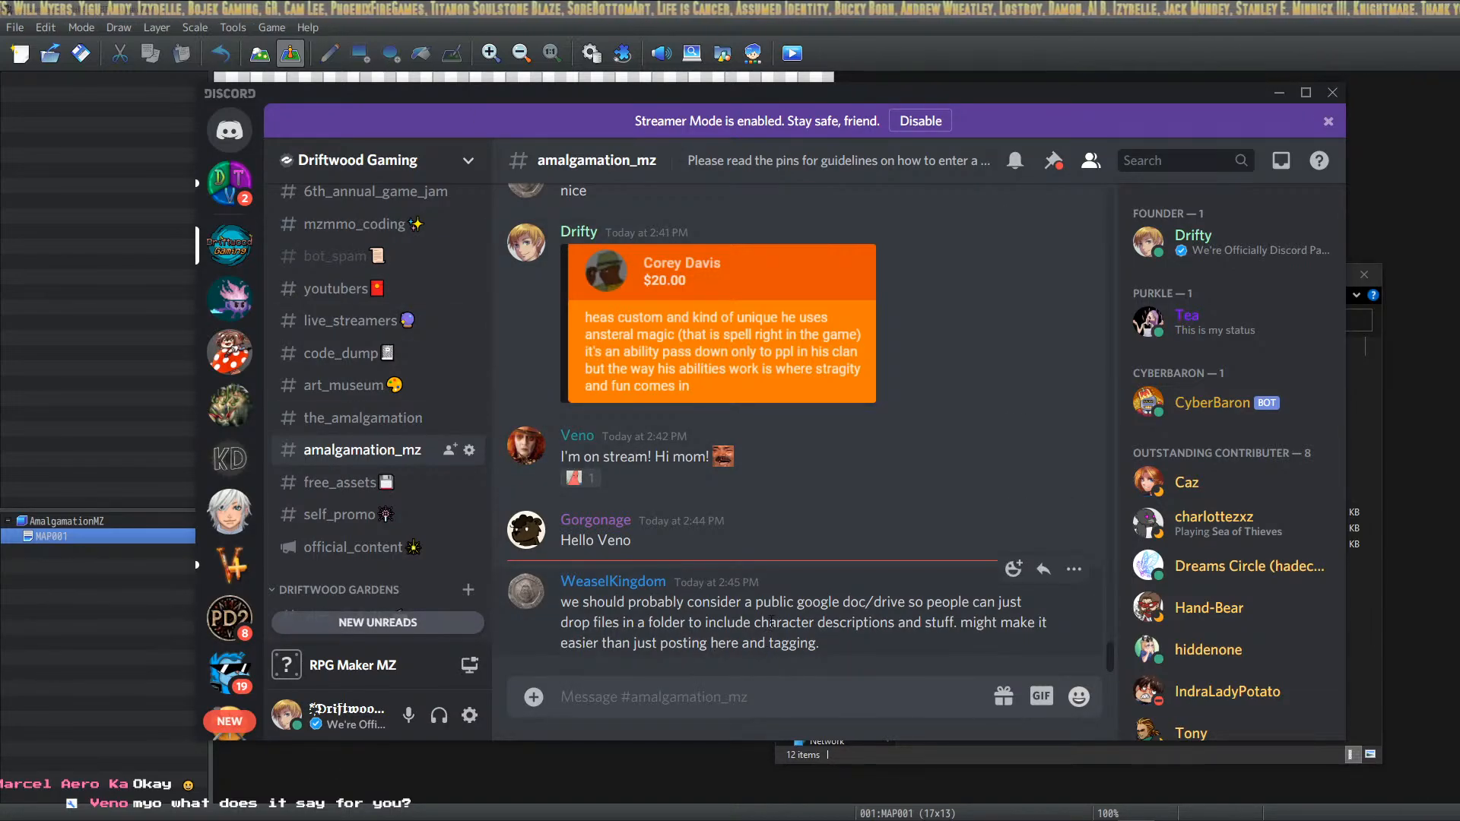
pyautogui.moveTo(759, 604); pyautogui.dragTo(830, 604)
pyautogui.click(891, 602)
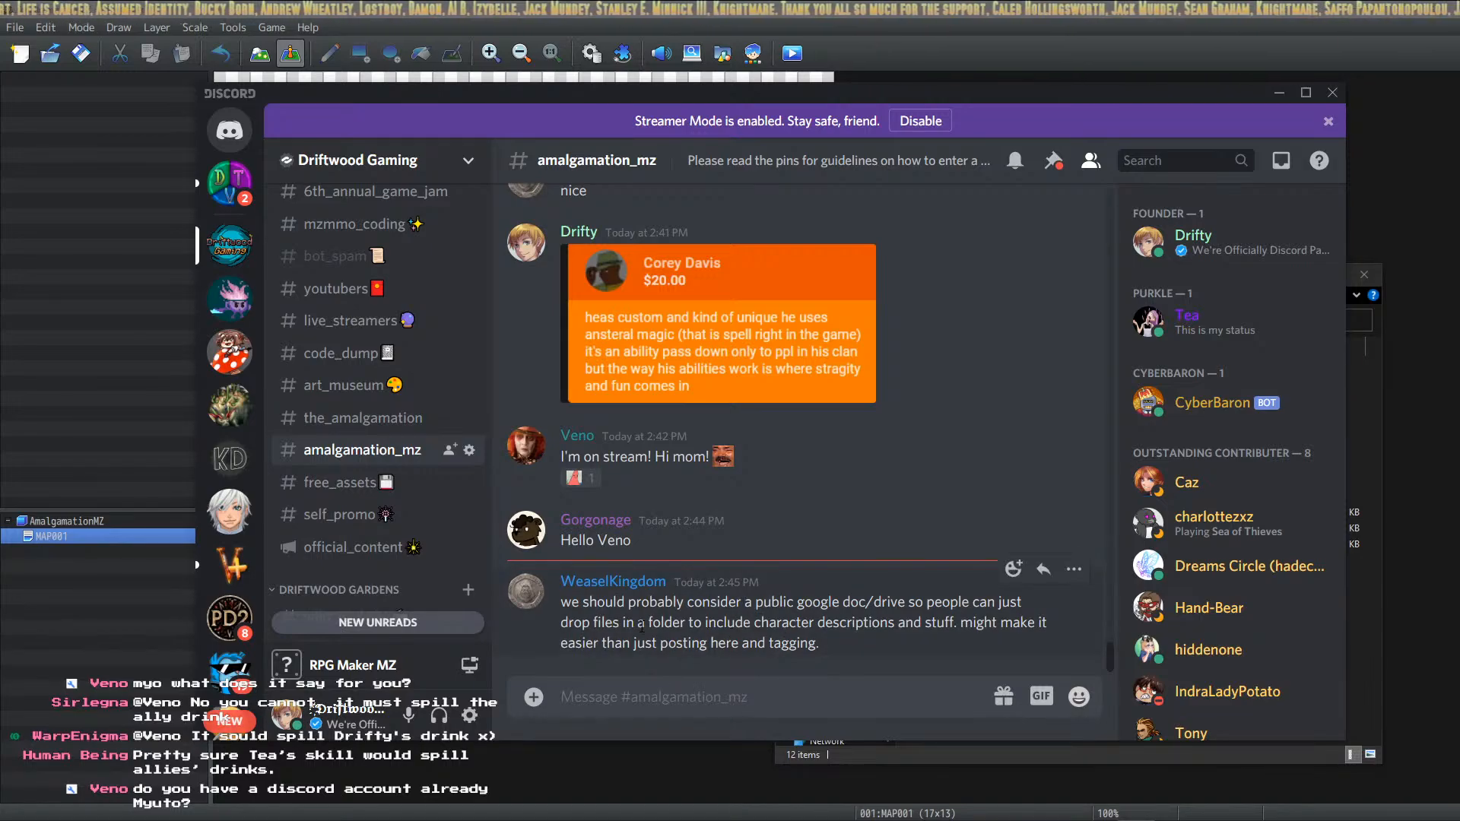
pyautogui.moveTo(675, 604); pyautogui.dragTo(688, 643)
pyautogui.click(787, 645)
pyautogui.moveTo(790, 622); pyautogui.dragTo(735, 702)
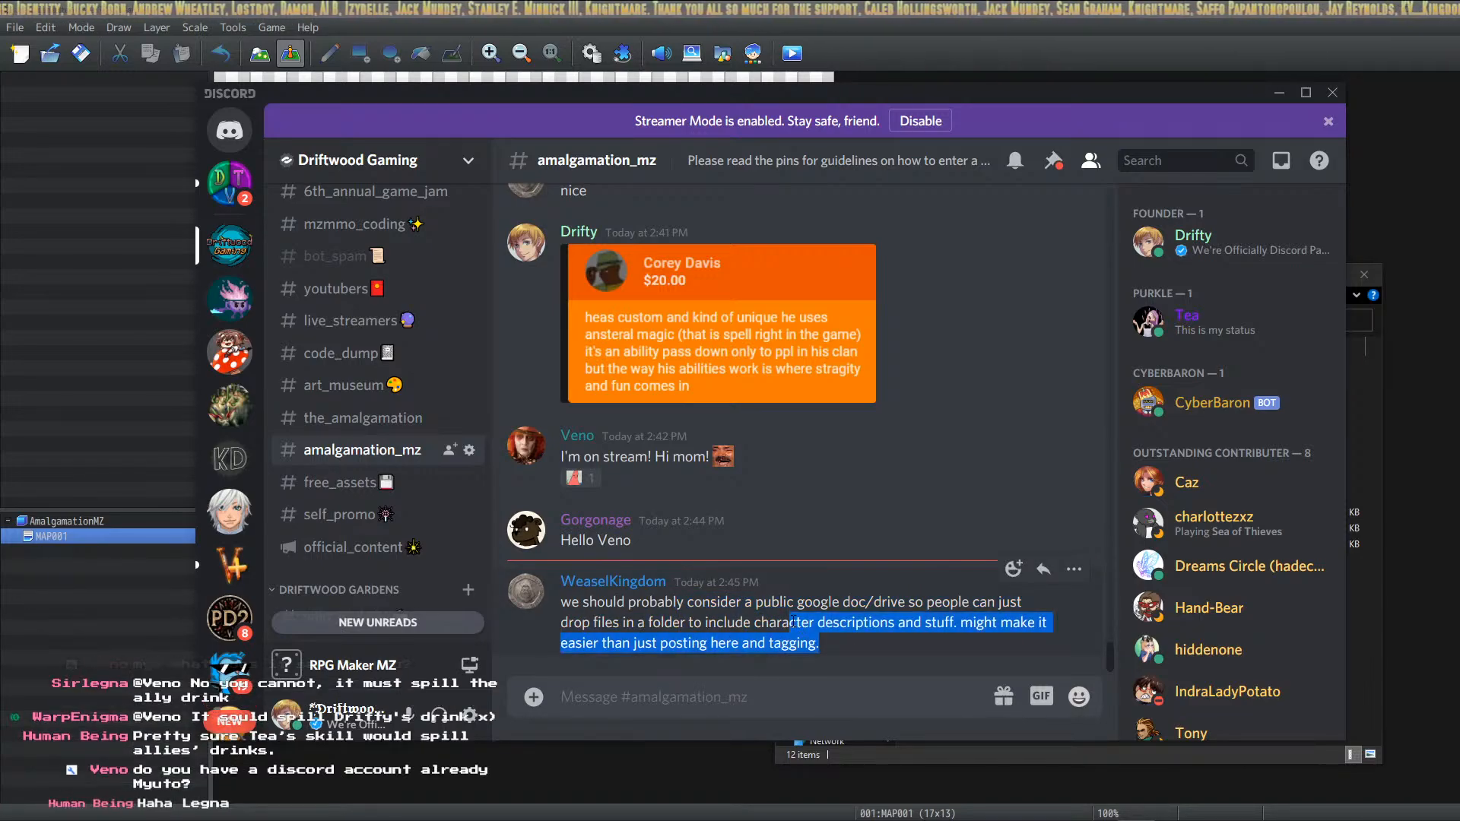
# Clear the text selection and look over the latest messages in the amalgamation_mz channel
pyautogui.click(732, 702)
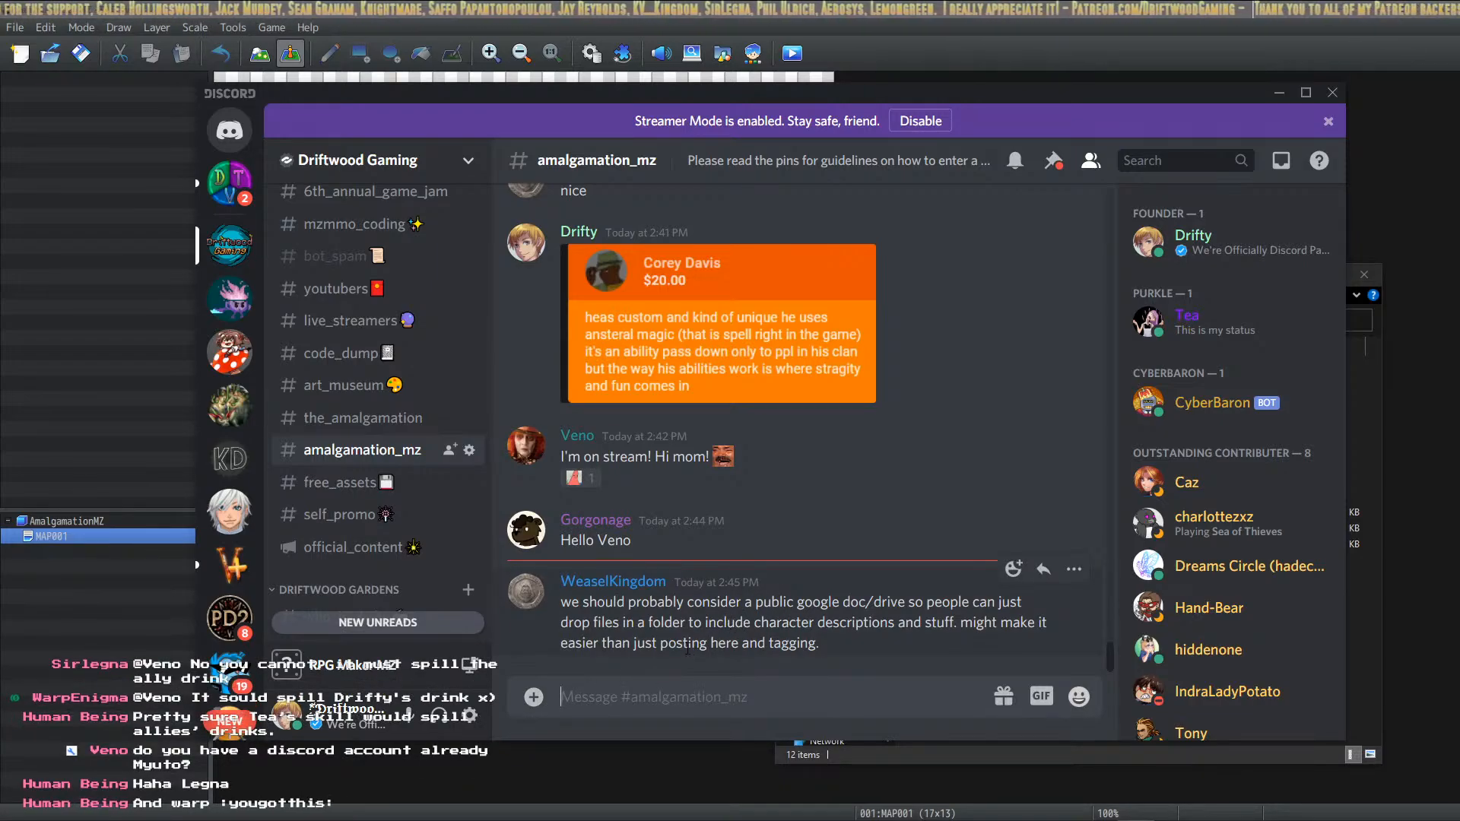
pyautogui.scroll(8, 701, 500)
pyautogui.scroll(-7, 722, 568)
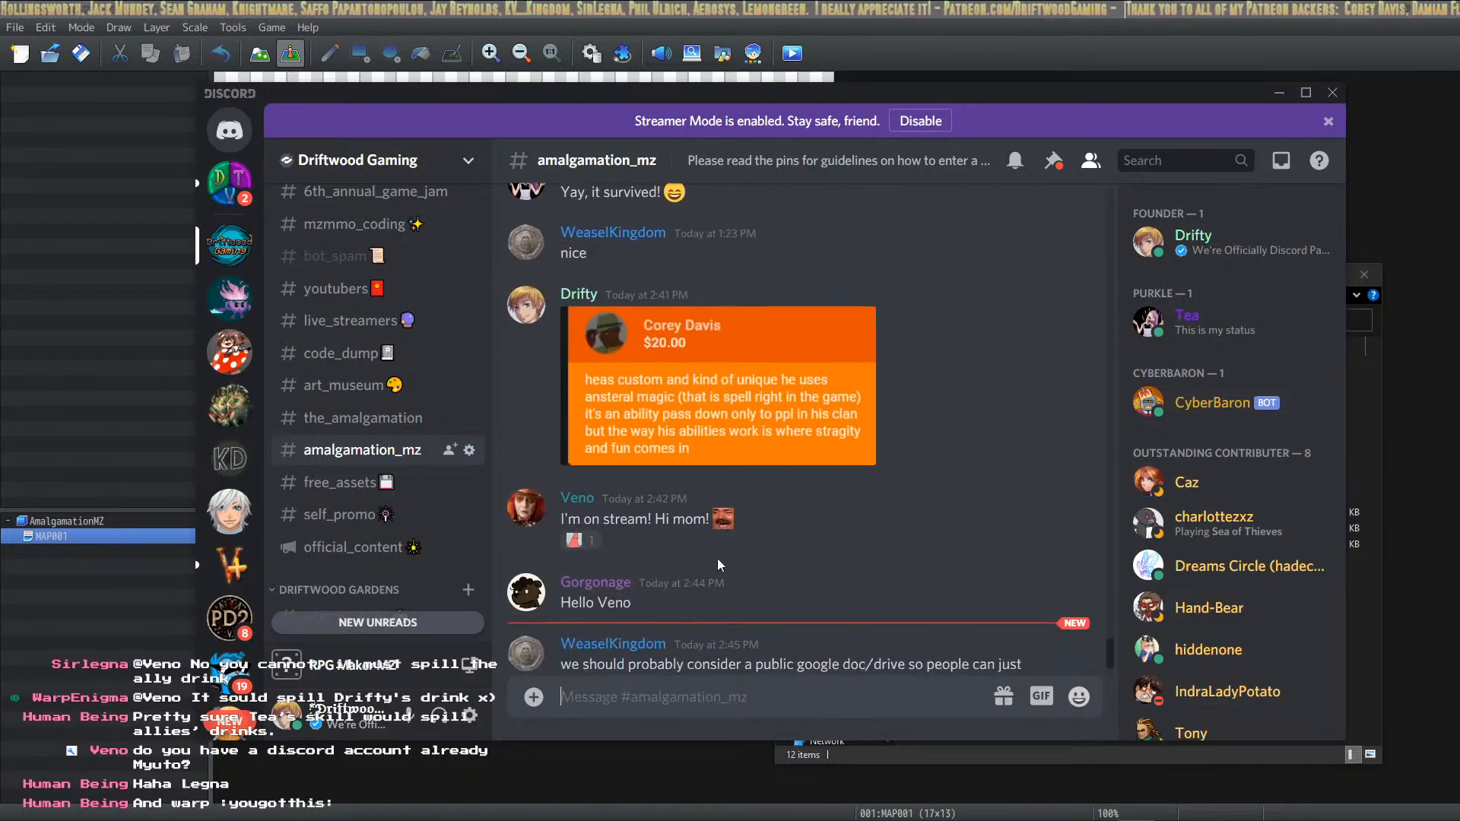
pyautogui.scroll(-1, 718, 558)
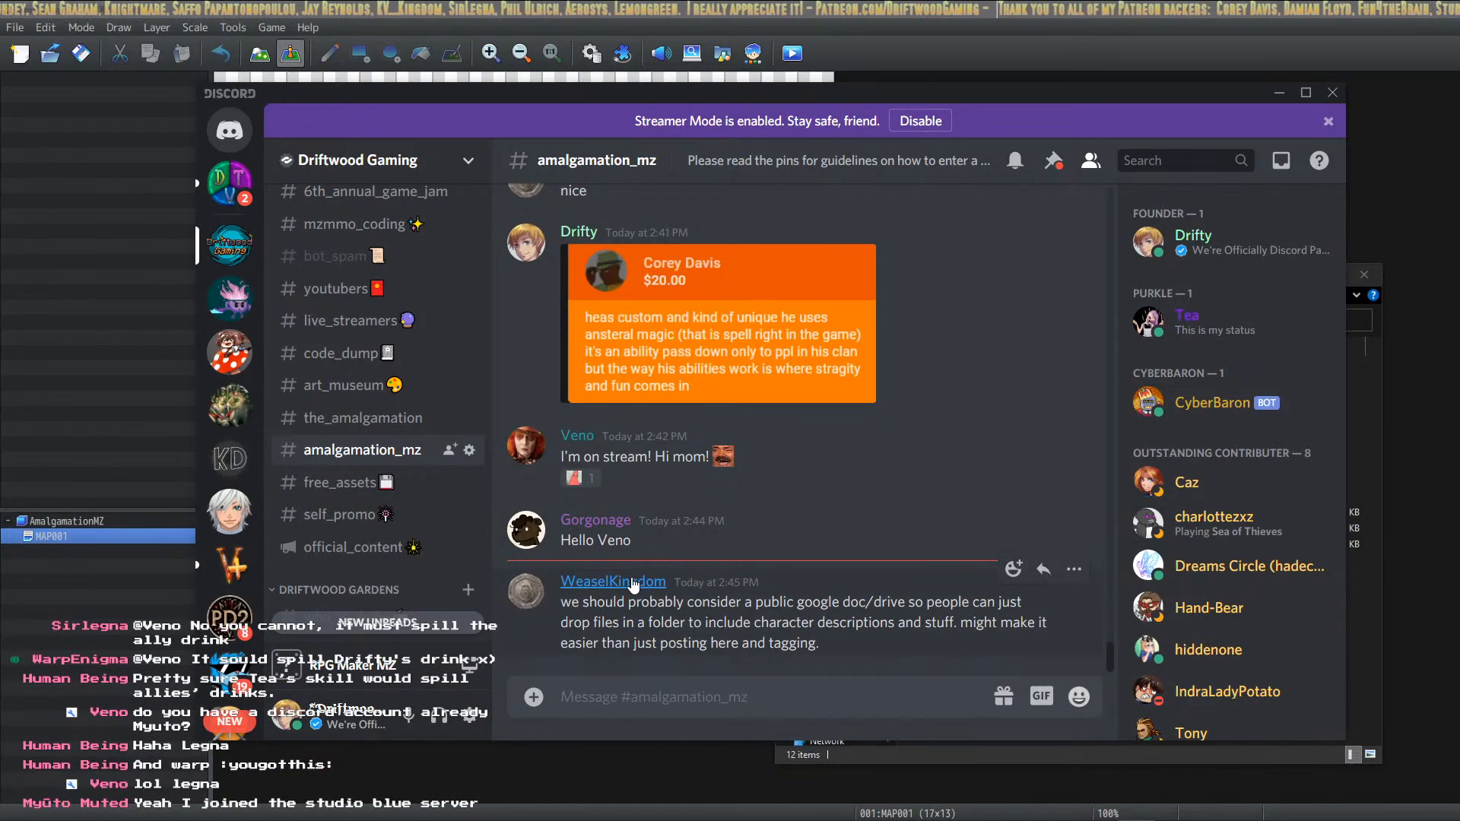
pyautogui.scroll(1, 662, 637)
pyautogui.scroll(6, 659, 635)
pyautogui.scroll(-7, 657, 633)
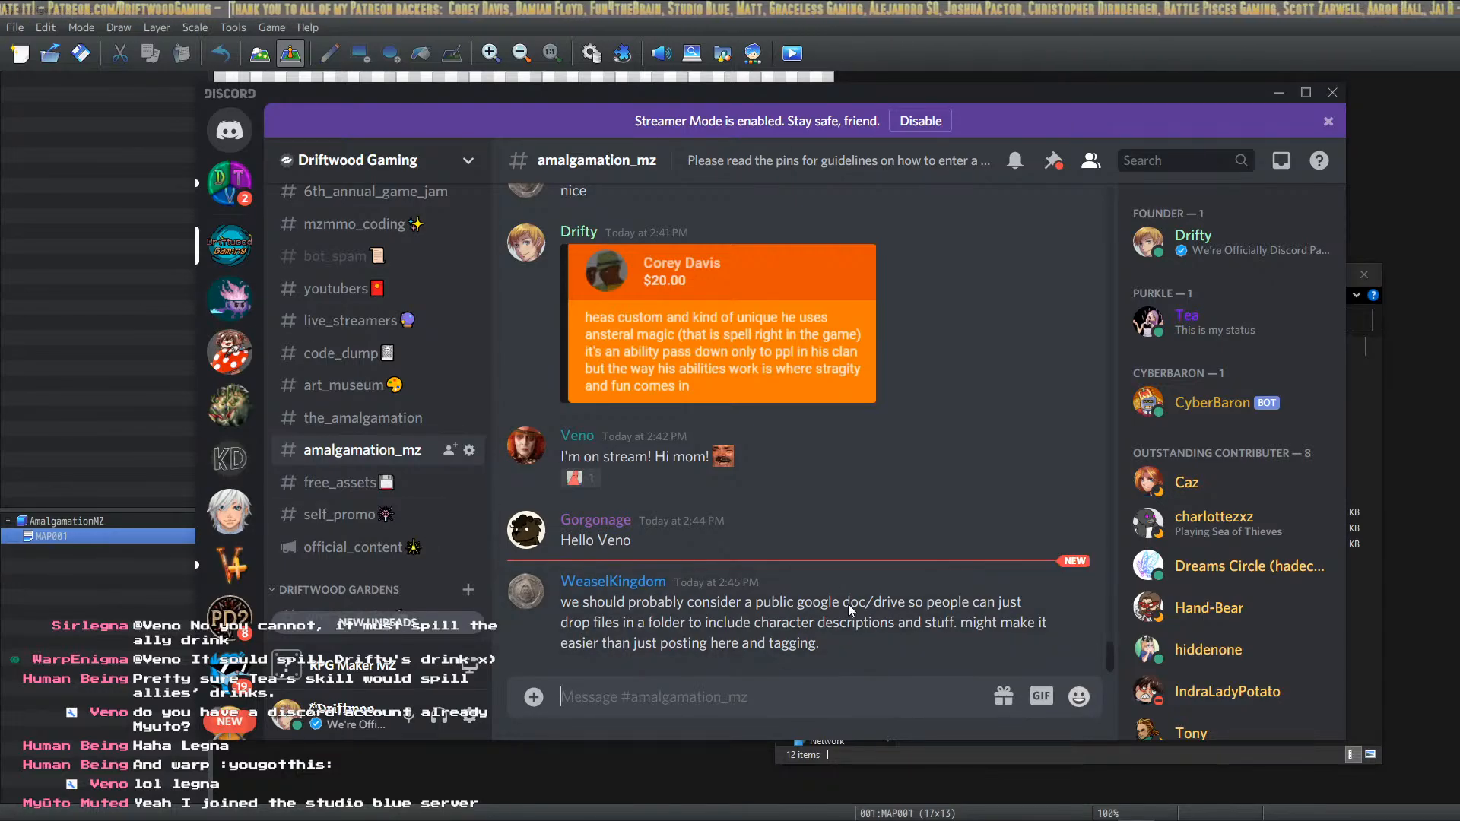
# Look back through the amalgamation_mz channel's earlier posts to examine the submitted bear character sprites, face set and enemy descriptions
pyautogui.scroll(10, 668, 481)
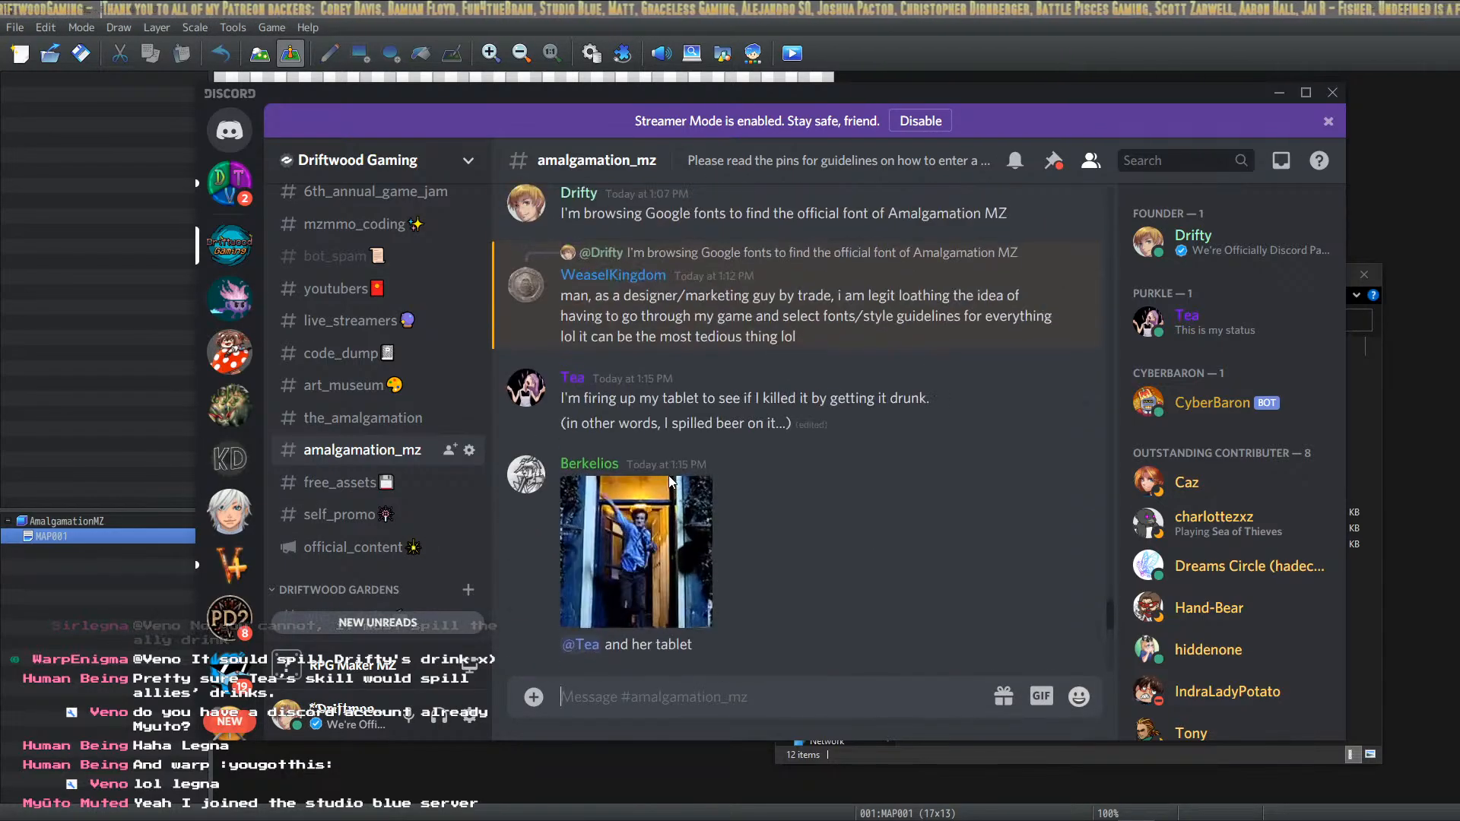
pyautogui.scroll(6, 730, 525)
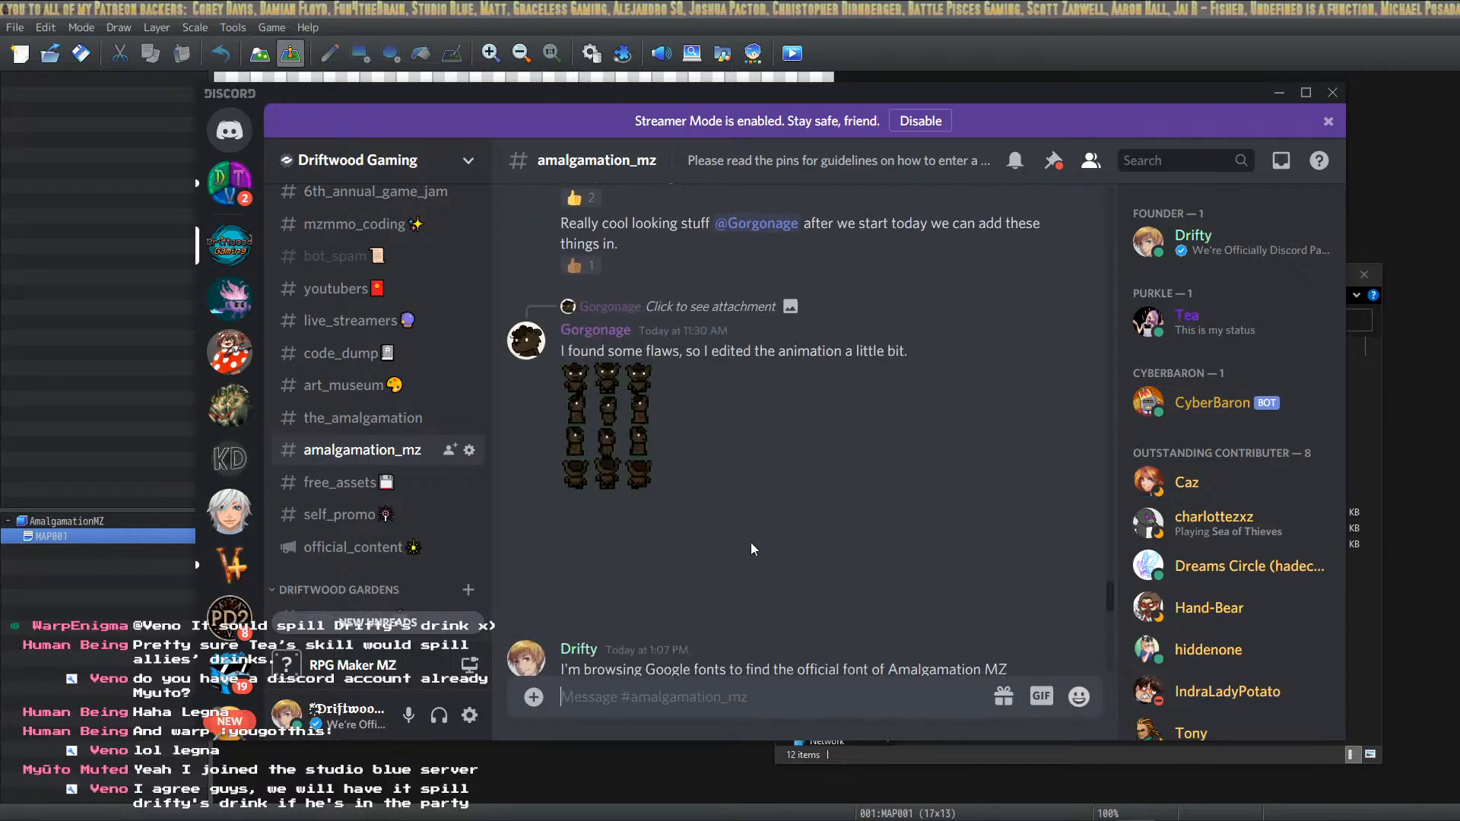
pyautogui.scroll(10, 633, 446)
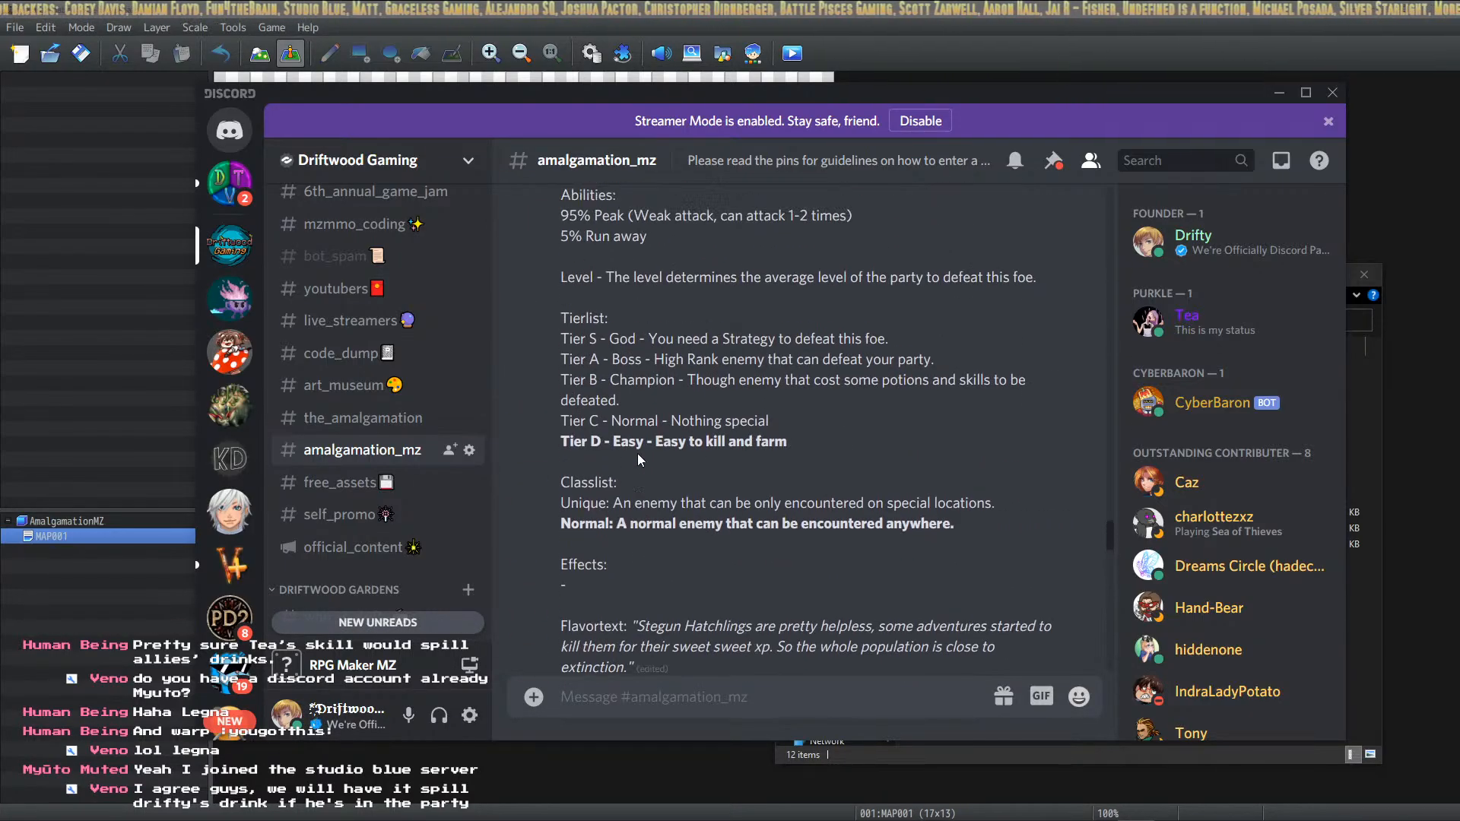
pyautogui.scroll(15, 635, 453)
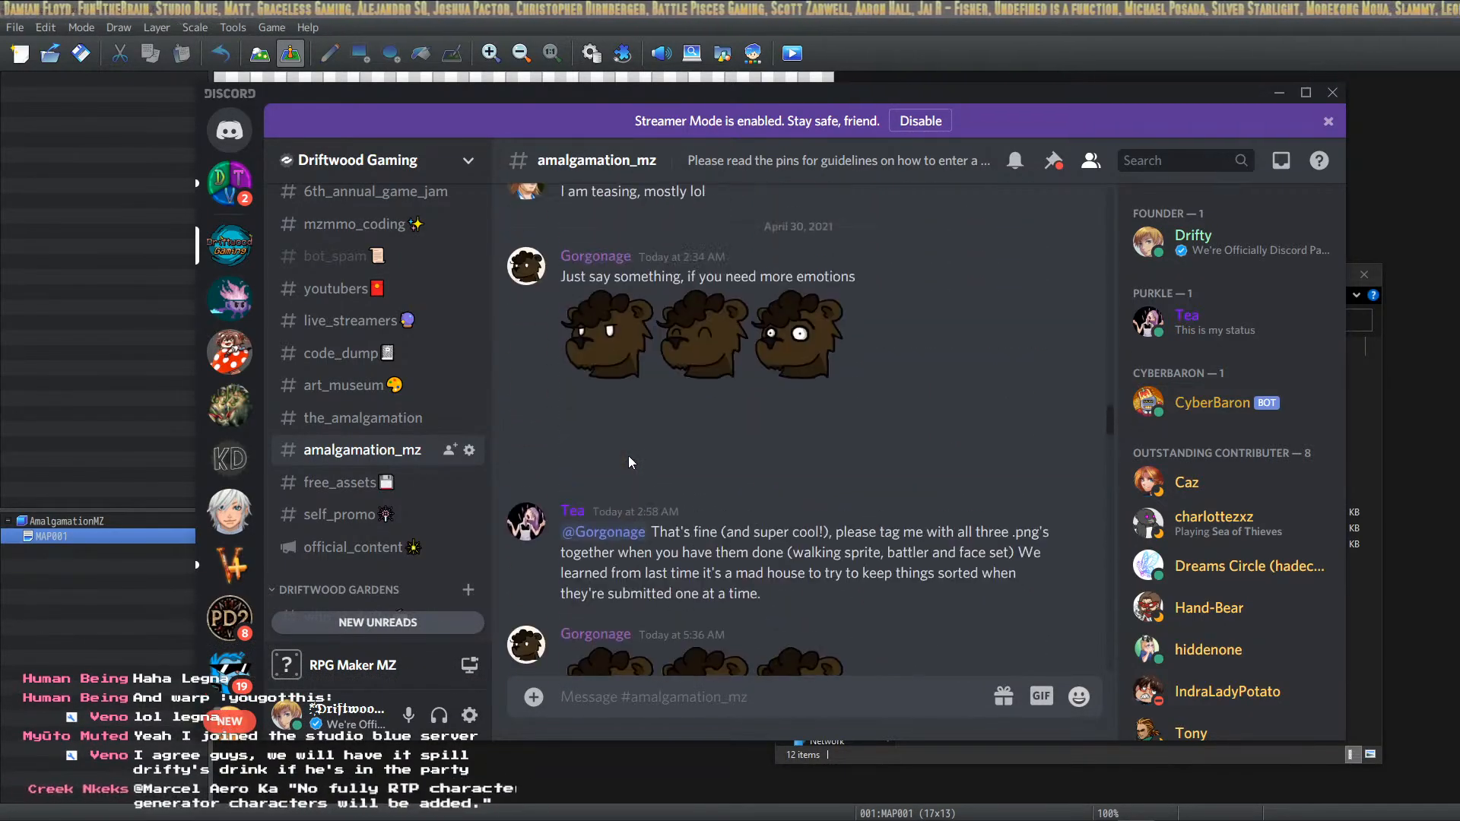
pyautogui.scroll(-6, 628, 461)
pyautogui.scroll(5, 628, 461)
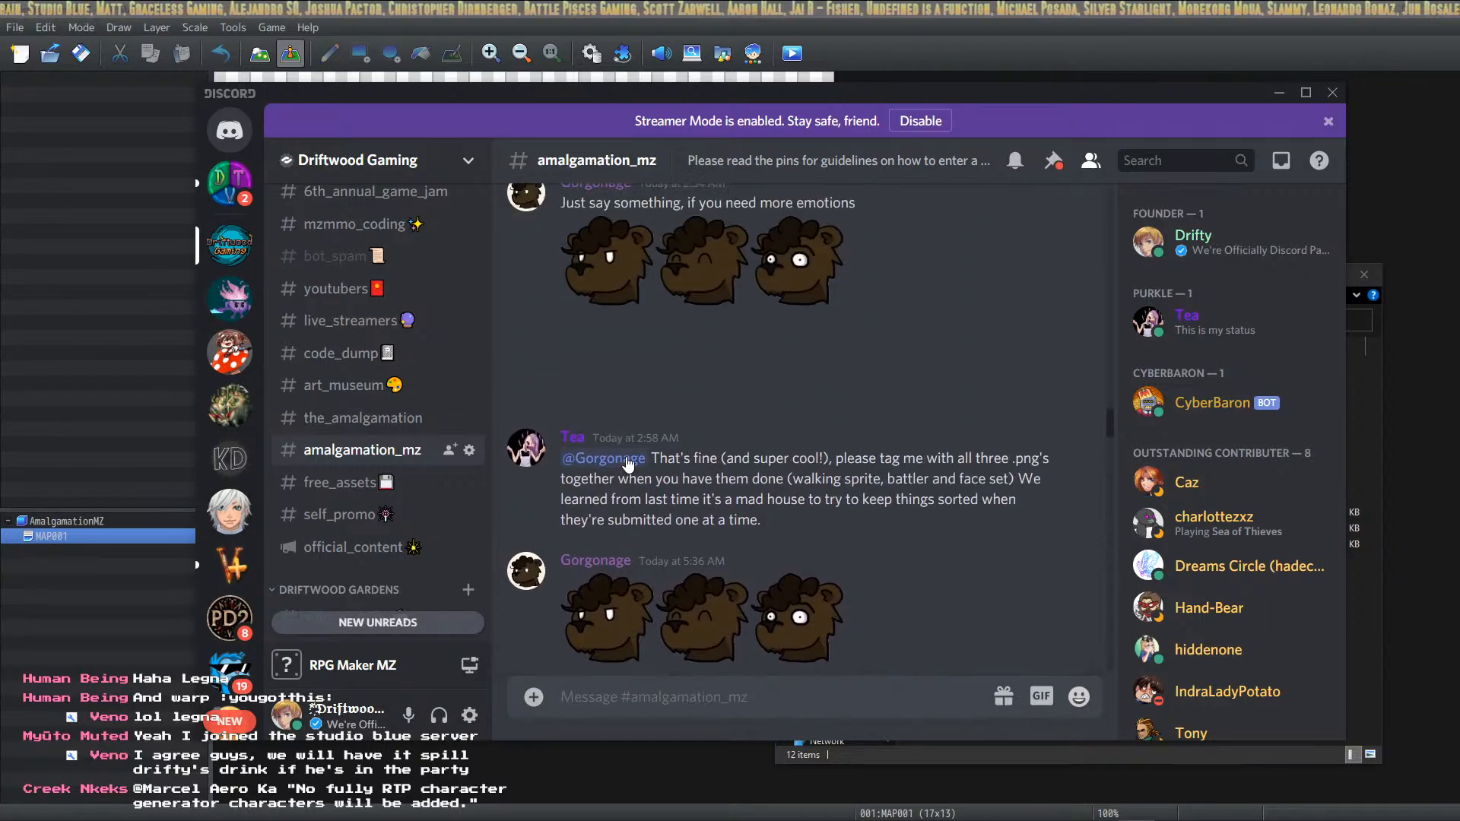
pyautogui.scroll(8, 626, 458)
pyautogui.scroll(-6, 622, 459)
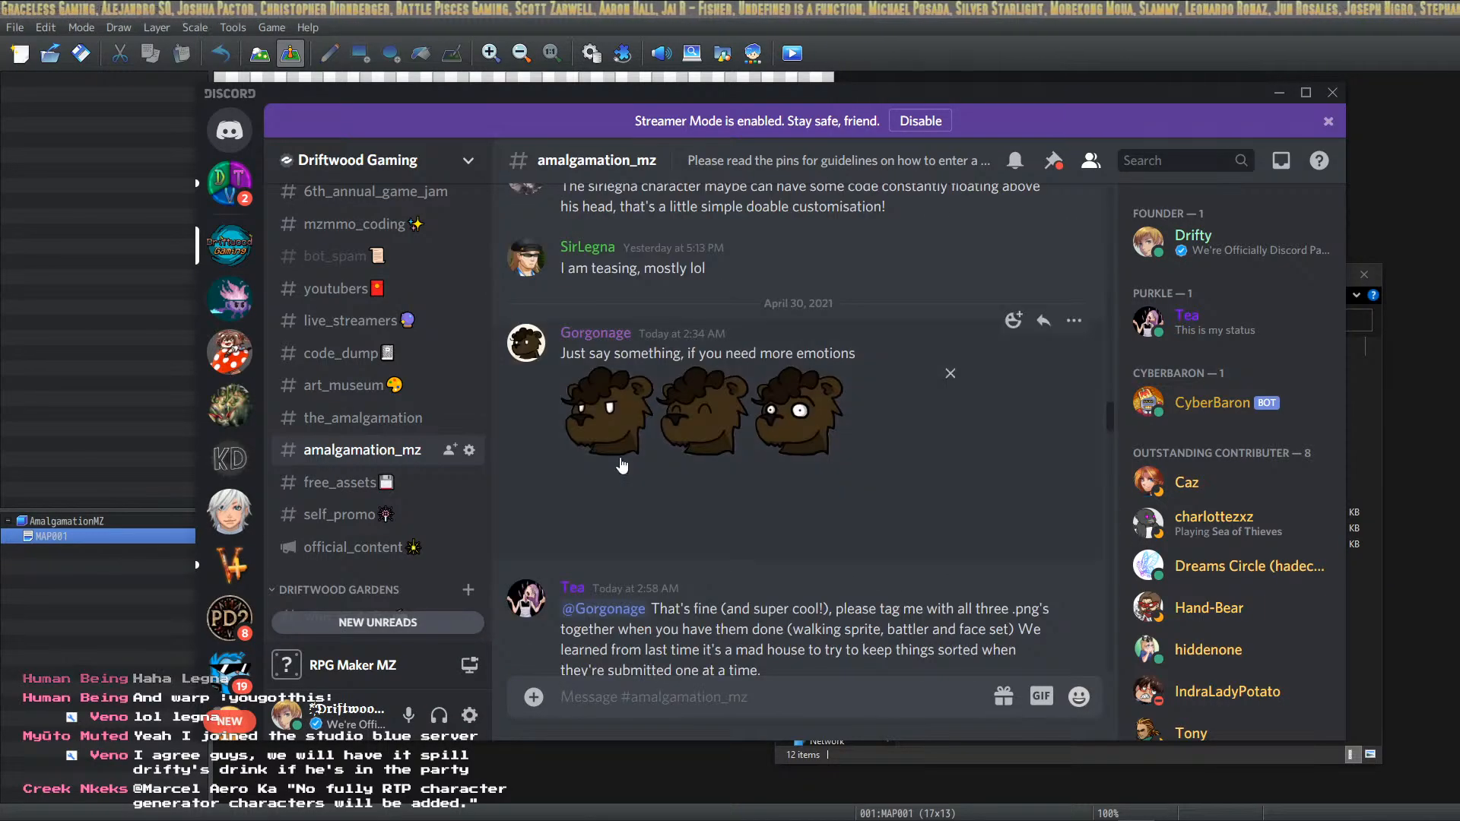
pyautogui.scroll(-10, 622, 460)
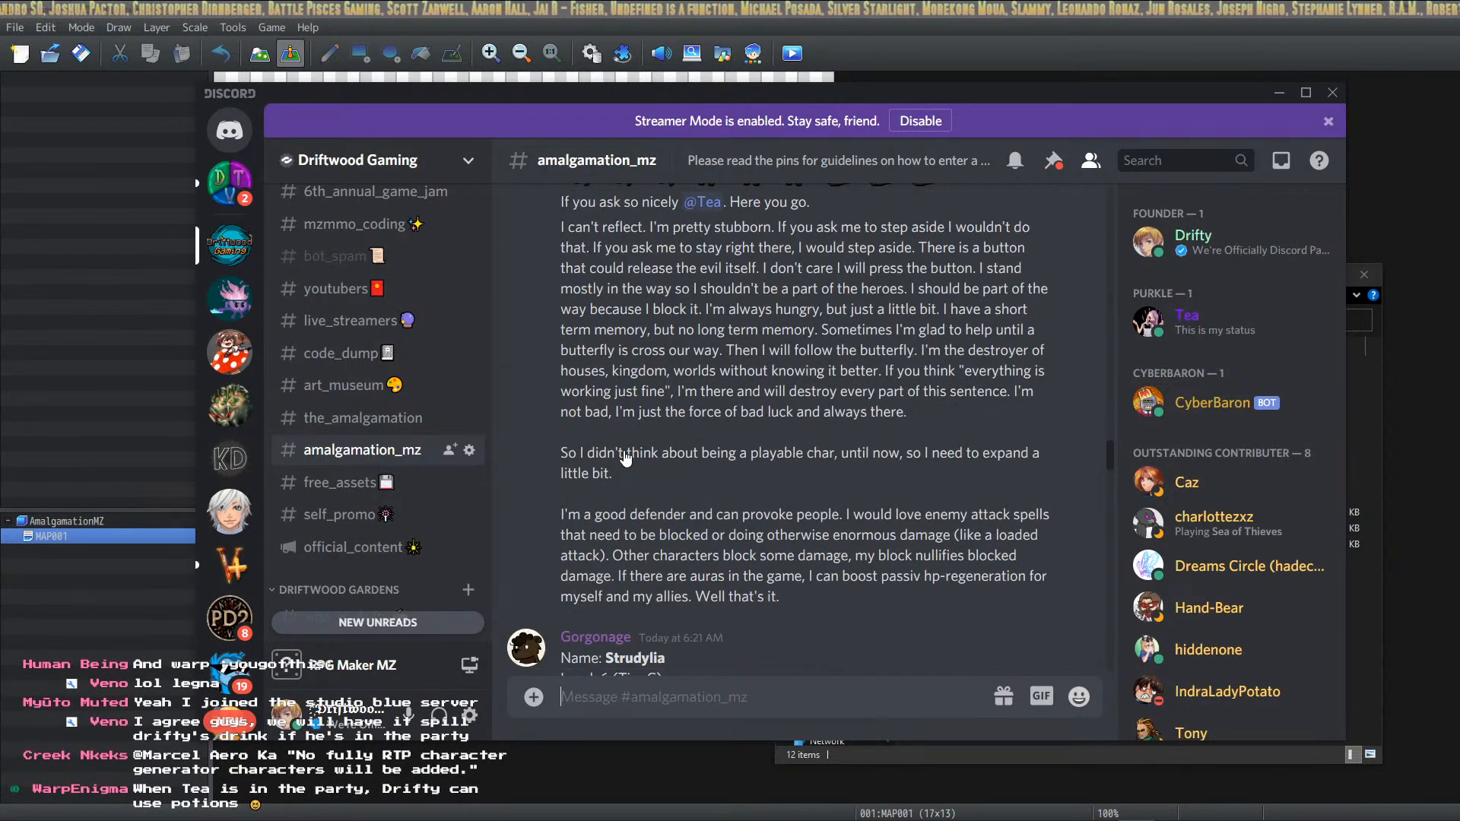
pyautogui.scroll(-10, 624, 456)
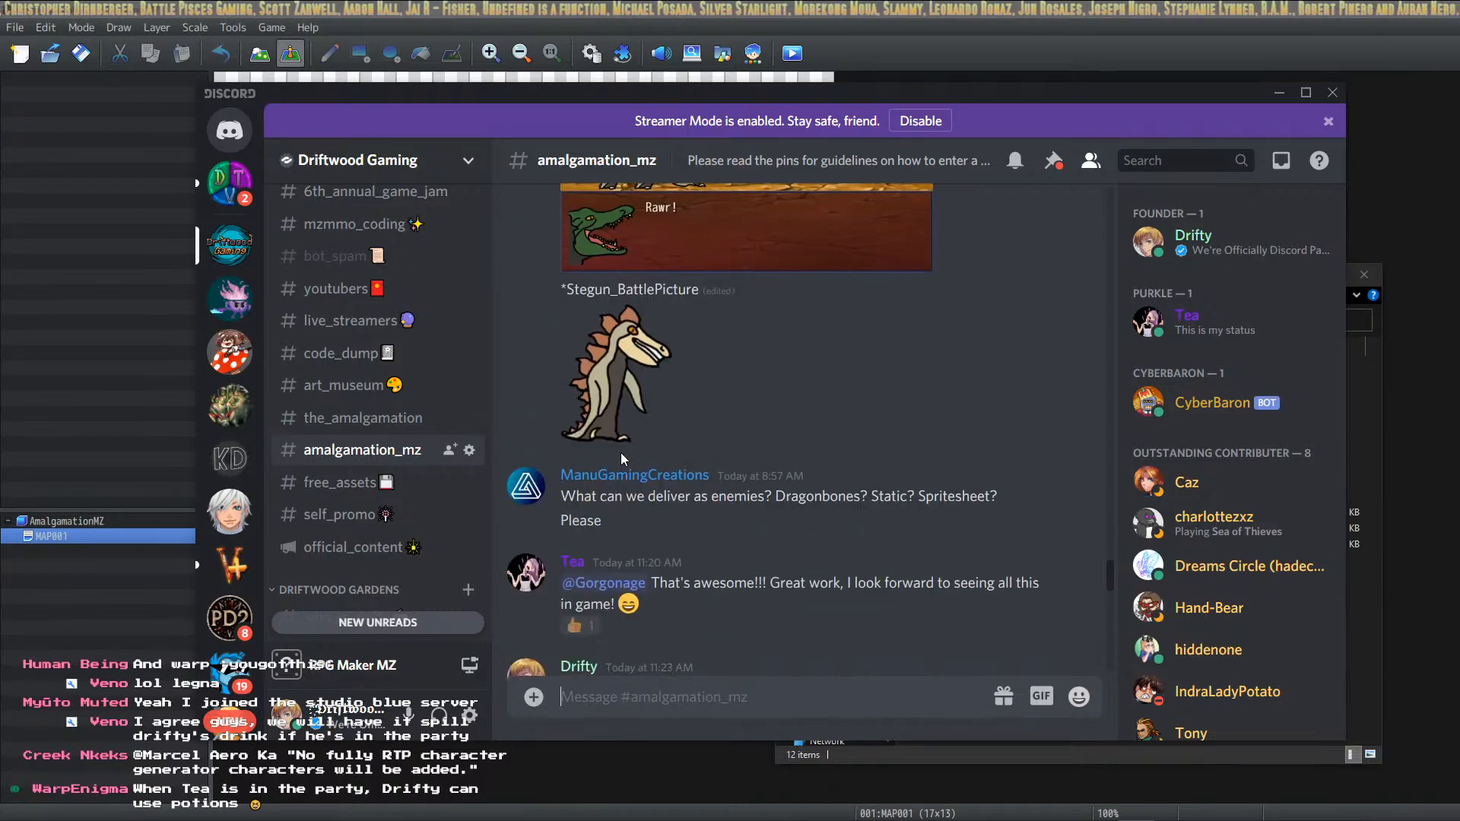
pyautogui.scroll(-5, 621, 453)
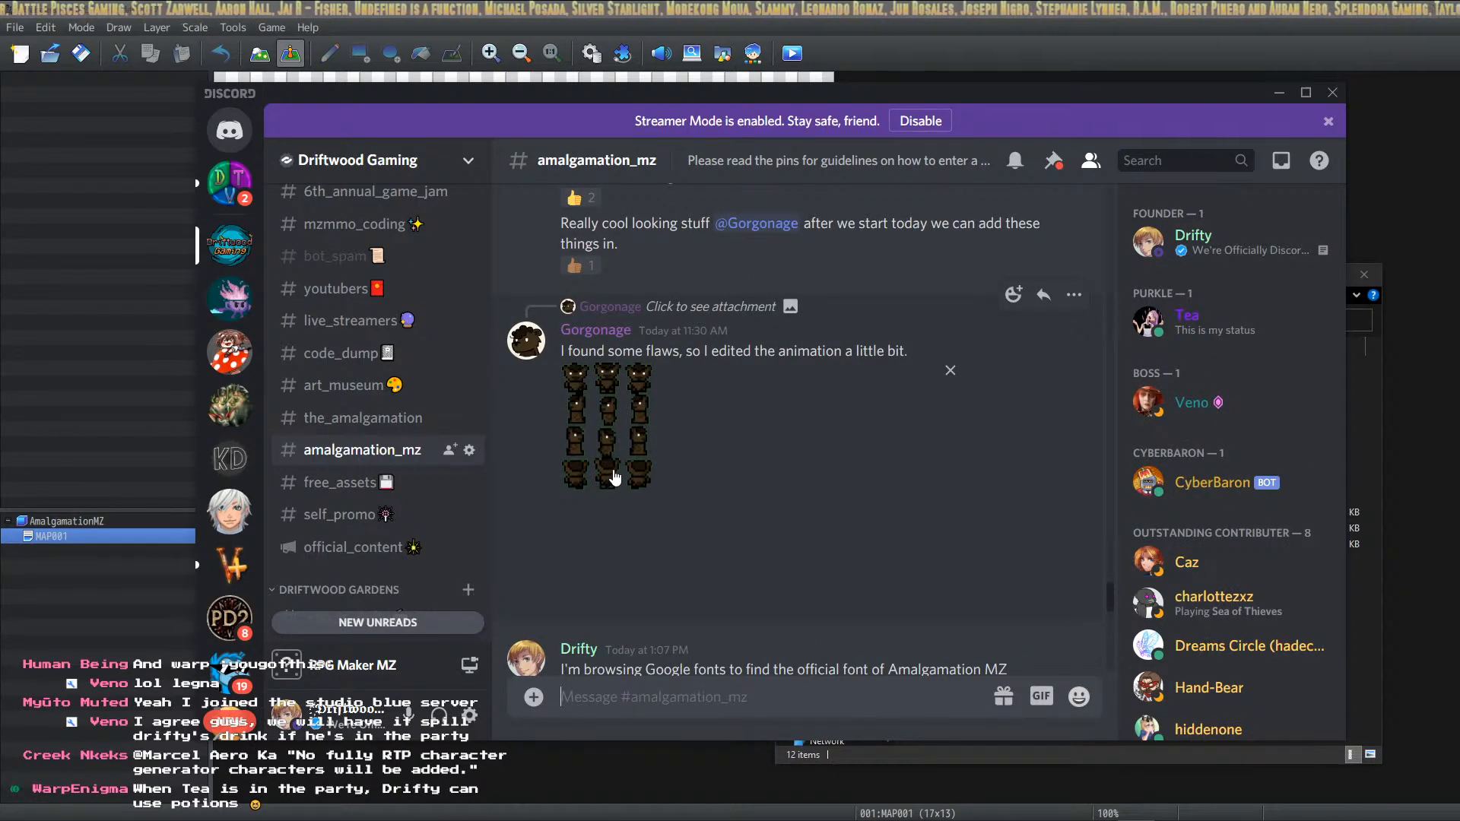
pyautogui.scroll(15, 614, 477)
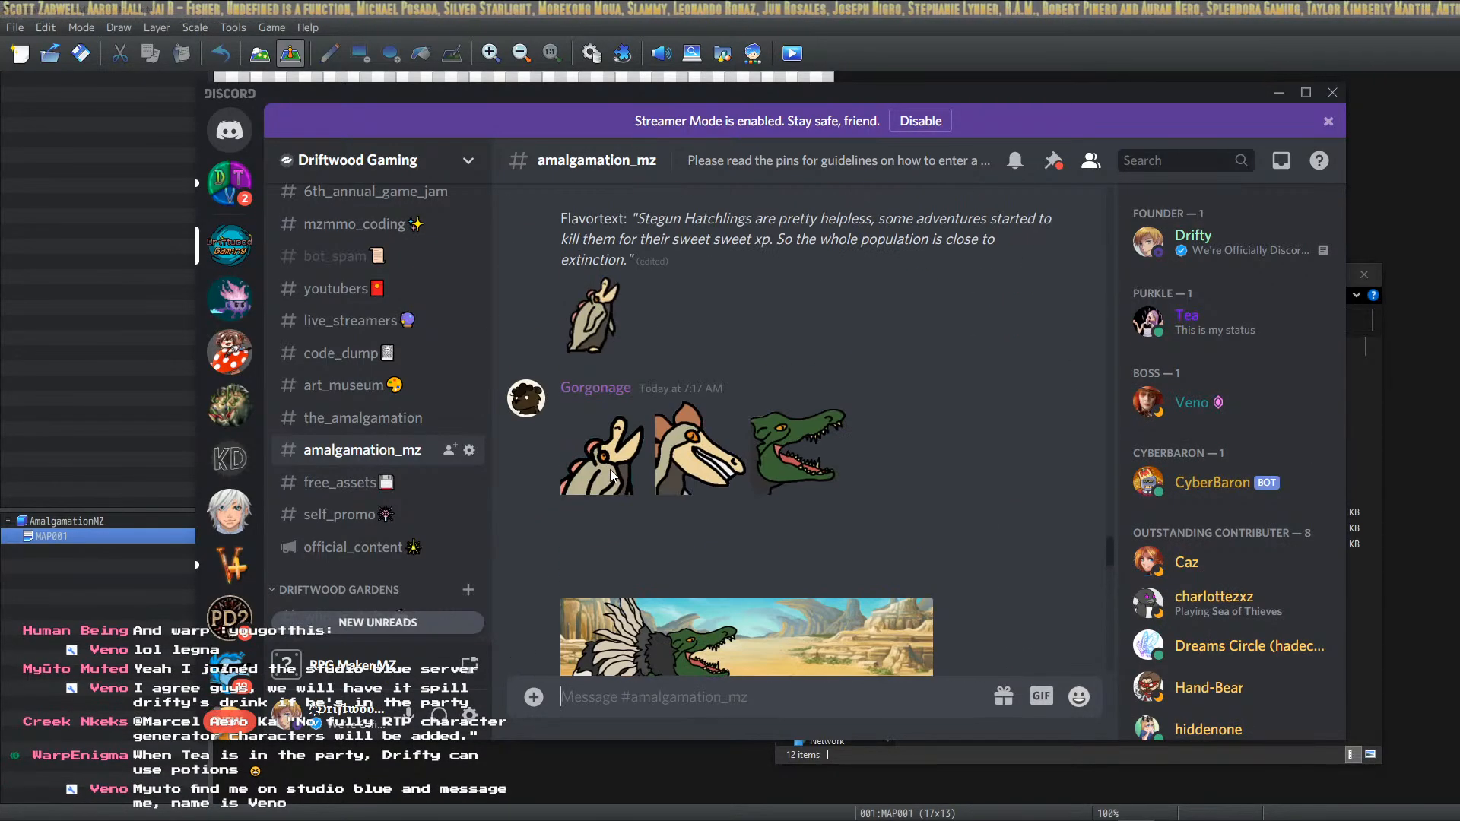
pyautogui.scroll(-15, 611, 476)
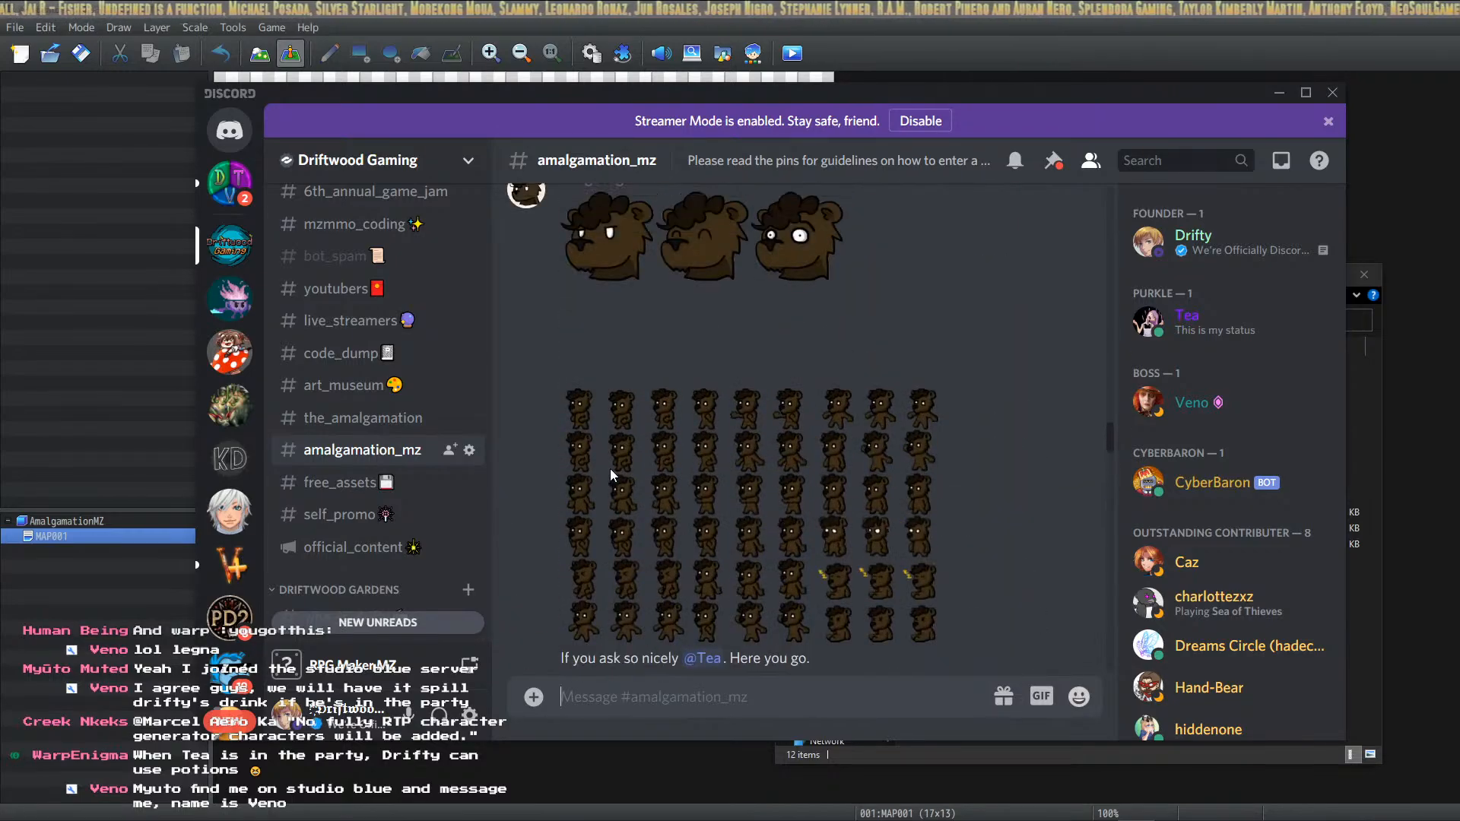
pyautogui.scroll(8, 610, 468)
pyautogui.scroll(-7, 610, 468)
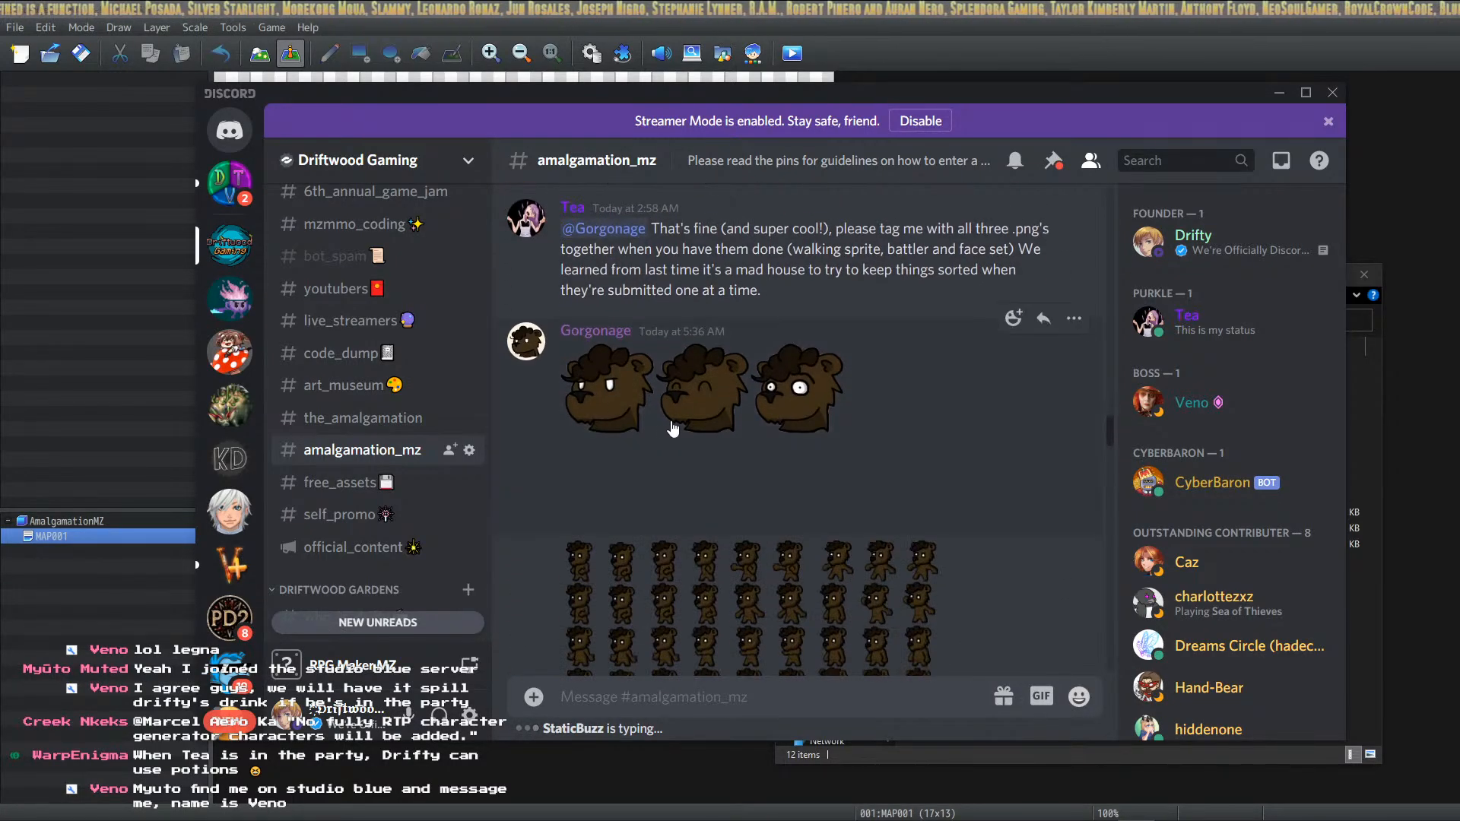
pyautogui.scroll(6, 657, 418)
pyautogui.scroll(-6, 657, 419)
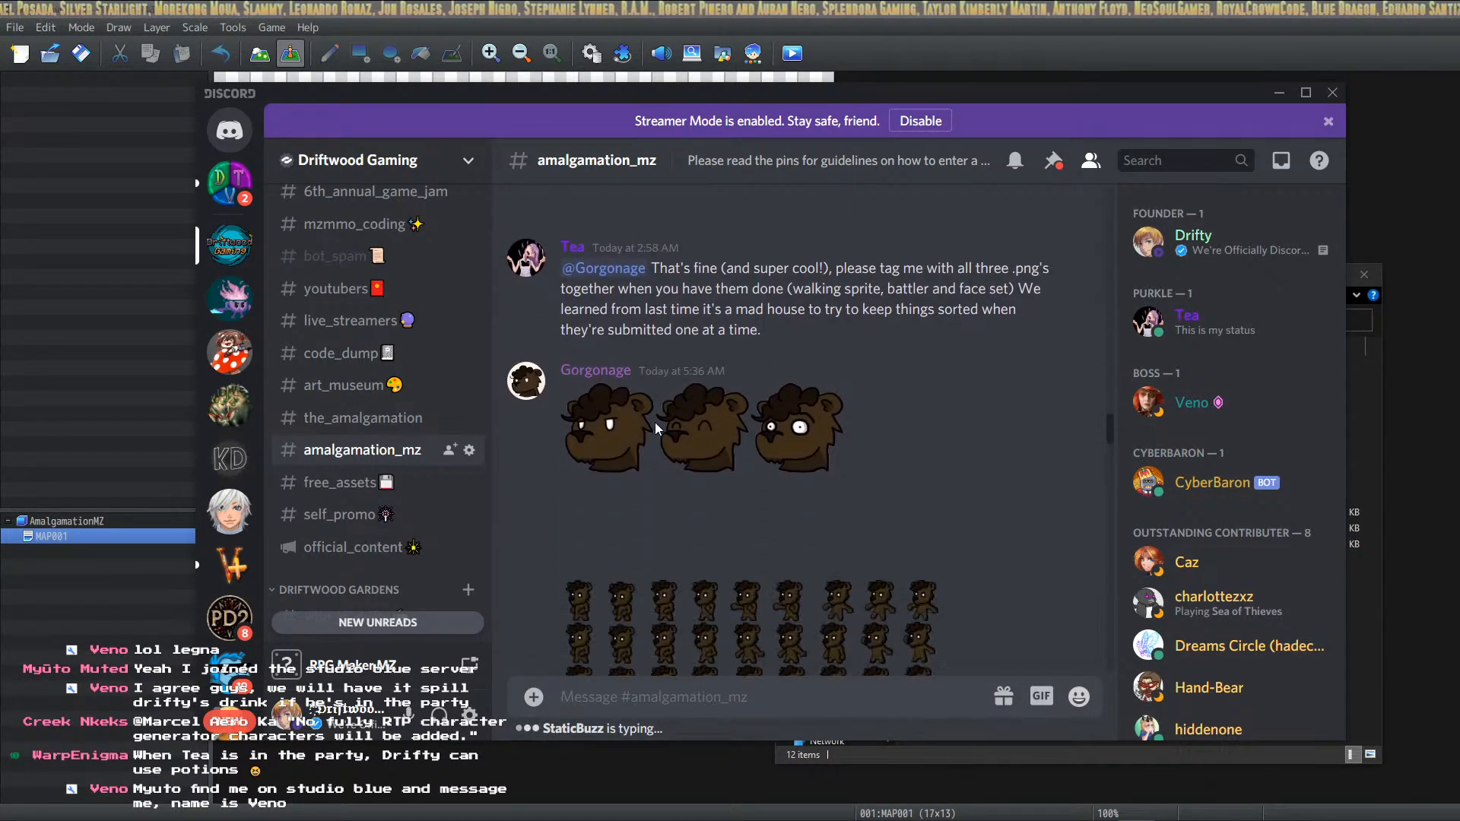
# Save the bear face set image as Gorgobear_Faceset1.png in the AmalgamationMZ project's img/faces folder and close the preview
pyautogui.scroll(-1, 655, 422)
pyautogui.click(655, 422)
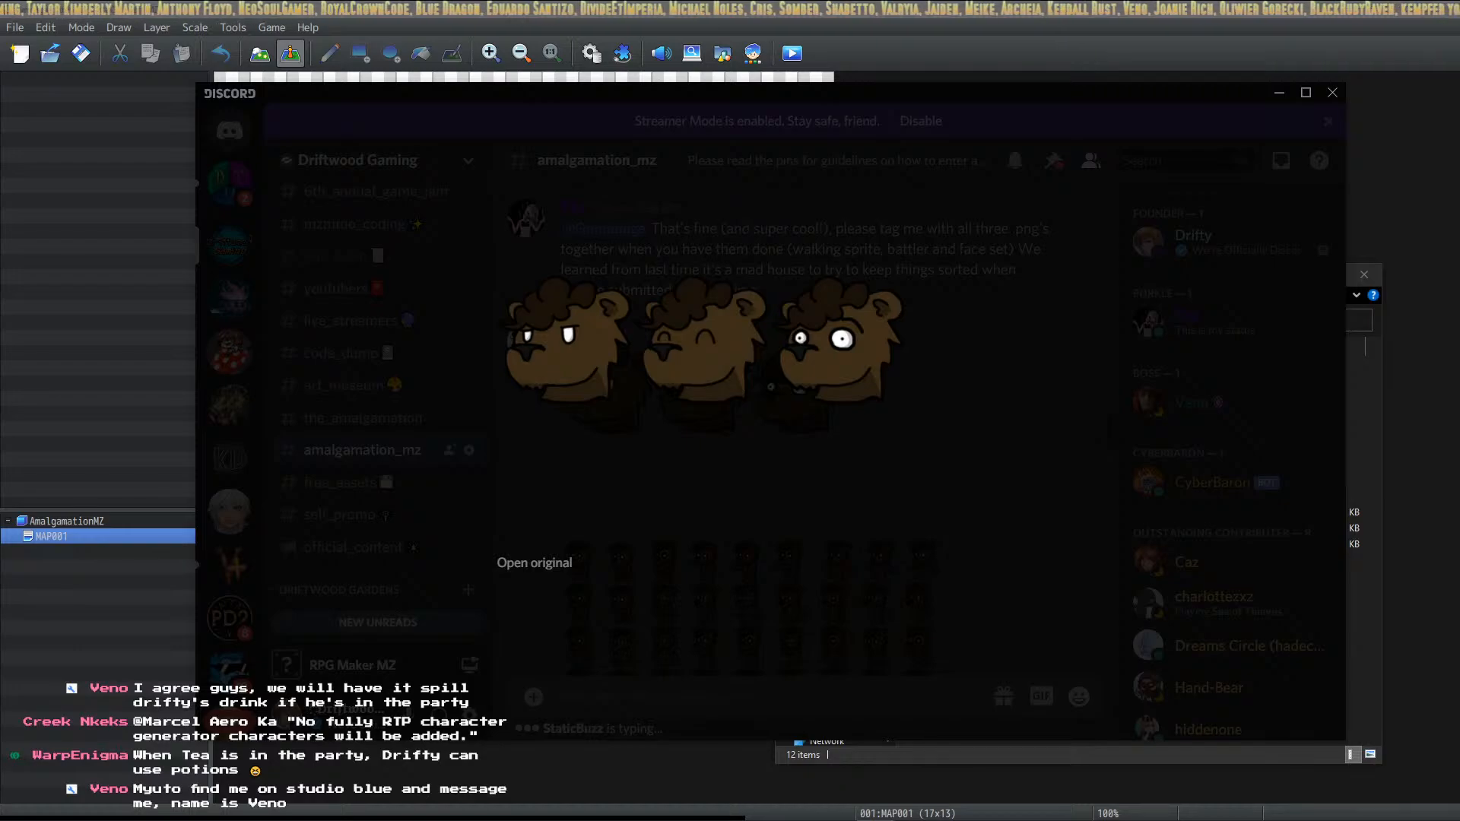
pyautogui.moveTo(0, 726); pyautogui.dragTo(771, 206)
pyautogui.scroll(-4, 835, 339)
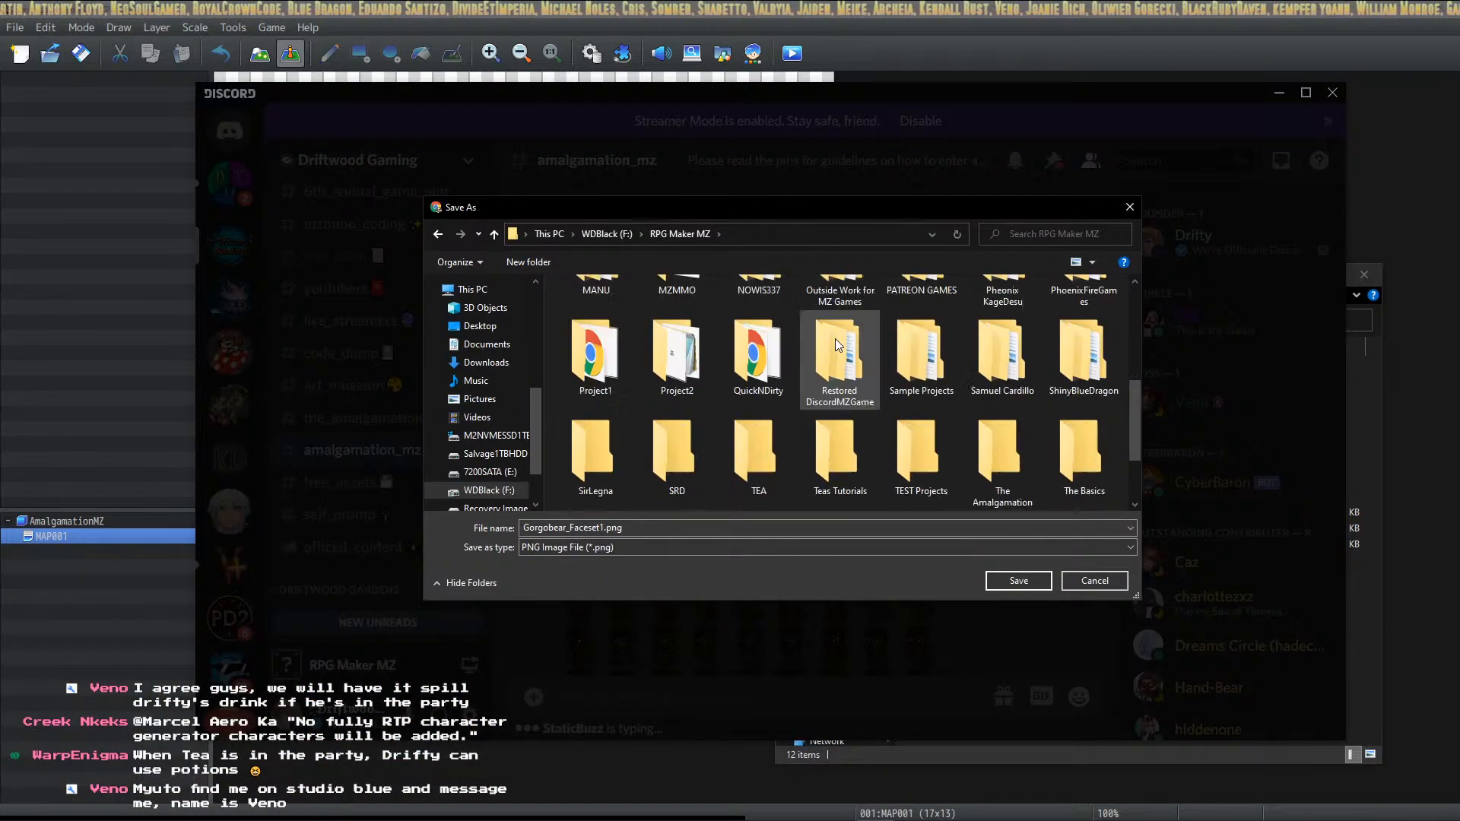
pyautogui.scroll(5, 854, 376)
pyautogui.doubleClick(917, 352)
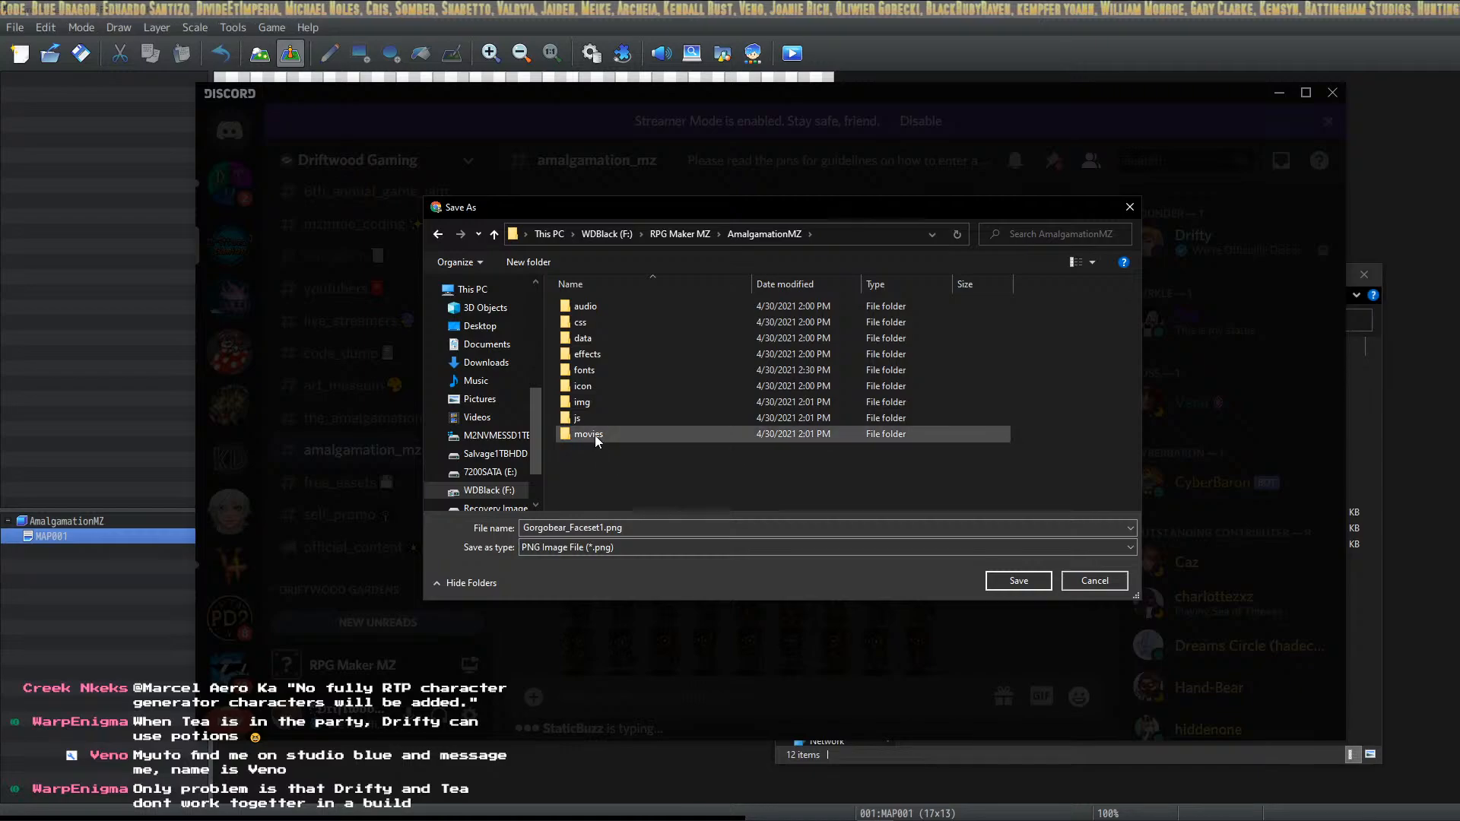
pyautogui.doubleClick(594, 405)
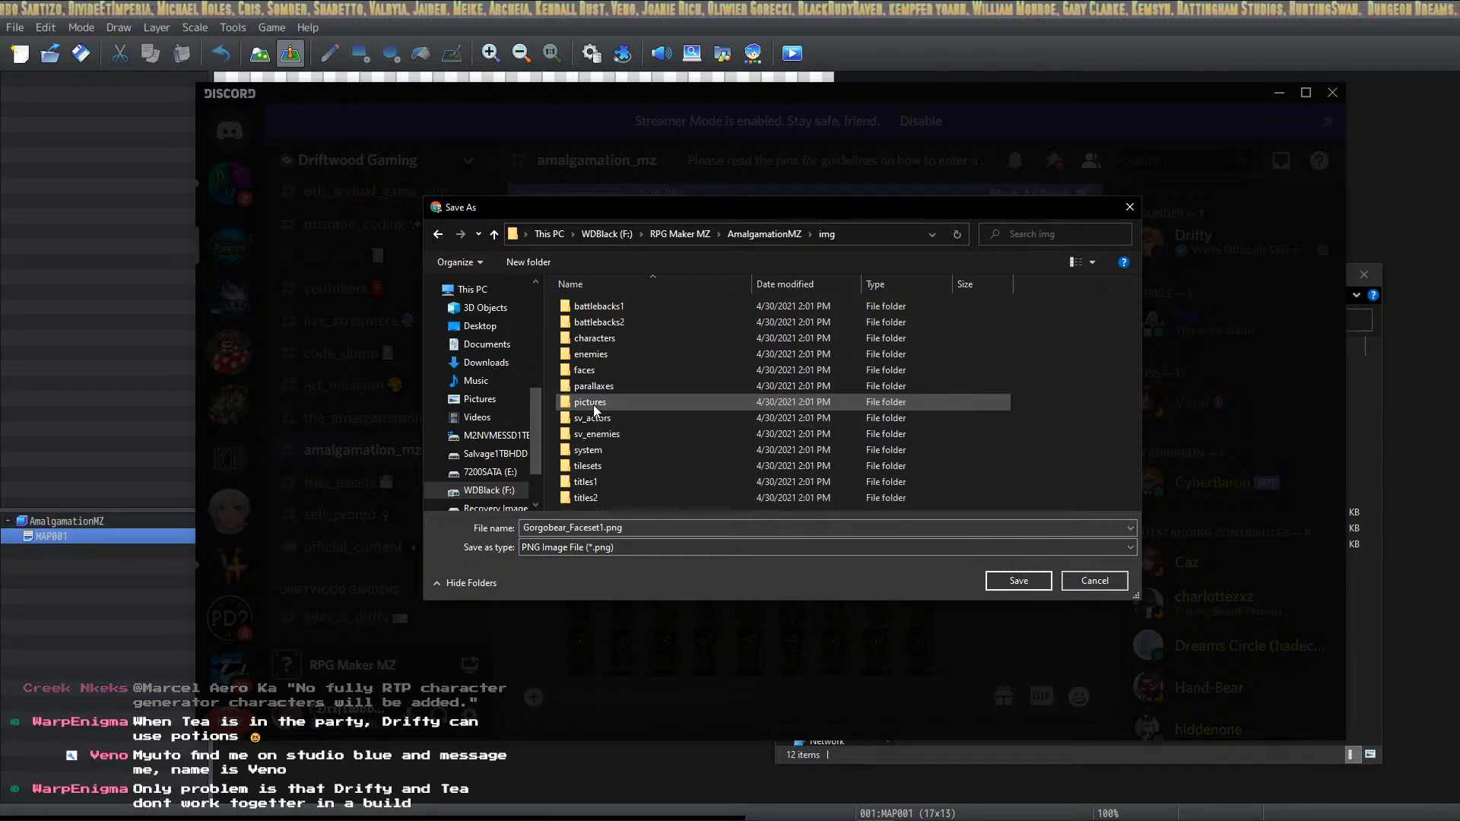
pyautogui.doubleClick(601, 371)
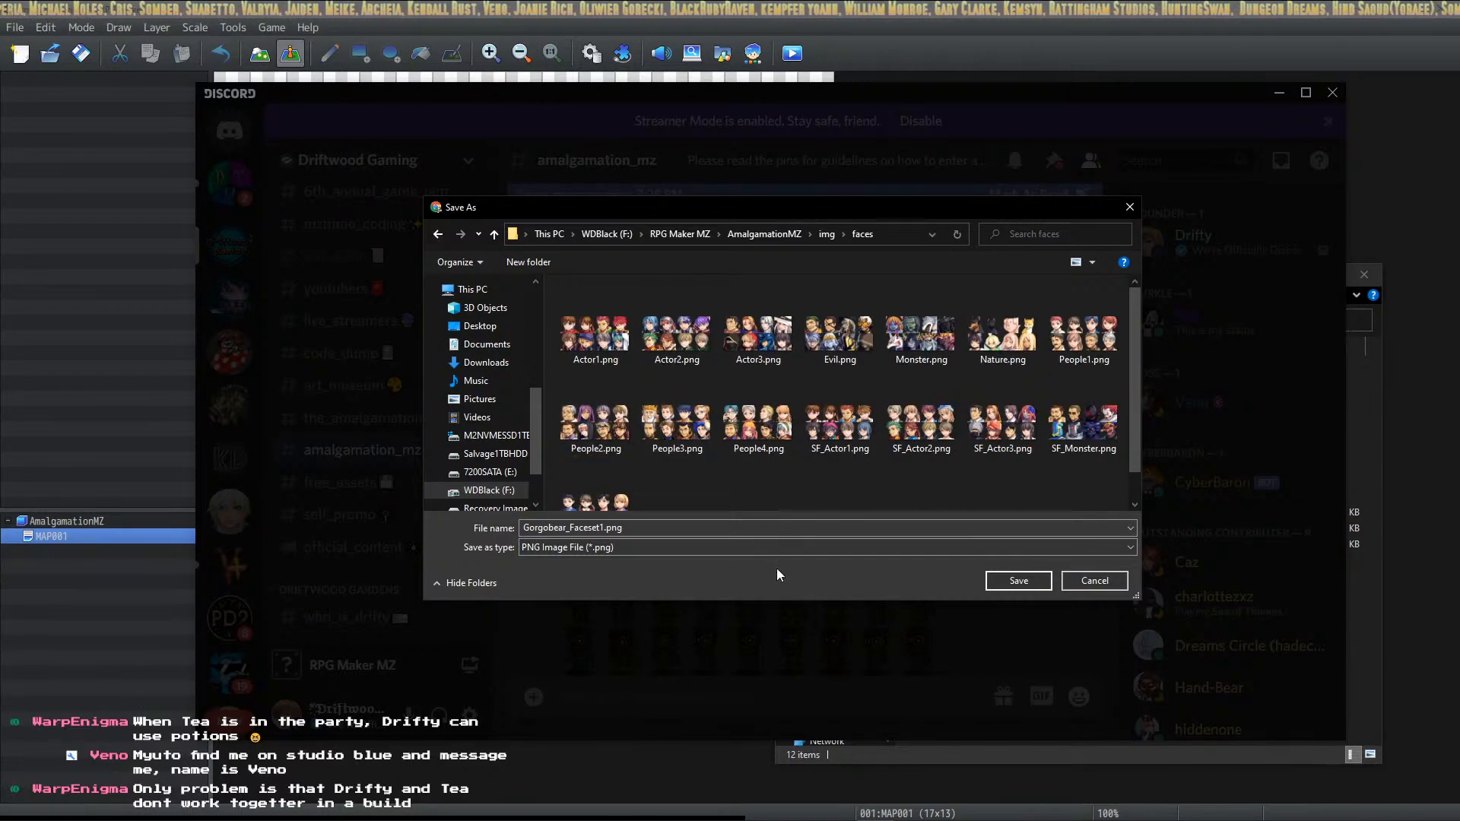
pyautogui.click(1020, 580)
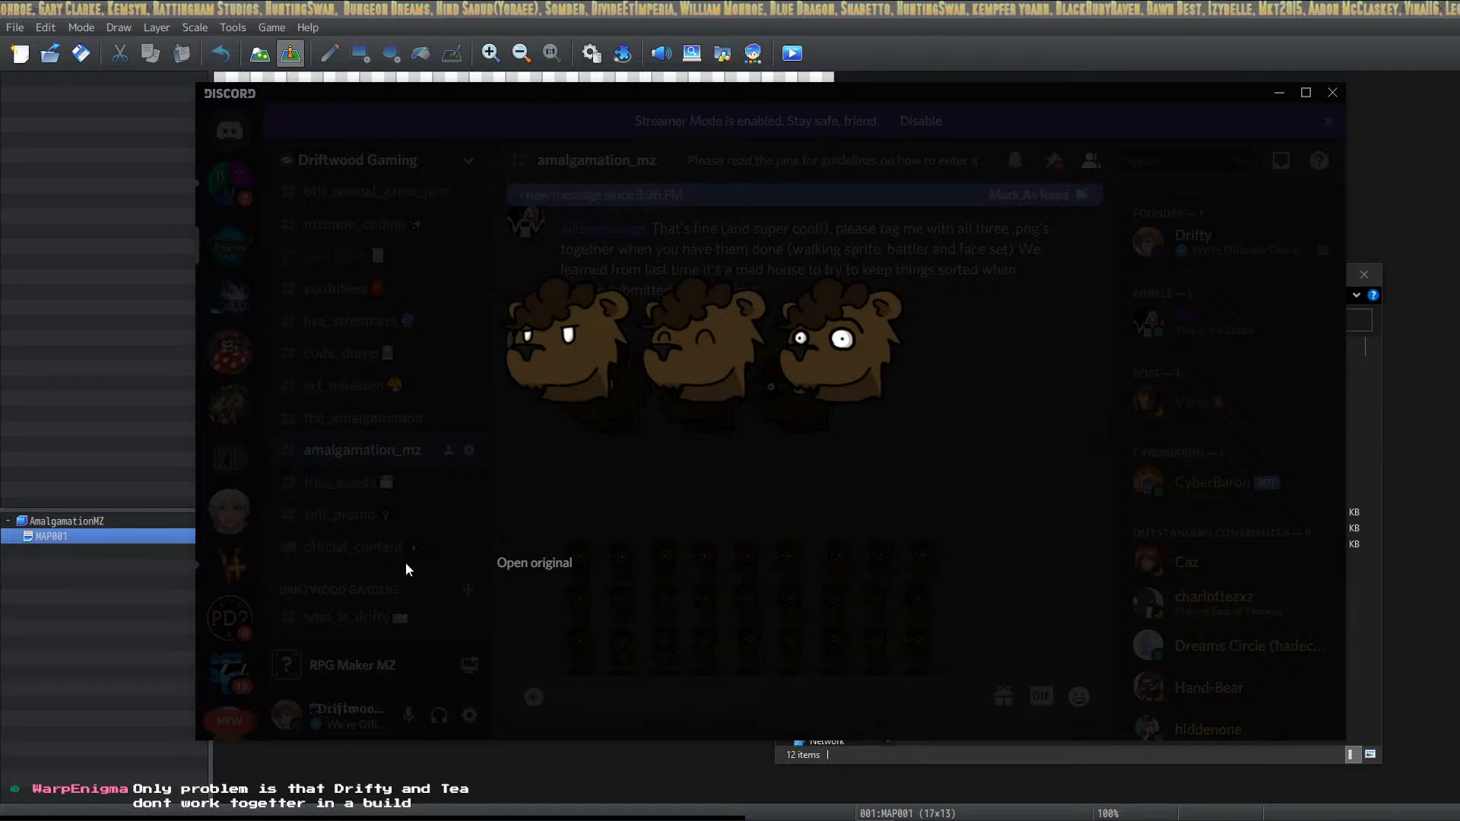
pyautogui.click(731, 639)
# Save the bear battle sprite sheet as Gorgobear_BattleSheet1.png in the project's img/sv_actors folder and close the preview
pyautogui.scroll(-3, 733, 647)
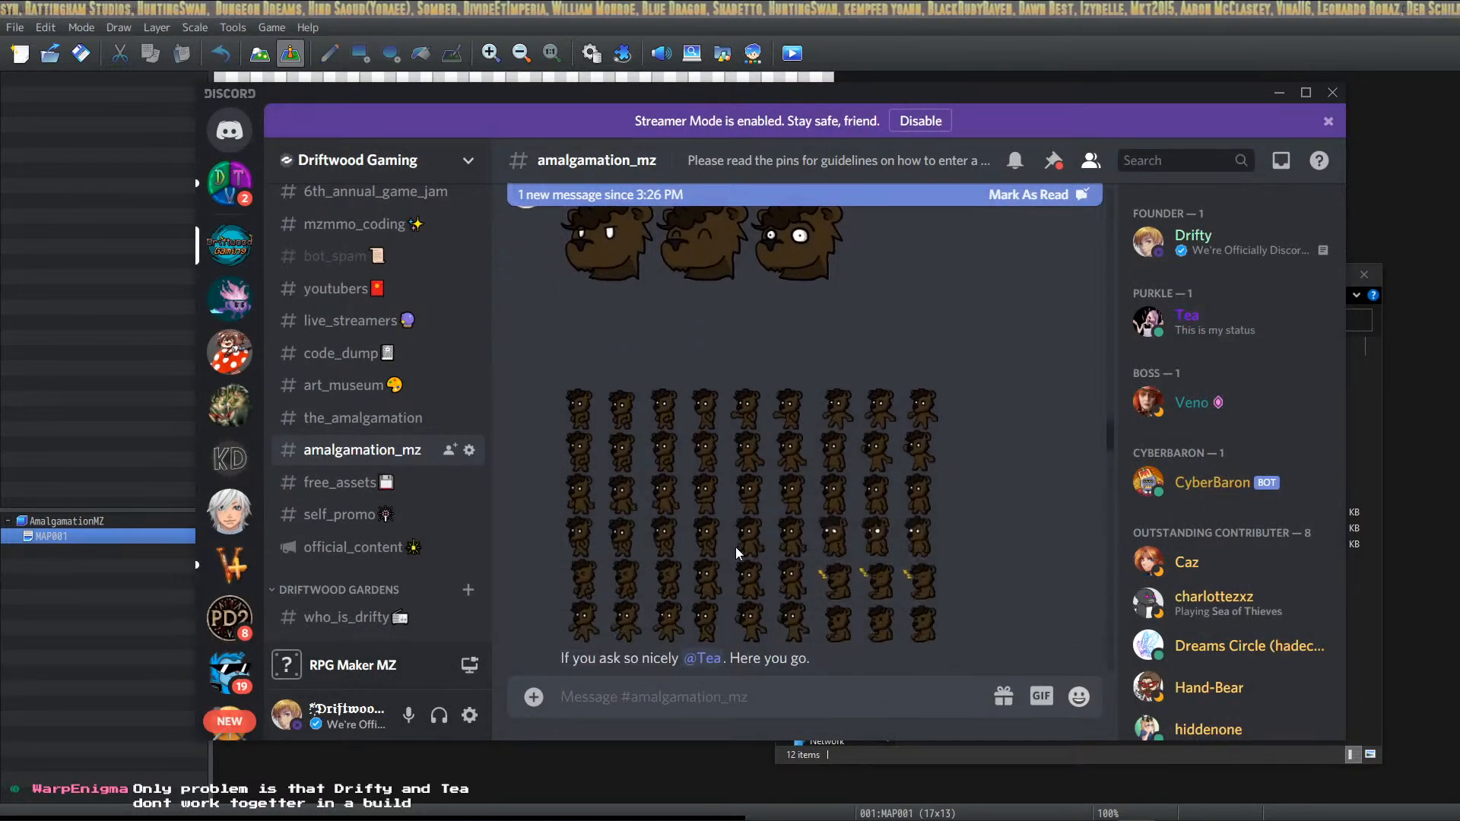
pyautogui.click(735, 550)
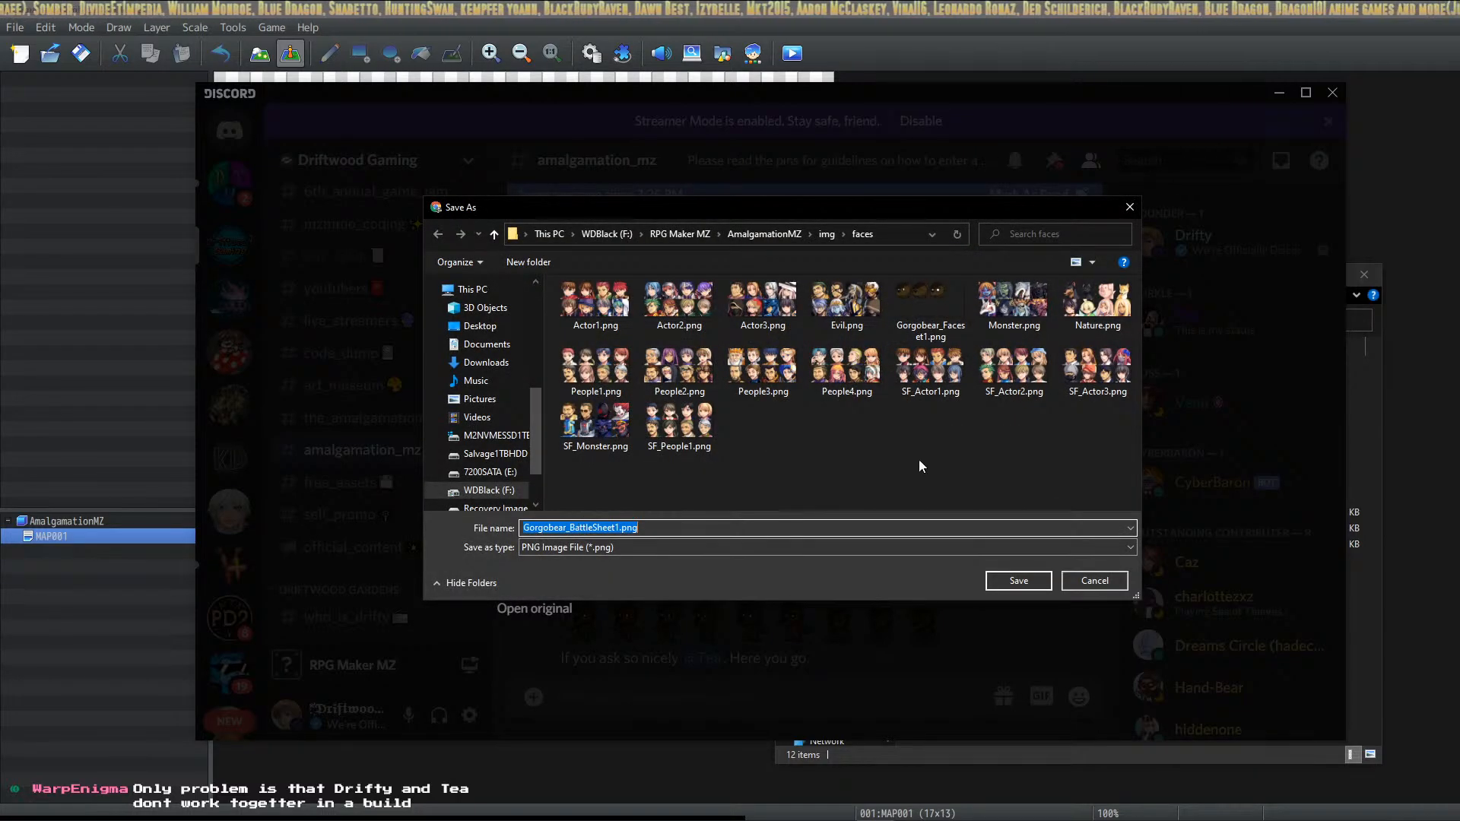
pyautogui.click(826, 234)
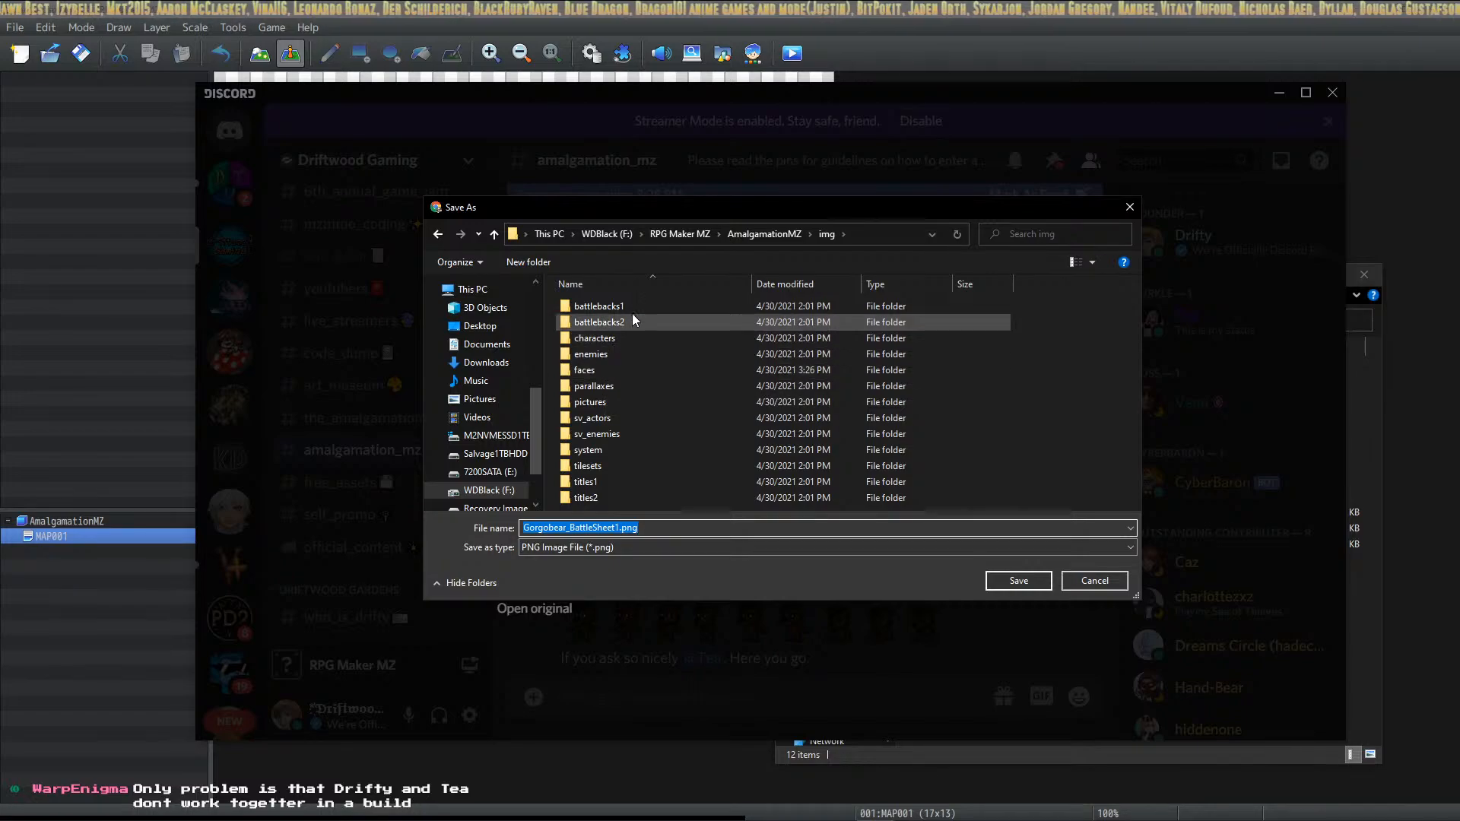
pyautogui.click(618, 418)
pyautogui.doubleClick(618, 417)
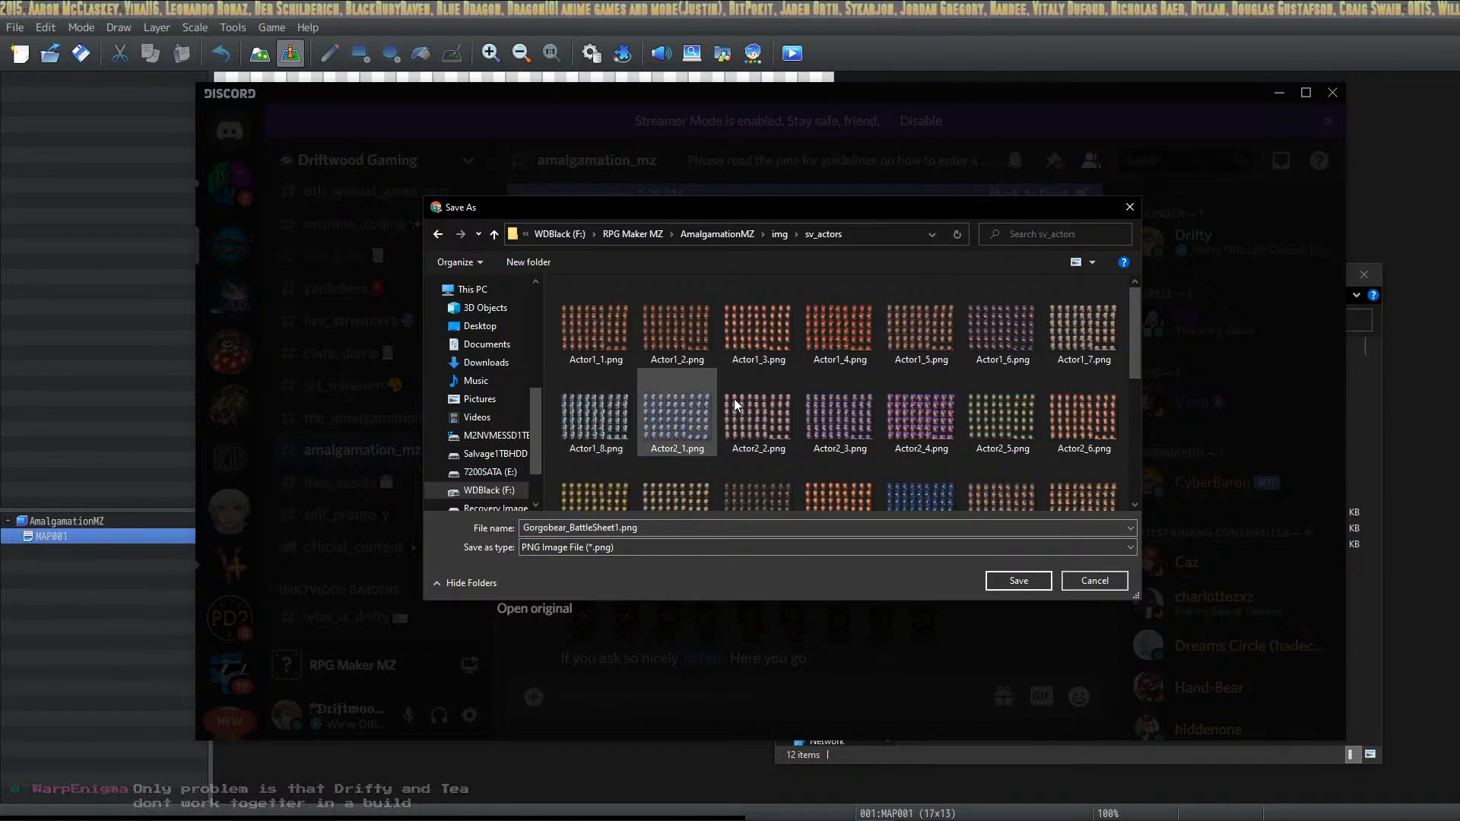
pyautogui.click(1019, 581)
pyautogui.click(710, 624)
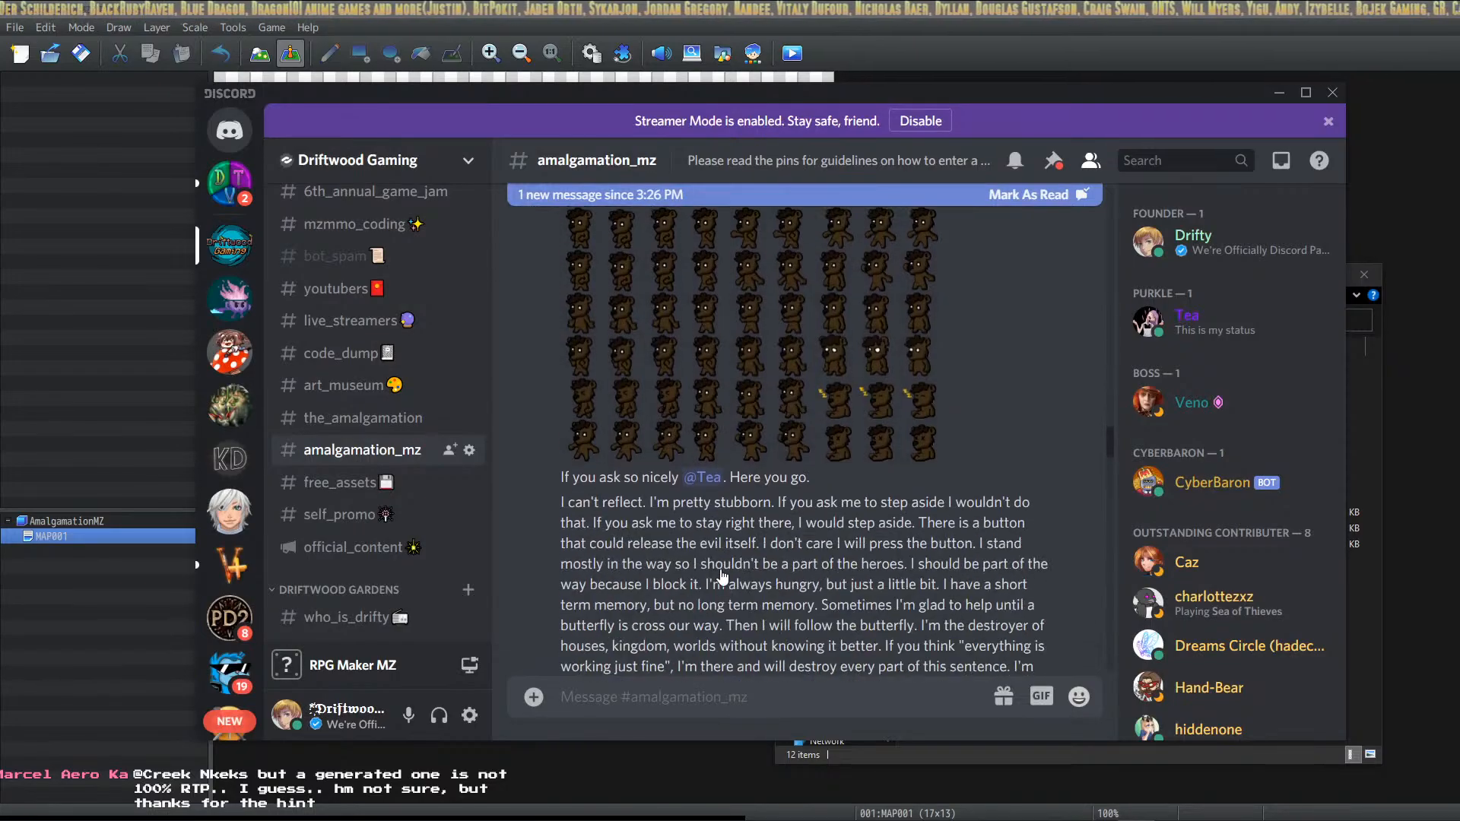
# Find the edited bear walking sprite sheet in the channel and save it as Gorgobear_Charsheet1.png in the project's img/characters folder
pyautogui.scroll(-2, 723, 578)
pyautogui.scroll(10, 723, 574)
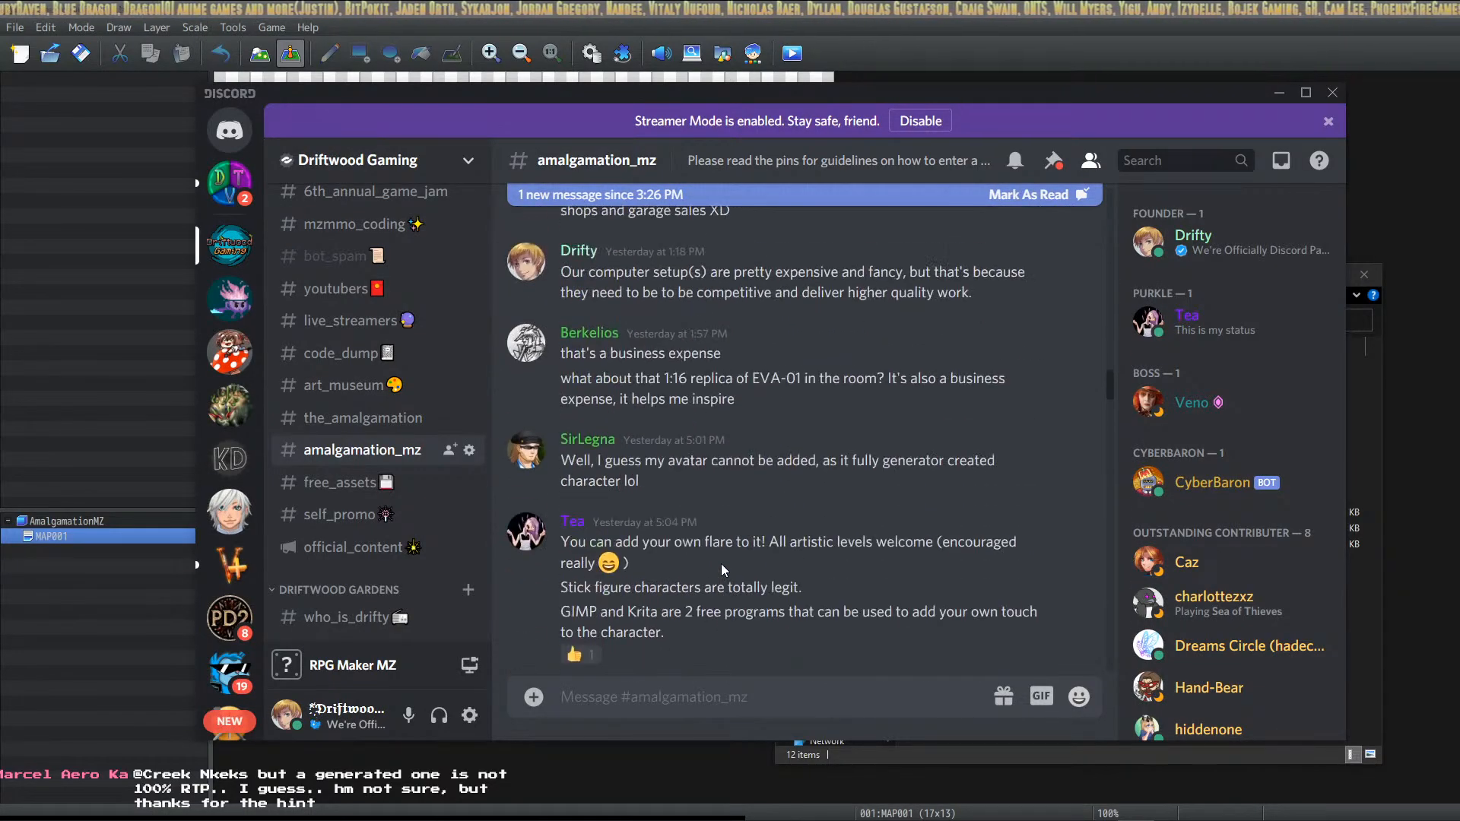
pyautogui.scroll(-10, 722, 567)
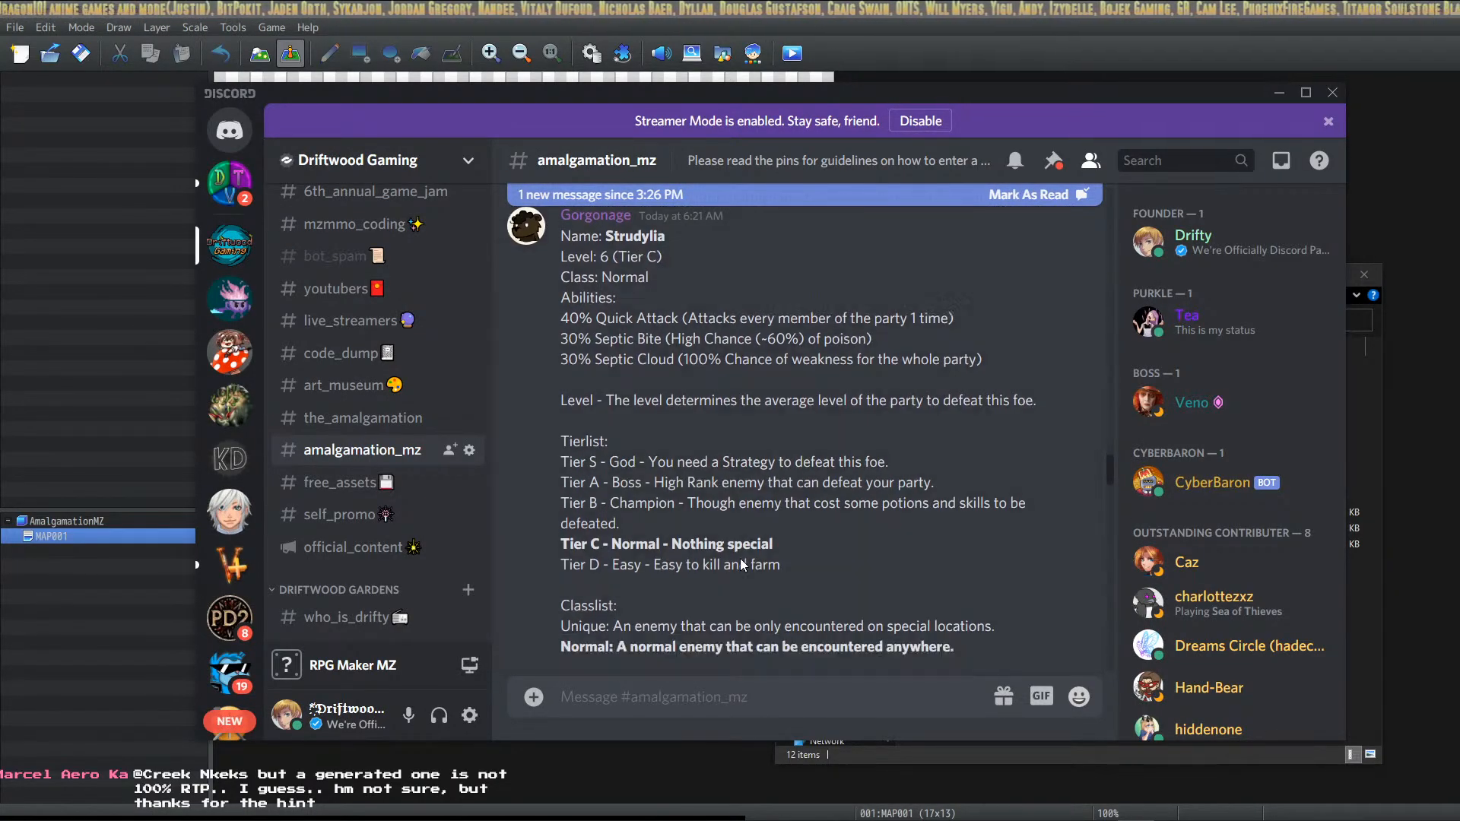
pyautogui.scroll(-10, 741, 564)
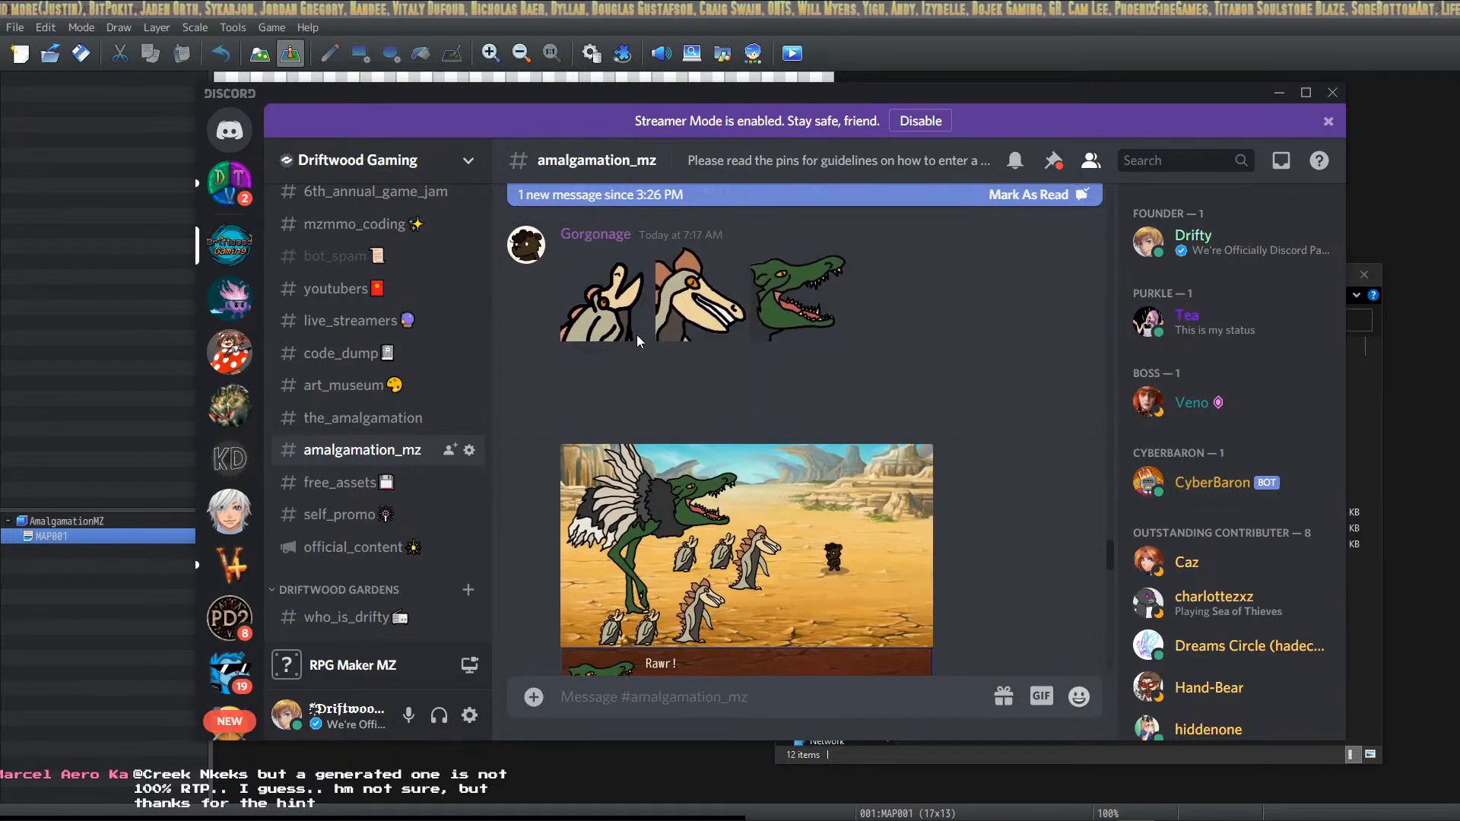
pyautogui.scroll(-10, 634, 327)
pyautogui.click(631, 457)
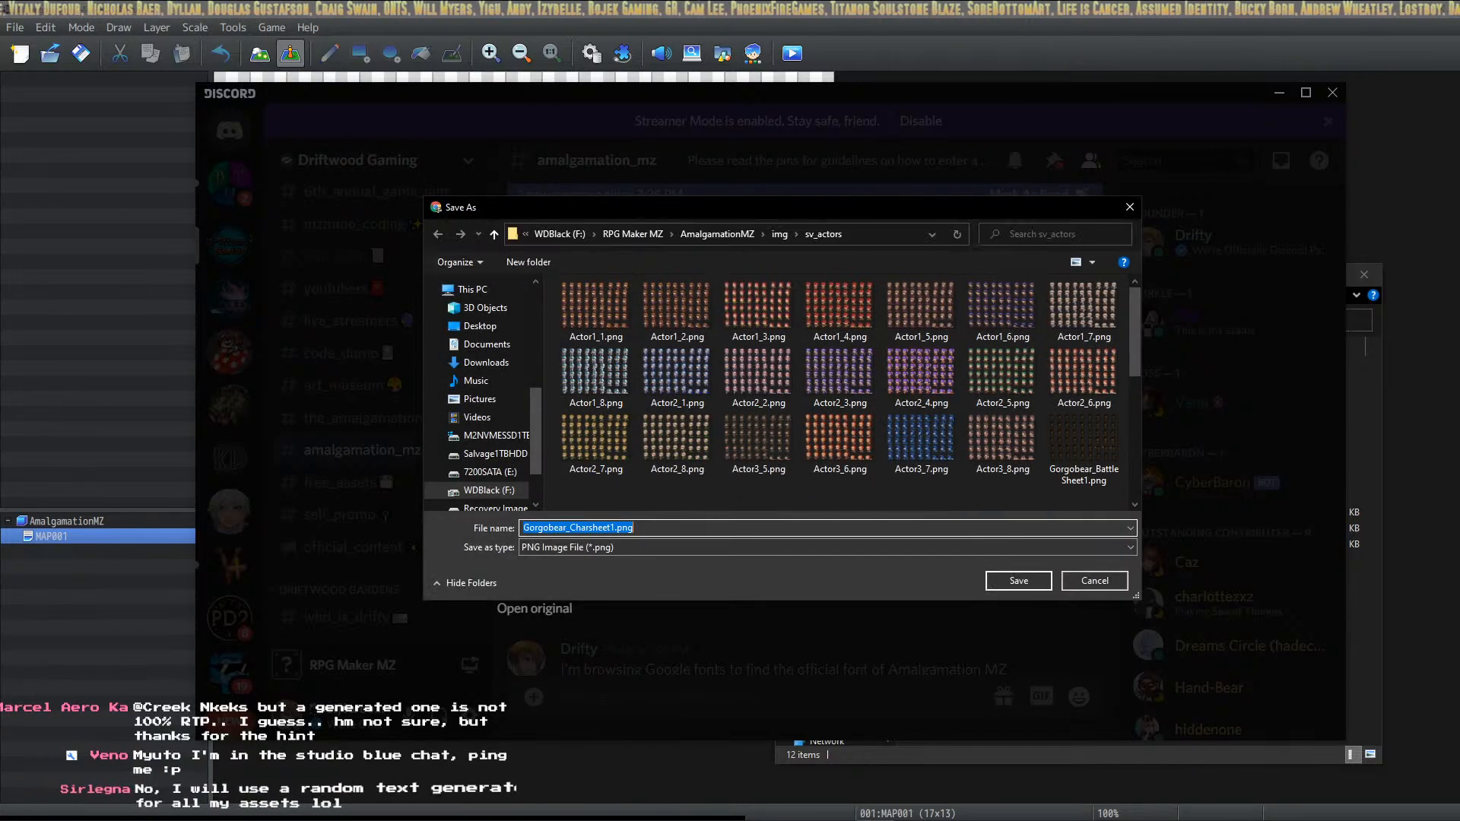
pyautogui.click(779, 235)
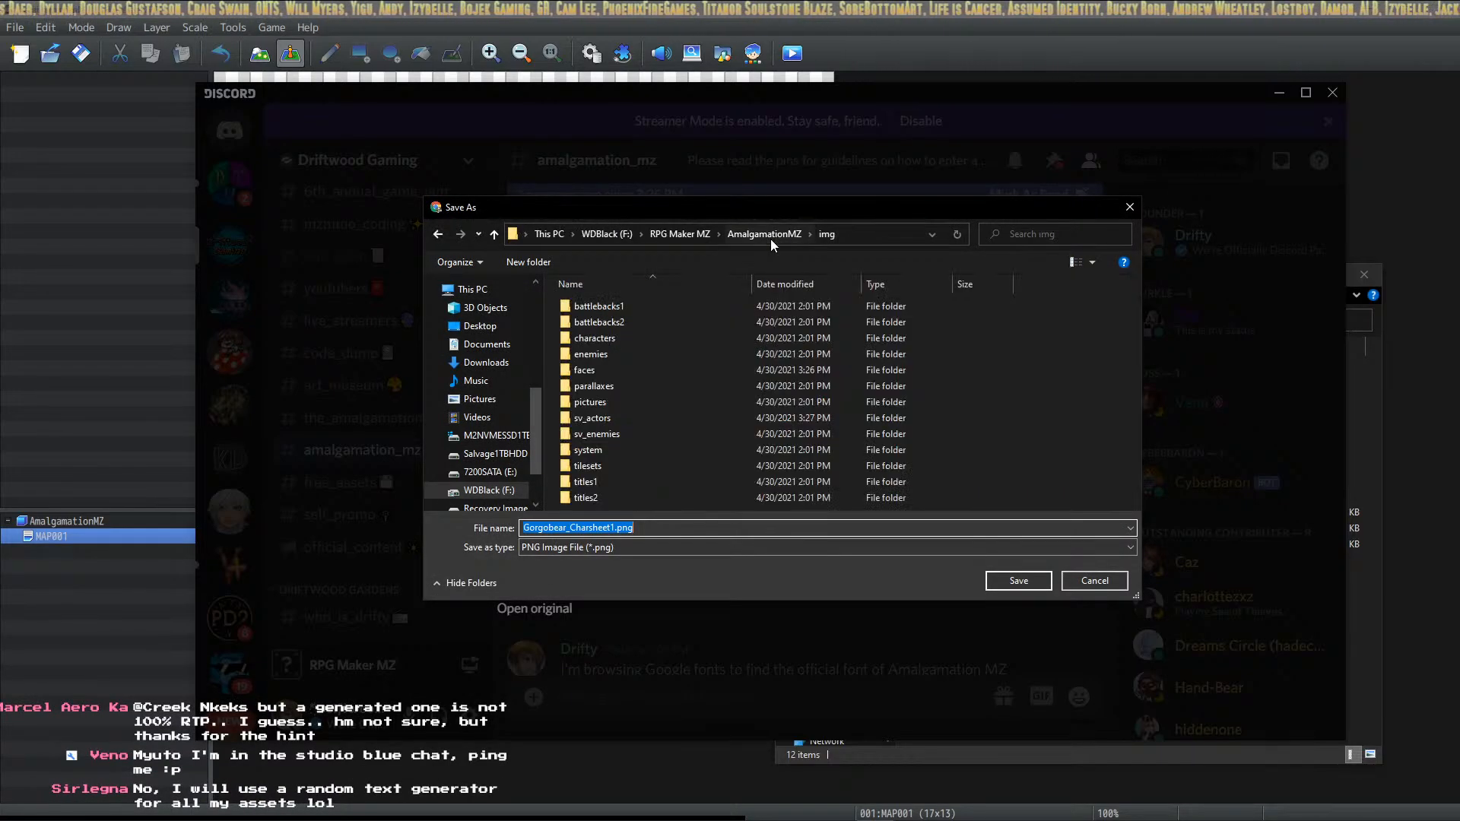
pyautogui.doubleClick(600, 338)
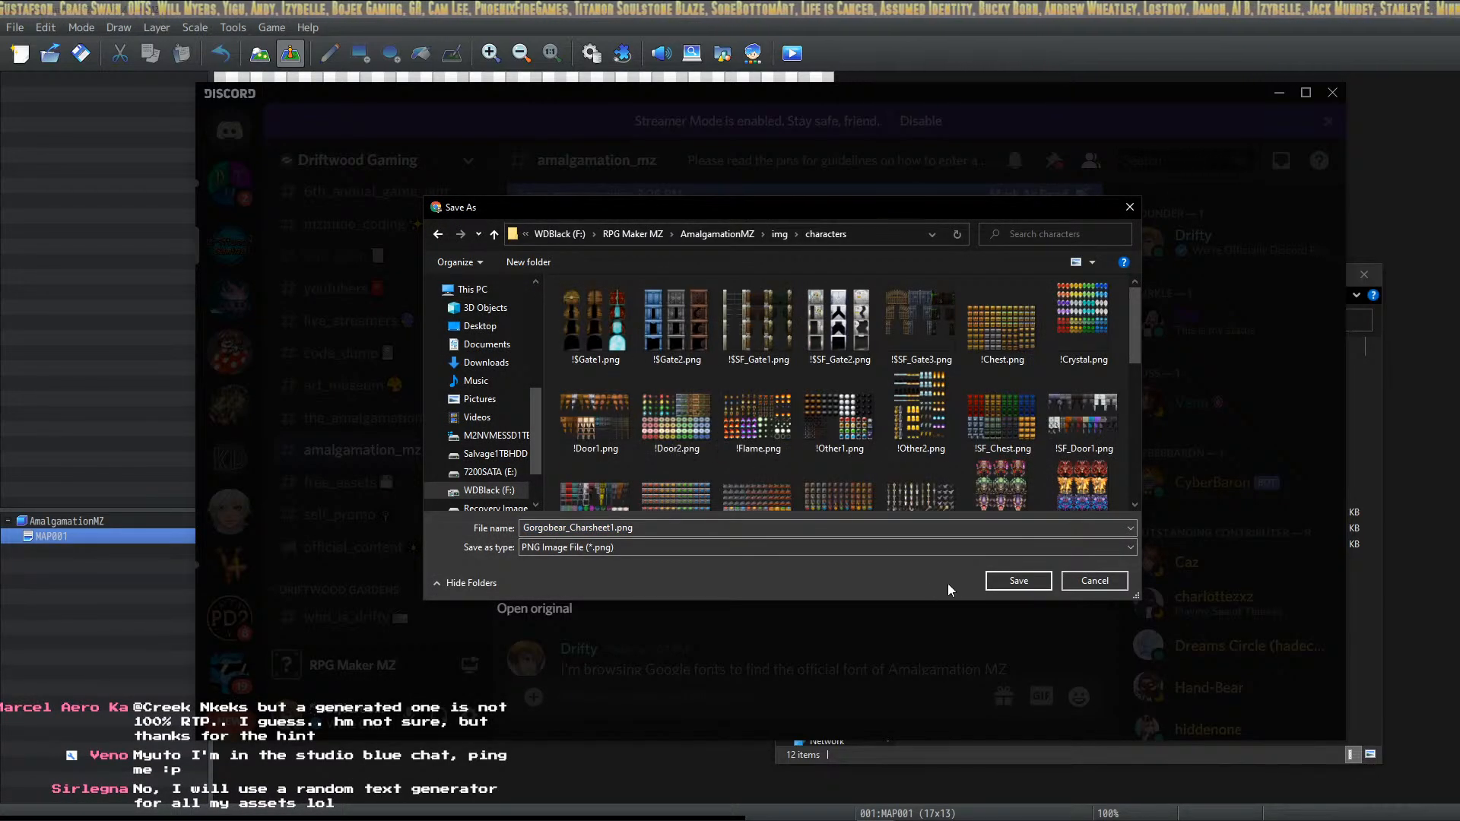
pyautogui.click(1010, 580)
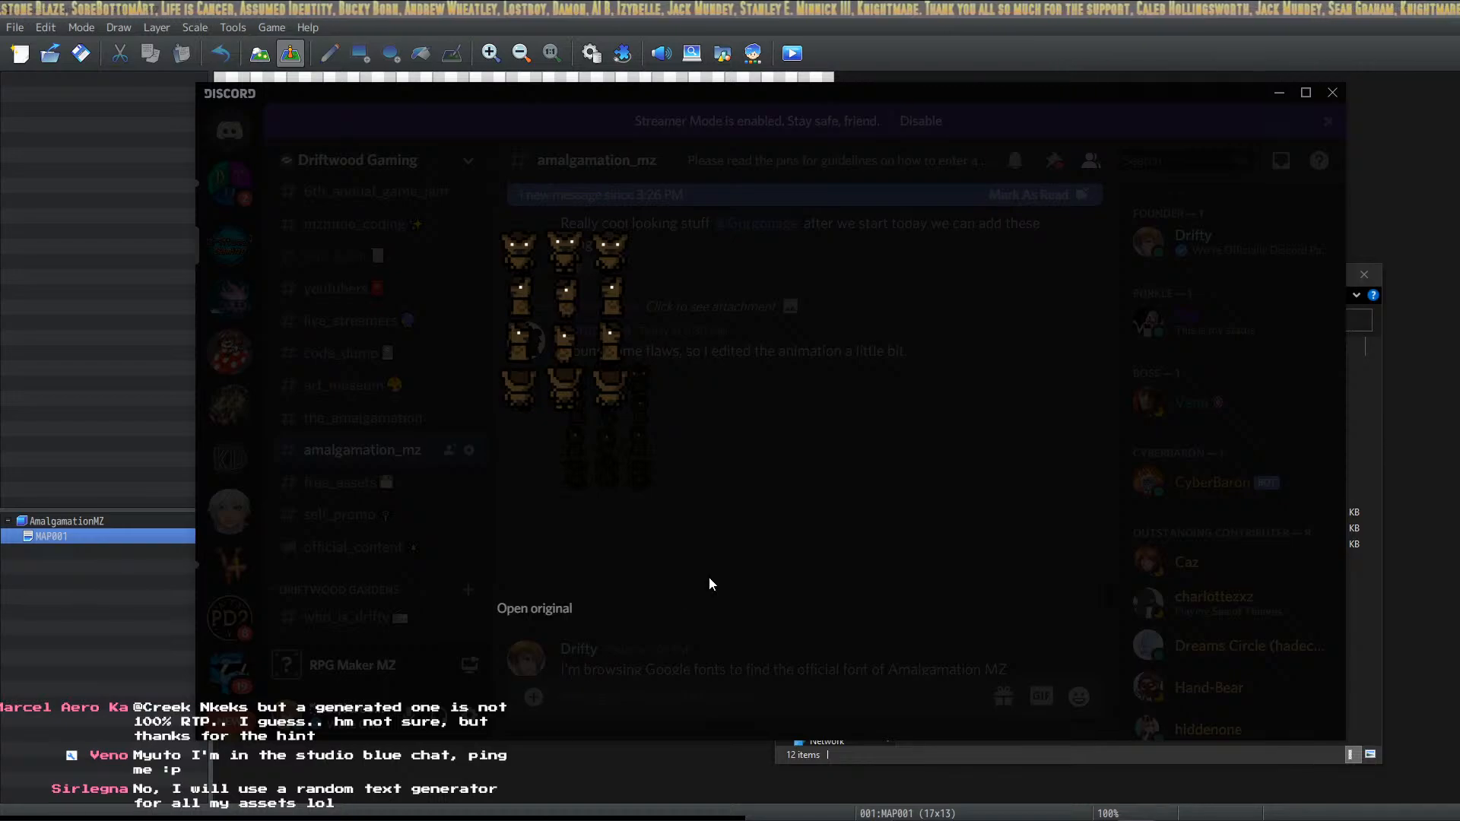
# Close the sprite preview, review the newest amalgamation_mz posts and the server's channel list, and put Discord away
pyautogui.click(848, 520)
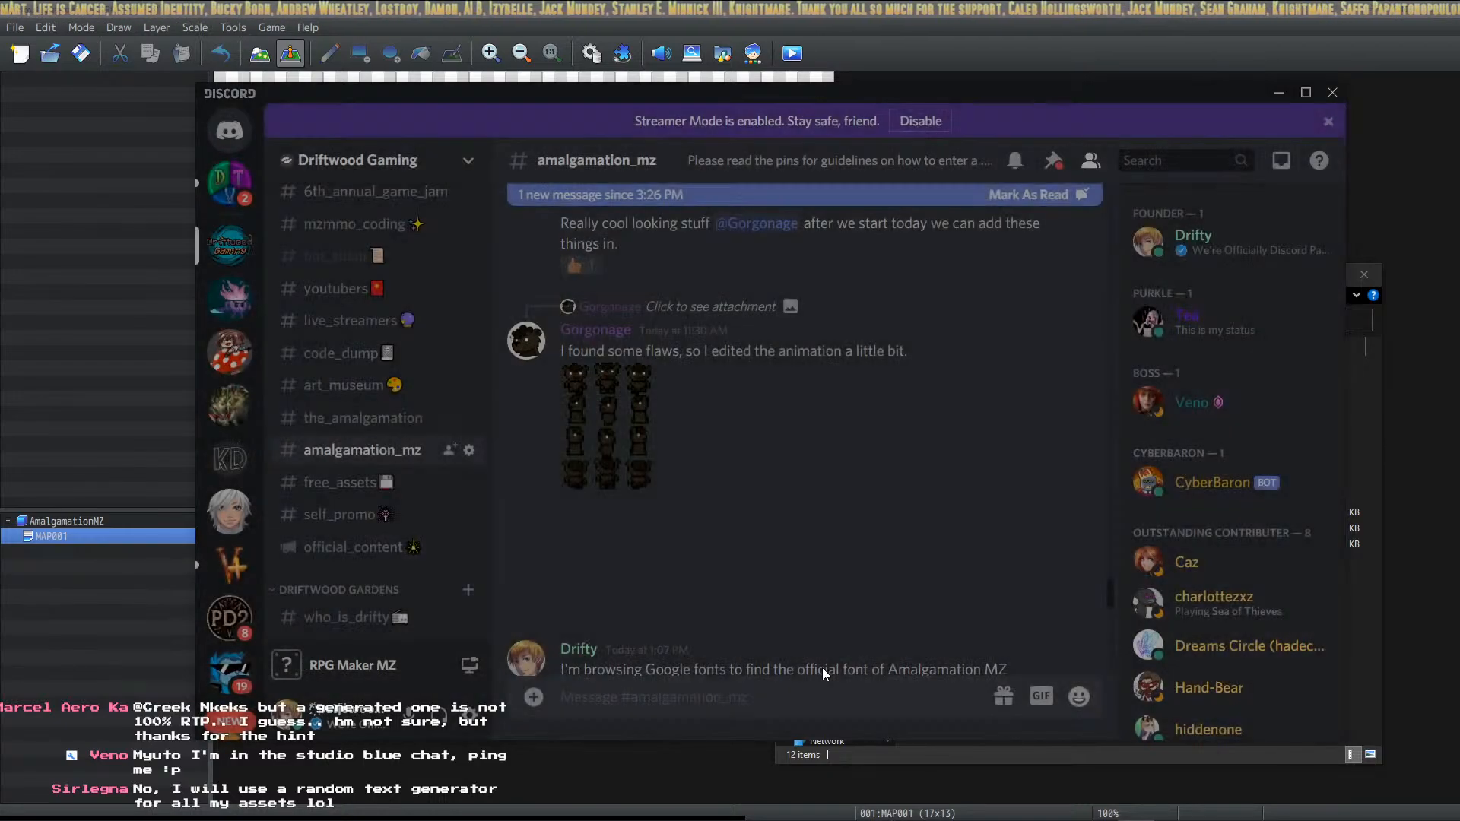
pyautogui.scroll(-10, 797, 596)
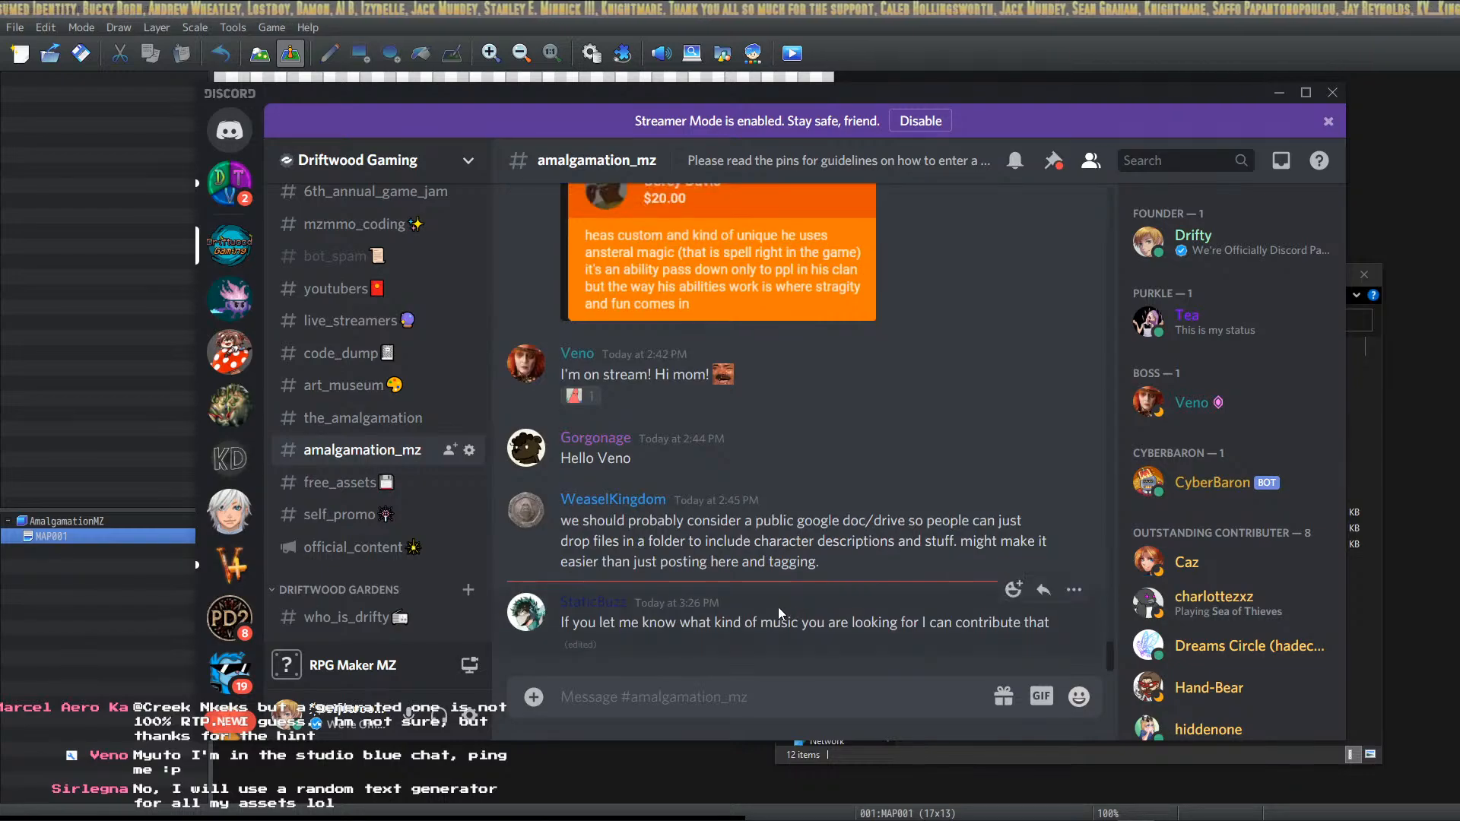
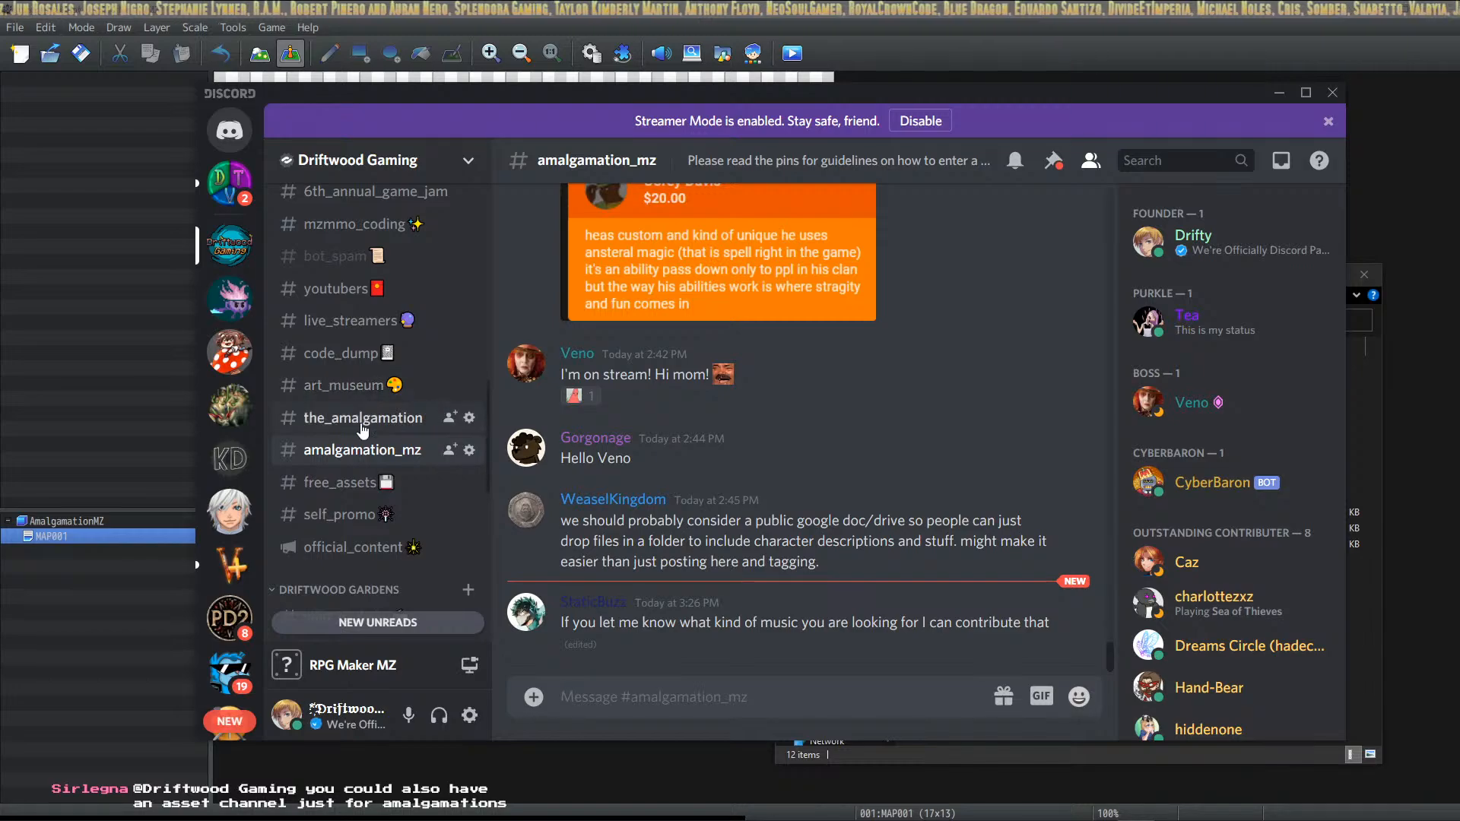
pyautogui.scroll(10, 391, 465)
pyautogui.scroll(-10, 395, 464)
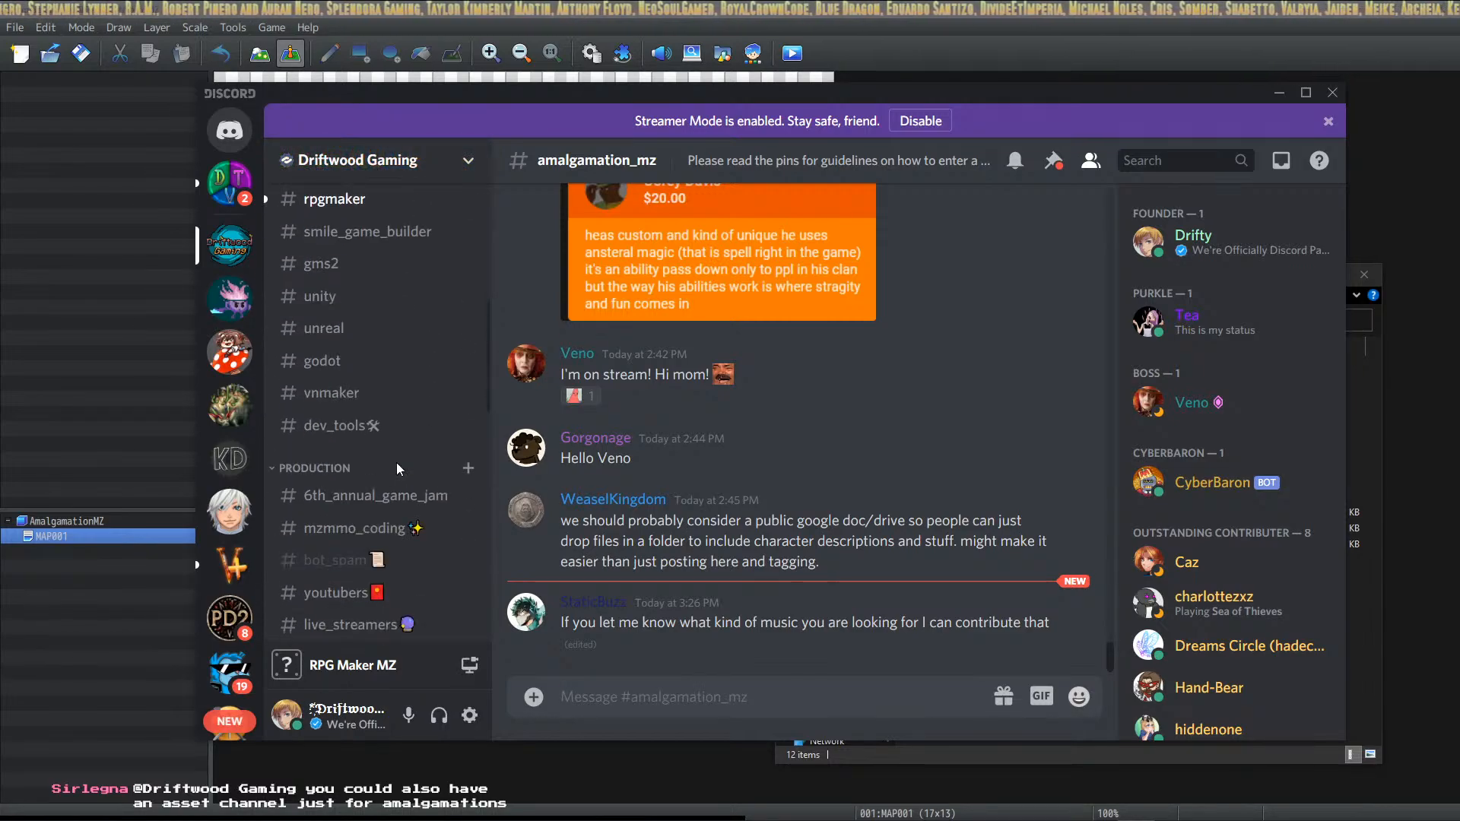
pyautogui.scroll(-6, 395, 462)
pyautogui.scroll(6, 395, 462)
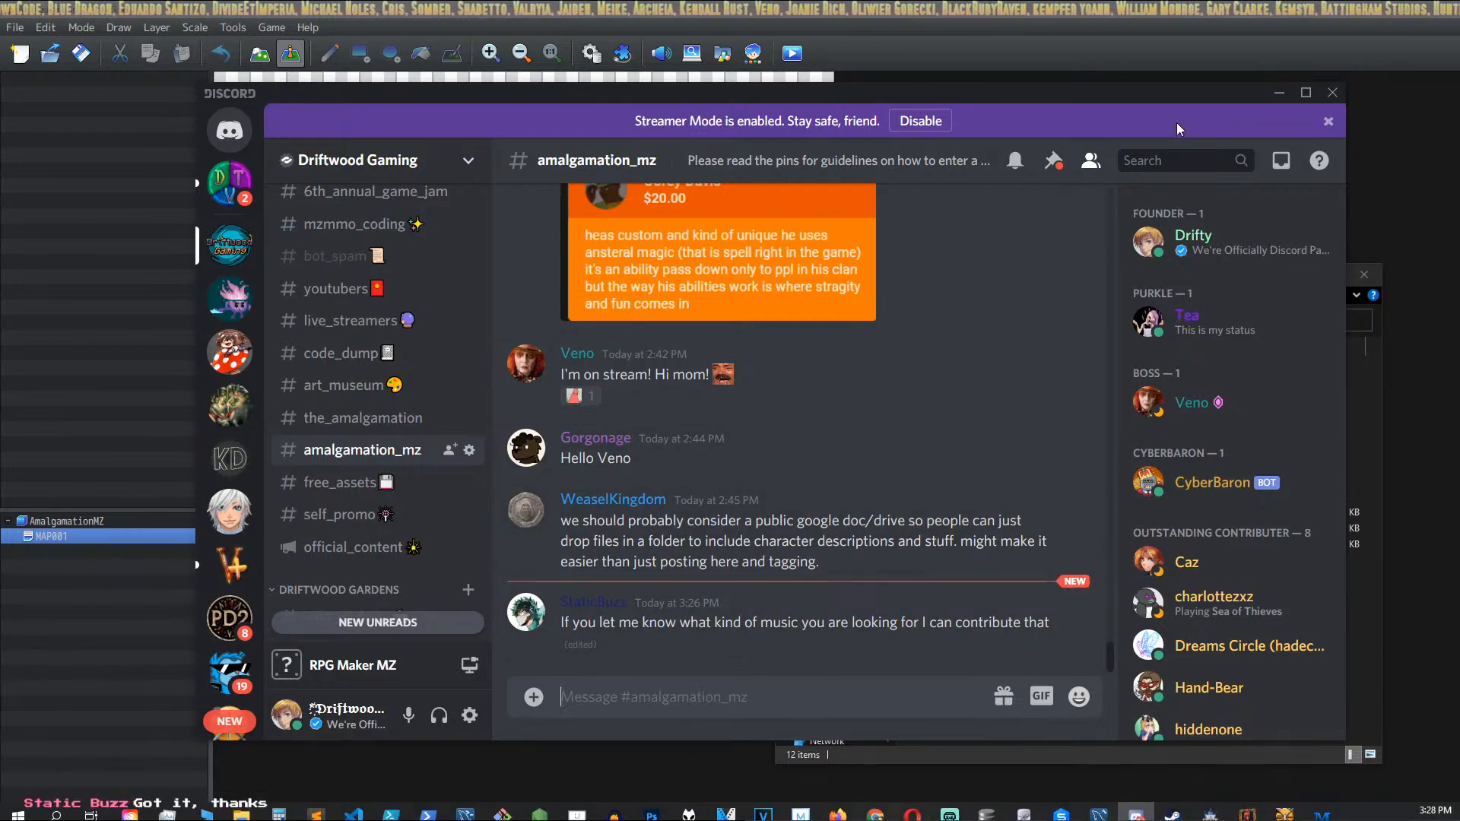
pyautogui.click(1283, 92)
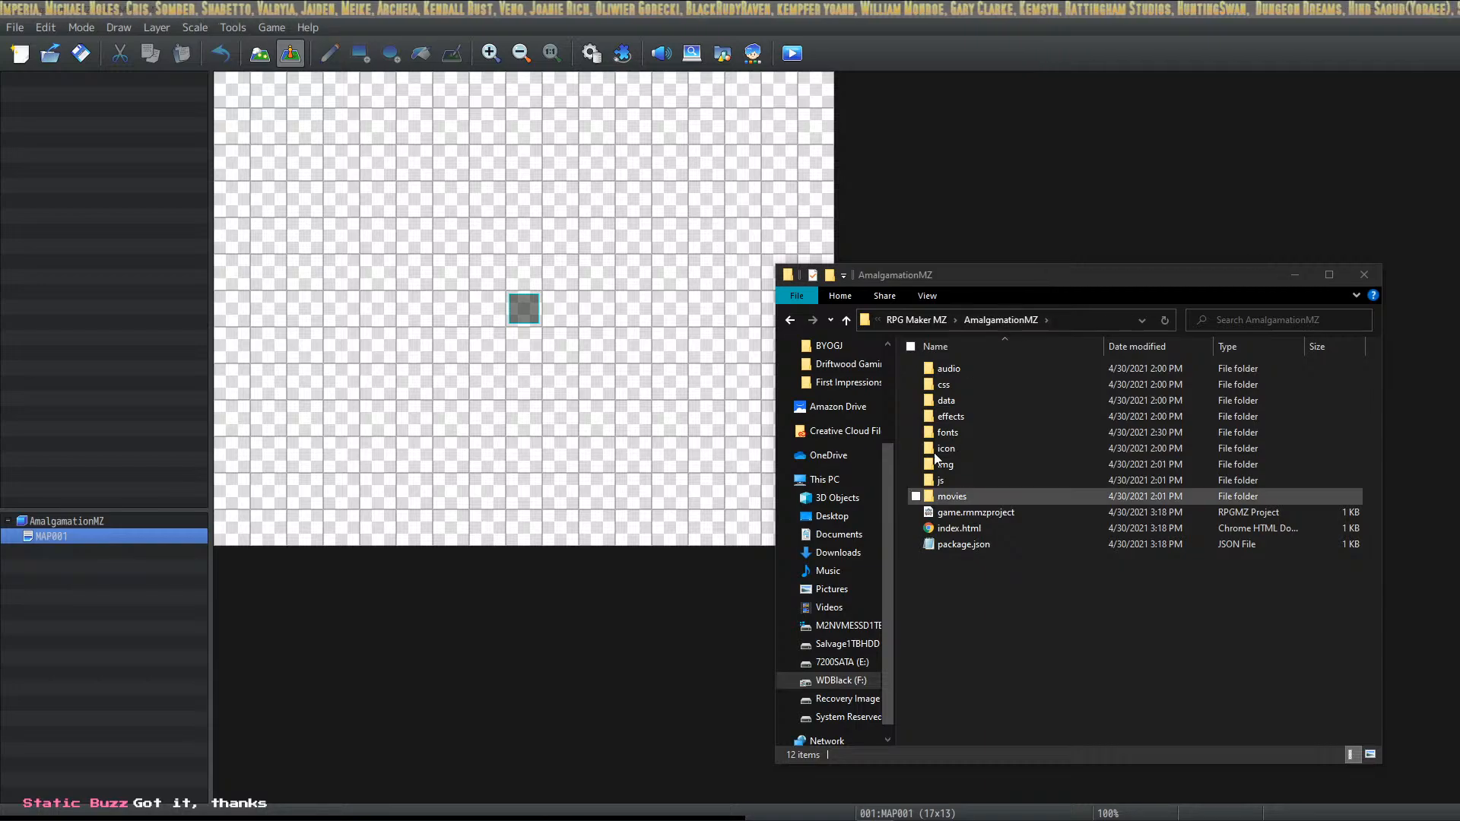
# Open the database and name item 0001 Drifty, item 0002 Tea and item 0003 with the contributor's first name
pyautogui.click(591, 53)
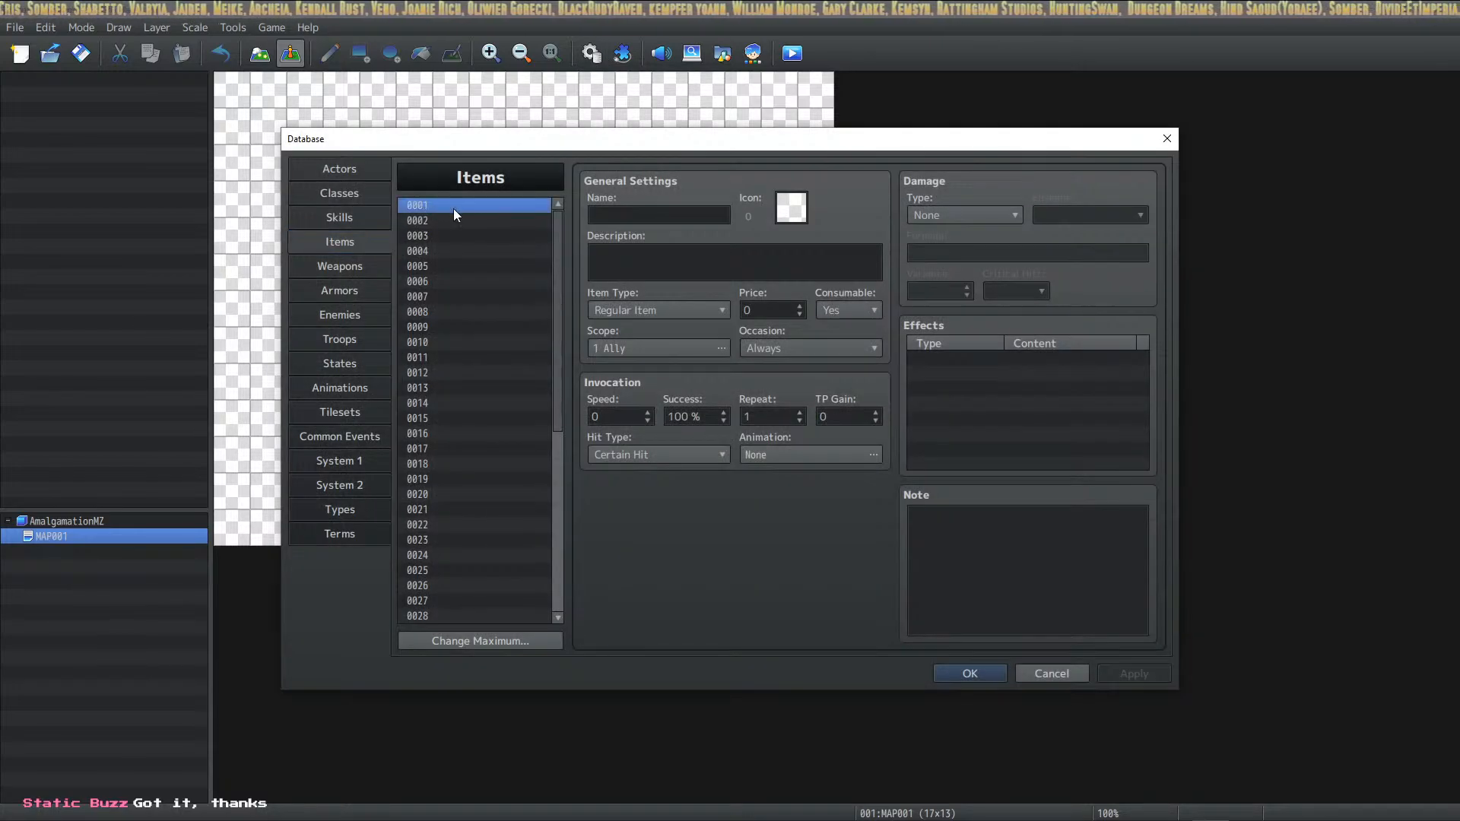
pyautogui.write('Drifty')
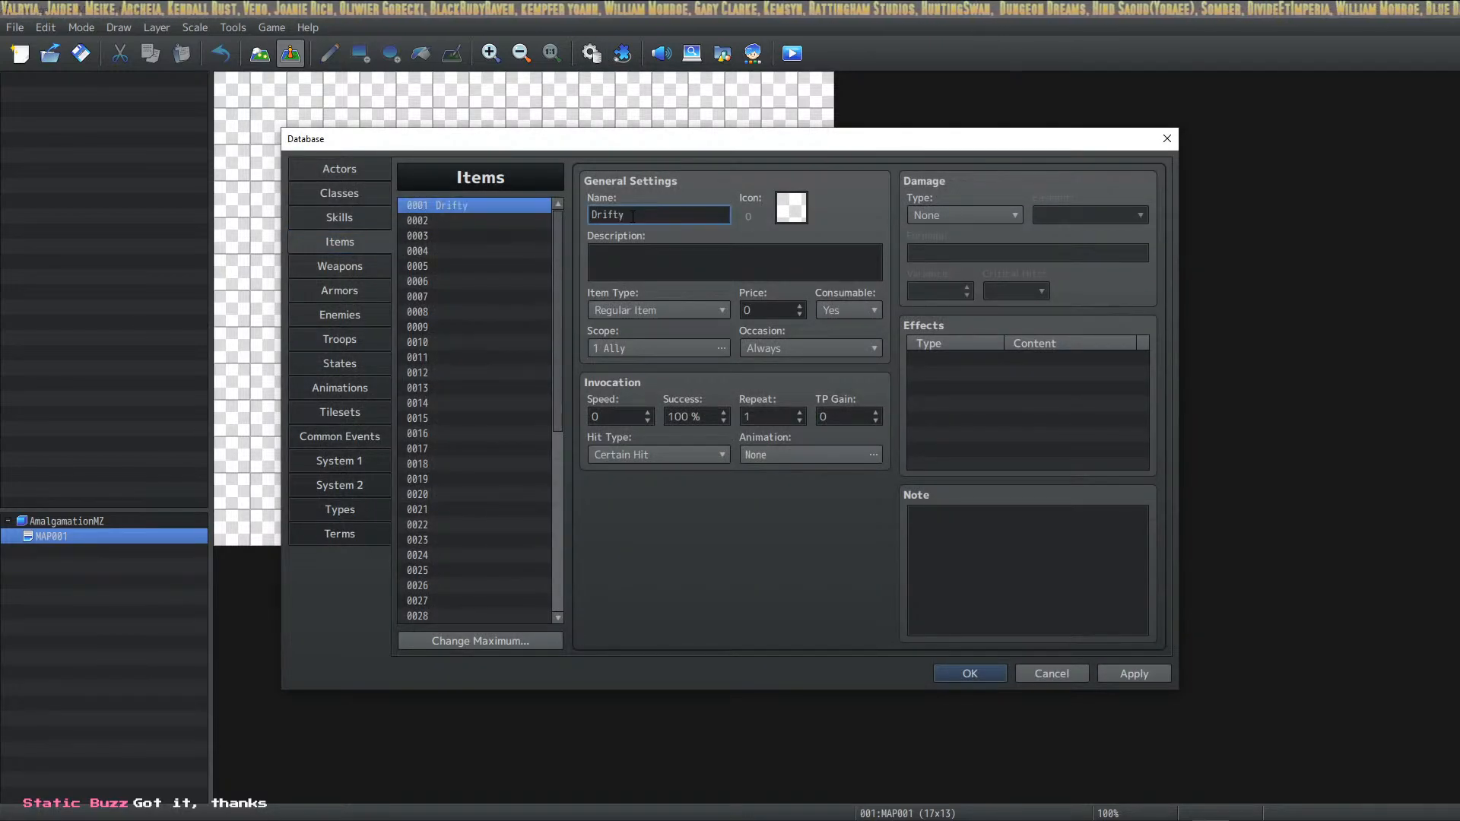
pyautogui.click(515, 220)
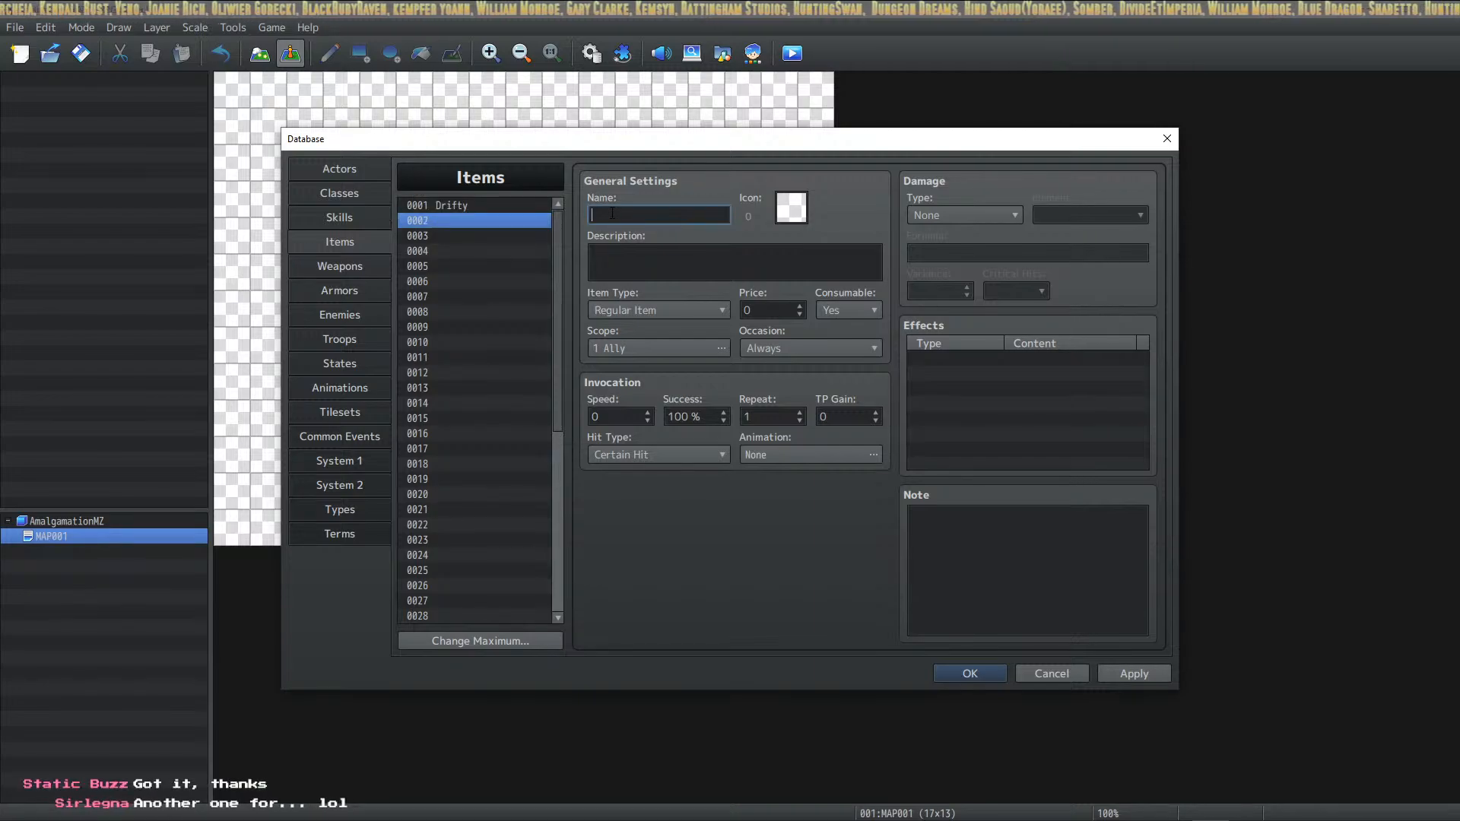
pyautogui.write('Tea')
pyautogui.click(502, 236)
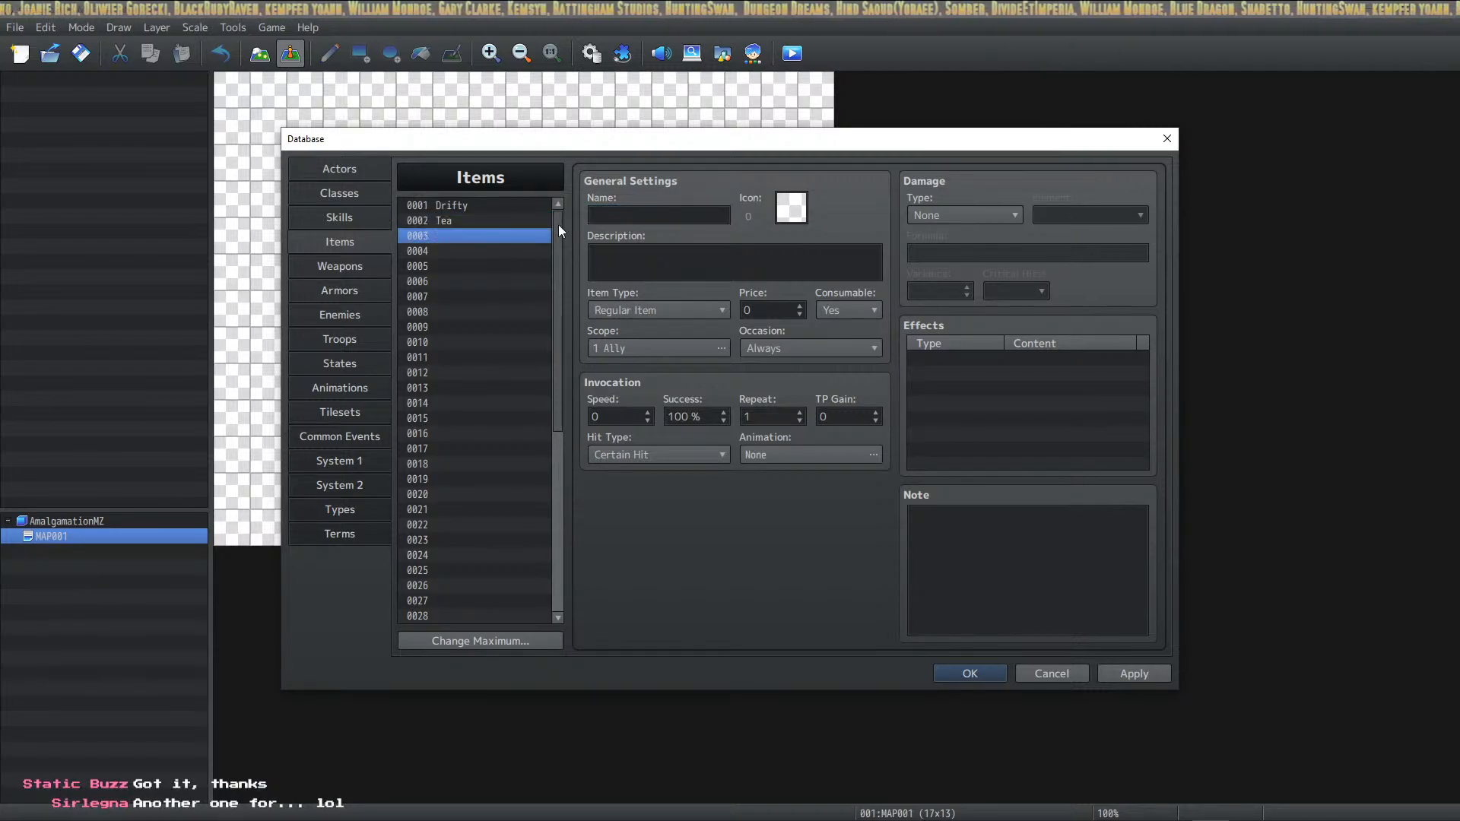
pyautogui.write('Corey')
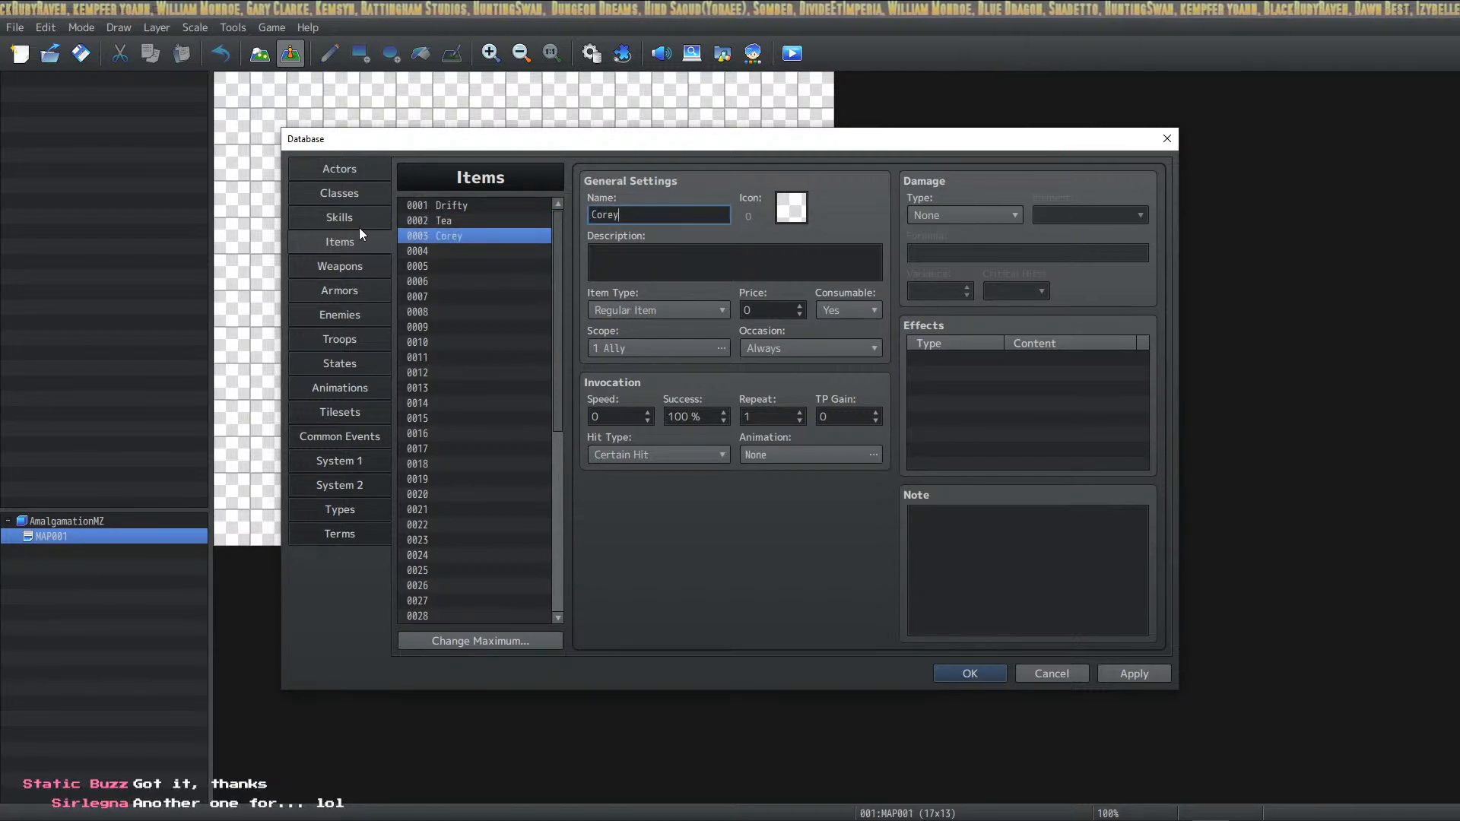
# Name item 0004 Warp and item 0005 Veno in the database
pyautogui.click(496, 250)
pyautogui.click(610, 216)
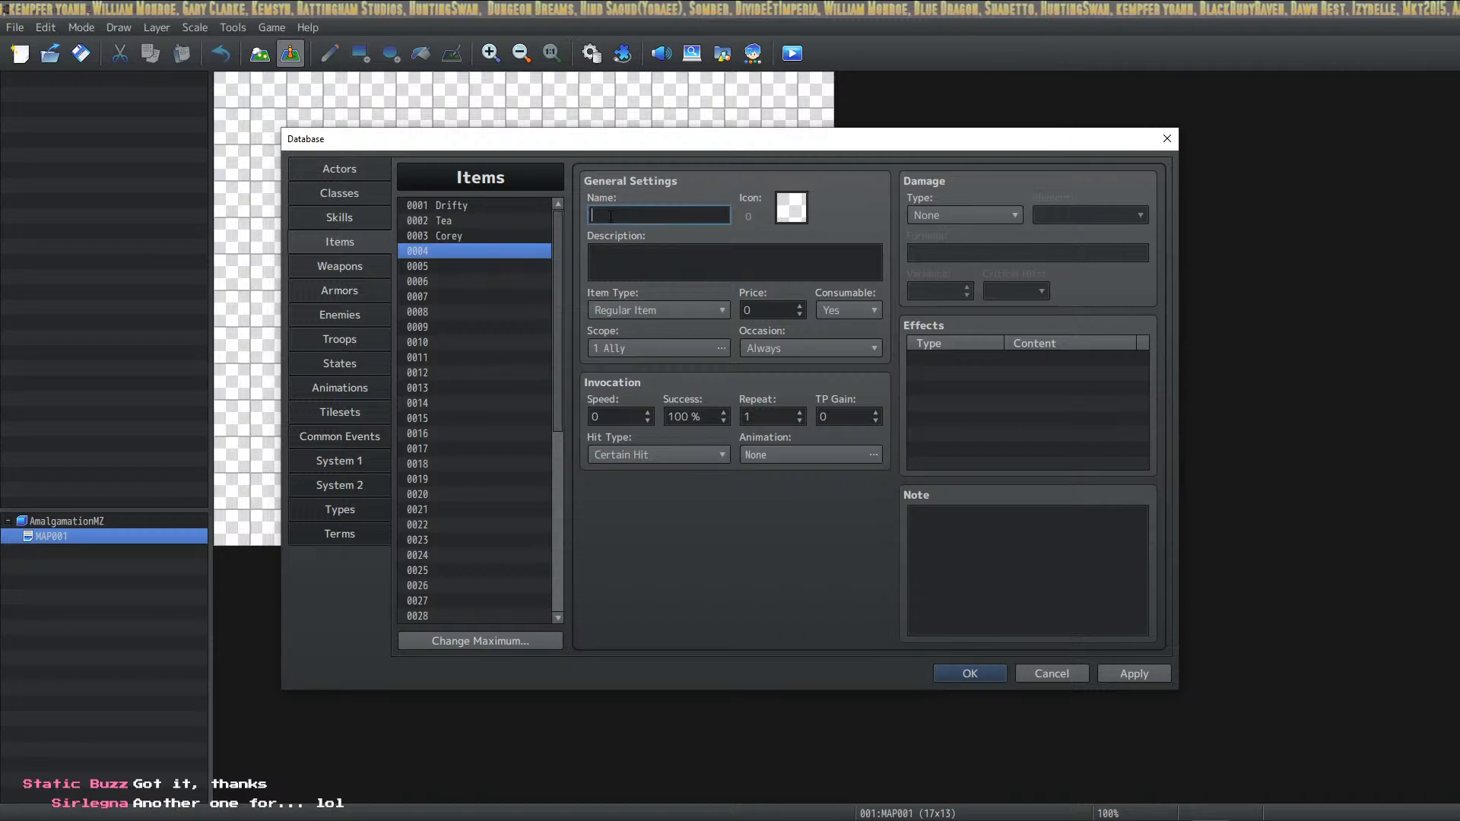
pyautogui.write('Warp')
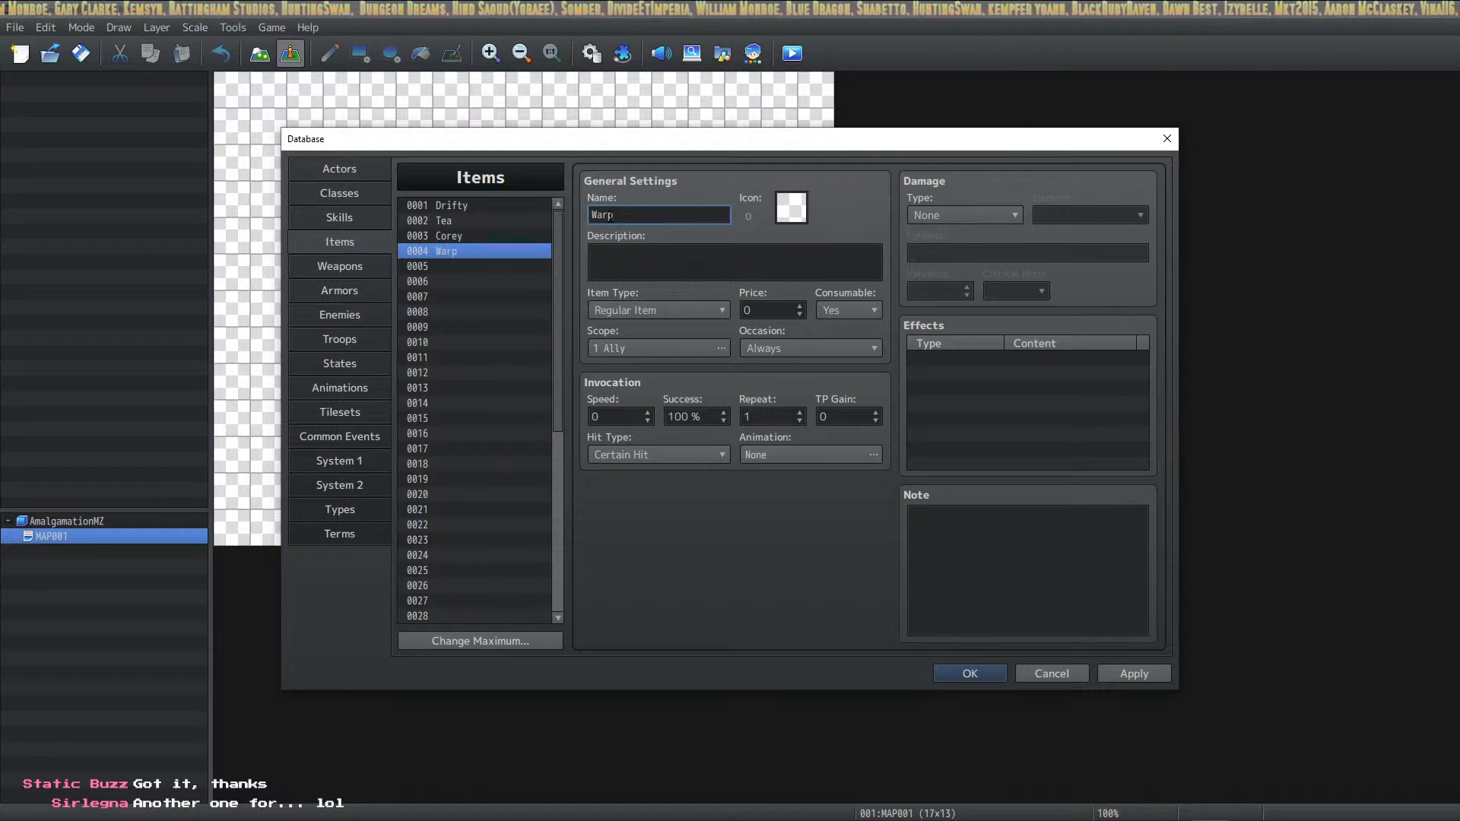
pyautogui.click(455, 267)
pyautogui.click(631, 214)
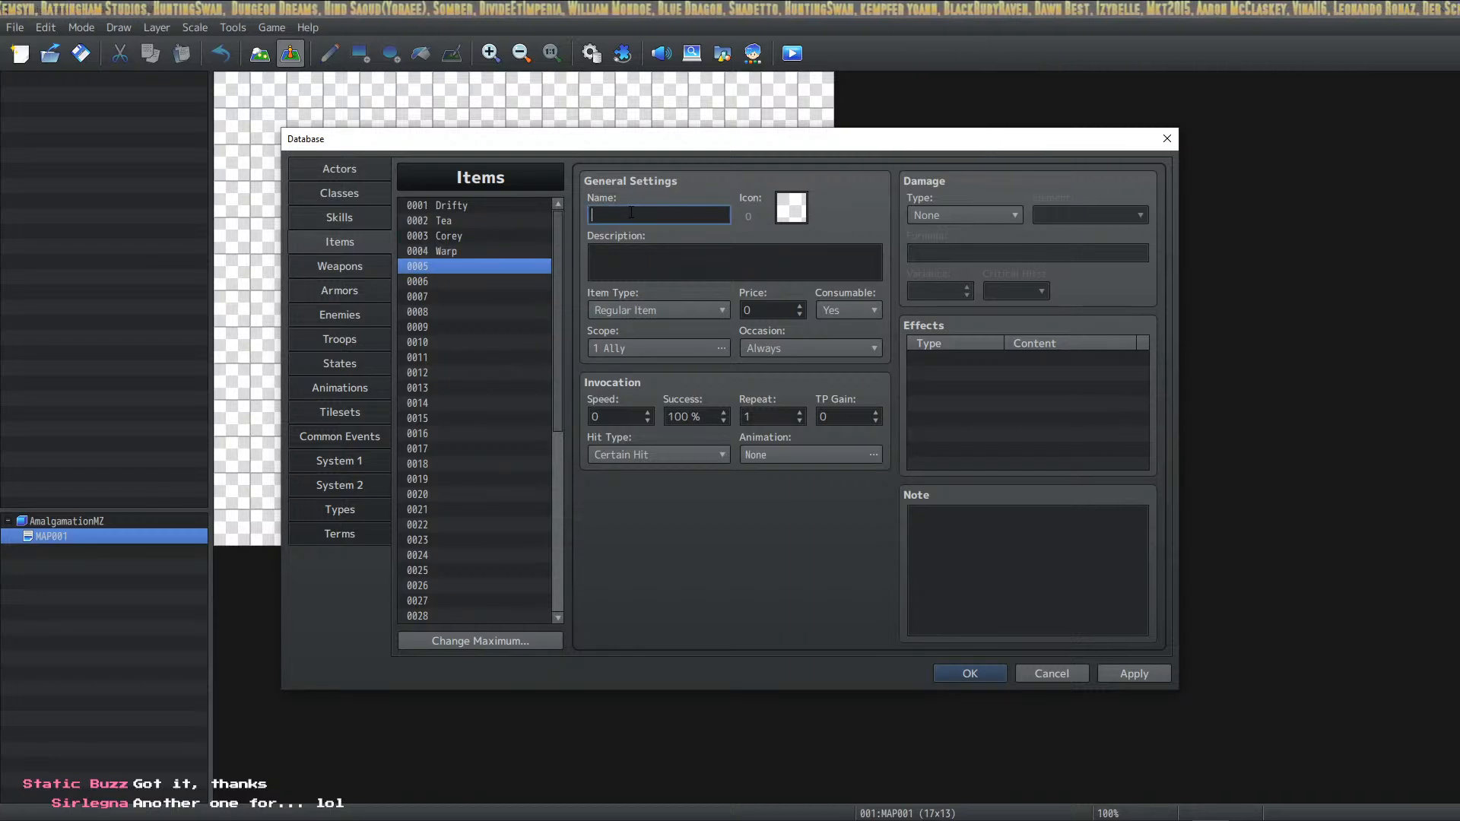
pyautogui.write('Veno')
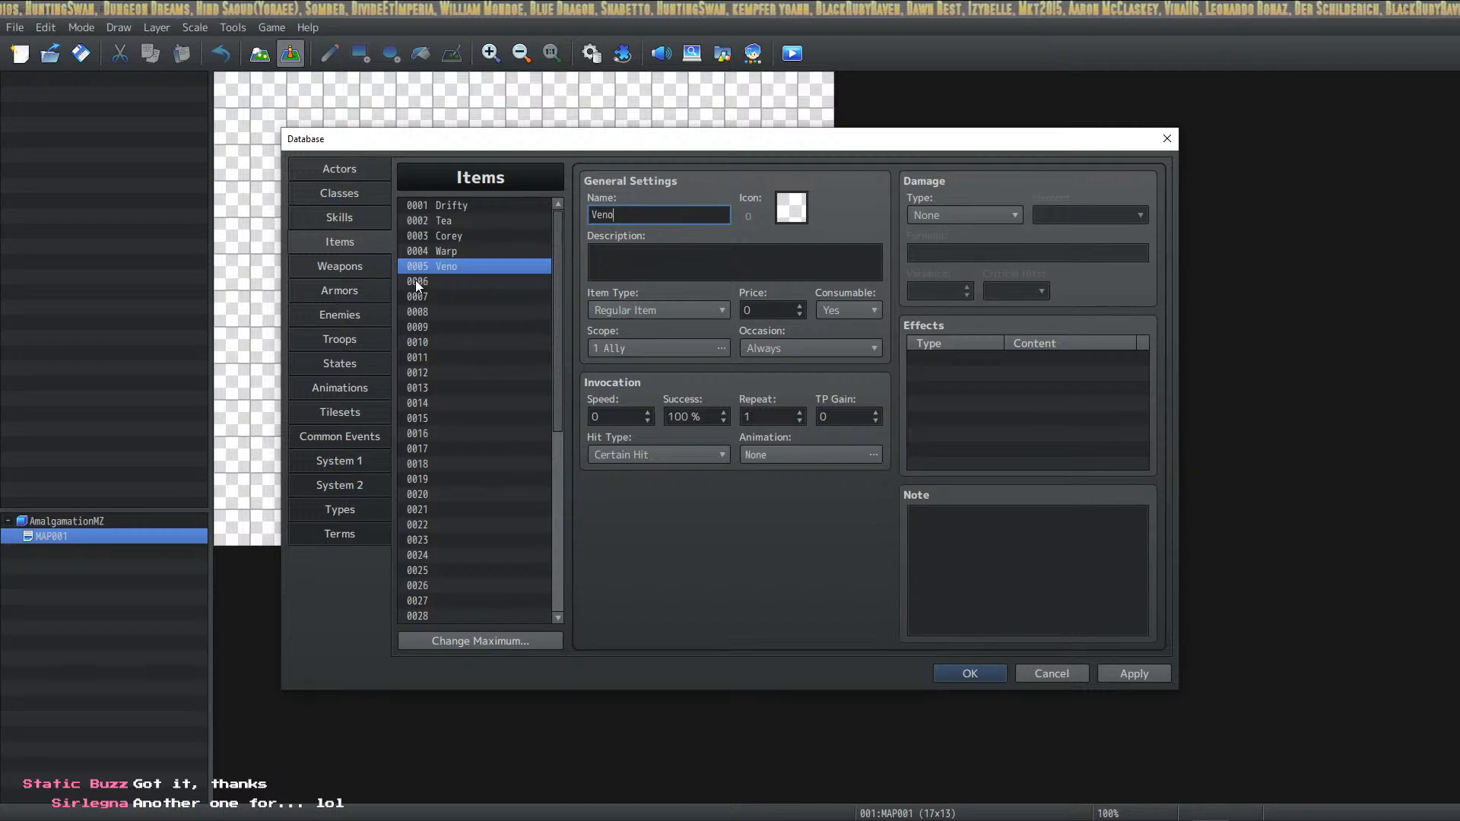
# Name item 0006 Wafflez and item 0007 Human in the database
pyautogui.click(416, 283)
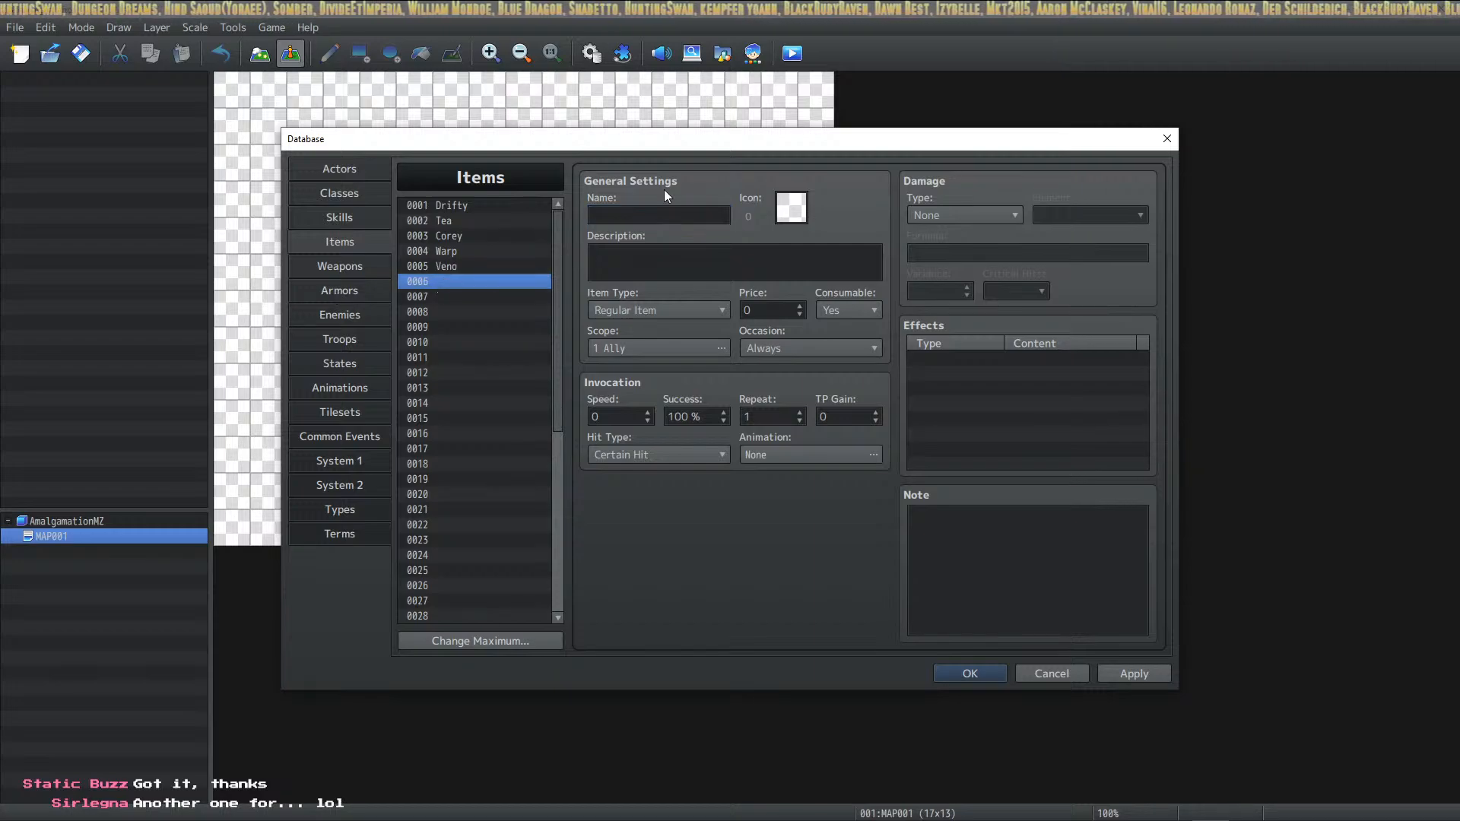
pyautogui.click(623, 213)
pyautogui.write('Waff')
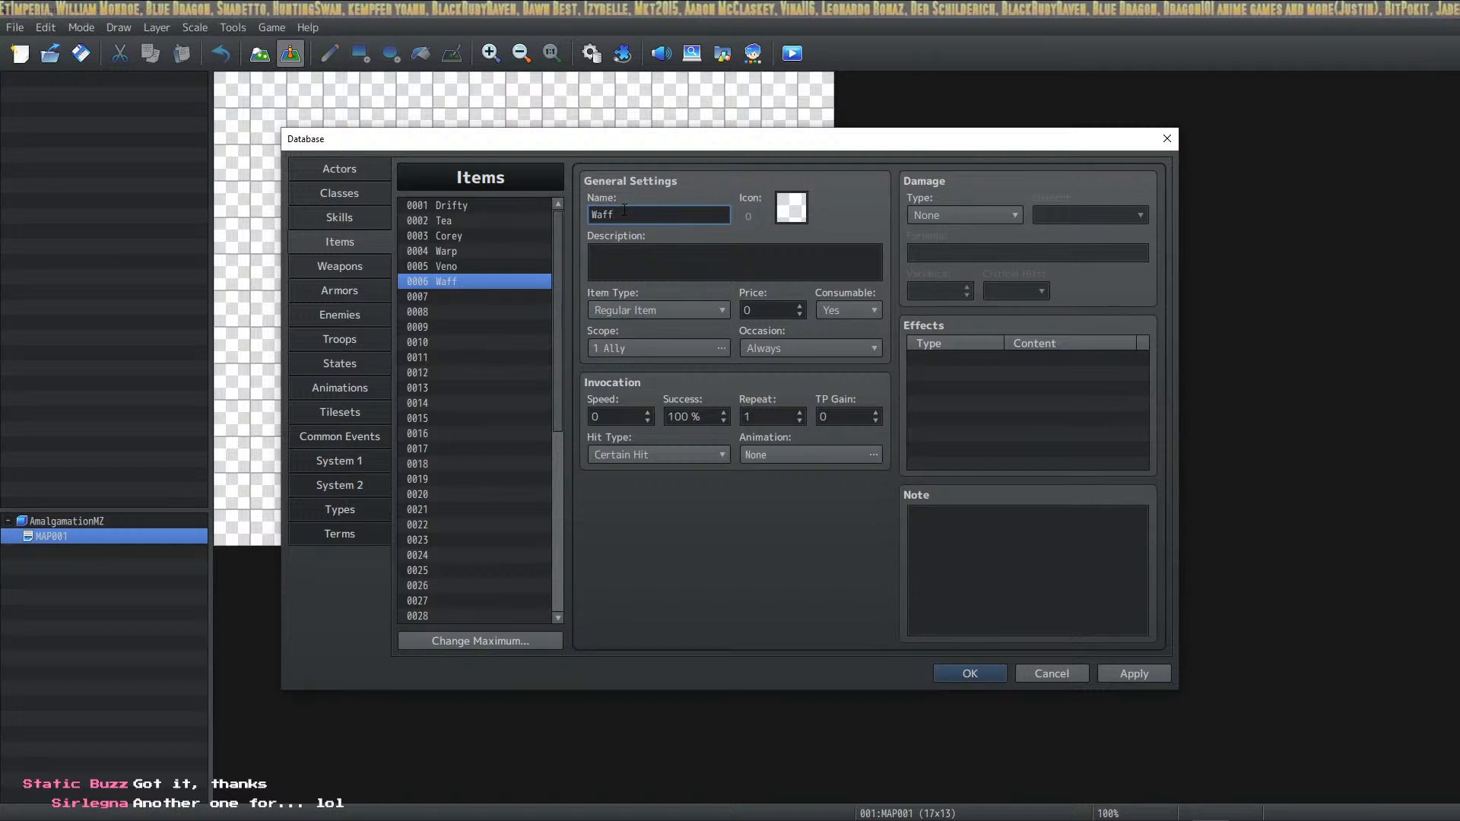
pyautogui.write('lez')
pyautogui.click(494, 296)
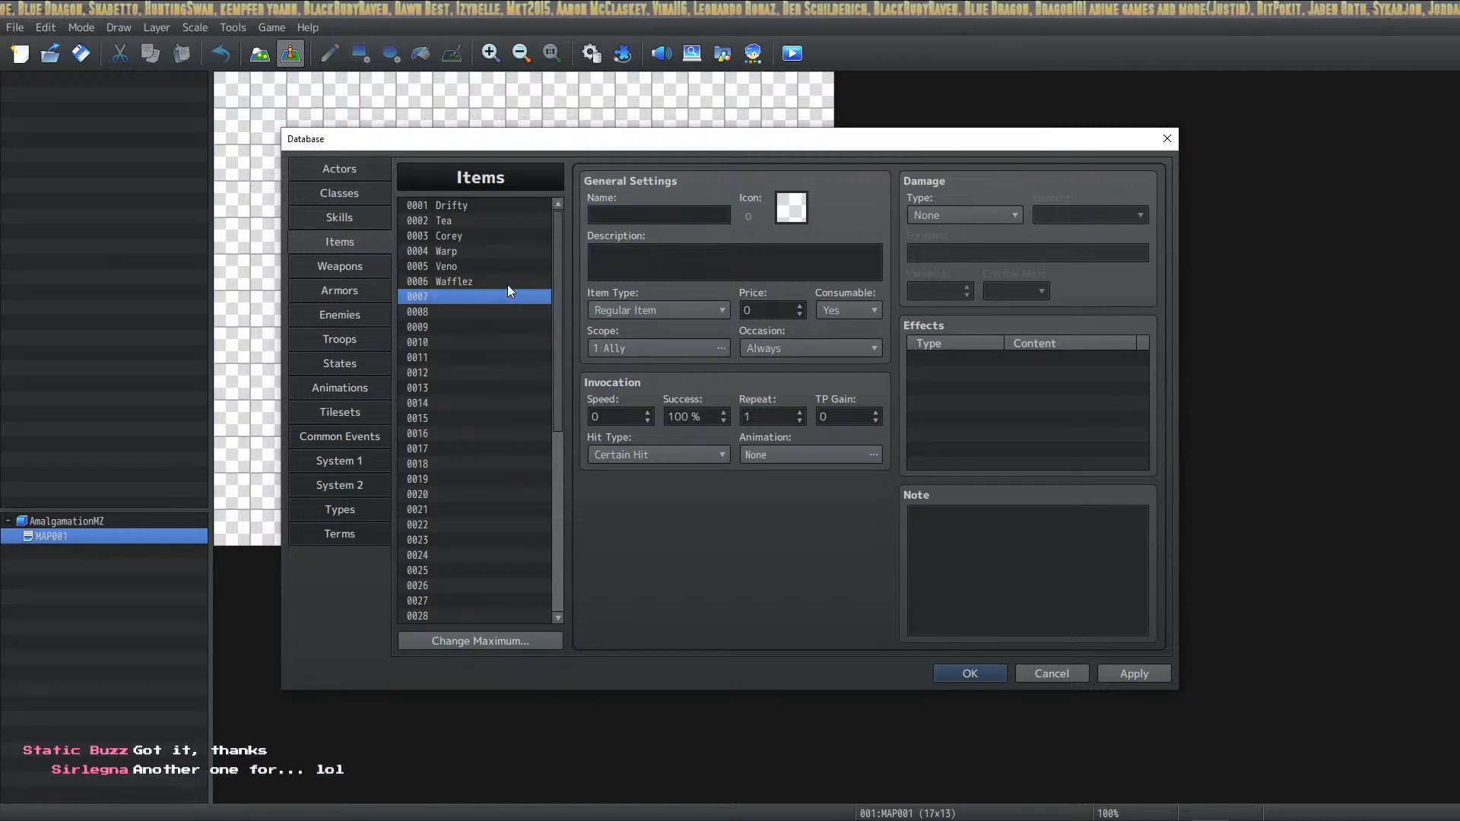
pyautogui.click(626, 222)
pyautogui.write('Human')
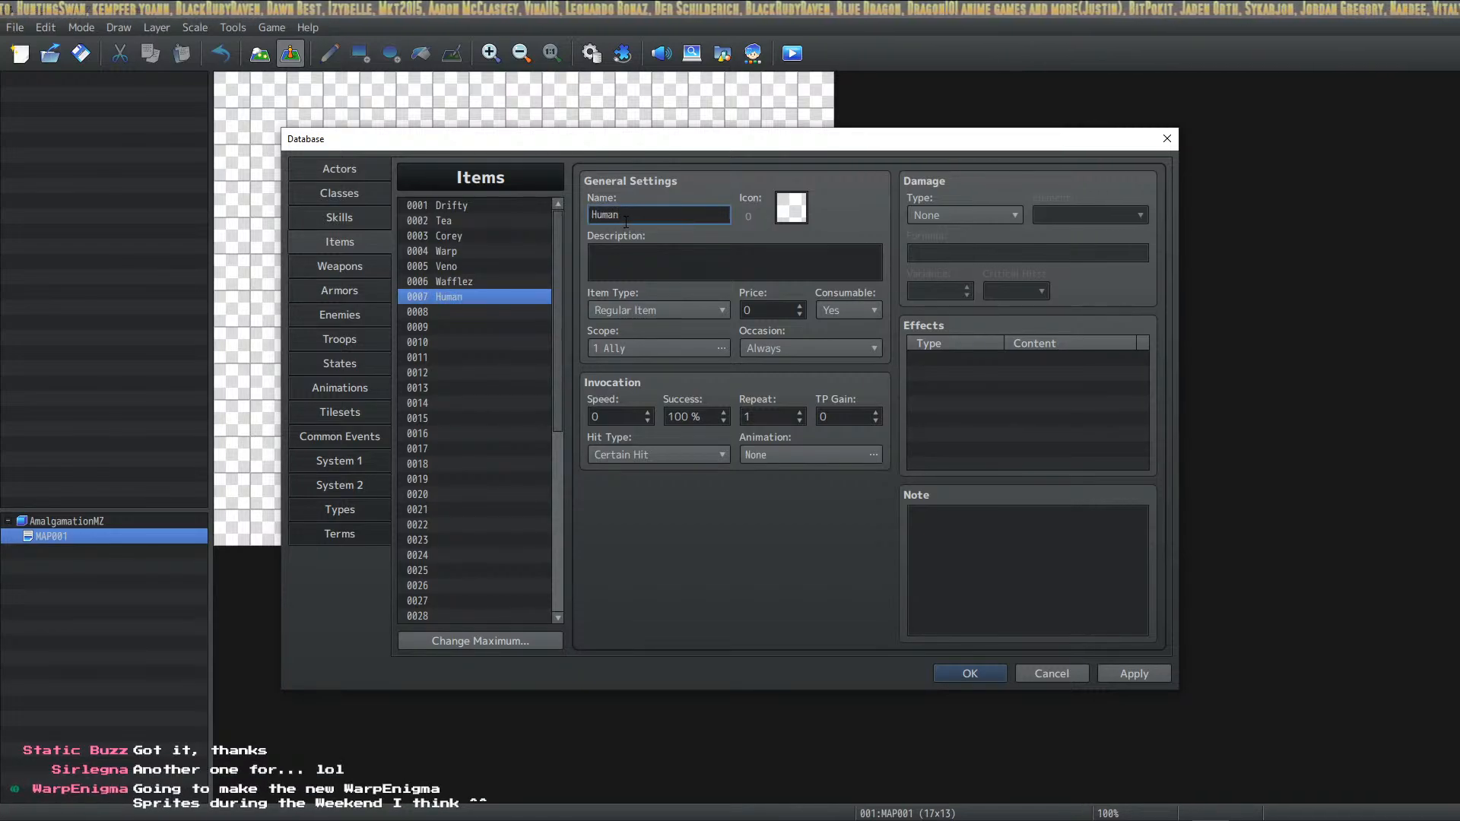
# Name item 0008 Nowis and item 0009 SirLegna in the database
pyautogui.click(456, 312)
pyautogui.click(619, 216)
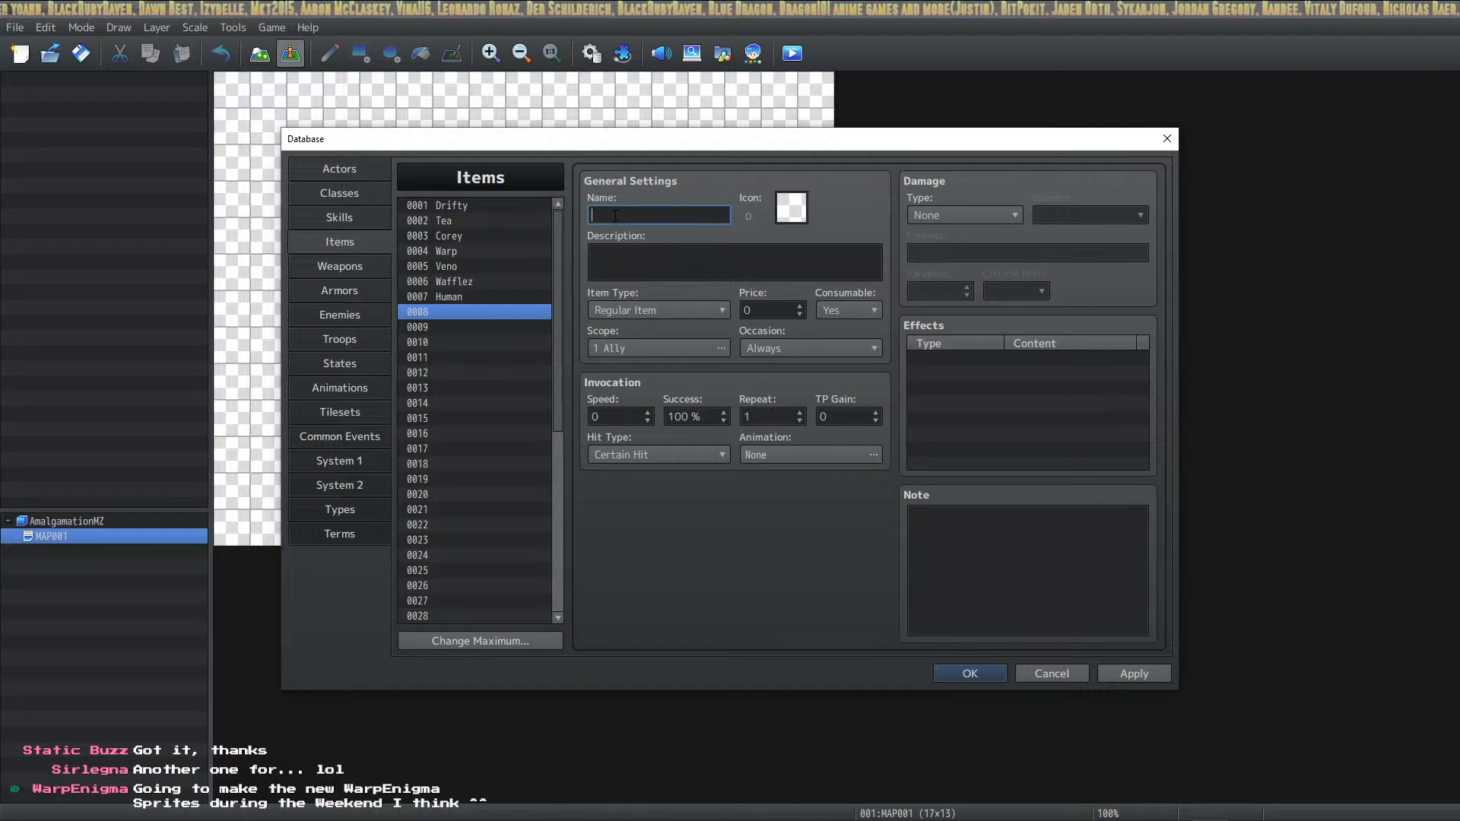
pyautogui.write('Nowi')
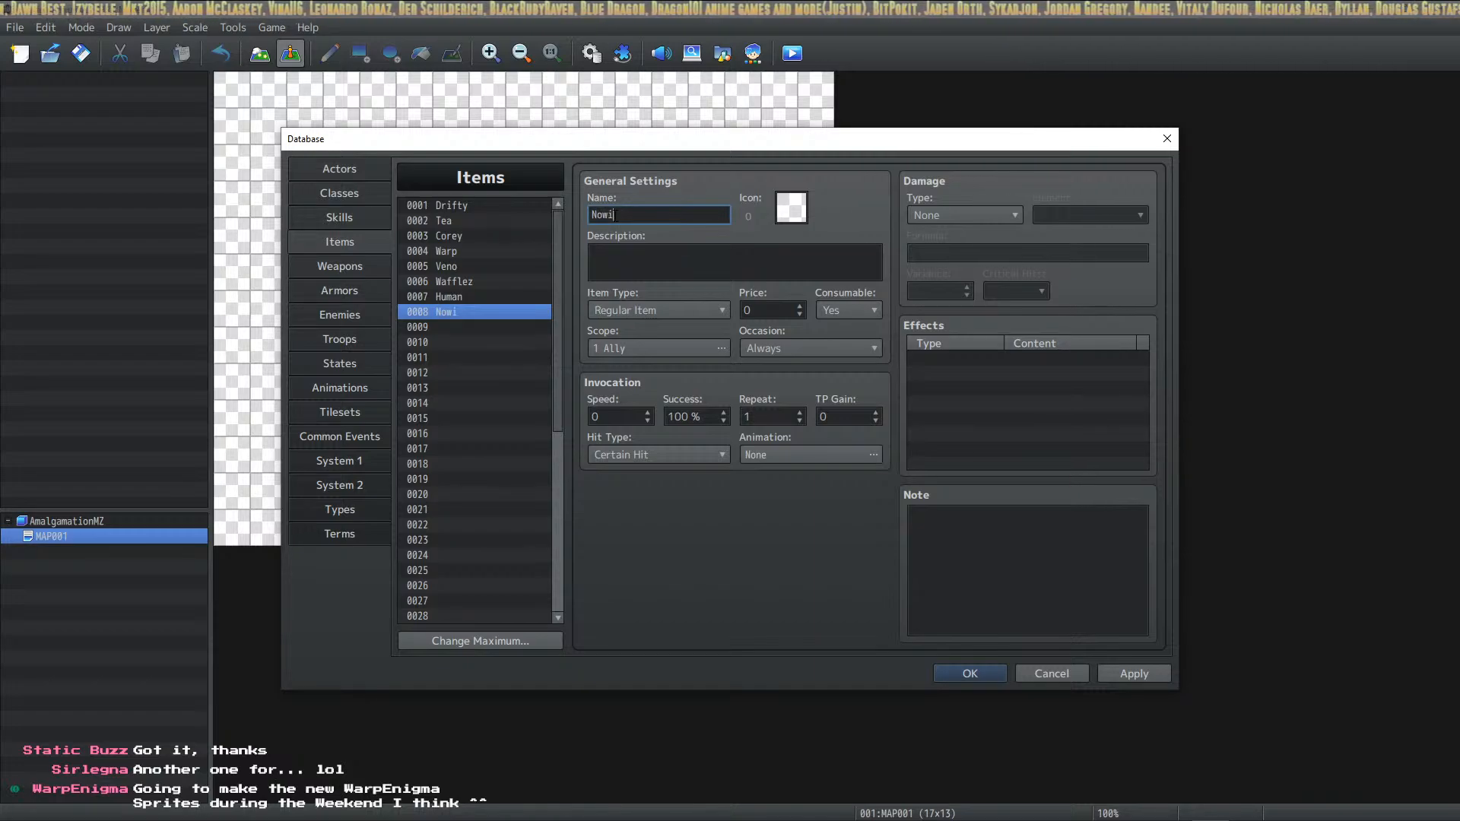
pyautogui.write('s')
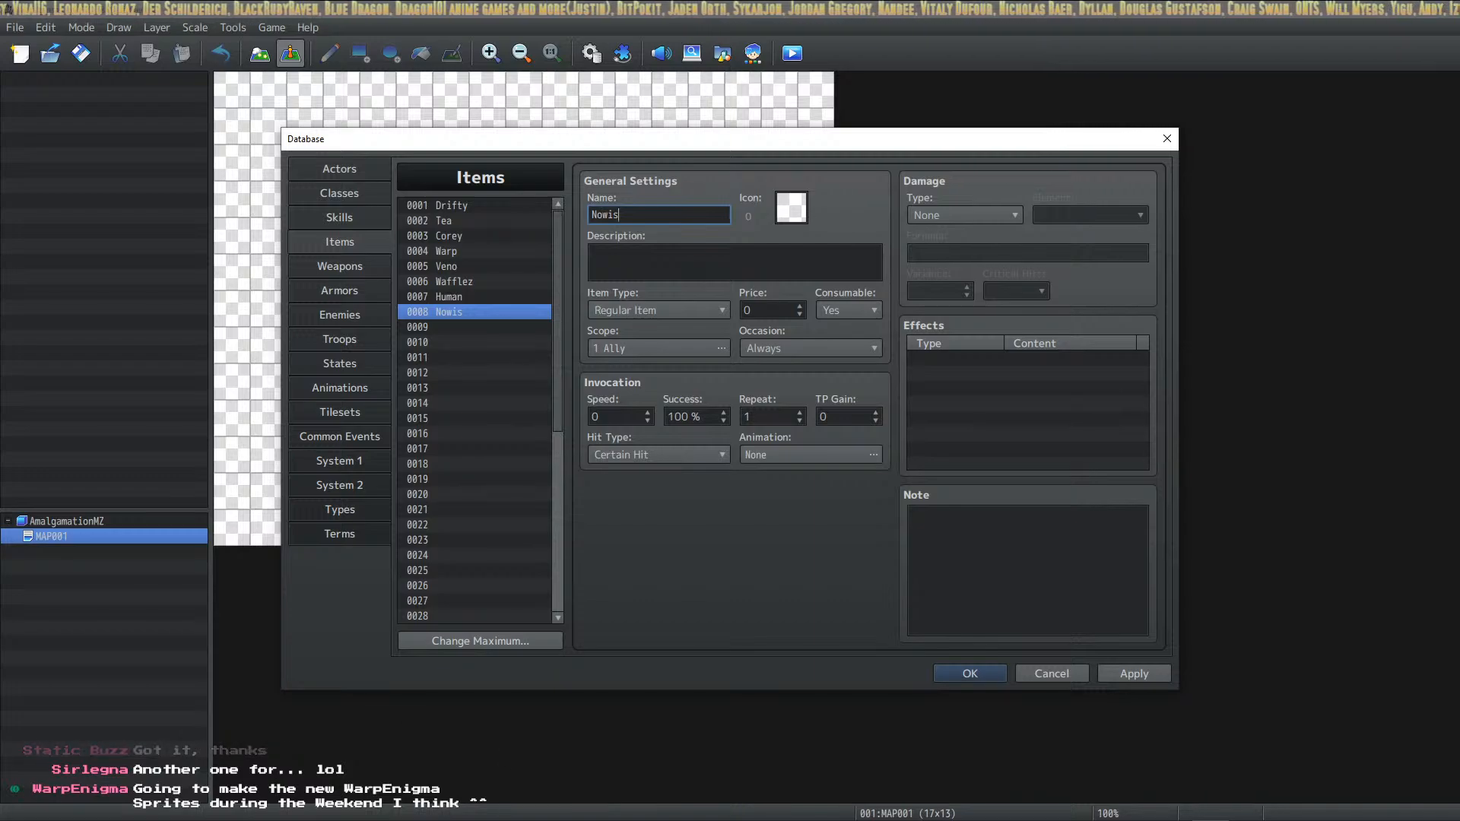
pyautogui.click(460, 324)
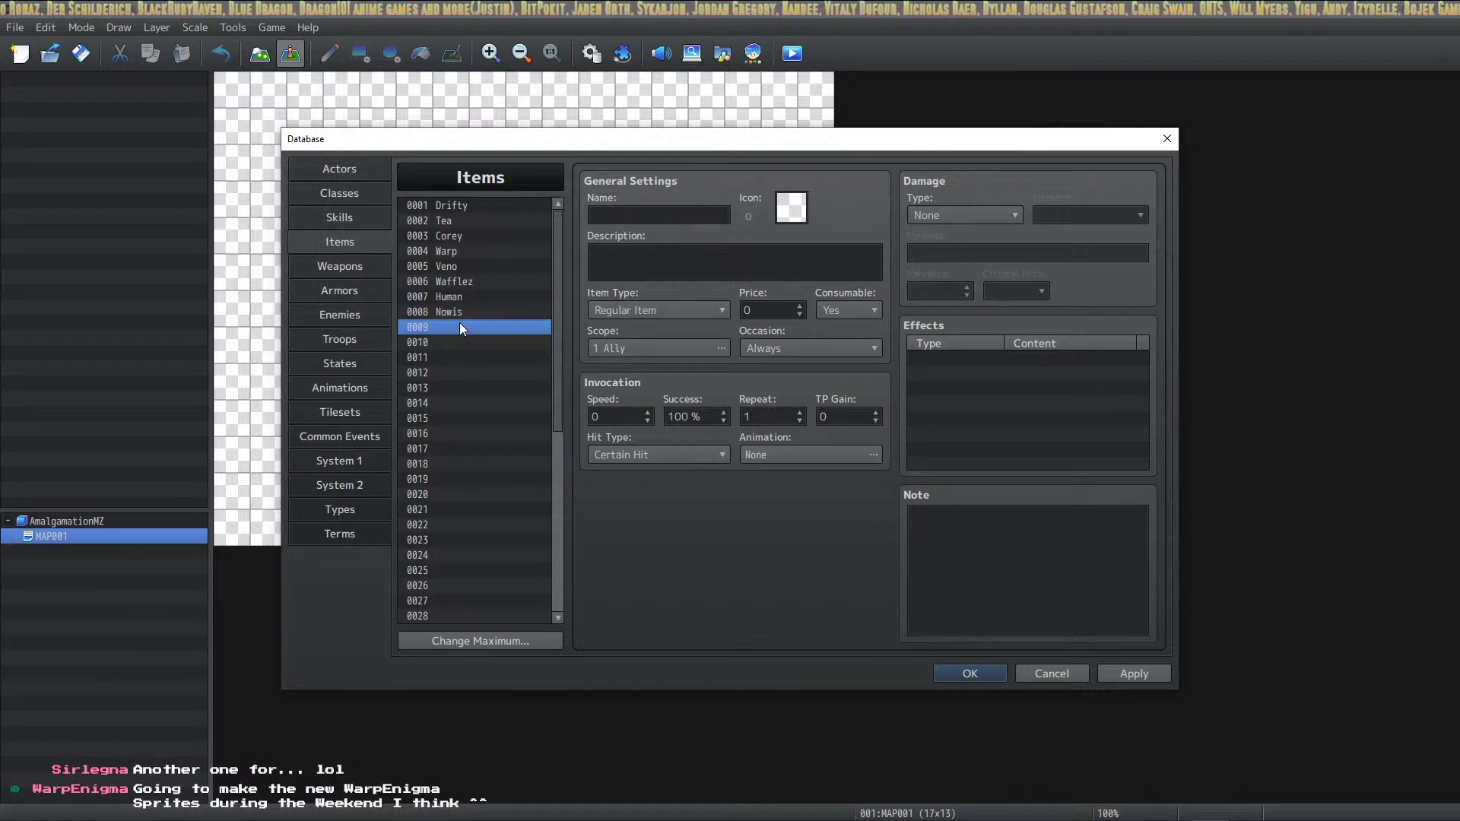
pyautogui.click(620, 221)
pyautogui.write('SirLegna')
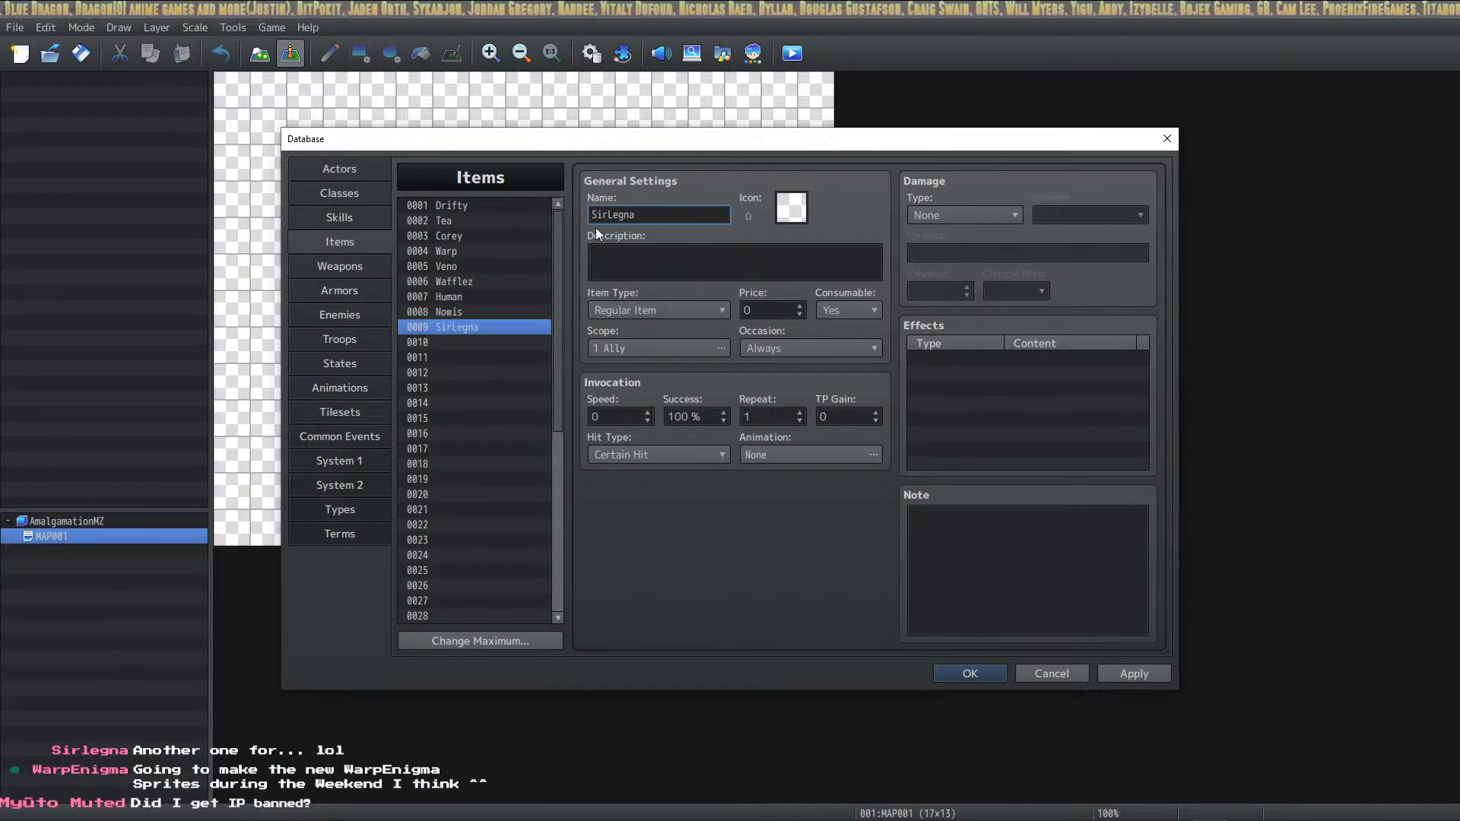
# Name item 0010 Aerosys and item 0011 Gorgonage in the database
pyautogui.click(468, 341)
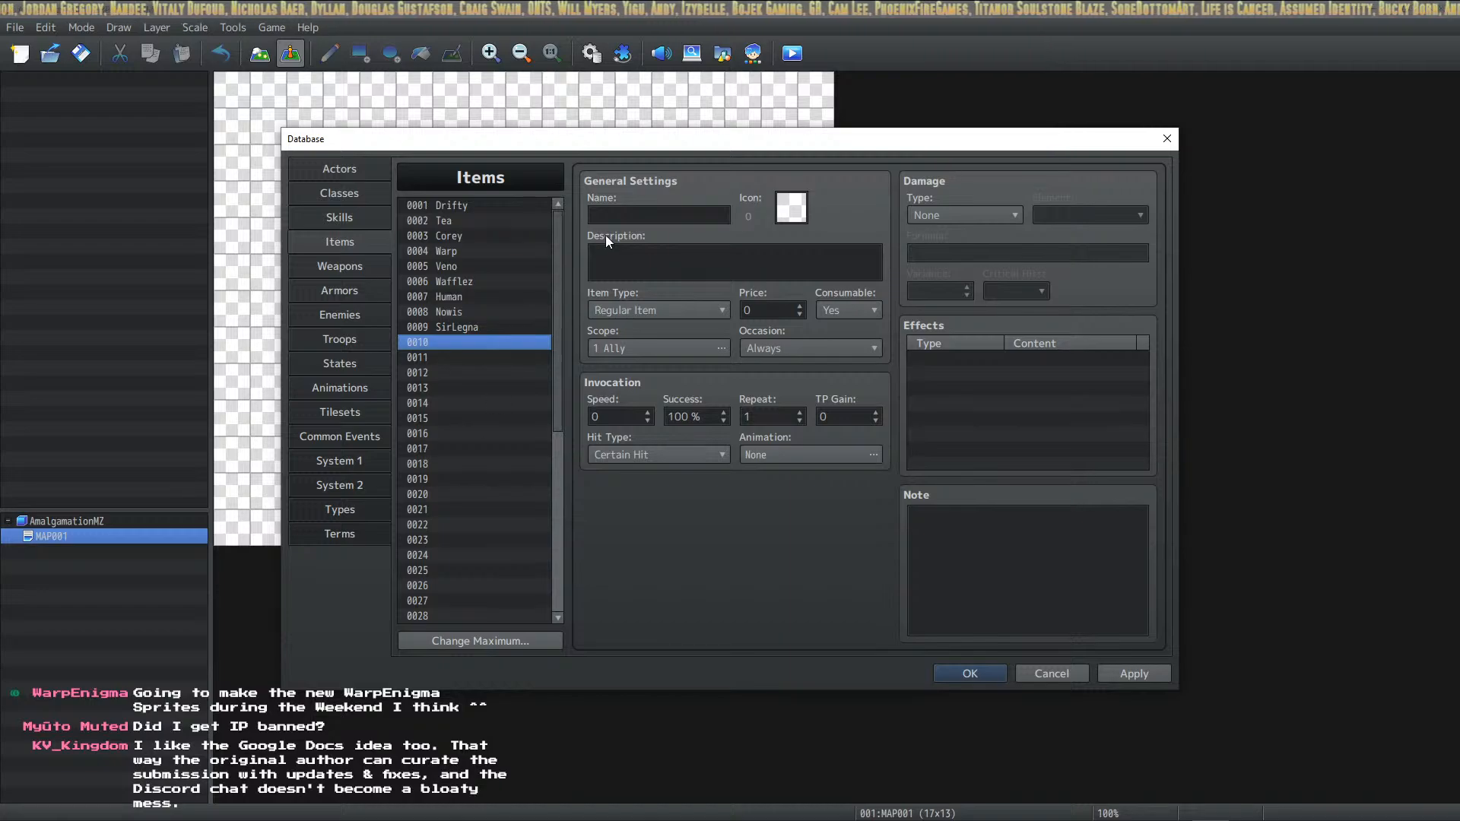
pyautogui.click(623, 218)
pyautogui.write('Aeros')
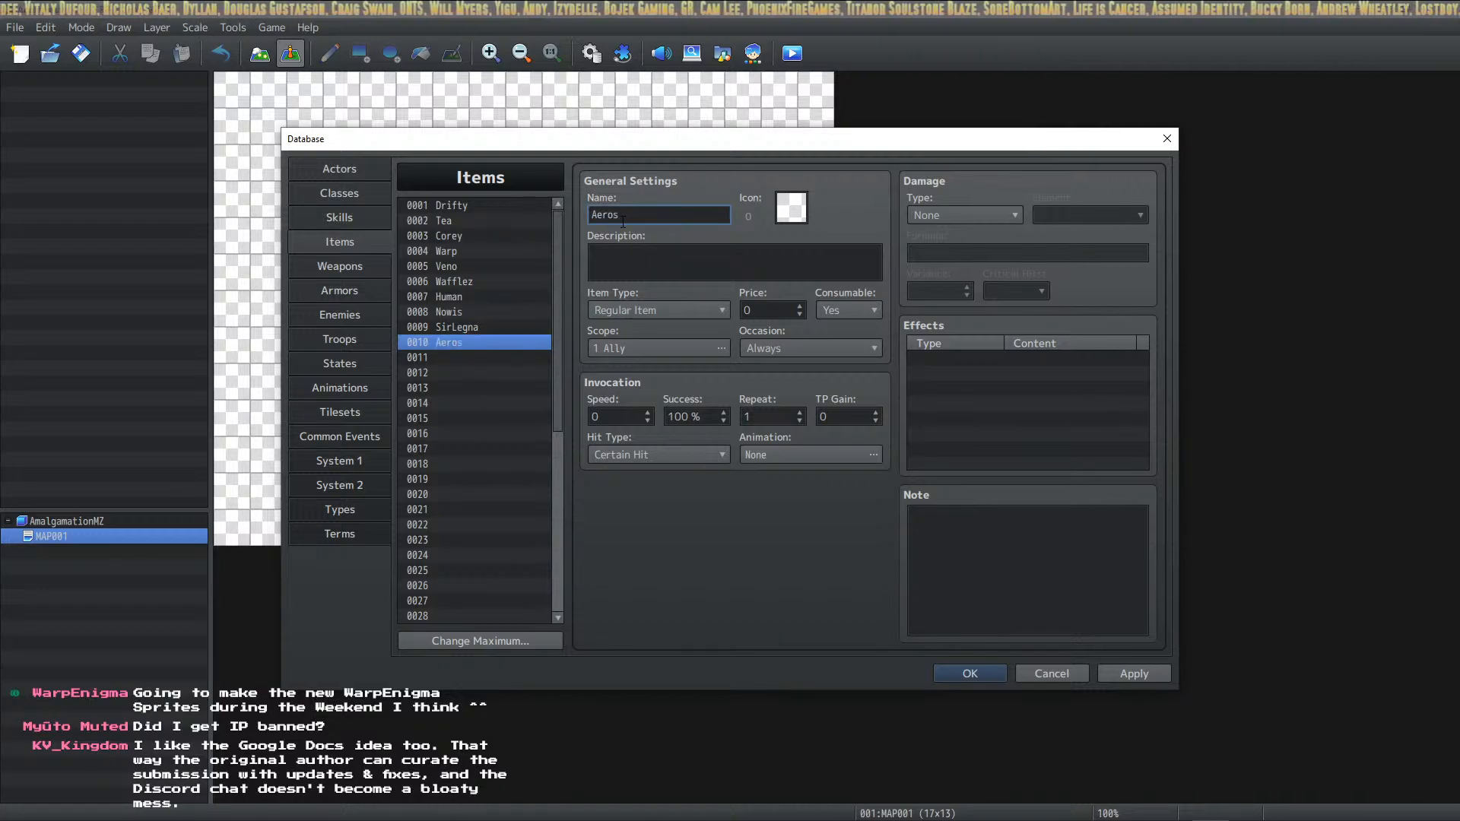
pyautogui.write('ys')
pyautogui.click(545, 360)
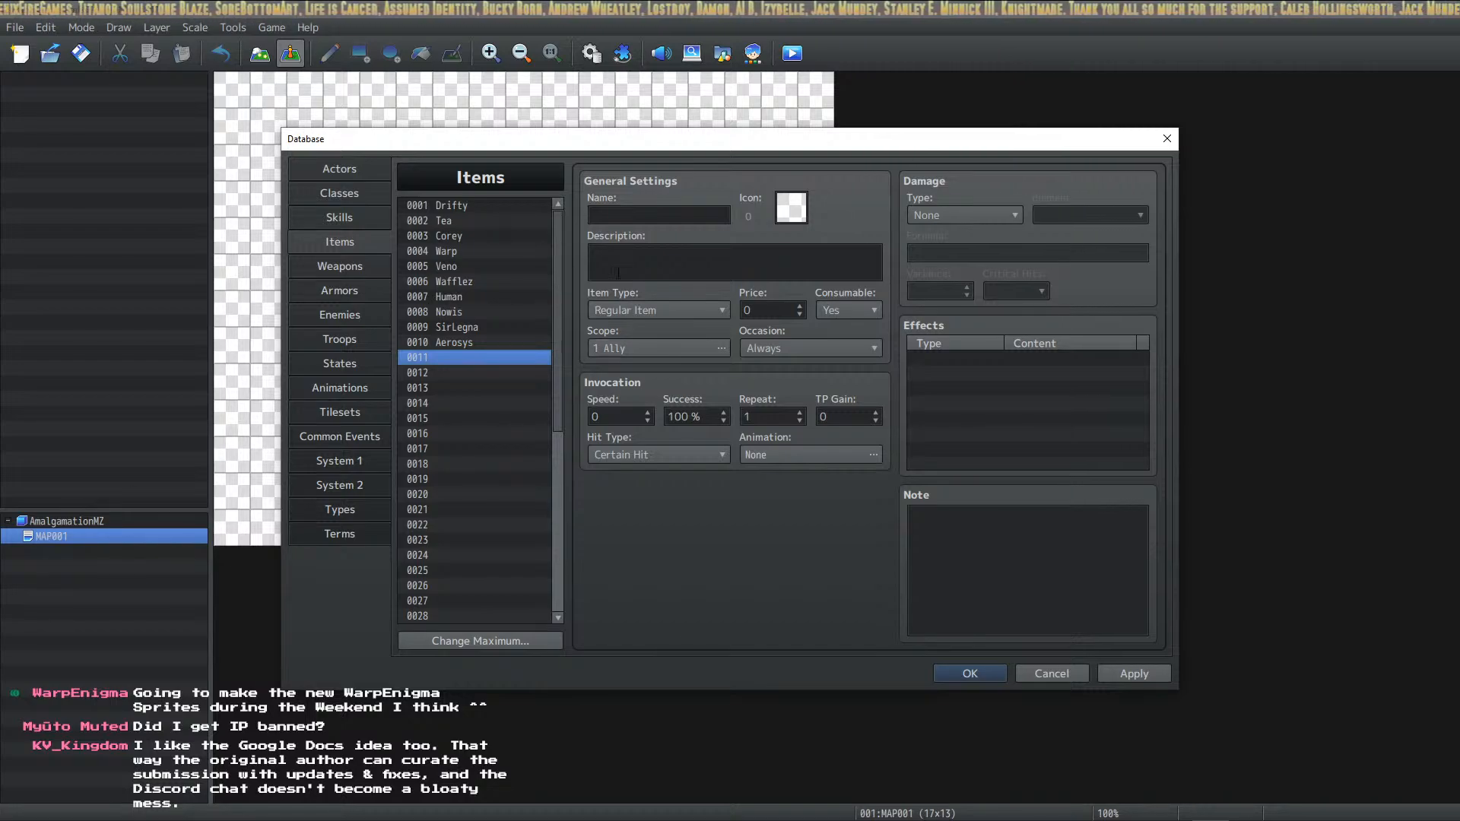
pyautogui.click(641, 212)
pyautogui.write('Gorg')
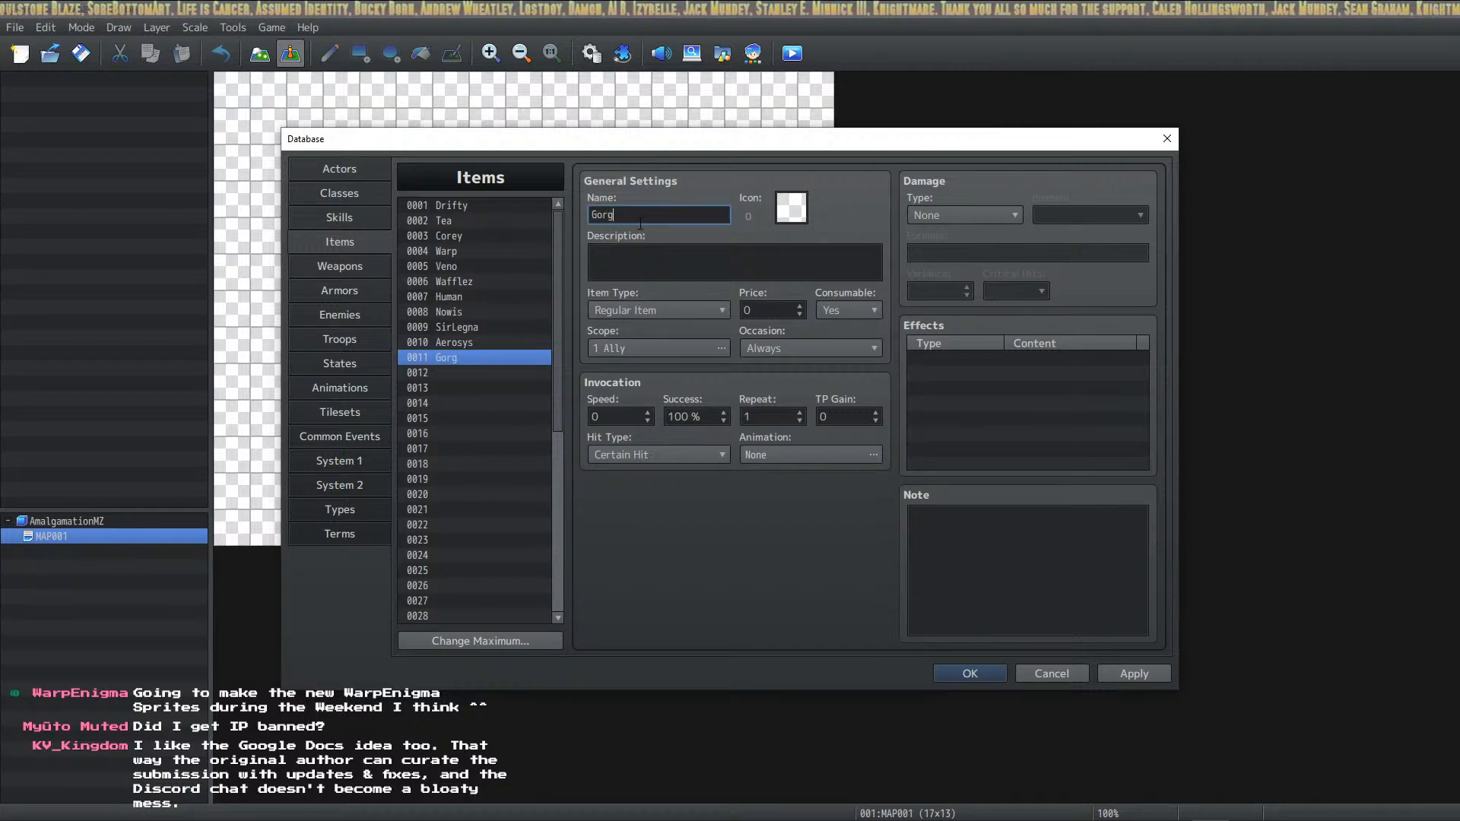
pyautogui.write('onage')
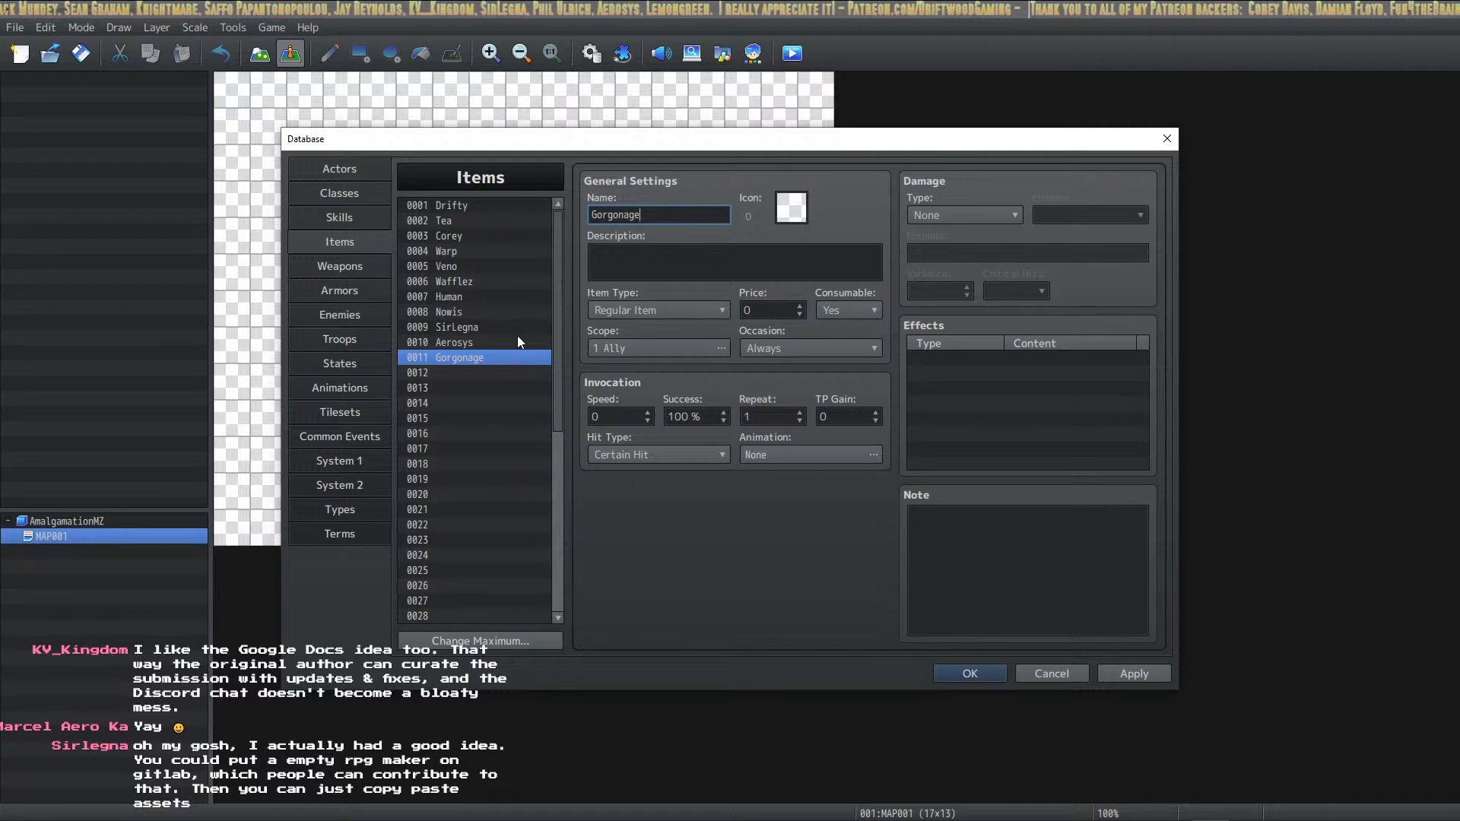
# Name actor 0001 Drifty and actor 0002 Tea in the database
pyautogui.click(495, 205)
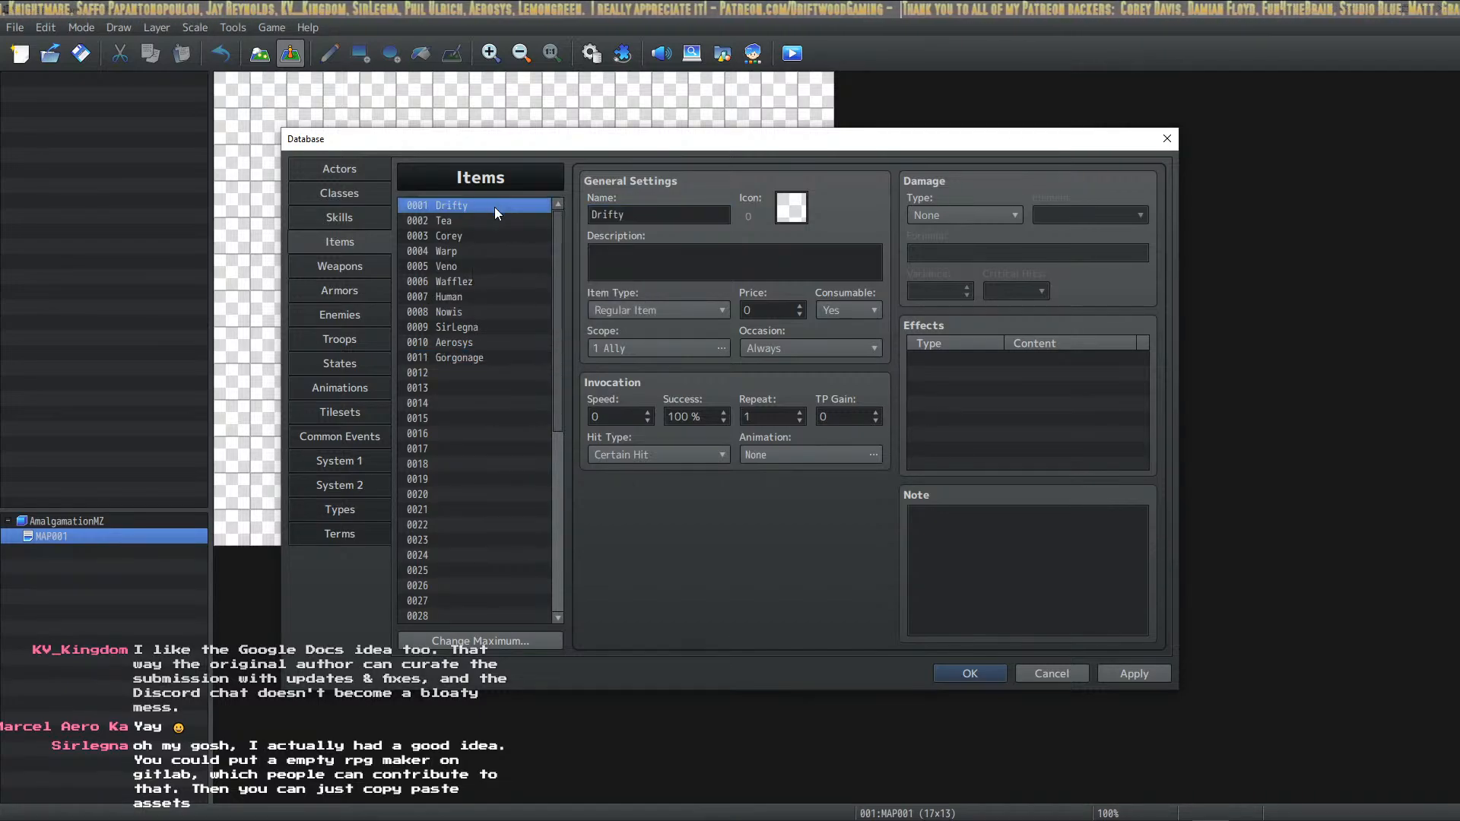
pyautogui.click(339, 193)
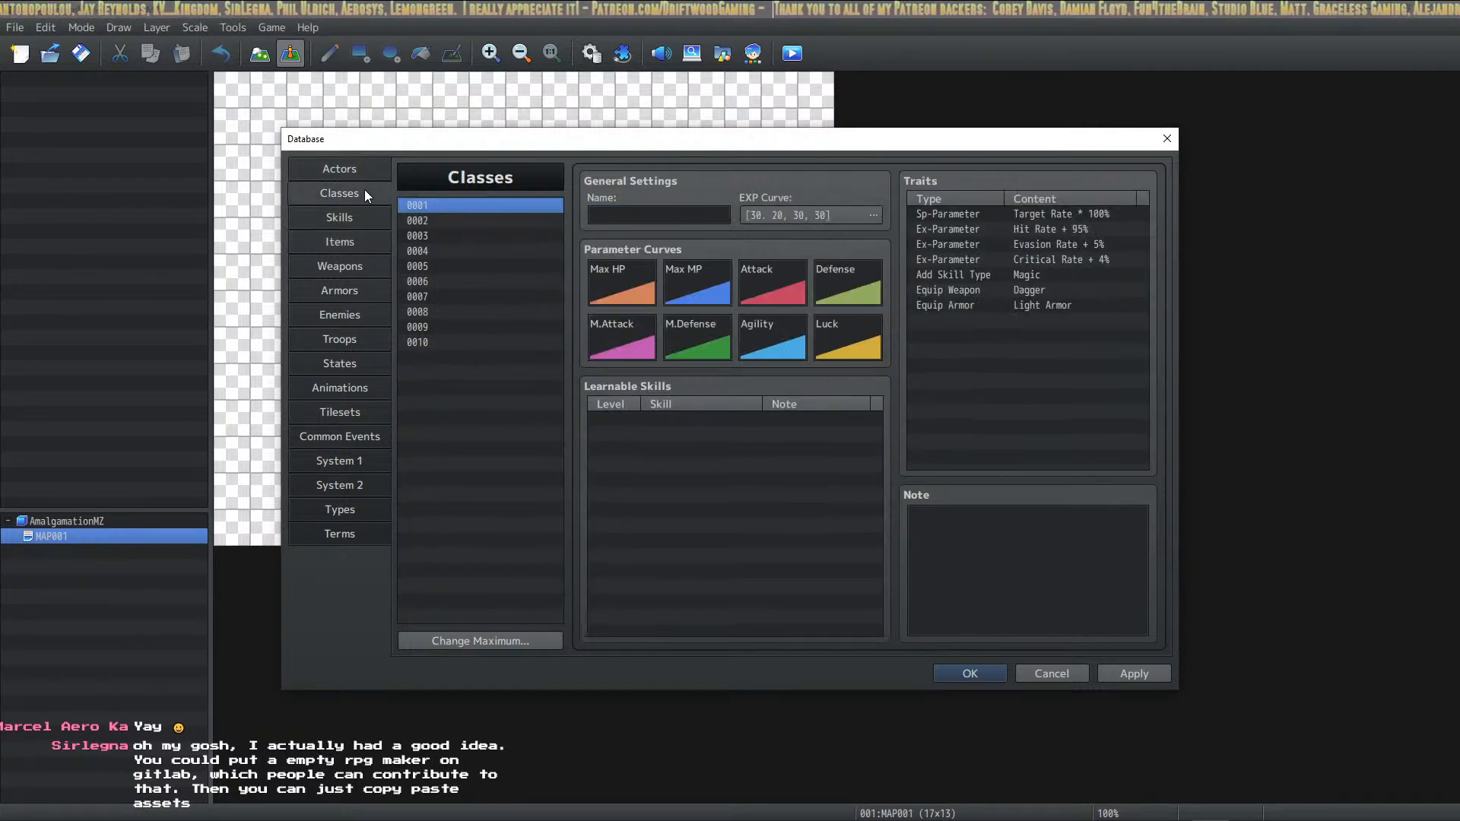
pyautogui.click(451, 202)
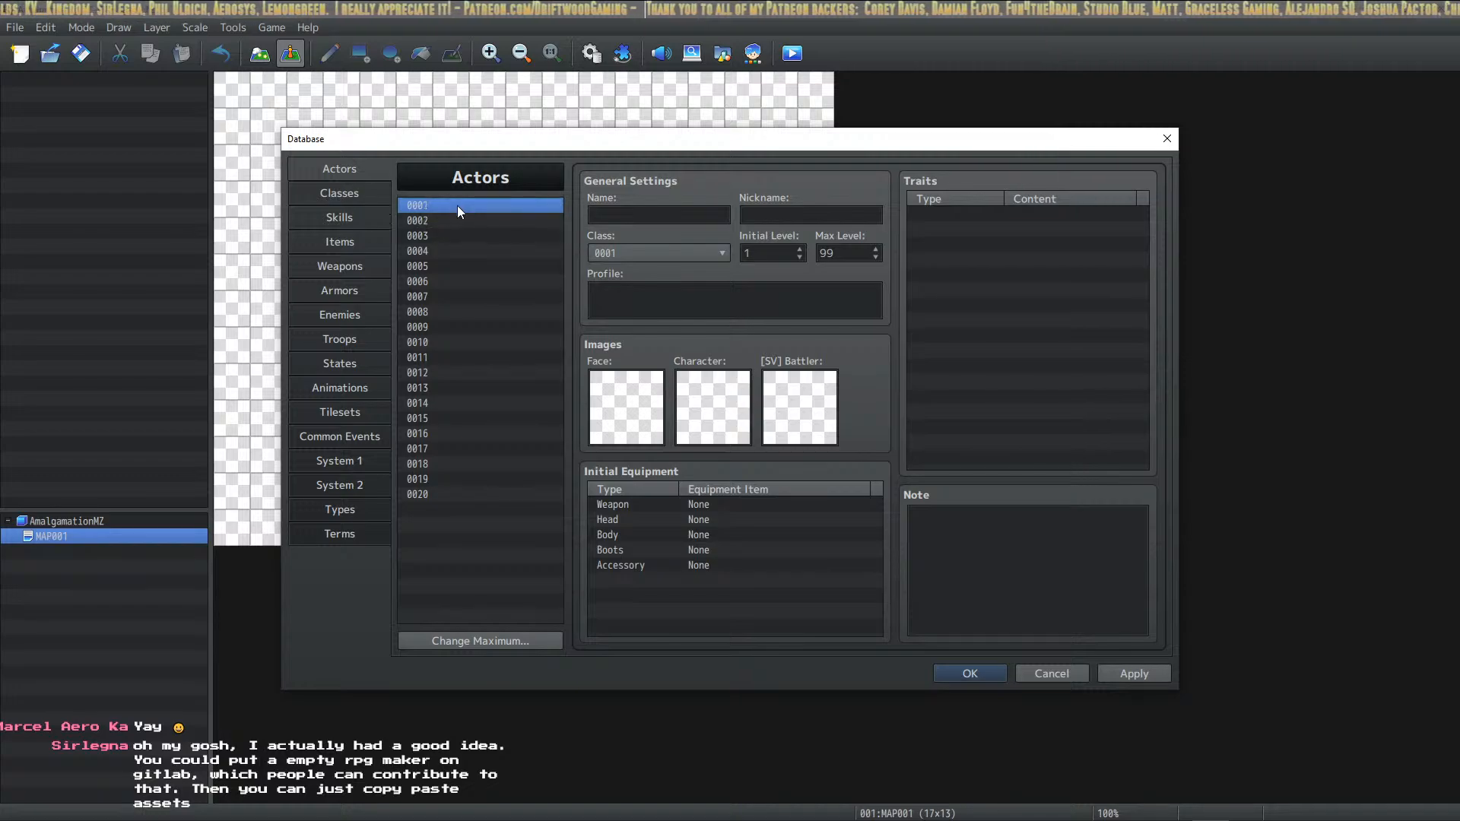
pyautogui.click(599, 213)
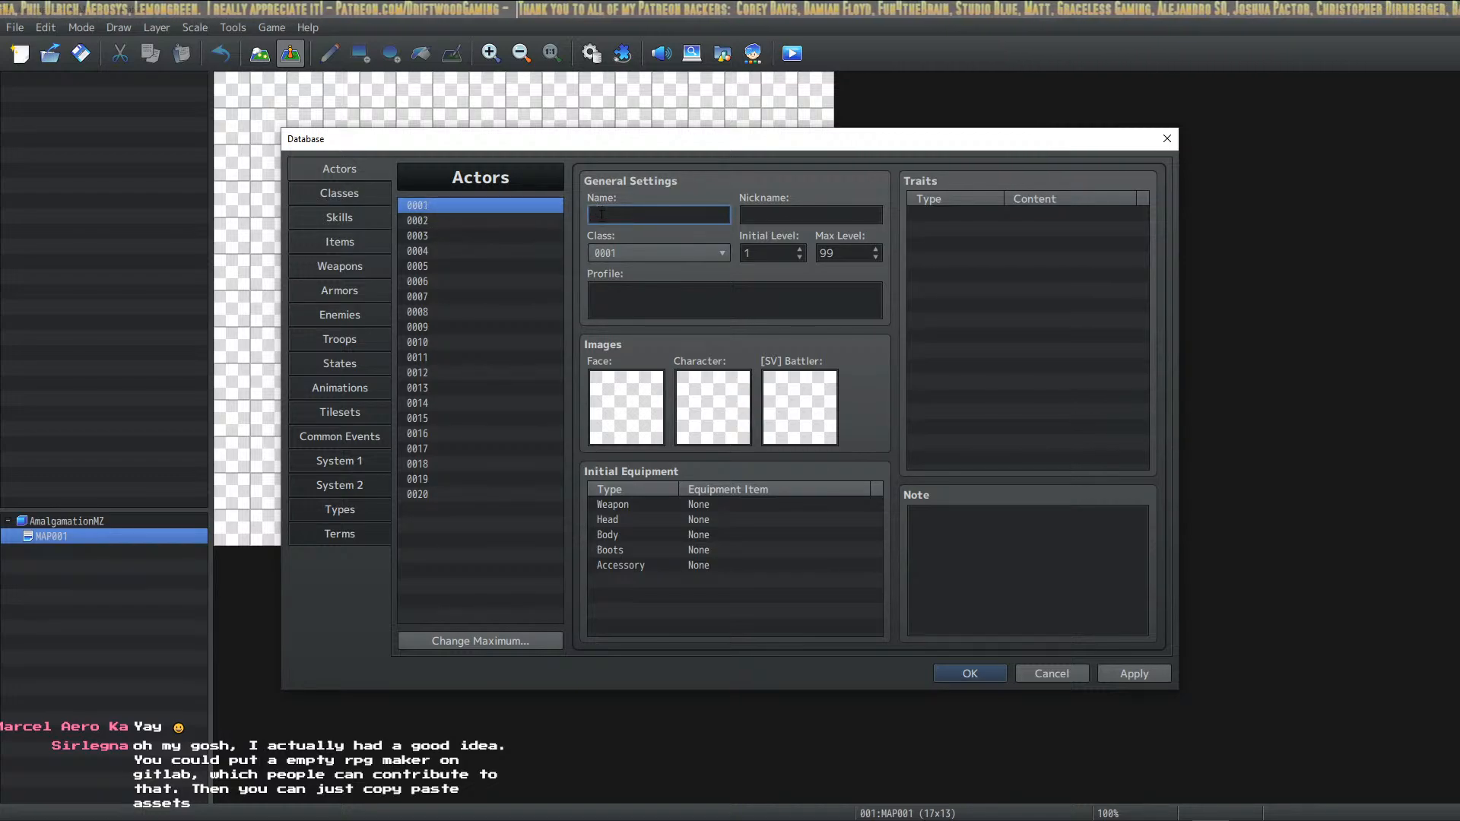
pyautogui.write('Drifty')
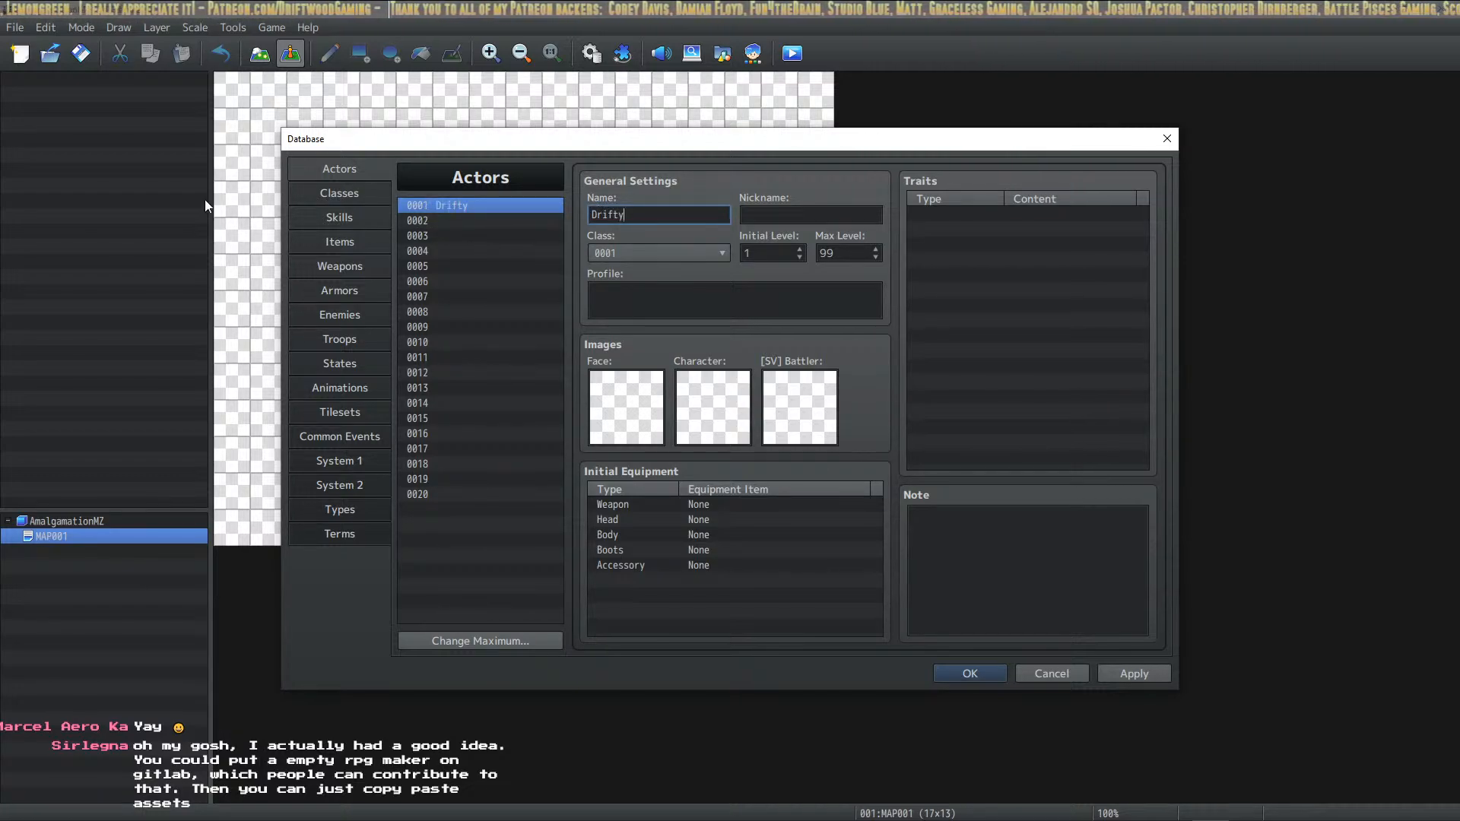
pyautogui.click(438, 221)
pyautogui.click(634, 215)
pyautogui.write('T')
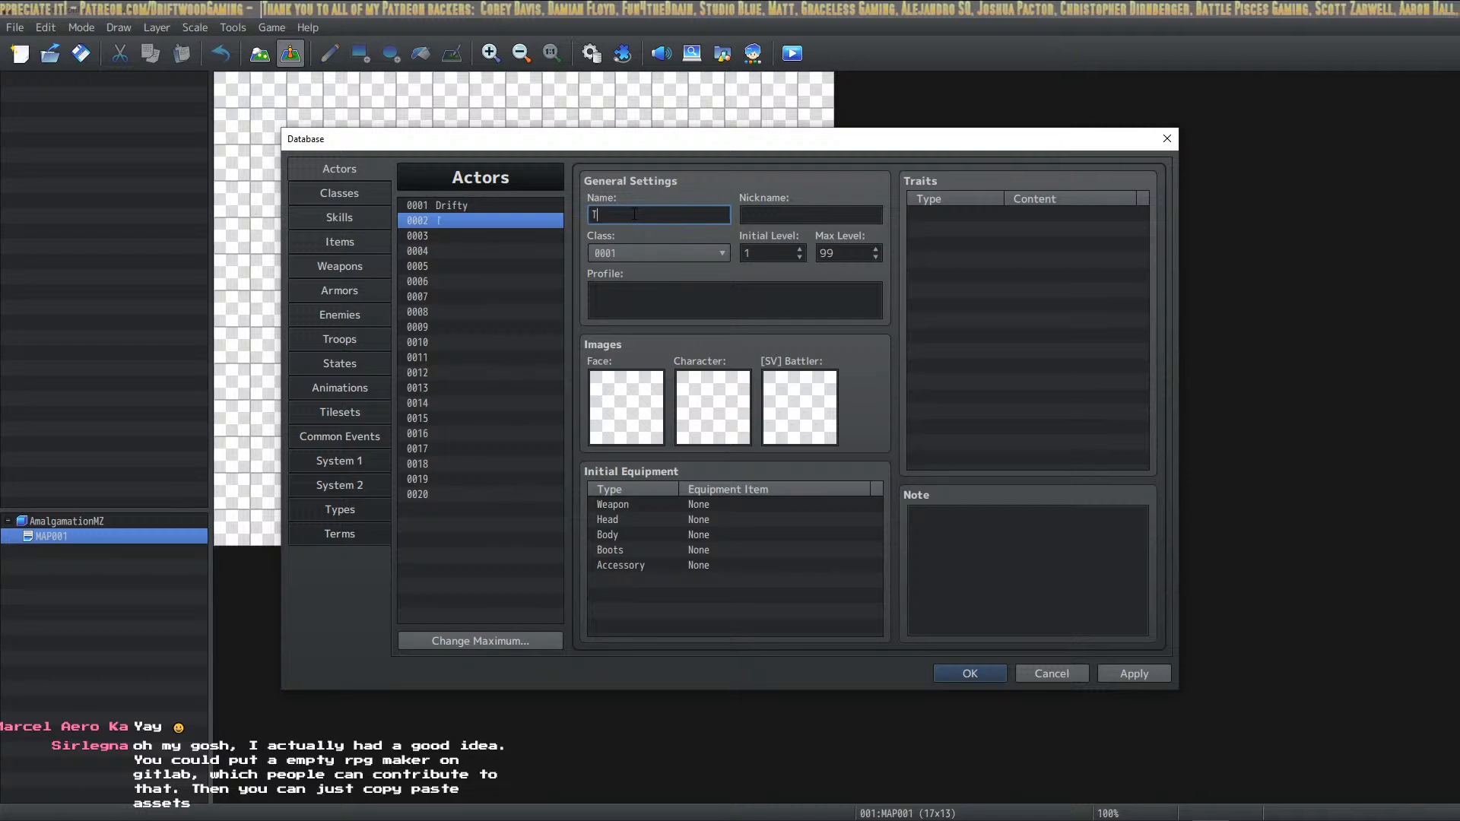
pyautogui.write('ea')
# Move the name Corey from item 0003 to actor 0003
pyautogui.click(327, 241)
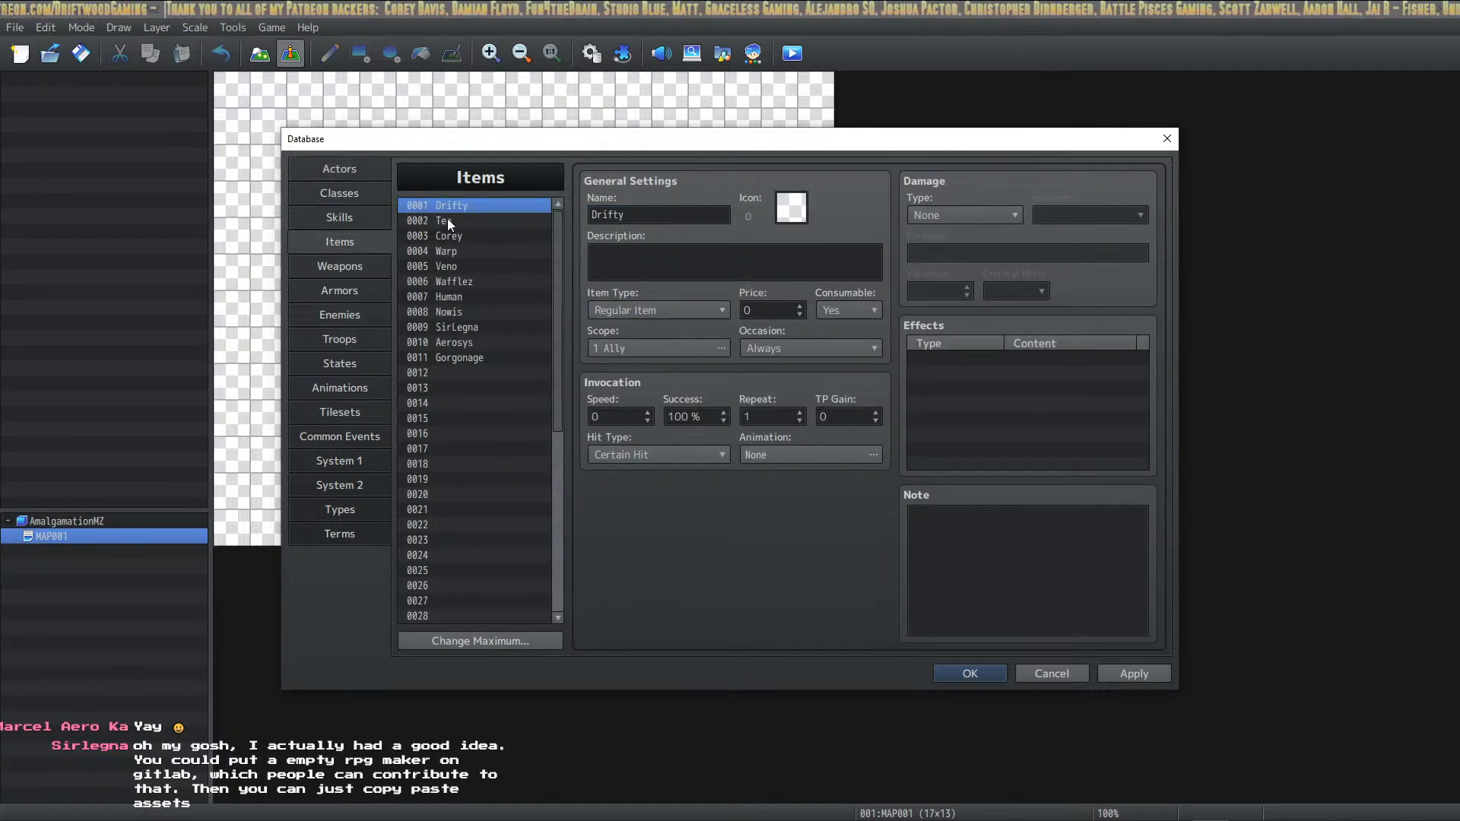
pyautogui.click(487, 221)
pyautogui.click(490, 236)
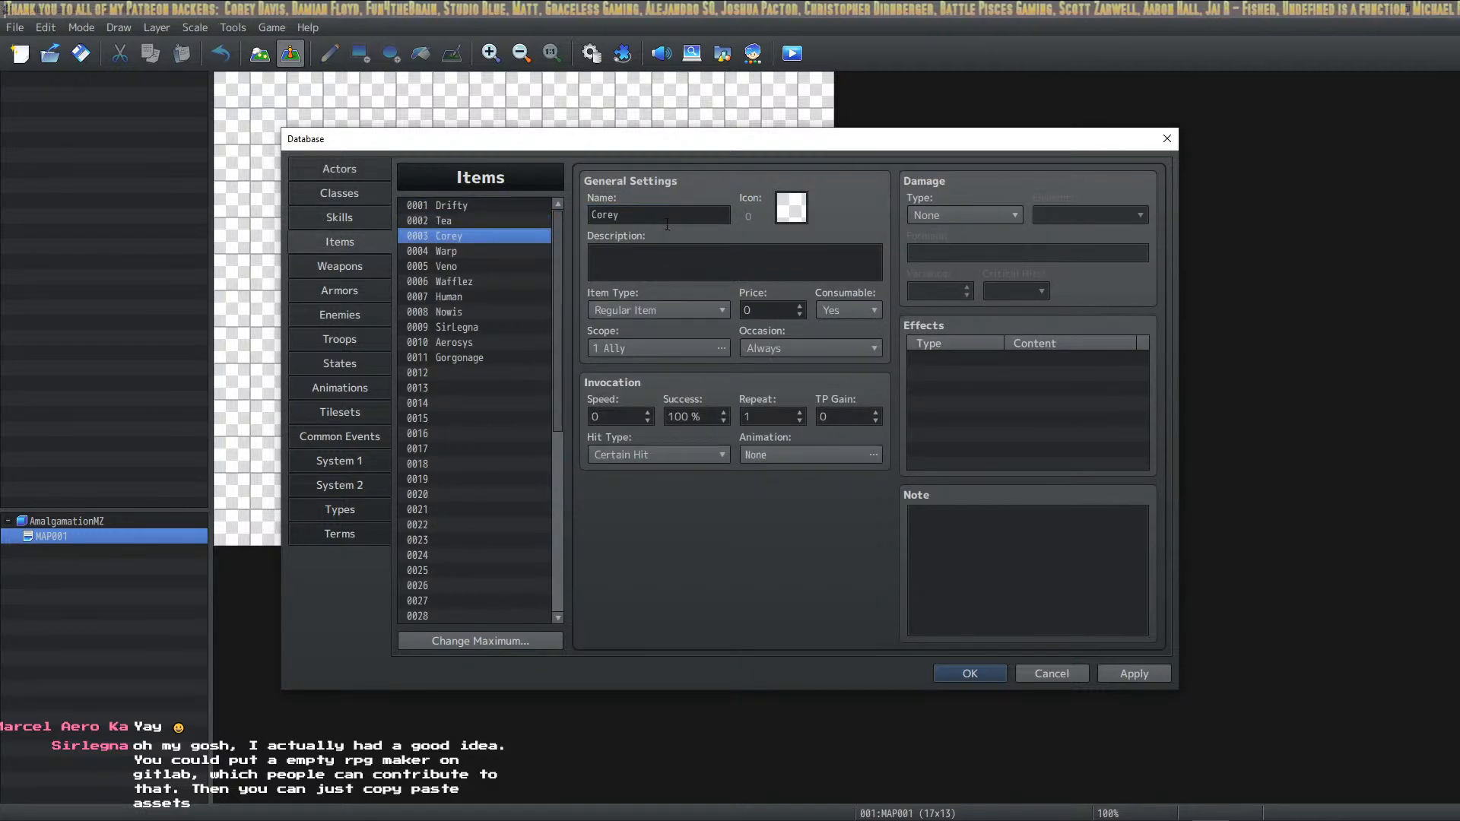
pyautogui.doubleClick(665, 214)
pyautogui.hotkey('ctrl', 'c')
pyautogui.click(340, 168)
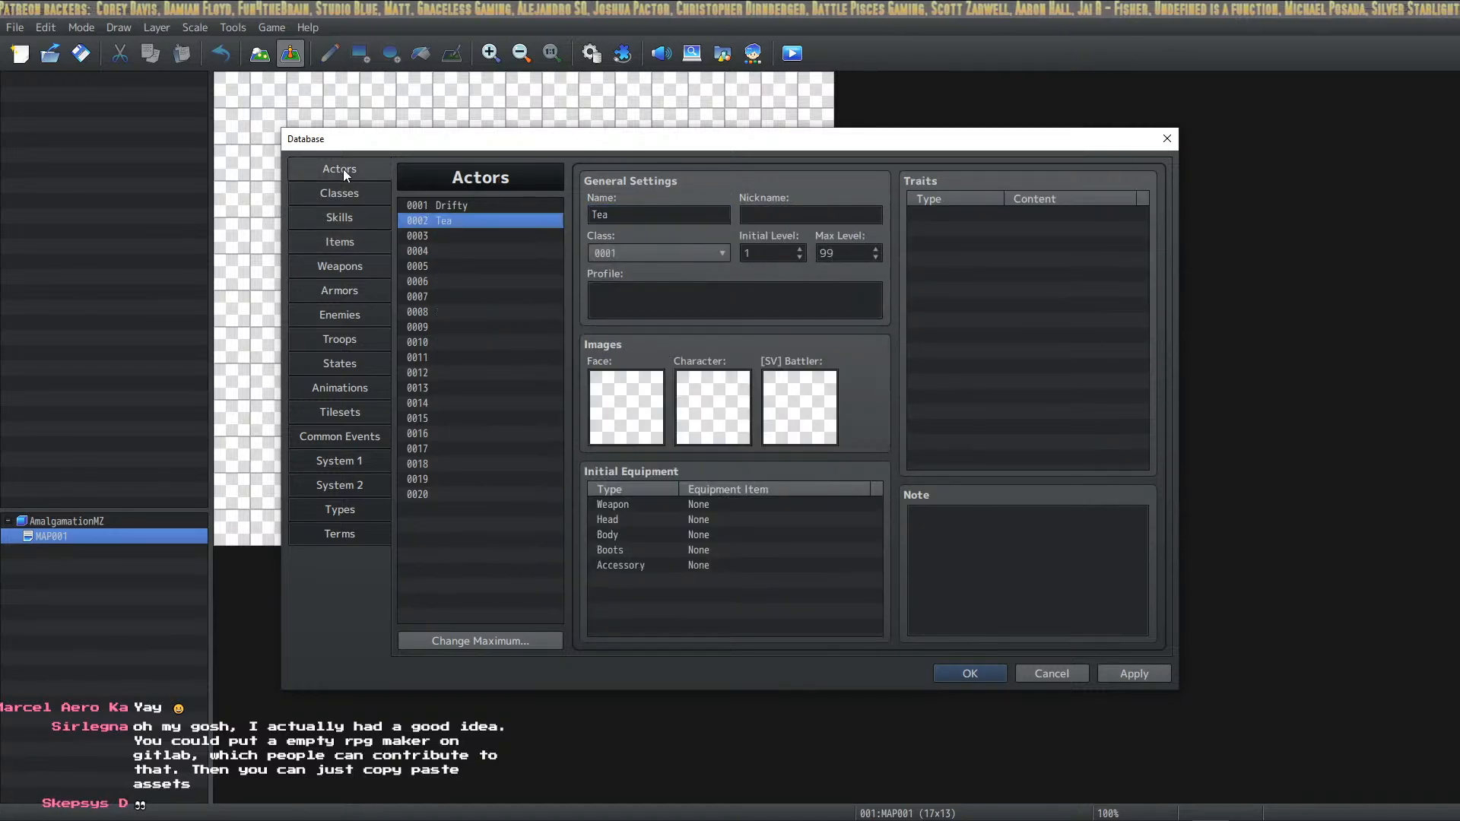
pyautogui.click(496, 237)
pyautogui.click(608, 213)
pyautogui.hotkey('ctrl', 'v')
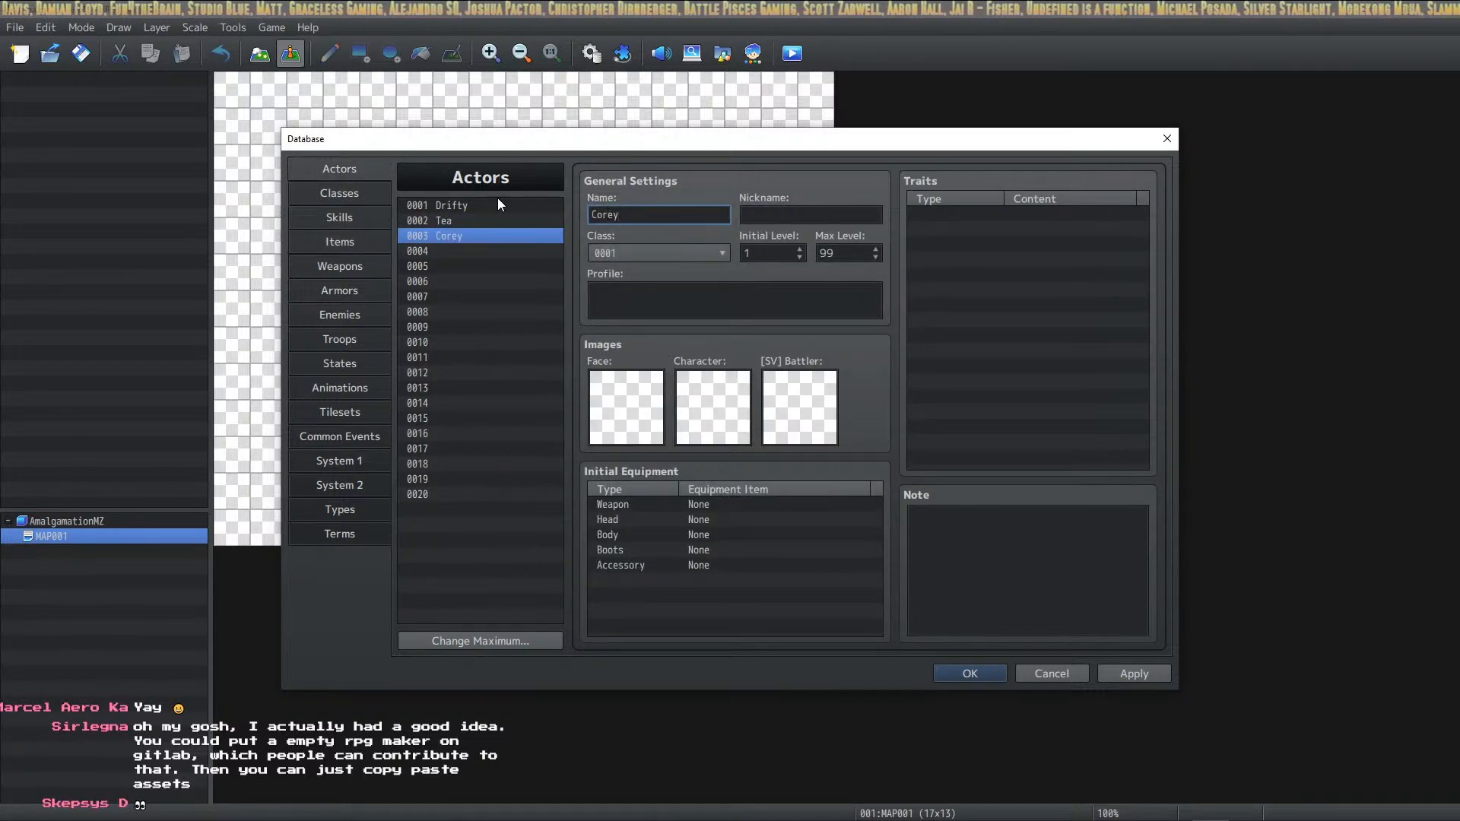
# Move the name Warp from item 0004 to actor 0004
pyautogui.click(360, 243)
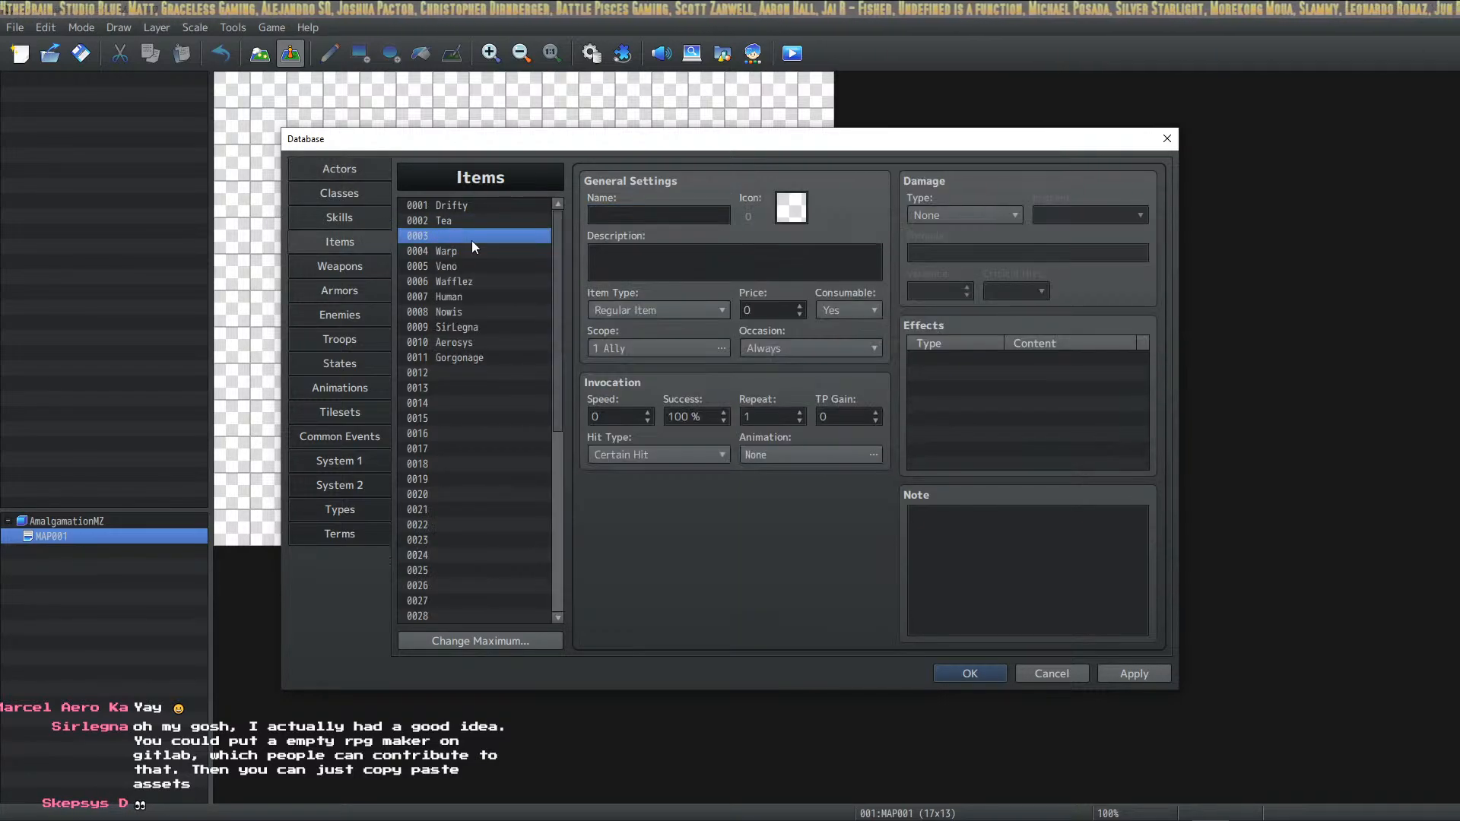
pyautogui.click(476, 252)
pyautogui.doubleClick(638, 210)
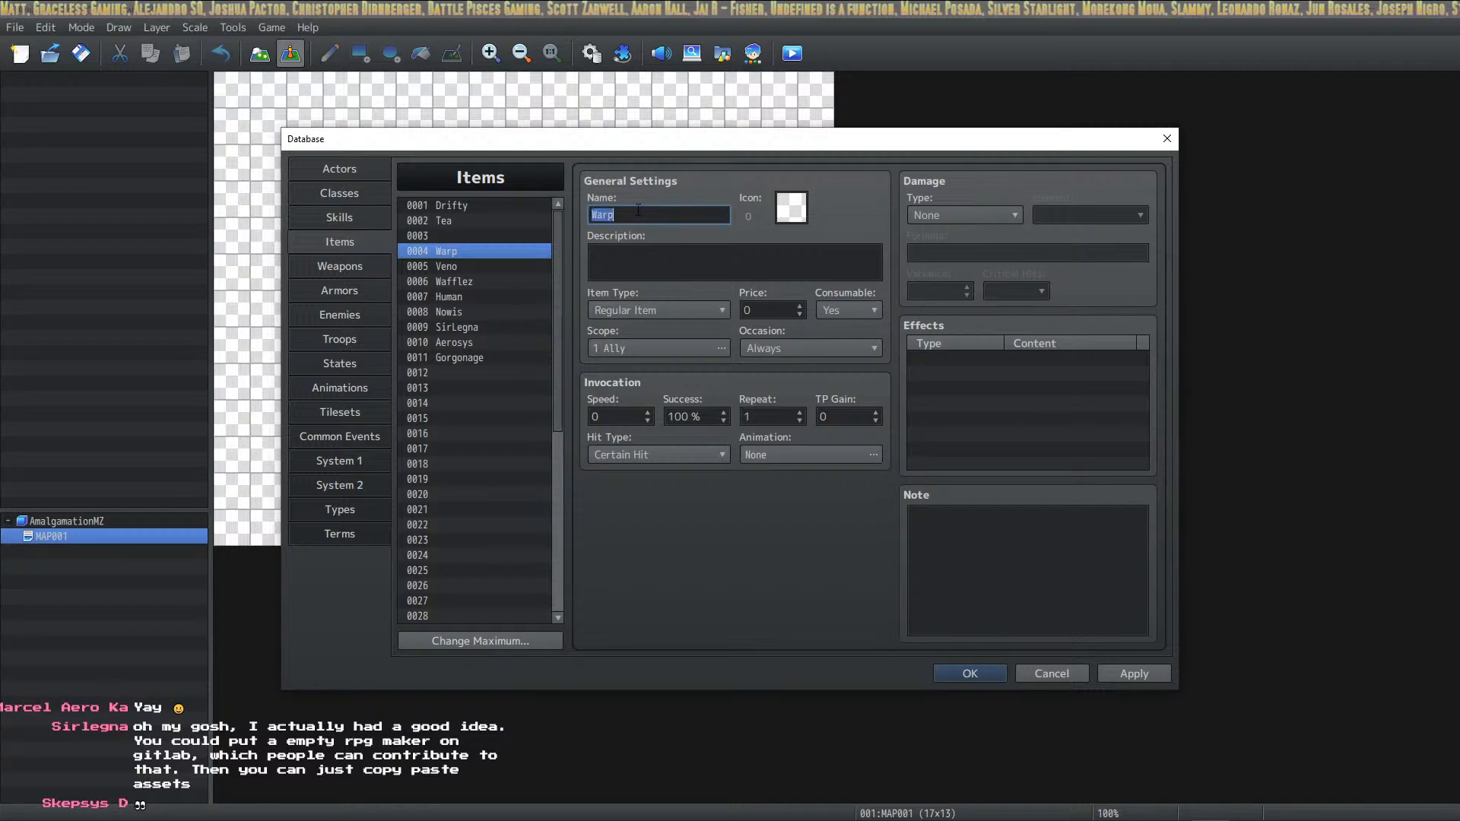
pyautogui.press('BackSpace')
pyautogui.click(368, 175)
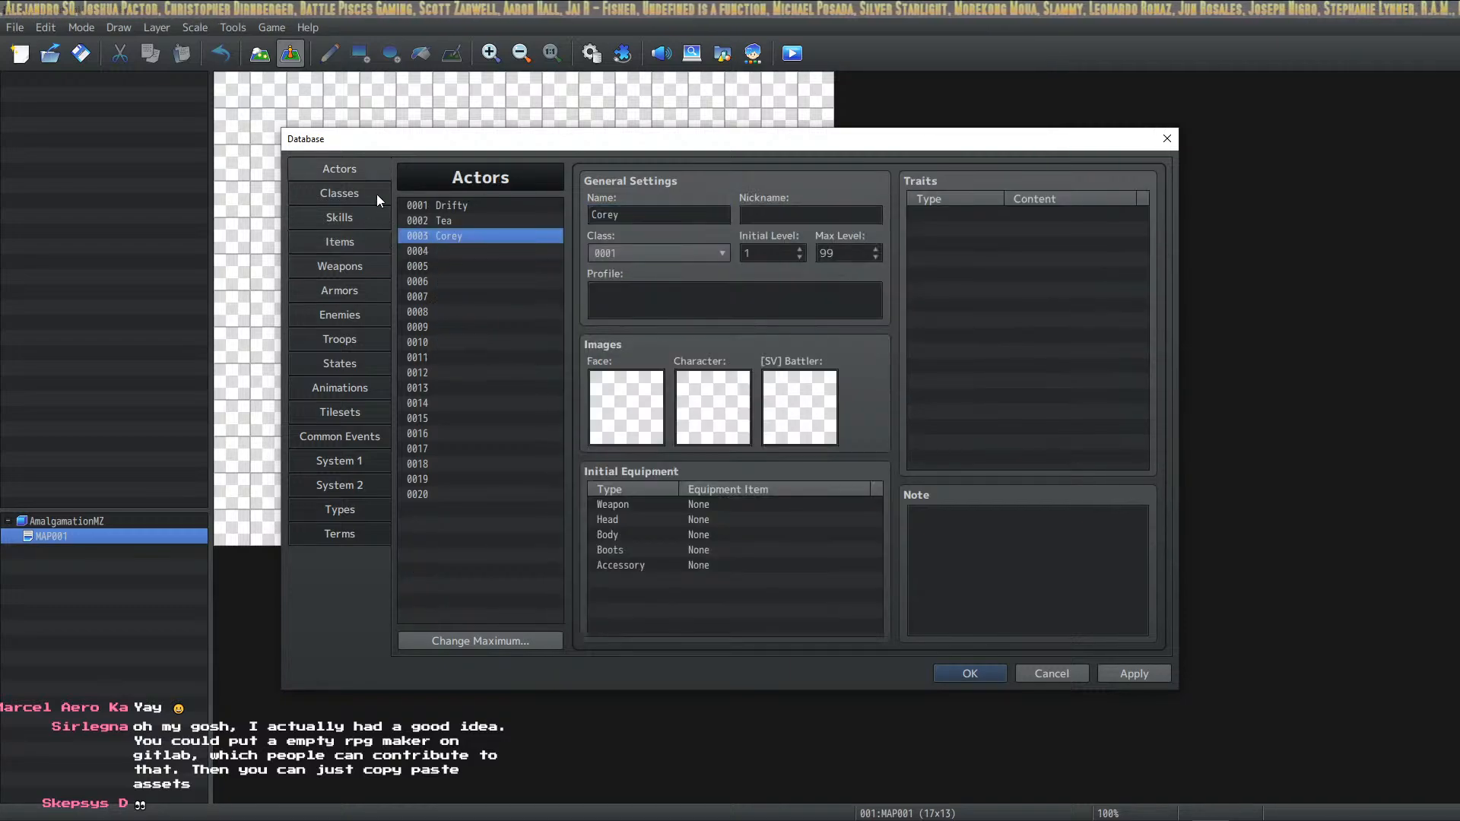
pyautogui.click(511, 251)
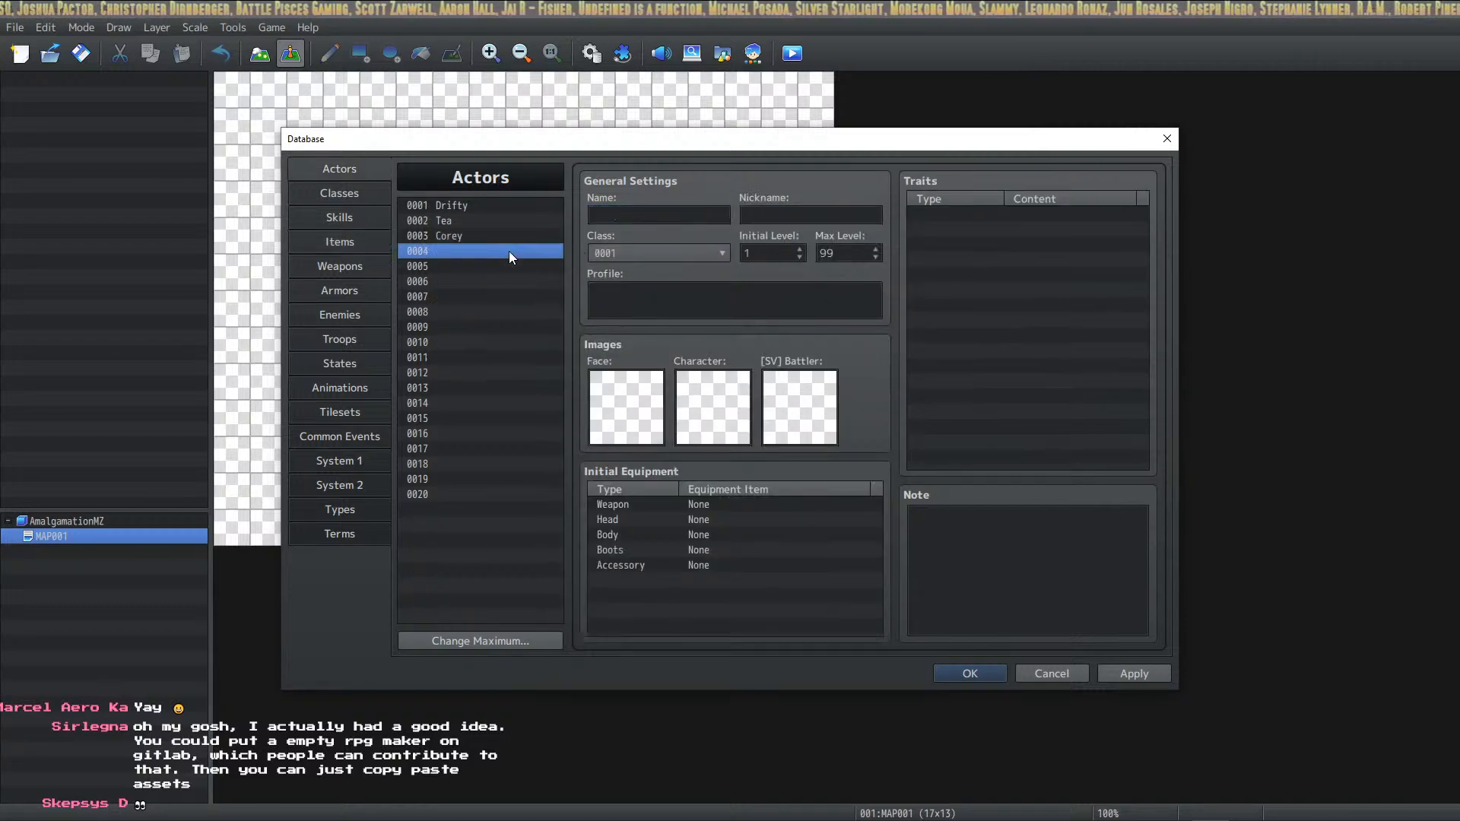
# Move the name Veno from item 0005 to actor 0005
pyautogui.click(332, 240)
pyautogui.click(426, 266)
pyautogui.doubleClick(662, 214)
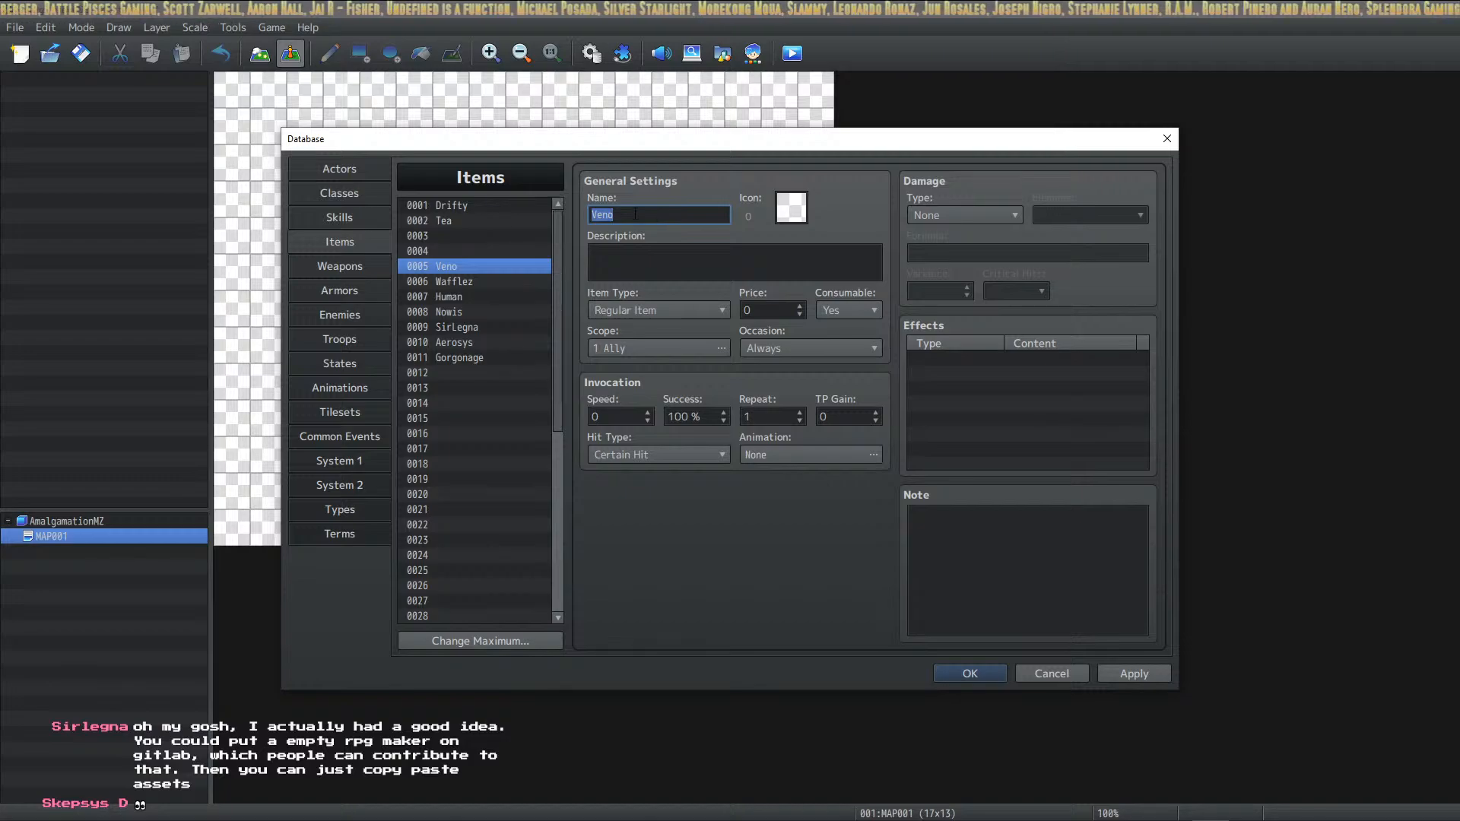
pyautogui.press('BackSpace')
pyautogui.click(339, 169)
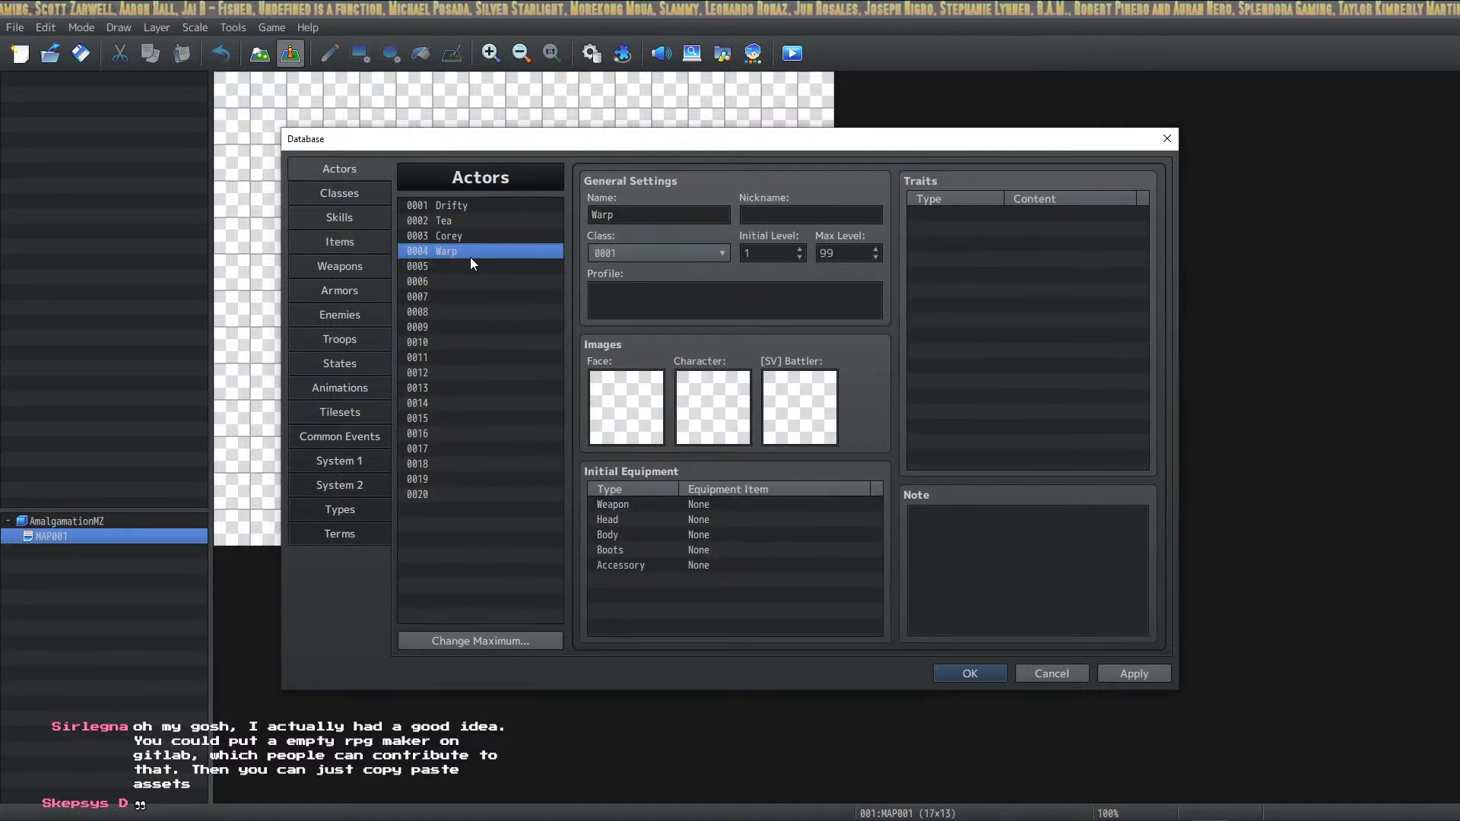
# Move the name Wafflez from item 0006 to actor 0006
pyautogui.click(358, 241)
pyautogui.click(498, 282)
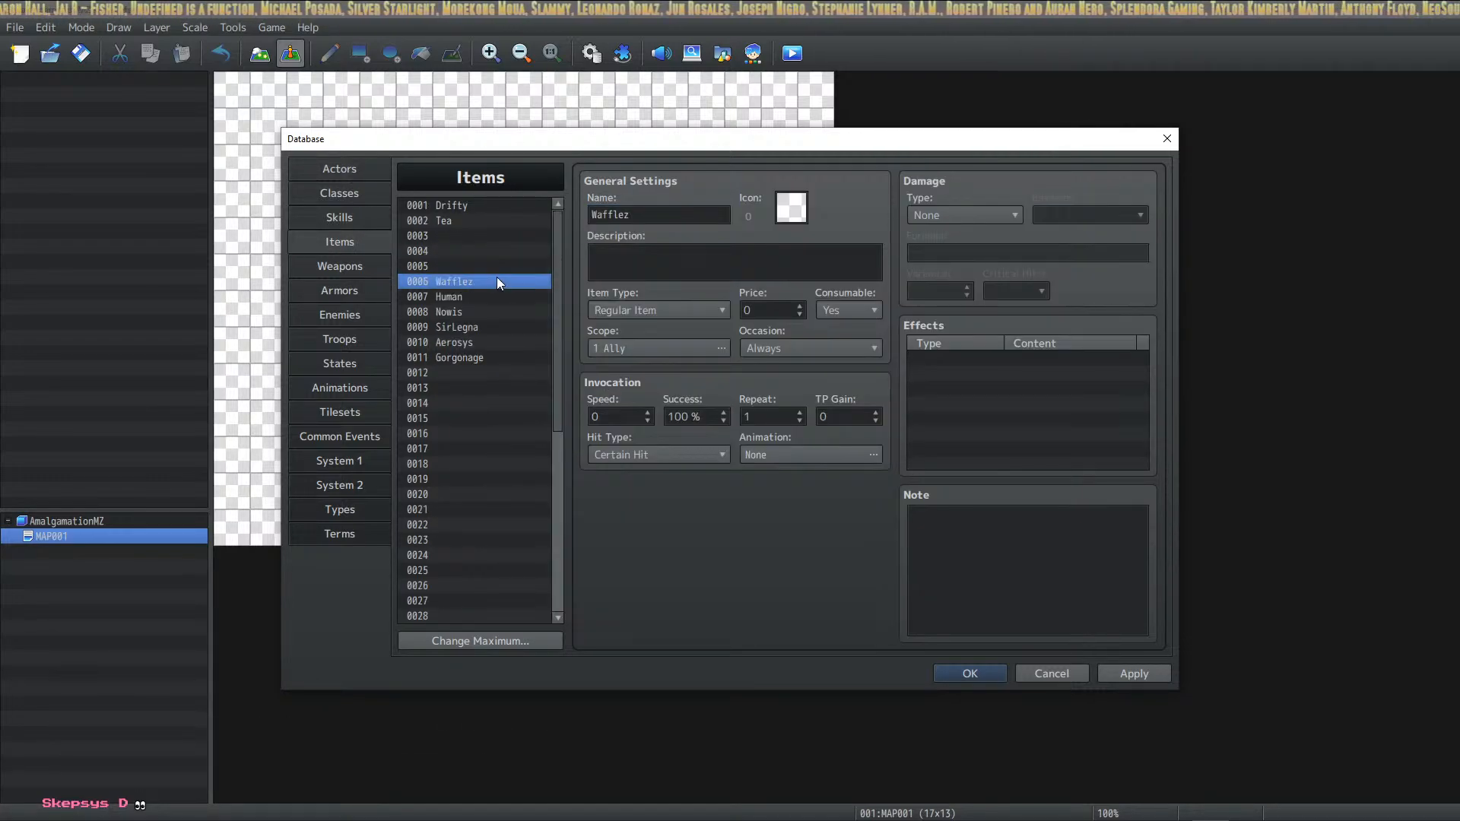
pyautogui.doubleClick(608, 215)
pyautogui.hotkey('ctrl', 'c')
pyautogui.press('BackSpace')
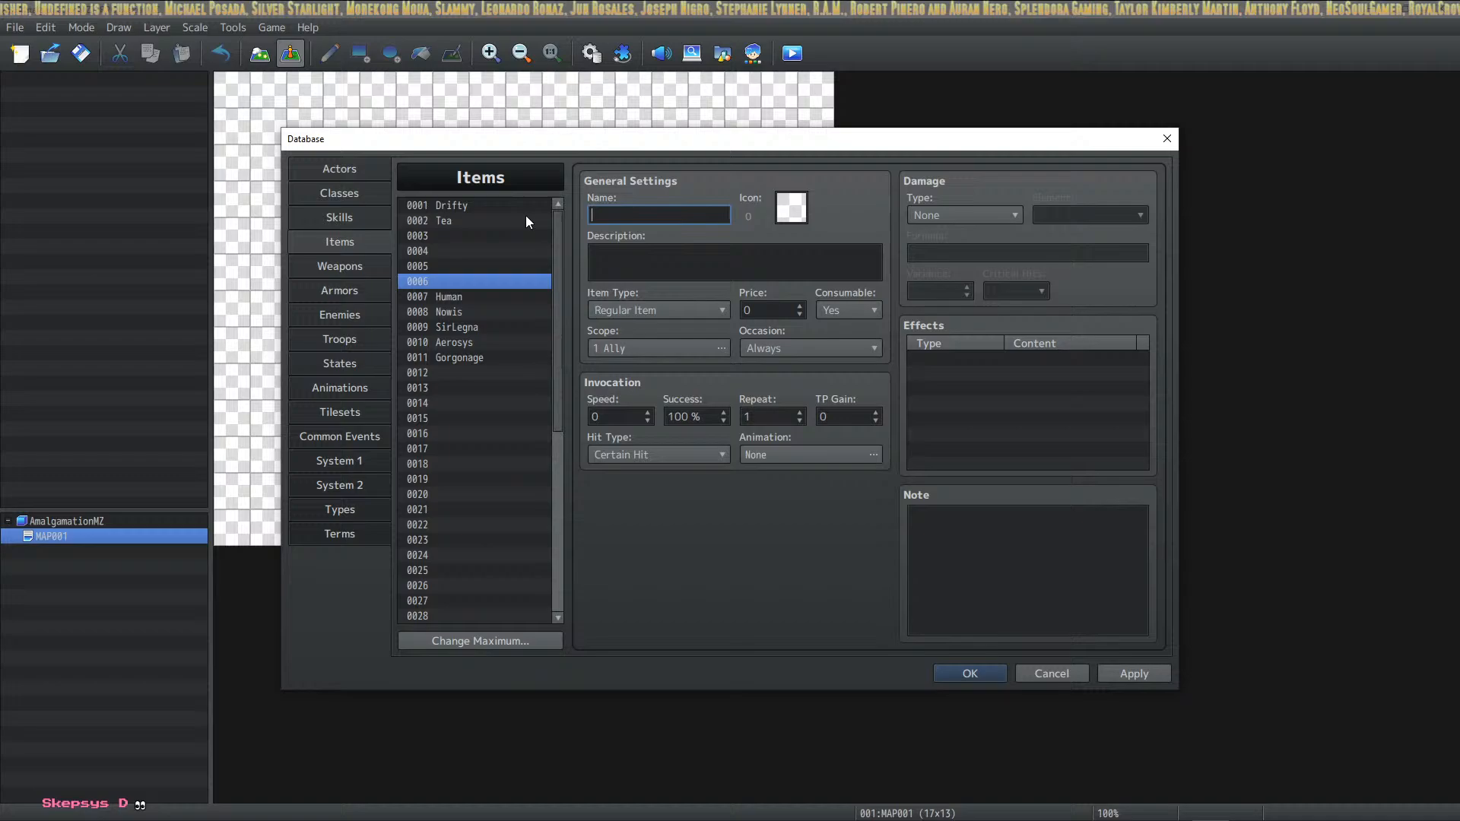
pyautogui.click(364, 172)
pyautogui.click(512, 279)
pyautogui.click(625, 216)
pyautogui.hotkey('ctrl', 'v')
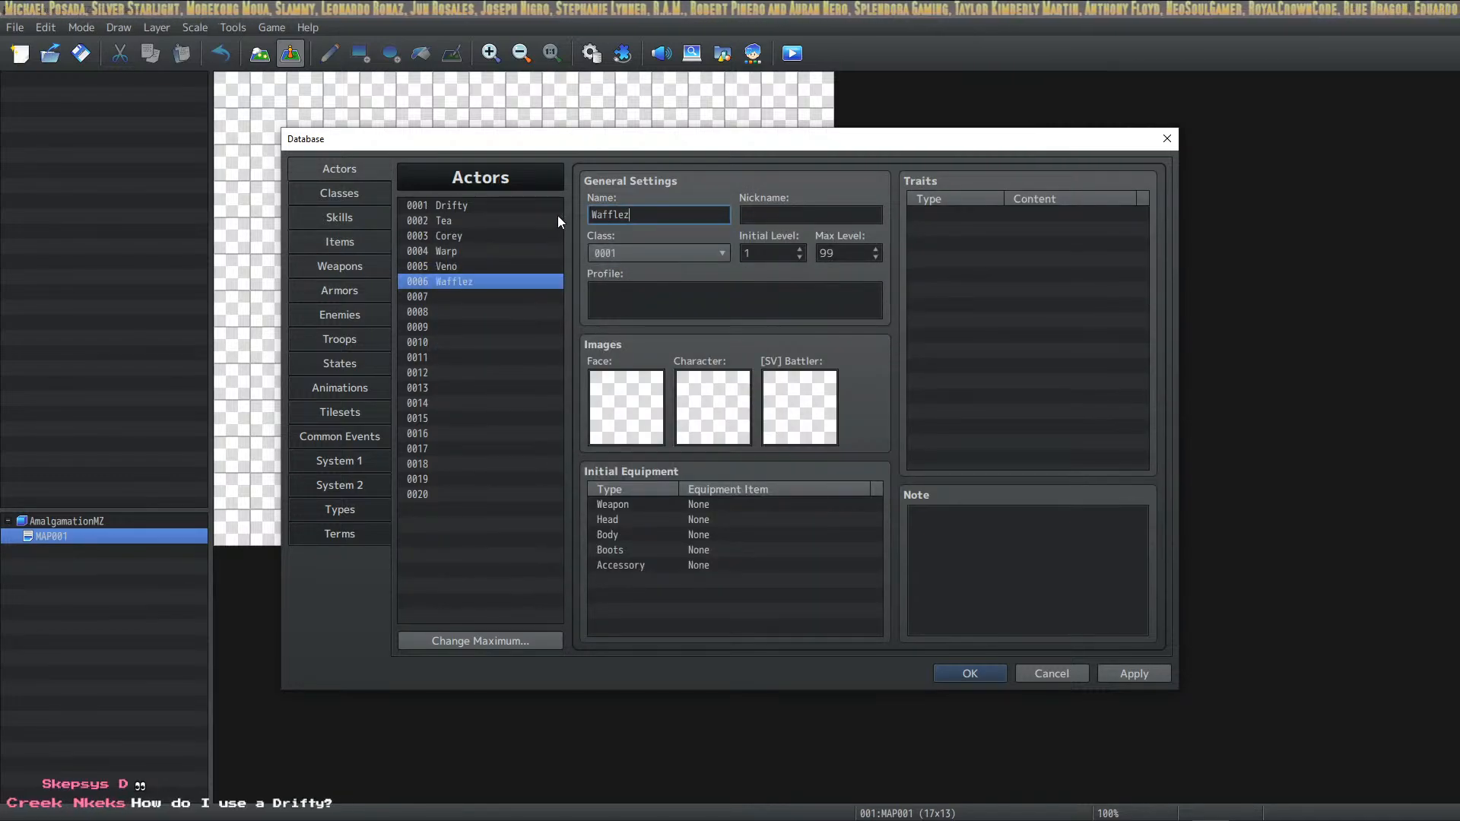
# Move the name Human from item 0007 to actor 0007
pyautogui.click(361, 249)
pyautogui.click(477, 299)
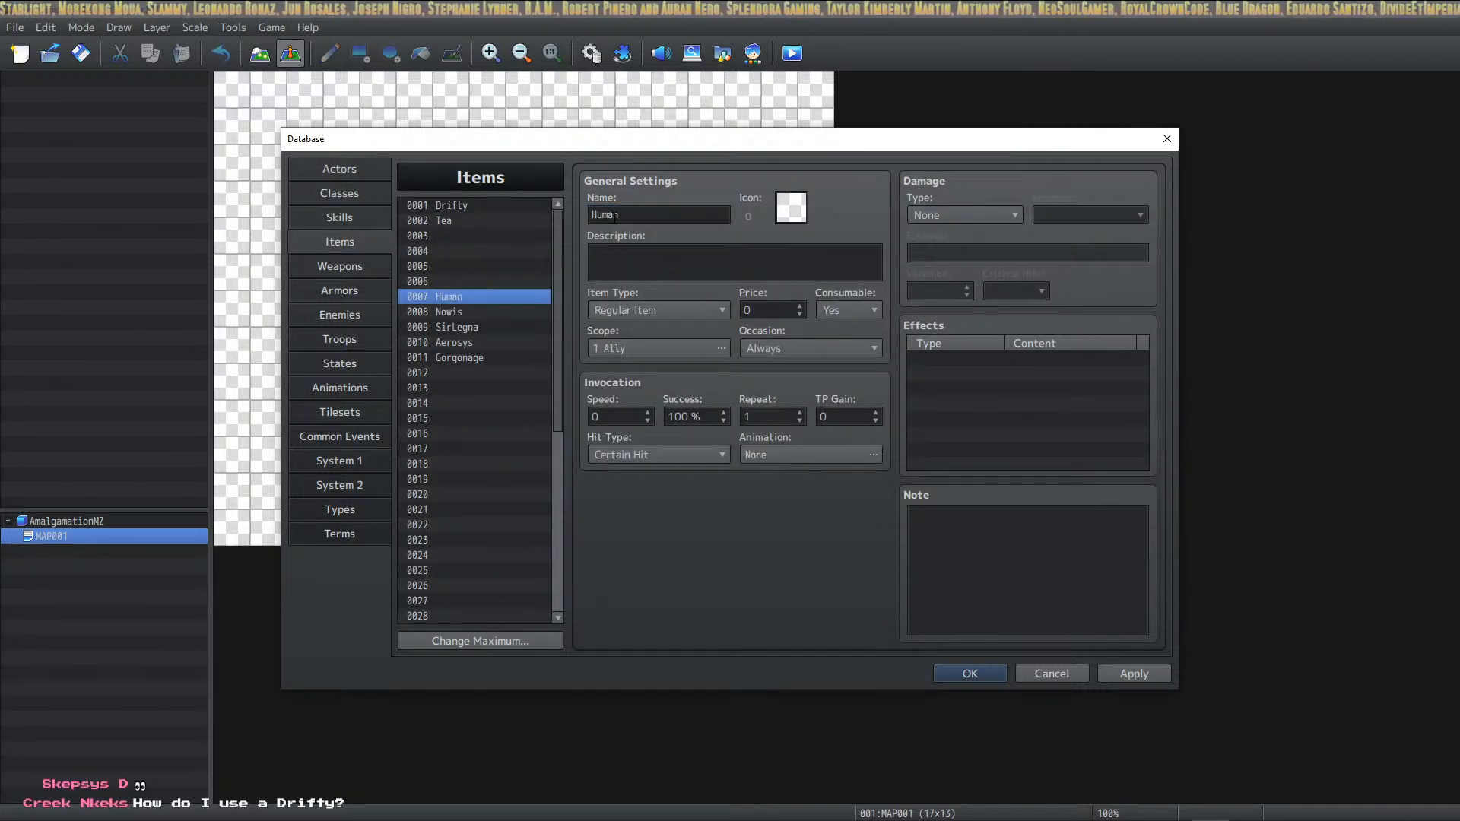
pyautogui.doubleClick(608, 215)
pyautogui.hotkey('ctrl', 'c')
pyautogui.press('BackSpace')
pyautogui.click(295, 173)
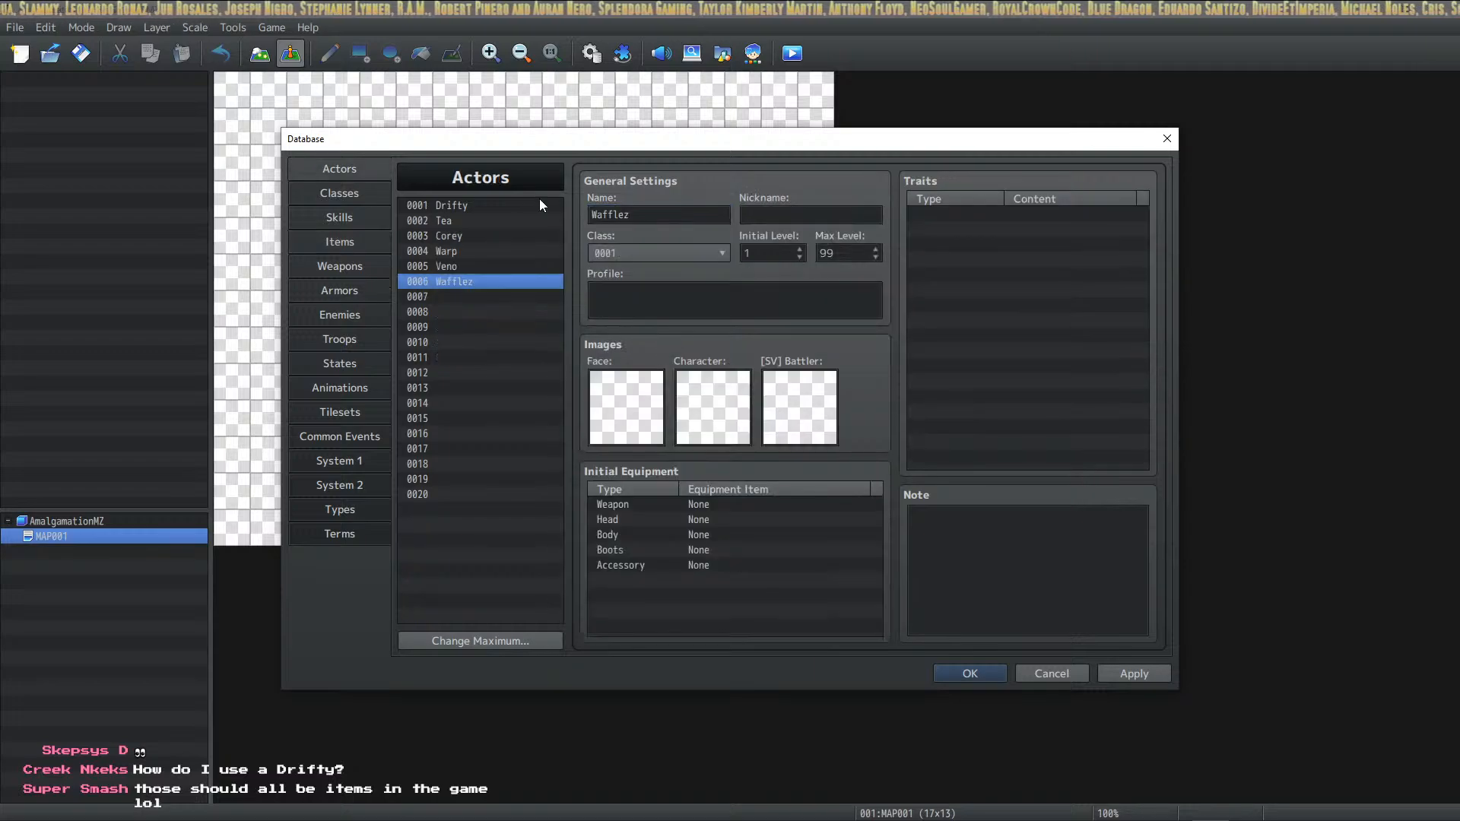
pyautogui.click(463, 298)
pyautogui.click(616, 215)
pyautogui.hotkey('ctrl', 'v')
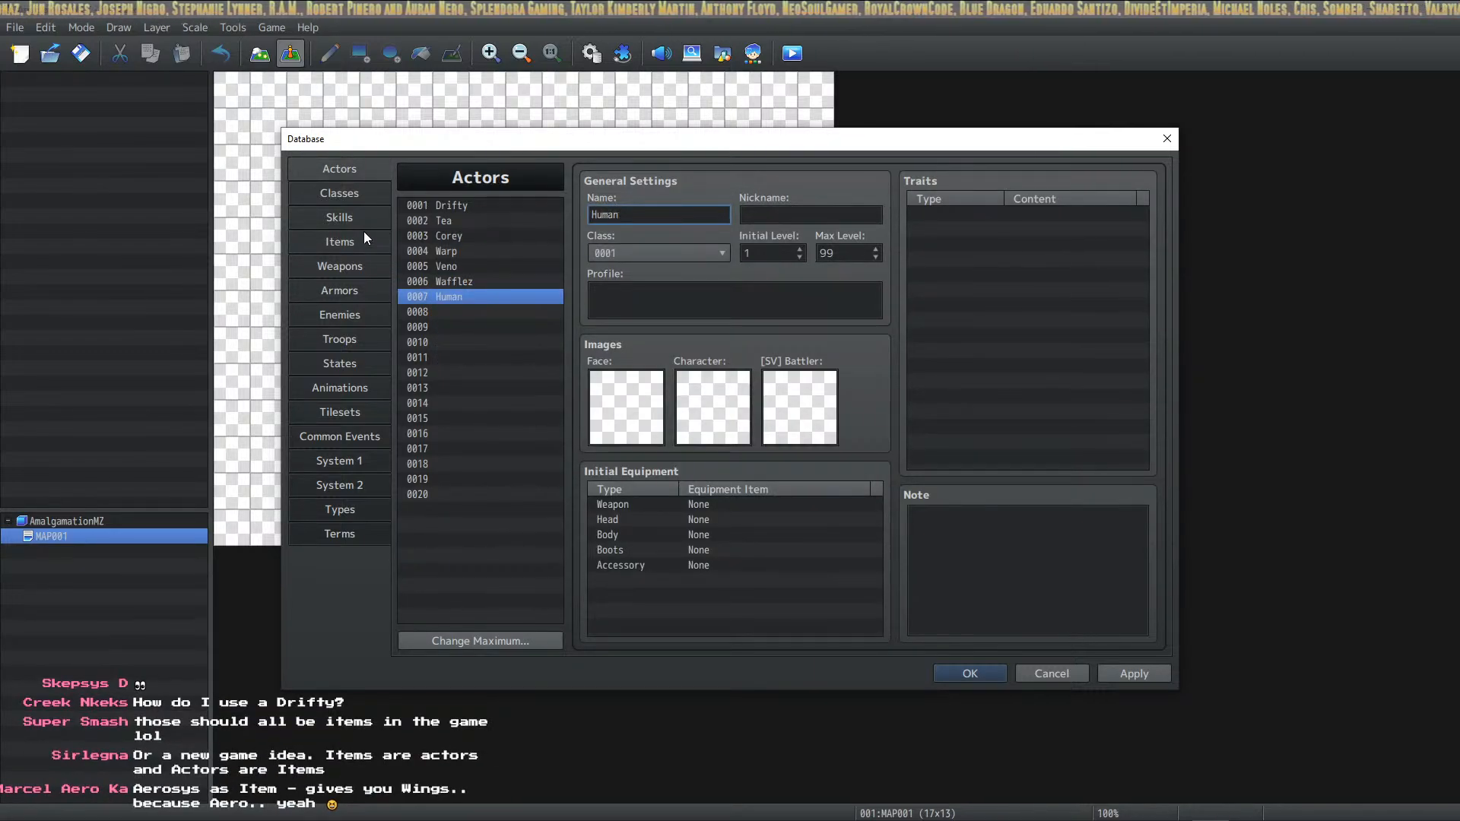
# Try to transfer the name Nowis from item 0008 to actor 0008, and clear the item's name
pyautogui.click(364, 249)
pyautogui.click(484, 311)
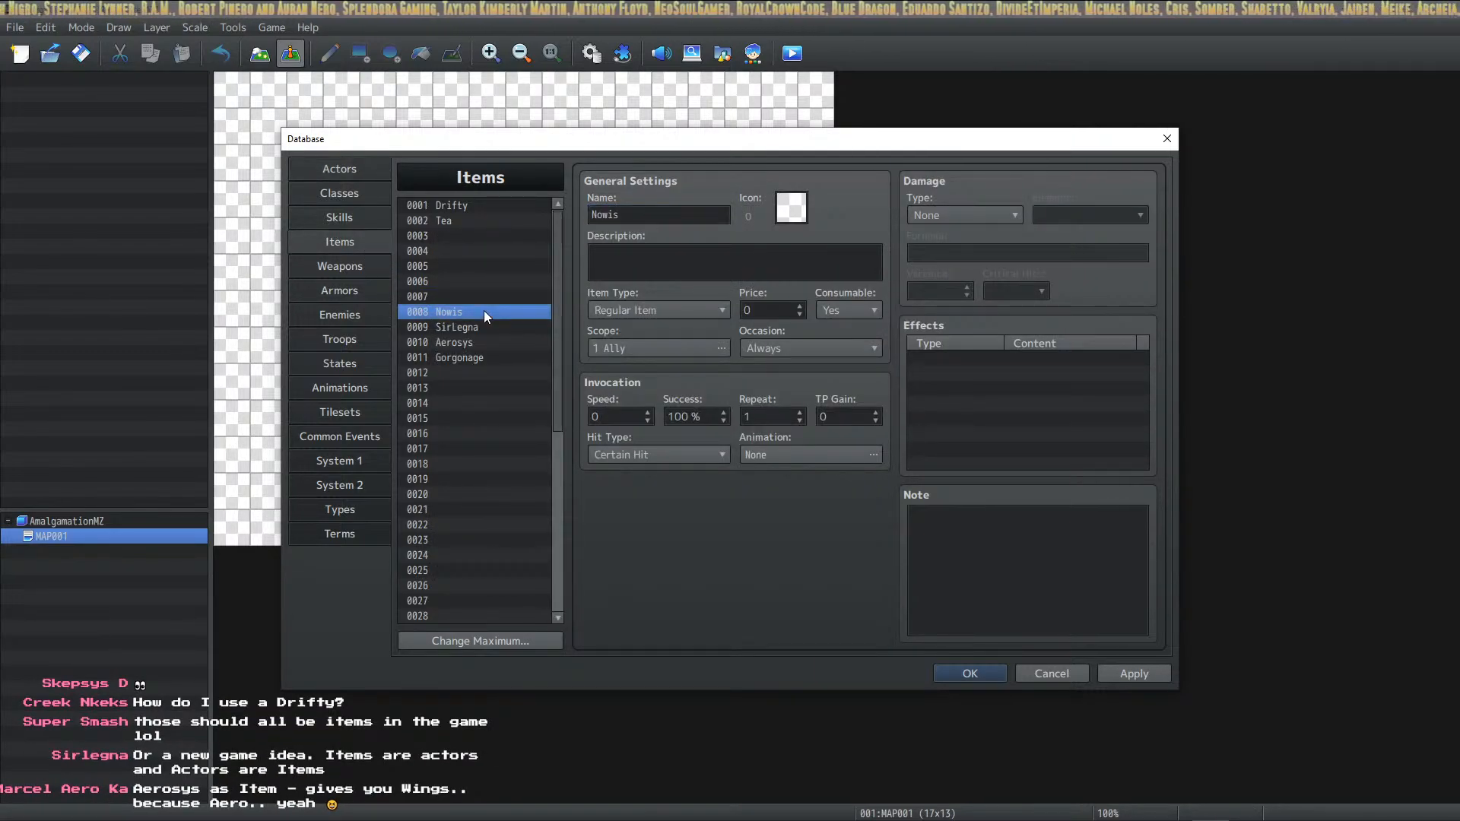
pyautogui.click(363, 171)
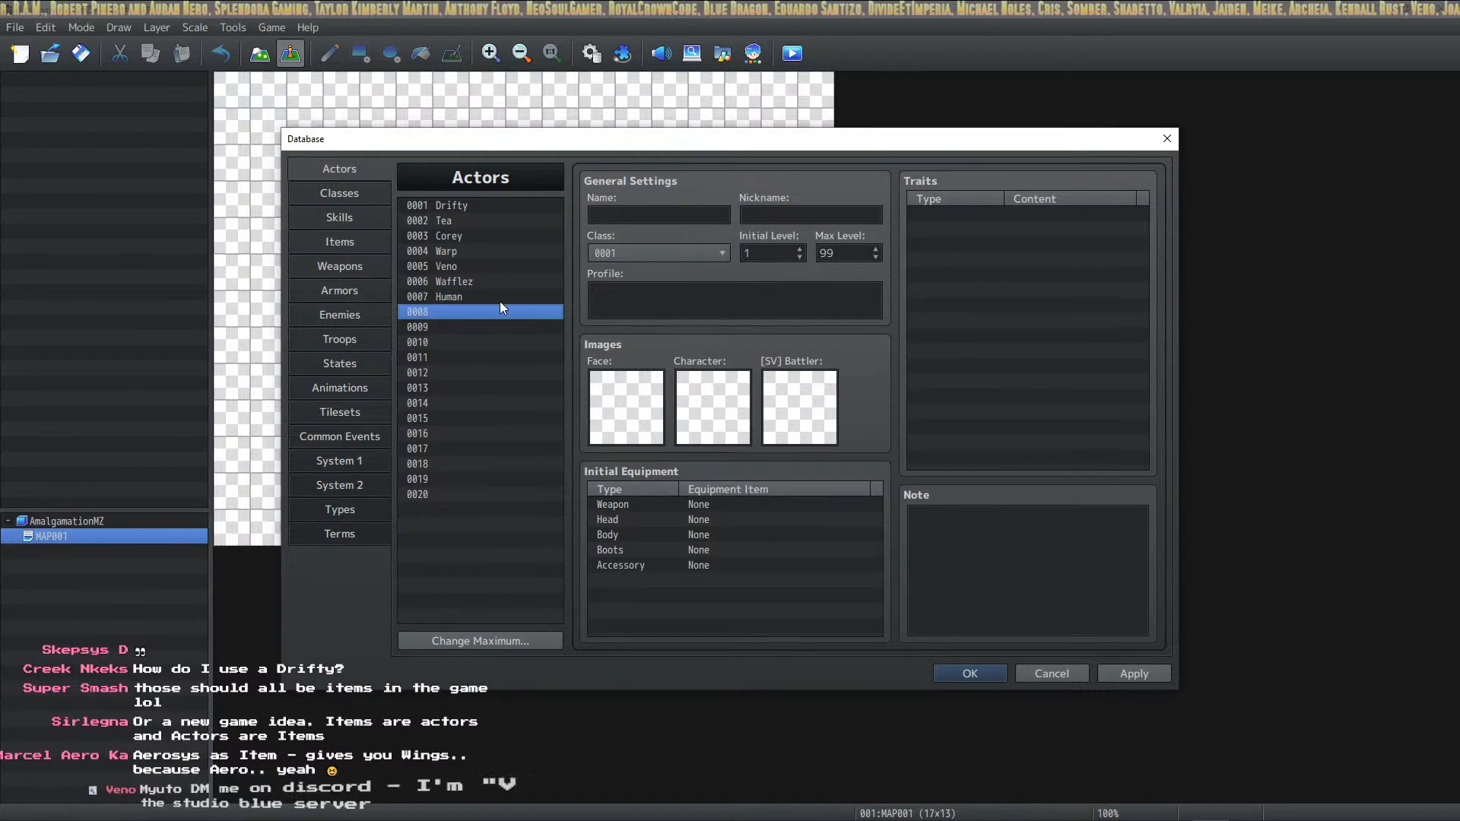
pyautogui.click(342, 245)
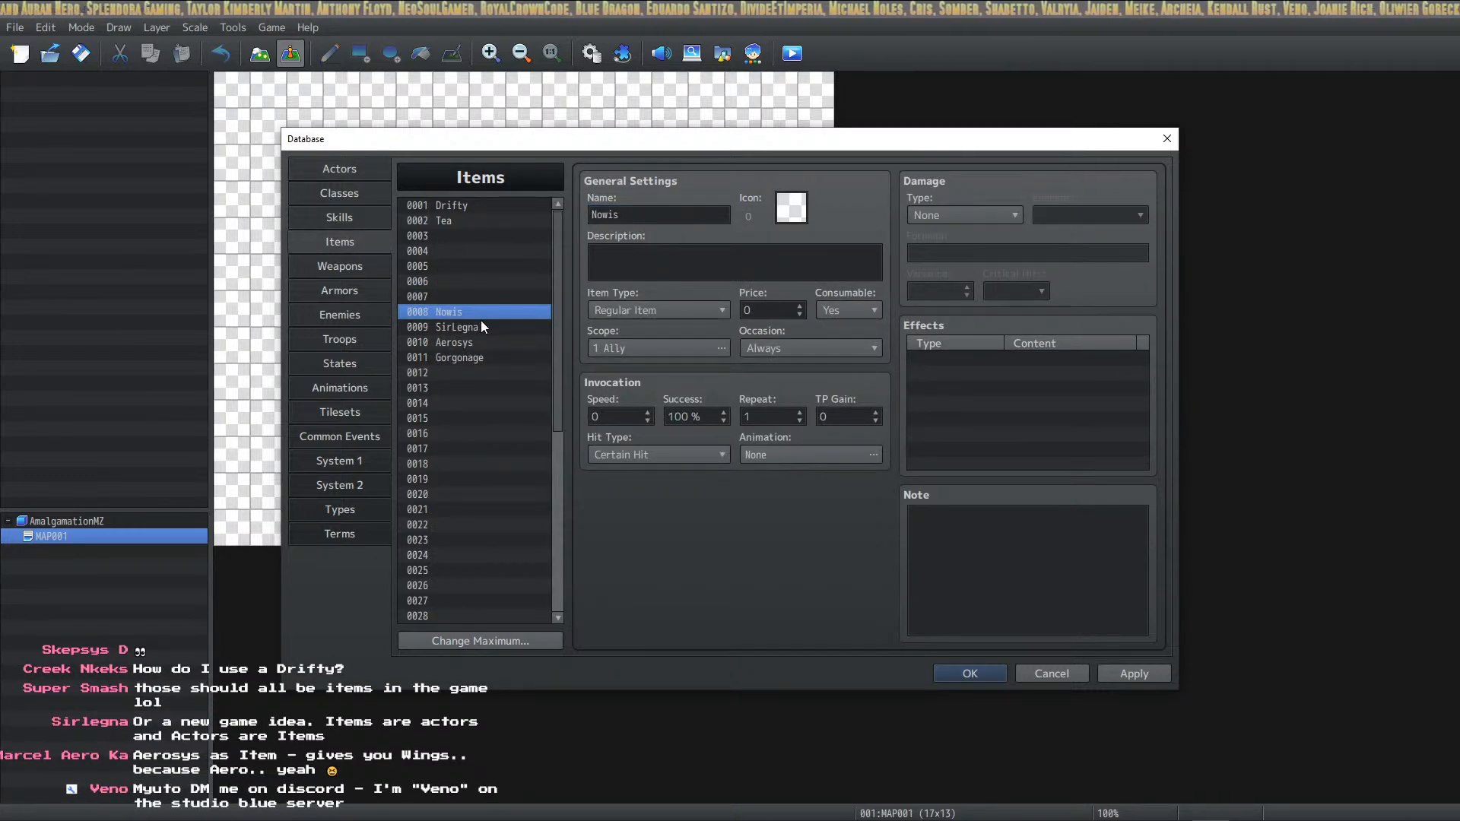
pyautogui.doubleClick(618, 215)
pyautogui.press('BackSpace')
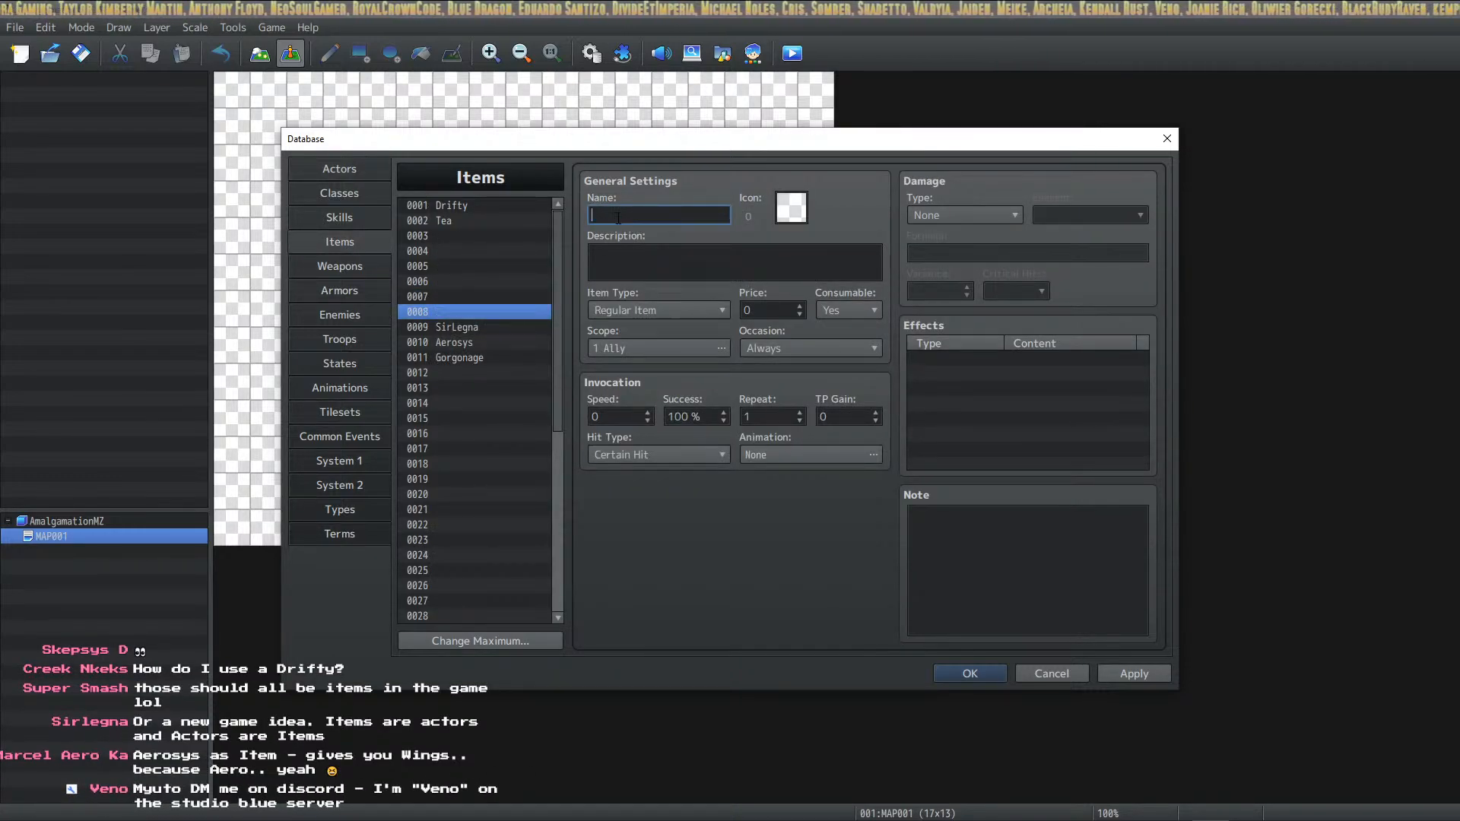
# Take the name SirLegna off item 0009 and enter it as the name of actor 0008
pyautogui.click(455, 327)
pyautogui.doubleClick(697, 213)
pyautogui.hotkey('ctrl', 'c')
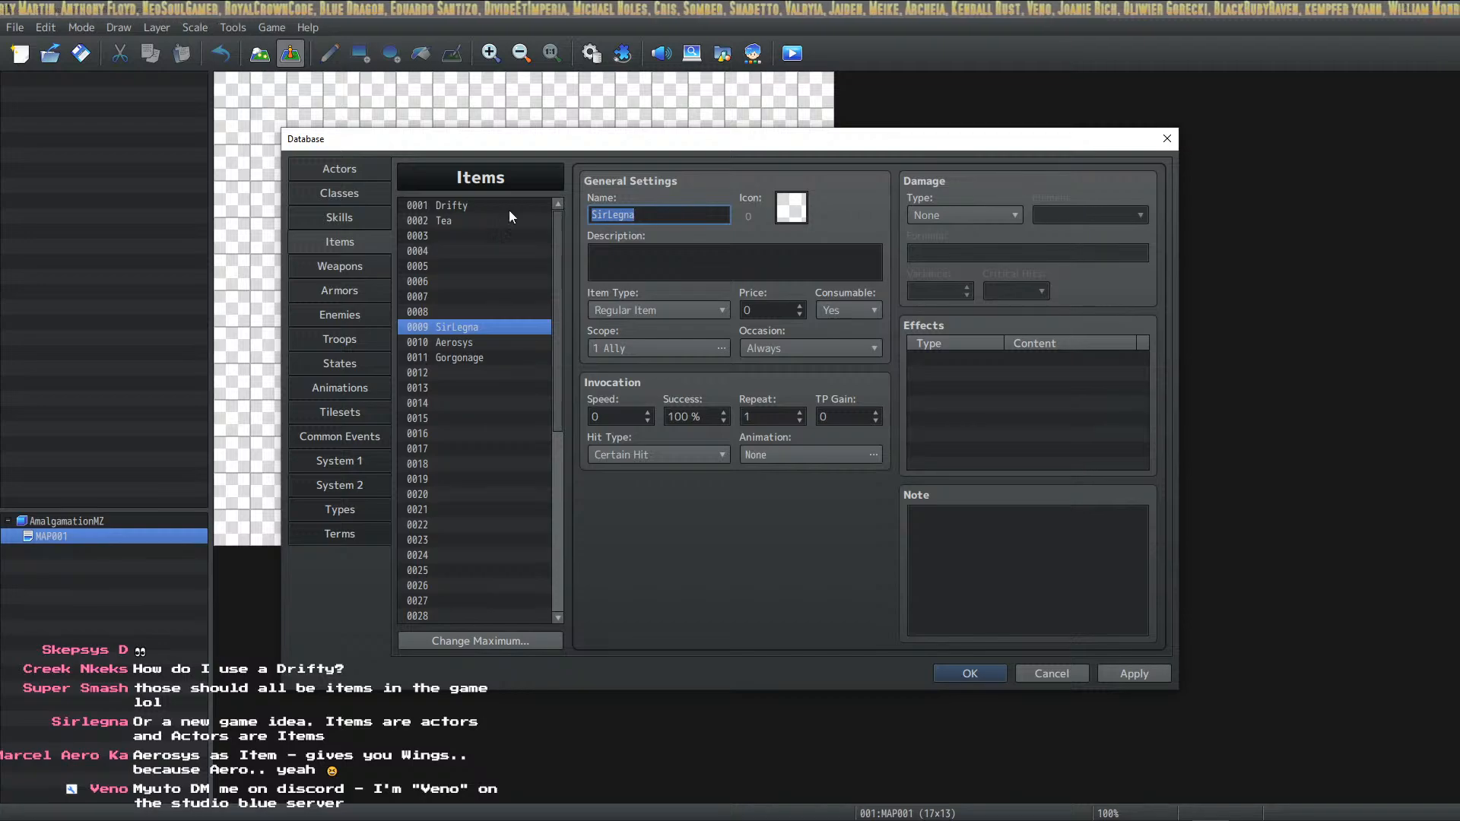
pyautogui.click(339, 169)
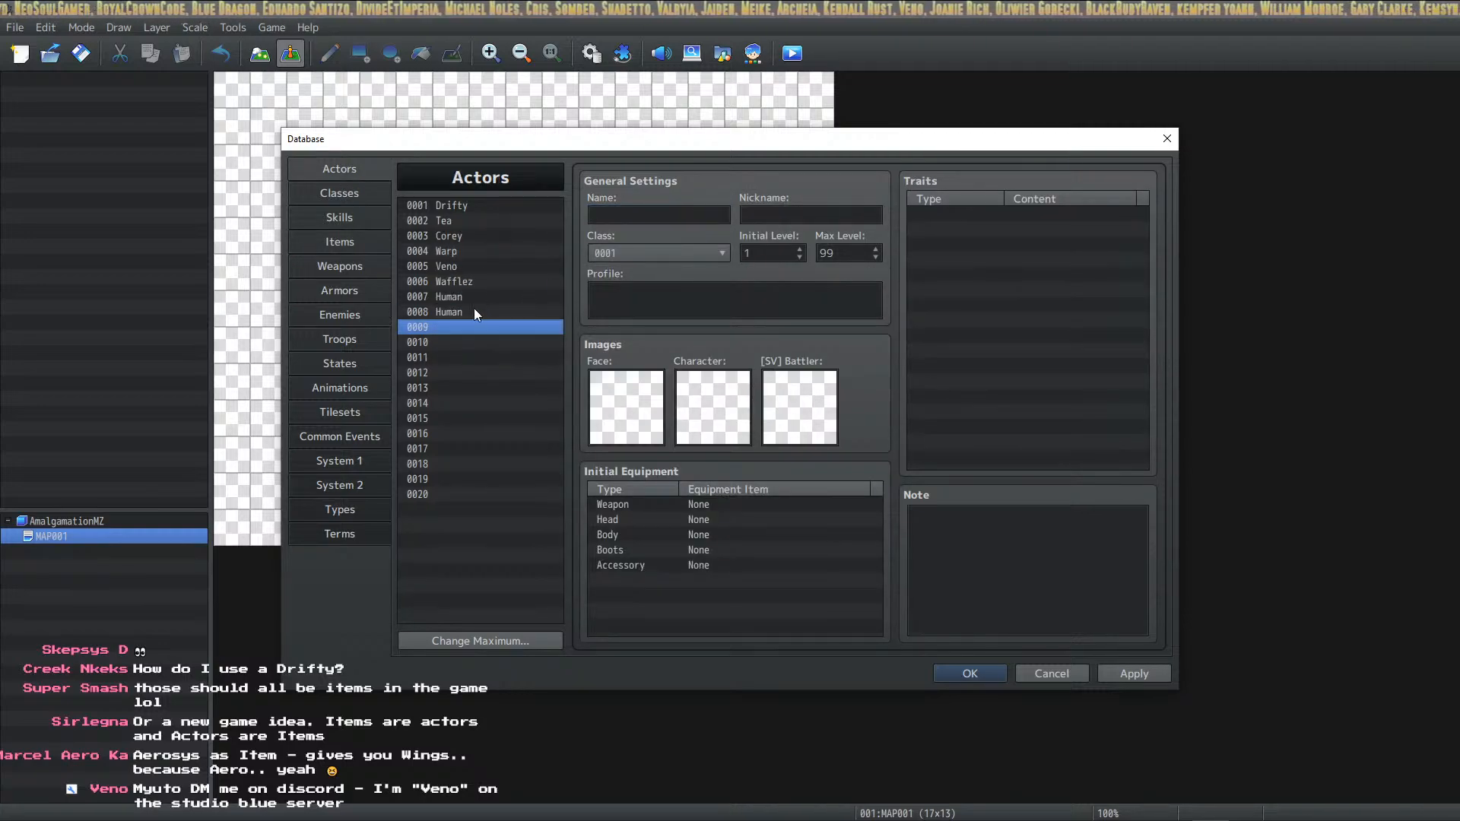
pyautogui.doubleClick(597, 213)
pyautogui.hotkey('ctrl', 'v')
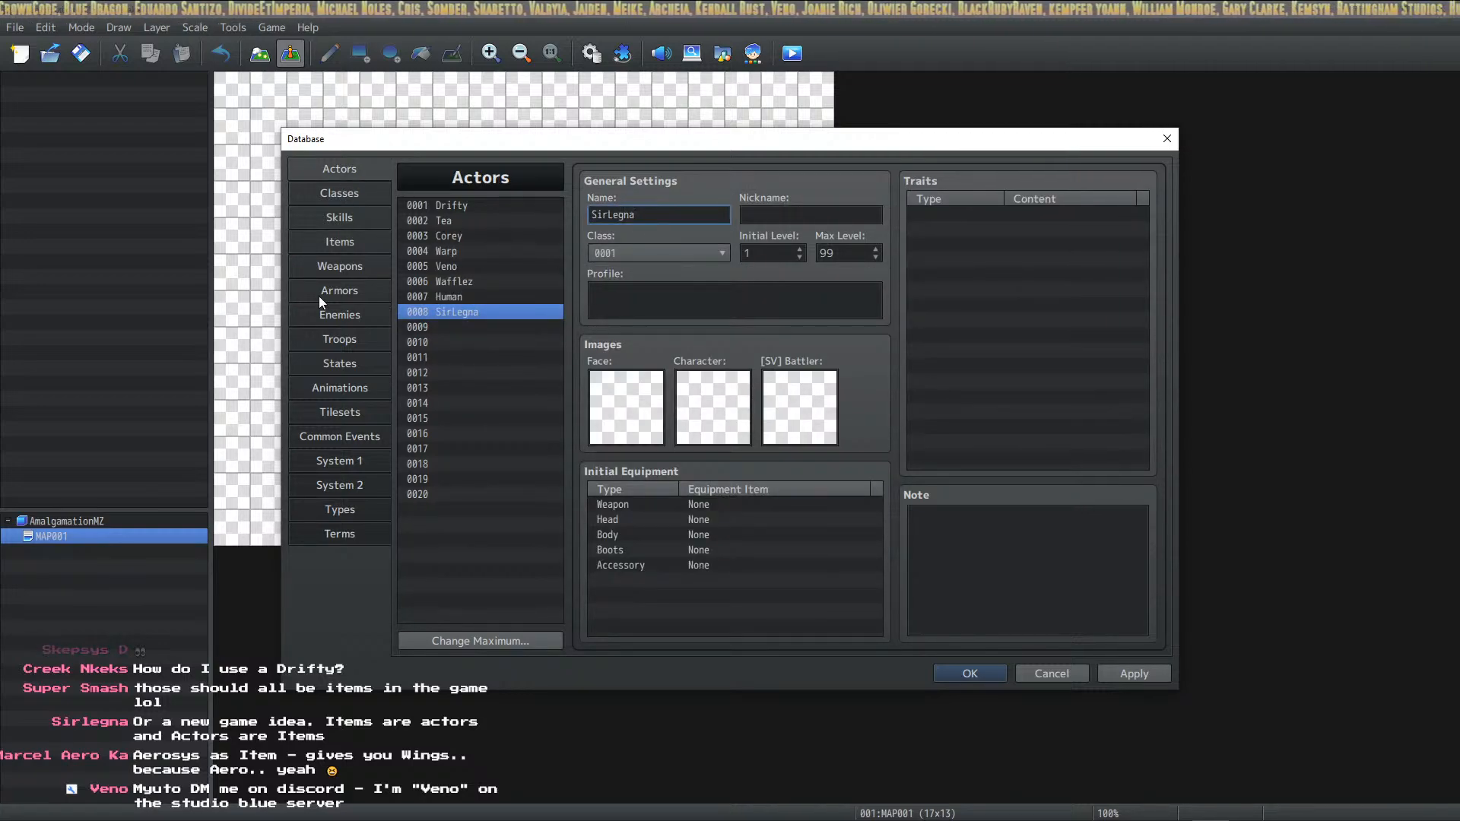
# Rename actor 0008 to Nowis and name actor 0009 SirLegna
pyautogui.hotkey('ctrl', 'a')
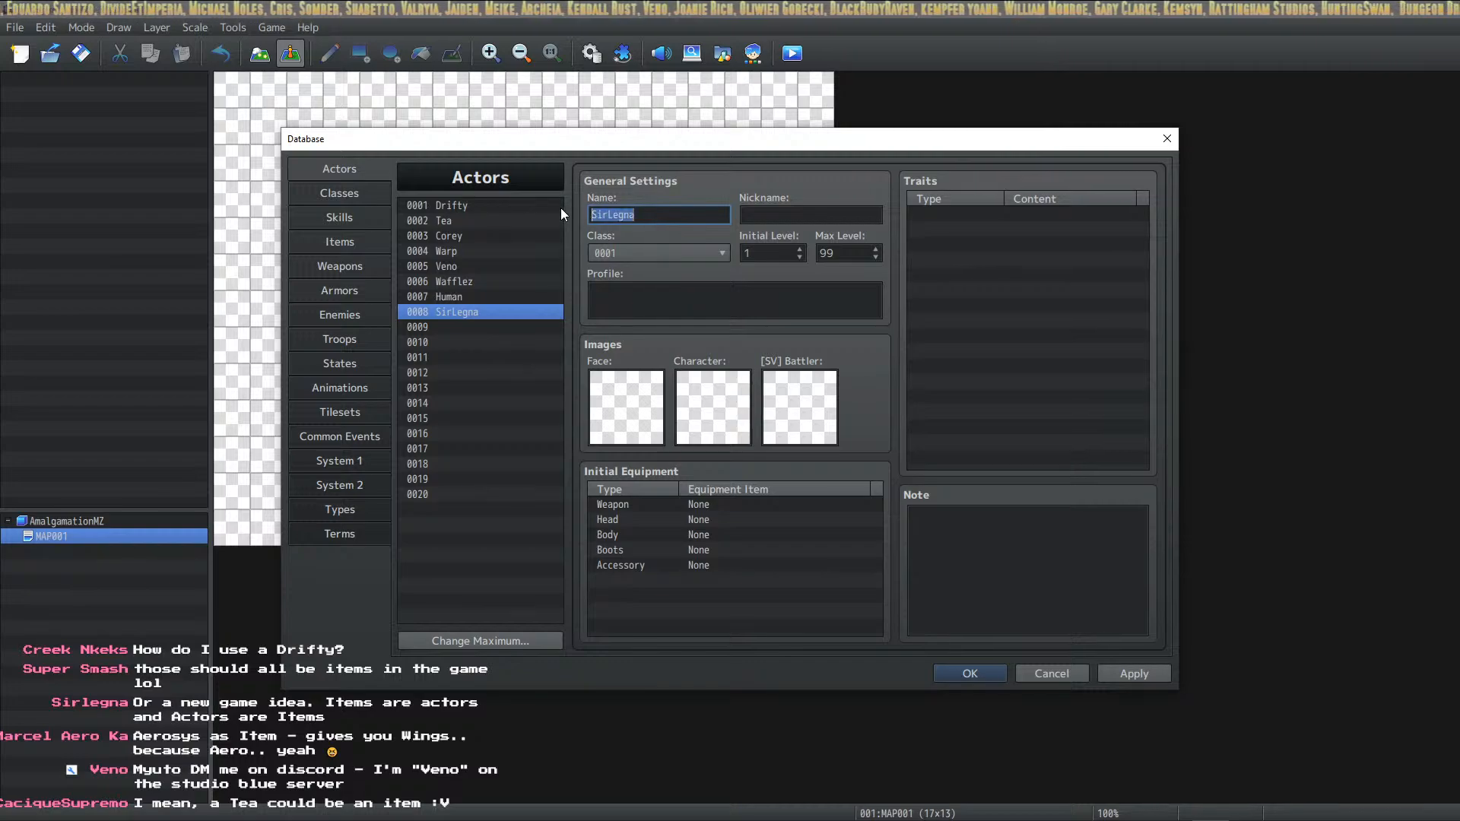
pyautogui.write('Nowis')
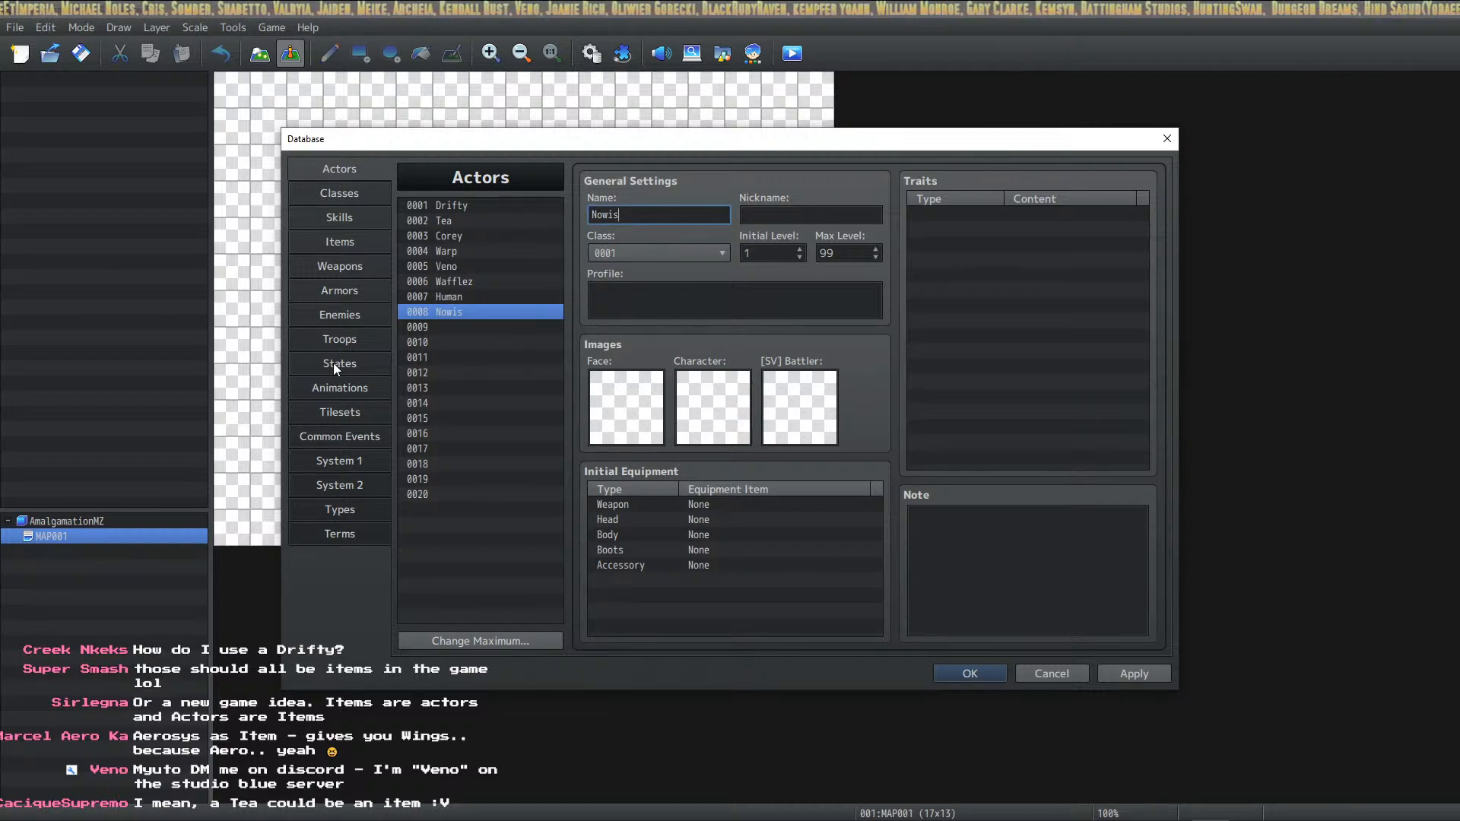
pyautogui.click(489, 327)
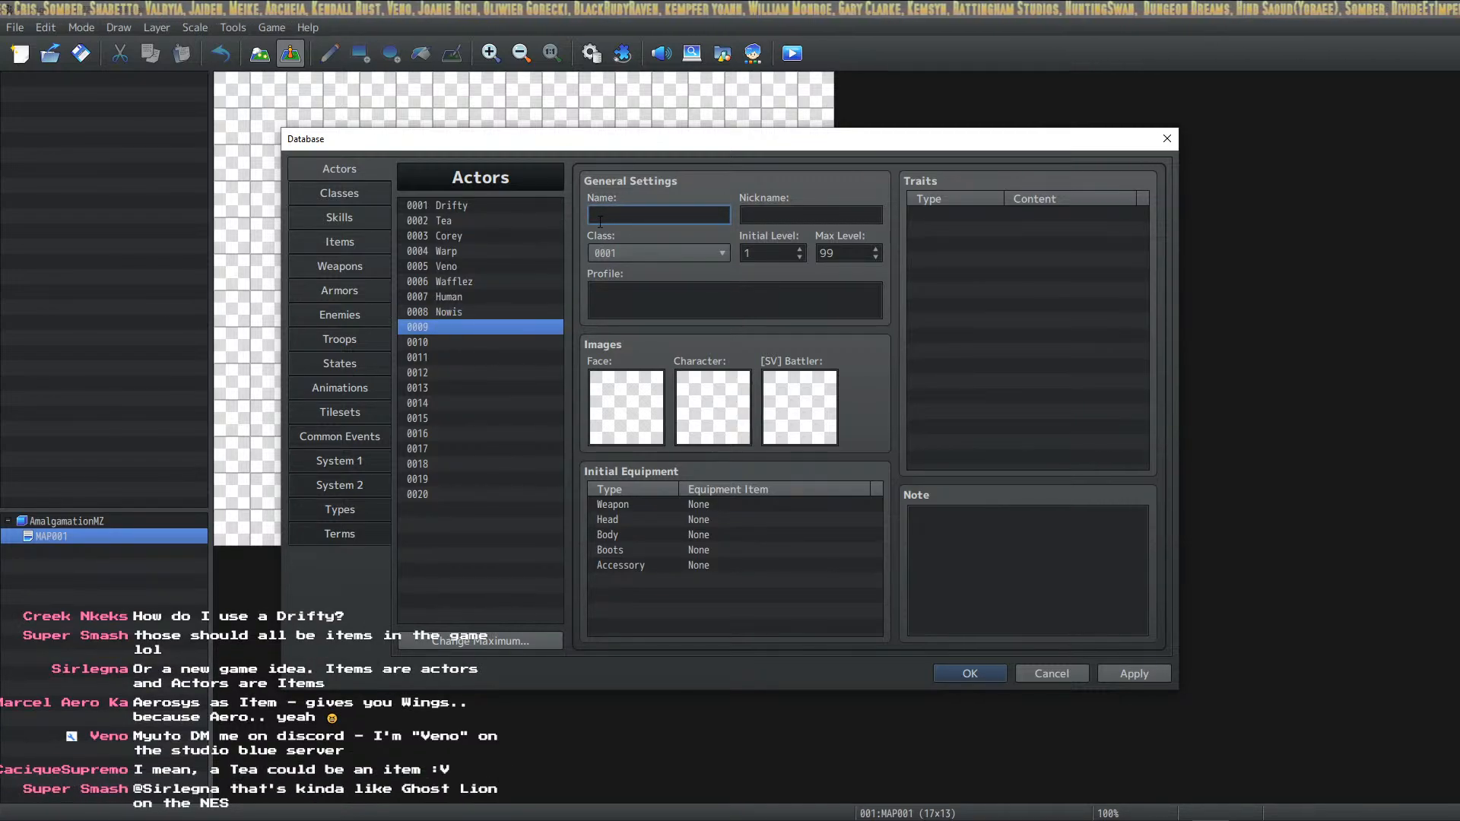
pyautogui.hotkey('ctrl', 'v')
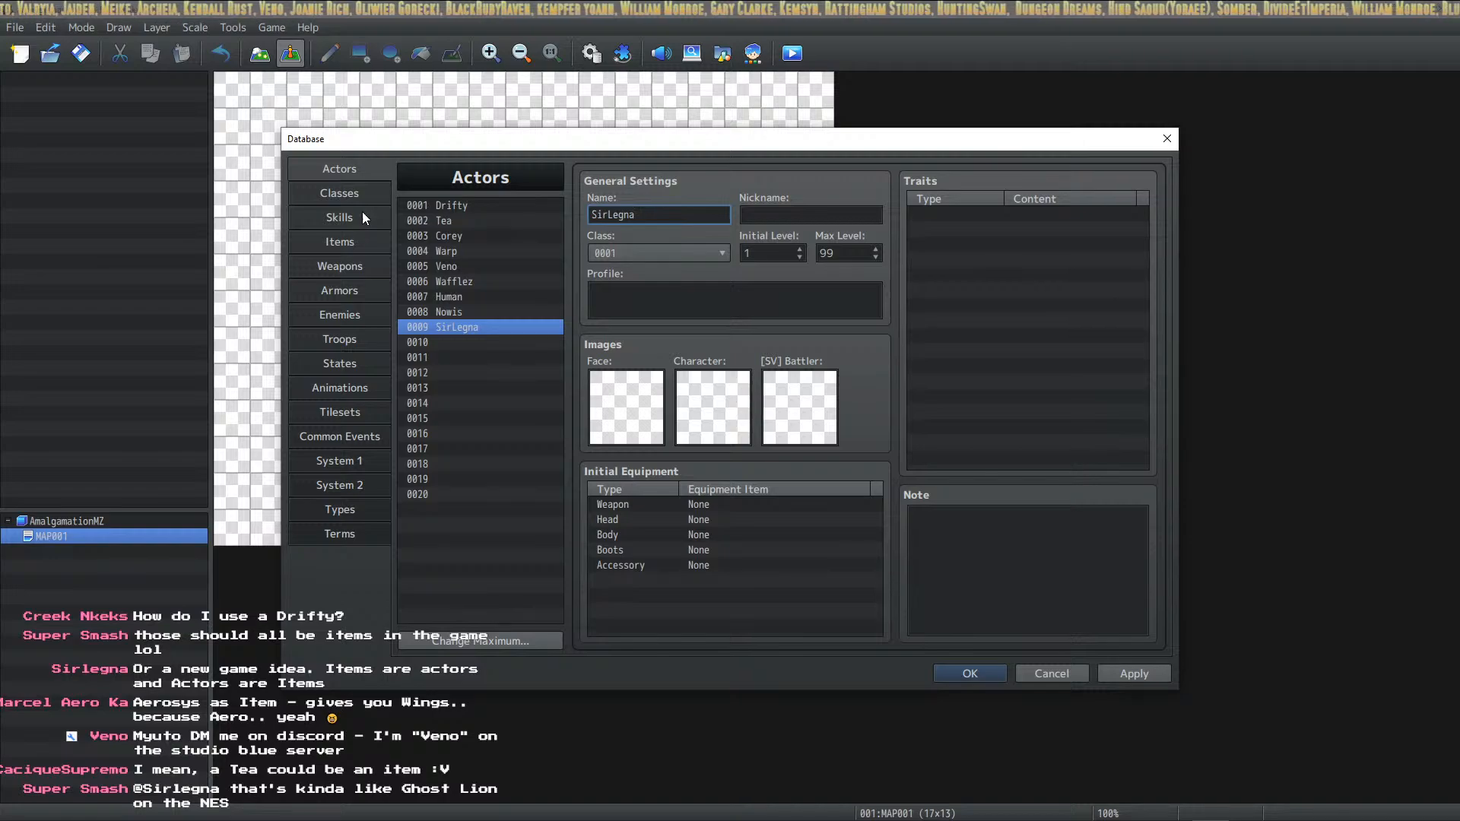
# Move the name Aerosys from item 0010 to actor 0010
pyautogui.click(340, 242)
pyautogui.click(495, 342)
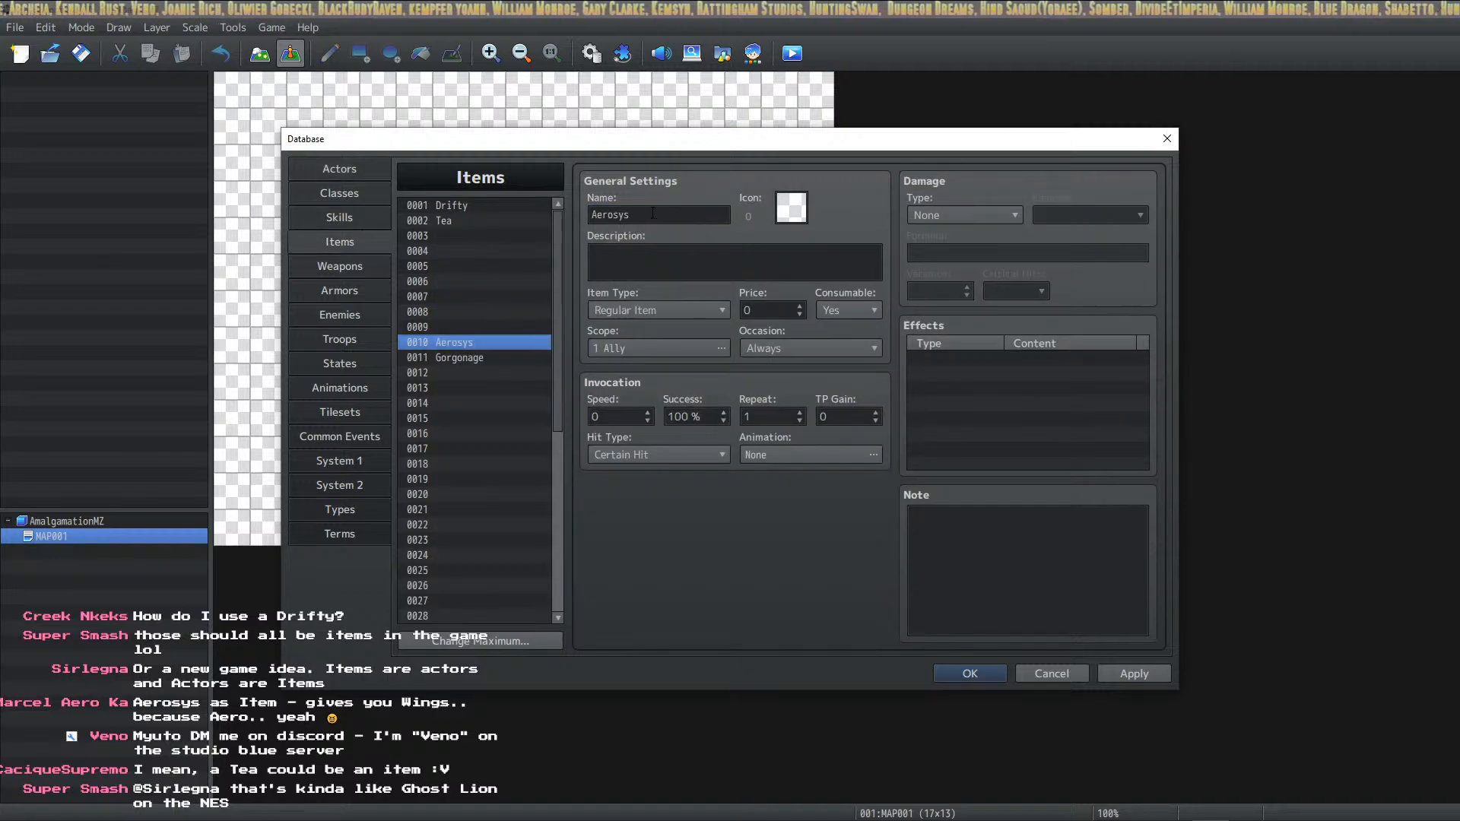
pyautogui.doubleClick(652, 215)
pyautogui.hotkey('ctrl', 'c')
pyautogui.click(341, 172)
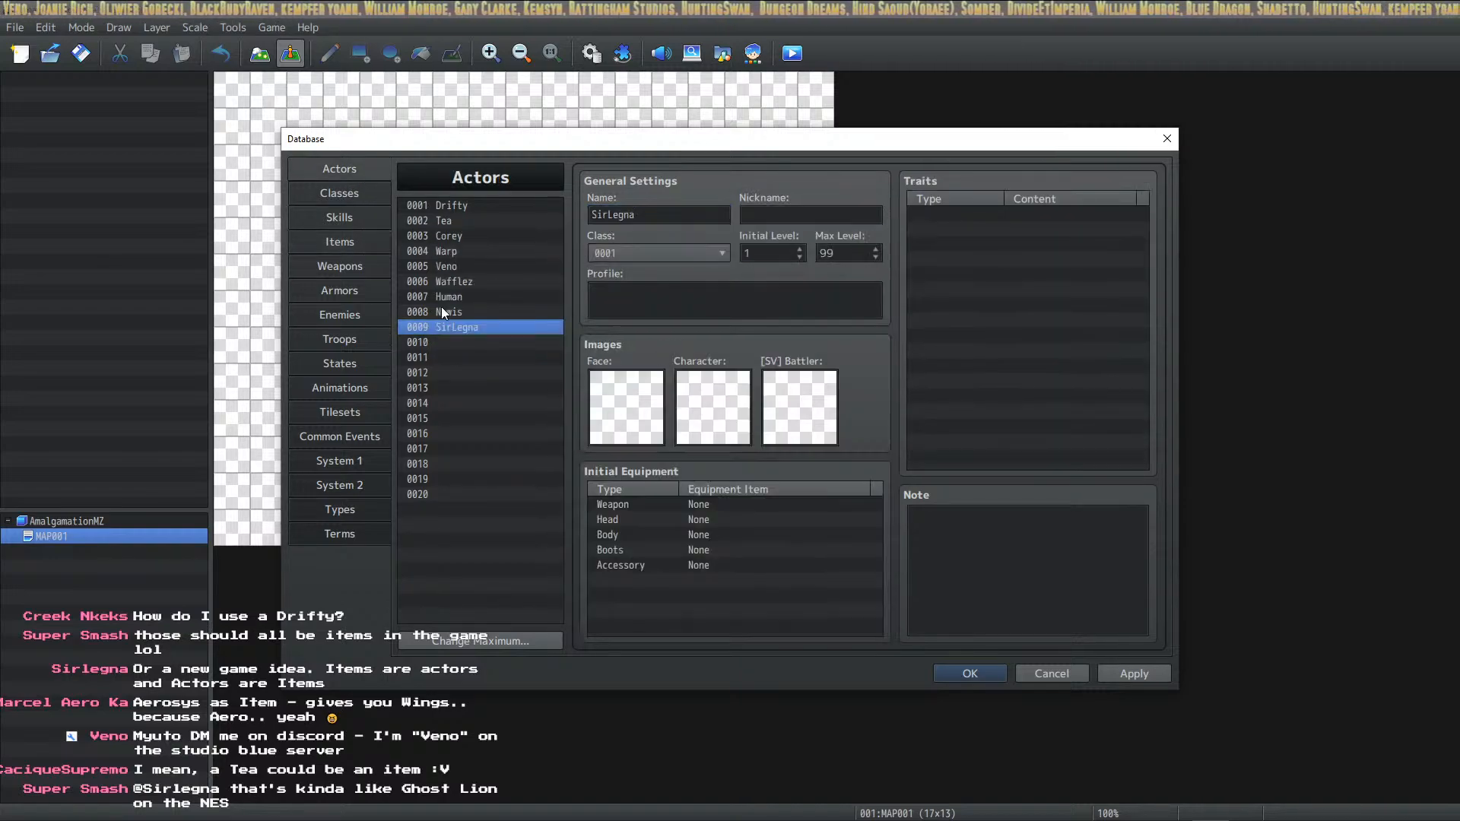
pyautogui.click(471, 342)
pyautogui.click(659, 215)
pyautogui.hotkey('ctrl', 'v')
# Take the name Gorgonage off item 0011 and enter it as the name of actor 0011
pyautogui.click(340, 242)
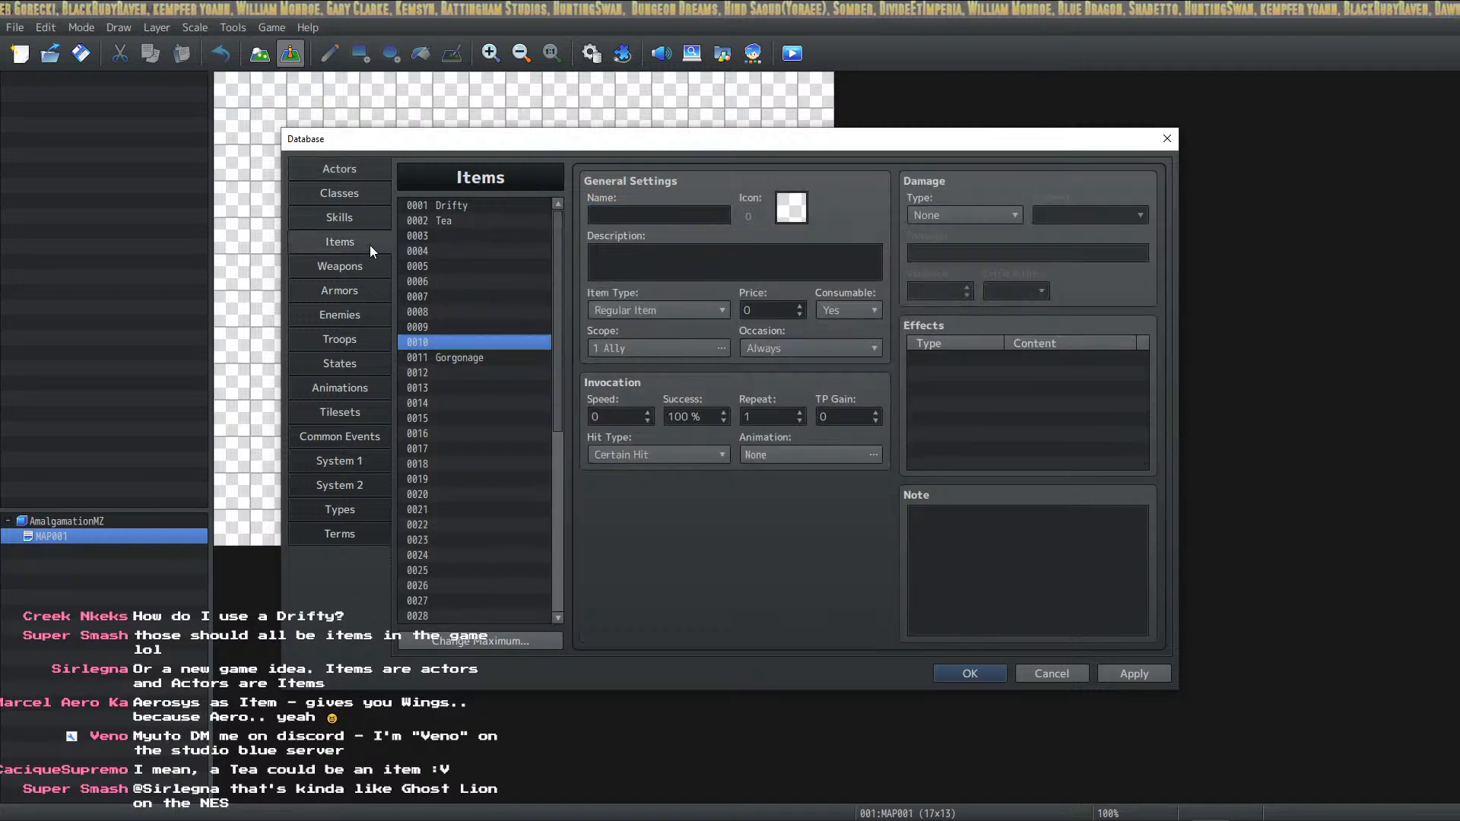
pyautogui.click(471, 357)
pyautogui.doubleClick(654, 215)
pyautogui.hotkey('ctrl', 'c')
pyautogui.press('BackSpace')
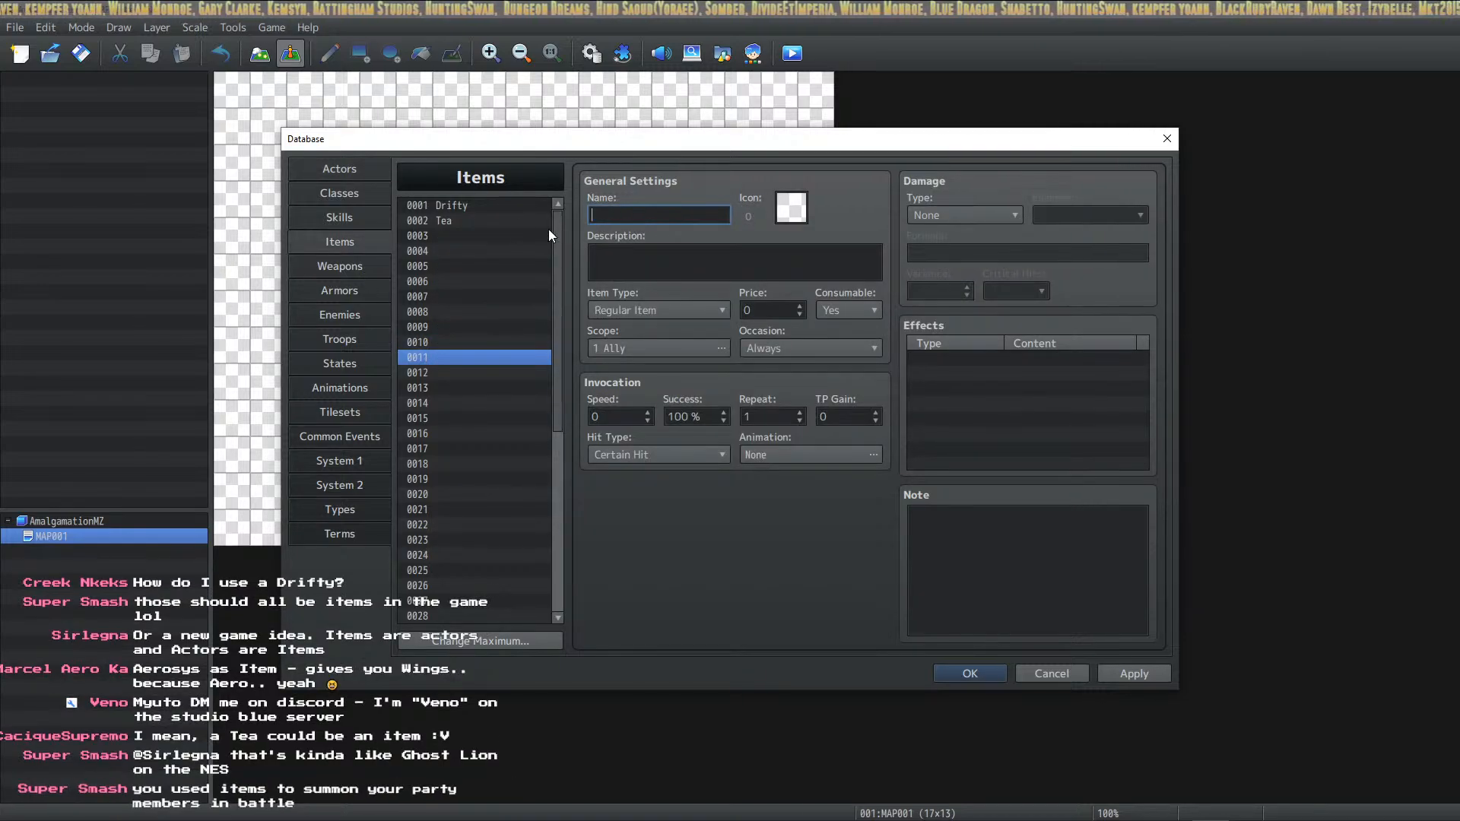
pyautogui.click(334, 169)
pyautogui.click(659, 215)
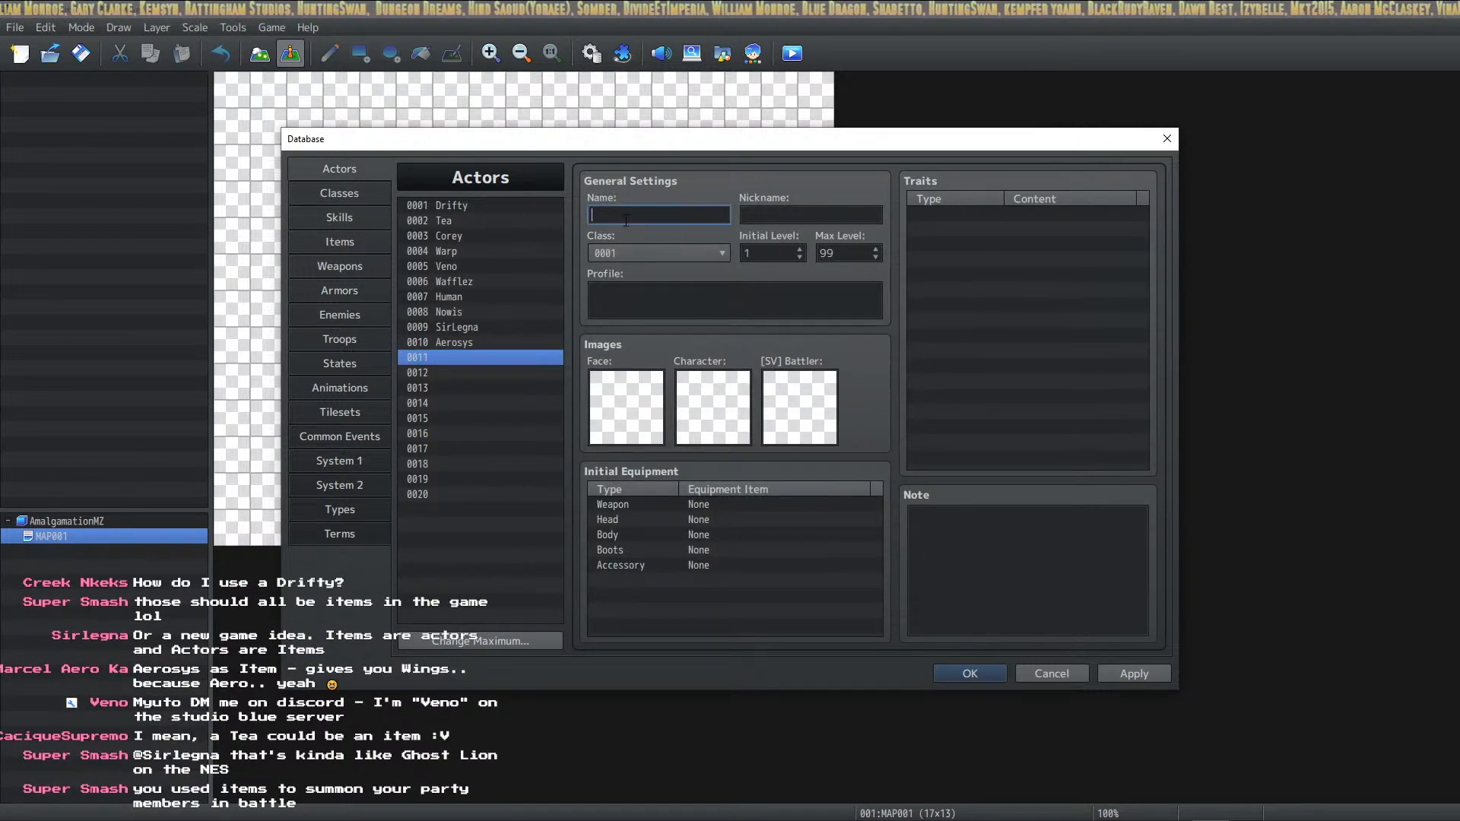
pyautogui.hotkey('ctrl', 'v')
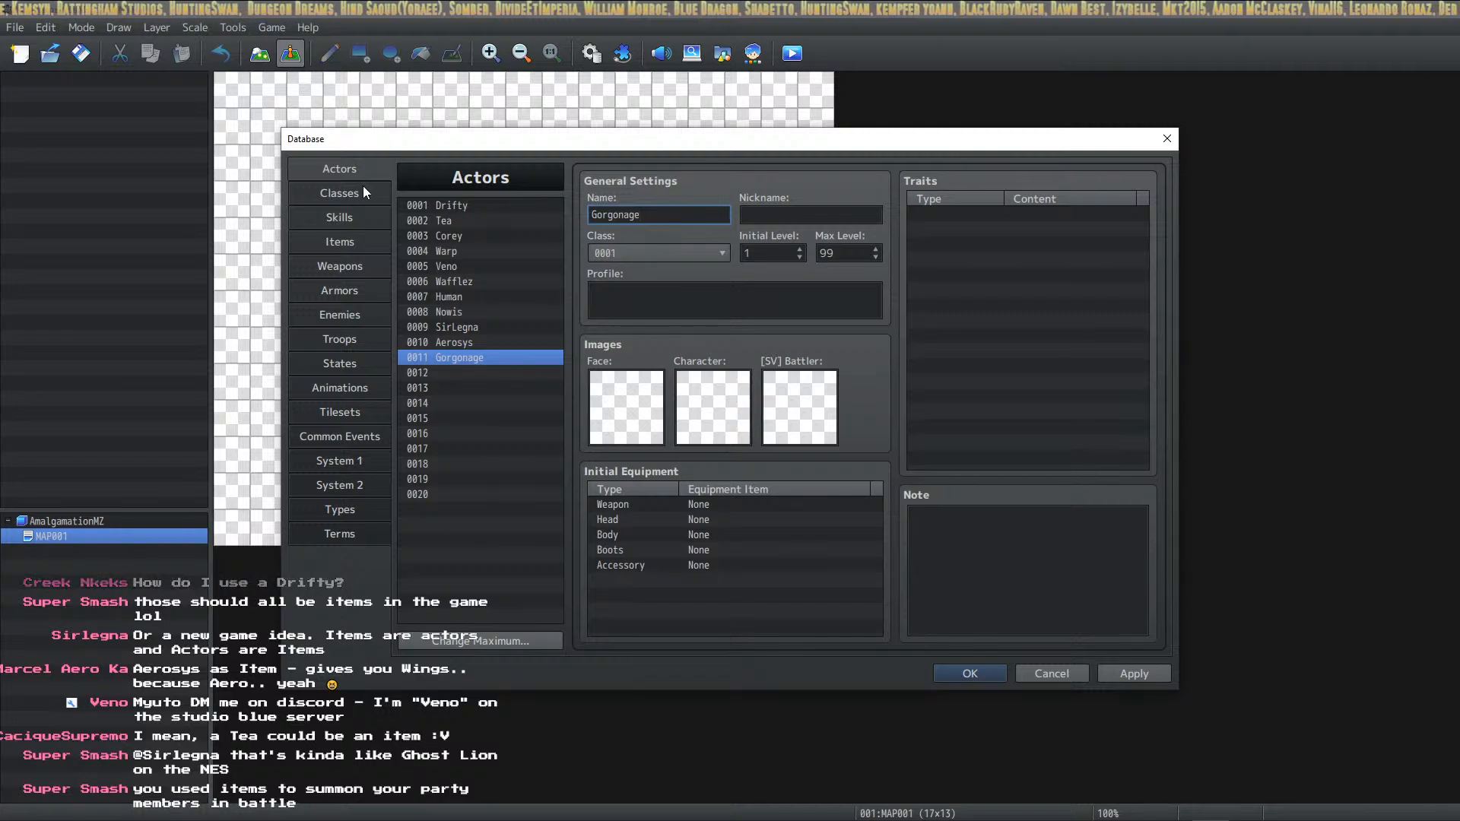
# Clear the names Drifty and Tea from items 0001 and 0002, and apply the database changes
pyautogui.click(363, 187)
pyautogui.click(363, 177)
pyautogui.click(363, 242)
pyautogui.click(471, 221)
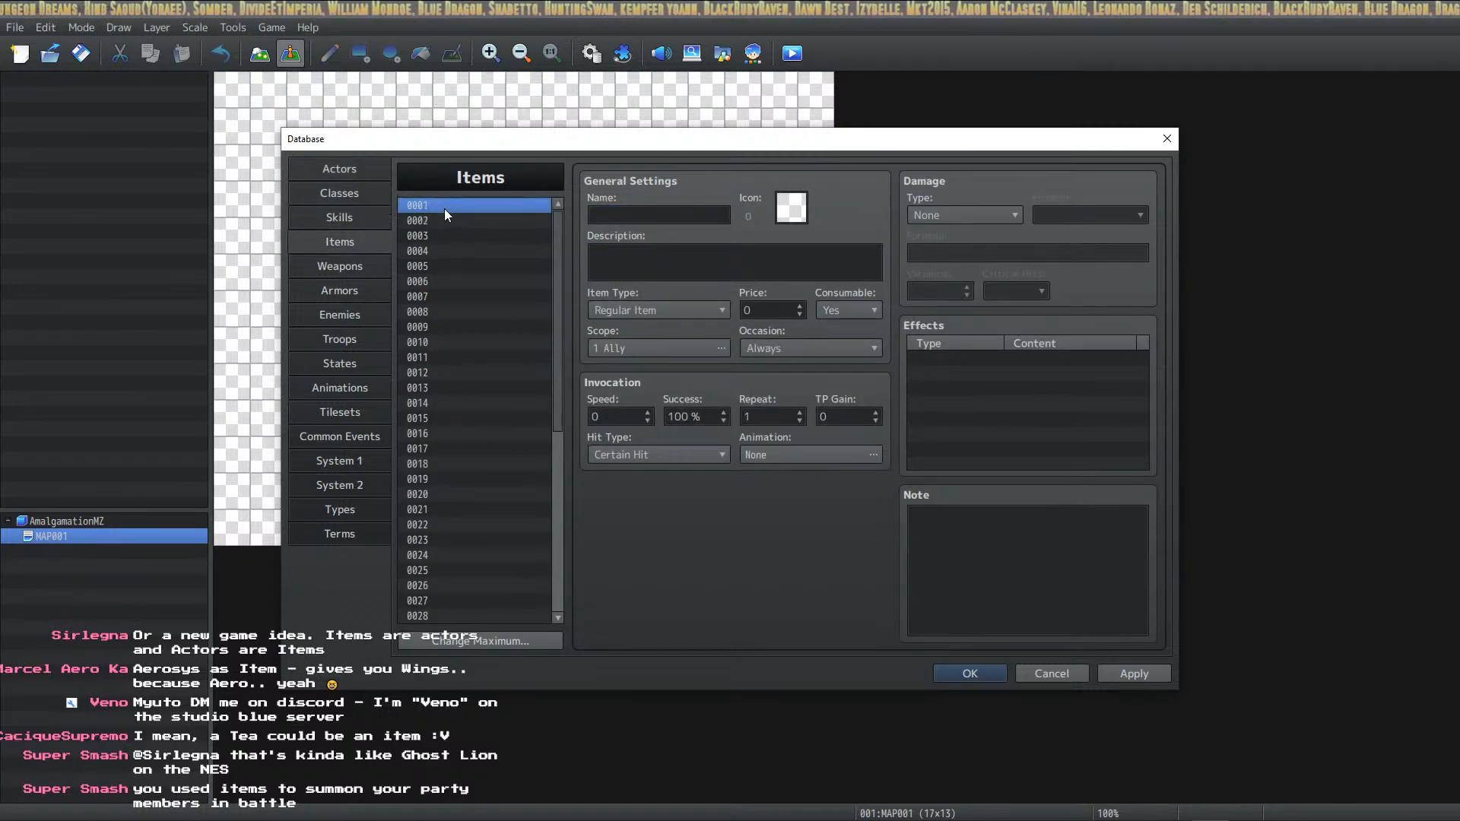
pyautogui.click(368, 168)
pyautogui.click(1135, 668)
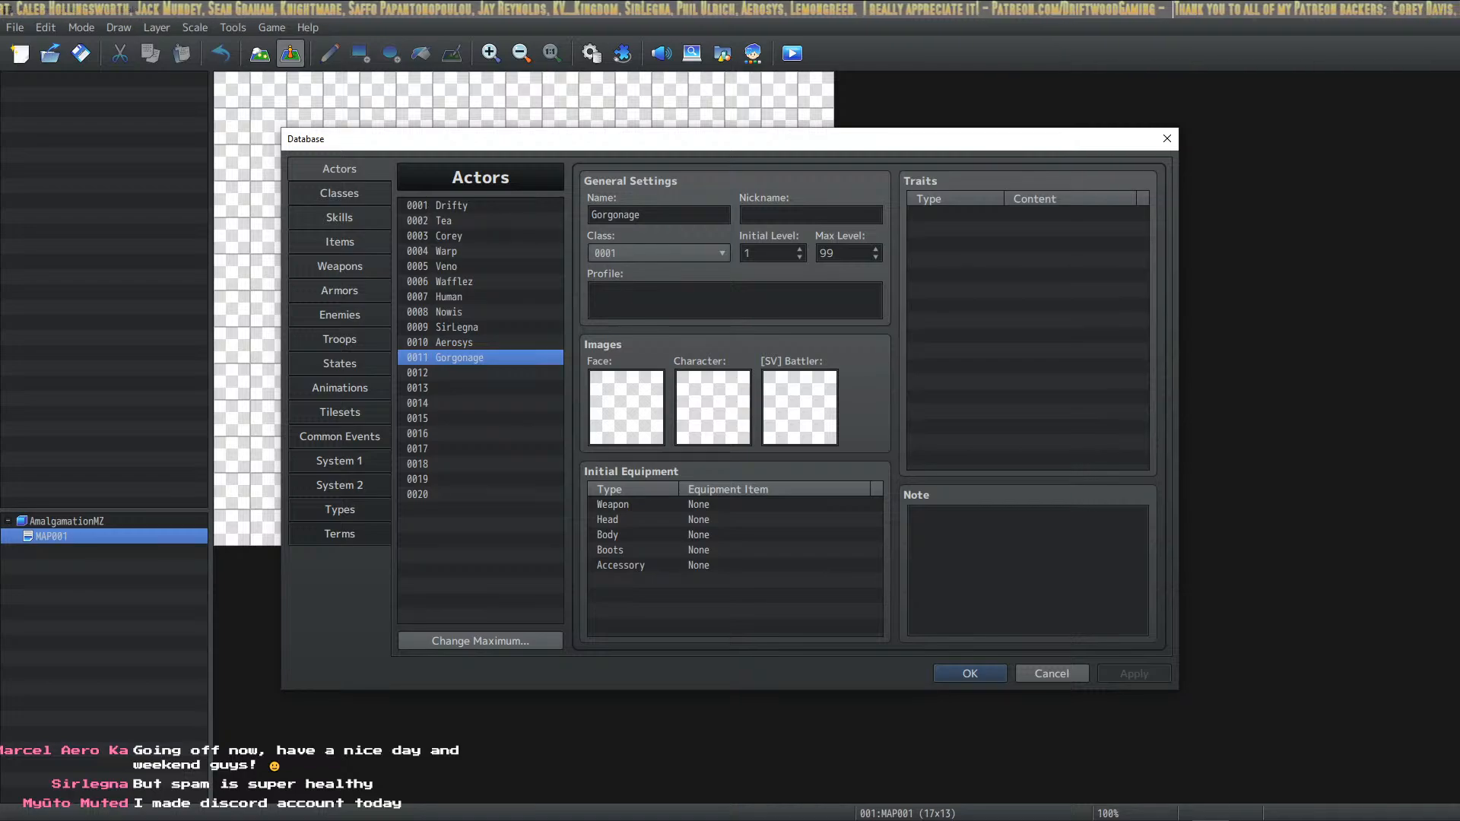
# Name actor 0012 KV_Kingdom
pyautogui.click(465, 373)
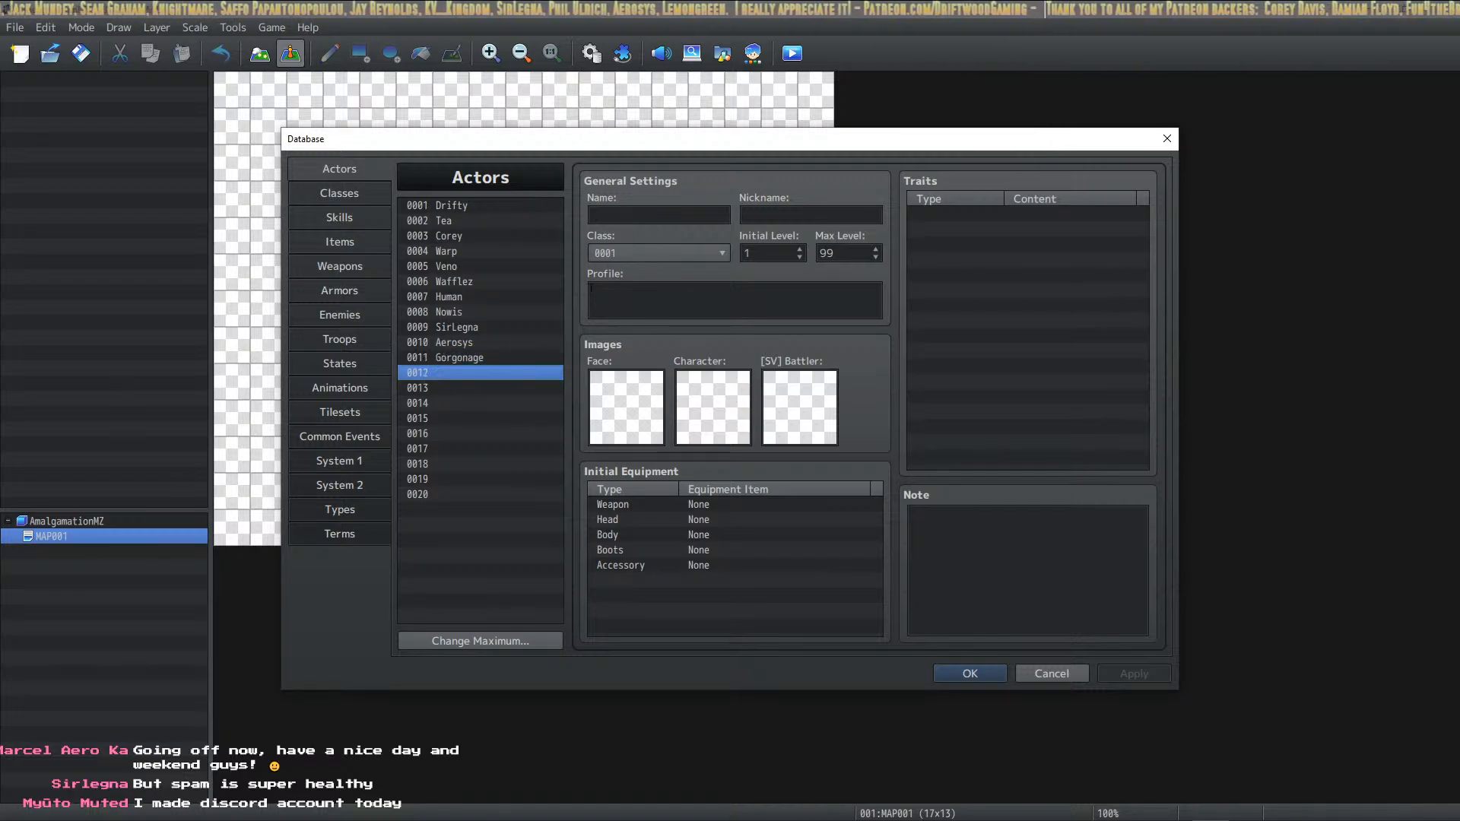
pyautogui.click(678, 214)
pyautogui.write('KV_Kingdom')
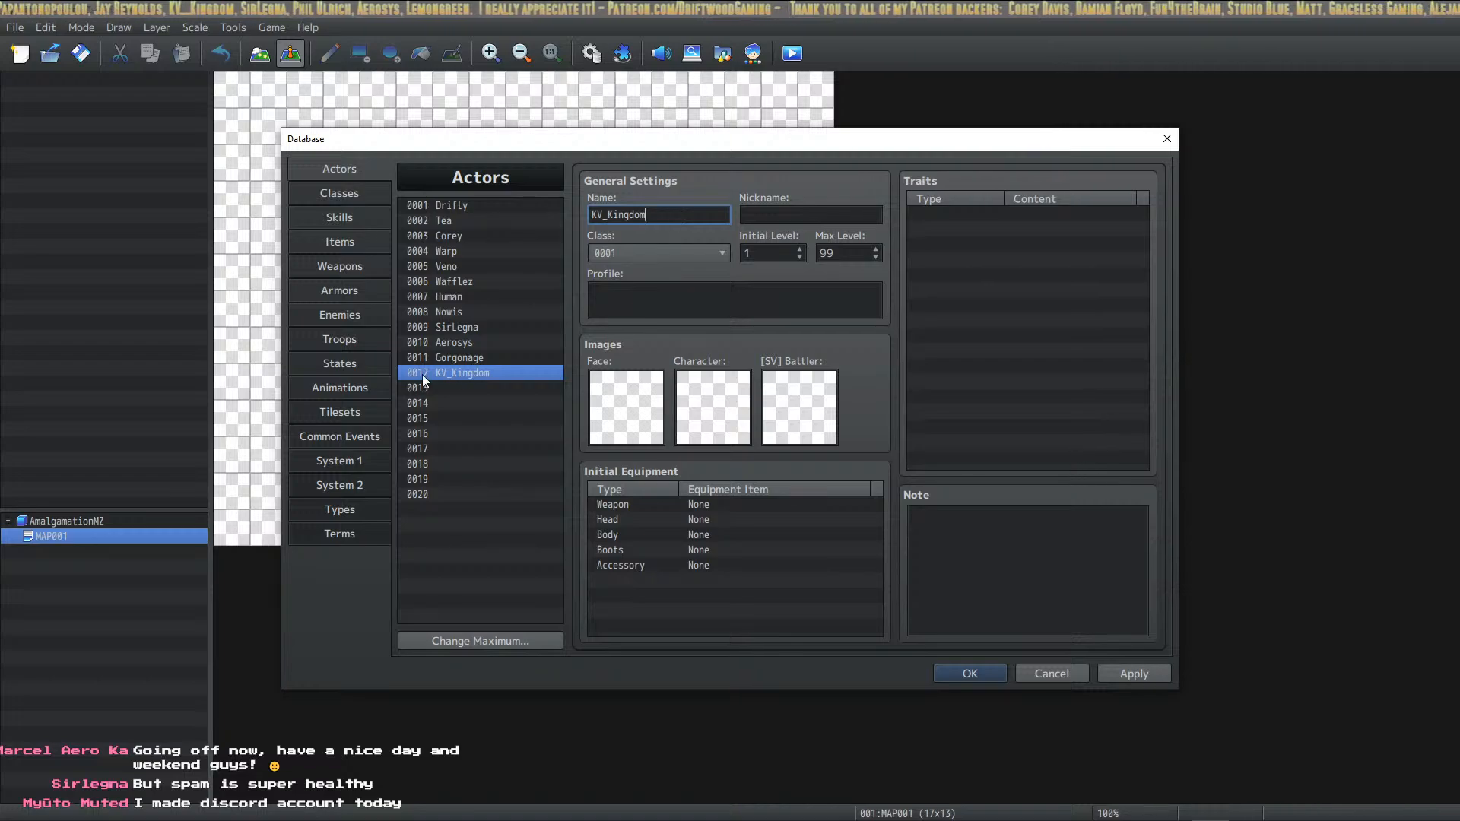
# Set the face image of actor Gorgonage to the third, wide-eyed face in Gorgobear_Faceset1
pyautogui.click(507, 358)
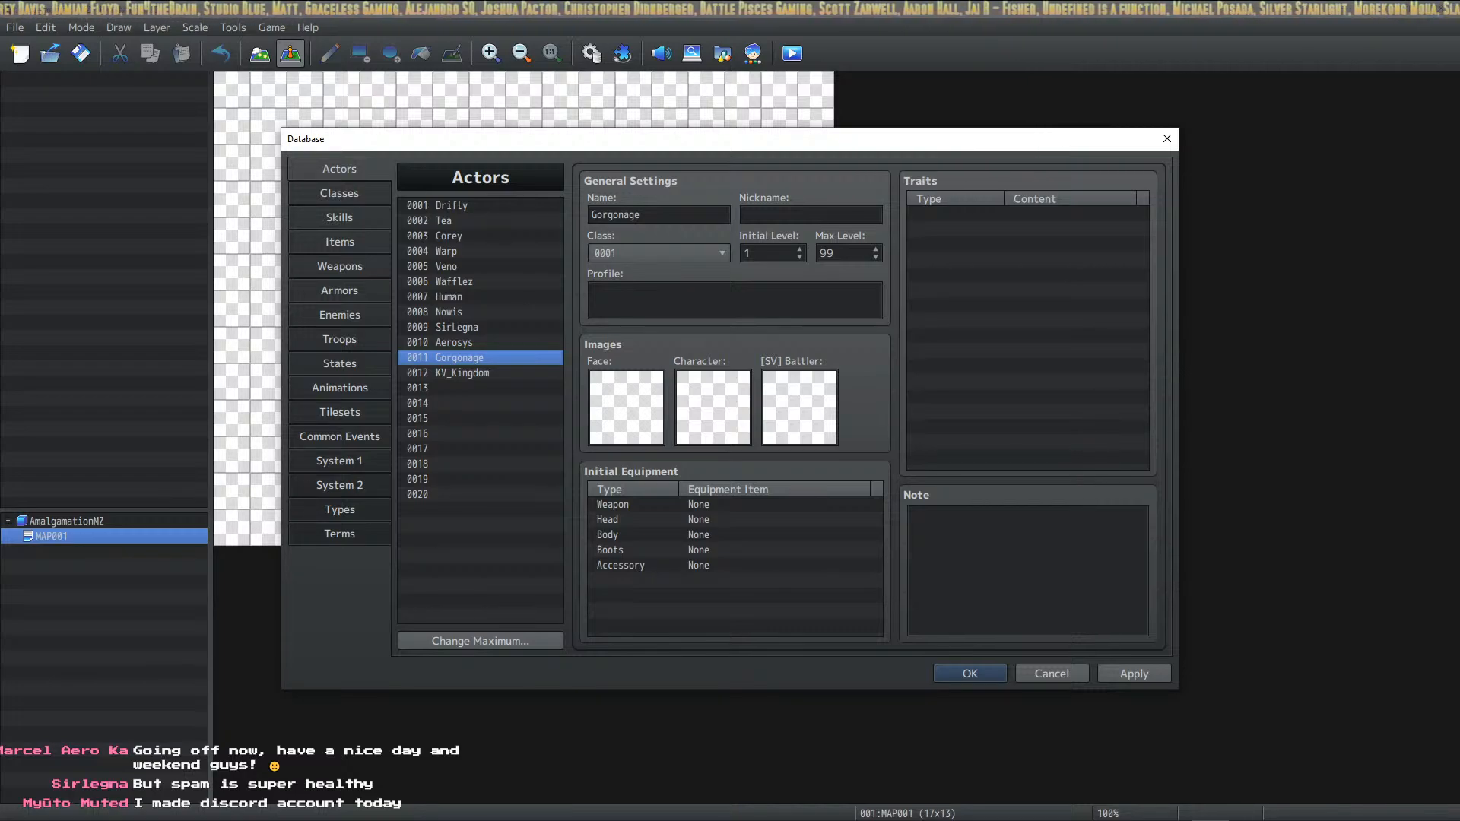
pyautogui.doubleClick(637, 419)
pyautogui.click(562, 340)
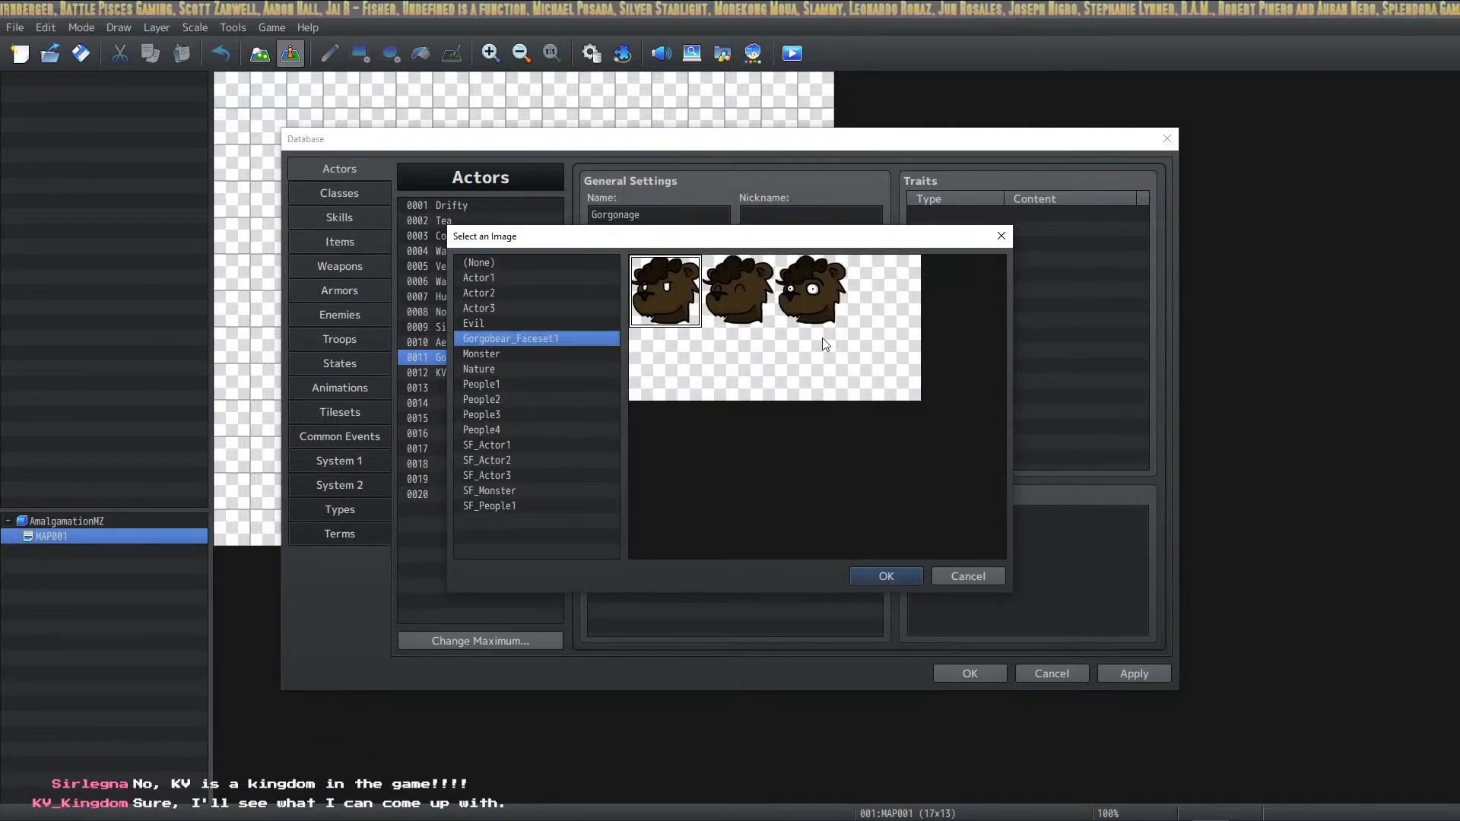
pyautogui.click(816, 308)
pyautogui.click(866, 574)
# Give Gorgonage the Gorgobear_Charsheet1 character sprite and the Gorgobear_BattleSheet1 side-view battler, and apply the changes
pyautogui.doubleClick(743, 417)
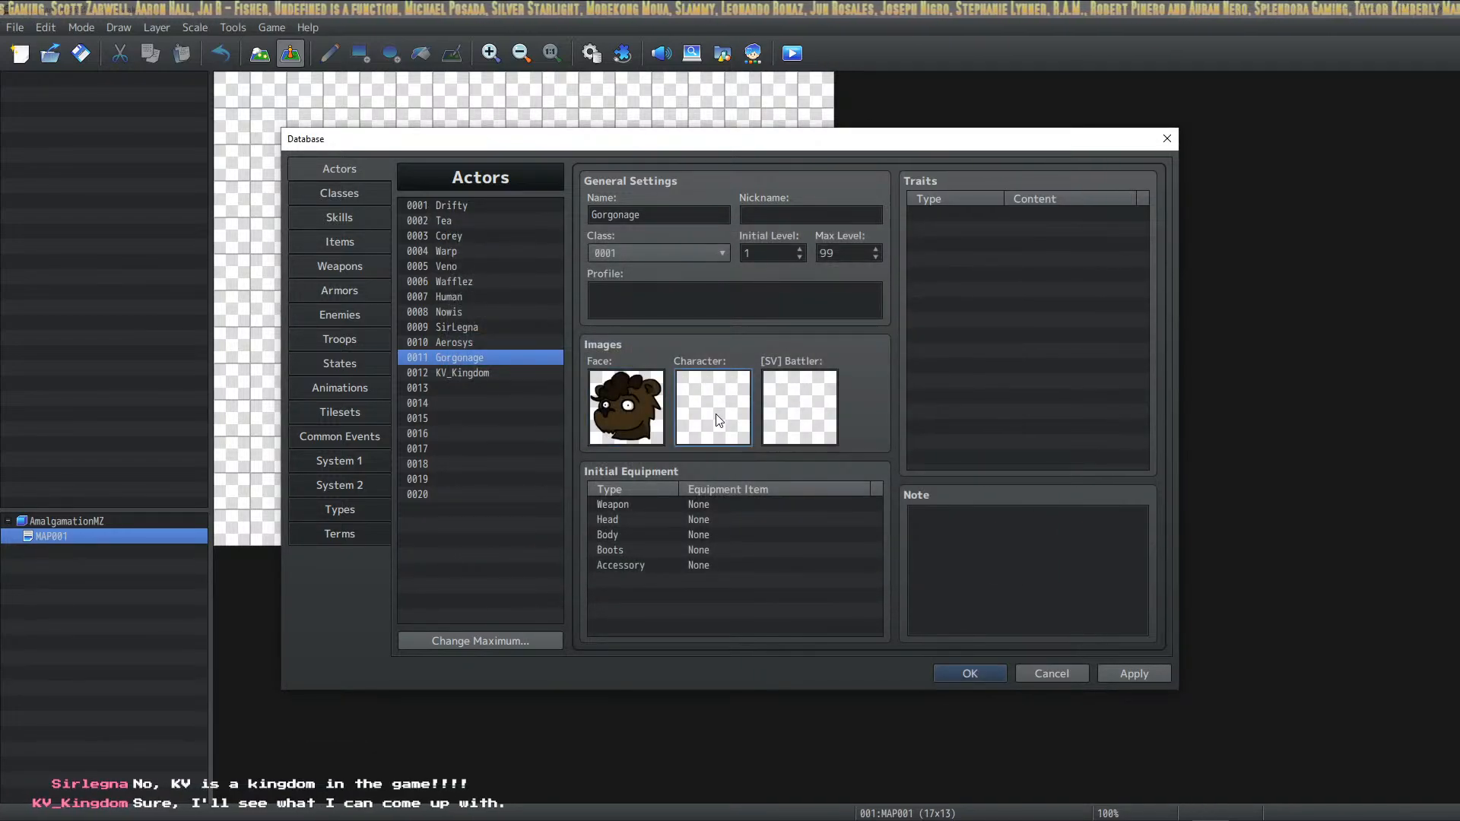
pyautogui.click(533, 384)
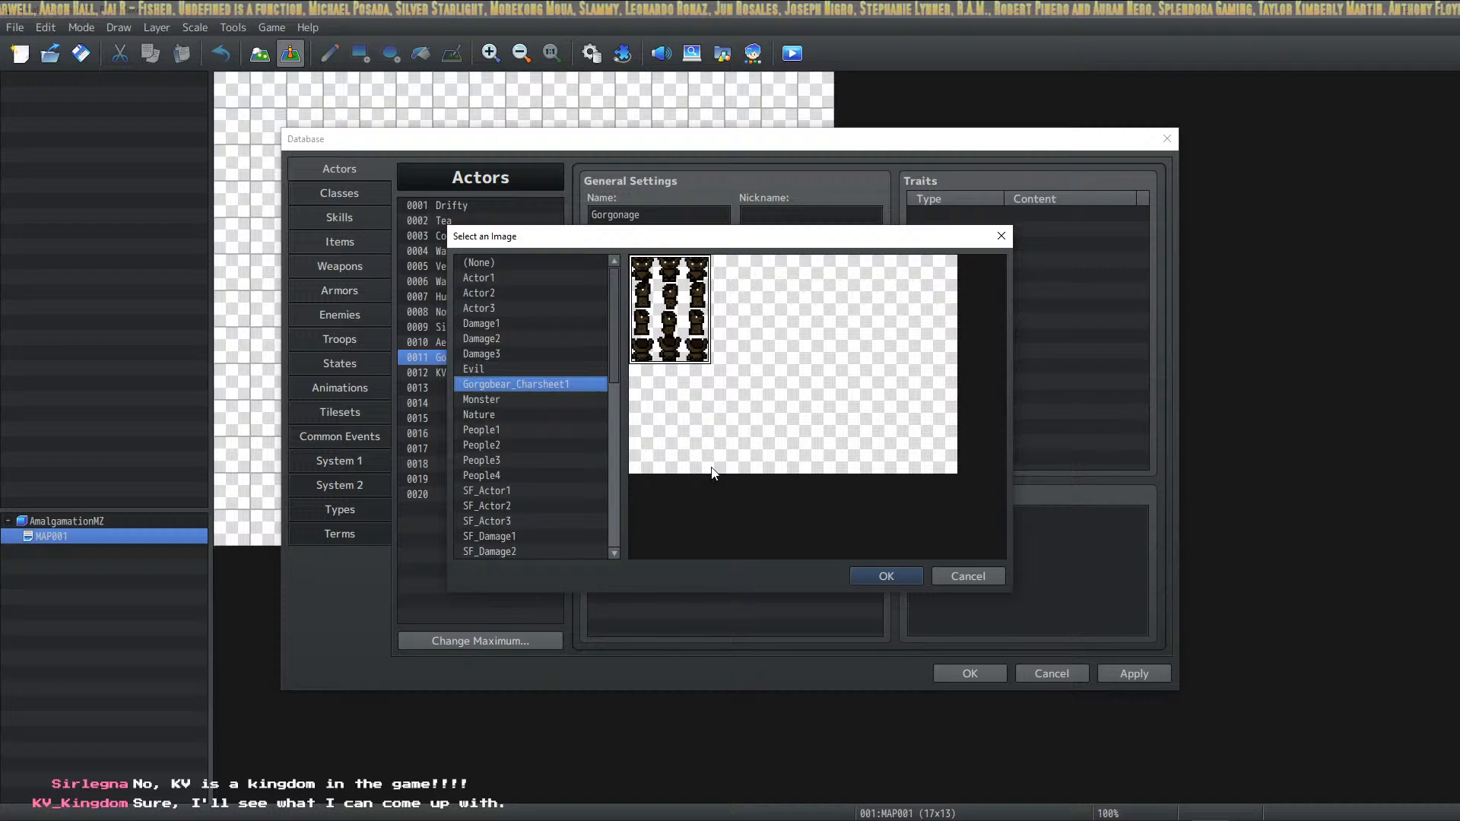
pyautogui.click(886, 575)
pyautogui.doubleClick(806, 411)
pyautogui.scroll(-2, 577, 403)
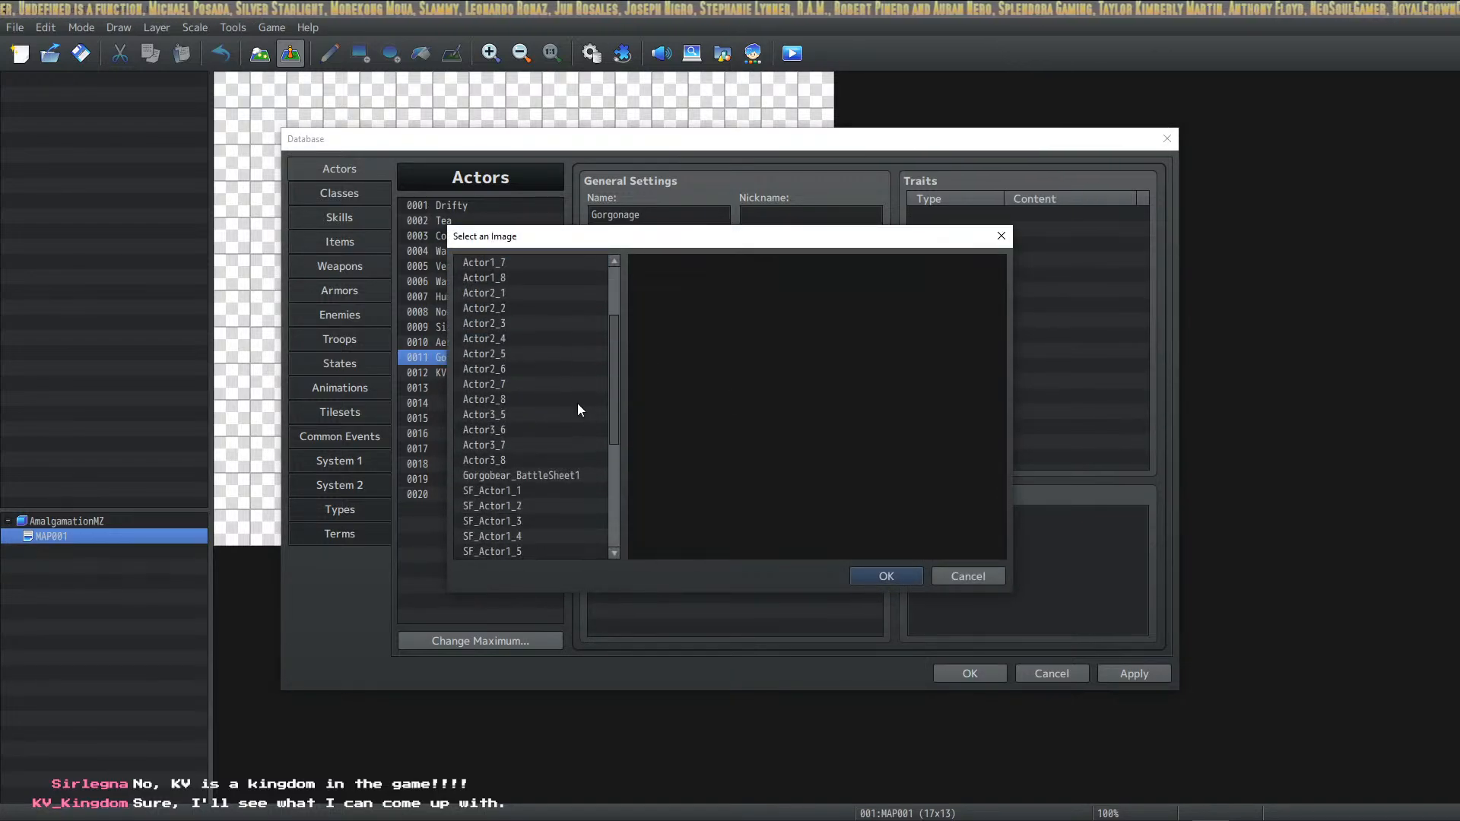
pyautogui.click(537, 476)
pyautogui.click(884, 577)
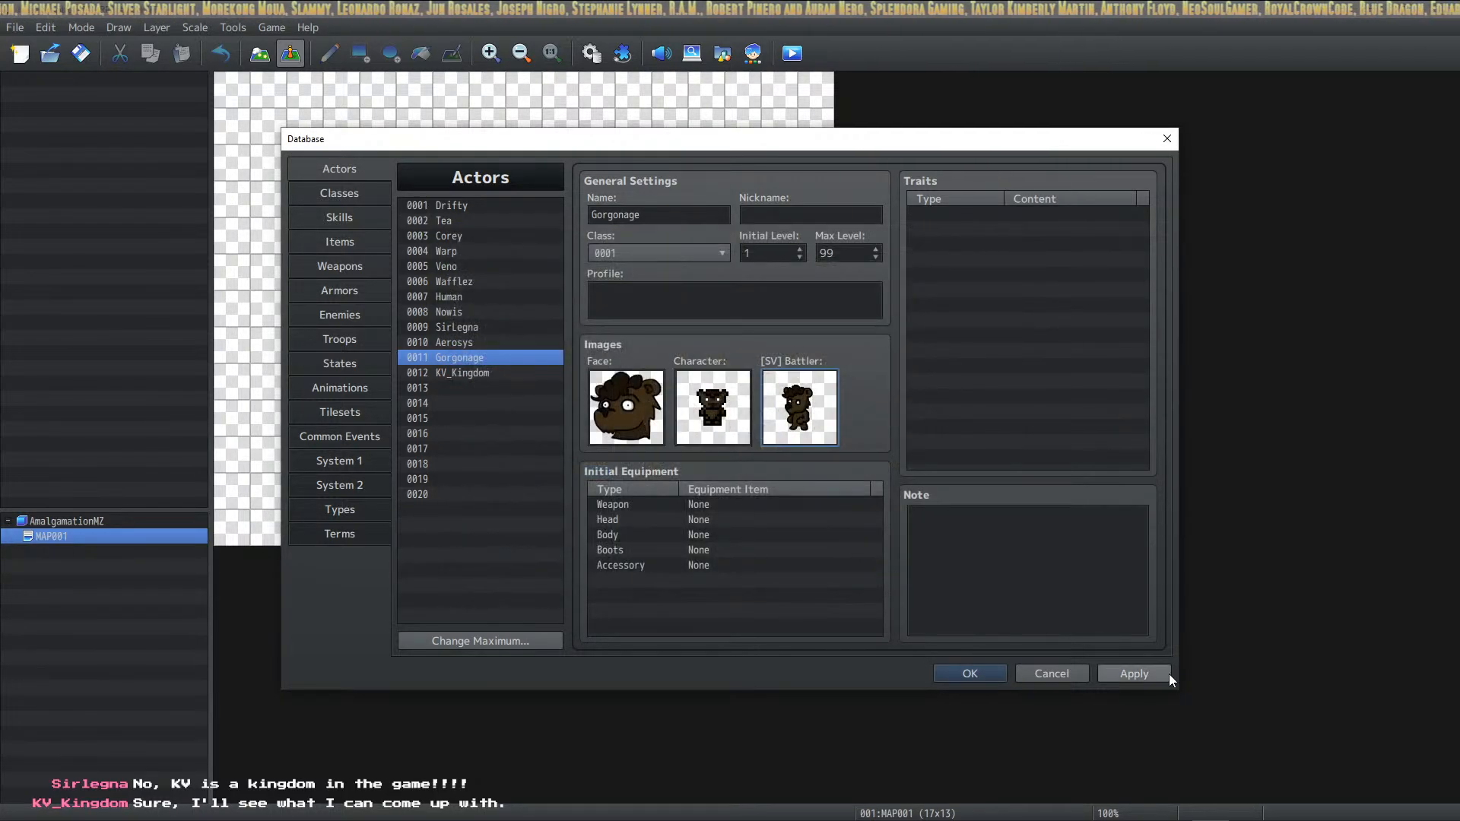
pyautogui.click(1157, 677)
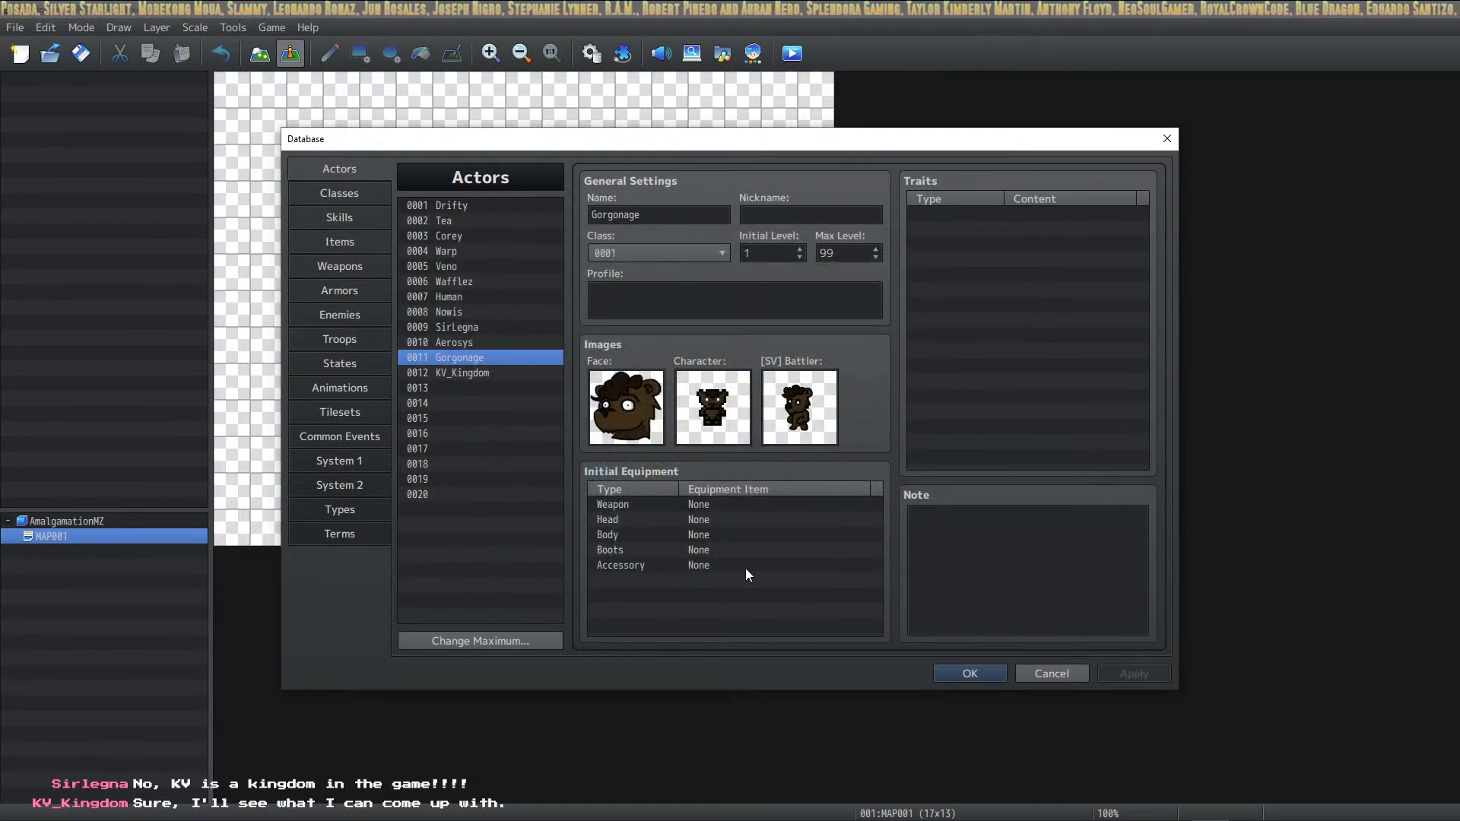
pyautogui.click(488, 372)
pyautogui.click(490, 358)
pyautogui.click(491, 327)
pyautogui.click(491, 297)
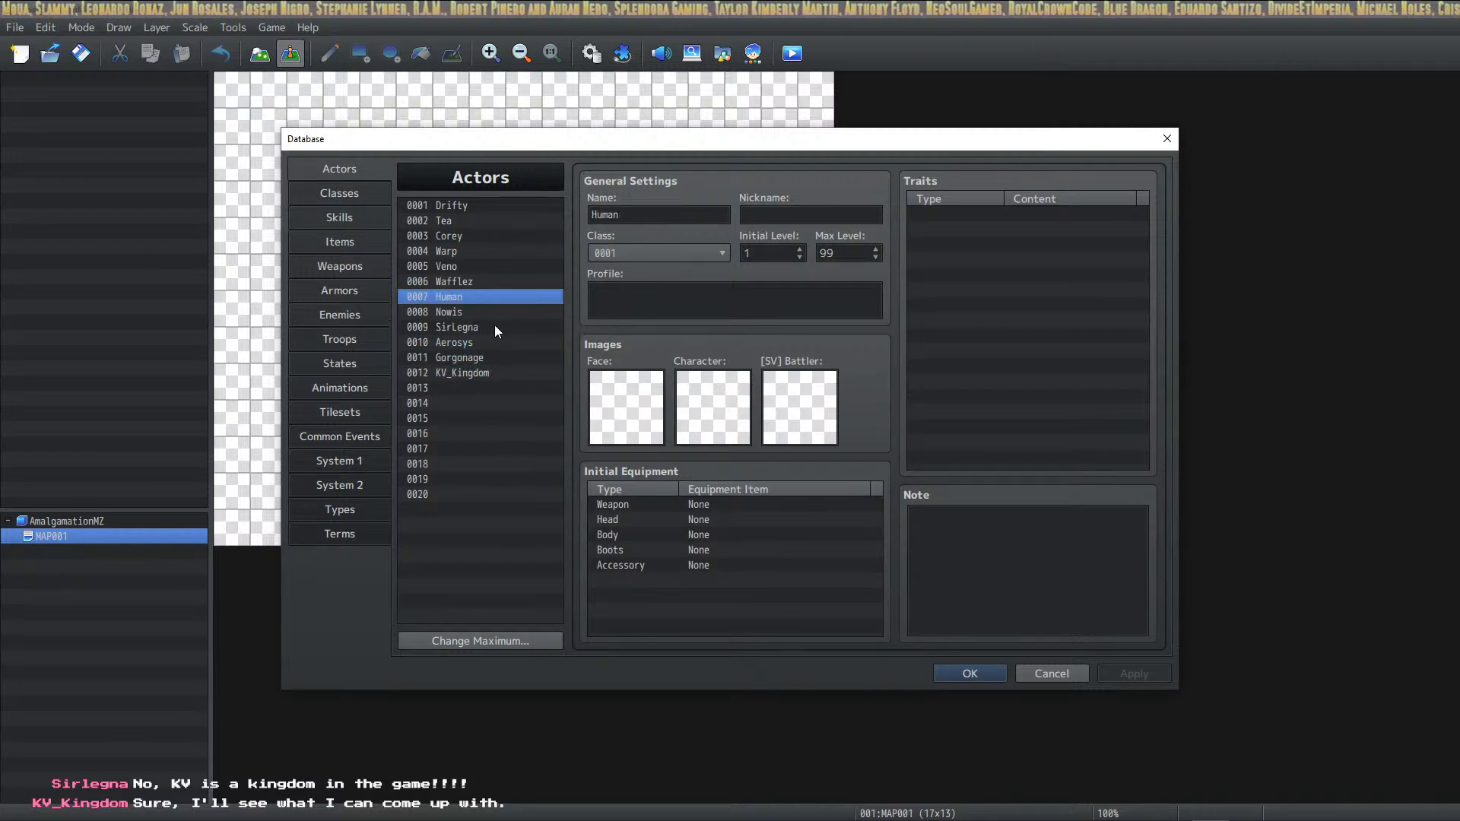
pyautogui.click(525, 357)
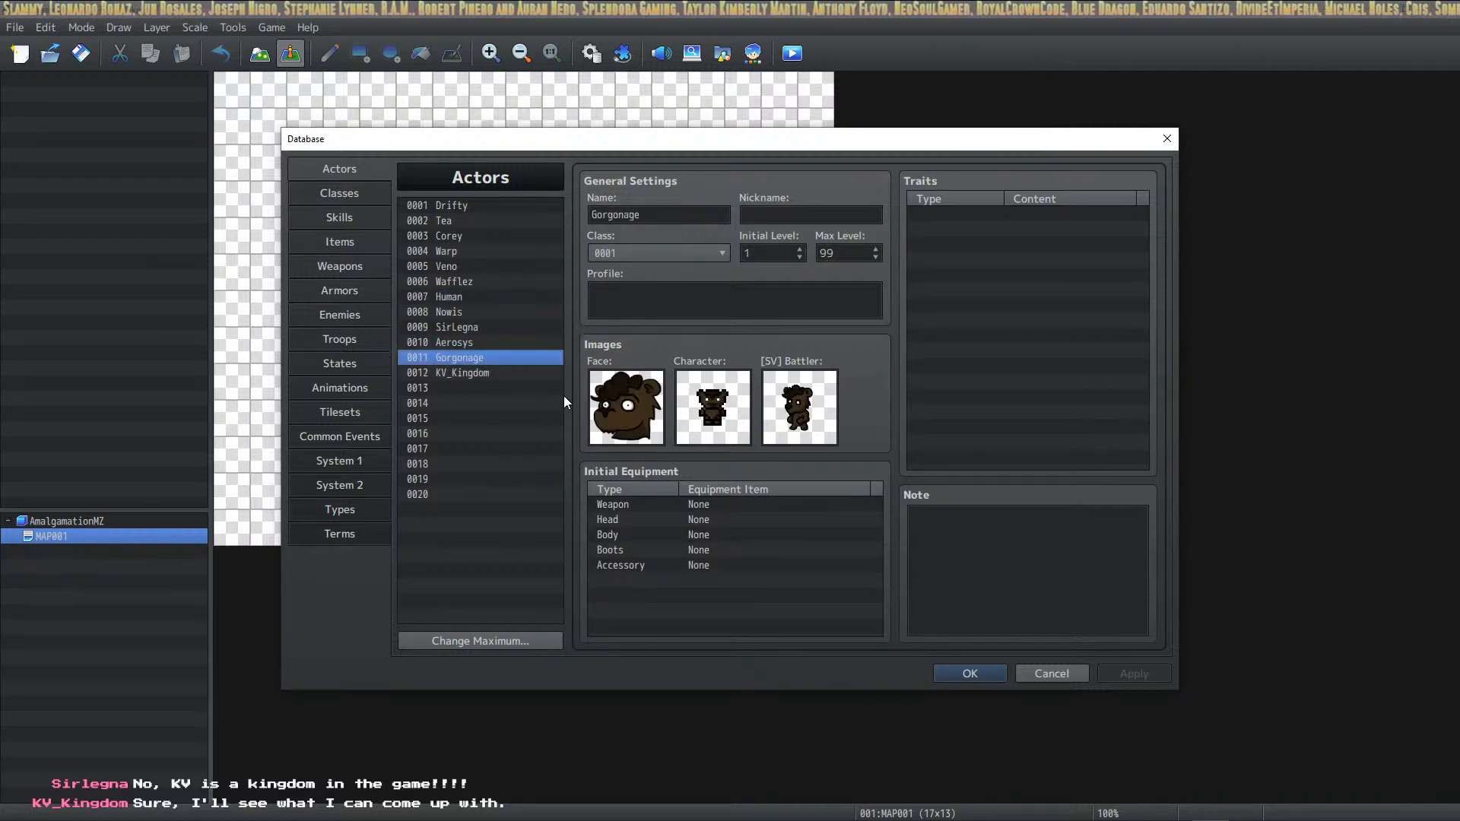
# Add Gorgonage to the starting party, apply the change and close the database
pyautogui.click(344, 439)
pyautogui.click(348, 464)
pyautogui.click(462, 263)
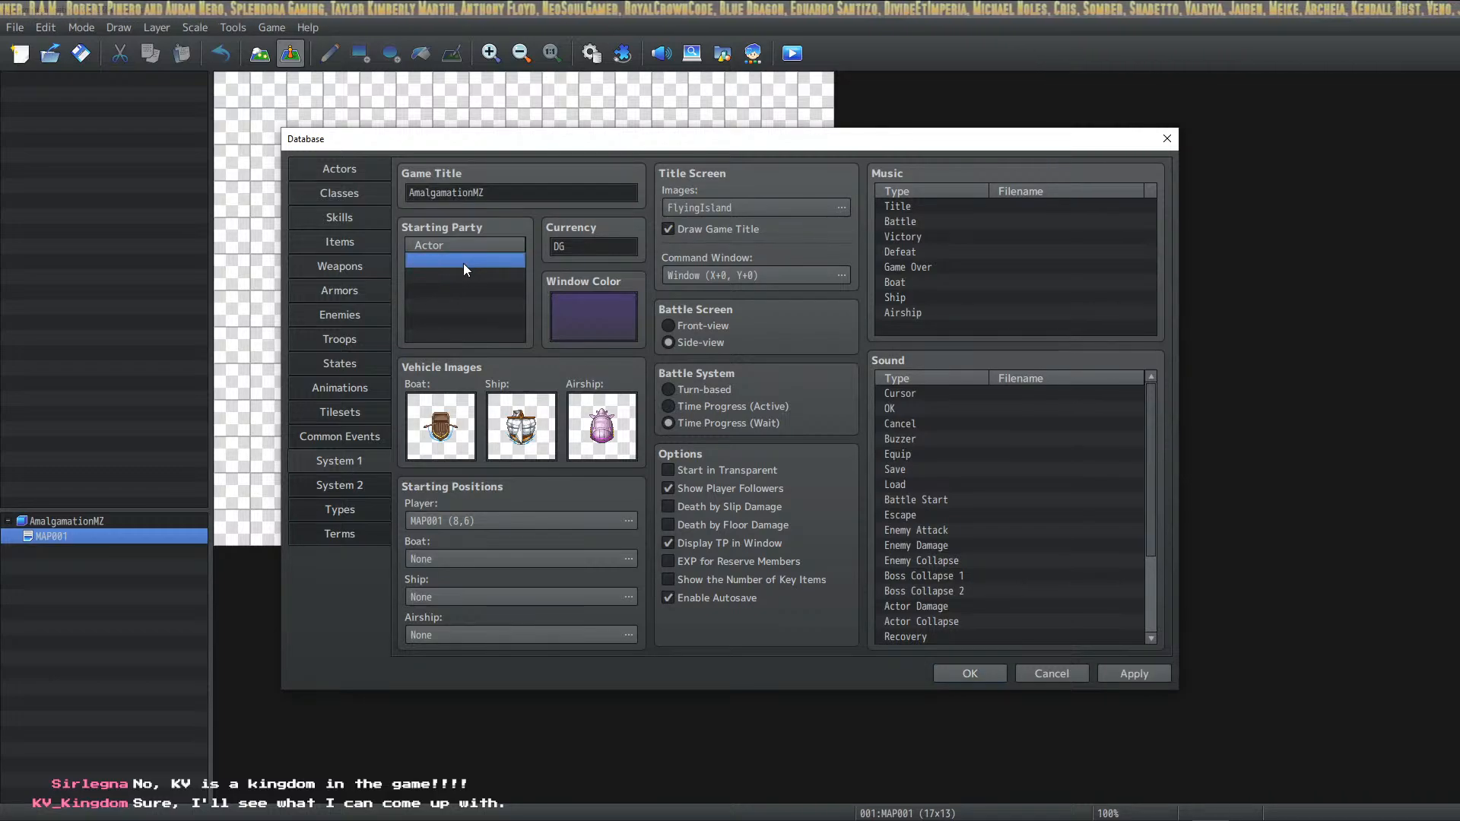
pyautogui.doubleClick(463, 265)
pyautogui.click(461, 279)
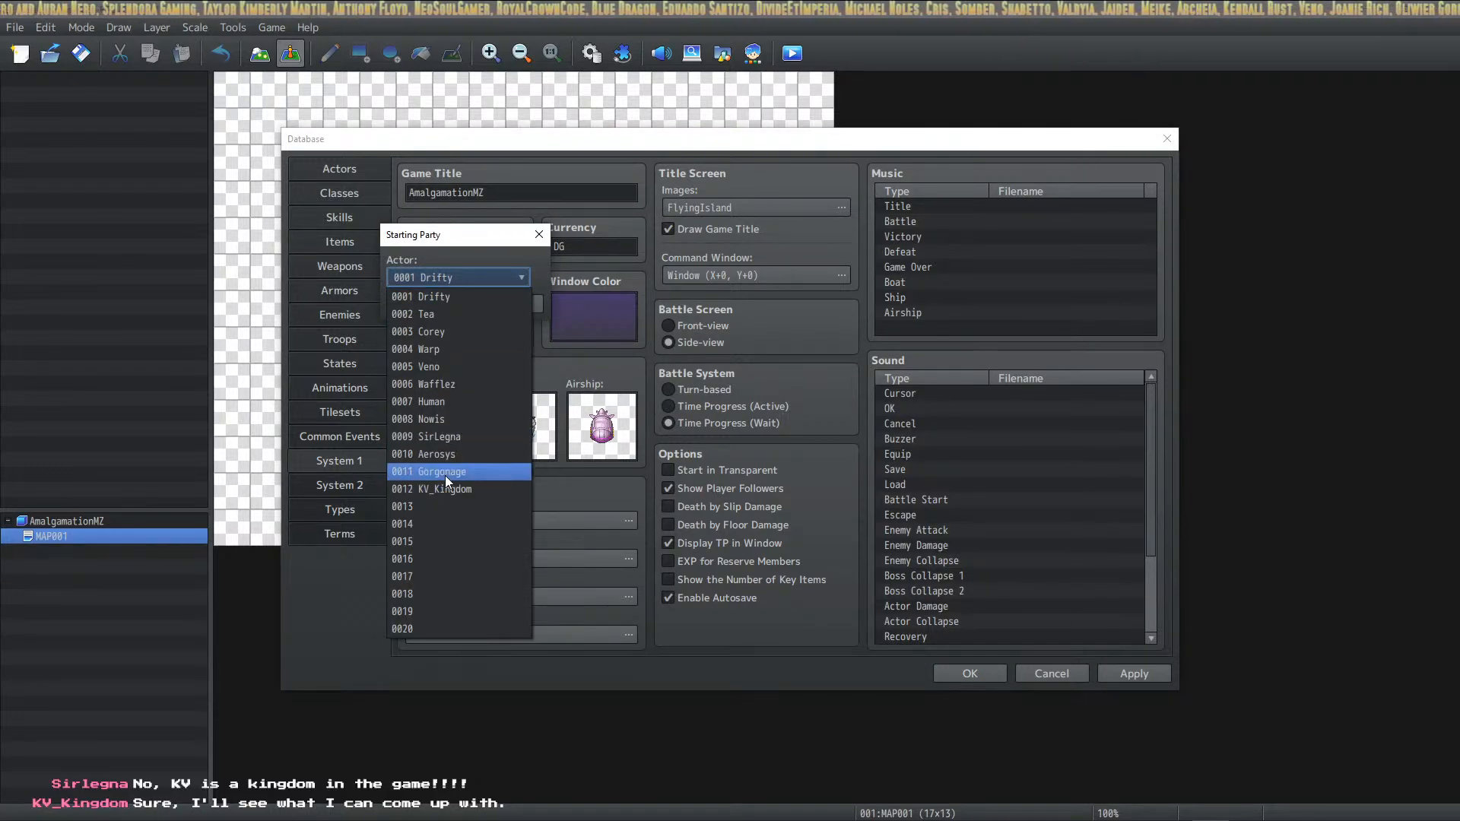
pyautogui.click(445, 475)
pyautogui.click(423, 304)
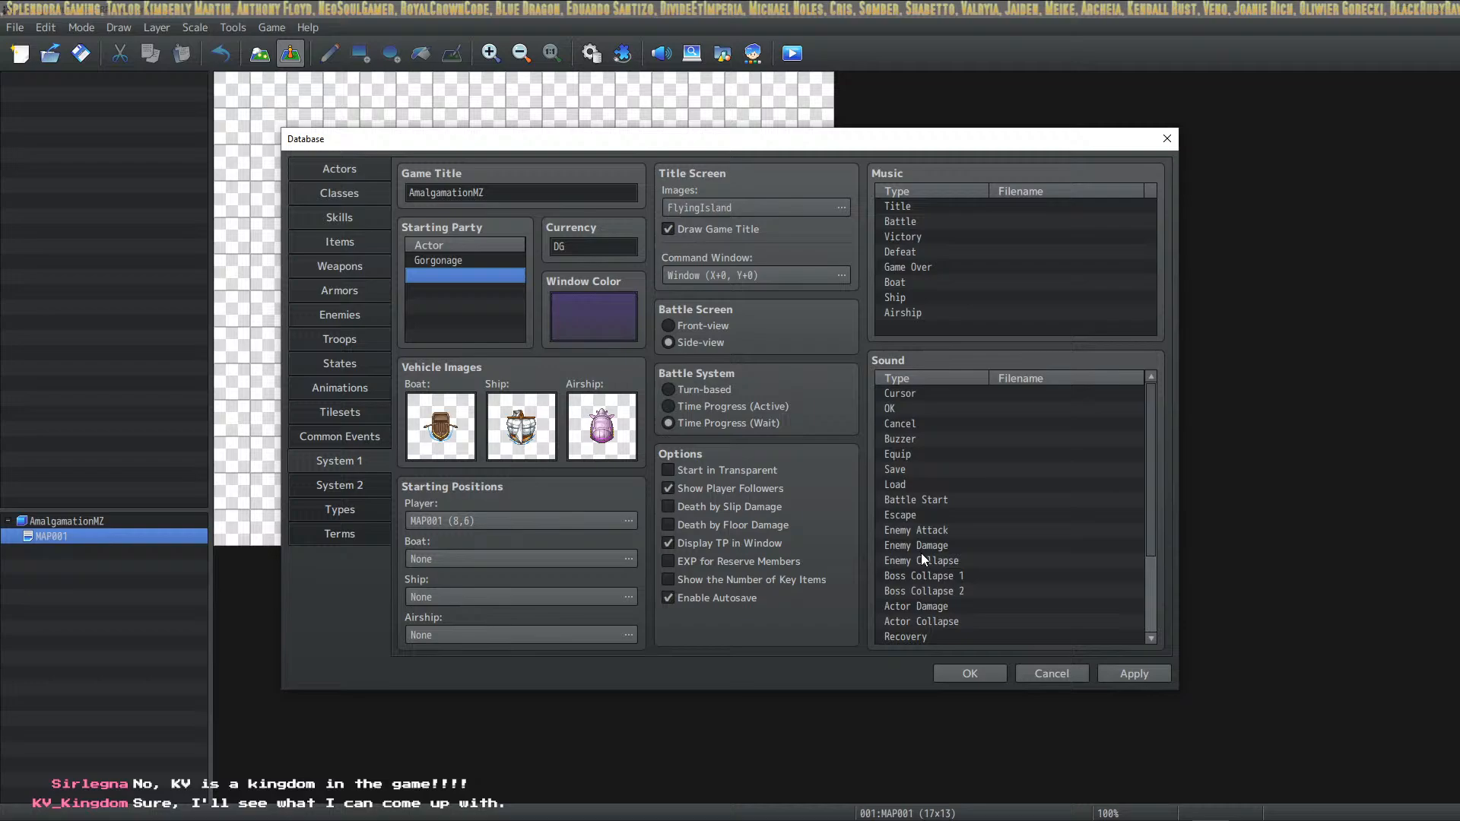
pyautogui.click(1133, 674)
pyautogui.click(366, 174)
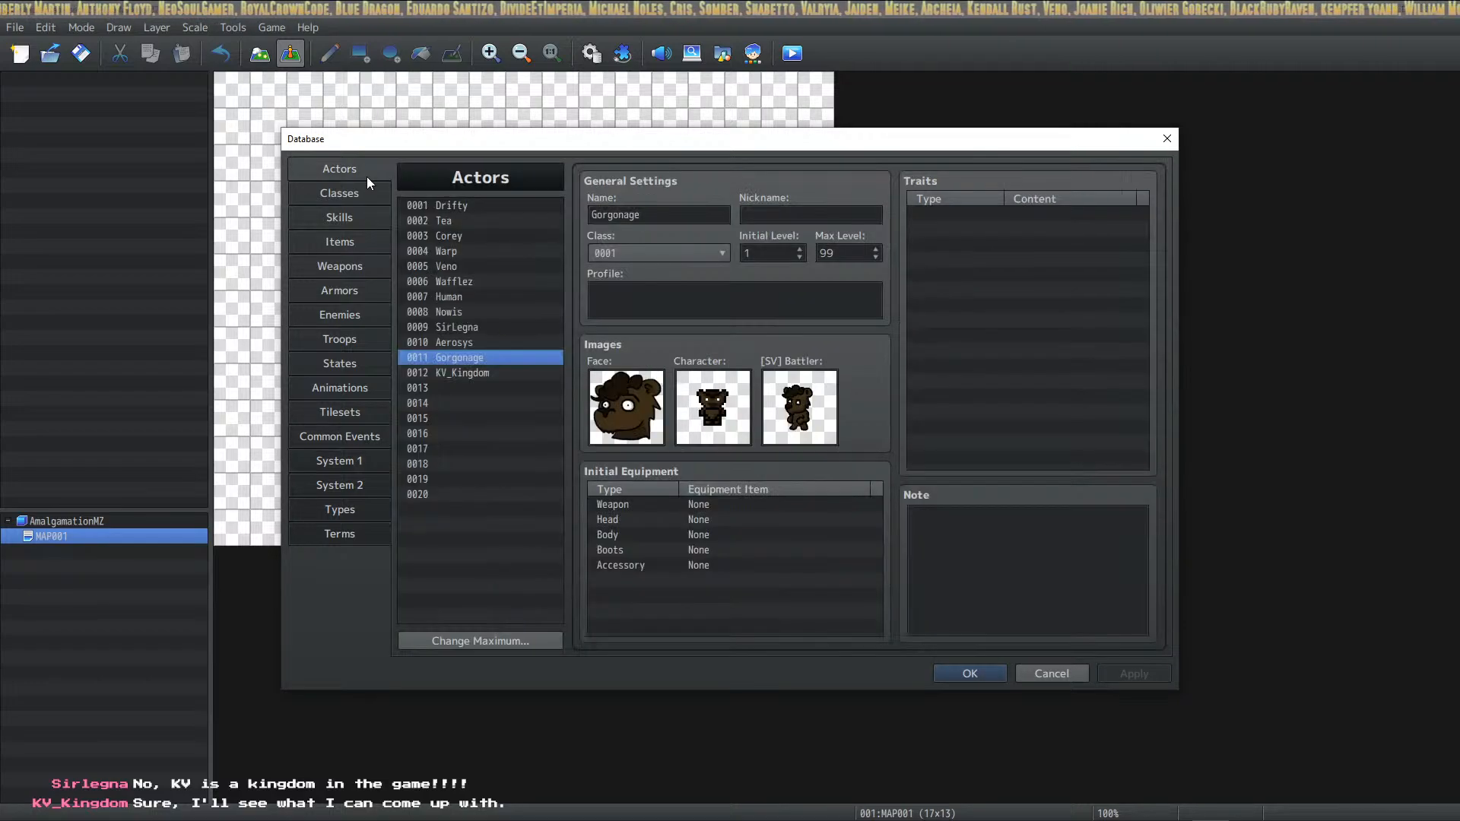
pyautogui.click(965, 676)
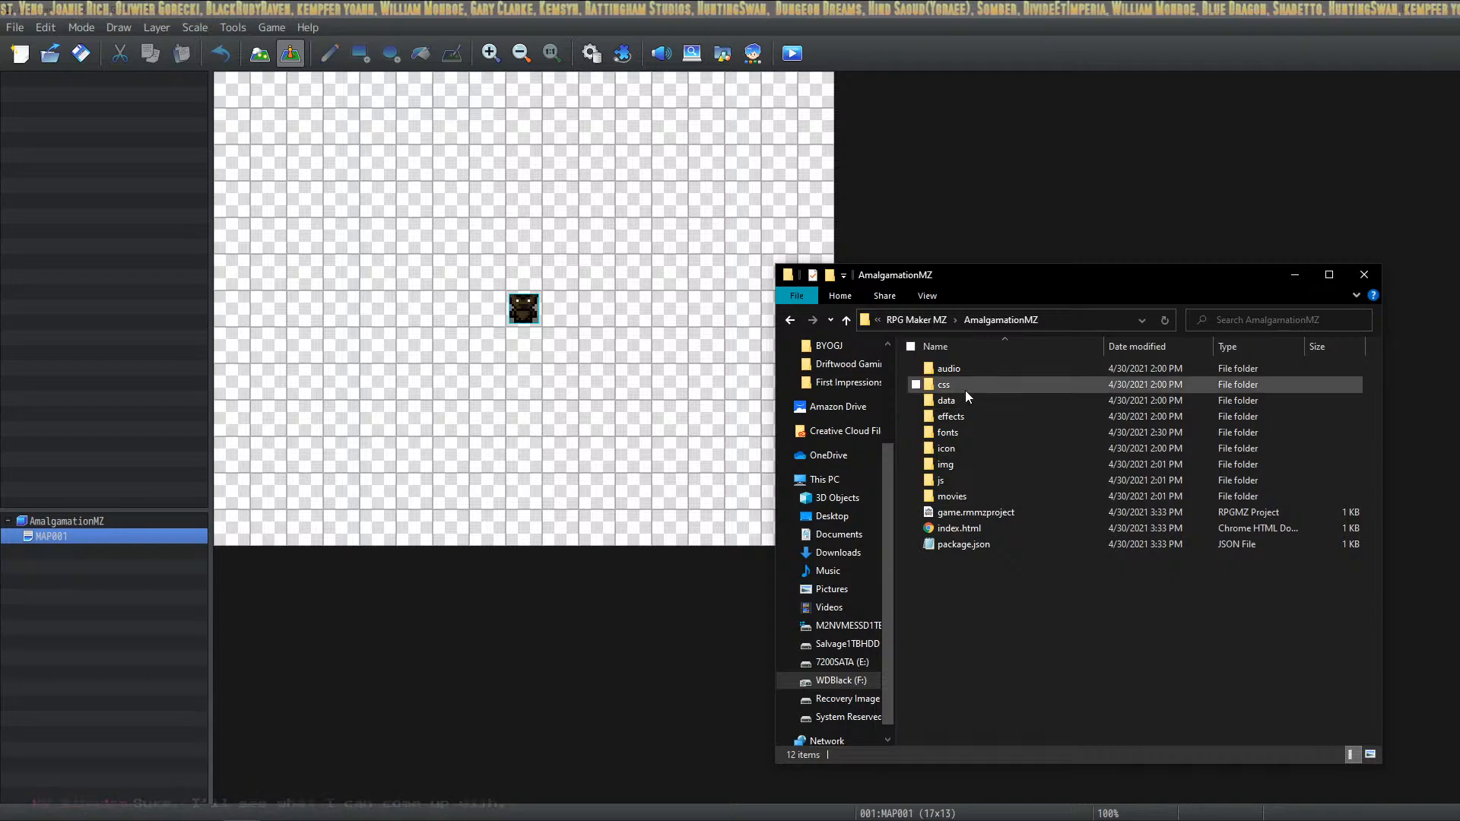
# Switch to File Explorer and look through the battlebacks1 and battlebacks2 images in the project's img folder
pyautogui.click(969, 464)
pyautogui.doubleClick(968, 461)
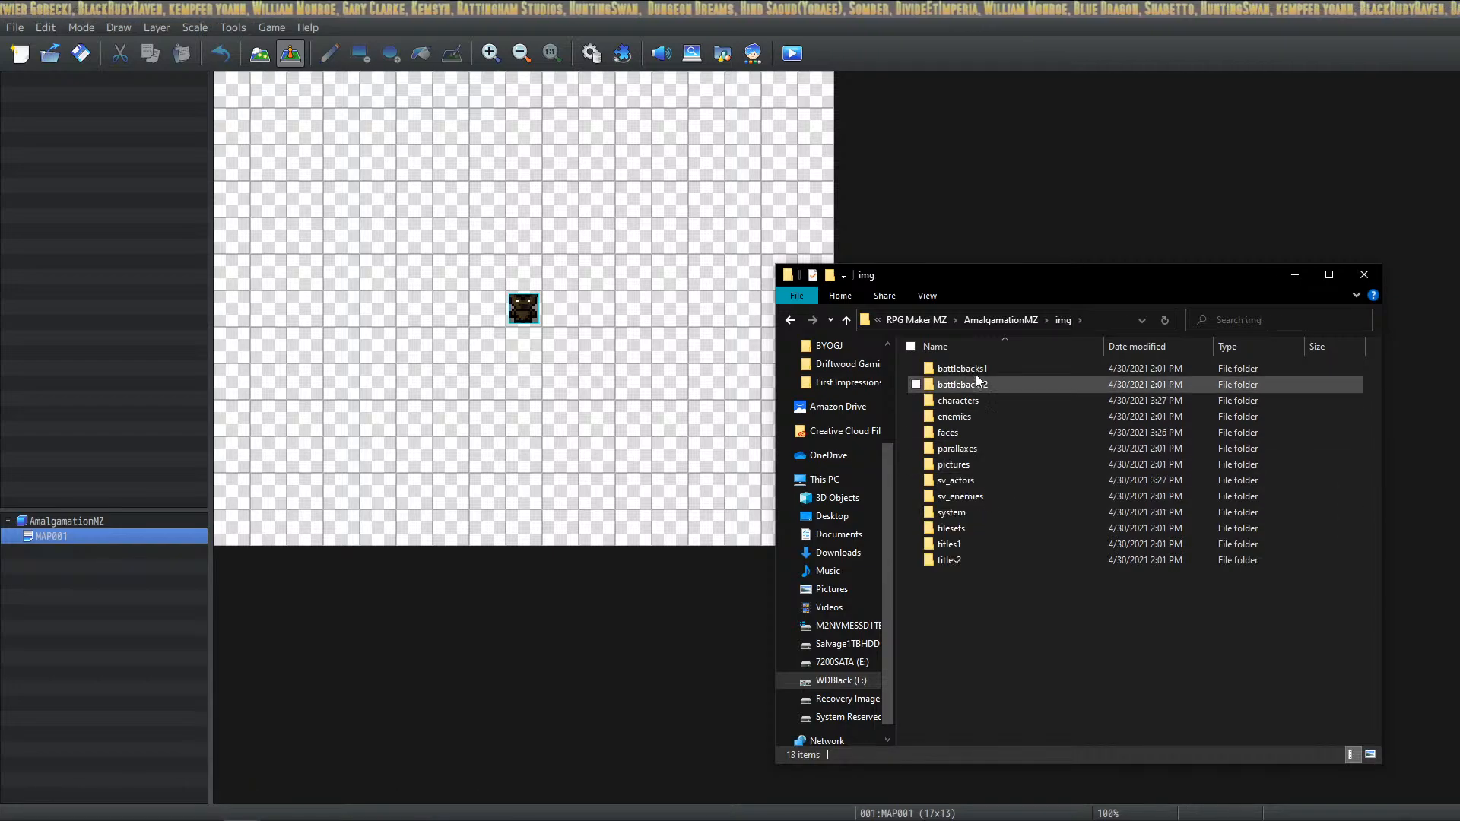
pyautogui.doubleClick(977, 368)
pyautogui.scroll(-6, 1054, 447)
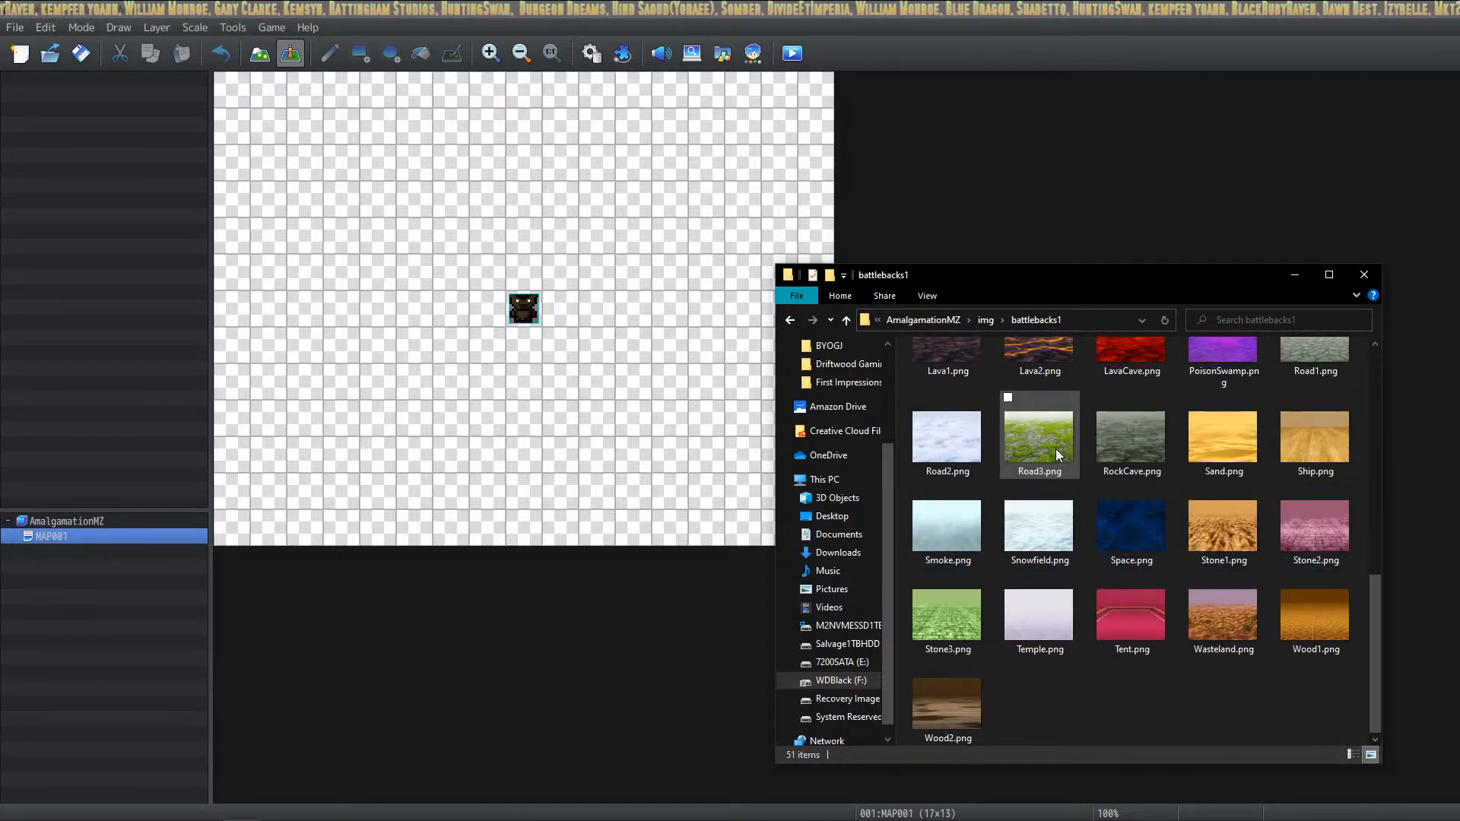
pyautogui.scroll(6, 1002, 405)
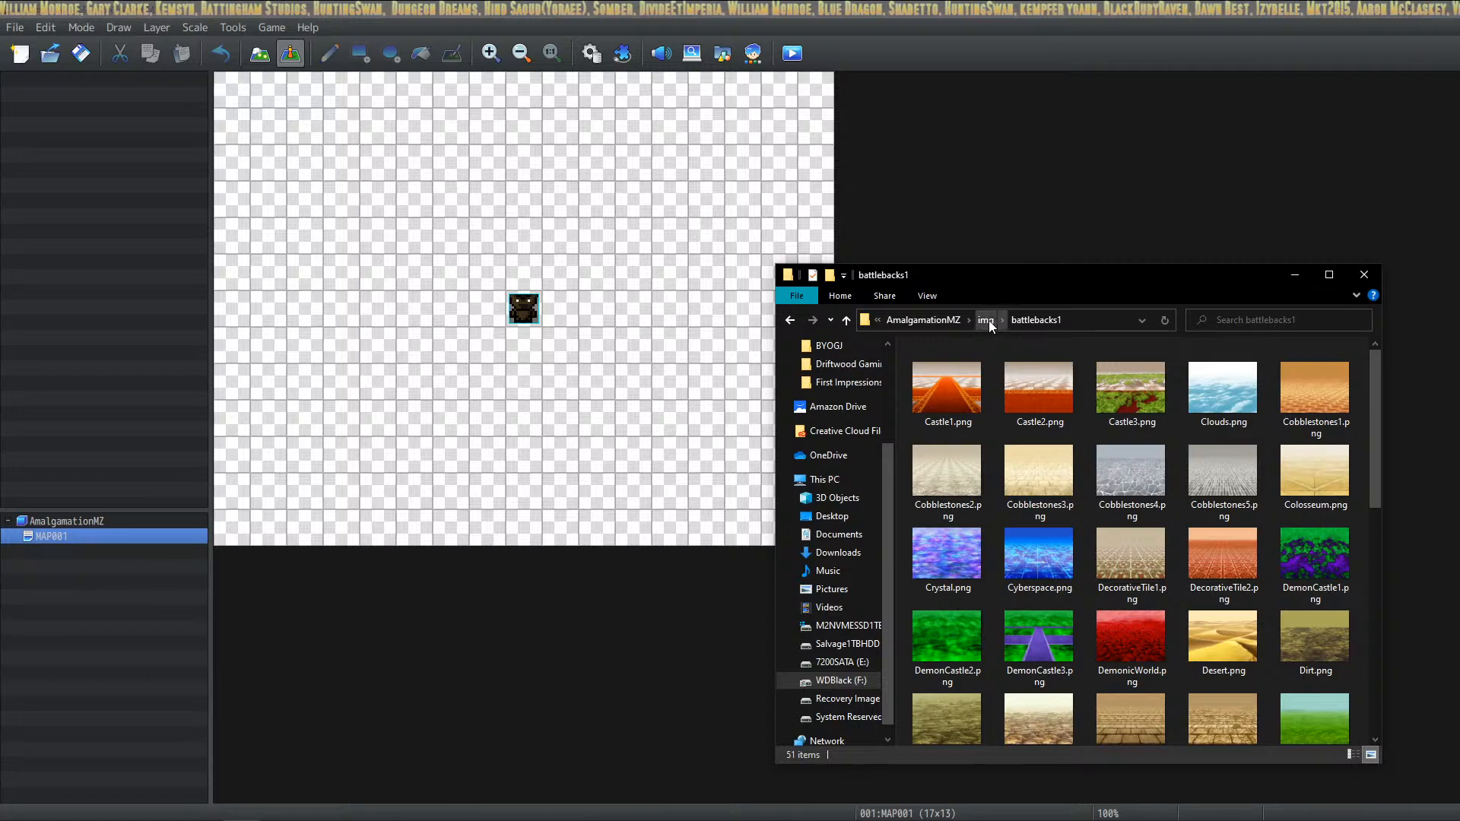
pyautogui.click(987, 320)
pyautogui.doubleClick(998, 381)
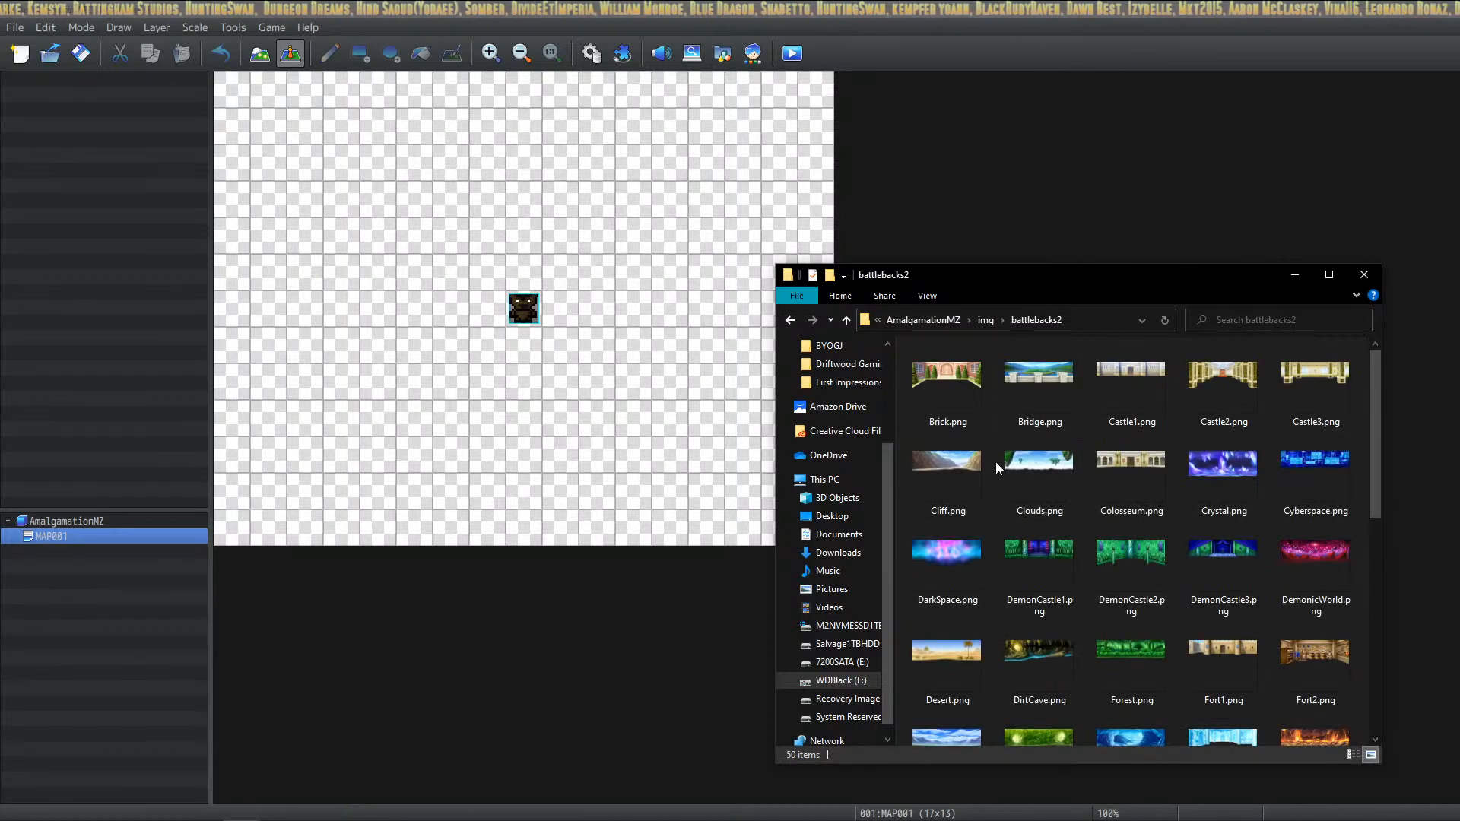
pyautogui.scroll(-5, 996, 456)
pyautogui.click(989, 320)
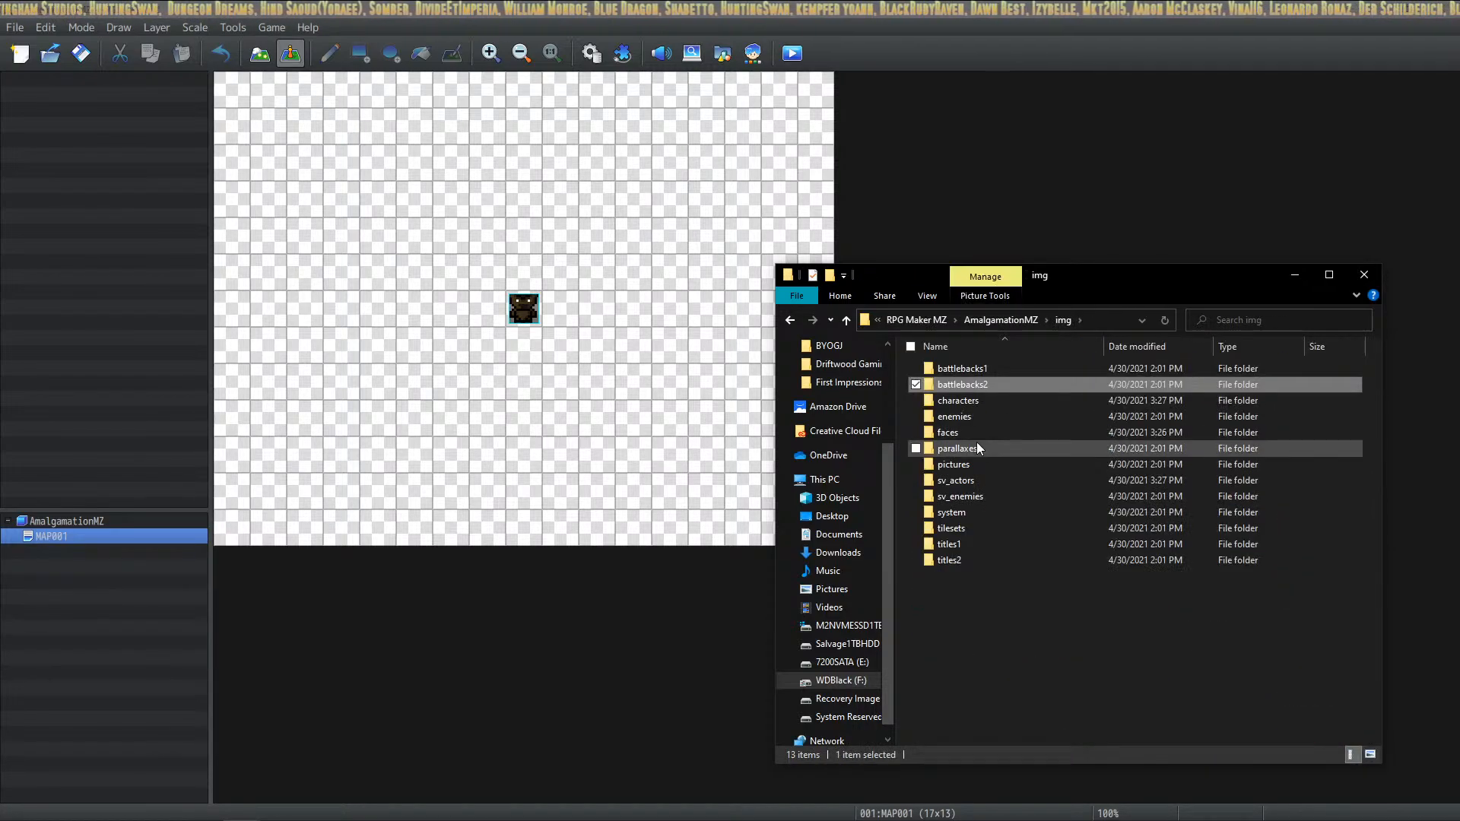
# Delete the default Actor, Damage, Nature, People, SF_Actor, SF_Damage and SF_People sprite sheets from the project's characters folder
pyautogui.doubleClick(958, 400)
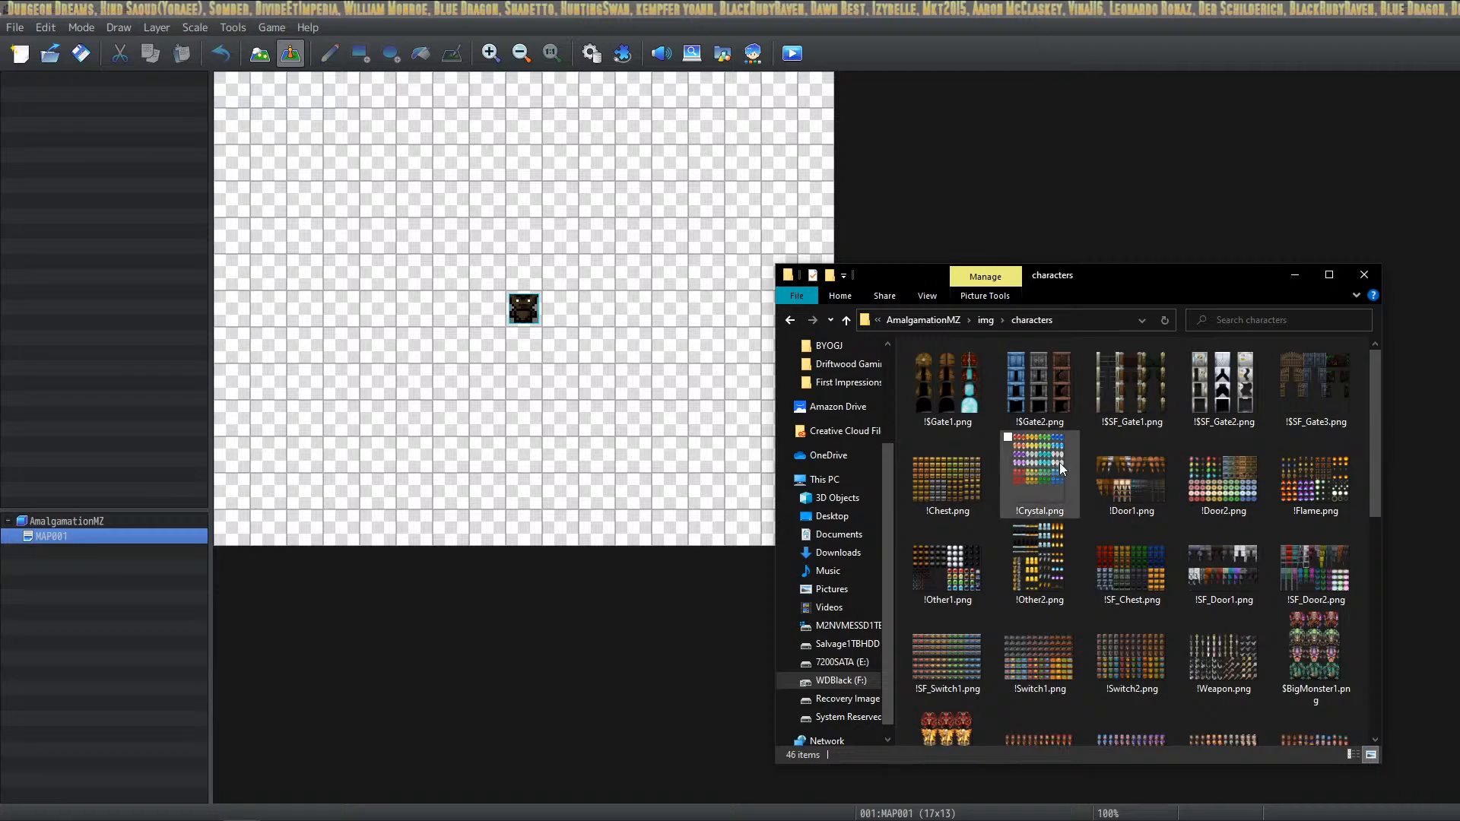
pyautogui.scroll(-3, 1202, 549)
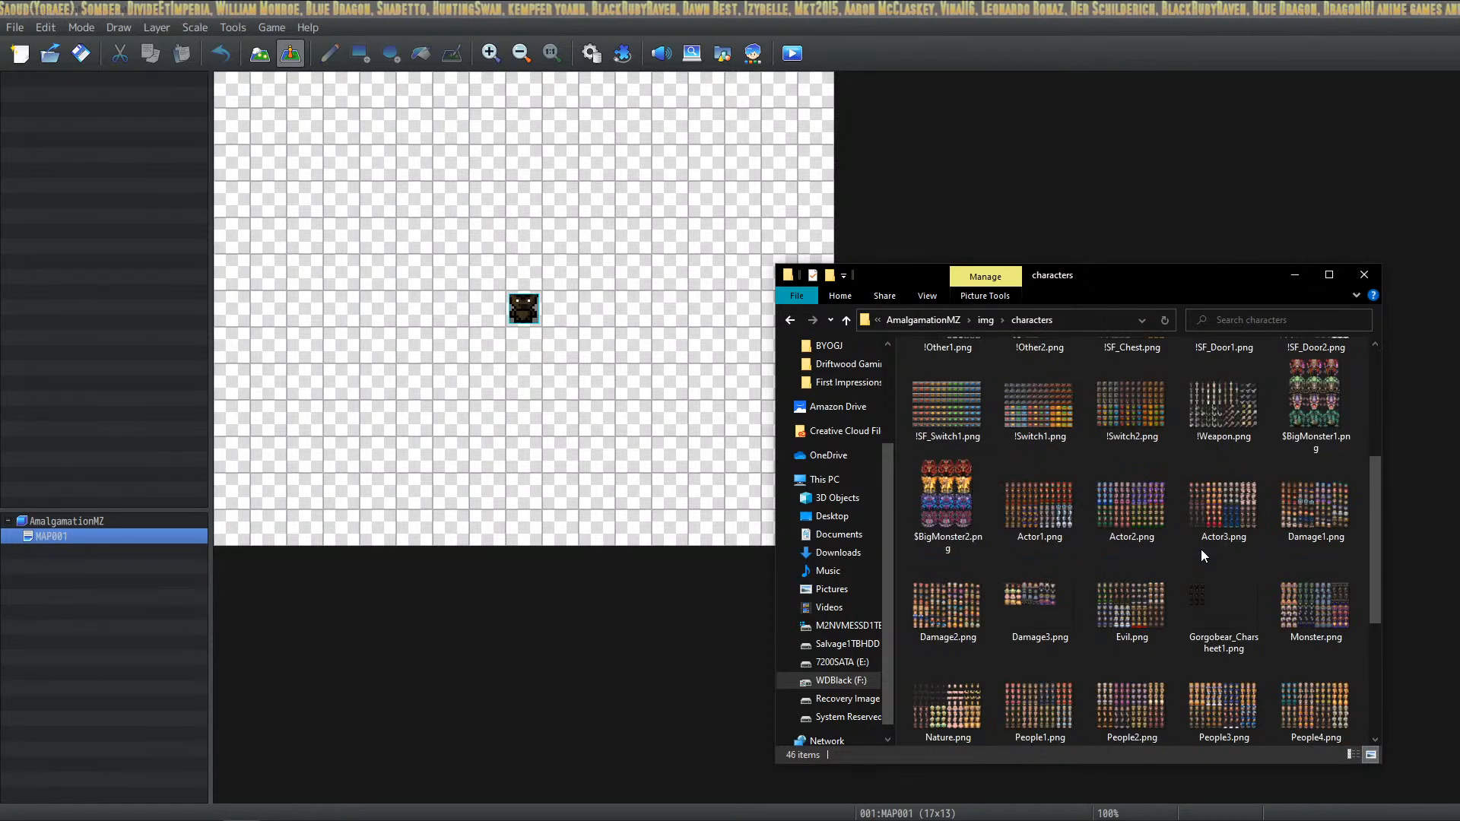
pyautogui.click(1069, 496)
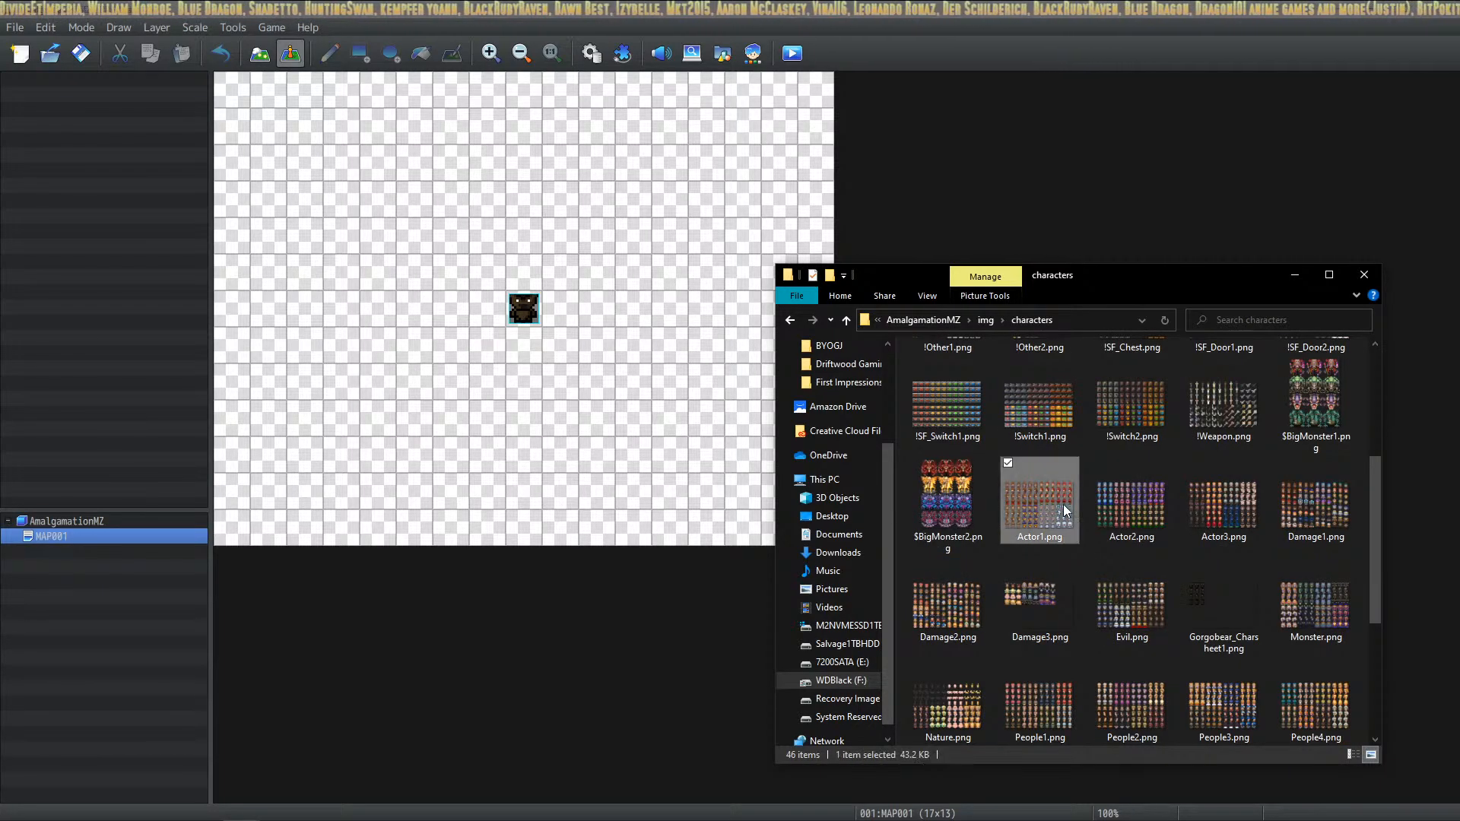
pyautogui.click(1137, 511)
pyautogui.keyDown('ctrl'); pyautogui.click(1225, 517); pyautogui.keyUp('ctrl')
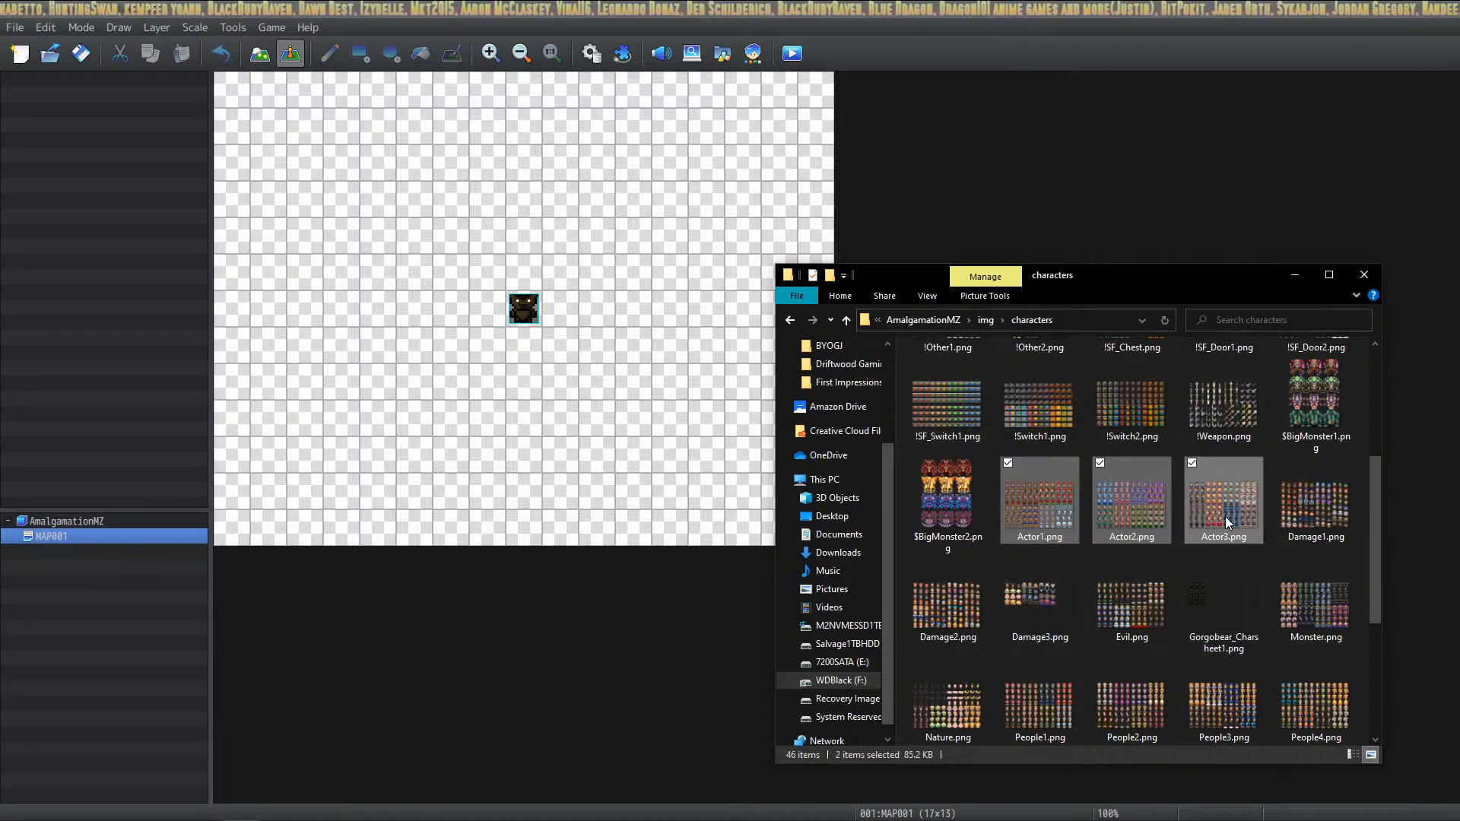
pyautogui.keyDown('ctrl'); pyautogui.click(1302, 507); pyautogui.keyUp('ctrl')
pyautogui.keyDown('ctrl'); pyautogui.click(979, 610); pyautogui.keyUp('ctrl')
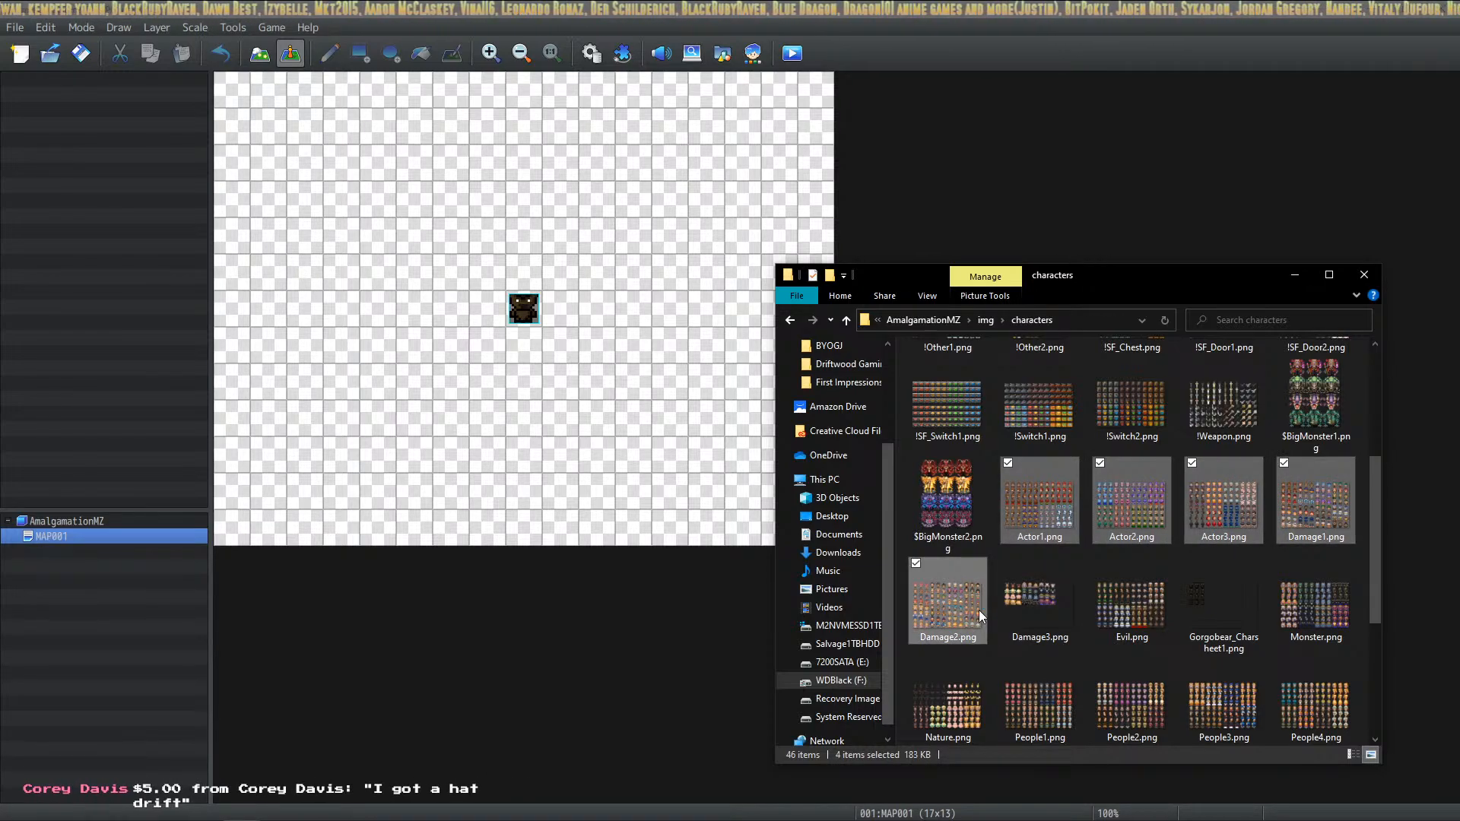
pyautogui.keyDown('ctrl'); pyautogui.click(1042, 605); pyautogui.keyUp('ctrl')
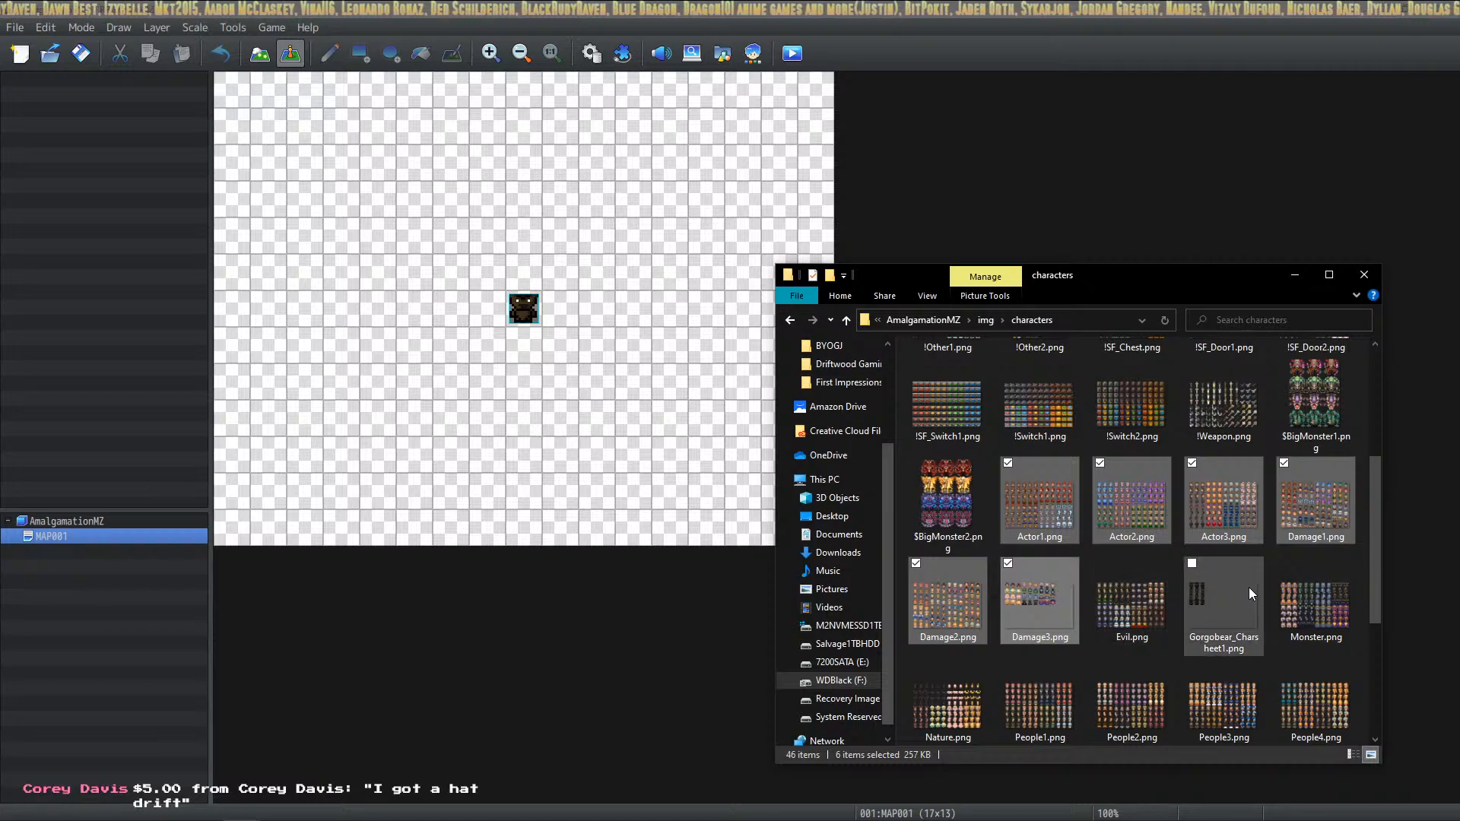
pyautogui.scroll(-3, 1228, 573)
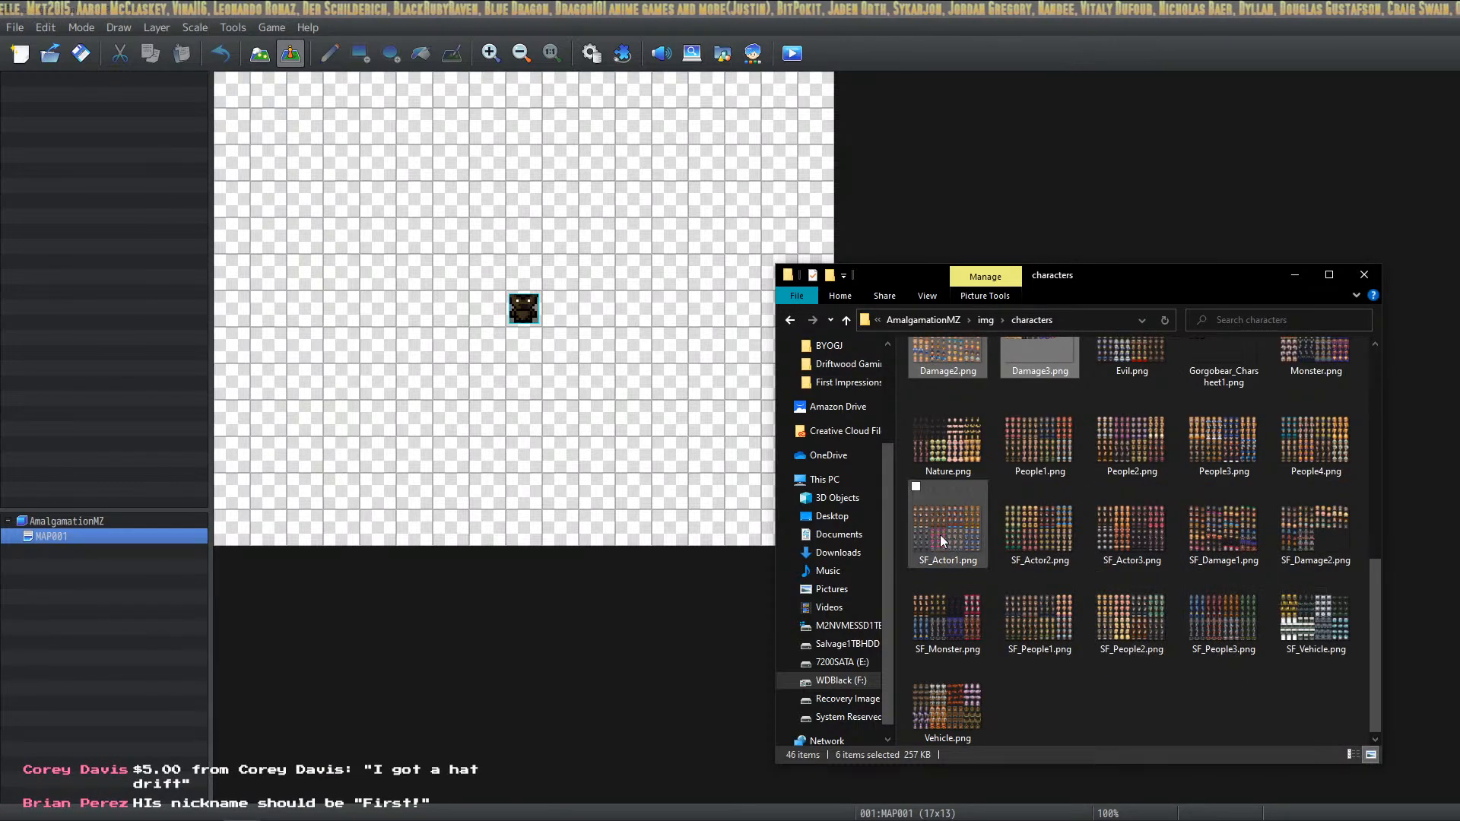
pyautogui.keyDown('ctrl'); pyautogui.click(952, 458); pyautogui.keyUp('ctrl')
pyautogui.keyDown('ctrl'); pyautogui.click(1029, 461); pyautogui.keyUp('ctrl')
pyautogui.keyDown('ctrl'); pyautogui.click(1133, 452); pyautogui.keyUp('ctrl')
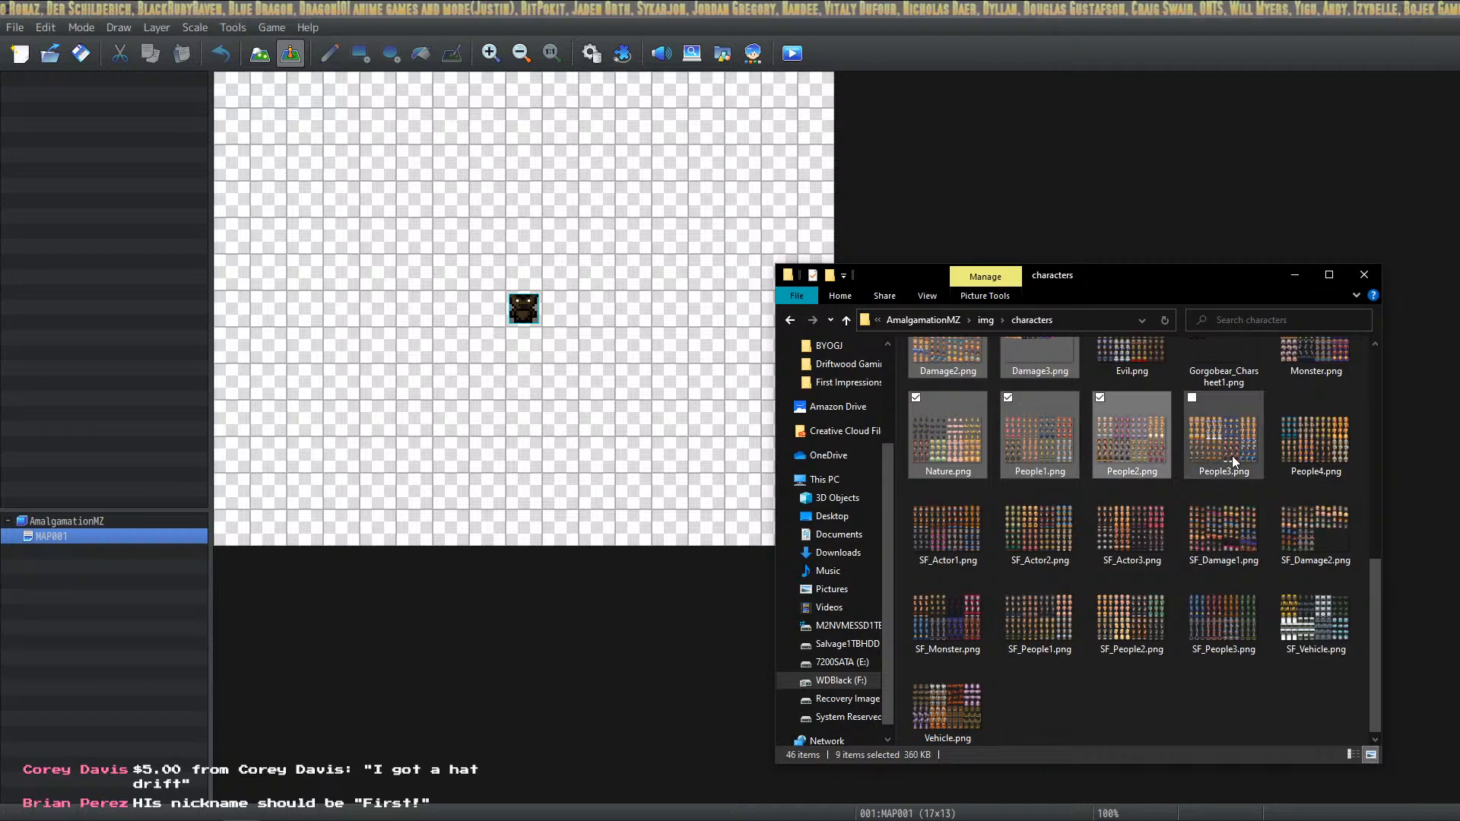
pyautogui.keyDown('ctrl'); pyautogui.click(1225, 452); pyautogui.keyUp('ctrl')
pyautogui.keyDown('ctrl'); pyautogui.click(1315, 452); pyautogui.keyUp('ctrl')
pyautogui.keyDown('ctrl'); pyautogui.click(970, 549); pyautogui.keyUp('ctrl')
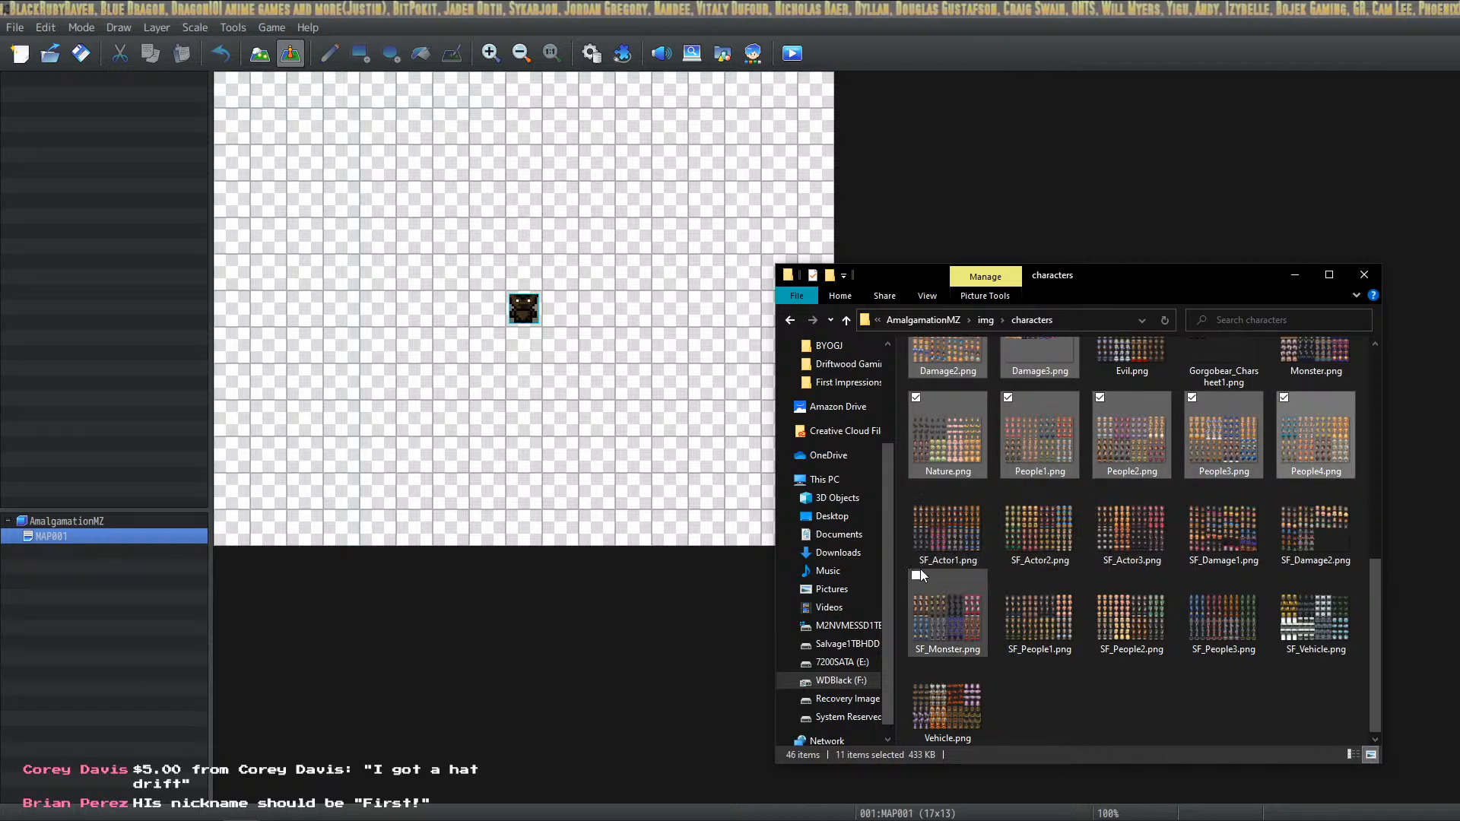
pyautogui.keyDown('ctrl'); pyautogui.click(1039, 541); pyautogui.keyUp('ctrl')
pyautogui.keyDown('ctrl'); pyautogui.click(1133, 543); pyautogui.keyUp('ctrl')
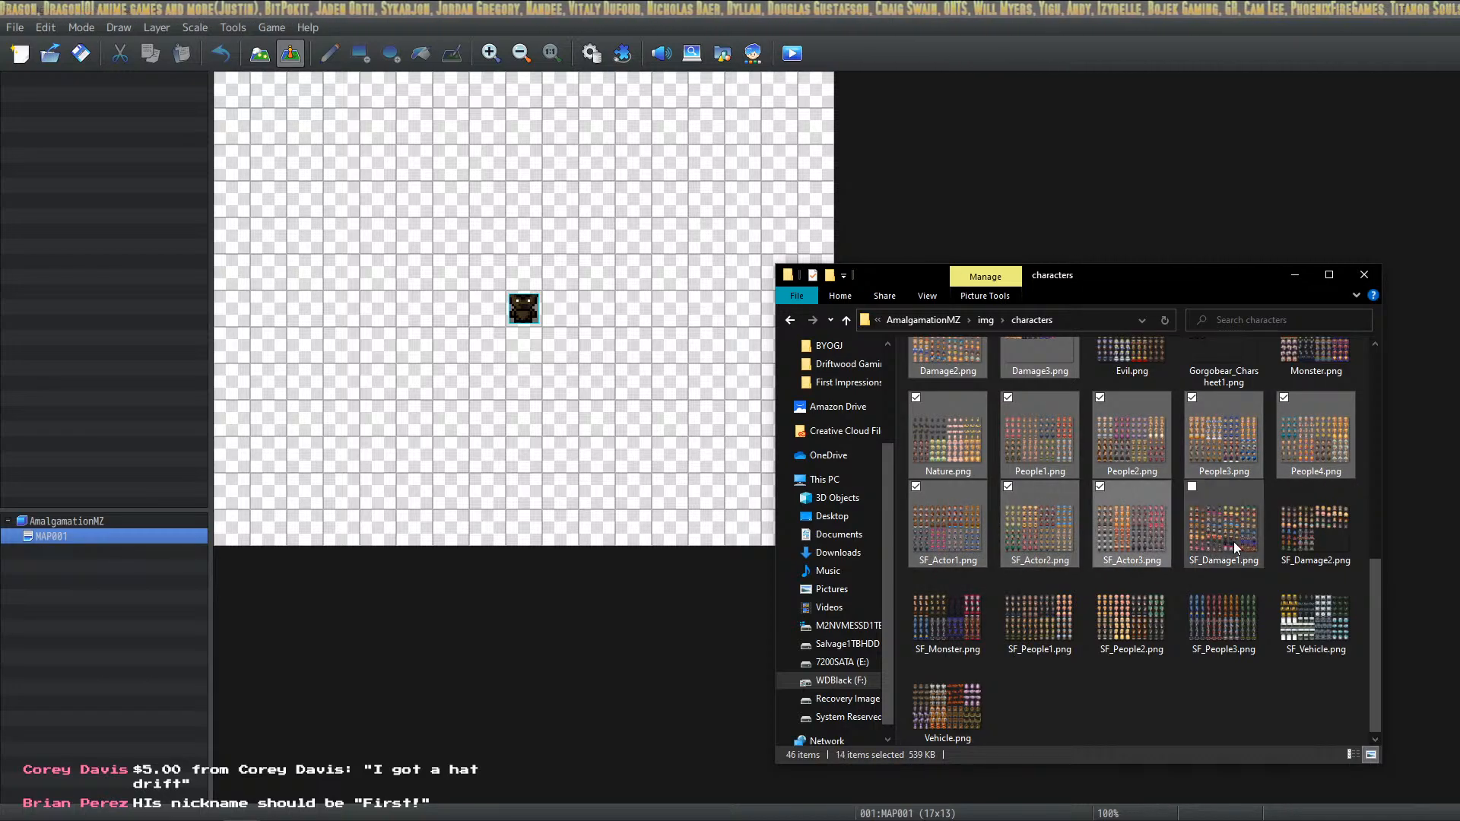
pyautogui.keyDown('ctrl'); pyautogui.click(1233, 541); pyautogui.keyUp('ctrl')
pyautogui.keyDown('ctrl'); pyautogui.click(1321, 542); pyautogui.keyUp('ctrl')
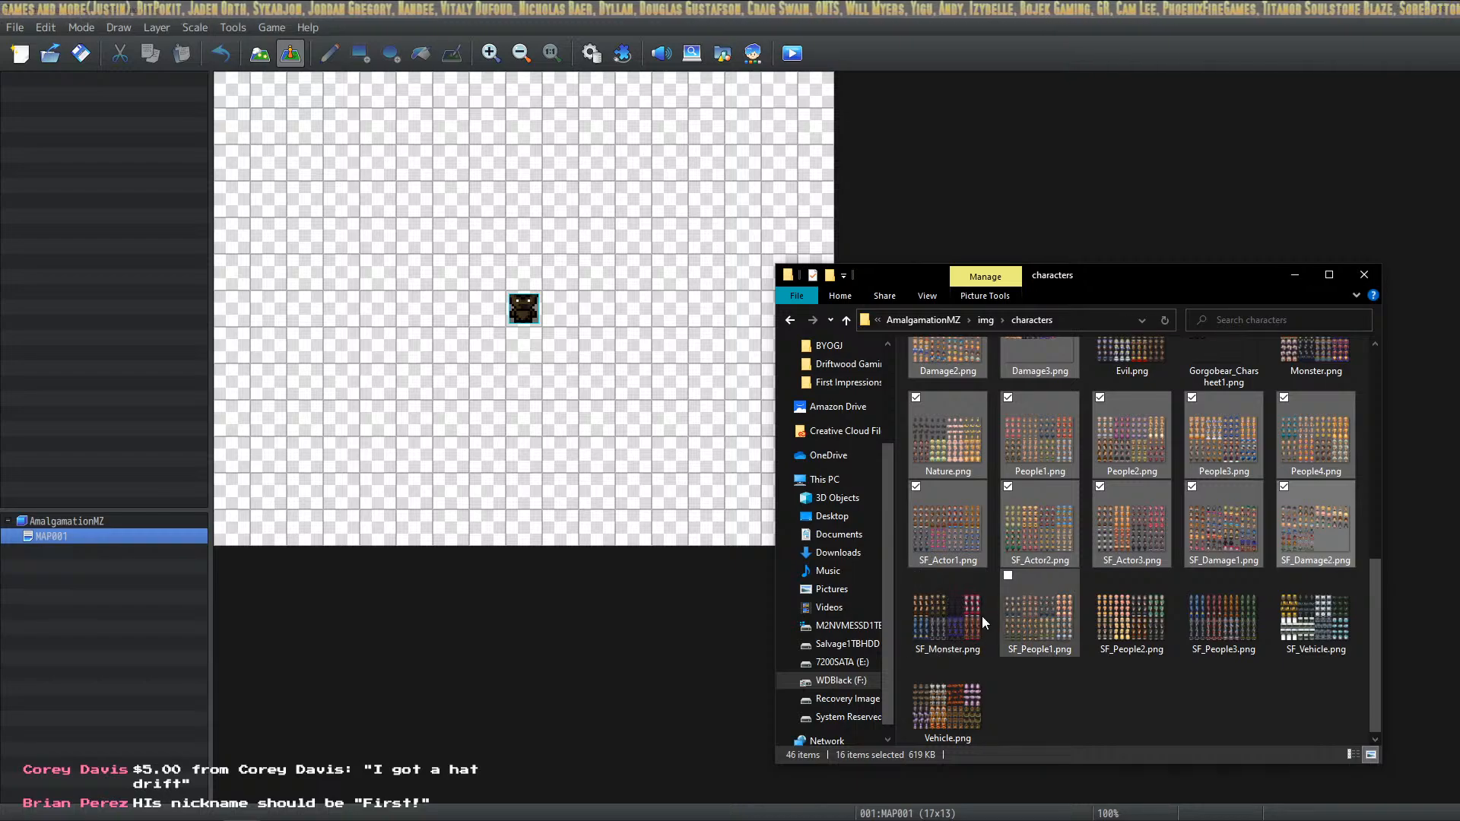
pyautogui.keyDown('ctrl'); pyautogui.click(1069, 624); pyautogui.keyUp('ctrl')
pyautogui.keyDown('ctrl'); pyautogui.click(1144, 626); pyautogui.keyUp('ctrl')
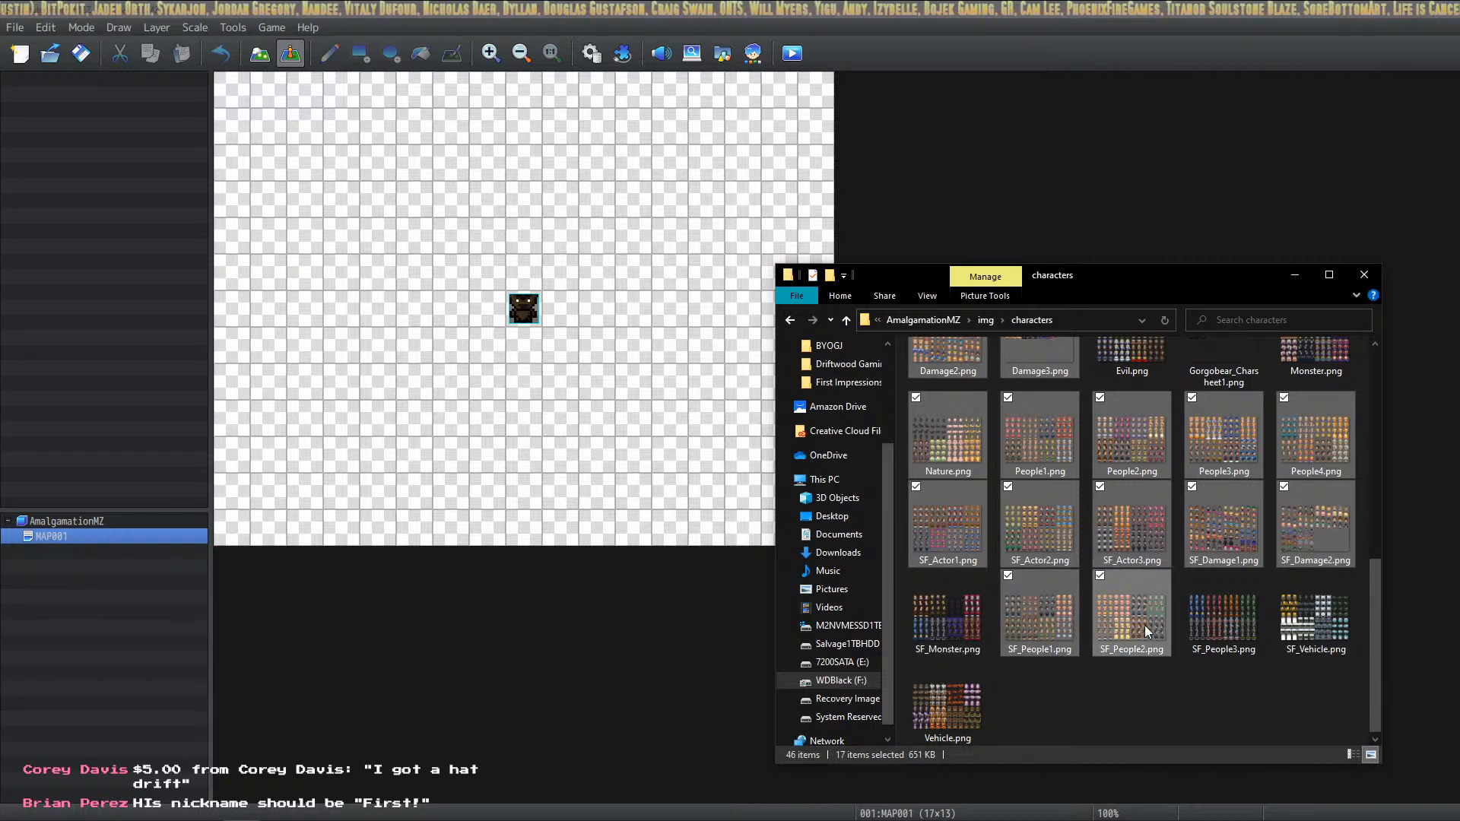
pyautogui.keyDown('ctrl'); pyautogui.click(1229, 631); pyautogui.keyUp('ctrl')
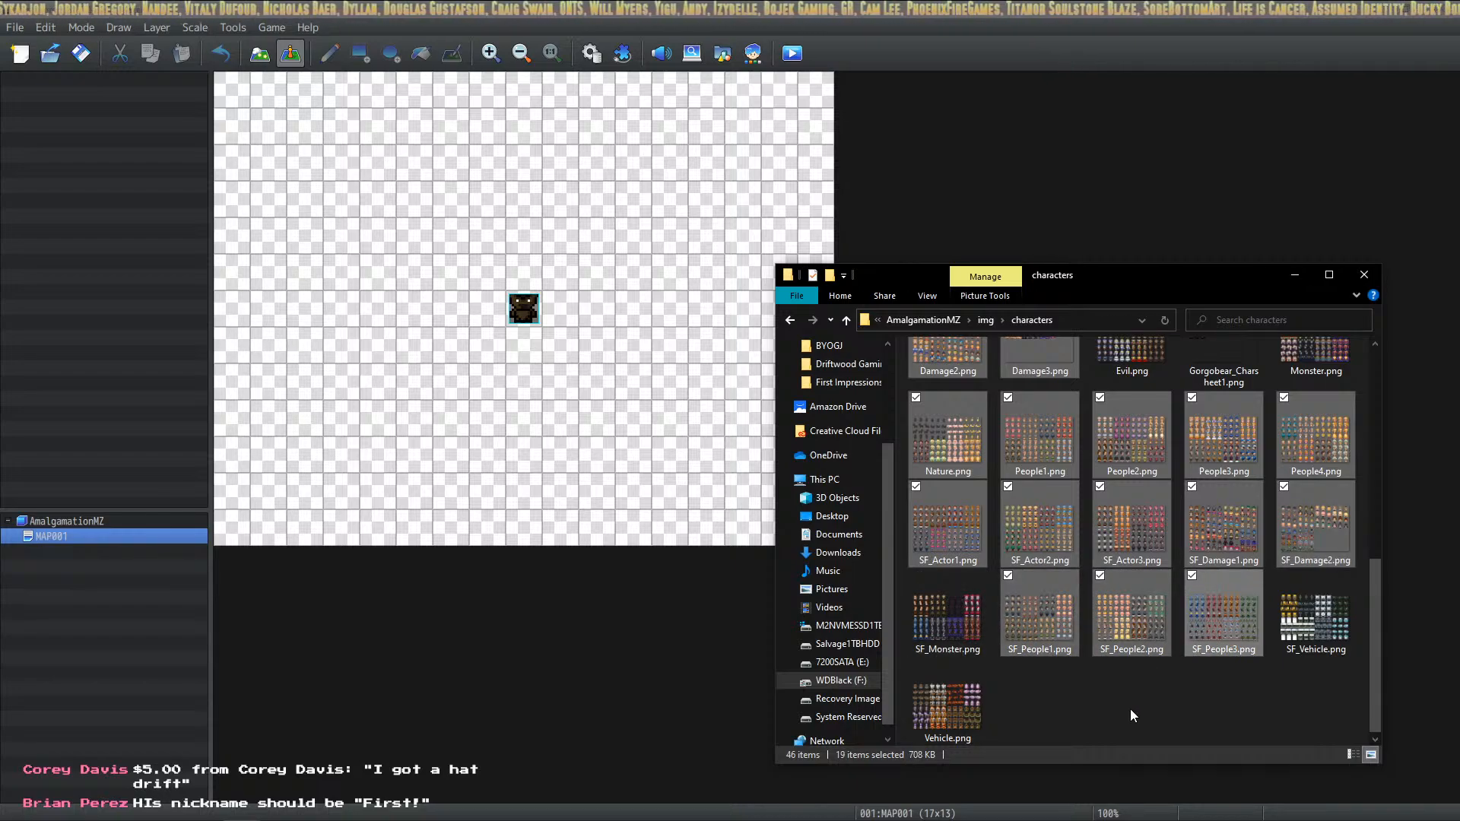
pyautogui.scroll(5, 1130, 709)
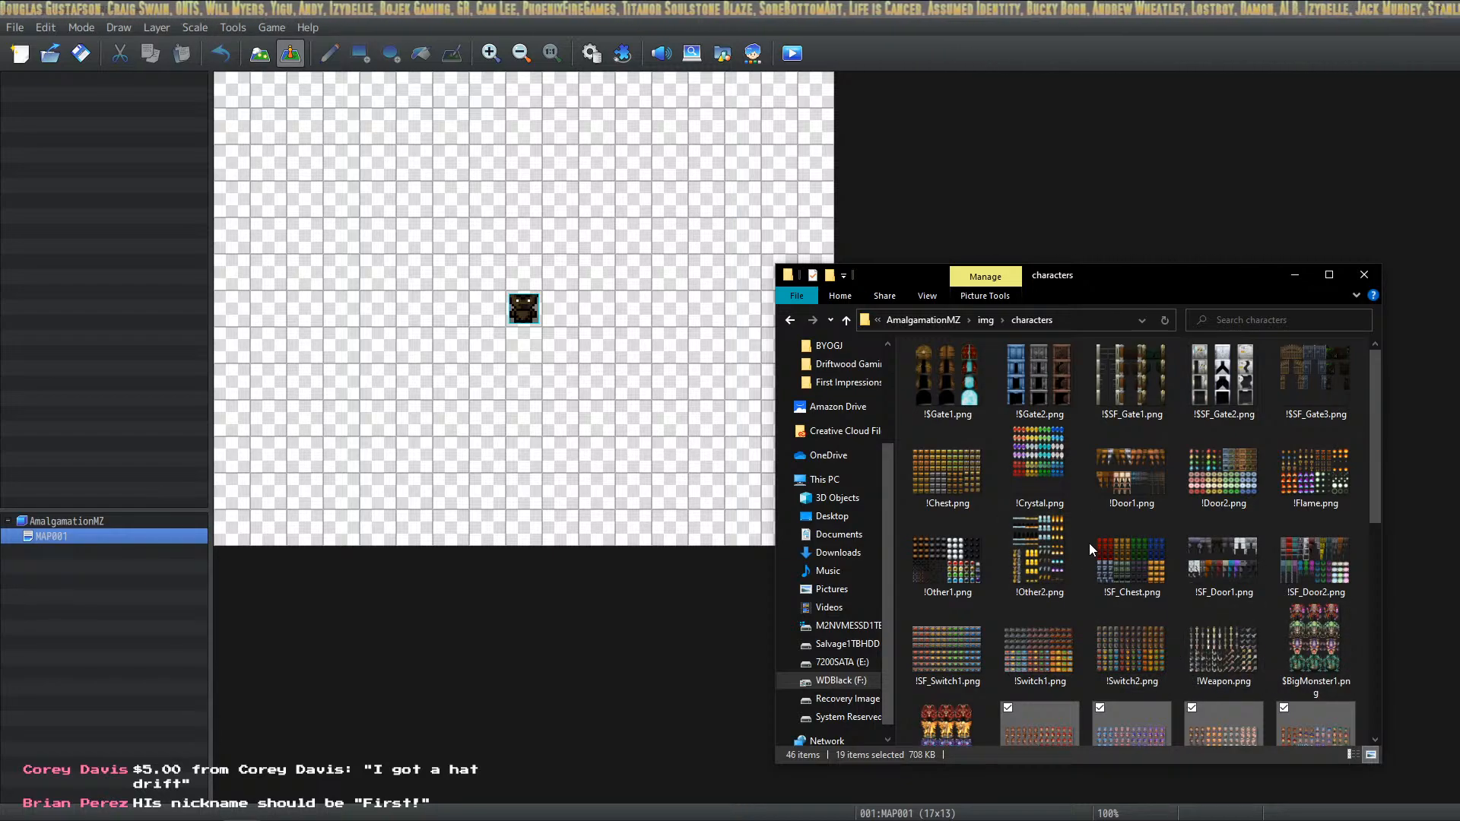
pyautogui.press('Delete')
pyautogui.press('Return')
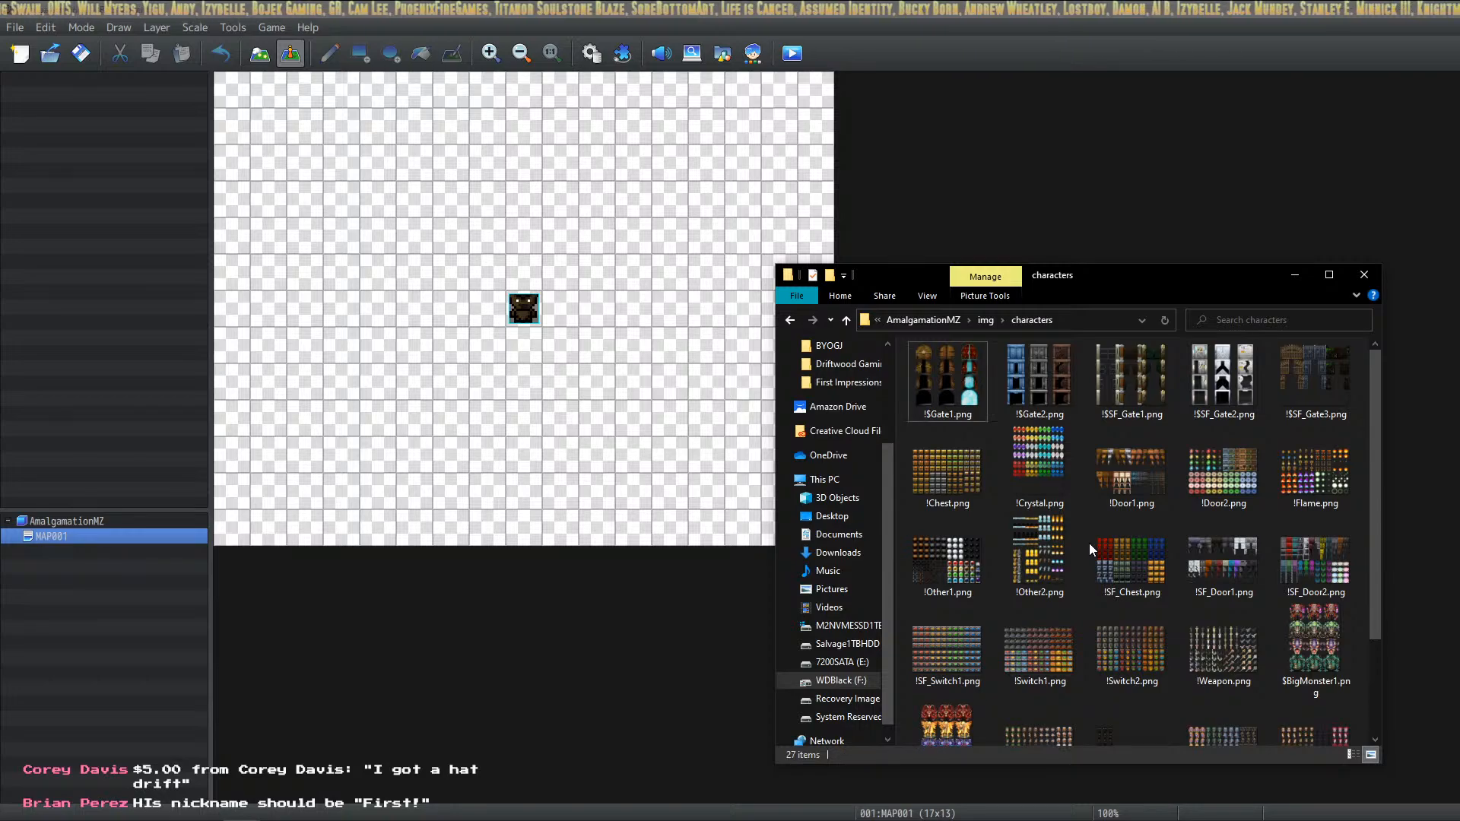
# Delete all the default battler images from the project's enemies folder
pyautogui.click(986, 320)
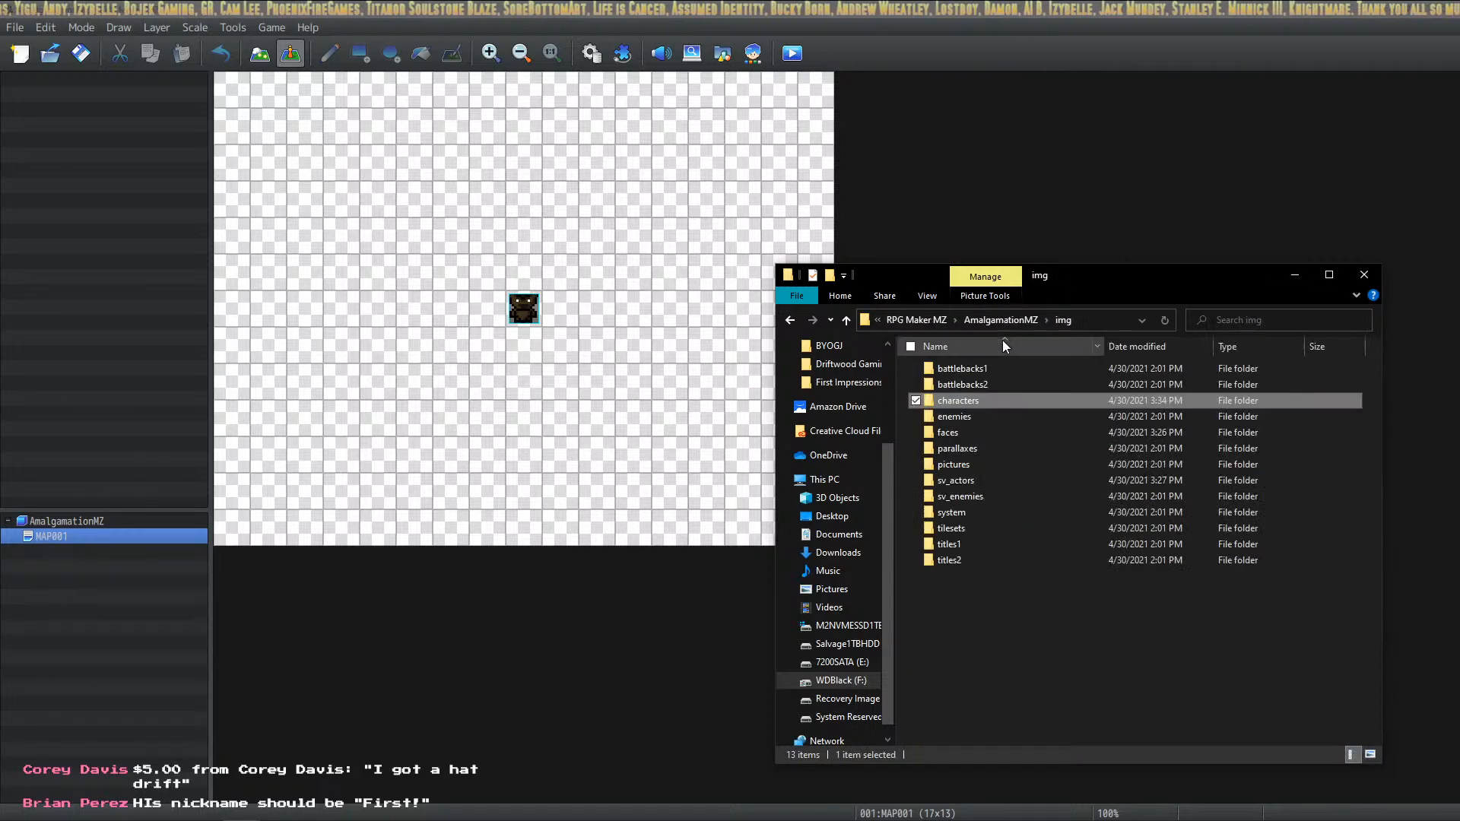
pyautogui.doubleClick(966, 418)
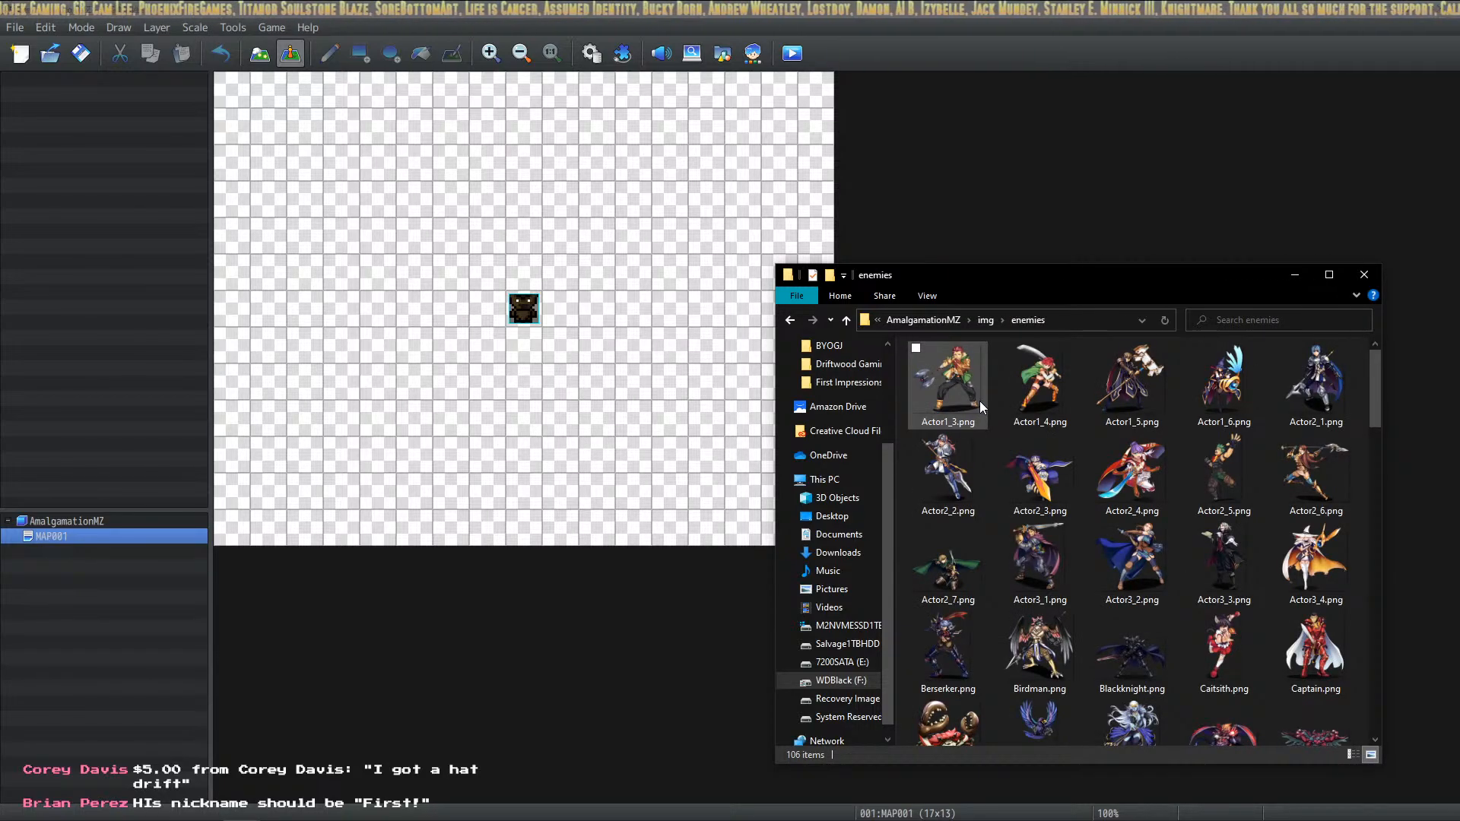
pyautogui.scroll(-10, 1258, 563)
pyautogui.hotkey('ctrl', 'a')
pyautogui.scroll(-5, 1258, 563)
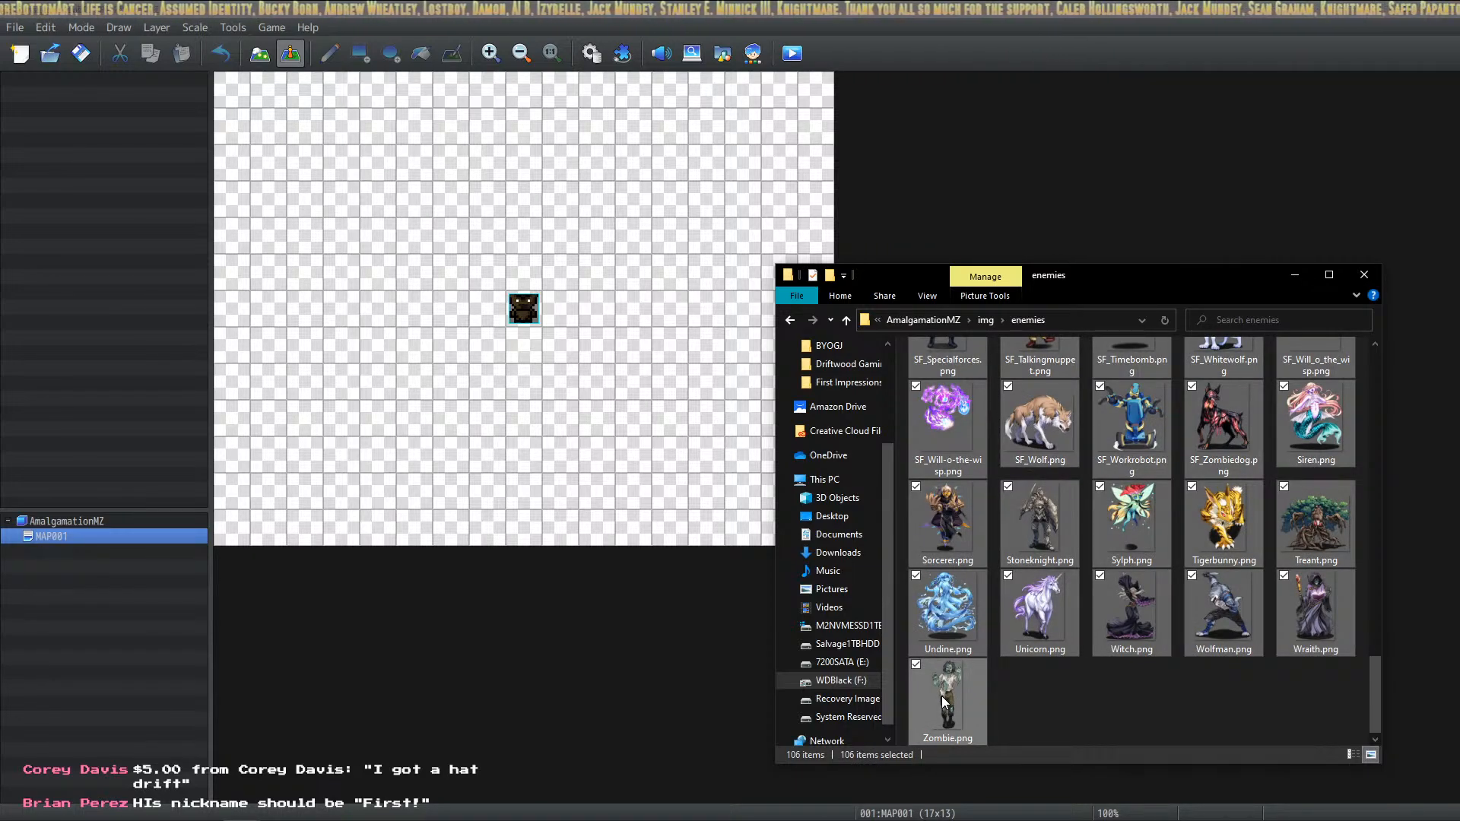
pyautogui.press('Delete')
pyautogui.press('Return')
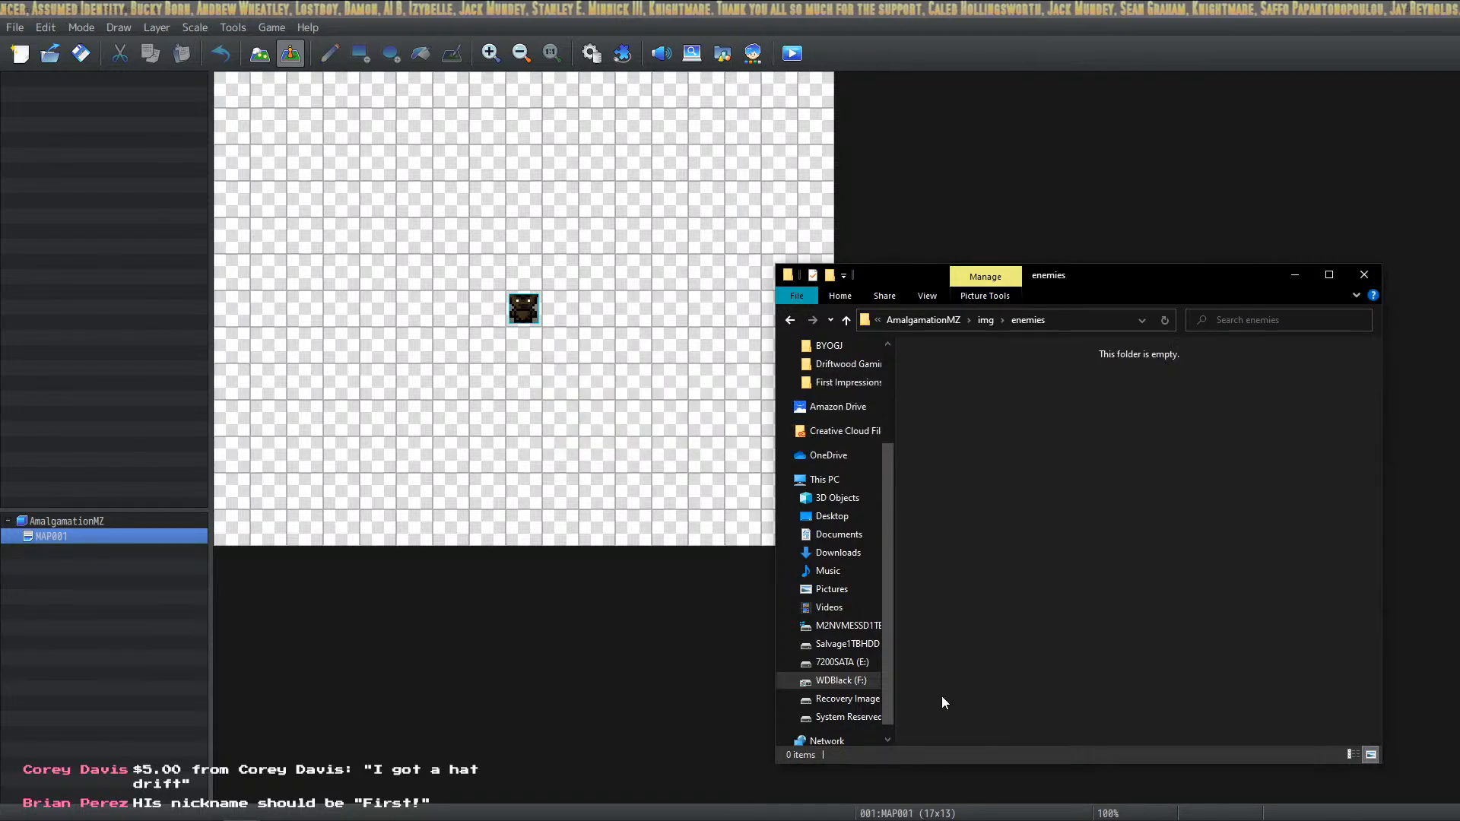
# Delete the Actor1–3, People1–4, SF_Actor1–3 and SF_People1 face sets from the project's faces folder
pyautogui.click(987, 320)
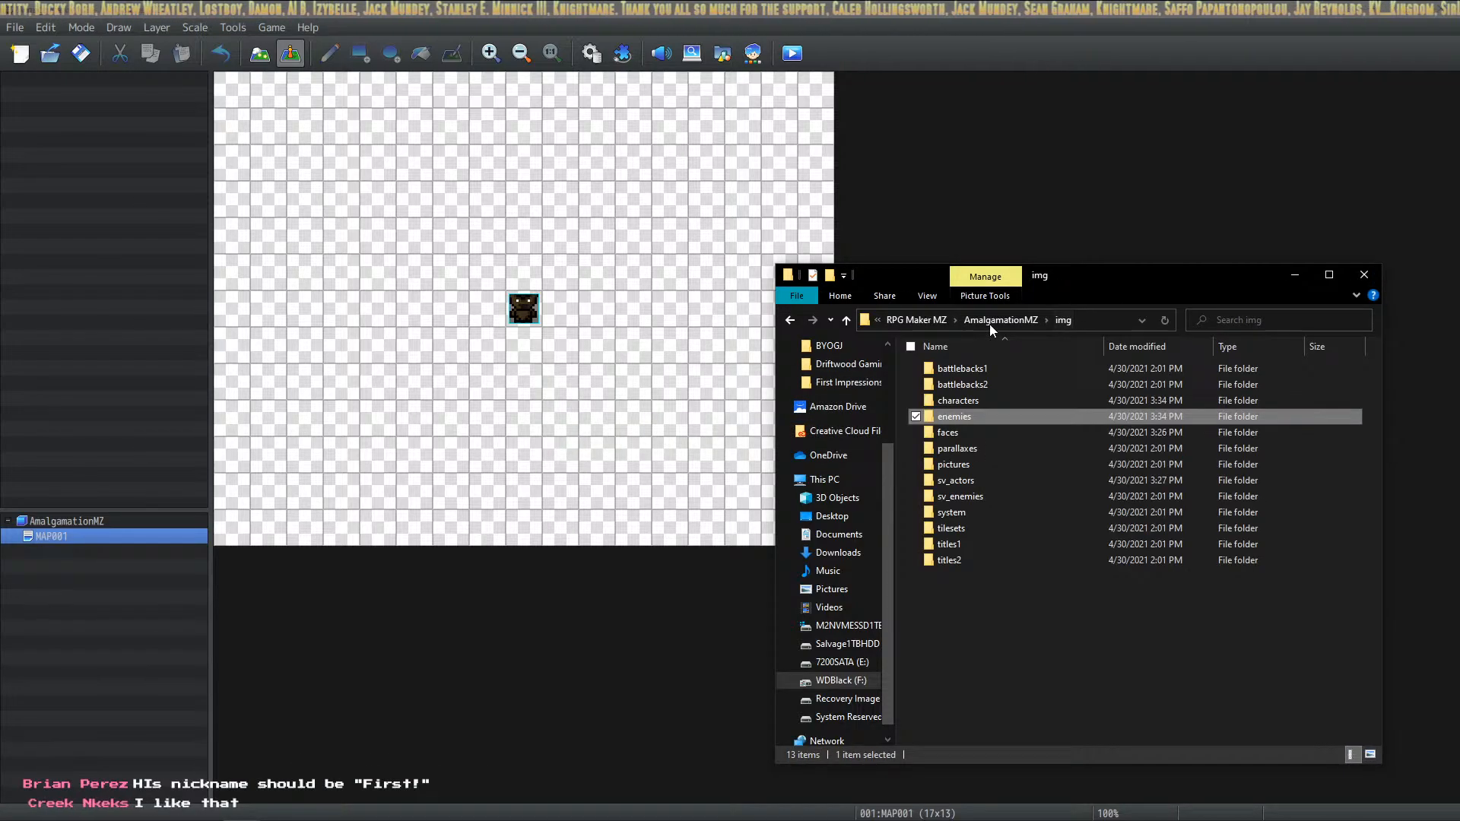
pyautogui.doubleClick(955, 433)
pyautogui.click(972, 414)
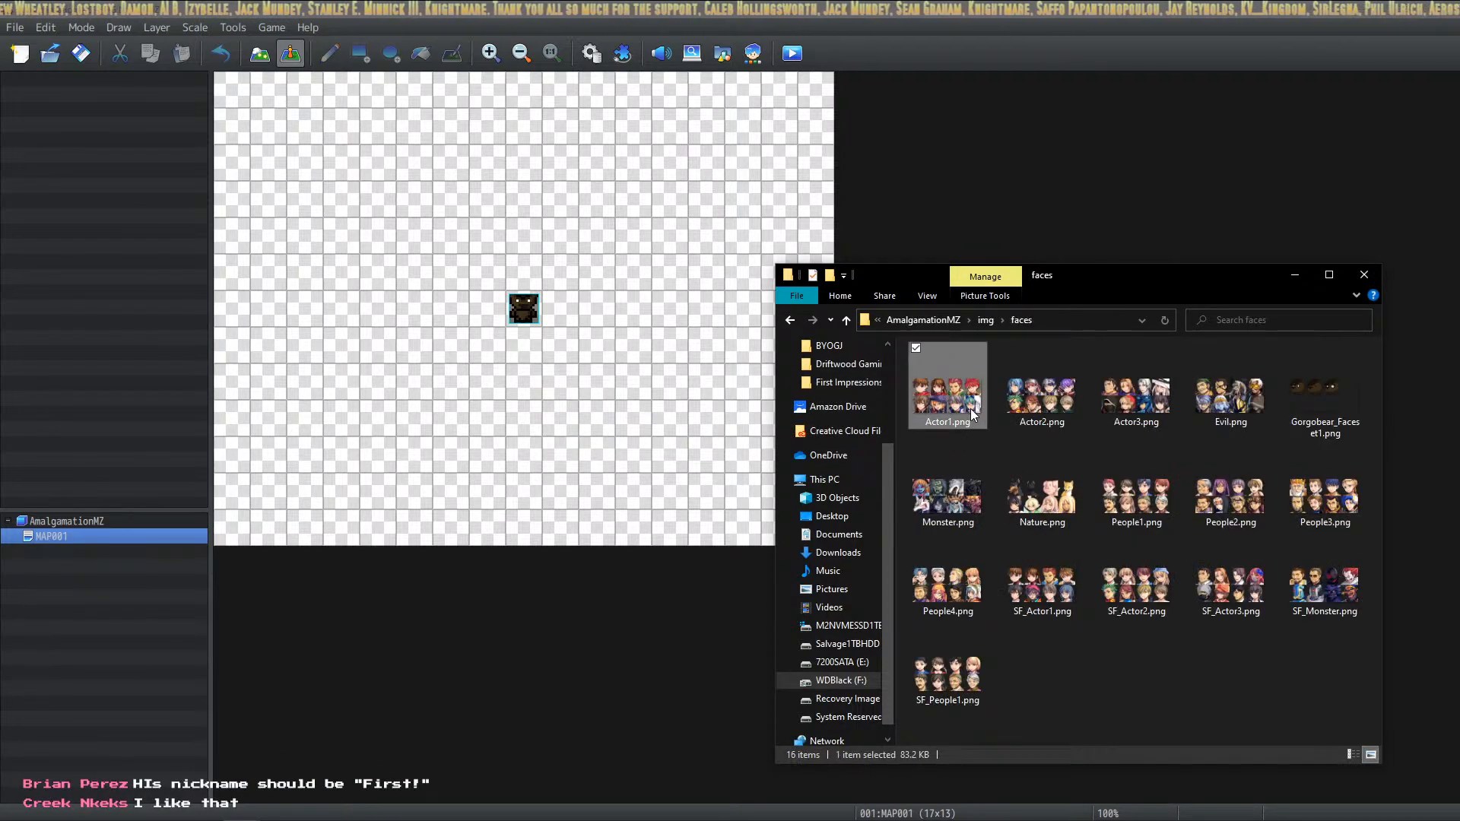
pyautogui.keyDown('shift'); pyautogui.click(1161, 420); pyautogui.keyUp('shift')
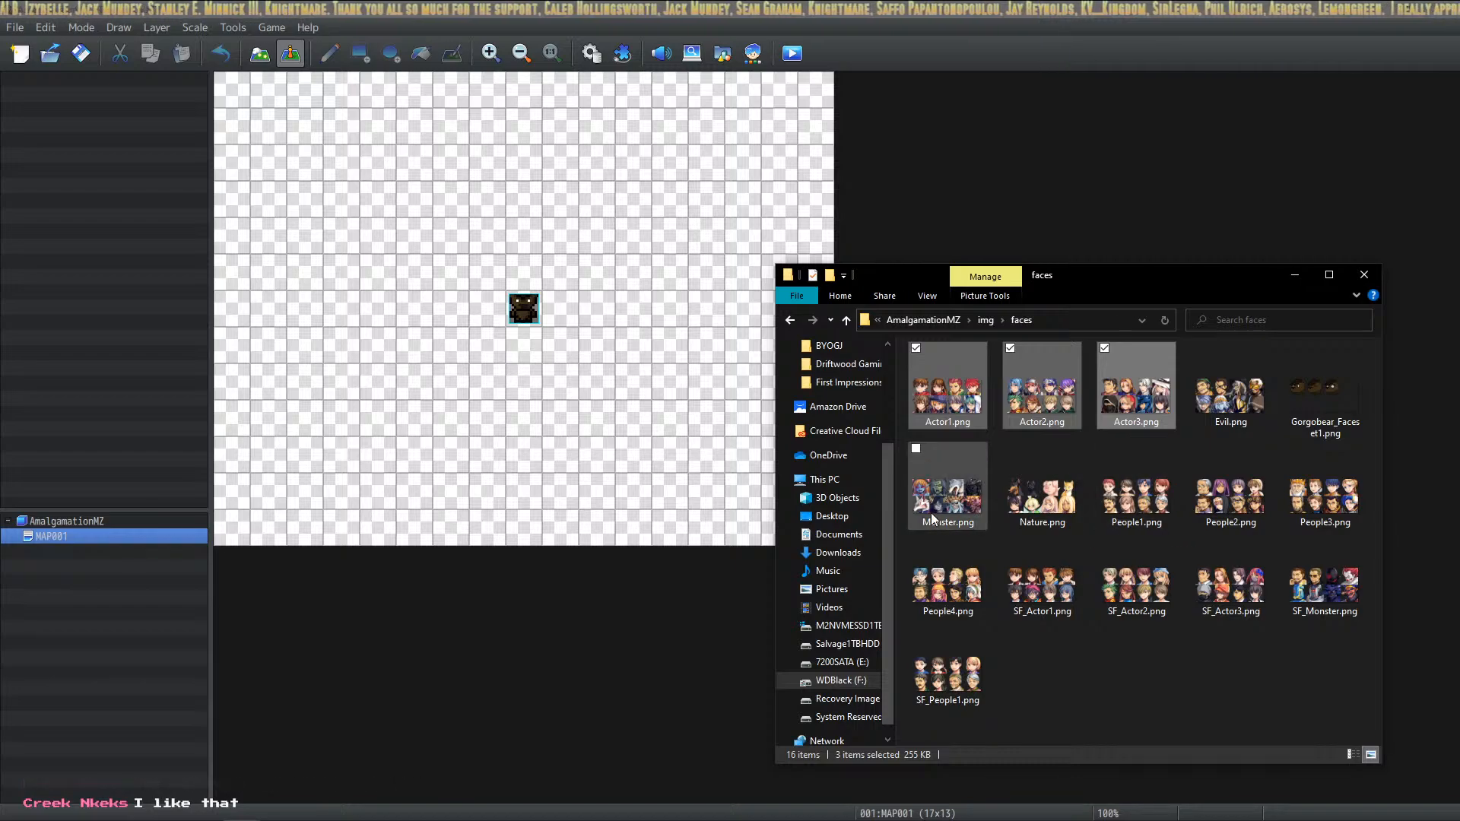
pyautogui.keyDown('ctrl'); pyautogui.click(1158, 511); pyautogui.keyUp('ctrl')
pyautogui.keyDown('ctrl'); pyautogui.click(1248, 508); pyautogui.keyUp('ctrl')
pyautogui.keyDown('ctrl'); pyautogui.click(1313, 517); pyautogui.keyUp('ctrl')
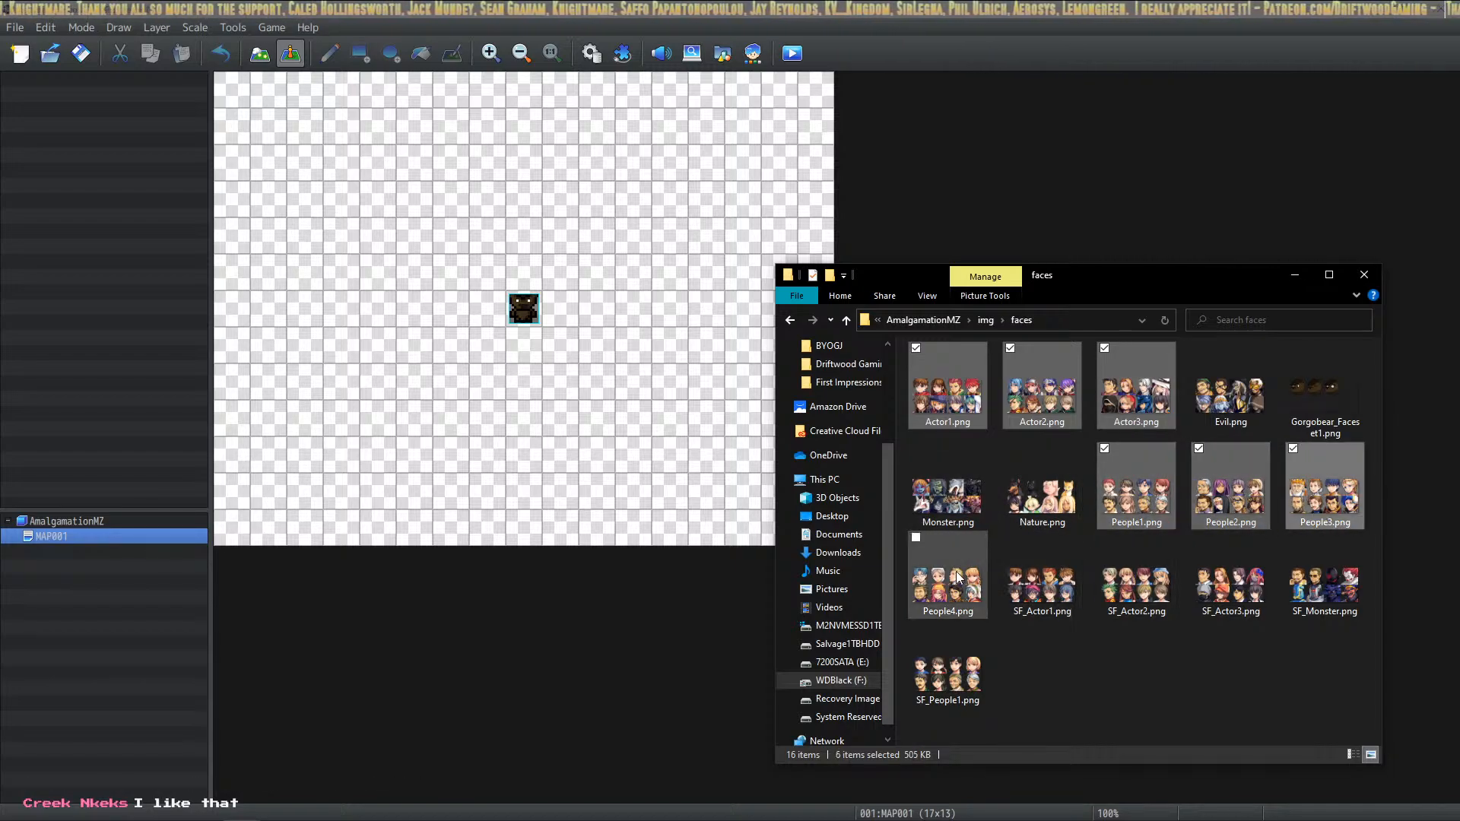
pyautogui.keyDown('ctrl'); pyautogui.click(956, 578); pyautogui.keyUp('ctrl')
pyautogui.keyDown('ctrl'); pyautogui.click(1073, 597); pyautogui.keyUp('ctrl')
pyautogui.keyDown('ctrl'); pyautogui.click(1141, 590); pyautogui.keyUp('ctrl')
pyautogui.keyDown('ctrl'); pyautogui.click(1201, 597); pyautogui.keyUp('ctrl')
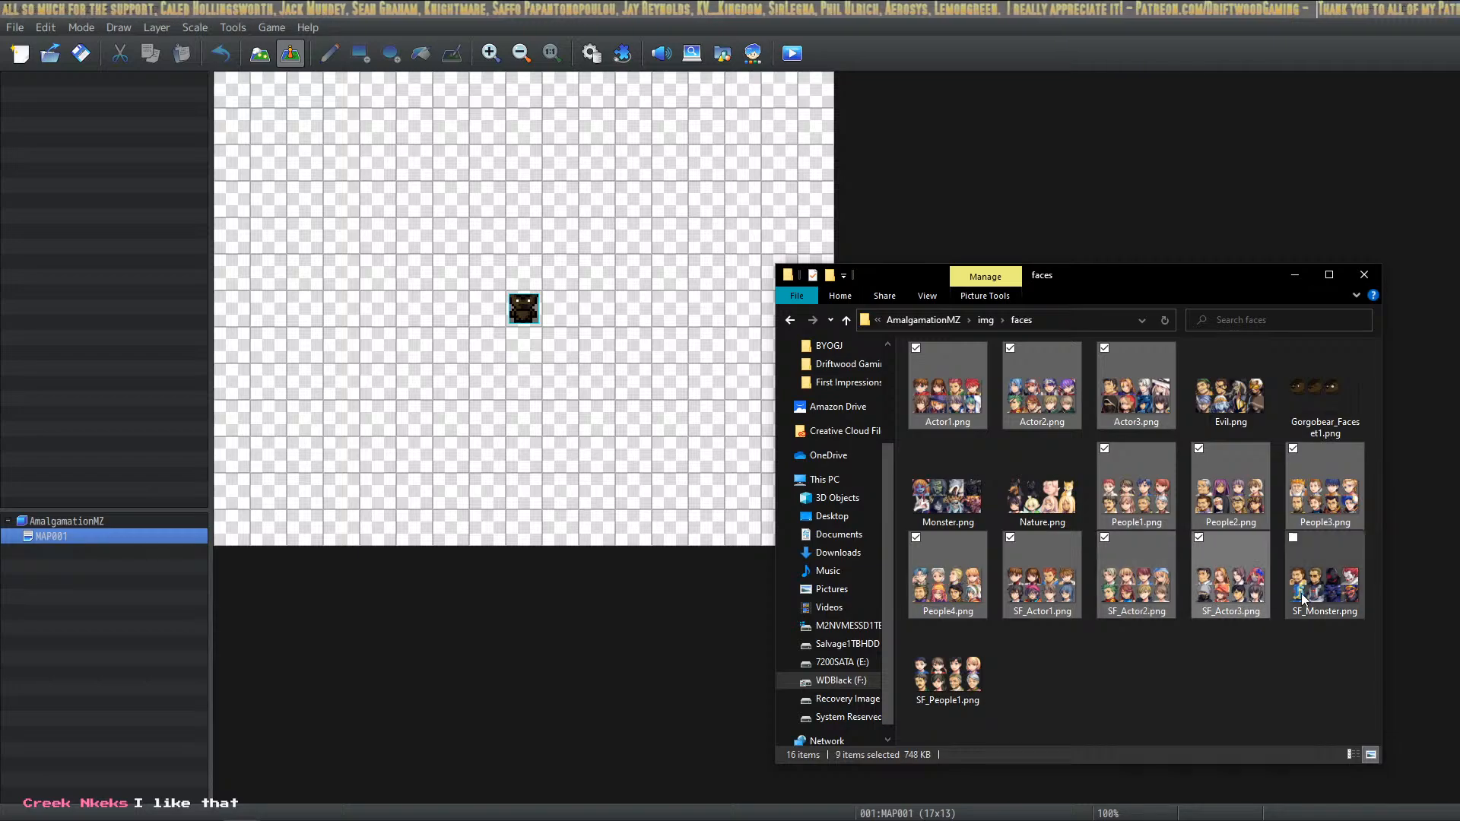
pyautogui.keyDown('ctrl'); pyautogui.click(942, 655); pyautogui.keyUp('ctrl')
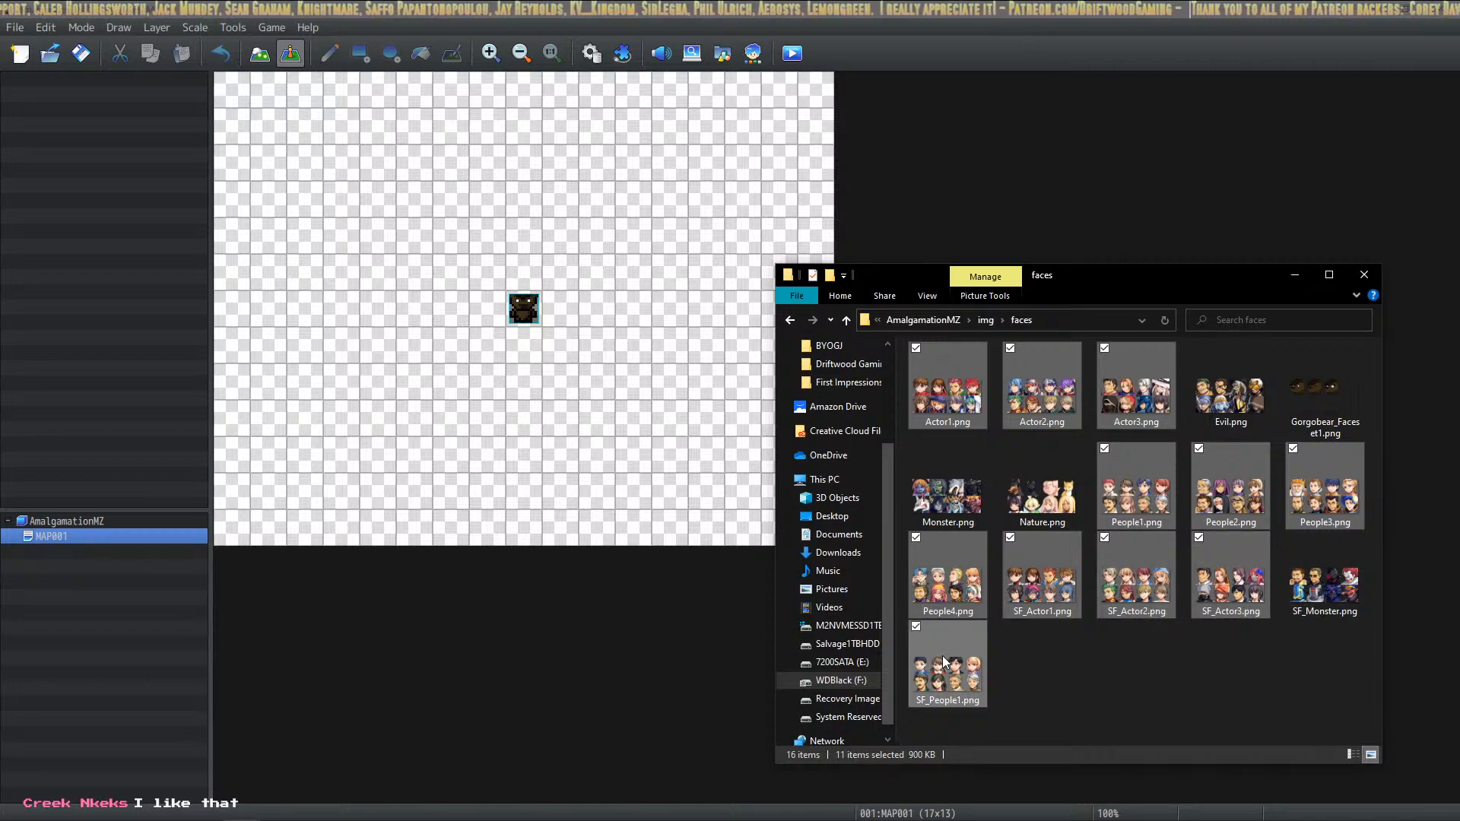
pyautogui.press('Delete')
pyautogui.press('Return')
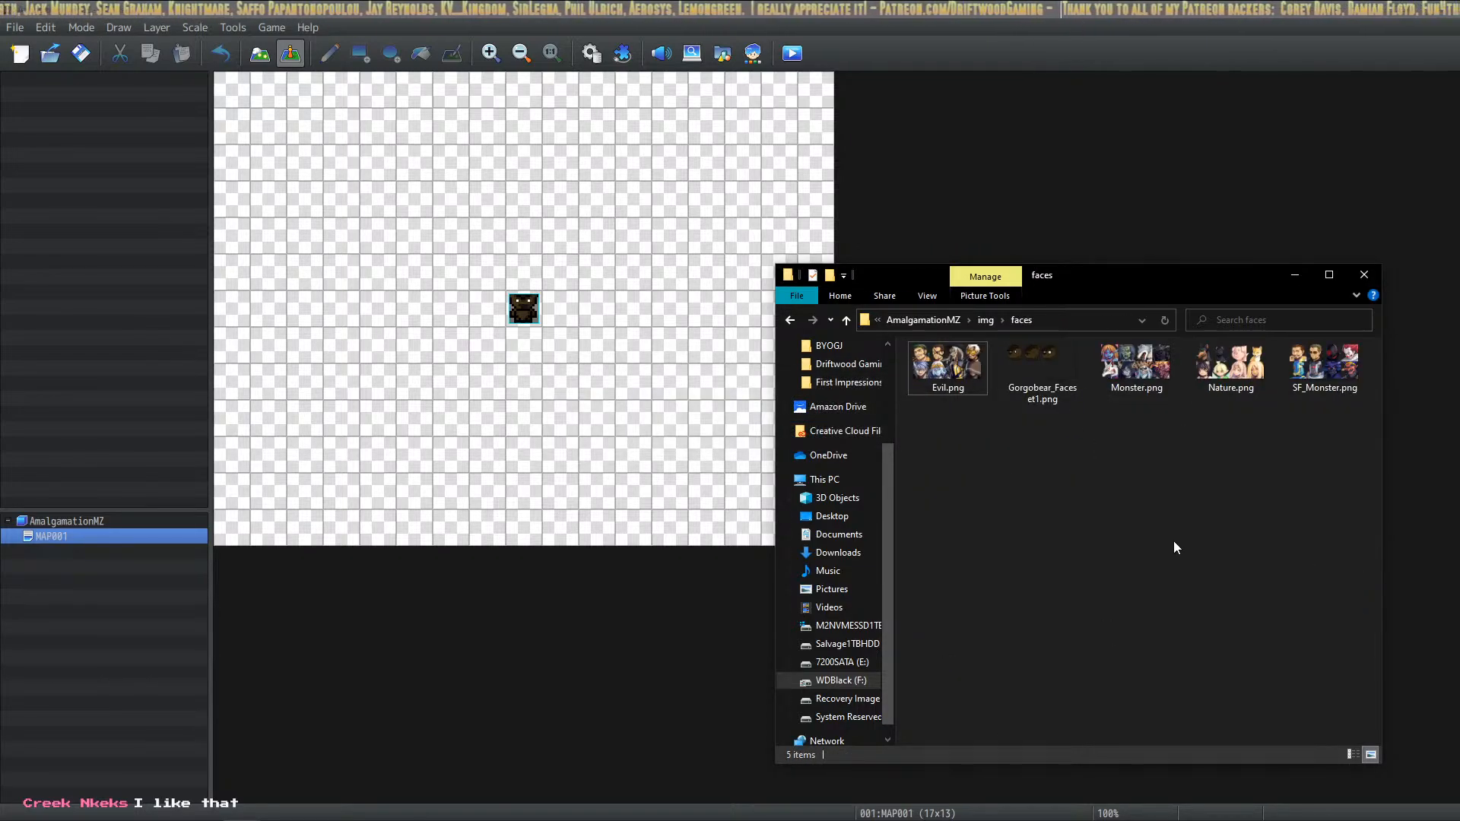
# Check the images in the parallaxes folder and delete every image from the pictures folder
pyautogui.click(985, 320)
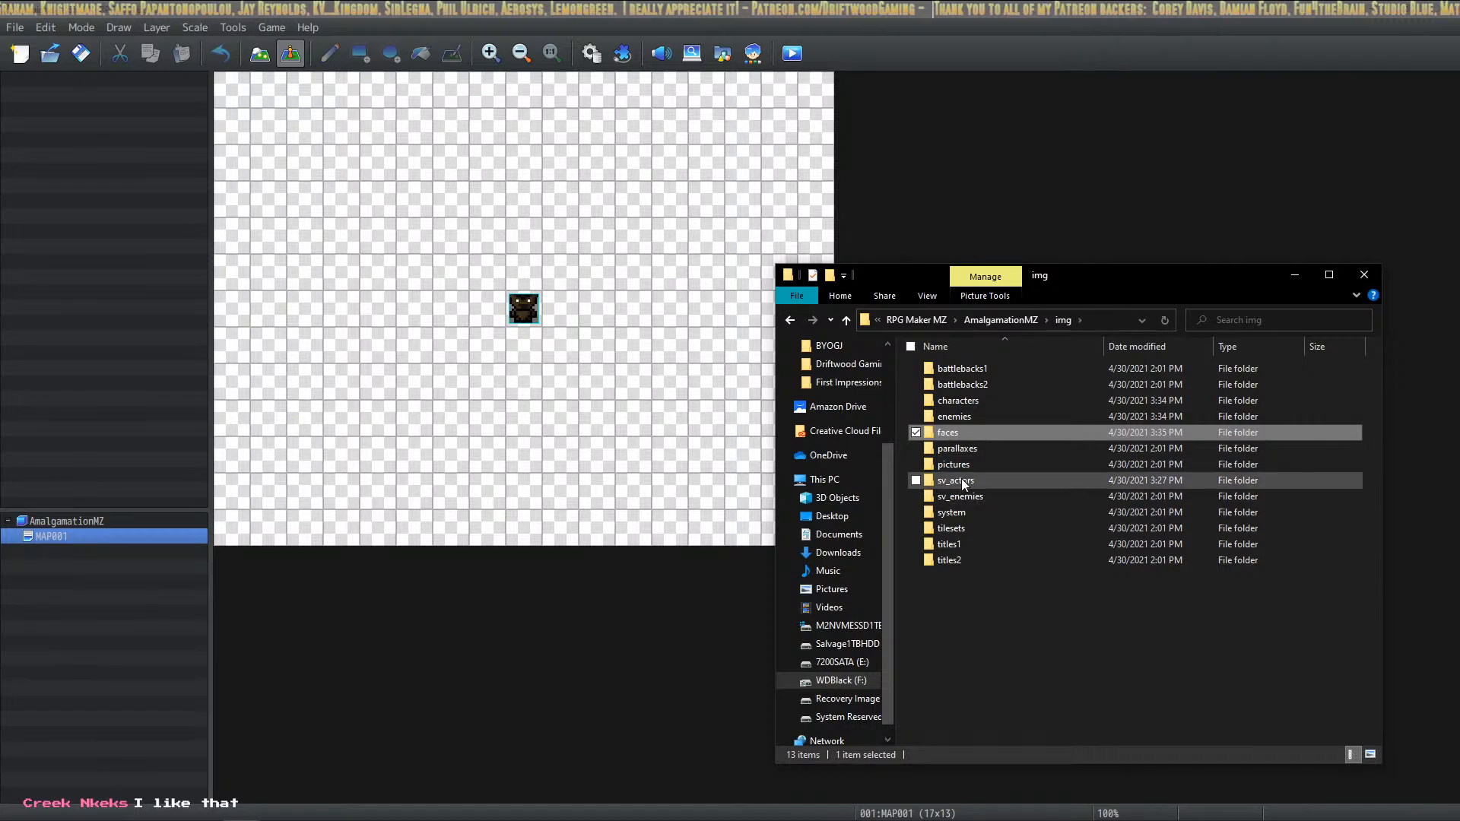
pyautogui.doubleClick(972, 448)
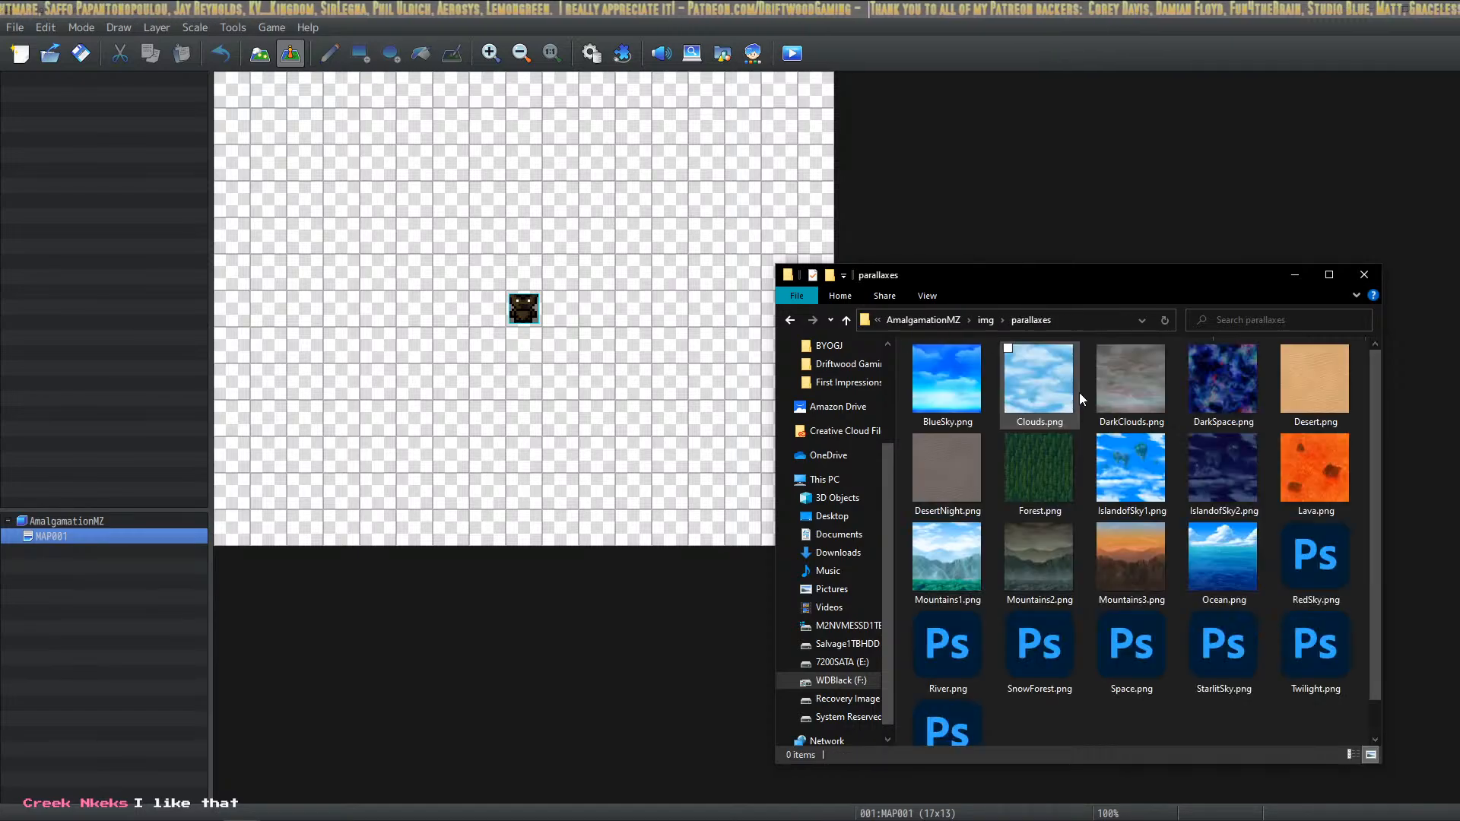
pyautogui.click(984, 315)
pyautogui.doubleClick(964, 467)
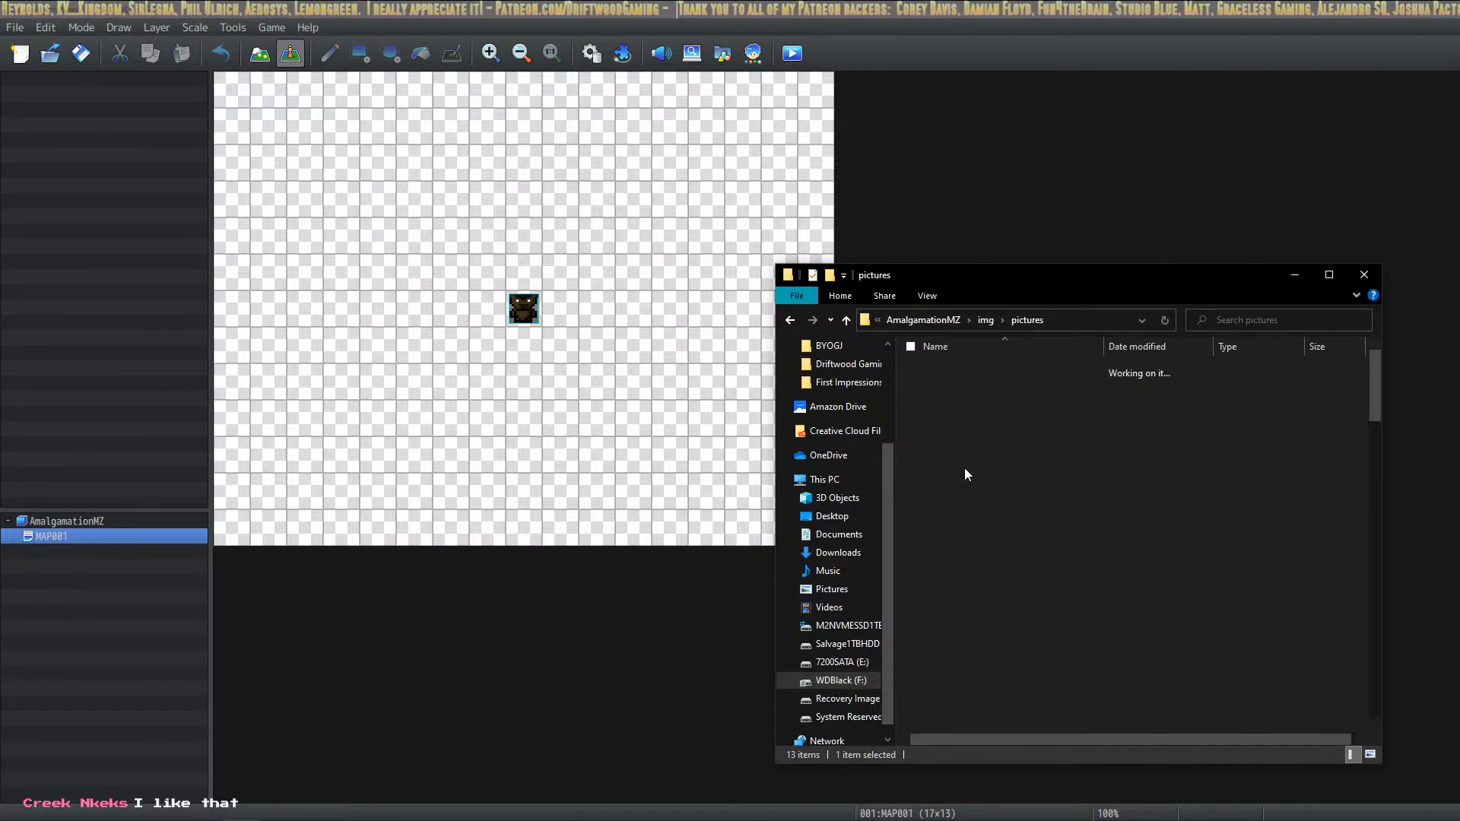
pyautogui.click(984, 415)
pyautogui.scroll(-10, 1092, 532)
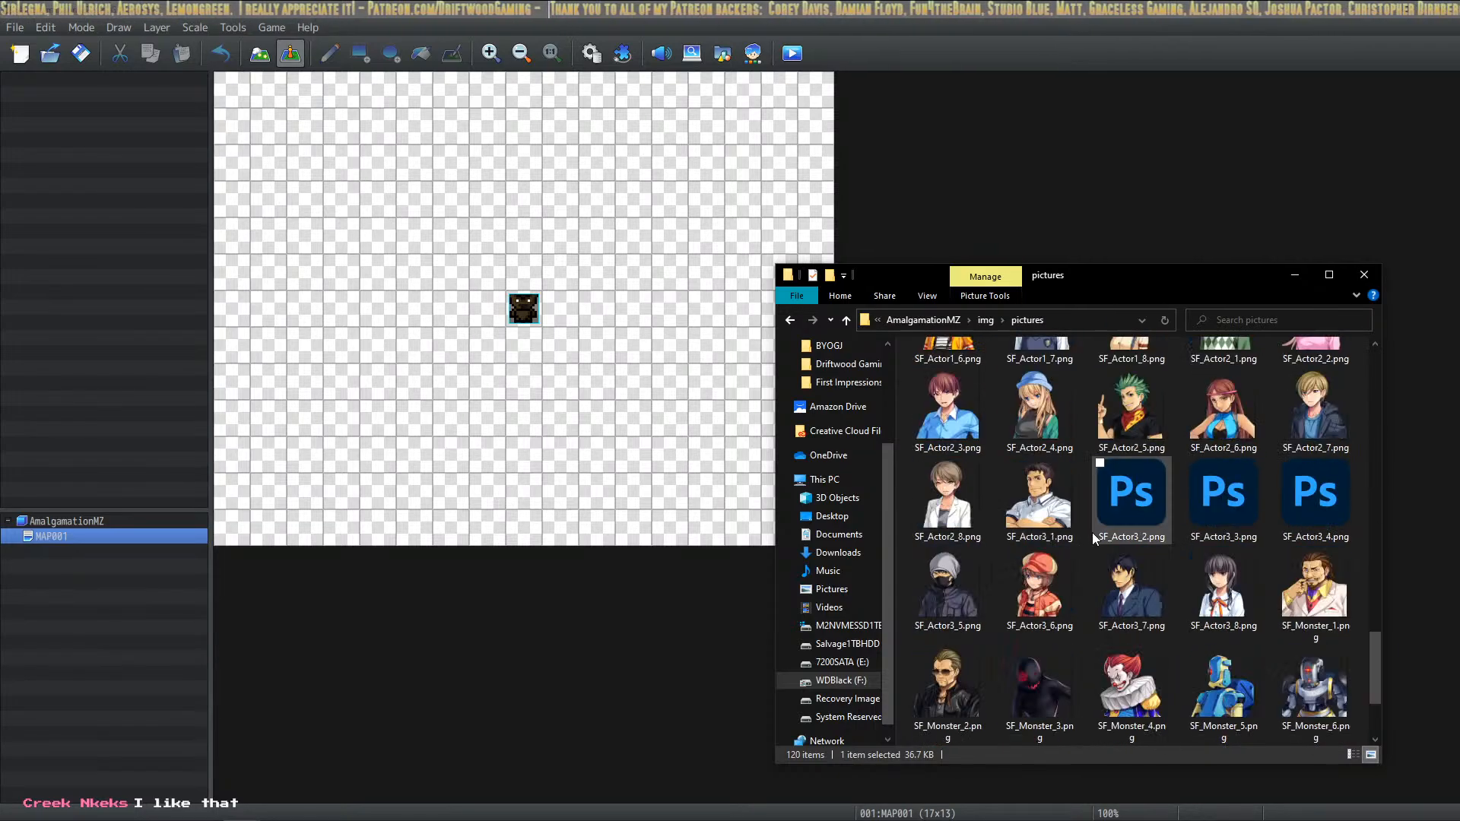
pyautogui.scroll(-3, 1167, 649)
pyautogui.keyDown('shift'); pyautogui.click(1302, 680); pyautogui.keyUp('shift')
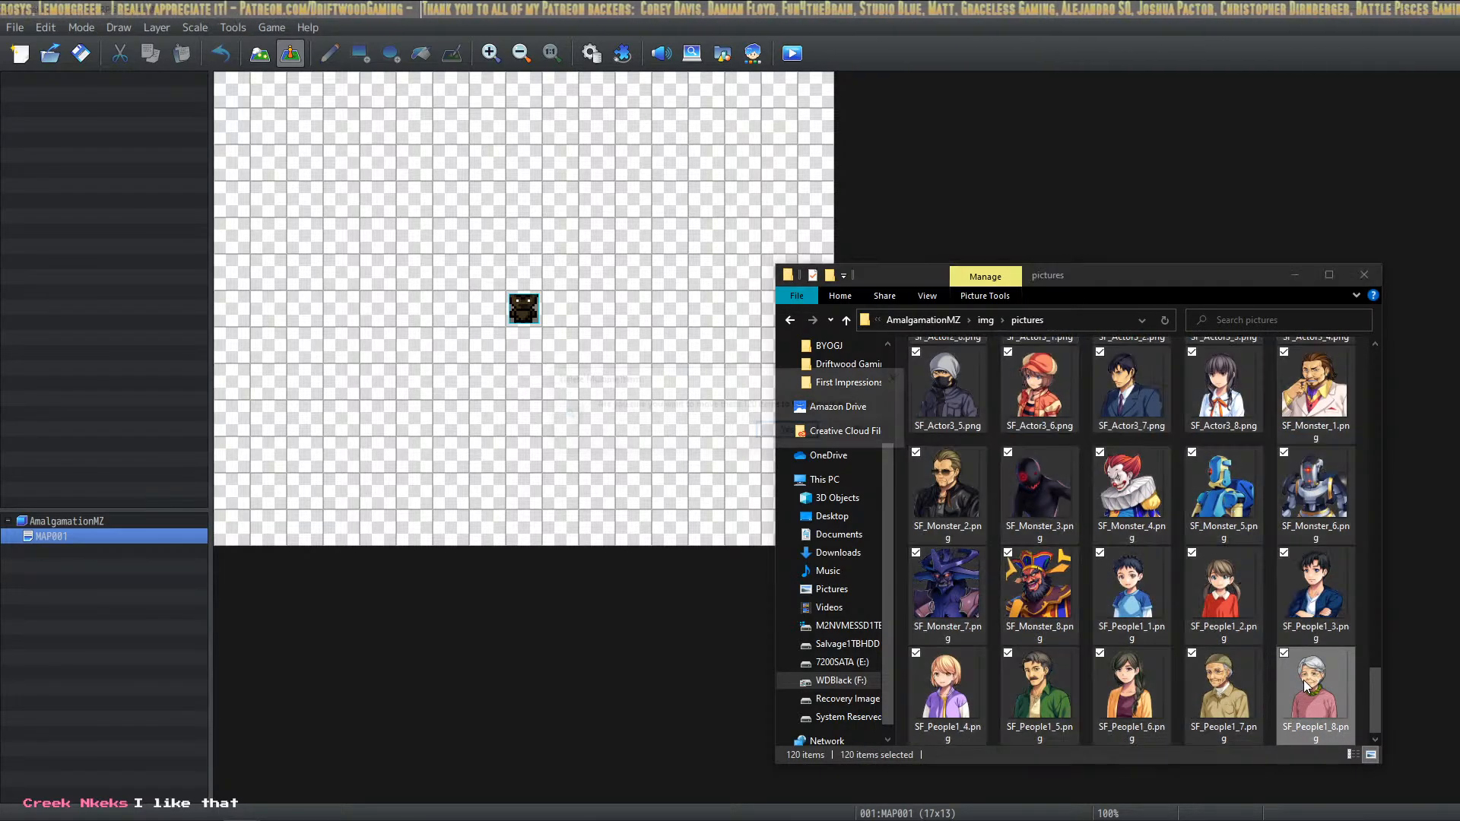
pyautogui.press('Delete')
pyautogui.press('Return')
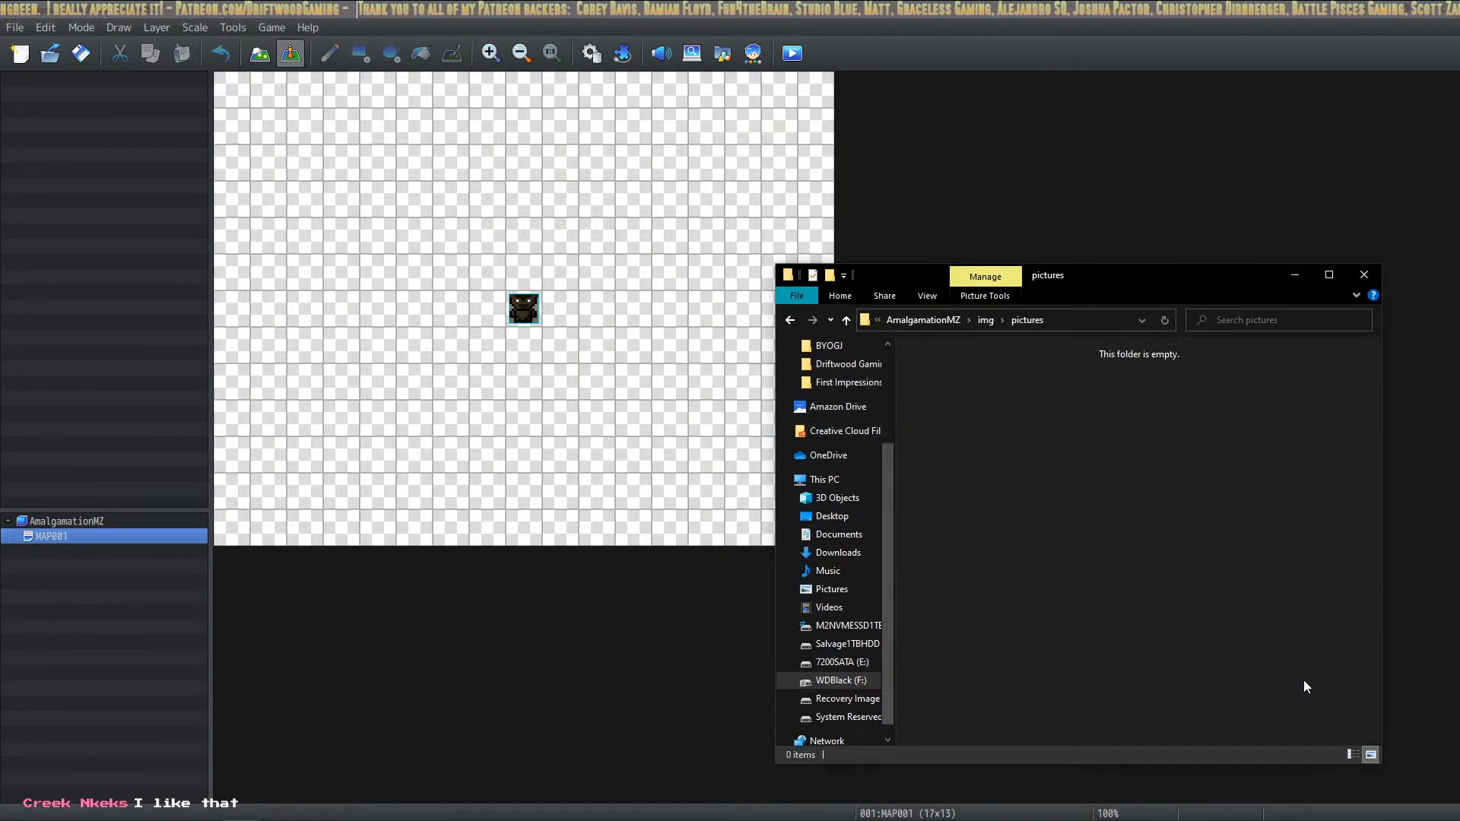
# Delete the Actor1, Actor2 and Actor3 battler sheets from the project's sv_actors folder
pyautogui.click(986, 320)
pyautogui.doubleClick(973, 476)
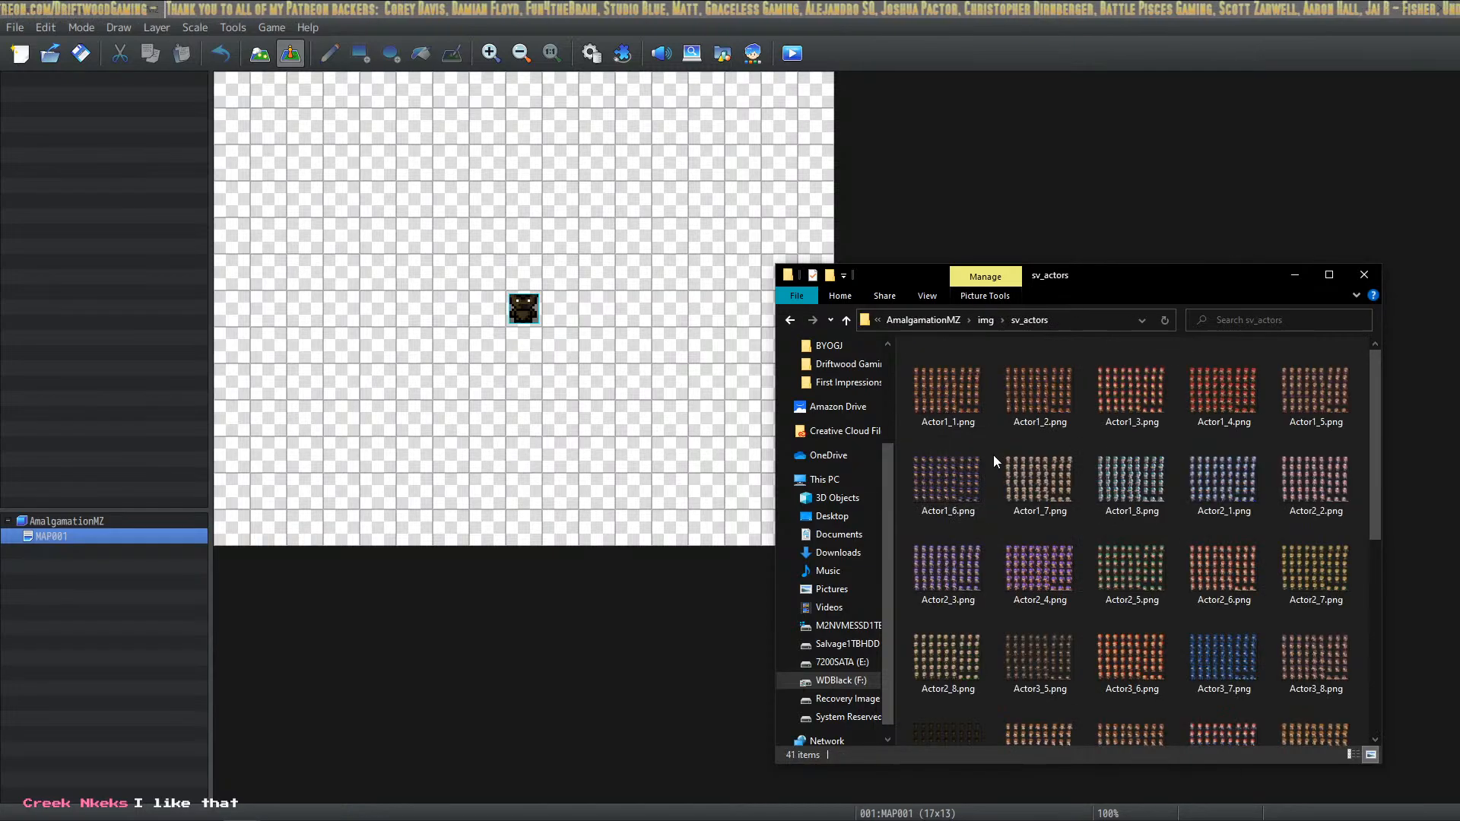
pyautogui.click(966, 403)
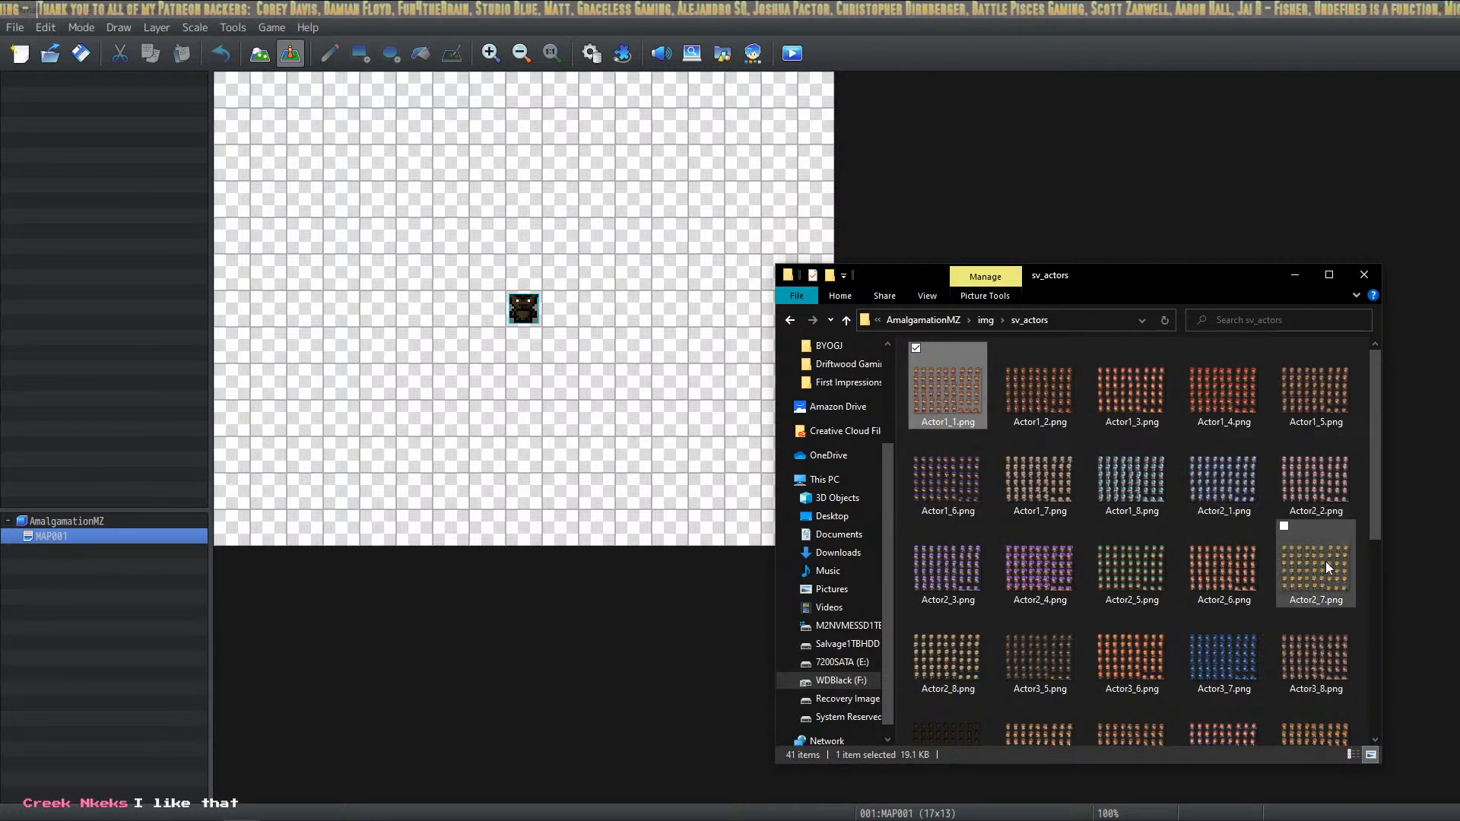
pyautogui.scroll(-3, 1323, 567)
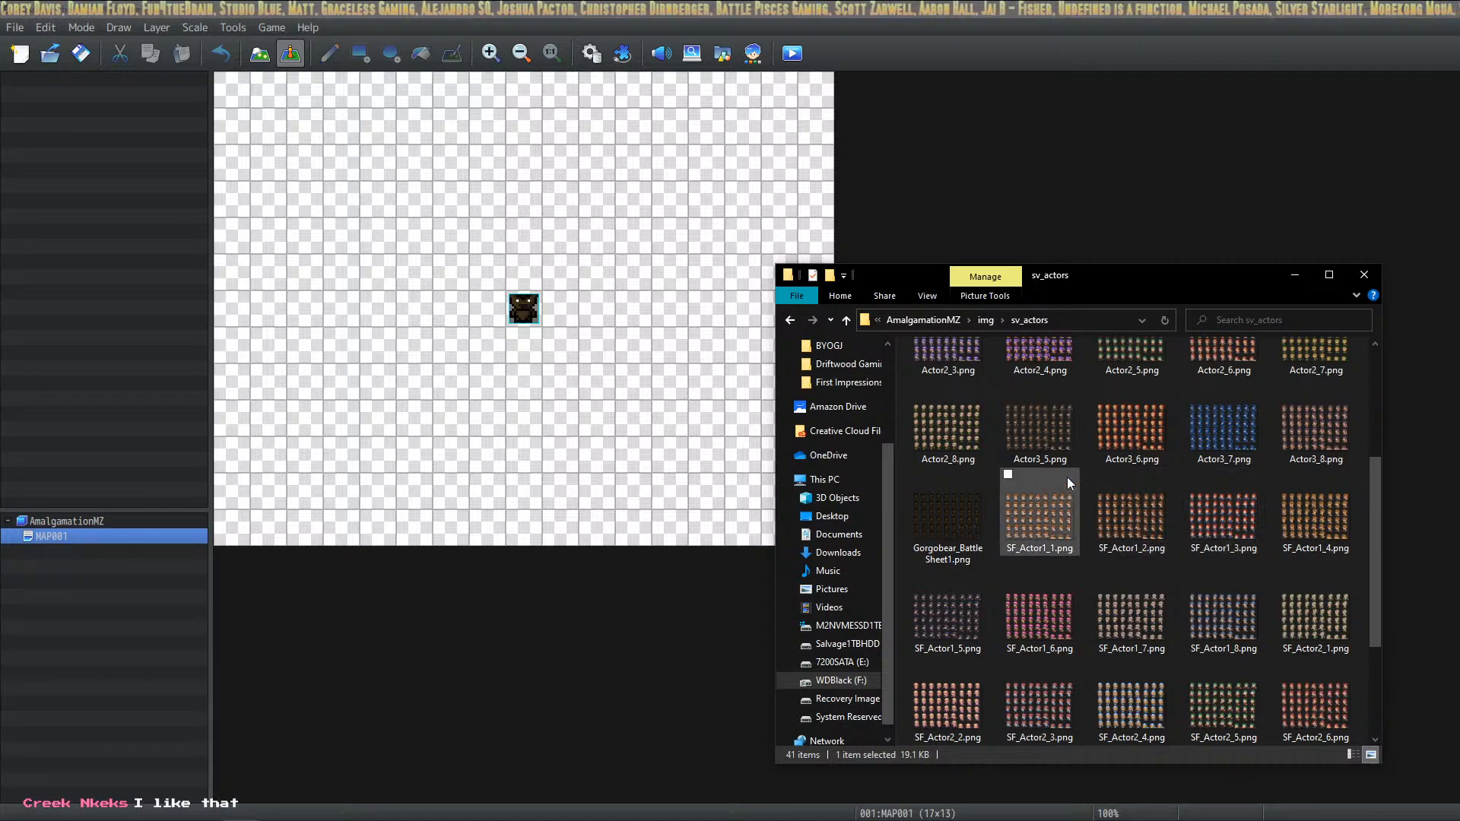
pyautogui.keyDown('shift'); pyautogui.click(1306, 452); pyautogui.keyUp('shift')
pyautogui.press('Delete')
pyautogui.press('Return')
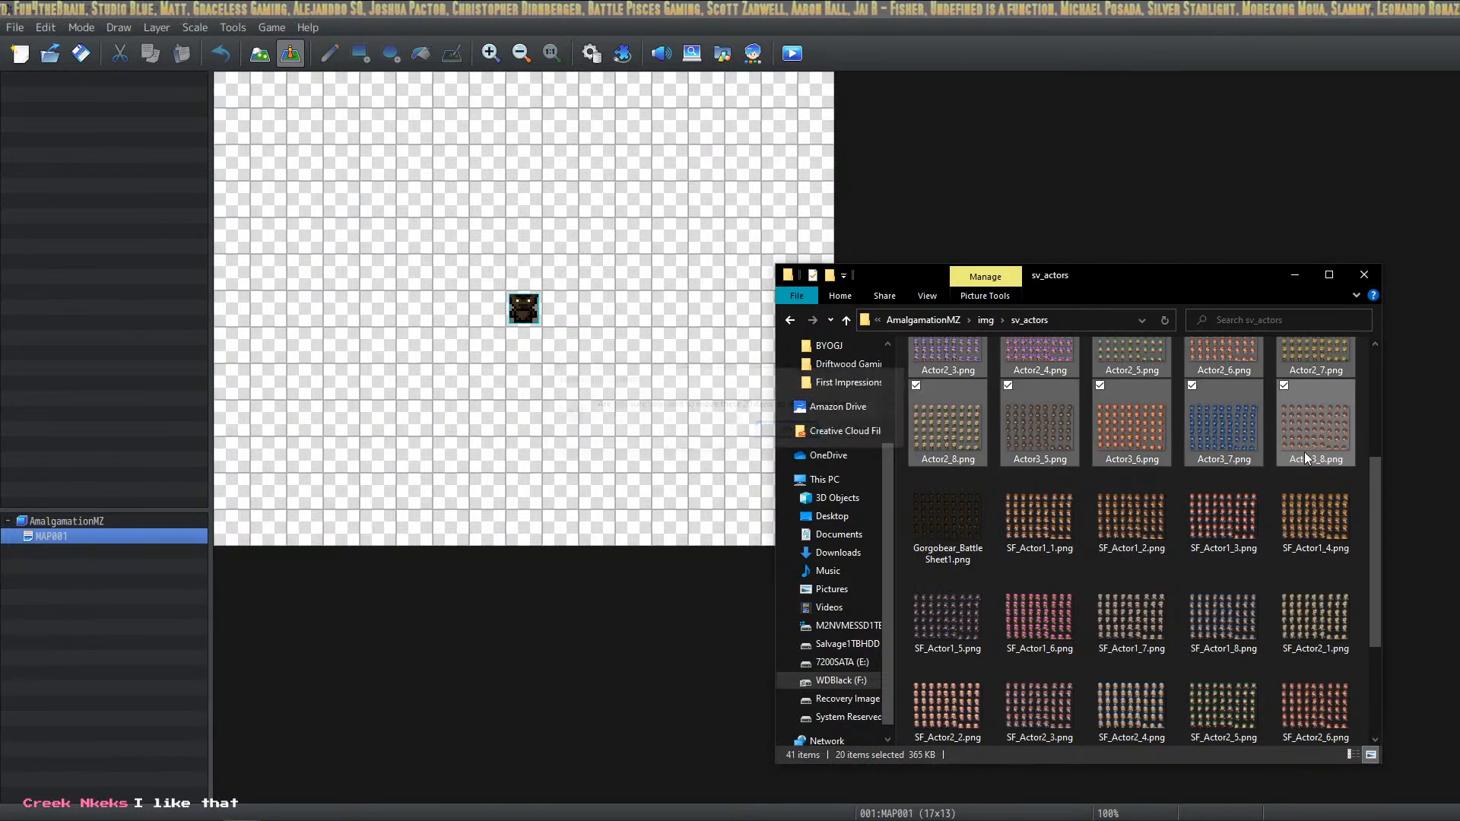
# Delete all the SF_Actor battler sheets from the sv_actors folder, keeping Gorgobear_BattleSheet1.png
pyautogui.click(1039, 397)
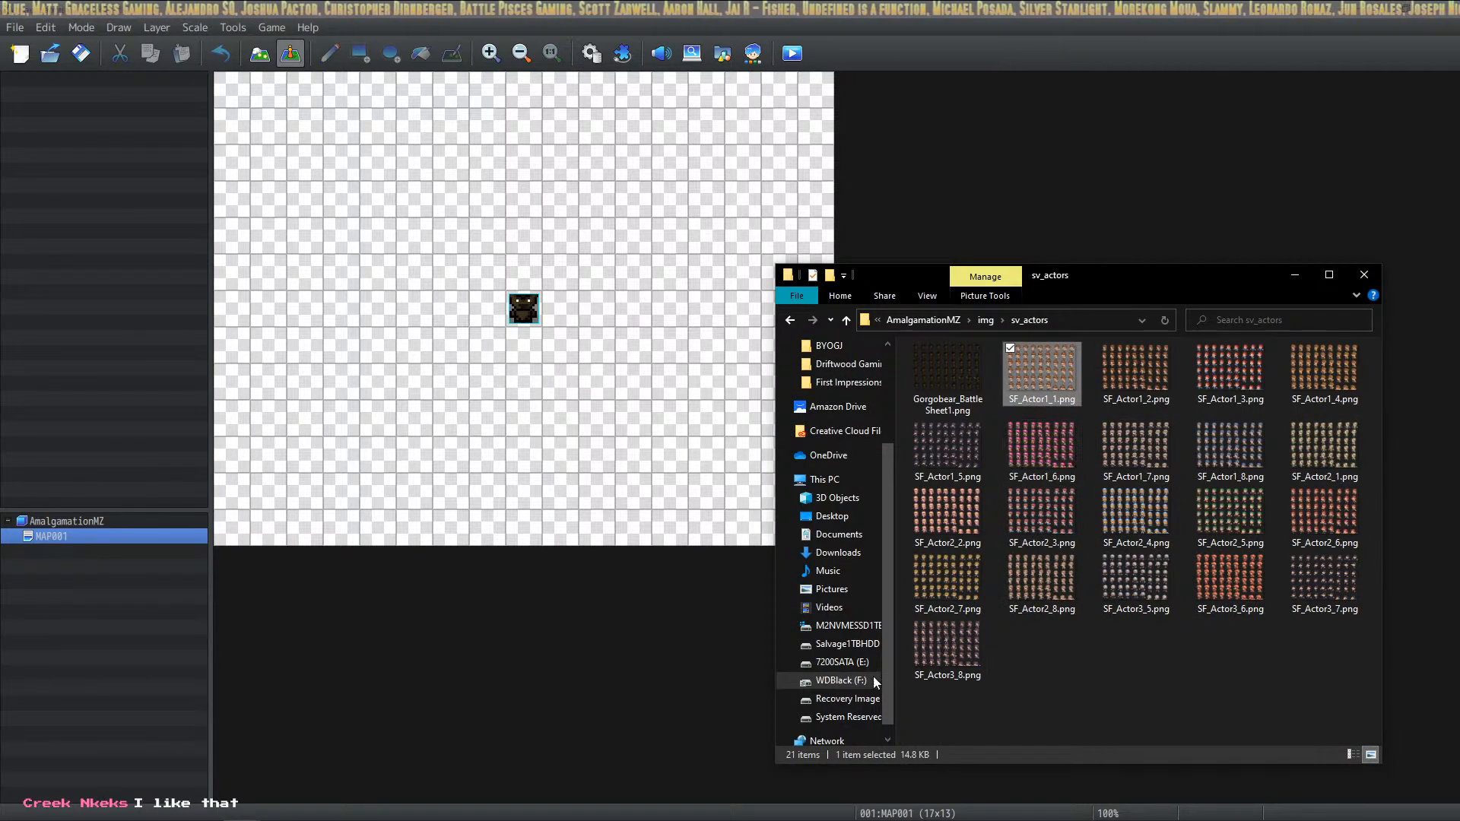
pyautogui.keyDown('shift'); pyautogui.click(938, 664); pyautogui.keyUp('shift')
pyautogui.press('Delete')
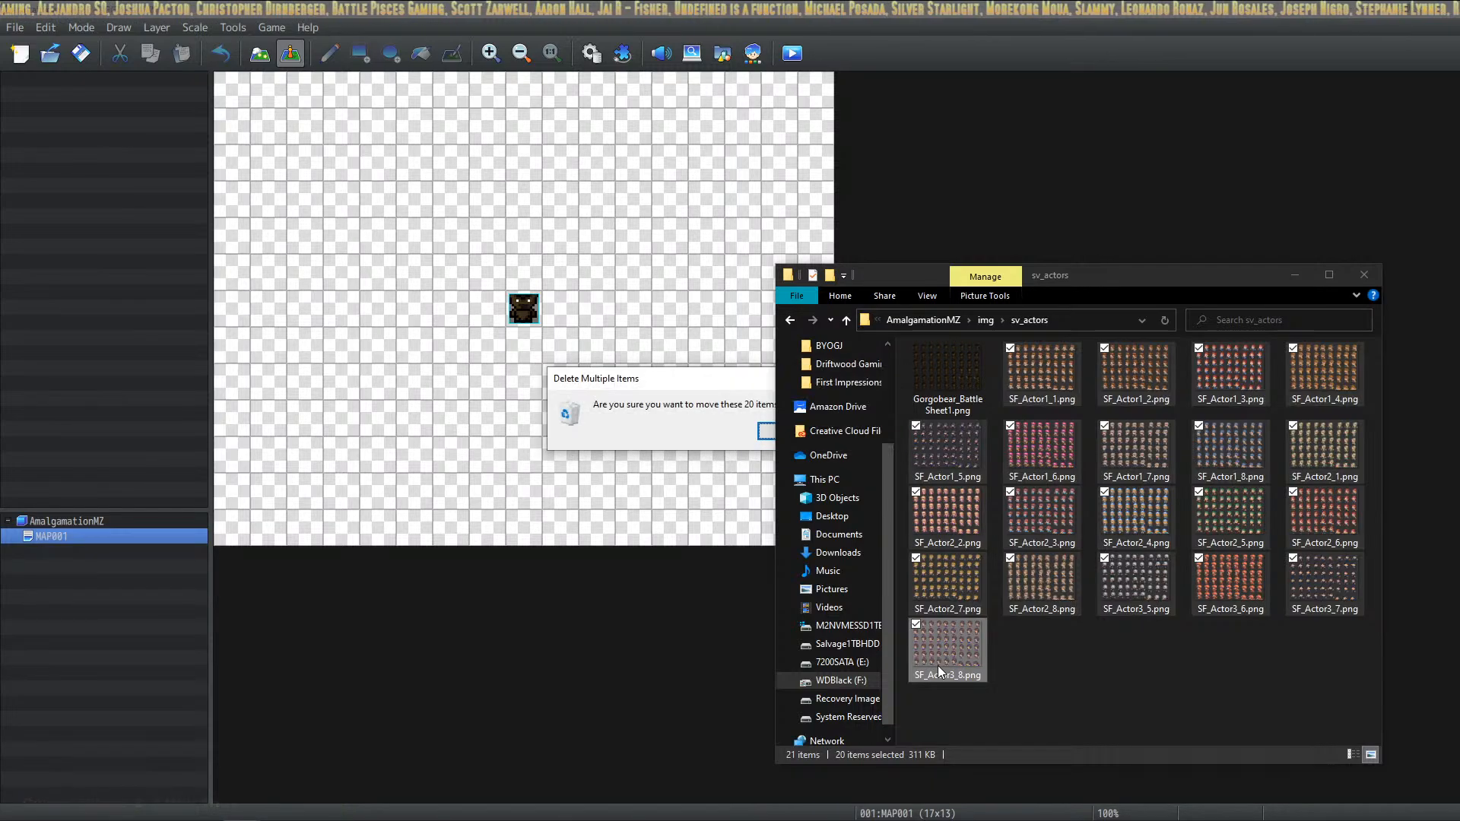
pyautogui.press('Return')
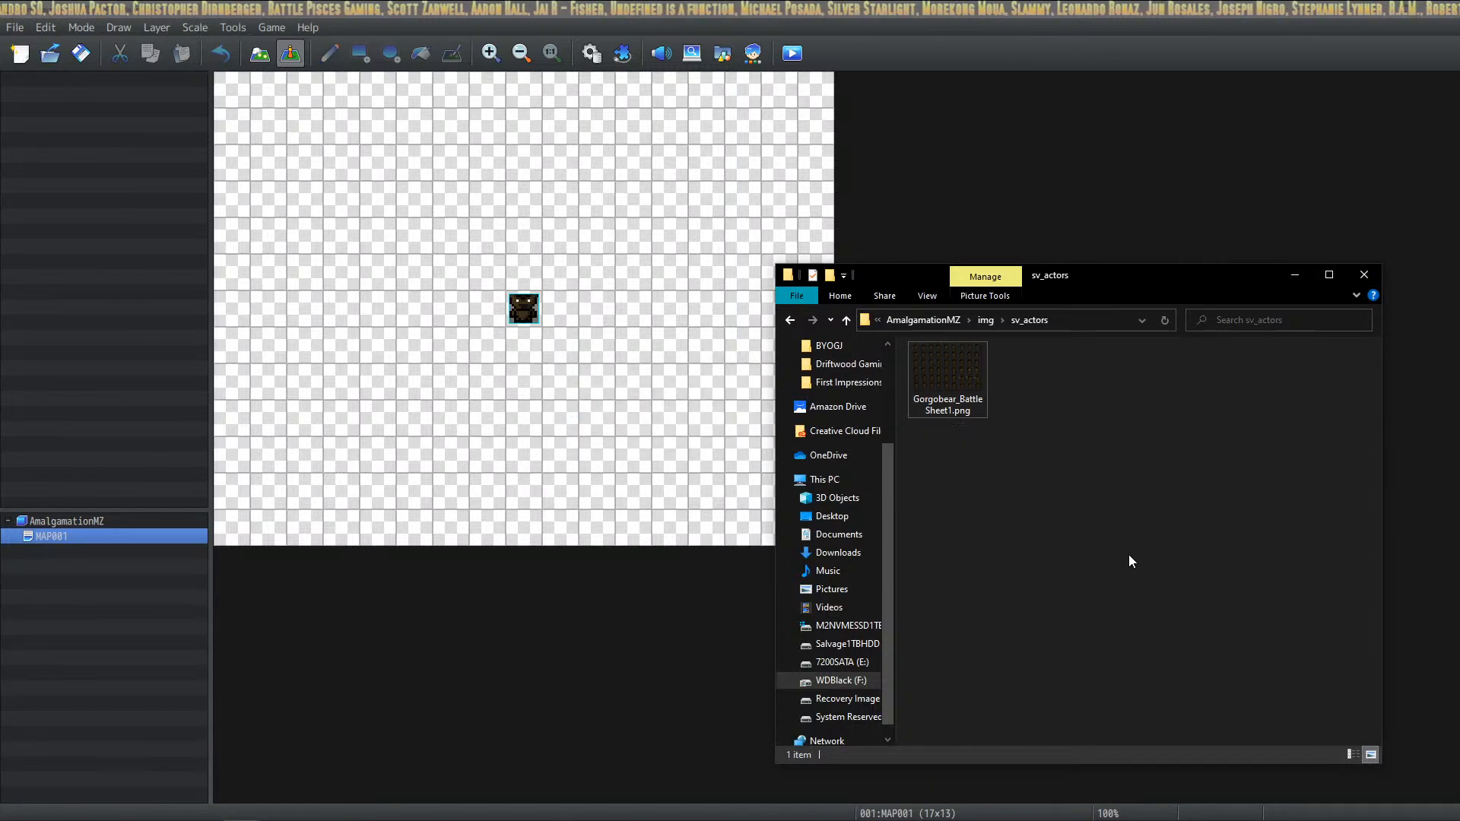
# Delete all the default enemy images from the project's sv_enemies folder
pyautogui.click(986, 320)
pyautogui.doubleClick(963, 499)
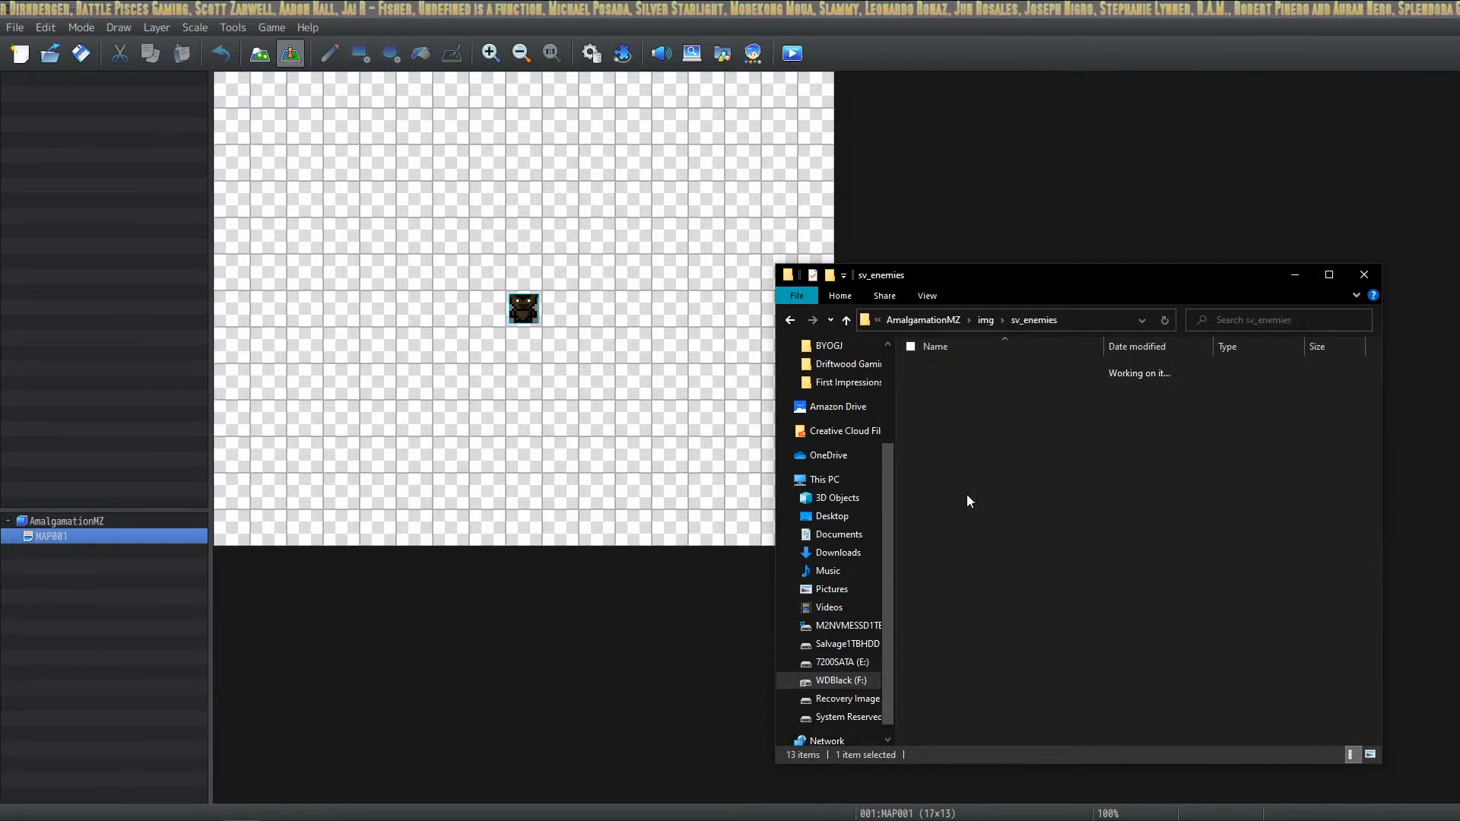
pyautogui.click(984, 423)
pyautogui.scroll(-15, 1104, 616)
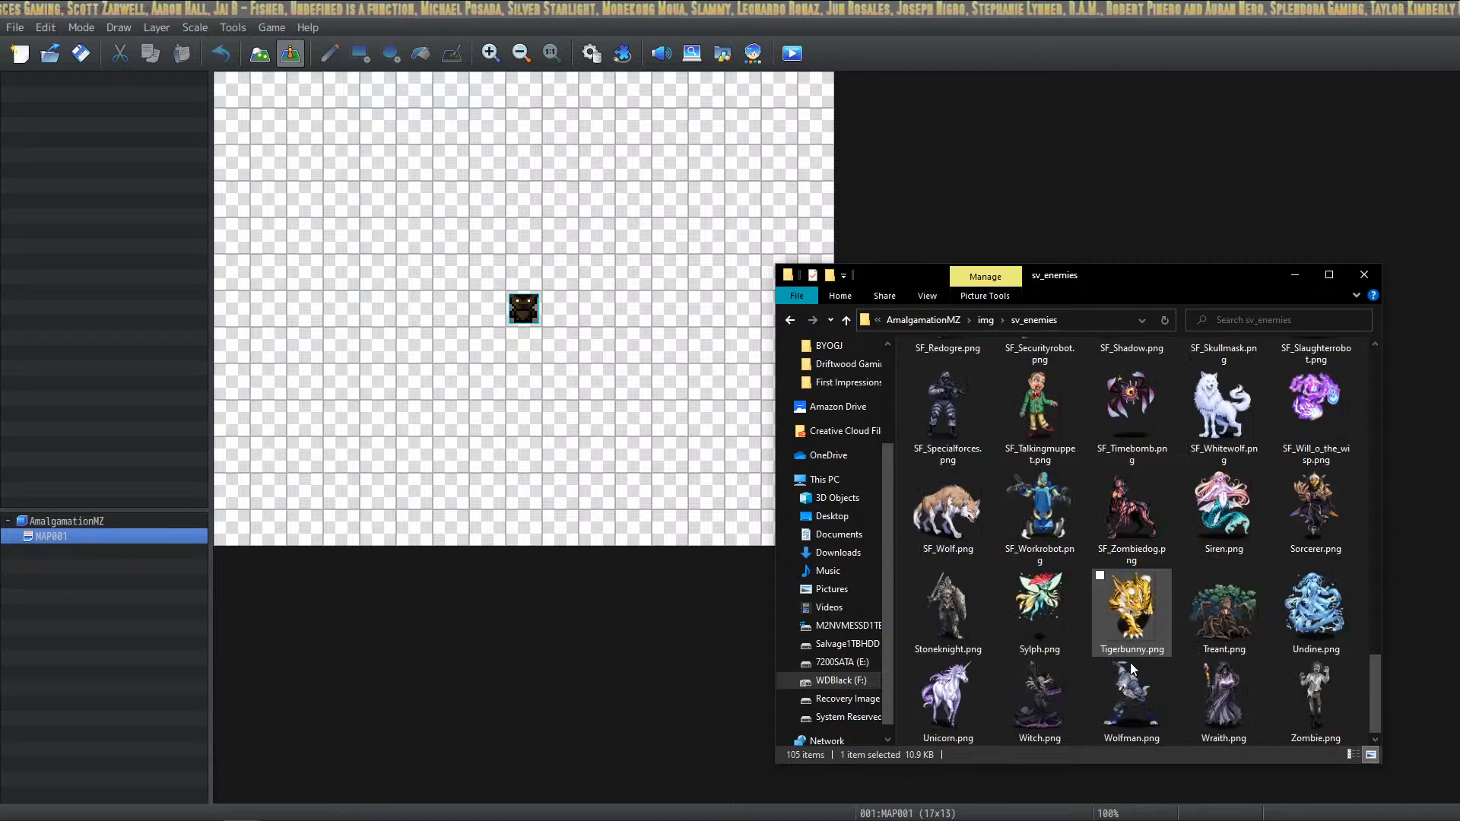
pyautogui.keyDown('shift'); pyautogui.click(1307, 692); pyautogui.keyUp('shift')
pyautogui.press('Delete')
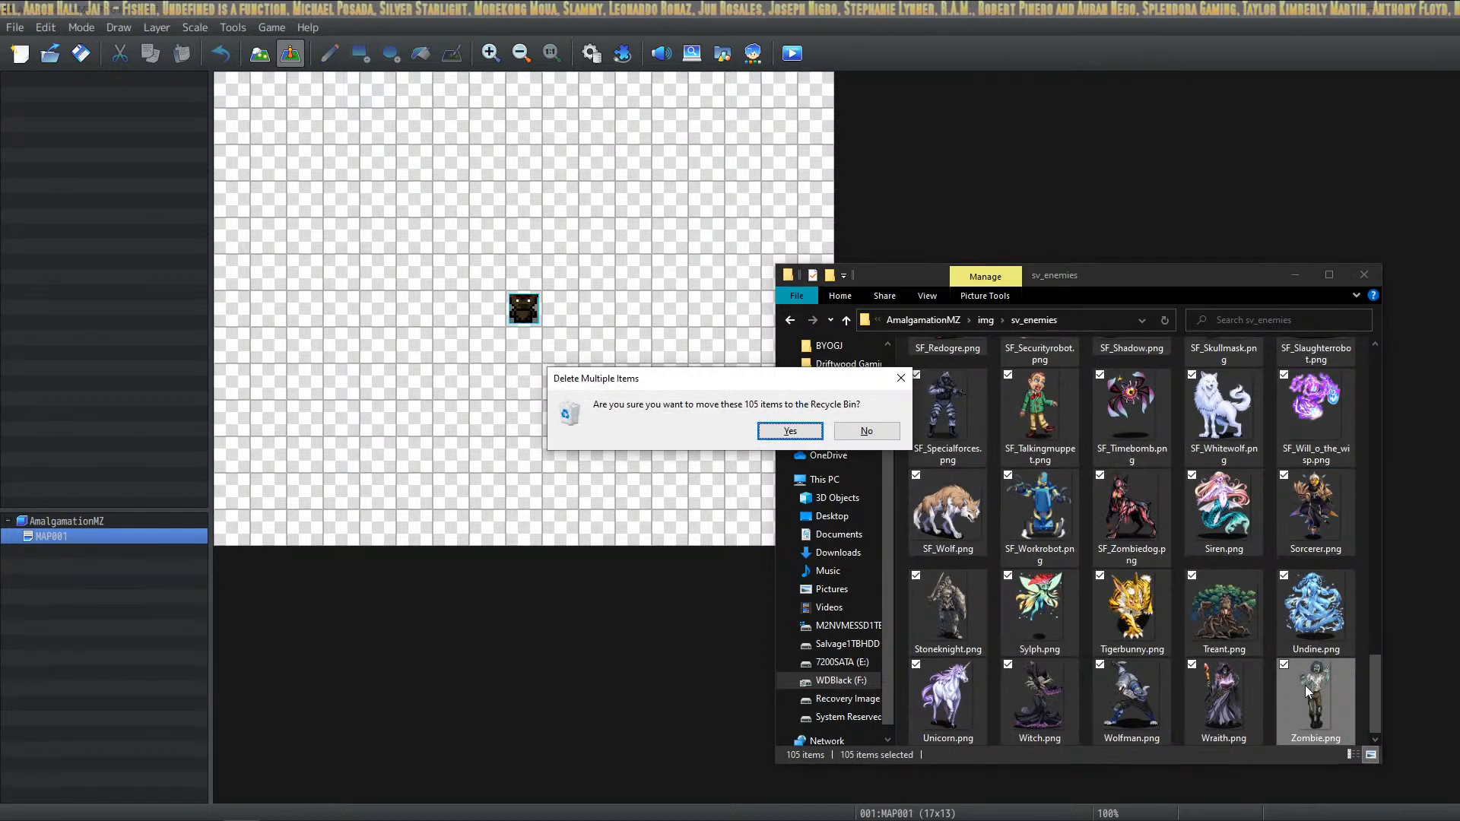
pyautogui.press('Return')
# Open the project's system image folder, and browse to the RPG Maker MZ folder on drive F: in the other File Explorer window
pyautogui.click(986, 318)
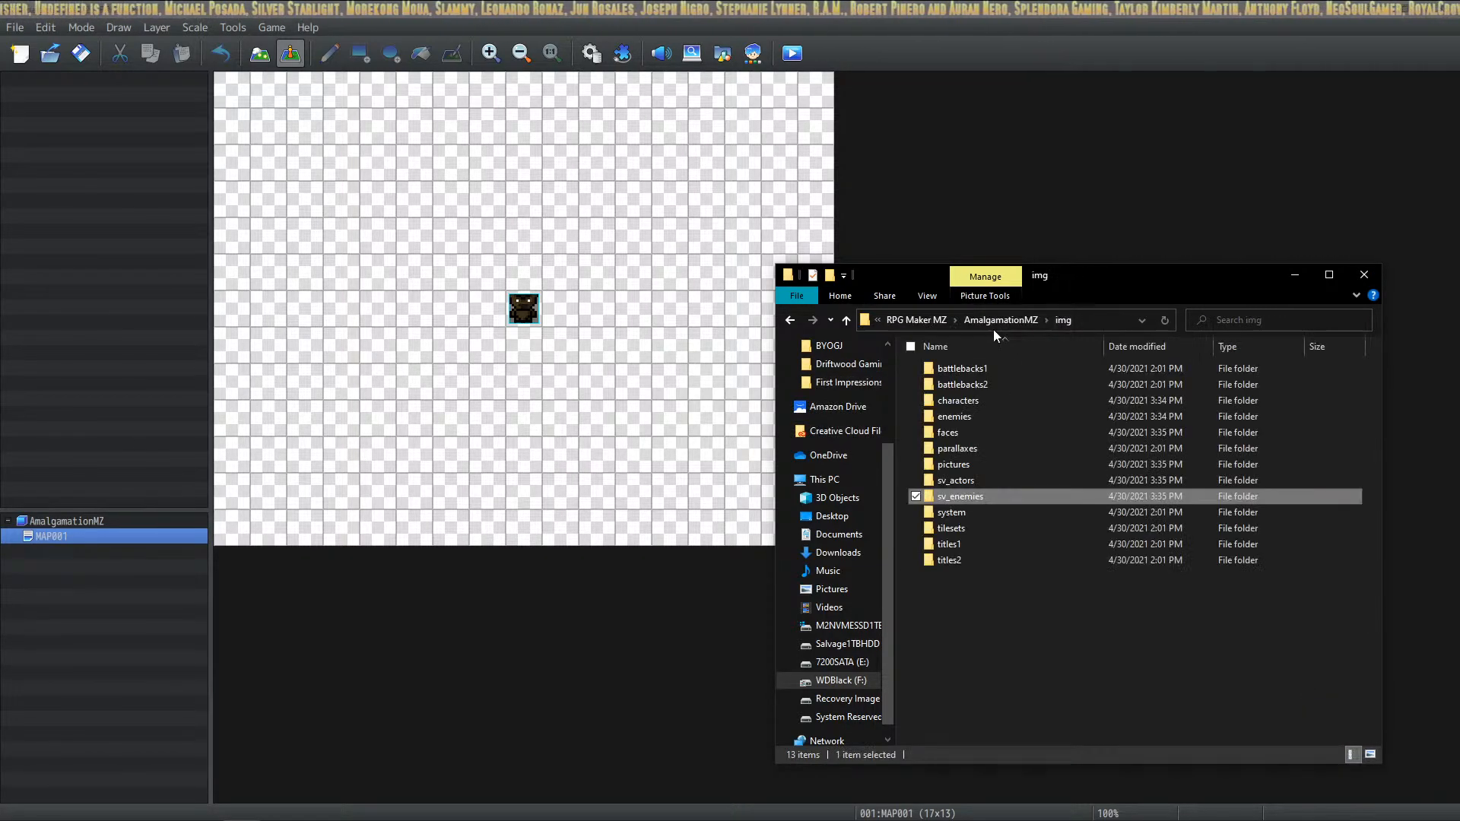
pyautogui.doubleClick(953, 515)
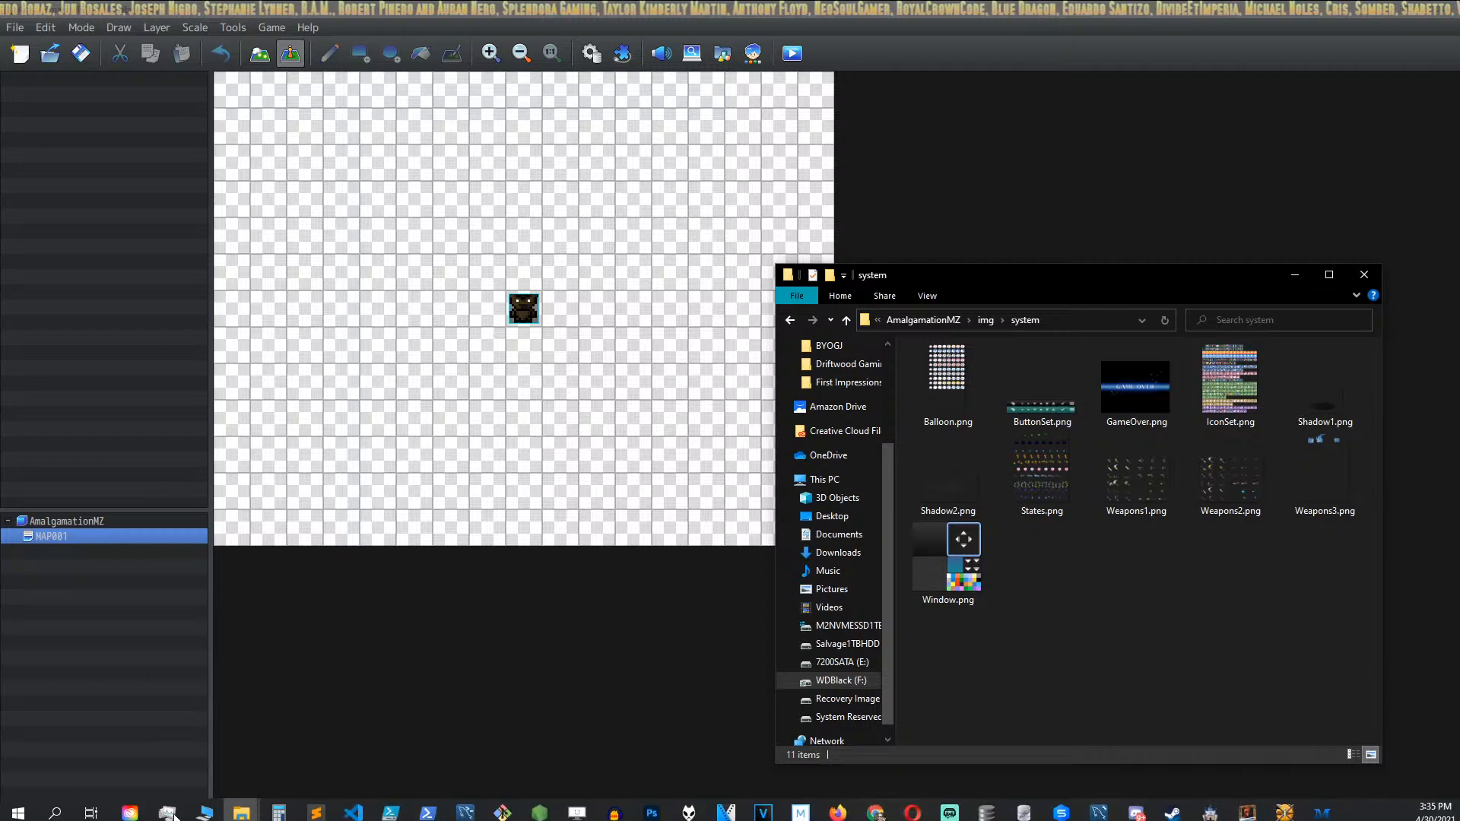
pyautogui.click(241, 807)
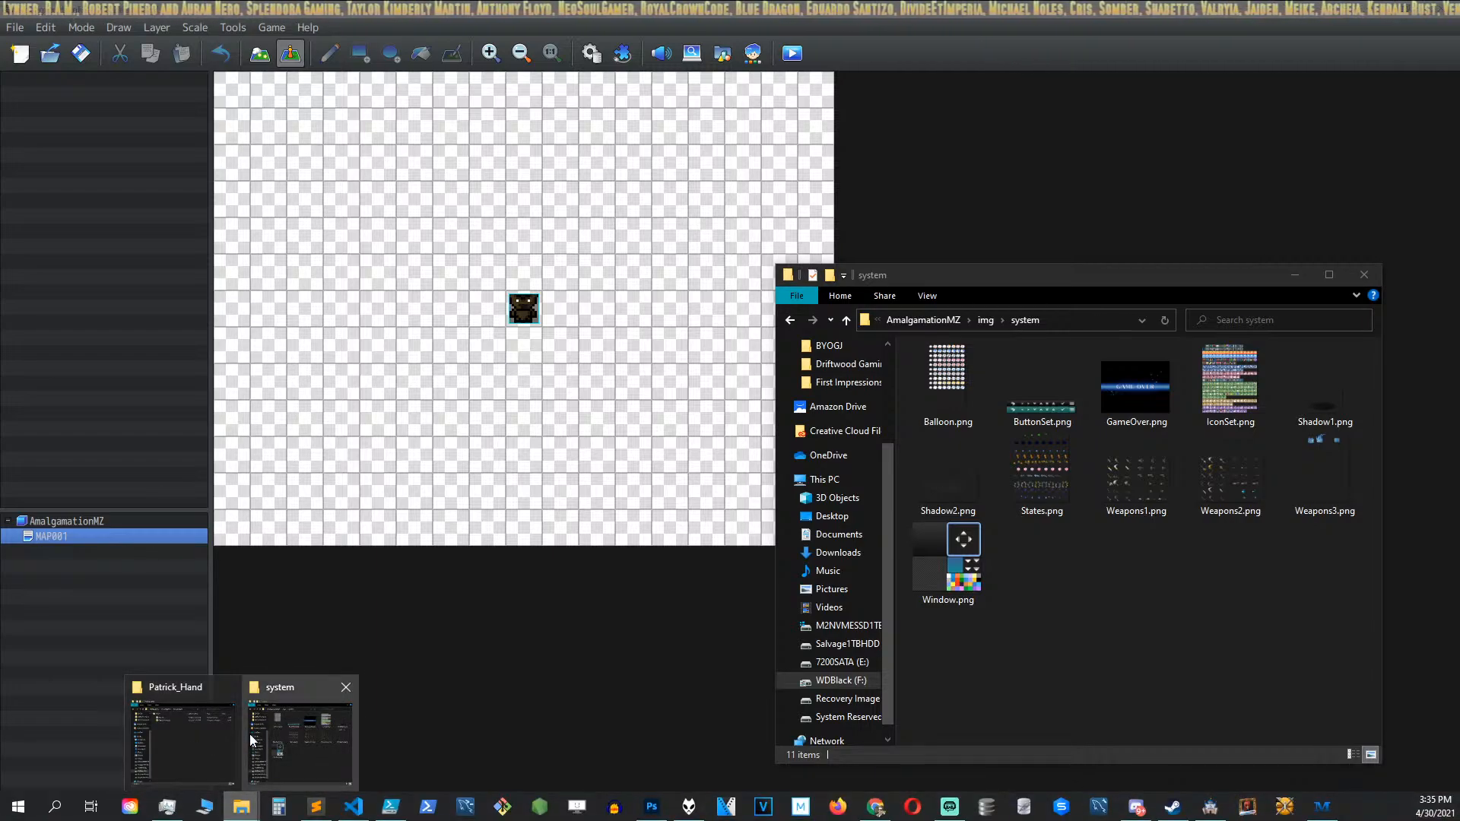
pyautogui.click(208, 742)
pyautogui.click(327, 304)
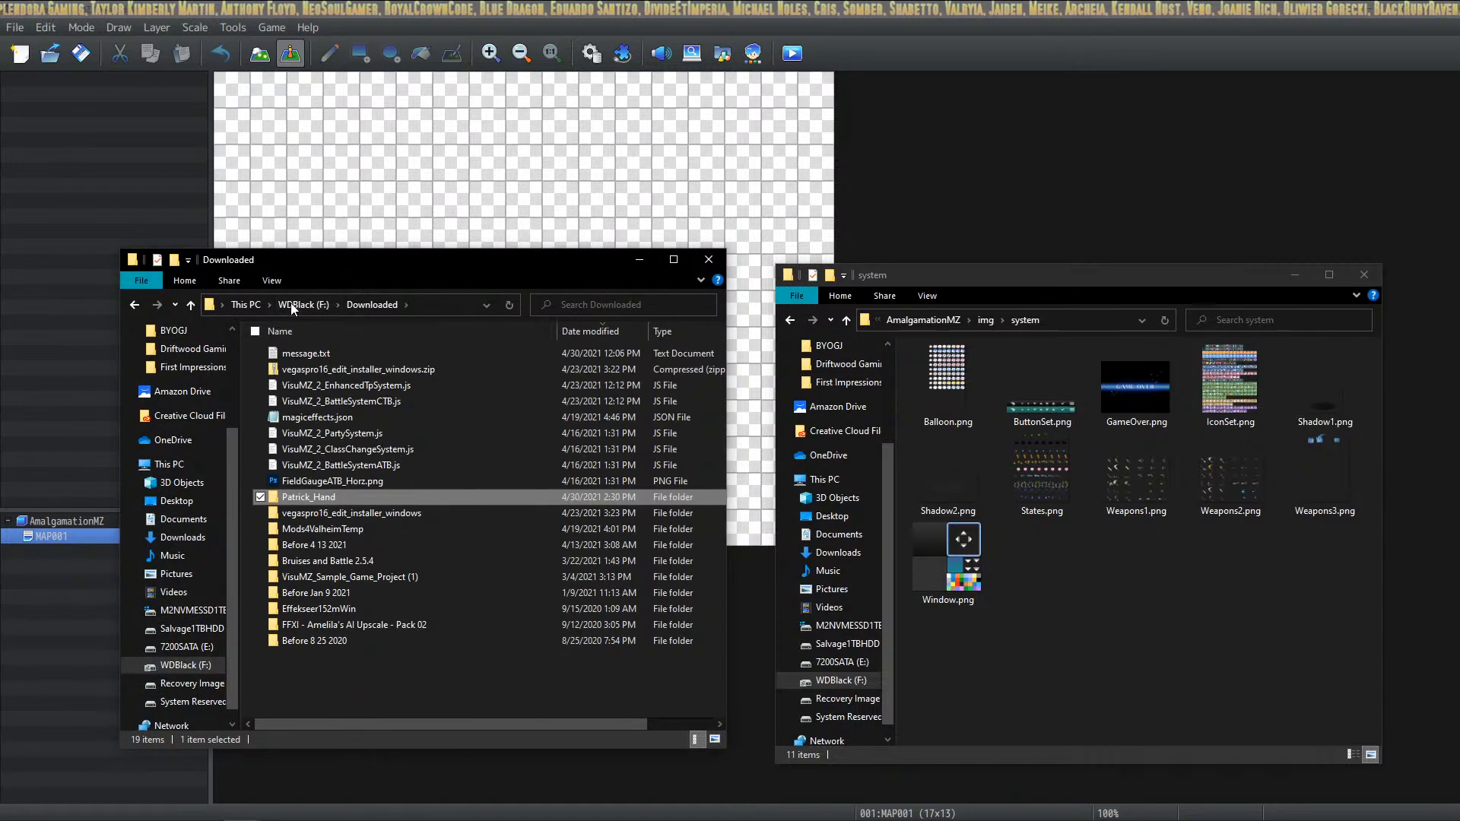
pyautogui.click(290, 302)
pyautogui.scroll(-15, 330, 533)
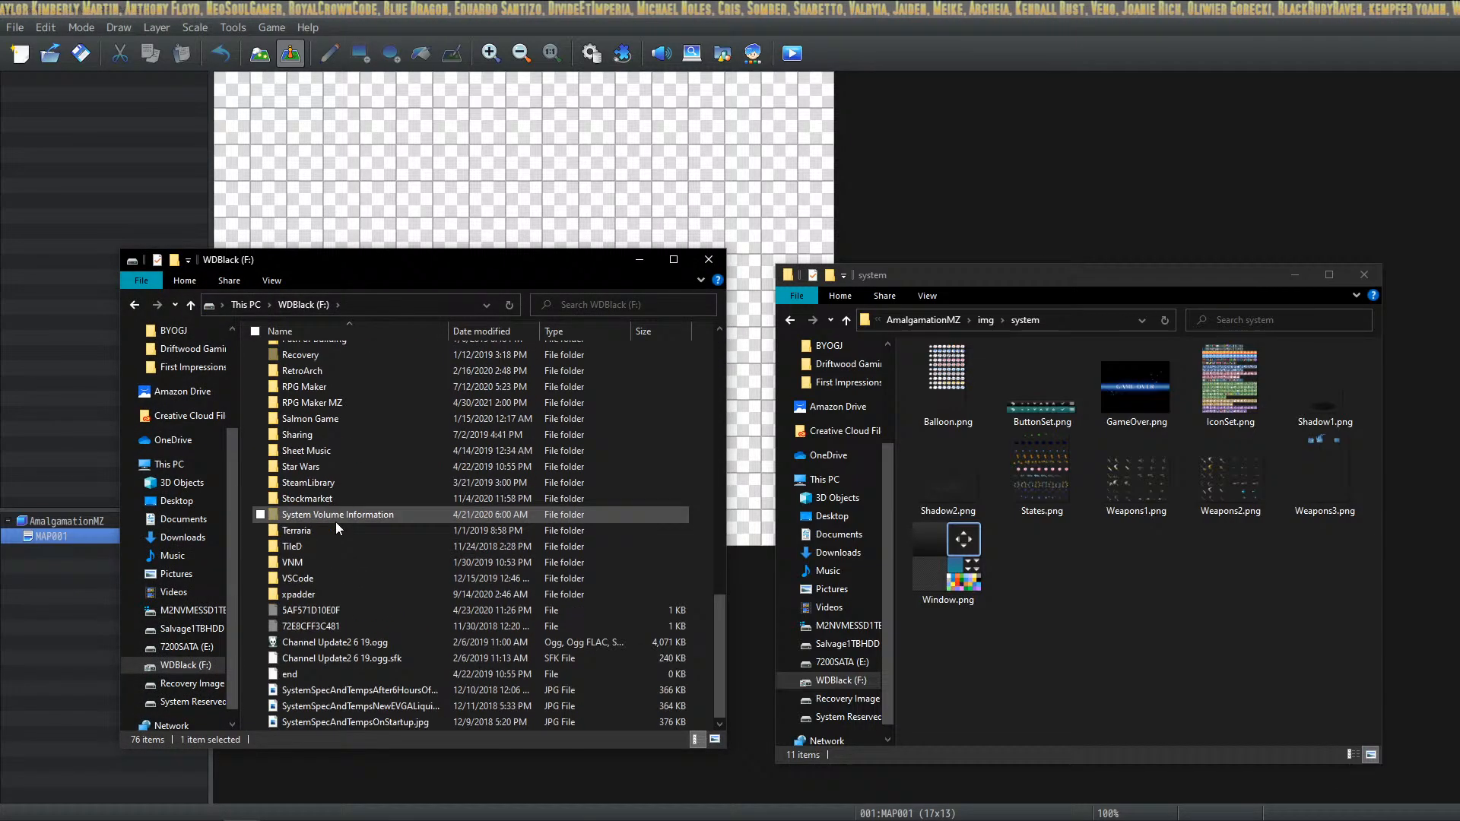
pyautogui.doubleClick(329, 403)
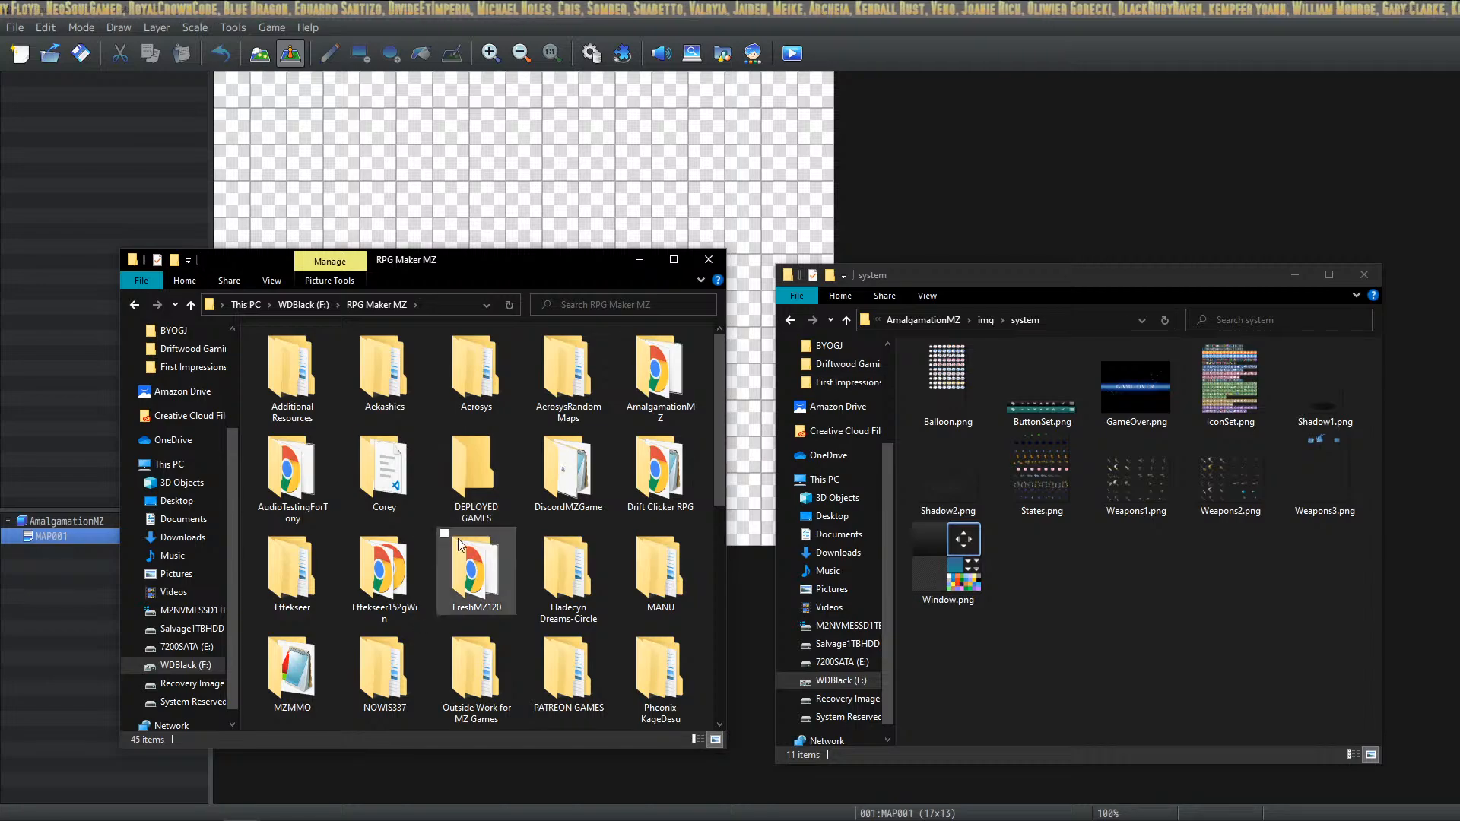
pyautogui.scroll(-5, 578, 493)
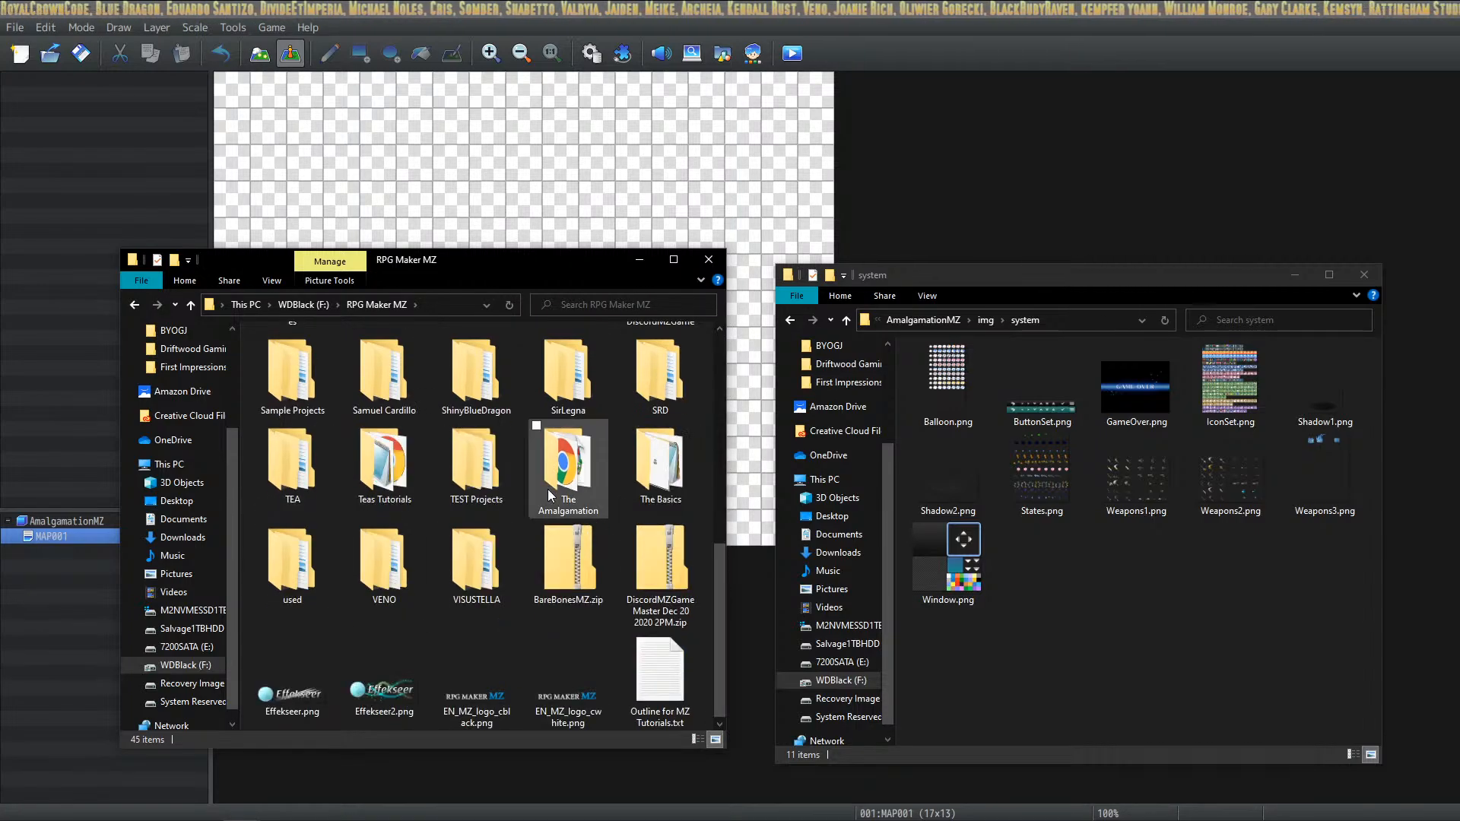
pyautogui.scroll(3, 386, 512)
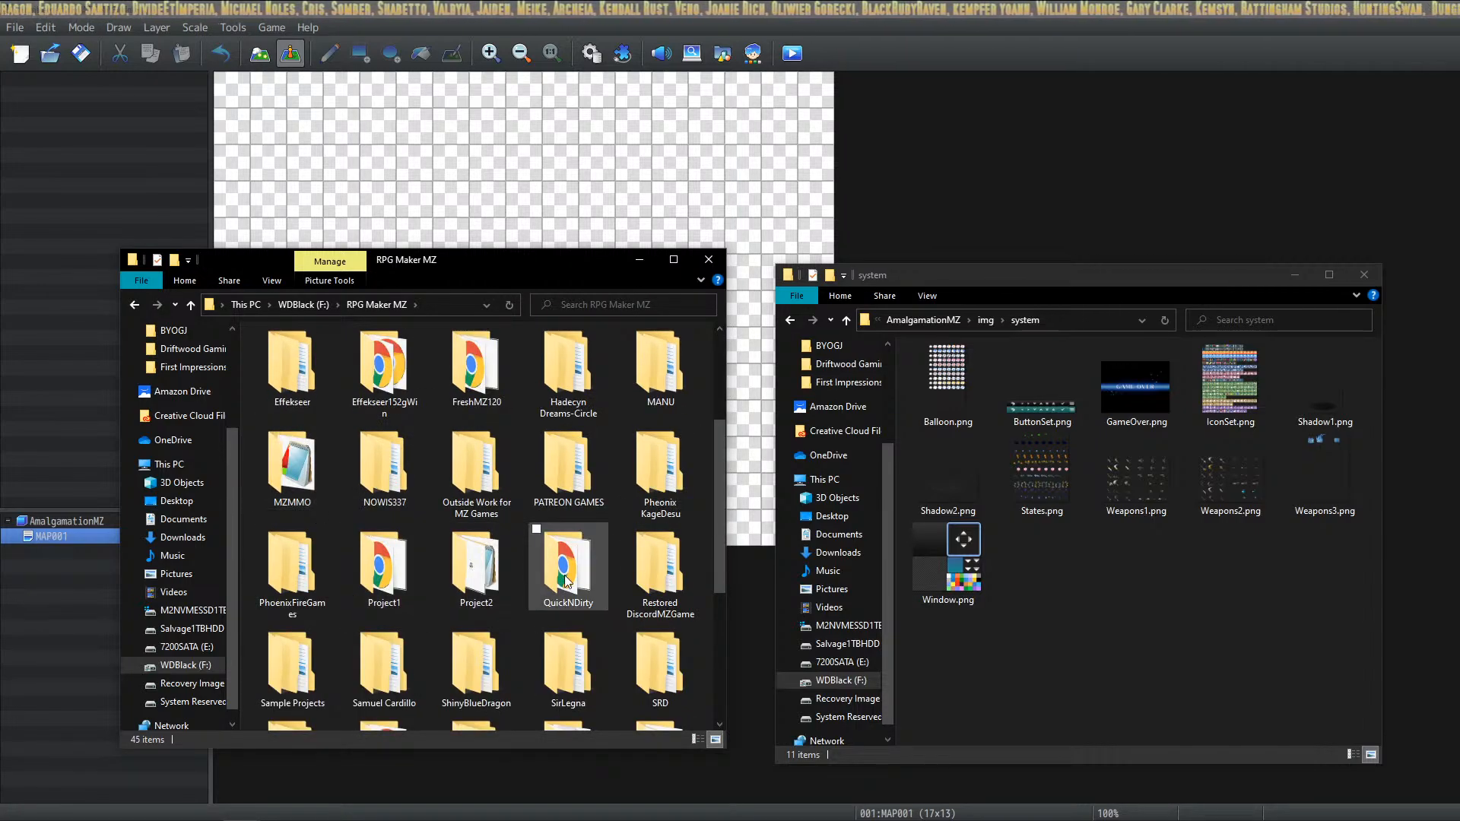
# Open the img\system folder of the MZMMO project
pyautogui.click(303, 498)
pyautogui.doubleClick(303, 500)
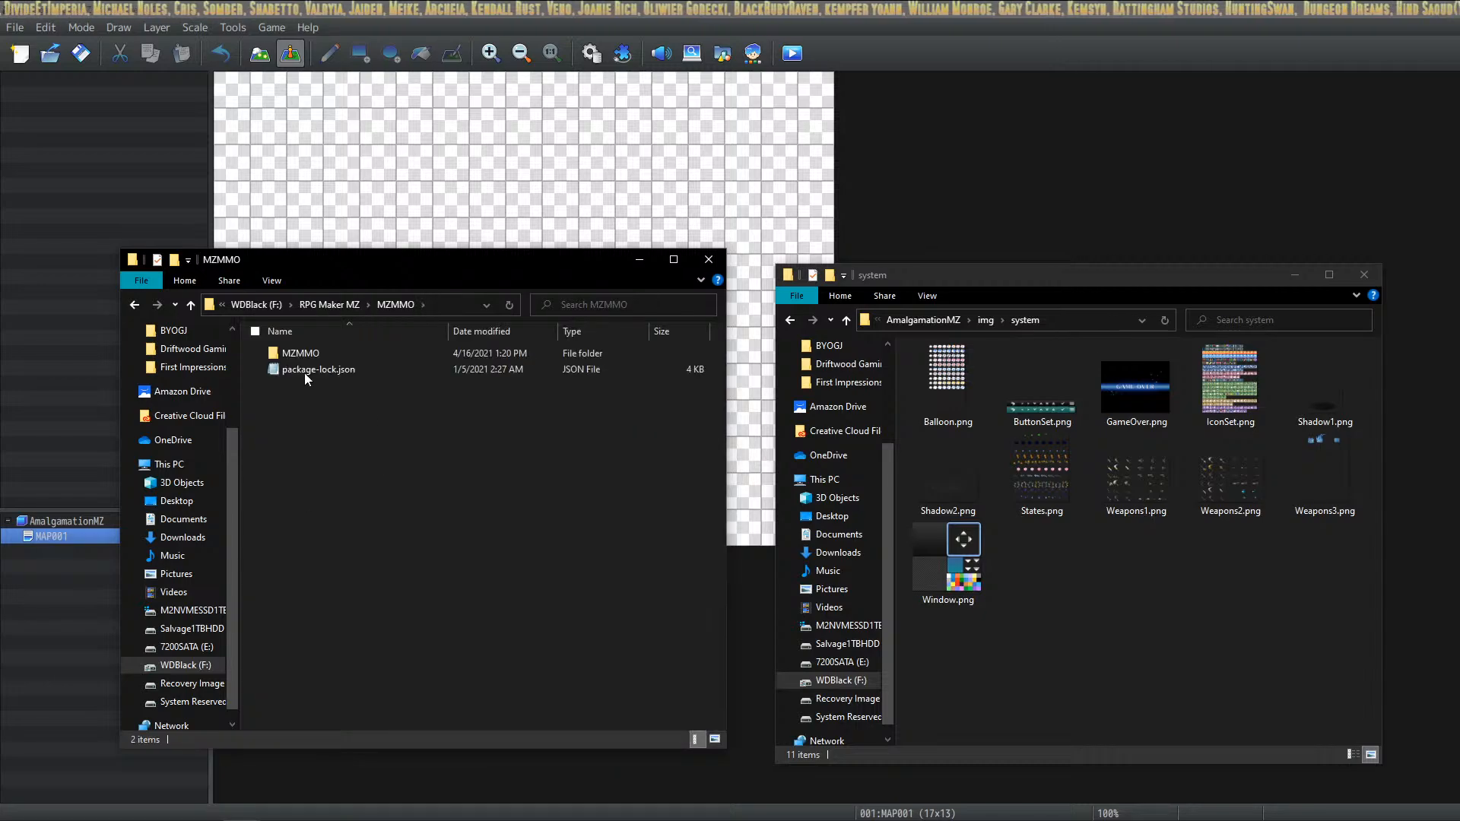
pyautogui.doubleClick(312, 354)
pyautogui.doubleClick(295, 466)
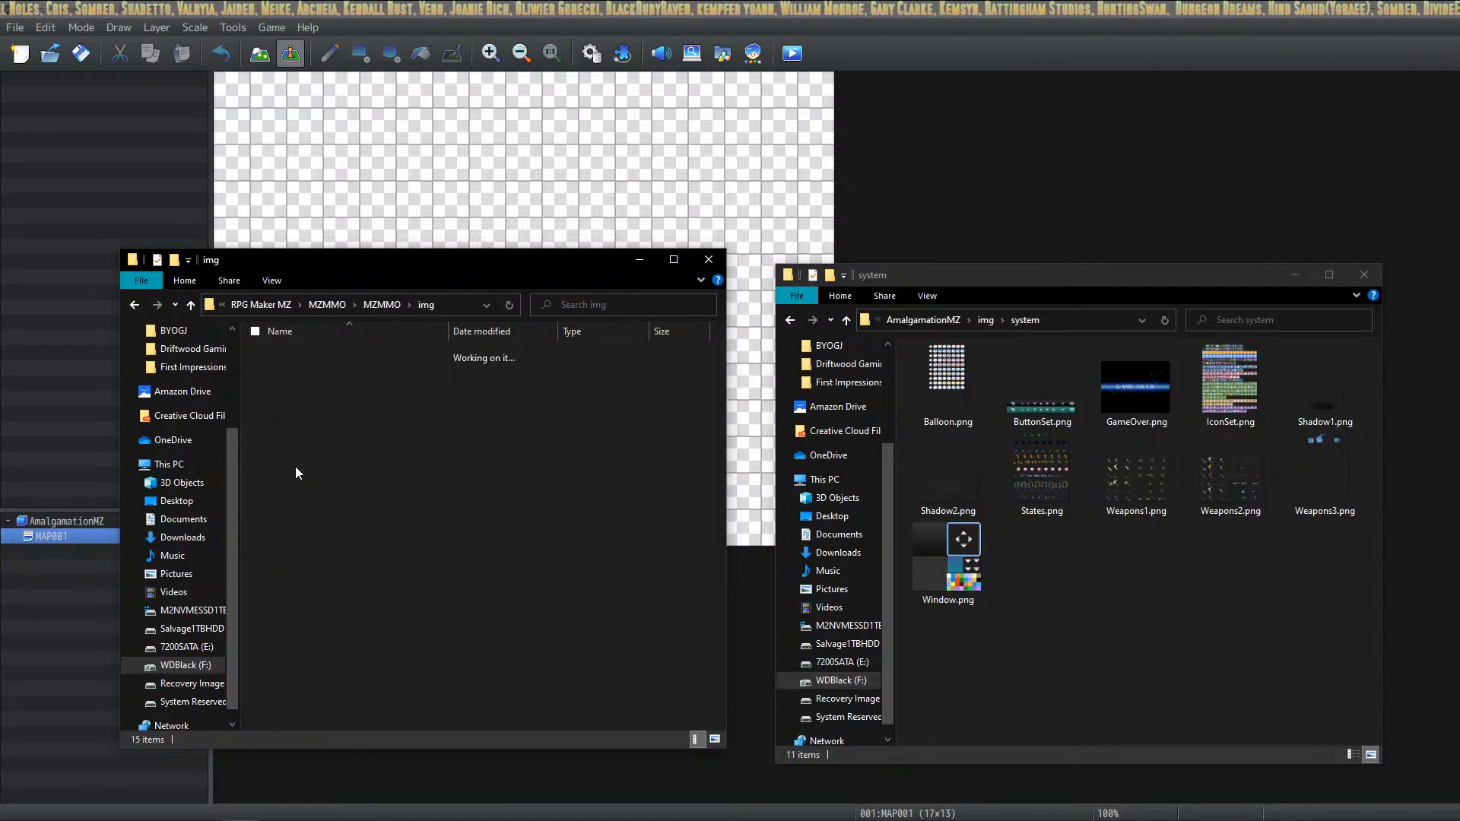
pyautogui.doubleClick(313, 515)
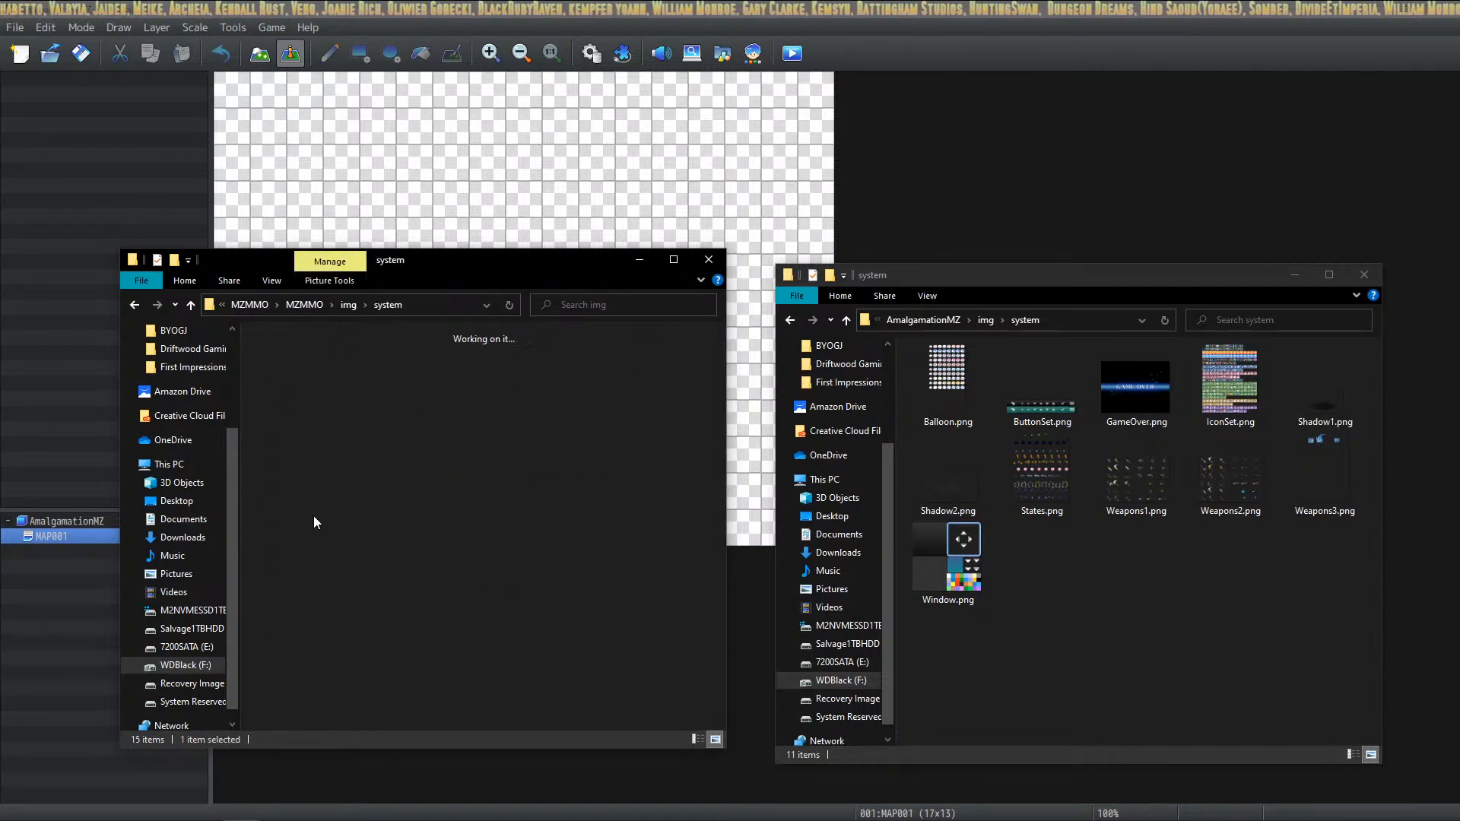
# Copy IconSet.png from MZMMO's system folder over the one in AmalgamationMZ's system folder, and return to the project's img folder
pyautogui.click(297, 468)
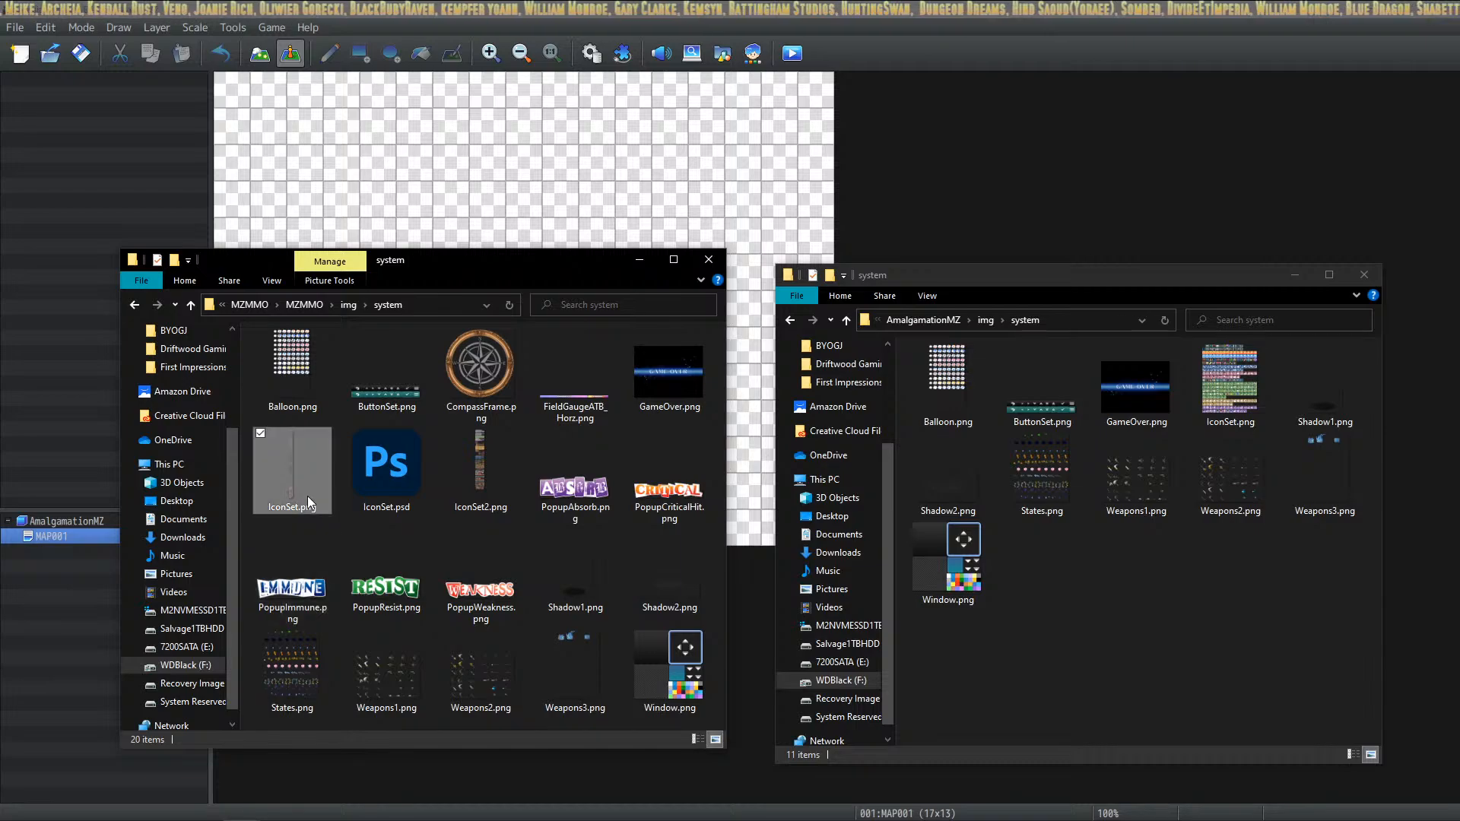
pyautogui.click(1171, 601)
pyautogui.hotkey('ctrl', 'v')
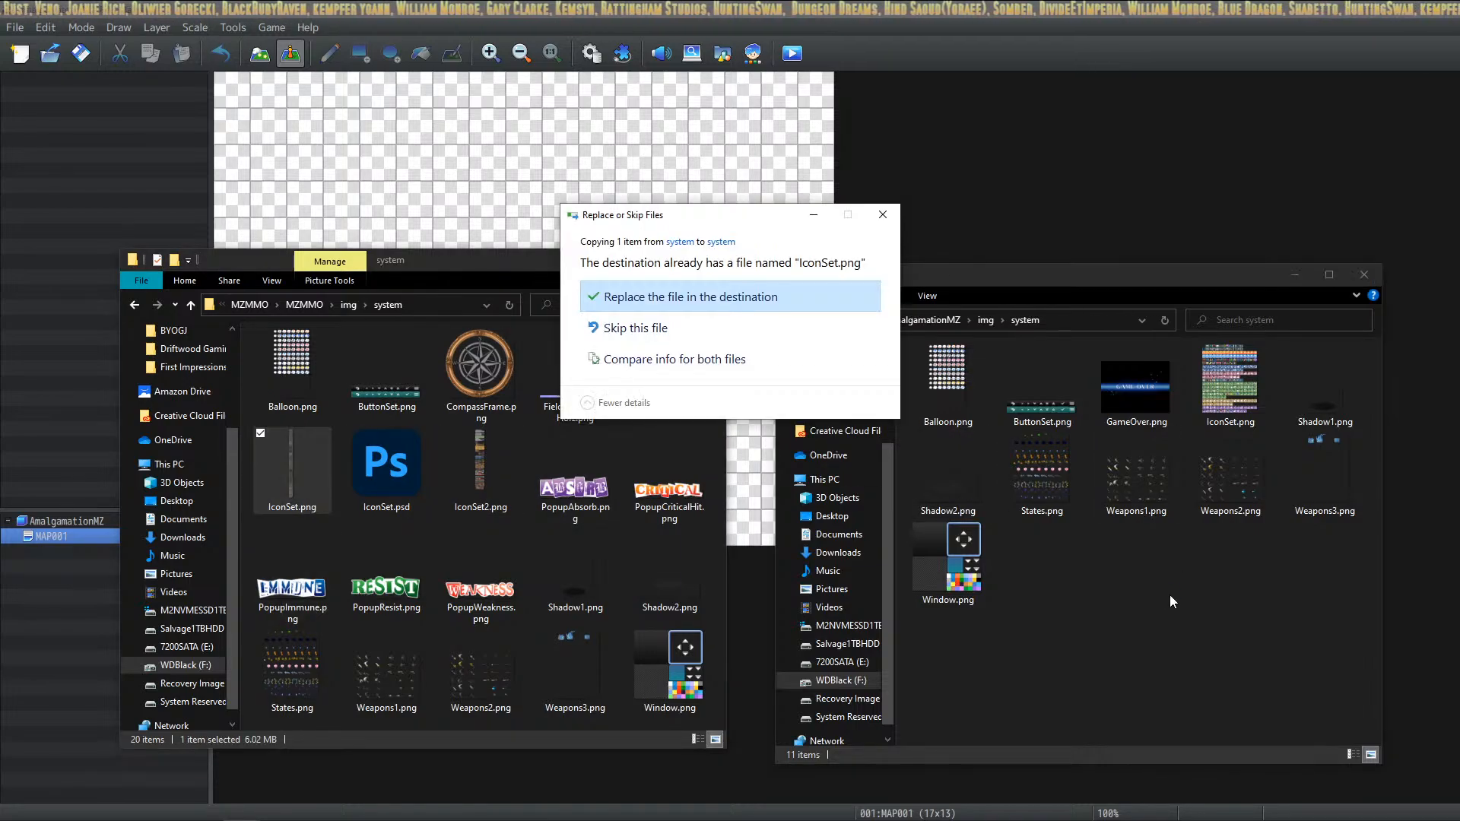
pyautogui.click(687, 303)
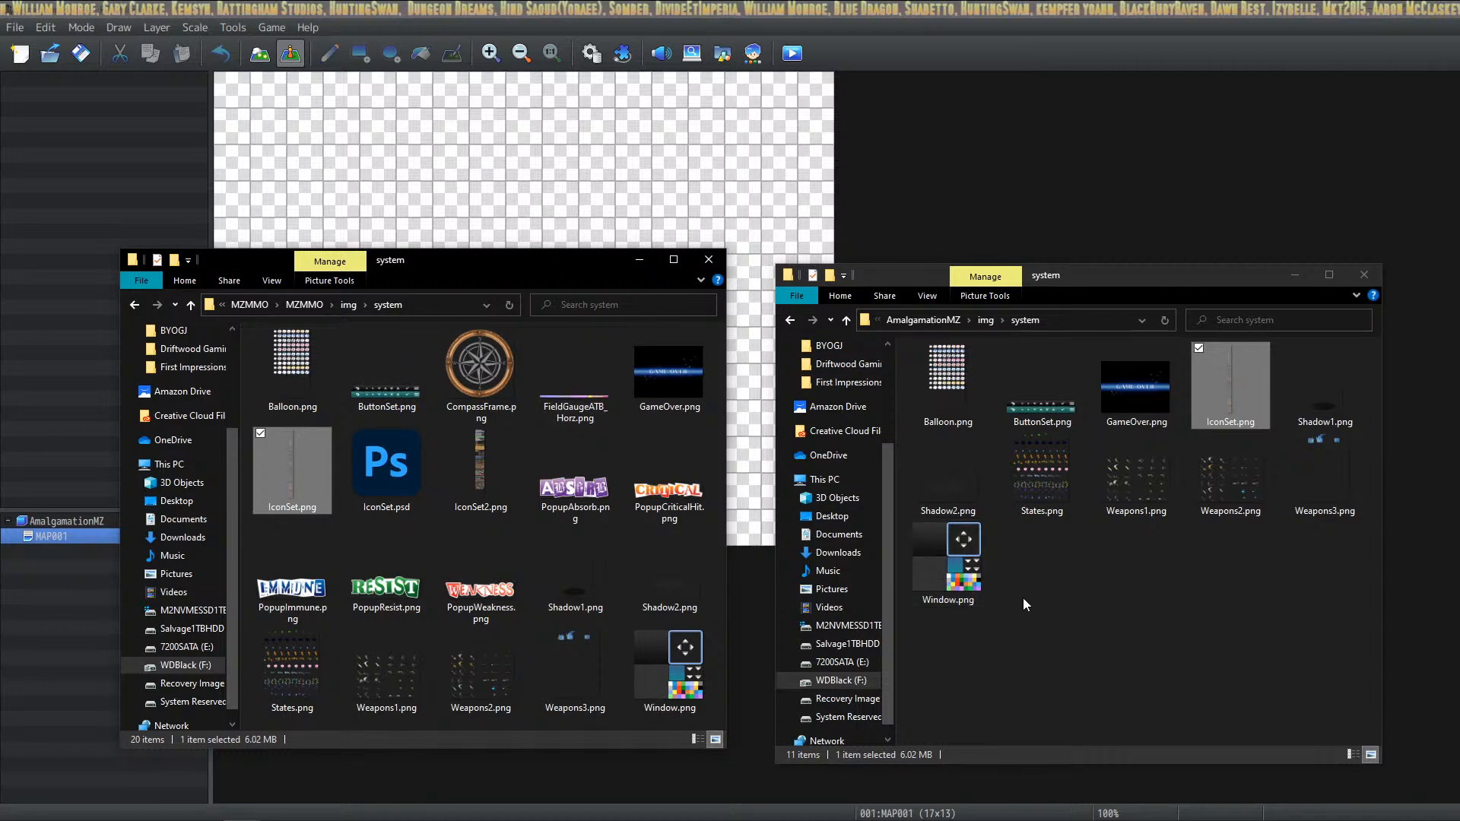
pyautogui.click(640, 262)
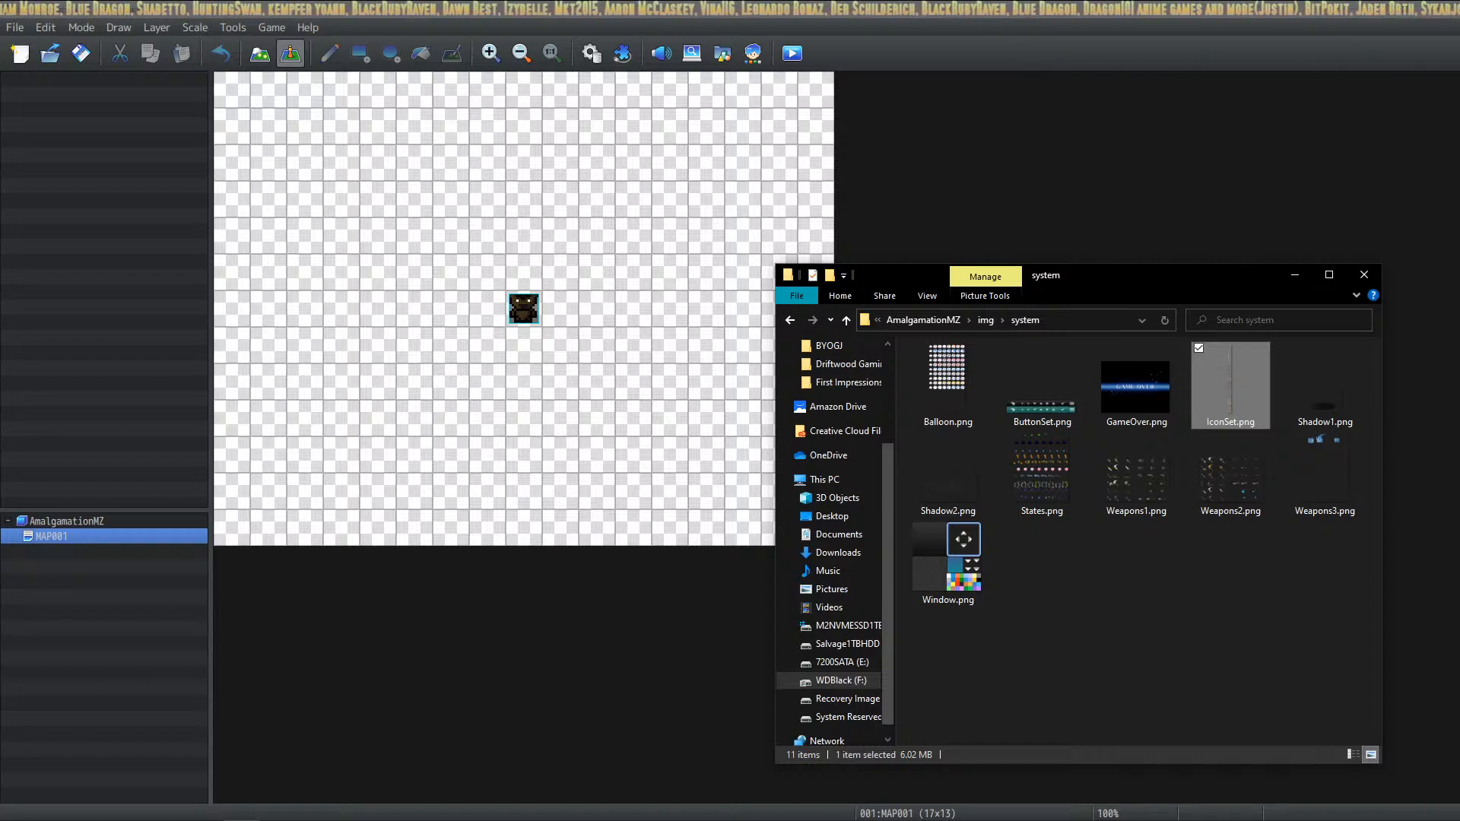
pyautogui.click(1202, 650)
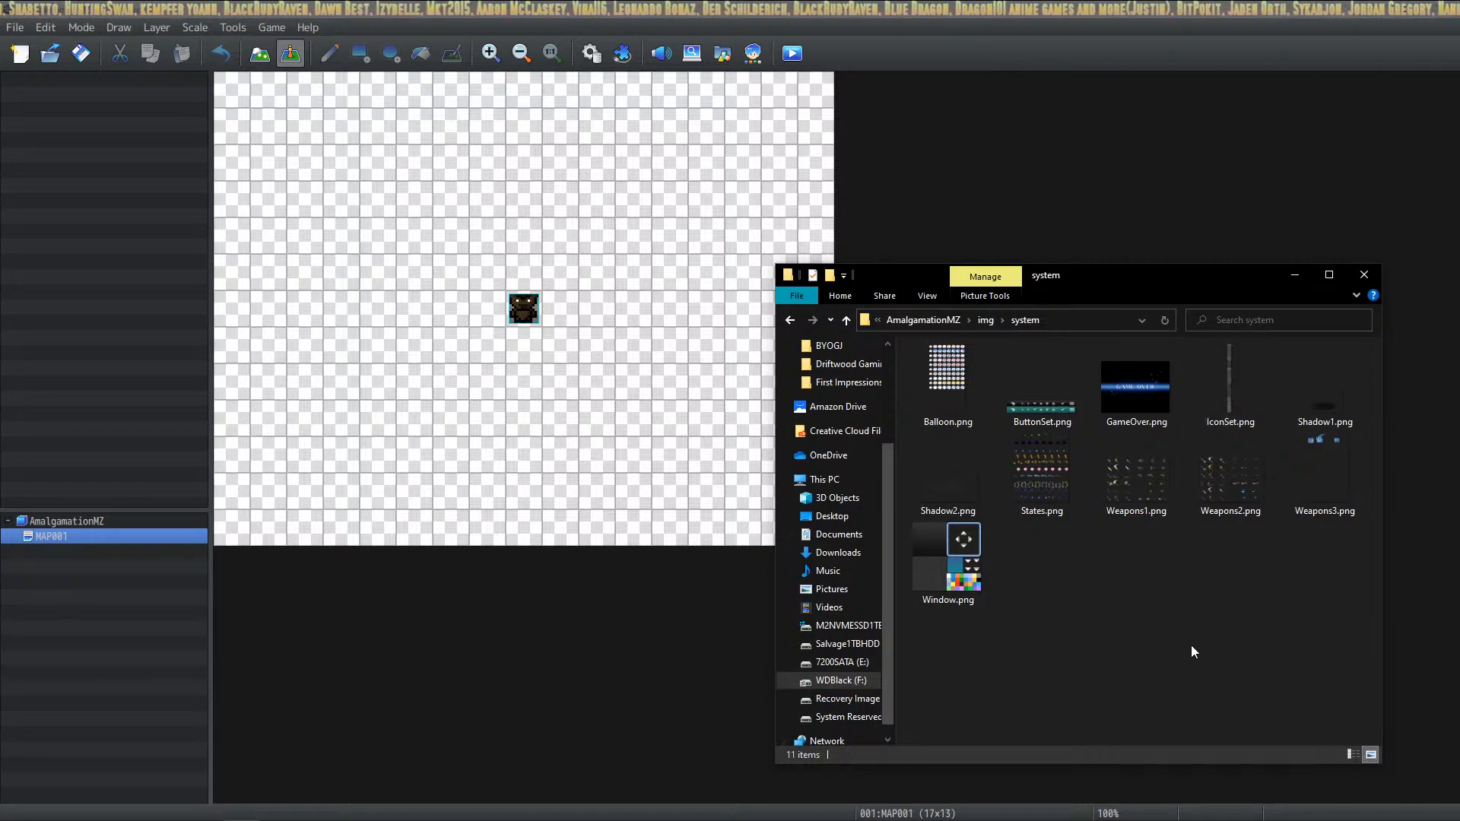
pyautogui.click(987, 321)
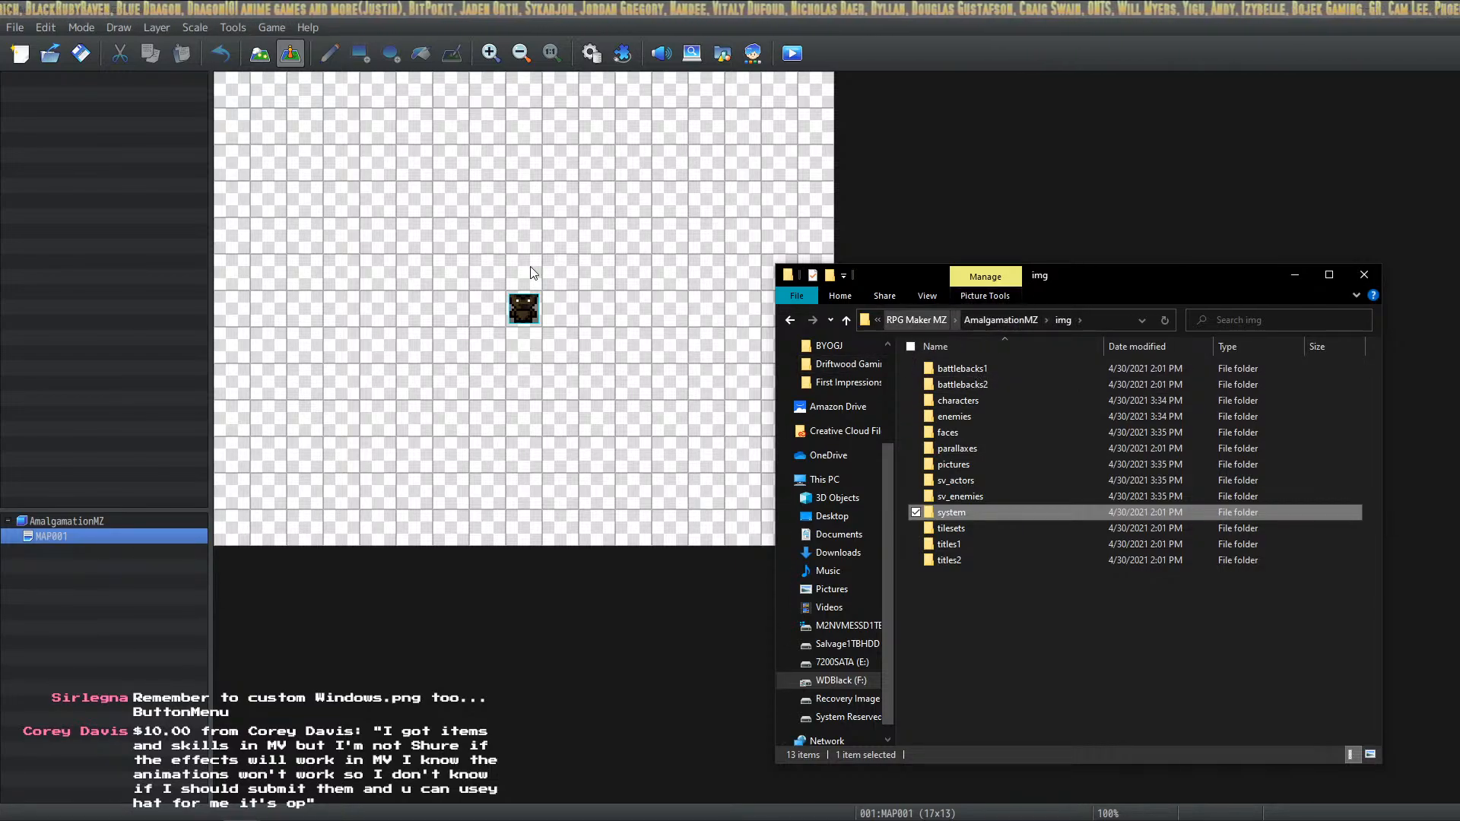
# Open another File Explorer window from the project and browse to the RPG Maker\MV folder on drive F:
pyautogui.click(268, 27)
pyautogui.click(291, 75)
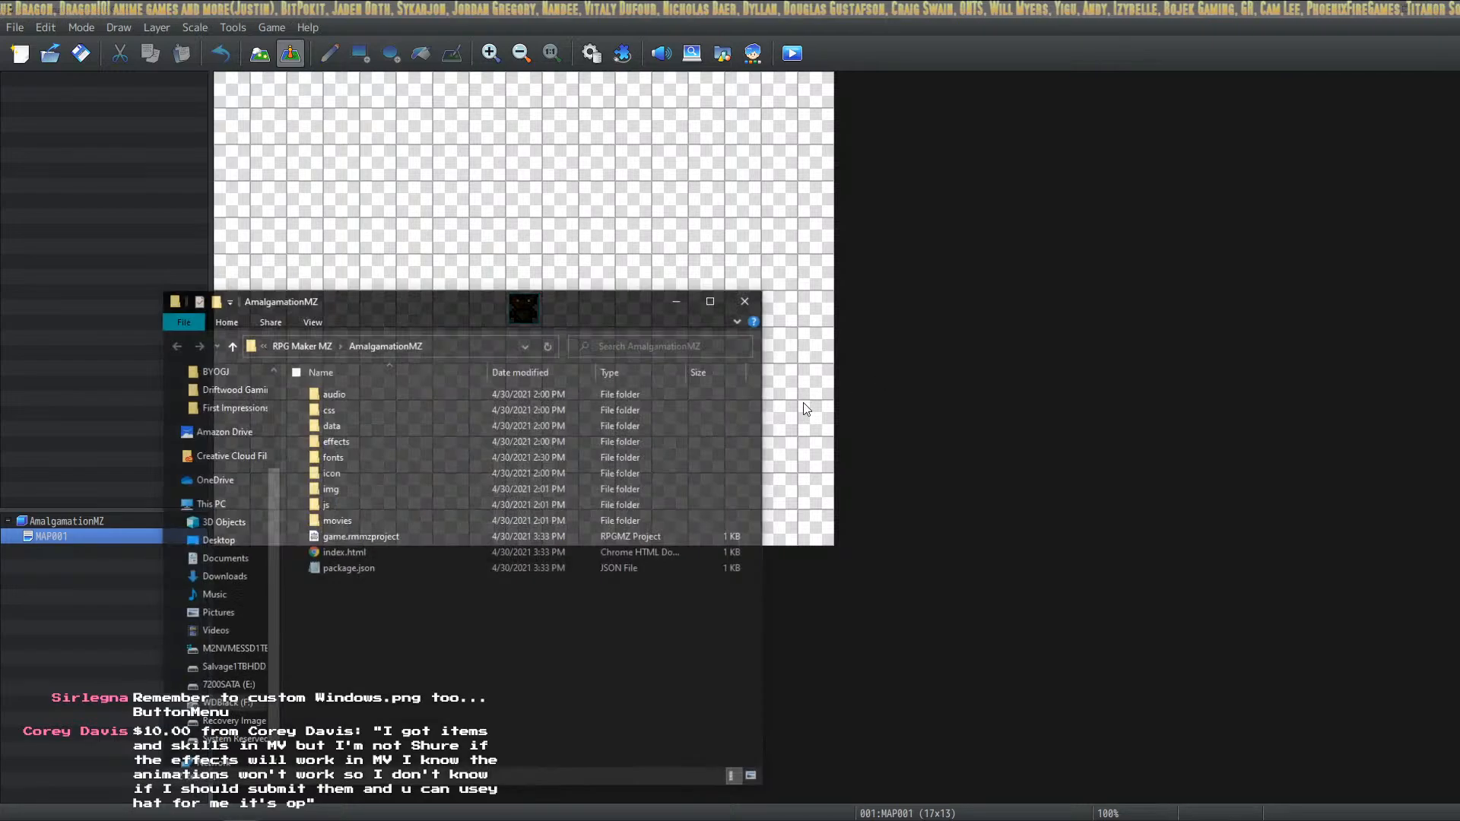
pyautogui.click(317, 345)
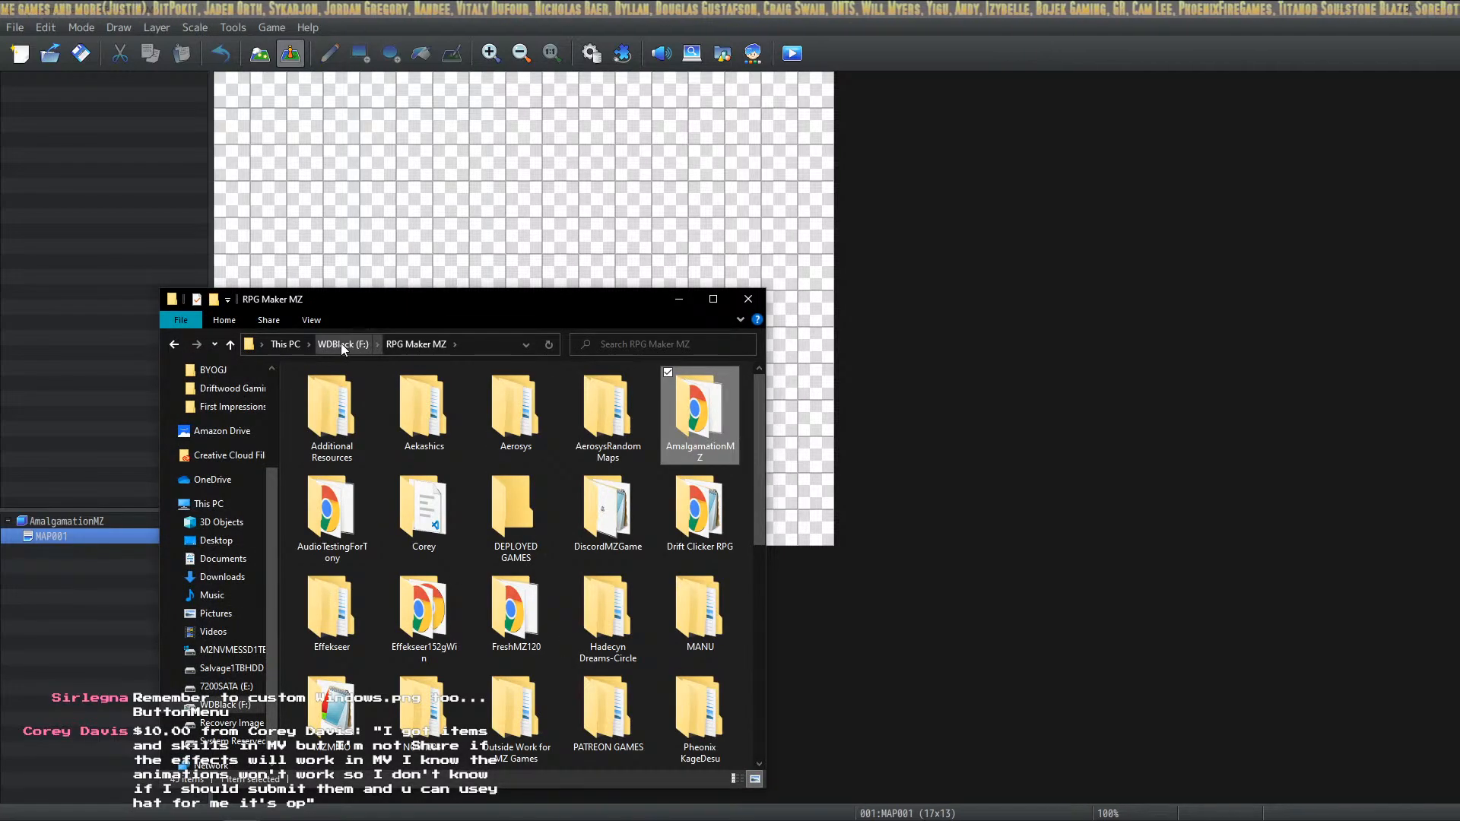
pyautogui.click(340, 344)
pyautogui.doubleClick(350, 746)
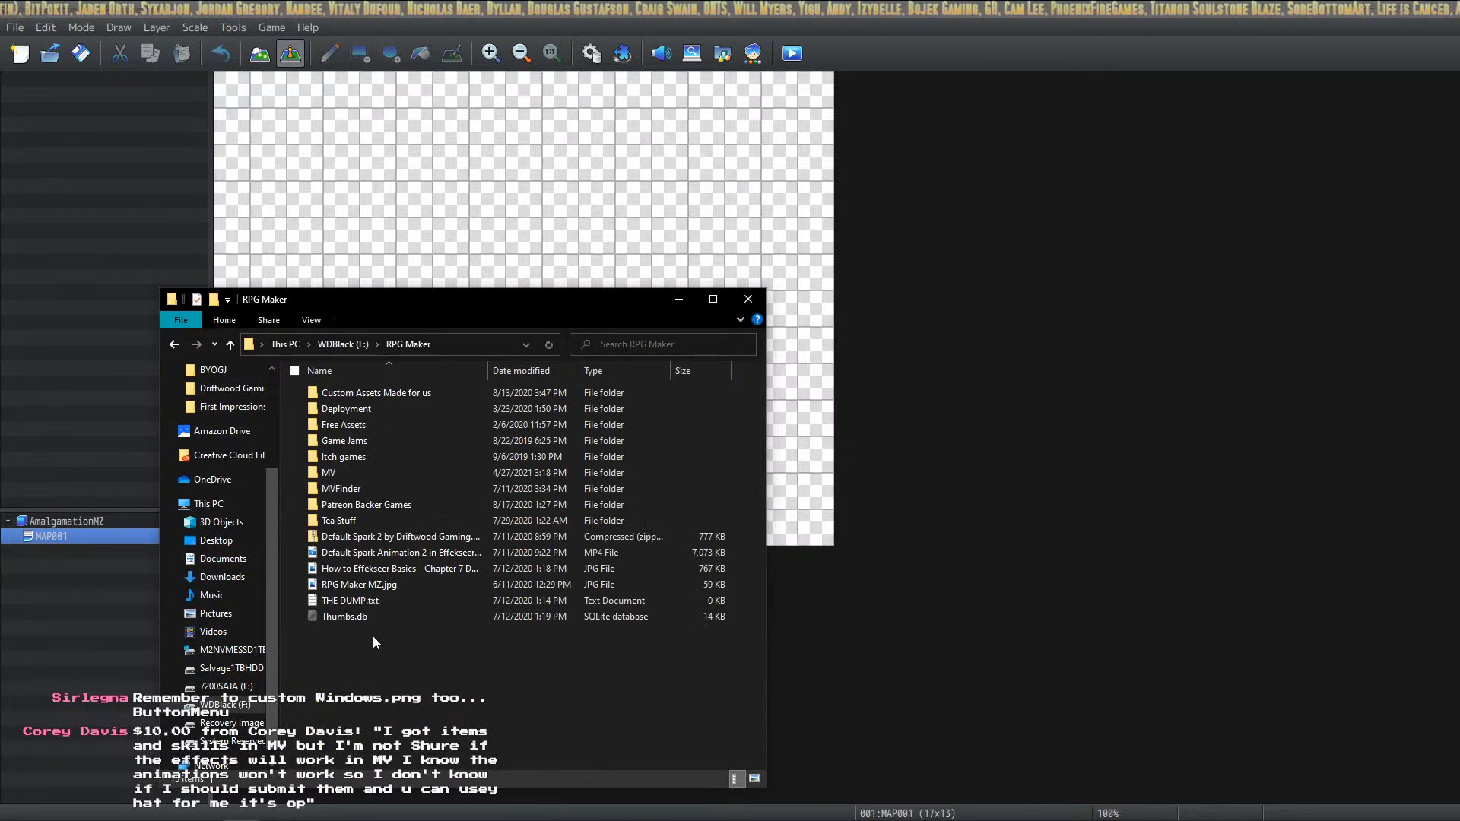
pyautogui.doubleClick(351, 477)
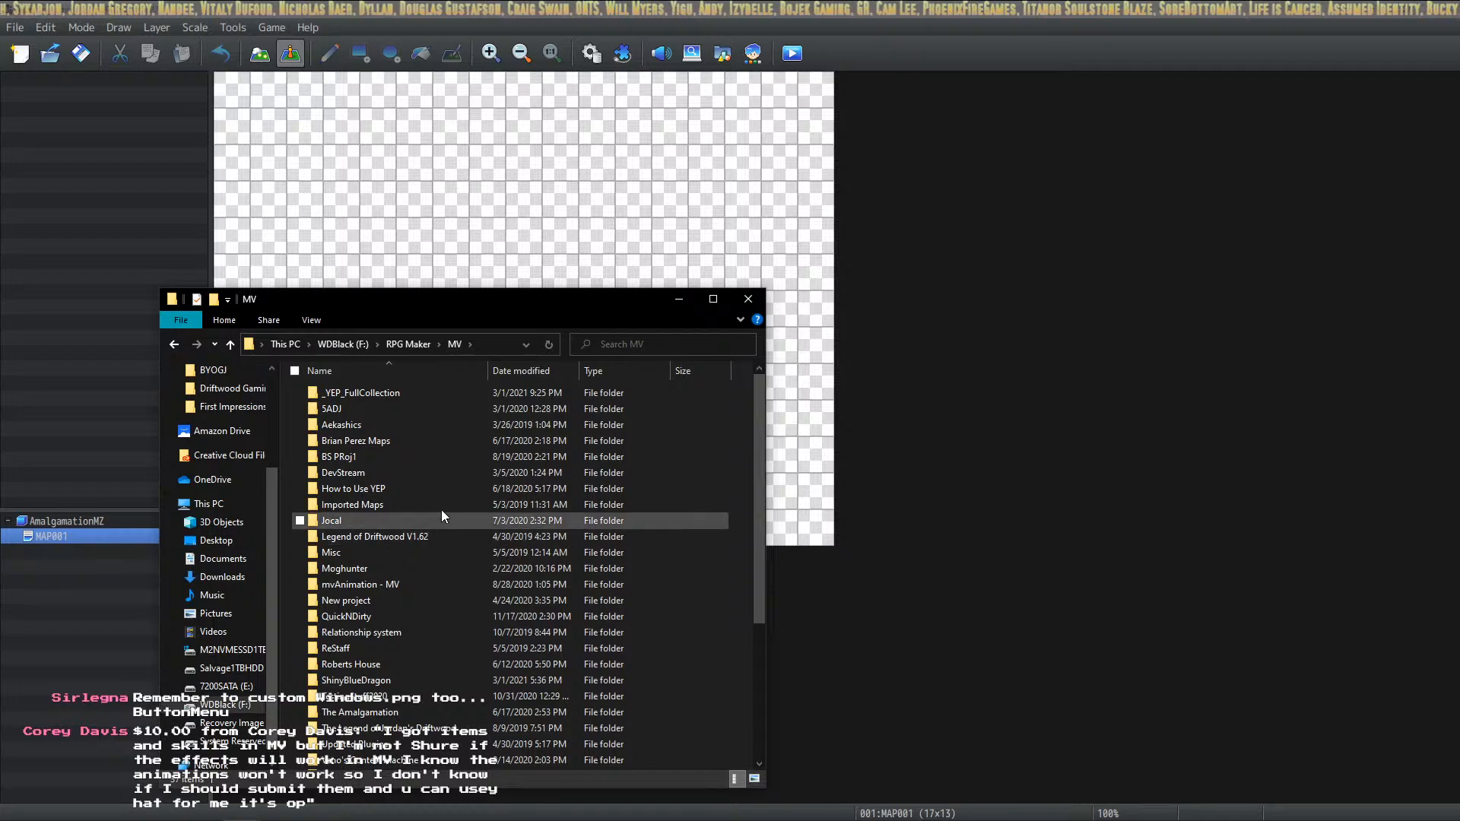
# Open the img\characters folder of the MV project The Amalgamation
pyautogui.scroll(-2, 418, 569)
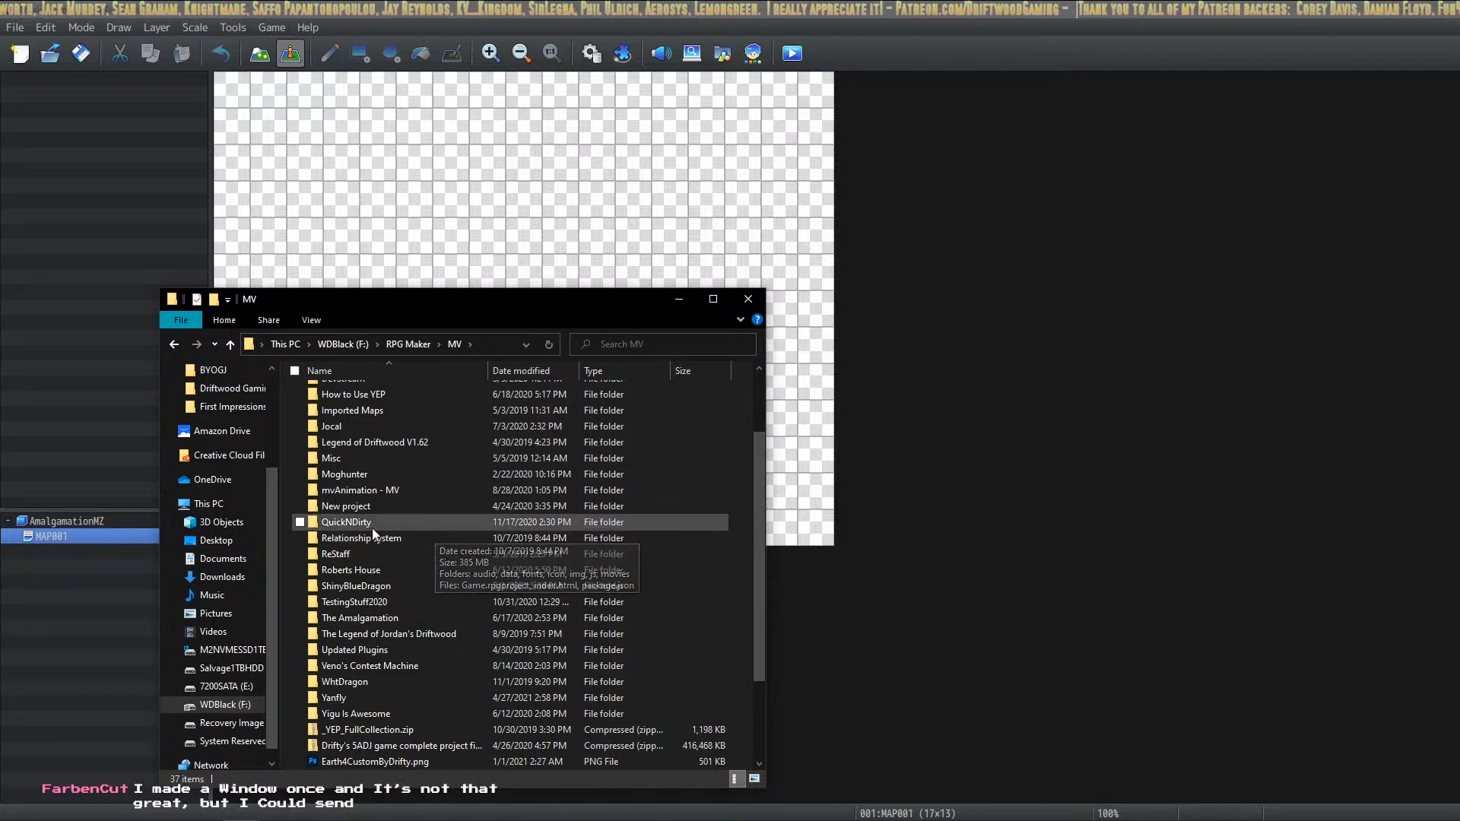
pyautogui.doubleClick(412, 623)
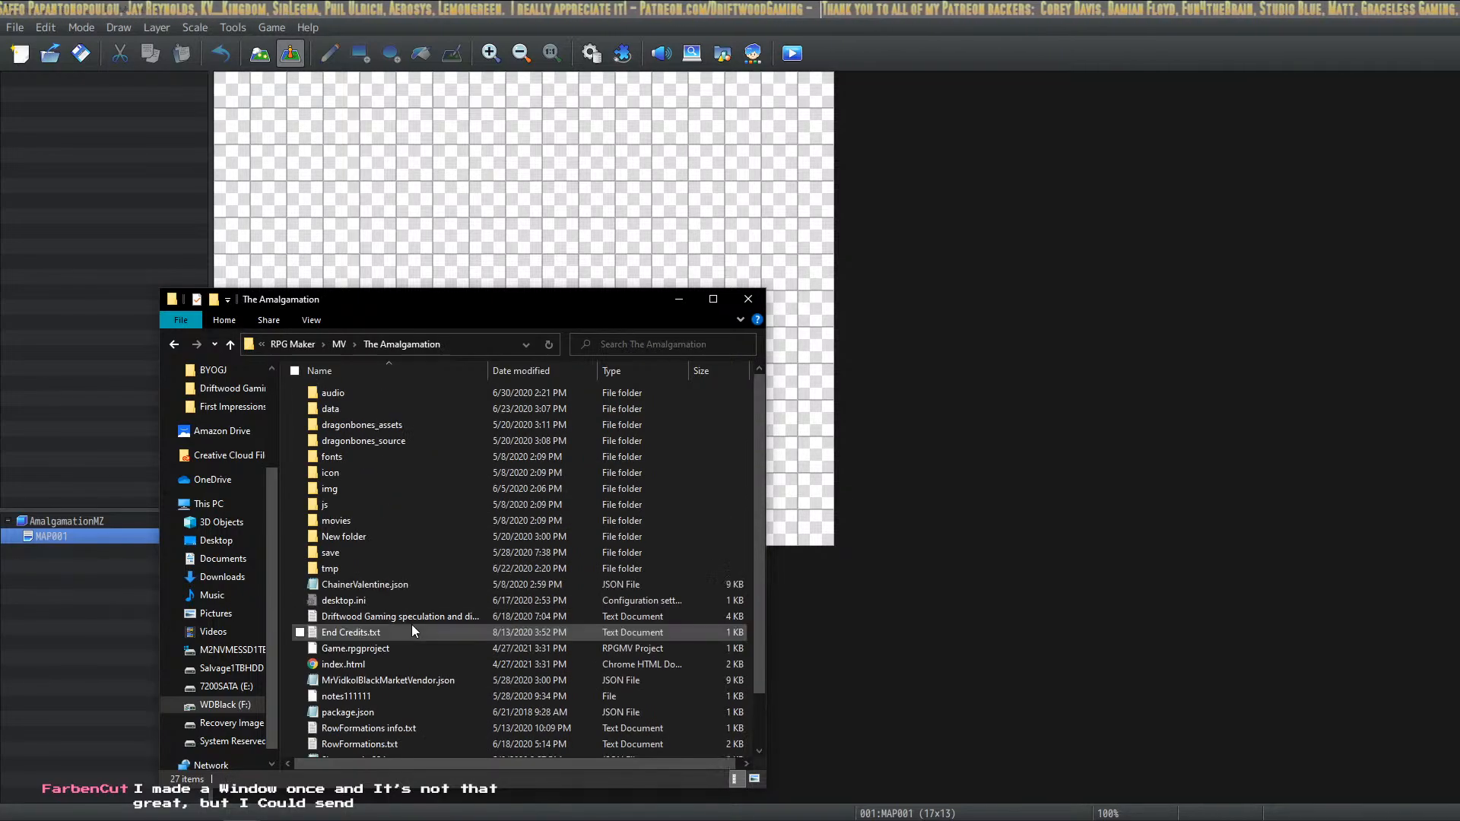
pyautogui.click(358, 491)
pyautogui.doubleClick(359, 491)
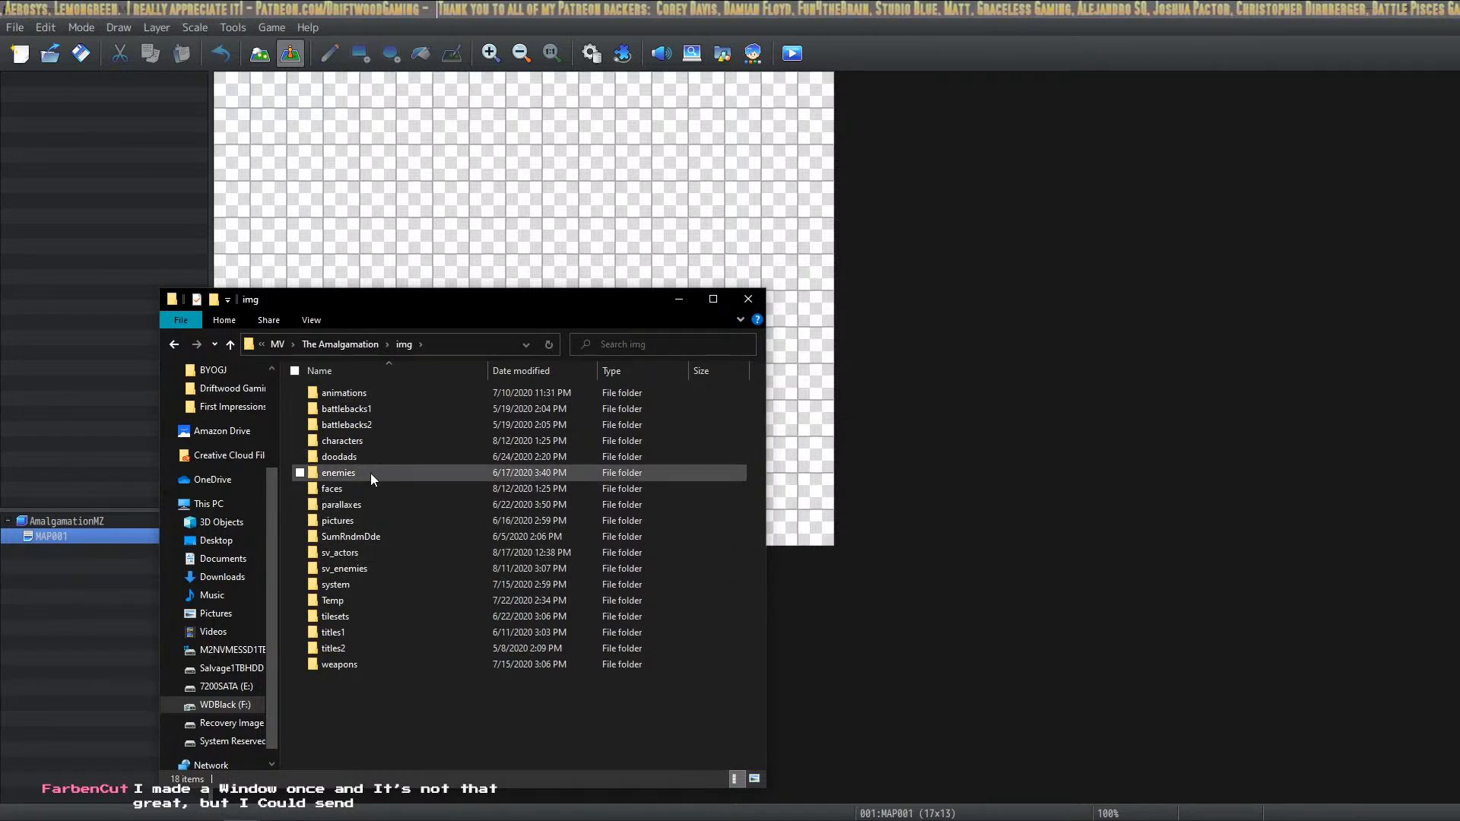
pyautogui.doubleClick(377, 443)
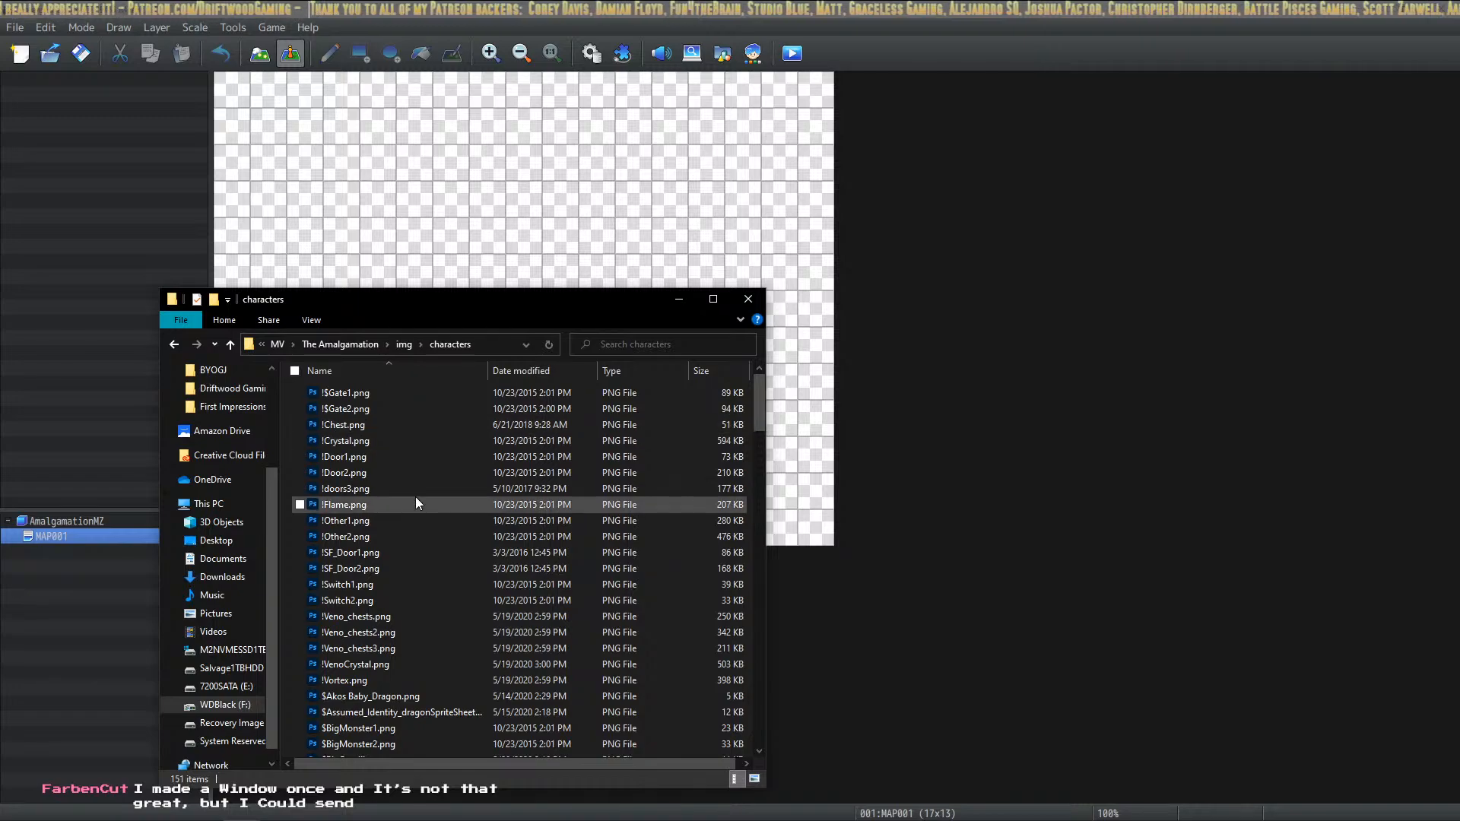
# Copy $SirCoreyVanDavis.png from The Amalgamation's characters folder into the img\characters folder of AmalgamationMZ
pyautogui.scroll(-3, 402, 618)
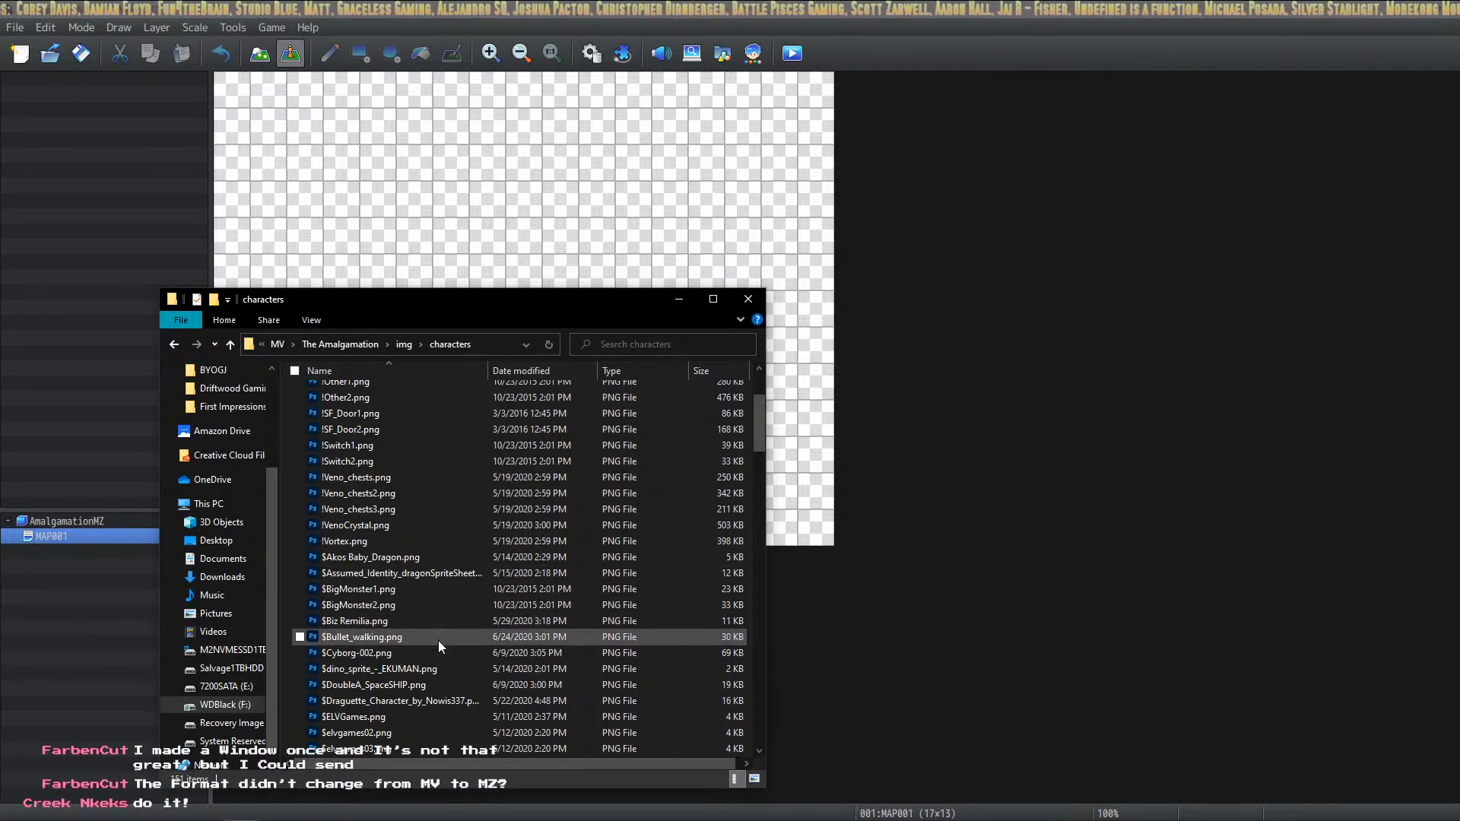
pyautogui.scroll(-2, 438, 640)
pyautogui.scroll(-3, 435, 617)
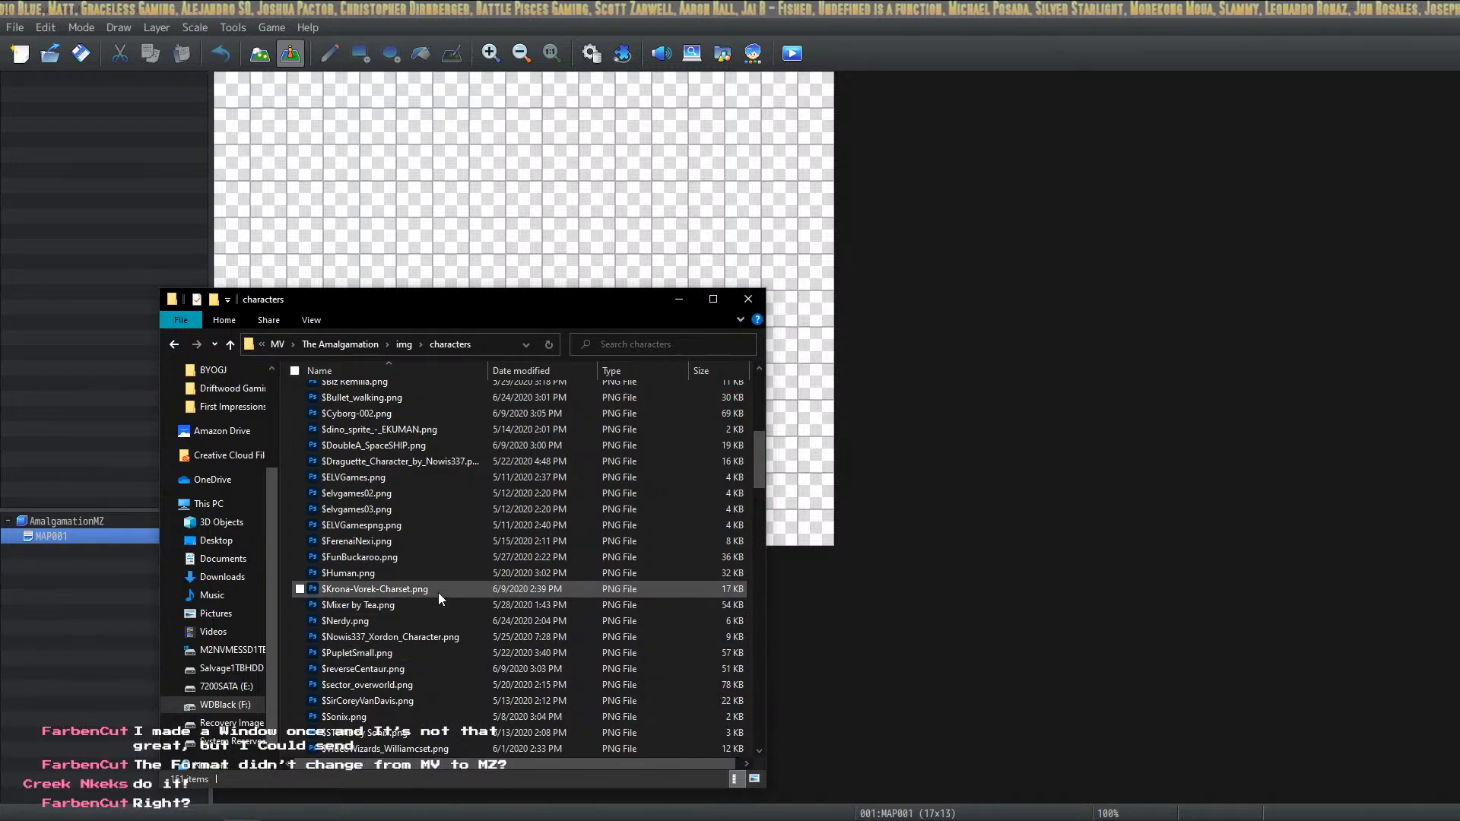
pyautogui.scroll(-1, 439, 605)
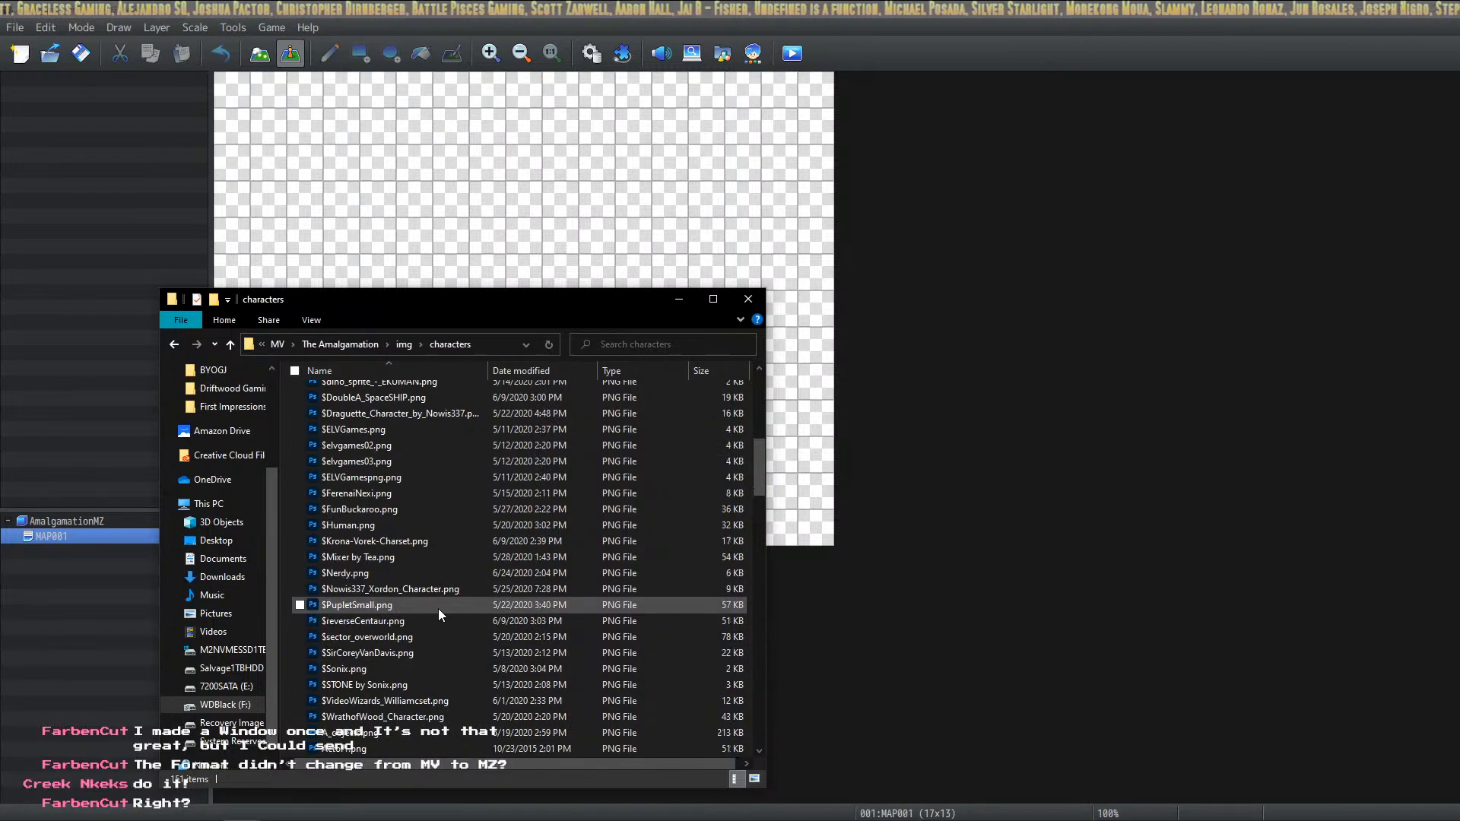
pyautogui.click(429, 652)
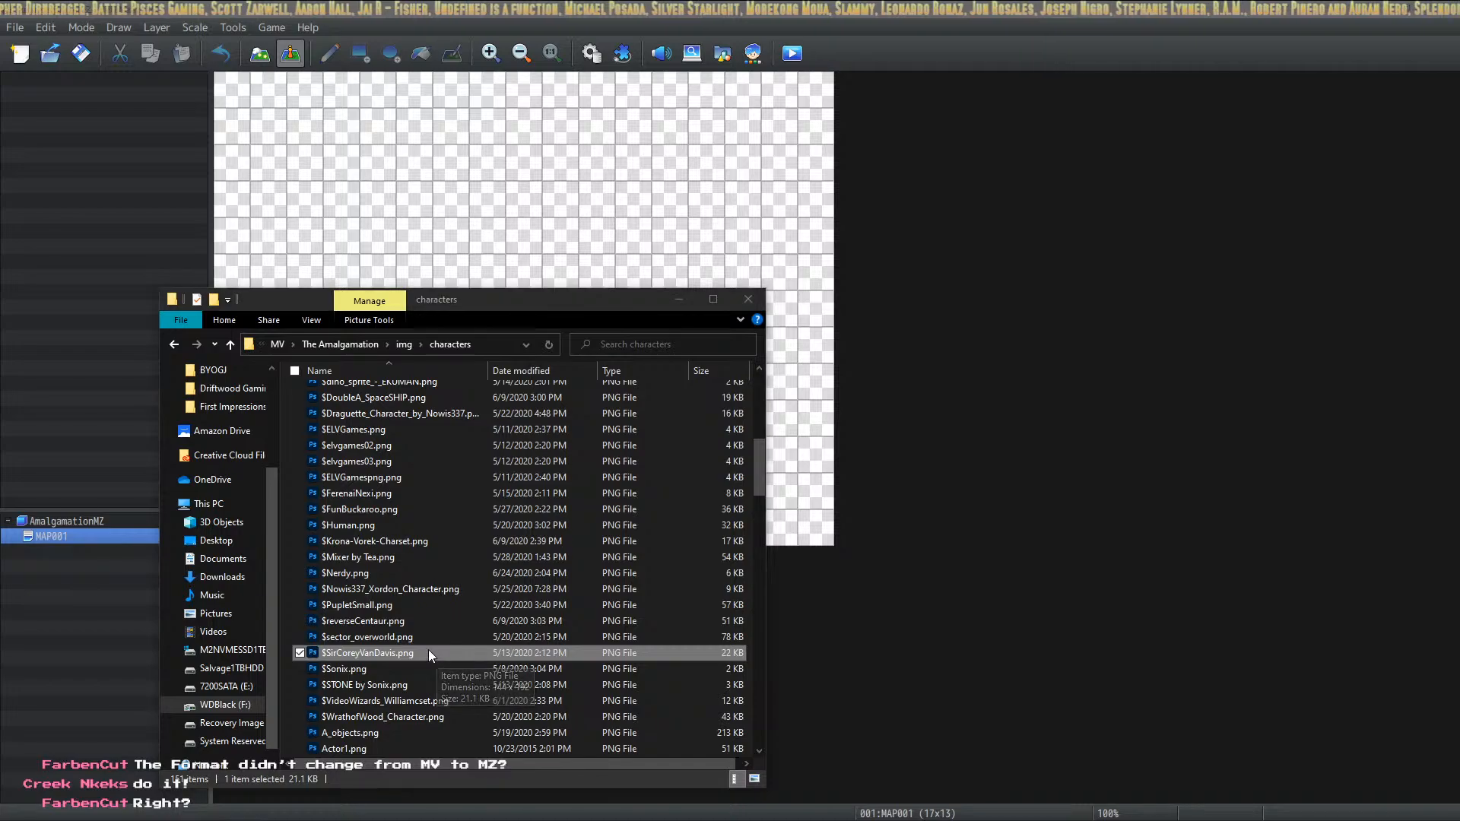
pyautogui.hotkey('alt', 'Tab')
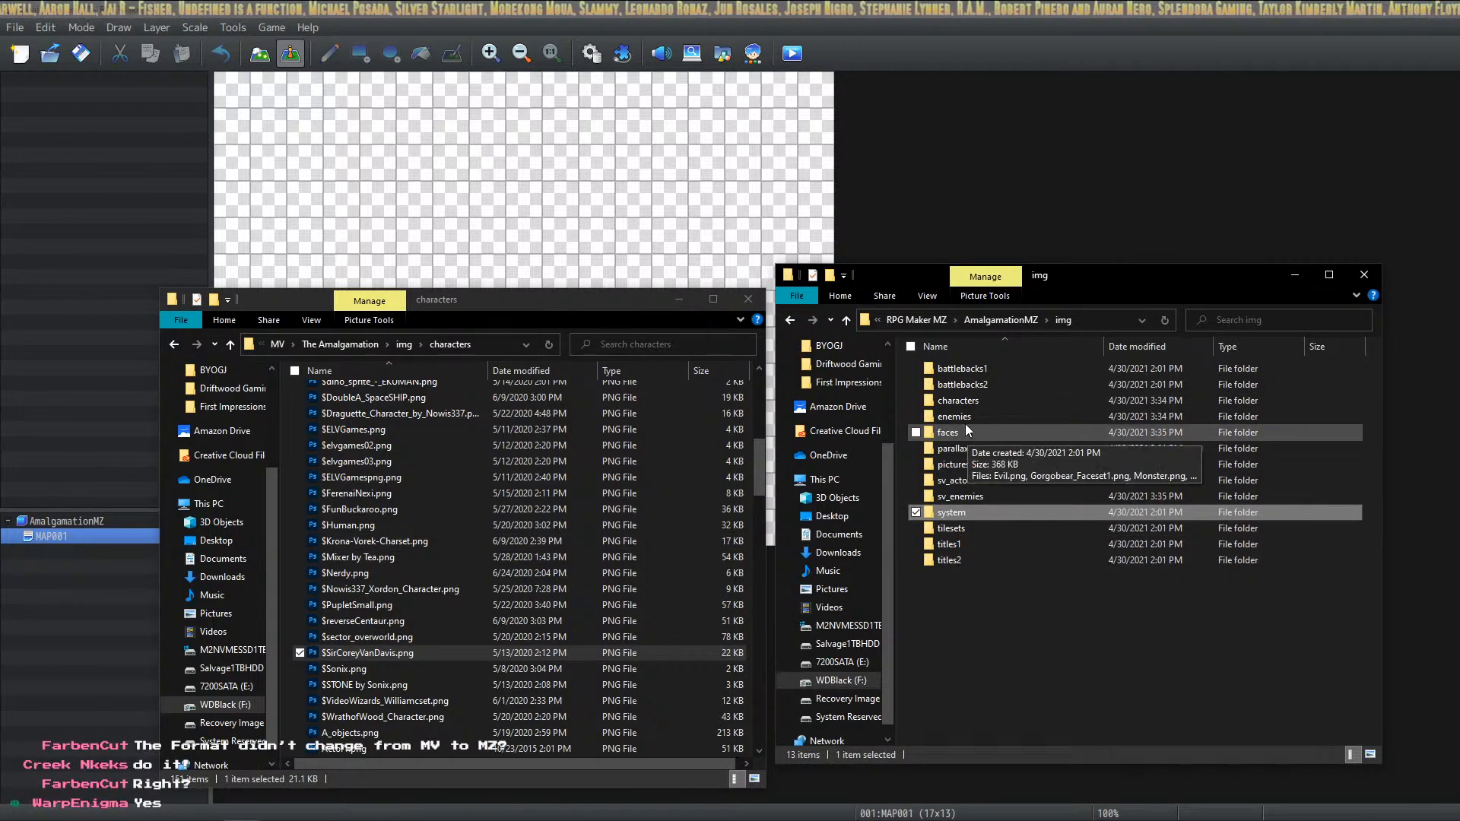
pyautogui.doubleClick(964, 514)
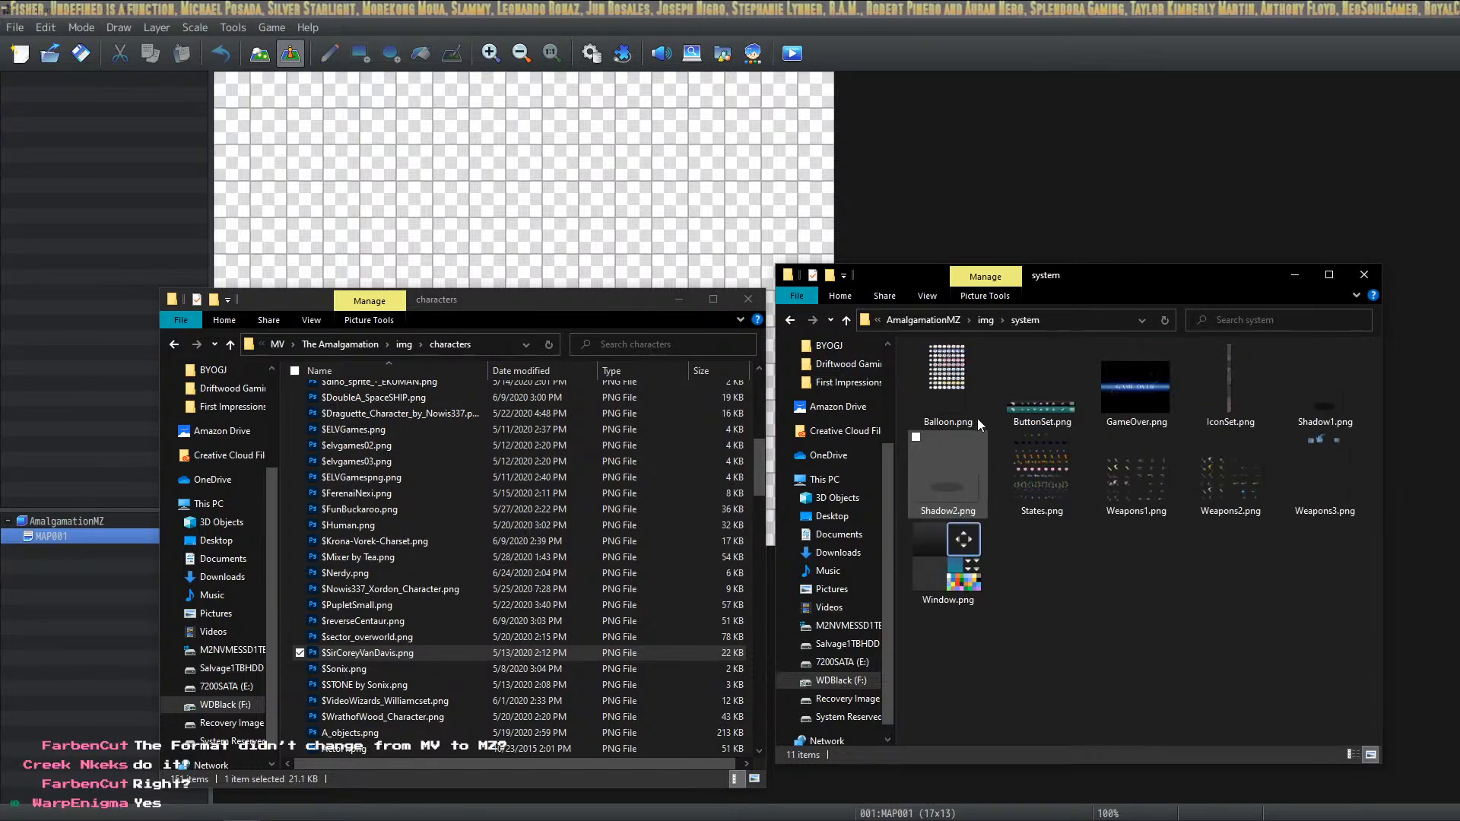
pyautogui.click(982, 319)
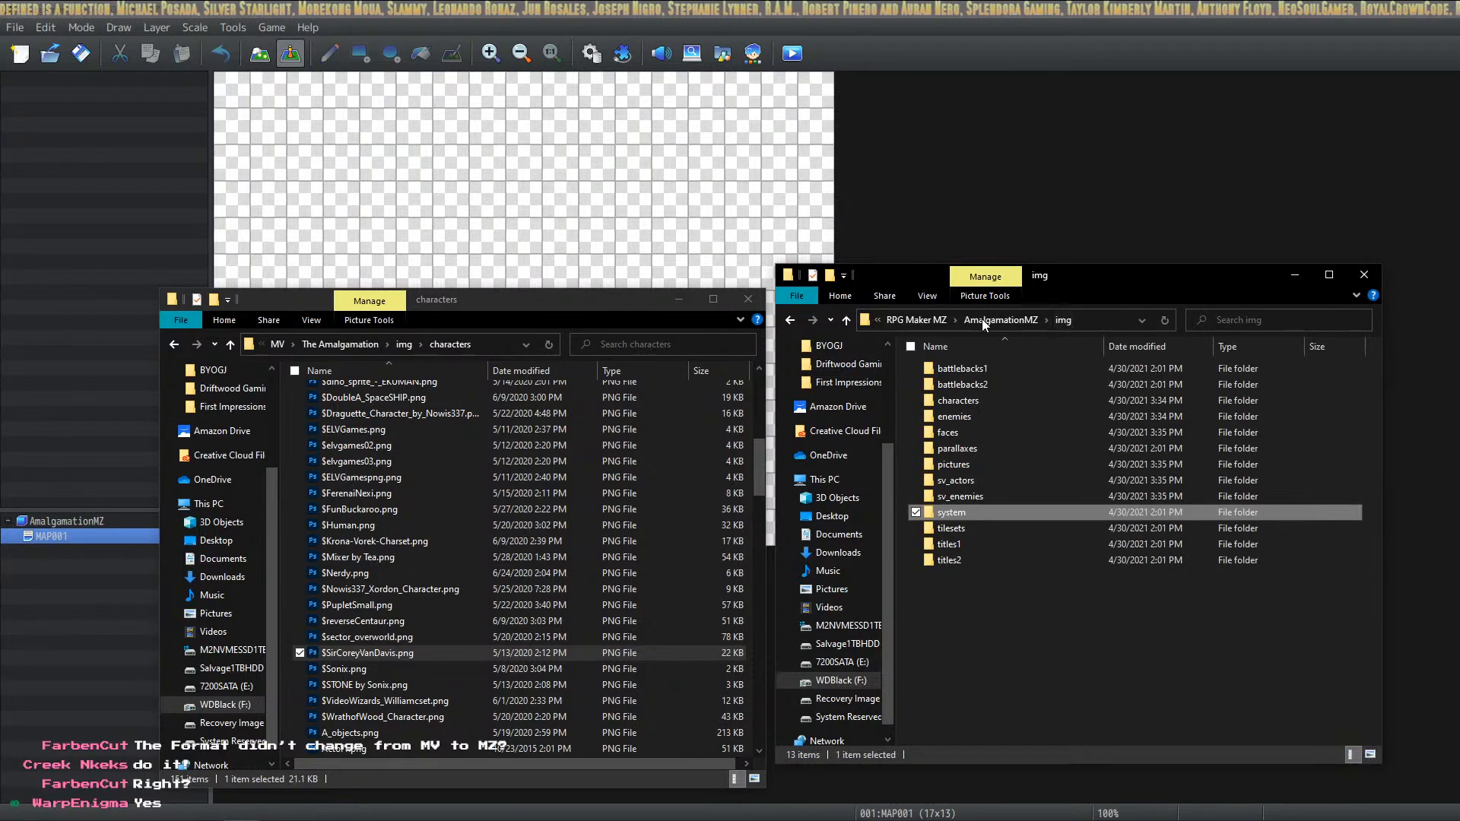
pyautogui.doubleClick(986, 398)
pyautogui.scroll(-2, 1112, 673)
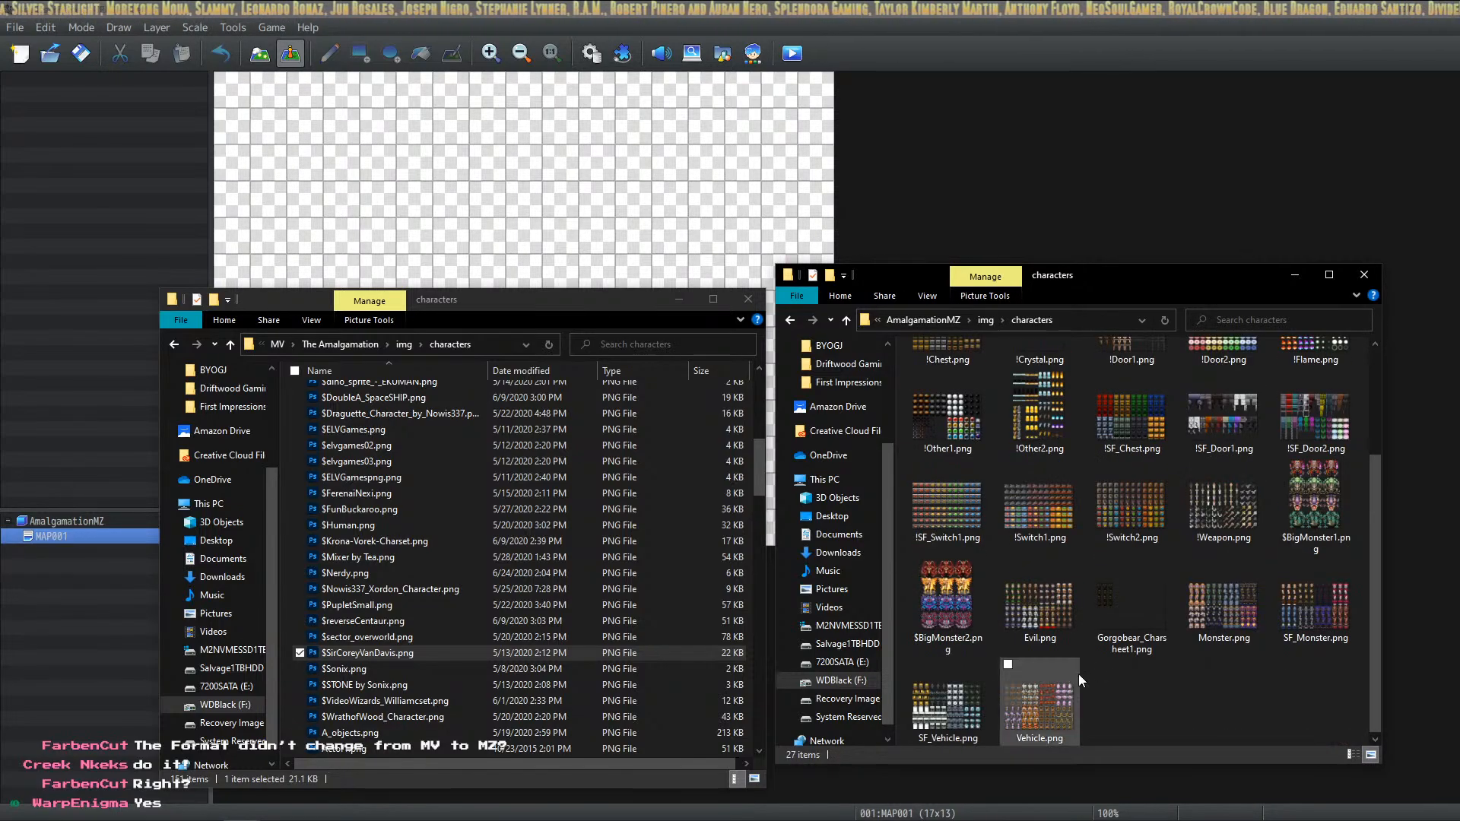
pyautogui.moveTo(1144, 686); pyautogui.dragTo(1136, 684)
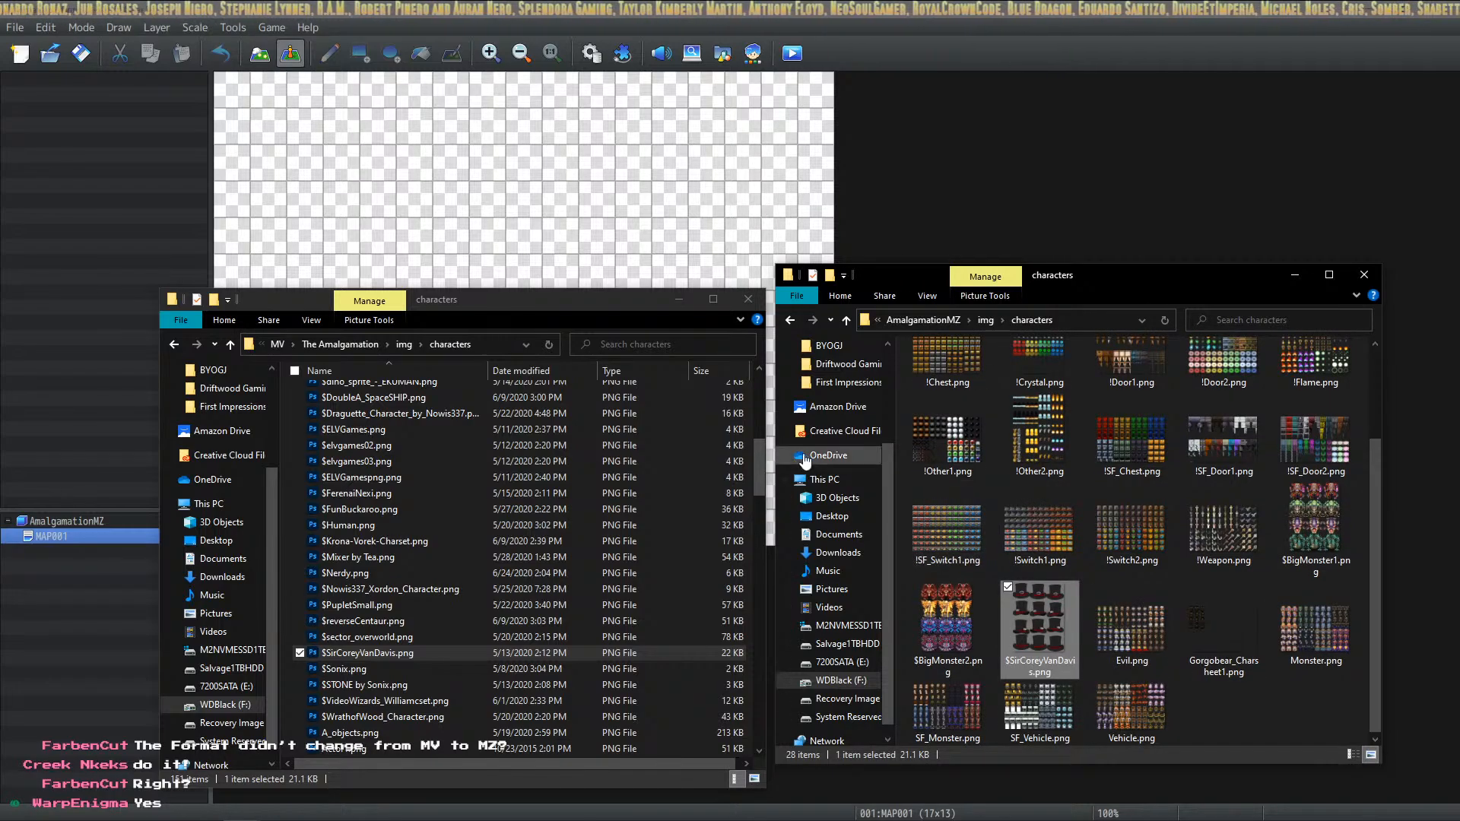
# Copy SirCoreyVanDavisFace.png from The Amalgamation's img\faces folder into the img\faces folder of AmalgamationMZ
pyautogui.click(412, 343)
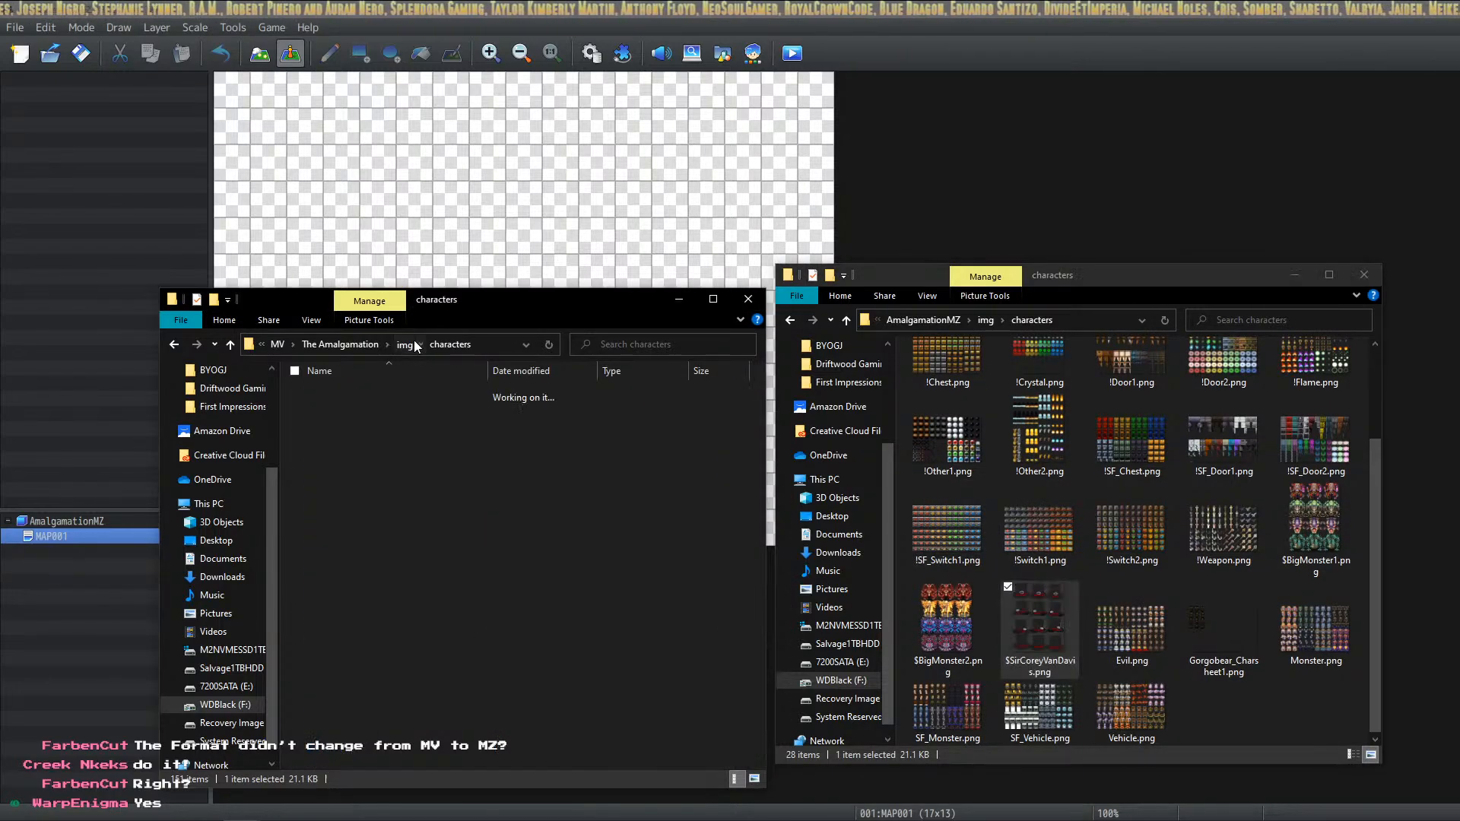
pyautogui.doubleClick(354, 490)
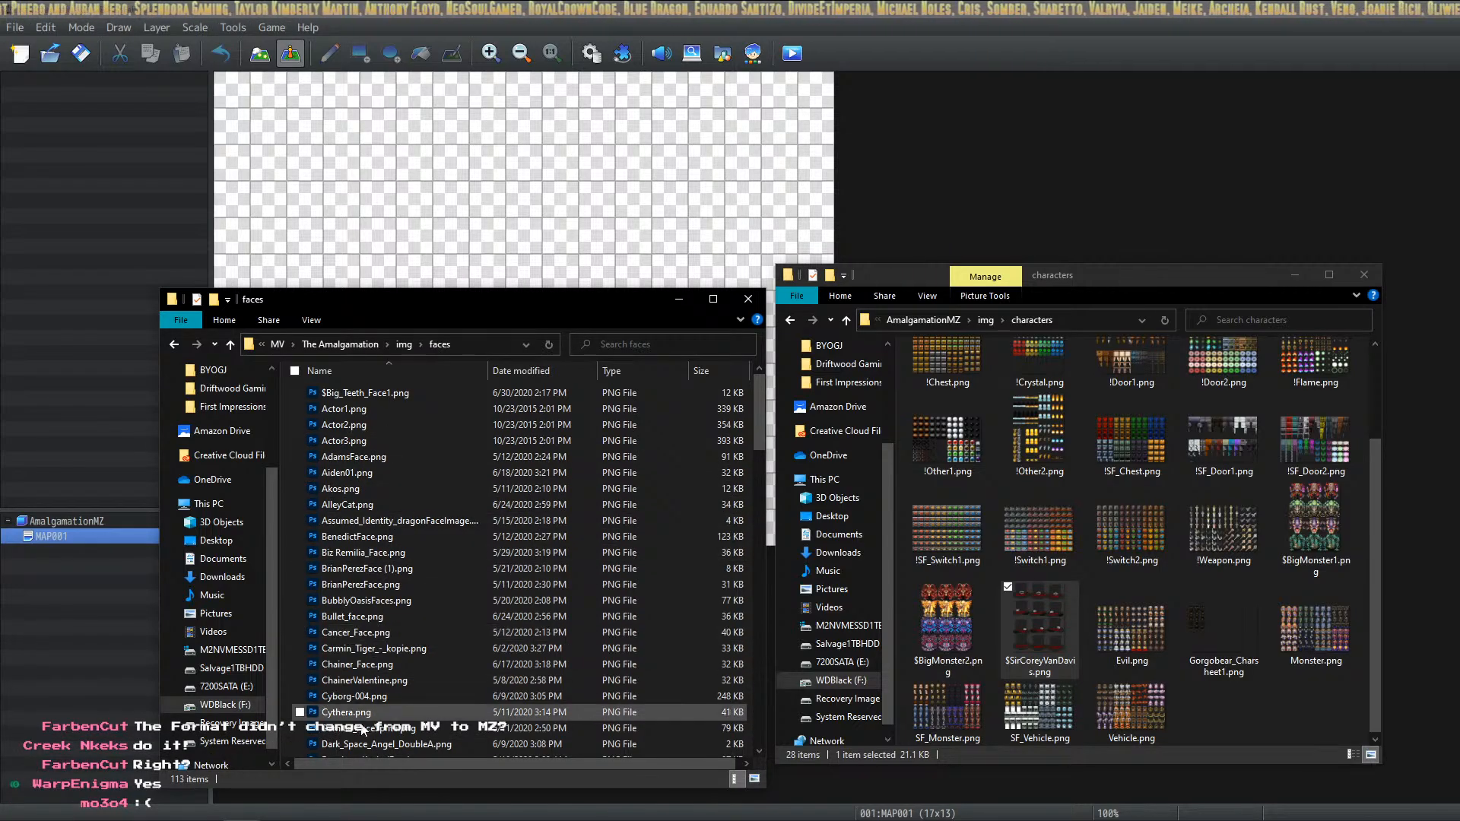
pyautogui.scroll(-10, 376, 706)
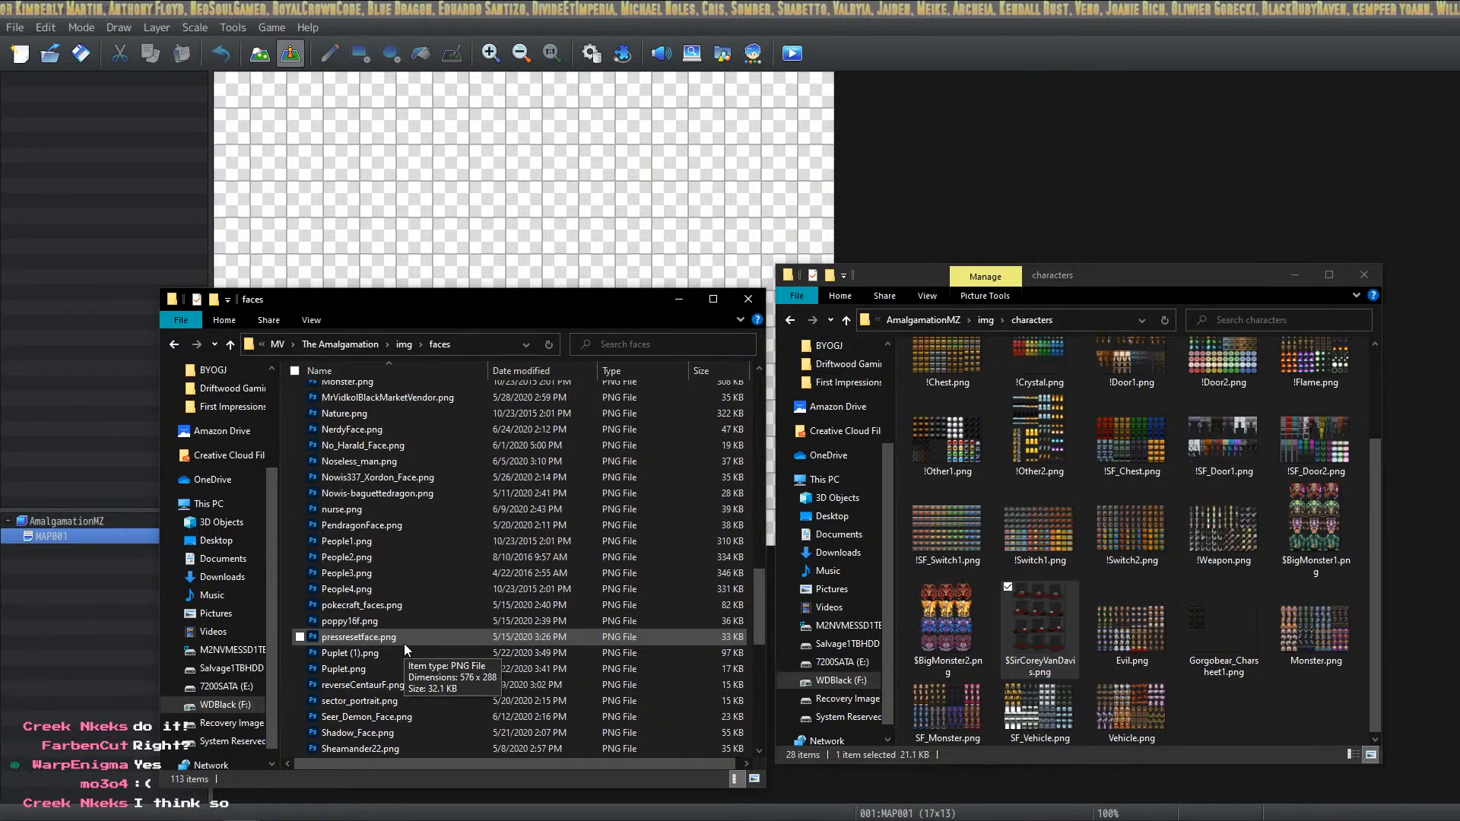
pyautogui.scroll(-10, 404, 644)
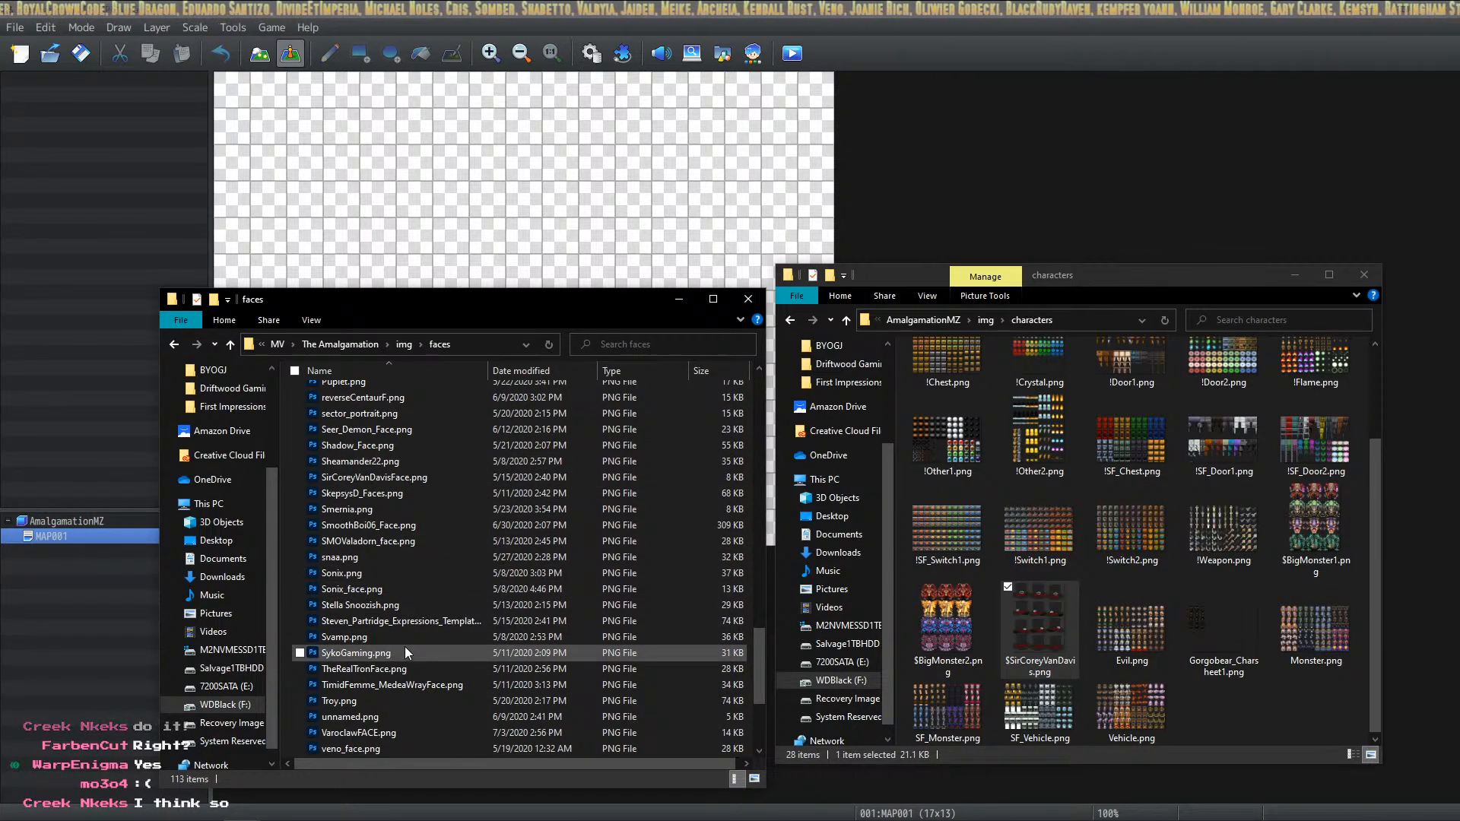
pyautogui.scroll(1, 402, 563)
pyautogui.click(405, 514)
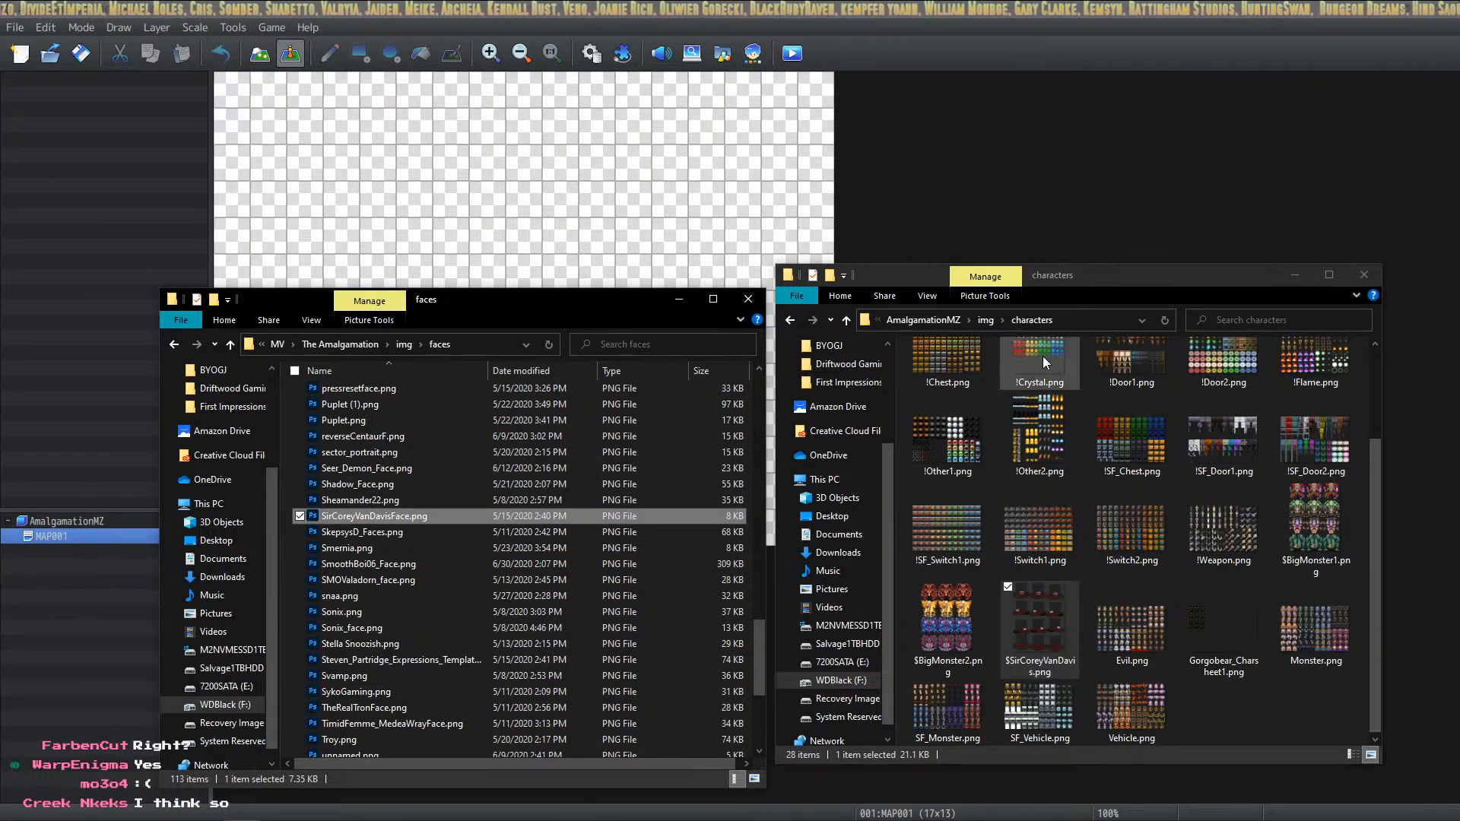
pyautogui.click(985, 321)
pyautogui.doubleClick(966, 428)
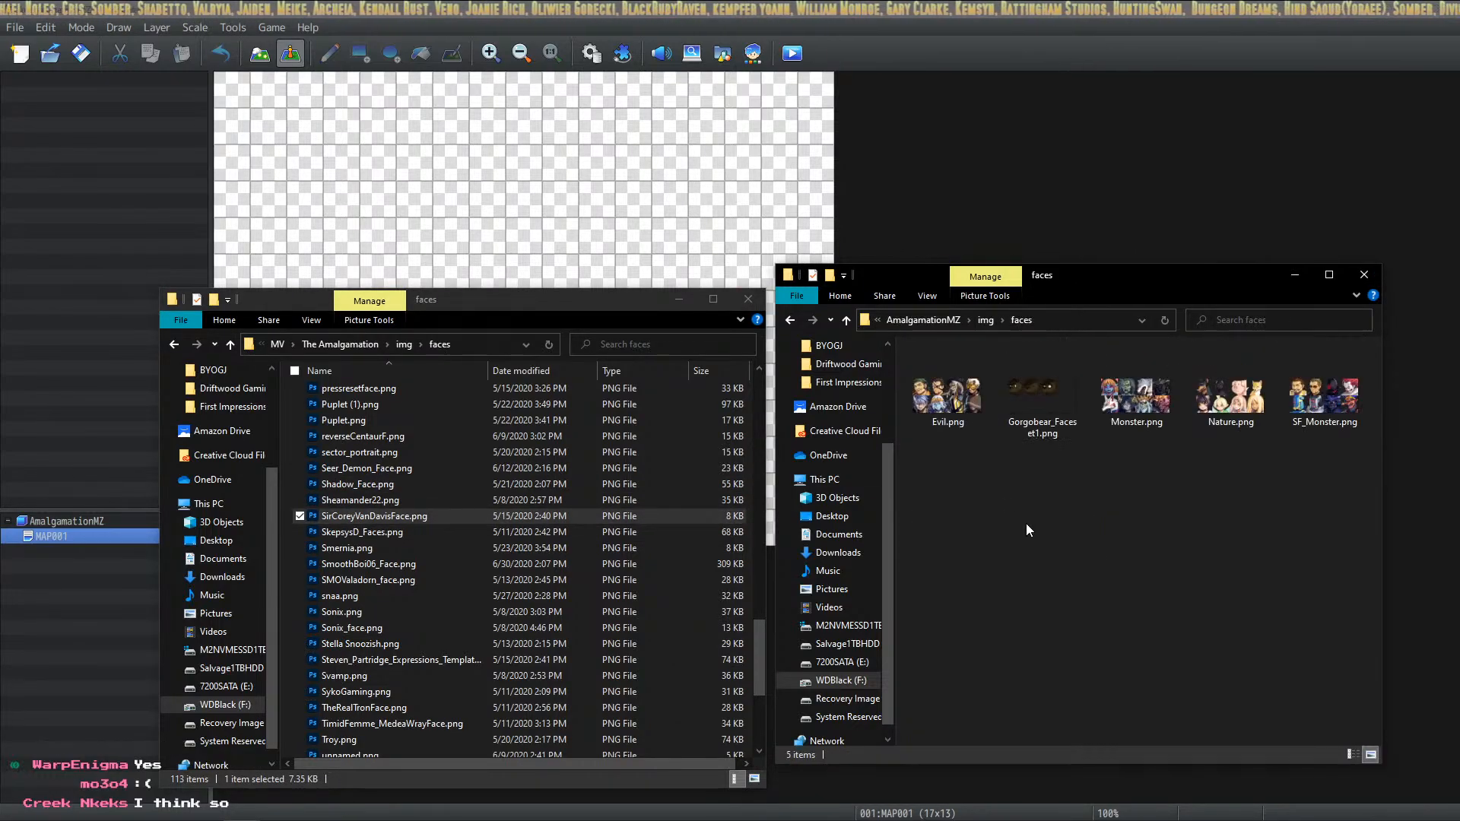
pyautogui.hotkey('ctrl', 'v')
pyautogui.click(1025, 523)
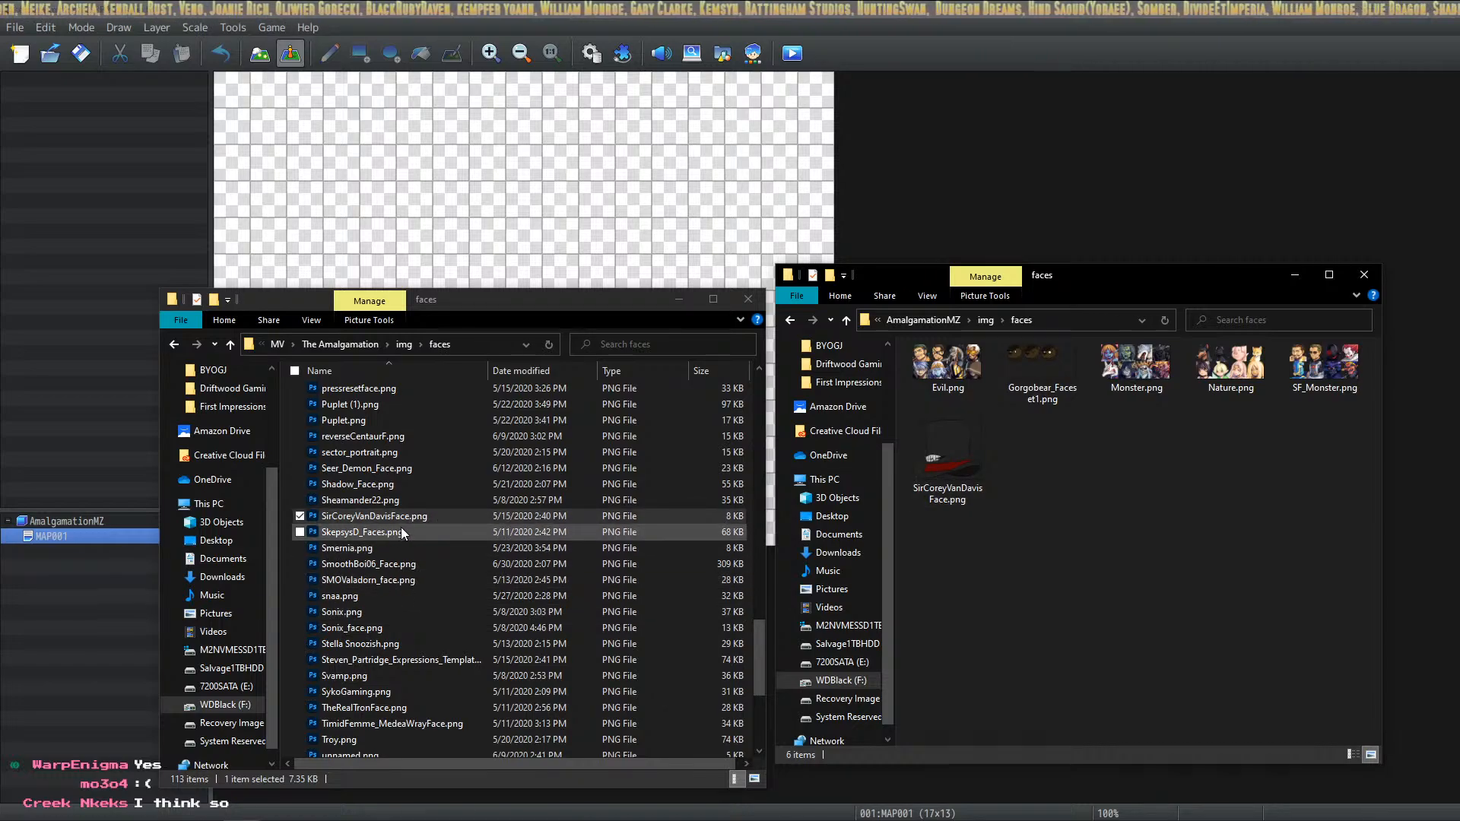
# Open The Amalgamation's img\sv_actors folder and look through its side-view battler sheets
pyautogui.click(404, 345)
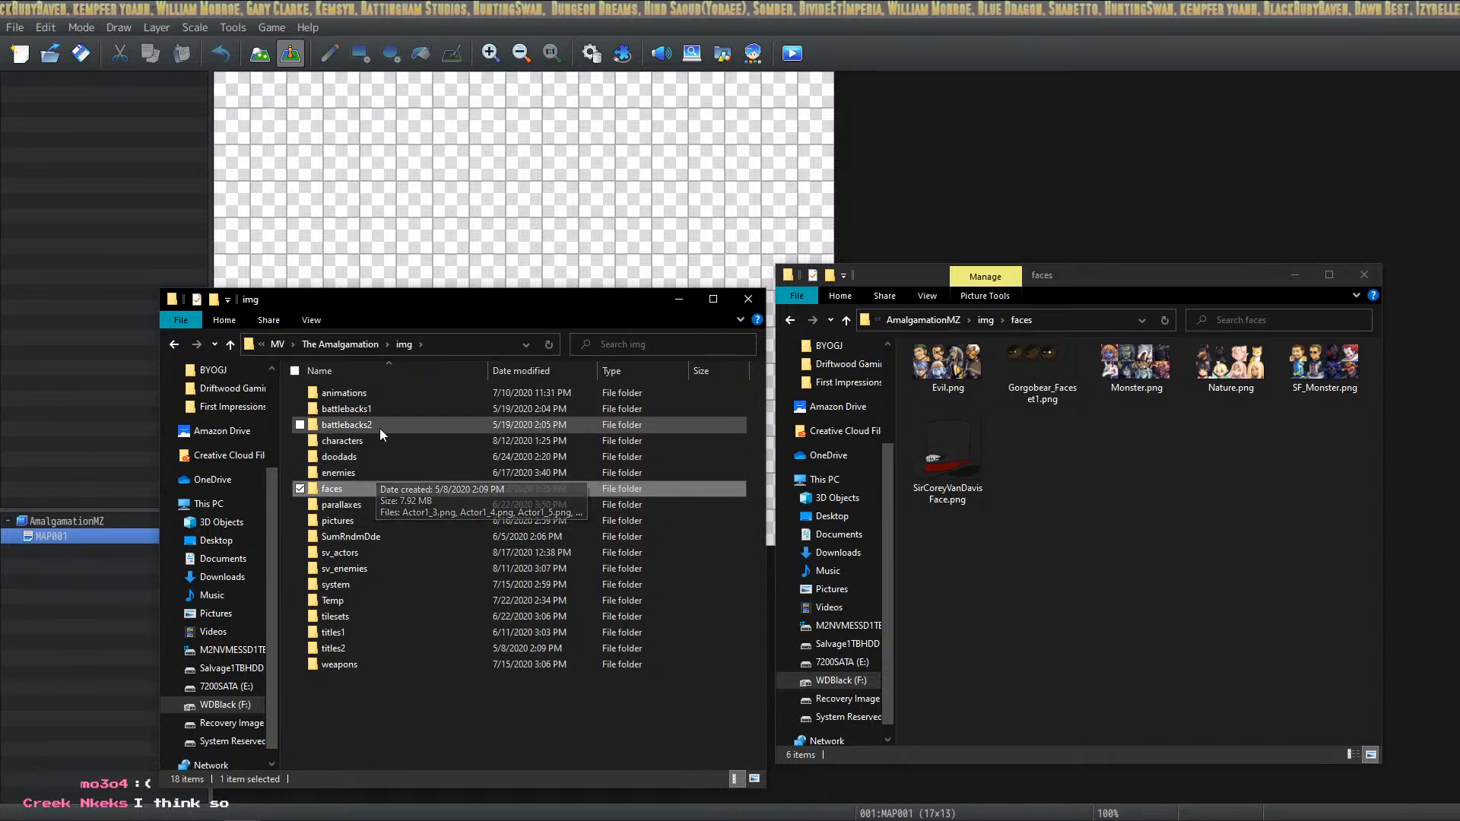
pyautogui.doubleClick(376, 553)
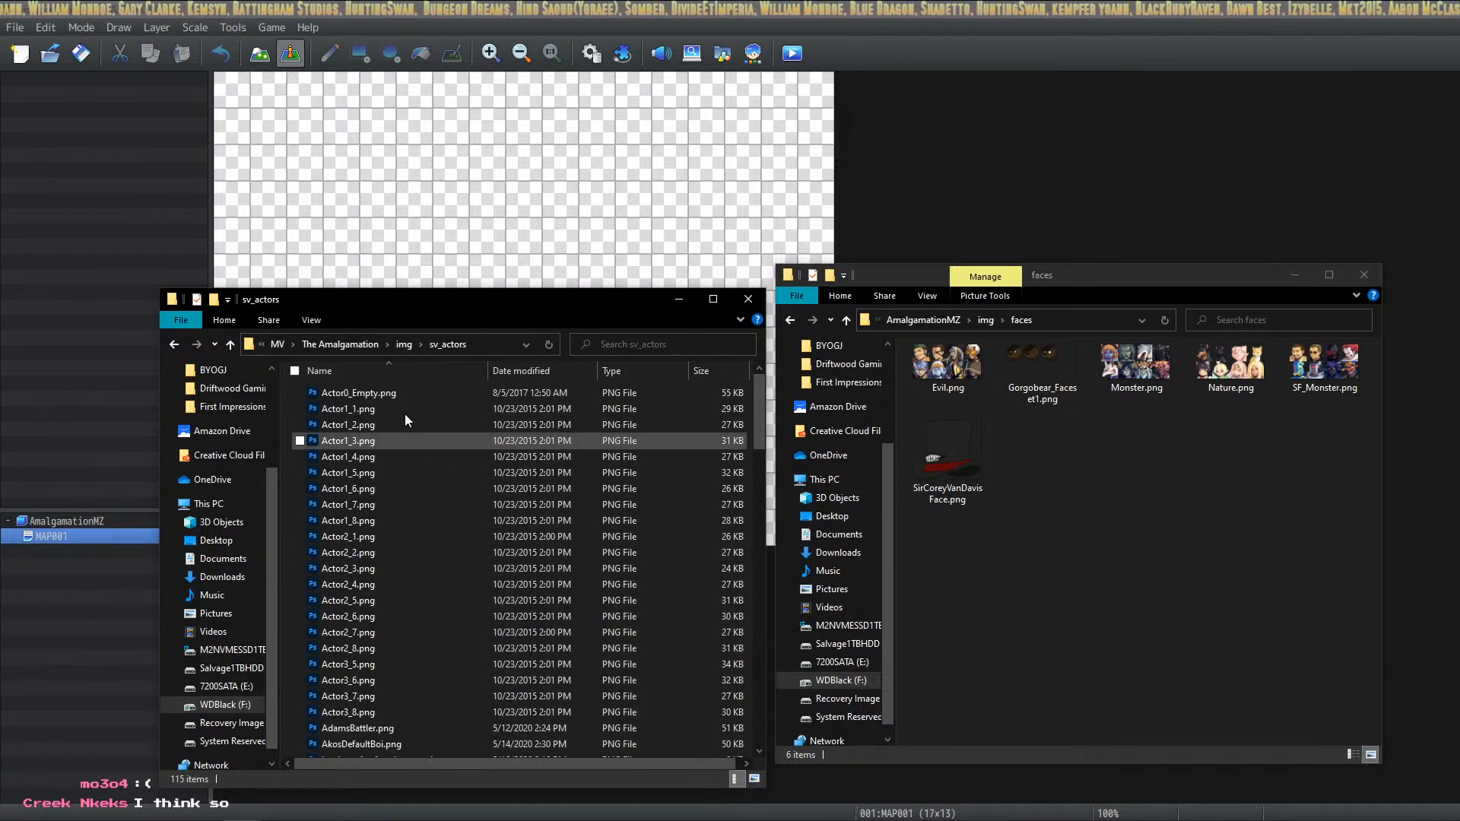
pyautogui.scroll(-20, 410, 496)
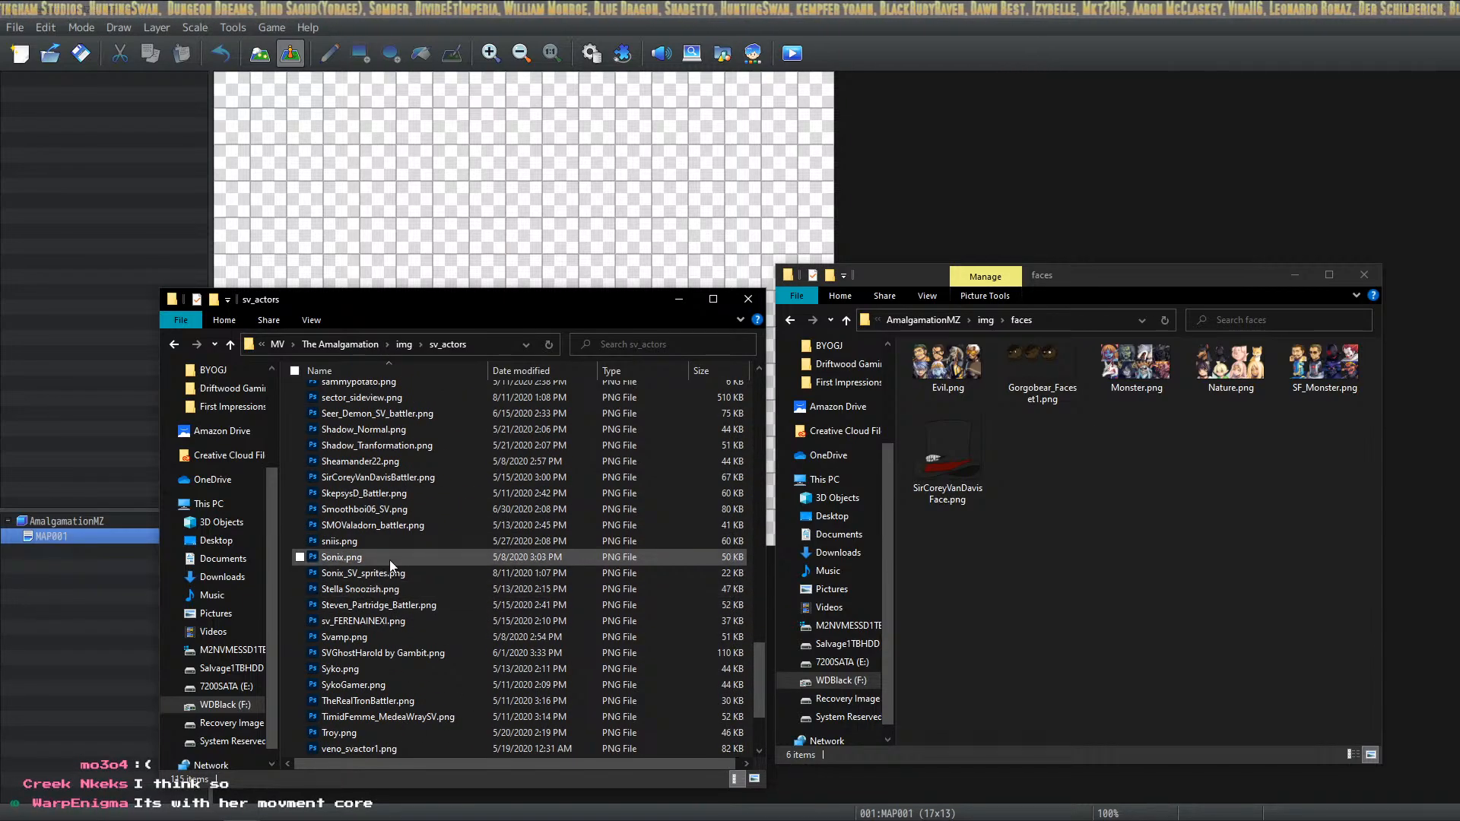
pyautogui.scroll(-2, 390, 684)
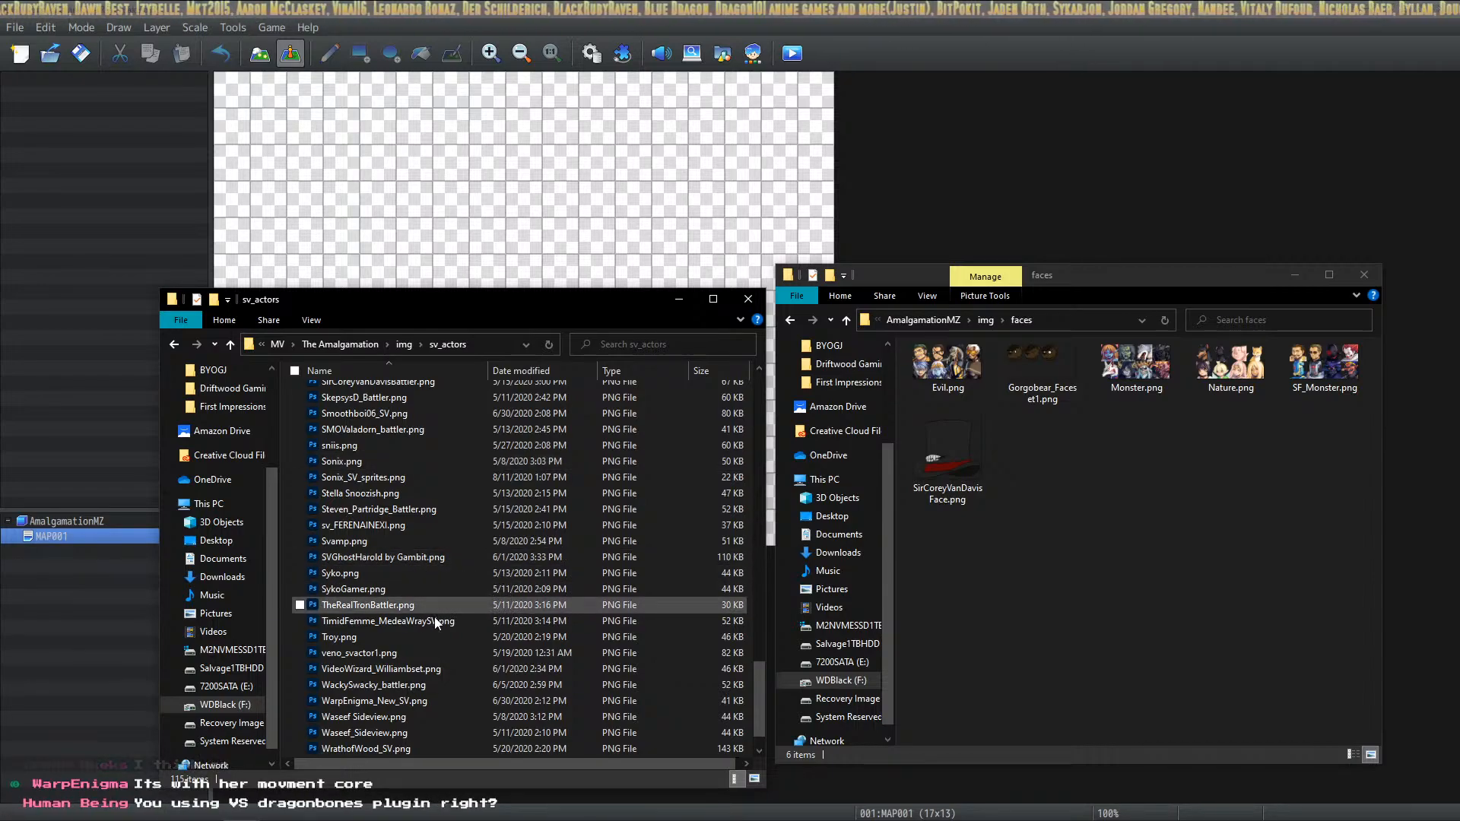
pyautogui.scroll(-1, 435, 619)
pyautogui.scroll(20, 436, 636)
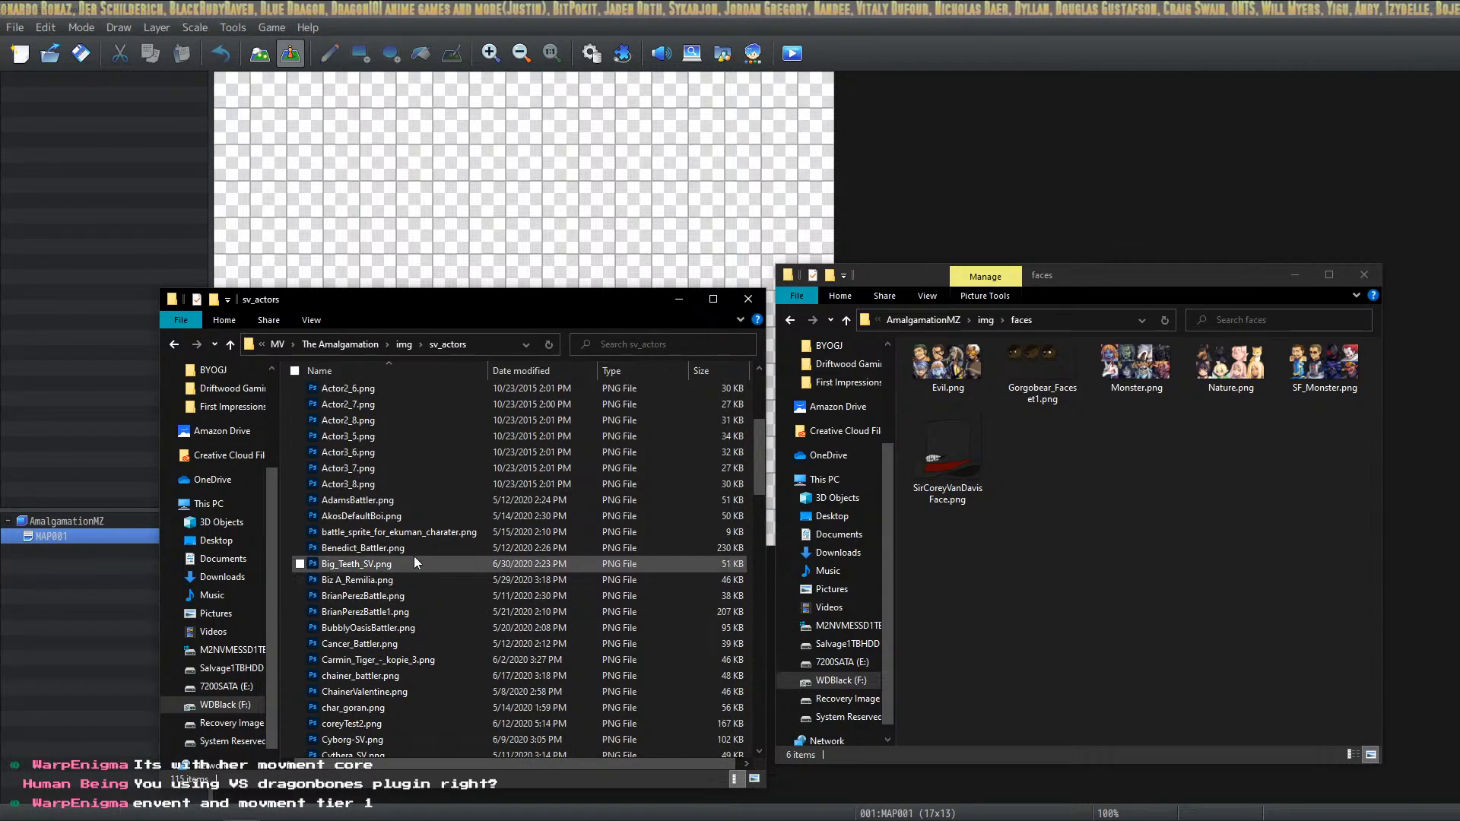
pyautogui.scroll(-1, 432, 593)
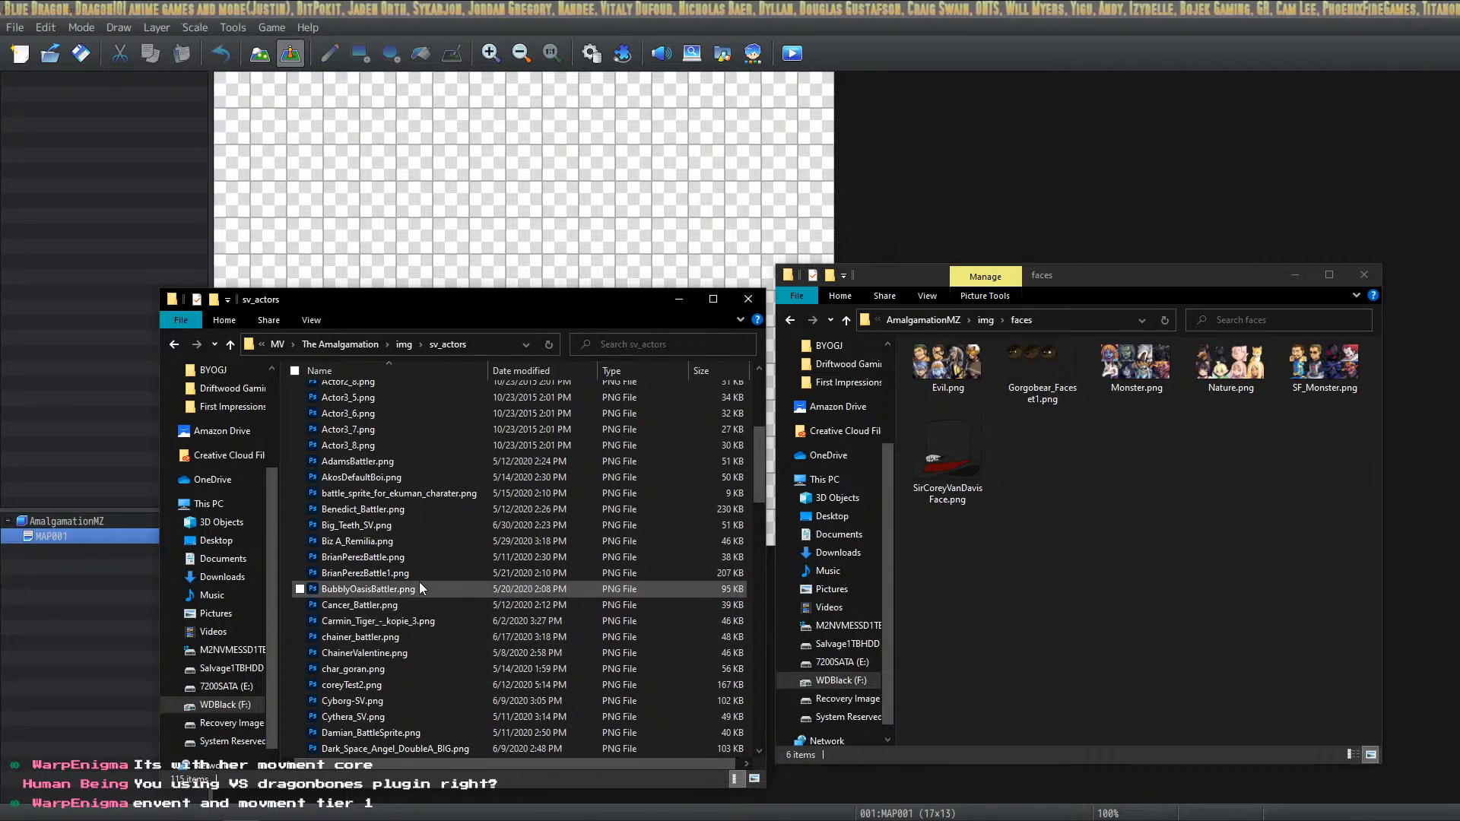
# Copy coreyTest2.png from The Amalgamation's sv_actors folder into the img\sv_actors folder of AmalgamationMZ
pyautogui.click(405, 687)
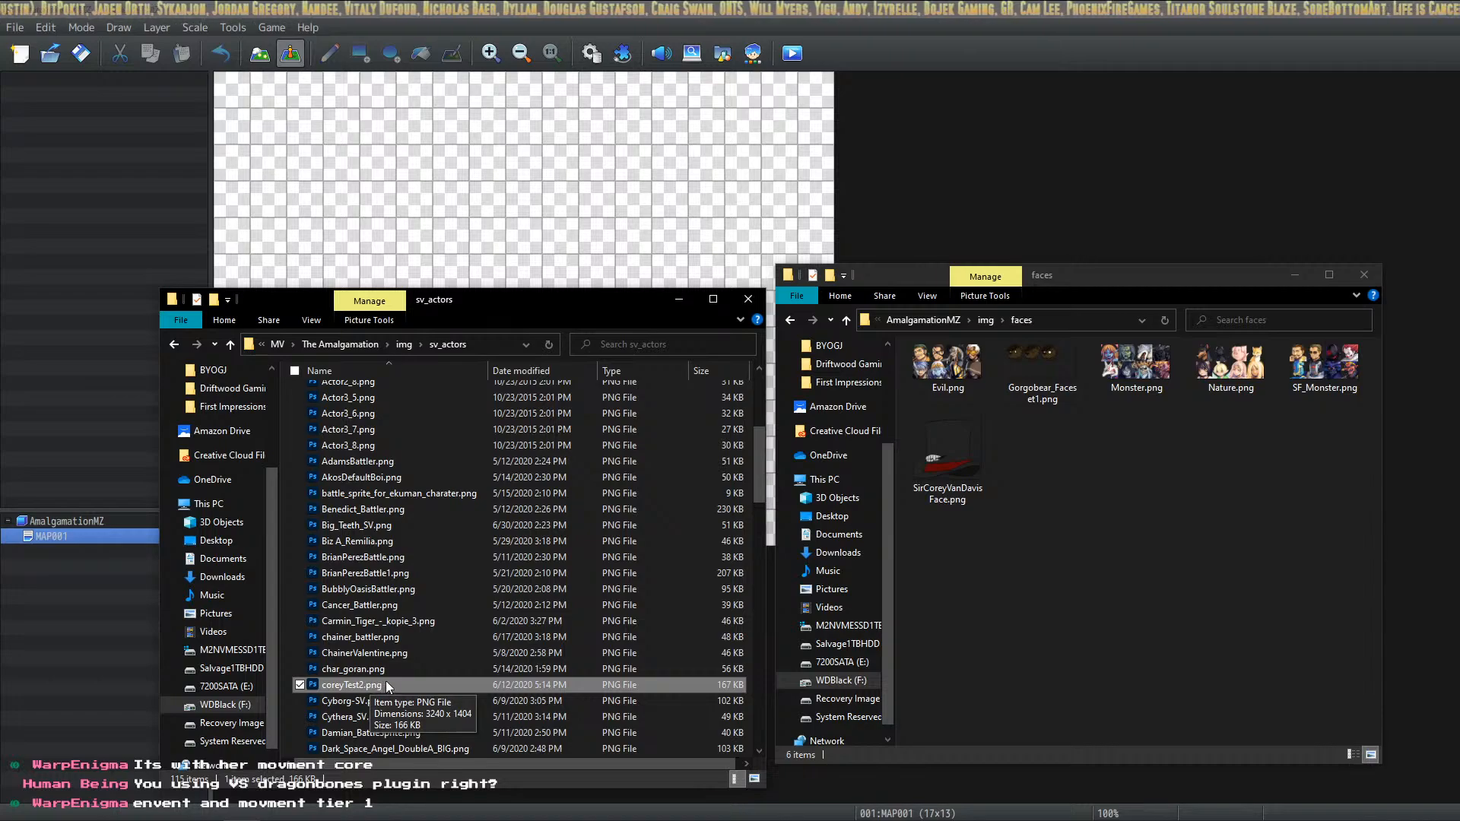
pyautogui.click(991, 325)
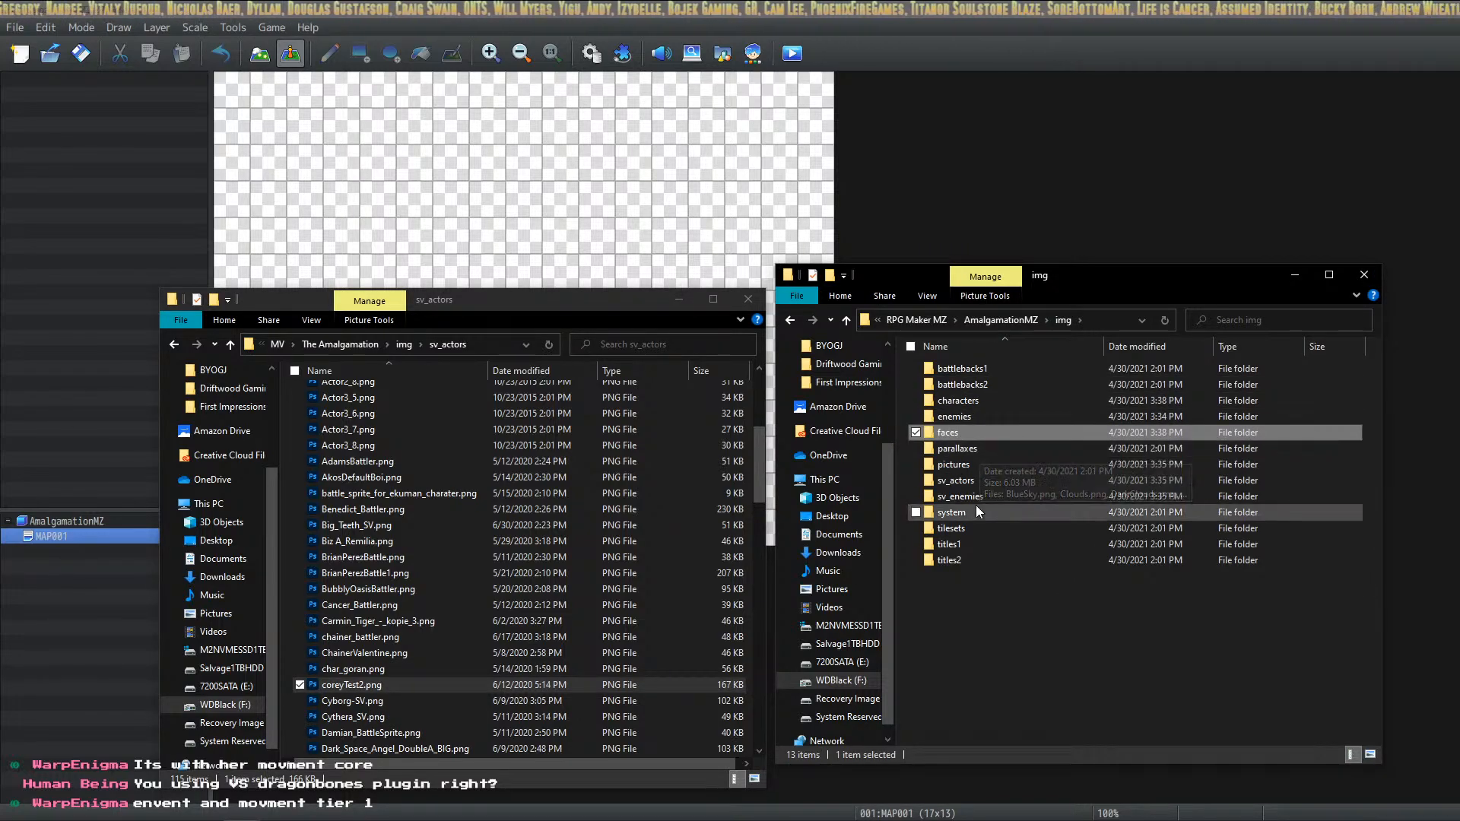
pyautogui.doubleClick(973, 480)
pyautogui.hotkey('ctrl', 'v')
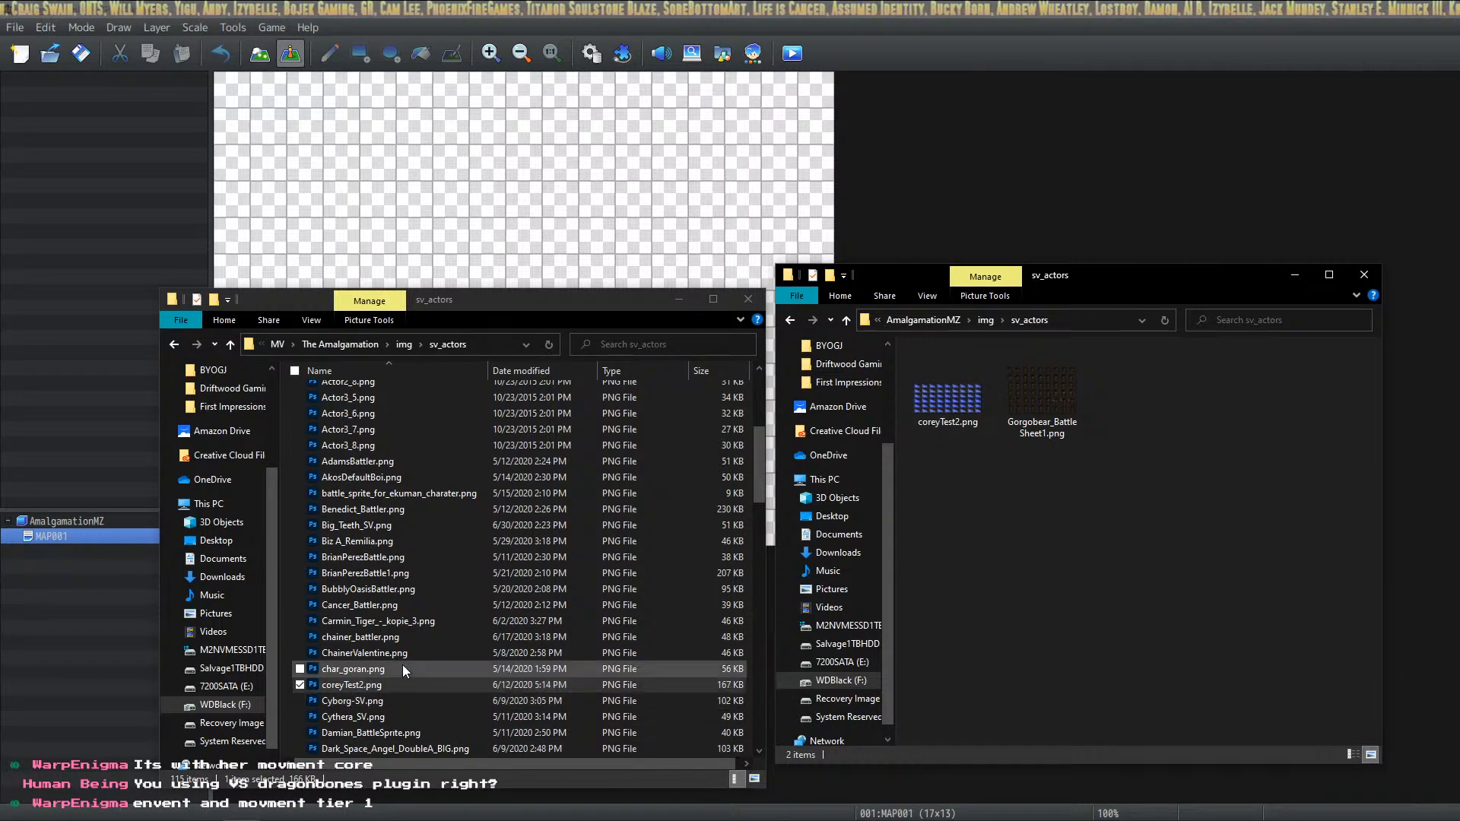
# Check the copied coreyTest2.png in Photoshop and delete it from AmalgamationMZ's sv_actors folder
pyautogui.doubleClick(920, 381)
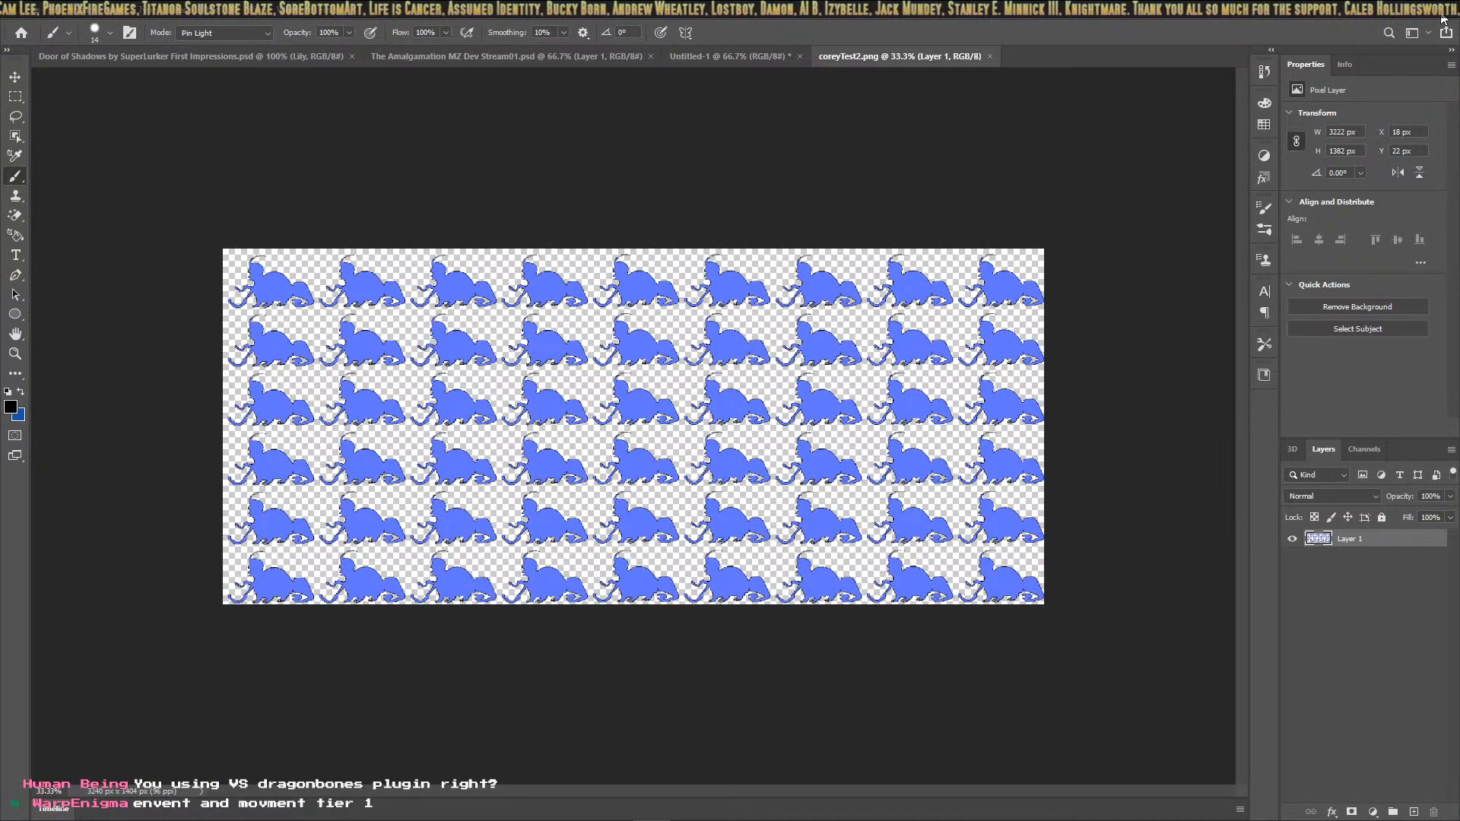
pyautogui.click(1396, 15)
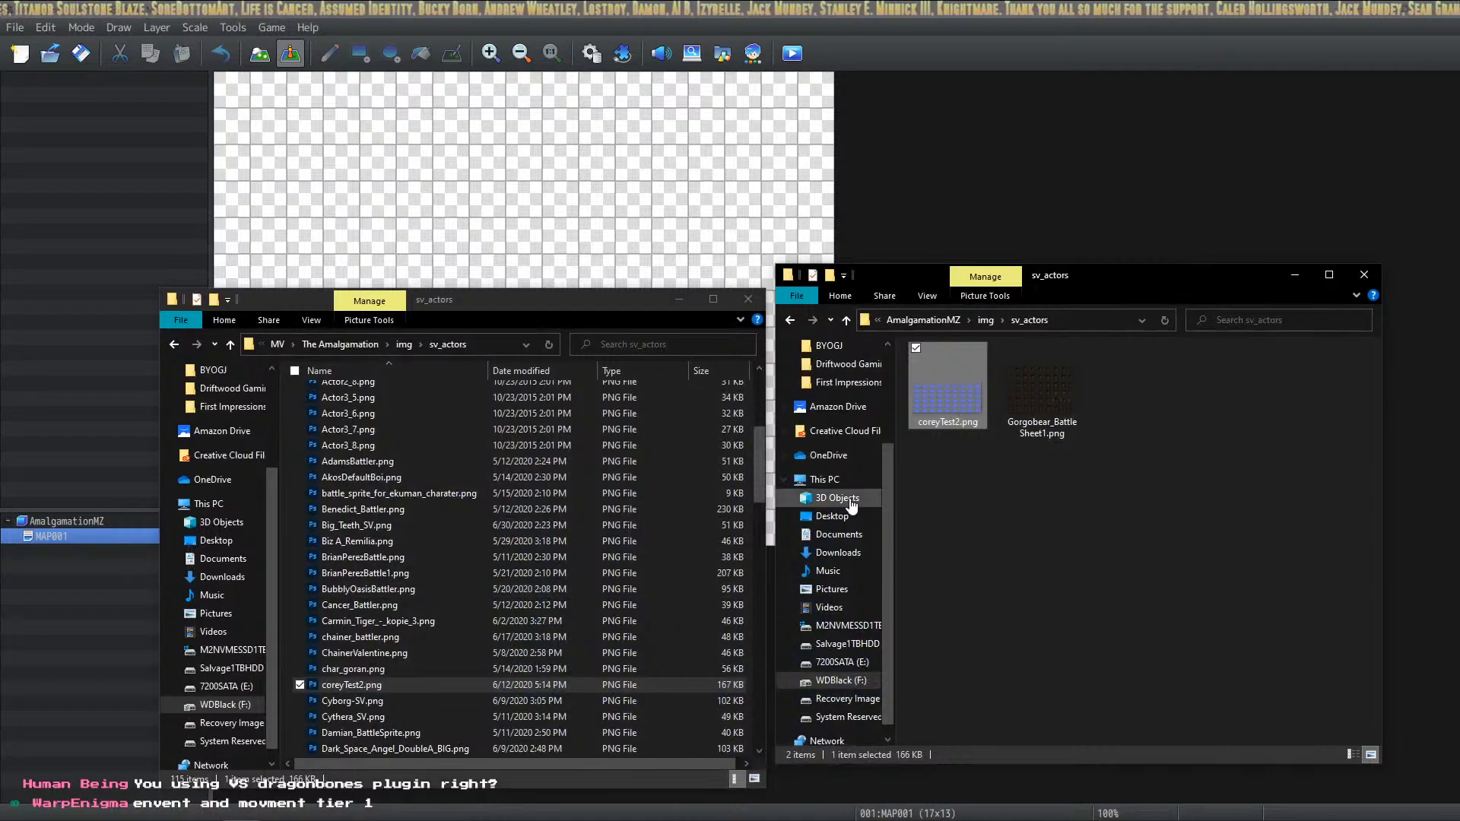
pyautogui.click(971, 409)
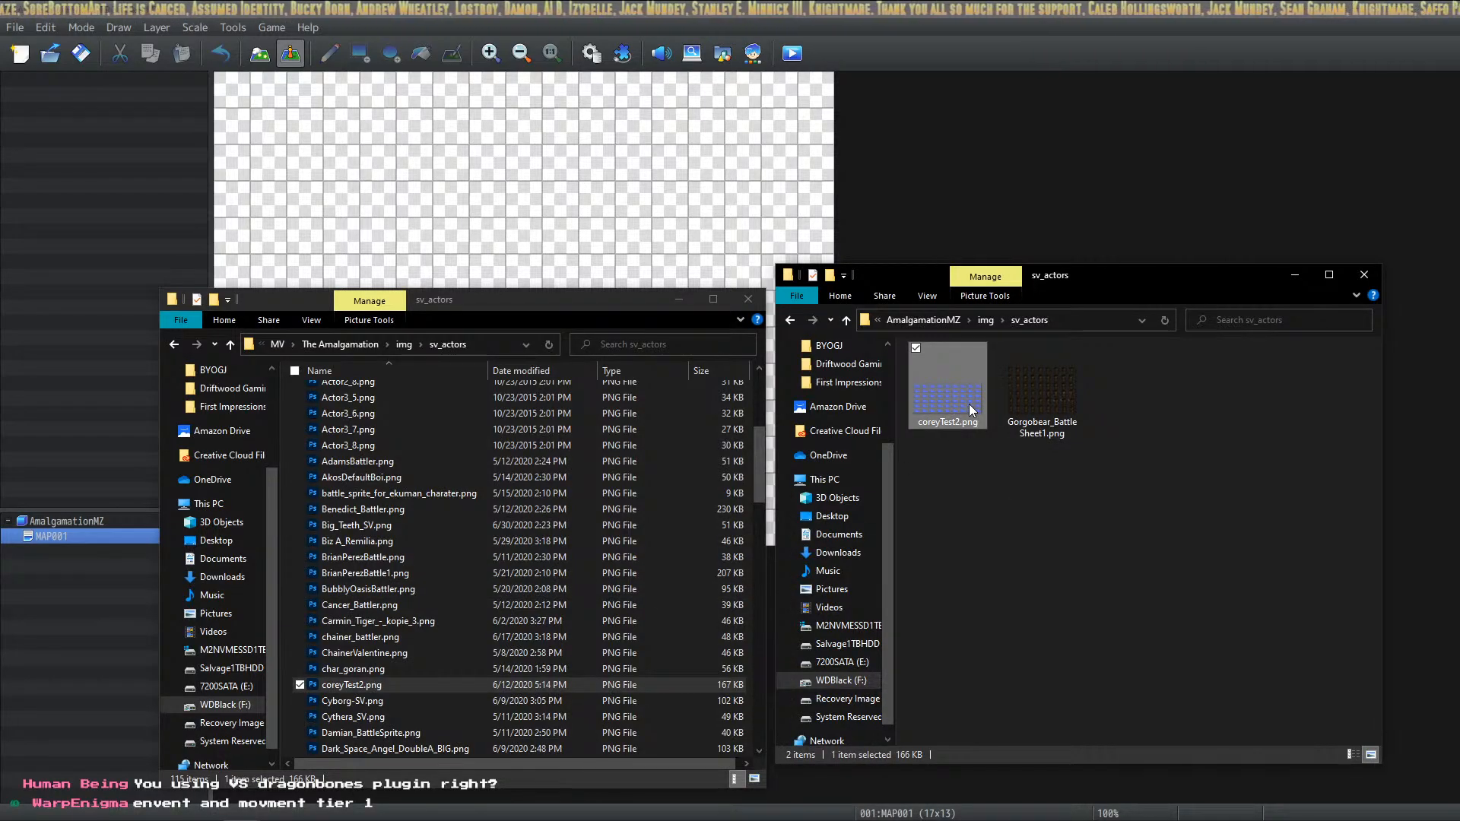
pyautogui.press('Delete')
pyautogui.press('Return')
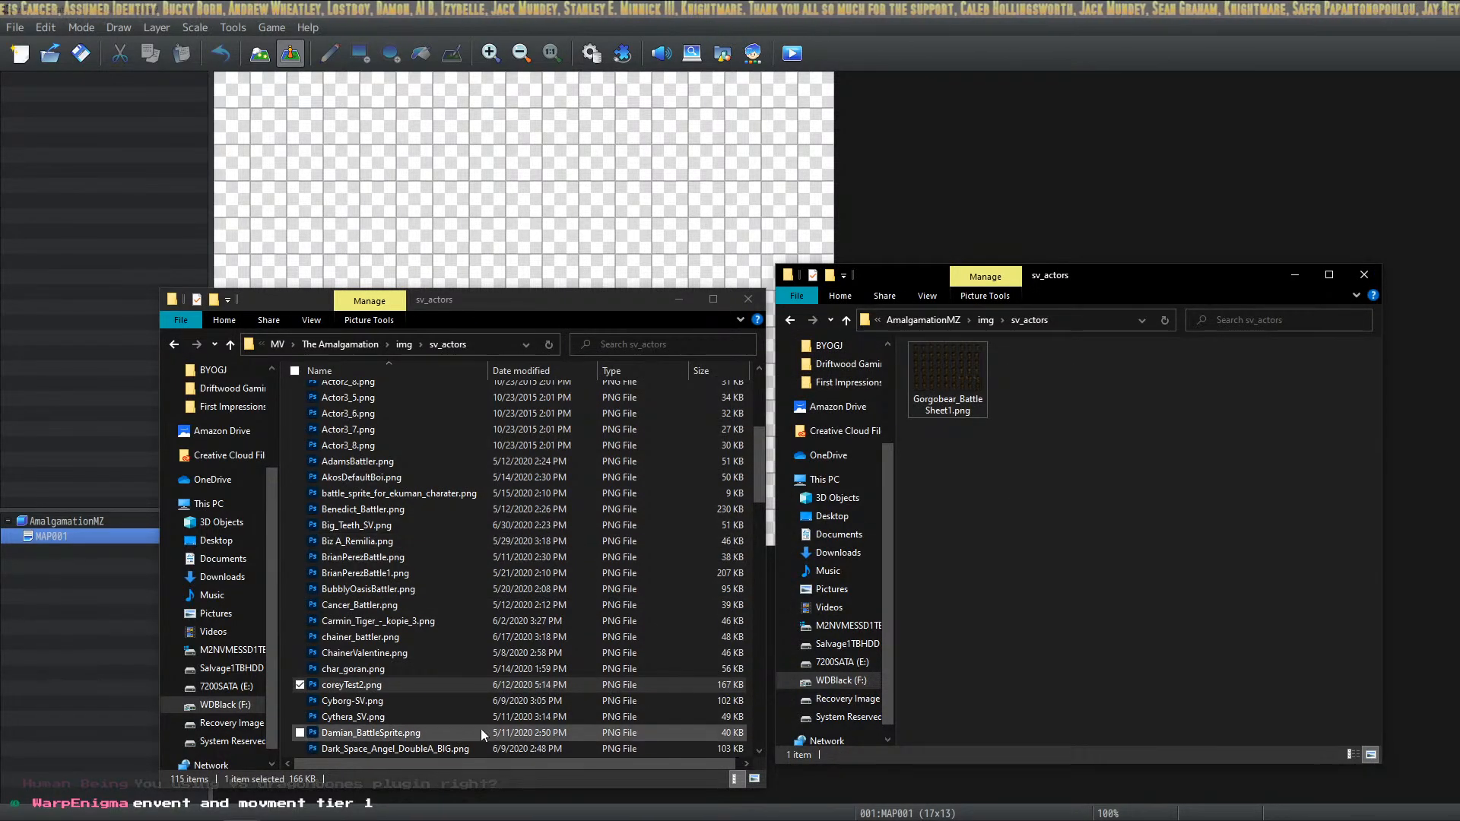
# Copy SirCoreyVanDavisBattler.png from The Amalgamation's sv_actors folder into AmalgamationMZ's img\sv_actors folder and minimize both folder windows
pyautogui.scroll(-3, 479, 728)
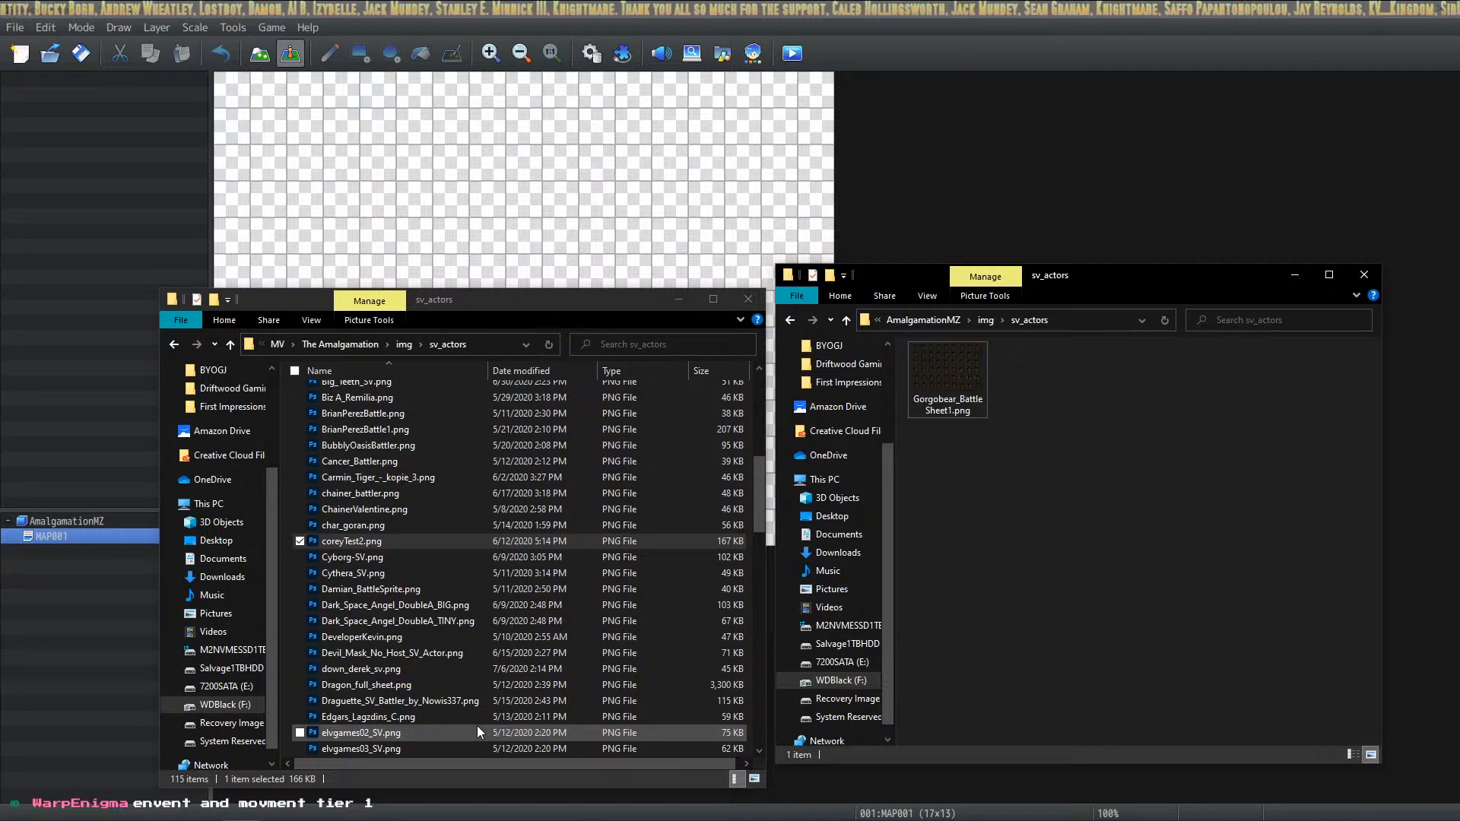
pyautogui.scroll(-1, 456, 700)
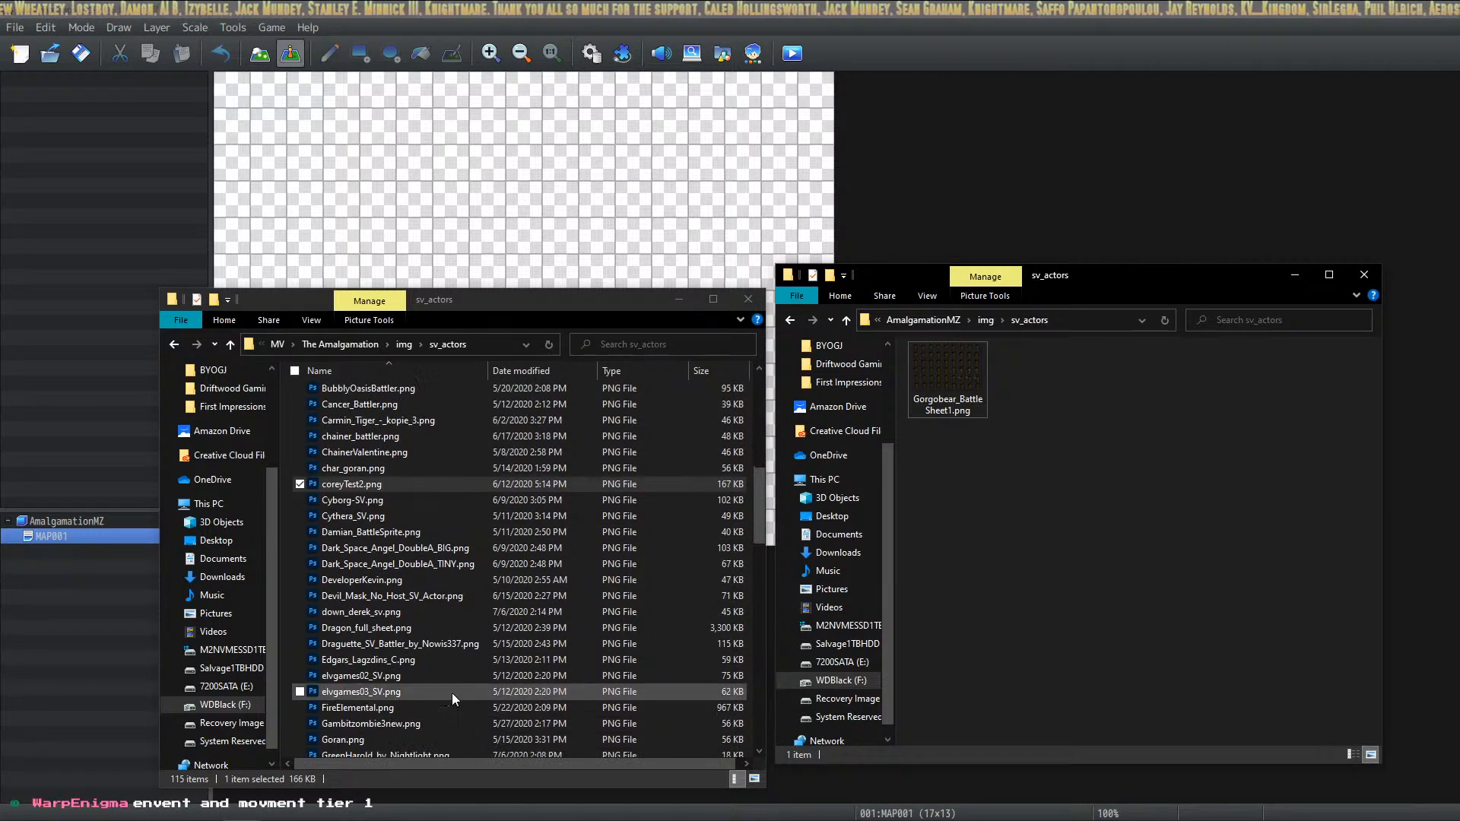
pyautogui.scroll(-6, 452, 692)
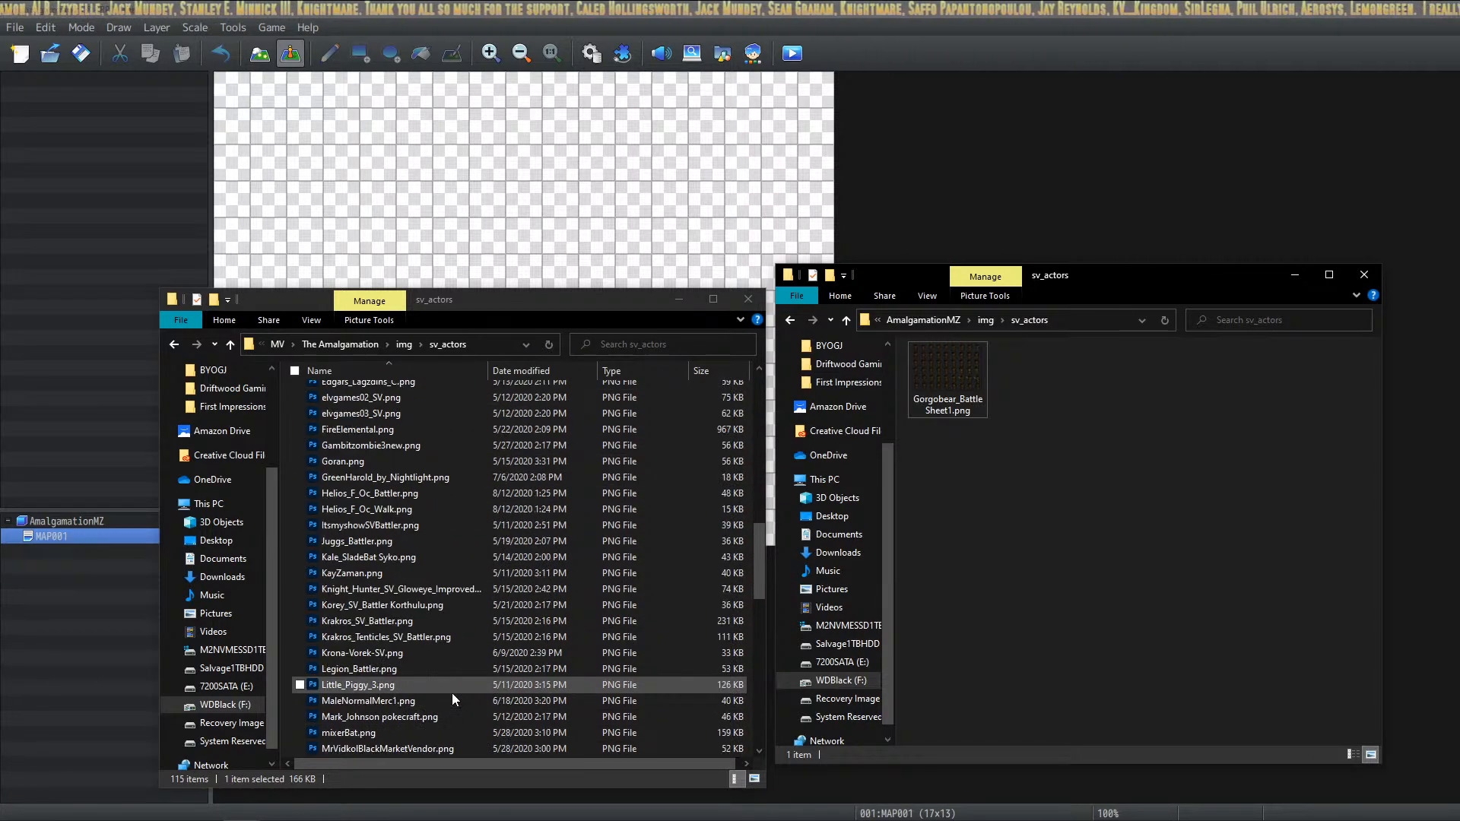
pyautogui.scroll(-2, 457, 677)
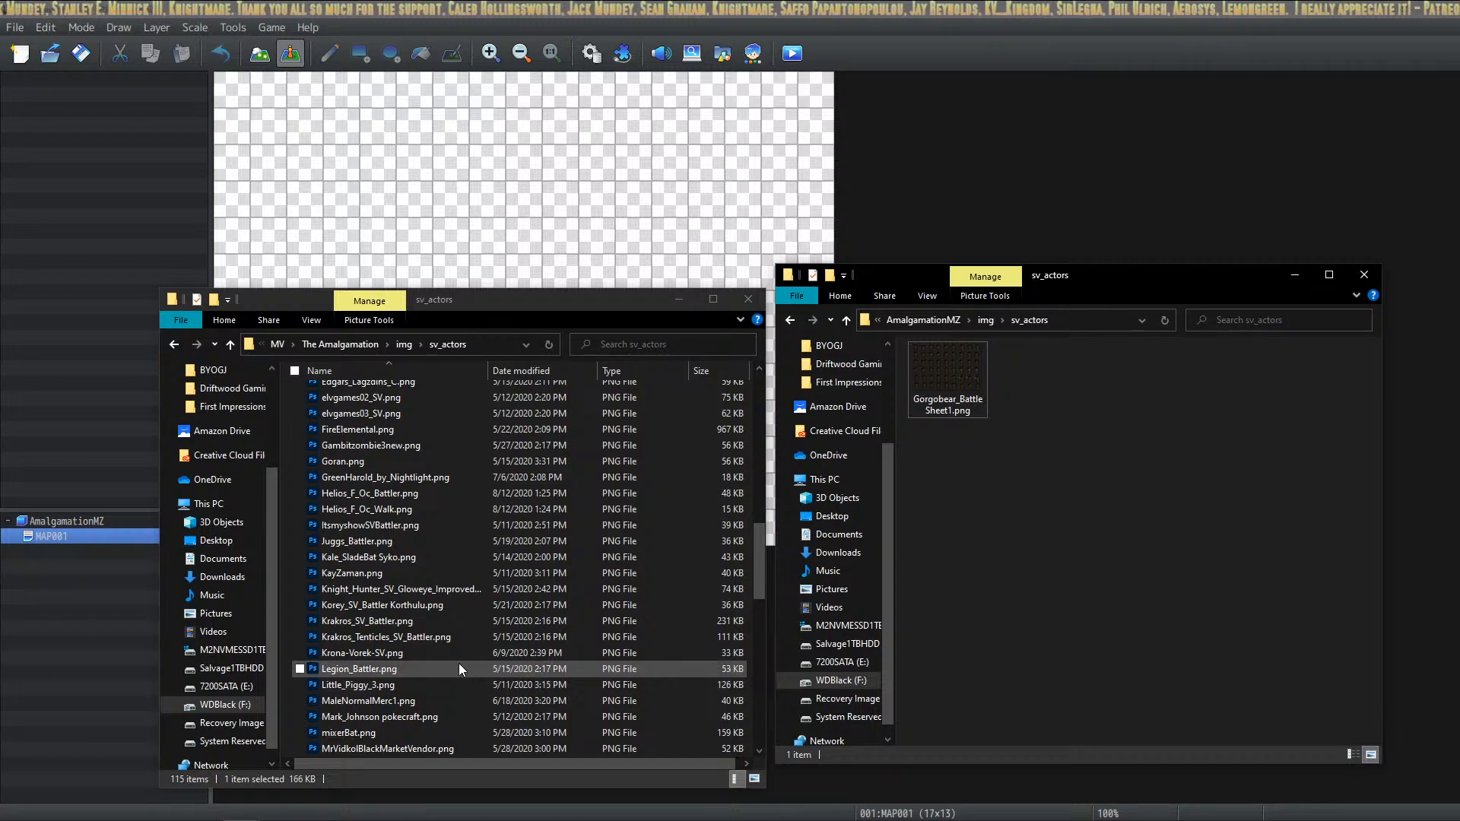
pyautogui.scroll(-1, 427, 684)
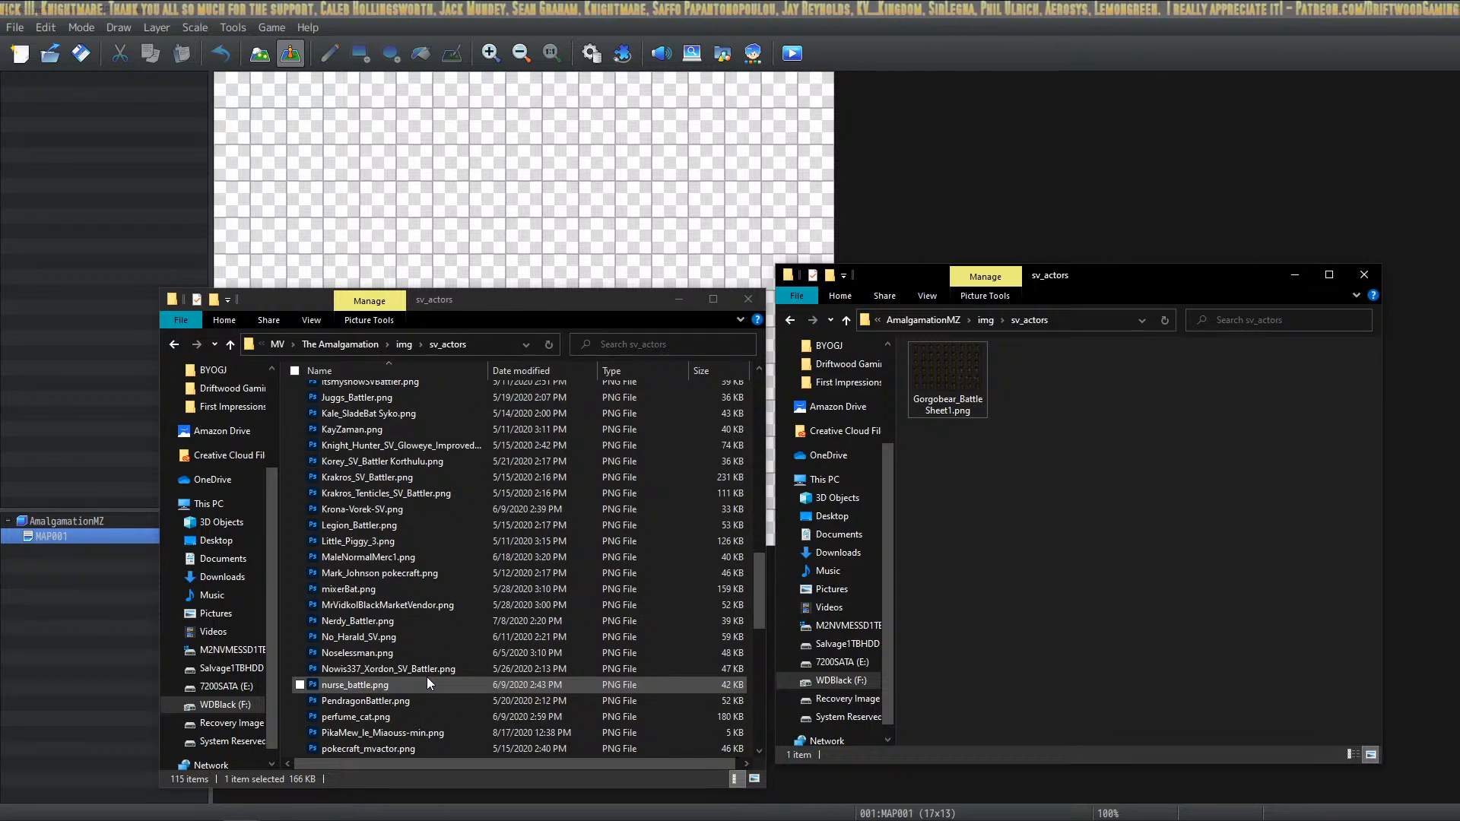
pyautogui.scroll(-3, 427, 676)
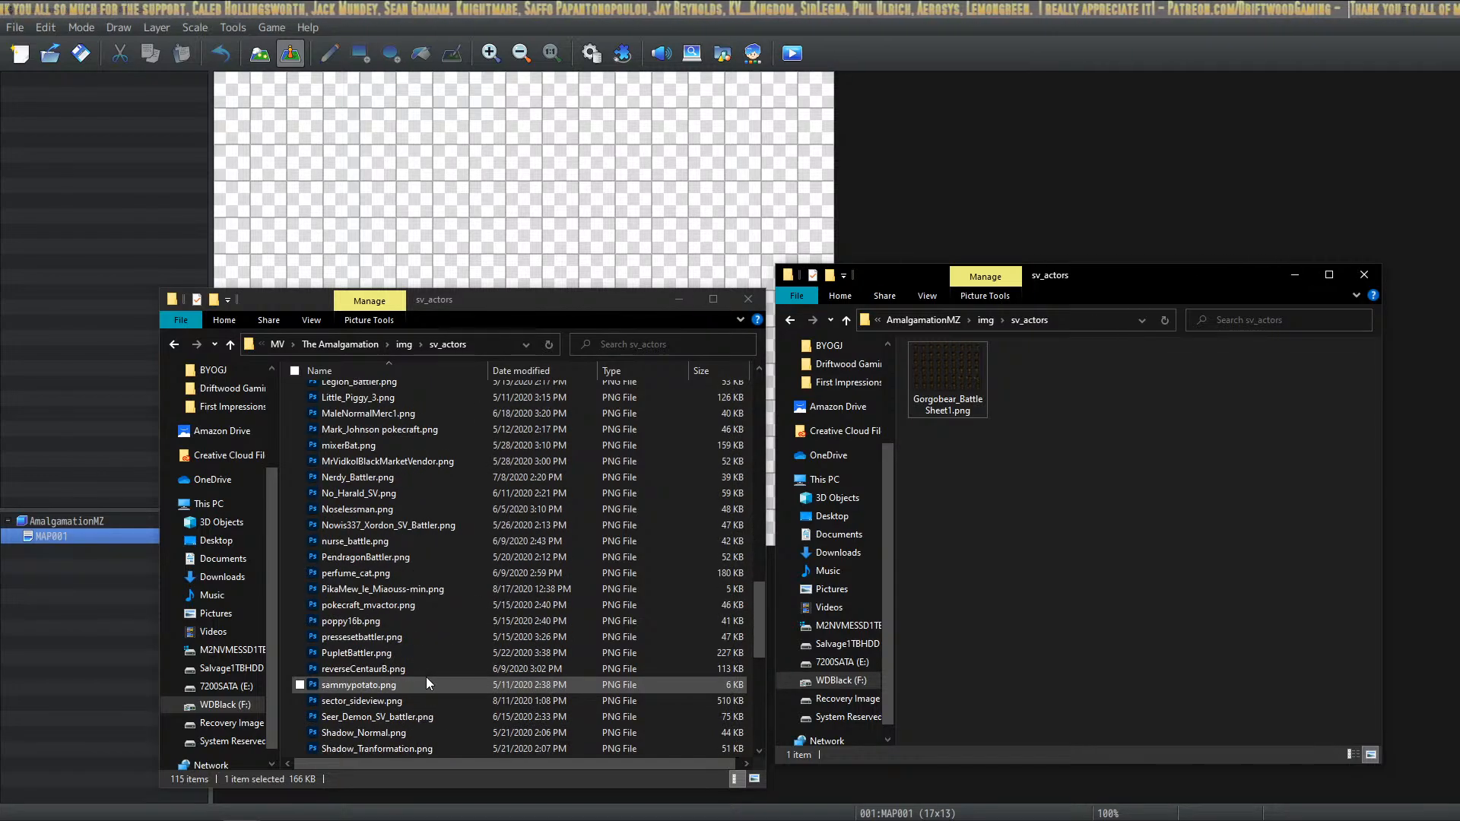
pyautogui.scroll(-1, 427, 683)
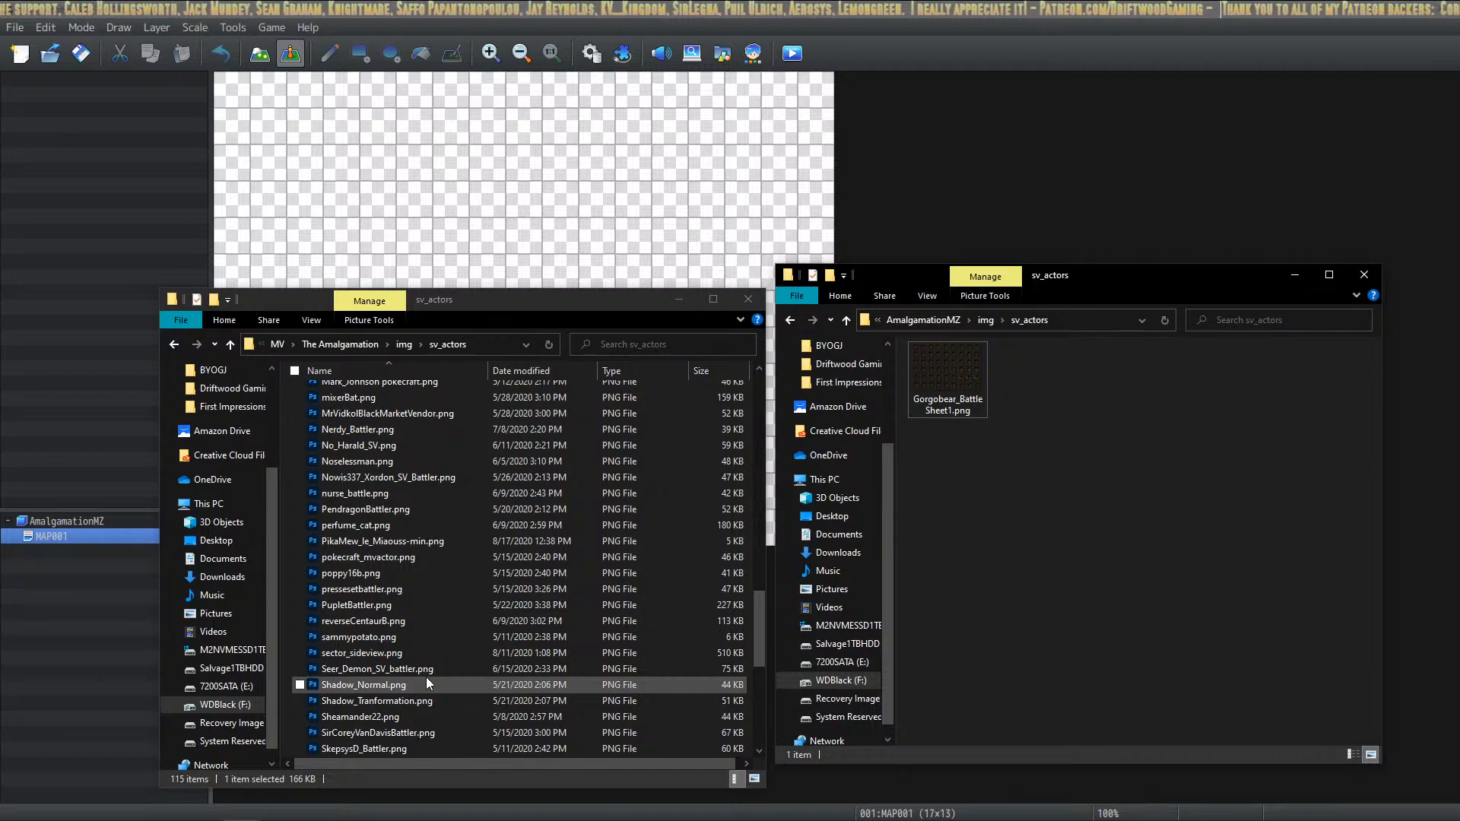
pyautogui.click(401, 734)
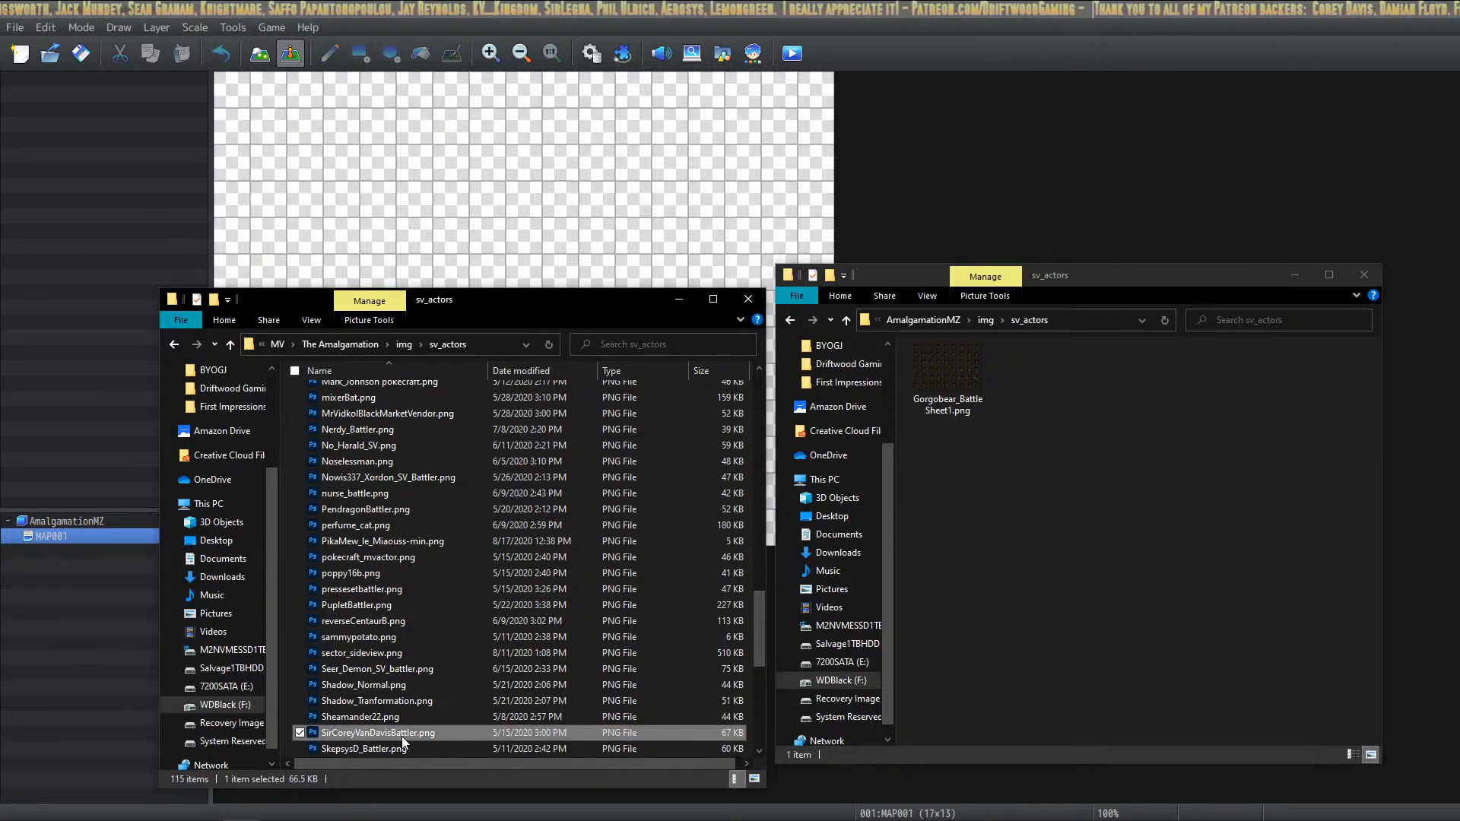
pyautogui.moveTo(401, 736); pyautogui.dragTo(1045, 502)
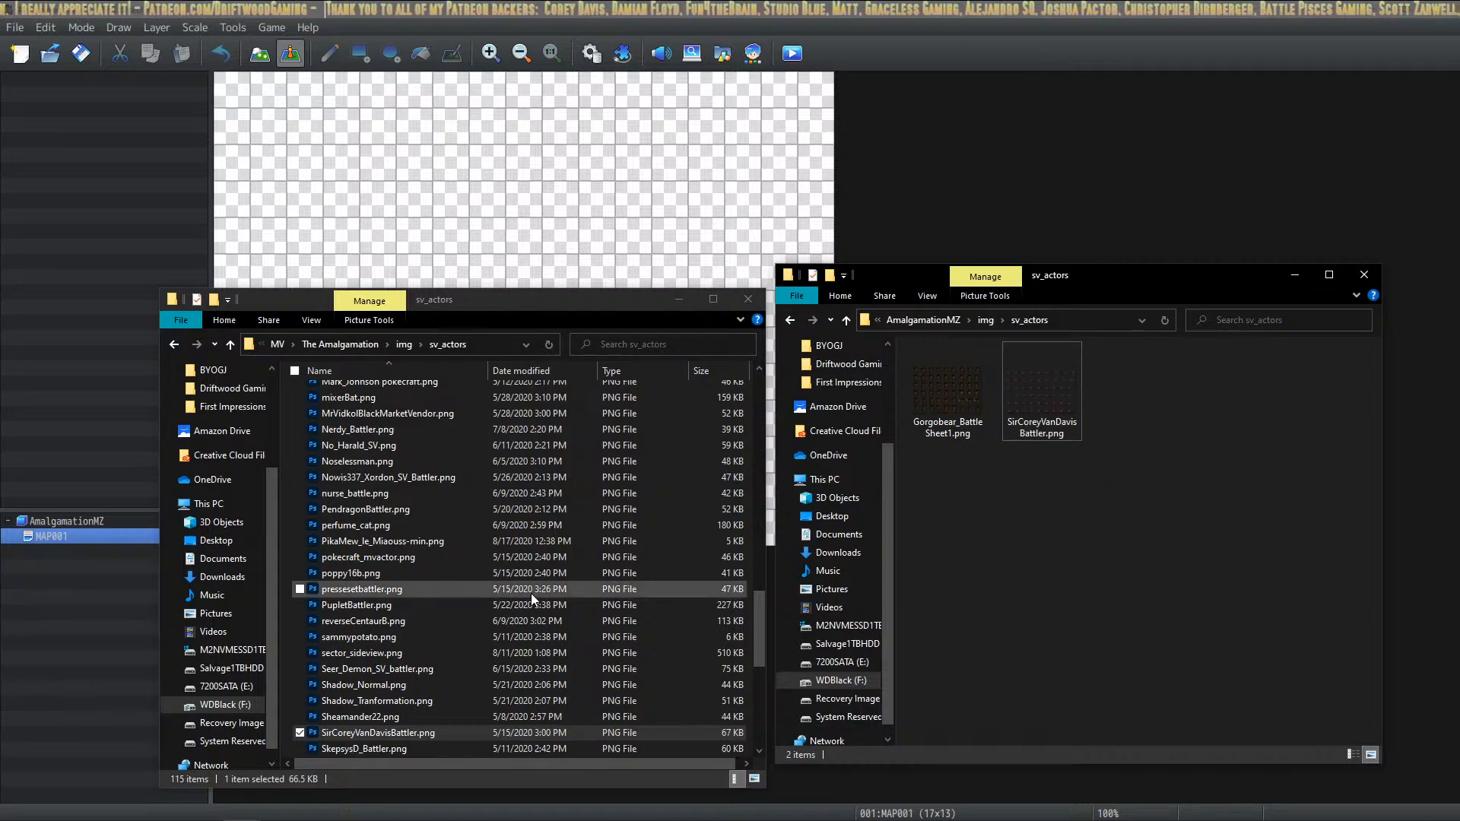
pyautogui.click(679, 299)
pyautogui.click(1302, 275)
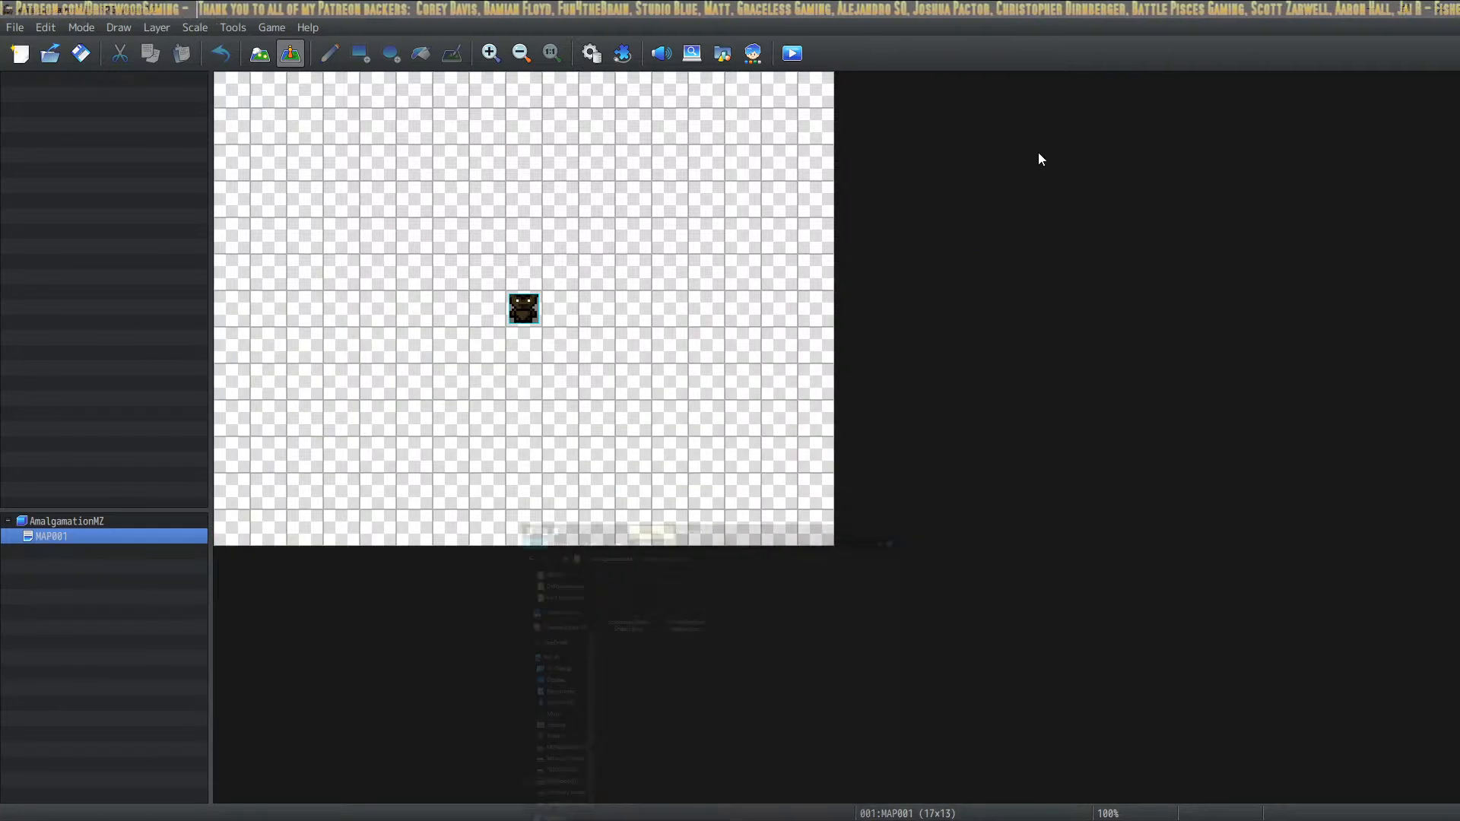
# Open the database and set the face image of actor 0003 Corey to SirCoreyVanDavisFace
pyautogui.click(601, 65)
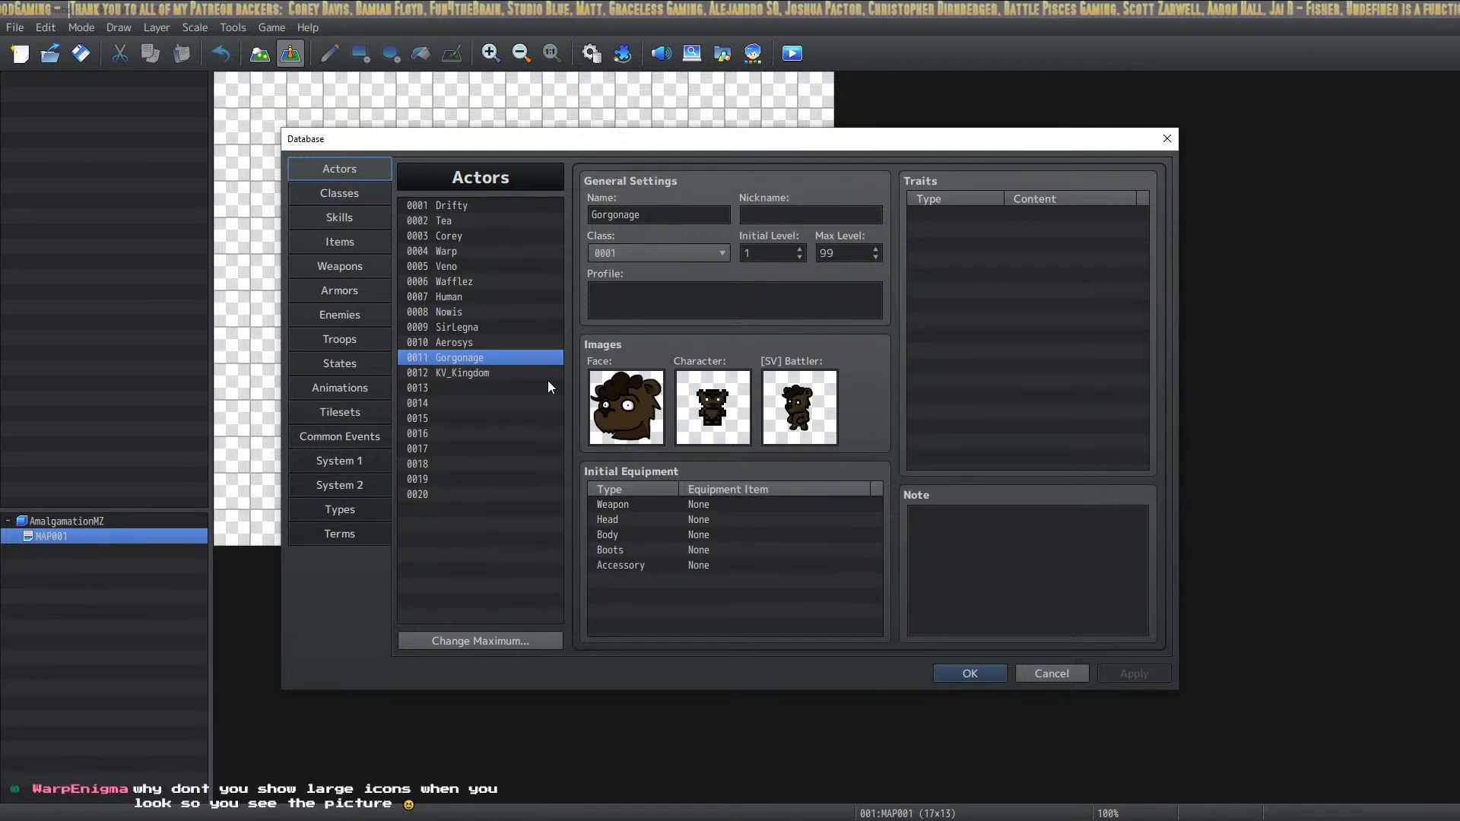
pyautogui.click(500, 221)
pyautogui.click(505, 237)
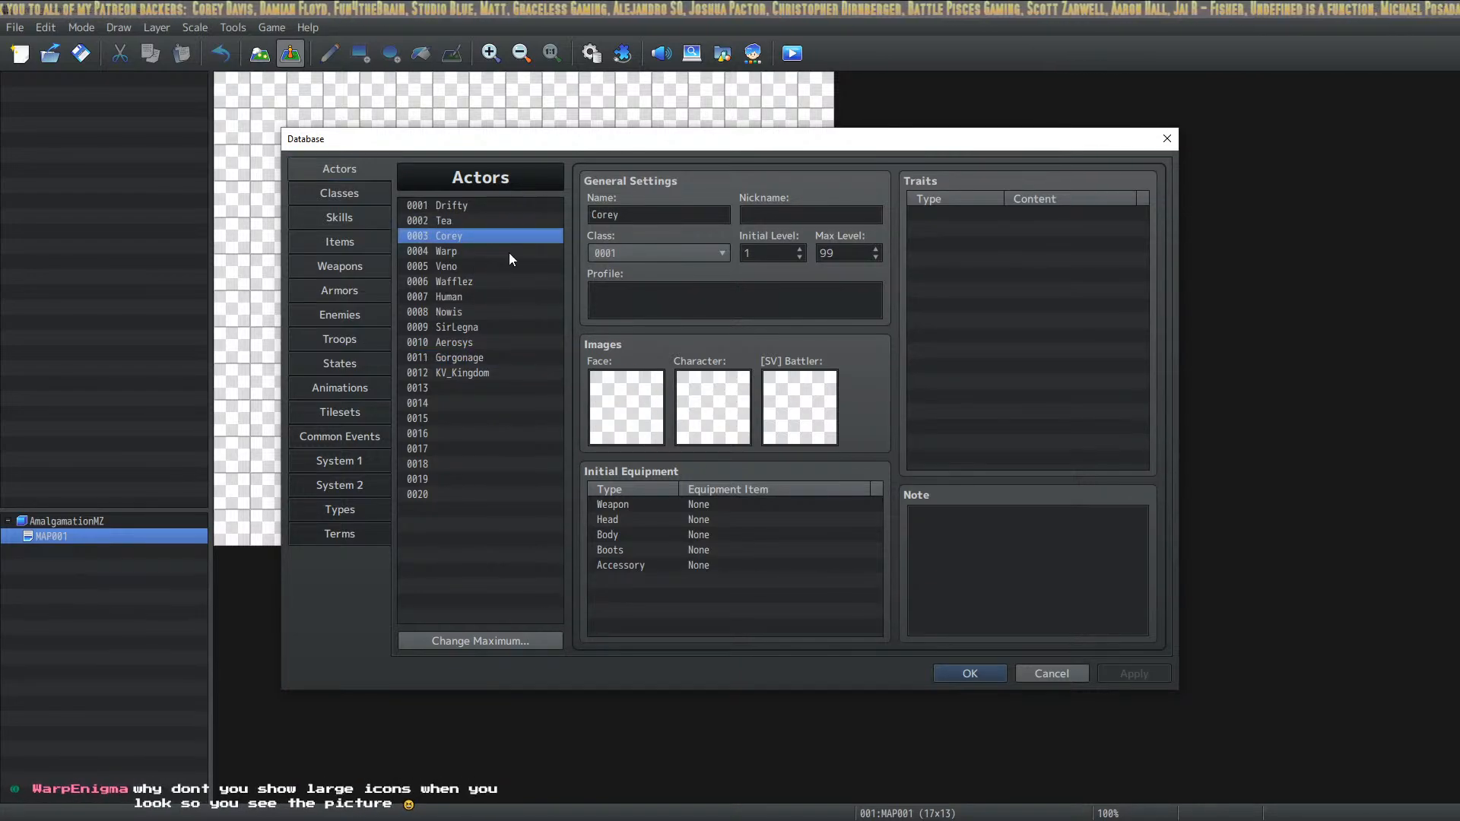
pyautogui.doubleClick(613, 406)
pyautogui.click(555, 352)
pyautogui.click(882, 575)
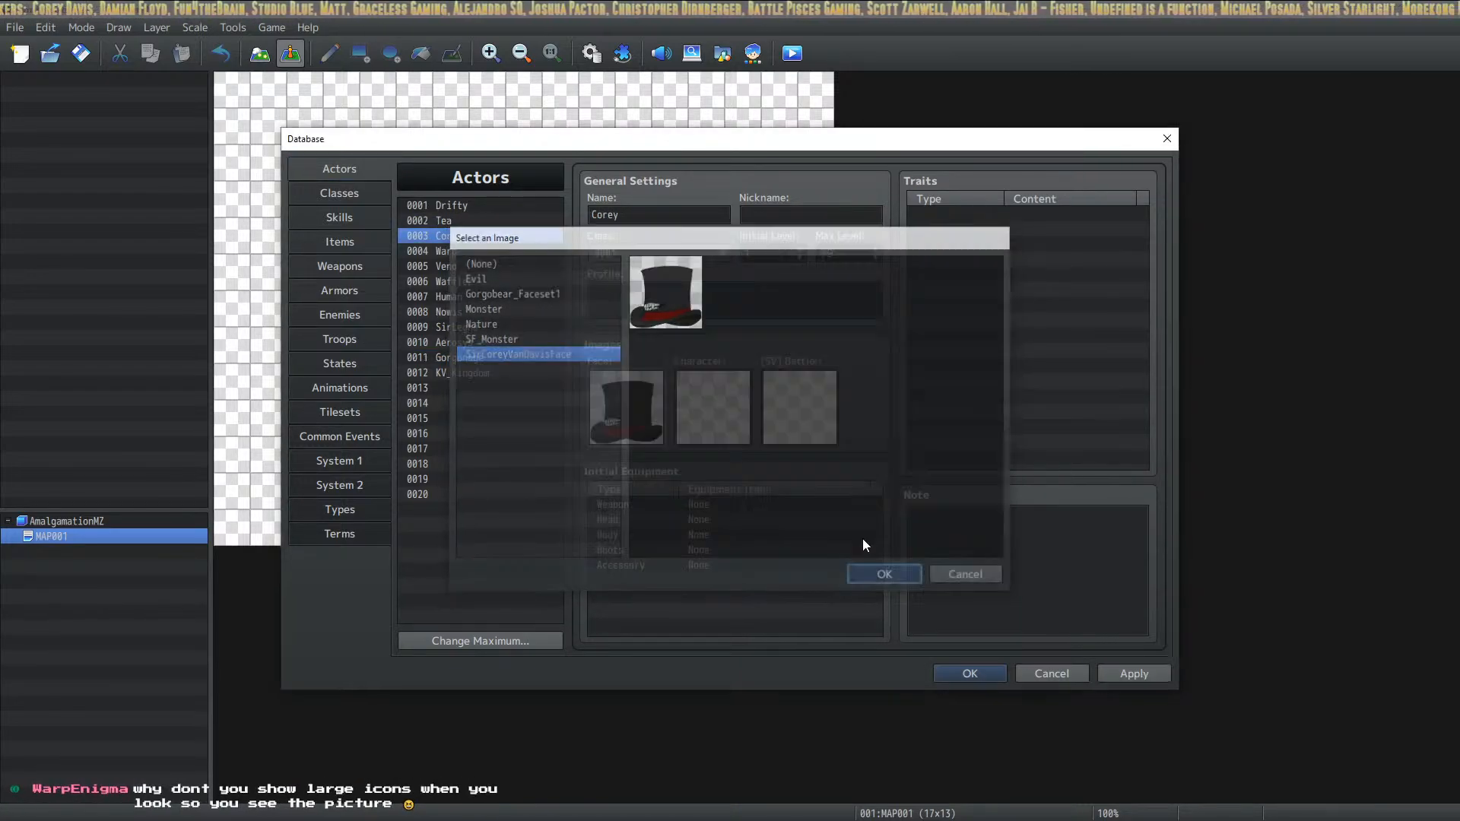
# Set Corey's character image to $SirCoreyVanDavis and side-view battler to SirCoreyVanDavisBattler, and apply the changes
pyautogui.doubleClick(742, 420)
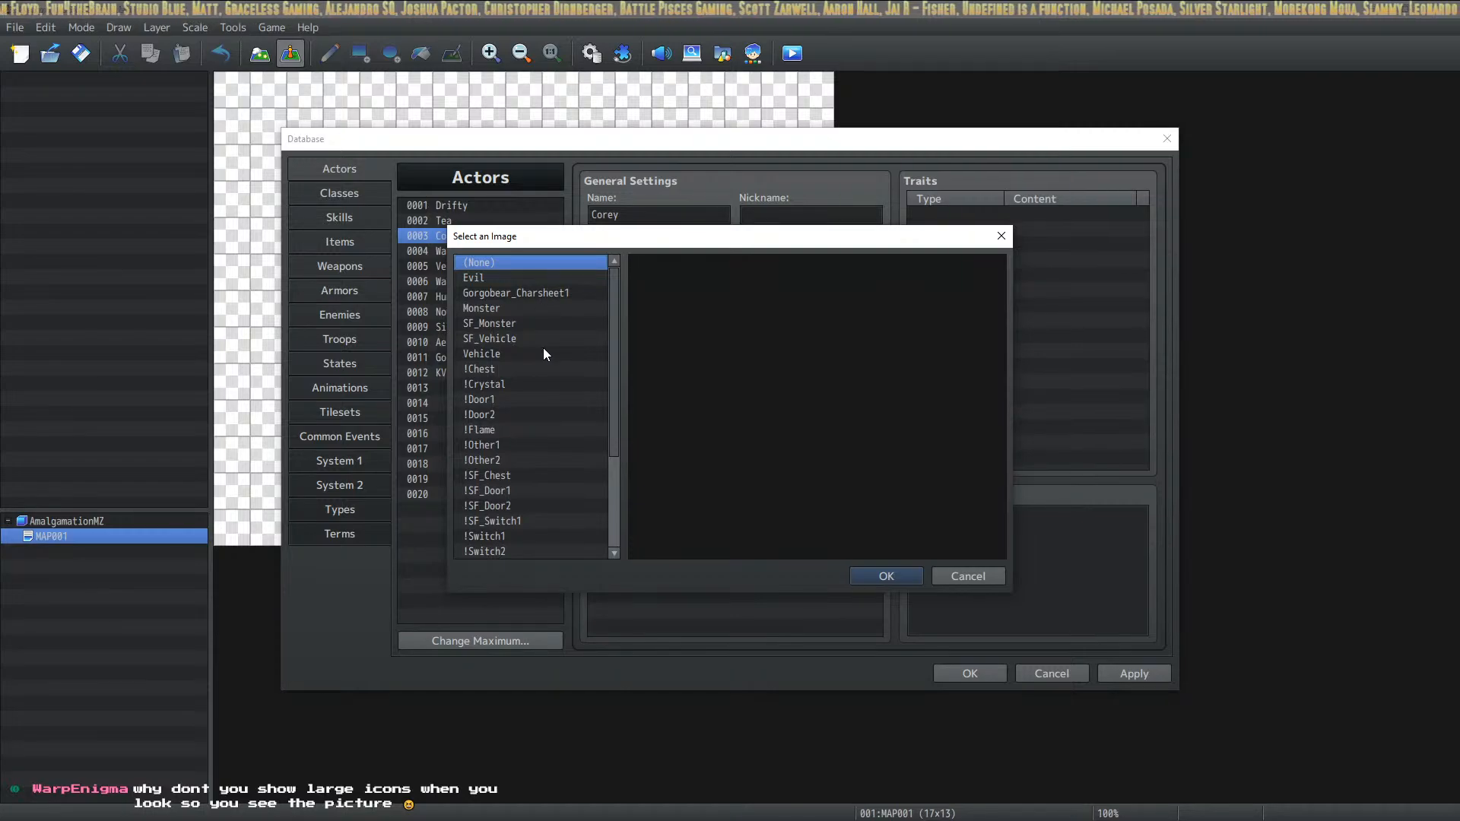
pyautogui.scroll(-3, 536, 479)
pyautogui.click(541, 551)
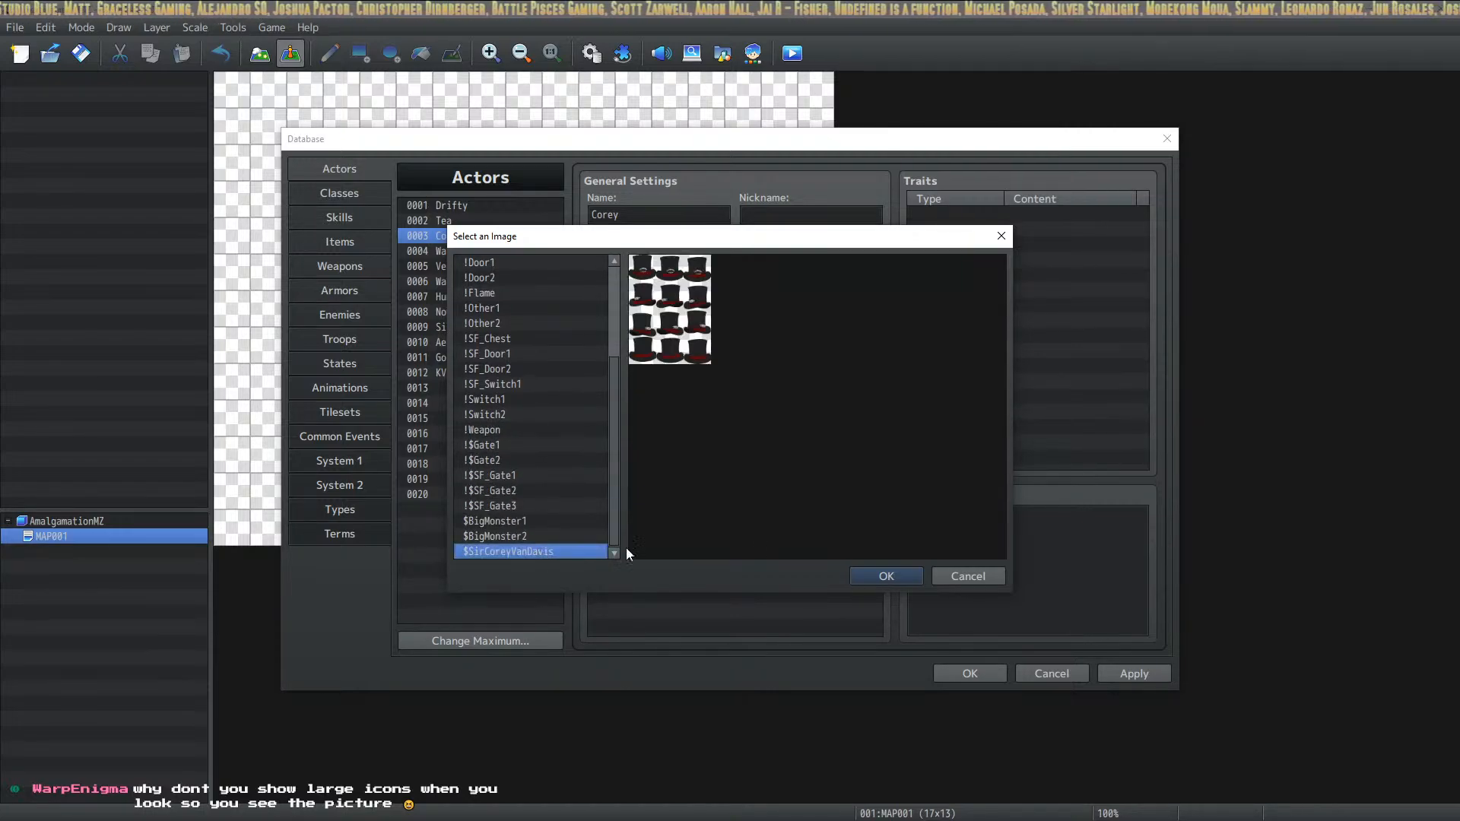
pyautogui.click(887, 577)
pyautogui.doubleClick(809, 414)
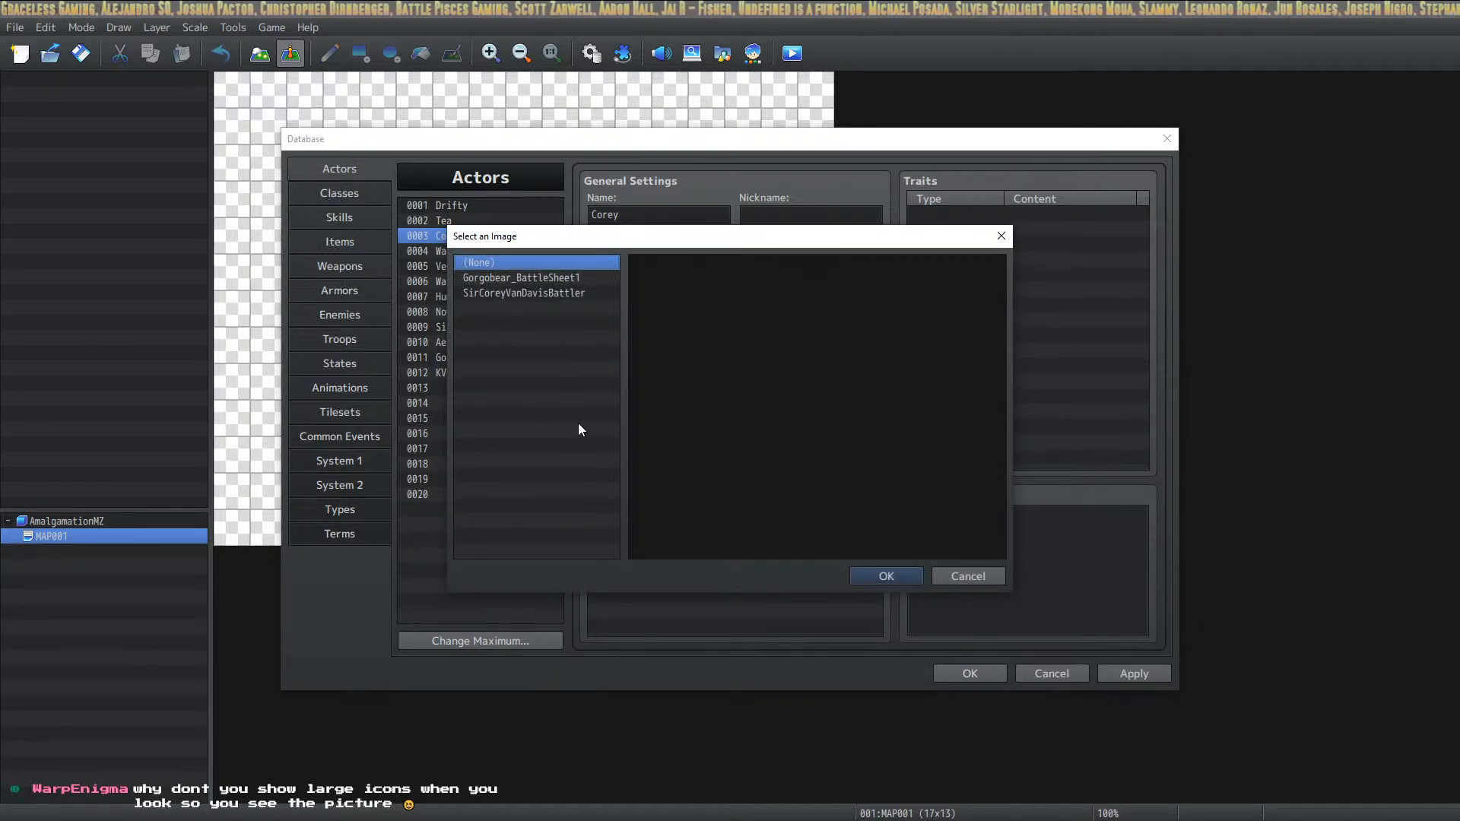
pyautogui.click(559, 294)
pyautogui.click(885, 575)
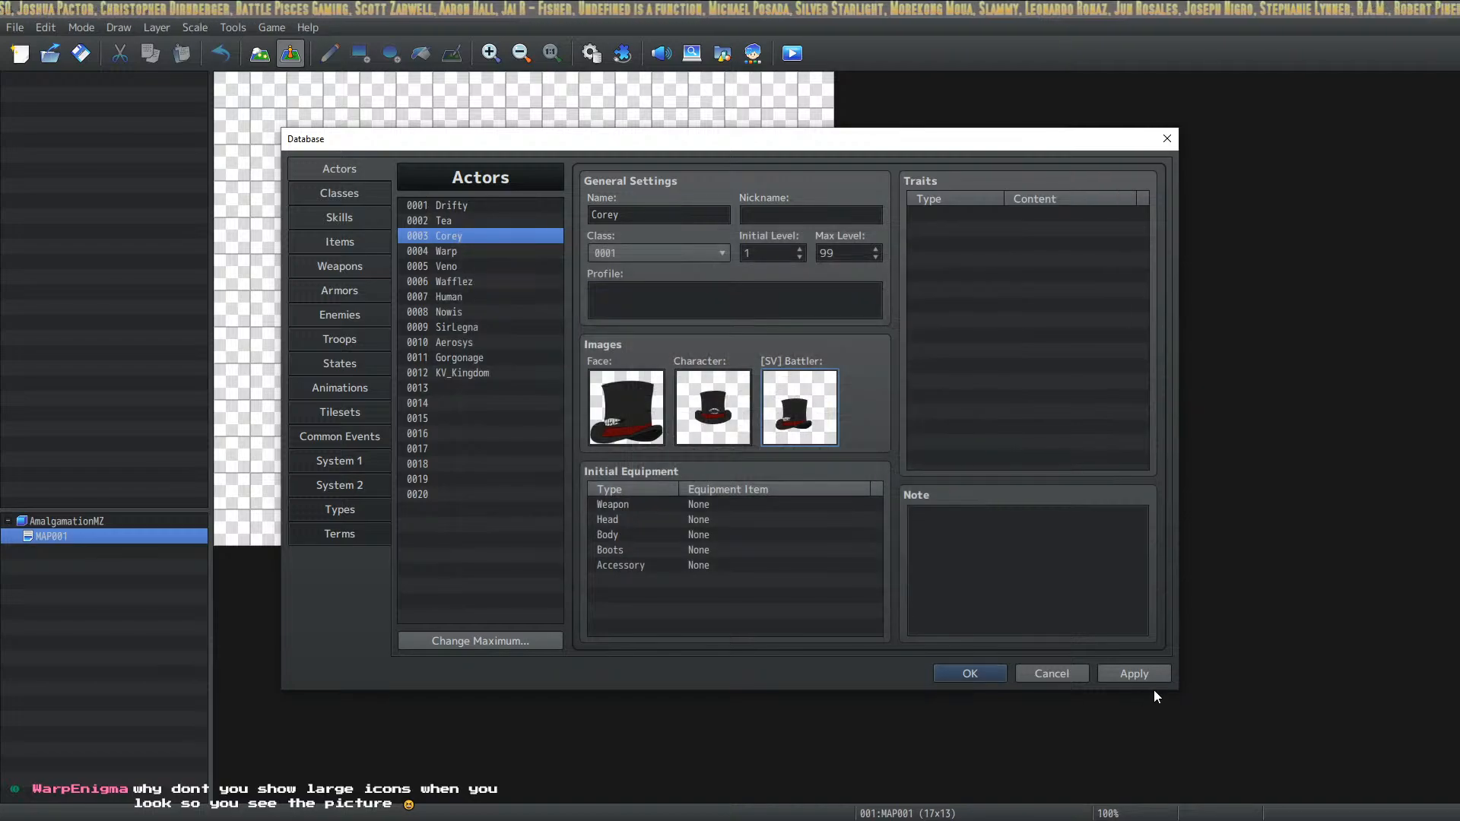
pyautogui.click(1135, 675)
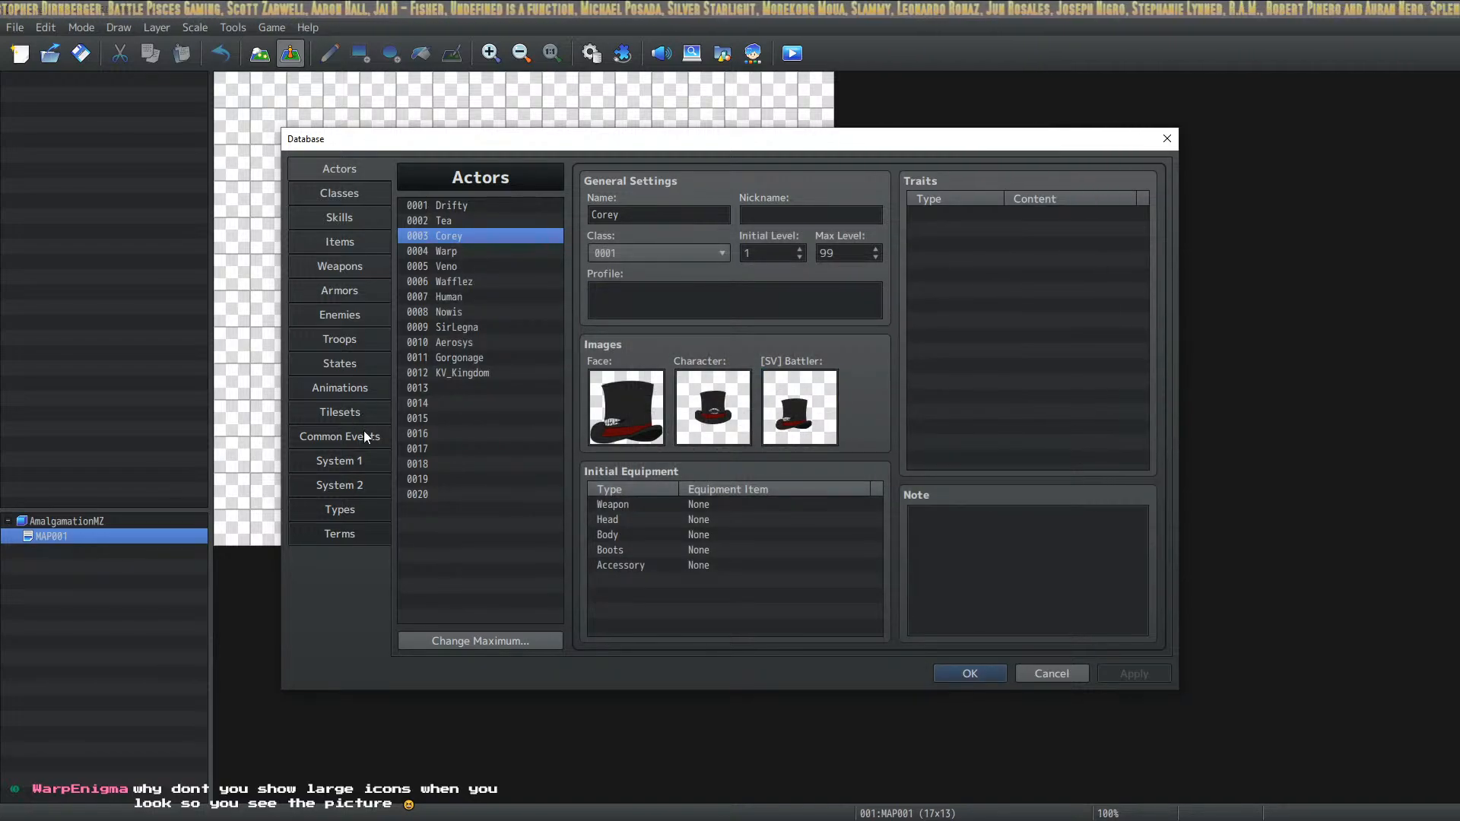
# Add actor 0003 Corey to the starting party ahead of Gorgonage and save the database
pyautogui.click(345, 508)
pyautogui.click(353, 487)
pyautogui.click(355, 465)
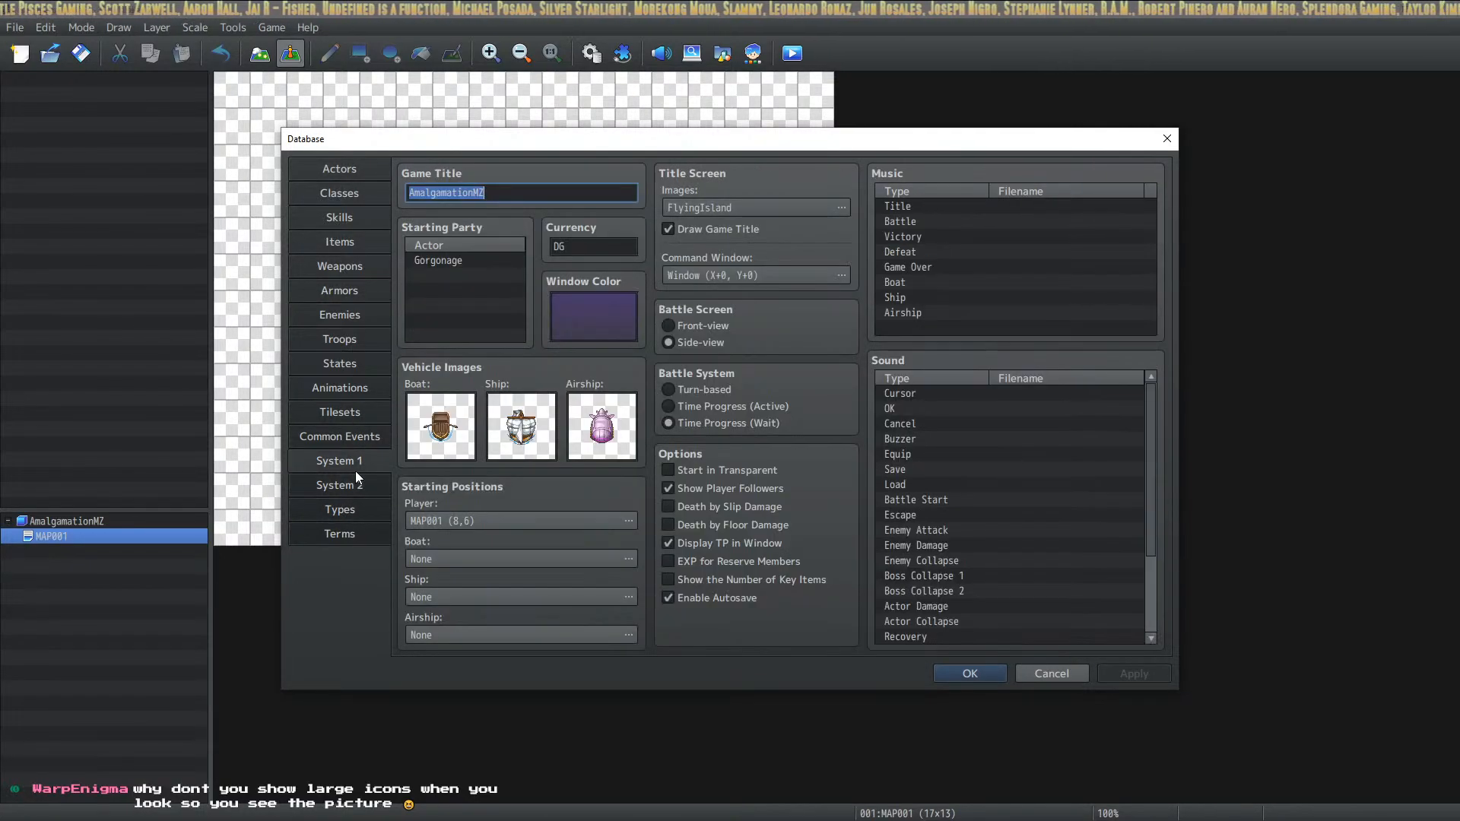
pyautogui.doubleClick(465, 277)
pyautogui.click(464, 278)
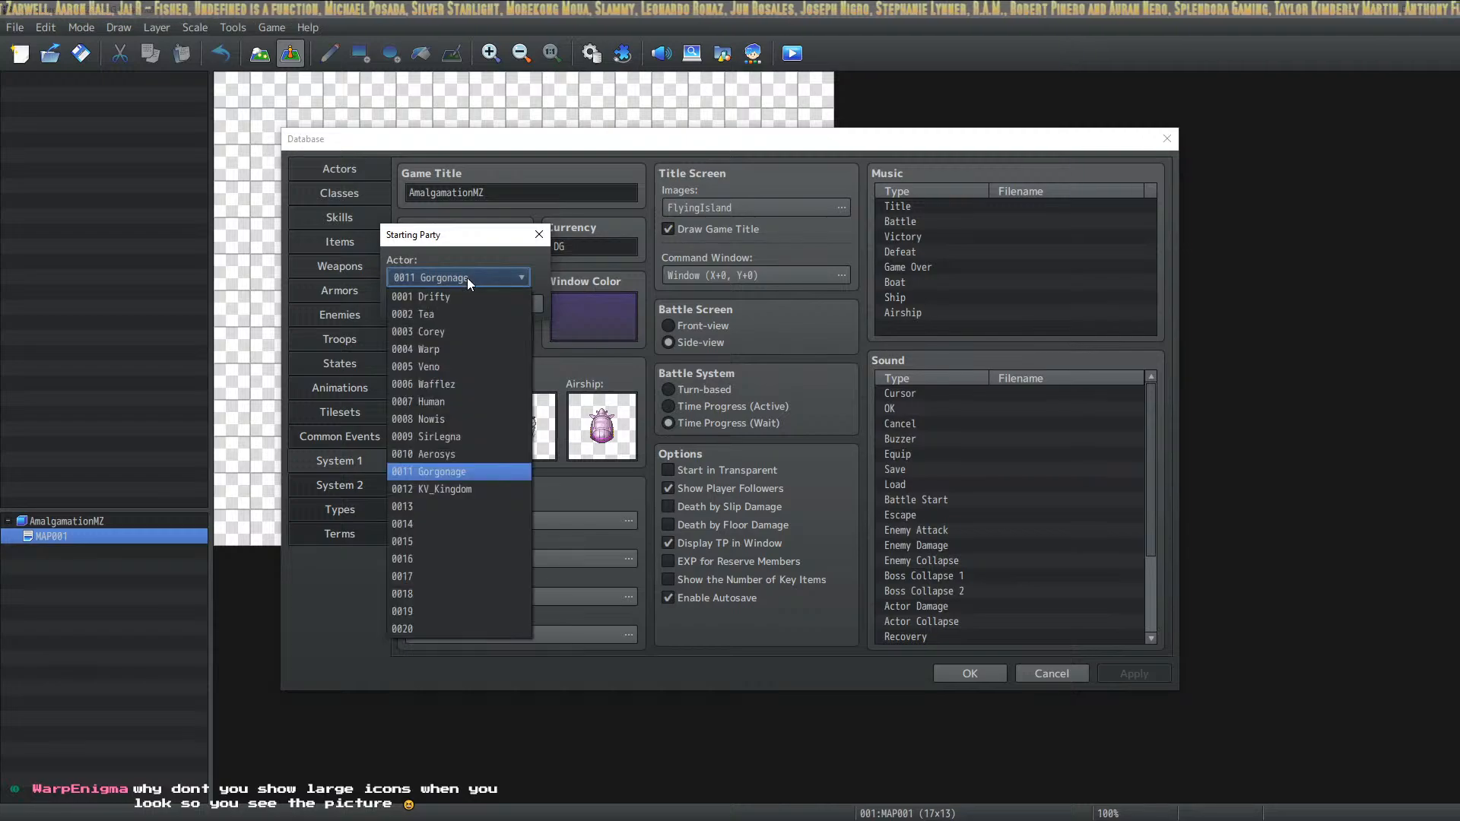
pyautogui.click(445, 332)
pyautogui.click(444, 311)
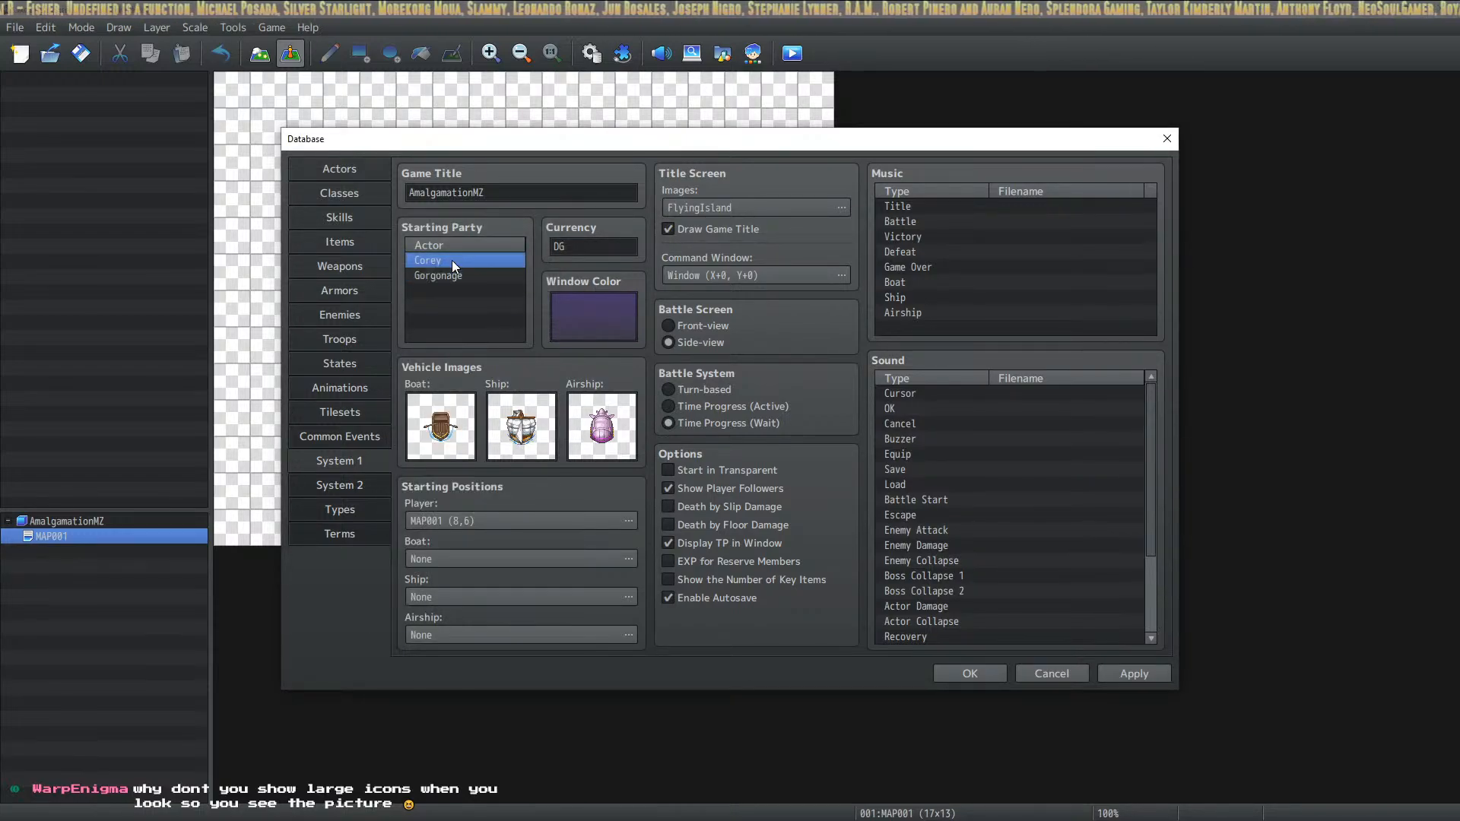
pyautogui.click(970, 674)
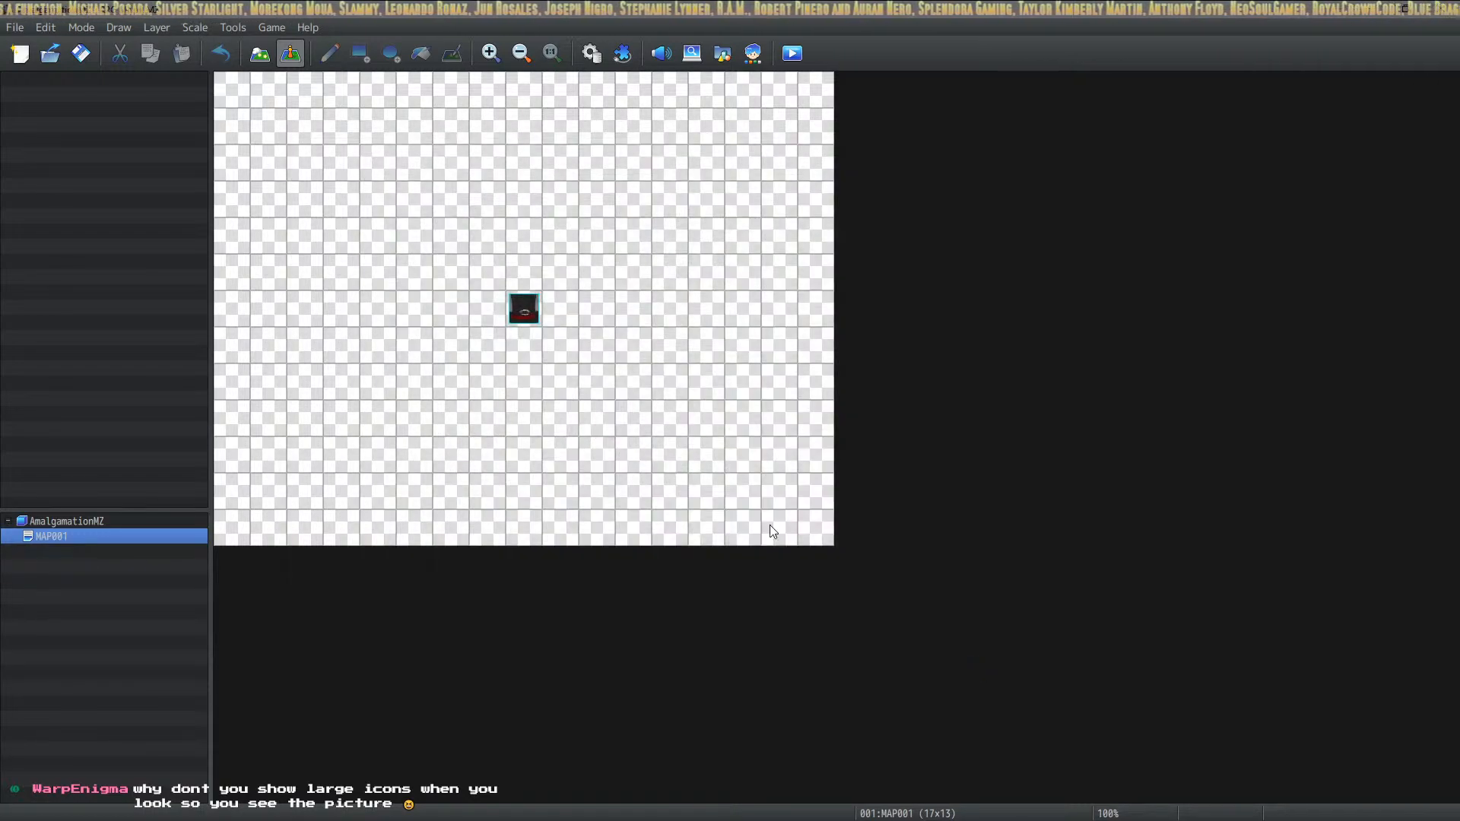
# Start a playtest, move the game window fully into view and open the game's options from the title screen
pyautogui.click(792, 52)
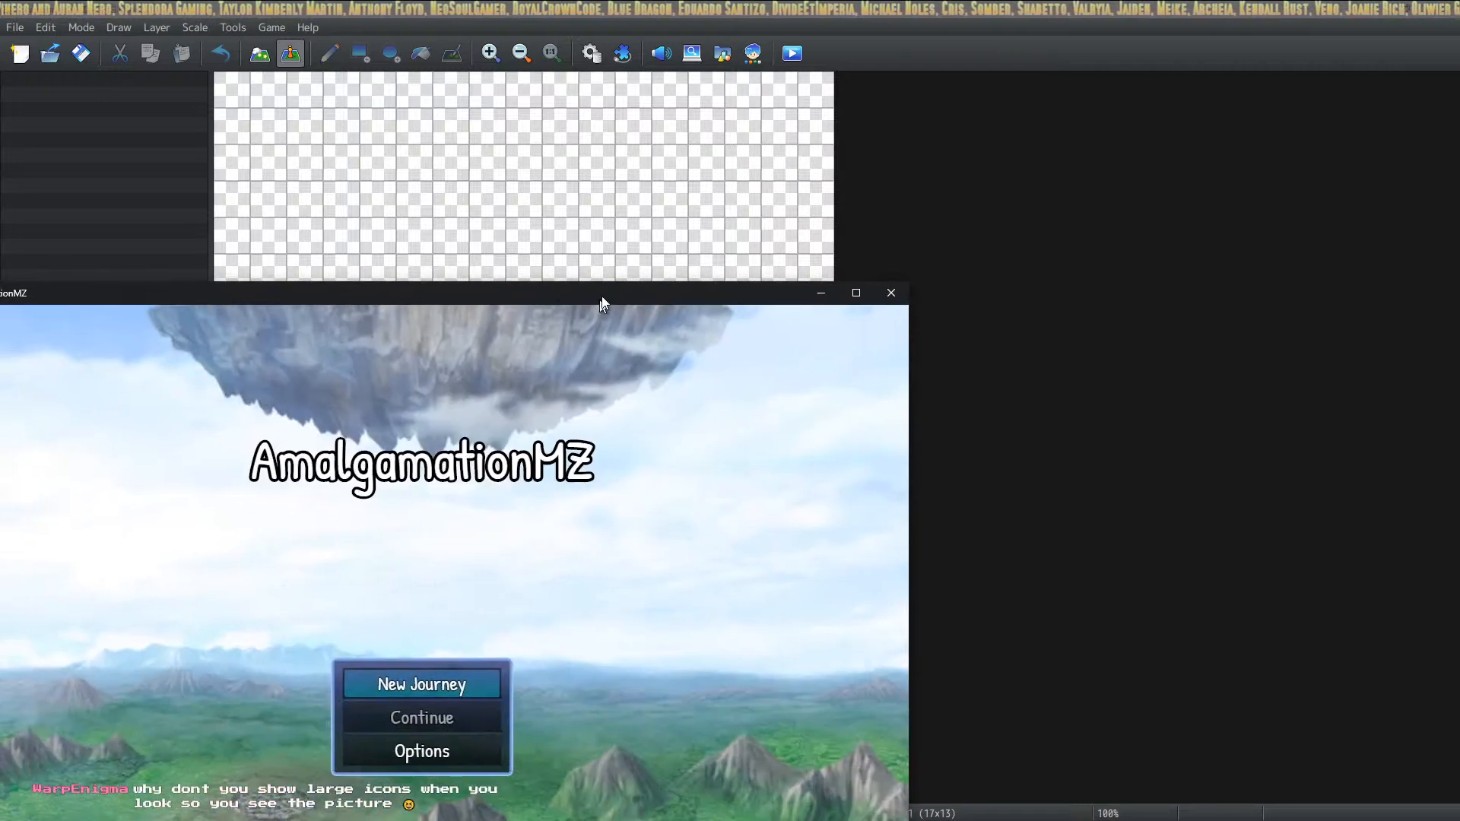
pyautogui.moveTo(603, 304); pyautogui.dragTo(924, 150)
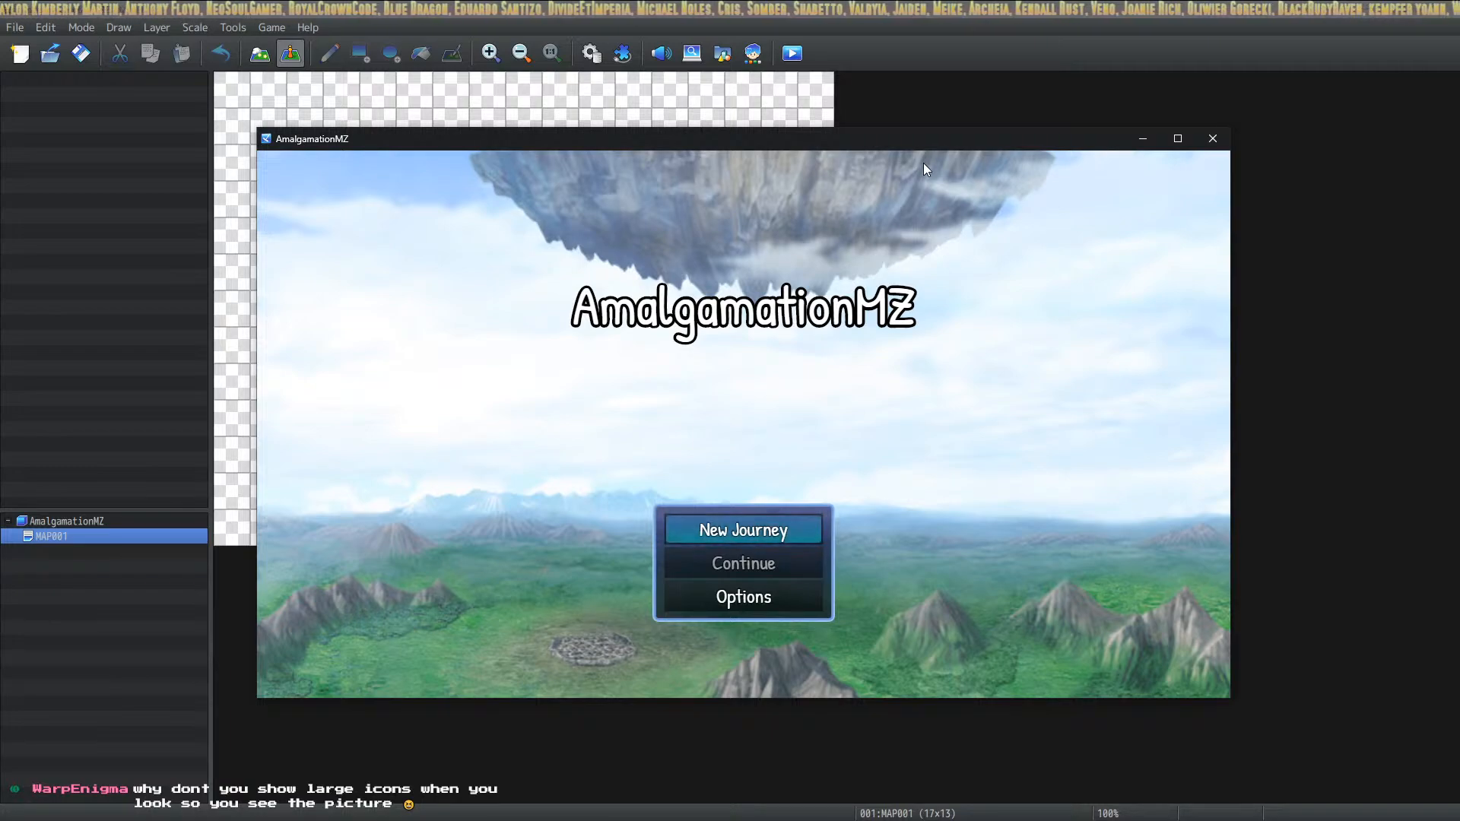
pyautogui.press('Down')
pyautogui.press('Down')
pyautogui.press('Down')
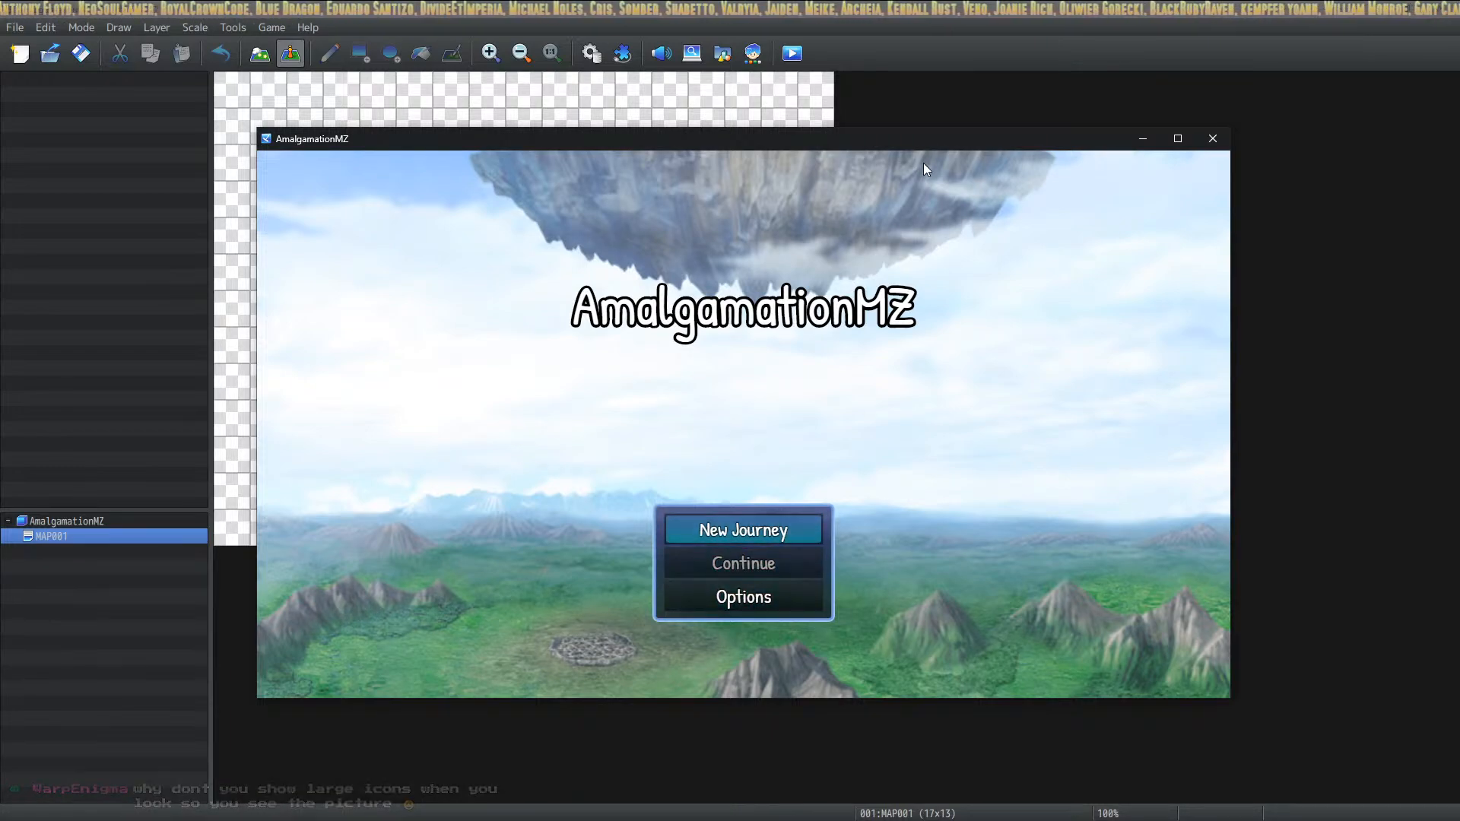
pyautogui.press('Down')
pyautogui.press('Down')
pyautogui.press('Return')
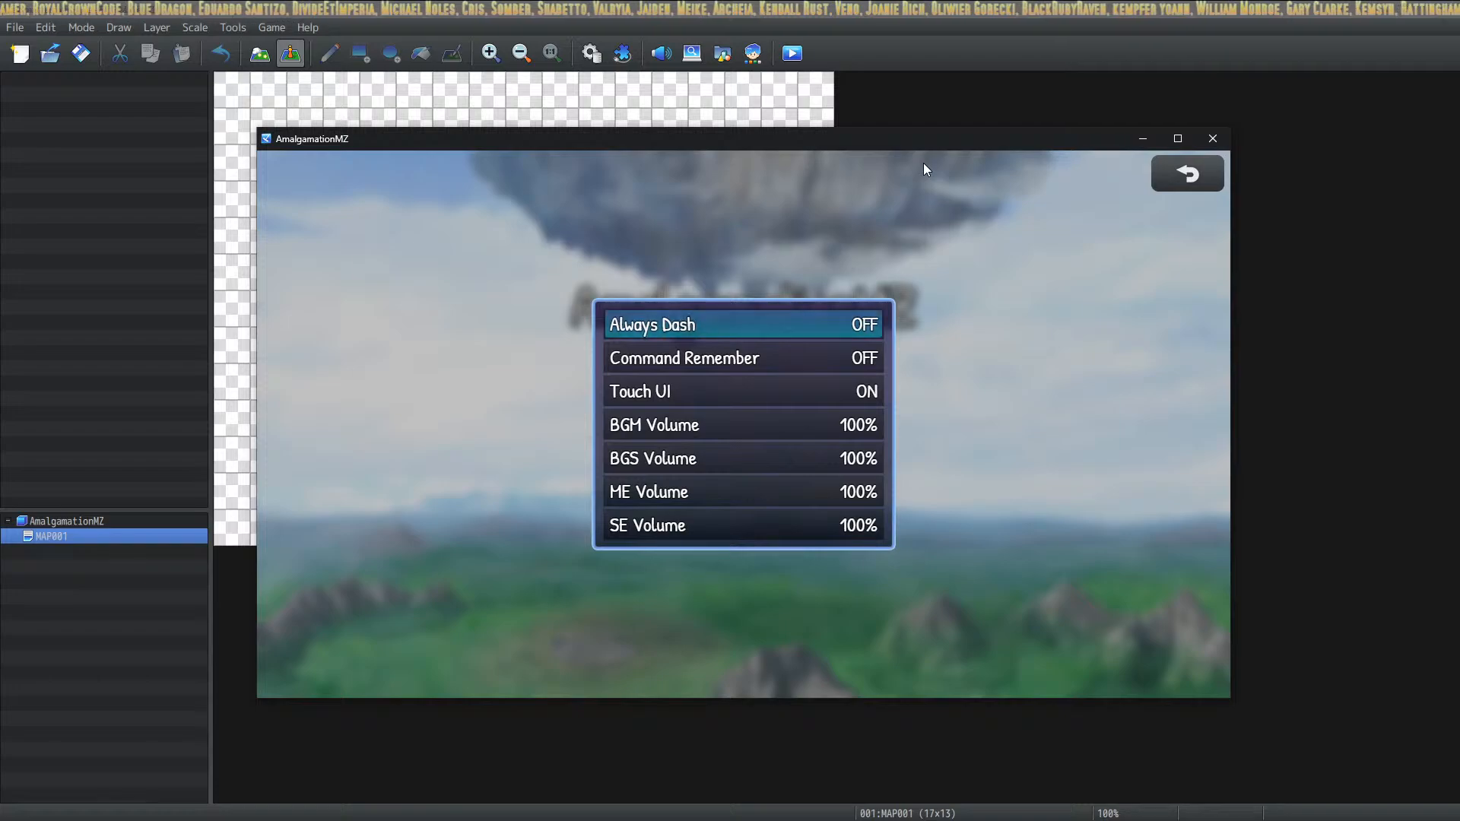
# Turn on Always Dash and Command Remember in the game options and return to the title screen
pyautogui.press('Return')
pyautogui.press('Down')
pyautogui.press('Return')
pyautogui.press('Down')
pyautogui.press('Down')
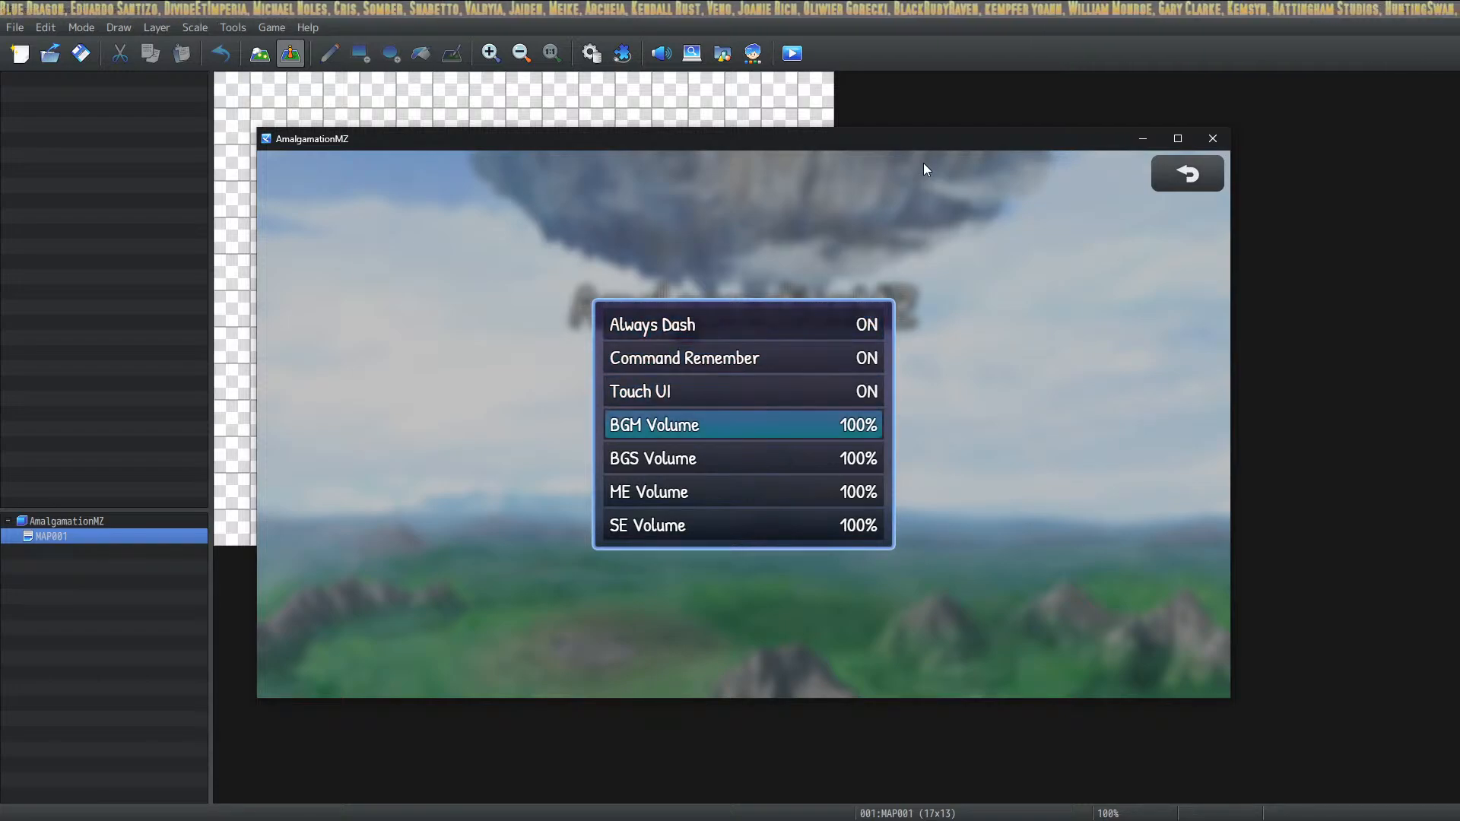
pyautogui.press('Down')
pyautogui.press('Down')
pyautogui.press('Escape')
# Start a new journey and walk the party around the map in all directions to check the Corey and Gorgonage sprites
pyautogui.press('Up')
pyautogui.press('Up')
pyautogui.press('Return')
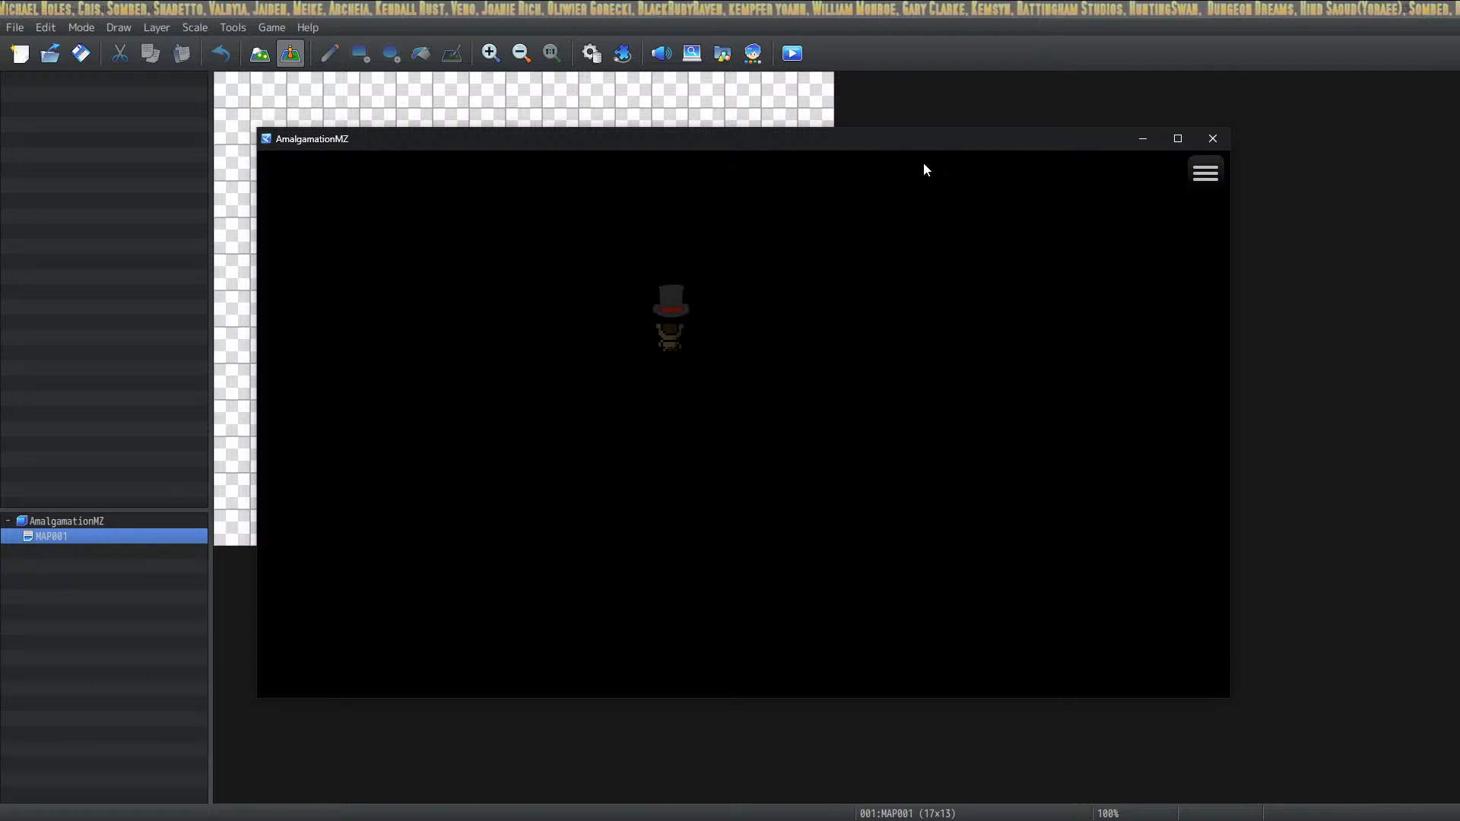
pyautogui.press('Down')
pyautogui.press('Left')
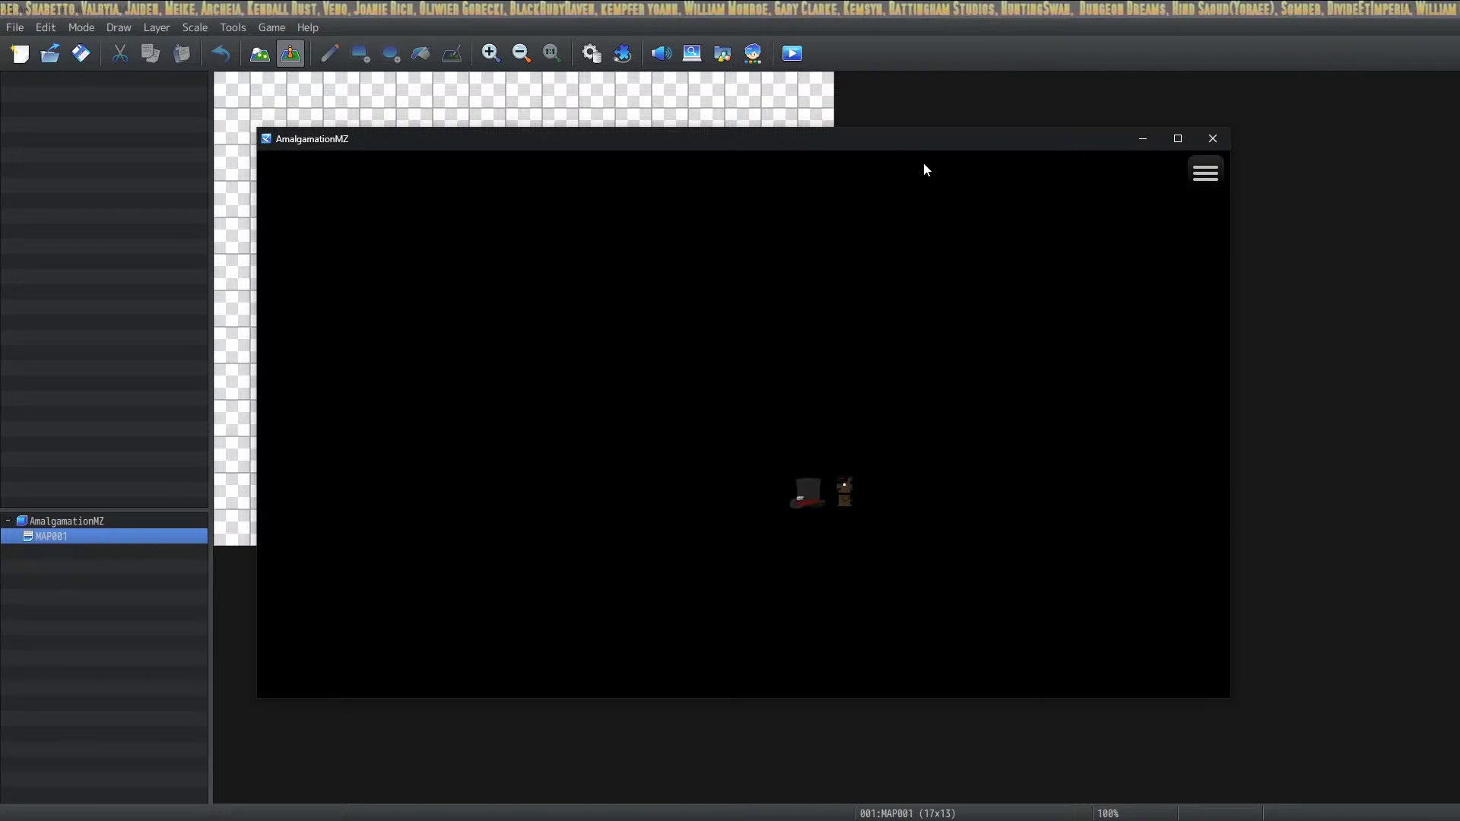
pyautogui.press('Up')
pyautogui.press('Right')
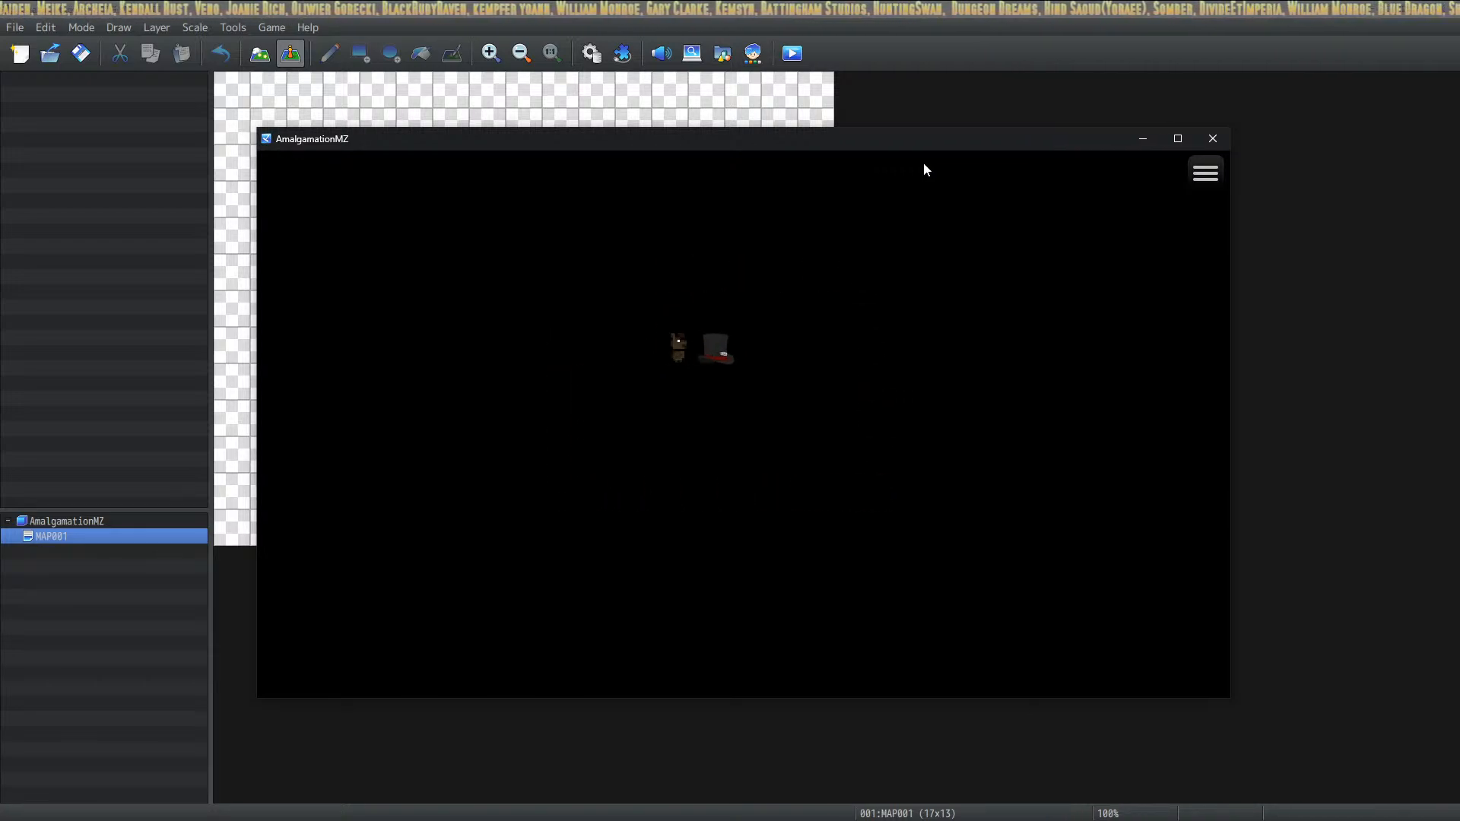
pyautogui.press('Down')
pyautogui.press('Left')
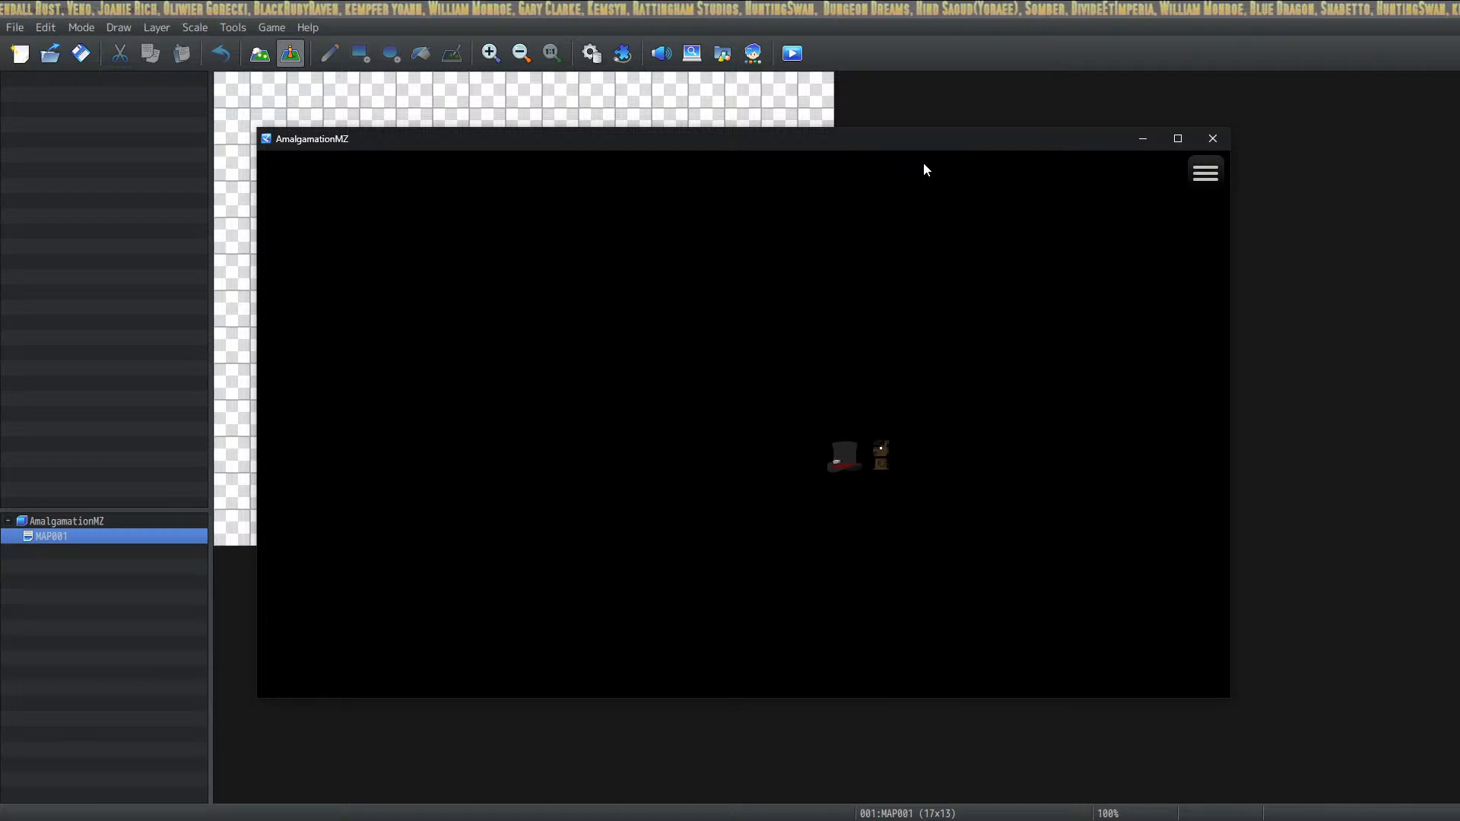
pyautogui.press('Down')
pyautogui.press('Right')
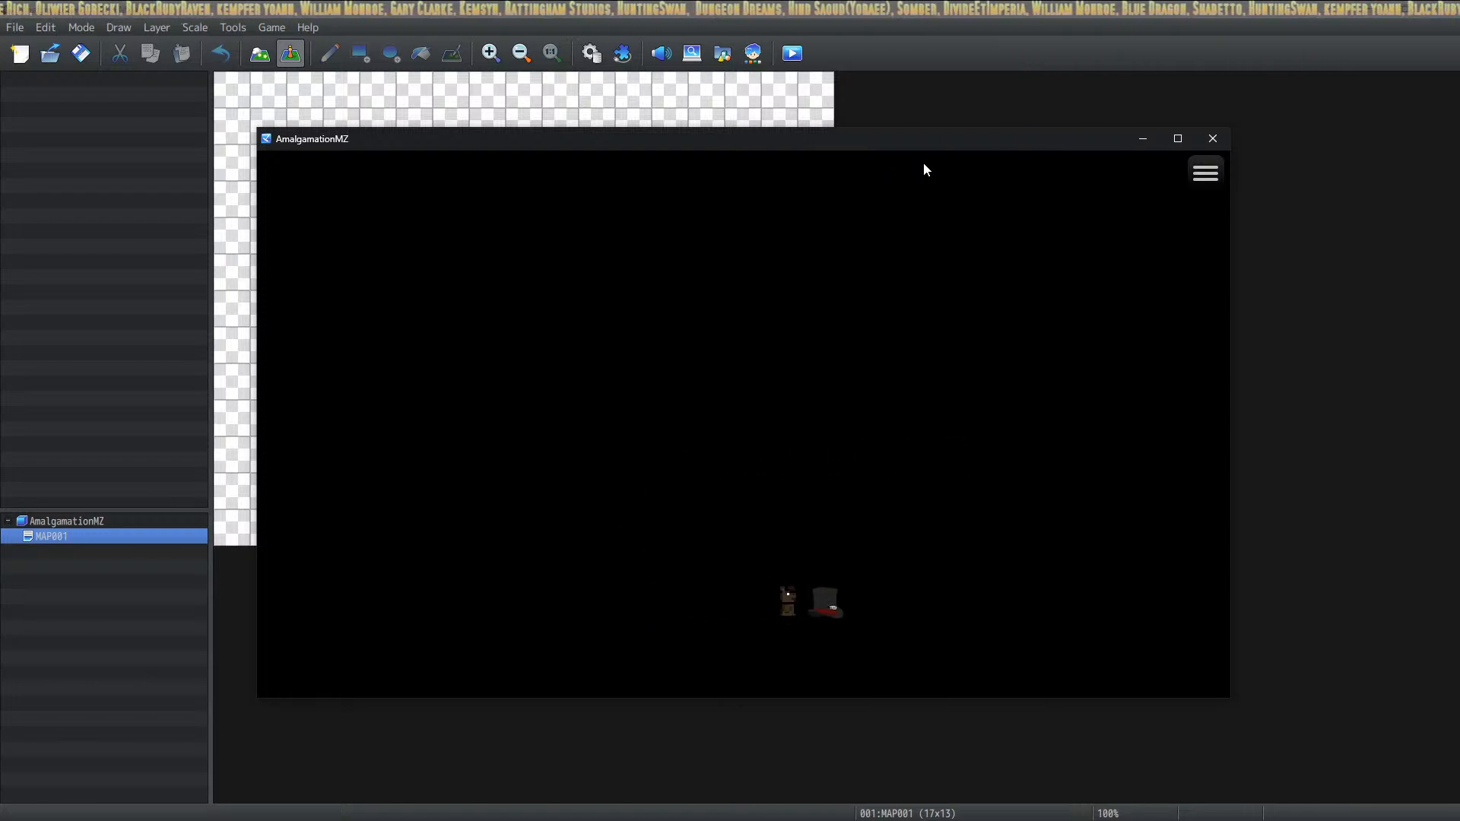
pyautogui.press('Up')
pyautogui.press('Left')
pyautogui.press('Up')
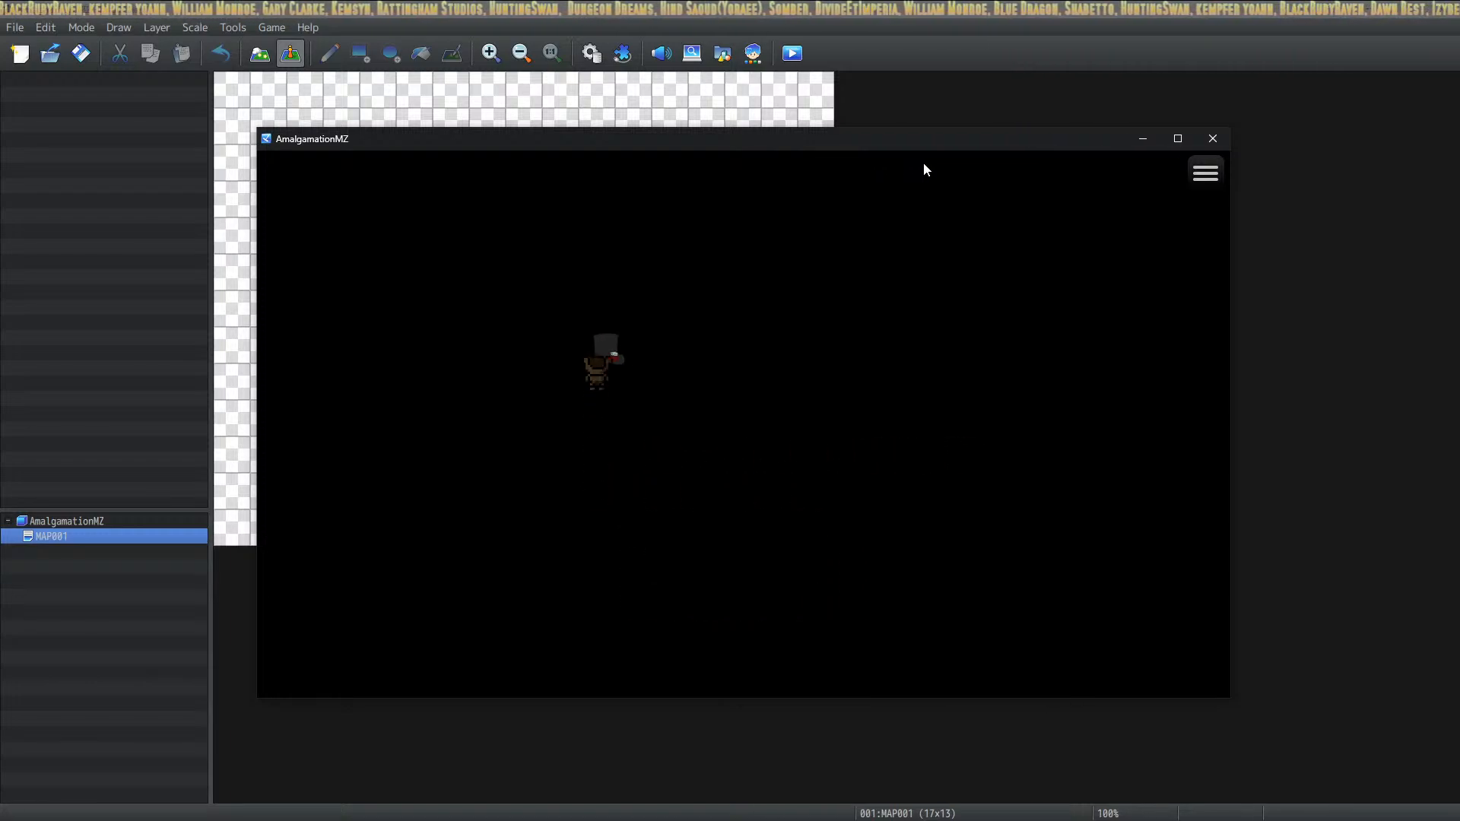
pyautogui.press('Right')
pyautogui.press('Down')
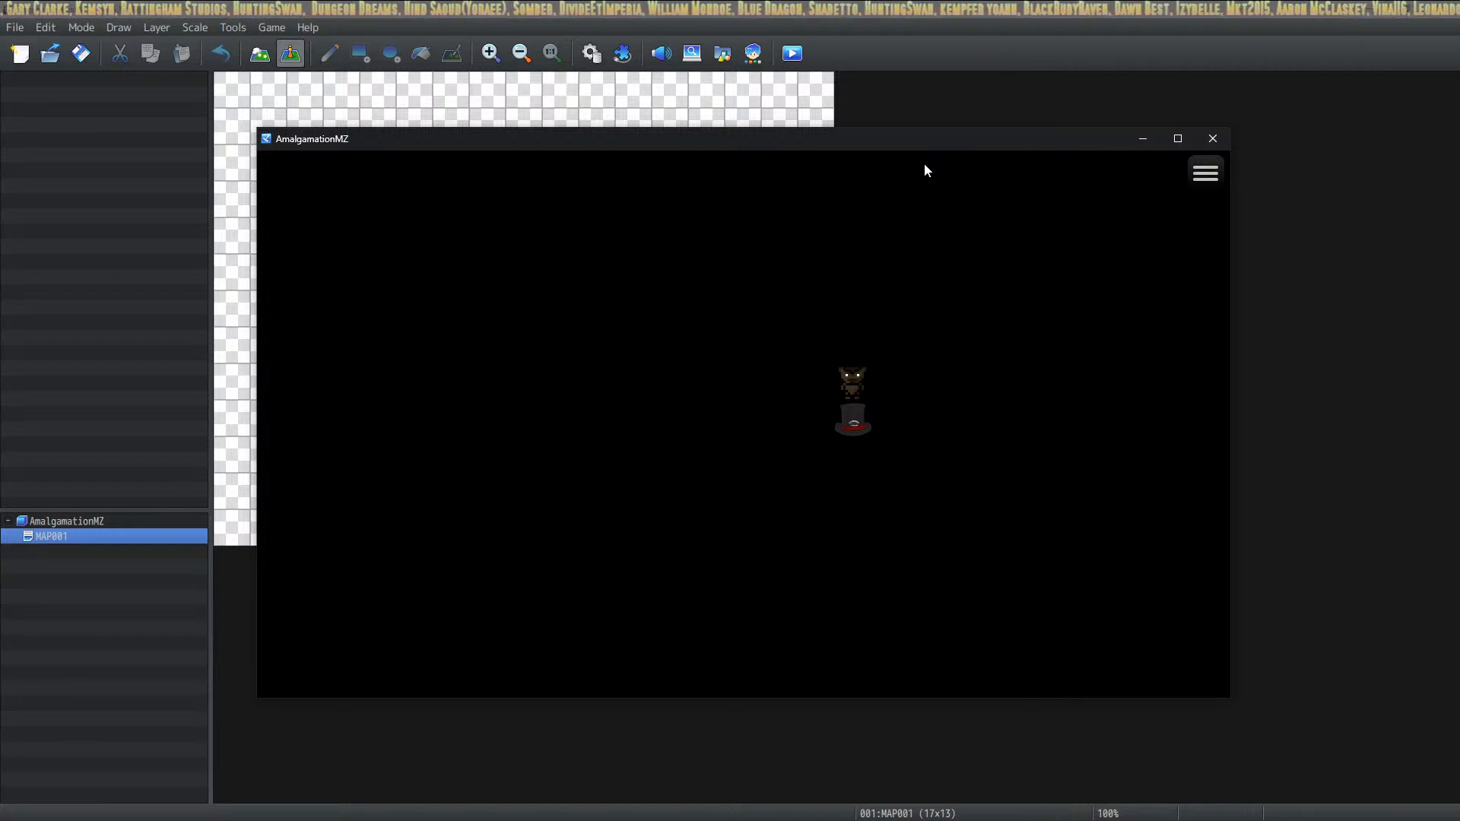
pyautogui.press('Down')
pyautogui.press('Left')
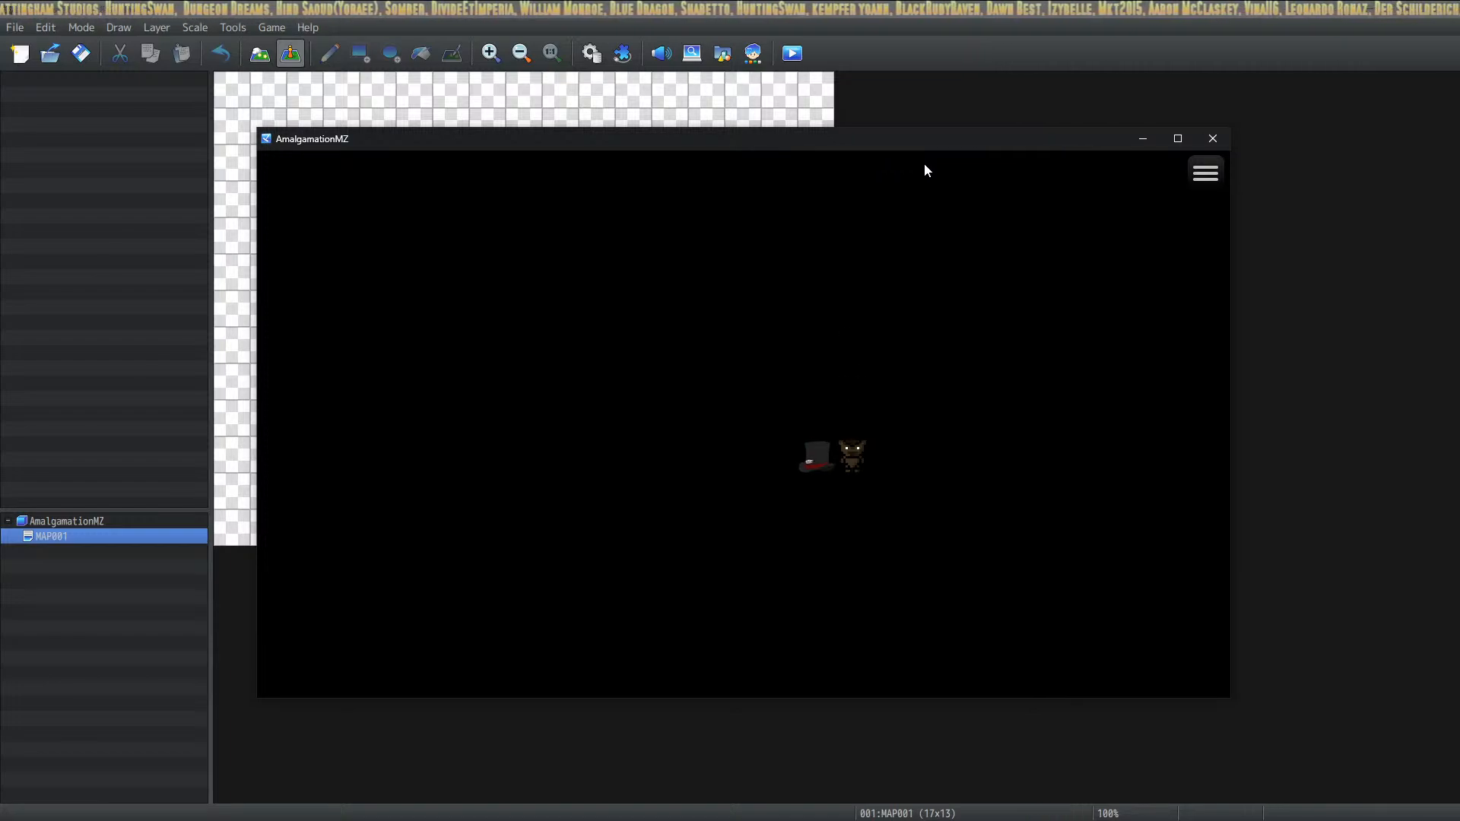